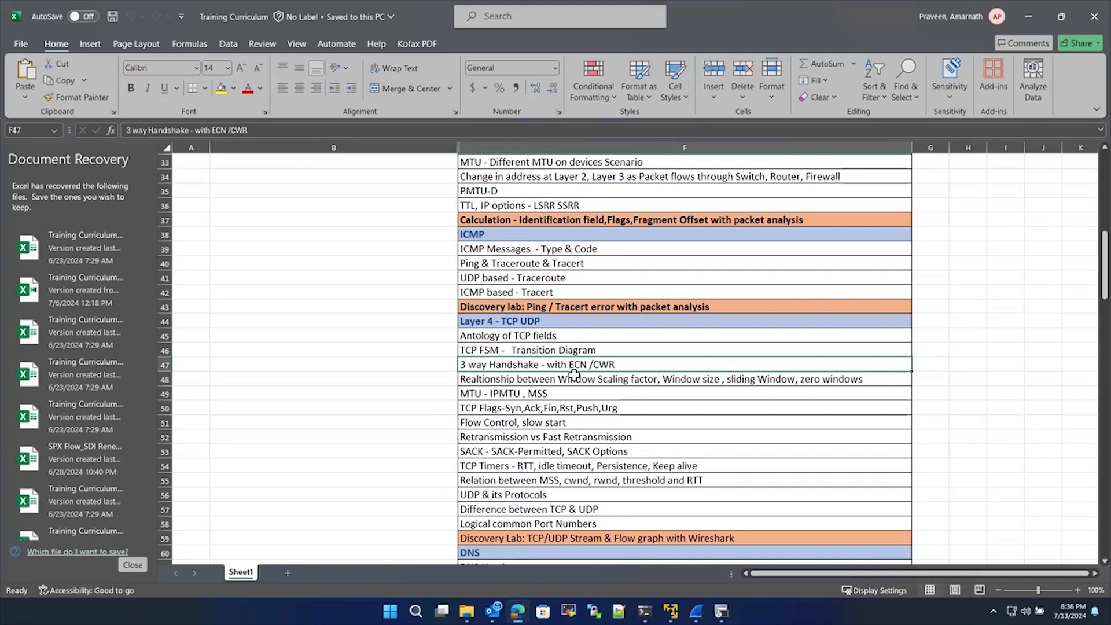
# Review the Layer 4 TCP/UDP, DNS and DHCP topics in the training curriculum sheet.
pyautogui.scroll(-1, 574, 375)
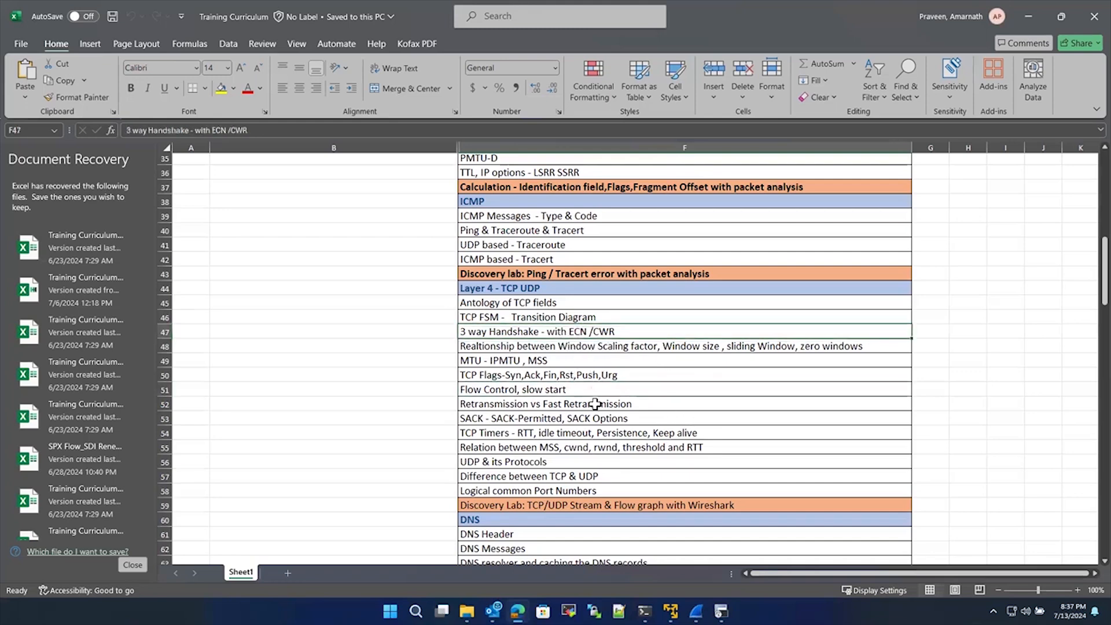
pyautogui.click(648, 345)
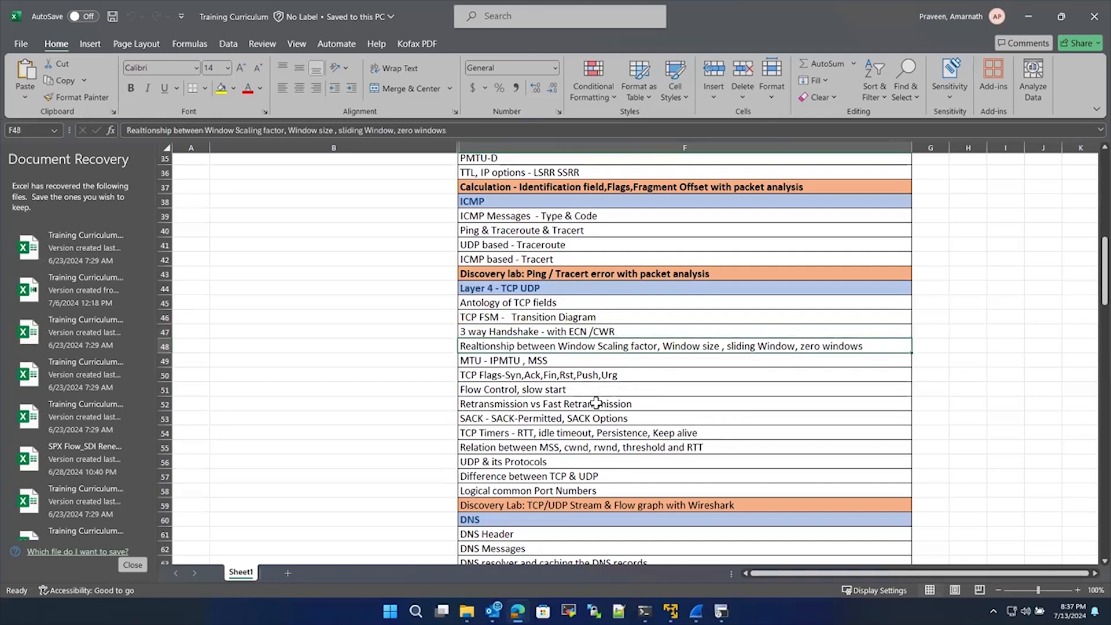
pyautogui.click(583, 332)
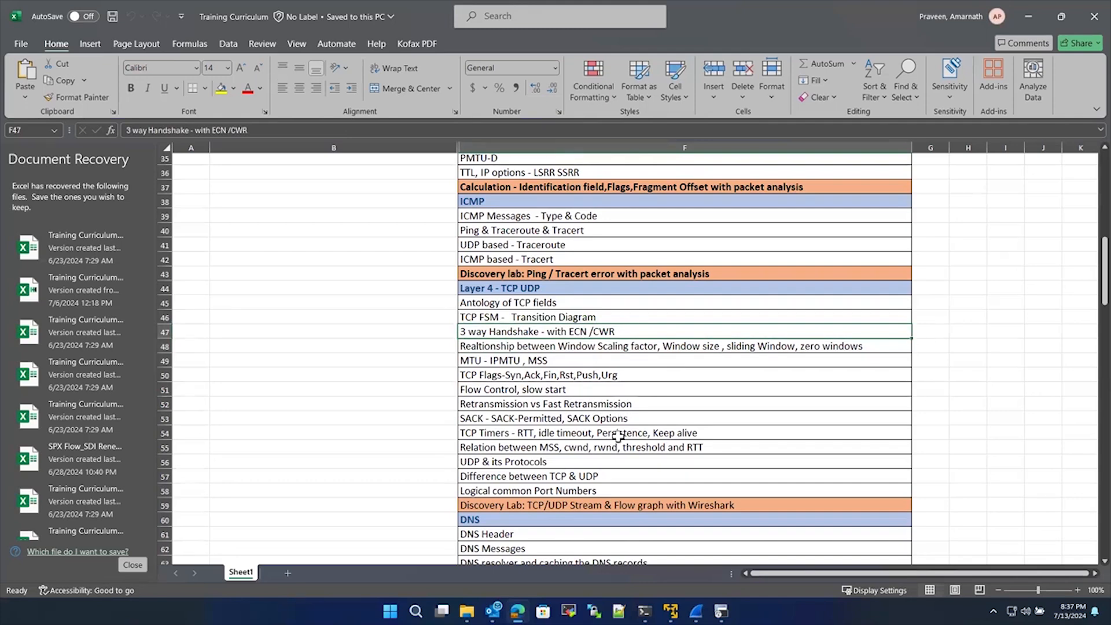
pyautogui.scroll(-1, 611, 423)
pyautogui.scroll(-1, 612, 423)
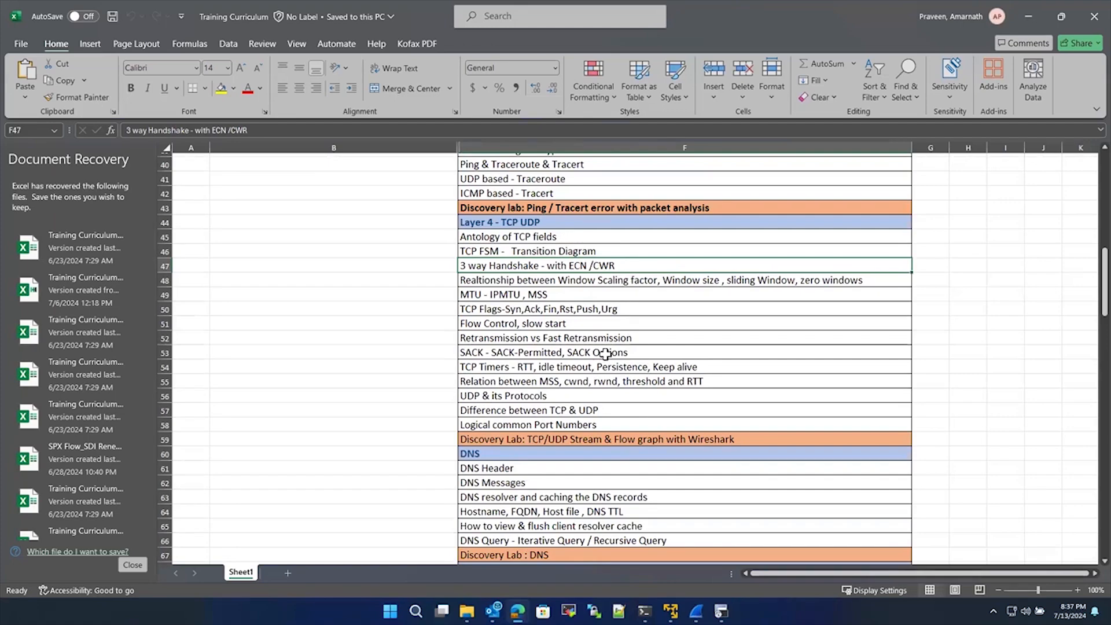
pyautogui.scroll(1, 602, 374)
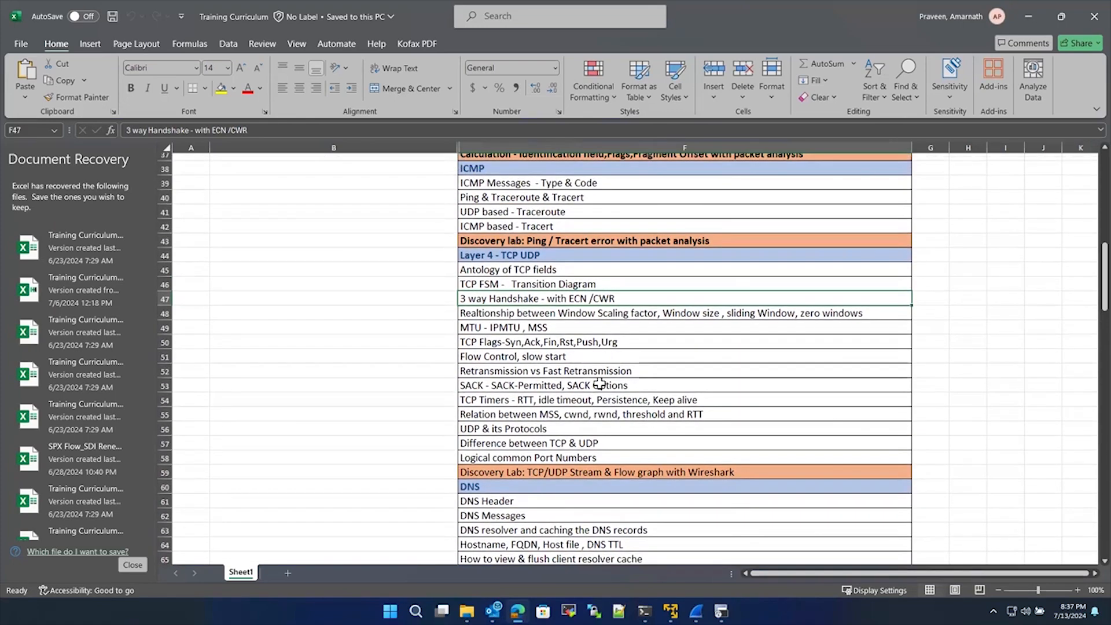
pyautogui.scroll(1, 599, 384)
pyautogui.scroll(-4, 599, 384)
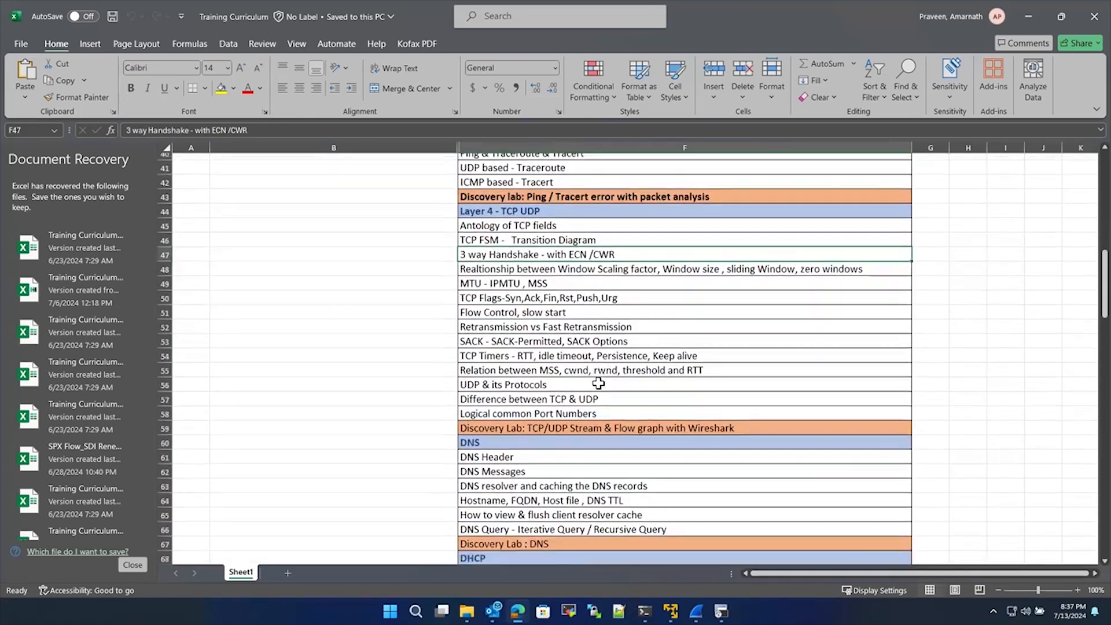
pyautogui.scroll(-2, 598, 384)
pyautogui.click(585, 458)
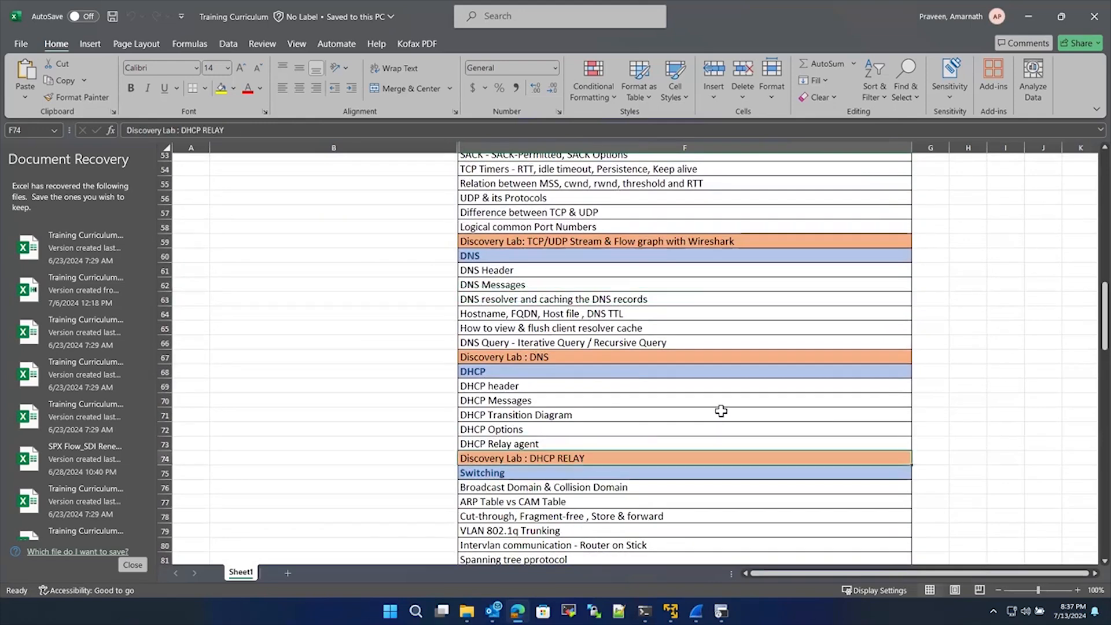
pyautogui.scroll(-2, 610, 379)
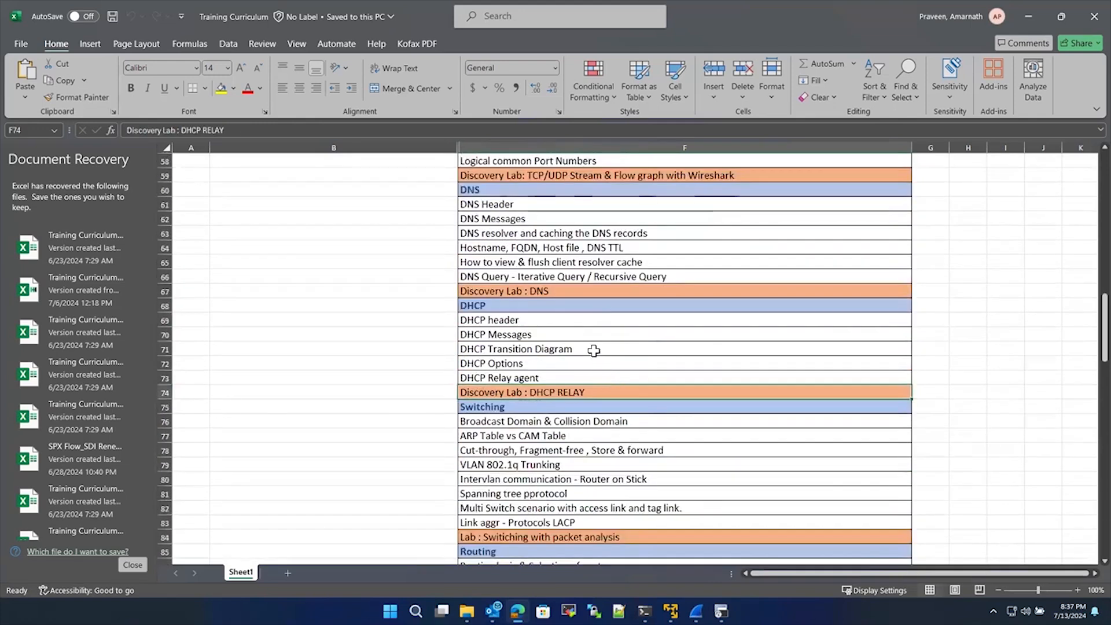
pyautogui.click(596, 349)
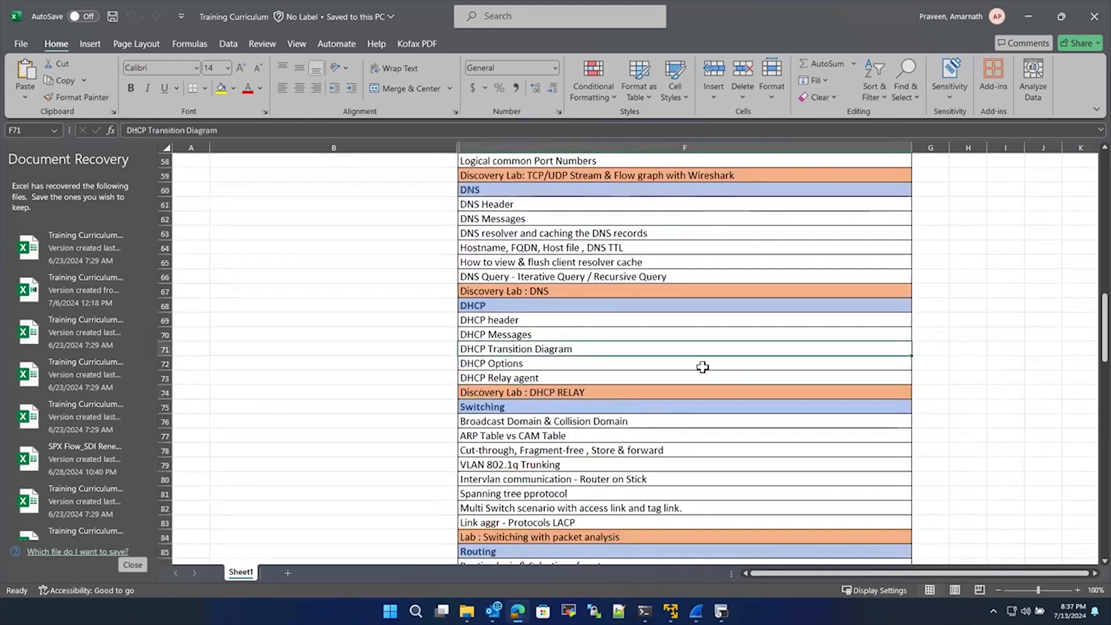
pyautogui.scroll(-1, 613, 325)
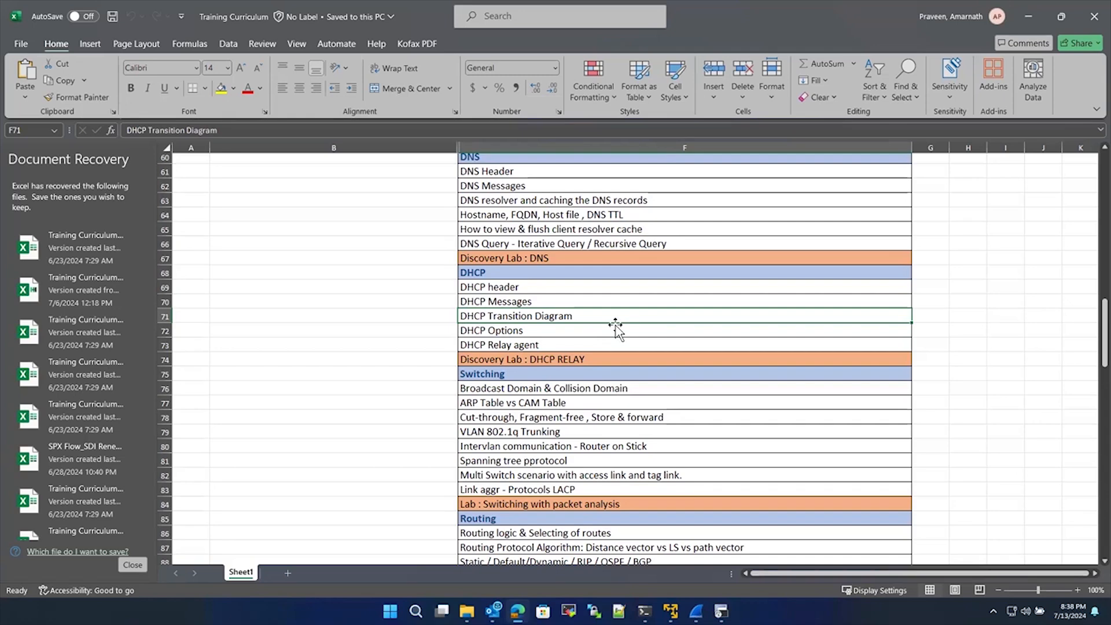
# Examine the Switching and Routing topics in the curriculum, including LACP and static, RIP, OSPF and BGP, and return to the DHCP section.
pyautogui.scroll(-3, 616, 330)
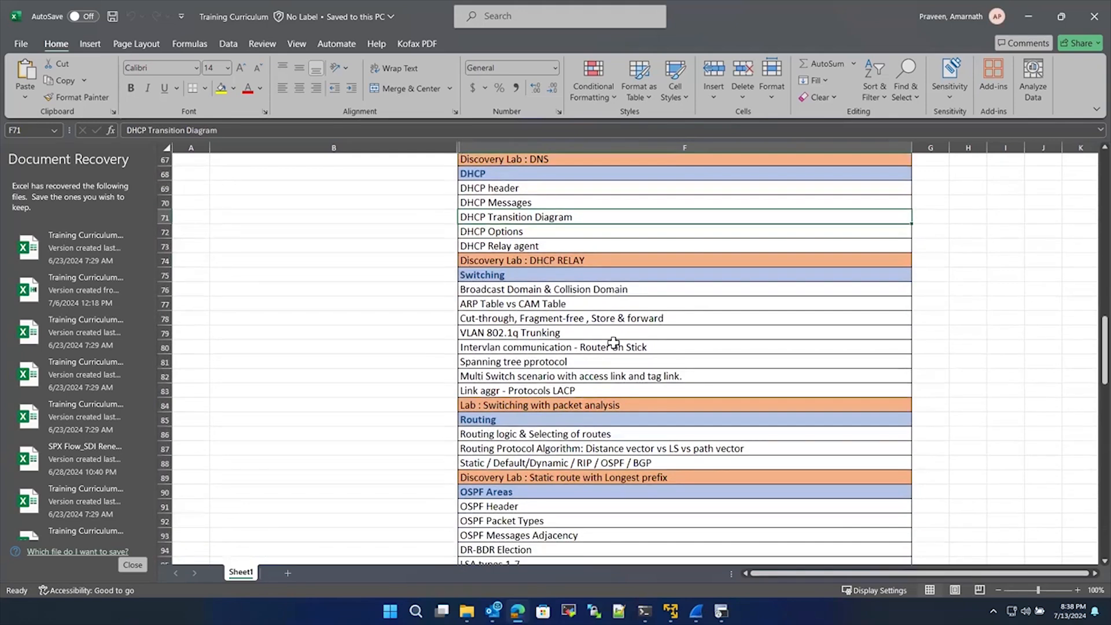
pyautogui.click(578, 393)
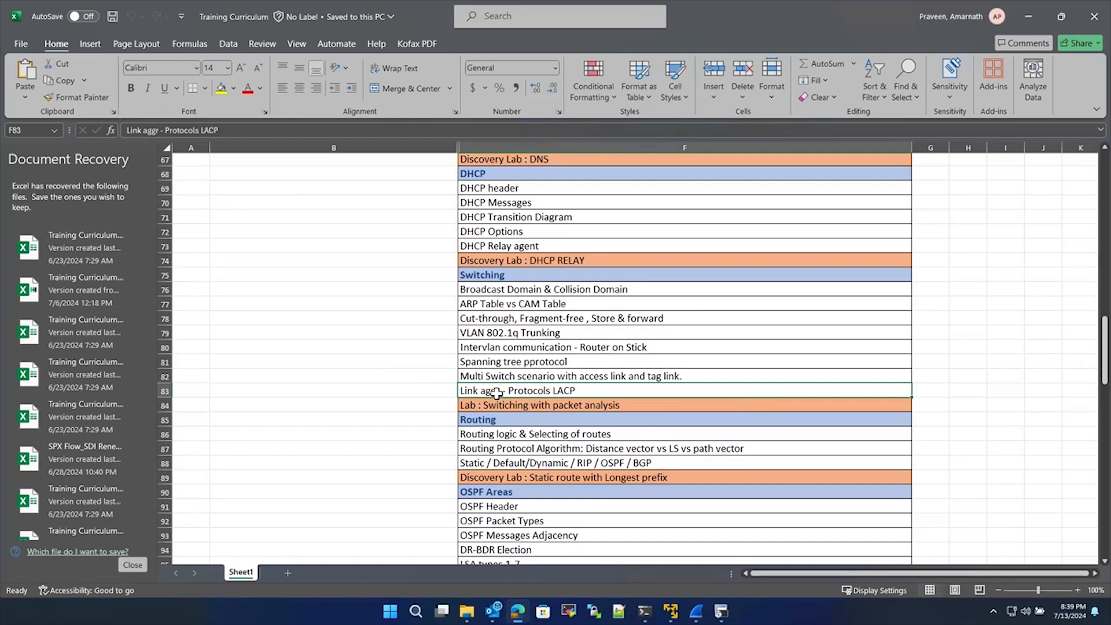
pyautogui.scroll(-1, 498, 394)
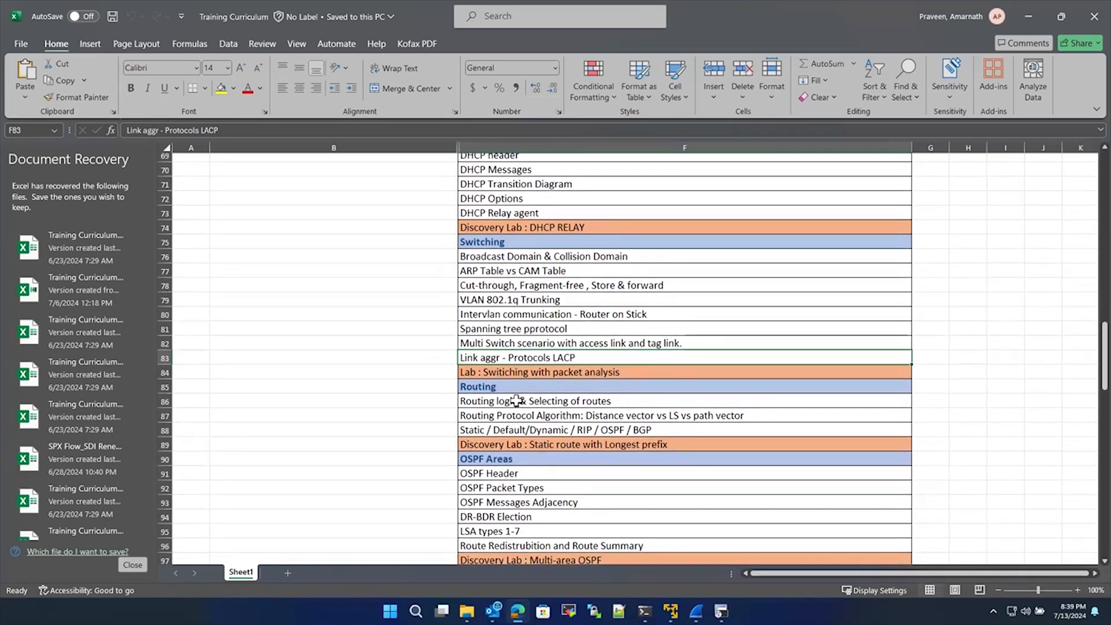
pyautogui.click(513, 401)
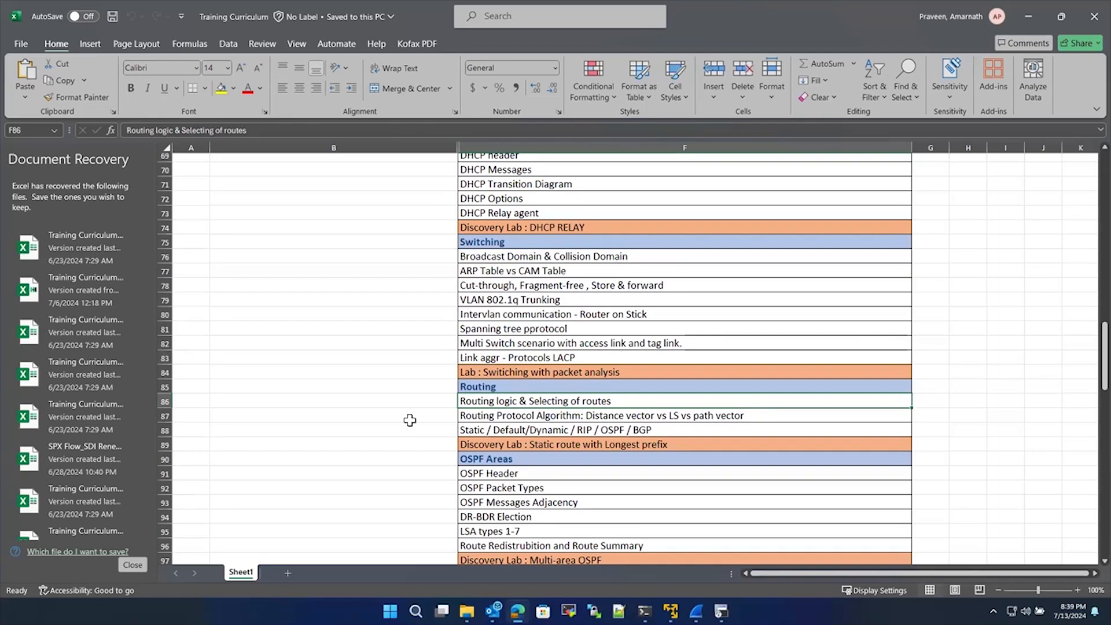
pyautogui.click(607, 431)
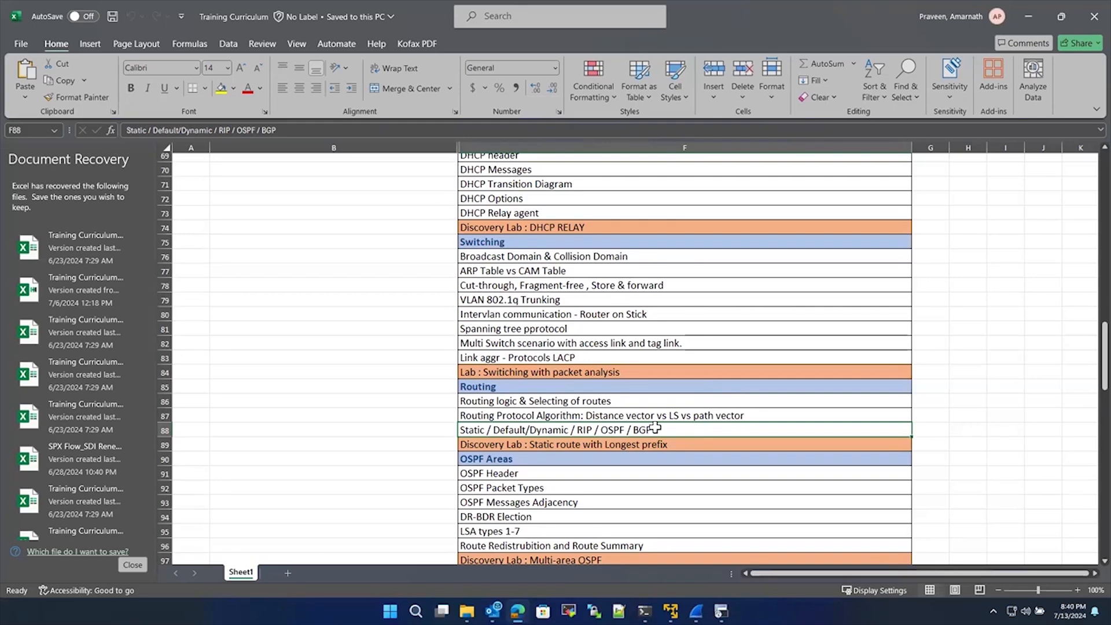
pyautogui.scroll(4, 607, 400)
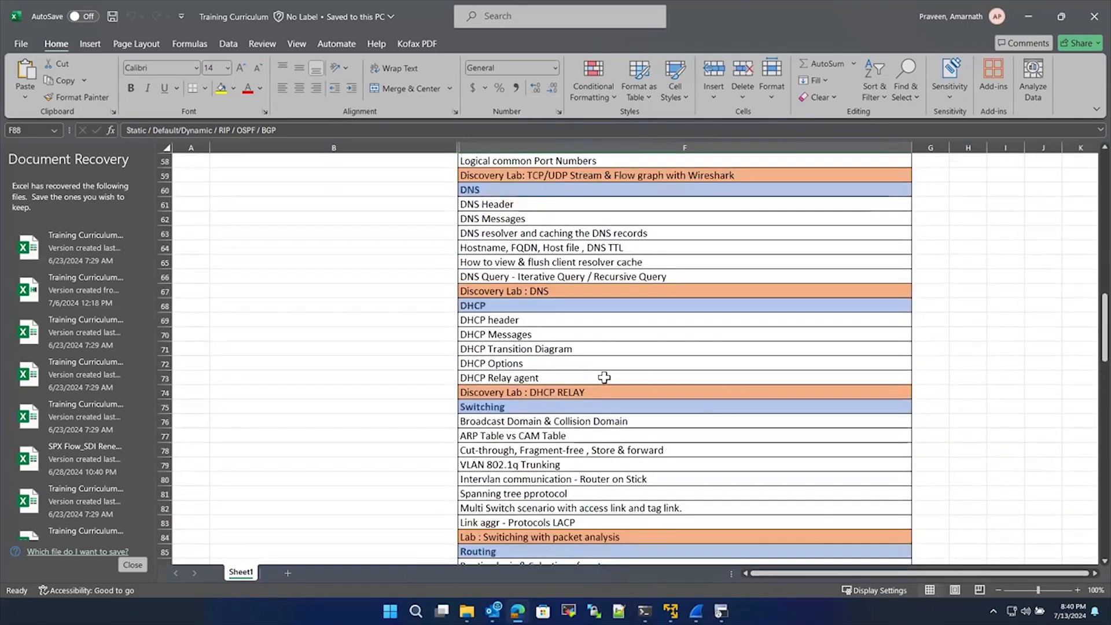
pyautogui.scroll(2, 605, 376)
pyautogui.scroll(-2, 604, 376)
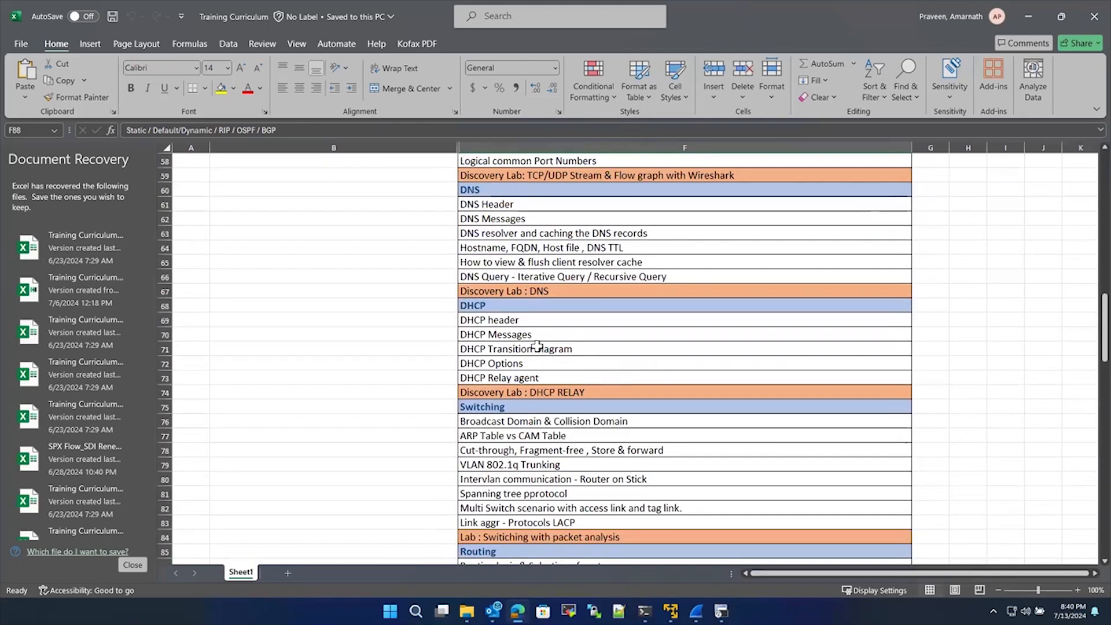
pyautogui.click(594, 390)
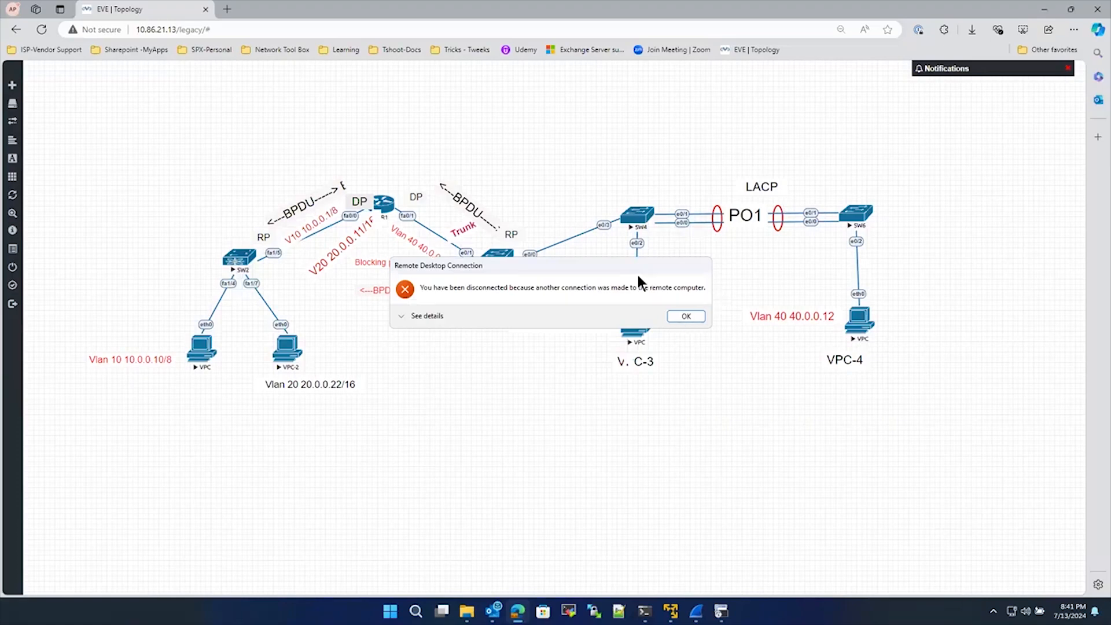
# Dismiss the Remote Desktop message in the EVE topology, then circle the VLAN 10 PC and VLAN 20 label and draw an arrow from R1's fa0/0.
pyautogui.press('Return')
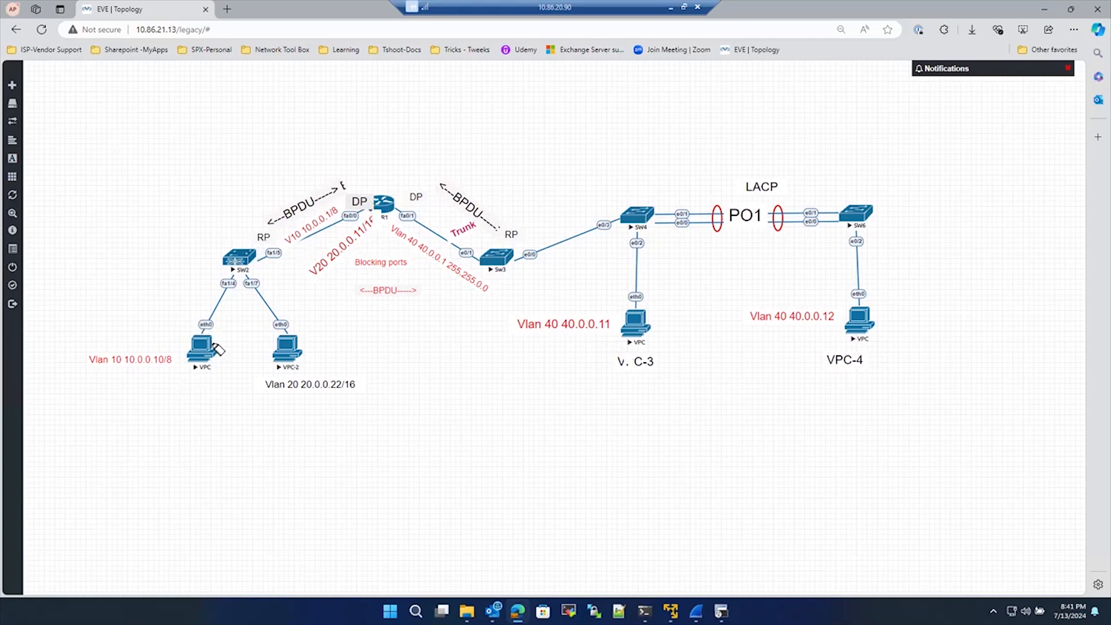
pyautogui.moveTo(217, 349); pyautogui.dragTo(191, 317)
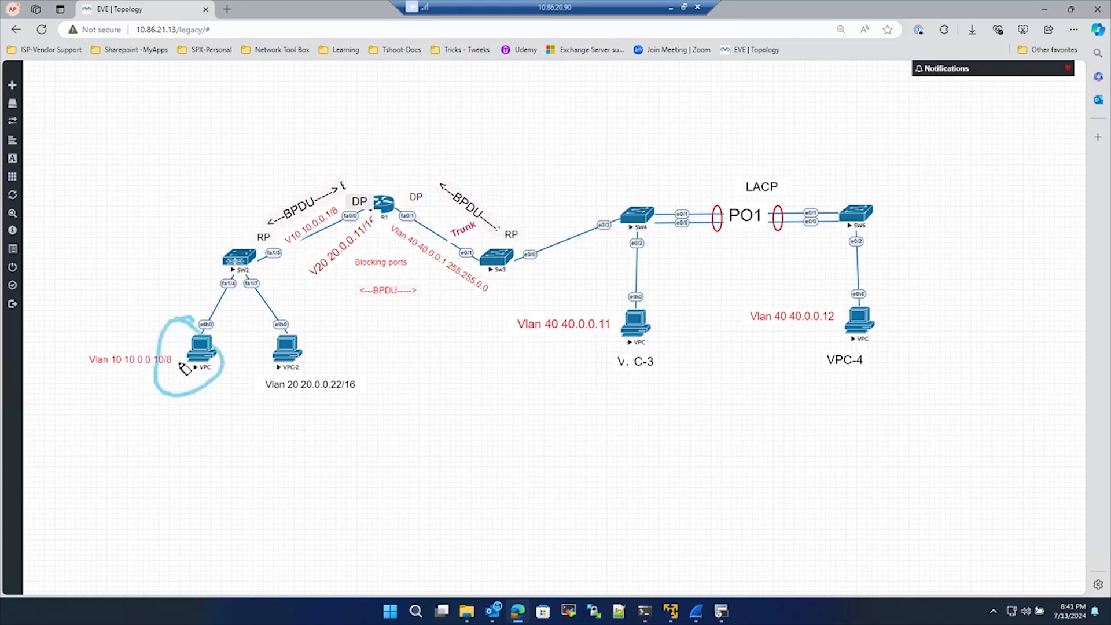
pyautogui.moveTo(346, 216)
pyautogui.mouseDown()
pyautogui.moveTo(384, 147)
pyautogui.moveTo(376, 168)
pyautogui.mouseUp()
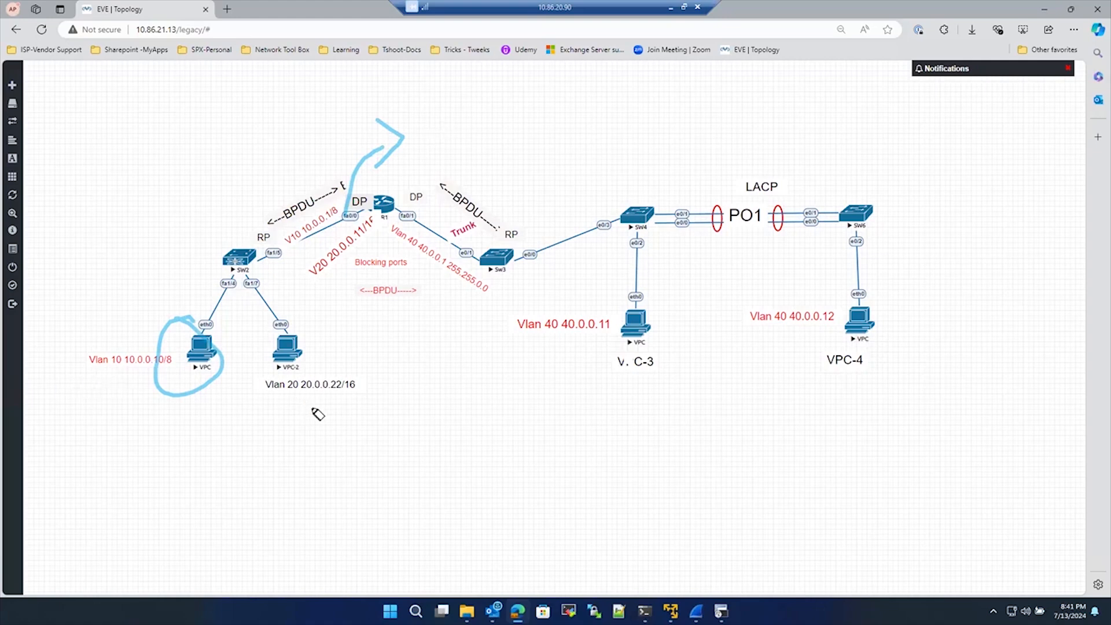
pyautogui.moveTo(322, 376)
pyautogui.mouseDown()
pyautogui.moveTo(324, 448)
pyautogui.moveTo(364, 375)
pyautogui.mouseUp()
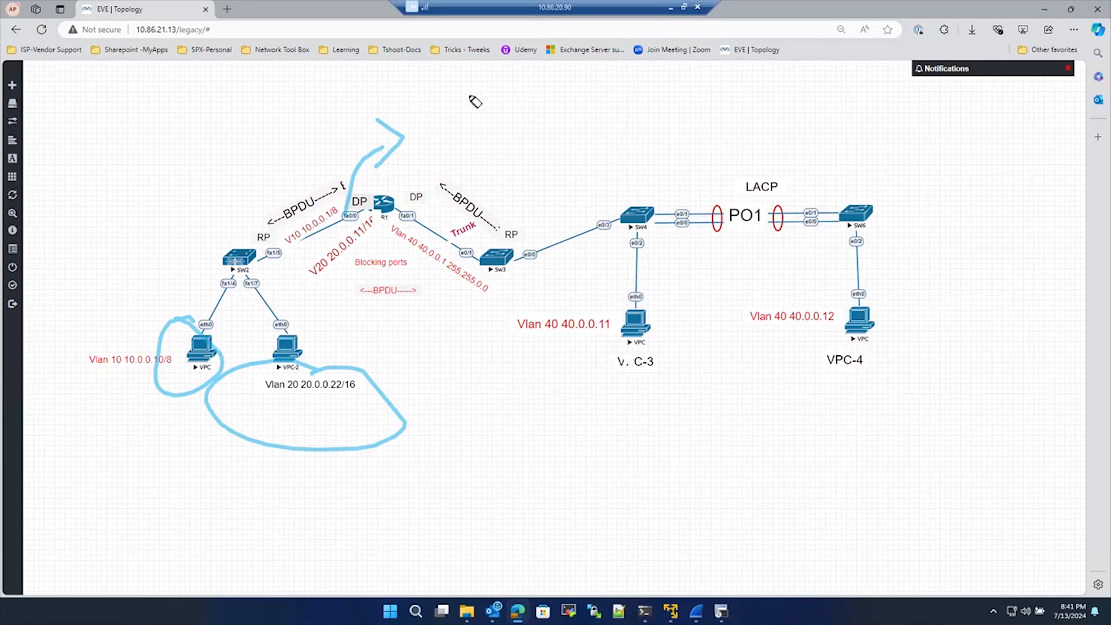
# Handwrite the note "Fa 0/0.10 - Vlan10" beside the arrow from R1.
pyautogui.moveTo(431, 107)
pyautogui.mouseDown()
pyautogui.moveTo(483, 133)
pyautogui.moveTo(509, 114)
pyautogui.mouseUp()
pyautogui.click(508, 113)
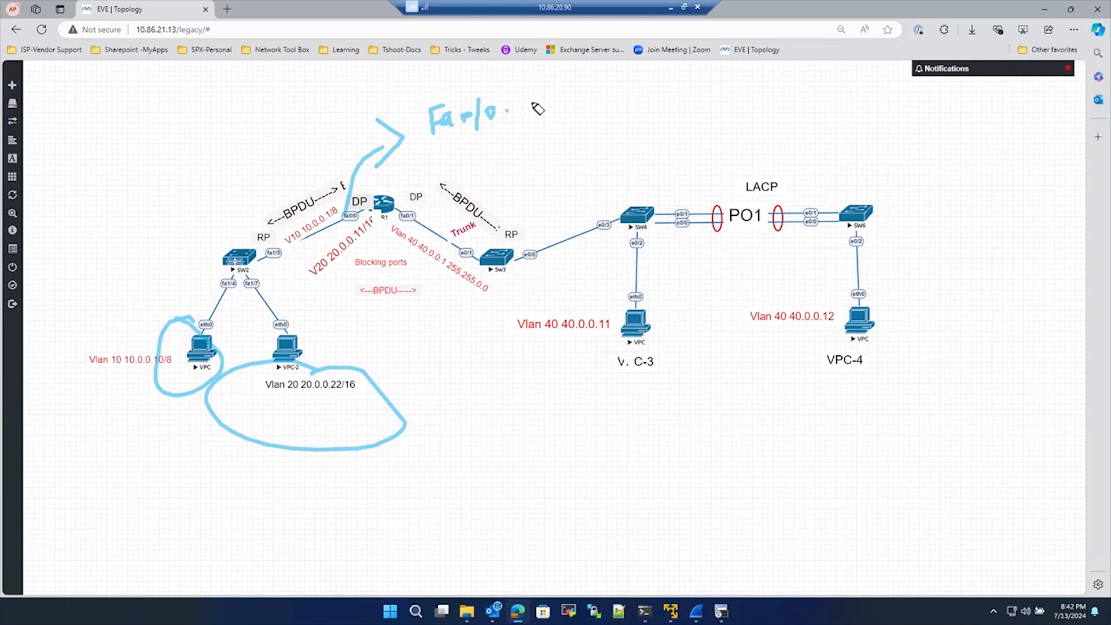
pyautogui.moveTo(526, 99); pyautogui.dragTo(525, 115)
pyautogui.moveTo(535, 100); pyautogui.dragTo(633, 107)
pyautogui.moveTo(643, 91); pyautogui.dragTo(642, 92)
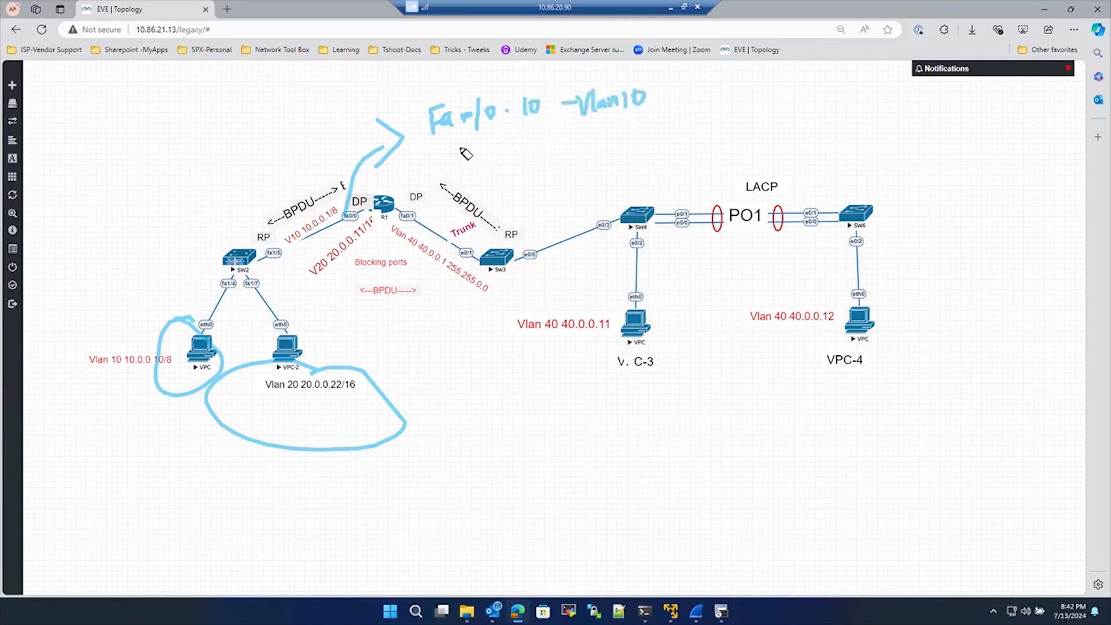
# Handwrite "Fa 0/0.20 - Vlan20" below the first note, then clear all annotations from the topology.
pyautogui.moveTo(461, 144)
pyautogui.mouseDown()
pyautogui.moveTo(463, 170)
pyautogui.moveTo(478, 143)
pyautogui.mouseUp()
pyautogui.moveTo(463, 158); pyautogui.dragTo(475, 156)
pyautogui.moveTo(487, 153)
pyautogui.mouseDown()
pyautogui.moveTo(493, 165)
pyautogui.moveTo(511, 146)
pyautogui.mouseUp()
pyautogui.moveTo(526, 139)
pyautogui.mouseDown()
pyautogui.moveTo(522, 165)
pyautogui.moveTo(536, 145)
pyautogui.moveTo(572, 149)
pyautogui.moveTo(638, 123)
pyautogui.moveTo(649, 142)
pyautogui.moveTo(672, 145)
pyautogui.moveTo(709, 121)
pyautogui.mouseUp()
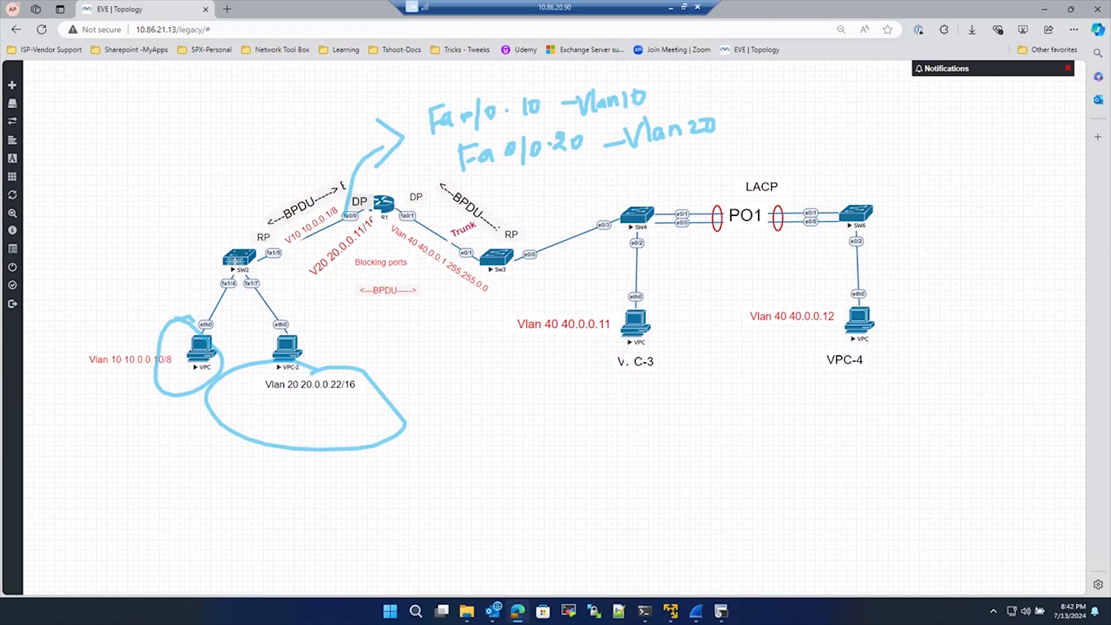
pyautogui.press('Escape')
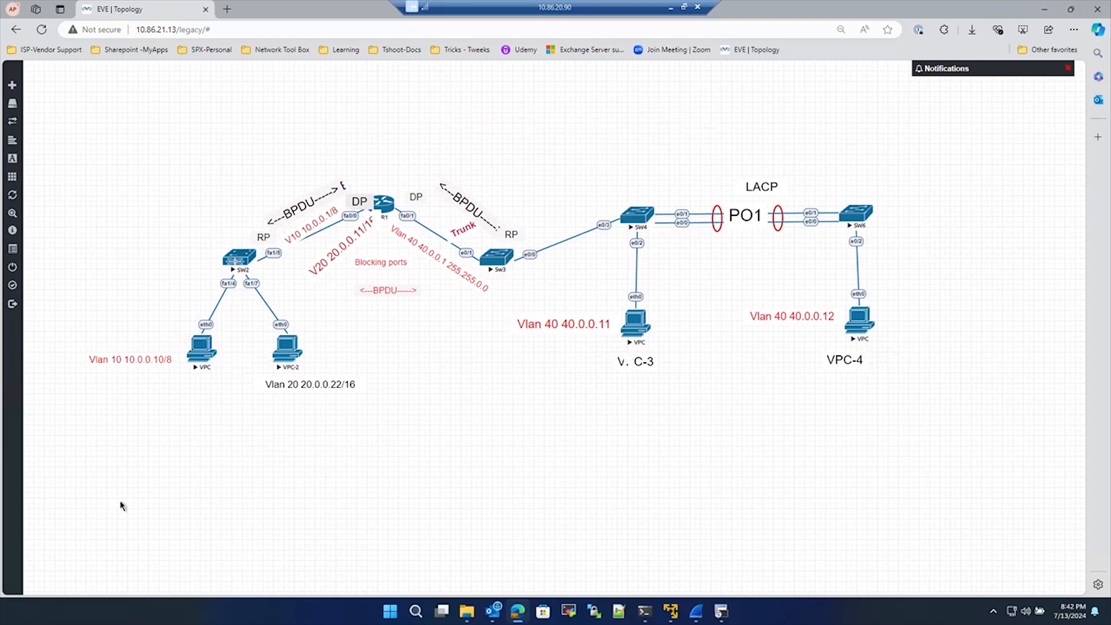
# Open R1's session in the terminal application and enter privileged mode with en.
pyautogui.click(721, 611)
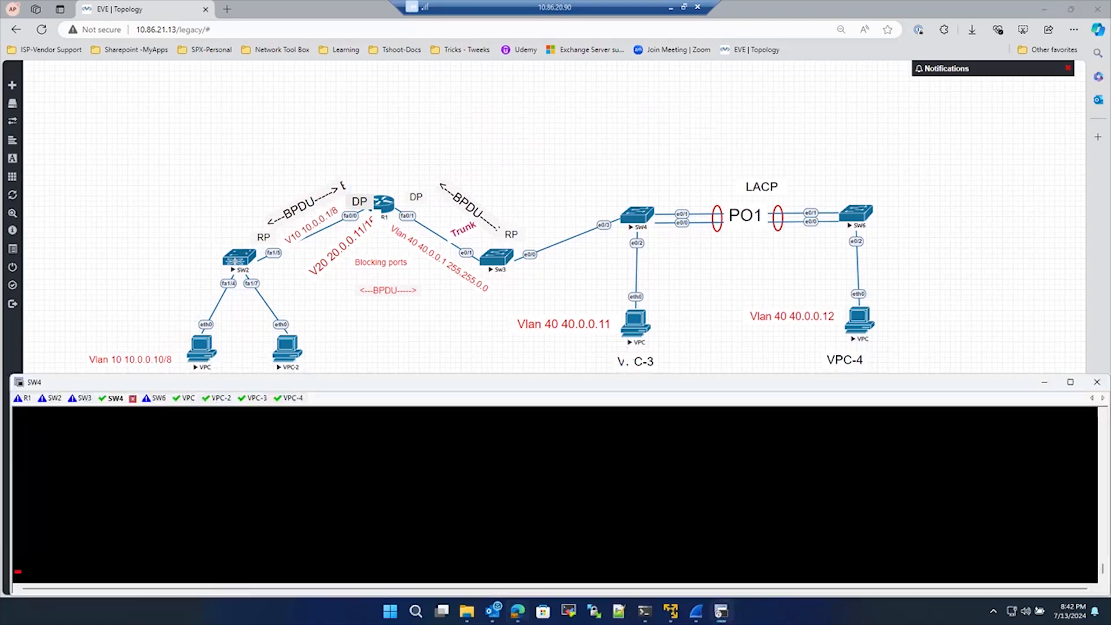
pyautogui.click(23, 399)
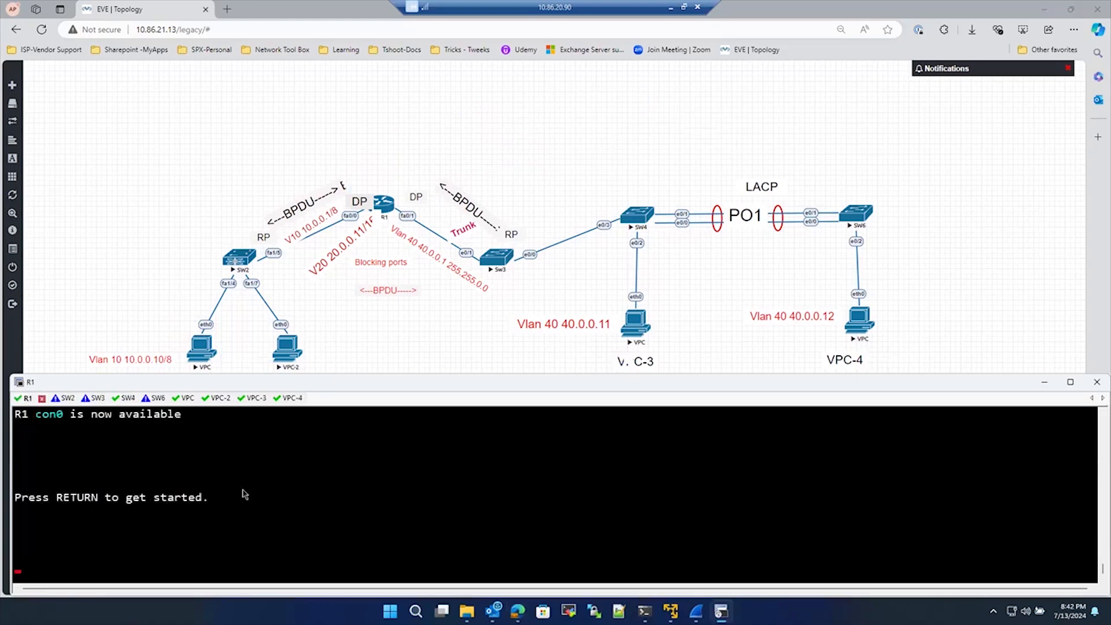
pyautogui.press('Return')
pyautogui.press('Return')
pyautogui.press('Return')
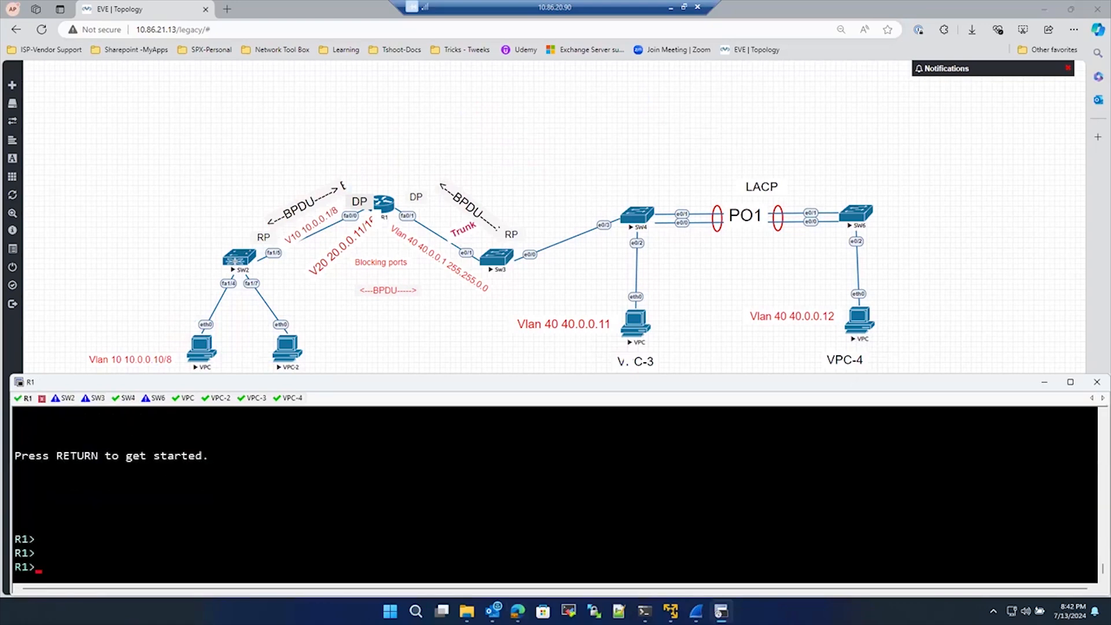
pyautogui.write('en')
pyautogui.press('Return')
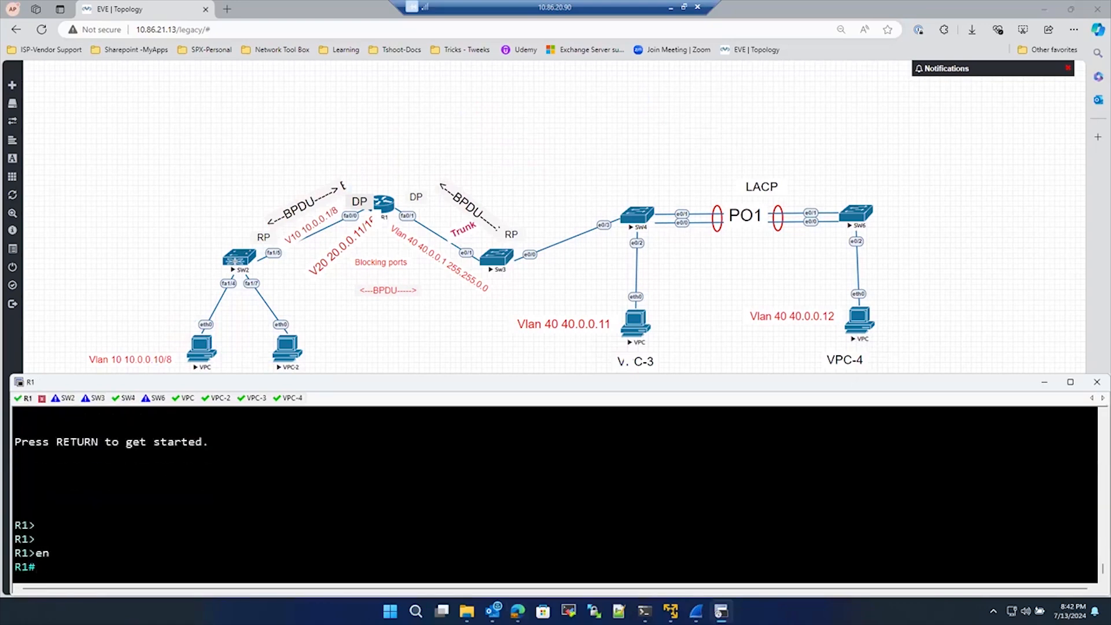
pyautogui.press('Return')
# Run show ip interface brief | ex un on R1 and examine the FastEthernet0/0.10 and 0/0.20 subinterfaces and their addresses.
pyautogui.write('s')
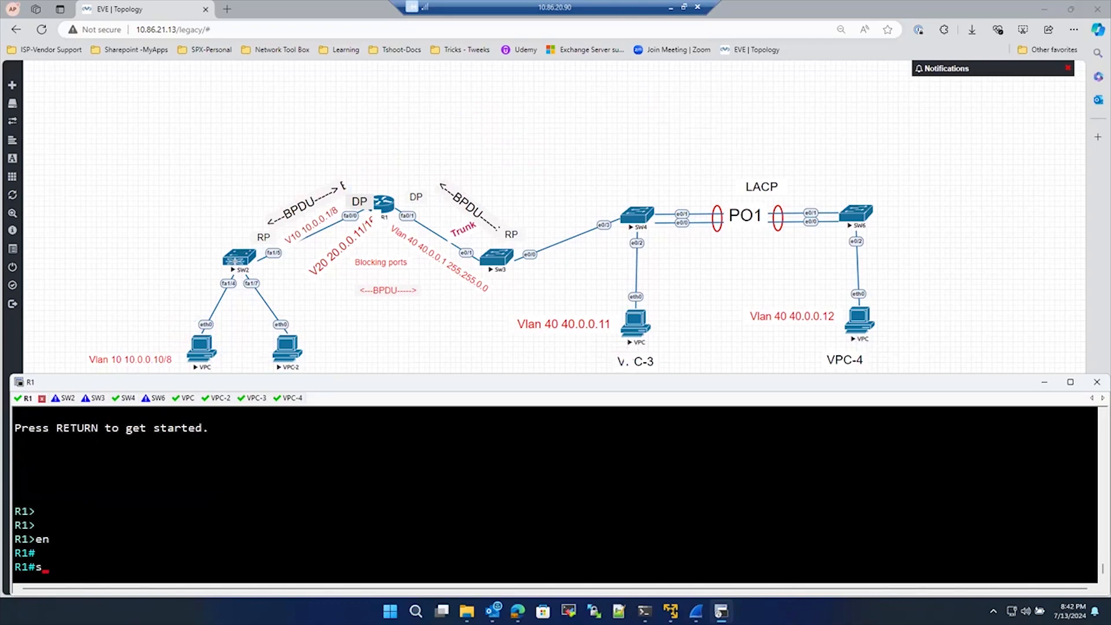
pyautogui.write('ho')
pyautogui.press('Tab')
pyautogui.write('ip int')
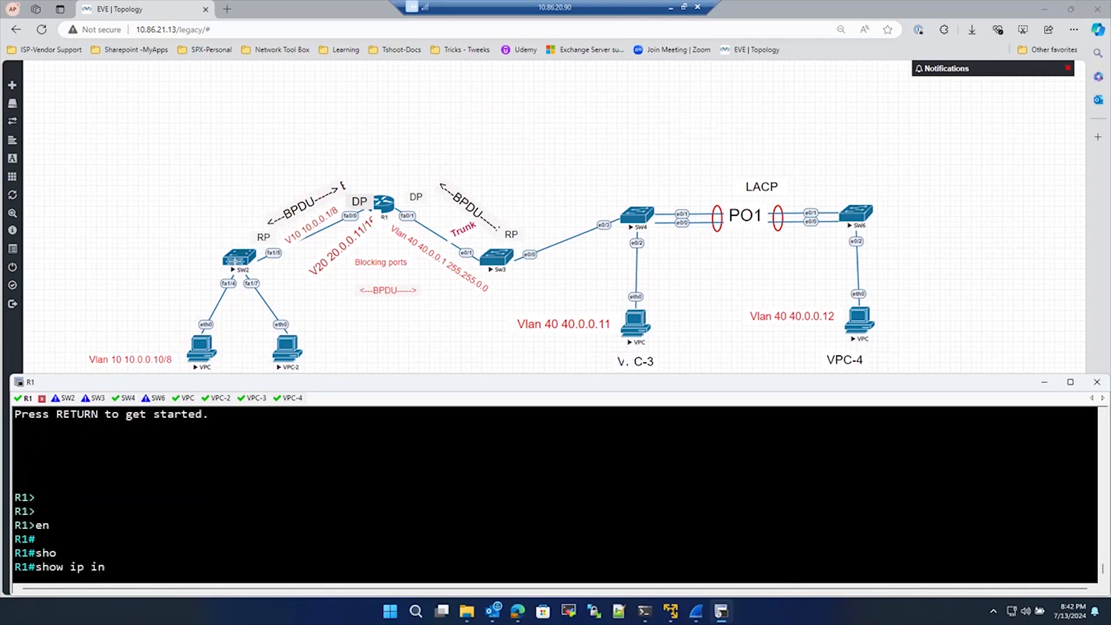
pyautogui.press('Tab')
pyautogui.write('br')
pyautogui.press('Tab')
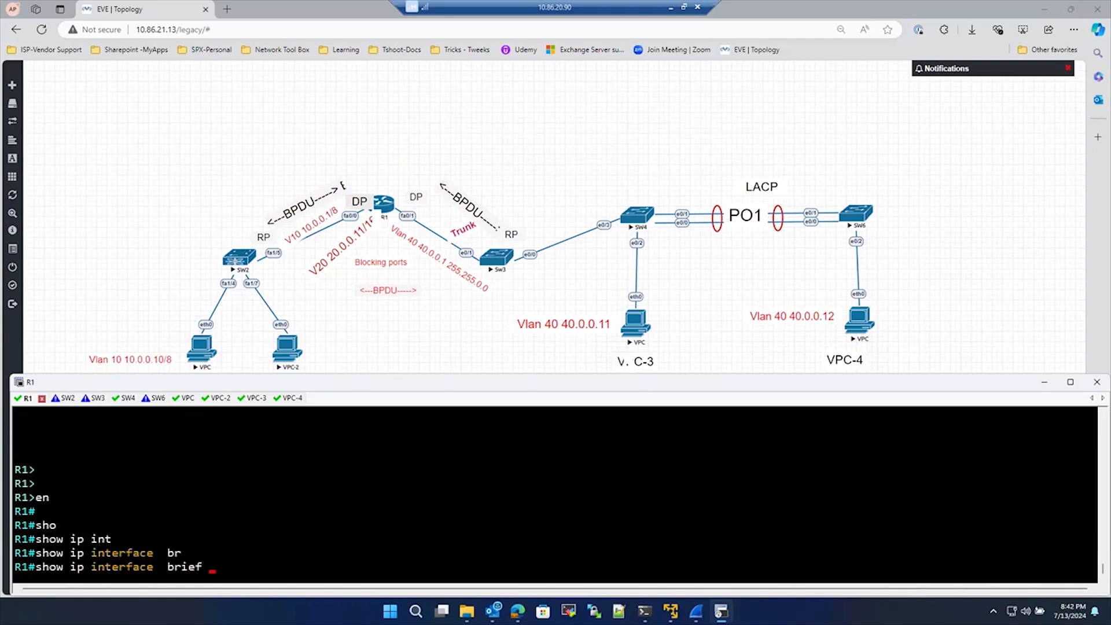
pyautogui.write('| ex un')
pyautogui.press('Return')
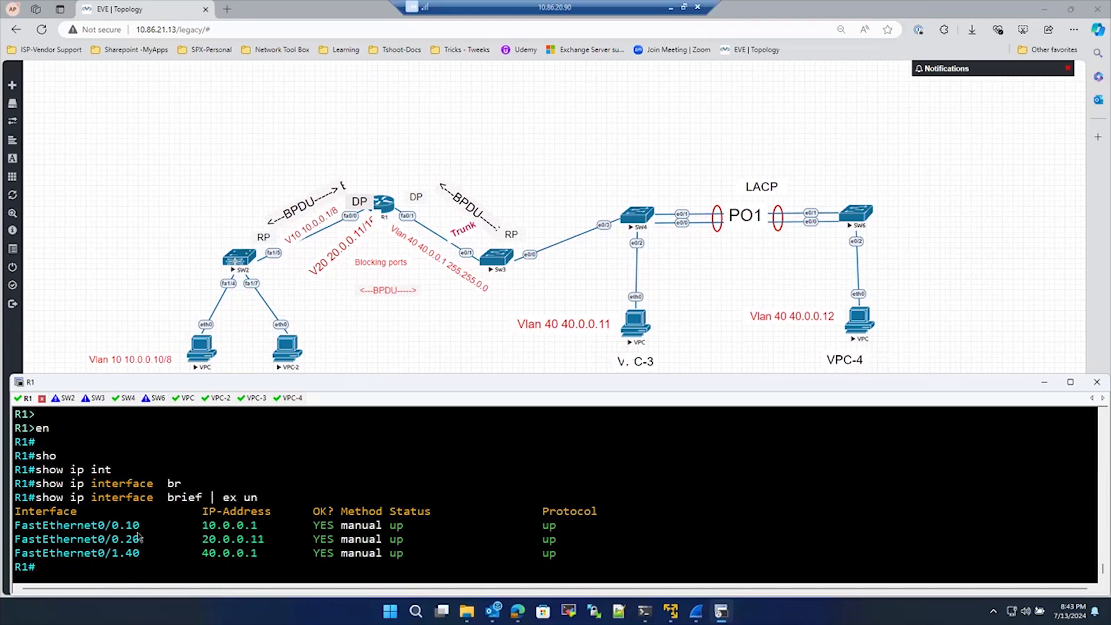
pyautogui.moveTo(16, 525); pyautogui.dragTo(162, 540)
pyautogui.click(202, 525)
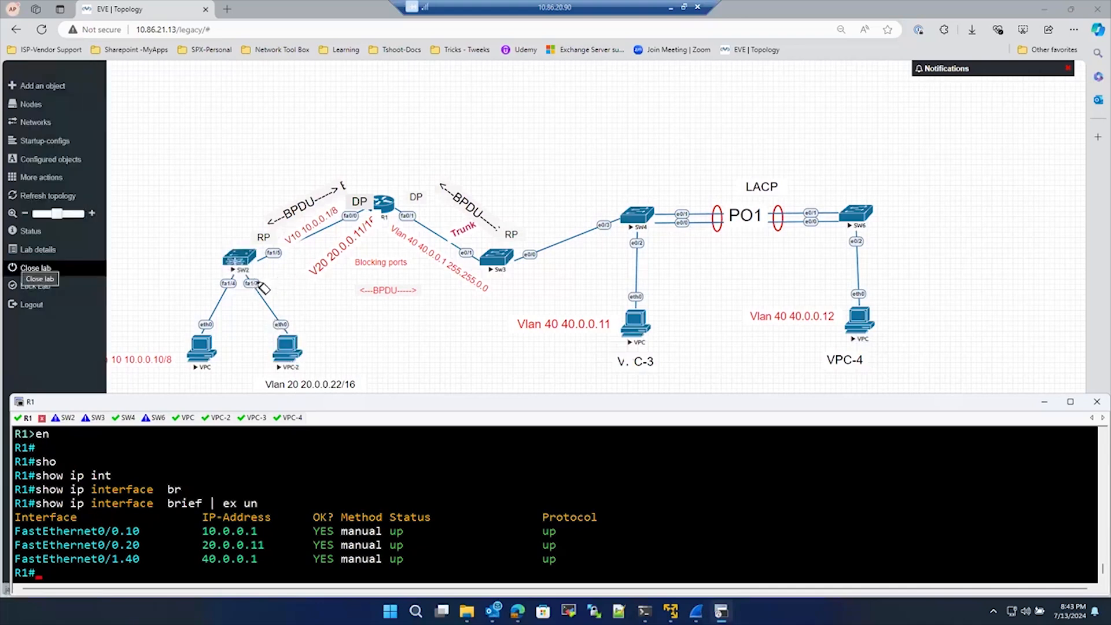
# Circle SW2's fa1/4 and fa1/7 ports, draw arrows from them to the VPC and VPC-2 labels, then clear the annotations.
pyautogui.moveTo(242, 277)
pyautogui.mouseDown()
pyautogui.moveTo(321, 366)
pyautogui.moveTo(313, 376)
pyautogui.mouseUp()
pyautogui.moveTo(254, 315)
pyautogui.mouseDown()
pyautogui.moveTo(217, 269)
pyautogui.moveTo(170, 346)
pyautogui.moveTo(127, 355)
pyautogui.mouseUp()
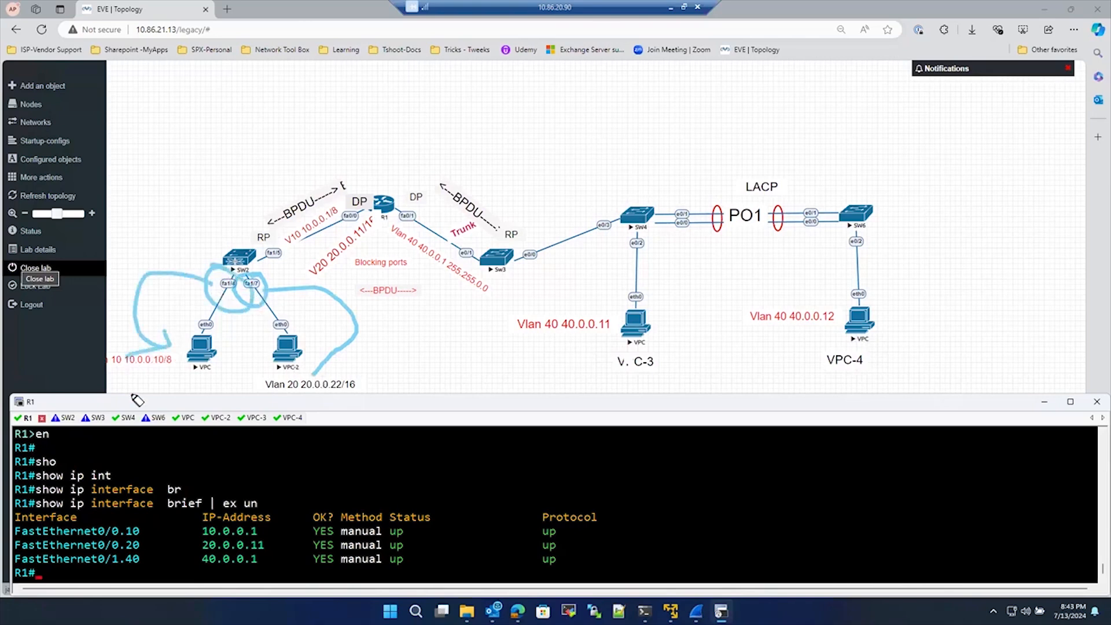
pyautogui.press('Escape')
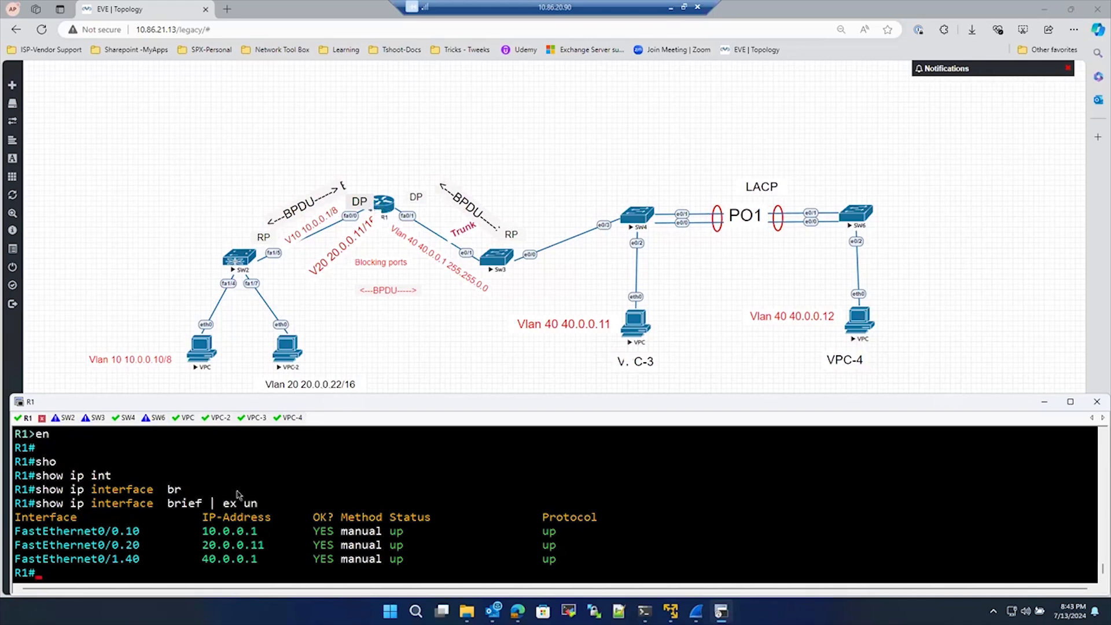
# Run show ip in VPC's session and examine its IP address, mask, gateway and DHCP server details.
pyautogui.click(186, 419)
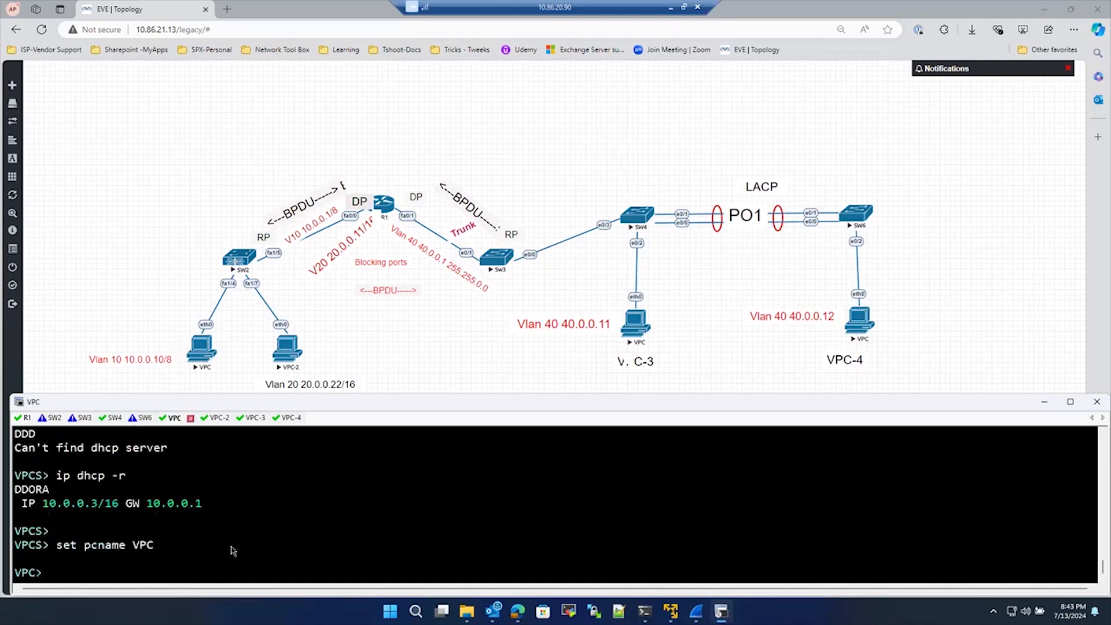
pyautogui.write('shwo')
pyautogui.press('BackSpace')
pyautogui.press('BackSpace')
pyautogui.write('ow')
pyautogui.press('Return')
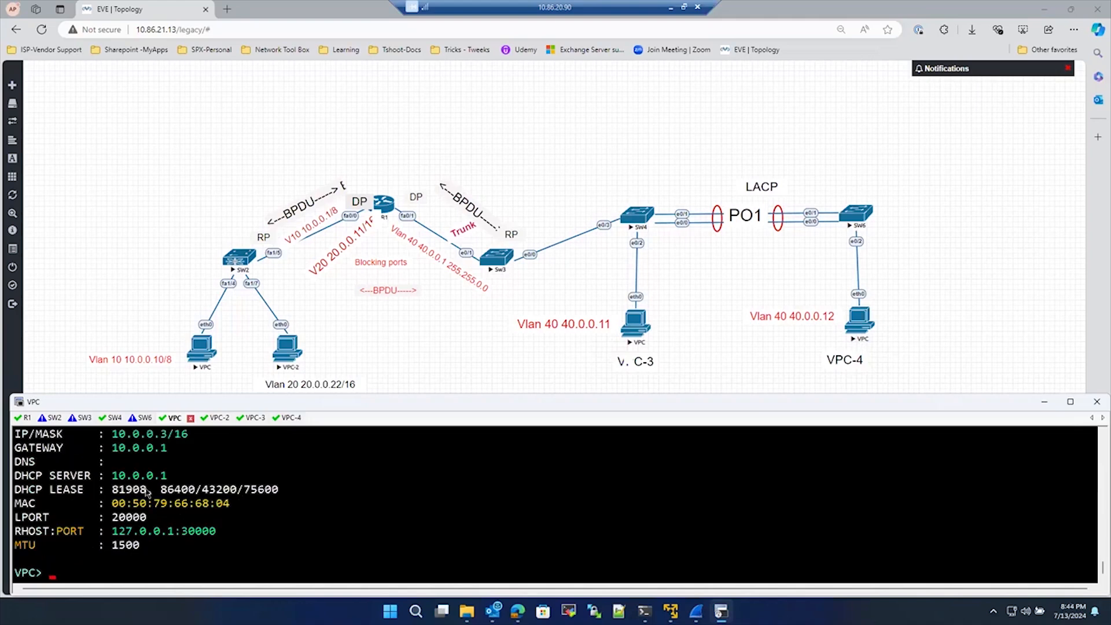
pyautogui.scroll(1, 149, 492)
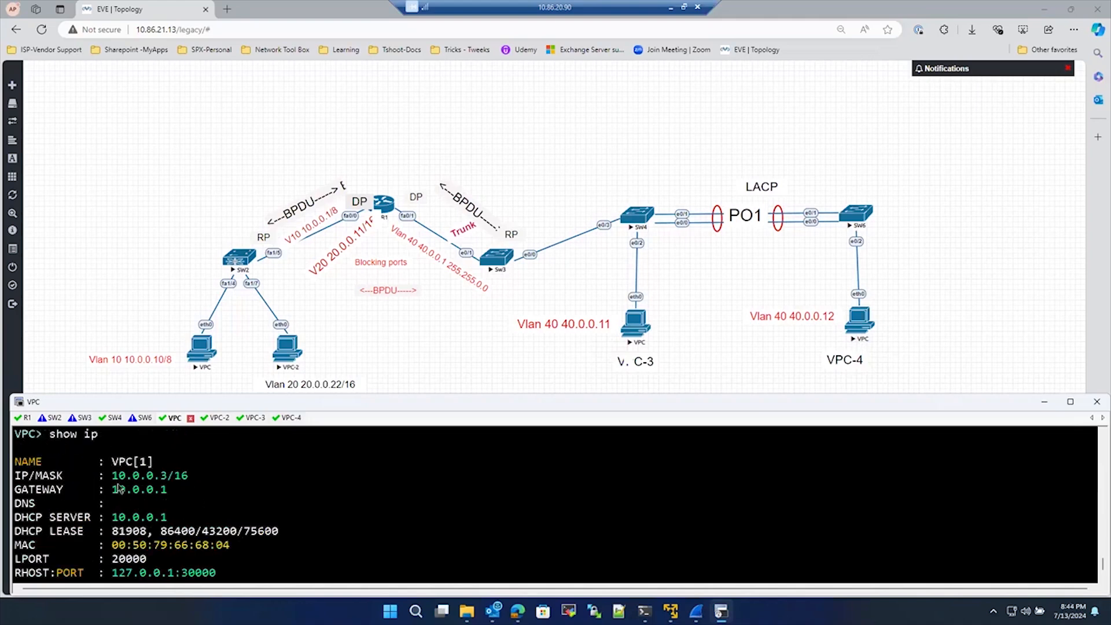
pyautogui.doubleClick(188, 478)
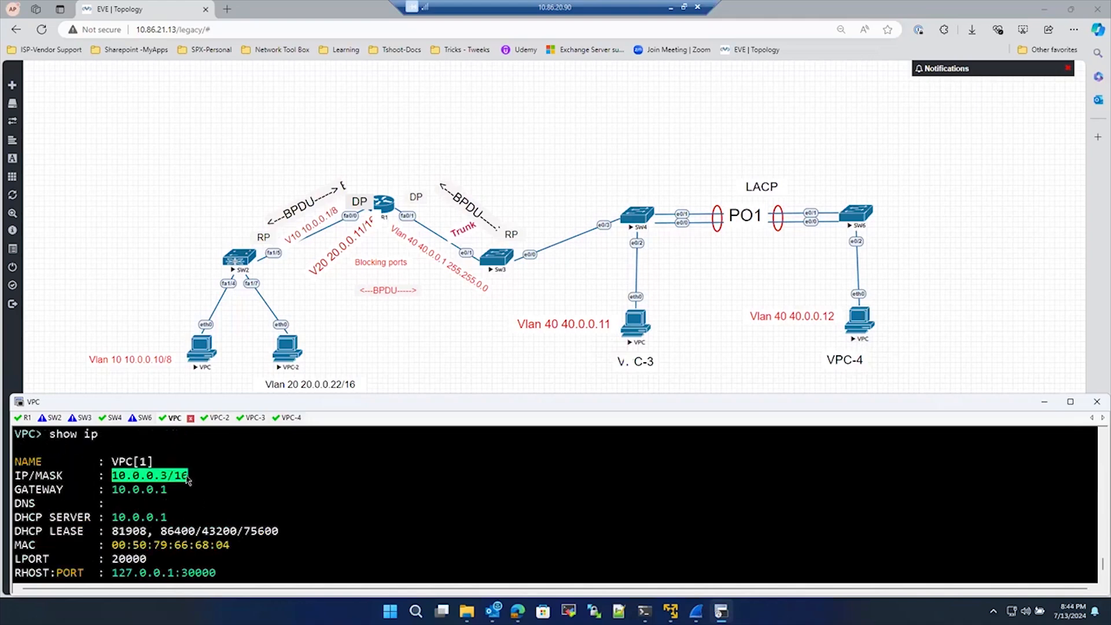
pyautogui.scroll(-1, 145, 537)
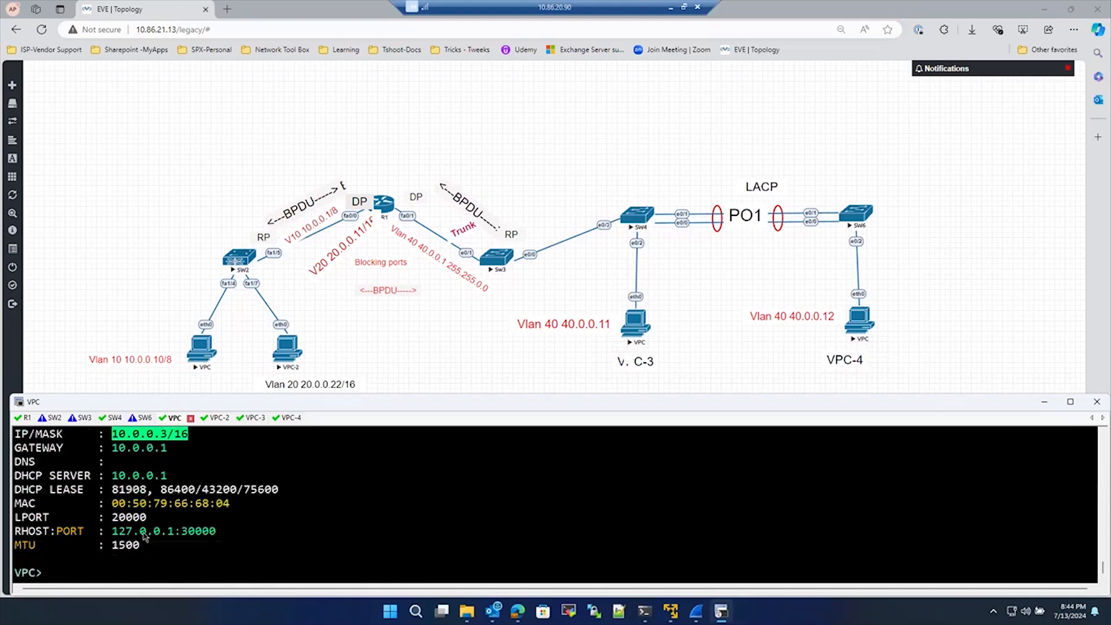
pyautogui.scroll(3, 101, 517)
pyautogui.scroll(-3, 104, 521)
# Return to R1's session, draw an upward arrow from VPC, handwrite "Discover, Offer, Req, Ack" above the topology, then clear the annotations.
pyautogui.click(24, 419)
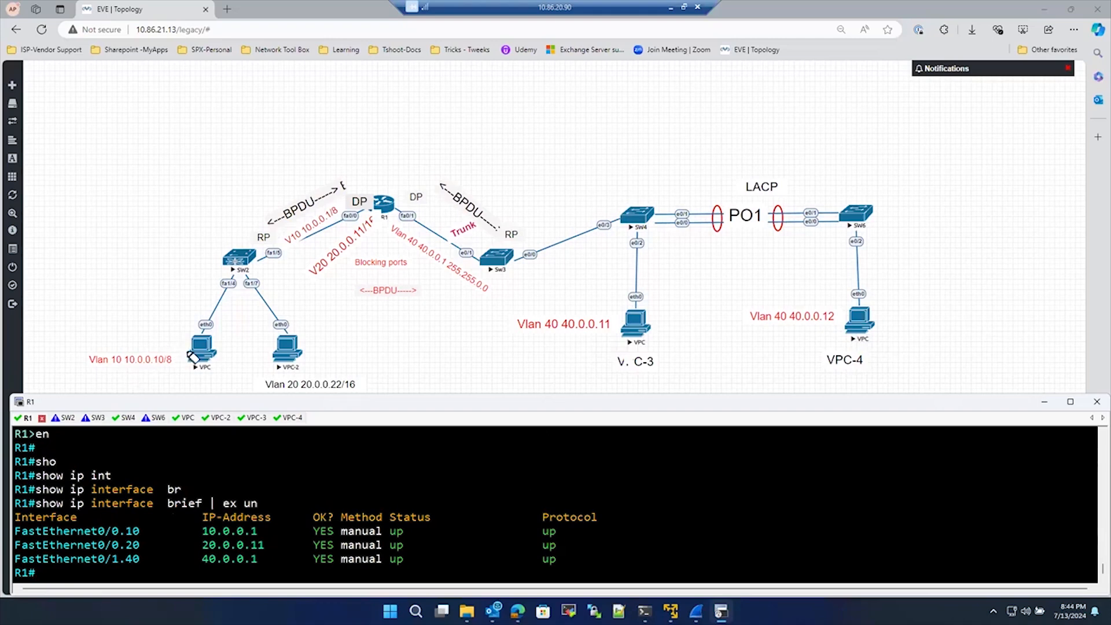
pyautogui.moveTo(193, 356)
pyautogui.mouseDown()
pyautogui.moveTo(145, 315)
pyautogui.moveTo(184, 198)
pyautogui.moveTo(181, 235)
pyautogui.mouseUp()
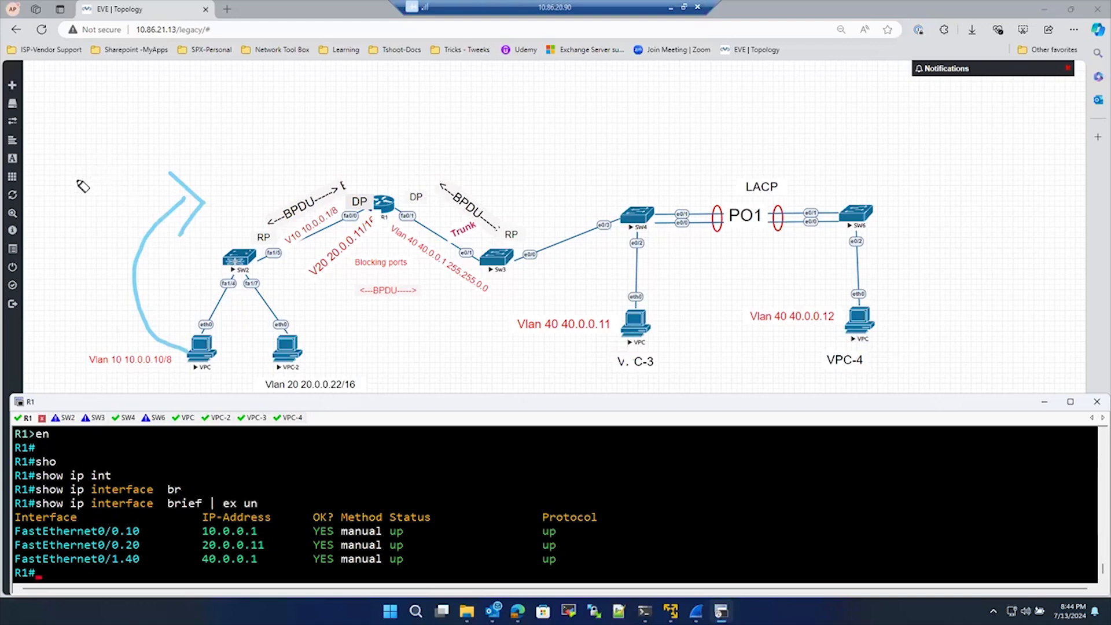
pyautogui.moveTo(83, 185)
pyautogui.mouseDown()
pyautogui.moveTo(93, 191)
pyautogui.moveTo(185, 131)
pyautogui.moveTo(181, 118)
pyautogui.moveTo(242, 134)
pyautogui.moveTo(302, 105)
pyautogui.moveTo(335, 122)
pyautogui.moveTo(406, 105)
pyautogui.moveTo(414, 120)
pyautogui.moveTo(439, 119)
pyautogui.moveTo(473, 92)
pyautogui.moveTo(482, 118)
pyautogui.mouseUp()
pyautogui.click(334, 107)
pyautogui.moveTo(469, 105)
pyautogui.mouseDown()
pyautogui.moveTo(490, 102)
pyautogui.moveTo(498, 119)
pyautogui.mouseUp()
pyautogui.moveTo(507, 94)
pyautogui.mouseDown()
pyautogui.moveTo(506, 120)
pyautogui.moveTo(528, 107)
pyautogui.mouseUp()
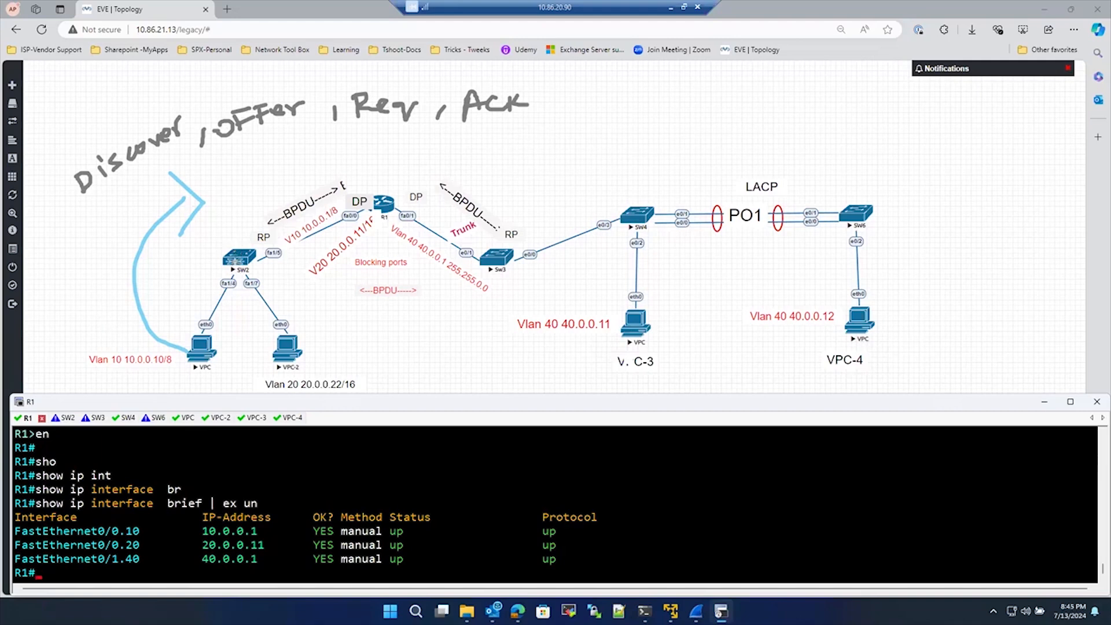
pyautogui.press('Escape')
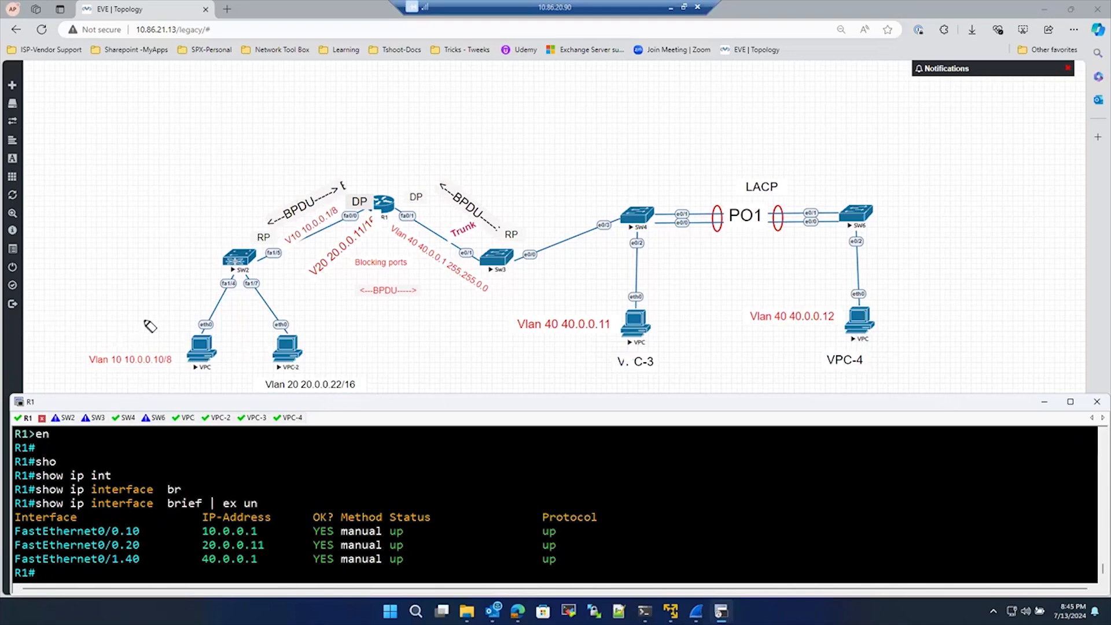
# Draw a curved arrow from the Vlan 10 label up to R1 and handwrite "Discover" beside it.
pyautogui.moveTo(146, 342)
pyautogui.mouseDown()
pyautogui.moveTo(170, 272)
pyautogui.moveTo(256, 220)
pyautogui.mouseUp()
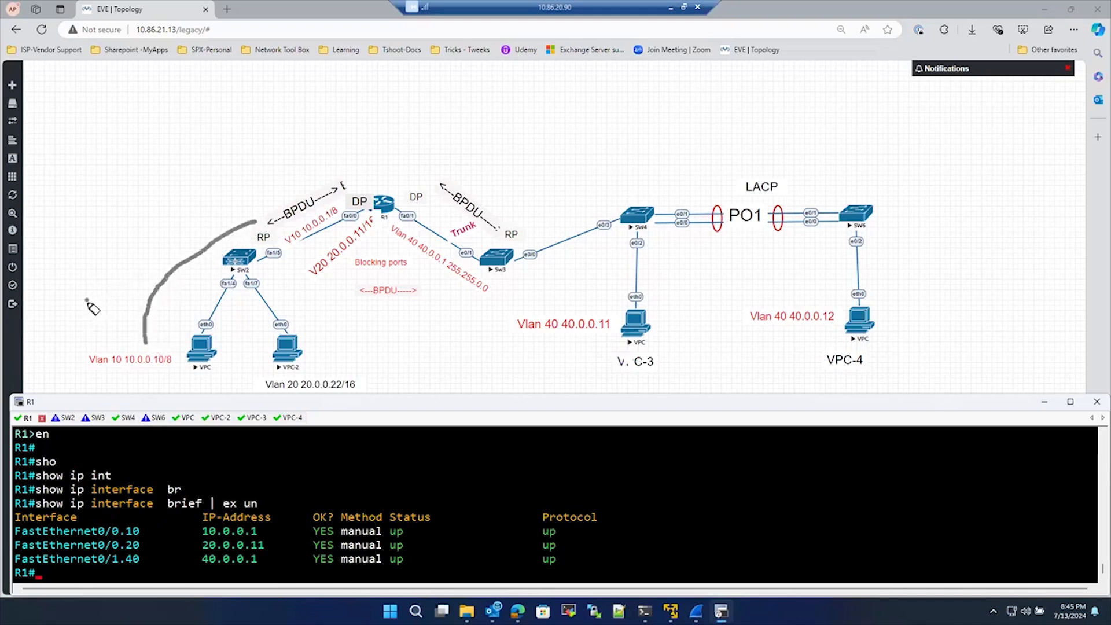
pyautogui.moveTo(88, 300)
pyautogui.mouseDown()
pyautogui.moveTo(157, 262)
pyautogui.moveTo(179, 229)
pyautogui.mouseUp()
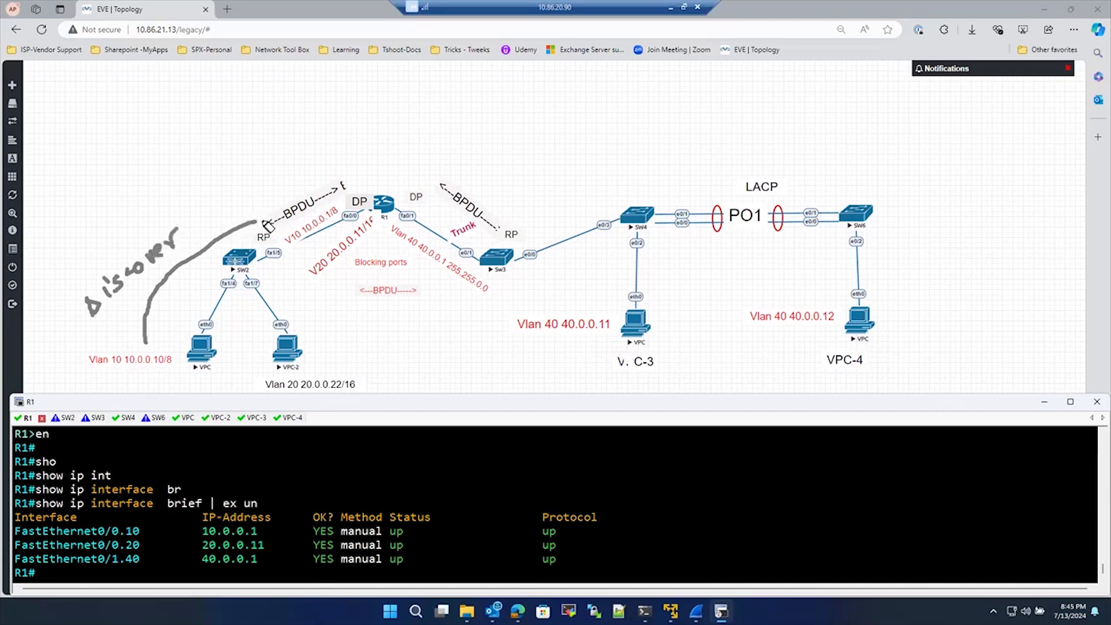
pyautogui.moveTo(263, 222); pyautogui.dragTo(339, 206)
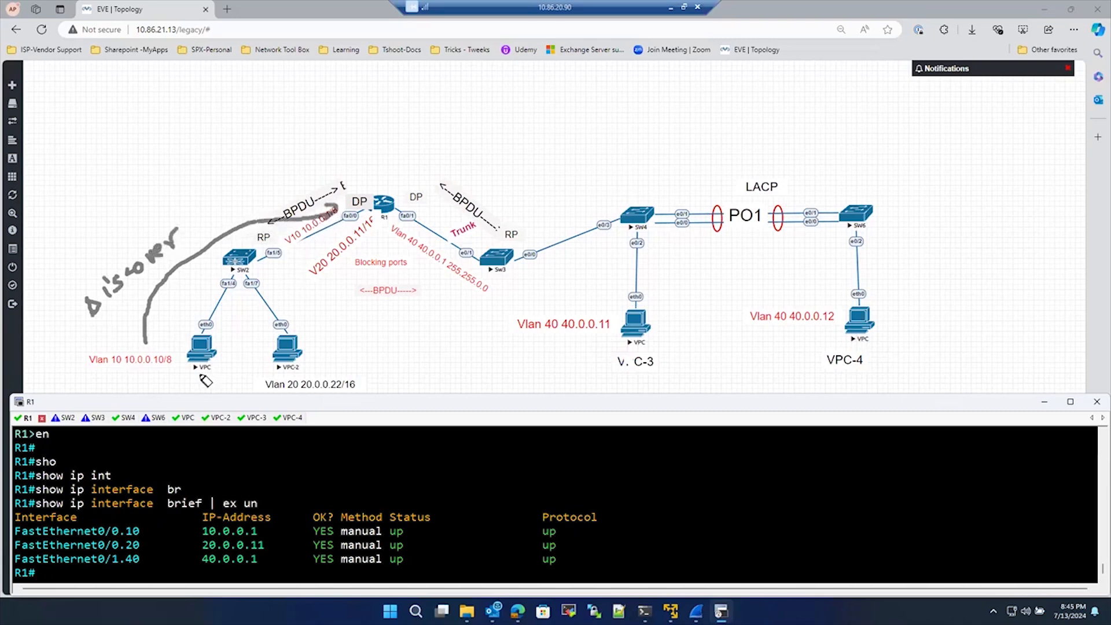
# Handwrite "Fa0/0.10" above R1 and the address "10.0.0.1" over that note.
pyautogui.moveTo(378, 172)
pyautogui.mouseDown()
pyautogui.moveTo(377, 153)
pyautogui.moveTo(478, 151)
pyautogui.mouseUp()
pyautogui.click(456, 146)
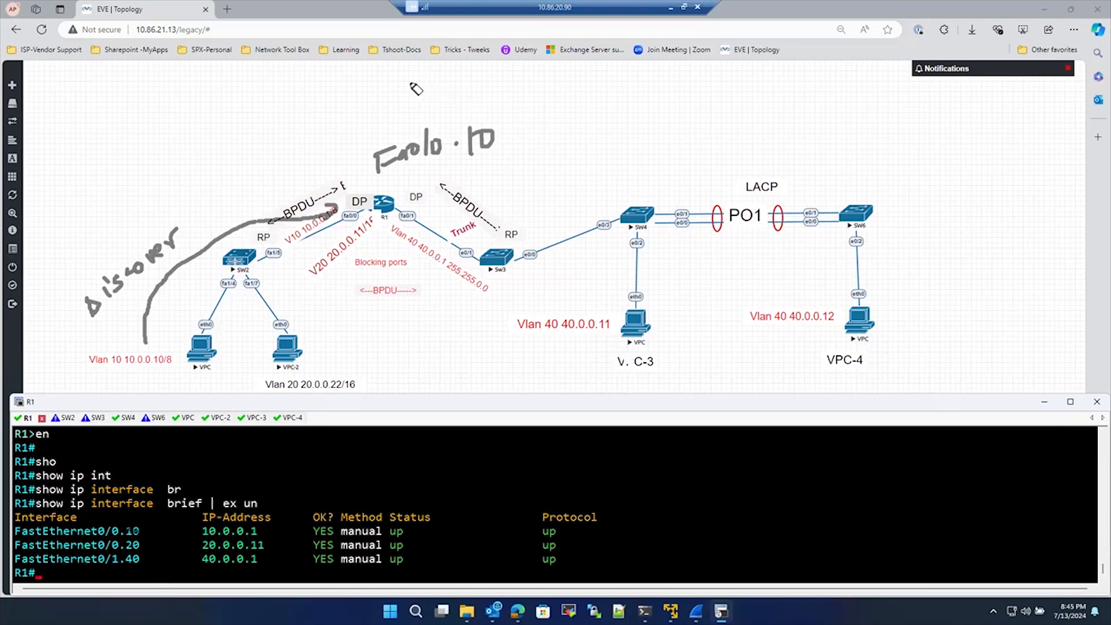
pyautogui.moveTo(359, 100)
pyautogui.mouseDown()
pyautogui.moveTo(358, 119)
pyautogui.moveTo(447, 104)
pyautogui.mouseUp()
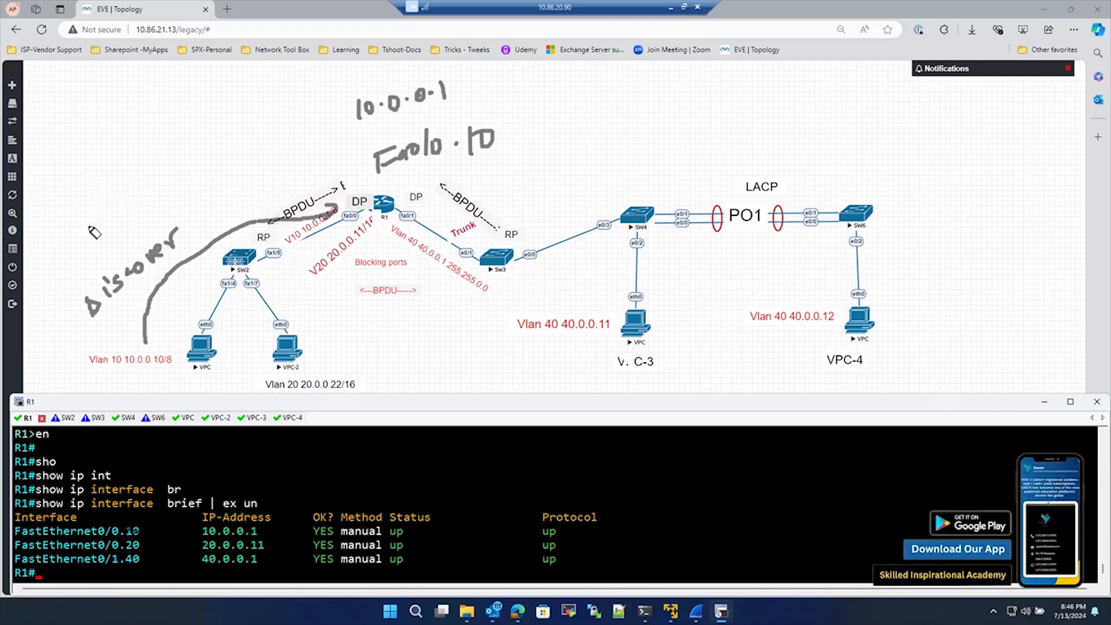
# Handwrite "Broadcast" above the Discover note and "255.255.255.255" above that.
pyautogui.moveTo(75, 254)
pyautogui.mouseDown()
pyautogui.moveTo(87, 231)
pyautogui.moveTo(133, 203)
pyautogui.moveTo(140, 213)
pyautogui.moveTo(171, 188)
pyautogui.moveTo(198, 191)
pyautogui.mouseUp()
pyautogui.moveTo(174, 174); pyautogui.dragTo(211, 161)
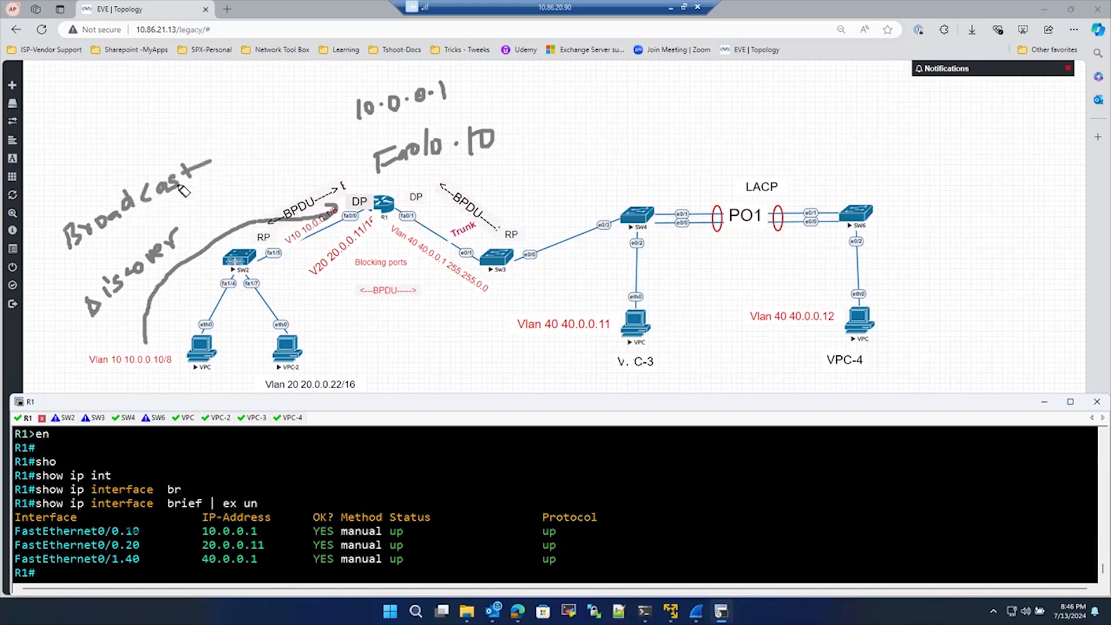
pyautogui.moveTo(74, 177)
pyautogui.mouseDown()
pyautogui.moveTo(100, 191)
pyautogui.moveTo(134, 155)
pyautogui.moveTo(180, 144)
pyautogui.moveTo(197, 118)
pyautogui.moveTo(225, 120)
pyautogui.mouseUp()
pyautogui.click(202, 122)
pyautogui.moveTo(226, 109); pyautogui.dragTo(288, 98)
pyautogui.click(265, 97)
pyautogui.moveTo(291, 88); pyautogui.dragTo(302, 85)
pyautogui.moveTo(308, 82)
pyautogui.mouseDown()
pyautogui.moveTo(308, 94)
pyautogui.moveTo(326, 77)
pyautogui.mouseUp()
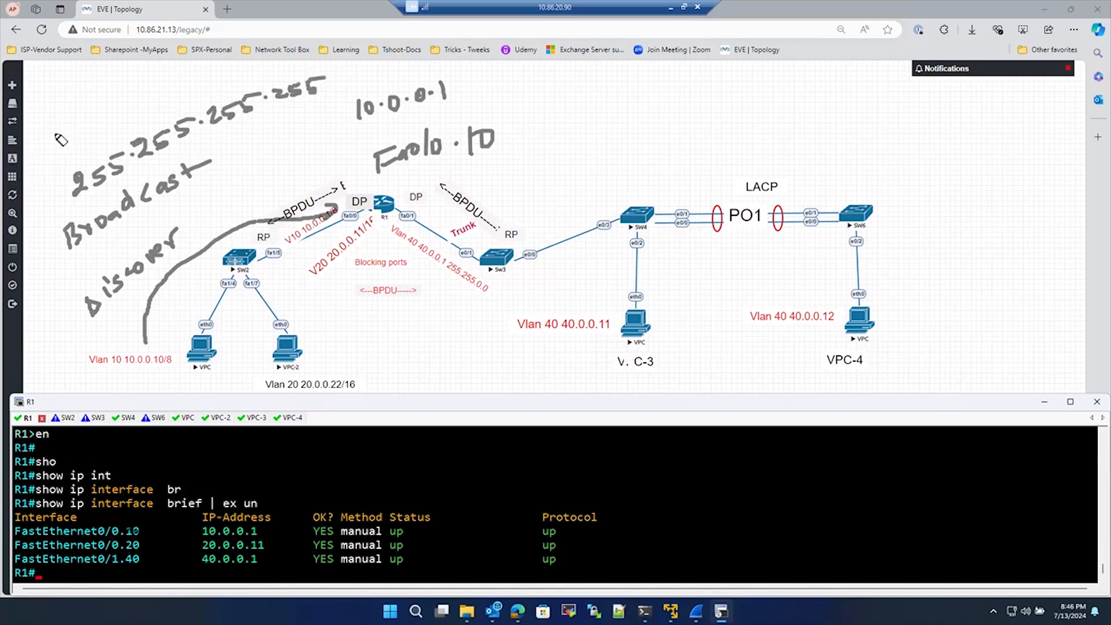
# Handwrite "FFFF" above 255.255.255.255 and mark the two lines as "L2" and "L3" with separator bars.
pyautogui.moveTo(55, 137)
pyautogui.mouseDown()
pyautogui.moveTo(58, 160)
pyautogui.moveTo(71, 133)
pyautogui.mouseUp()
pyautogui.moveTo(58, 150)
pyautogui.mouseDown()
pyautogui.moveTo(88, 149)
pyautogui.moveTo(108, 126)
pyautogui.mouseUp()
pyautogui.moveTo(122, 114)
pyautogui.mouseDown()
pyautogui.moveTo(123, 139)
pyautogui.moveTo(141, 108)
pyautogui.moveTo(151, 120)
pyautogui.mouseUp()
pyautogui.moveTo(148, 104); pyautogui.dragTo(165, 98)
pyautogui.moveTo(32, 173); pyautogui.dragTo(52, 182)
pyautogui.moveTo(46, 142)
pyautogui.mouseDown()
pyautogui.moveTo(51, 192)
pyautogui.moveTo(35, 217)
pyautogui.moveTo(42, 212)
pyautogui.mouseUp()
pyautogui.moveTo(44, 202); pyautogui.dragTo(46, 212)
pyautogui.moveTo(69, 176); pyautogui.dragTo(65, 221)
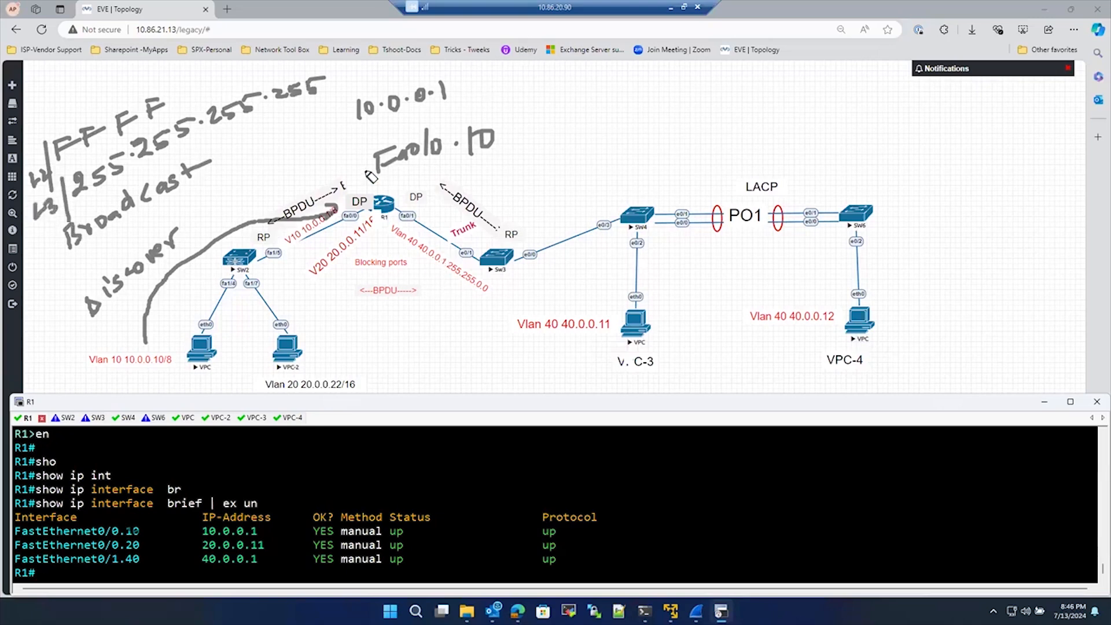
# Draw a vertical line through R1 and handwrite "Collision" with its first letter circled beside an arrow from VPC-2.
pyautogui.moveTo(386, 178); pyautogui.dragTo(389, 280)
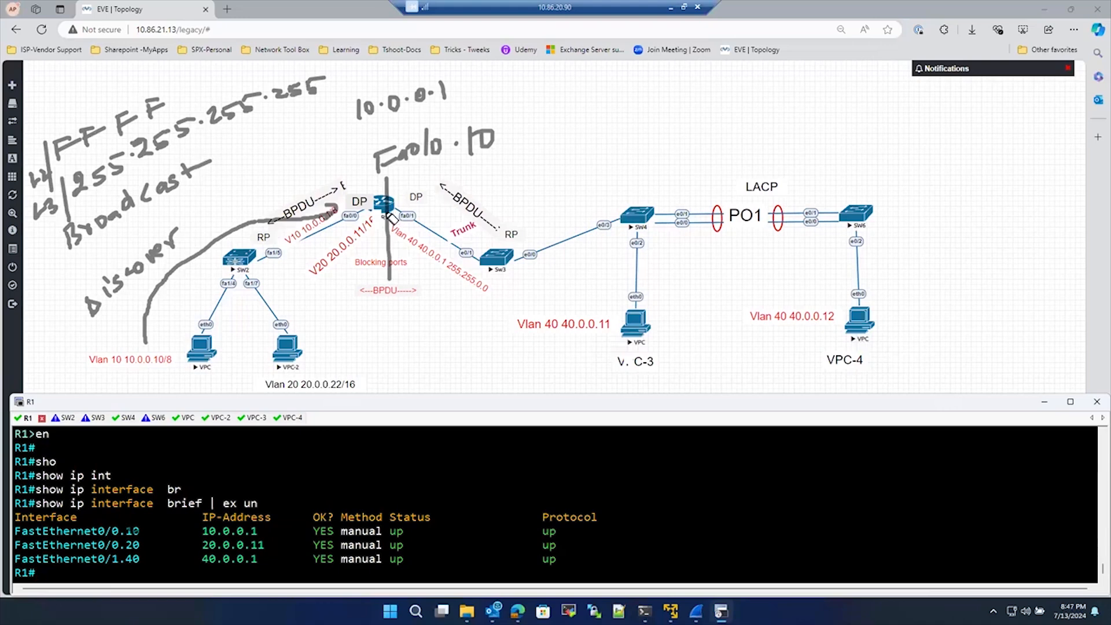
pyautogui.click(317, 352)
pyautogui.moveTo(316, 351)
pyautogui.mouseDown()
pyautogui.moveTo(383, 339)
pyautogui.moveTo(391, 360)
pyautogui.moveTo(405, 339)
pyautogui.moveTo(418, 350)
pyautogui.mouseUp()
pyautogui.moveTo(429, 329)
pyautogui.mouseDown()
pyautogui.moveTo(428, 348)
pyautogui.moveTo(445, 347)
pyautogui.mouseUp()
pyautogui.moveTo(463, 328); pyautogui.dragTo(462, 345)
pyautogui.moveTo(469, 342); pyautogui.dragTo(487, 327)
# Draw a curved arrow from R1 towards SW4's side and handwrite "Broadcast Domain" at its tip.
pyautogui.moveTo(397, 203)
pyautogui.mouseDown()
pyautogui.moveTo(509, 170)
pyautogui.moveTo(542, 179)
pyautogui.moveTo(573, 157)
pyautogui.moveTo(614, 160)
pyautogui.moveTo(631, 122)
pyautogui.moveTo(647, 145)
pyautogui.mouseUp()
pyautogui.moveTo(656, 132); pyautogui.dragTo(664, 133)
pyautogui.moveTo(678, 111)
pyautogui.mouseDown()
pyautogui.moveTo(677, 131)
pyautogui.moveTo(684, 115)
pyautogui.mouseUp()
pyautogui.moveTo(643, 149); pyautogui.dragTo(642, 172)
pyautogui.moveTo(643, 149); pyautogui.dragTo(646, 169)
pyautogui.moveTo(671, 152); pyautogui.dragTo(725, 133)
pyautogui.moveTo(728, 139); pyautogui.dragTo(738, 136)
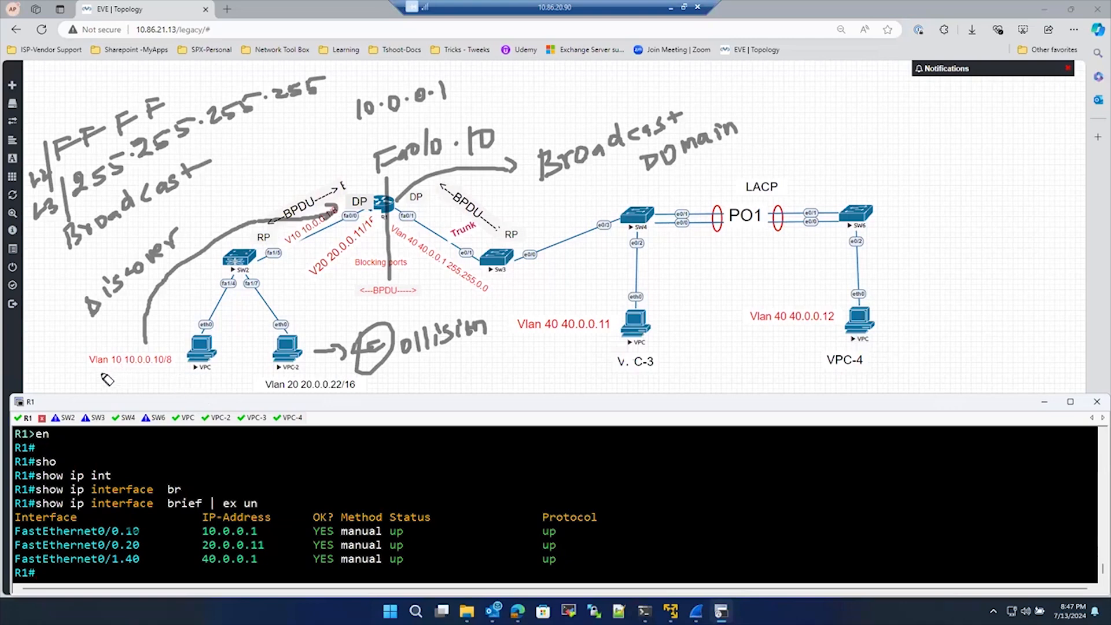
# Underline the Vlan 10 label, mark 10.0.0.1 in R1's interface output, and draw a line from VPC to that row.
pyautogui.moveTo(92, 374); pyautogui.dragTo(172, 371)
pyautogui.moveTo(498, 115); pyautogui.dragTo(510, 113)
pyautogui.moveTo(327, 496); pyautogui.dragTo(258, 530)
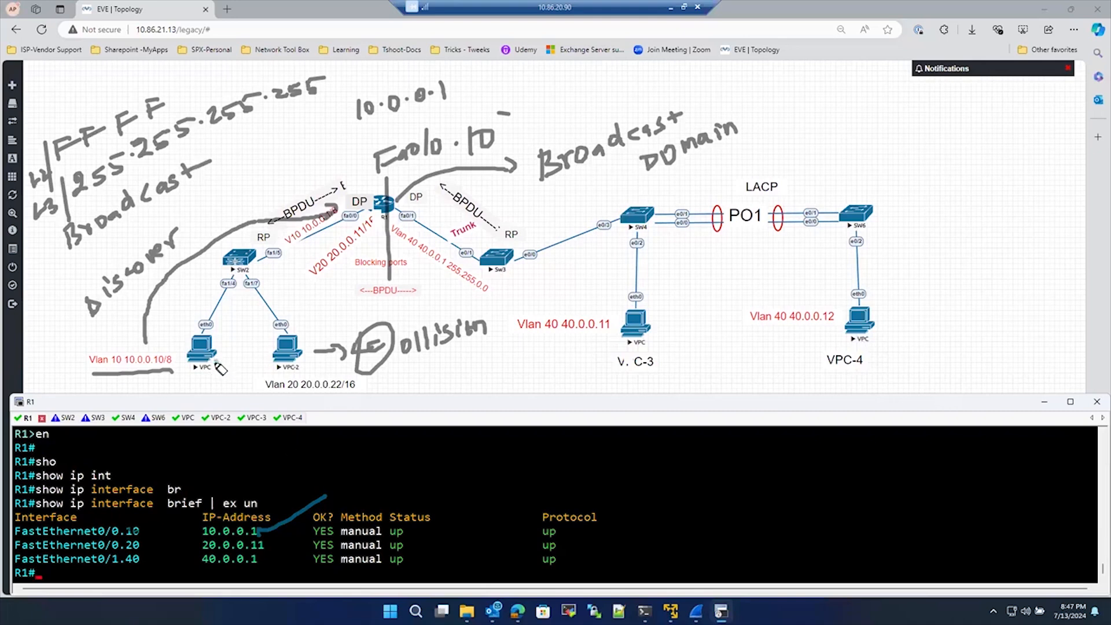
pyautogui.moveTo(216, 363)
pyautogui.mouseDown()
pyautogui.moveTo(237, 440)
pyautogui.moveTo(234, 512)
pyautogui.moveTo(193, 542)
pyautogui.mouseUp()
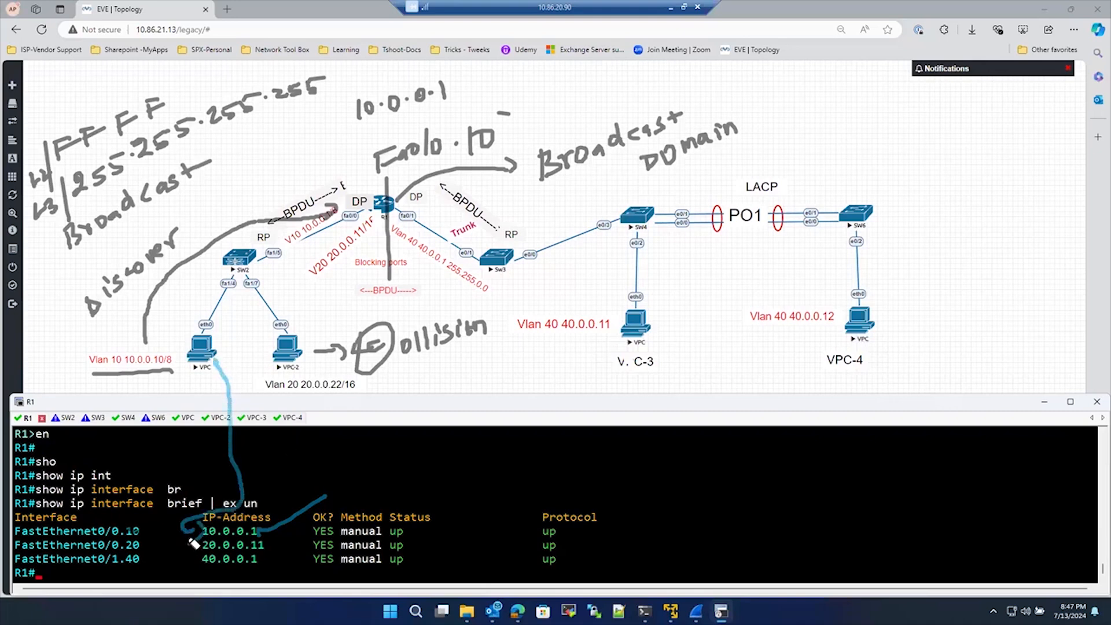
# Handwrite "Broadcast" beside the line from VPC and "IP helper" next to it over R1's terminal.
pyautogui.moveTo(259, 448); pyautogui.dragTo(264, 474)
pyautogui.moveTo(260, 450)
pyautogui.mouseDown()
pyautogui.moveTo(274, 462)
pyautogui.moveTo(293, 449)
pyautogui.moveTo(322, 456)
pyautogui.moveTo(416, 442)
pyautogui.moveTo(393, 440)
pyautogui.mouseUp()
pyautogui.moveTo(386, 434); pyautogui.dragTo(388, 456)
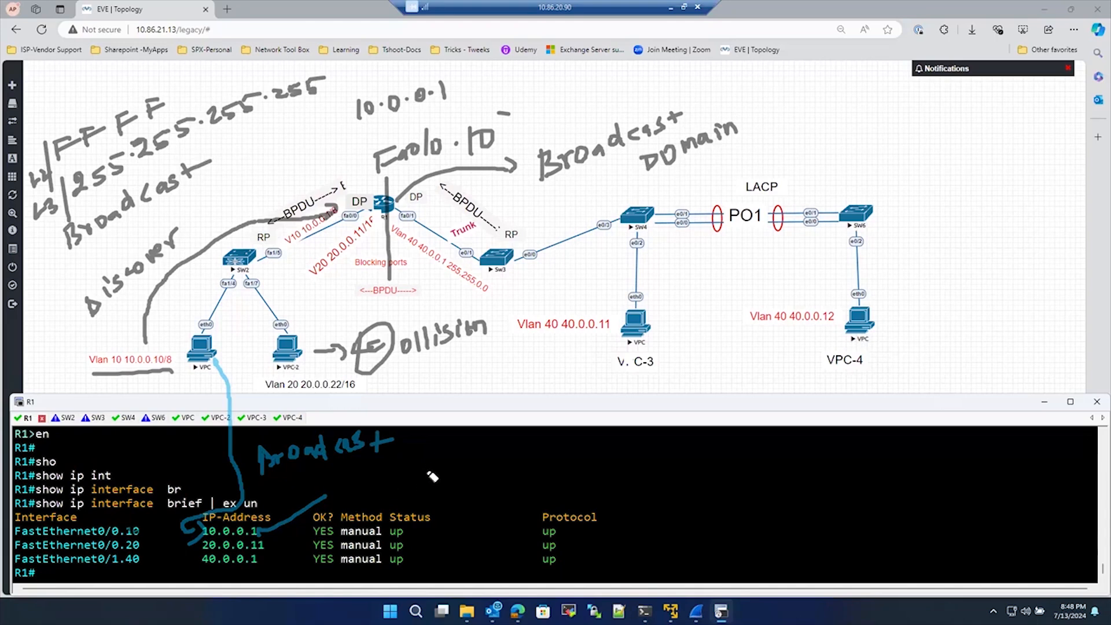
pyautogui.moveTo(414, 479)
pyautogui.mouseDown()
pyautogui.moveTo(475, 485)
pyautogui.moveTo(554, 456)
pyautogui.mouseUp()
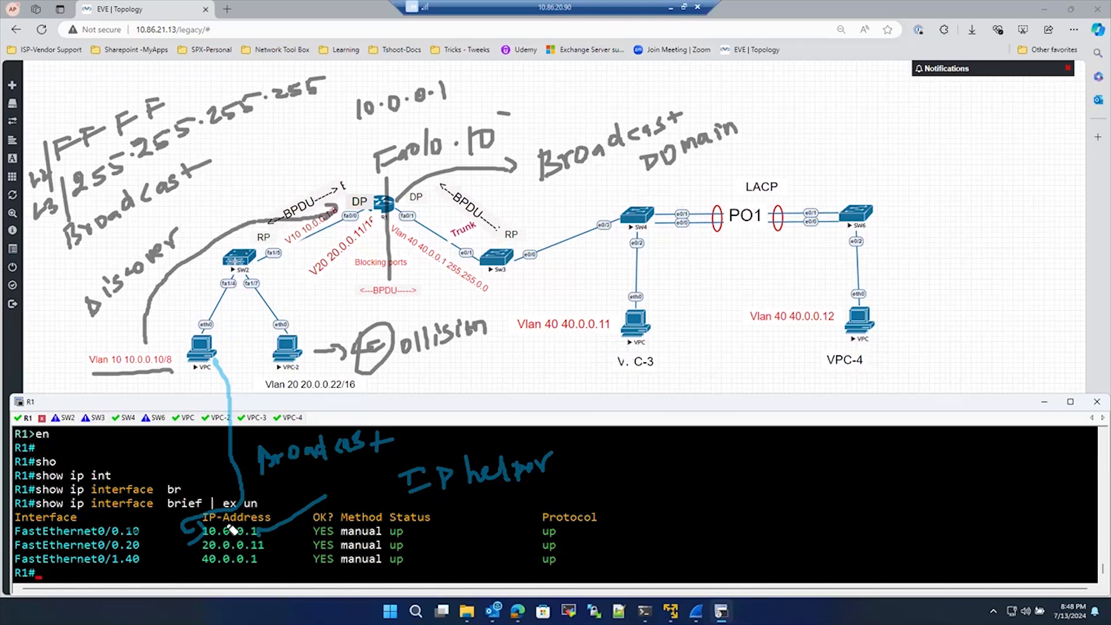
# Handwrite "3 parameter" above a horizontal line, then "IP / SUBNET / gateway" below it beside a circled 3.
pyautogui.moveTo(582, 481); pyautogui.dragTo(715, 482)
pyautogui.moveTo(649, 443)
pyautogui.mouseDown()
pyautogui.moveTo(702, 459)
pyautogui.moveTo(798, 443)
pyautogui.mouseUp()
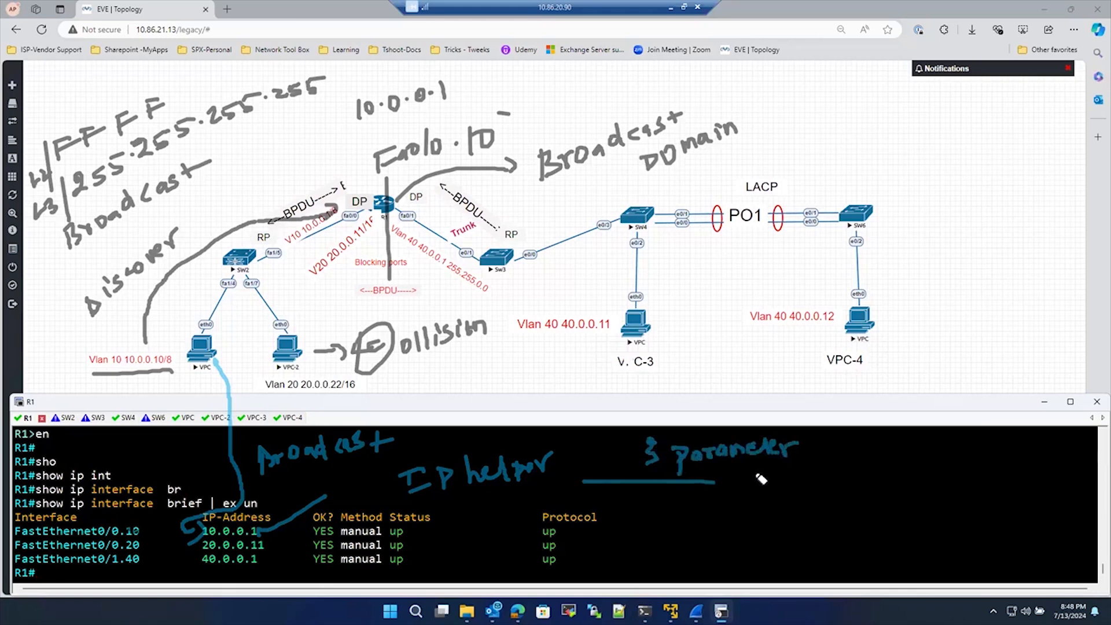
pyautogui.moveTo(727, 492)
pyautogui.mouseDown()
pyautogui.moveTo(762, 503)
pyautogui.moveTo(774, 522)
pyautogui.mouseUp()
pyautogui.moveTo(811, 490)
pyautogui.mouseDown()
pyautogui.moveTo(797, 512)
pyautogui.moveTo(834, 492)
pyautogui.moveTo(904, 506)
pyautogui.moveTo(1012, 484)
pyautogui.moveTo(1032, 507)
pyautogui.mouseUp()
pyautogui.click(690, 507)
pyautogui.moveTo(701, 517)
pyautogui.mouseDown()
pyautogui.moveTo(710, 530)
pyautogui.moveTo(652, 537)
pyautogui.mouseUp()
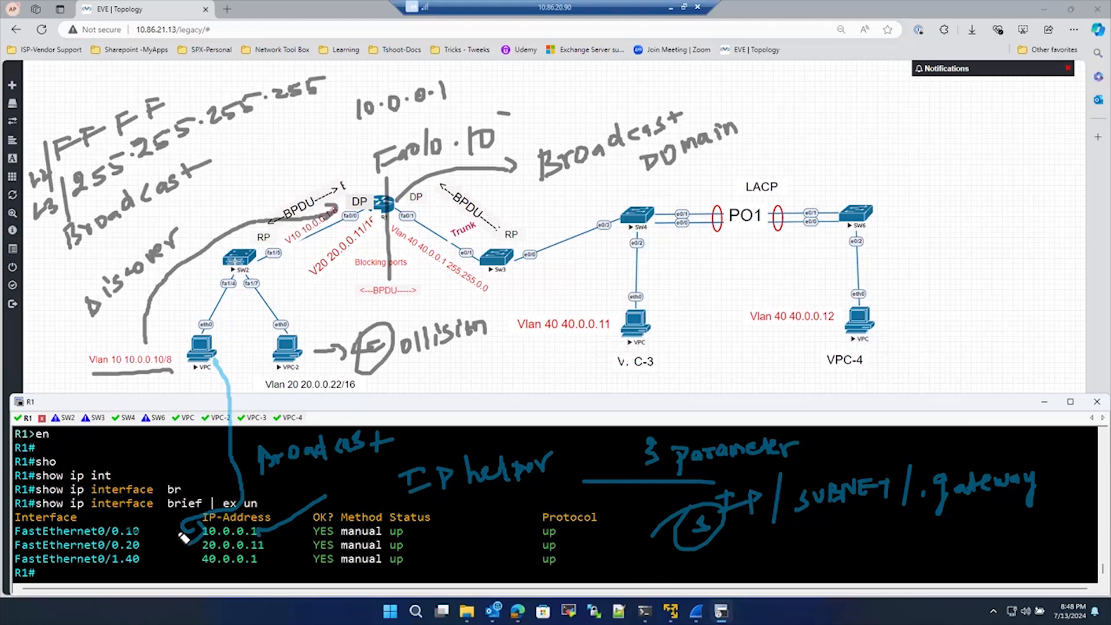
# Draw a hook arrow beside the FastEthernet0/0.20 row, handwrite "unicast packet" below the parameter list, then clear all annotations.
pyautogui.moveTo(183, 537)
pyautogui.mouseDown()
pyautogui.moveTo(159, 550)
pyautogui.moveTo(186, 549)
pyautogui.moveTo(182, 559)
pyautogui.mouseUp()
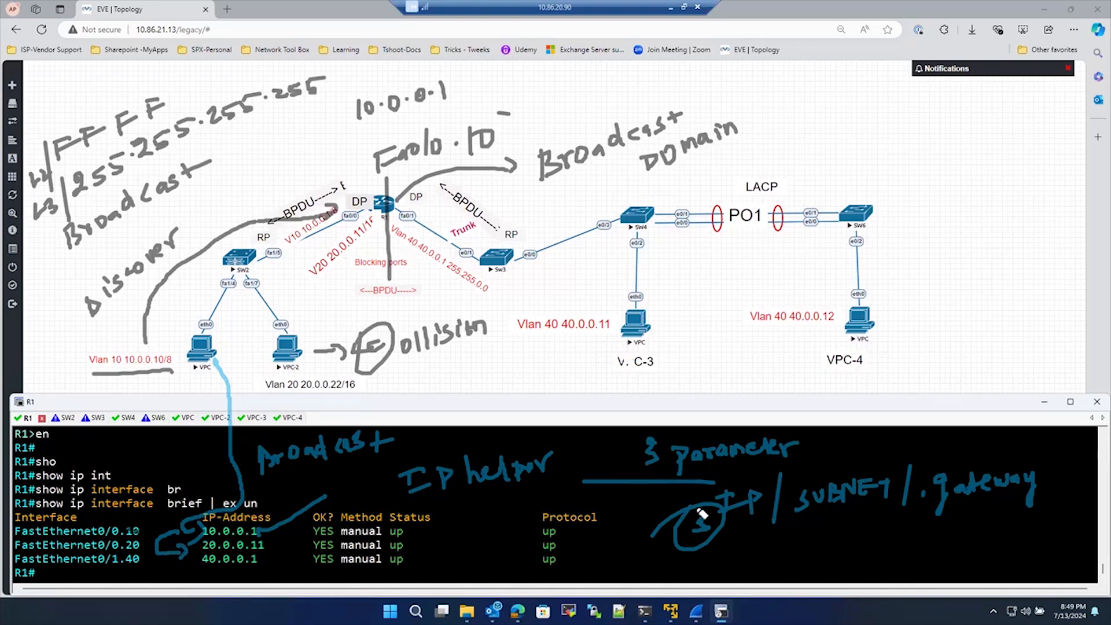
pyautogui.moveTo(739, 567)
pyautogui.mouseDown()
pyautogui.moveTo(781, 539)
pyautogui.moveTo(814, 542)
pyautogui.mouseUp()
pyautogui.moveTo(841, 531); pyautogui.dragTo(925, 529)
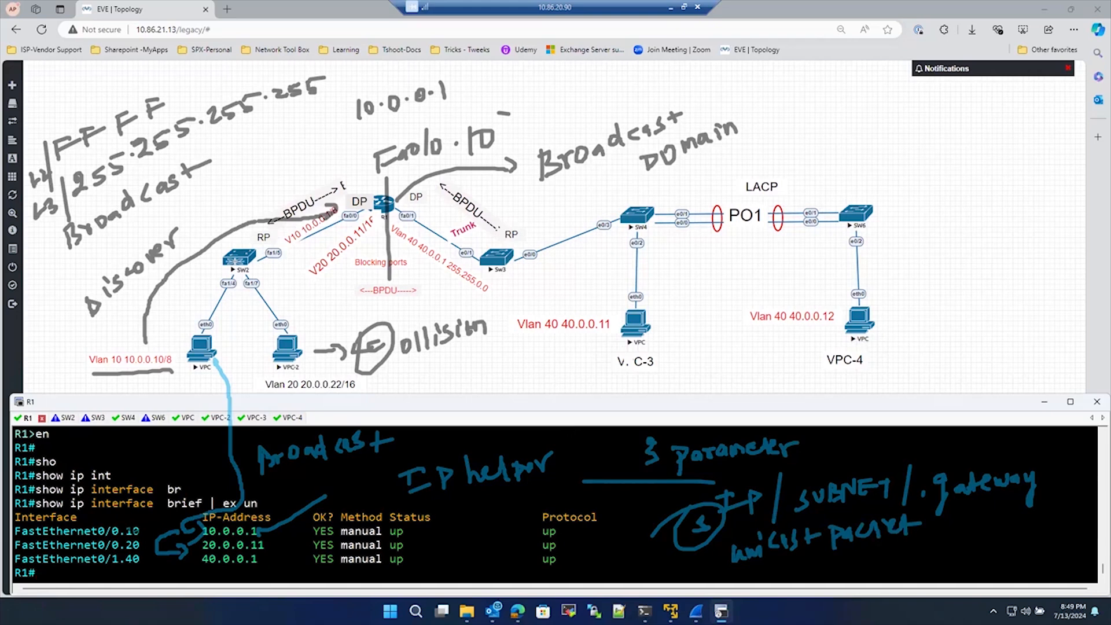
pyautogui.press('e')
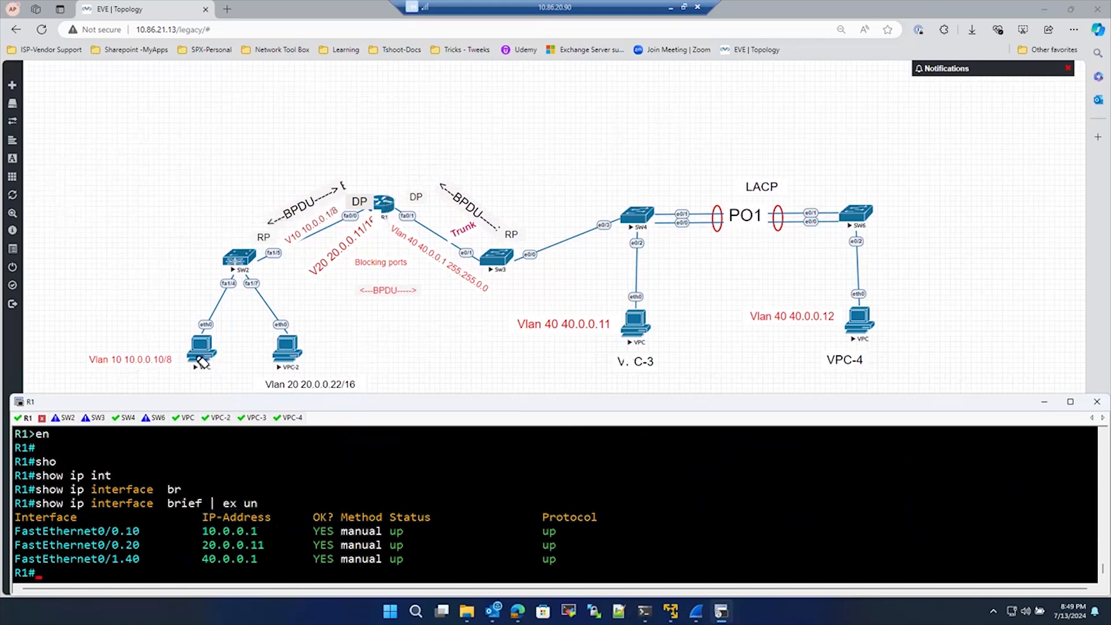
# Draw a line from VPC to 10.0.0.1 in R1's interface output and handwrite "Broadcast" beside it.
pyautogui.moveTo(198, 364); pyautogui.dragTo(237, 513)
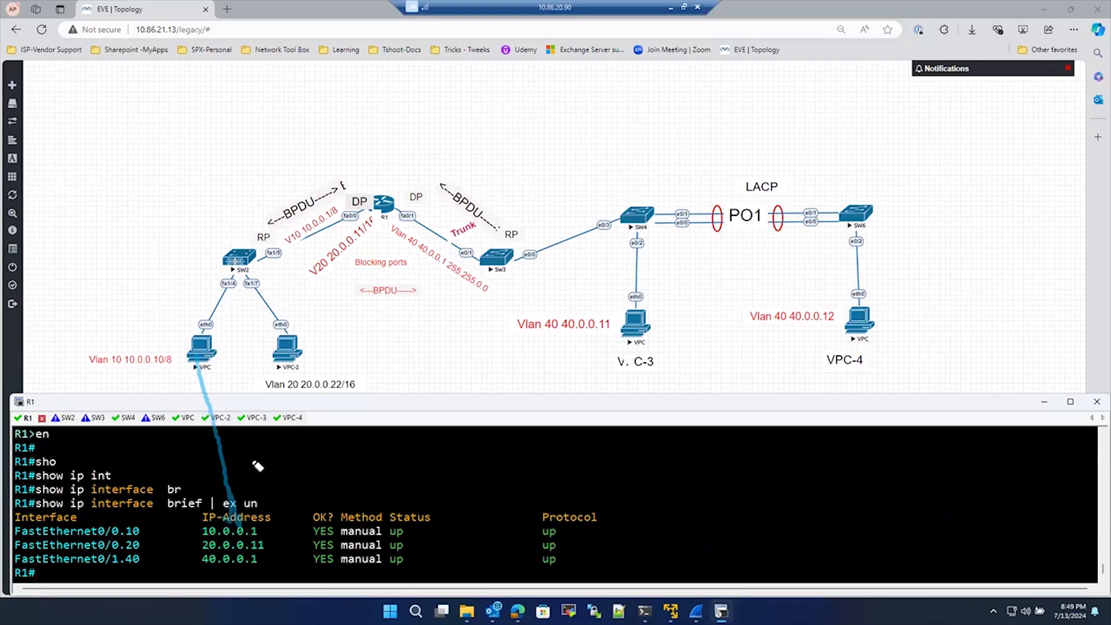
pyautogui.moveTo(255, 458)
pyautogui.mouseDown()
pyautogui.moveTo(255, 472)
pyautogui.moveTo(385, 443)
pyautogui.mouseUp()
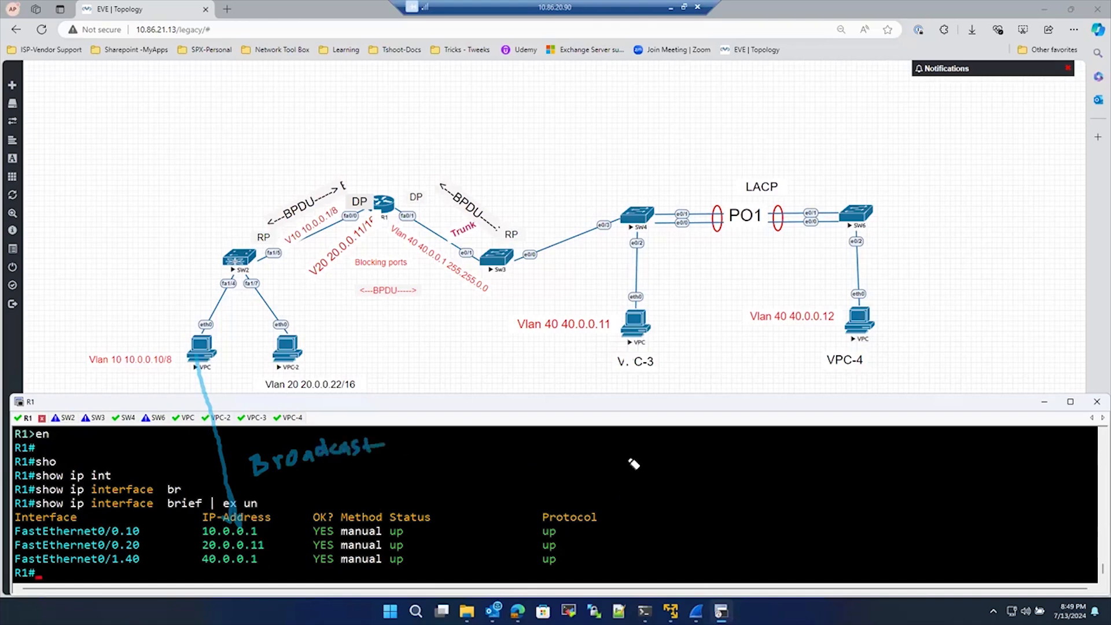
# Handwrite "10.0.0.1" over R1's terminal and draw an arrow to it from the FastEthernet0/0.10 IP address.
pyautogui.moveTo(616, 450); pyautogui.dragTo(616, 482)
pyautogui.moveTo(632, 456); pyautogui.dragTo(651, 457)
pyautogui.moveTo(663, 452); pyautogui.dragTo(678, 456)
pyautogui.moveTo(686, 451); pyautogui.dragTo(699, 456)
pyautogui.moveTo(703, 443); pyautogui.dragTo(705, 463)
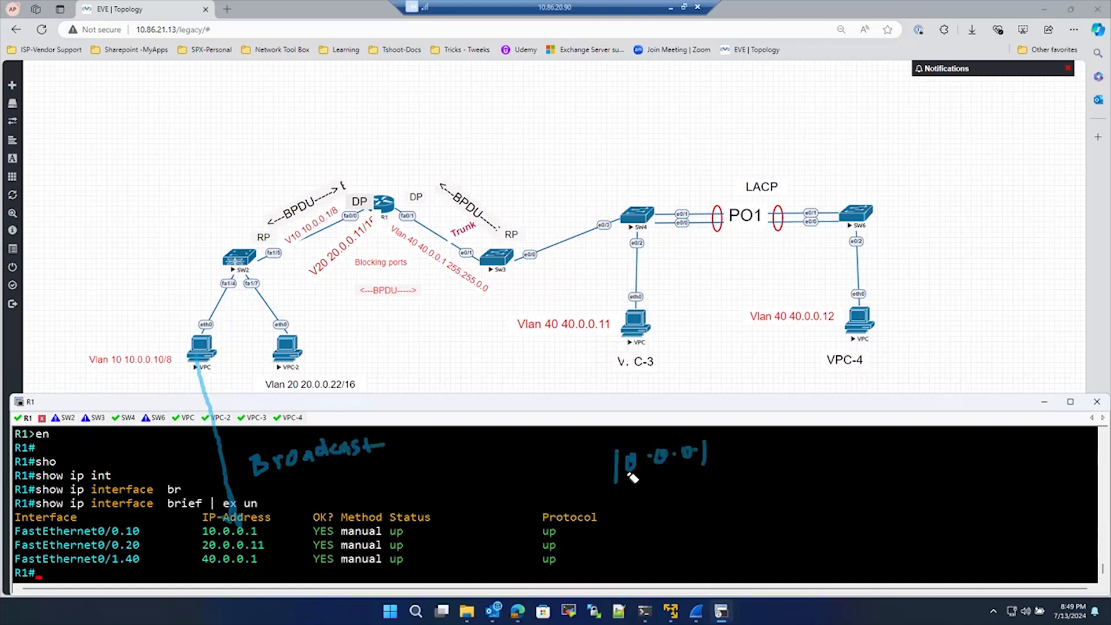
pyautogui.moveTo(267, 534)
pyautogui.mouseDown()
pyautogui.moveTo(377, 476)
pyautogui.moveTo(580, 457)
pyautogui.moveTo(554, 476)
pyautogui.mouseUp()
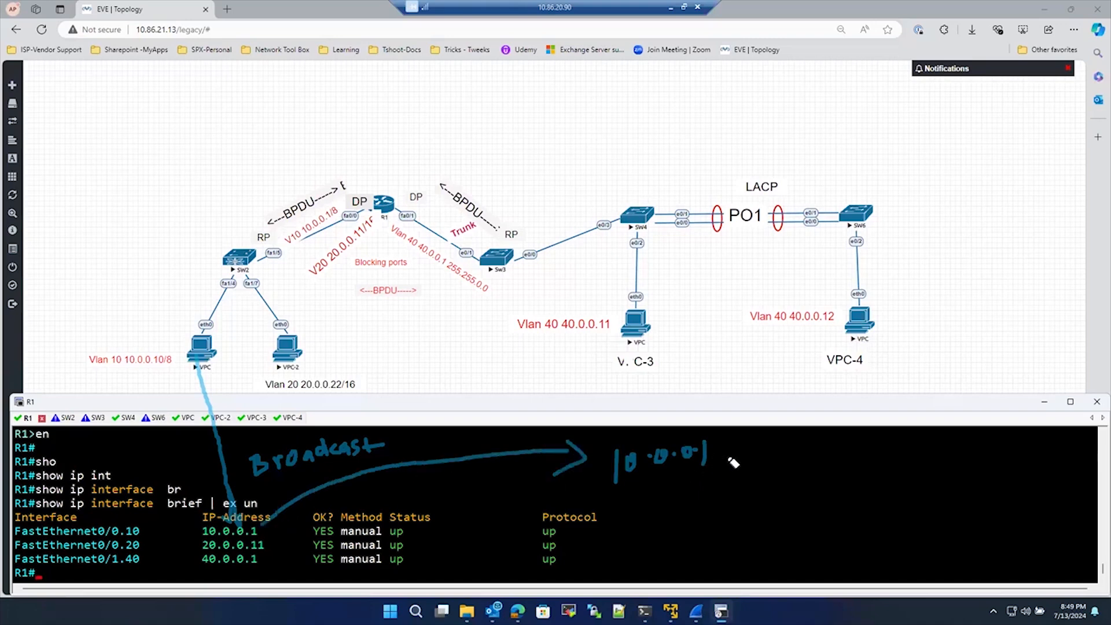
# Continue the flow from the handwritten 10.0.0.1 with arrows, "giaddress", "unicast packet" and "20.0.0.11", then clear all annotations.
pyautogui.moveTo(722, 456)
pyautogui.mouseDown()
pyautogui.moveTo(791, 457)
pyautogui.moveTo(739, 514)
pyautogui.moveTo(752, 489)
pyautogui.moveTo(849, 473)
pyautogui.mouseUp()
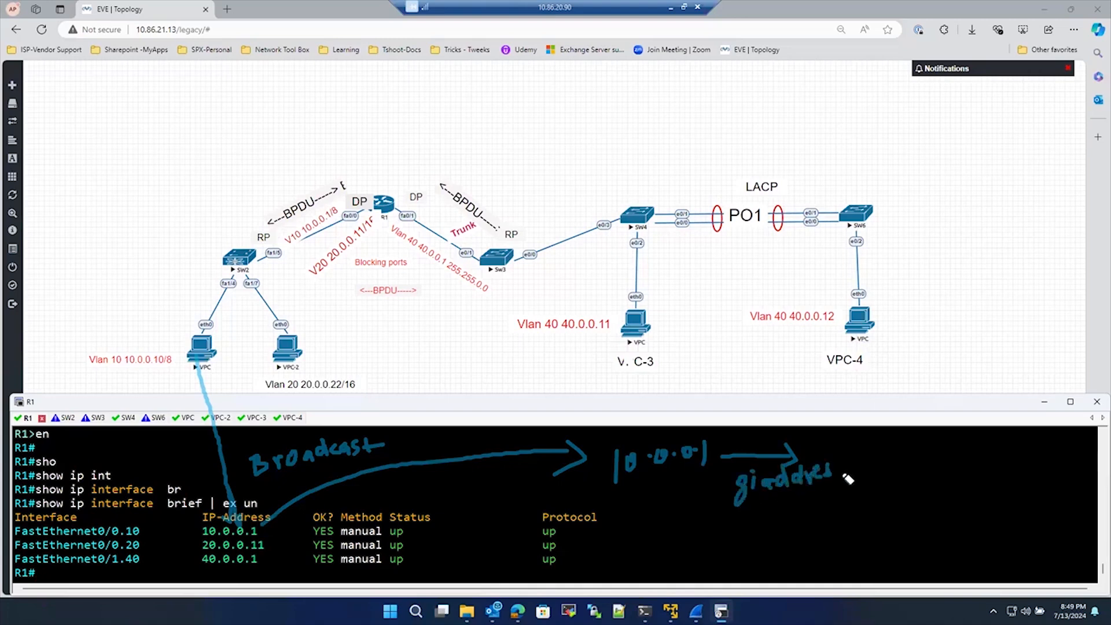
pyautogui.moveTo(752, 507)
pyautogui.mouseDown()
pyautogui.moveTo(754, 522)
pyautogui.moveTo(855, 492)
pyautogui.moveTo(907, 486)
pyautogui.moveTo(903, 497)
pyautogui.moveTo(976, 467)
pyautogui.moveTo(959, 485)
pyautogui.moveTo(984, 470)
pyautogui.mouseUp()
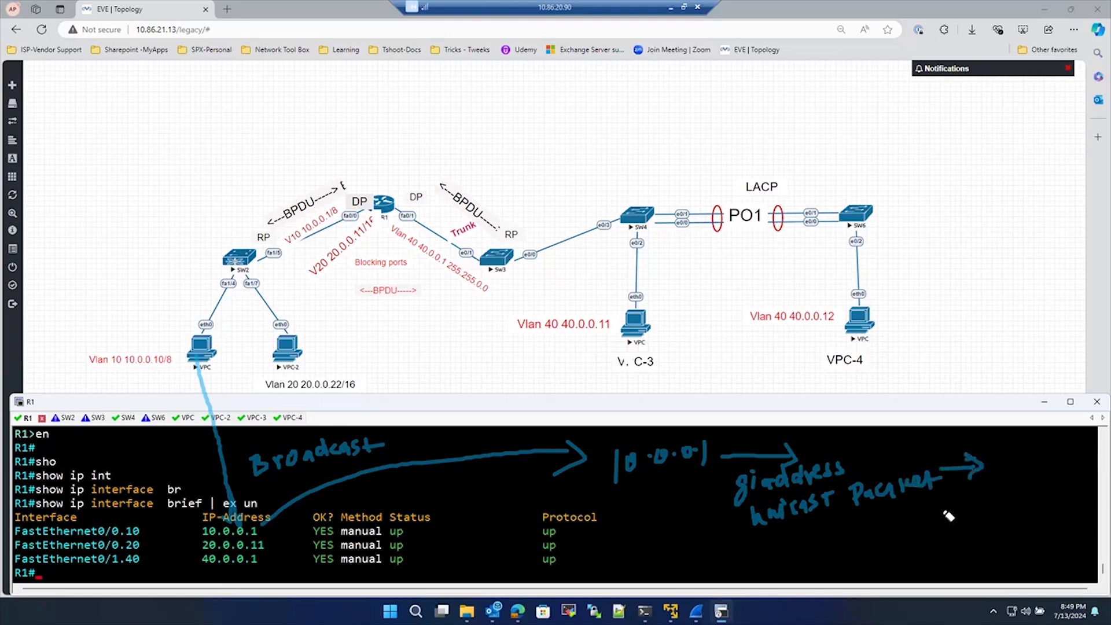
pyautogui.moveTo(937, 505)
pyautogui.mouseDown()
pyautogui.moveTo(962, 525)
pyautogui.moveTo(990, 506)
pyautogui.moveTo(1055, 503)
pyautogui.mouseUp()
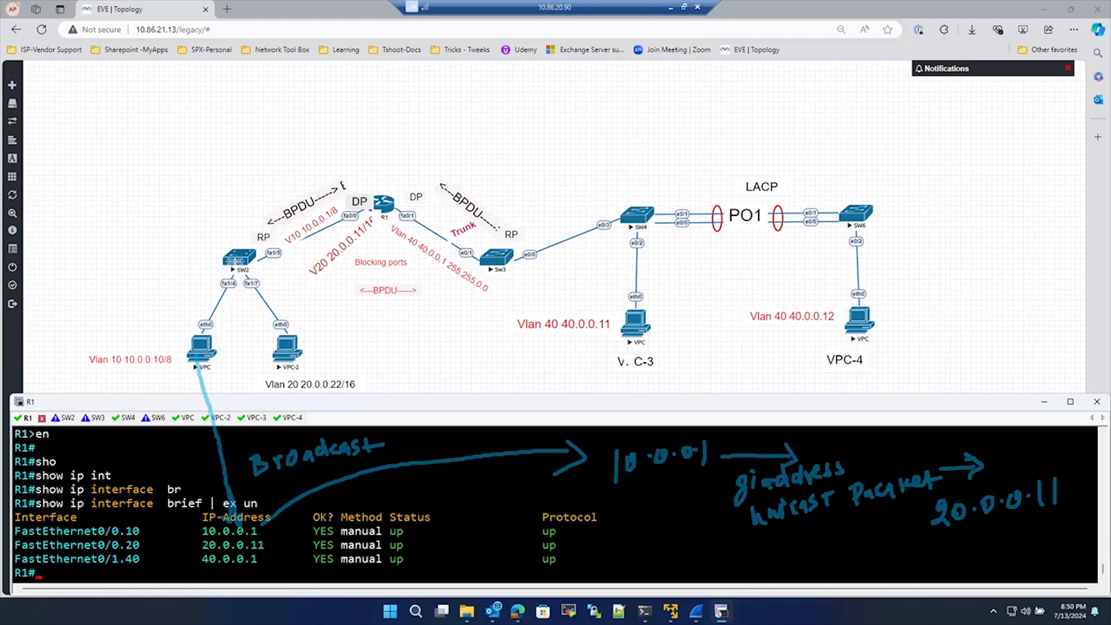
pyautogui.click(503, 585)
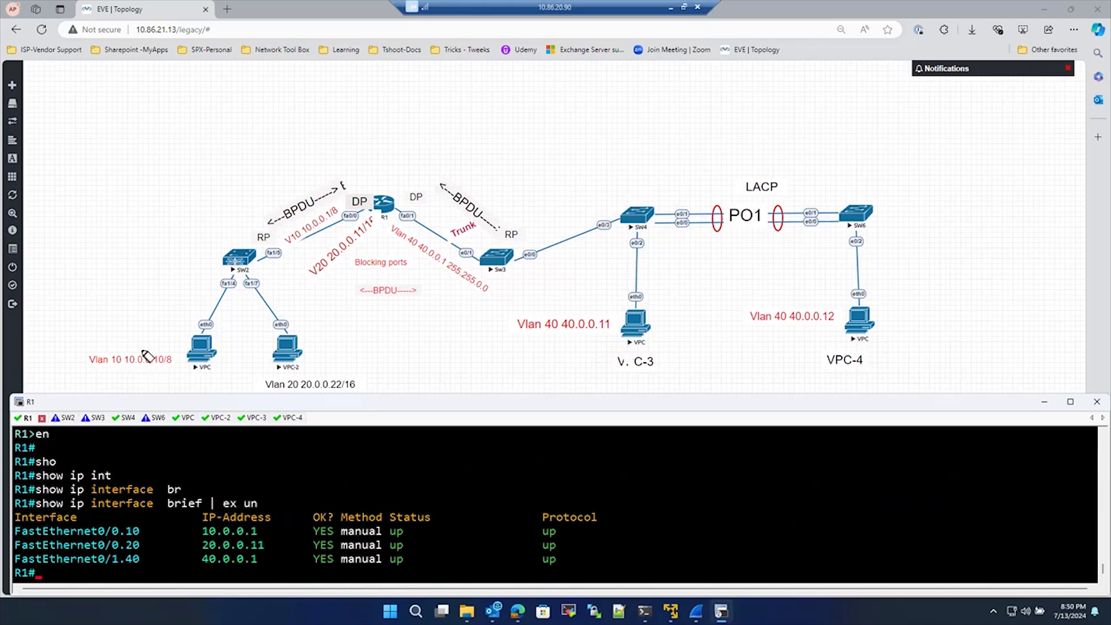
# Tick VPC's VLAN 10 label, handwrite "255.0.0.0" above it and an arrow from R1 to "Pool", then clear the annotations.
pyautogui.moveTo(141, 346); pyautogui.dragTo(184, 321)
pyautogui.moveTo(78, 313)
pyautogui.mouseDown()
pyautogui.moveTo(91, 327)
pyautogui.moveTo(186, 280)
pyautogui.moveTo(188, 269)
pyautogui.mouseUp()
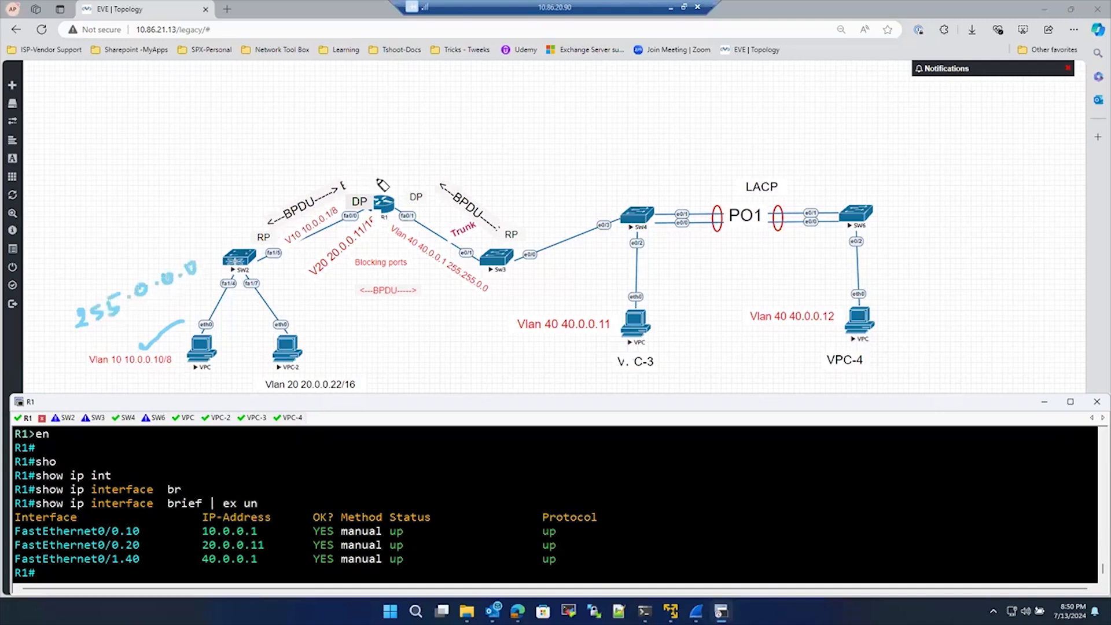
pyautogui.moveTo(371, 182)
pyautogui.mouseDown()
pyautogui.moveTo(387, 148)
pyautogui.moveTo(410, 153)
pyautogui.moveTo(449, 125)
pyautogui.moveTo(471, 125)
pyautogui.moveTo(491, 146)
pyautogui.mouseUp()
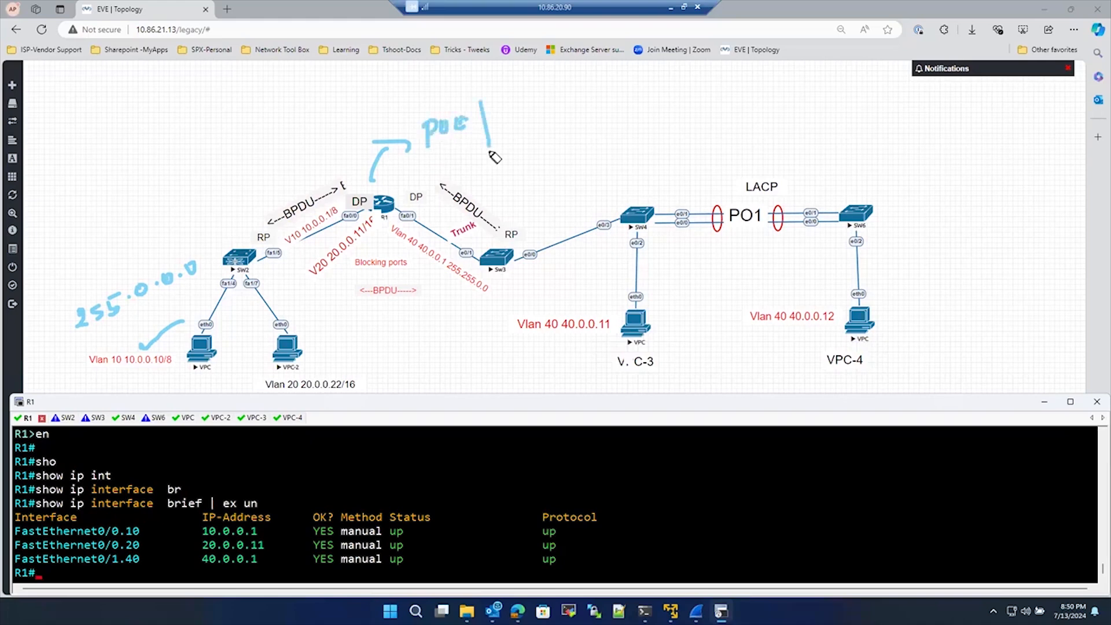
pyautogui.press('e')
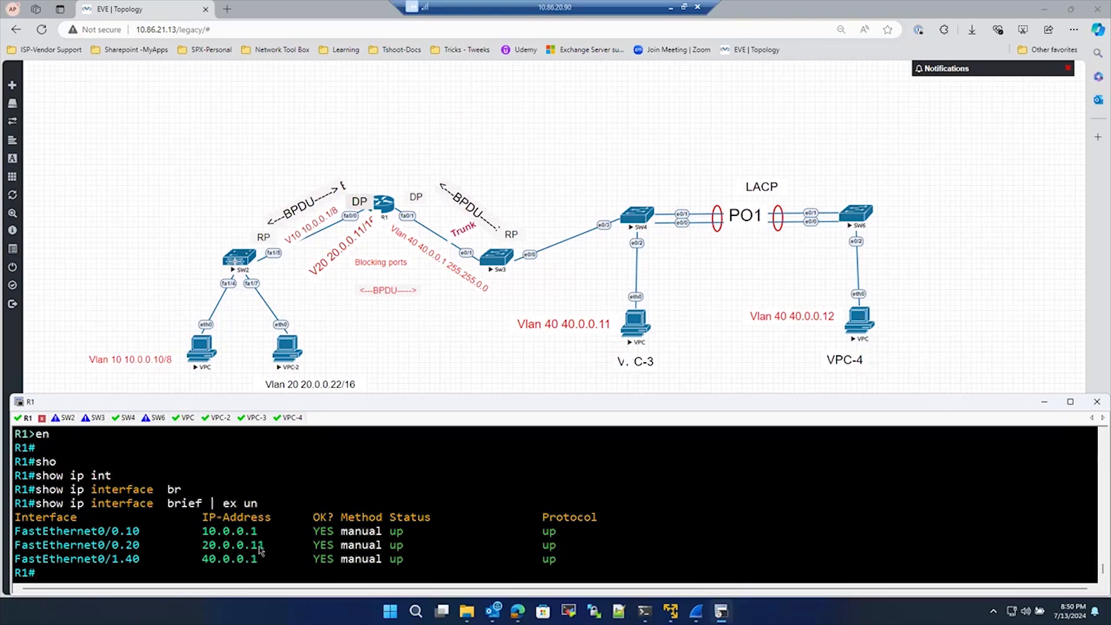
# Display R1's DHCP configuration with show running-config | sec dhcp and highlight the RELAY pool's network and mask.
pyautogui.write('sho')
pyautogui.press('Tab')
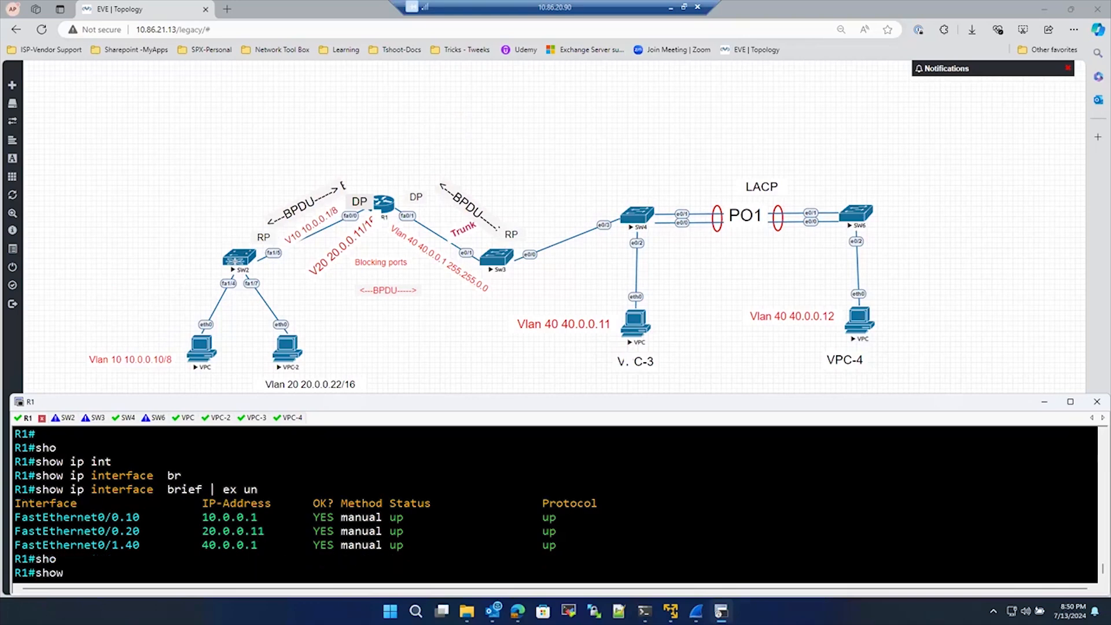
pyautogui.write('run')
pyautogui.press('Tab')
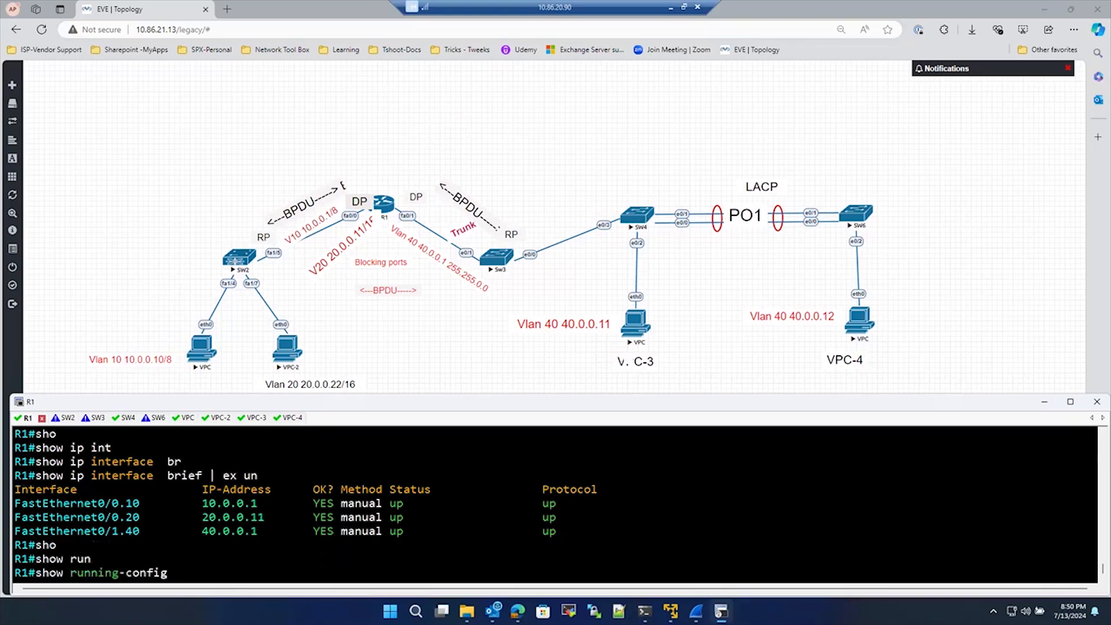
pyautogui.write('|  sec dhcp')
pyautogui.press('Return')
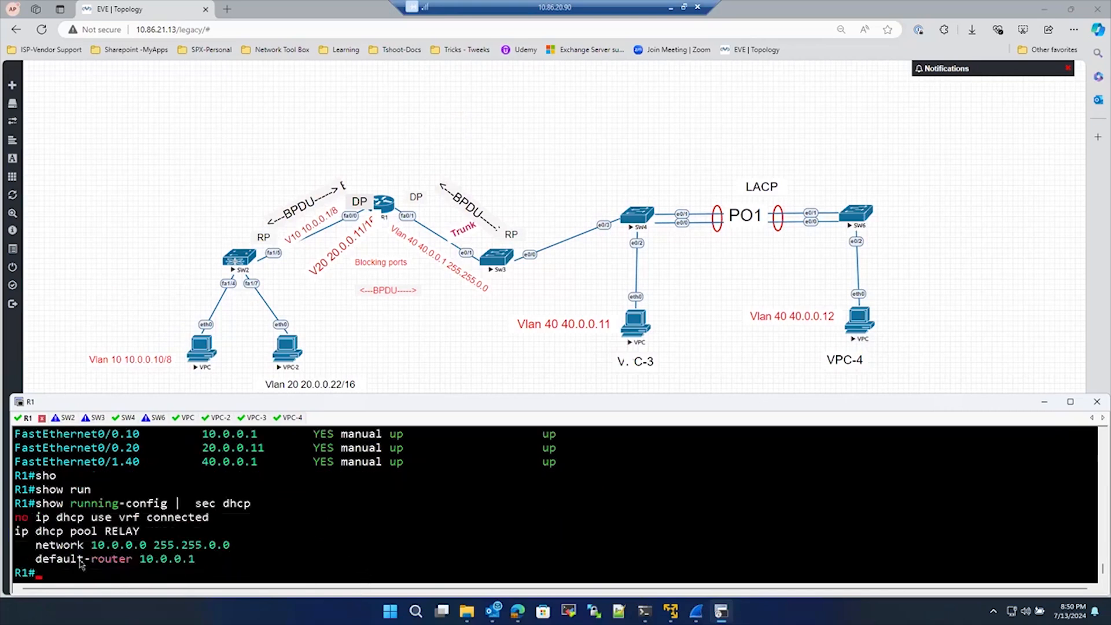
pyautogui.moveTo(86, 544); pyautogui.dragTo(232, 545)
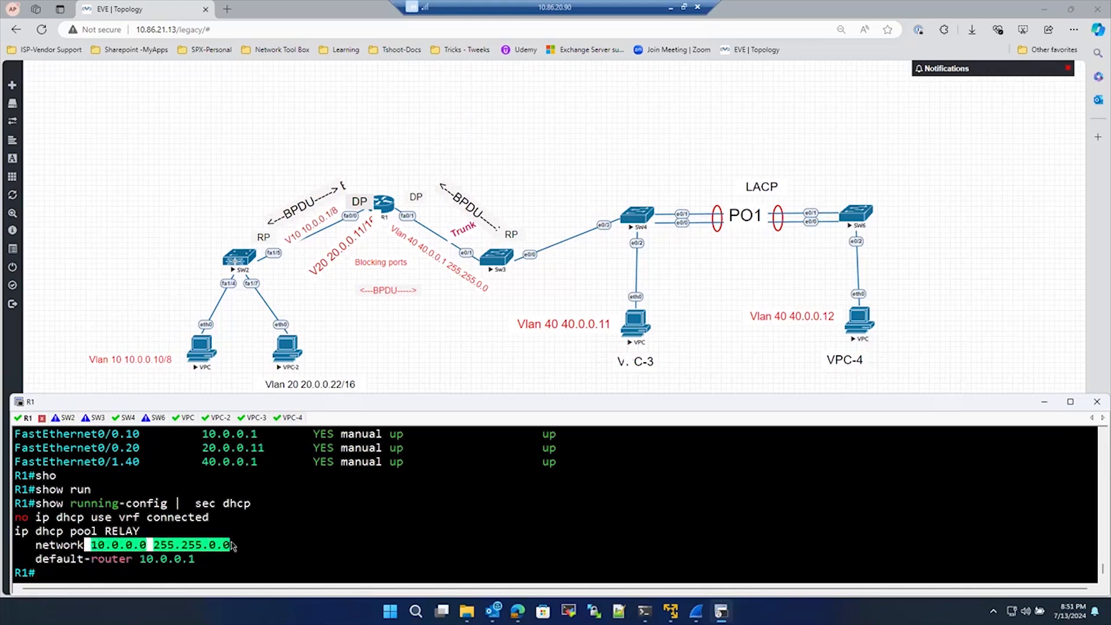
# Display R1's running configuration for interface FastEthernet0/0.10, reusing the interface name from the earlier output.
pyautogui.moveTo(16, 434); pyautogui.dragTo(139, 438)
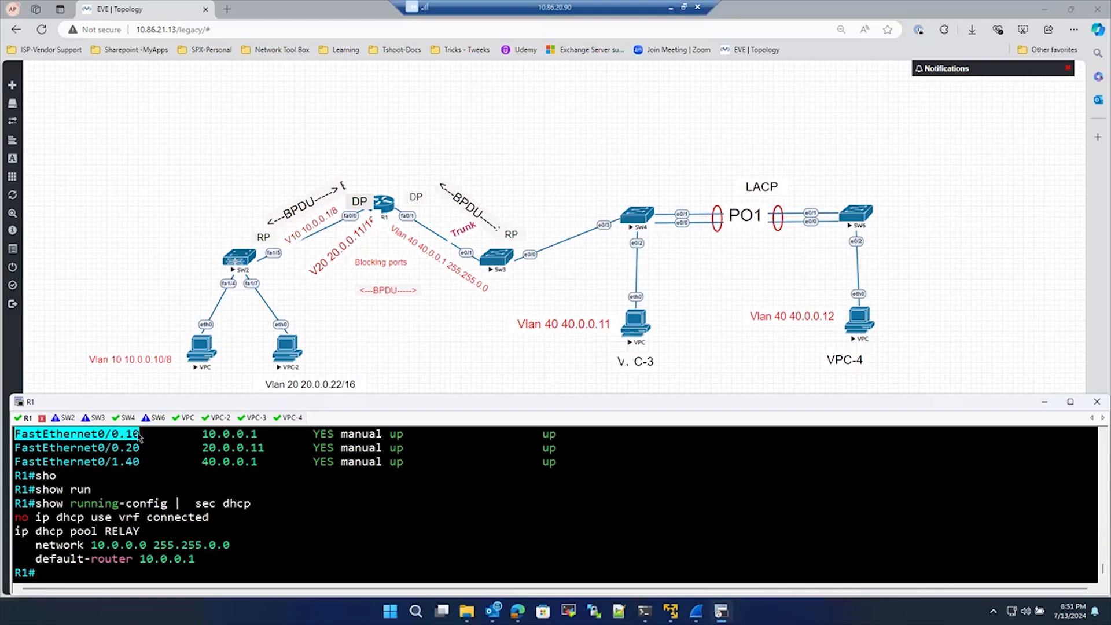
pyautogui.write('sho')
pyautogui.press('Tab')
pyautogui.write('run')
pyautogui.press('Tab')
pyautogui.write('onfig ')
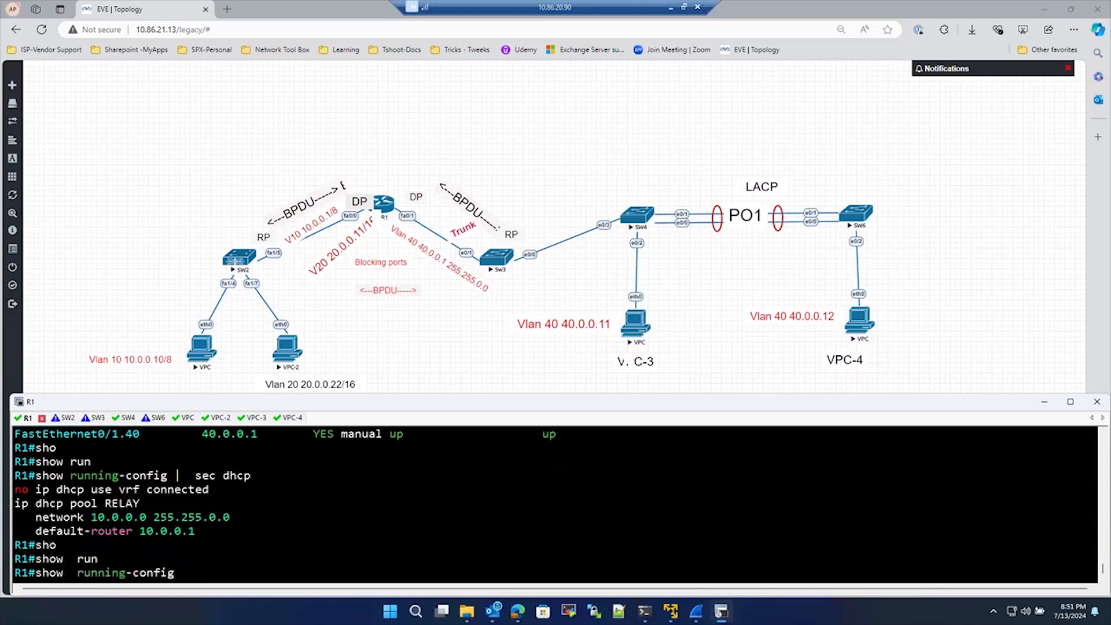
pyautogui.write('int')
pyautogui.press('Tab')
pyautogui.rightClick(359, 514)
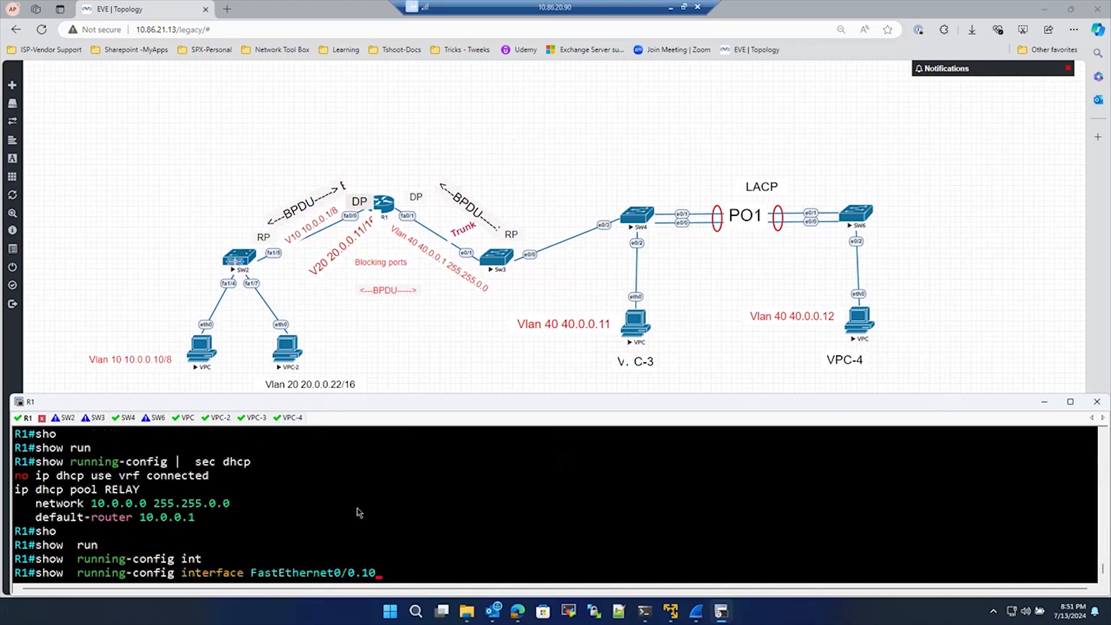
pyautogui.press('Return')
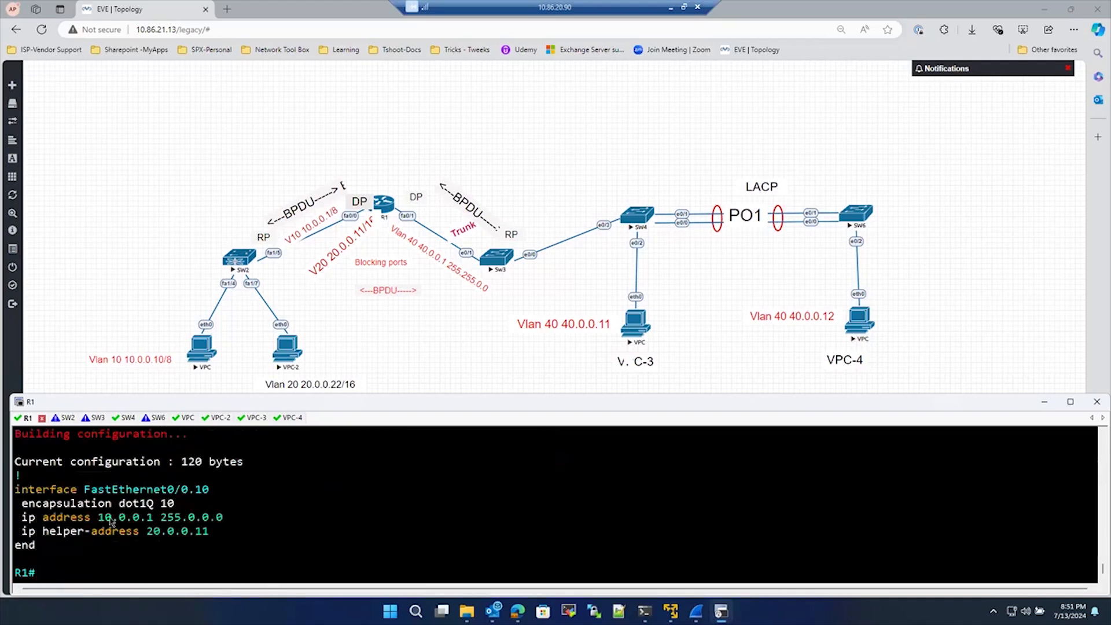
# Compare the IP address and subnet mask of FastEthernet0/0.10 with the network and mask of the RELAY DHCP pool.
pyautogui.moveTo(199, 524); pyautogui.dragTo(227, 521)
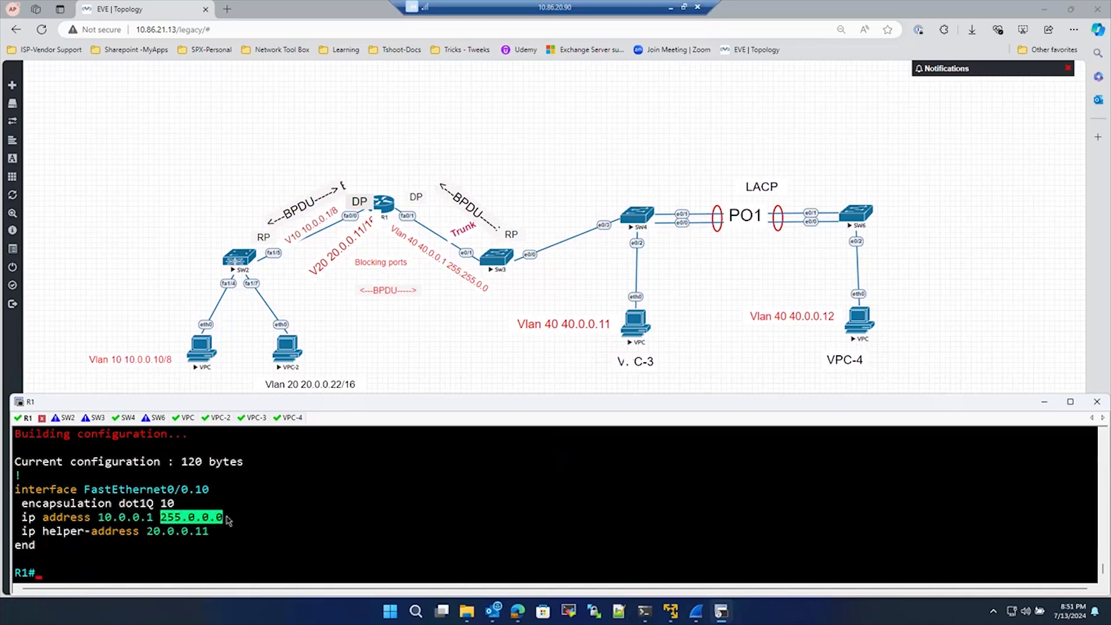
pyautogui.scroll(3, 240, 525)
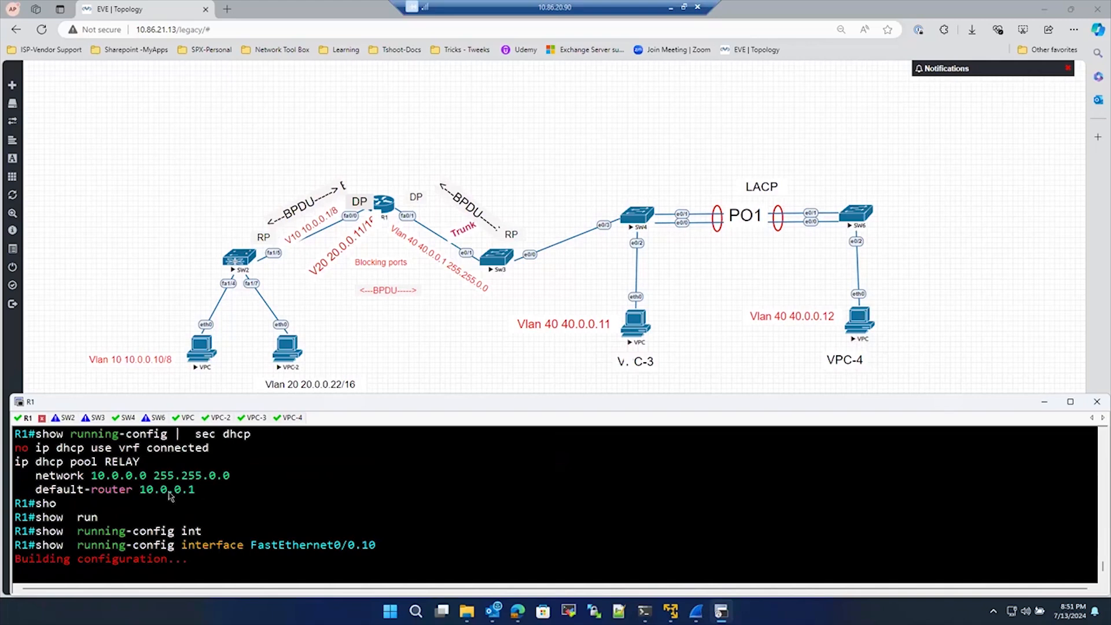
pyautogui.scroll(-3, 171, 512)
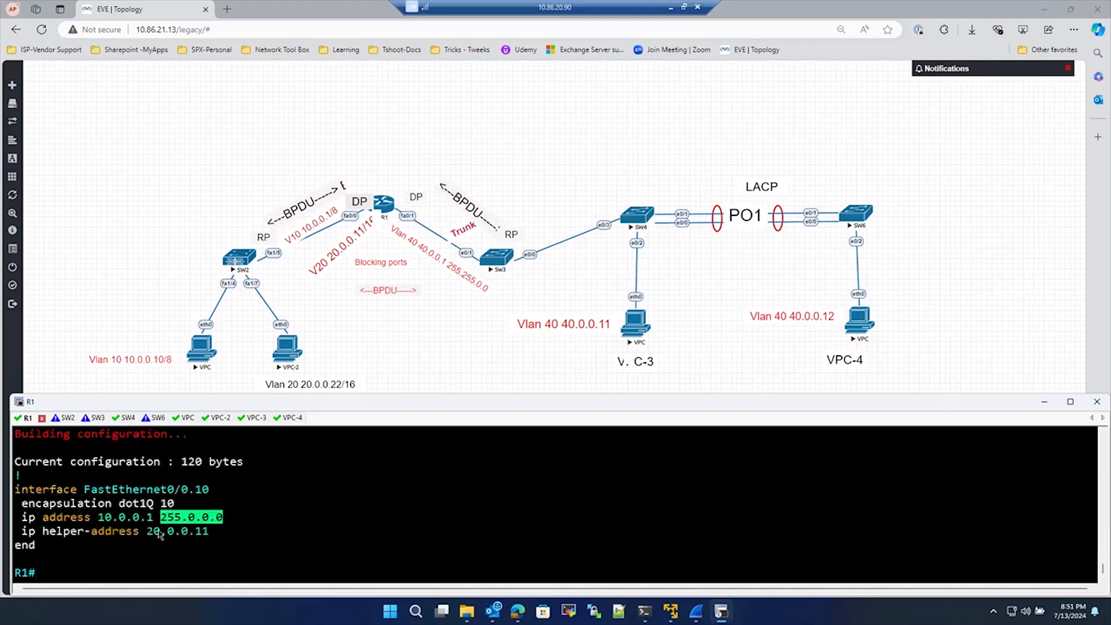
pyautogui.click(191, 523)
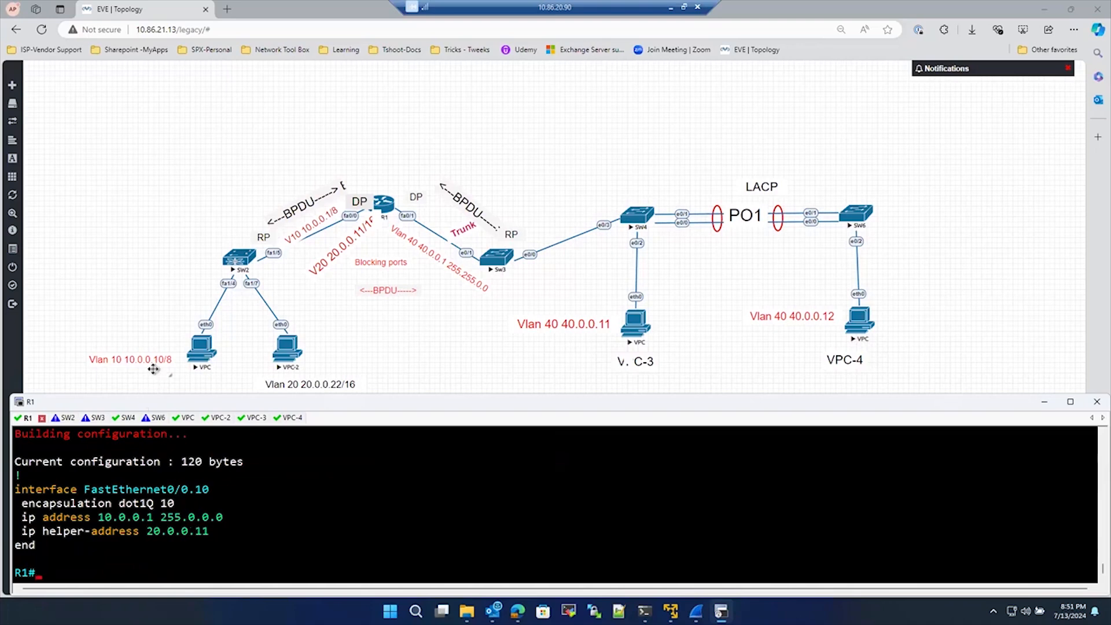
pyautogui.scroll(2, 151, 501)
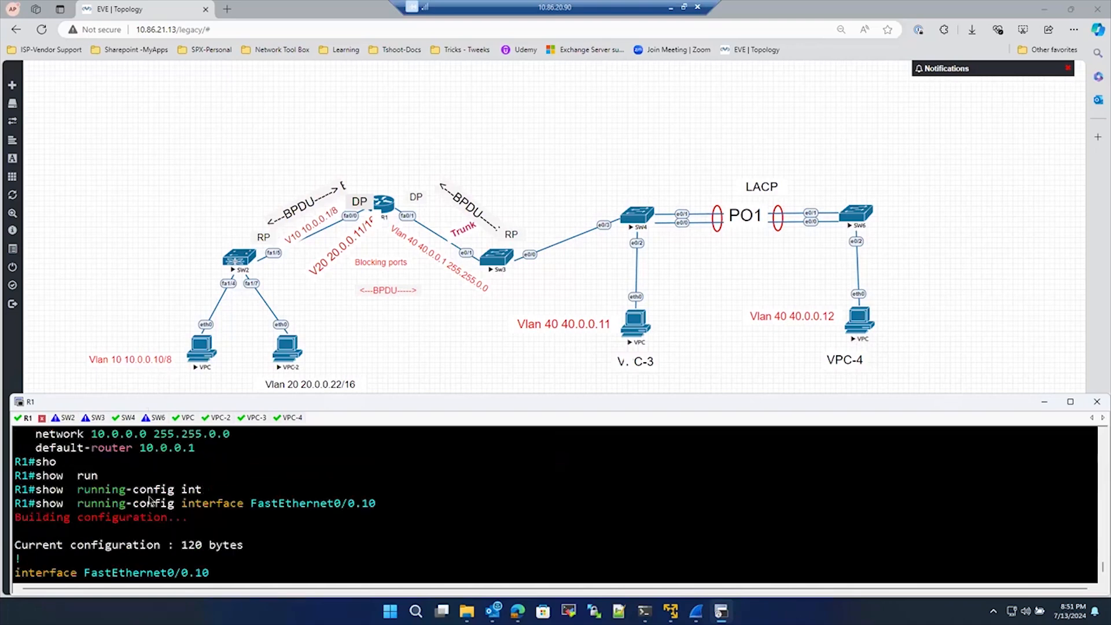
pyautogui.scroll(3, 150, 500)
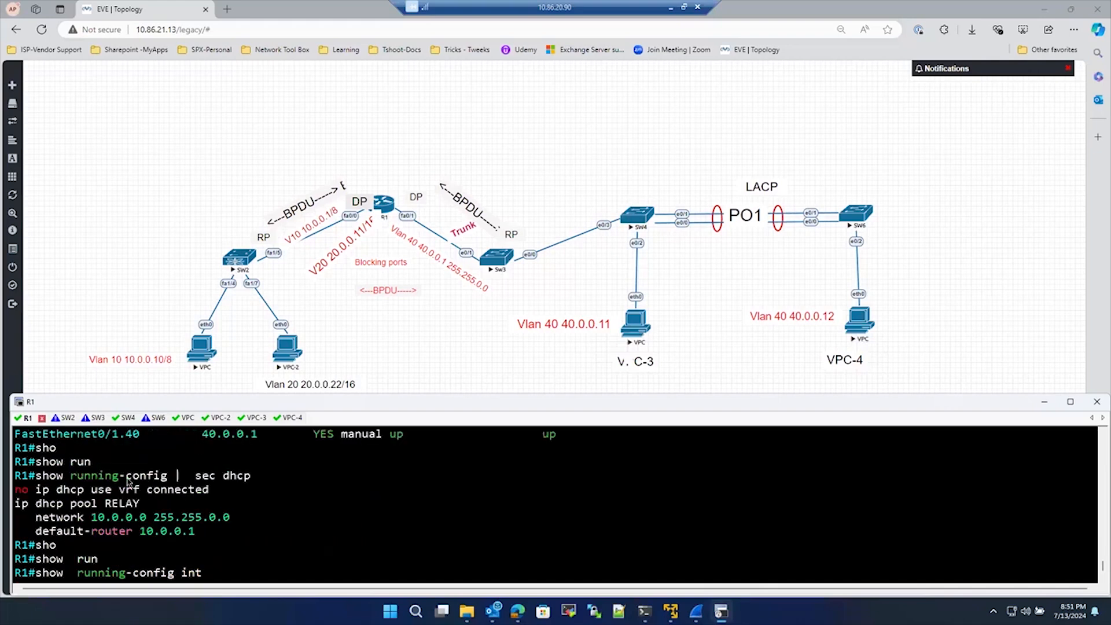
pyautogui.scroll(-5, 129, 494)
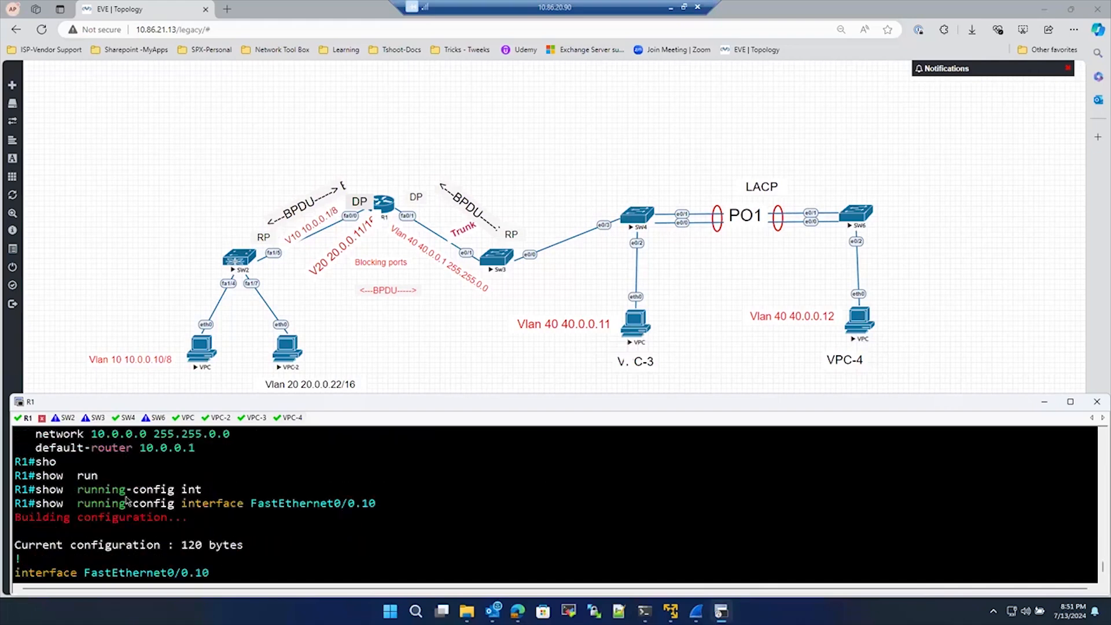
pyautogui.moveTo(99, 518); pyautogui.dragTo(224, 520)
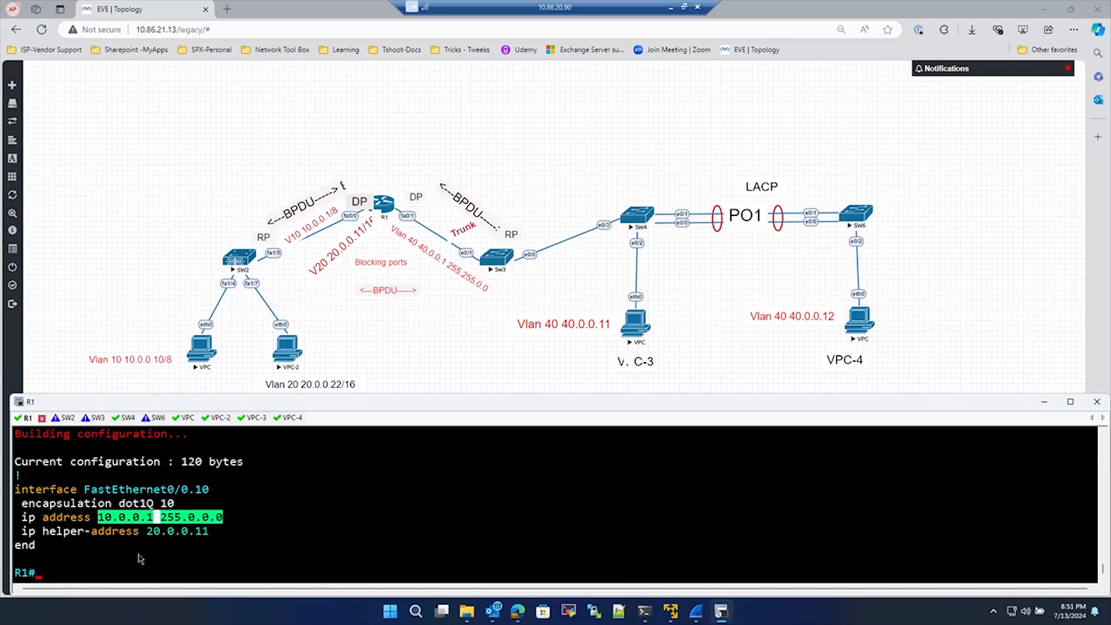
pyautogui.scroll(5, 184, 559)
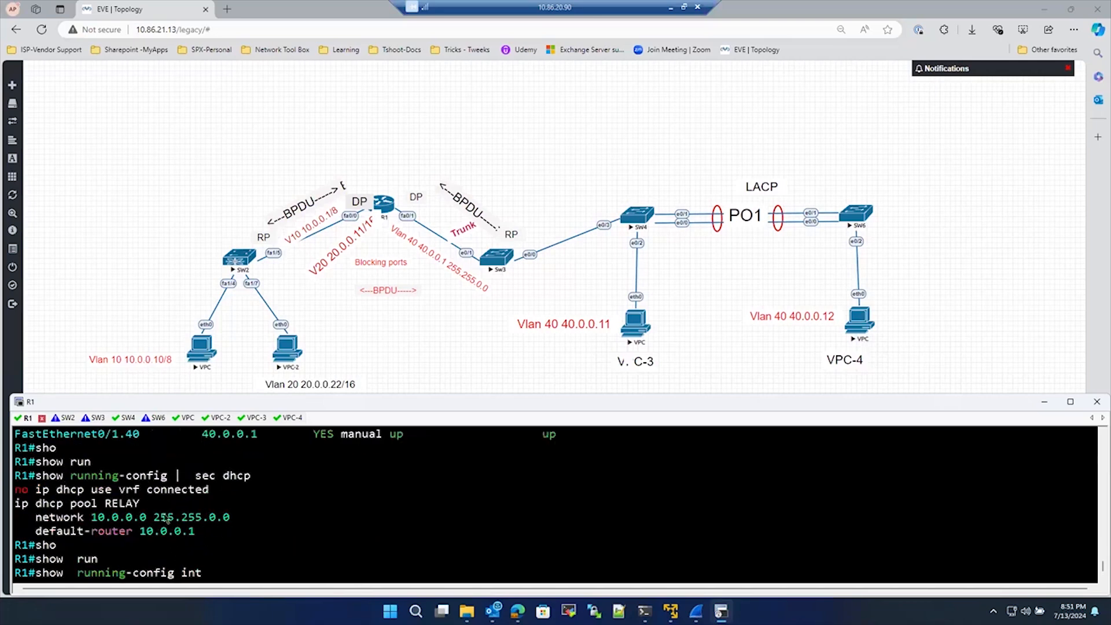
pyautogui.moveTo(154, 517); pyautogui.dragTo(211, 523)
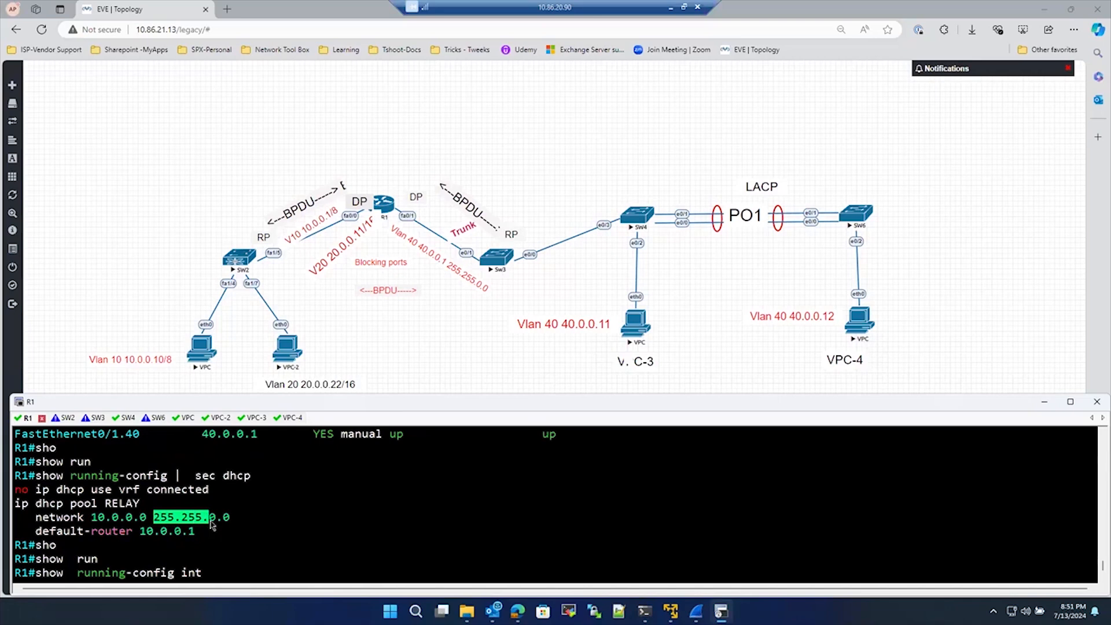
pyautogui.click(156, 523)
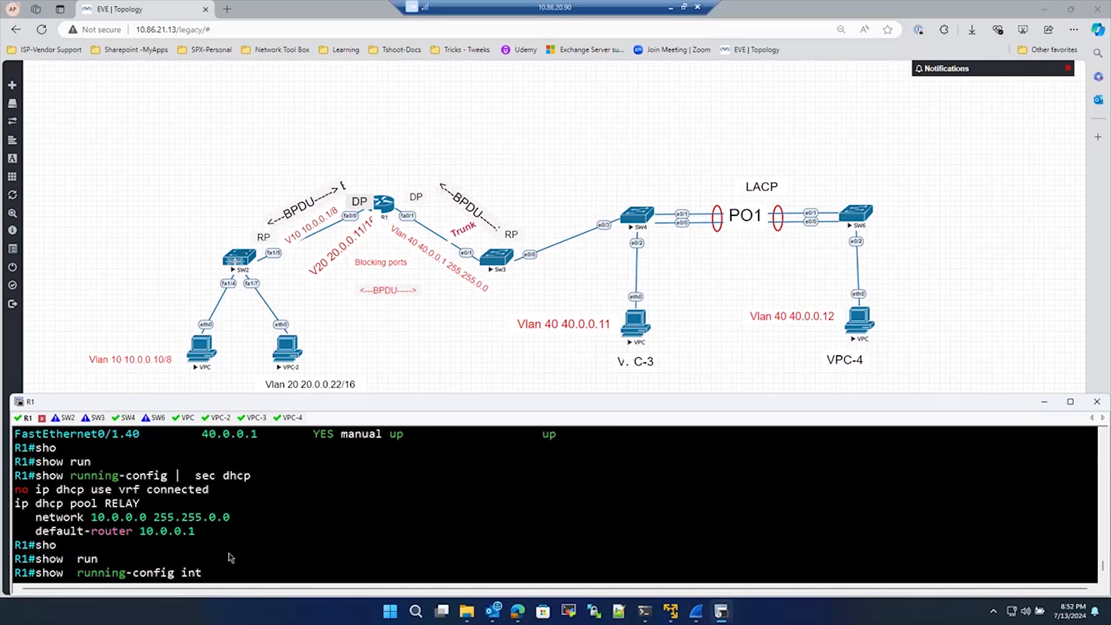
pyautogui.scroll(-4, 230, 557)
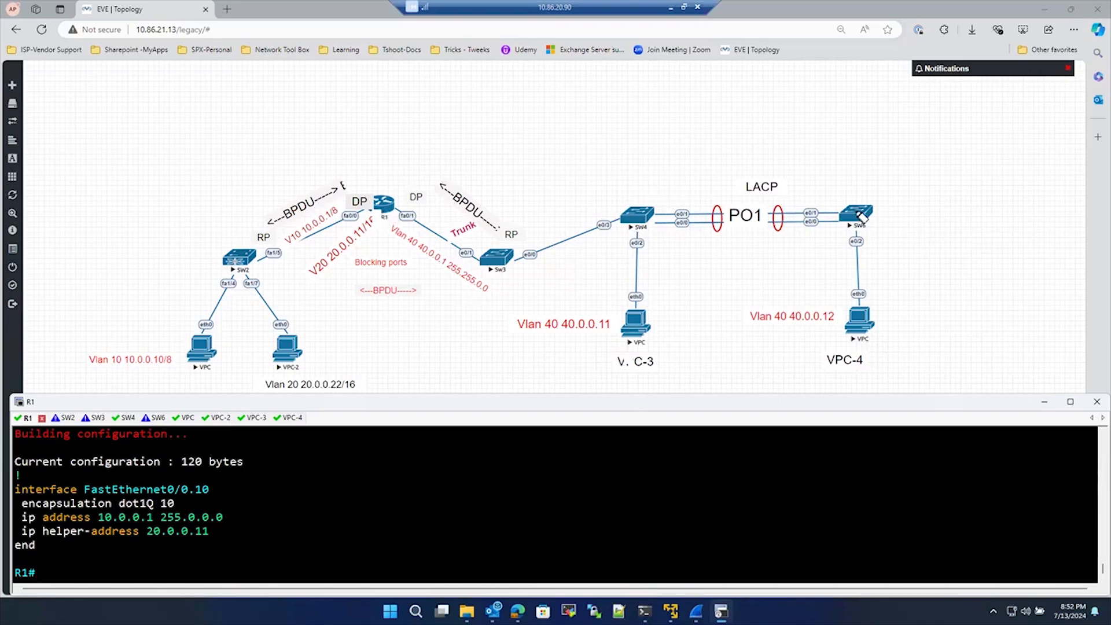
# Draw a box around SW6 with an upward arrow and handwrite "DHCP SERVER" beside it.
pyautogui.moveTo(852, 200)
pyautogui.mouseDown()
pyautogui.moveTo(845, 119)
pyautogui.moveTo(904, 209)
pyautogui.moveTo(801, 258)
pyautogui.moveTo(903, 173)
pyautogui.mouseUp()
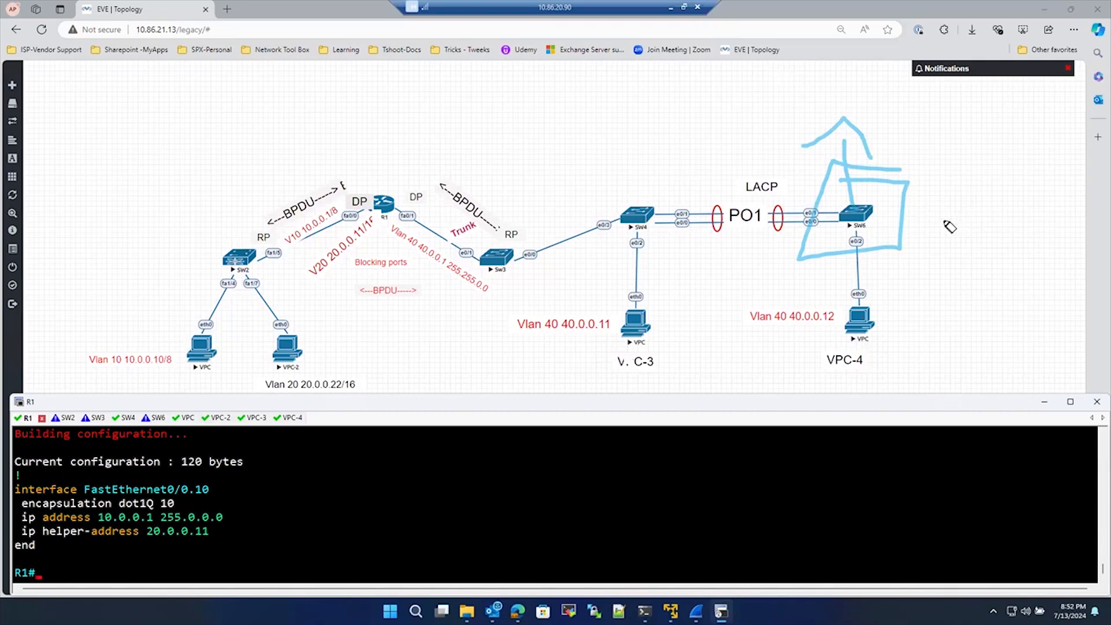
pyautogui.moveTo(929, 223)
pyautogui.mouseDown()
pyautogui.moveTo(999, 184)
pyautogui.moveTo(1005, 199)
pyautogui.mouseUp()
pyautogui.moveTo(956, 270)
pyautogui.mouseDown()
pyautogui.moveTo(949, 287)
pyautogui.moveTo(970, 282)
pyautogui.mouseUp()
pyautogui.moveTo(957, 271)
pyautogui.mouseDown()
pyautogui.moveTo(1041, 250)
pyautogui.moveTo(991, 273)
pyautogui.mouseUp()
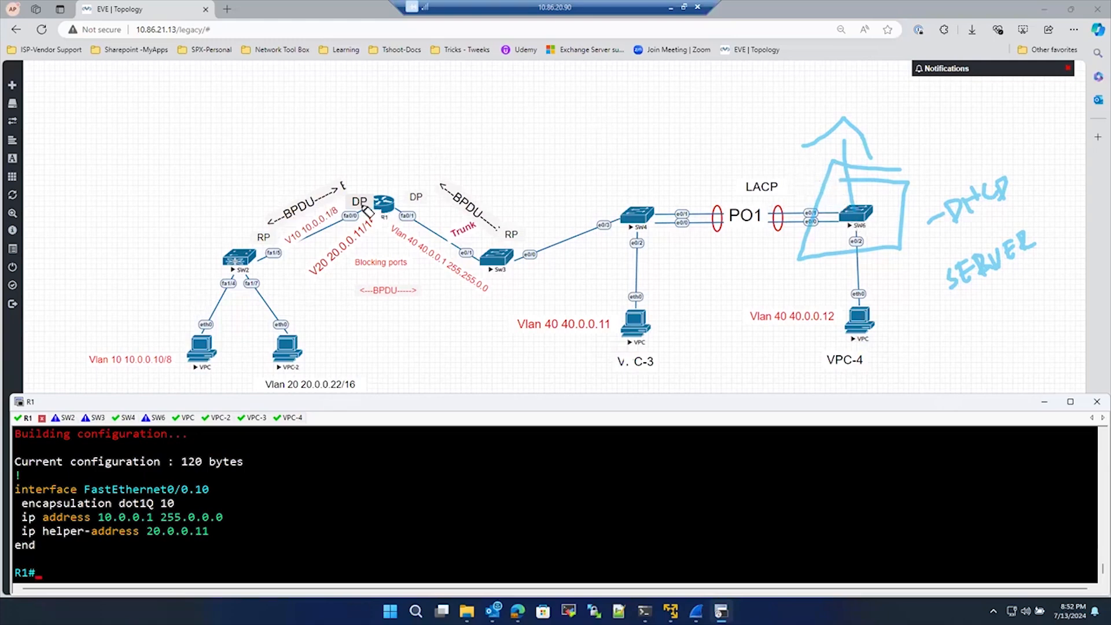
# Draw curved paths from R1 to SW6 and from SW3 through SW4 to SW6, and handwrite a boxed "Pool" below "DHCP SERVER".
pyautogui.moveTo(362, 203)
pyautogui.mouseDown()
pyautogui.moveTo(455, 136)
pyautogui.moveTo(764, 166)
pyautogui.moveTo(810, 198)
pyautogui.mouseUp()
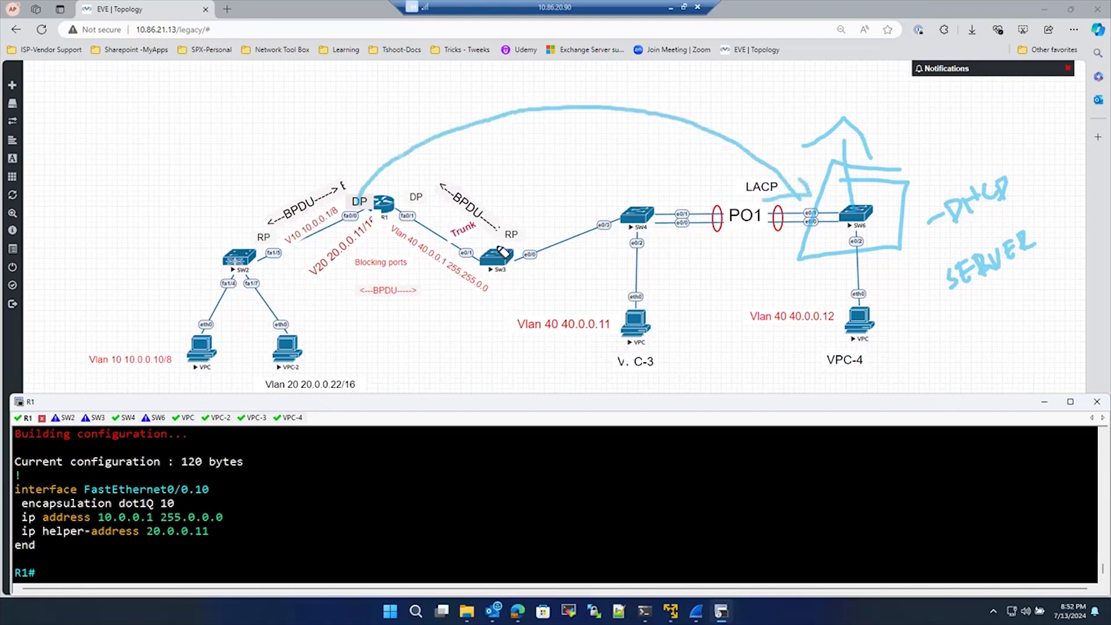
pyautogui.moveTo(498, 250)
pyautogui.mouseDown()
pyautogui.moveTo(648, 209)
pyautogui.moveTo(833, 203)
pyautogui.mouseUp()
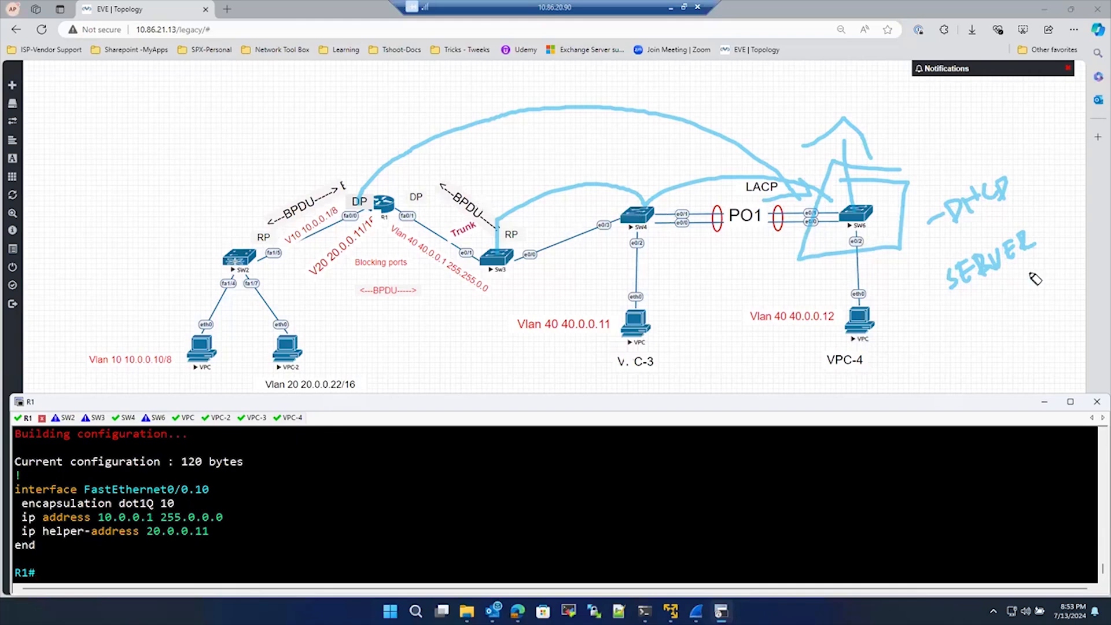
pyautogui.moveTo(917, 325)
pyautogui.mouseDown()
pyautogui.moveTo(936, 318)
pyautogui.moveTo(1019, 340)
pyautogui.moveTo(914, 327)
pyautogui.moveTo(928, 317)
pyautogui.moveTo(933, 334)
pyautogui.moveTo(930, 318)
pyautogui.moveTo(961, 318)
pyautogui.moveTo(972, 339)
pyautogui.mouseUp()
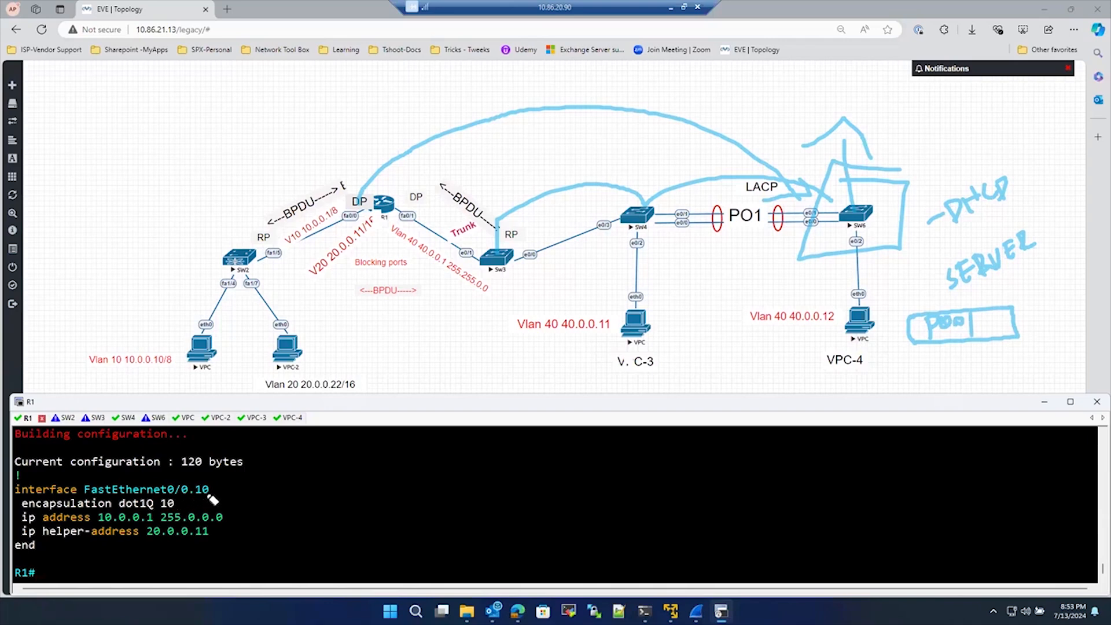
# Tick the interface FastEthernet0/0.10 line in R1's output and handwrite "L2 - Vlan10" above VPC's VLAN 10 label.
pyautogui.moveTo(209, 496); pyautogui.dragTo(252, 480)
pyautogui.moveTo(93, 305)
pyautogui.mouseDown()
pyautogui.moveTo(124, 322)
pyautogui.moveTo(191, 287)
pyautogui.moveTo(179, 299)
pyautogui.mouseUp()
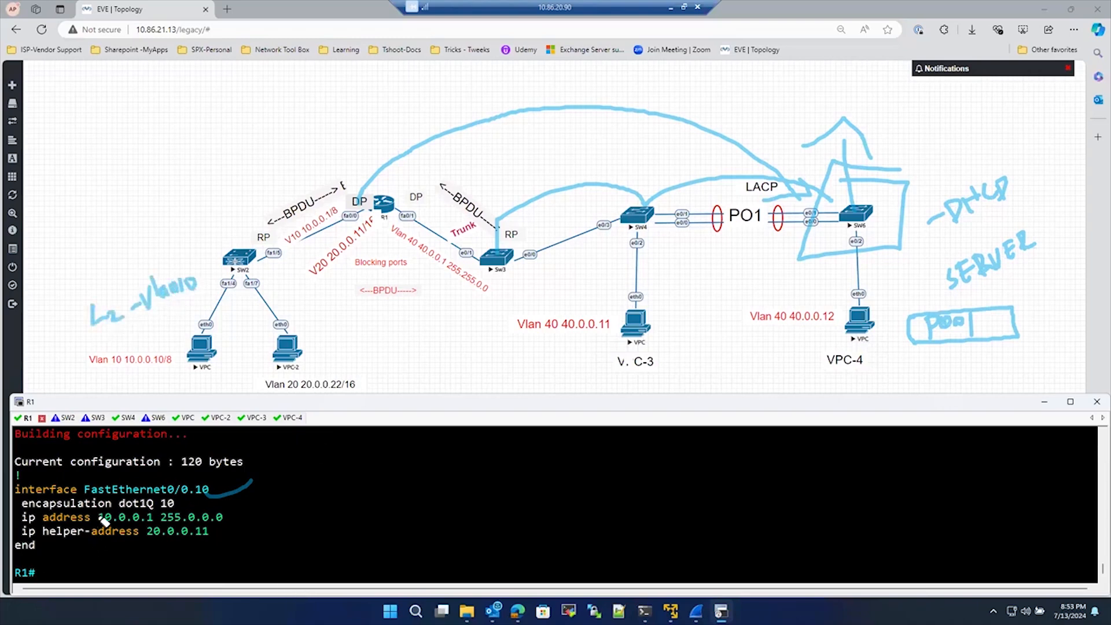
# Circle "10.0.0.1 255.0.0.0" in R1's output and draw a curved arrow from the handwritten "DHCP SERVER" to SW2.
pyautogui.moveTo(105, 528)
pyautogui.mouseDown()
pyautogui.moveTo(198, 537)
pyautogui.moveTo(128, 509)
pyautogui.moveTo(92, 527)
pyautogui.mouseUp()
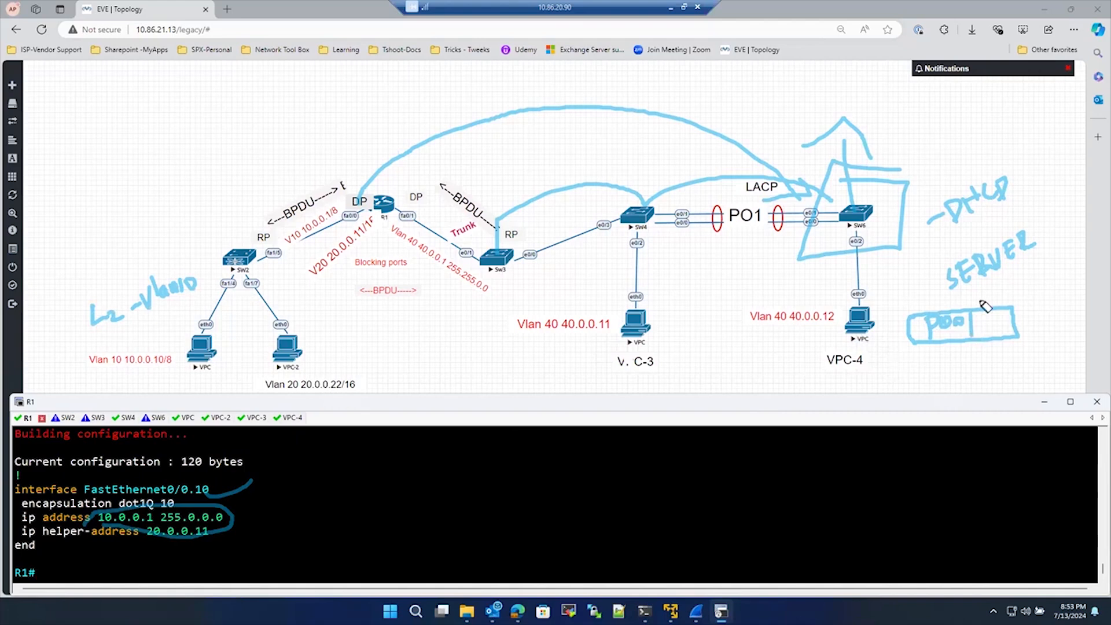
pyautogui.moveTo(939, 242)
pyautogui.mouseDown()
pyautogui.moveTo(813, 167)
pyautogui.moveTo(168, 231)
pyautogui.moveTo(225, 281)
pyautogui.moveTo(161, 311)
pyautogui.mouseUp()
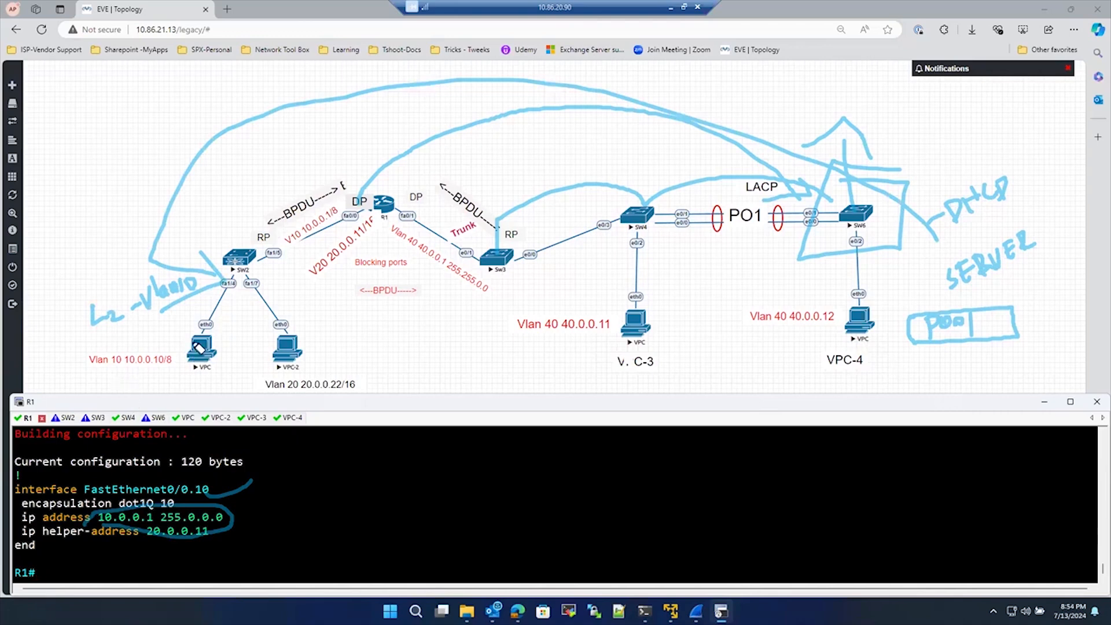
# Draw an arrow out from VPC, handwrite "10.0.0.3 255.255.0.0" beyond it, and erase all the drawings.
pyautogui.moveTo(212, 363)
pyautogui.mouseDown()
pyautogui.moveTo(370, 354)
pyautogui.moveTo(392, 382)
pyautogui.mouseUp()
pyautogui.click(421, 369)
pyautogui.moveTo(399, 366)
pyautogui.mouseDown()
pyautogui.moveTo(508, 358)
pyautogui.moveTo(498, 361)
pyautogui.moveTo(513, 384)
pyautogui.moveTo(528, 386)
pyautogui.moveTo(589, 383)
pyautogui.moveTo(597, 369)
pyautogui.mouseUp()
pyautogui.click(453, 361)
pyautogui.click(490, 360)
pyautogui.click(557, 382)
pyautogui.moveTo(603, 373)
pyautogui.mouseDown()
pyautogui.moveTo(601, 383)
pyautogui.moveTo(616, 370)
pyautogui.mouseUp()
pyautogui.click(621, 379)
pyautogui.moveTo(629, 373); pyautogui.dragTo(671, 386)
pyautogui.click(655, 377)
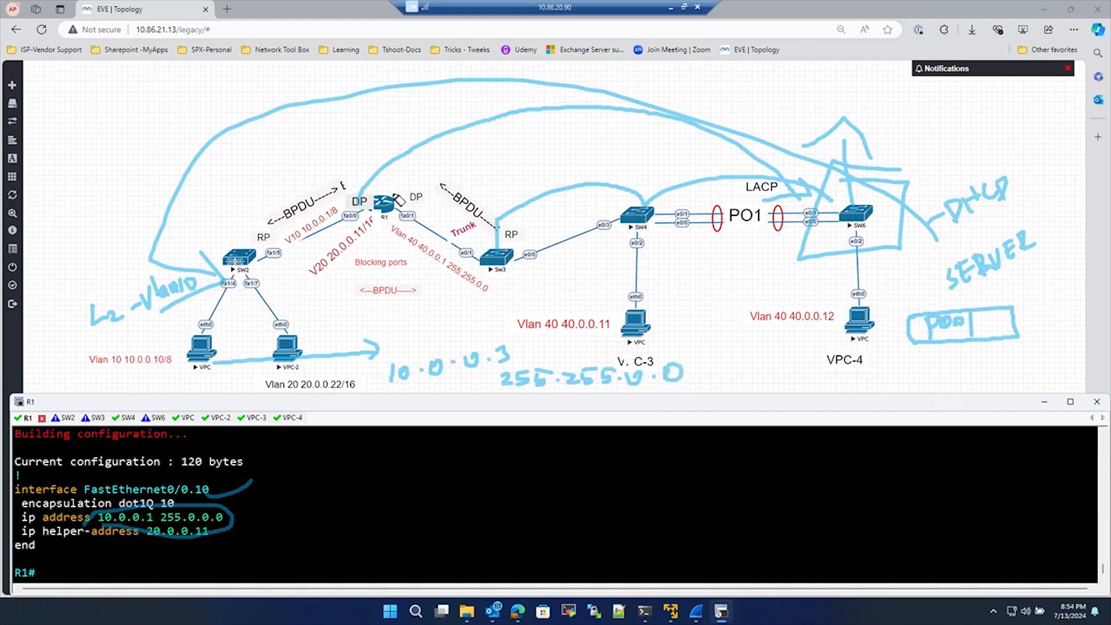
pyautogui.press('e')
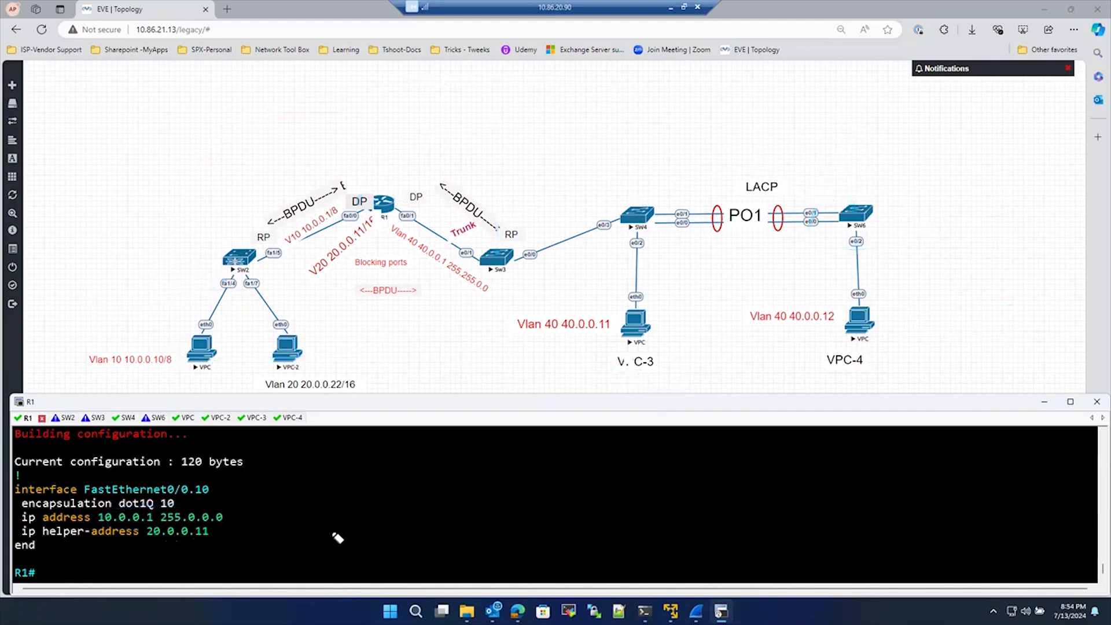
# Highlight the subnet mask on the network line of the RELAY DHCP pool in R1's output.
pyautogui.click(331, 531)
pyautogui.scroll(6, 365, 526)
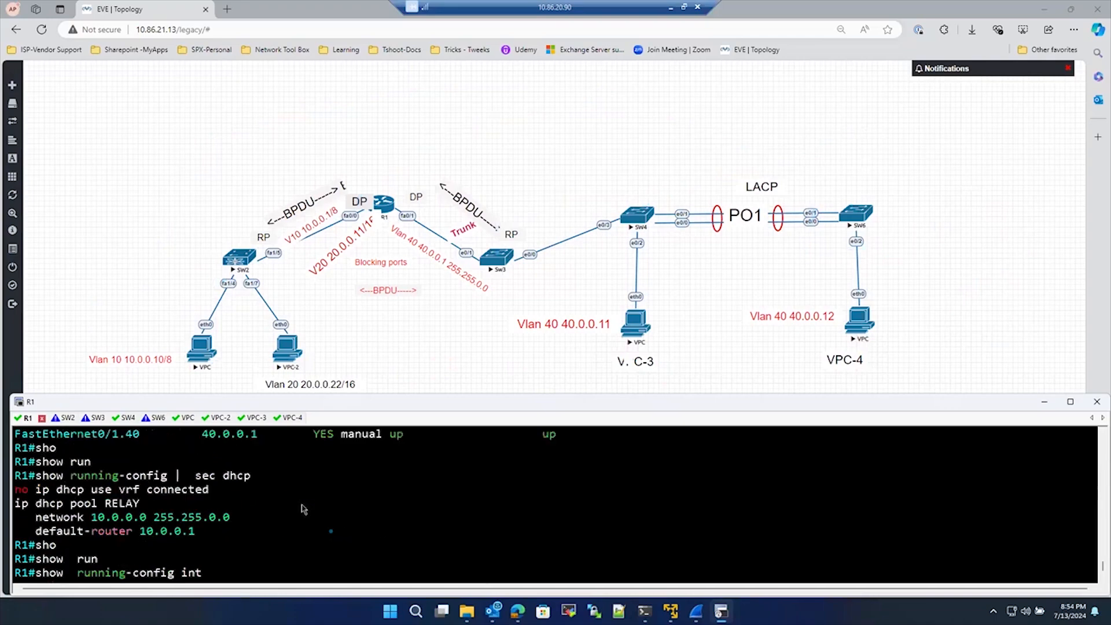
pyautogui.scroll(-2, 303, 509)
pyautogui.moveTo(152, 516); pyautogui.dragTo(230, 524)
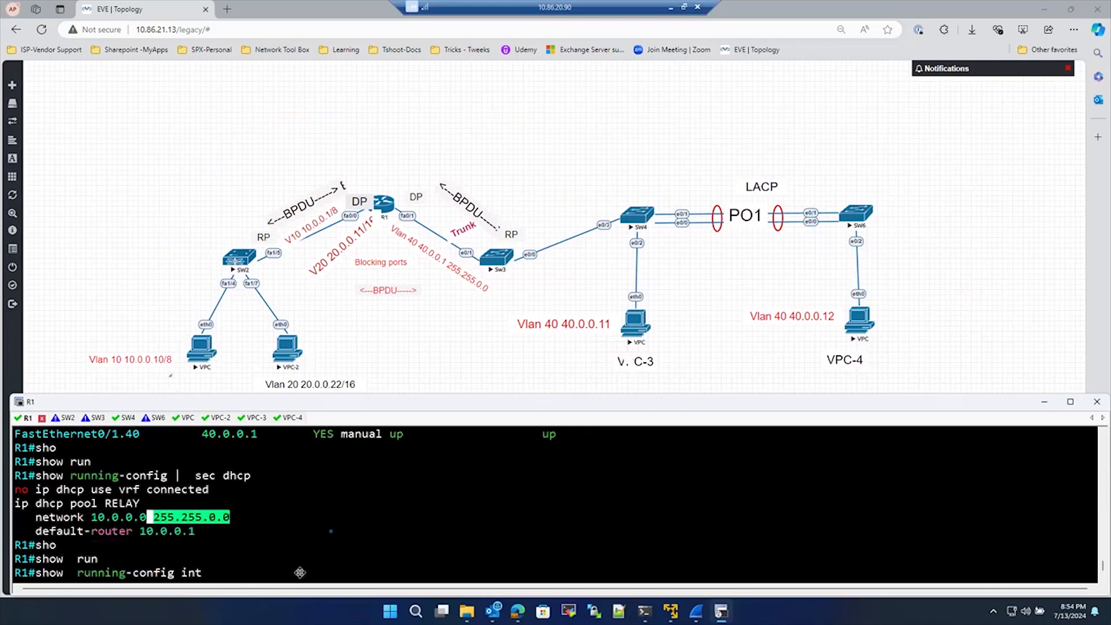
pyautogui.click(284, 533)
pyautogui.write('erface FastEthernet0/0.10')
pyautogui.press('Return')
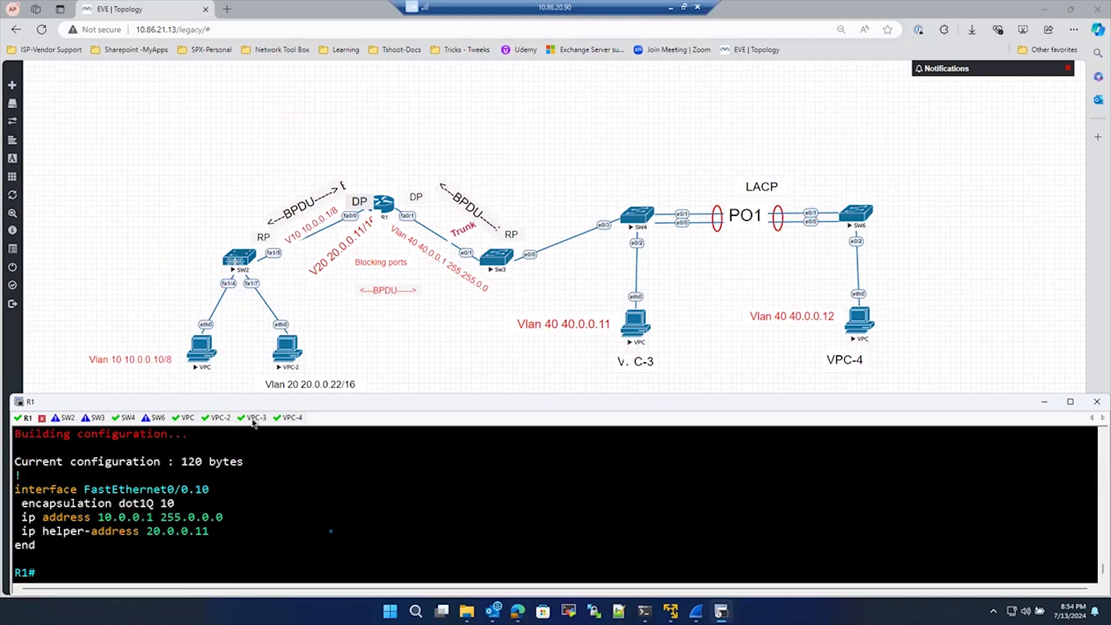
# Run show ip in VPC's console and highlight the IP/MASK value.
pyautogui.click(184, 418)
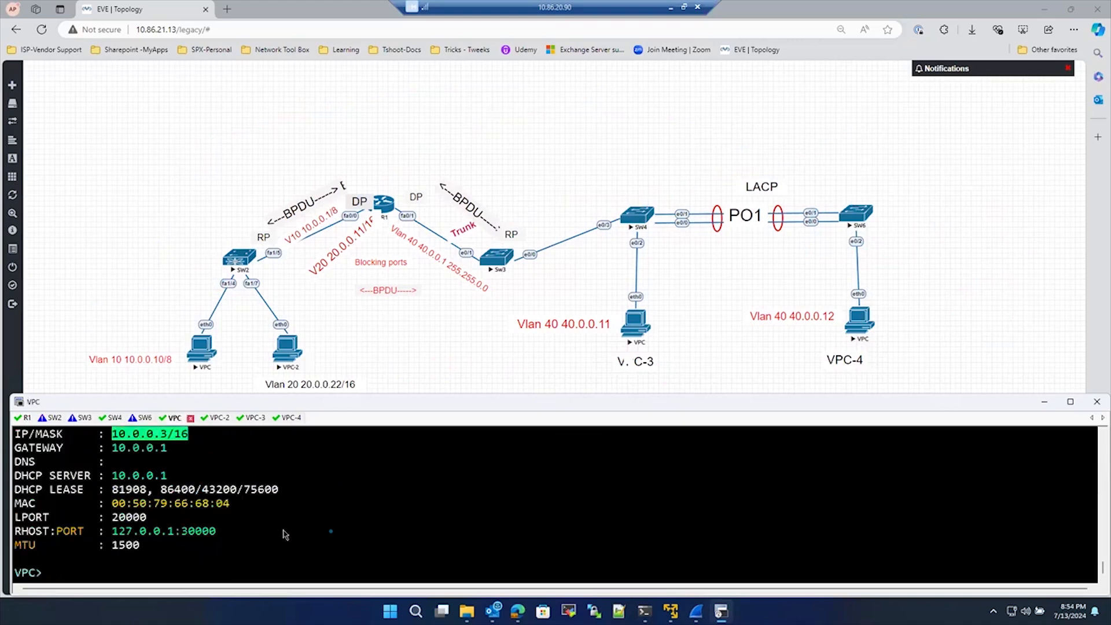
pyautogui.write('show ip')
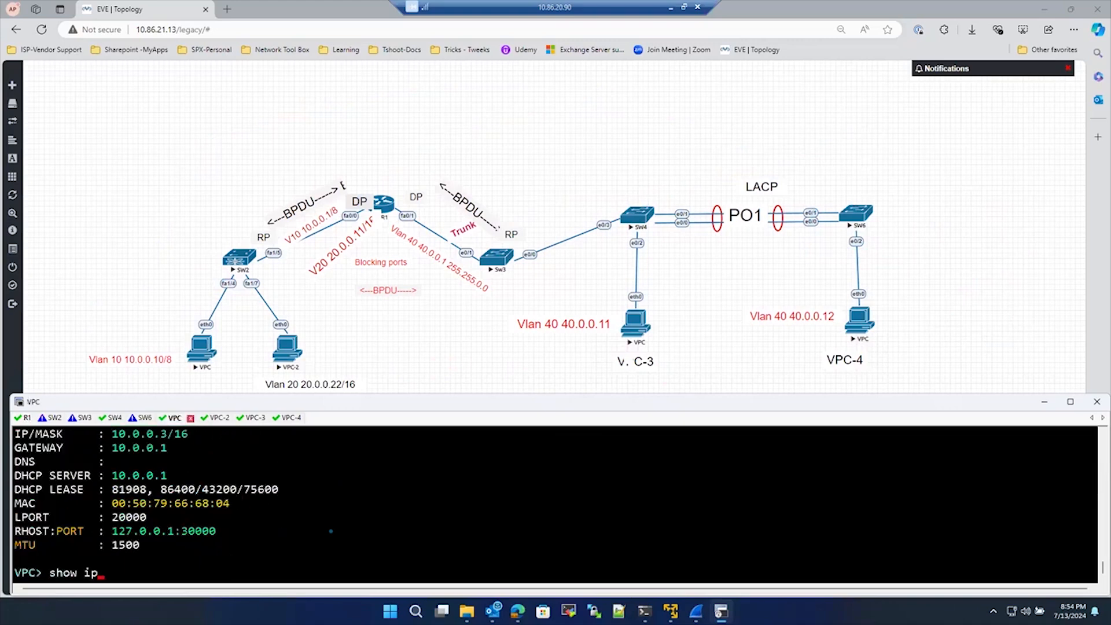
pyautogui.press('Up')
pyautogui.press('Down')
pyautogui.press('Return')
pyautogui.scroll(1, 107, 470)
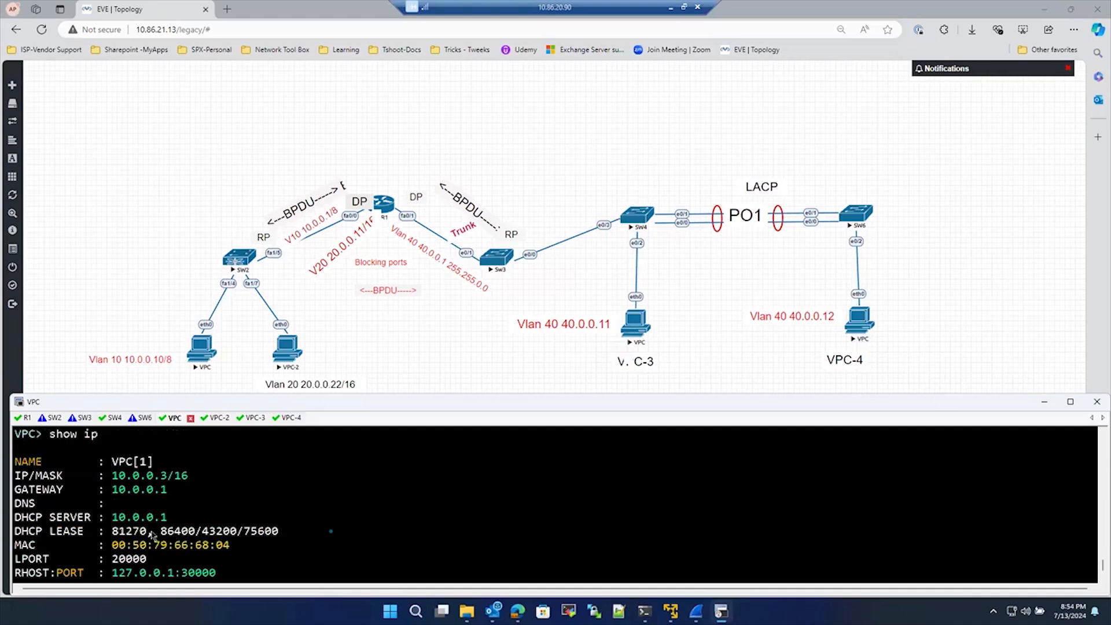
pyautogui.moveTo(113, 475); pyautogui.dragTo(187, 478)
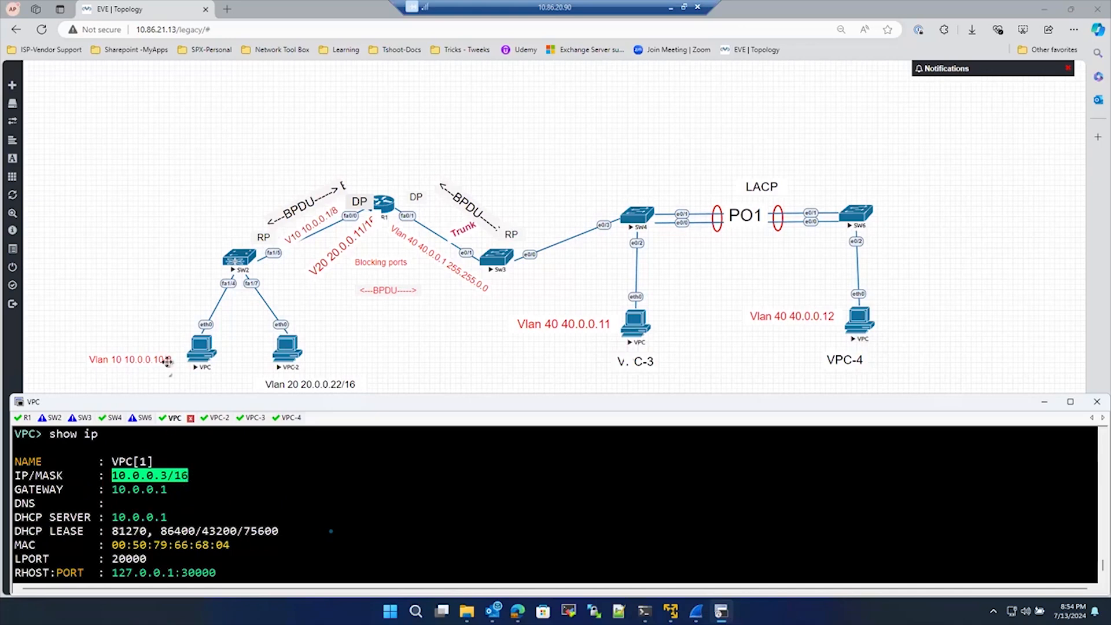
pyautogui.click(243, 524)
pyautogui.scroll(-1, 242, 538)
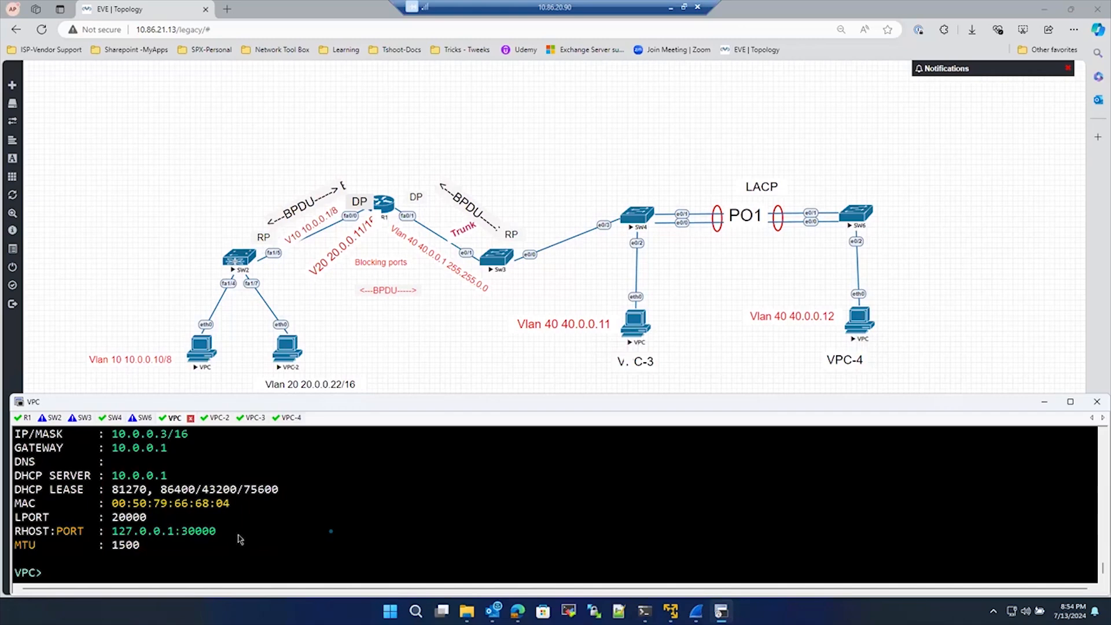
# Examine the earlier ip dhcp and show ip results in VPC's console history for the addresses and masks leased.
pyautogui.scroll(3, 240, 540)
pyautogui.scroll(4, 240, 539)
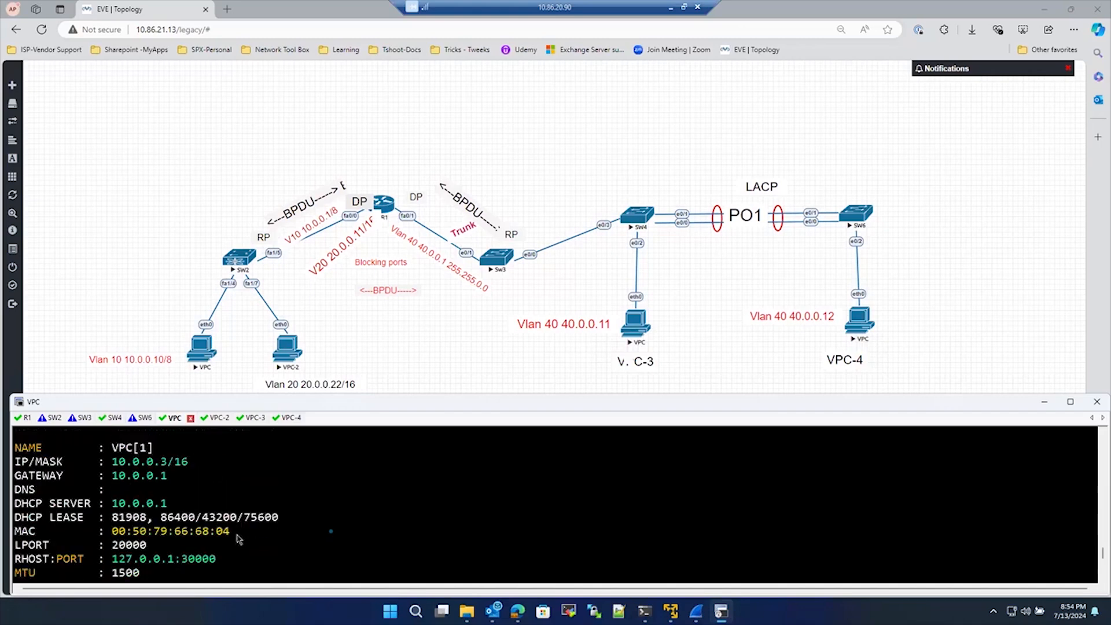
pyautogui.scroll(3, 239, 540)
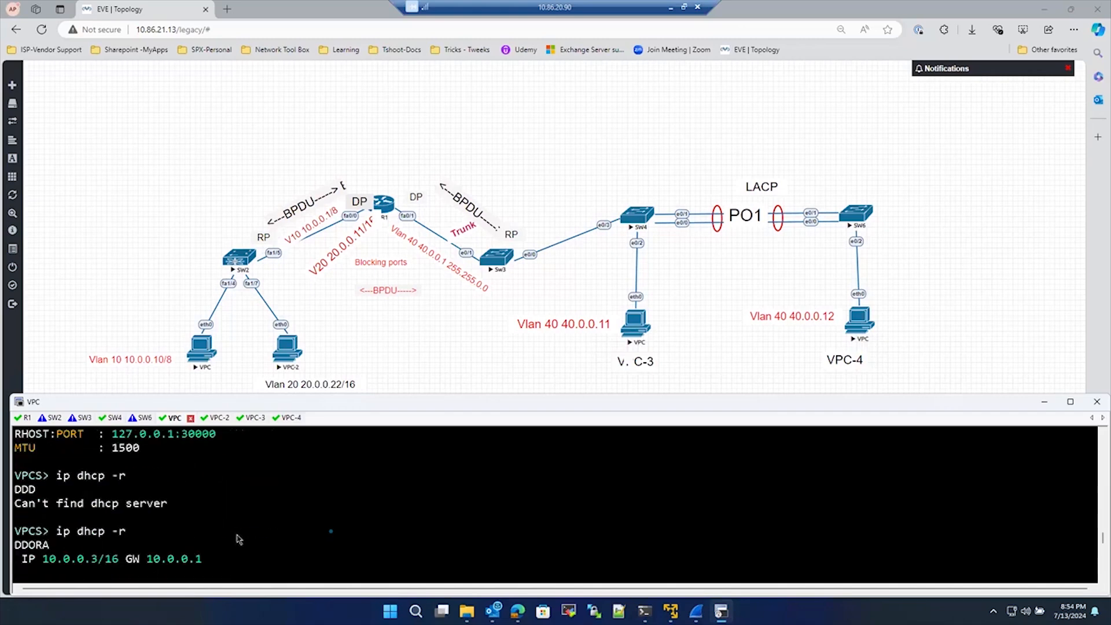
pyautogui.scroll(5, 237, 539)
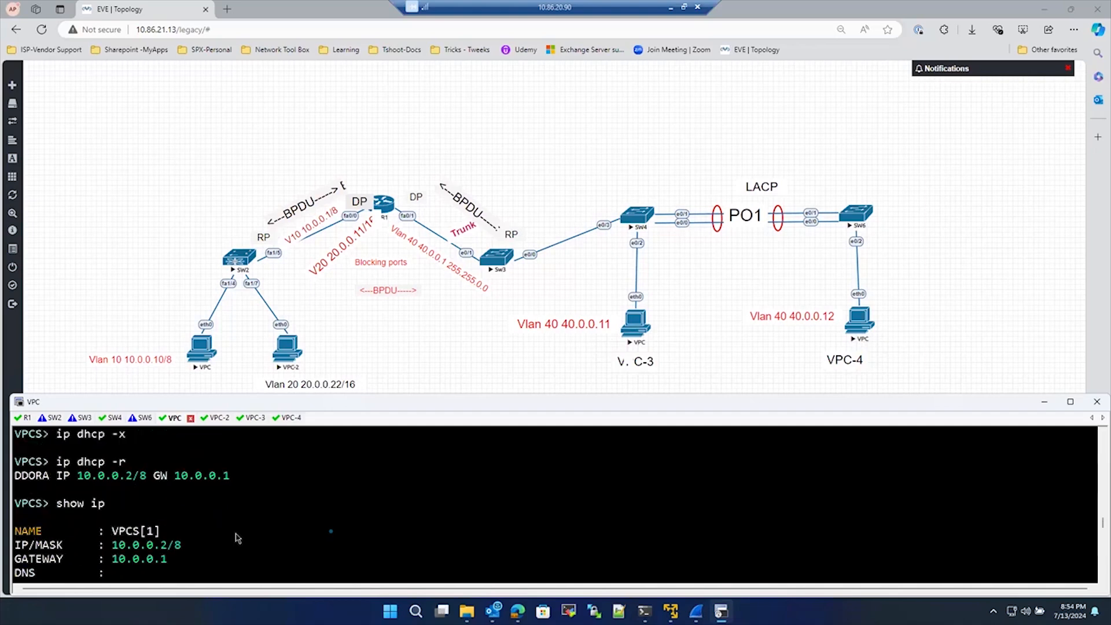
pyautogui.scroll(2, 237, 538)
pyautogui.scroll(5, 238, 538)
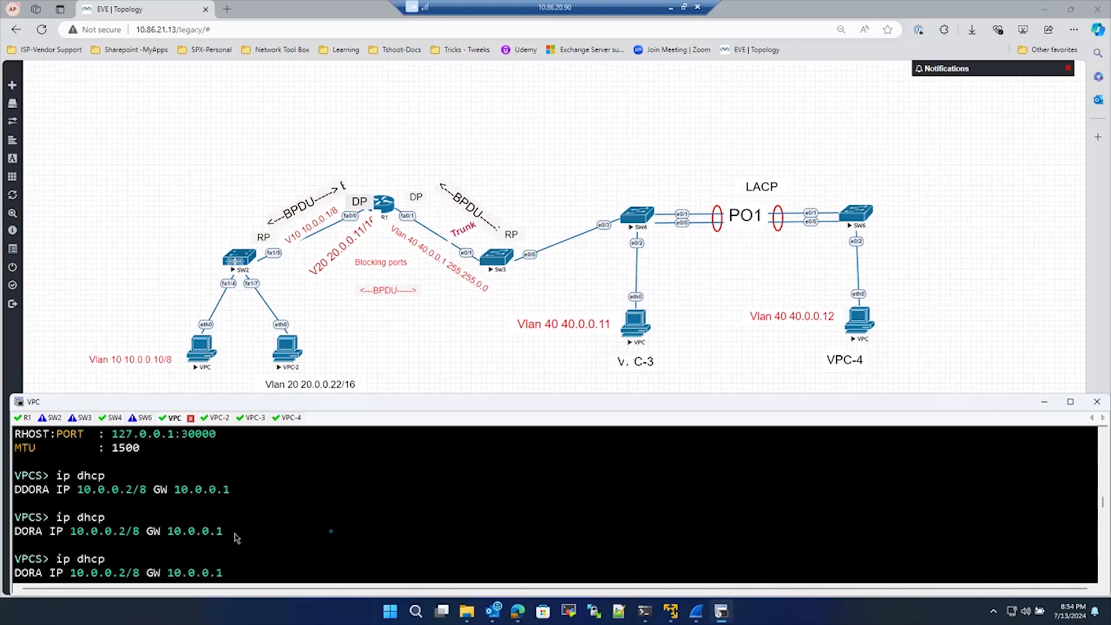
pyautogui.scroll(-10, 237, 542)
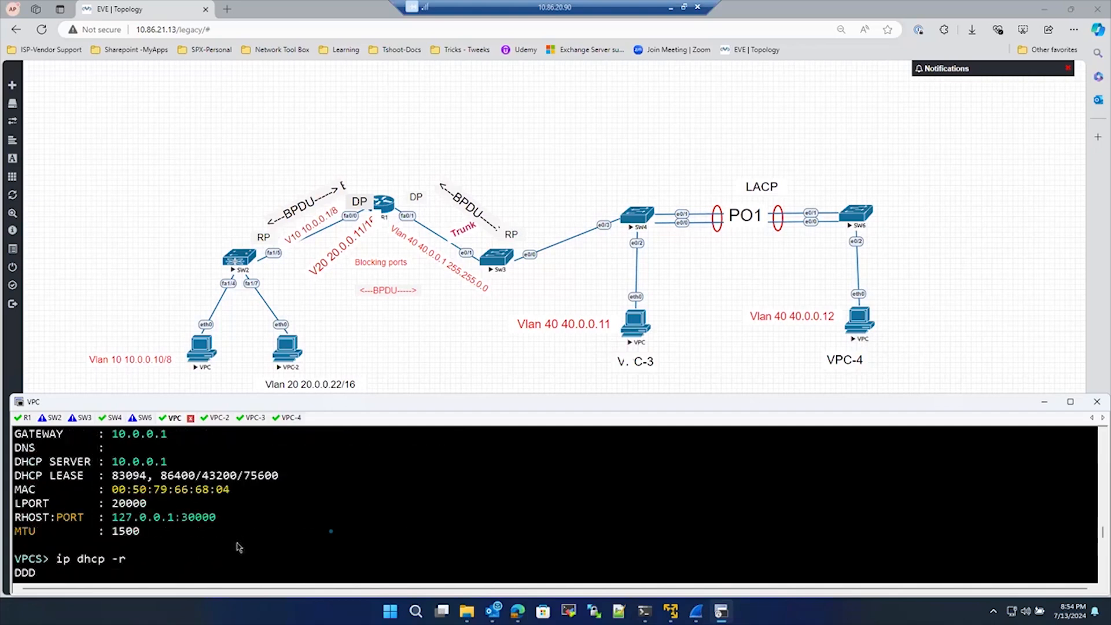
pyautogui.scroll(-3, 409, 557)
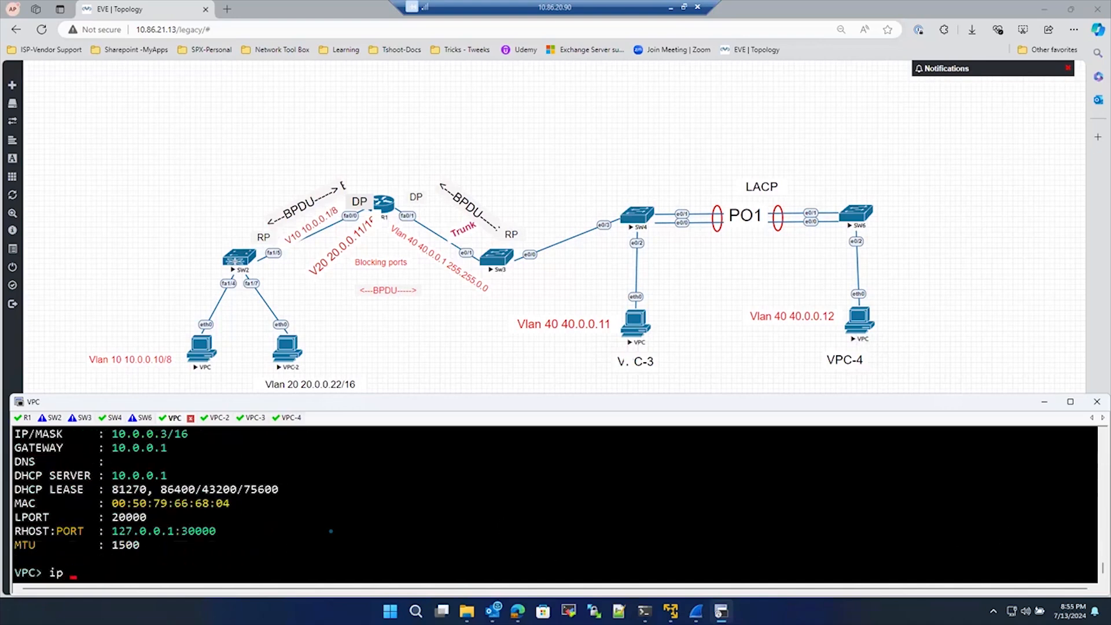
# Enter ip dhcp at VPC's prompt without running it, and sketch and erase an arrow from VPC to SW2 marked "D".
pyautogui.write('dhcp')
pyautogui.moveTo(191, 346)
pyautogui.mouseDown()
pyautogui.moveTo(152, 286)
pyautogui.moveTo(199, 248)
pyautogui.moveTo(199, 278)
pyautogui.mouseUp()
pyautogui.moveTo(109, 305); pyautogui.dragTo(112, 328)
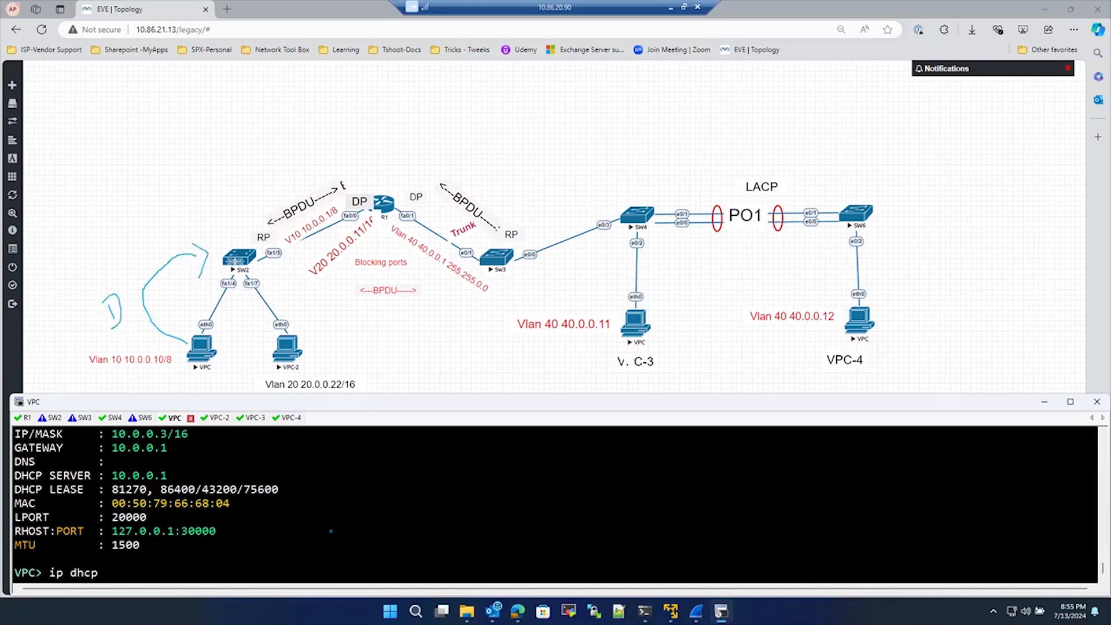
pyautogui.press('Escape')
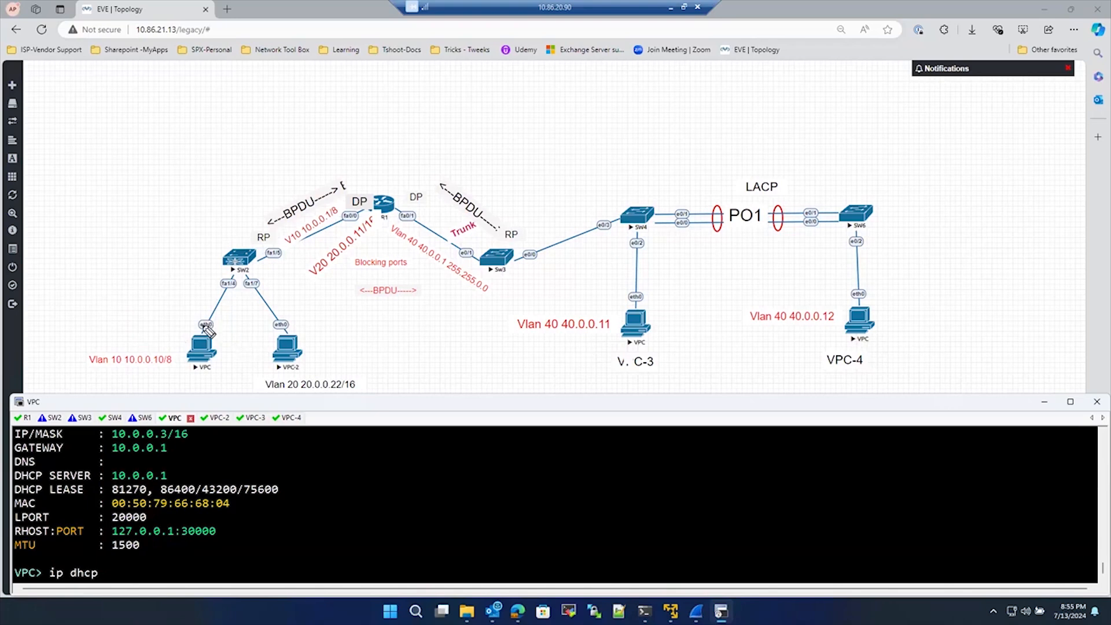
pyautogui.moveTo(206, 325)
pyautogui.mouseDown()
pyautogui.moveTo(170, 280)
pyautogui.moveTo(132, 274)
pyautogui.moveTo(163, 313)
pyautogui.mouseUp()
pyautogui.press('Escape')
# Request a capture on VPC's eth0 interface and quit the old Wireshark capture without saving its packets.
pyautogui.rightClick(200, 351)
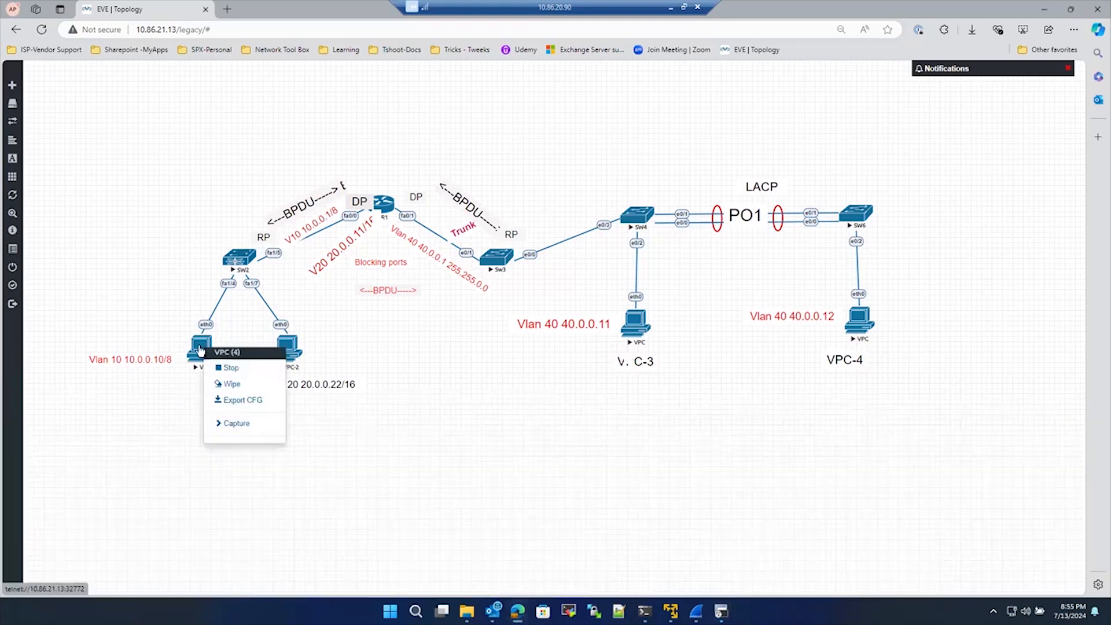
pyautogui.click(239, 429)
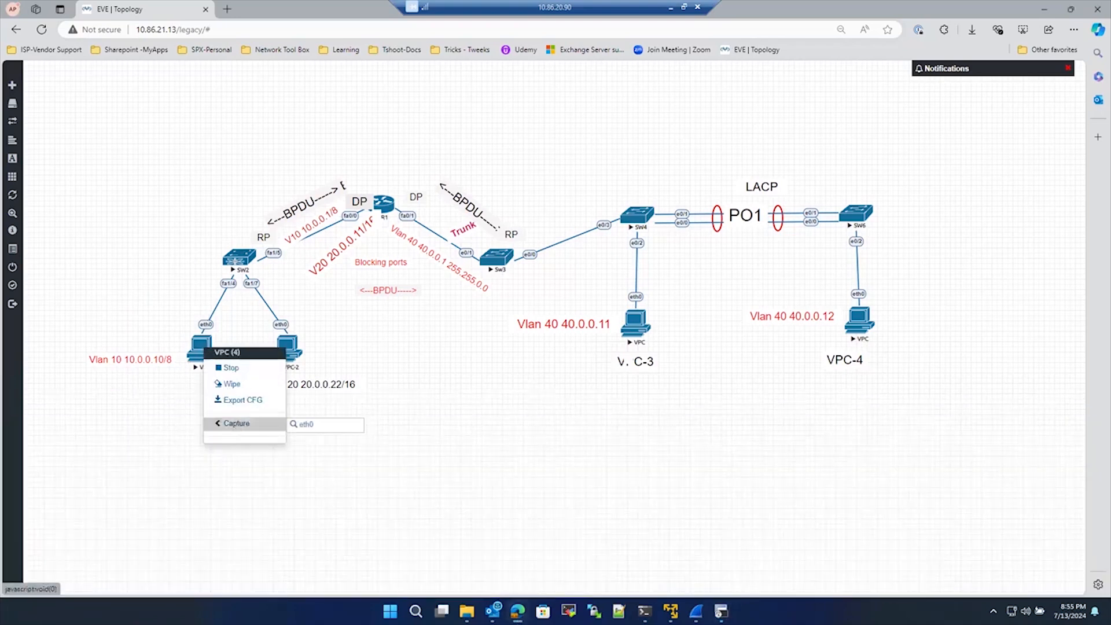
pyautogui.click(306, 424)
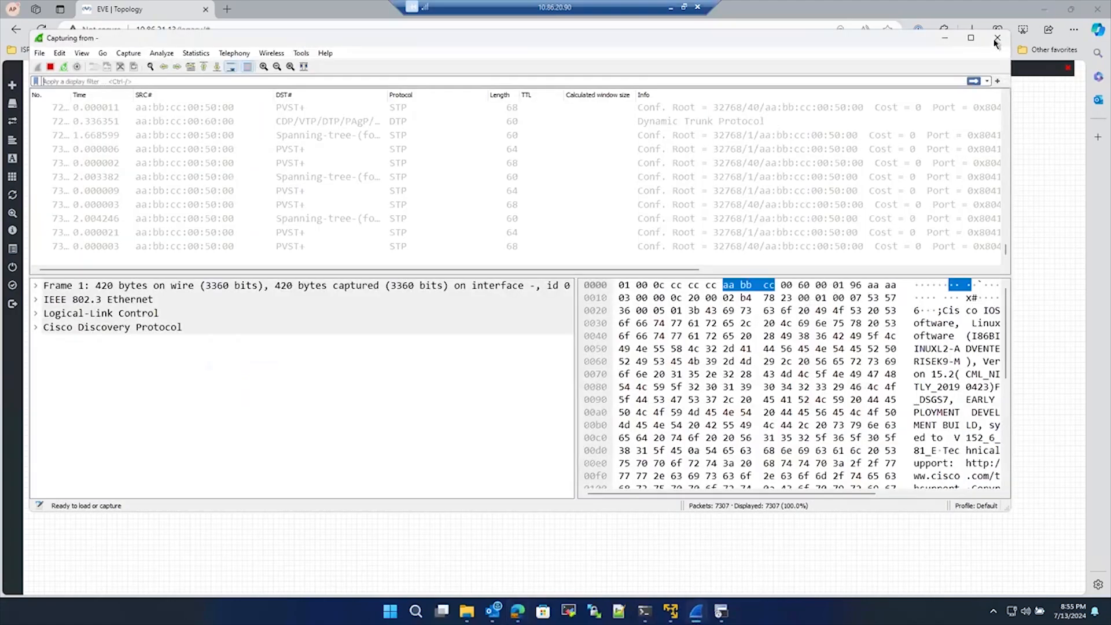
pyautogui.click(997, 39)
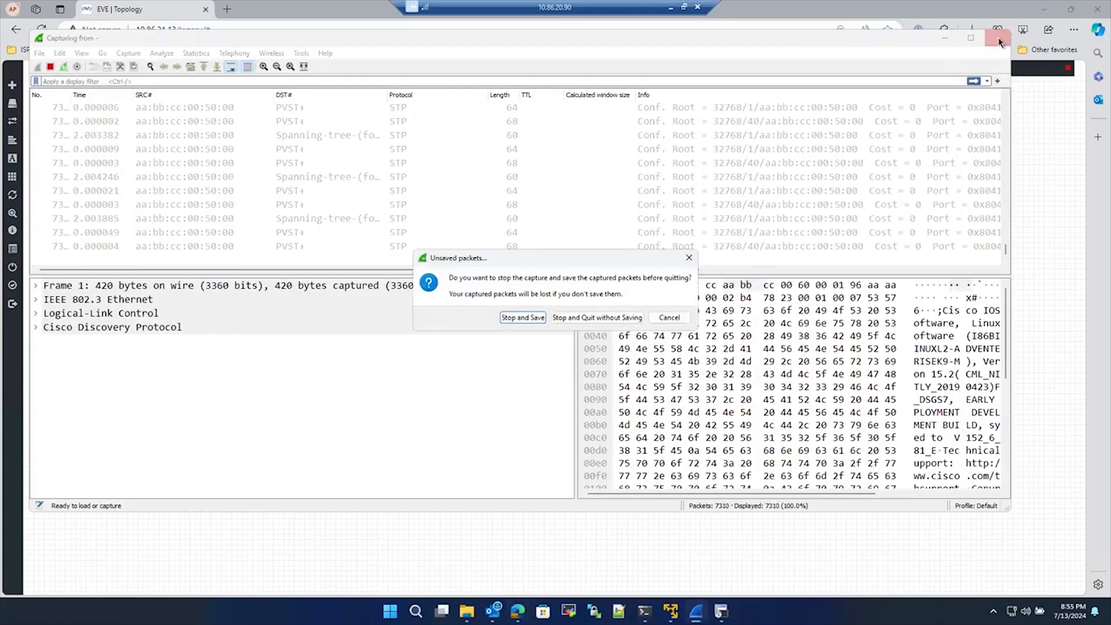
pyautogui.click(607, 318)
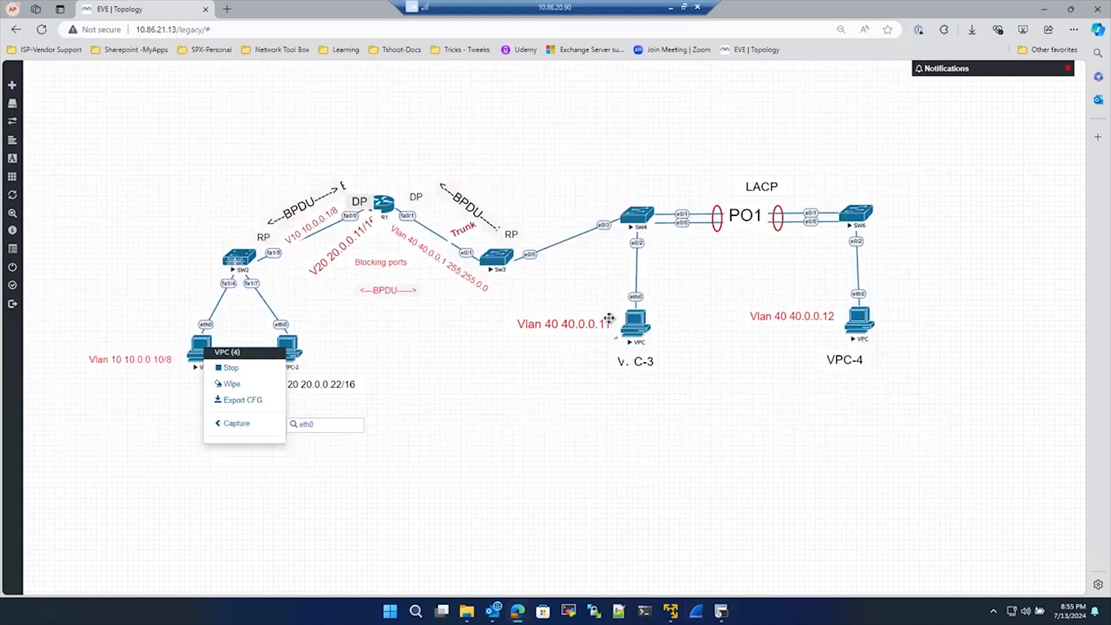
# Start a new Wireshark capture on VPC's eth0 interface and minimise the capture and command windows.
pyautogui.click(305, 427)
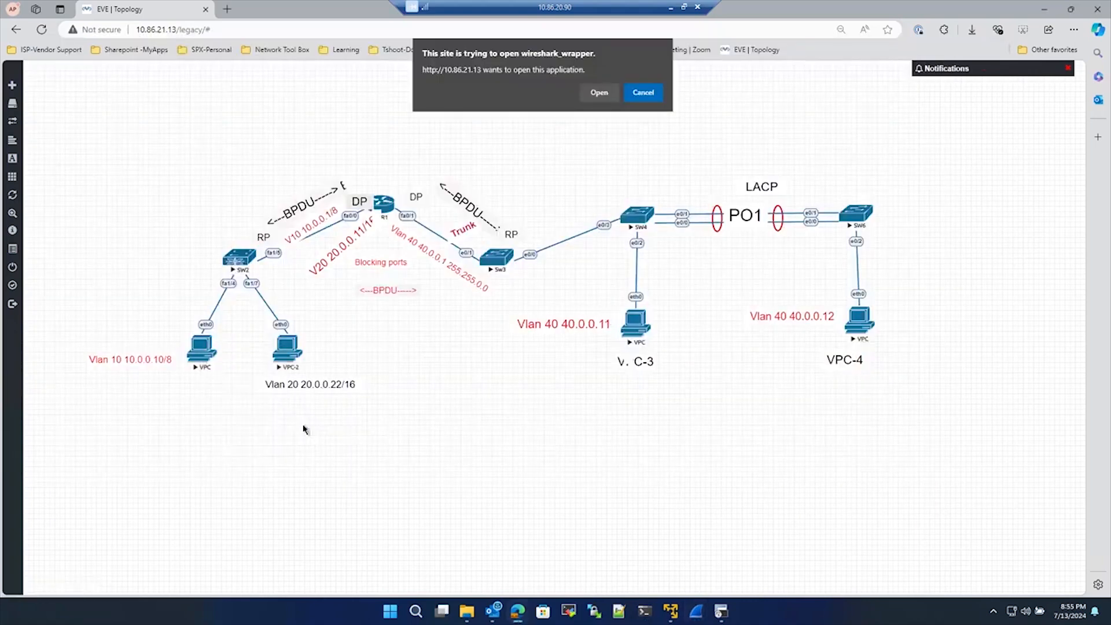
pyautogui.click(599, 94)
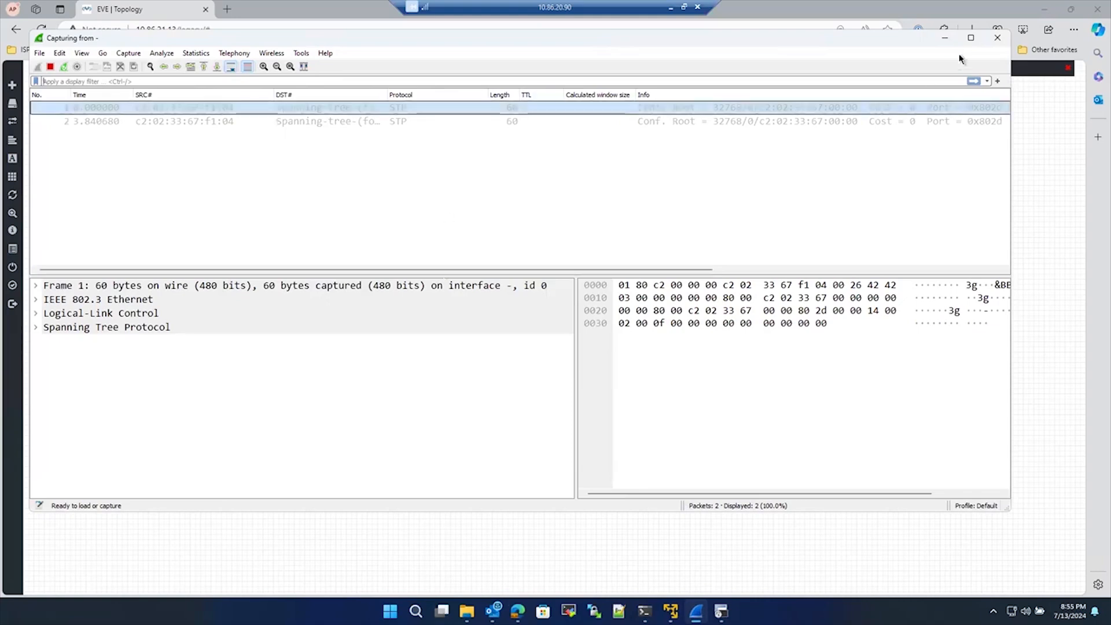
pyautogui.click(945, 39)
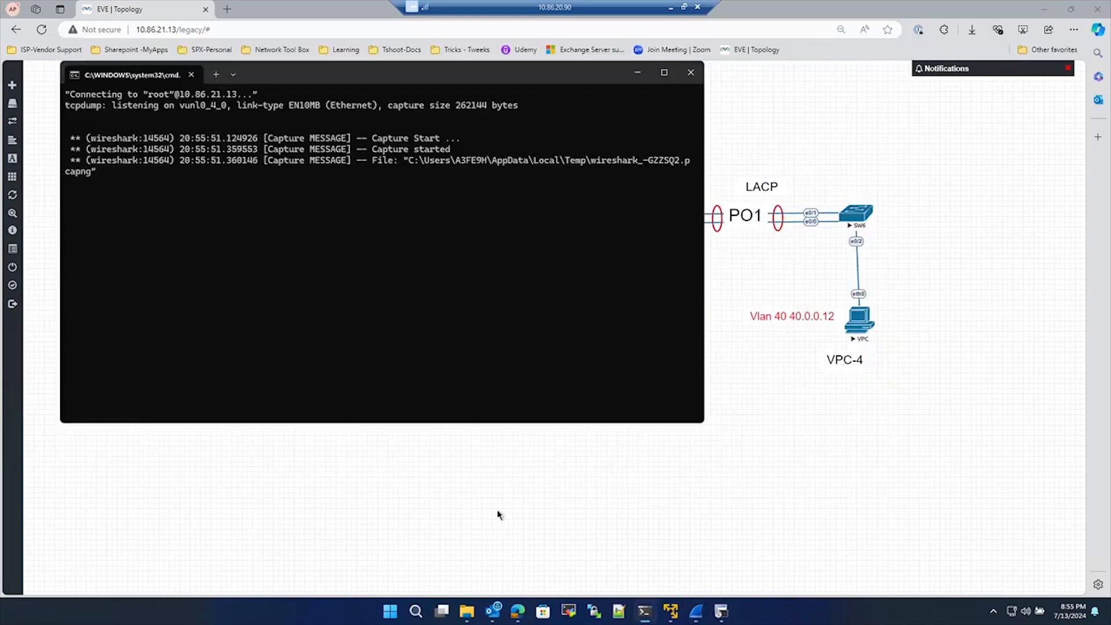
pyautogui.click(637, 73)
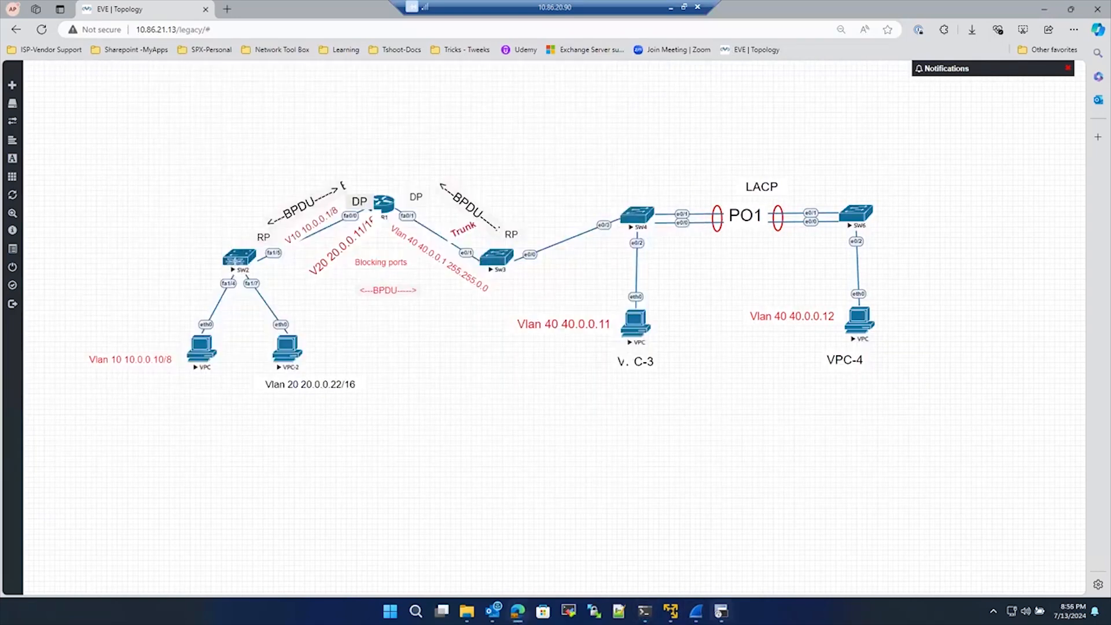
# Run the pending ip dhcp command in VPC's console and highlight "DORA" in its output.
pyautogui.click(720, 611)
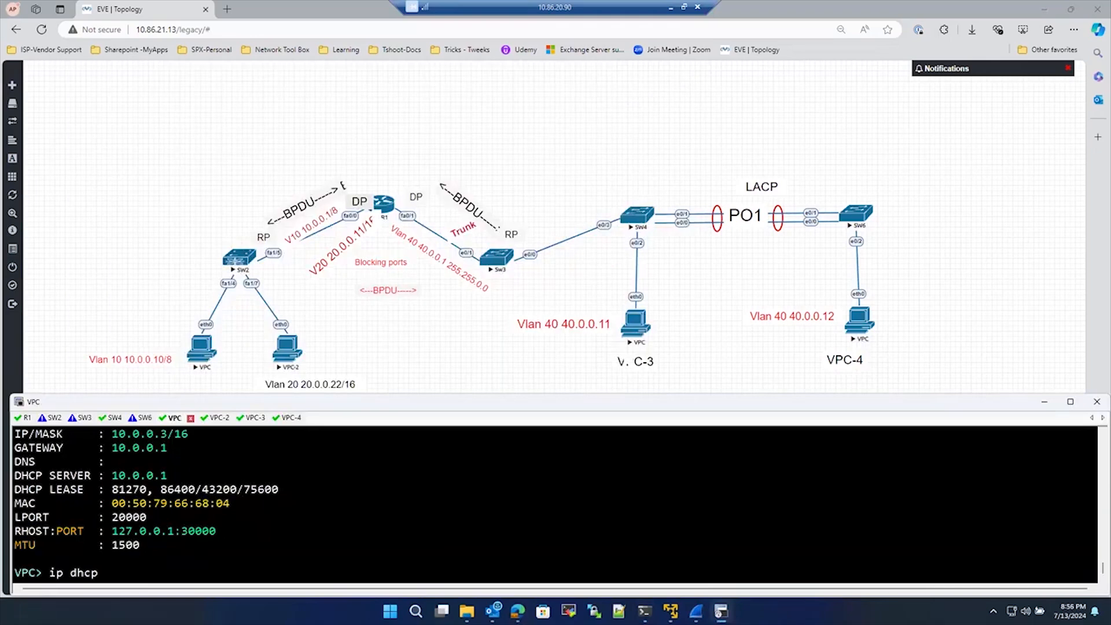
pyautogui.press('Return')
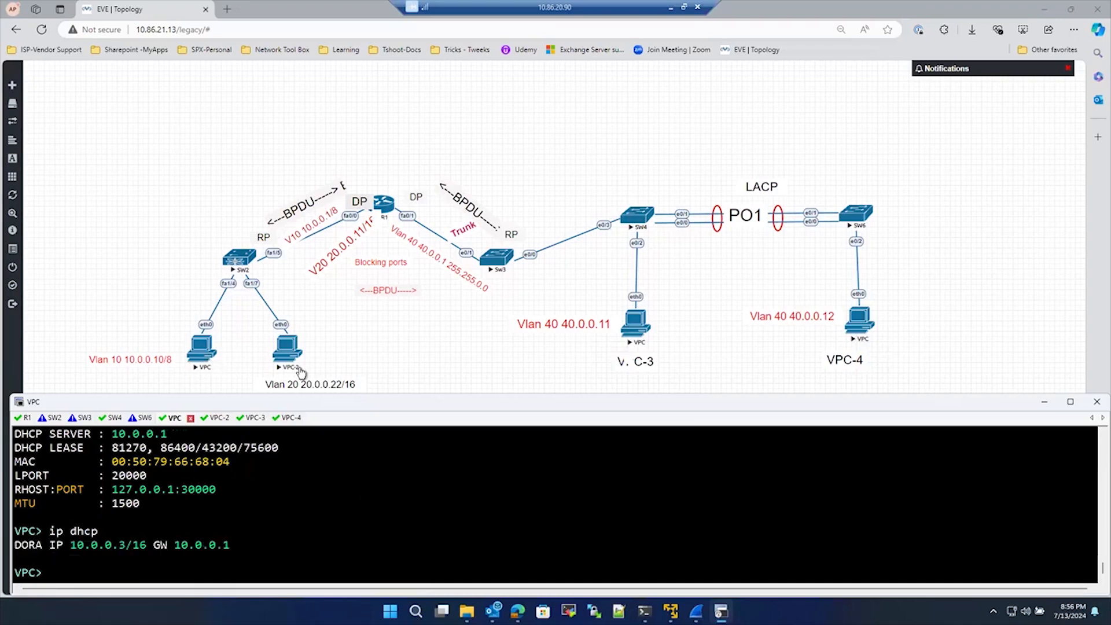
pyautogui.doubleClick(29, 544)
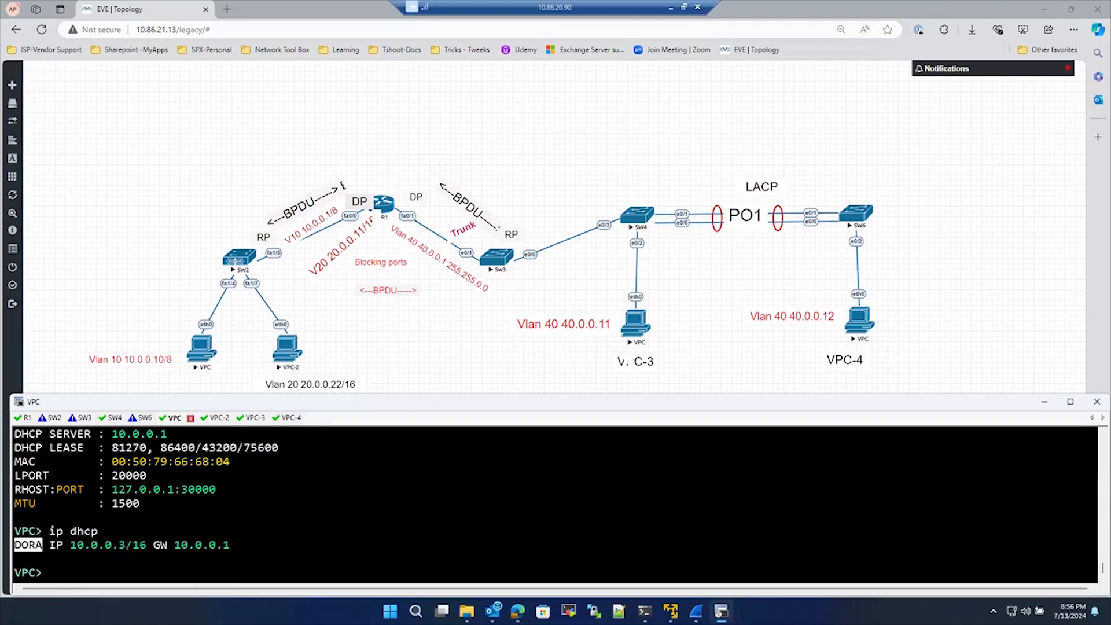
# Switch to Wireshark, stop the running capture and select the DHCP Discover packet.
pyautogui.click(696, 611)
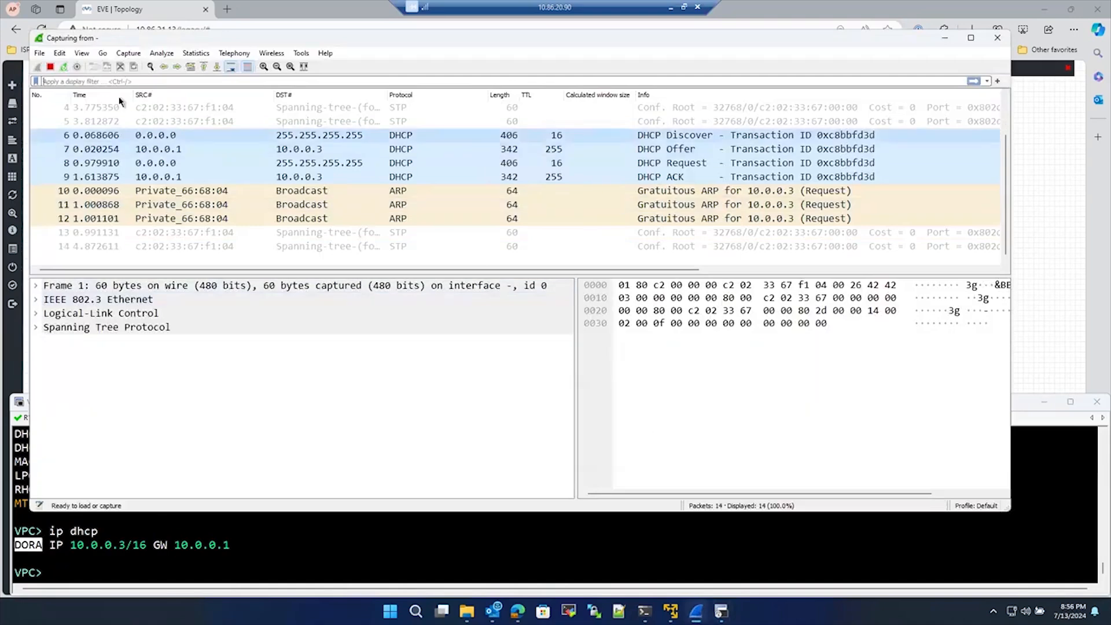
pyautogui.click(51, 67)
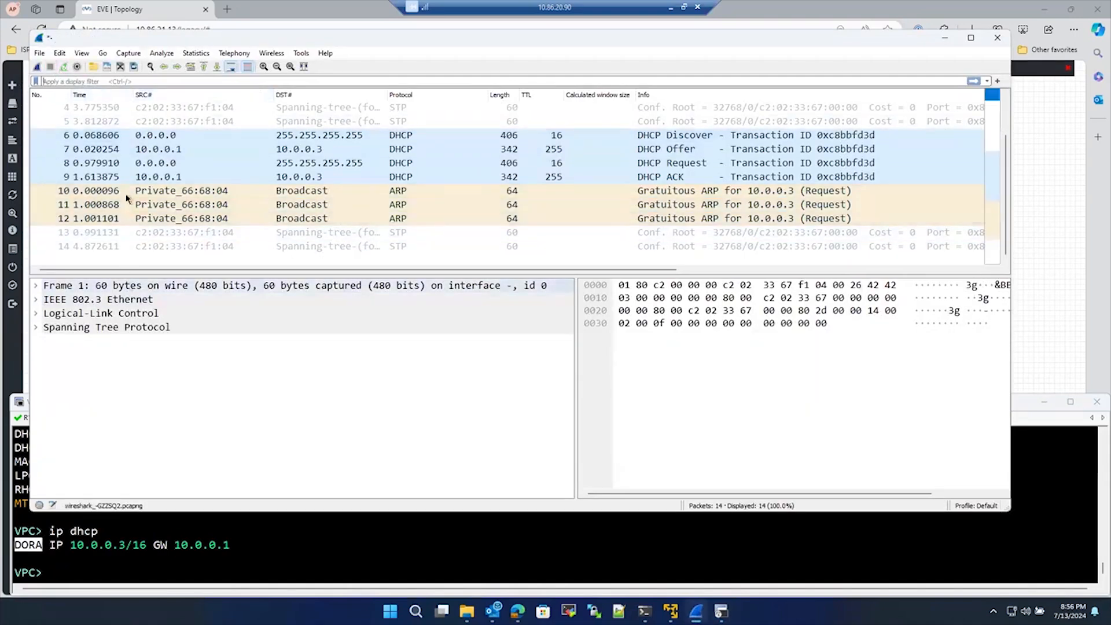
pyautogui.click(145, 138)
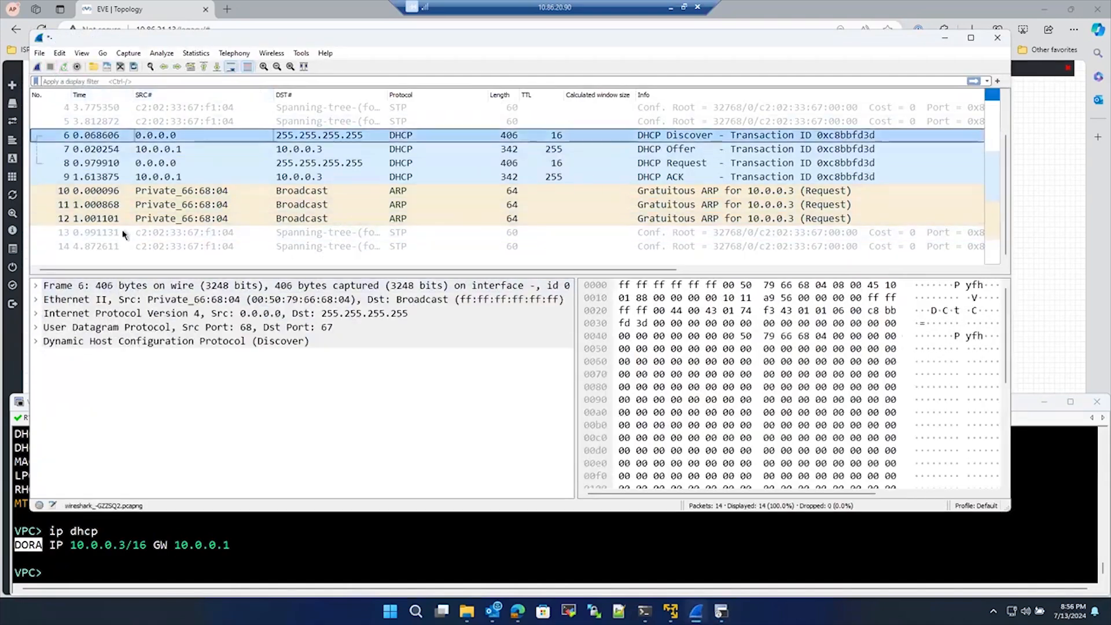
# Expand the Discover packet's DHCP section, then underline and tick the Your (client) IP and Next server IP address fields.
pyautogui.click(36, 342)
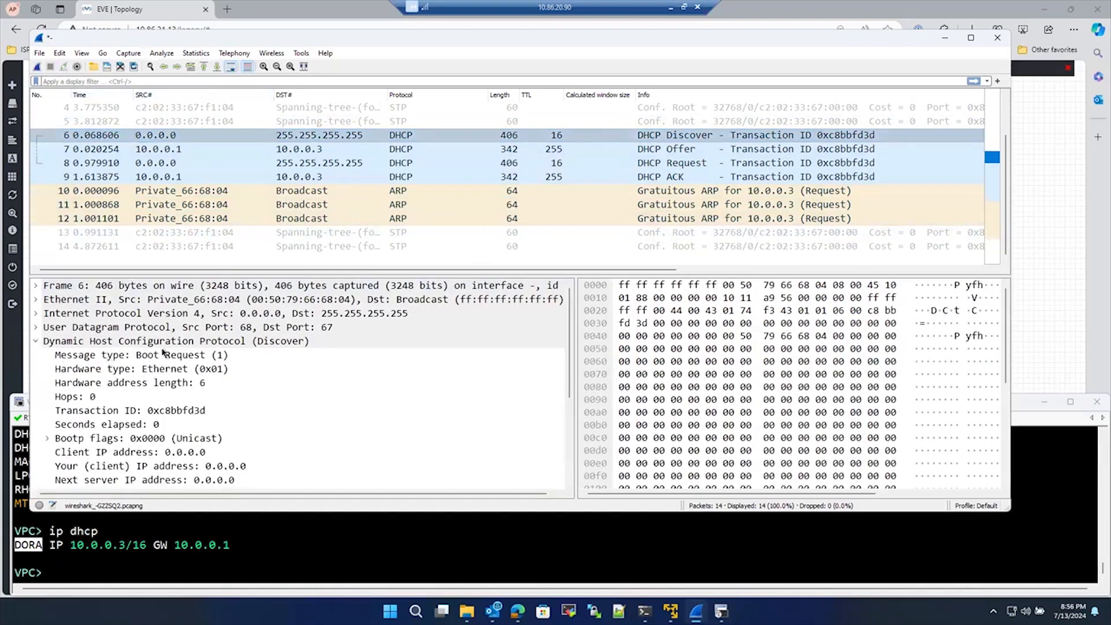
pyautogui.scroll(-4, 249, 393)
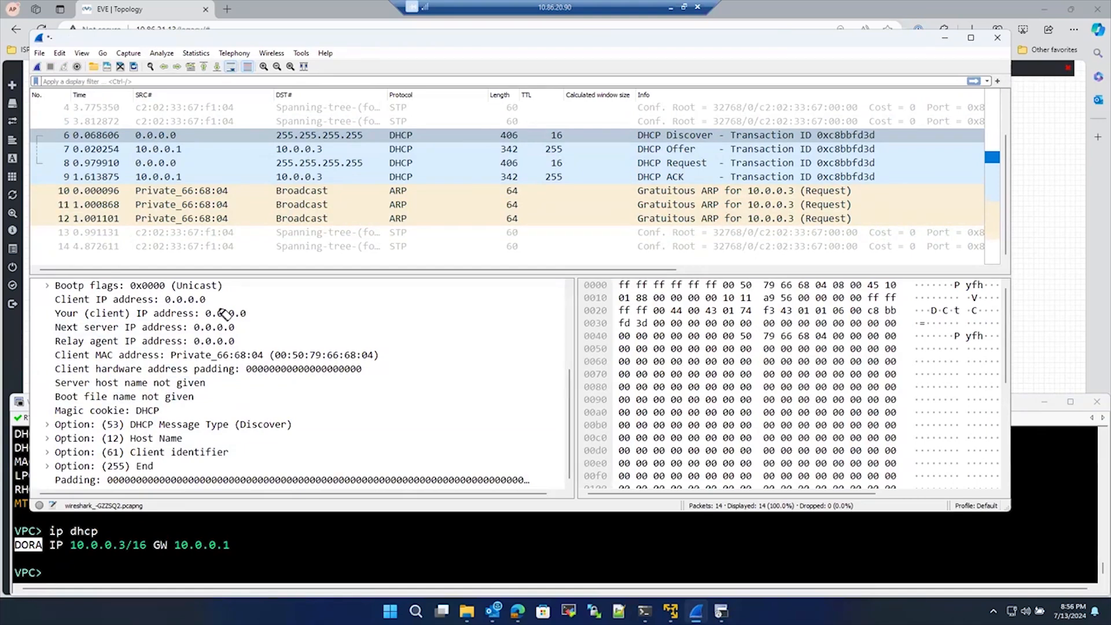
pyautogui.moveTo(179, 311); pyautogui.dragTo(238, 307)
pyautogui.moveTo(142, 334); pyautogui.dragTo(235, 330)
pyautogui.click(313, 321)
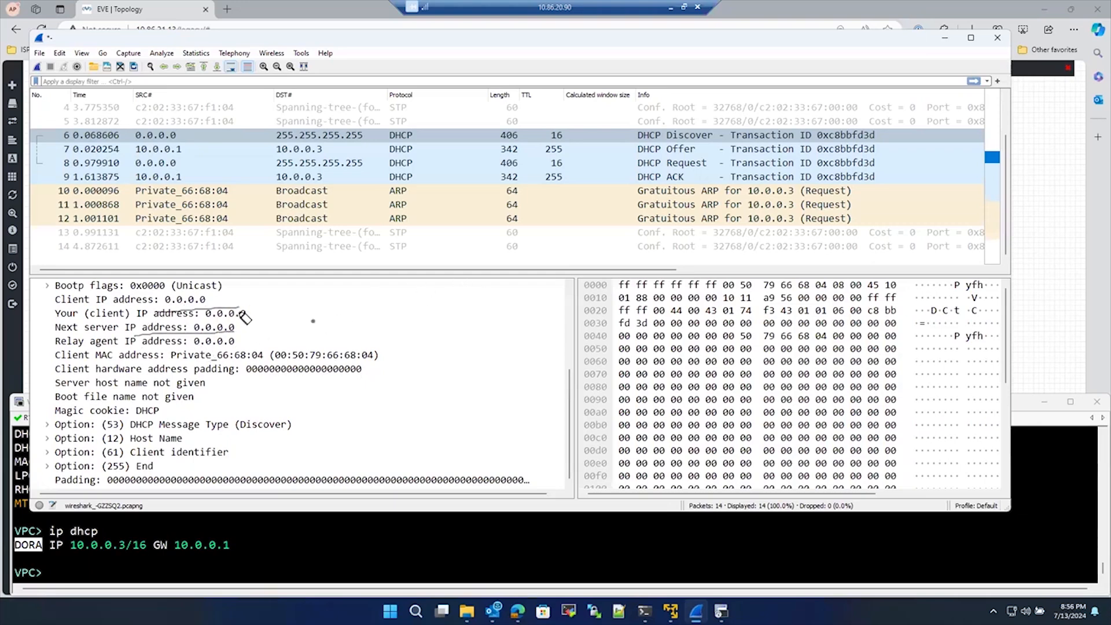
pyautogui.moveTo(243, 316)
pyautogui.mouseDown()
pyautogui.moveTo(272, 304)
pyautogui.moveTo(250, 341)
pyautogui.moveTo(291, 321)
pyautogui.mouseUp()
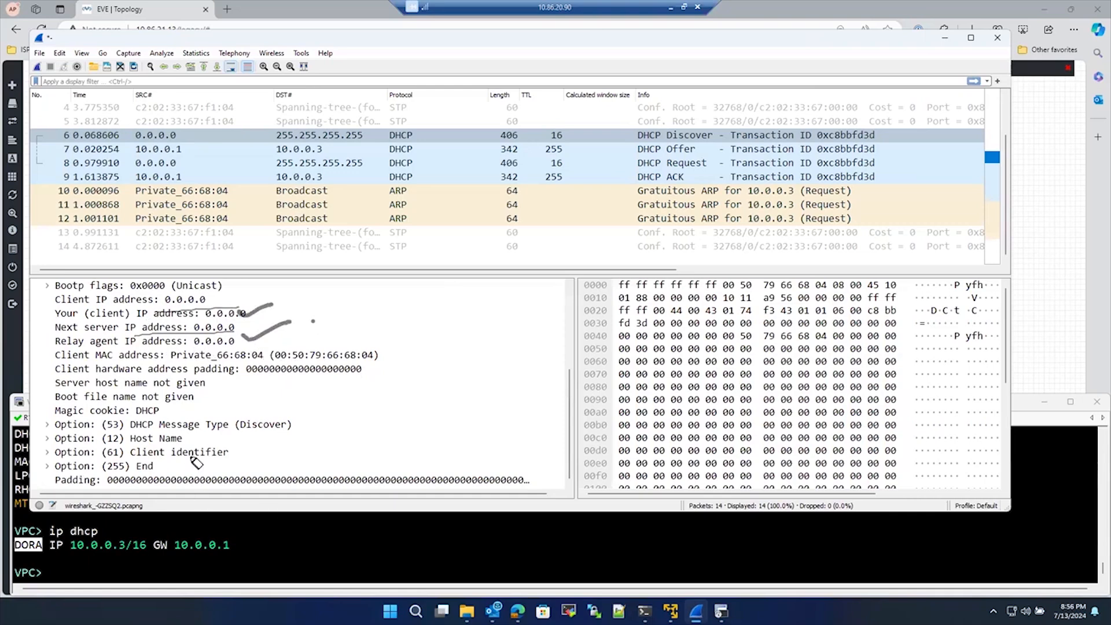
# Tick and expand options 53 and 12 in the Discover packet and circle the host name VPC1.
pyautogui.moveTo(289, 425); pyautogui.dragTo(342, 405)
pyautogui.moveTo(197, 443); pyautogui.dragTo(258, 420)
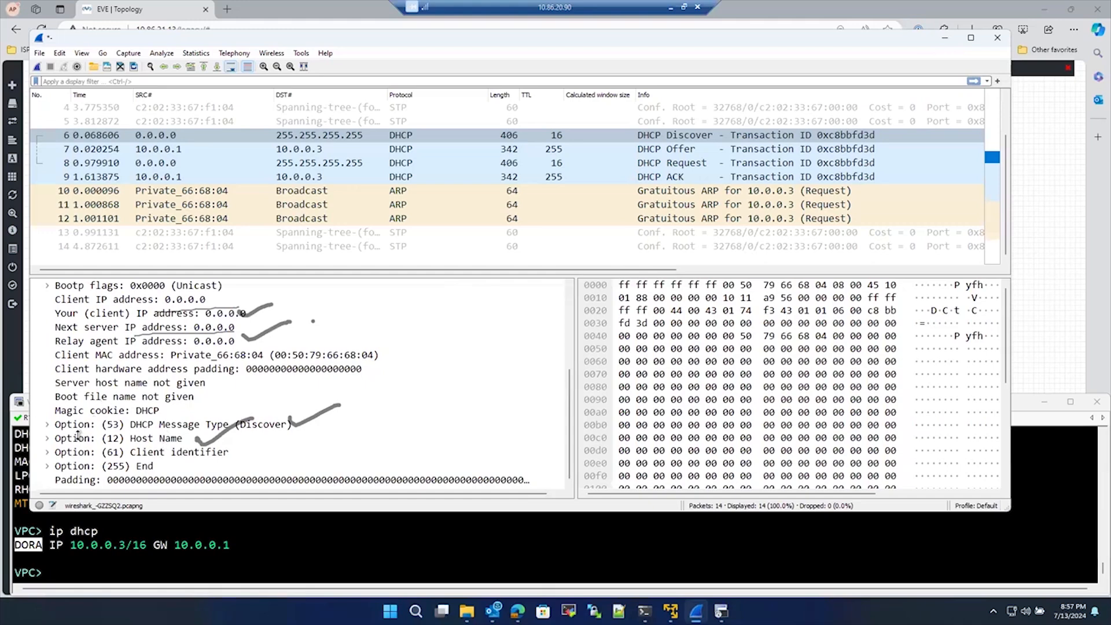
pyautogui.click(46, 439)
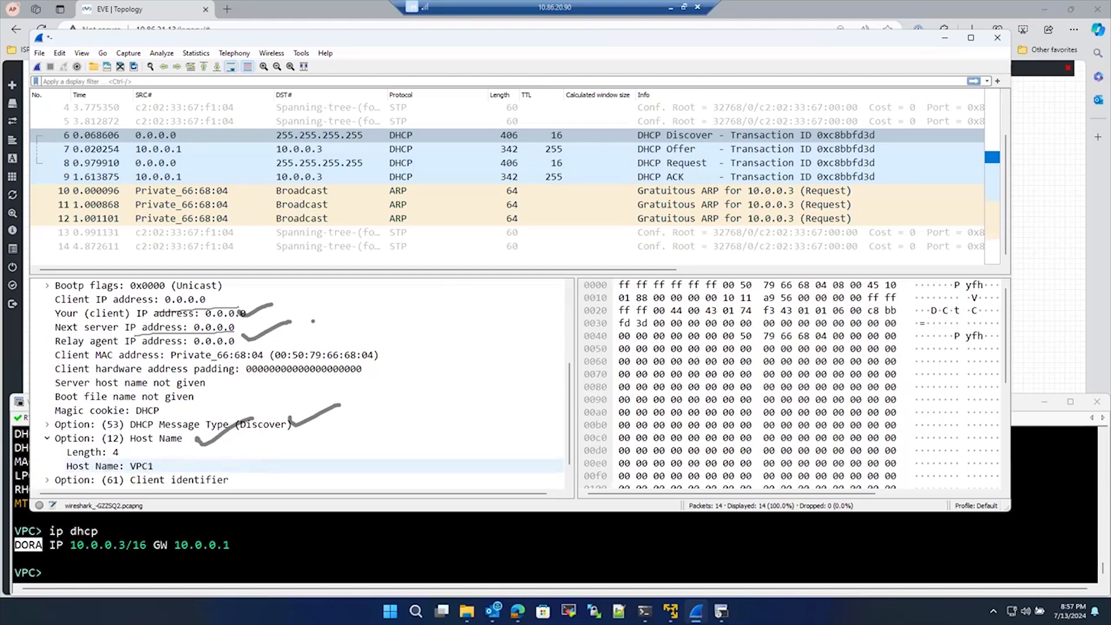
pyautogui.moveTo(154, 457)
pyautogui.mouseDown()
pyautogui.moveTo(118, 454)
pyautogui.moveTo(148, 451)
pyautogui.mouseUp()
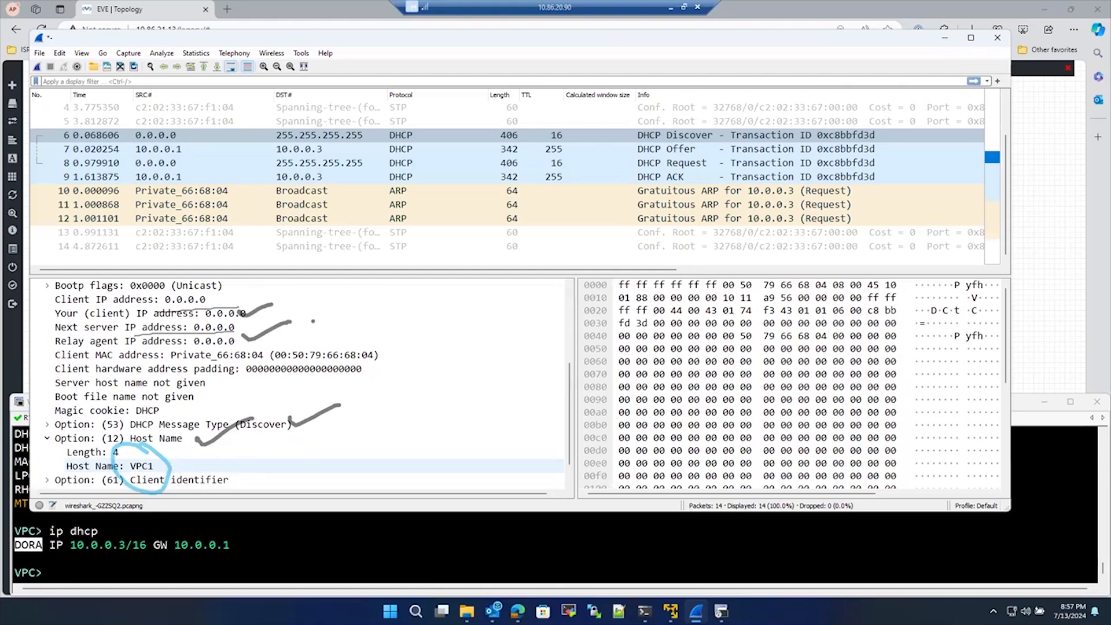
pyautogui.click(47, 426)
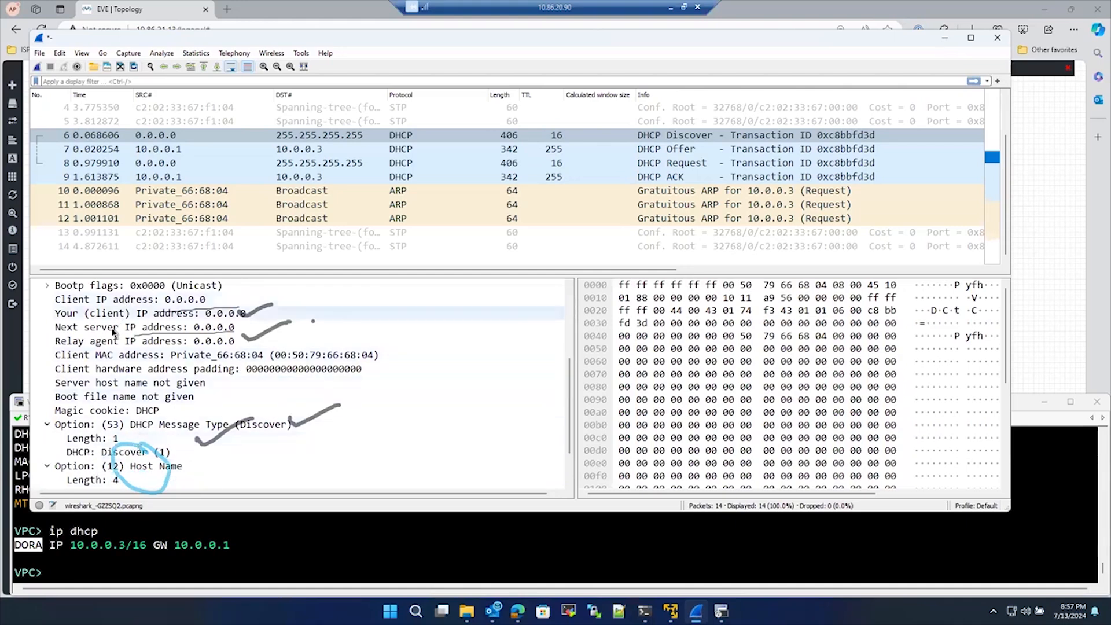
# Clear the pen marks and inspect the Discover packet's client MAC, Your (client) IP and Next server IP address fields.
pyautogui.click(183, 329)
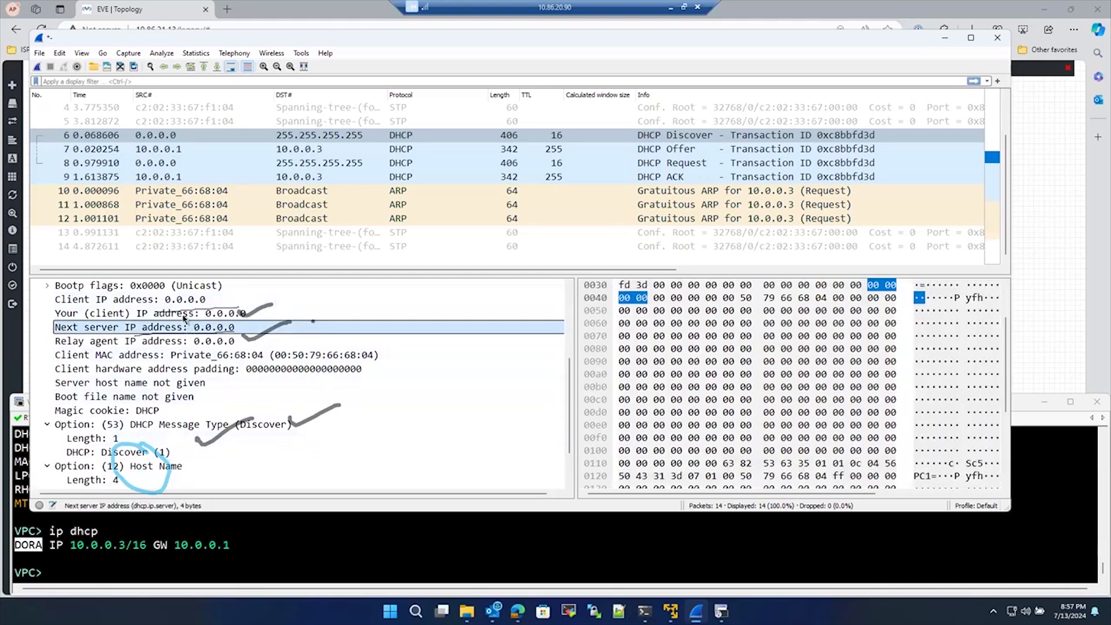
pyautogui.scroll(-2, 191, 347)
pyautogui.scroll(5, 202, 412)
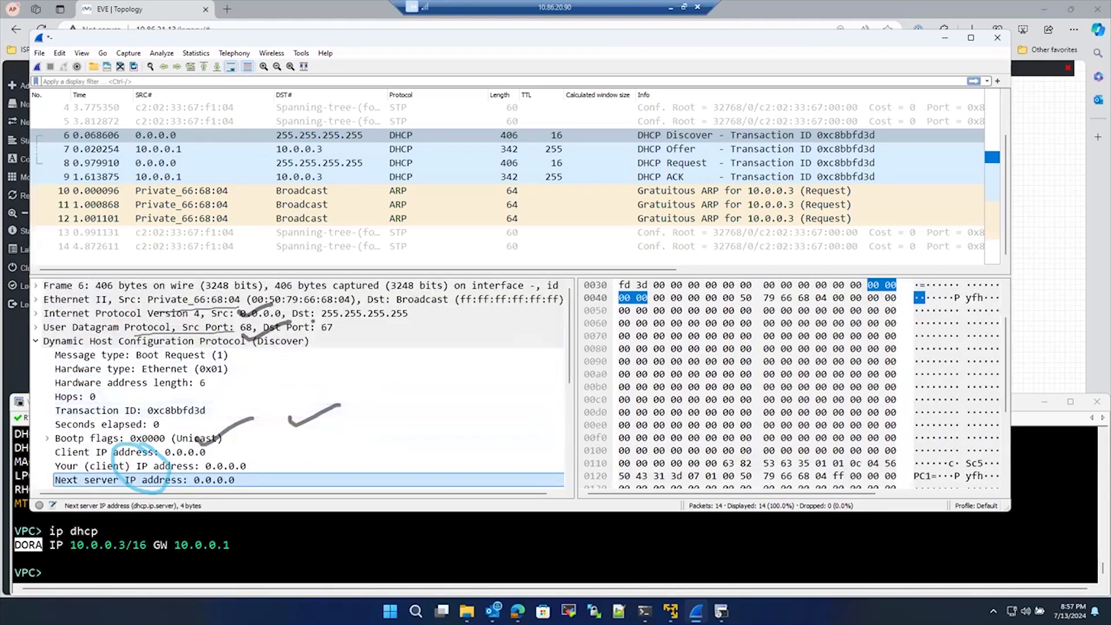
pyautogui.press('Escape')
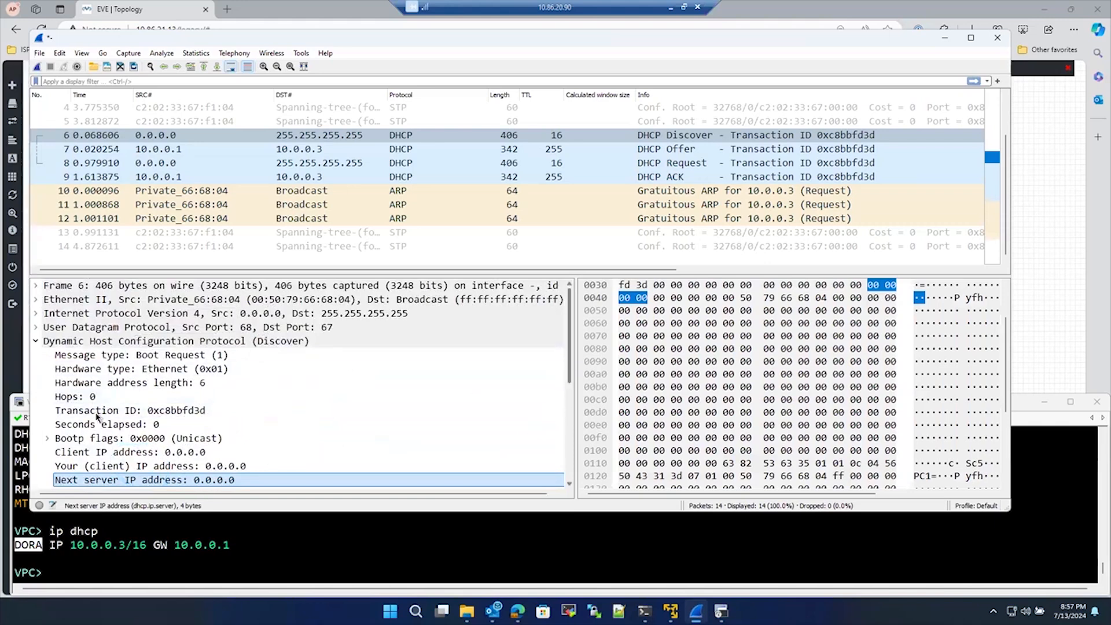
pyautogui.scroll(-2, 568, 394)
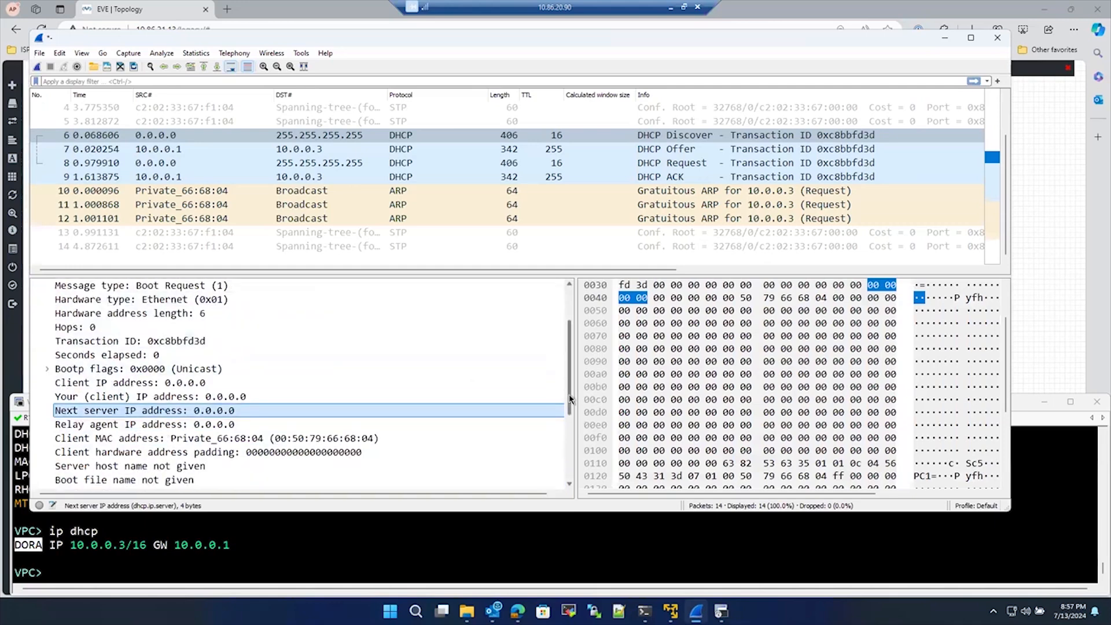
pyautogui.click(267, 426)
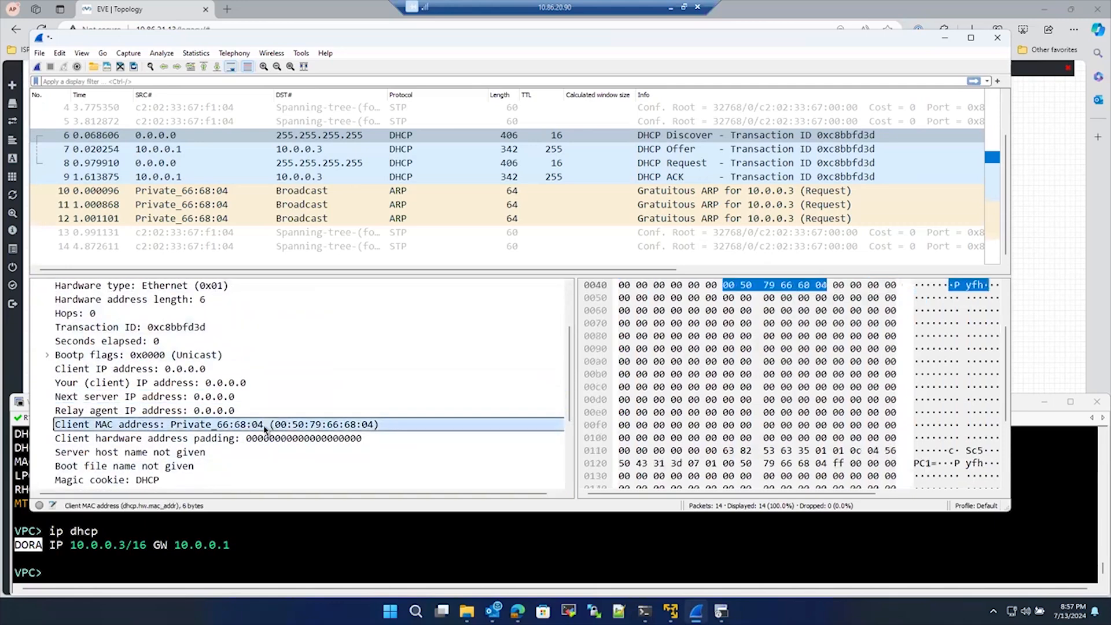
pyautogui.click(164, 384)
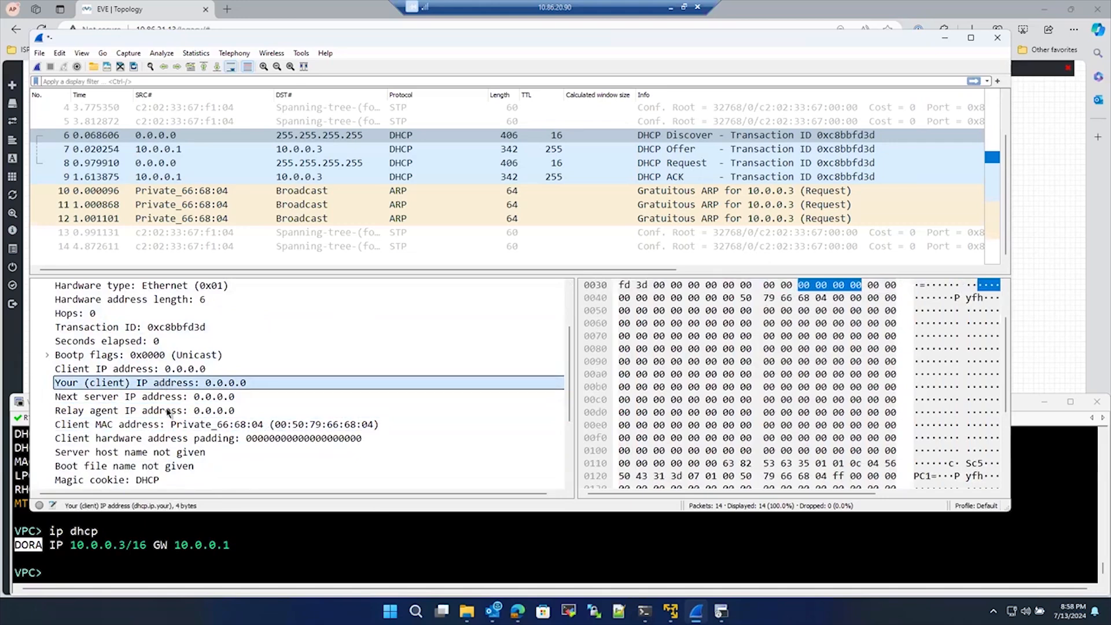
pyautogui.click(163, 398)
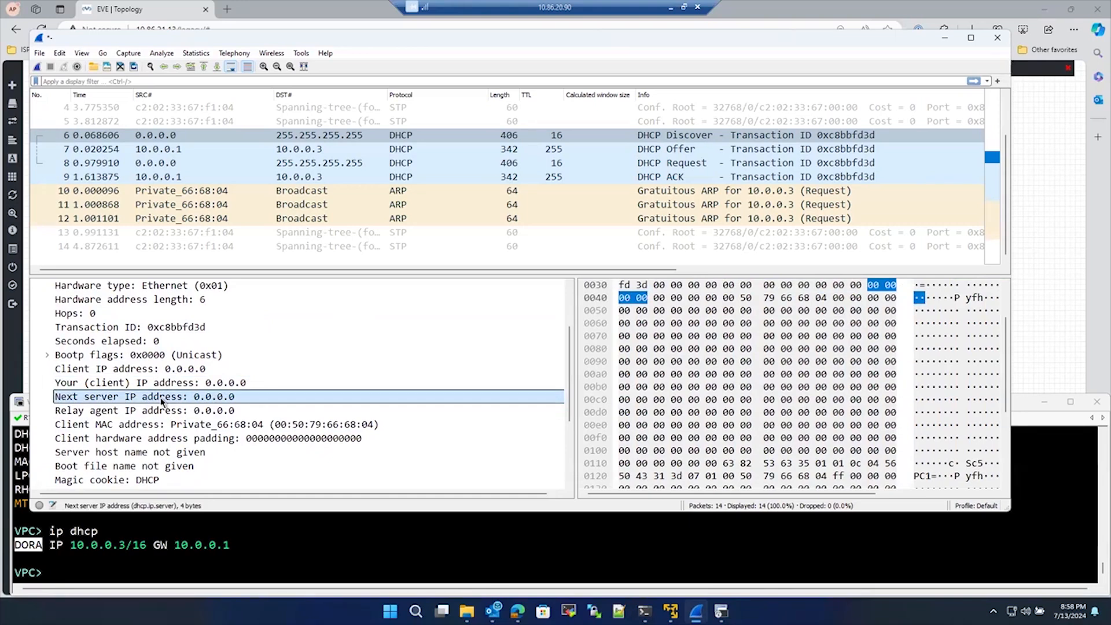
# Expand the Discover packet's Internet Protocol Version 4 header and underline its source and destination addresses.
pyautogui.scroll(2, 163, 399)
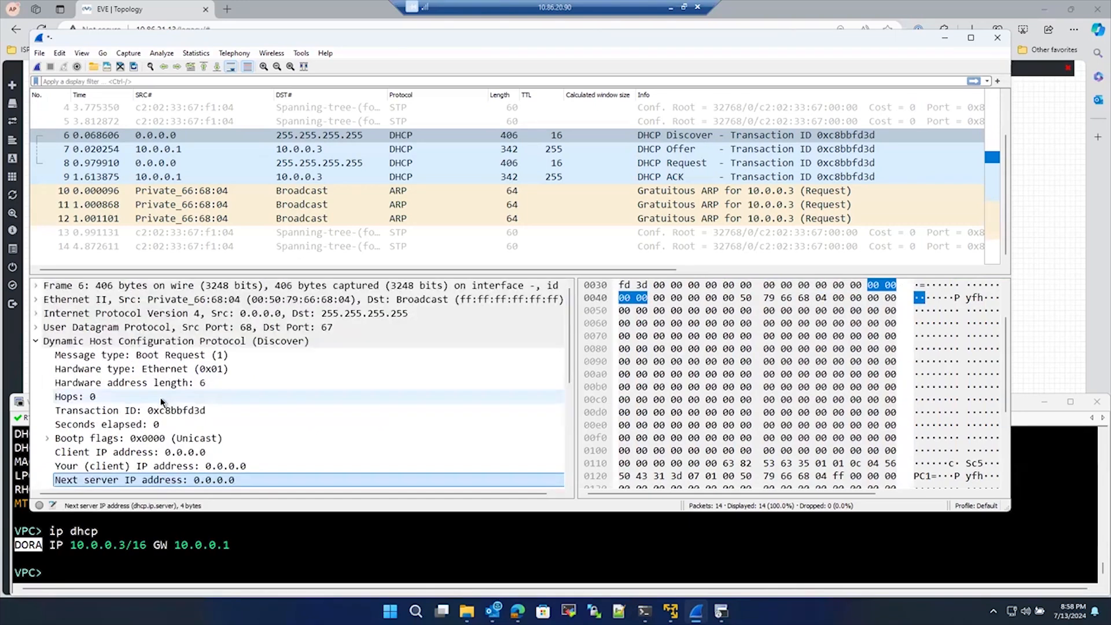
pyautogui.click(34, 314)
pyautogui.scroll(-3, 266, 442)
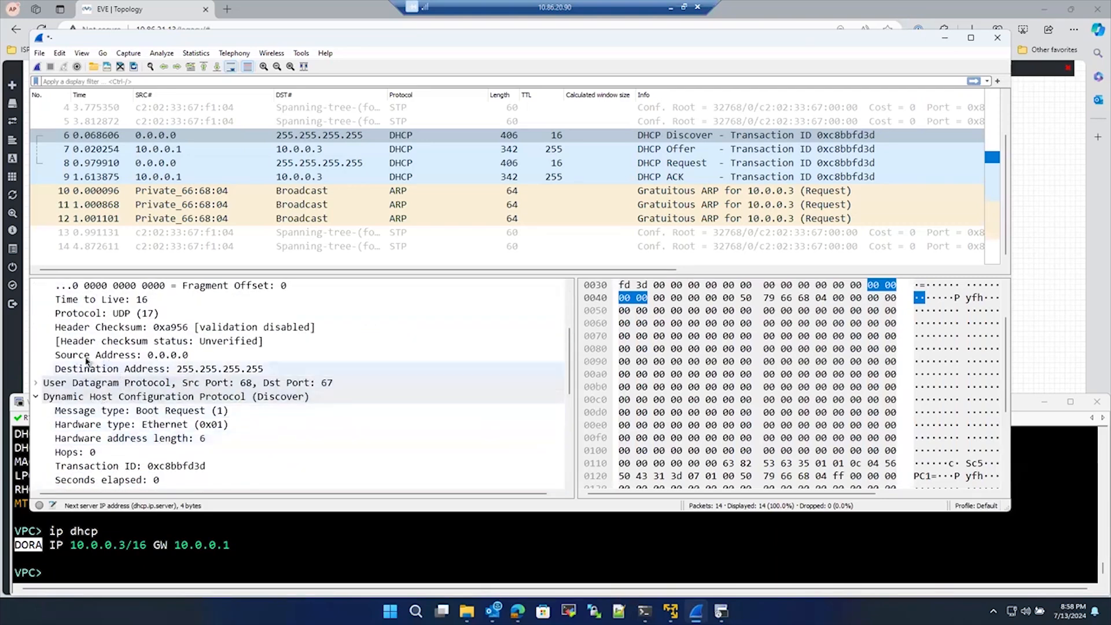
pyautogui.moveTo(173, 354); pyautogui.dragTo(278, 360)
pyautogui.moveTo(166, 375); pyautogui.dragTo(301, 380)
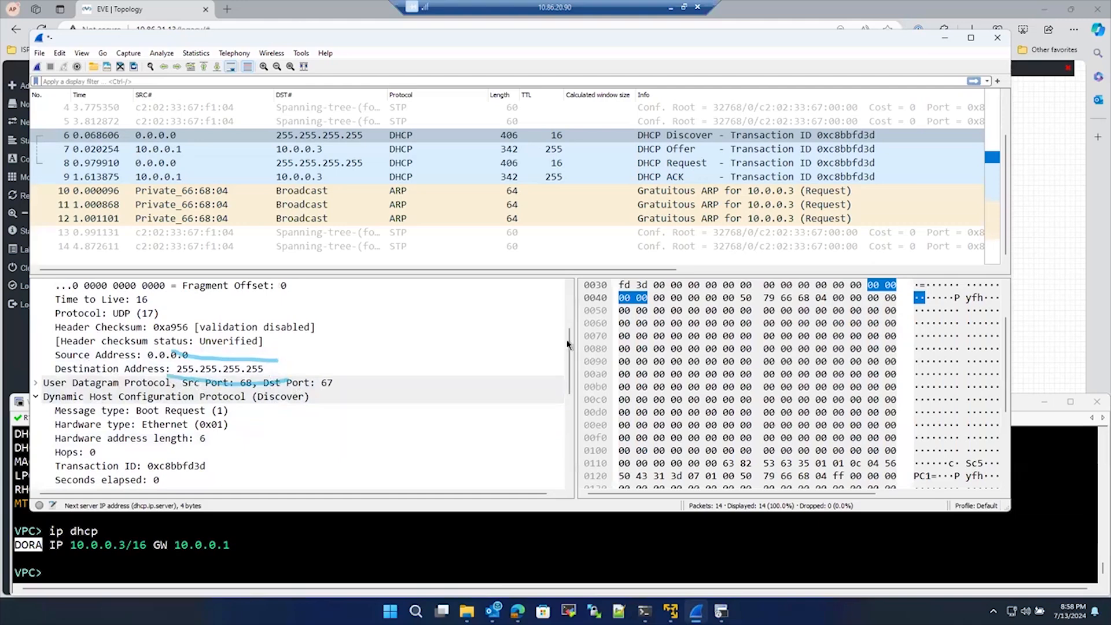
# Expand the Discover packet's Ethernet II header and circle its source and destination MAC addresses.
pyautogui.scroll(3, 563, 280)
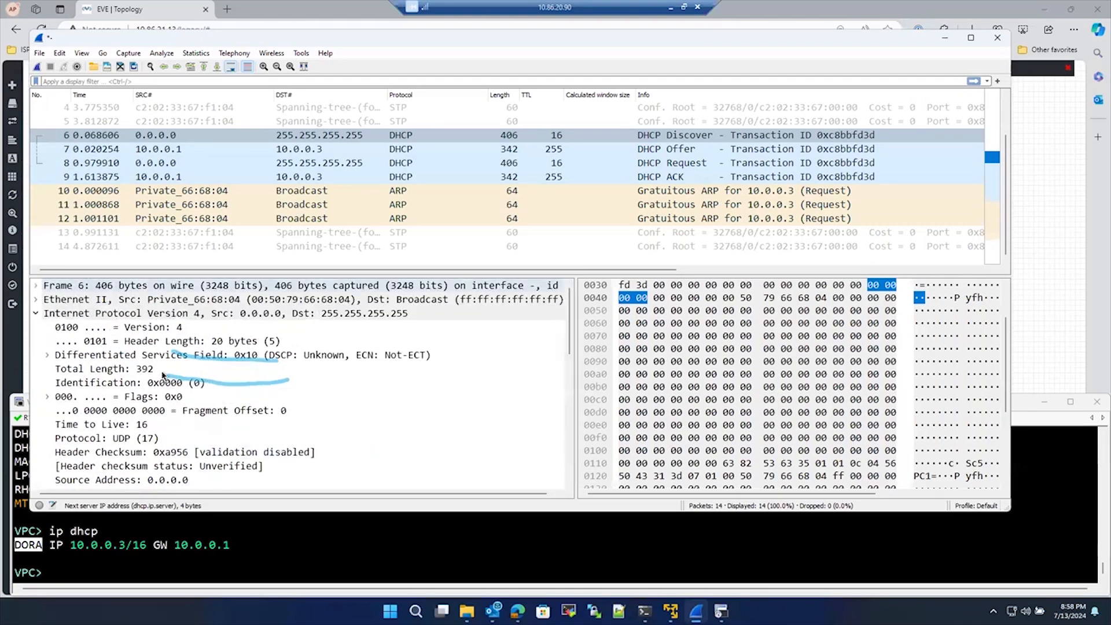
pyautogui.click(36, 300)
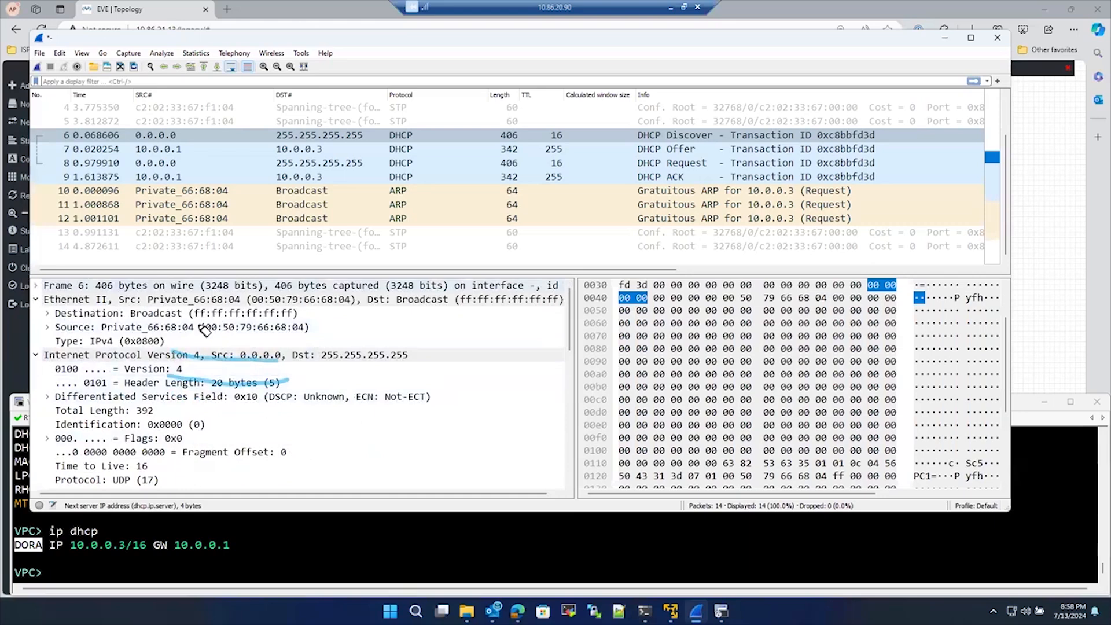
pyautogui.moveTo(203, 325)
pyautogui.mouseDown()
pyautogui.moveTo(272, 331)
pyautogui.moveTo(267, 293)
pyautogui.moveTo(194, 334)
pyautogui.moveTo(258, 347)
pyautogui.moveTo(321, 327)
pyautogui.moveTo(243, 316)
pyautogui.mouseUp()
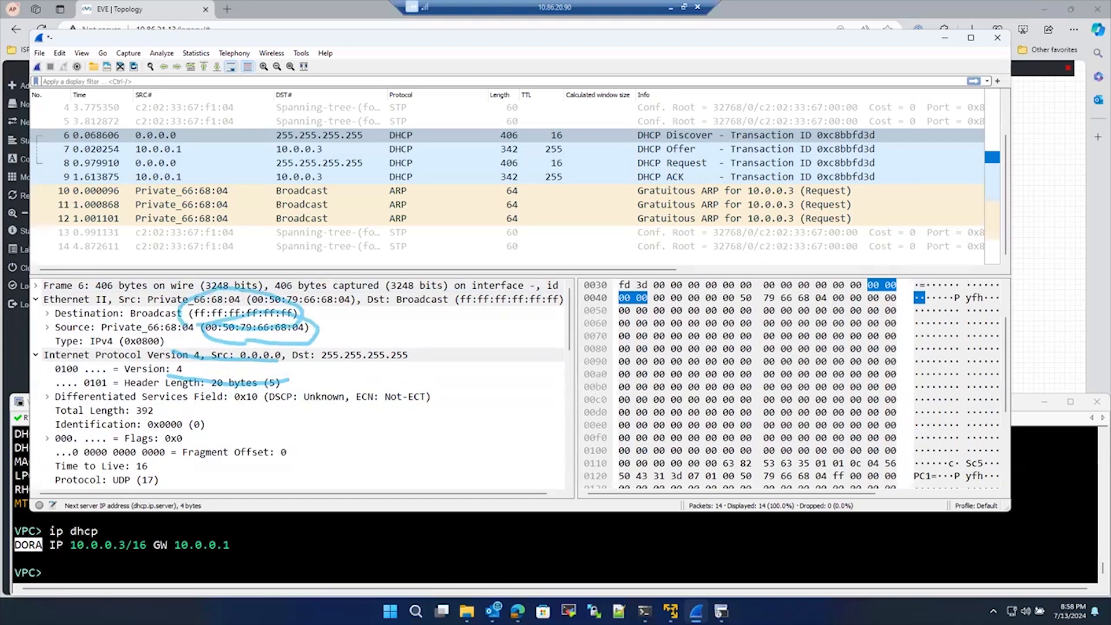
# Minimise Wireshark and draw a box around SW6 in the topology with three arrows pointing outward from it.
pyautogui.click(944, 38)
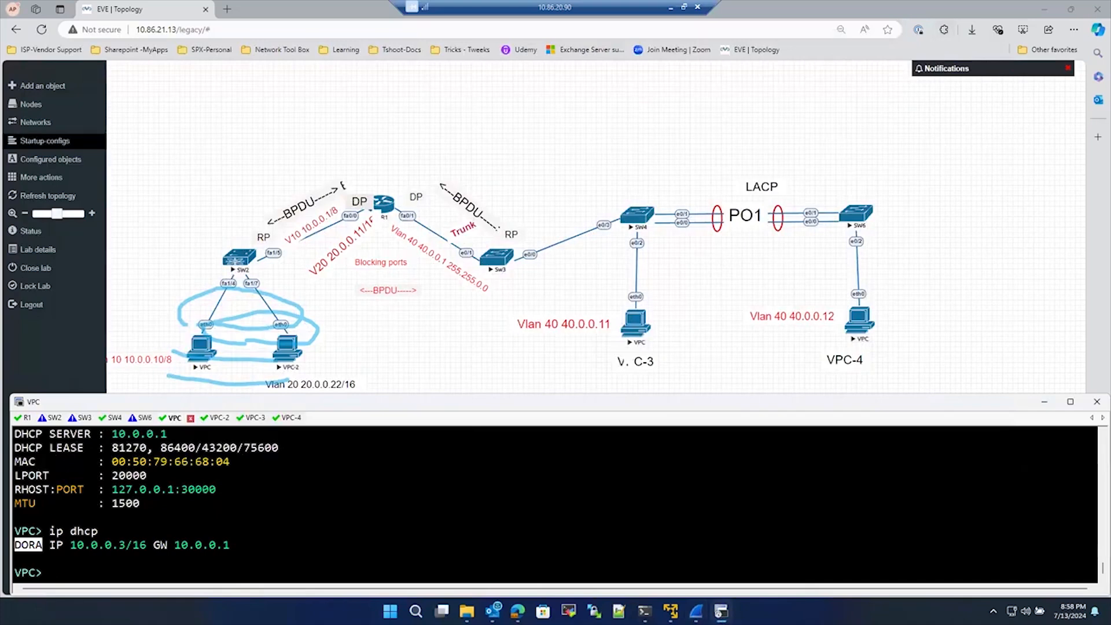
pyautogui.moveTo(816, 179); pyautogui.dragTo(894, 255)
pyautogui.moveTo(822, 254)
pyautogui.mouseDown()
pyautogui.moveTo(815, 174)
pyautogui.moveTo(751, 159)
pyautogui.moveTo(734, 199)
pyautogui.mouseUp()
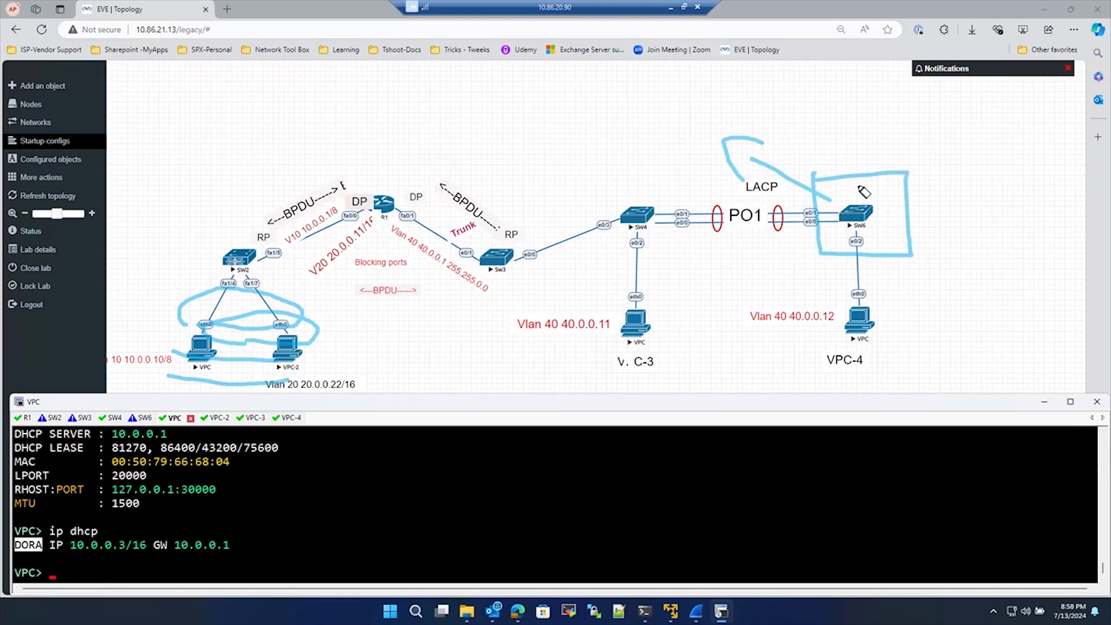
pyautogui.moveTo(864, 192)
pyautogui.mouseDown()
pyautogui.moveTo(853, 117)
pyautogui.moveTo(879, 139)
pyautogui.mouseUp()
pyautogui.moveTo(911, 215)
pyautogui.mouseDown()
pyautogui.moveTo(968, 213)
pyautogui.moveTo(972, 231)
pyautogui.mouseUp()
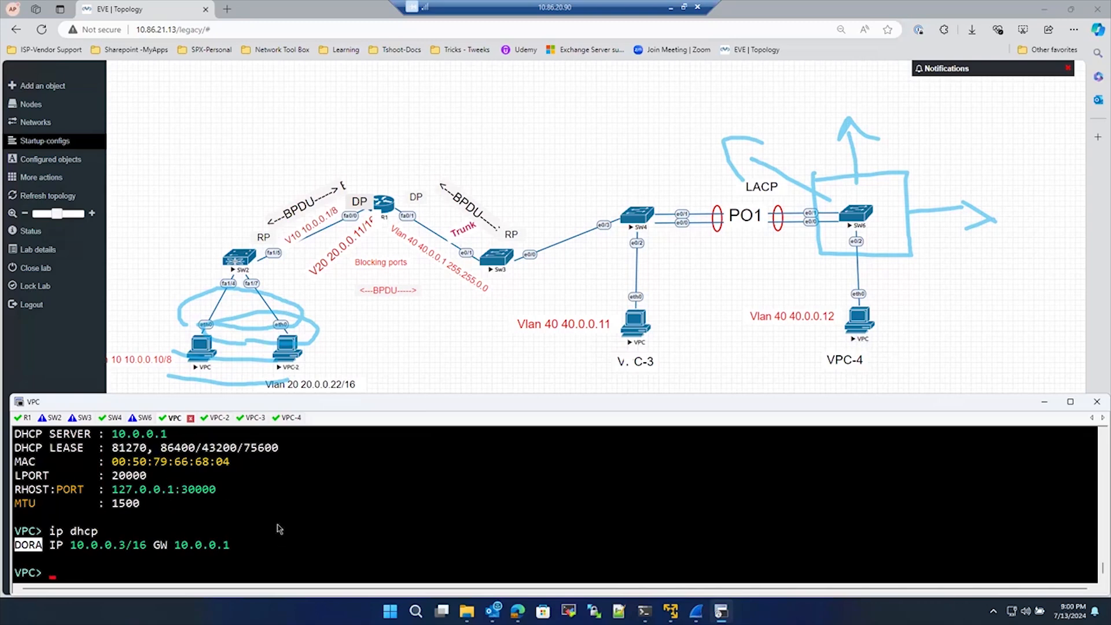
# Run show ip in VPC's console and highlight FastEthernet0/0.10's IP address and mask in R1's console.
pyautogui.write('show ip')
pyautogui.press('Return')
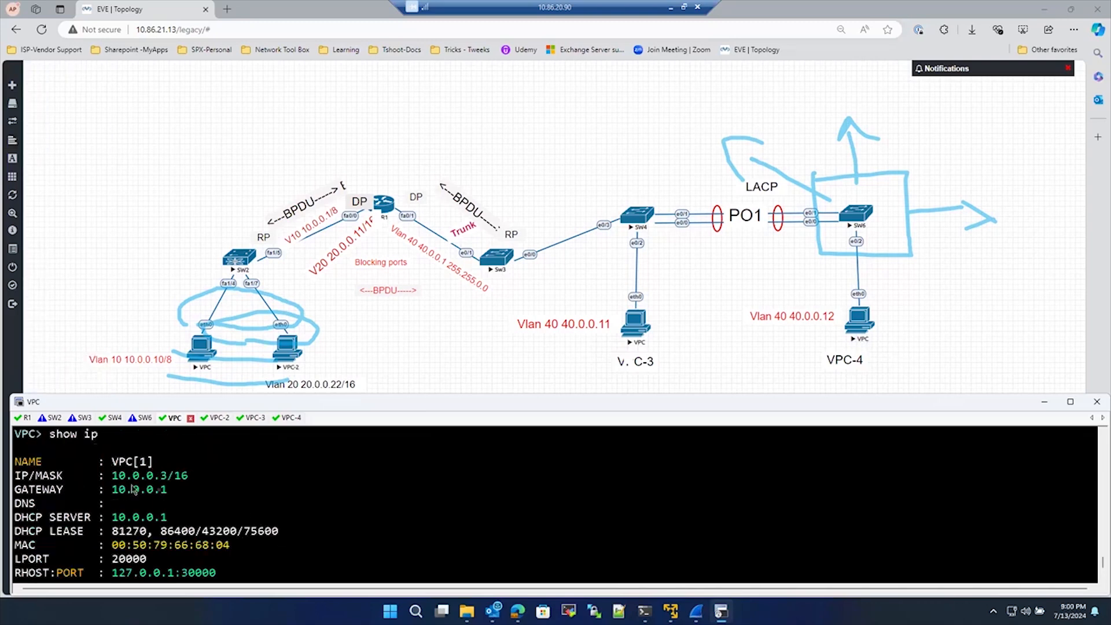
pyautogui.click(26, 418)
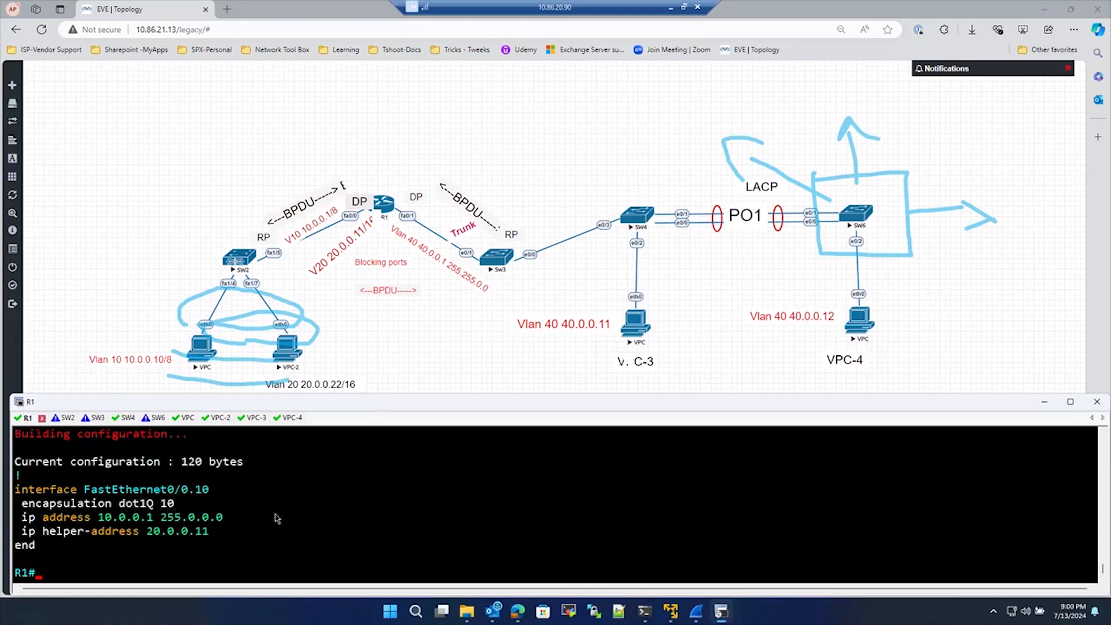
pyautogui.moveTo(97, 516); pyautogui.dragTo(223, 517)
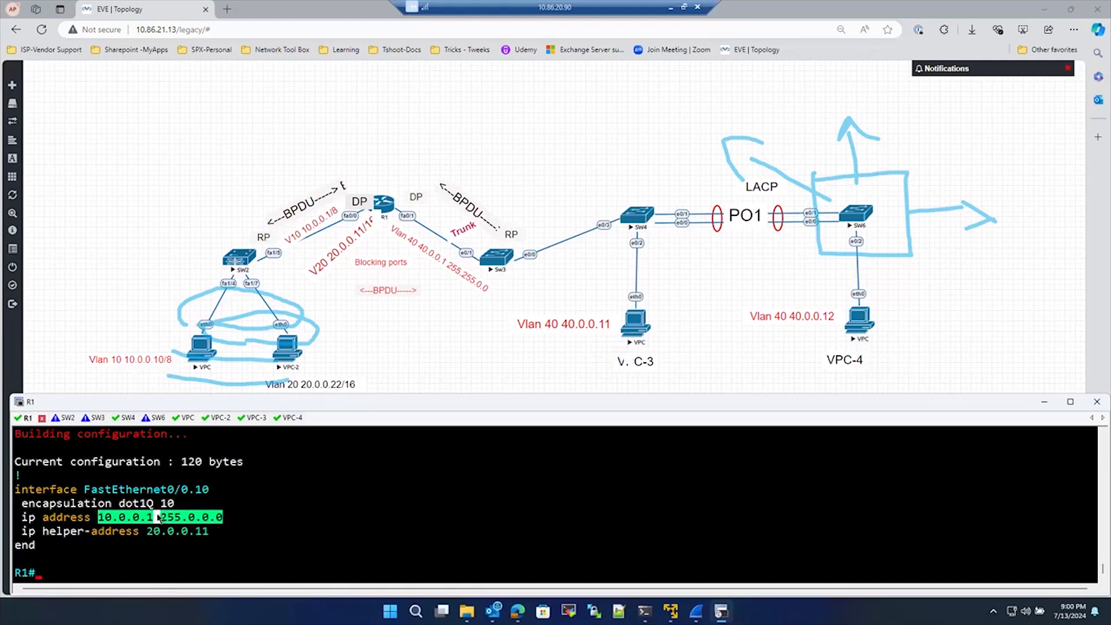
# Highlight the RELAY pool's network line in R1's earlier output and the IP/MASK value in VPC's console.
pyautogui.scroll(5, 160, 517)
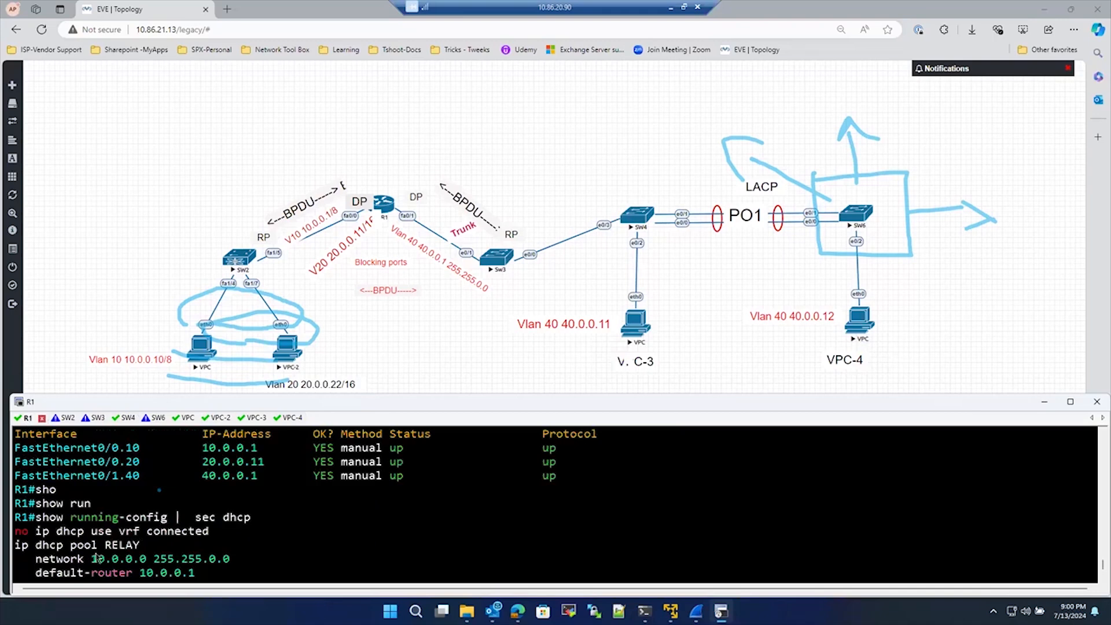
pyautogui.moveTo(36, 559); pyautogui.dragTo(231, 555)
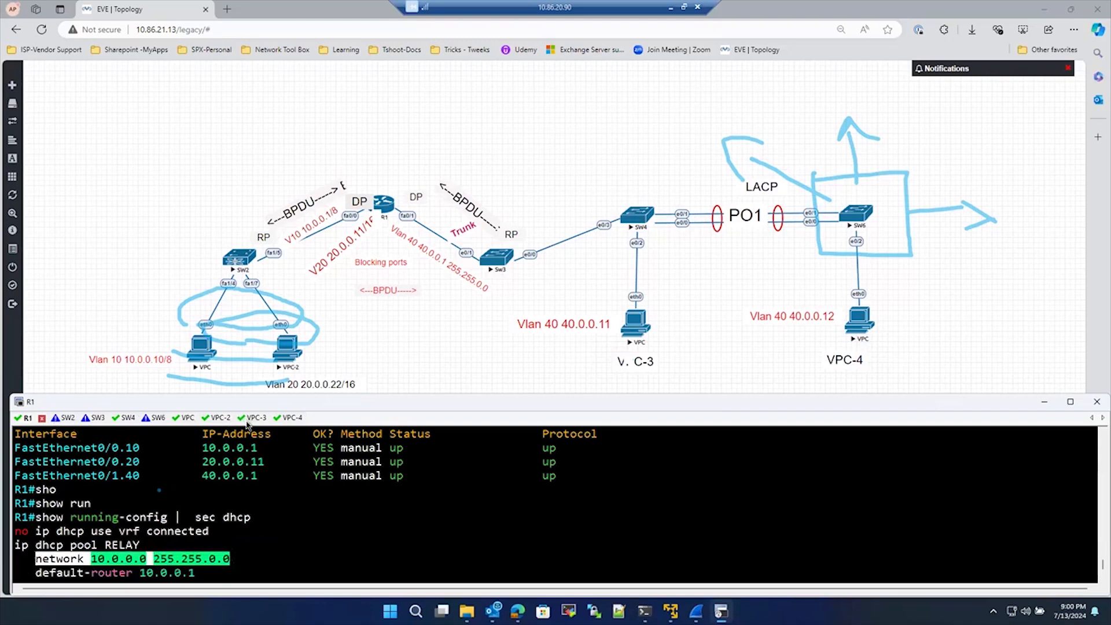
pyautogui.click(188, 417)
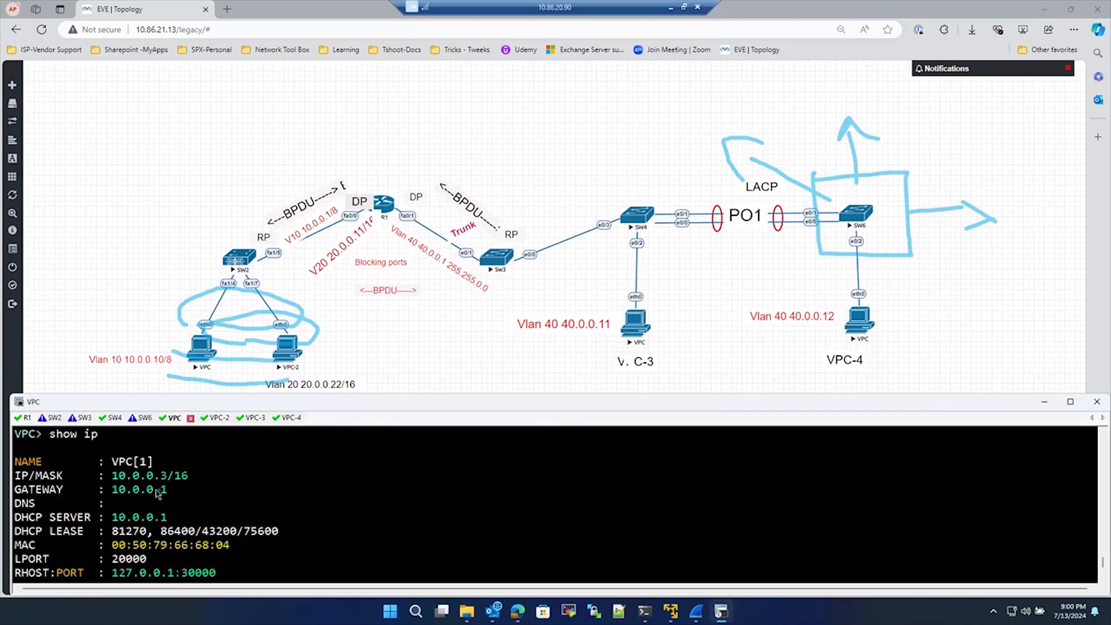
pyautogui.doubleClick(116, 476)
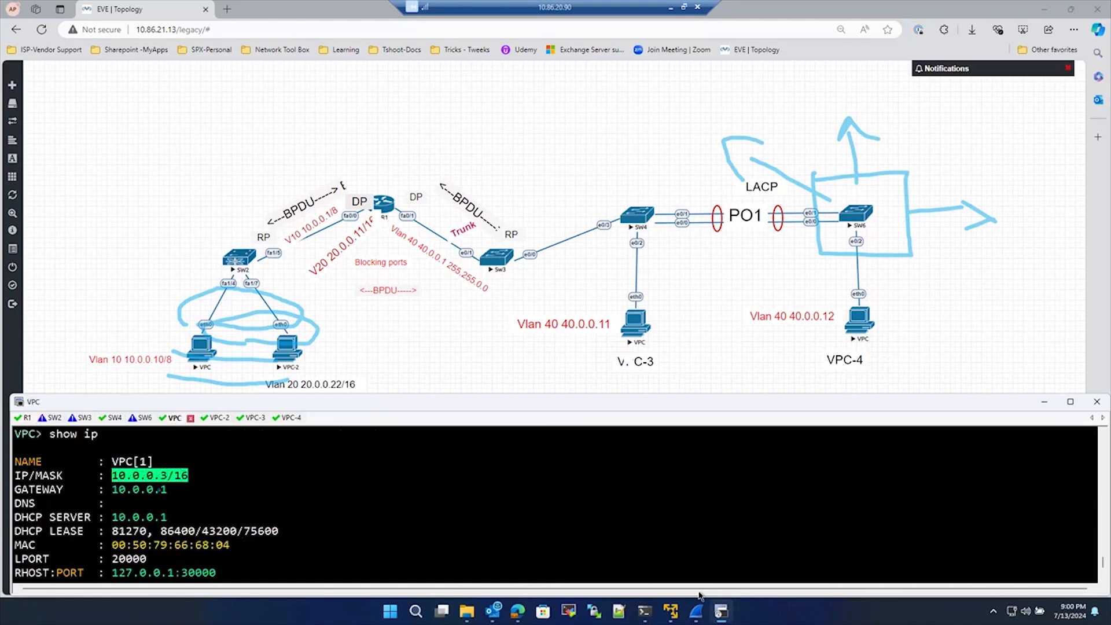
# Switch back to Wireshark, open the DHCP Offer packet and select its Next server IP address field.
pyautogui.click(697, 611)
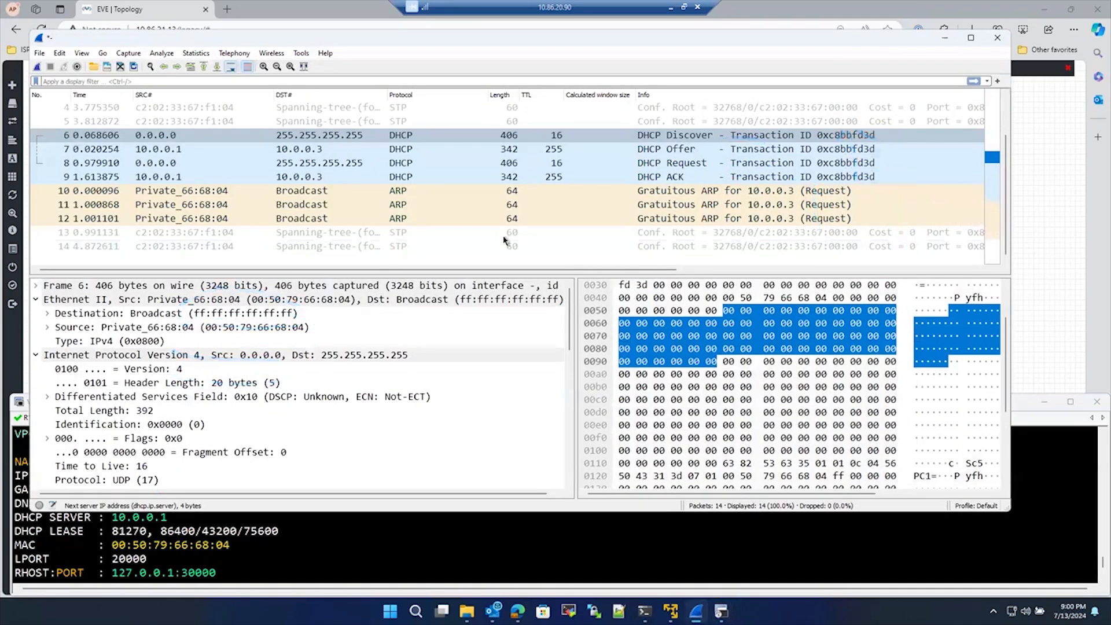
pyautogui.click(327, 152)
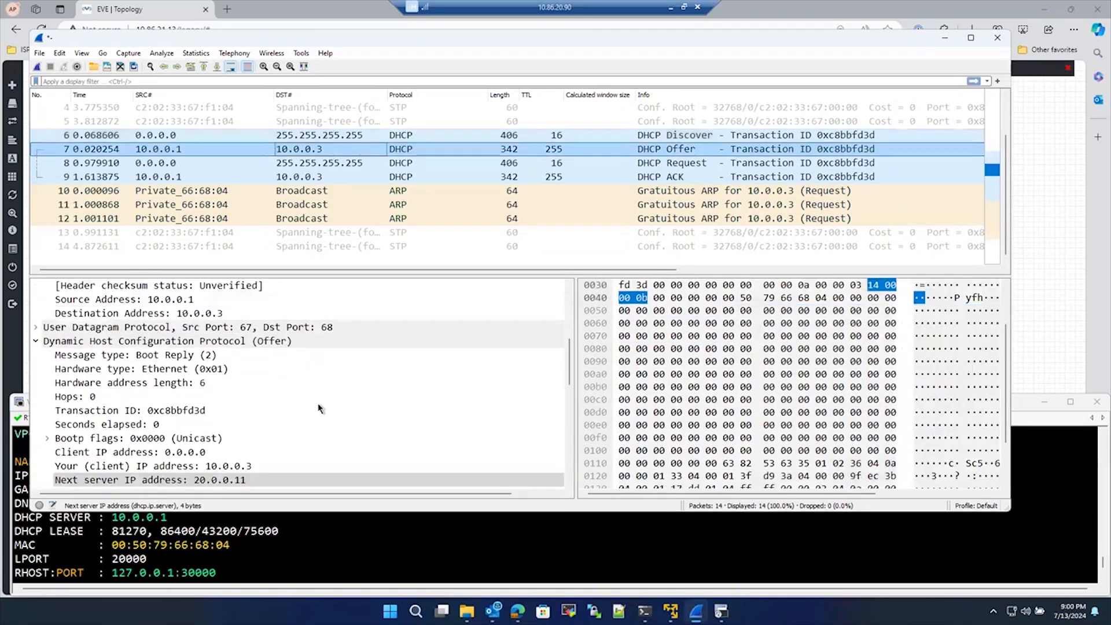
pyautogui.scroll(-3, 320, 408)
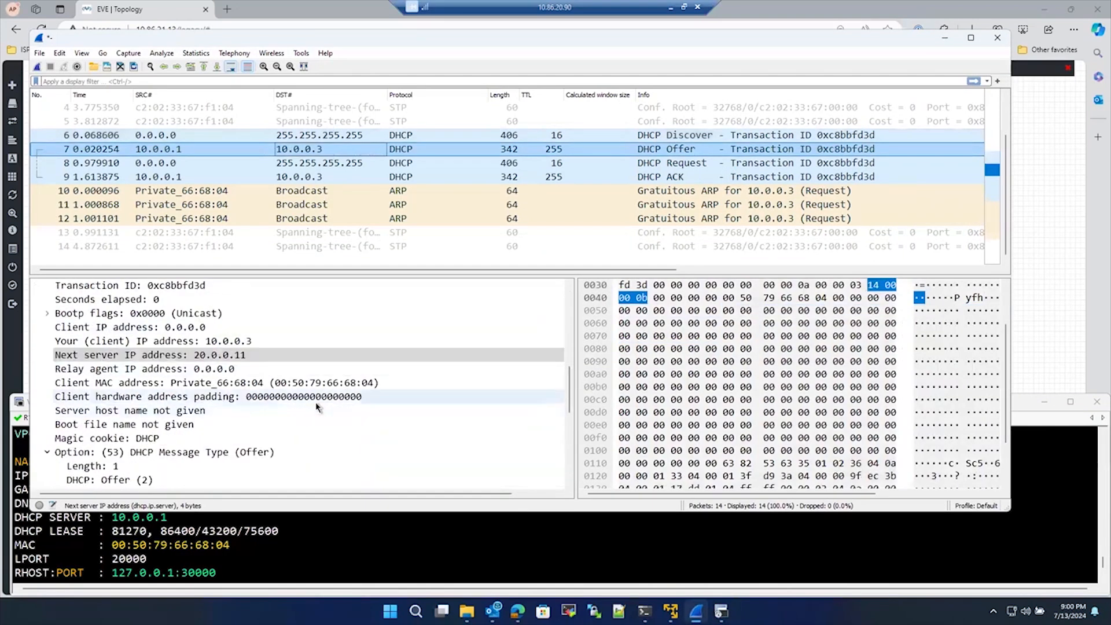
pyautogui.click(260, 355)
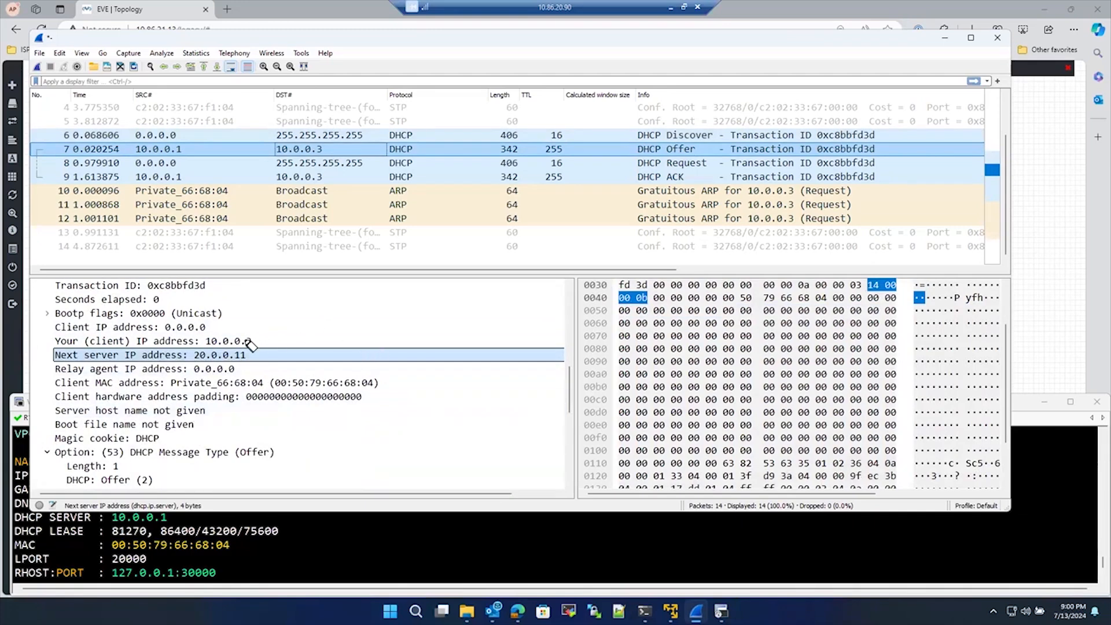
# Draw an arrow pointing at the Offer's Your (client) IP address and circle the Next server IP address value.
pyautogui.moveTo(352, 321)
pyautogui.mouseDown()
pyautogui.moveTo(286, 329)
pyautogui.moveTo(304, 345)
pyautogui.mouseUp()
pyautogui.click(280, 313)
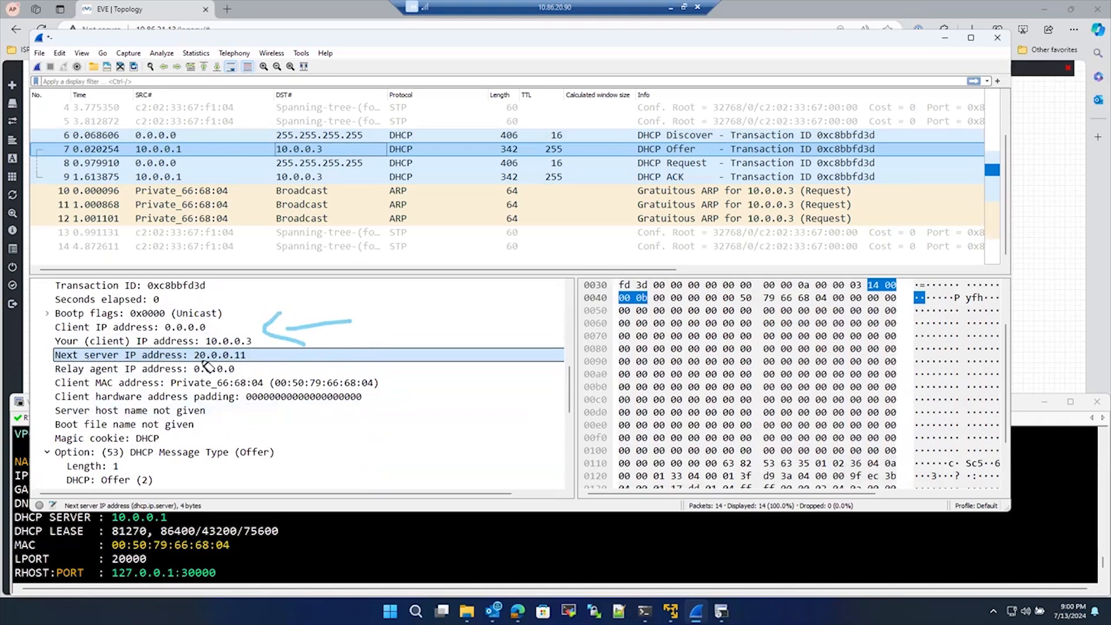
pyautogui.moveTo(266, 359); pyautogui.dragTo(194, 365)
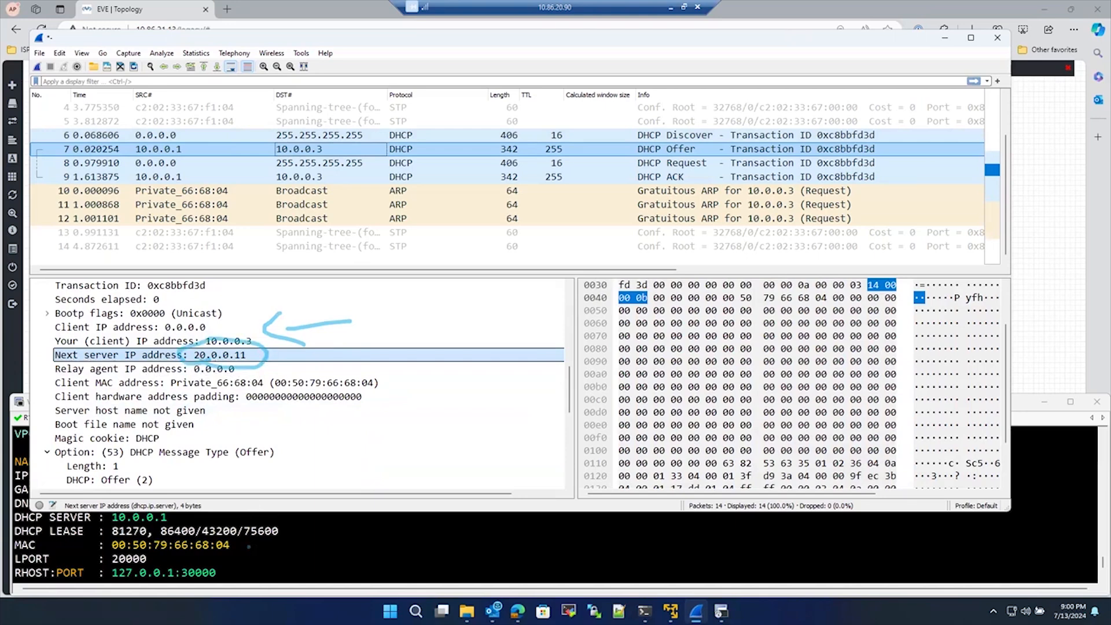
# Bring up R1's console, circle its ip helper-address line and draw a line linking it to the Next server IP address.
pyautogui.click(425, 557)
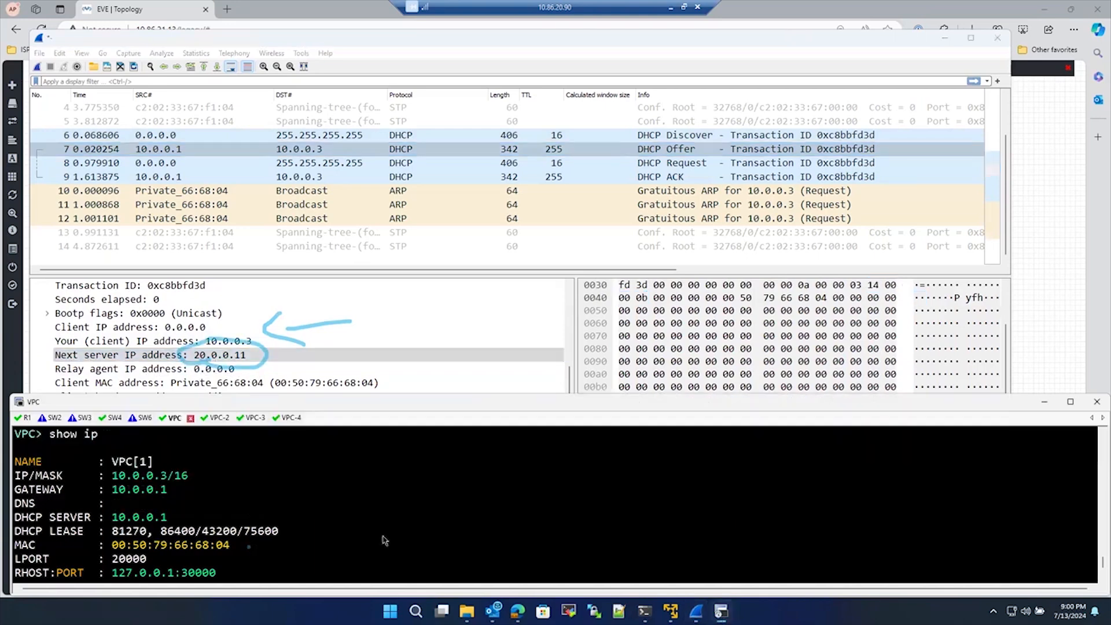
pyautogui.click(24, 419)
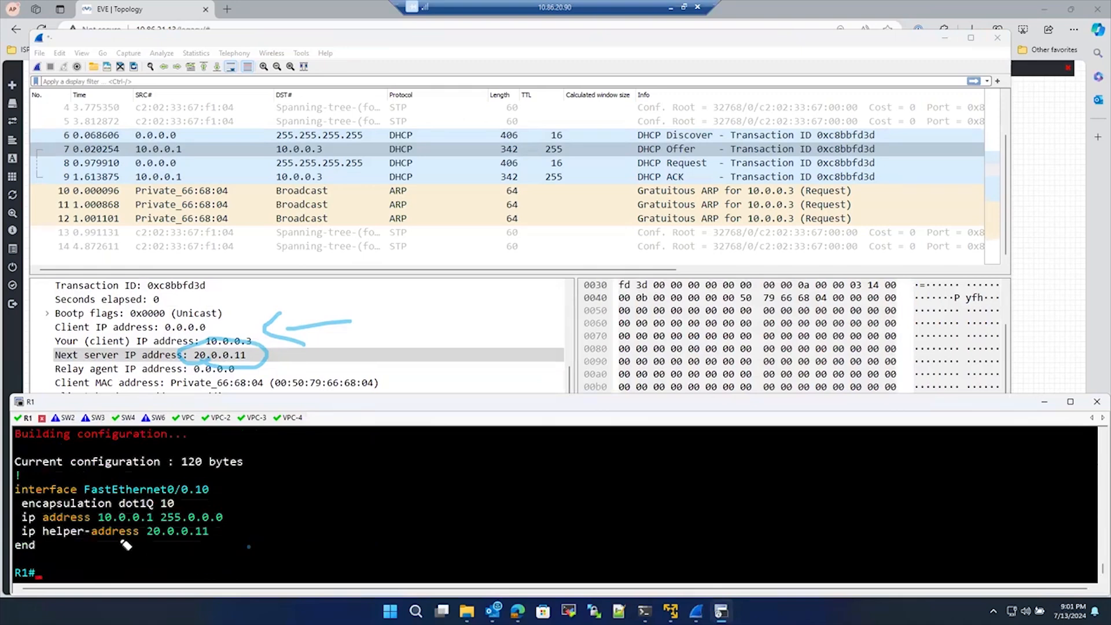
pyautogui.moveTo(218, 532)
pyautogui.mouseDown()
pyautogui.moveTo(34, 509)
pyautogui.moveTo(165, 542)
pyautogui.moveTo(209, 529)
pyautogui.moveTo(198, 436)
pyautogui.moveTo(231, 205)
pyautogui.moveTo(266, 363)
pyautogui.moveTo(265, 347)
pyautogui.moveTo(246, 355)
pyautogui.moveTo(264, 376)
pyautogui.mouseUp()
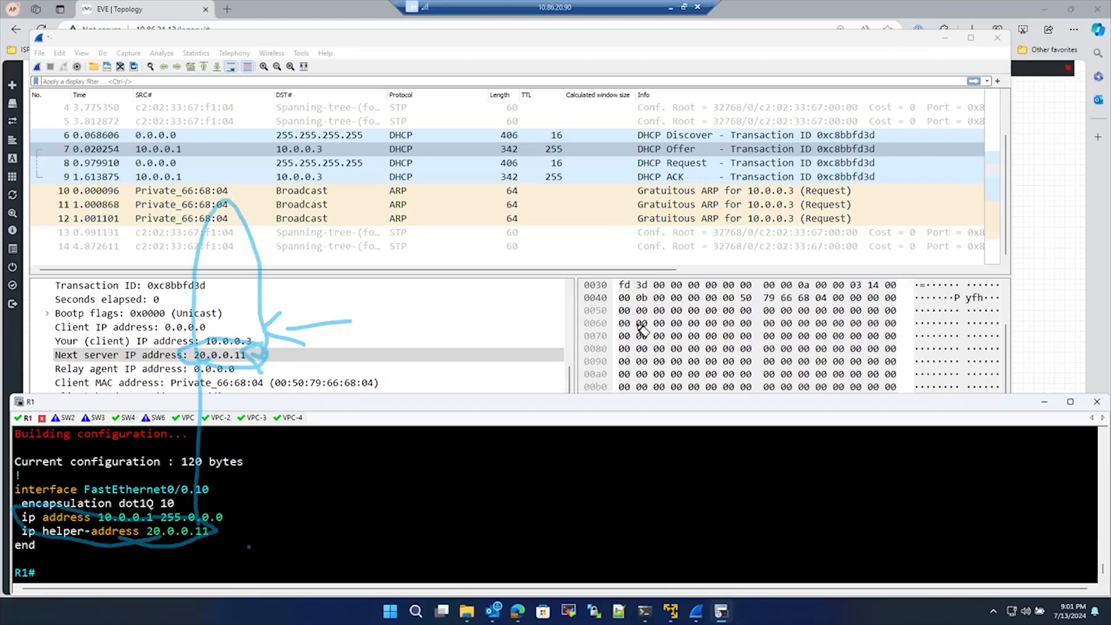
# Clear R1's console and the drawings, and mark the Offer's Your (client) IP address and Next server IP address with ticks.
pyautogui.hotkey('ctrl', 'l')
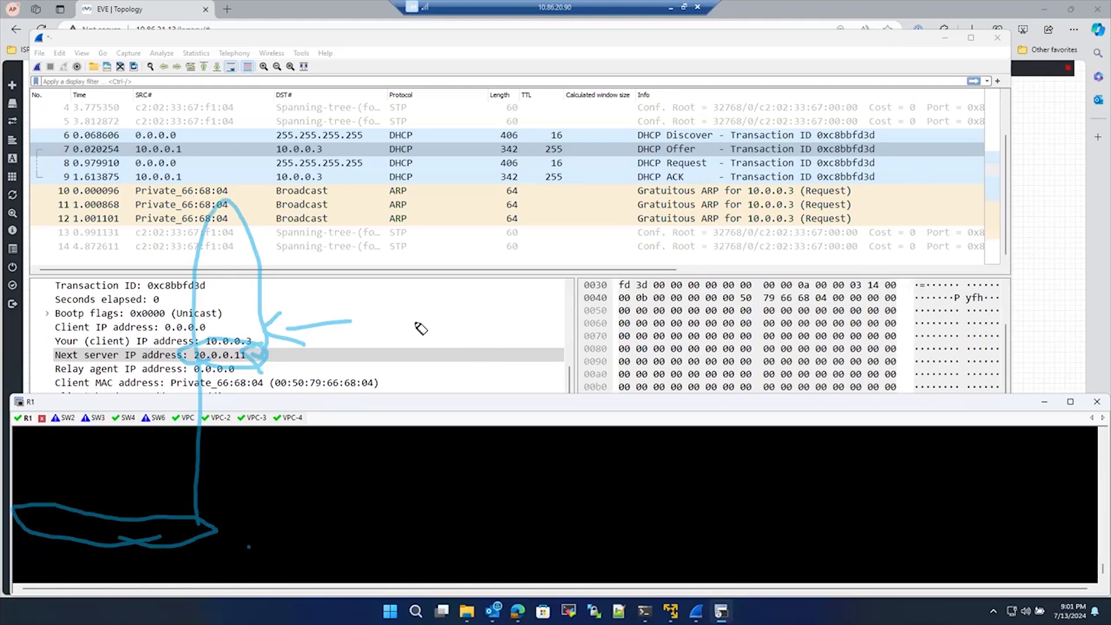
pyautogui.press('e')
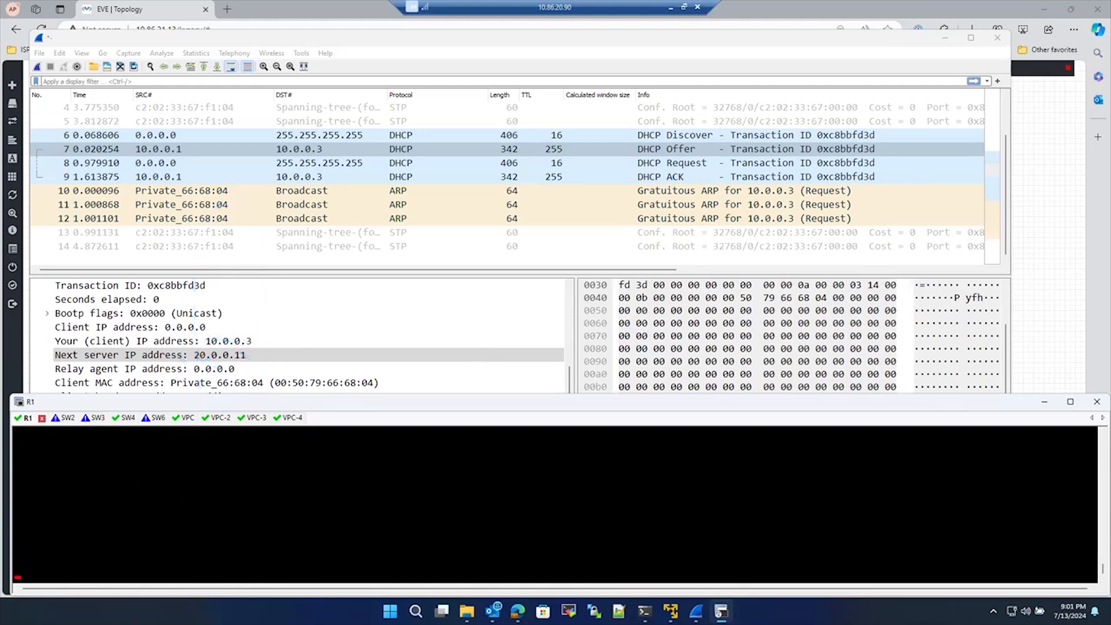
pyautogui.moveTo(252, 336); pyautogui.dragTo(321, 297)
pyautogui.moveTo(246, 355); pyautogui.dragTo(327, 327)
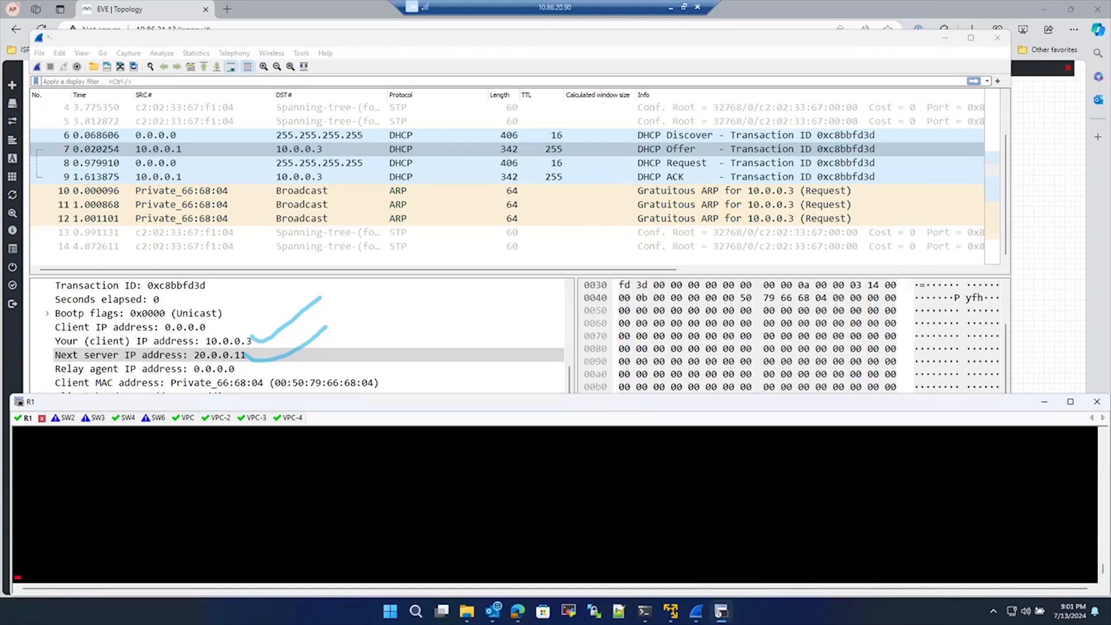
# Open the DHCP Request packet and examine its client address fields and its options through the Parameter Request List.
pyautogui.click(155, 165)
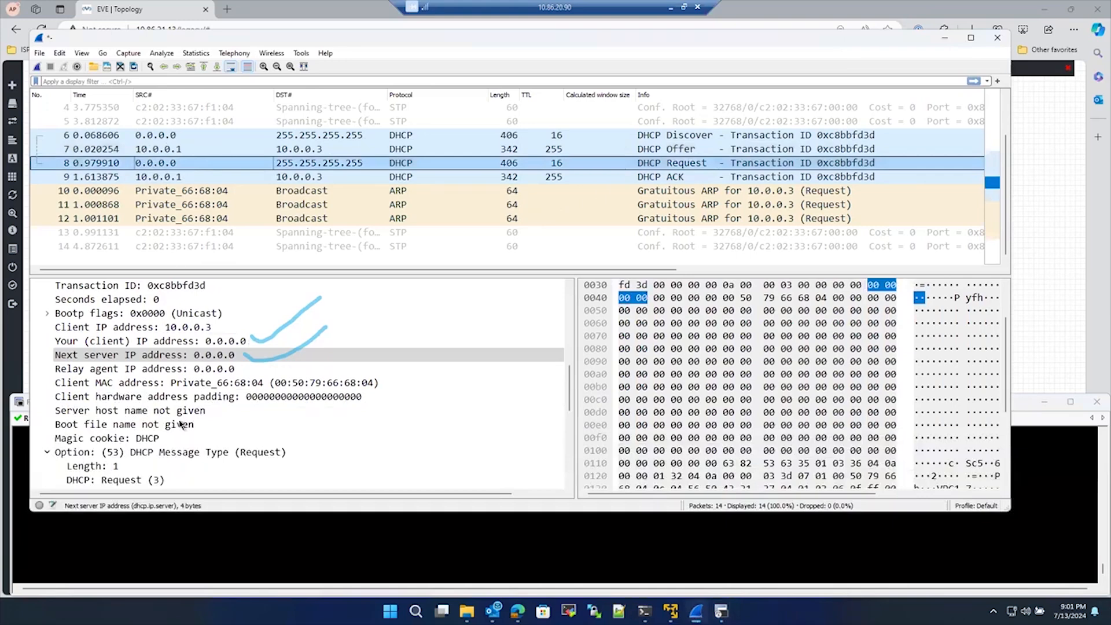
pyautogui.scroll(-3, 180, 416)
pyautogui.scroll(2, 181, 416)
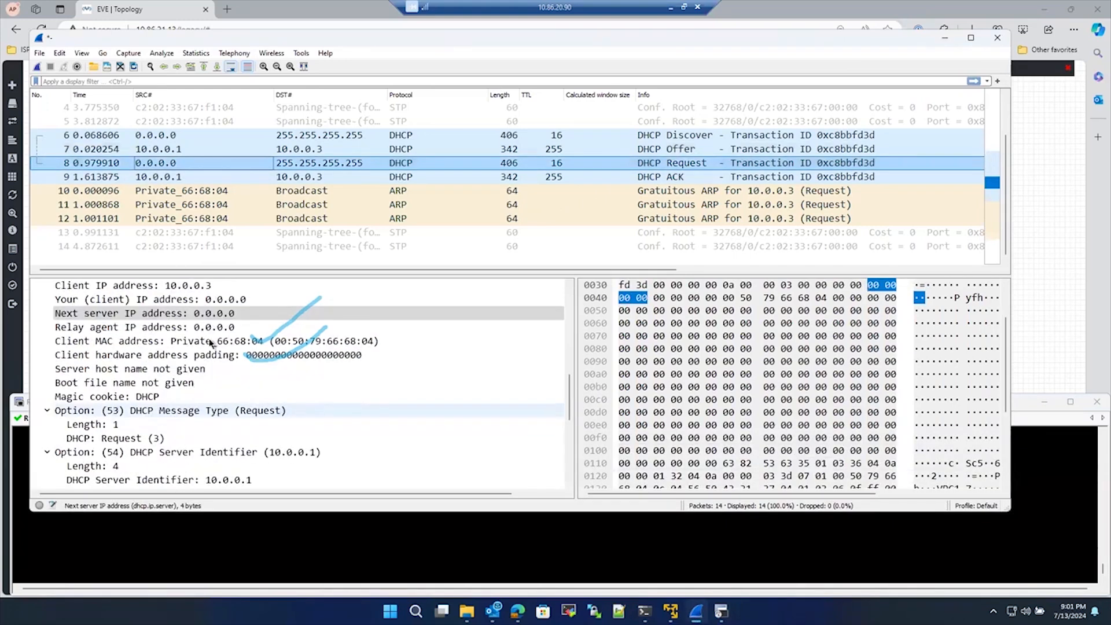
pyautogui.scroll(1, 196, 320)
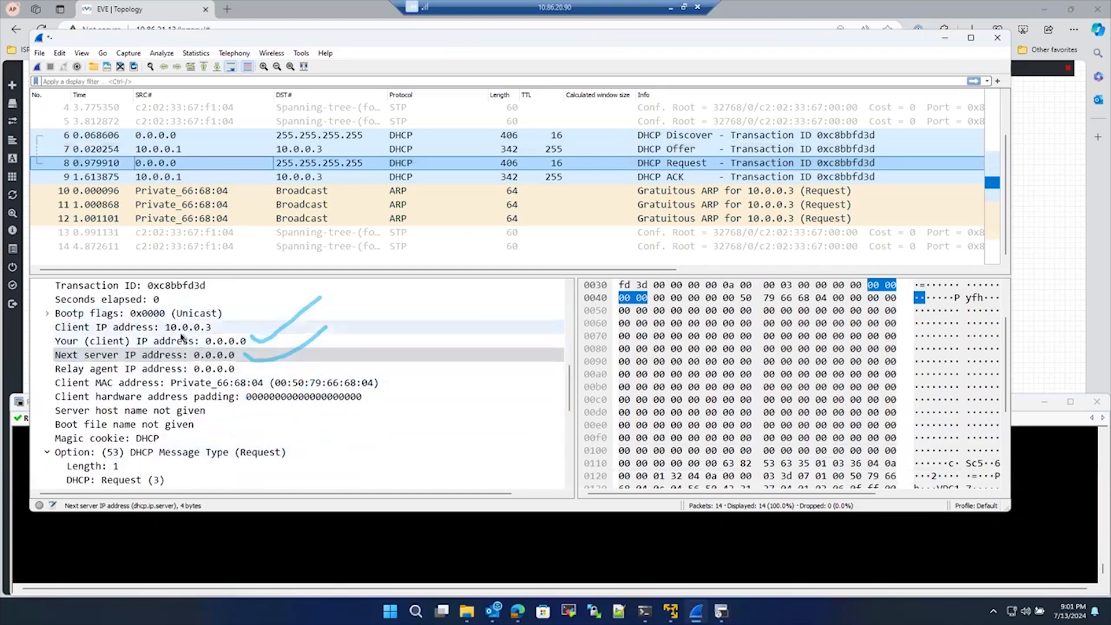
pyautogui.scroll(-3, 181, 337)
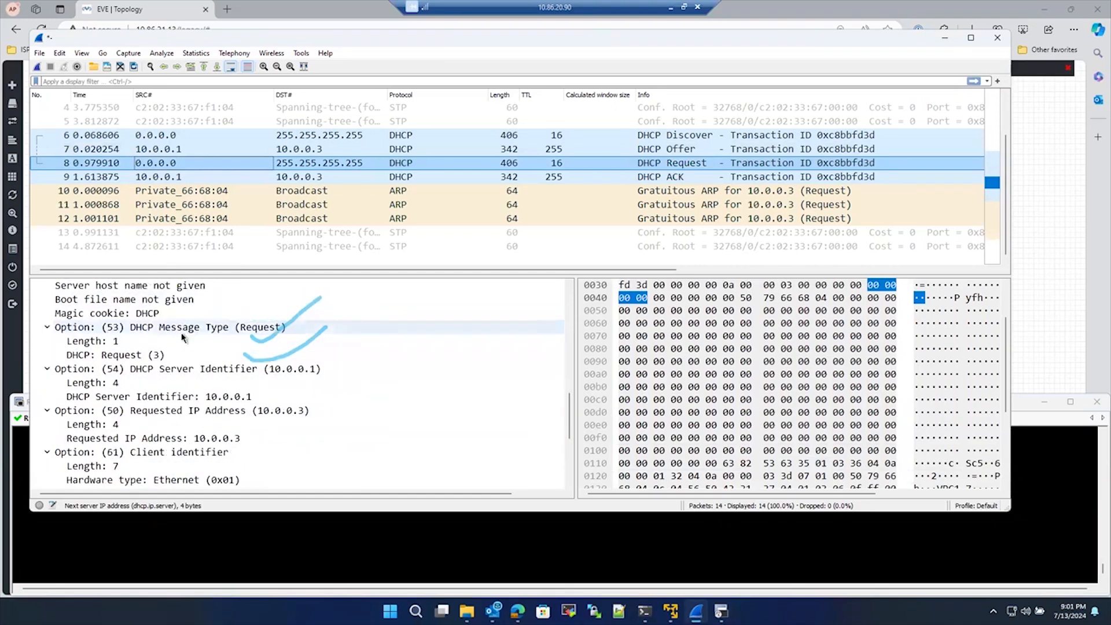
pyautogui.scroll(-2, 182, 344)
pyautogui.scroll(-3, 181, 384)
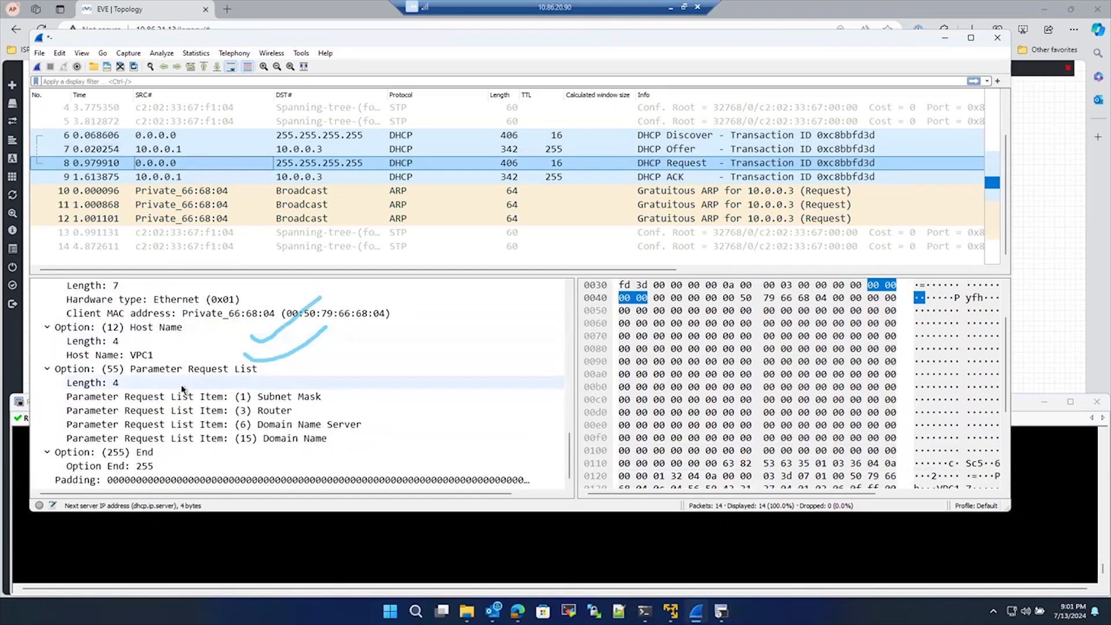
# Select the Request's Requested IP Address field and review the neighbouring DHCP Server Identifier and Parameter Request List options.
pyautogui.scroll(1, 132, 419)
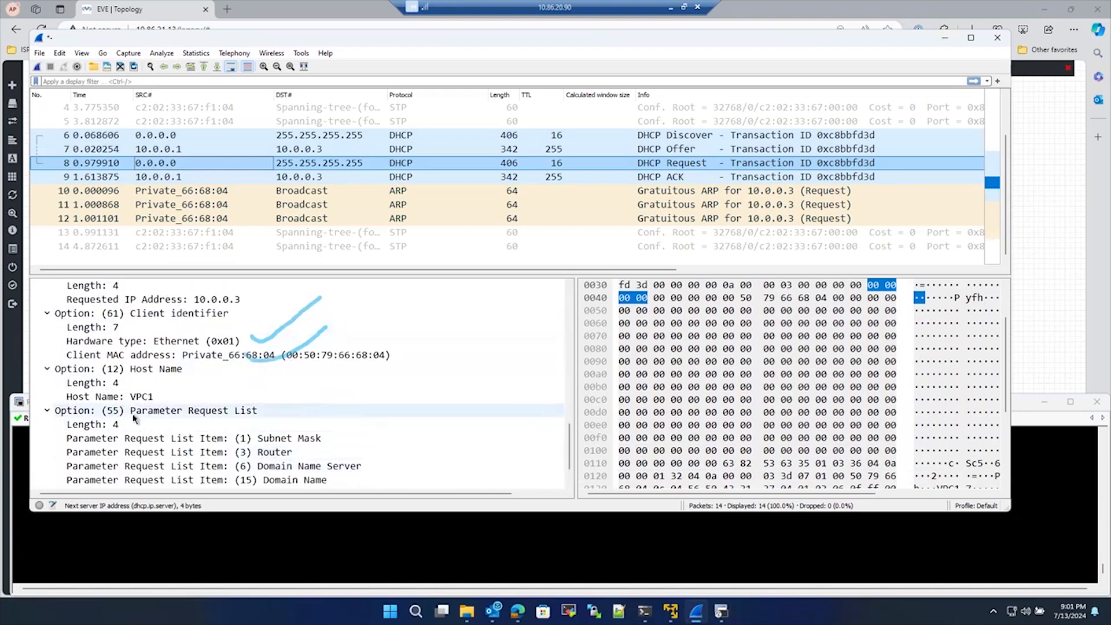
pyautogui.scroll(2, 144, 382)
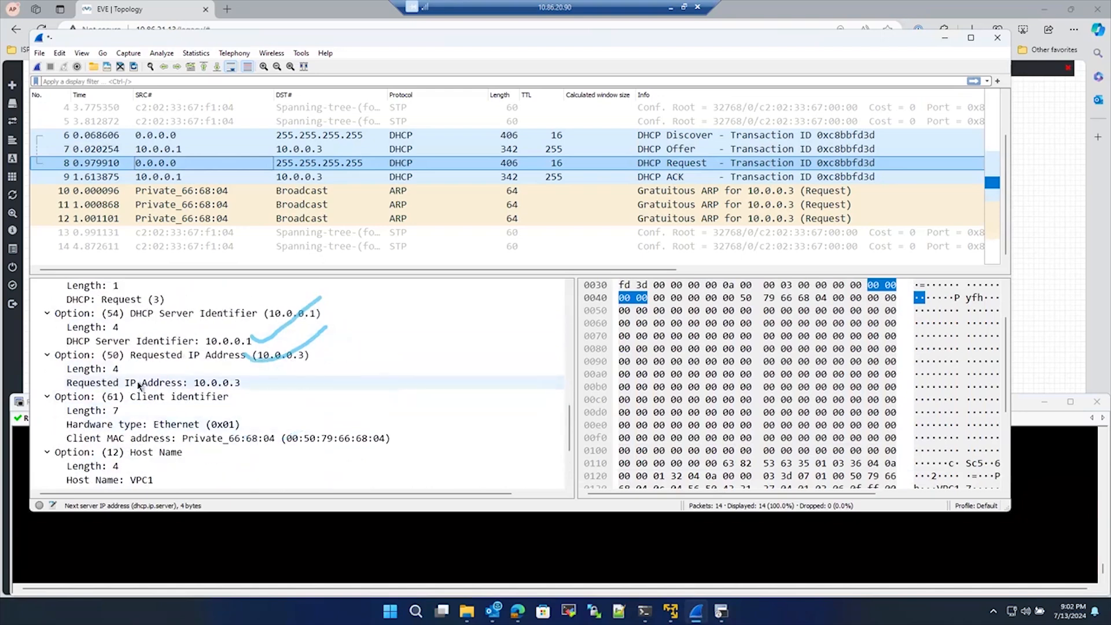
pyautogui.click(149, 384)
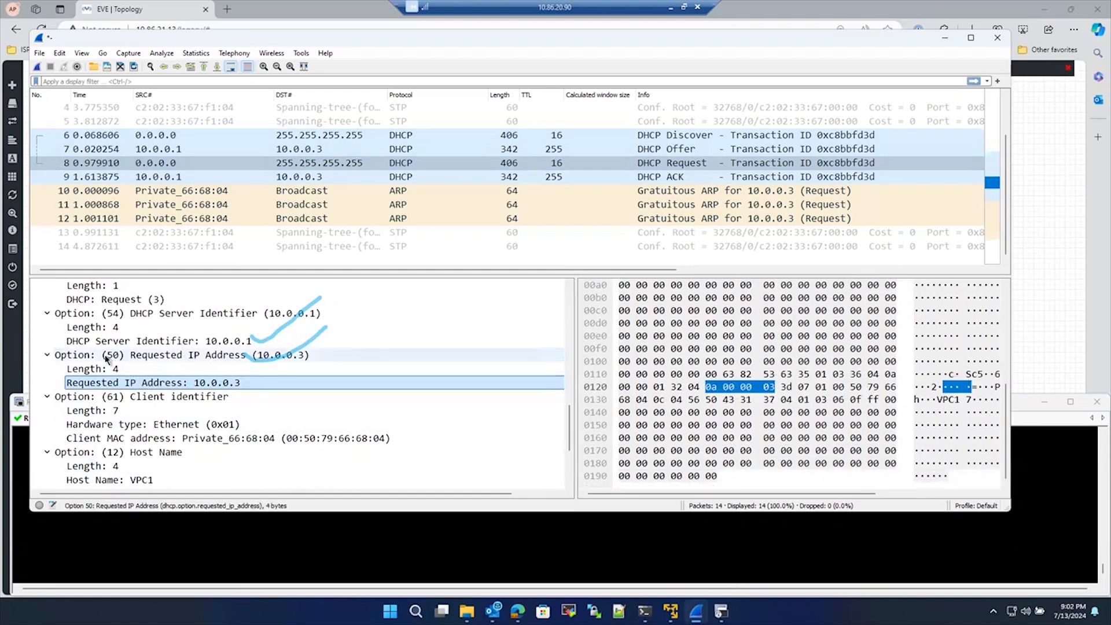
pyautogui.scroll(2, 111, 368)
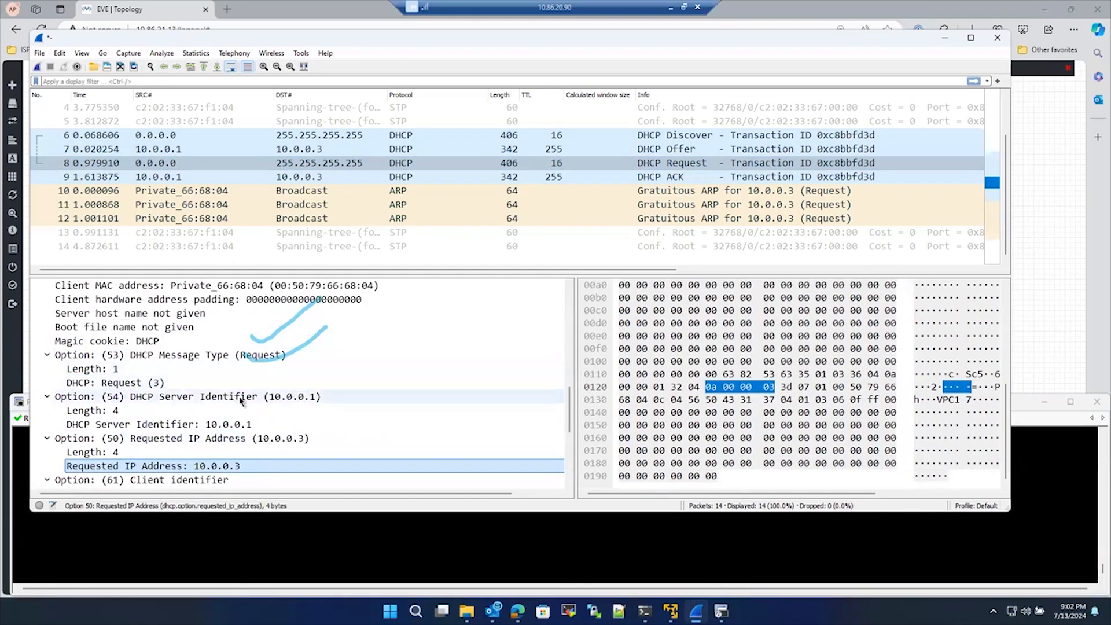
pyautogui.scroll(-5, 241, 402)
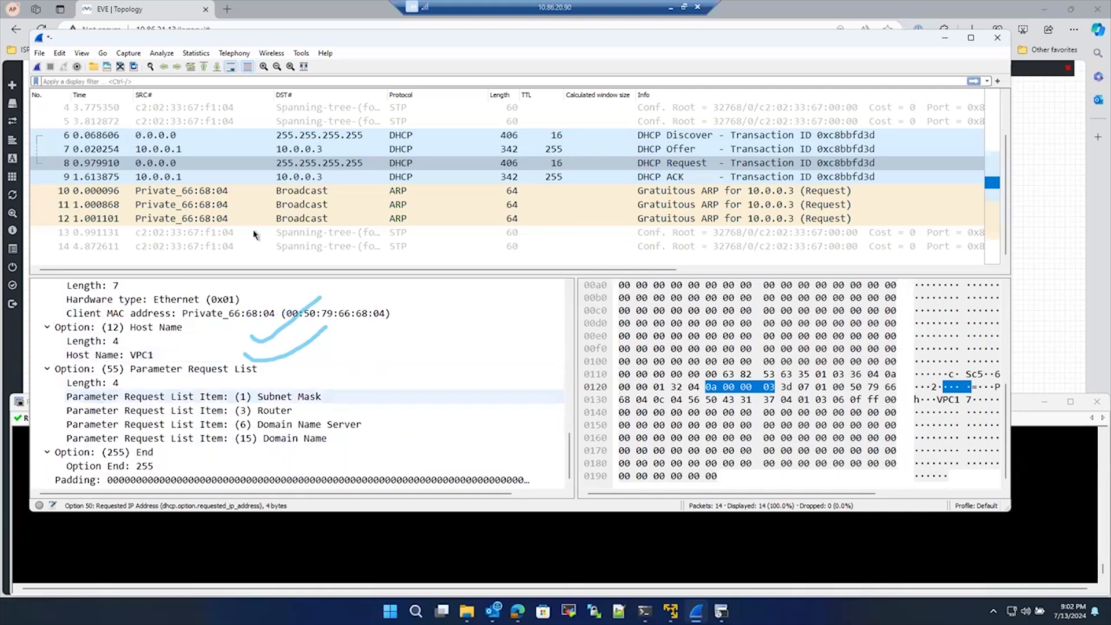
# Select the DHCP ACK packet, tick its source address and draw a curved arrow from source to destination.
pyautogui.click(185, 176)
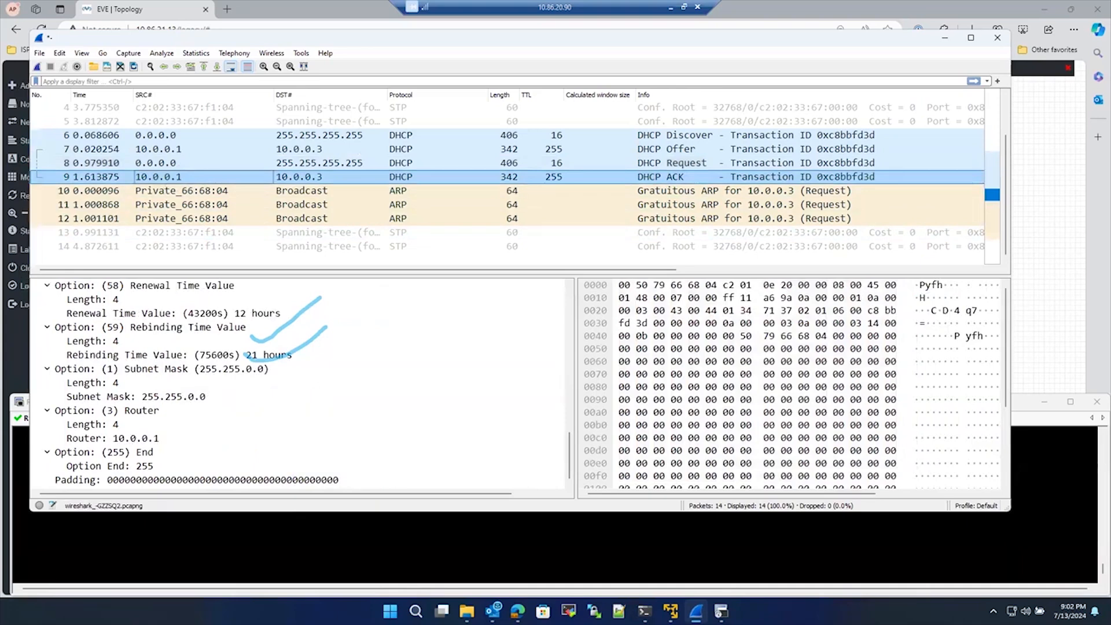
pyautogui.moveTo(185, 181); pyautogui.dragTo(224, 156)
pyautogui.moveTo(174, 189)
pyautogui.mouseDown()
pyautogui.moveTo(243, 209)
pyautogui.moveTo(282, 187)
pyautogui.mouseUp()
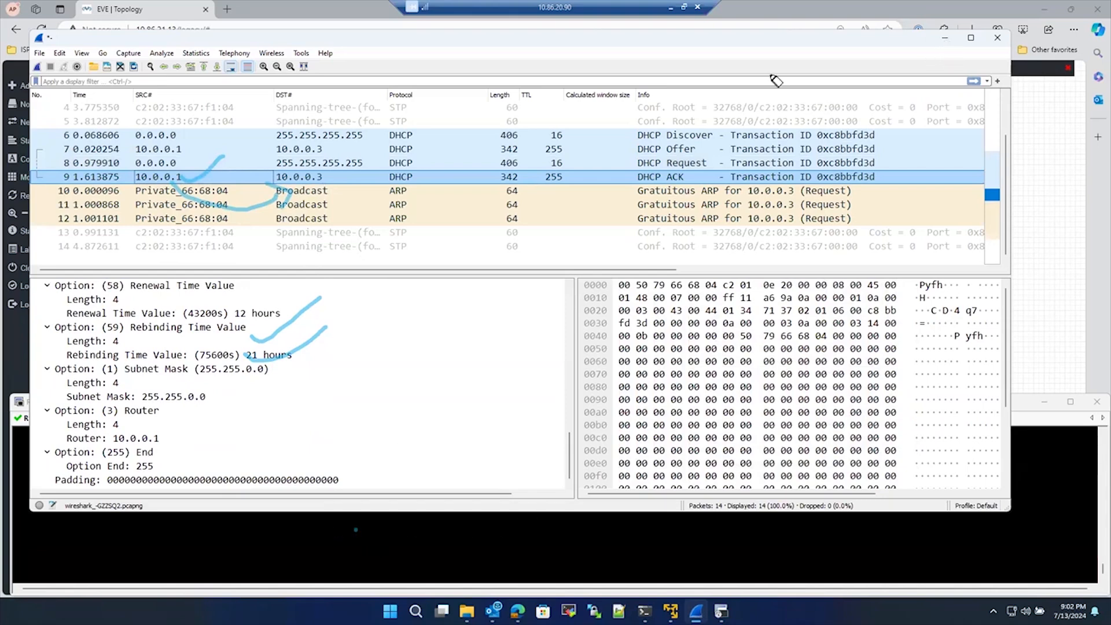
# Minimise Wireshark and enter privileged EXEC mode in R1's console.
pyautogui.click(945, 39)
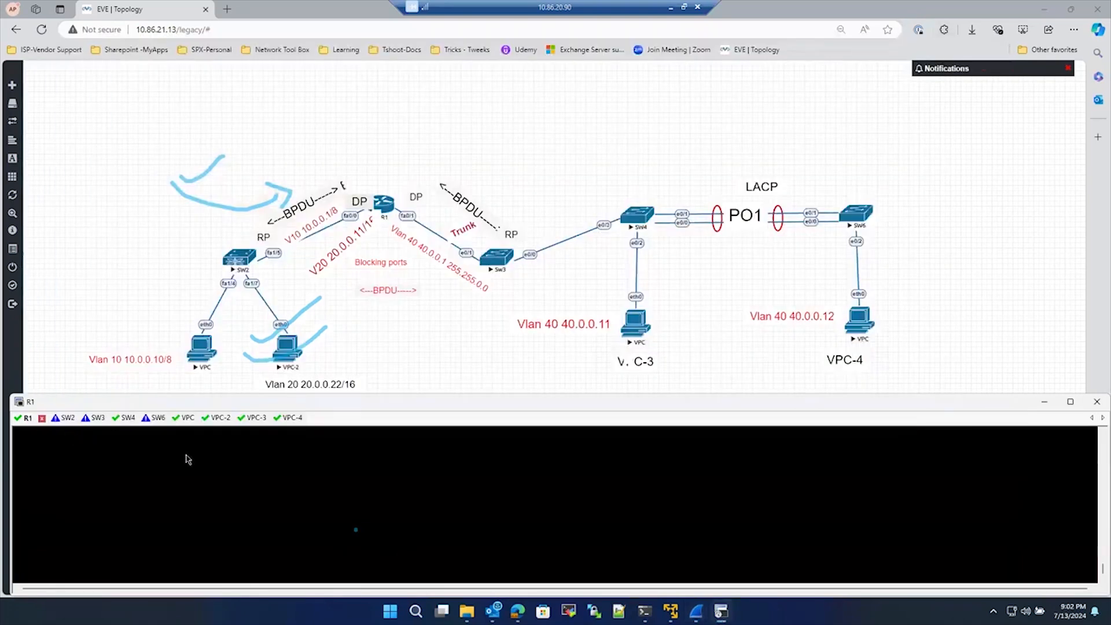
pyautogui.press('Return')
pyautogui.press('Return')
pyautogui.press('Return')
pyautogui.write('en')
pyautogui.press('Return')
pyautogui.press('Return')
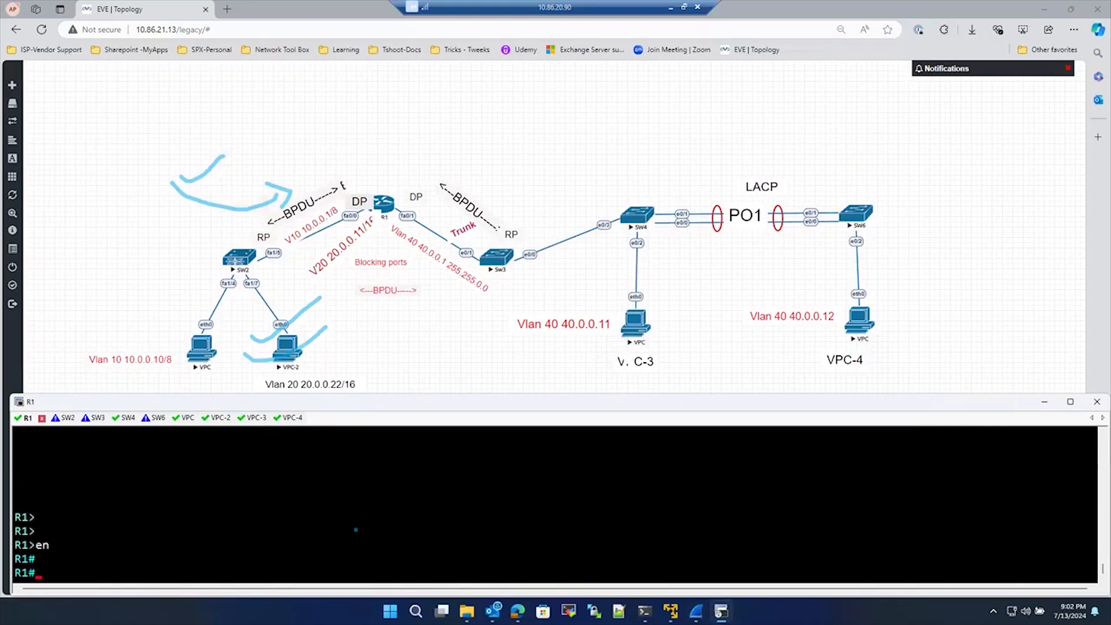
# Run show running-config | sec dhcp in R1's console.
pyautogui.write('sho')
pyautogui.press('Tab')
pyautogui.write('run')
pyautogui.press('Tab')
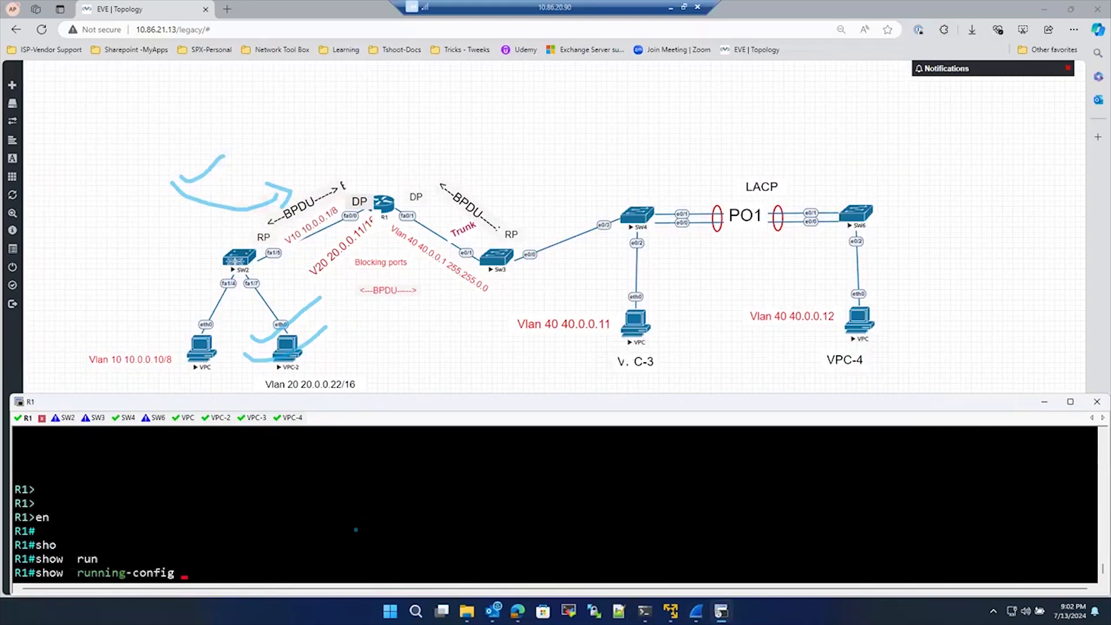
pyautogui.write('|  sec dhcp')
pyautogui.press('Return')
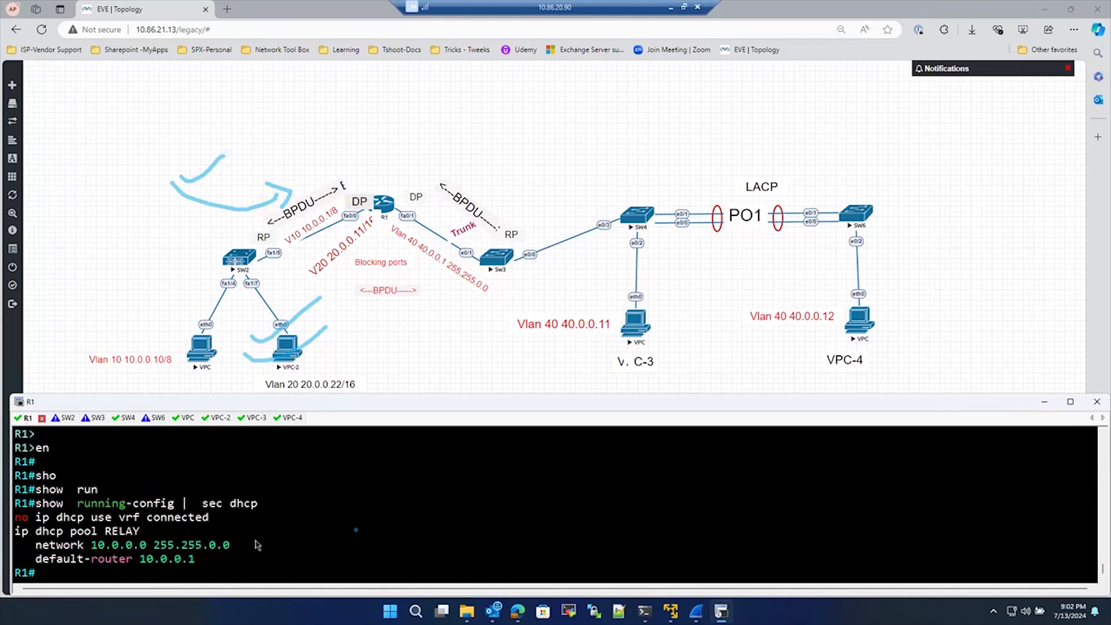
# Look through R1's earlier console output, including the DHCP pool, interface status and FastEthernet0/1.40 sections.
pyautogui.scroll(5, 164, 502)
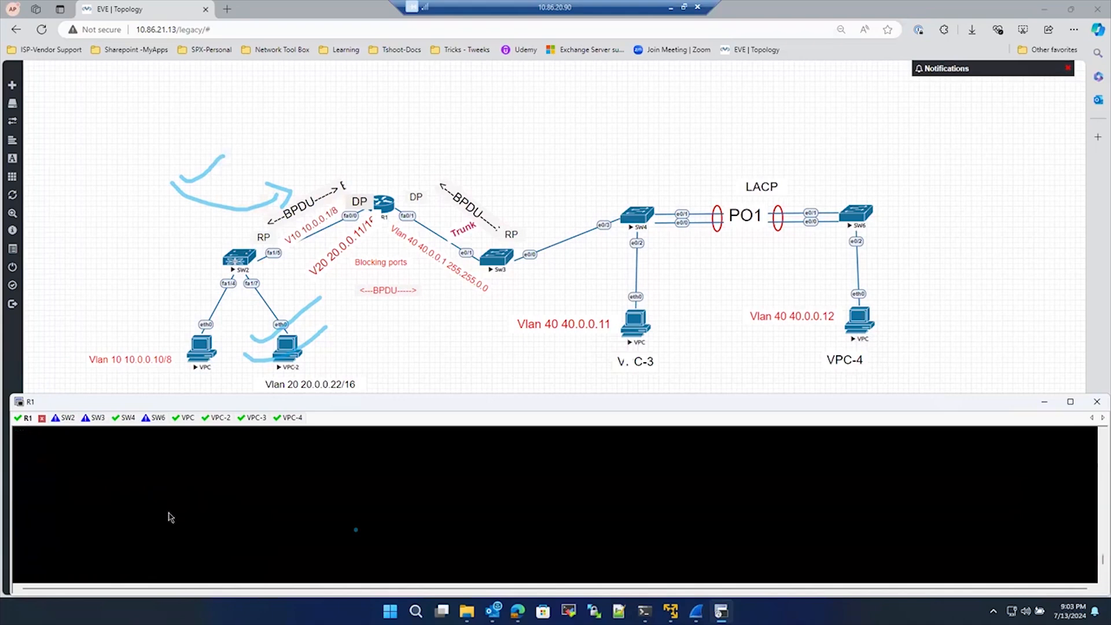
pyautogui.scroll(-3, 169, 521)
pyautogui.scroll(-6, 173, 524)
pyautogui.scroll(1, 174, 525)
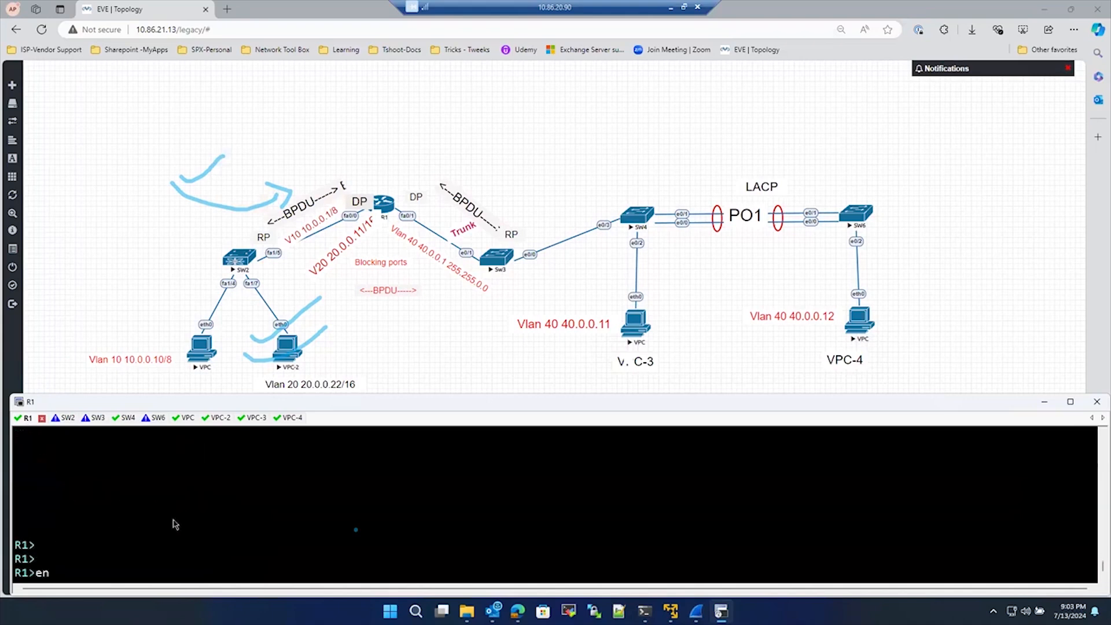
pyautogui.scroll(10, 173, 524)
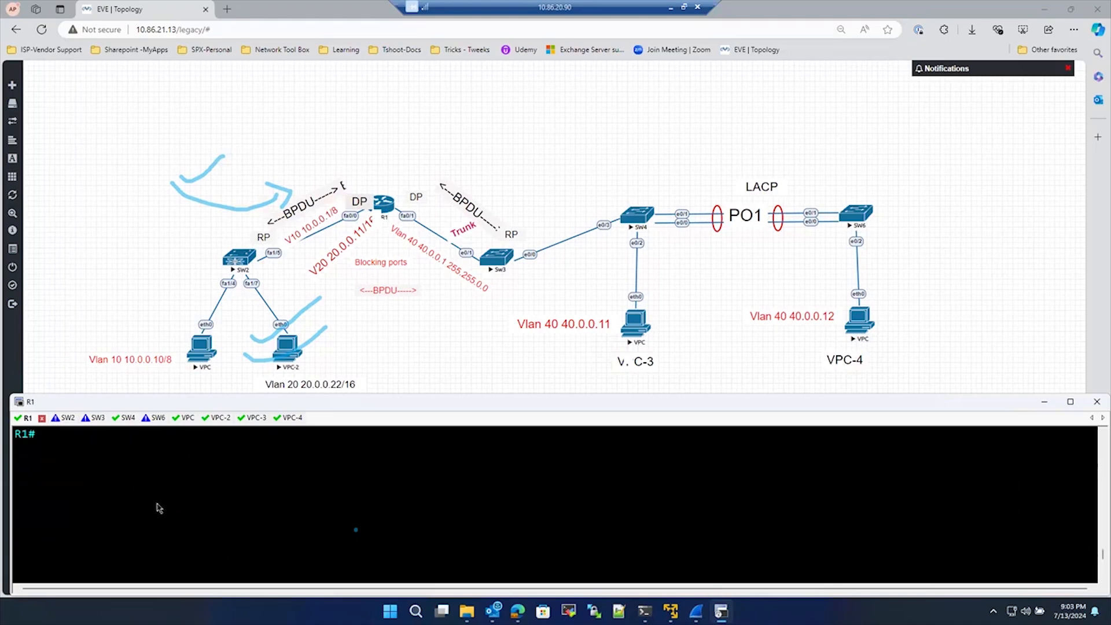
pyautogui.scroll(-6, 156, 508)
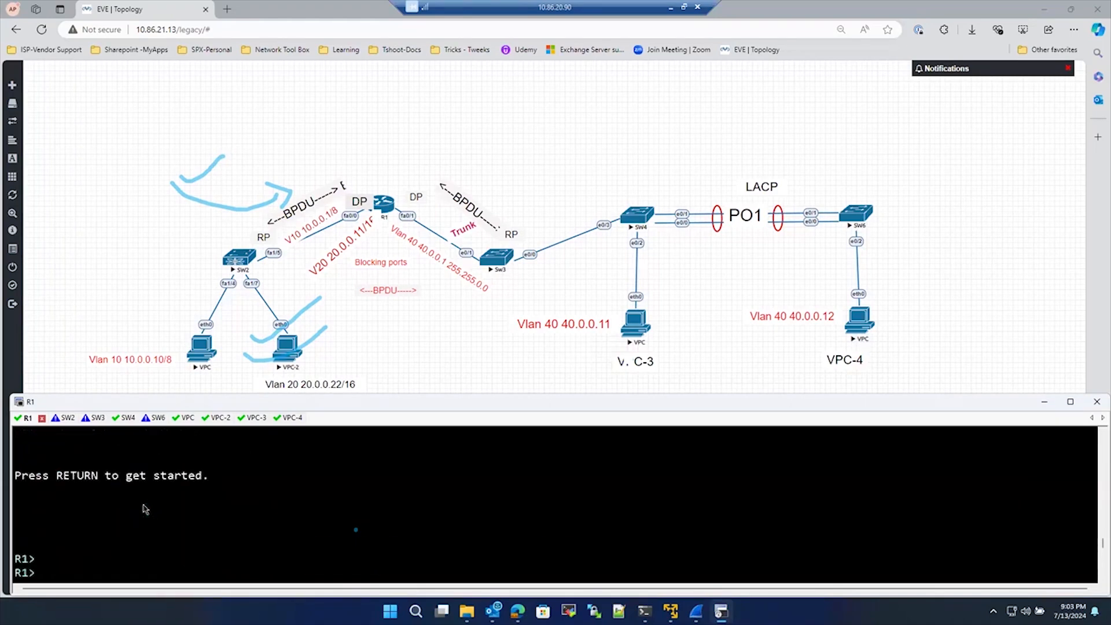
pyautogui.scroll(-6, 146, 508)
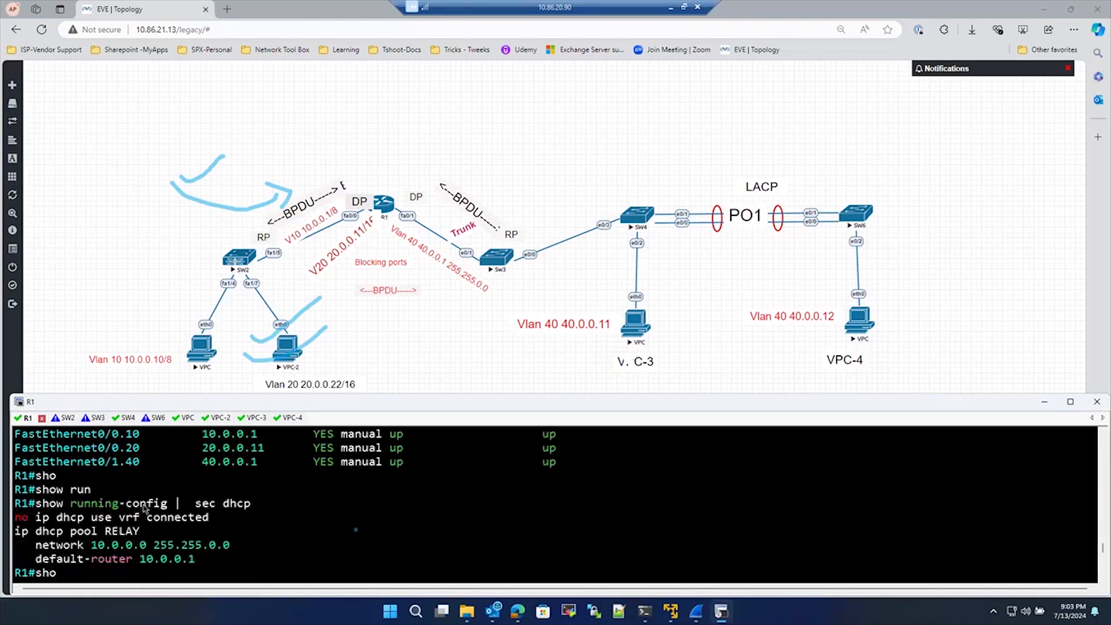
pyautogui.scroll(-2, 145, 508)
pyautogui.scroll(3, 142, 505)
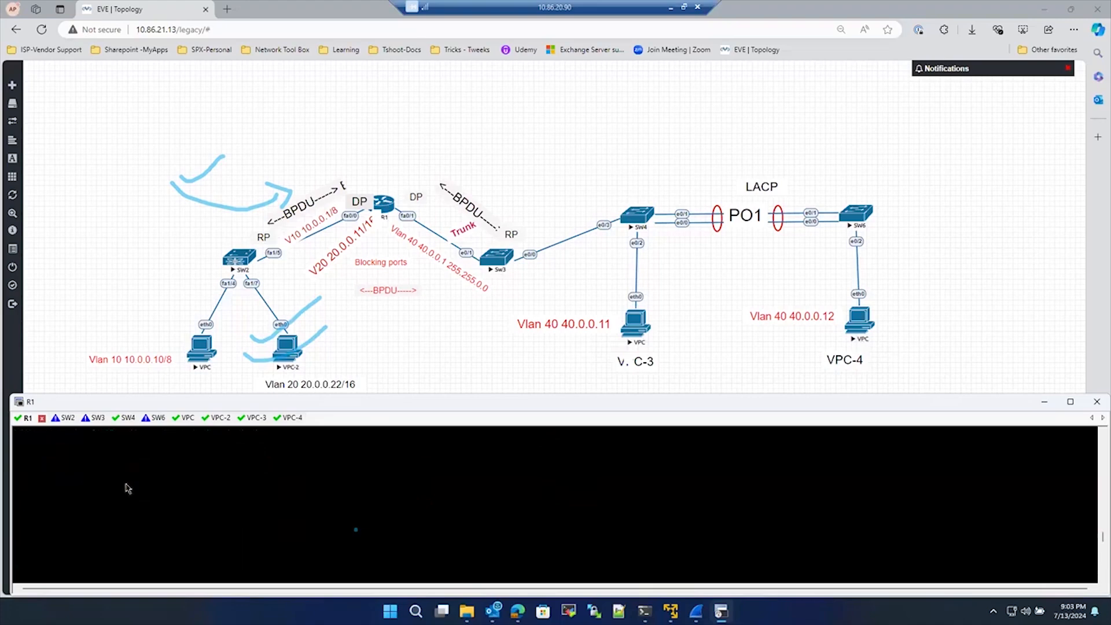
pyautogui.scroll(5, 128, 488)
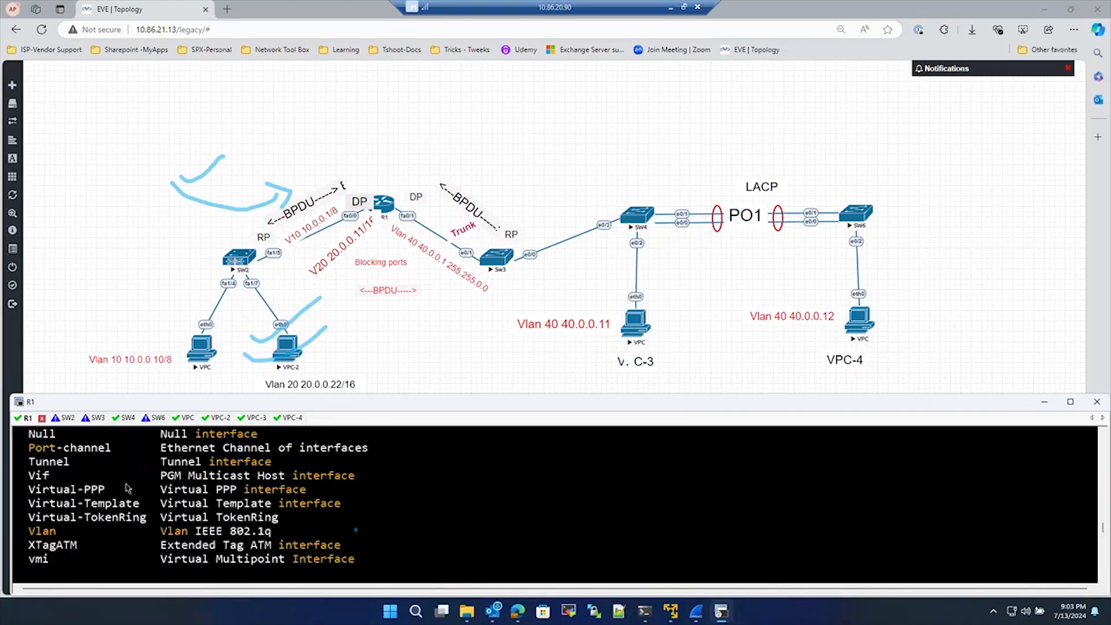
pyautogui.scroll(-8, 128, 488)
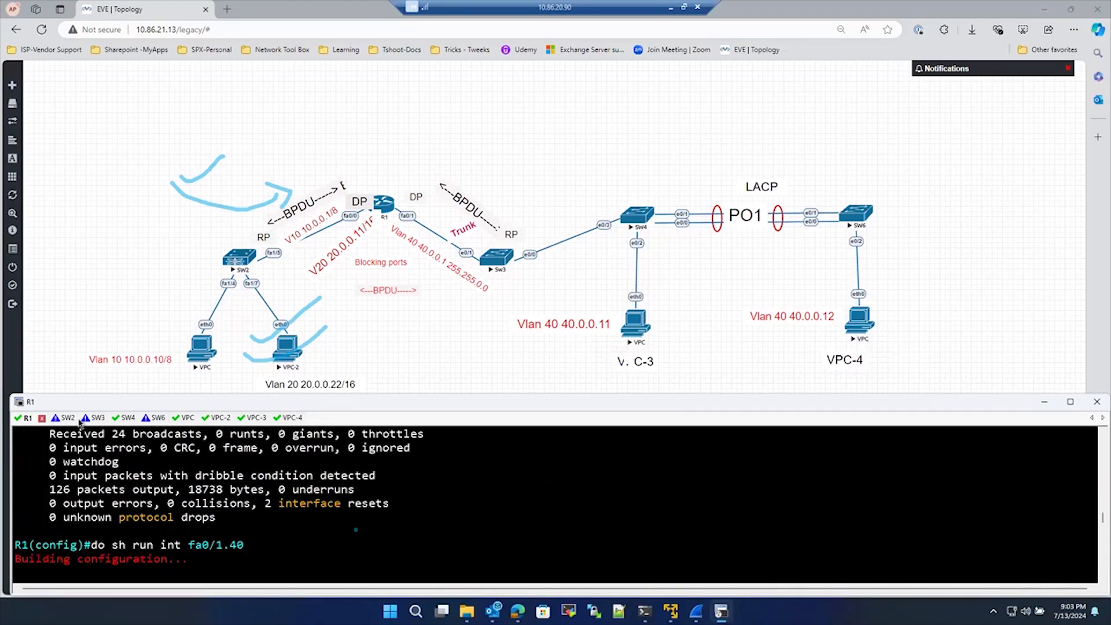
pyautogui.scroll(4, 181, 506)
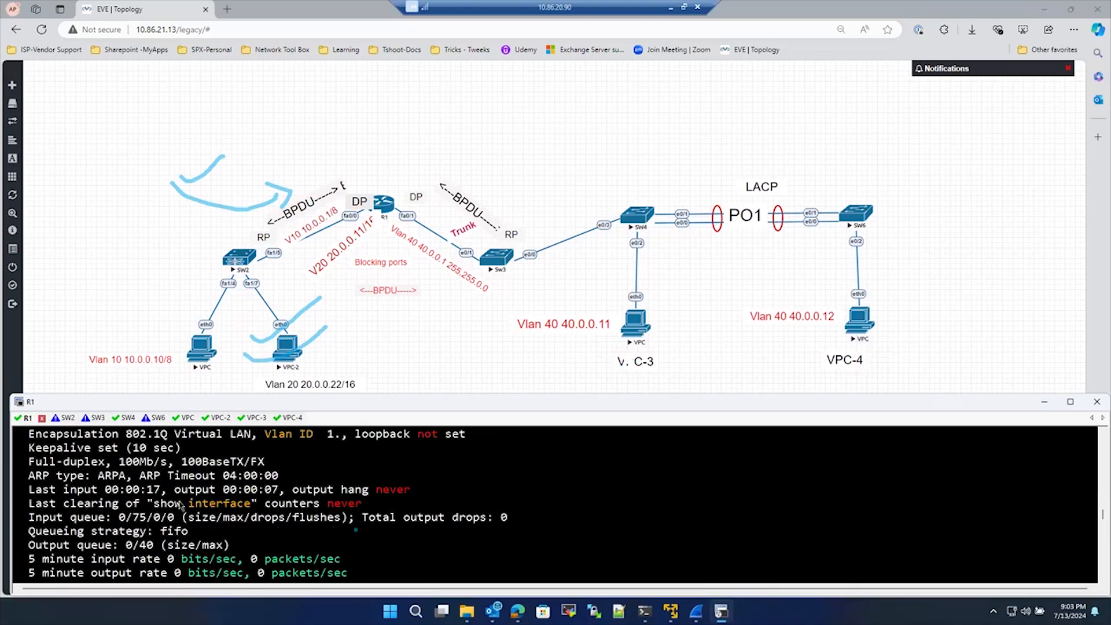
pyautogui.scroll(-5, 181, 506)
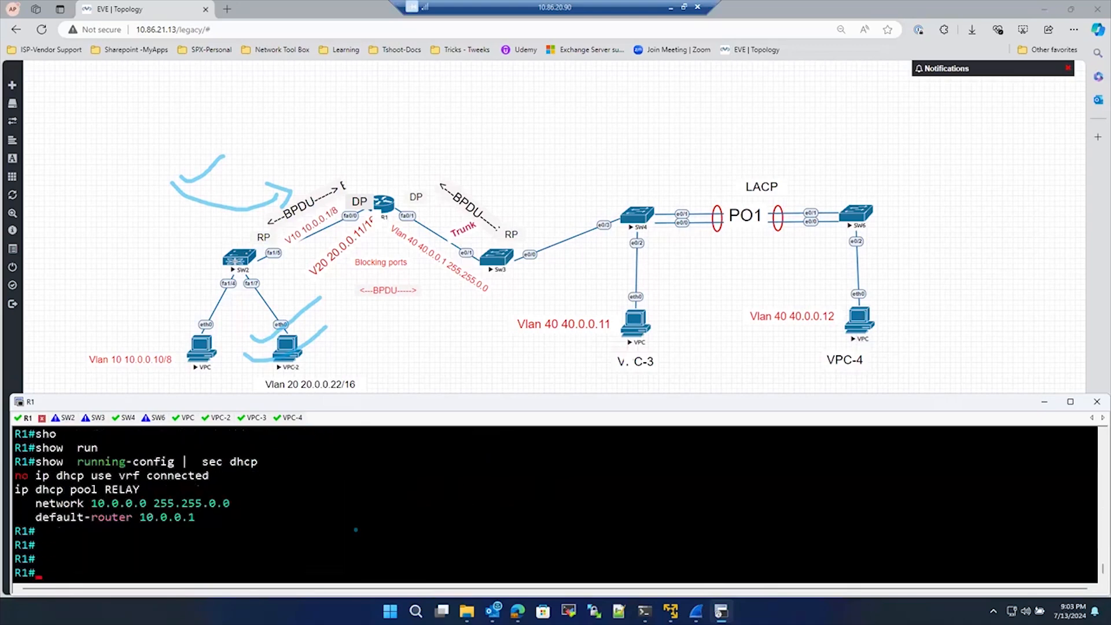
# Run show running-config | section dhcp in R1's console.
pyautogui.write('sho')
pyautogui.press('Tab')
pyautogui.write('run')
pyautogui.press('Tab')
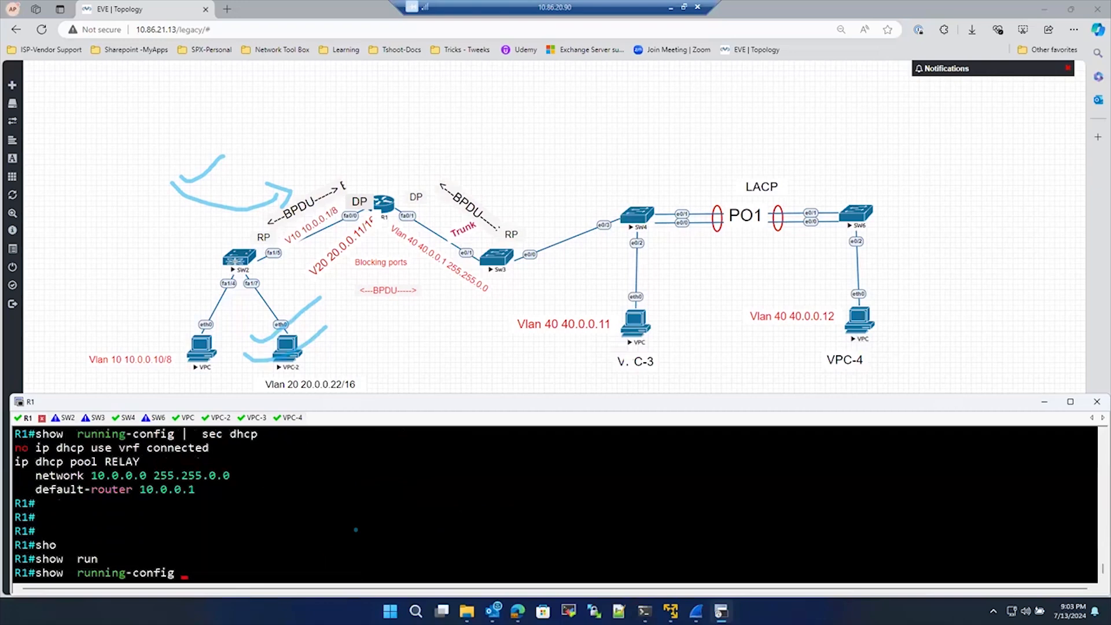
pyautogui.write('|  sec')
pyautogui.press('Tab')
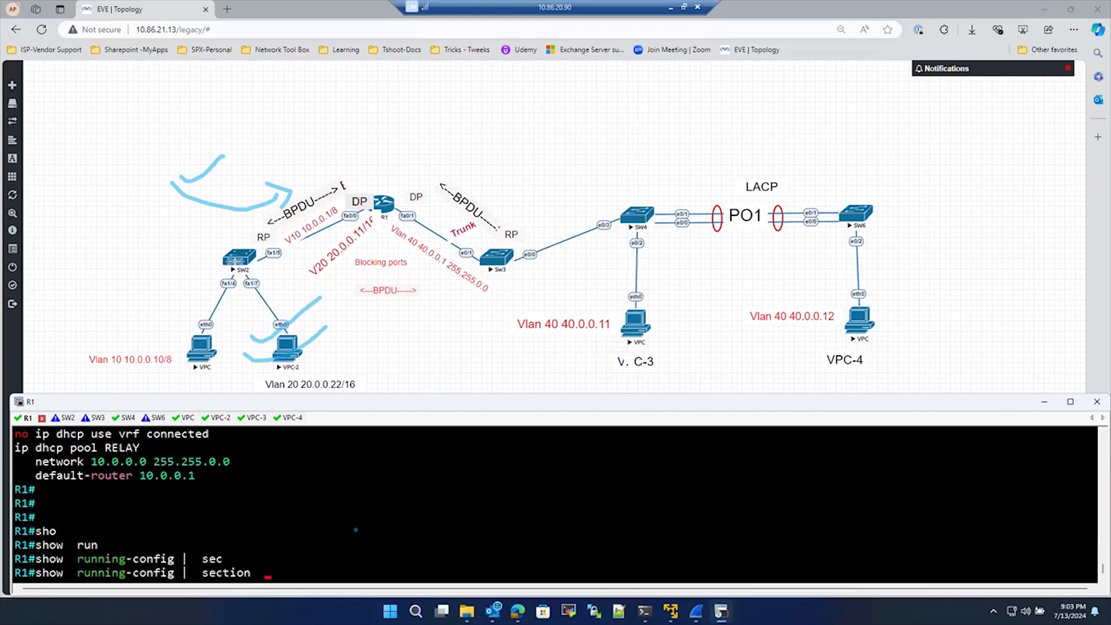
pyautogui.write('dhcp')
pyautogui.press('Return')
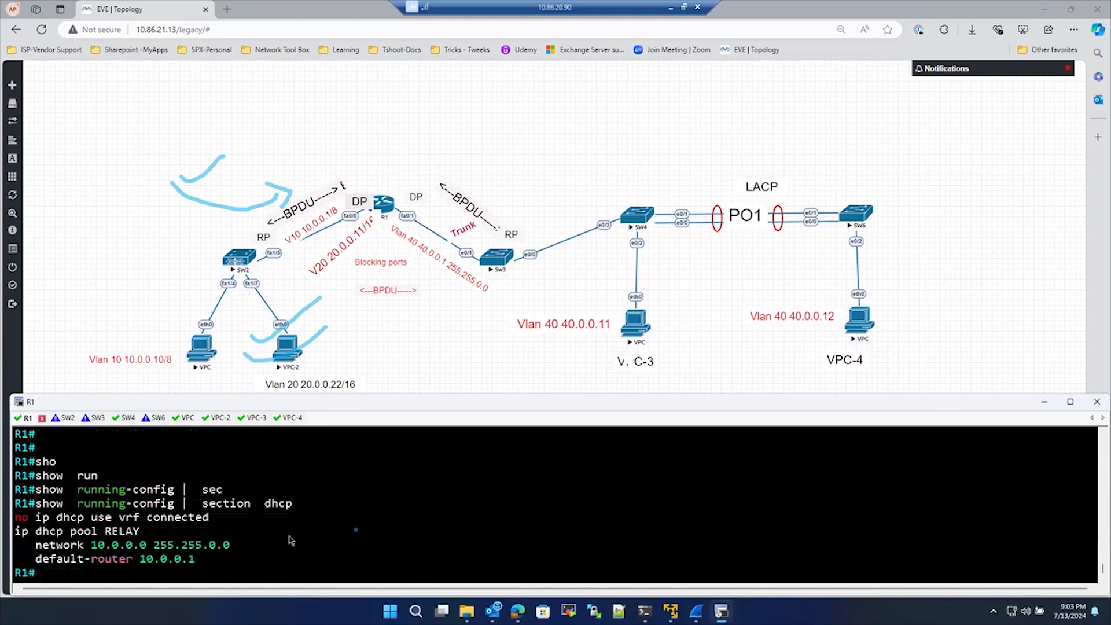
# Switch to Wireshark and examine the DHCP Offer packet's Ethernet, IP and DHCP header fields.
pyautogui.click(695, 610)
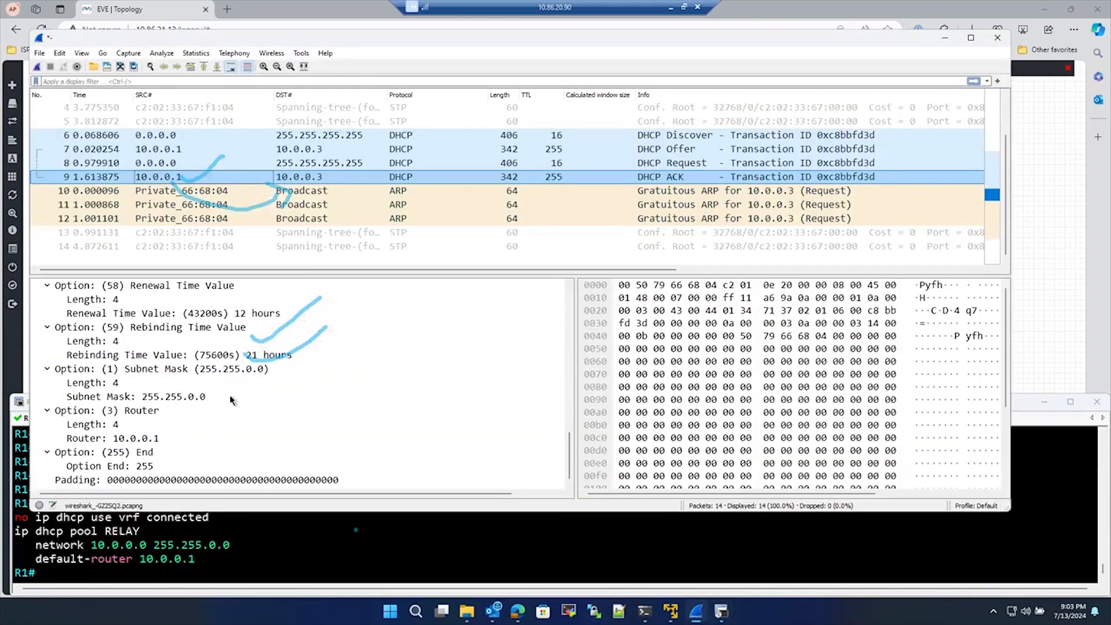
pyautogui.click(265, 150)
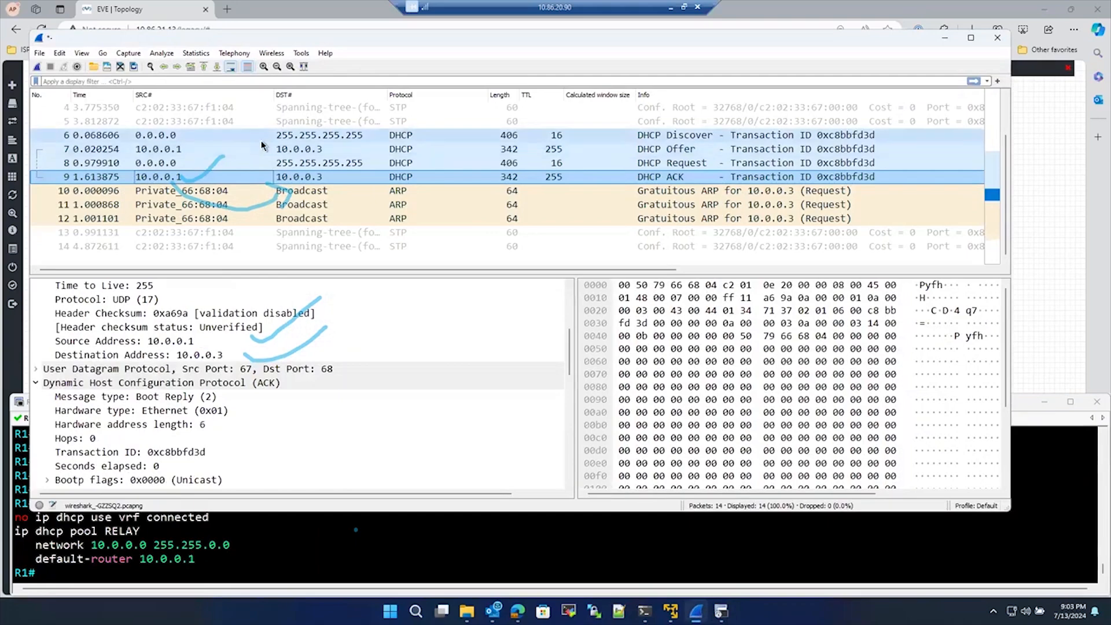
pyautogui.click(268, 136)
pyautogui.click(264, 152)
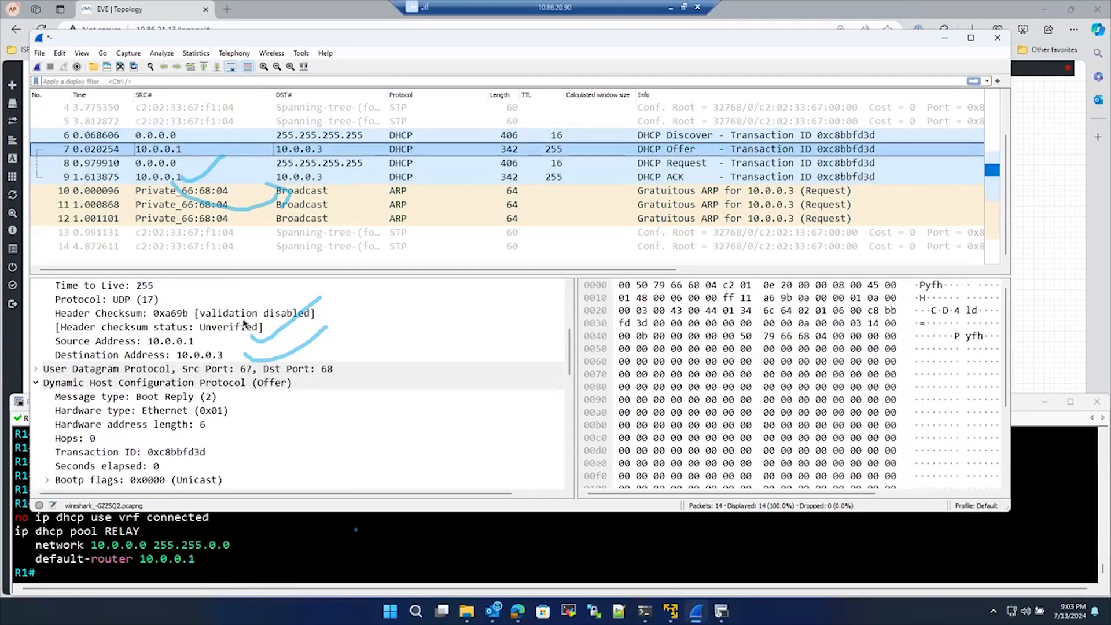
pyautogui.scroll(3, 244, 322)
pyautogui.scroll(2, 243, 322)
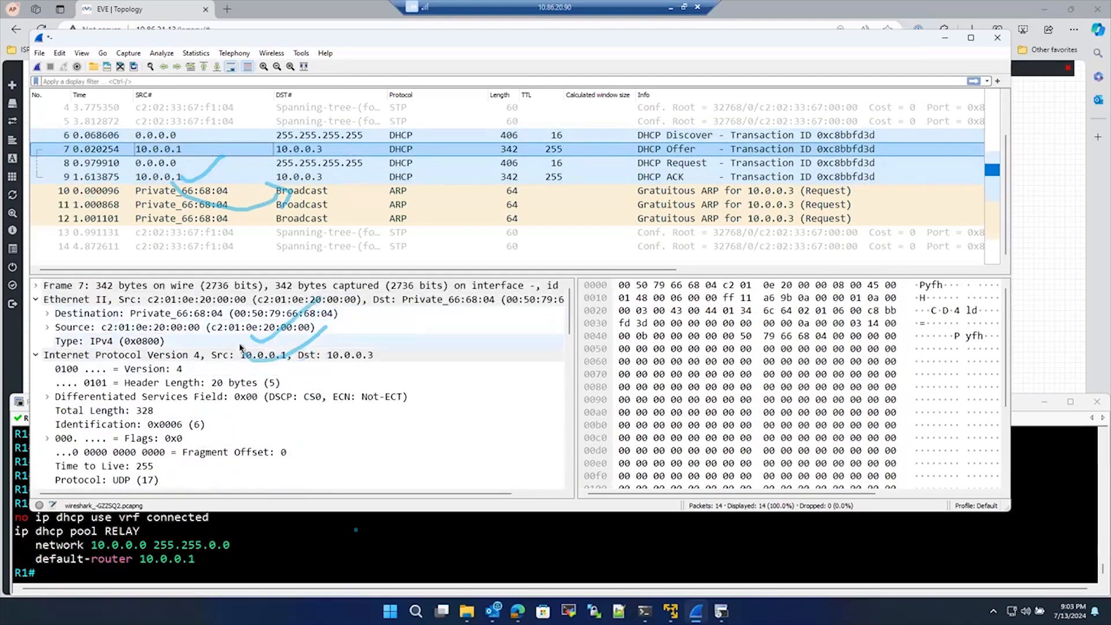
pyautogui.scroll(-7, 237, 368)
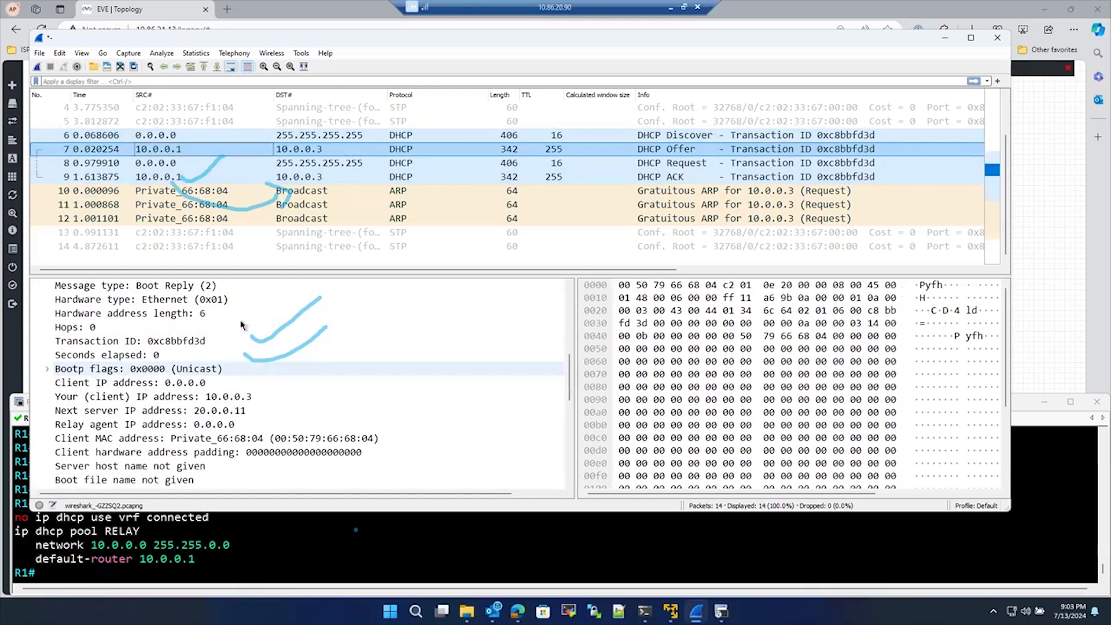
# Examine the DHCP Request packet's requested IP address, client identifier, host name and parameter request list.
pyautogui.click(218, 166)
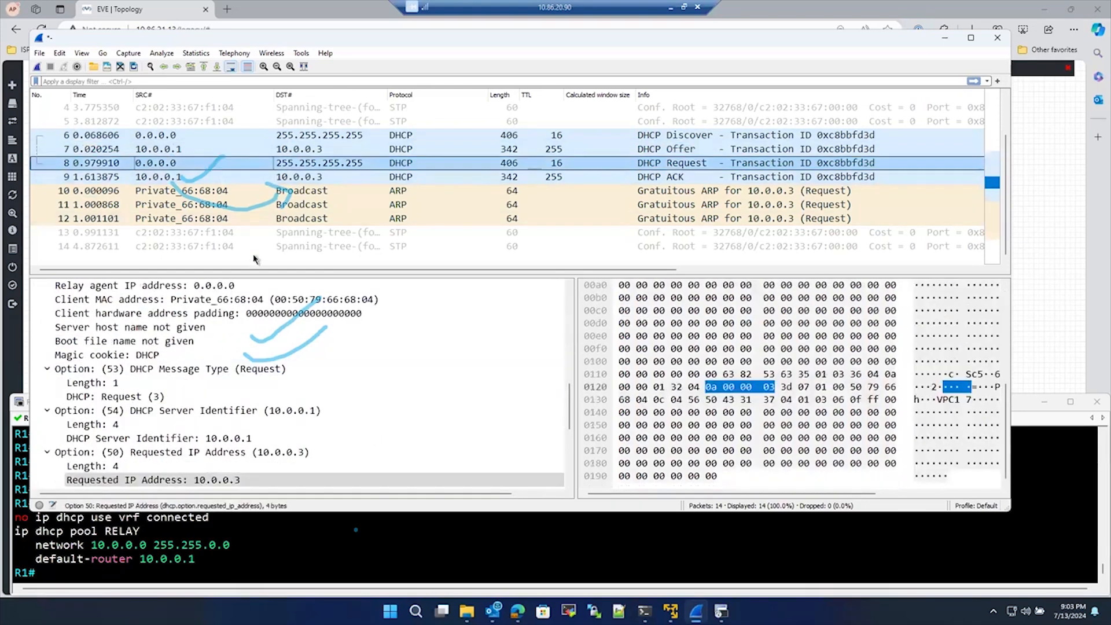
pyautogui.scroll(-4, 200, 409)
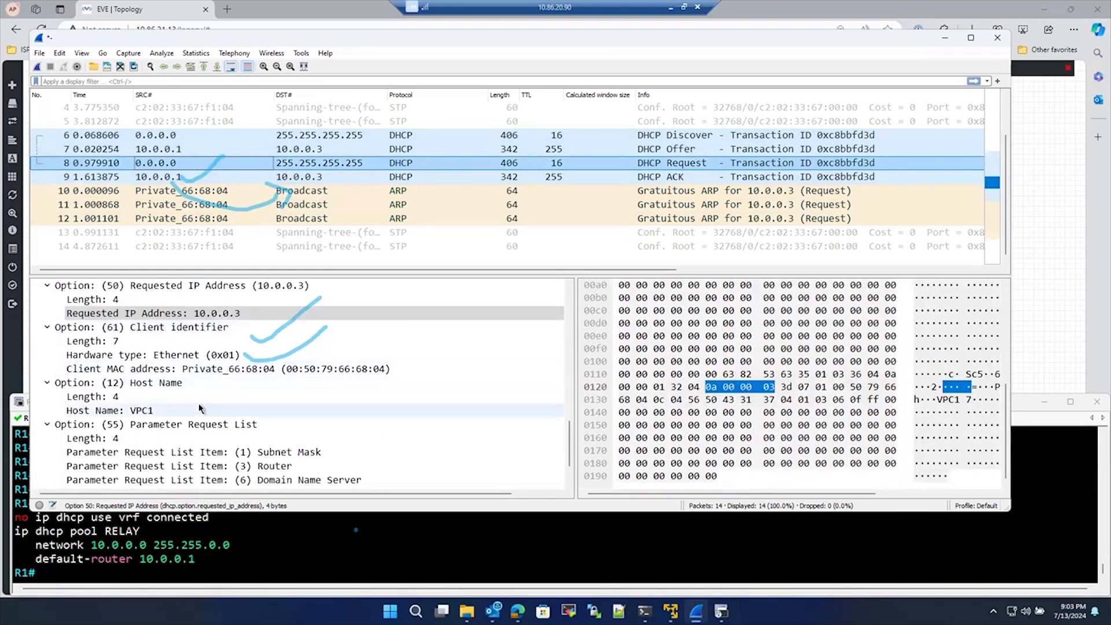
pyautogui.scroll(-2, 201, 408)
pyautogui.scroll(3, 203, 401)
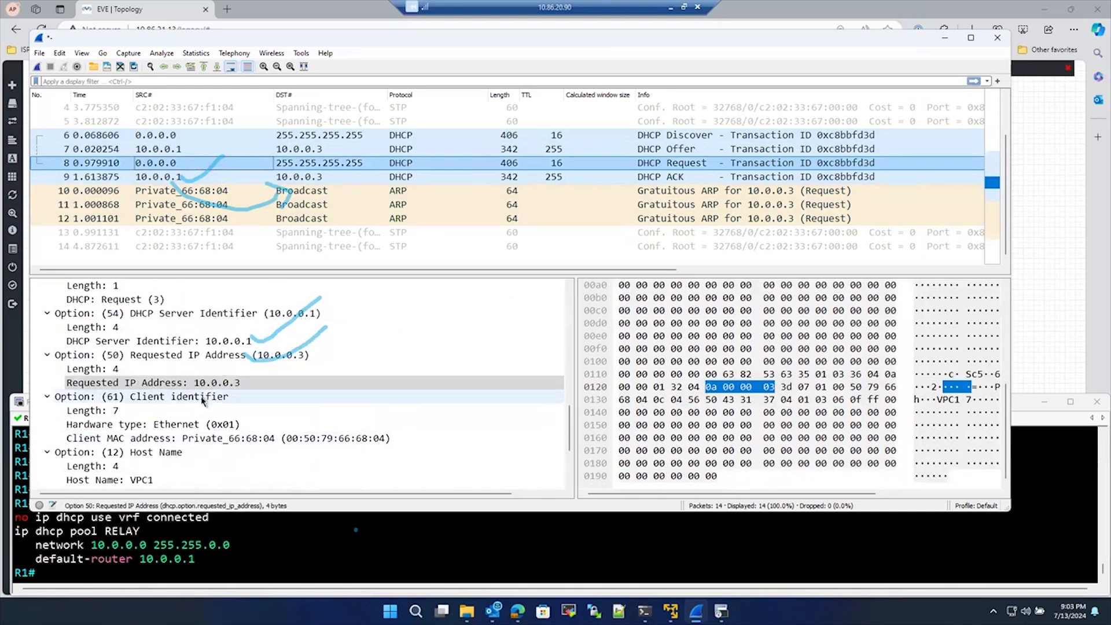
pyautogui.scroll(6, 203, 399)
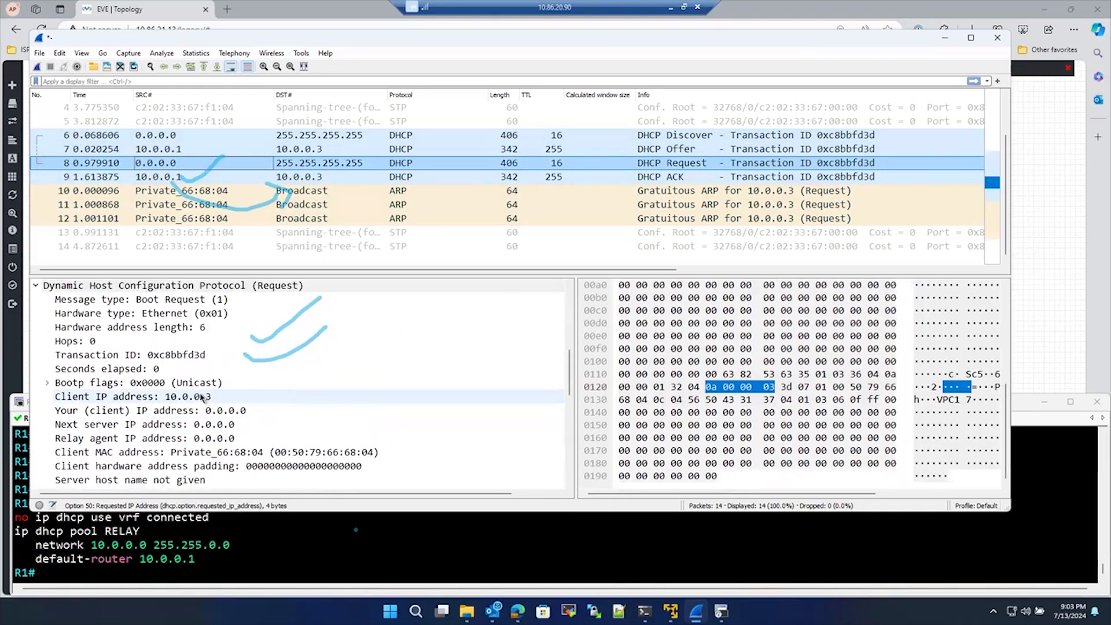
pyautogui.scroll(2, 199, 397)
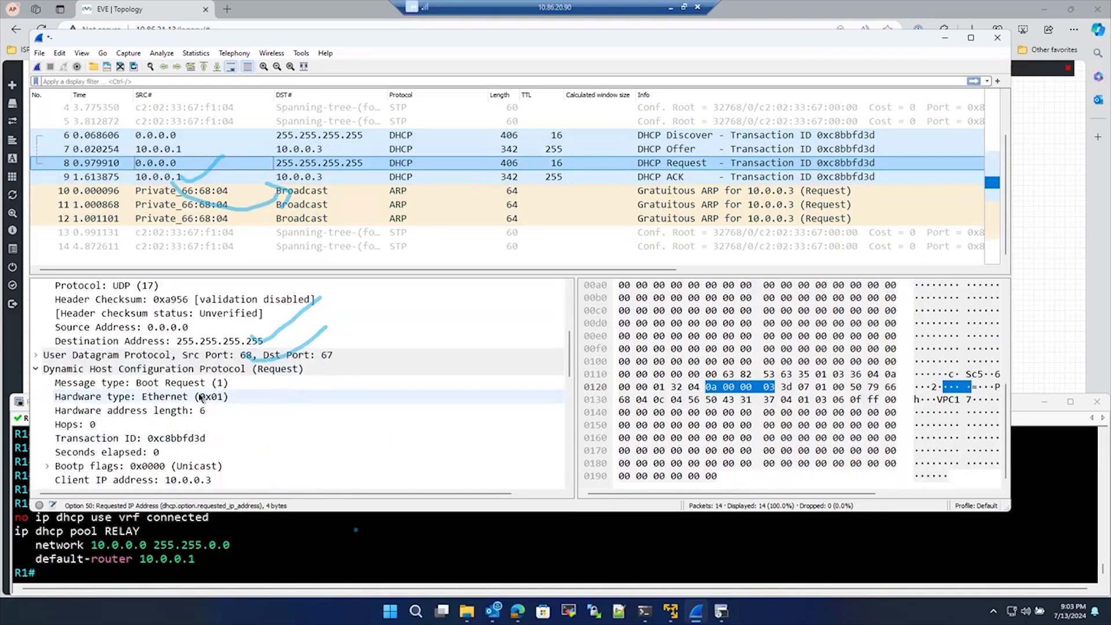
pyautogui.scroll(-3, 105, 427)
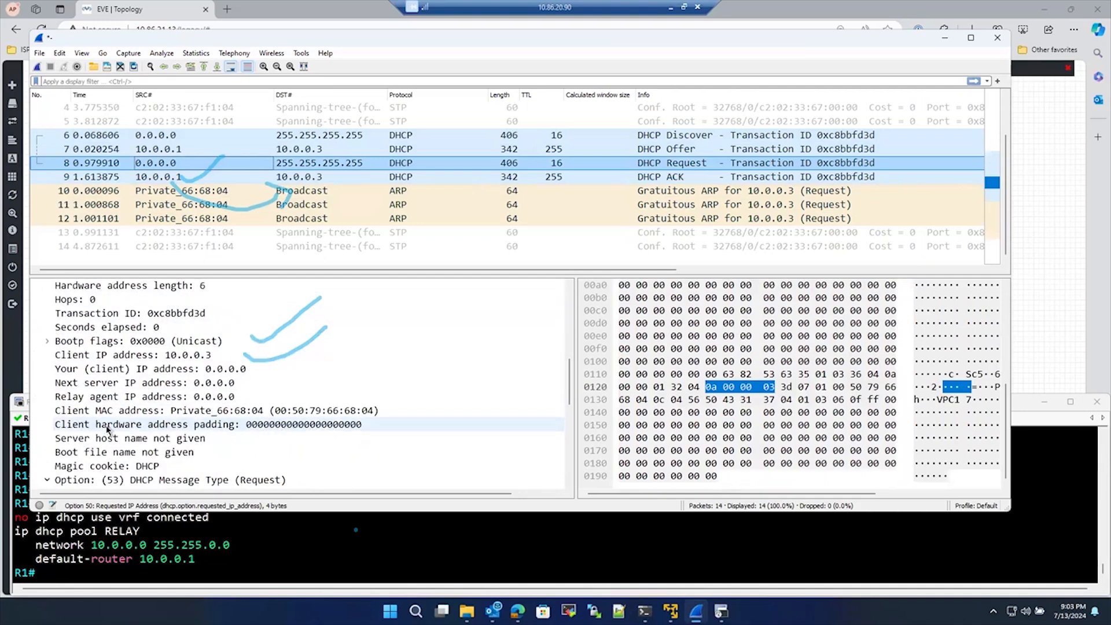
pyautogui.scroll(-6, 107, 428)
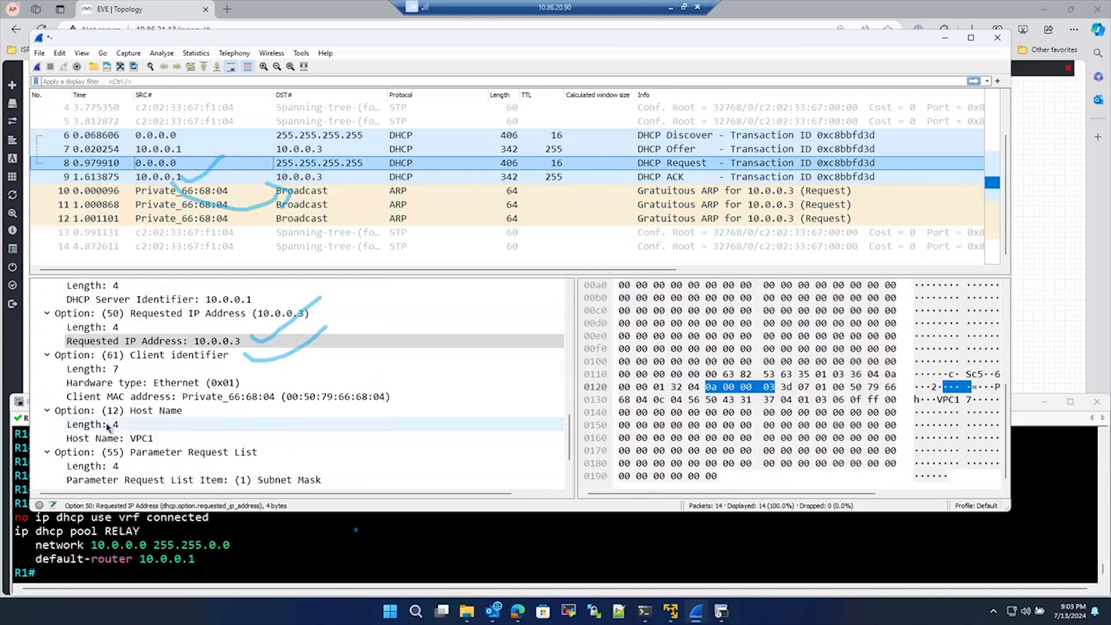
pyautogui.scroll(-2, 107, 428)
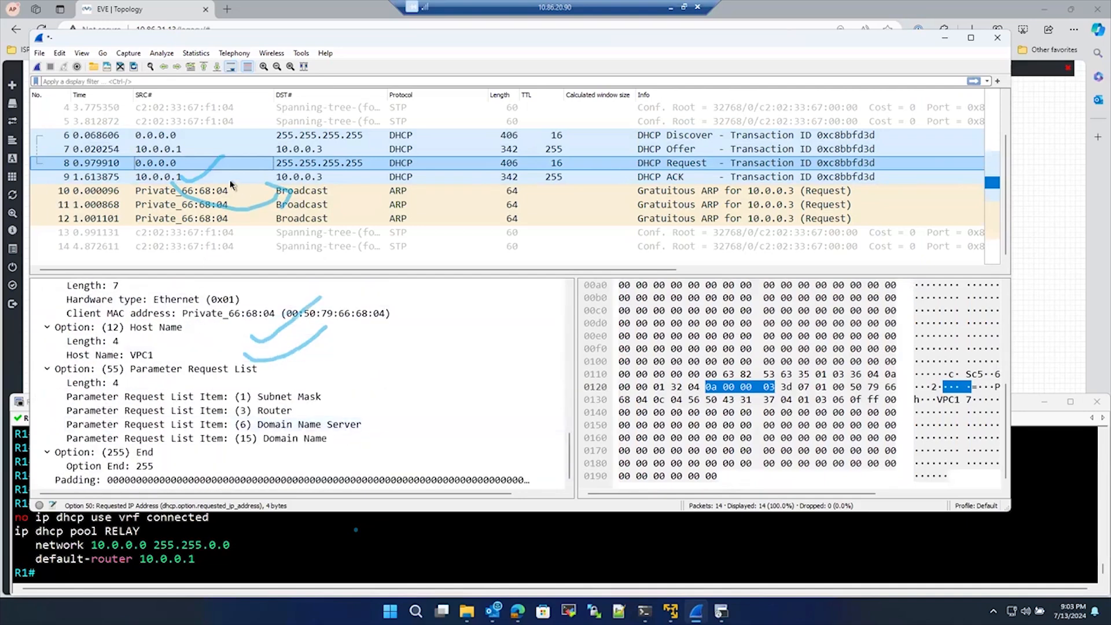
# Examine the DHCP ACK packet's lease, renewal and next server fields, and return to R1's console.
pyautogui.click(224, 180)
pyautogui.scroll(3, 216, 422)
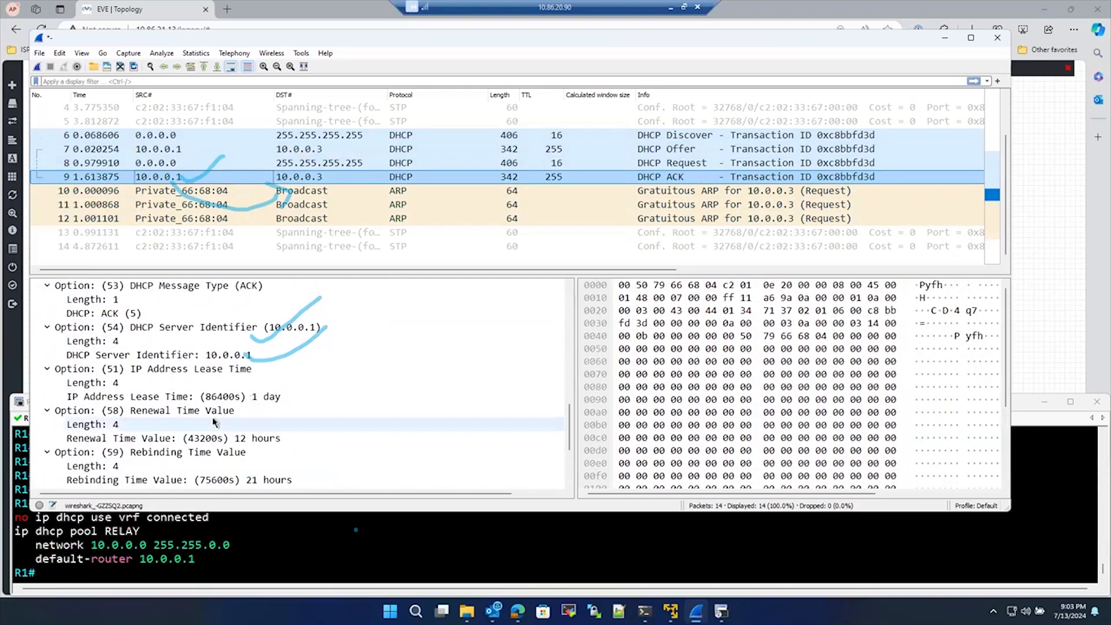
pyautogui.scroll(-1, 209, 411)
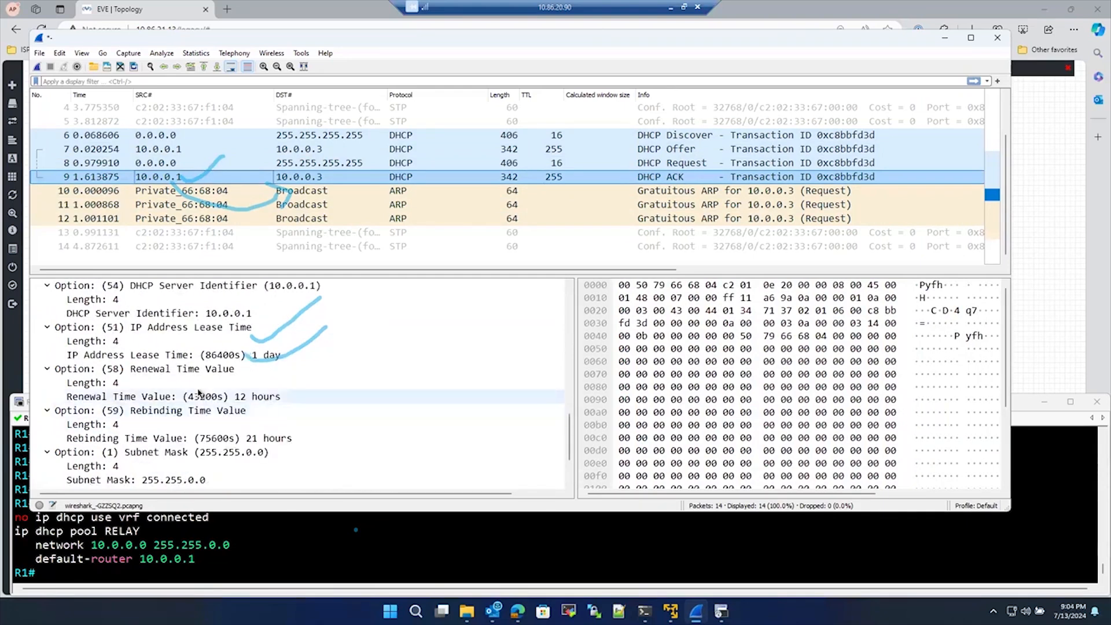
pyautogui.scroll(2, 198, 393)
pyautogui.scroll(3, 198, 393)
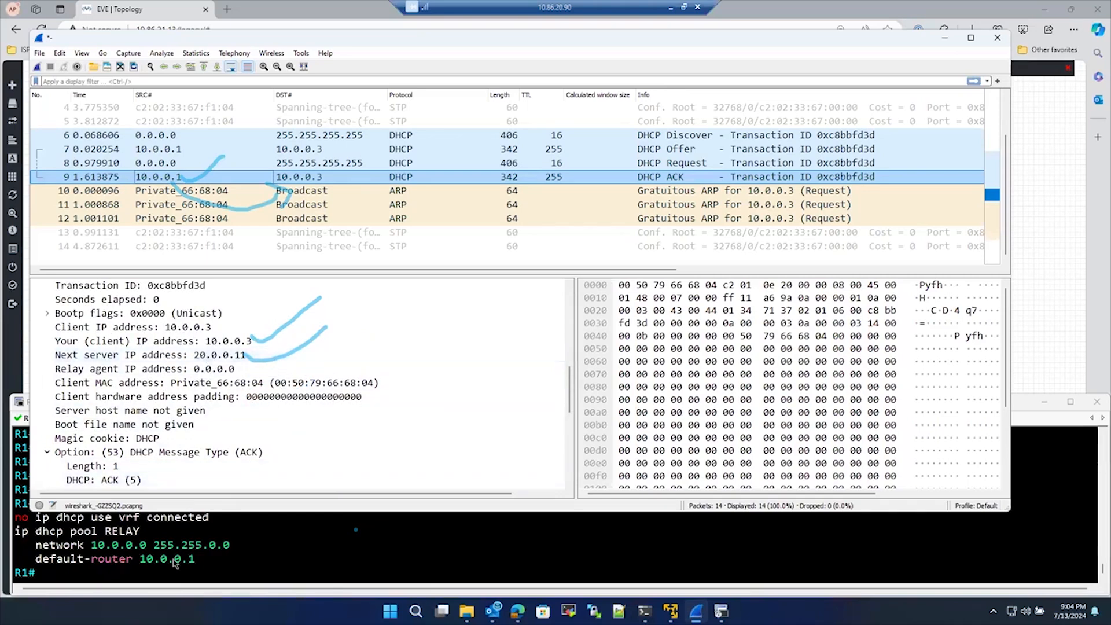
pyautogui.click(219, 559)
pyautogui.write('sho')
pyautogui.press('Tab')
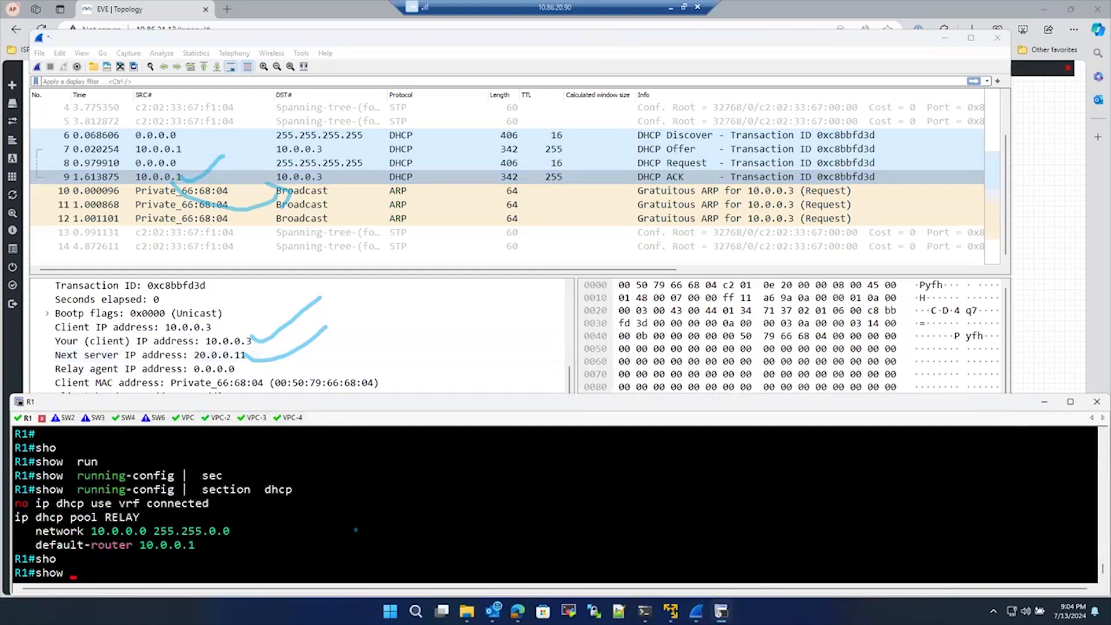
pyautogui.write('run')
pyautogui.press('Tab')
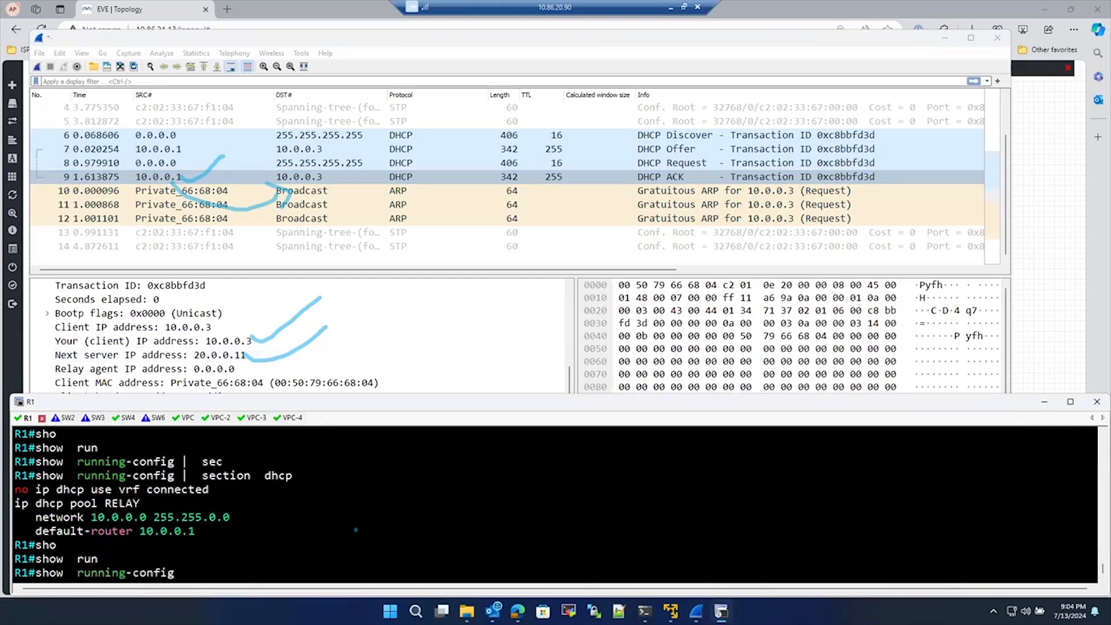
pyautogui.press('BackSpace')
pyautogui.press('BackSpace')
pyautogui.press('BackSpace')
pyautogui.press('BackSpace')
pyautogui.press('BackSpace')
pyautogui.press('BackSpace')
pyautogui.press('BackSpace')
pyautogui.press('BackSpace')
pyautogui.press('BackSpace')
pyautogui.press('BackSpace')
pyautogui.press('BackSpace')
pyautogui.press('BackSpace')
pyautogui.press('BackSpace')
pyautogui.press('BackSpace')
pyautogui.press('BackSpace')
pyautogui.press('BackSpace')
pyautogui.press('BackSpace')
pyautogui.press('BackSpace')
pyautogui.press('BackSpace')
pyautogui.press('BackSpace')
# Run show running-config interface fastEthernet 0/0.10 in R1's console.
pyautogui.write('sho')
pyautogui.press('Tab')
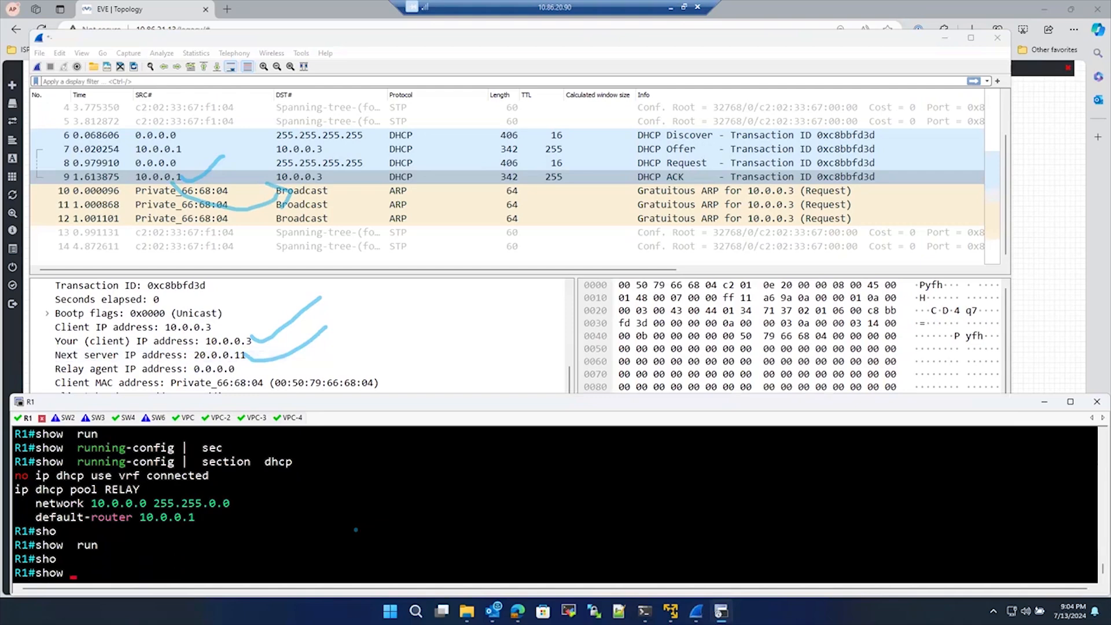
pyautogui.write('run')
pyautogui.press('Tab')
pyautogui.write('in')
pyautogui.press('Tab')
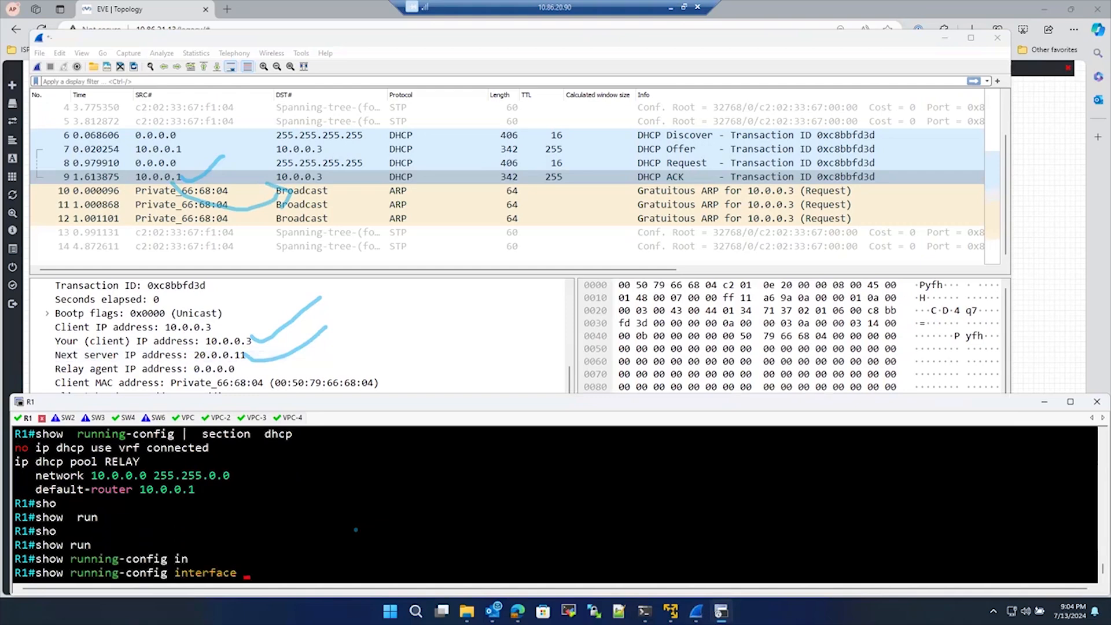
pyautogui.write('fa')
pyautogui.press('Tab')
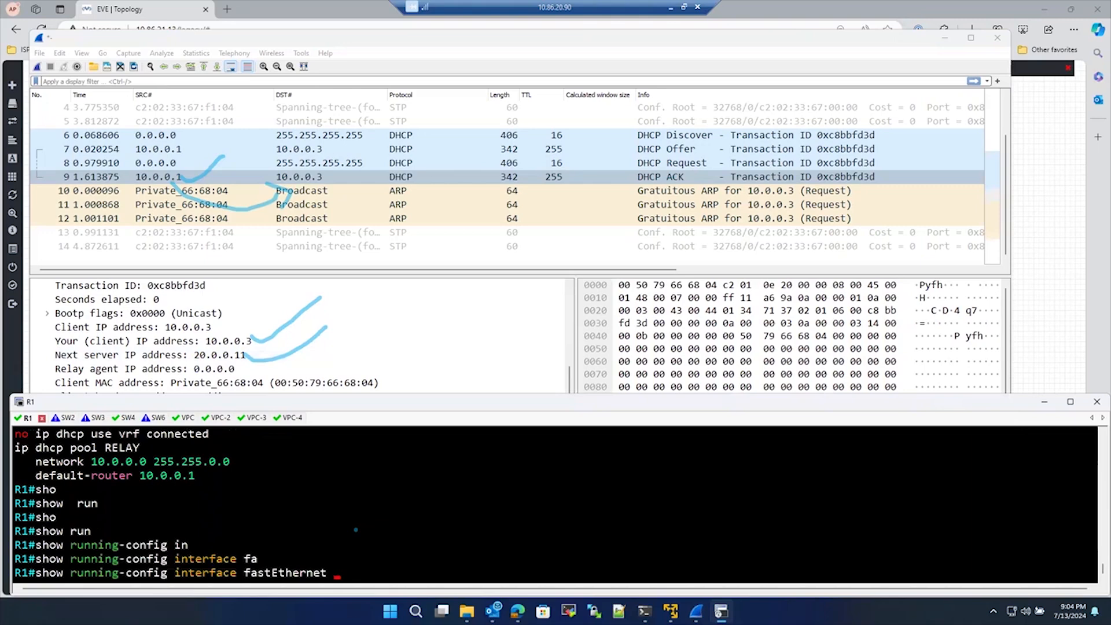
pyautogui.write('0/0.10')
pyautogui.press('Return')
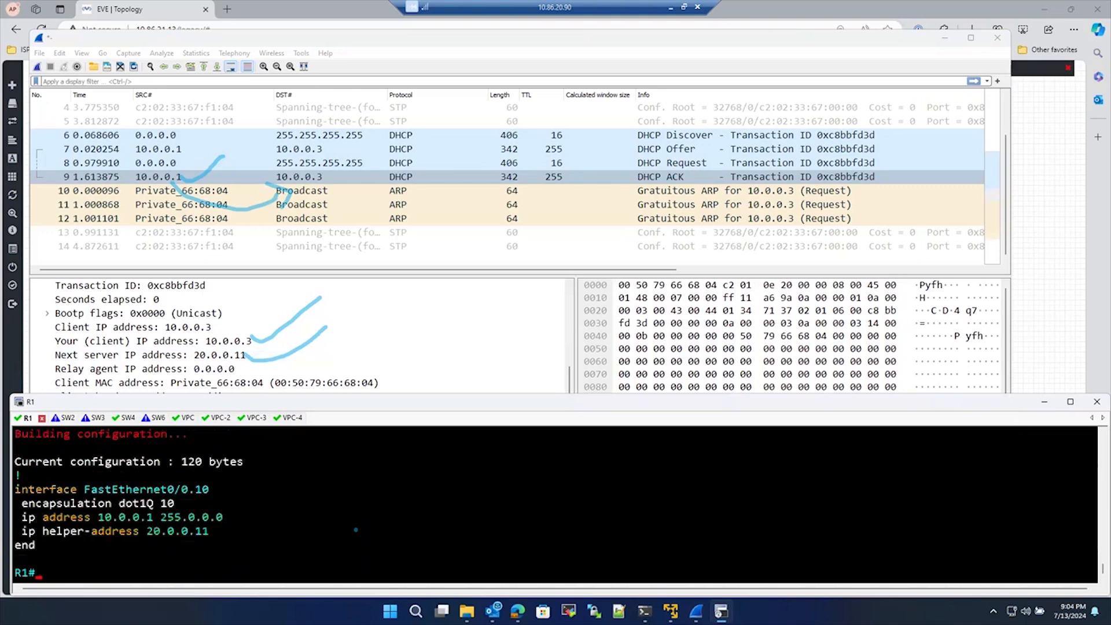
# Highlight the helper address and the interface's IP address in the FastEthernet0/0.10 output.
pyautogui.moveTo(140, 532); pyautogui.dragTo(219, 531)
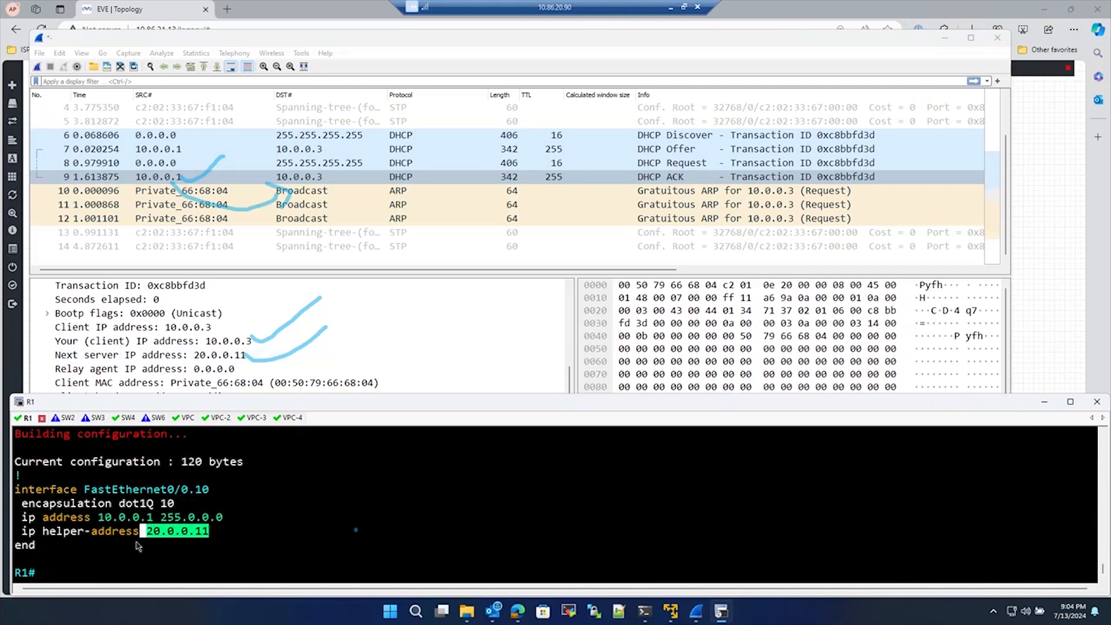
pyautogui.click(102, 535)
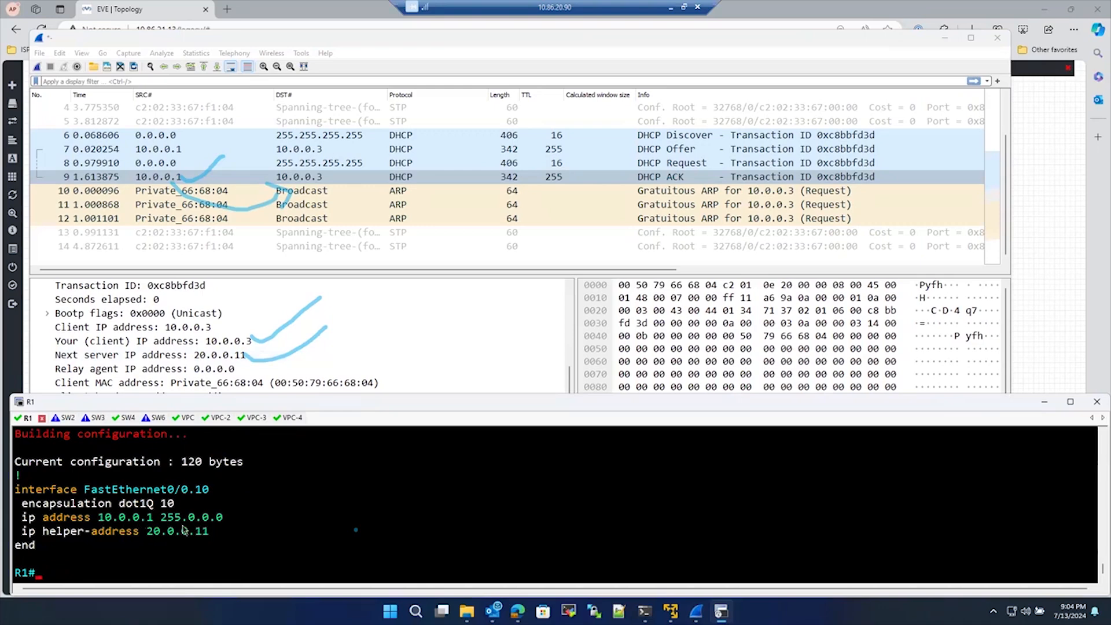
pyautogui.moveTo(99, 517)
pyautogui.mouseDown()
pyautogui.moveTo(182, 531)
pyautogui.moveTo(255, 514)
pyautogui.mouseUp()
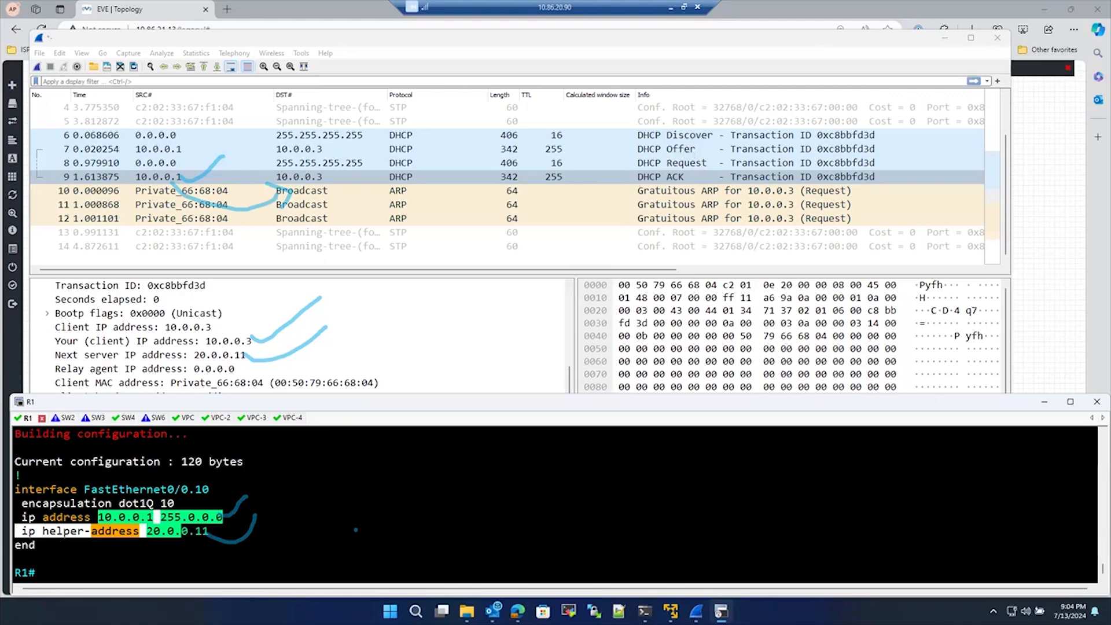
# Switch to Wireshark and examine the DHCP ACK's next server address, client IP address and DHCP options.
pyautogui.click(431, 249)
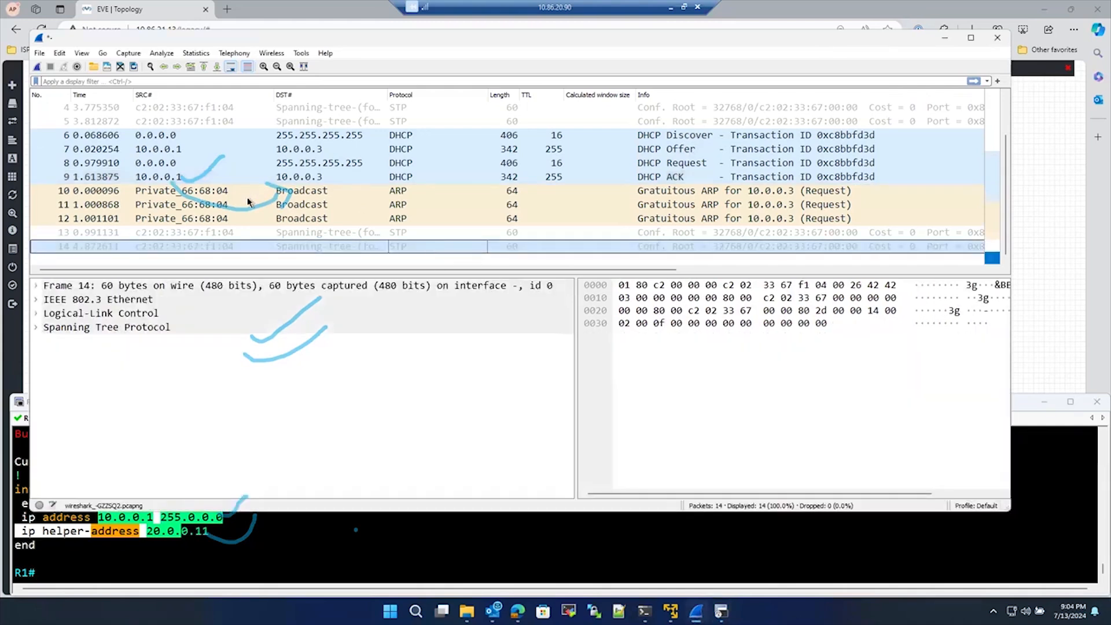
pyautogui.click(110, 180)
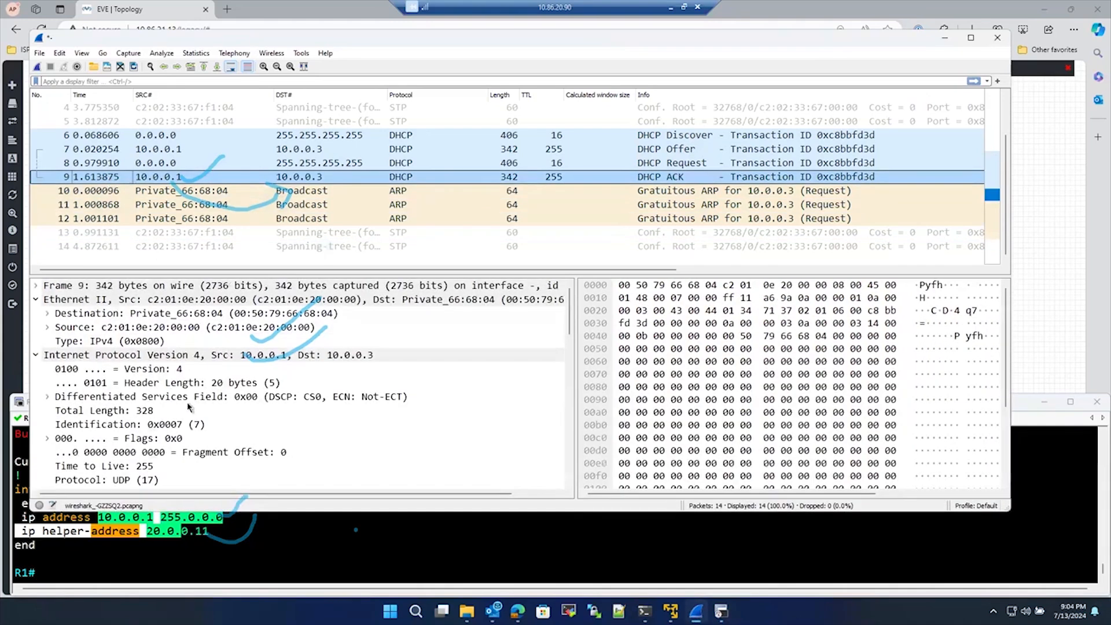
pyautogui.scroll(-10, 188, 411)
pyautogui.scroll(-1, 183, 421)
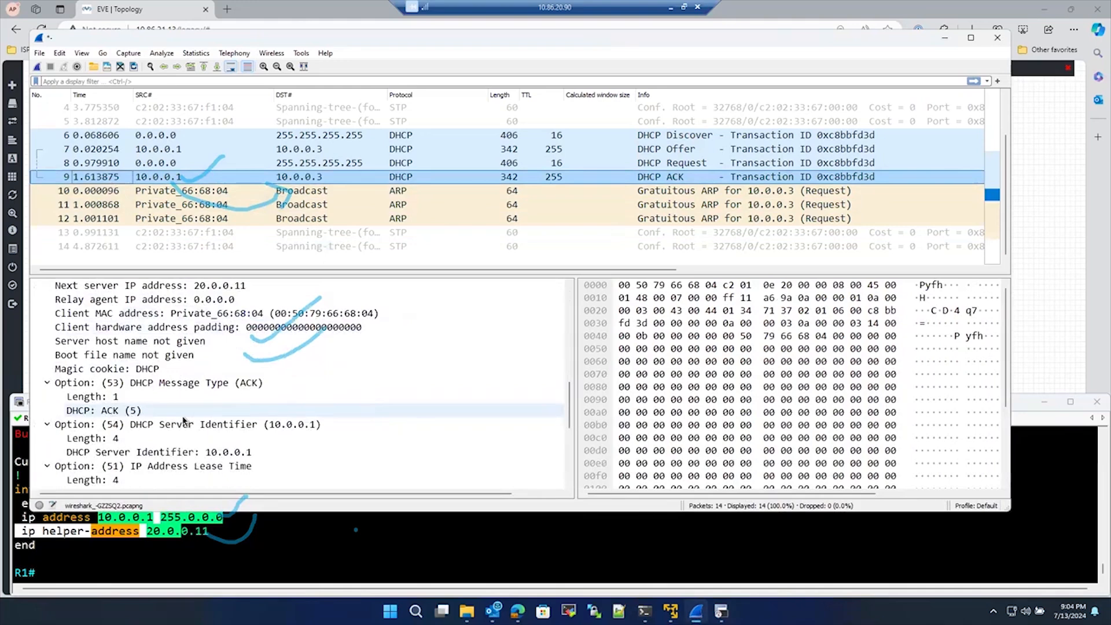
pyautogui.scroll(2, 186, 420)
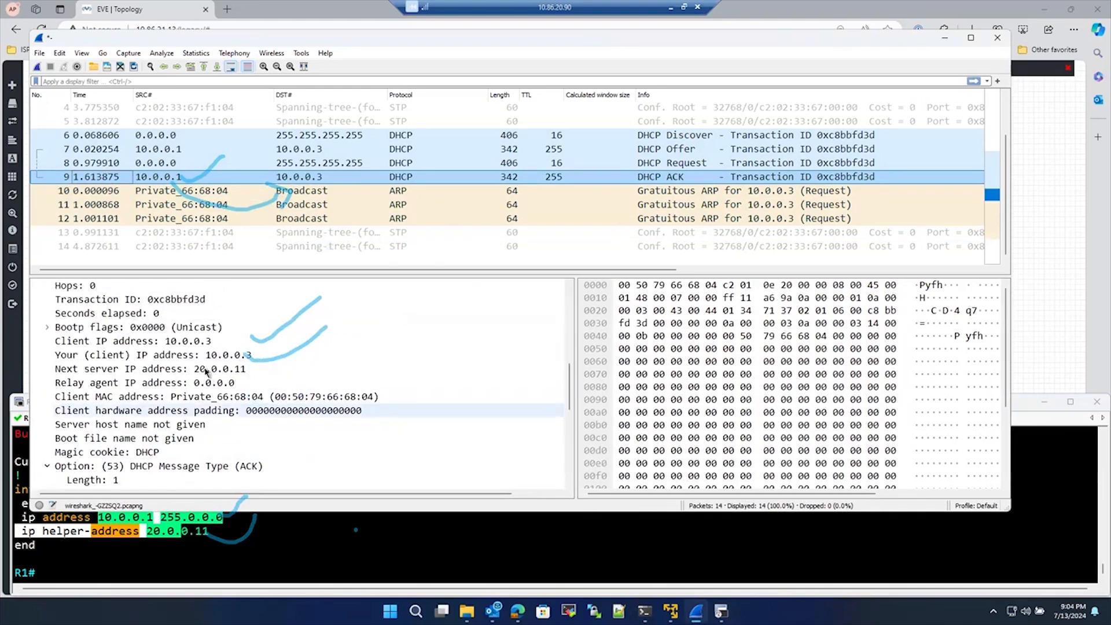
pyautogui.click(207, 368)
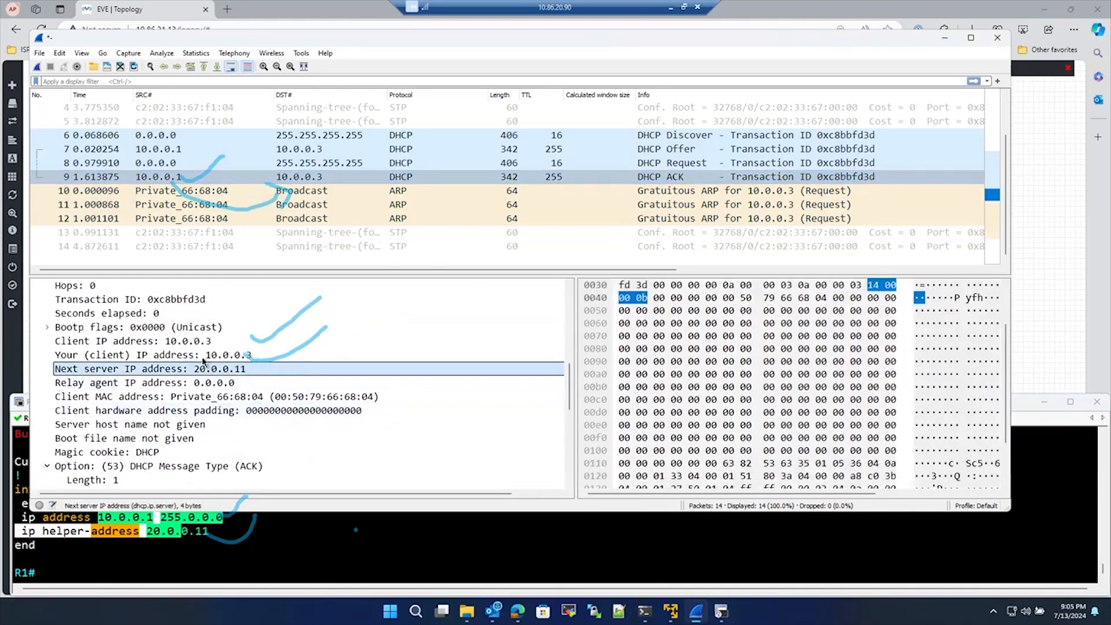
pyautogui.click(202, 355)
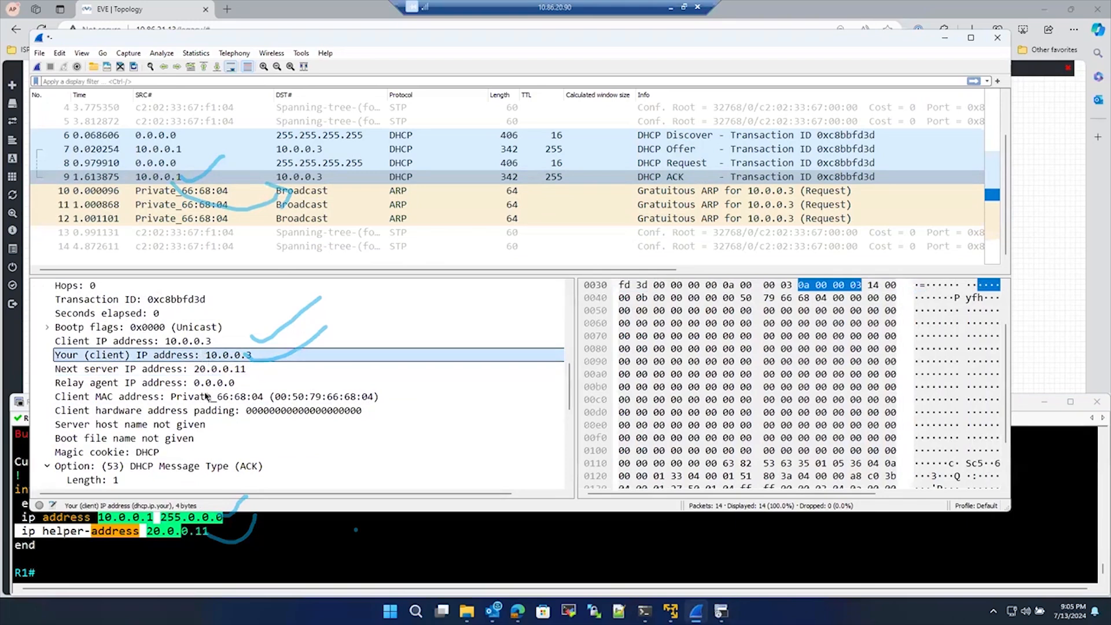
pyautogui.scroll(-3, 201, 425)
pyautogui.scroll(-2, 201, 424)
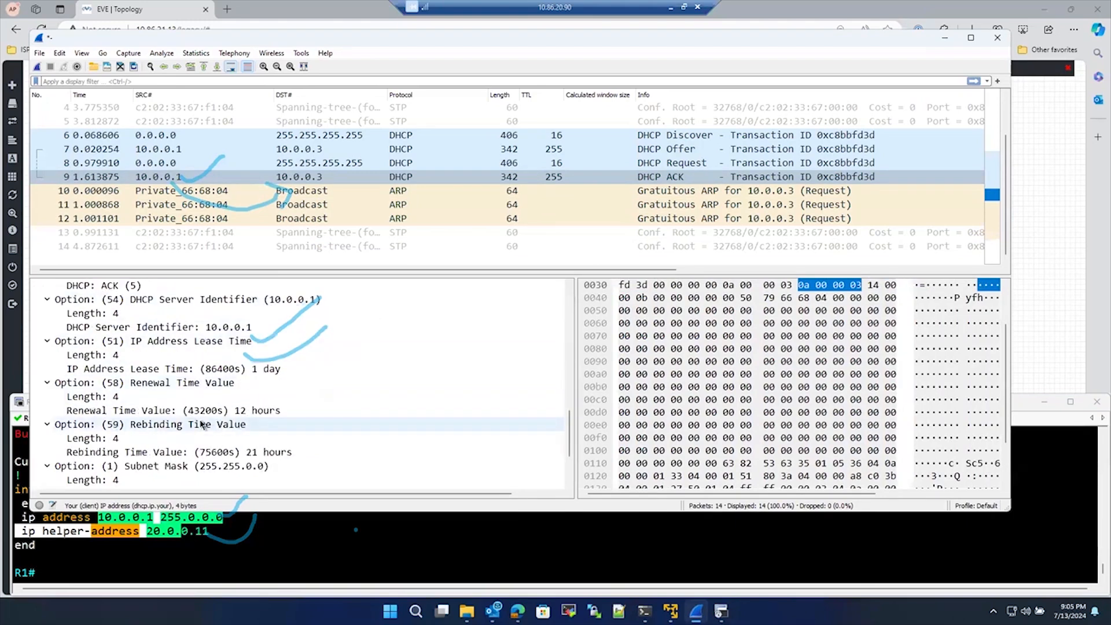
# Examine the DHCP ACK's rebinding, renewal, router and subnet mask options, and tick the subnet mask line.
pyautogui.scroll(-3, 201, 424)
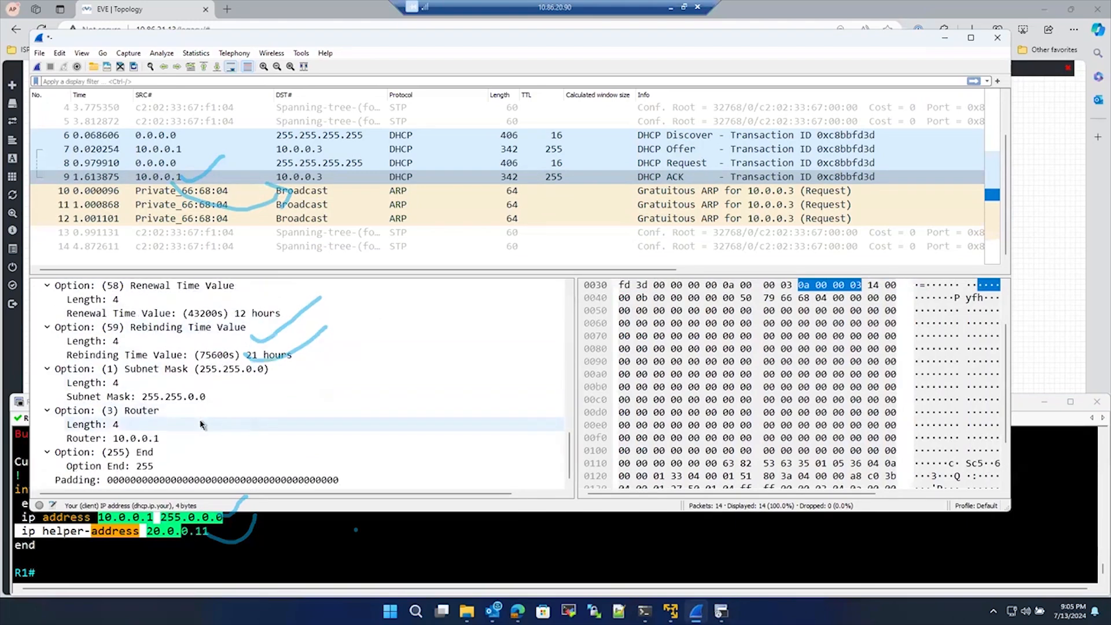
pyautogui.click(160, 357)
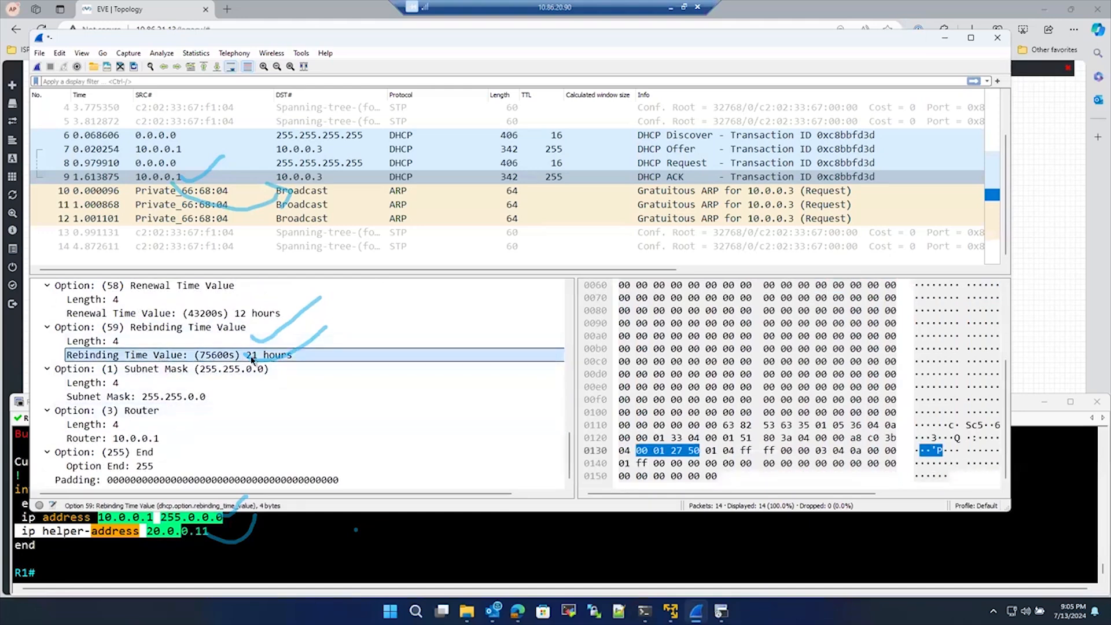
pyautogui.click(190, 314)
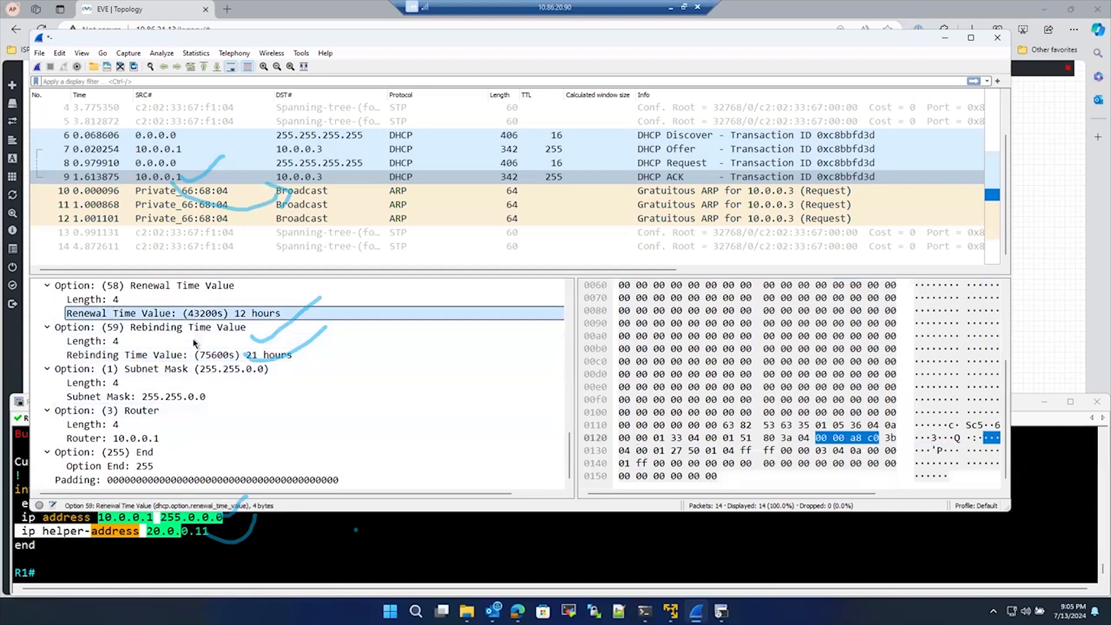
pyautogui.click(127, 439)
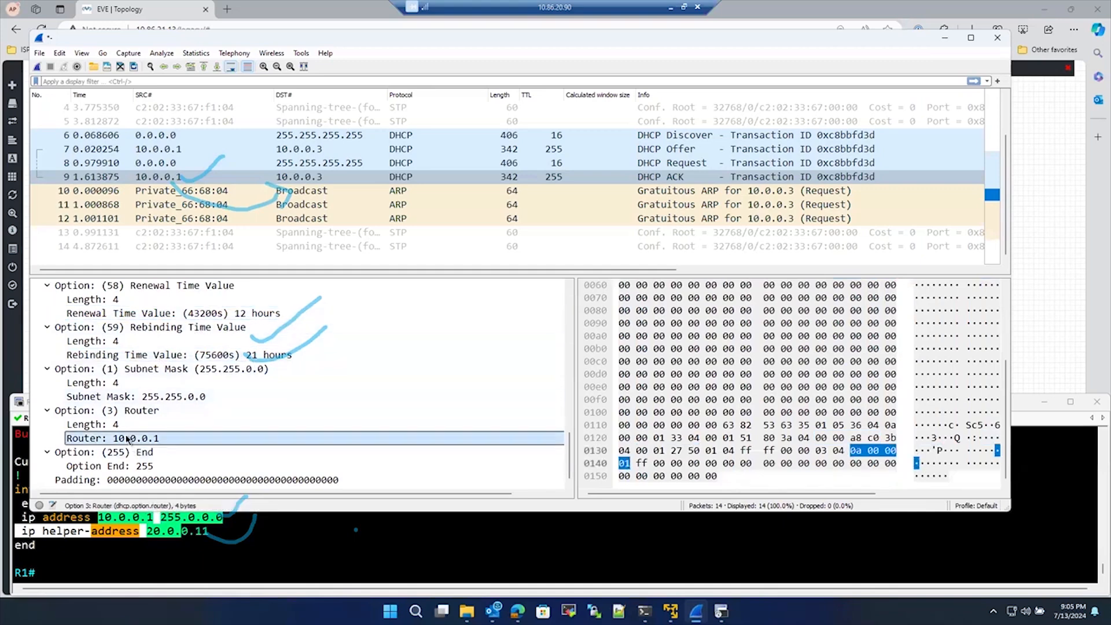
pyautogui.click(190, 398)
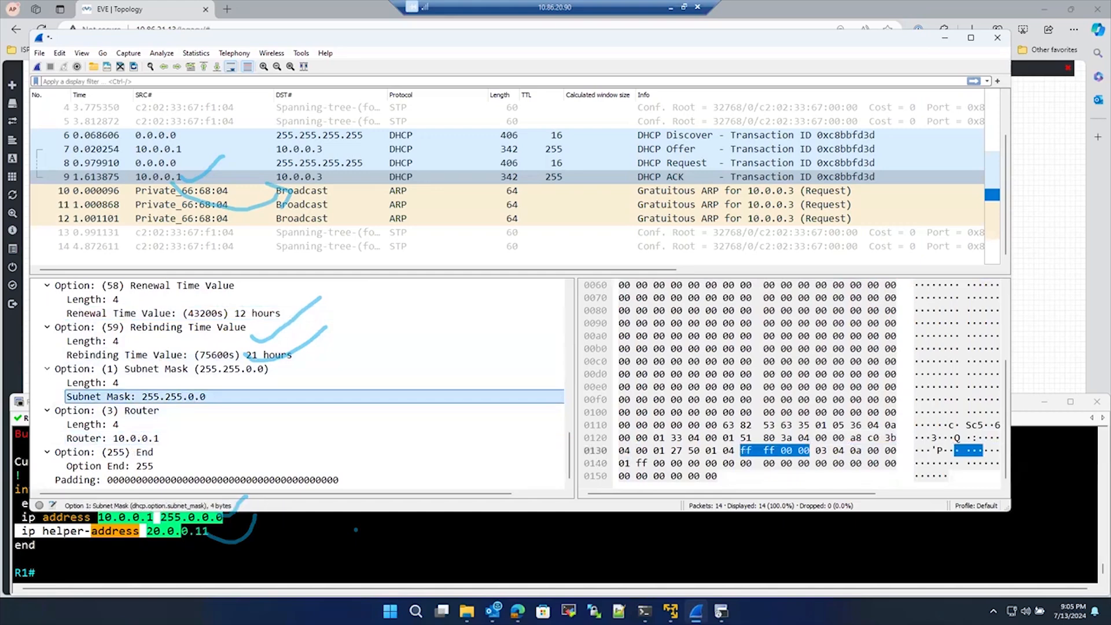
pyautogui.moveTo(215, 390); pyautogui.dragTo(278, 375)
# Circle FastEthernet0/0.10's subnet mask in R1's console, and return to the ACK's subnet mask in Wireshark for comparison.
pyautogui.click(165, 522)
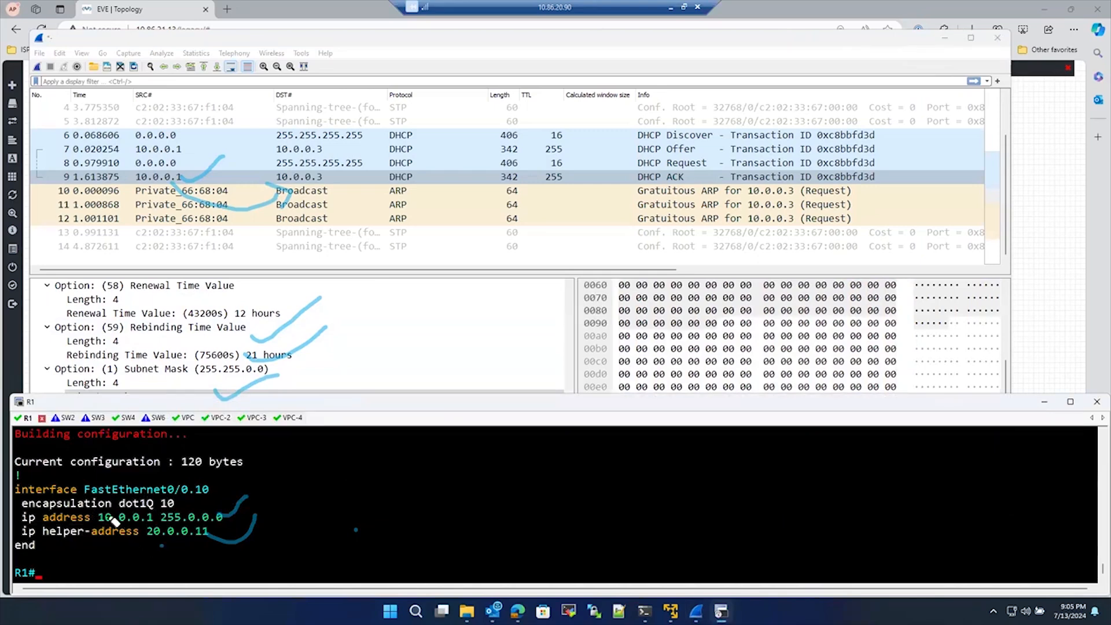
pyautogui.moveTo(240, 527)
pyautogui.mouseDown()
pyautogui.moveTo(172, 526)
pyautogui.moveTo(200, 532)
pyautogui.moveTo(260, 519)
pyautogui.moveTo(376, 446)
pyautogui.mouseUp()
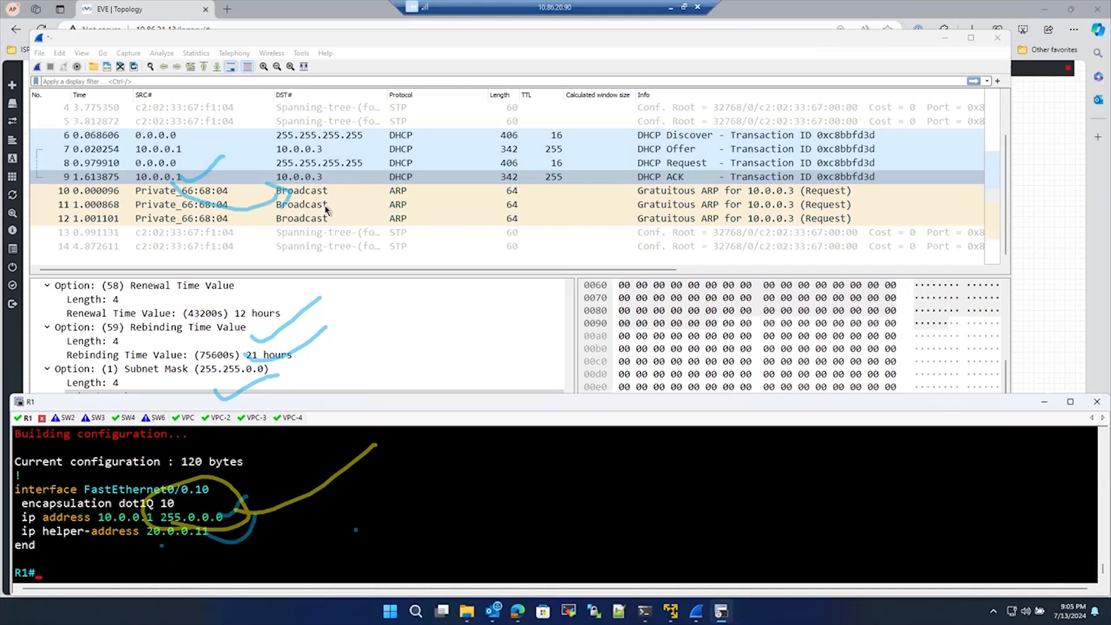
pyautogui.click(1045, 403)
pyautogui.click(145, 397)
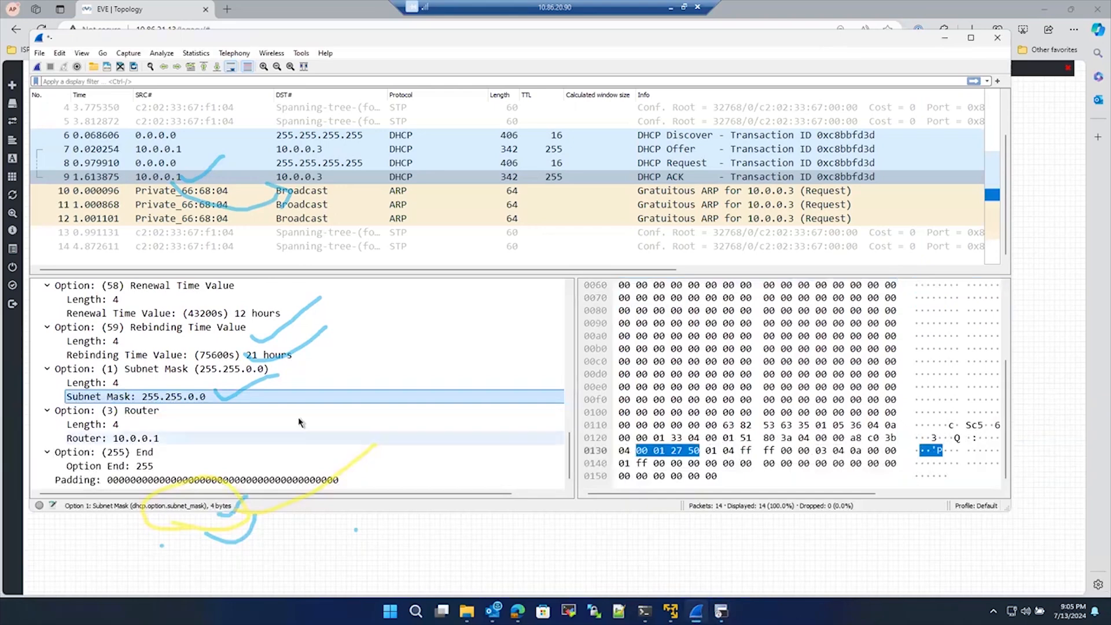
# Review the DHCP ACK's option list again, selecting its router address and subnet mask values.
pyautogui.scroll(1, 308, 451)
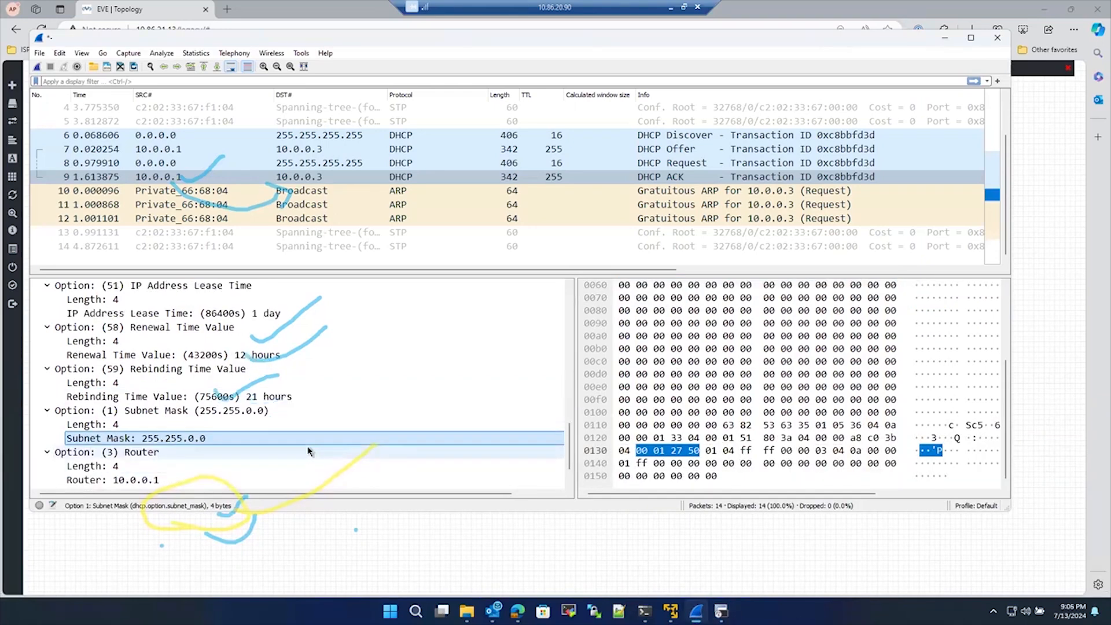
pyautogui.scroll(2, 309, 451)
pyautogui.scroll(2, 308, 451)
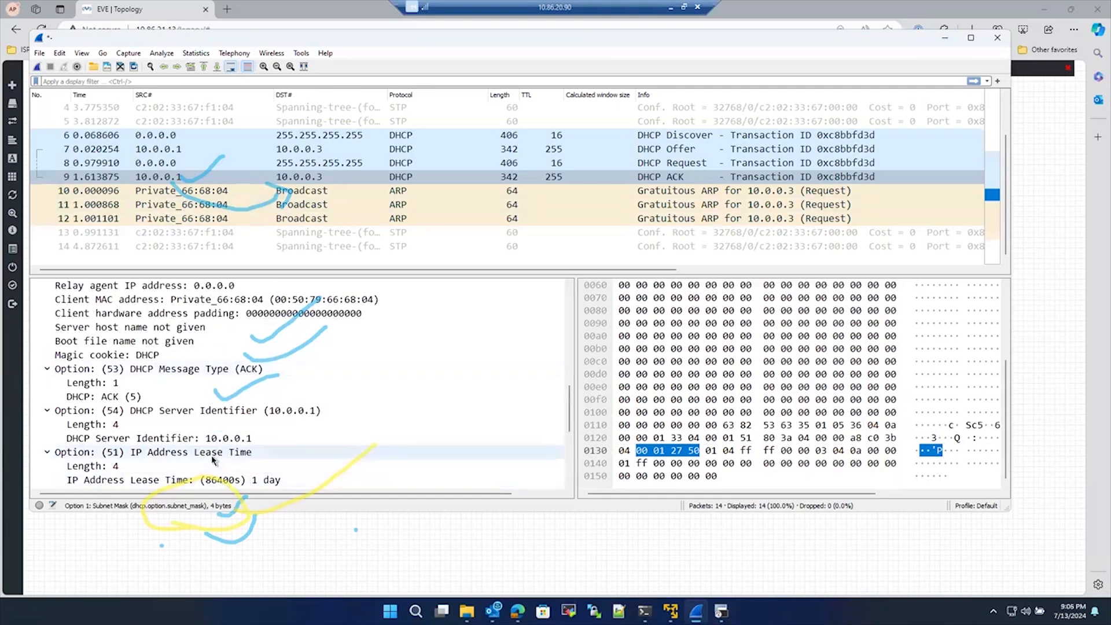
pyautogui.scroll(-3, 213, 460)
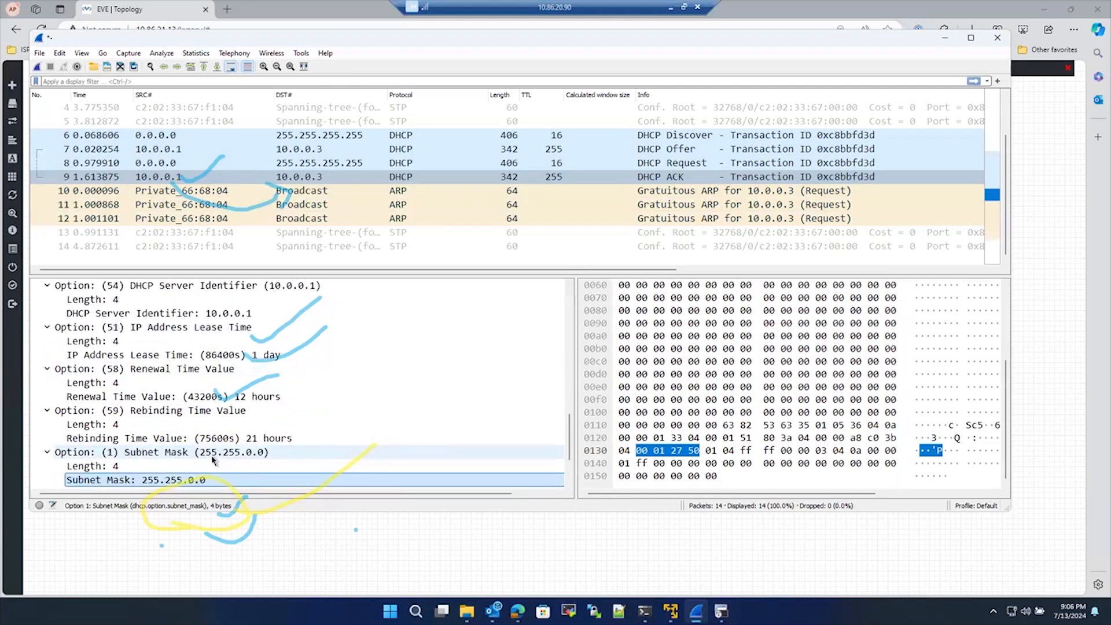
pyautogui.scroll(-2, 213, 460)
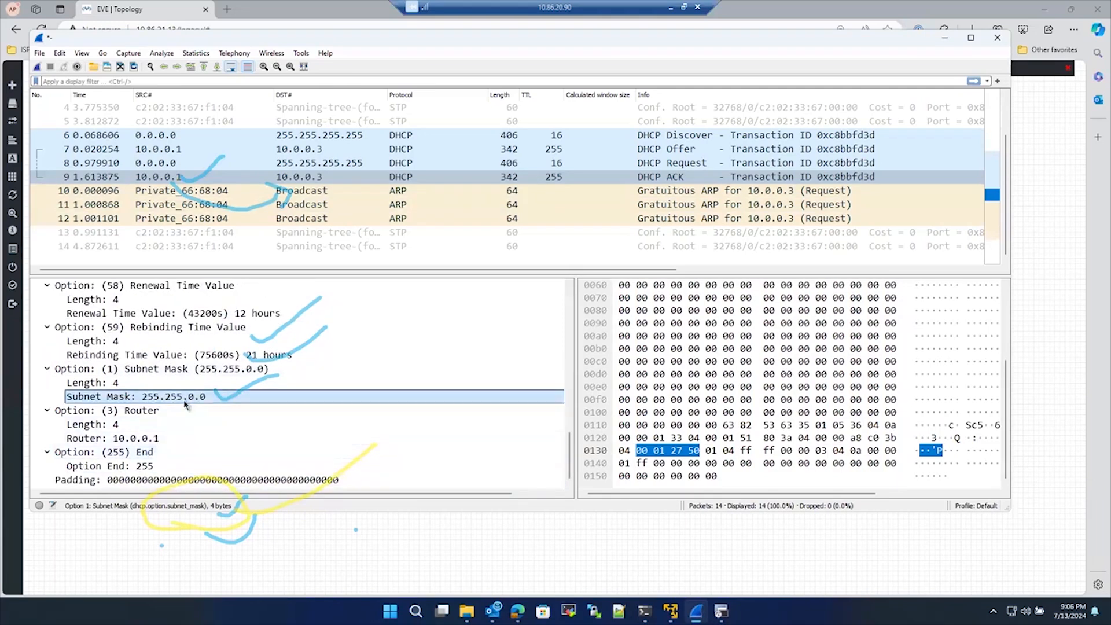
pyautogui.click(153, 441)
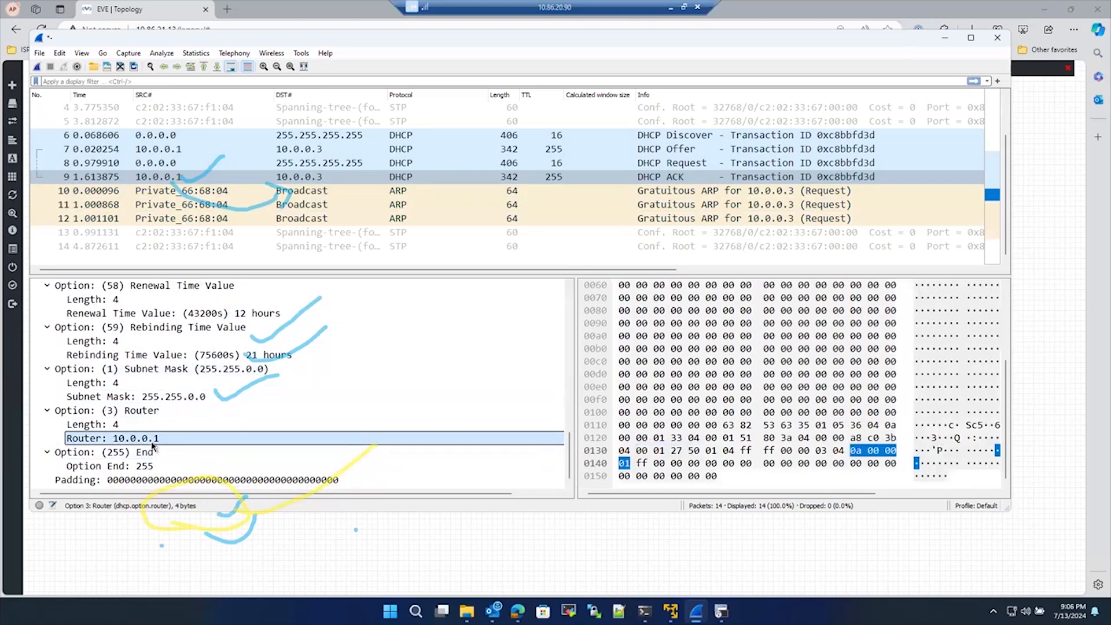
pyautogui.click(164, 399)
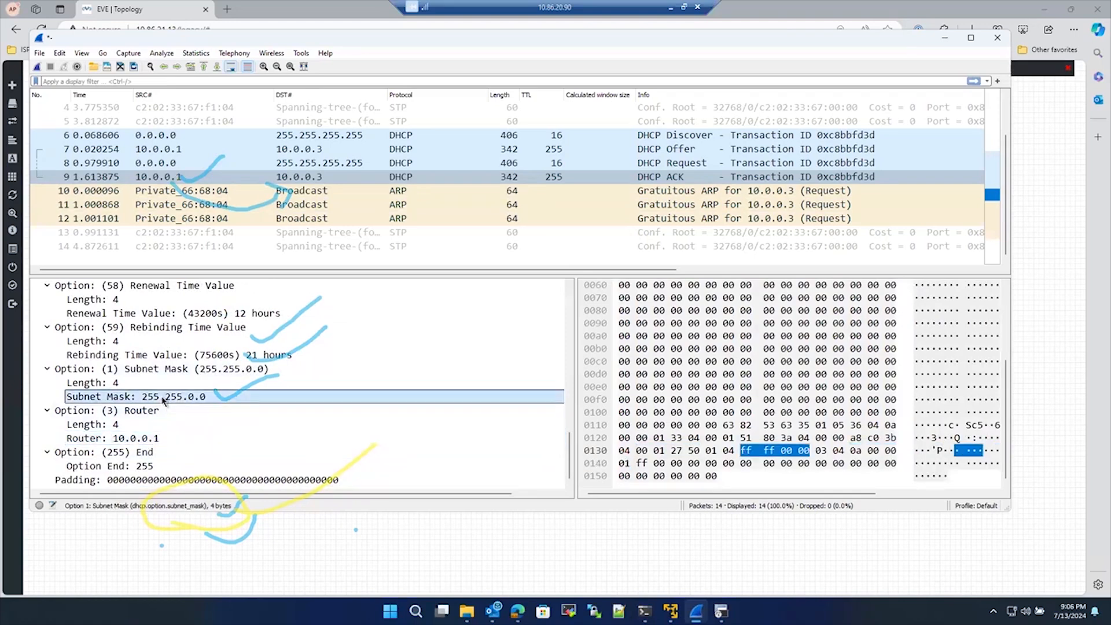
# Examine the DHCP ACK's rebinding time, server identifier and next server IP address fields.
pyautogui.scroll(2, 164, 399)
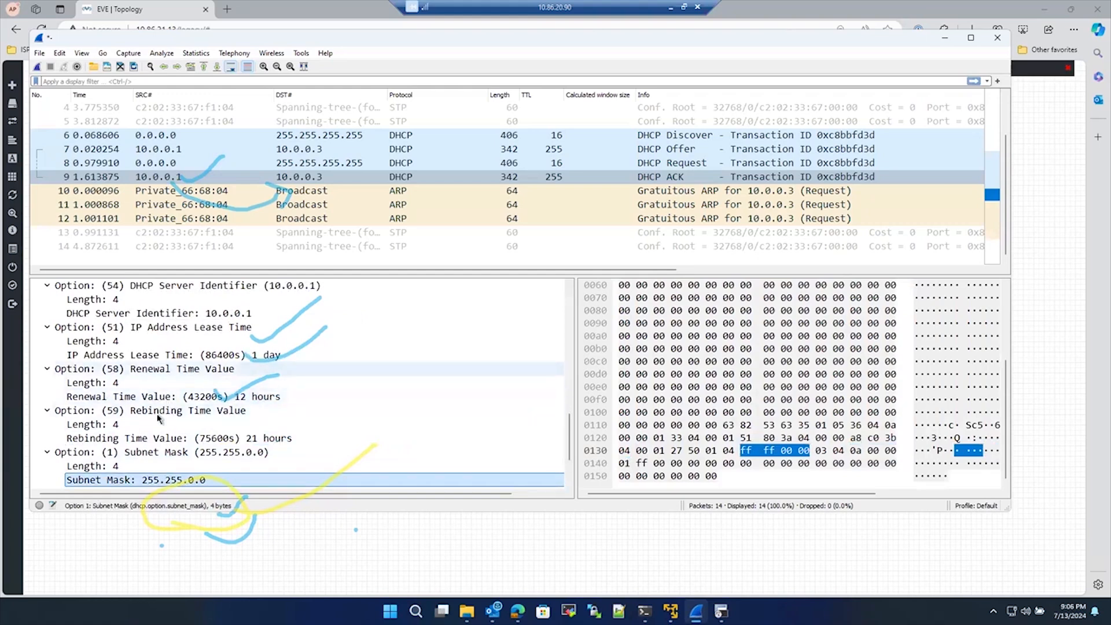
pyautogui.click(159, 412)
pyautogui.scroll(2, 161, 406)
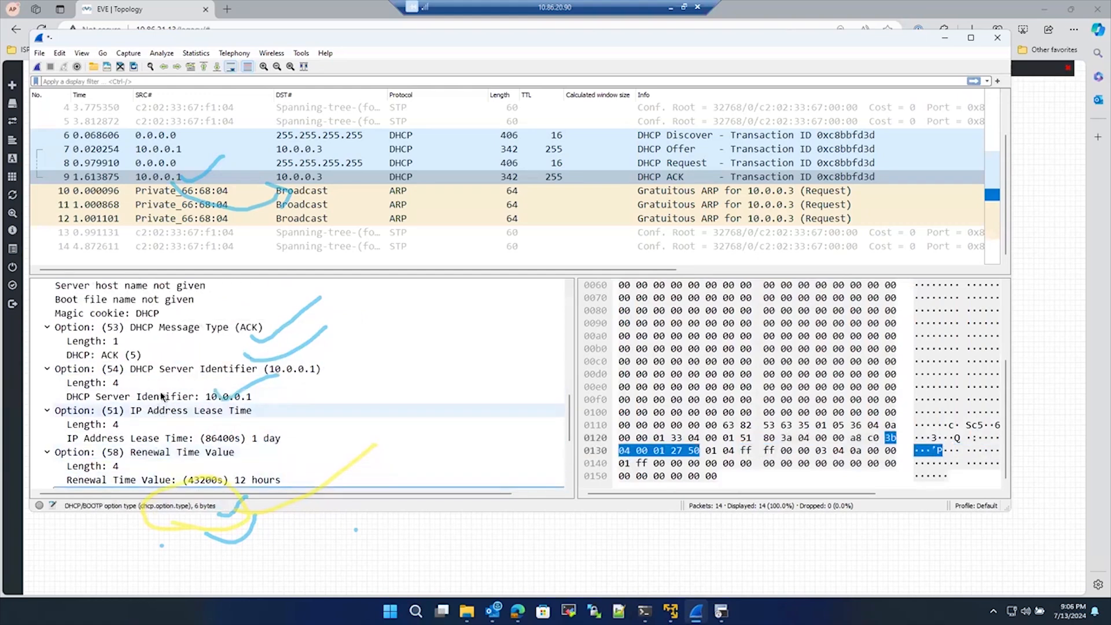
pyautogui.click(163, 399)
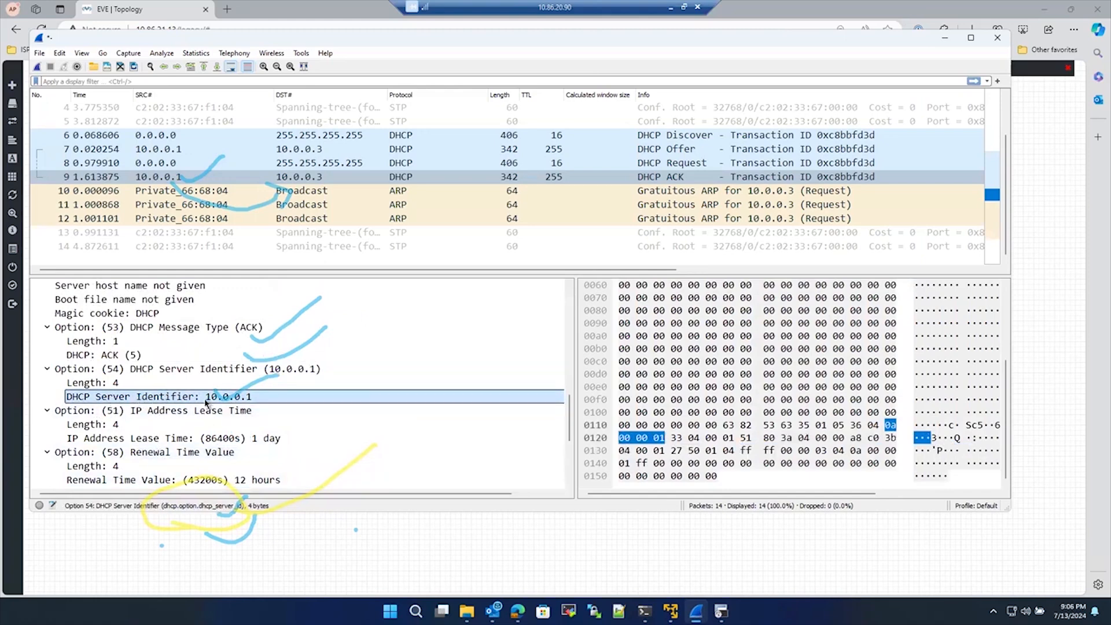
pyautogui.scroll(3, 205, 403)
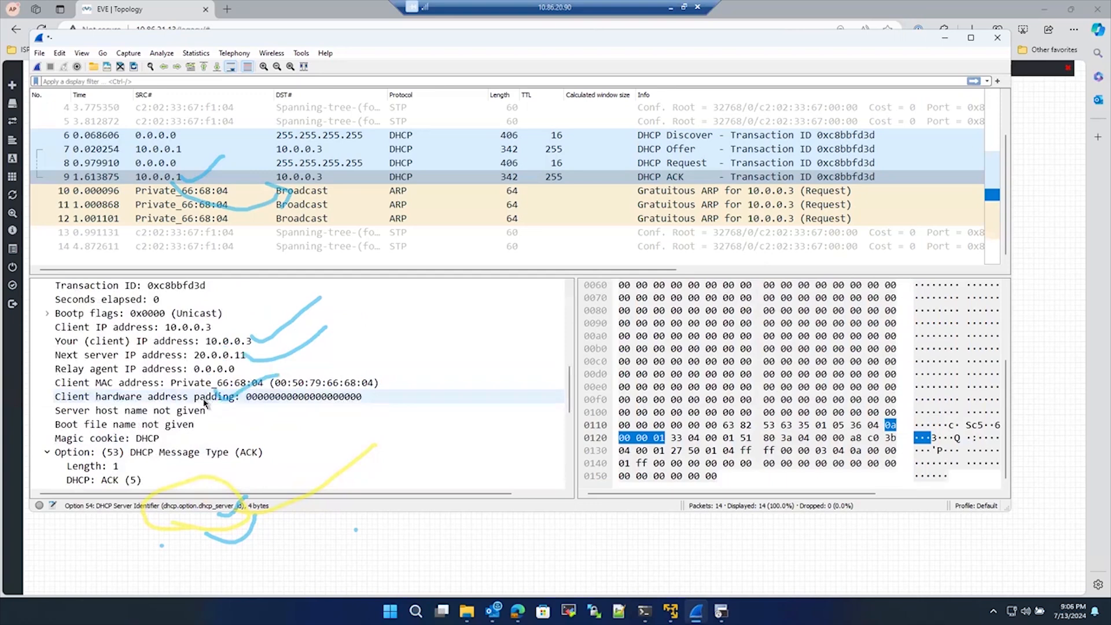
pyautogui.click(162, 359)
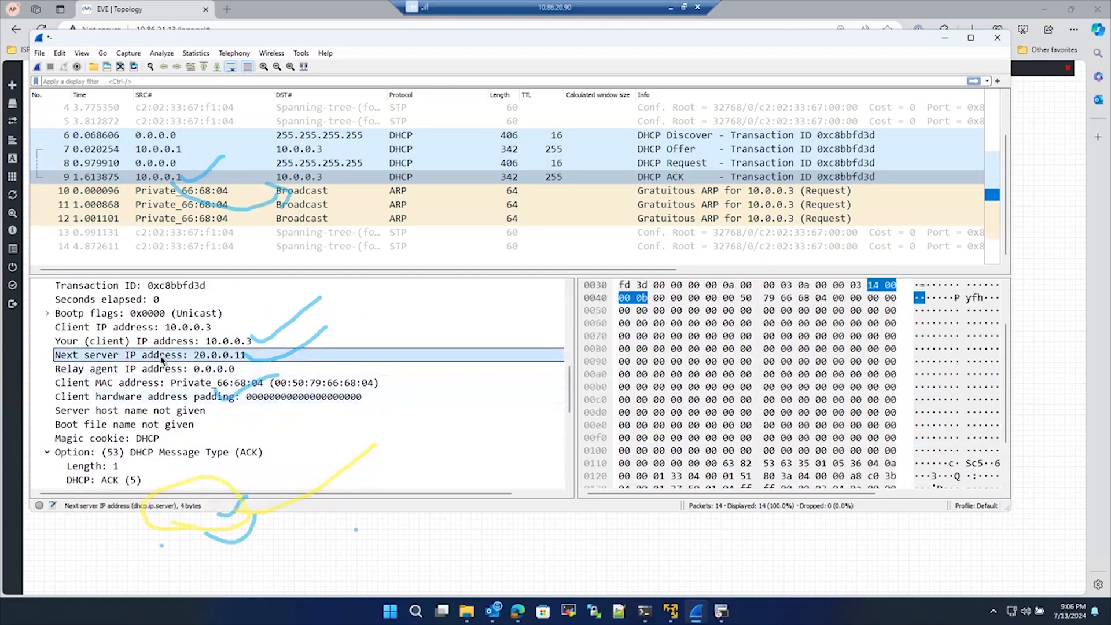
pyautogui.scroll(1, 168, 394)
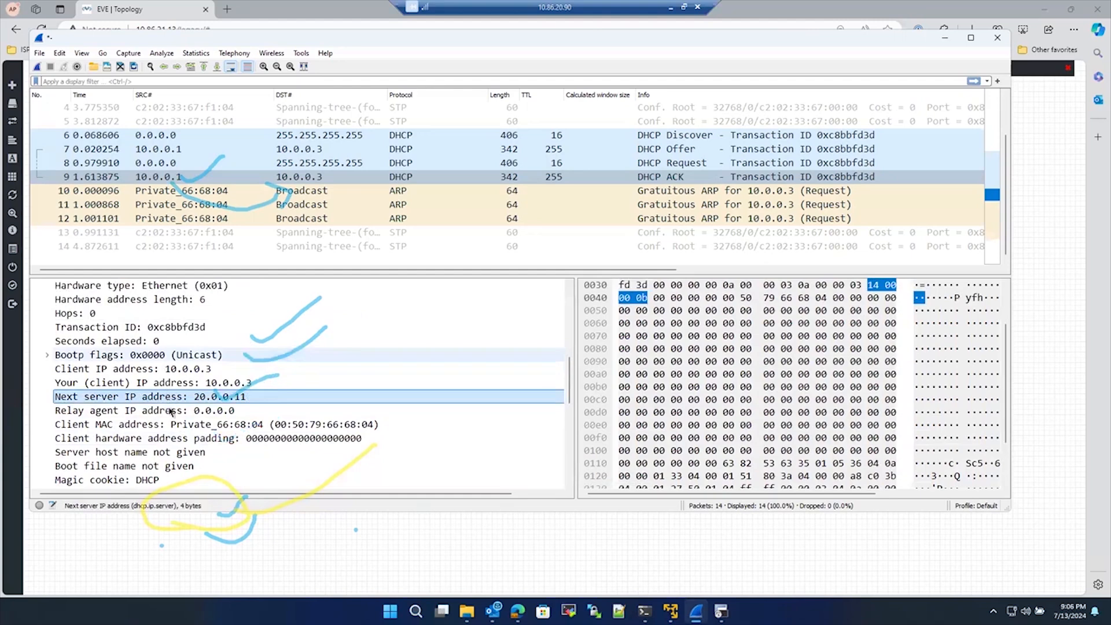
pyautogui.scroll(-8, 181, 437)
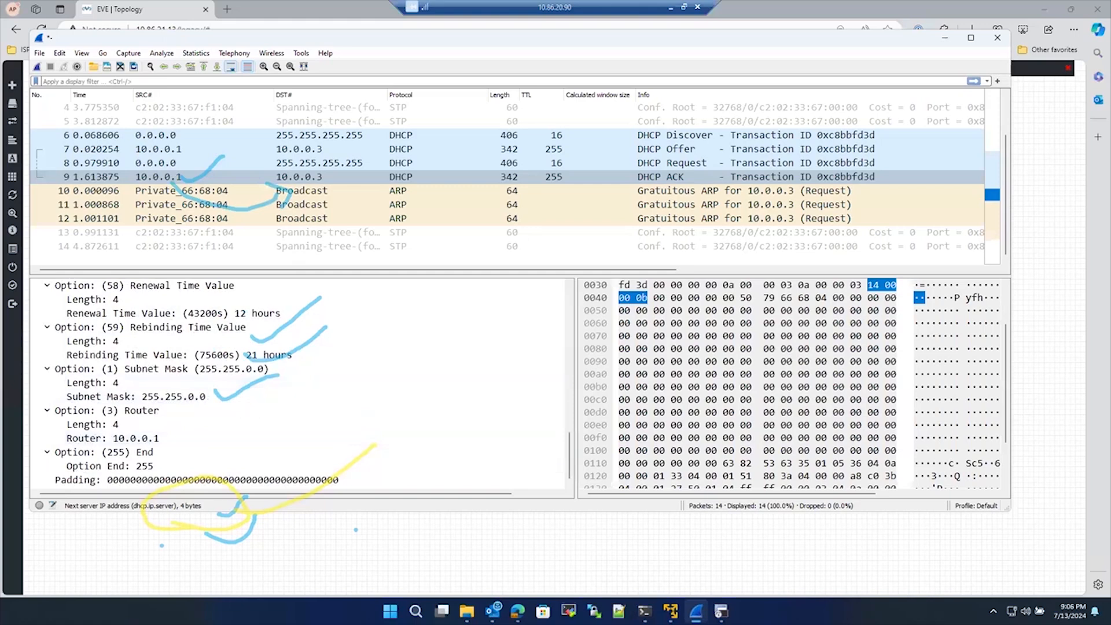
# Clear the on-screen annotations and tick the gratuitous ARP requests for 10.0.0.3 in the packet list.
pyautogui.press('Escape')
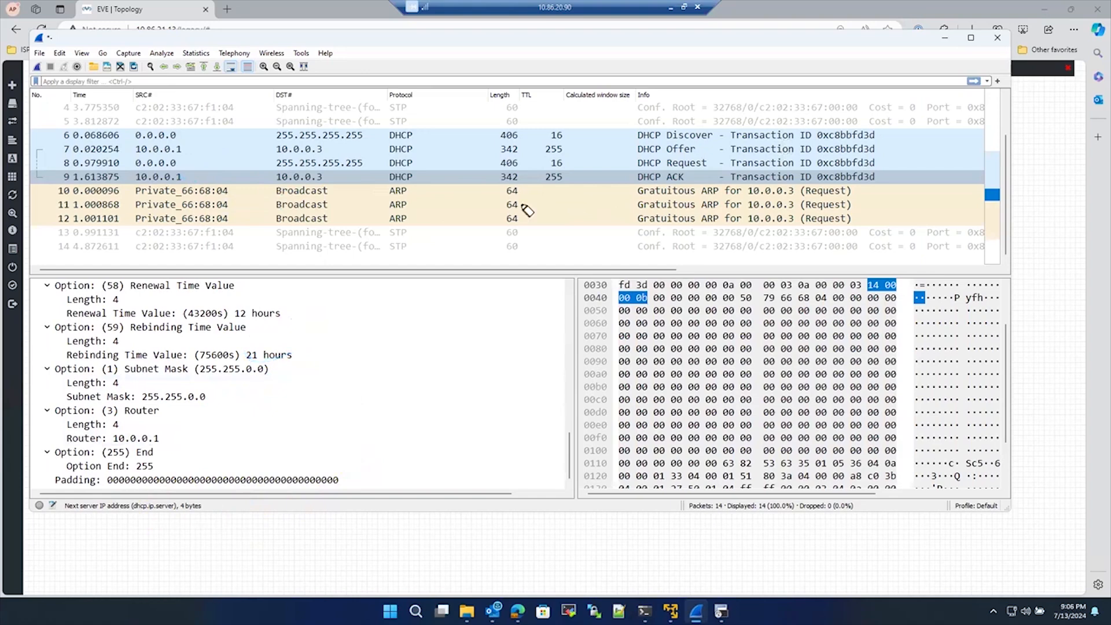
pyautogui.moveTo(835, 190); pyautogui.dragTo(911, 165)
pyautogui.moveTo(852, 203)
pyautogui.mouseDown()
pyautogui.moveTo(914, 192)
pyautogui.moveTo(934, 201)
pyautogui.mouseUp()
# Open the first gratuitous ARP packet and inspect the target and sender MAC addresses in its ARP details.
pyautogui.click(216, 192)
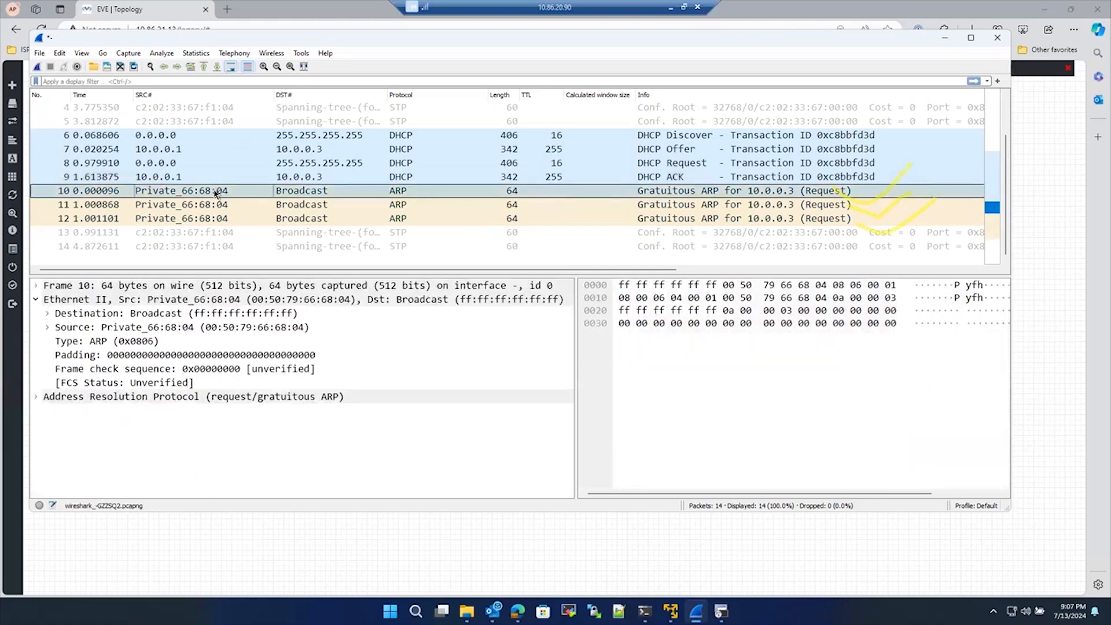
pyautogui.click(37, 398)
pyautogui.scroll(-2, 117, 457)
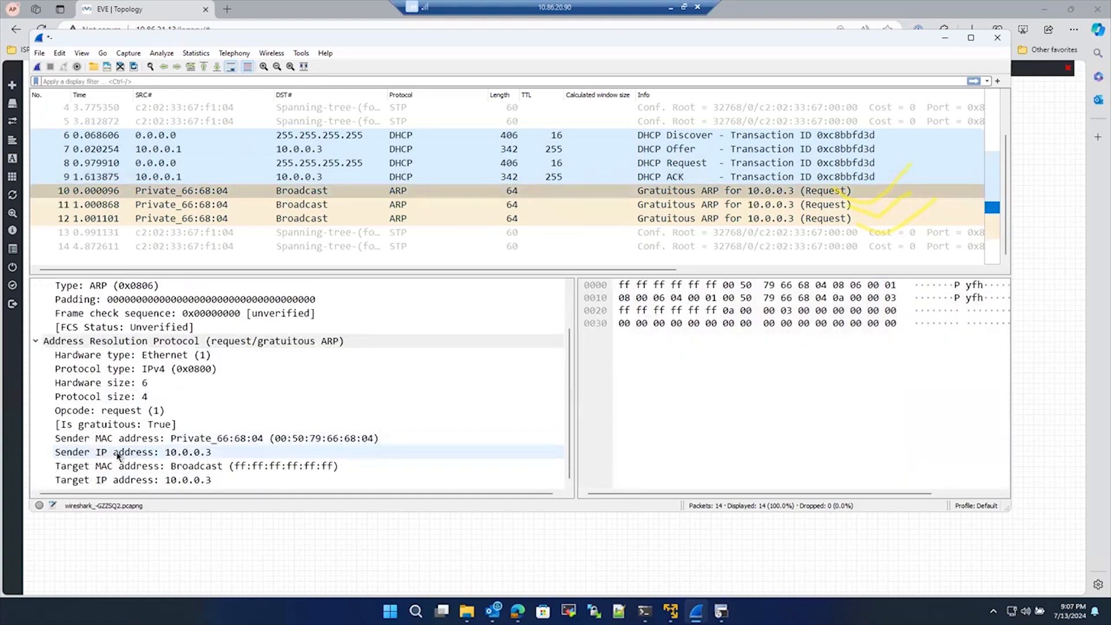
pyautogui.click(209, 468)
pyautogui.click(348, 439)
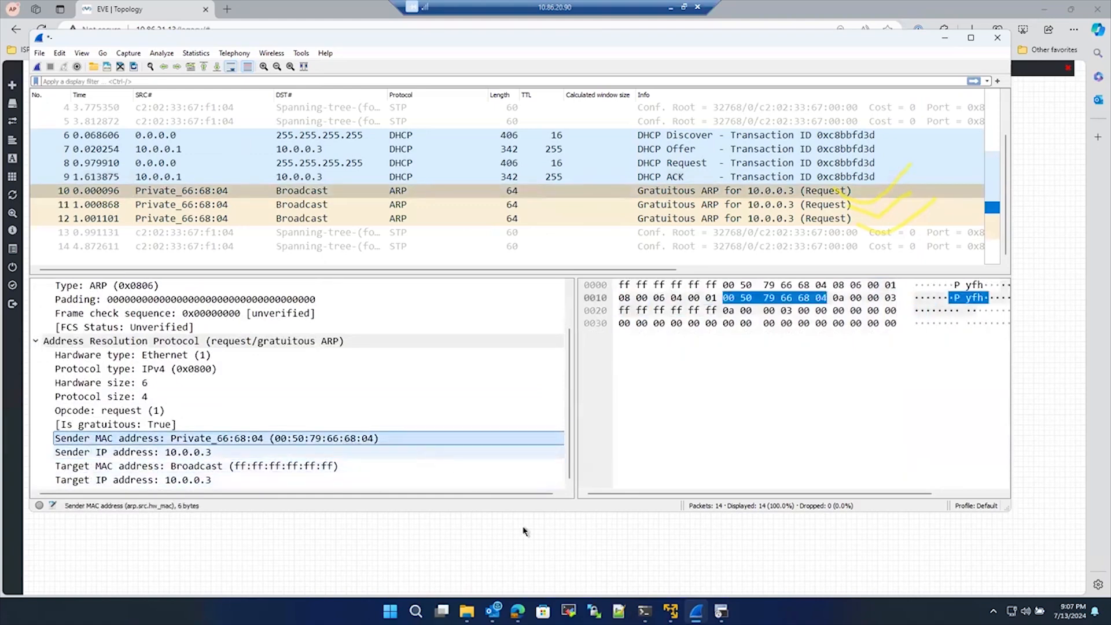
# Circle the MAC address in VPC's show ip output and the sender MAC address in Wireshark's ARP packet to compare them.
pyautogui.click(721, 612)
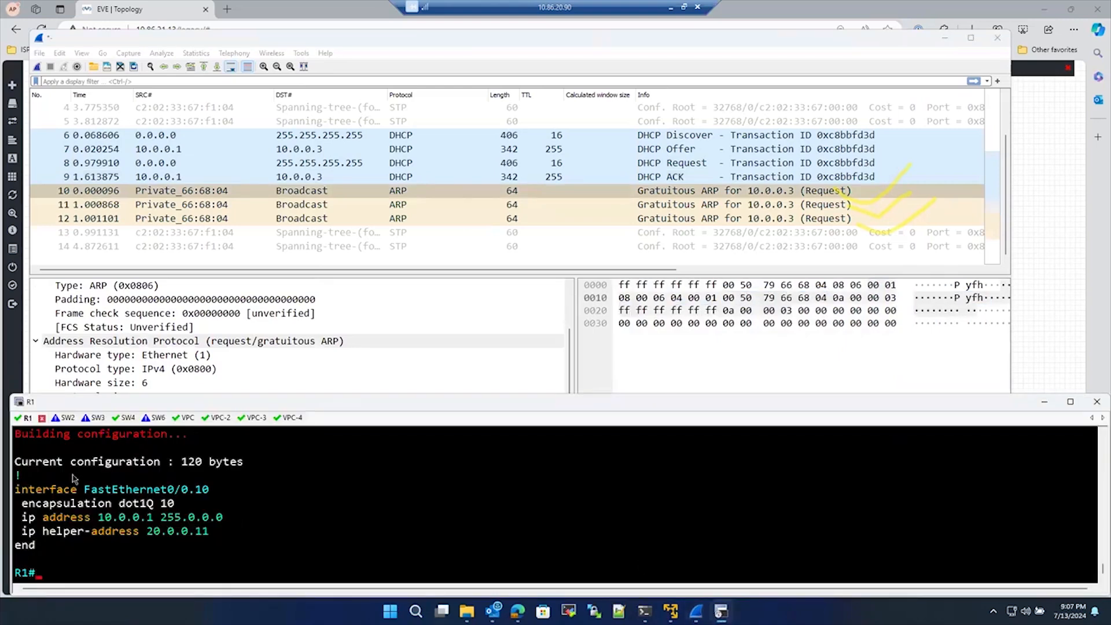
pyautogui.click(187, 418)
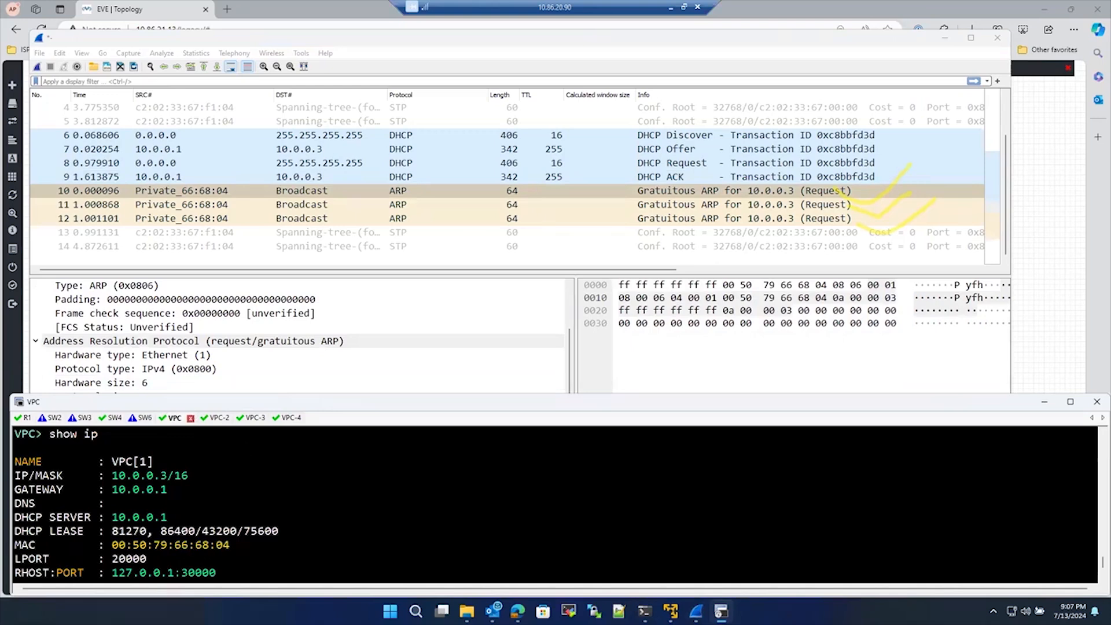
pyautogui.moveTo(186, 550)
pyautogui.mouseDown()
pyautogui.moveTo(231, 542)
pyautogui.moveTo(197, 548)
pyautogui.mouseUp()
pyautogui.click(1044, 401)
pyautogui.click(350, 440)
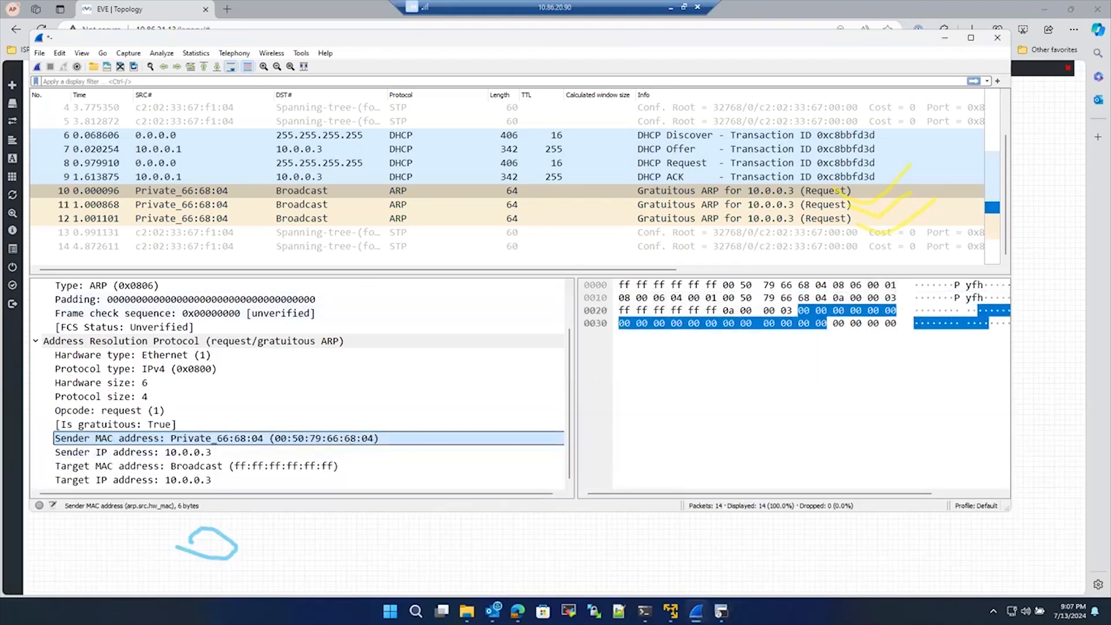
pyautogui.moveTo(352, 401); pyautogui.dragTo(356, 454)
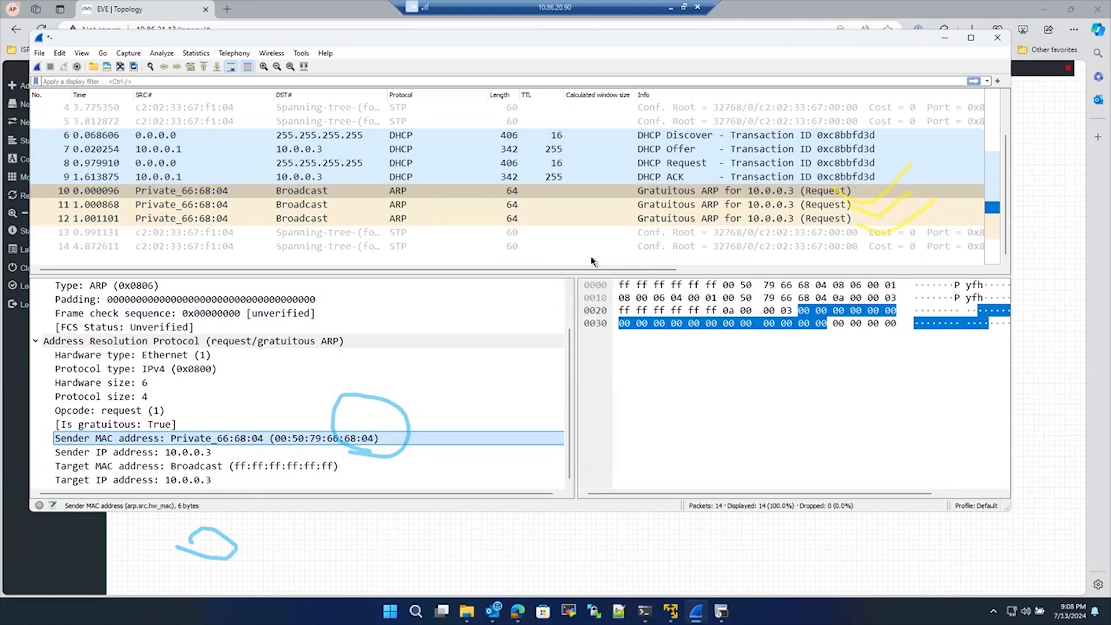
# Sketch arrows from VPC to R1 on the EVE topology, then erase the annotations and return to Wireshark.
pyautogui.click(946, 41)
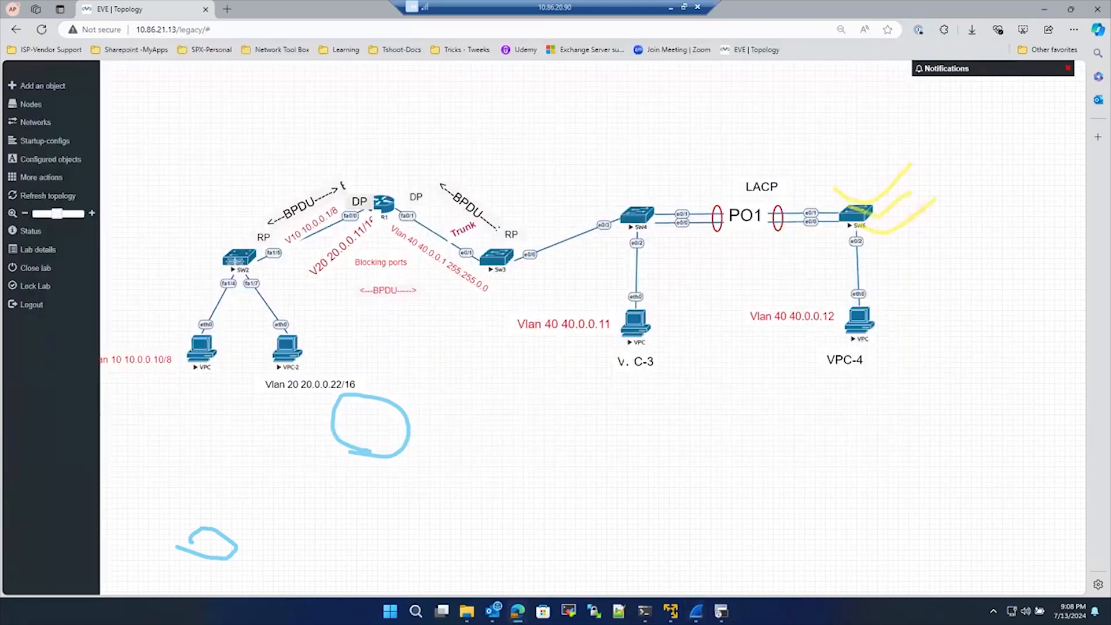
pyautogui.moveTo(174, 351)
pyautogui.mouseDown()
pyautogui.moveTo(301, 215)
pyautogui.moveTo(343, 215)
pyautogui.moveTo(331, 203)
pyautogui.mouseUp()
pyautogui.moveTo(146, 378); pyautogui.dragTo(202, 384)
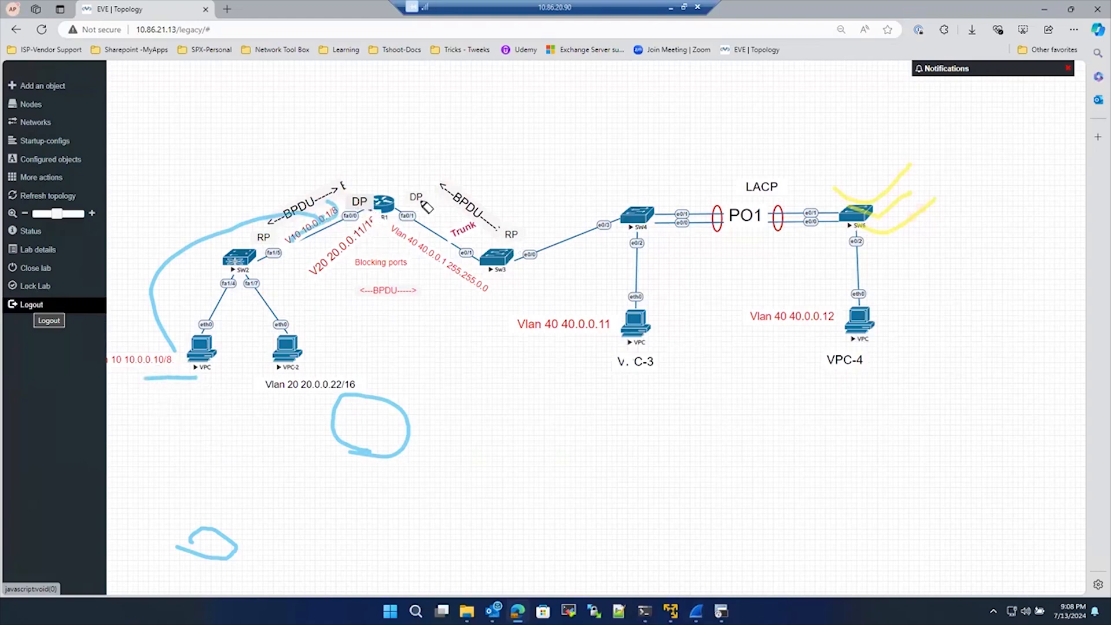
pyautogui.moveTo(383, 196)
pyautogui.mouseDown()
pyautogui.moveTo(393, 162)
pyautogui.moveTo(403, 165)
pyautogui.mouseUp()
pyautogui.moveTo(430, 119)
pyautogui.mouseDown()
pyautogui.moveTo(430, 150)
pyautogui.moveTo(454, 150)
pyautogui.mouseUp()
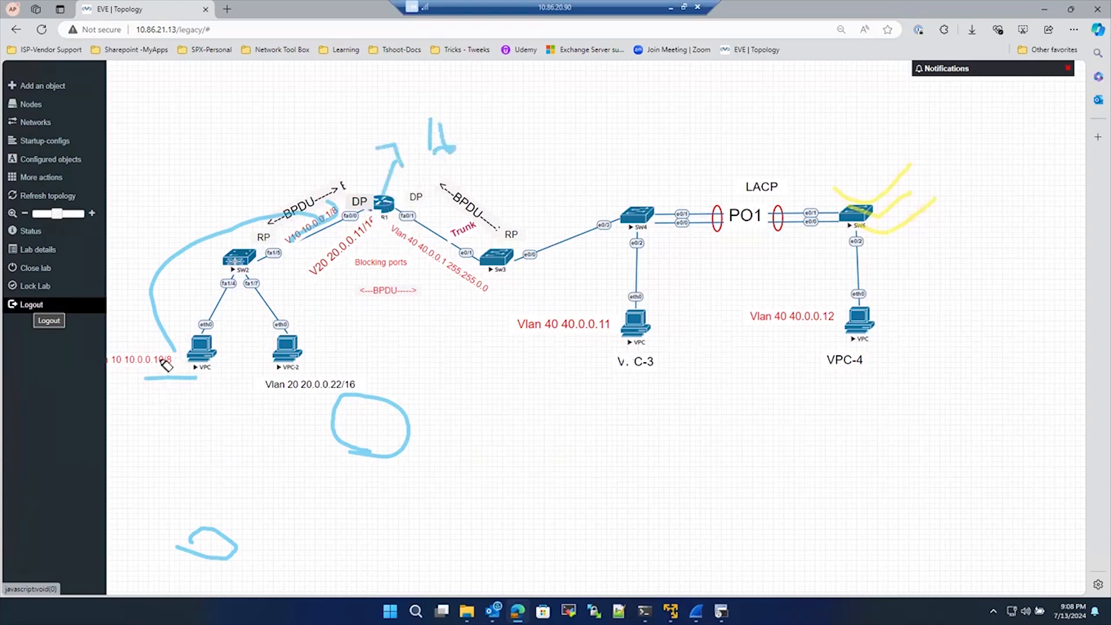
pyautogui.moveTo(152, 360)
pyautogui.mouseDown()
pyautogui.moveTo(364, 123)
pyautogui.moveTo(381, 138)
pyautogui.moveTo(345, 159)
pyautogui.mouseUp()
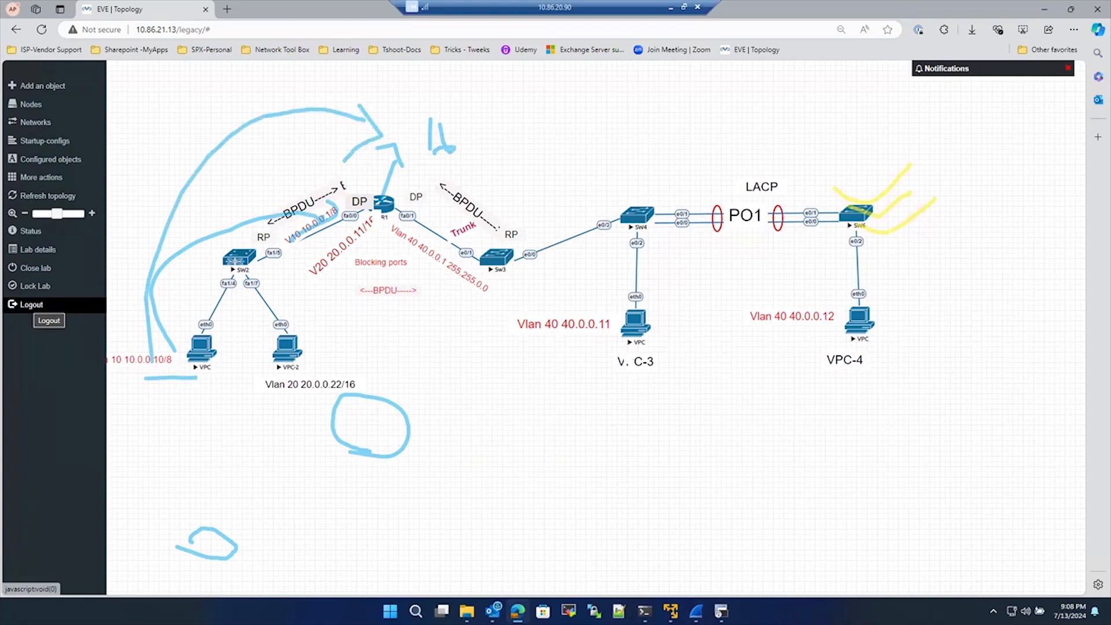
pyautogui.press('e')
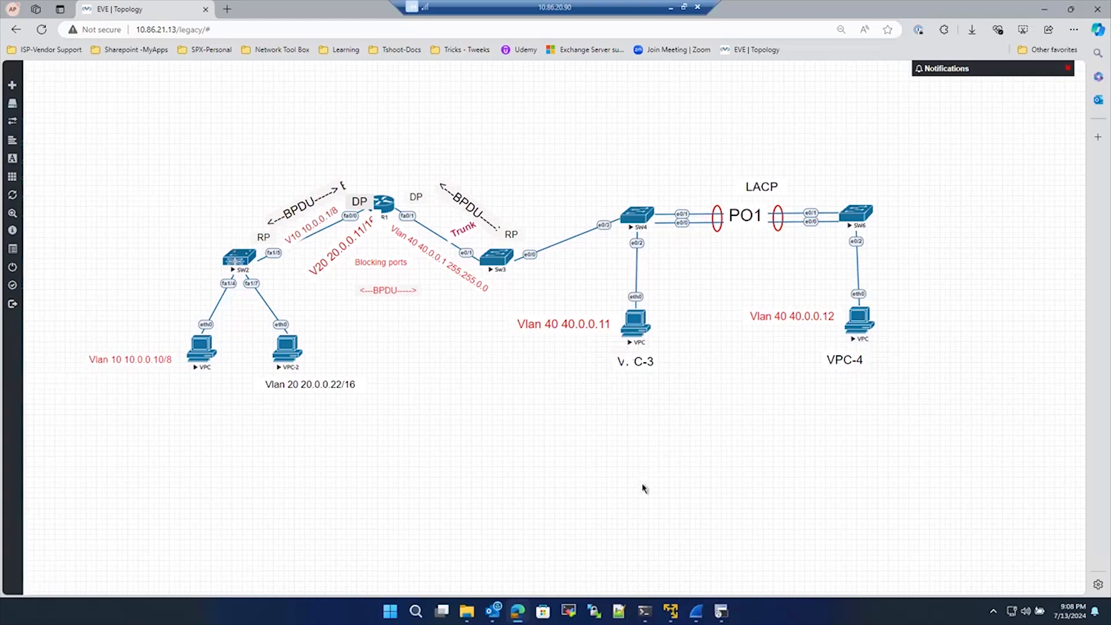
pyautogui.click(697, 611)
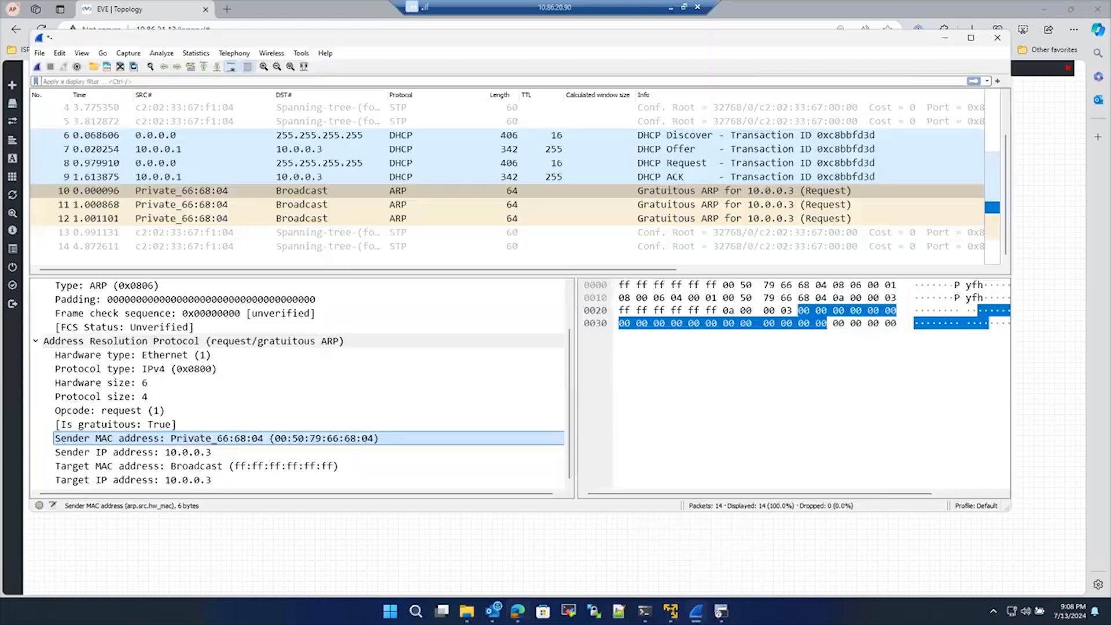
# Minimise Wireshark, bring up VPC-2's console and request an address with ip dhcp.
pyautogui.click(696, 612)
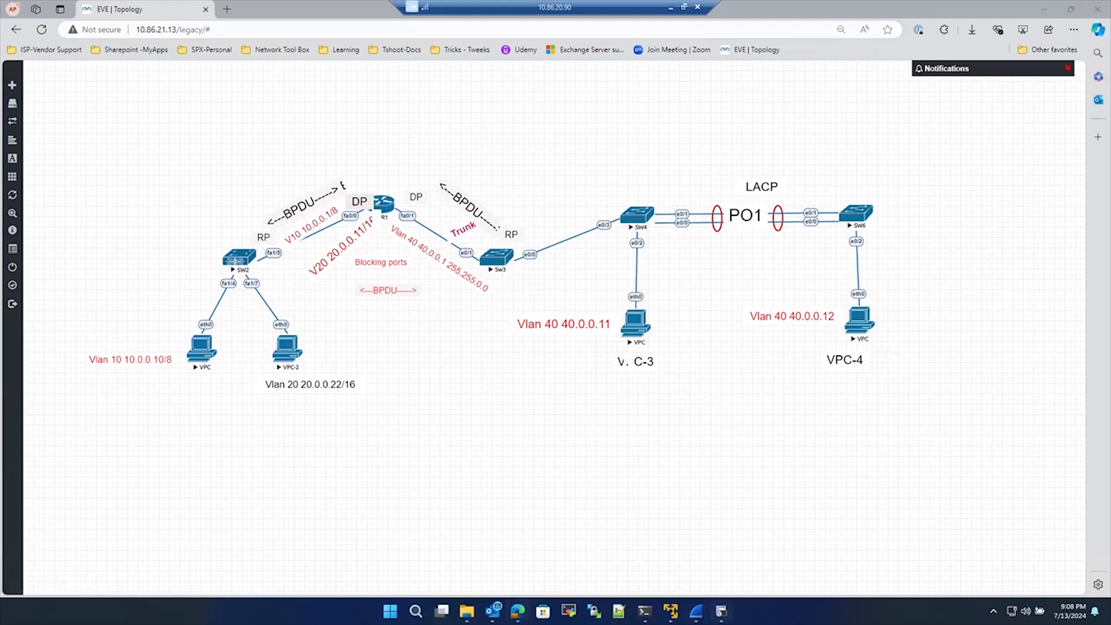
pyautogui.click(722, 612)
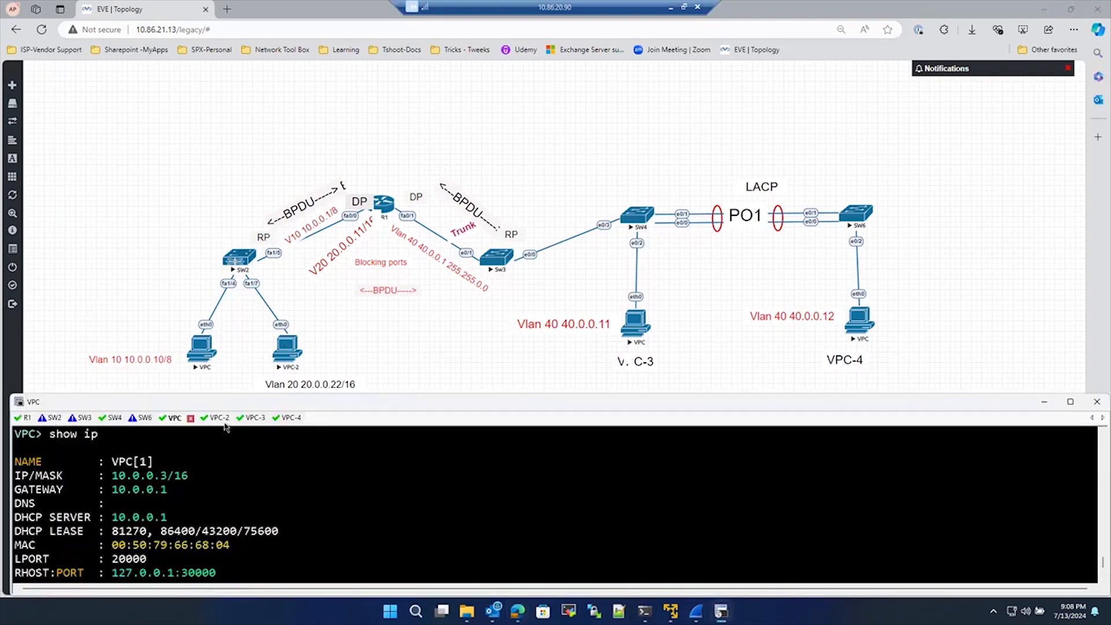
pyautogui.click(220, 418)
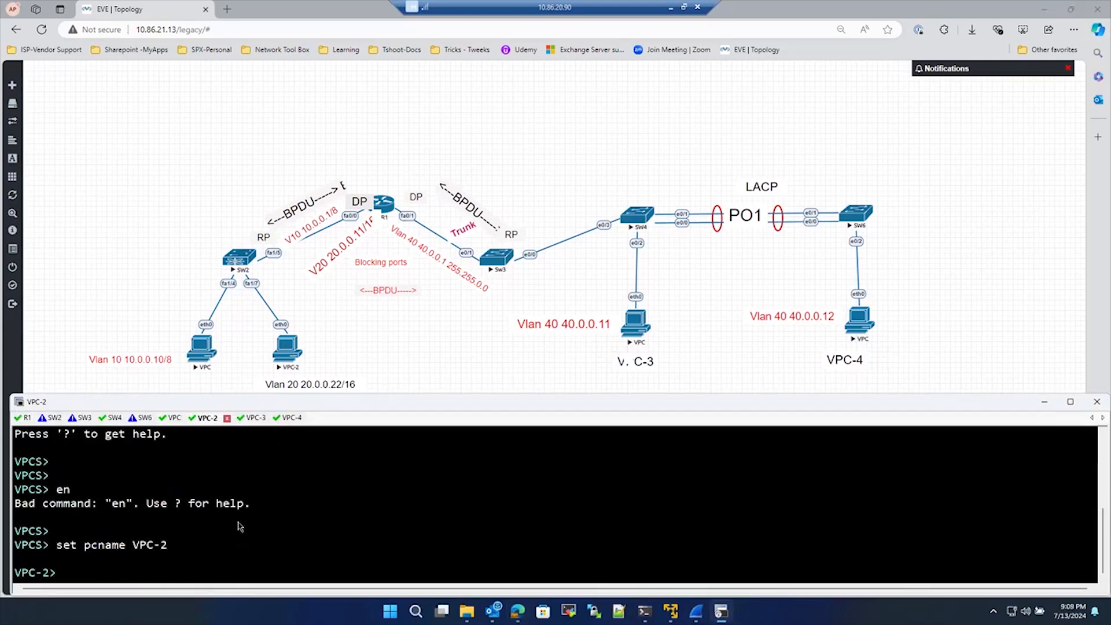
pyautogui.write('ip dhcp')
pyautogui.press('Return')
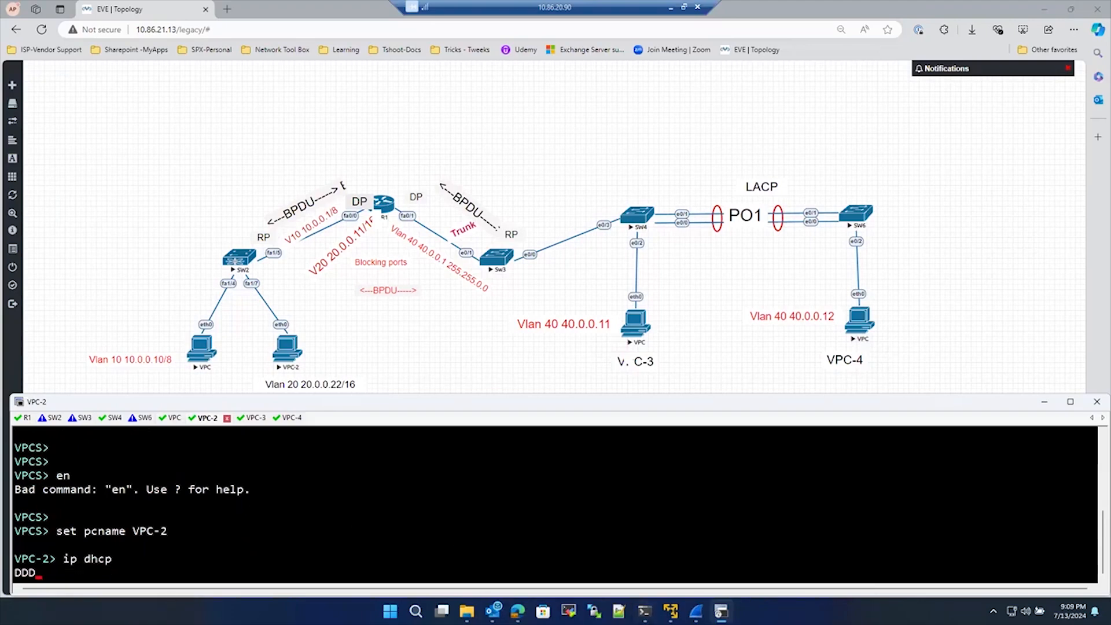
# Close the Wireshark capture of VPC and quit without saving the packets.
pyautogui.click(696, 611)
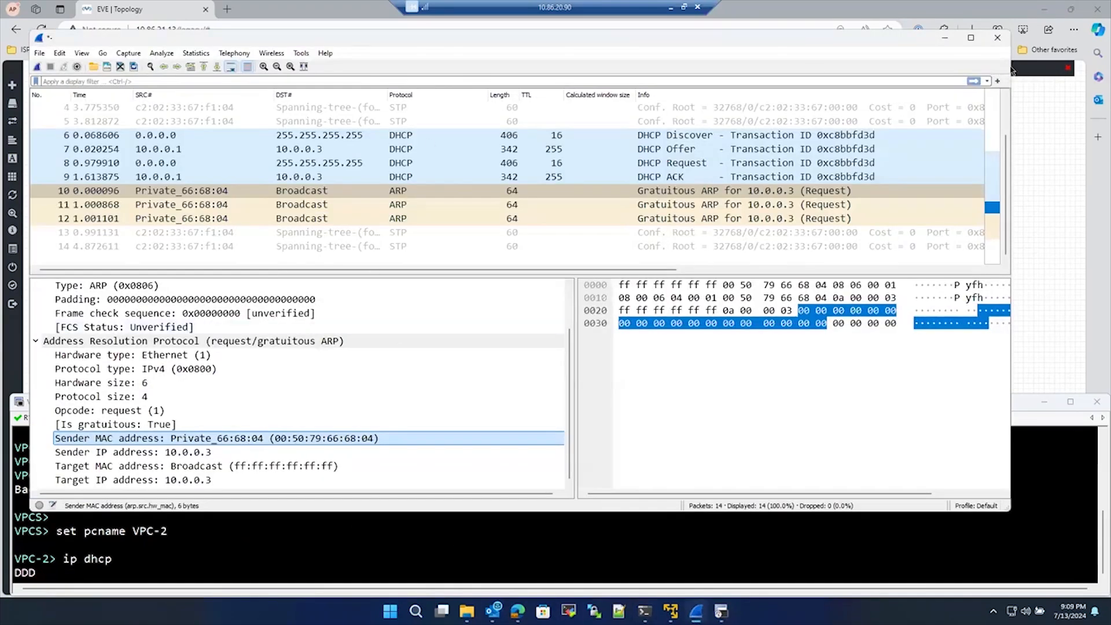
pyautogui.click(998, 37)
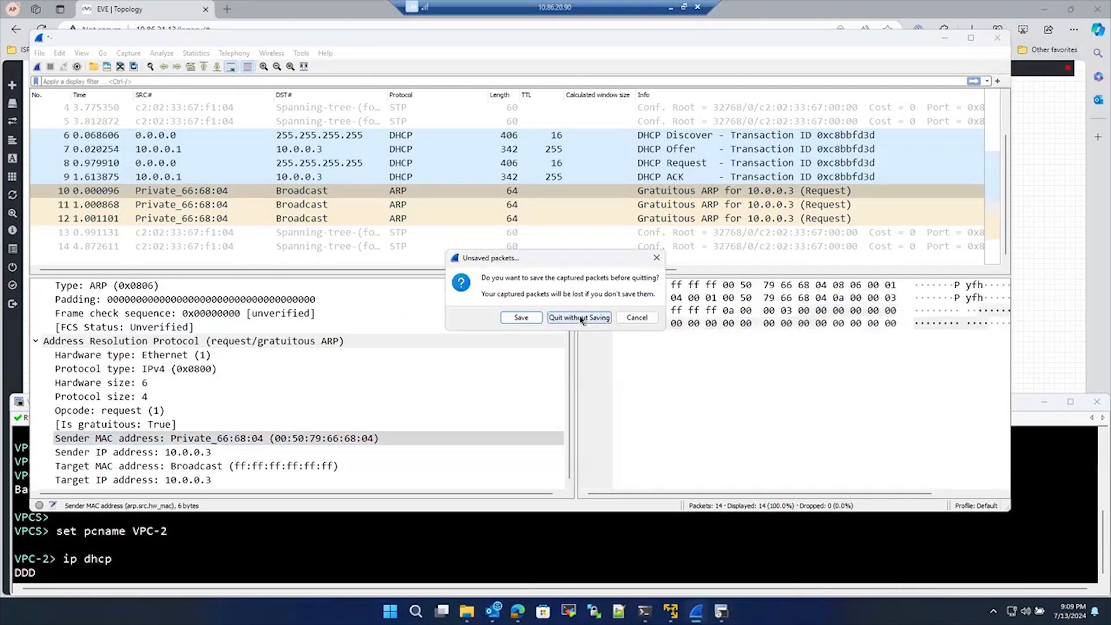
pyautogui.click(575, 318)
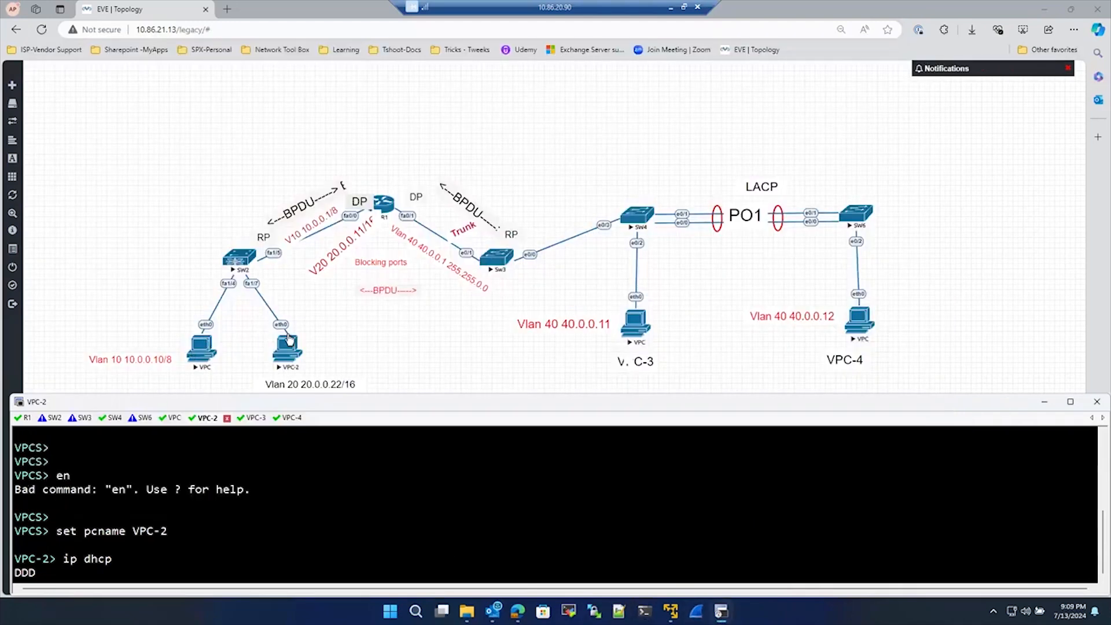
# Start a Wireshark capture on VPC-2's eth0 interface and put the capture windows out of the way.
pyautogui.rightClick(293, 351)
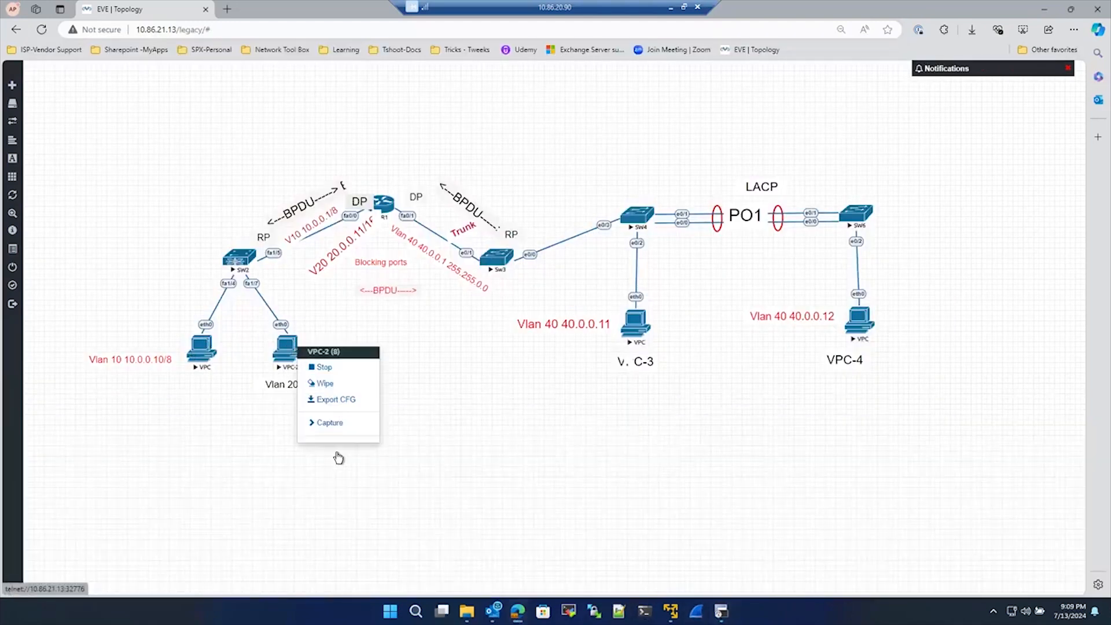
pyautogui.moveTo(332, 427)
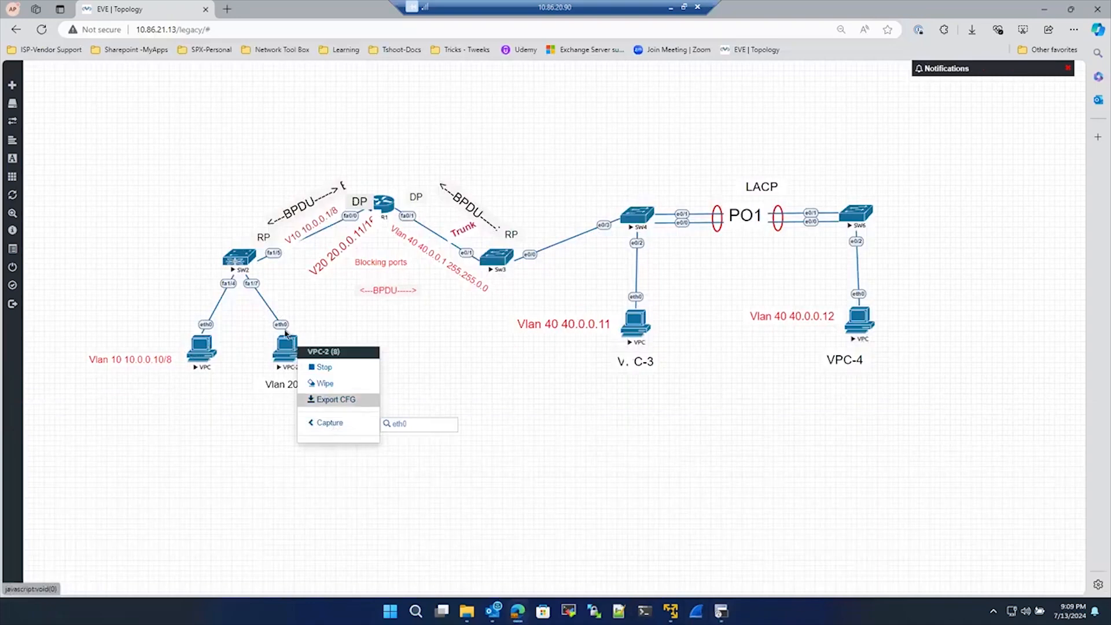
pyautogui.click(398, 426)
pyautogui.click(599, 93)
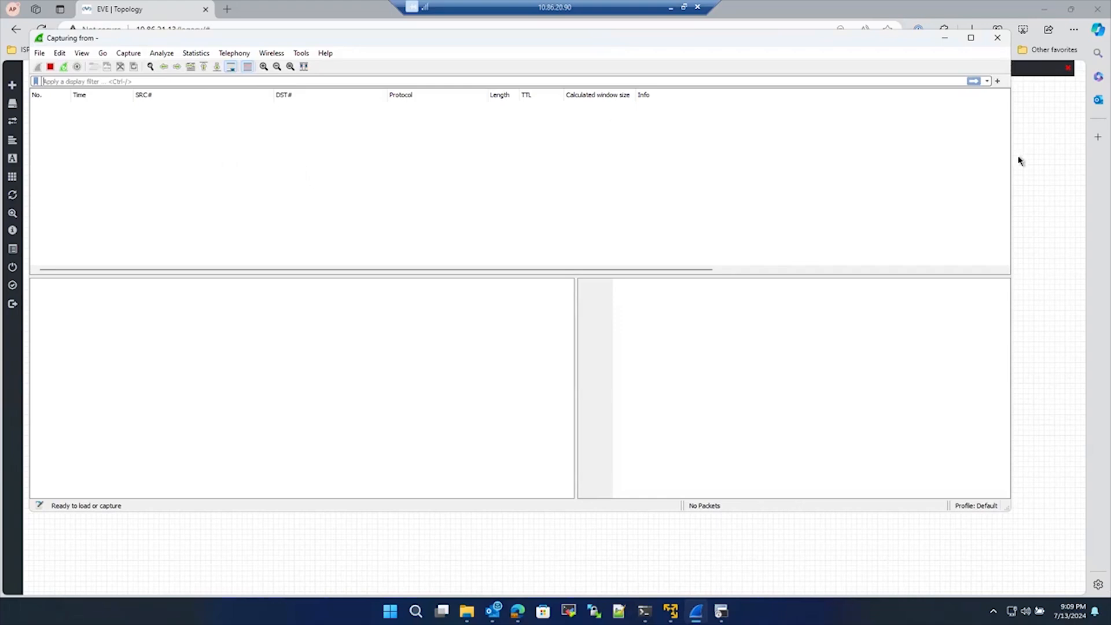
pyautogui.click(944, 39)
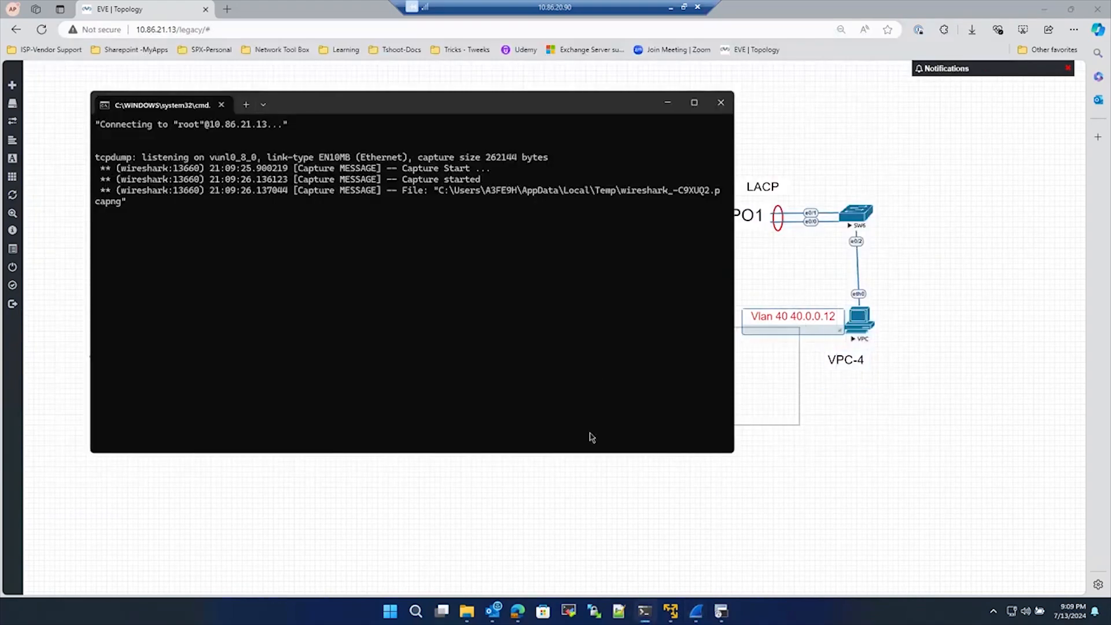
pyautogui.click(711, 515)
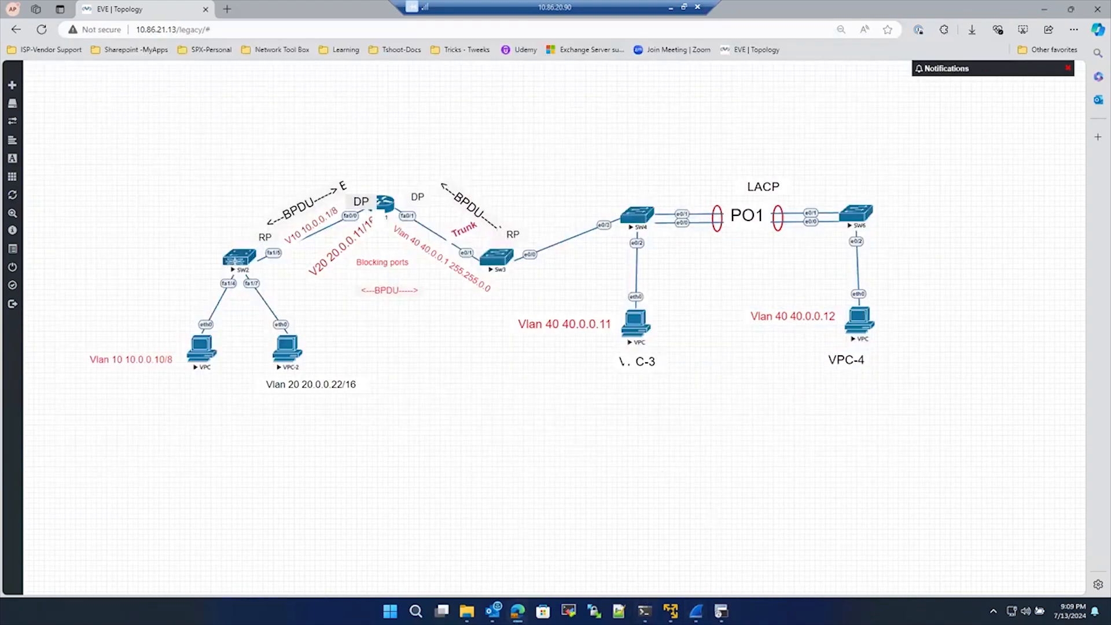
# Switch to SW2's console, enter privileged mode with en and begin a show mac command.
pyautogui.click(721, 611)
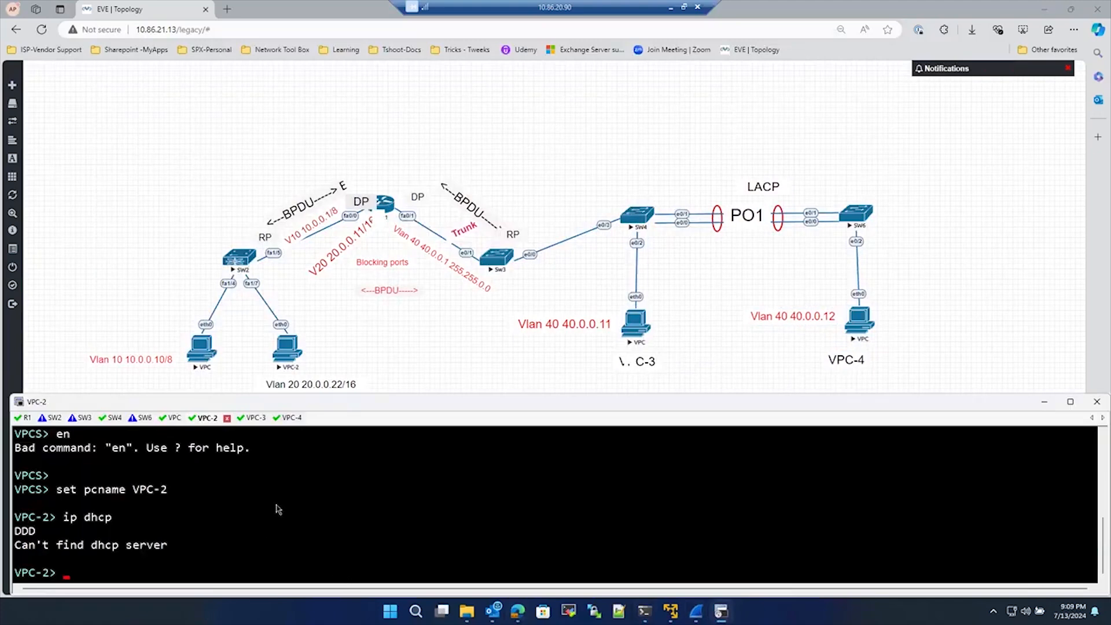
pyautogui.click(53, 418)
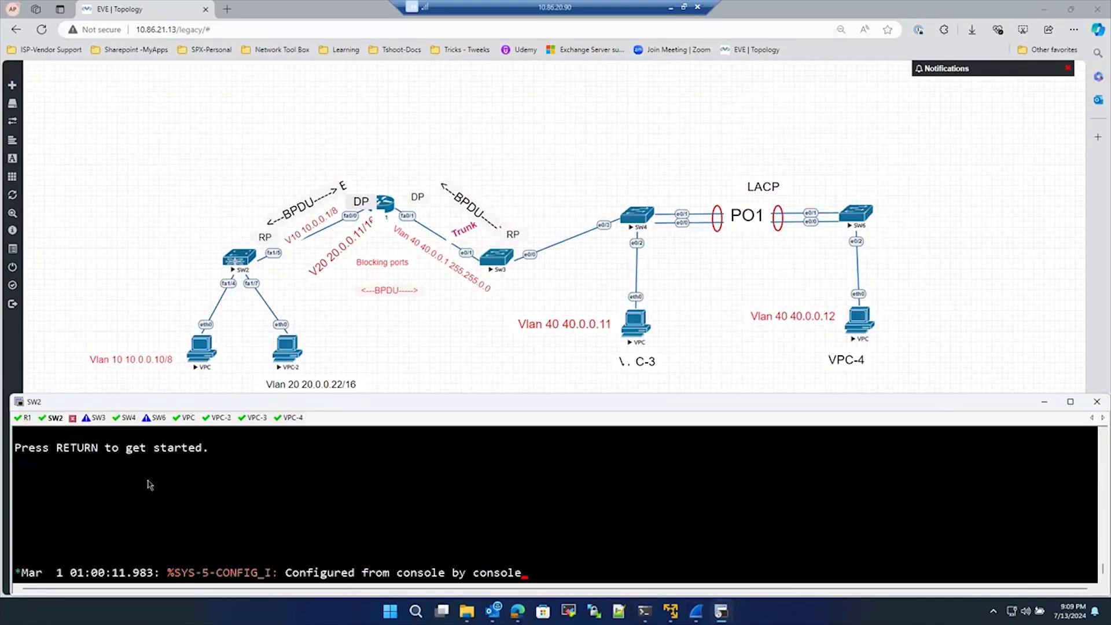
pyautogui.press('Return')
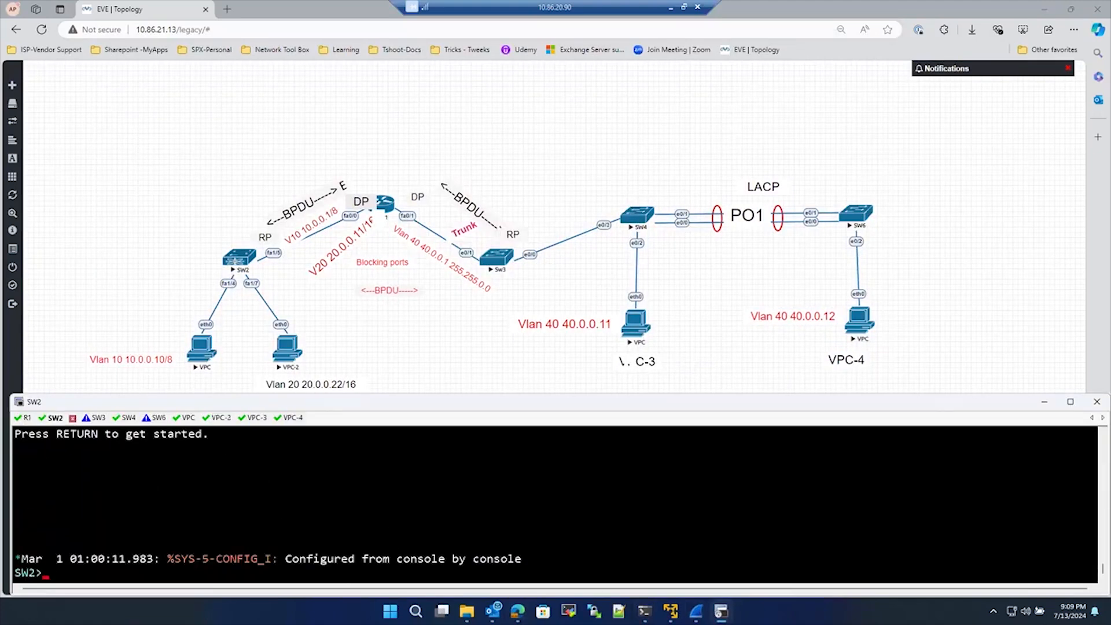
pyautogui.press('Return')
pyautogui.write('en')
pyautogui.press('Return')
pyautogui.press('Return')
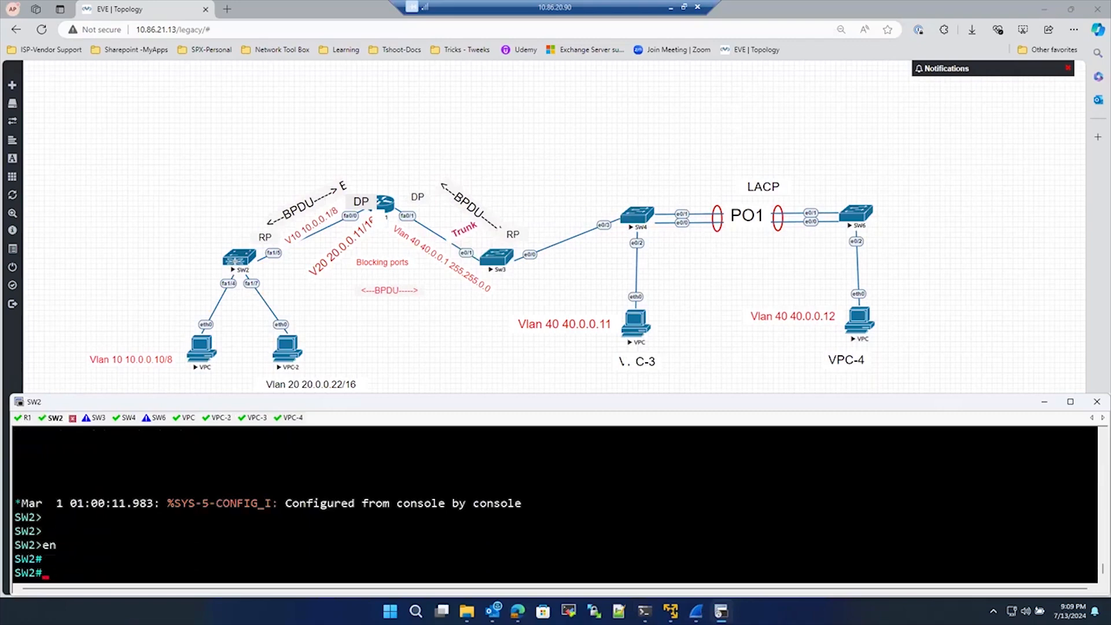
pyautogui.write('sho')
pyautogui.press('Tab')
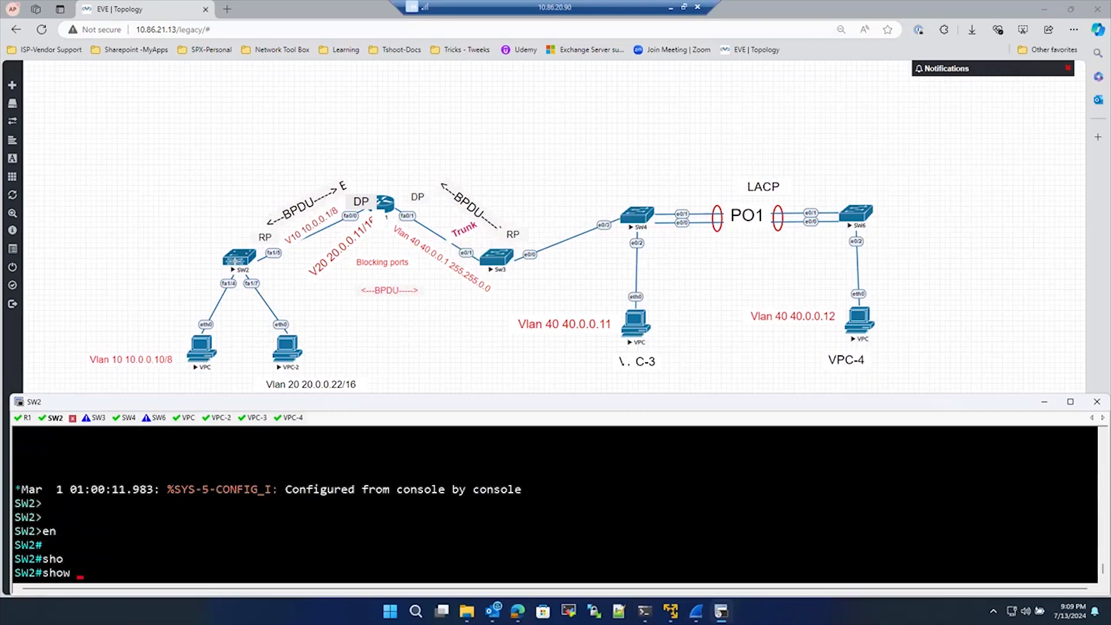
pyautogui.write('mac')
# Sketch the paths between VPC-2, SW2 and R1, plus an arrow from SW2 toward VPC, on the topology.
pyautogui.moveTo(234, 265)
pyautogui.mouseDown()
pyautogui.moveTo(252, 223)
pyautogui.moveTo(380, 199)
pyautogui.mouseUp()
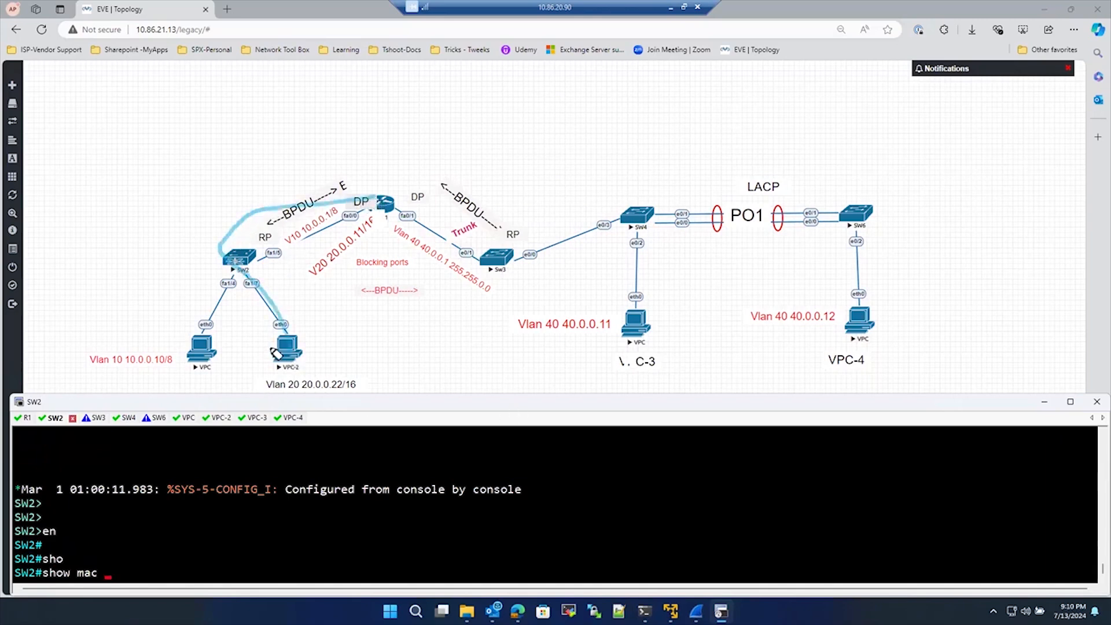
pyautogui.moveTo(276, 353)
pyautogui.mouseDown()
pyautogui.moveTo(271, 300)
pyautogui.moveTo(235, 263)
pyautogui.moveTo(156, 323)
pyautogui.mouseUp()
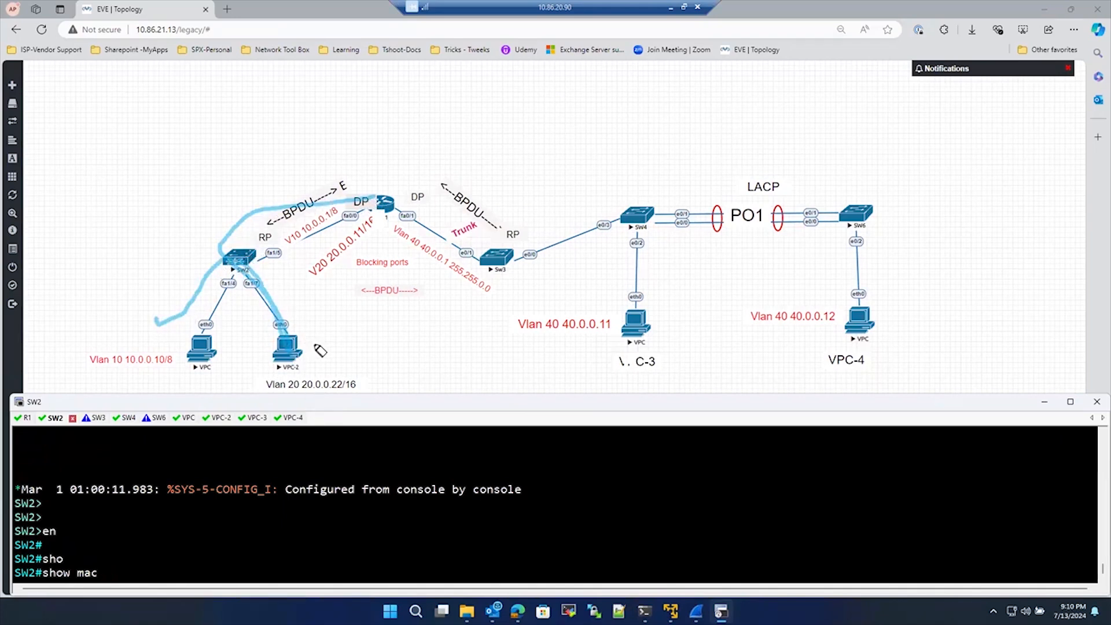
pyautogui.moveTo(316, 345)
pyautogui.mouseDown()
pyautogui.moveTo(265, 271)
pyautogui.moveTo(276, 265)
pyautogui.moveTo(292, 286)
pyautogui.mouseUp()
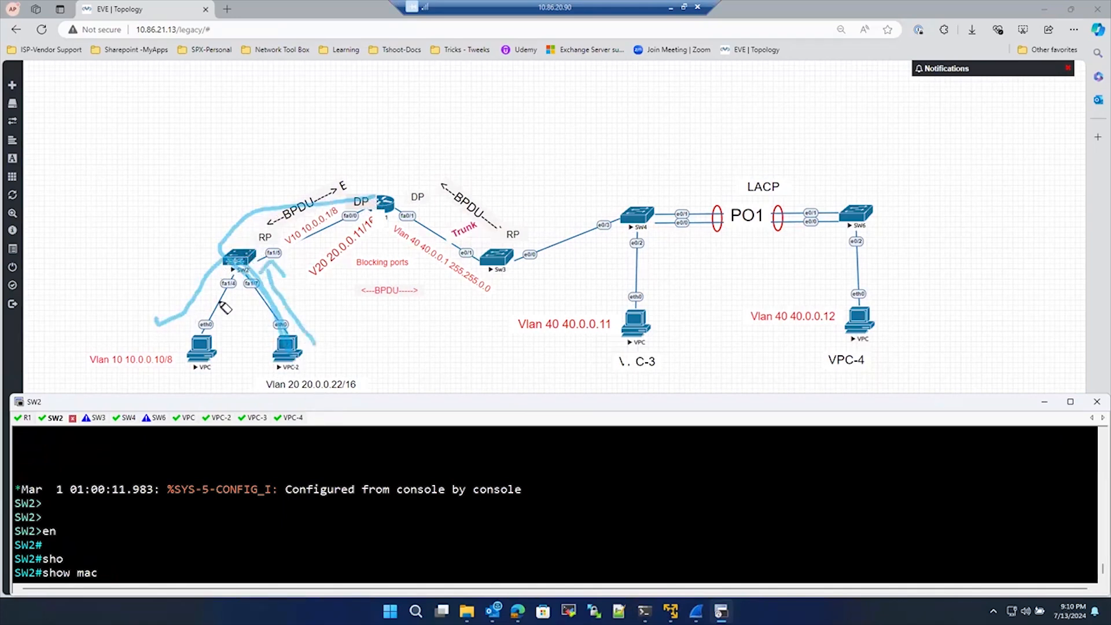
pyautogui.moveTo(205, 258)
pyautogui.mouseDown()
pyautogui.moveTo(130, 298)
pyautogui.moveTo(168, 299)
pyautogui.mouseUp()
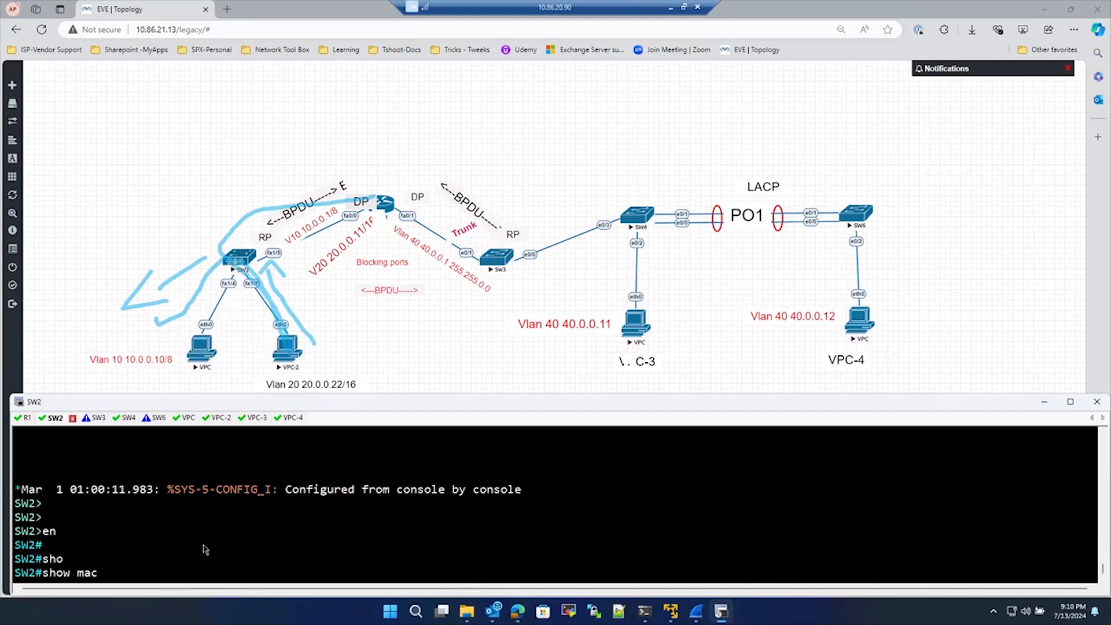
pyautogui.write('ad')
pyautogui.press('Tab')
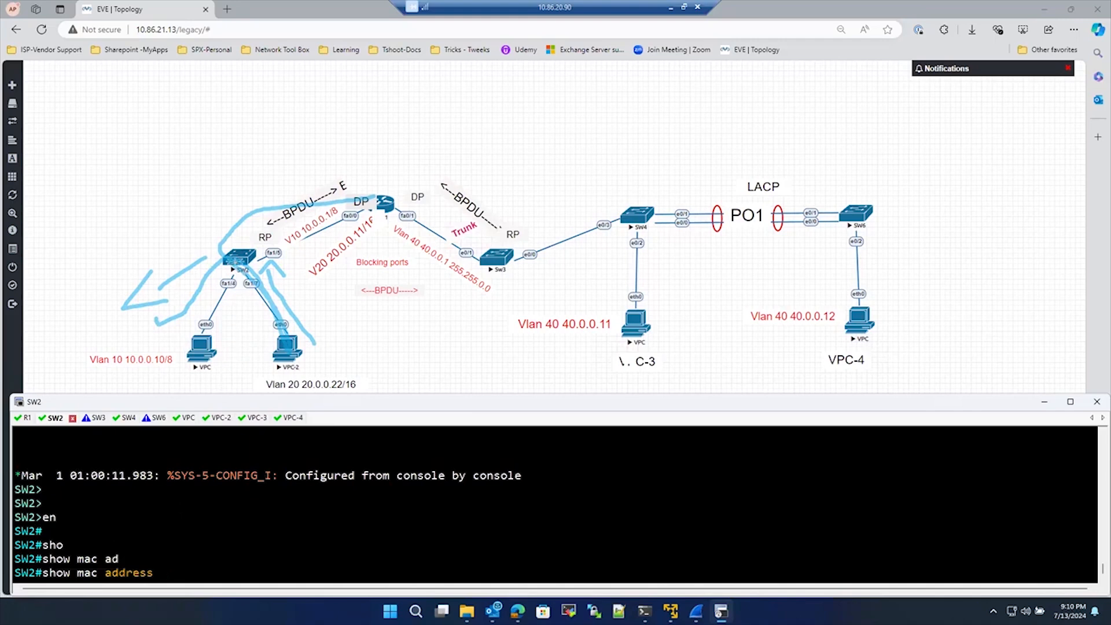
pyautogui.write('t')
pyautogui.press('Tab')
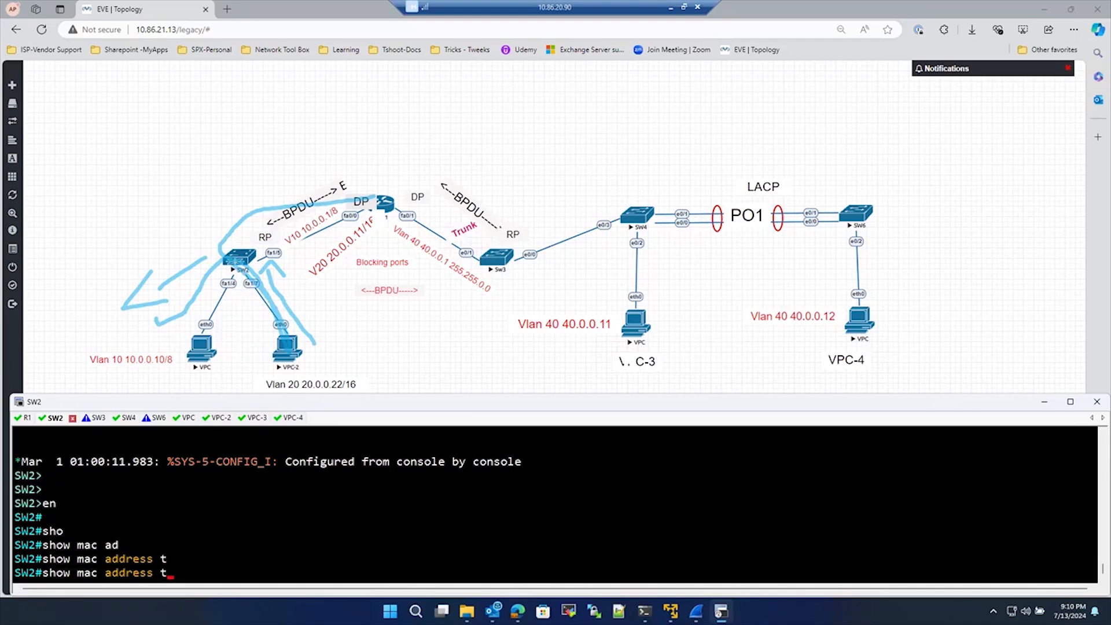
pyautogui.write('a')
pyautogui.press('Tab')
pyautogui.press('BackSpace')
pyautogui.press('BackSpace')
pyautogui.press('BackSpace')
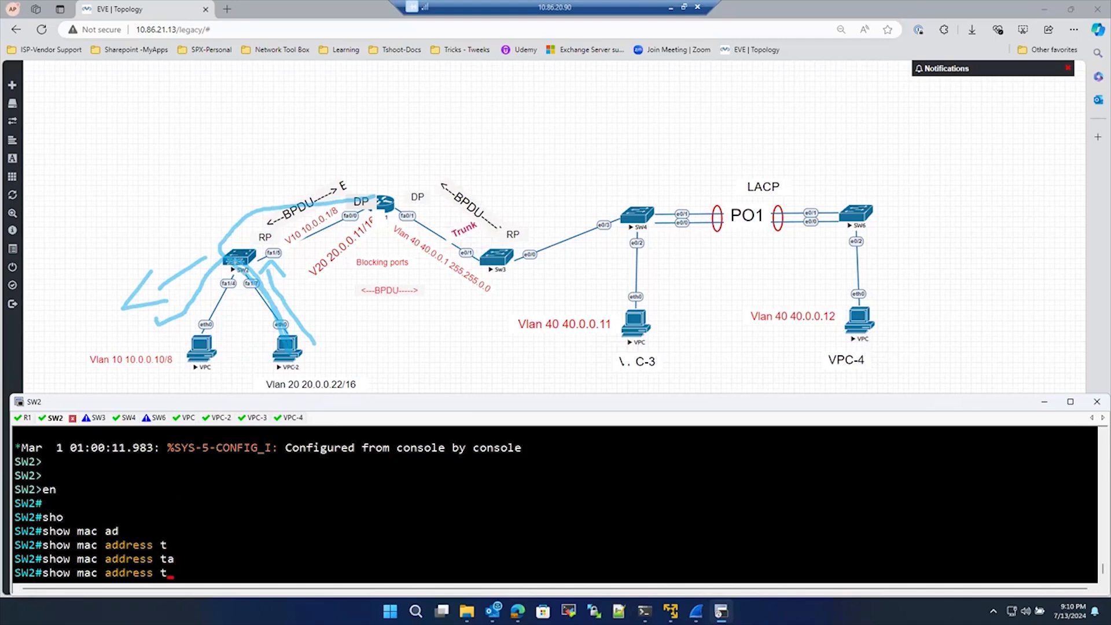
pyautogui.write('vl')
pyautogui.press('Tab')
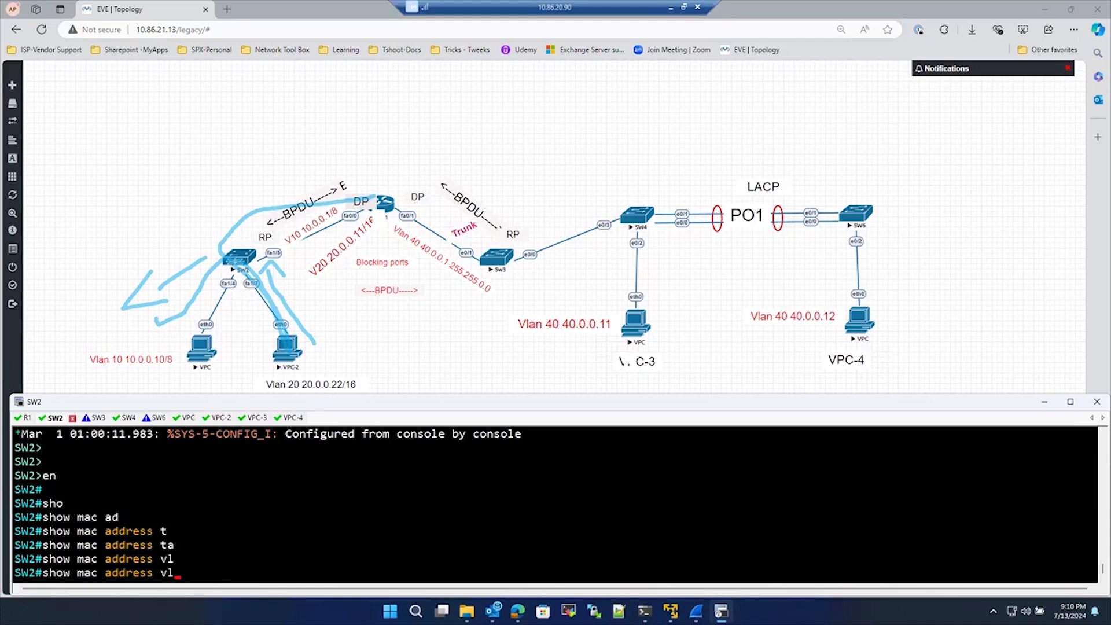
pyautogui.write('a')
pyautogui.press('Tab')
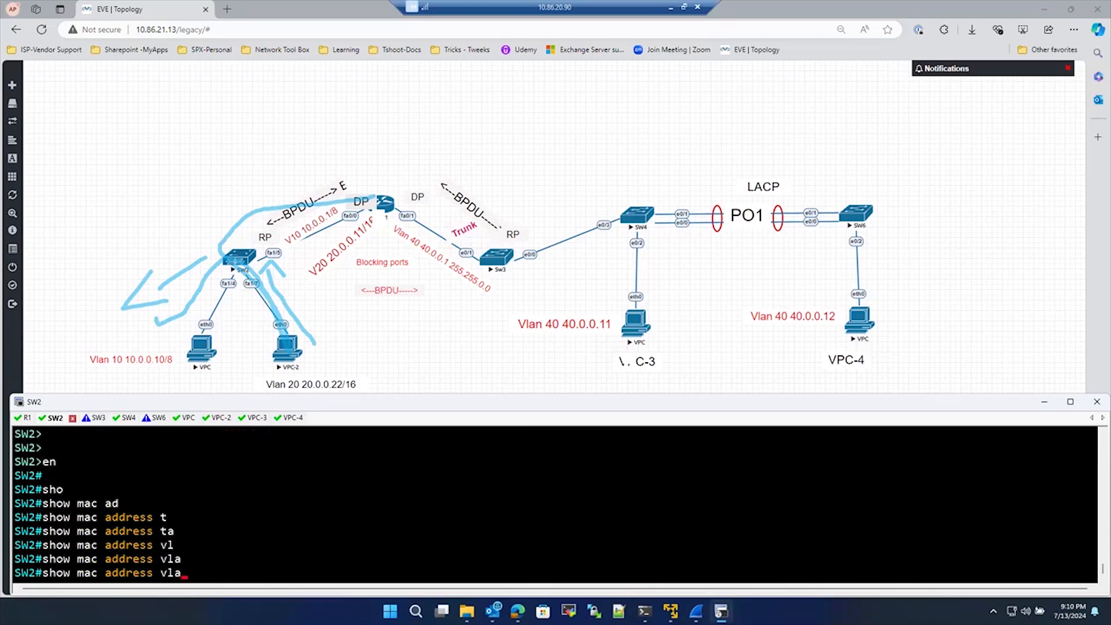
pyautogui.press('BackSpace')
pyautogui.press('BackSpace')
pyautogui.press('BackSpace')
pyautogui.press('BackSpace')
pyautogui.press('BackSpace')
pyautogui.press('BackSpace')
pyautogui.press('BackSpace')
pyautogui.press('BackSpace')
pyautogui.press('BackSpace')
pyautogui.press('BackSpace')
# Complete the command as show mac vlan 20 and list SW2's MAC entries for that VLAN.
pyautogui.write('vl')
pyautogui.press('Tab')
pyautogui.write('20')
pyautogui.press('Return')
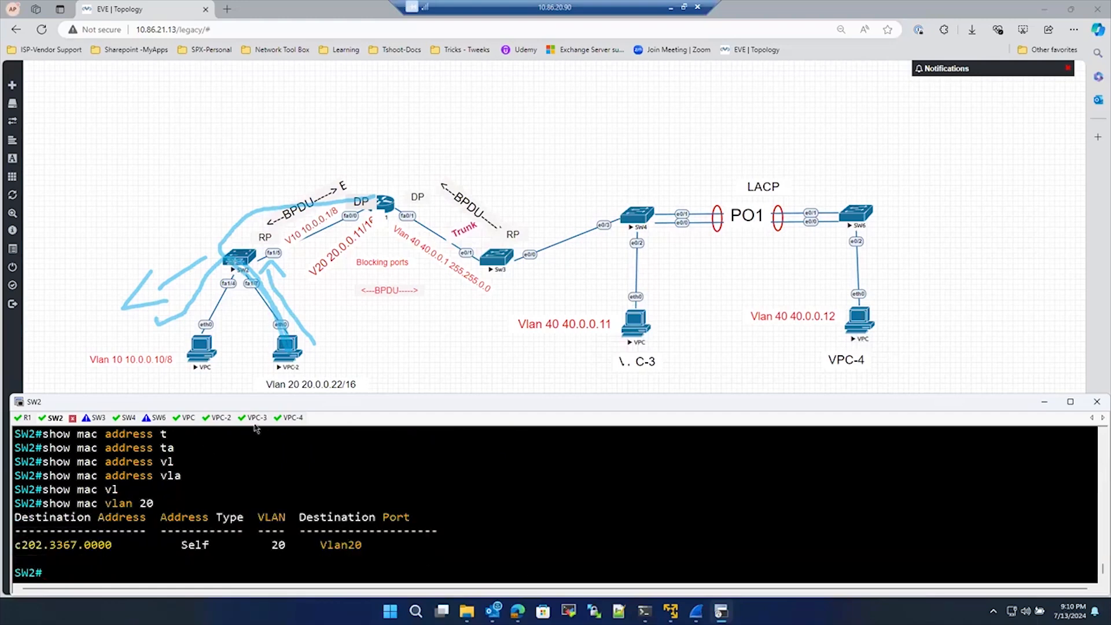
# Run show ip on VPC-2 and highlight the last two bytes of its MAC address.
pyautogui.click(221, 418)
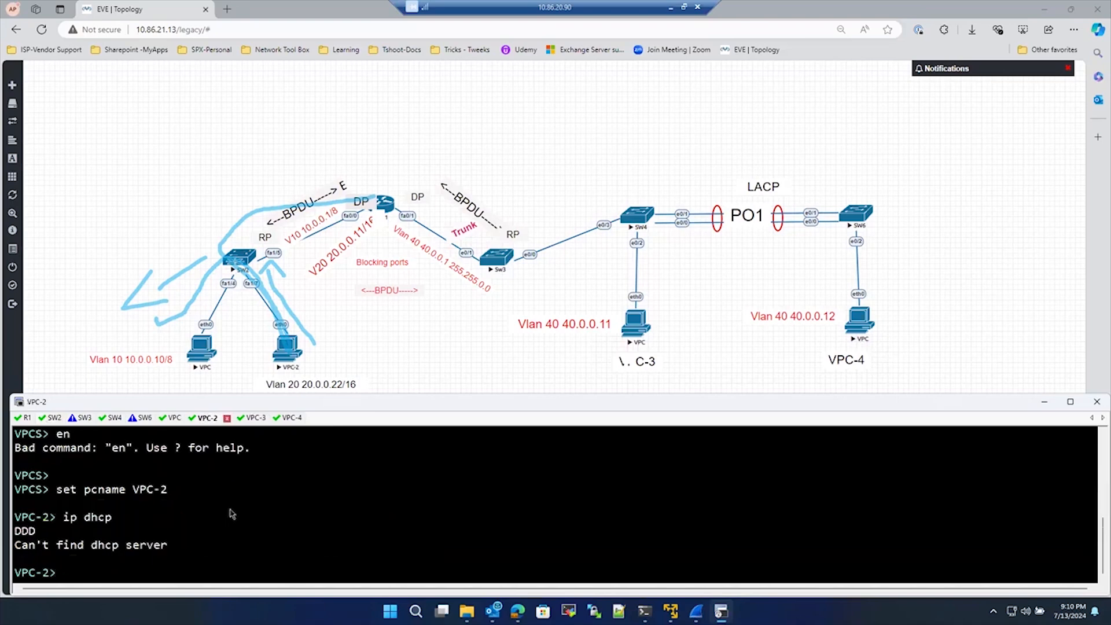
pyautogui.write('shwo ip')
pyautogui.press('Return')
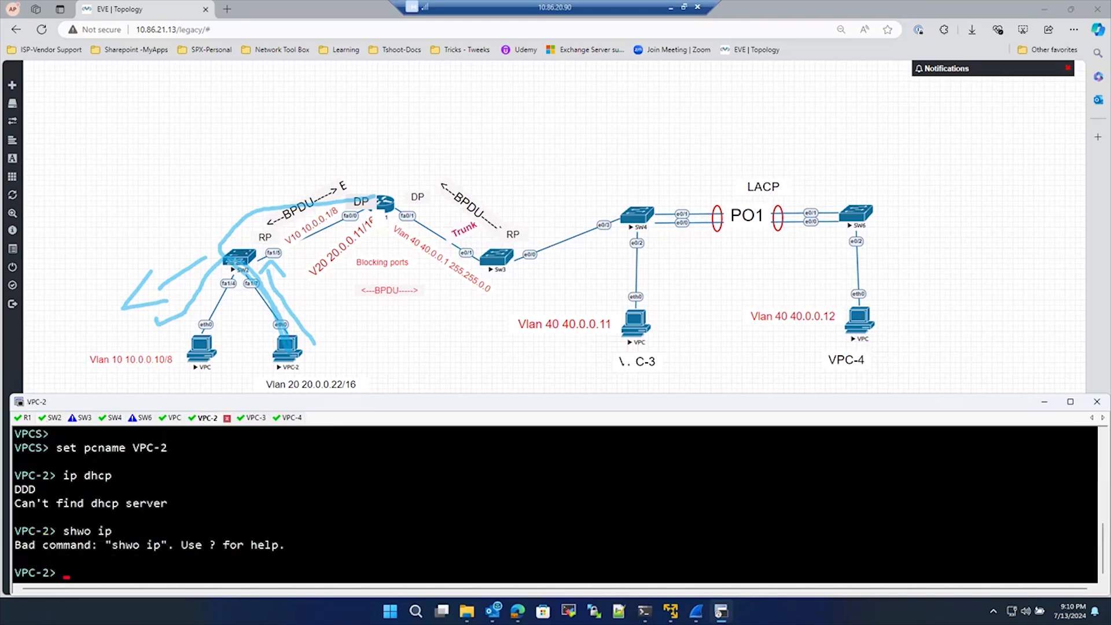
pyautogui.write('shwo ip')
pyautogui.press('Return')
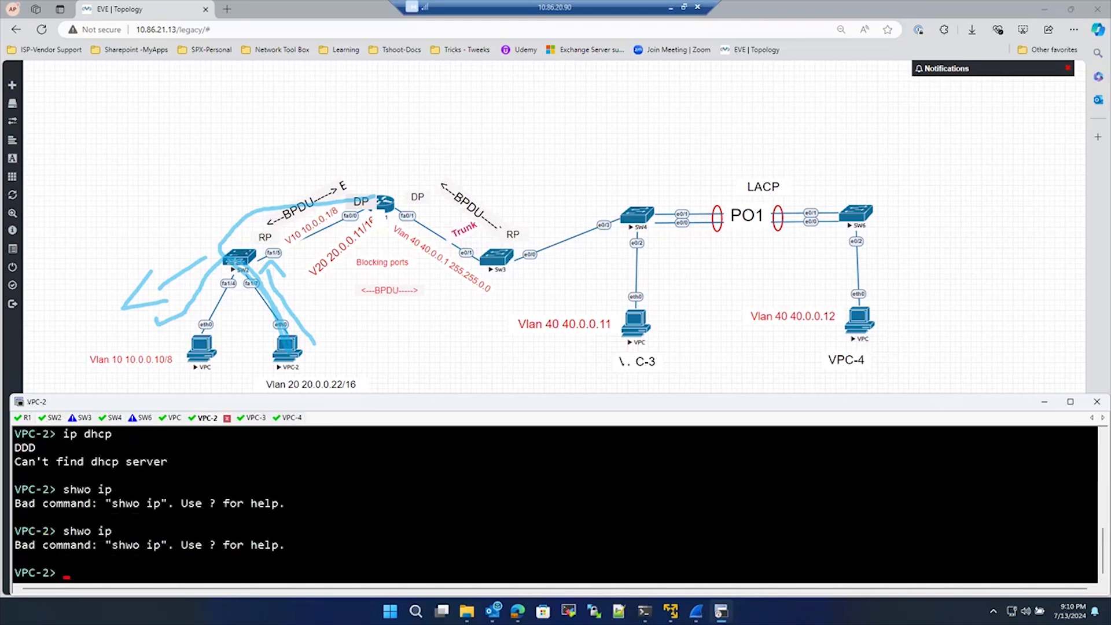
pyautogui.write('show ip')
pyautogui.press('Return')
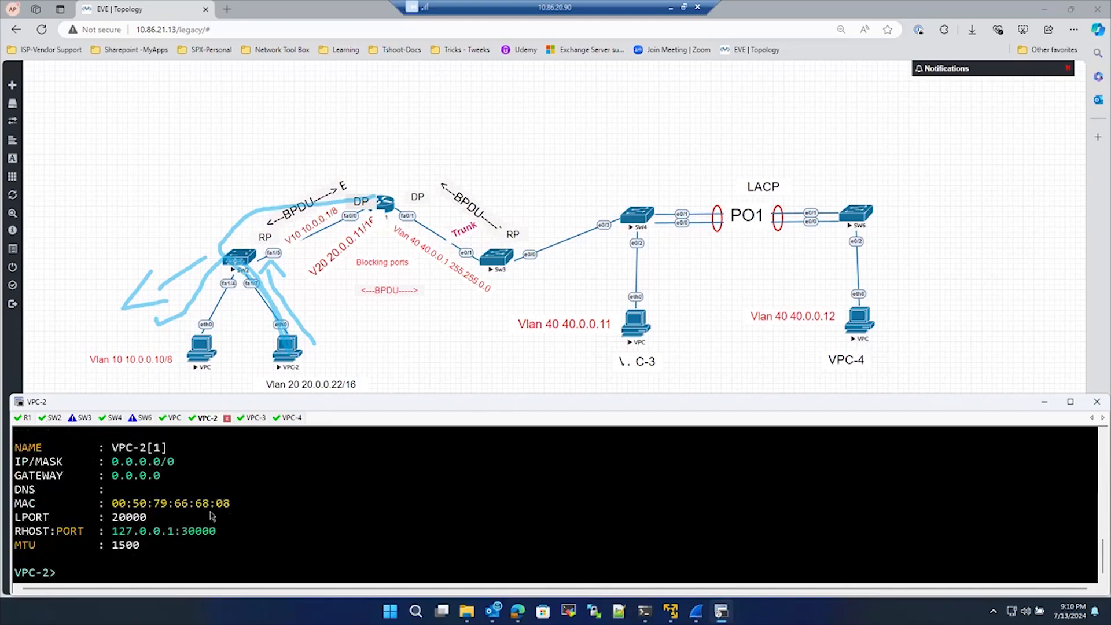
pyautogui.moveTo(197, 503); pyautogui.dragTo(233, 507)
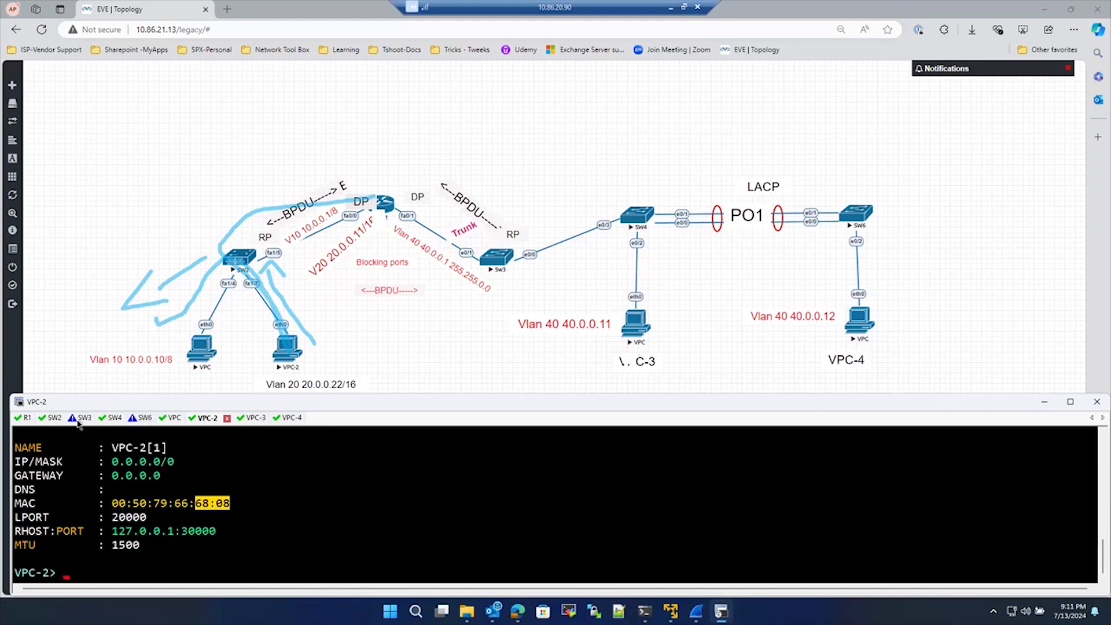
# Return to SW2's console and rerun show mac vlan 20 to look for VPC-2's MAC address.
pyautogui.click(55, 418)
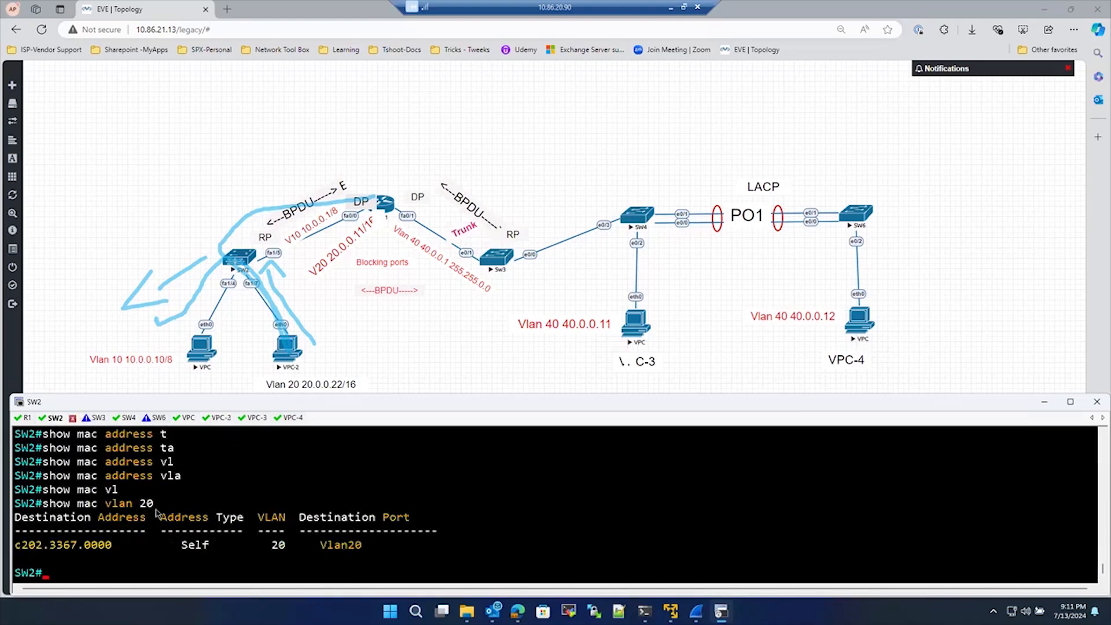
pyautogui.press('Up')
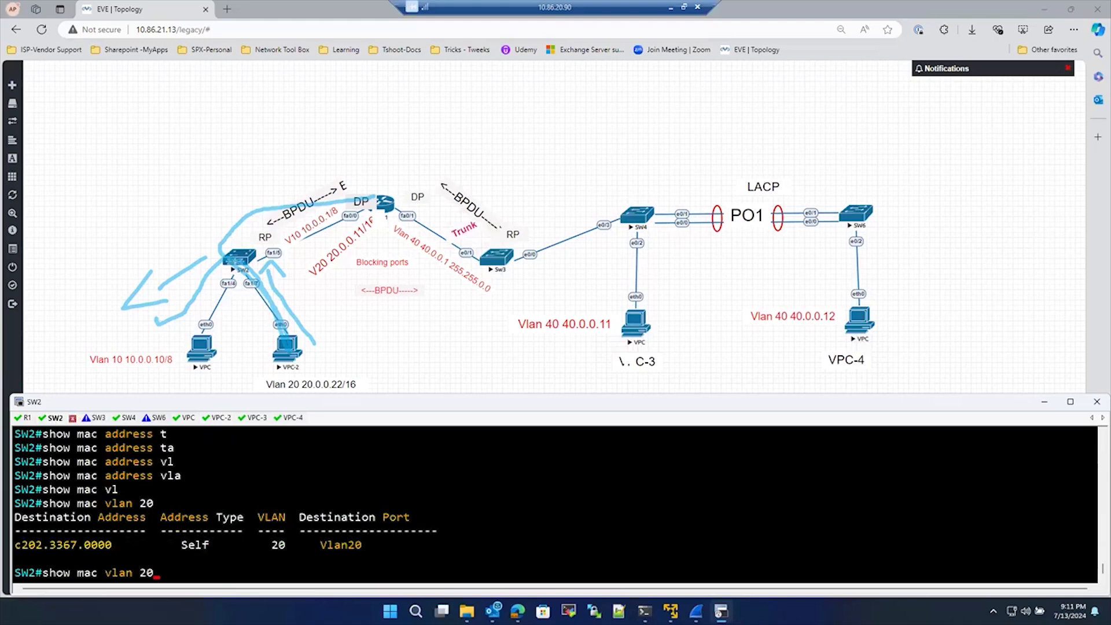
pyautogui.press('Return')
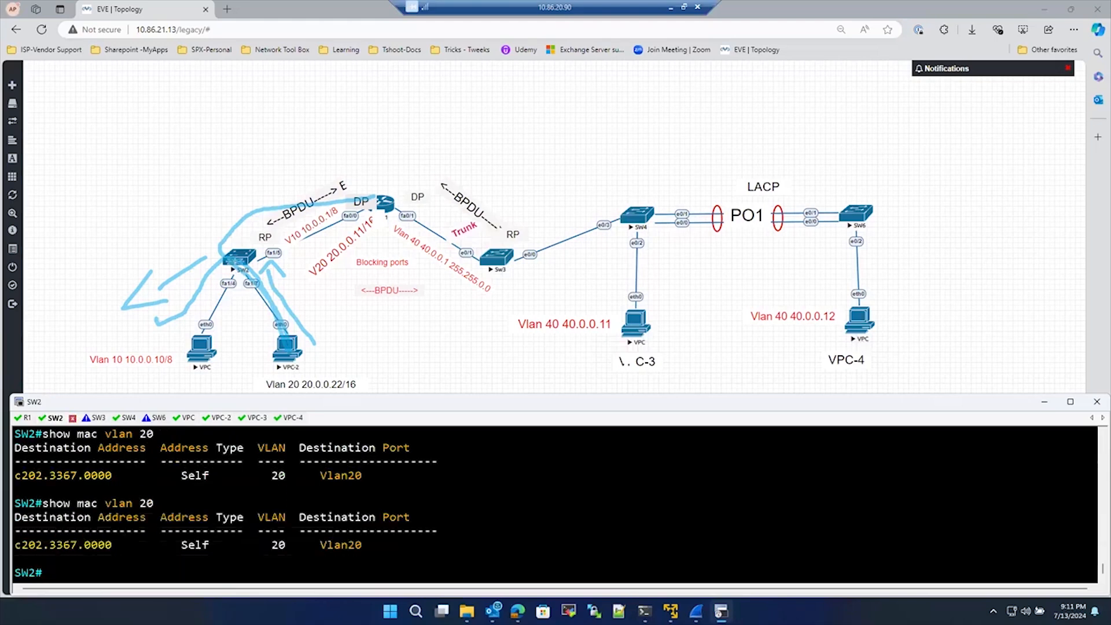
# Enter the command show running-config interface at SW2's prompt, correcting the mistyped show o run.
pyautogui.moveTo(22, 545); pyautogui.dragTo(215, 550)
pyautogui.click(137, 544)
pyautogui.write('show o run')
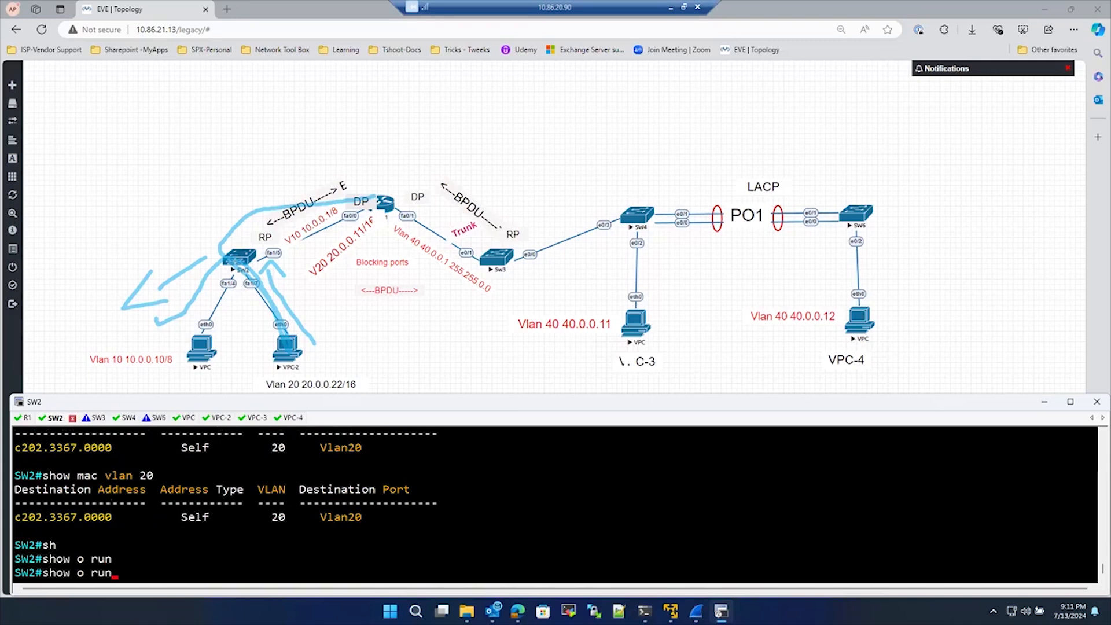
pyautogui.press('BackSpace')
pyautogui.press('BackSpace')
pyautogui.press('BackSpace')
pyautogui.press('BackSpace')
pyautogui.press('BackSpace')
pyautogui.write('run')
pyautogui.press('Tab')
pyautogui.write('in')
pyautogui.press('Tab')
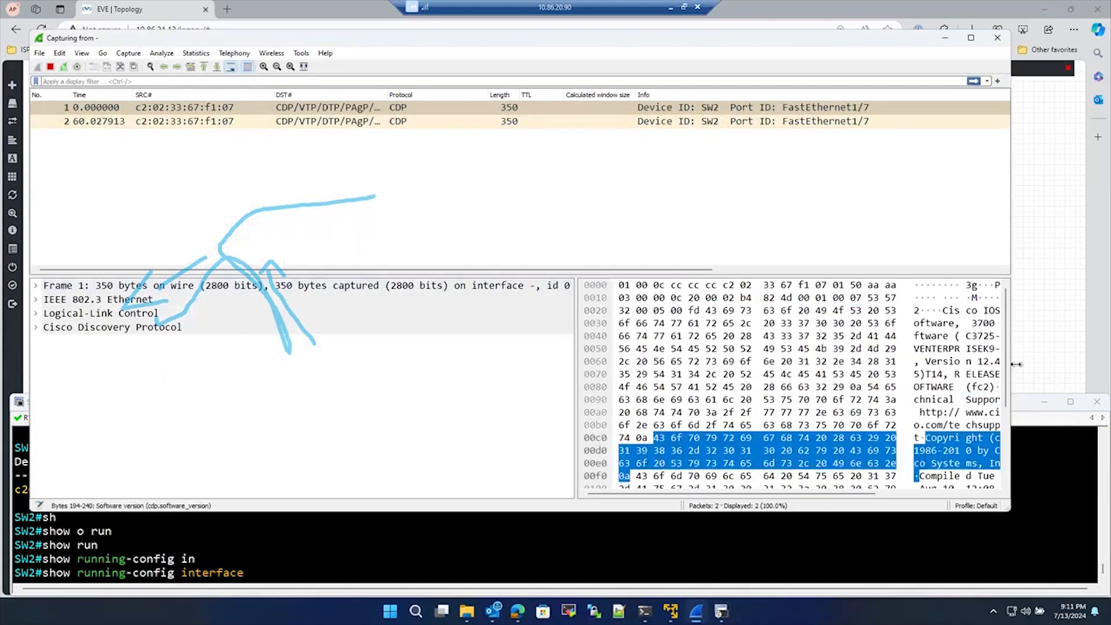
# Check the packets captured in Wireshark and return to SW2's console.
pyautogui.click(1033, 356)
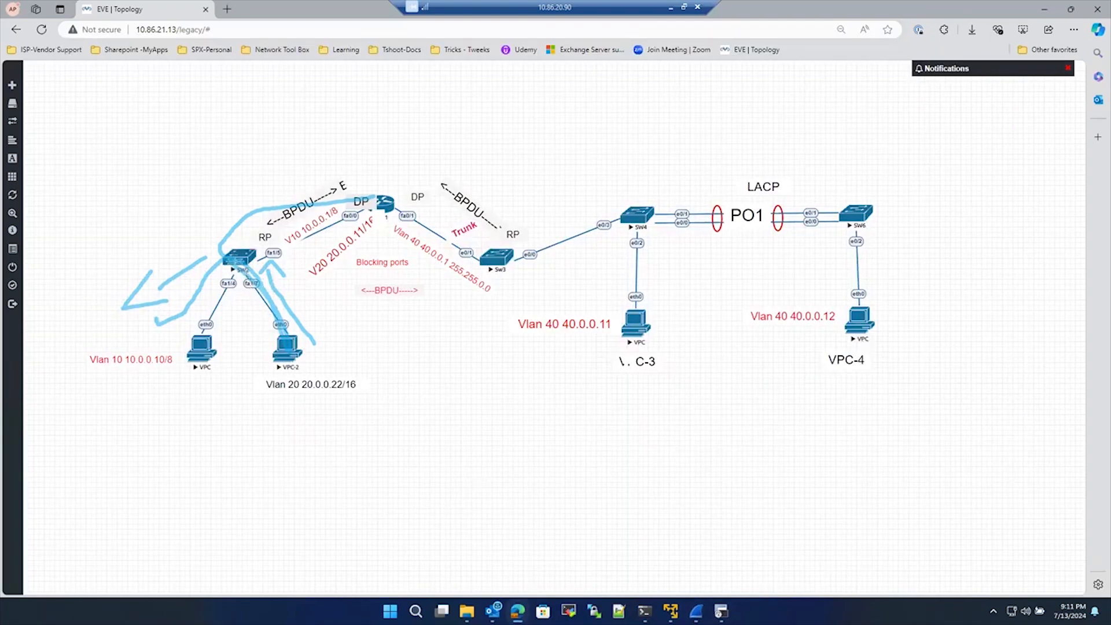
pyautogui.click(696, 611)
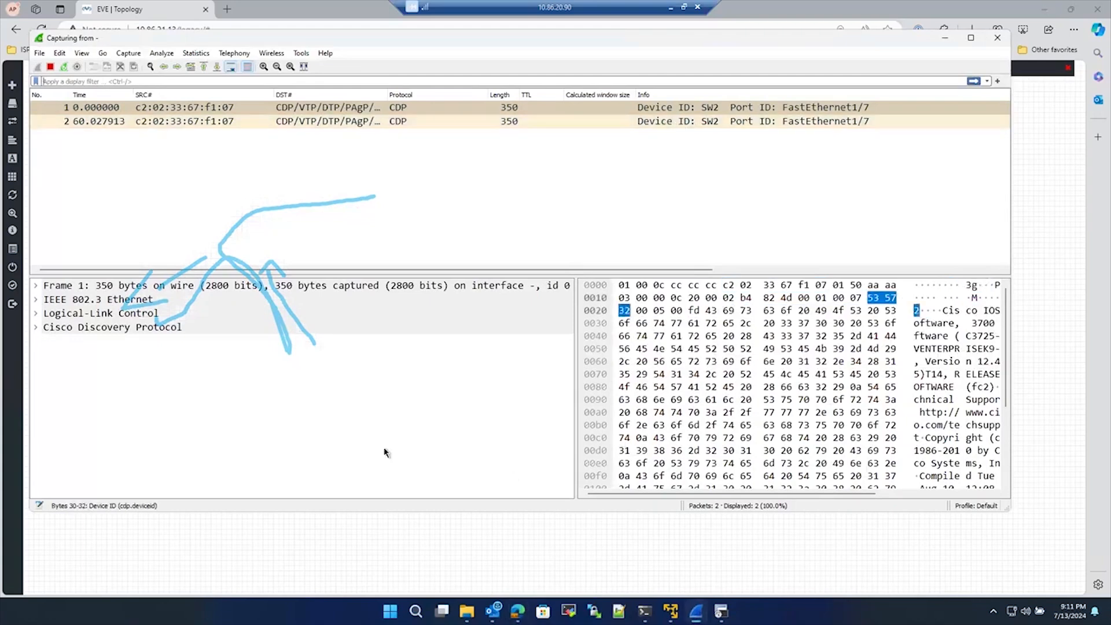
pyautogui.click(721, 611)
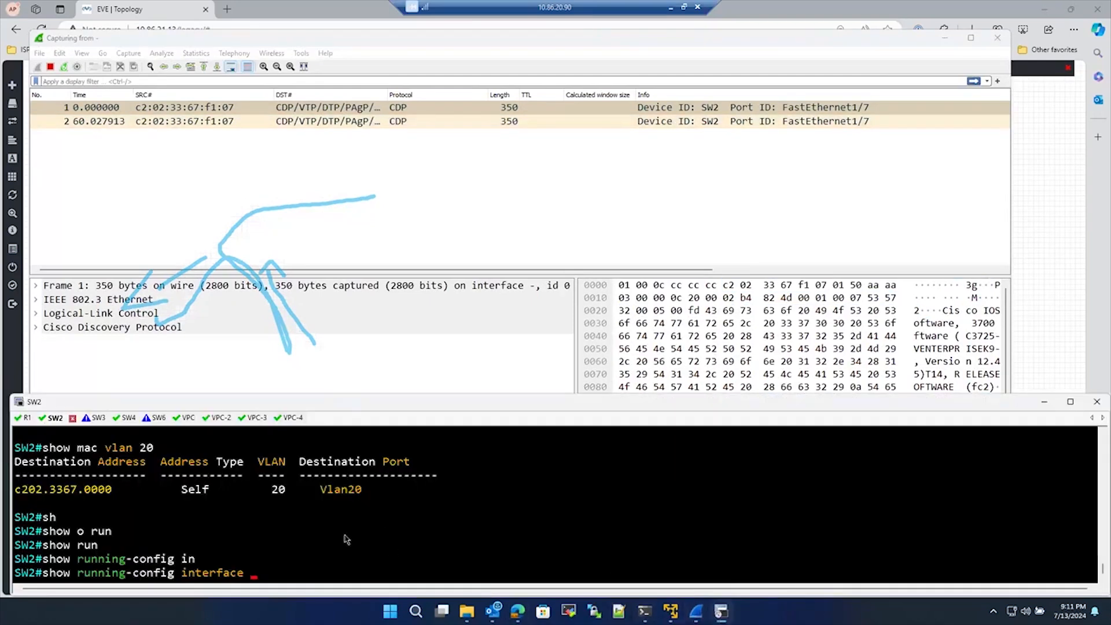
# Minimize the capture window and replace the old sketches with a curve from SW2's fa1/7 port to VPC-2.
pyautogui.click(944, 44)
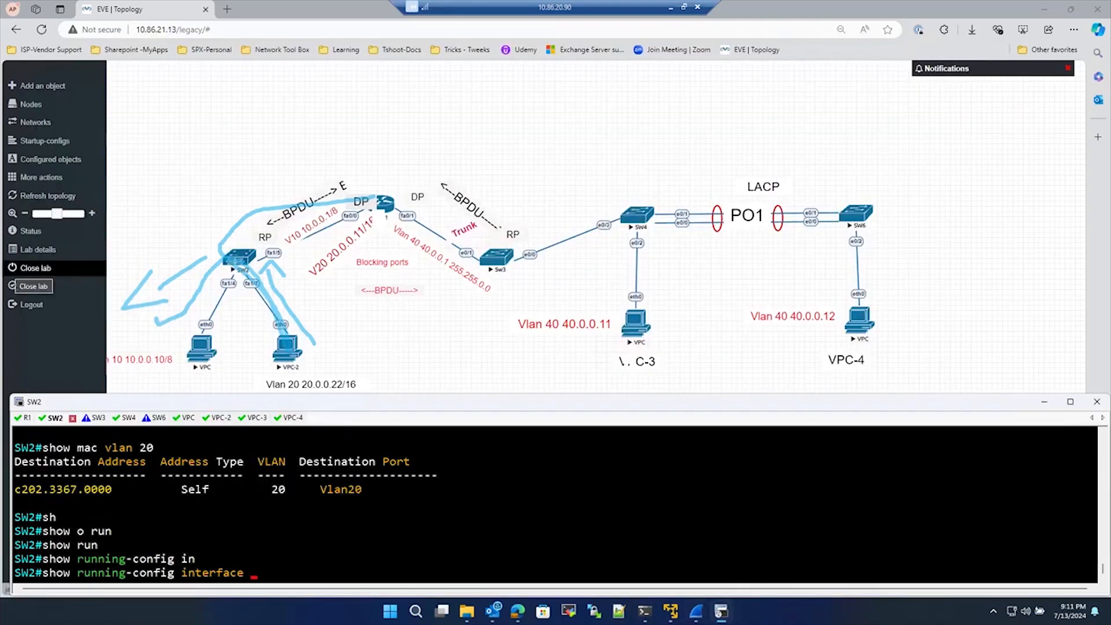
pyautogui.press('Escape')
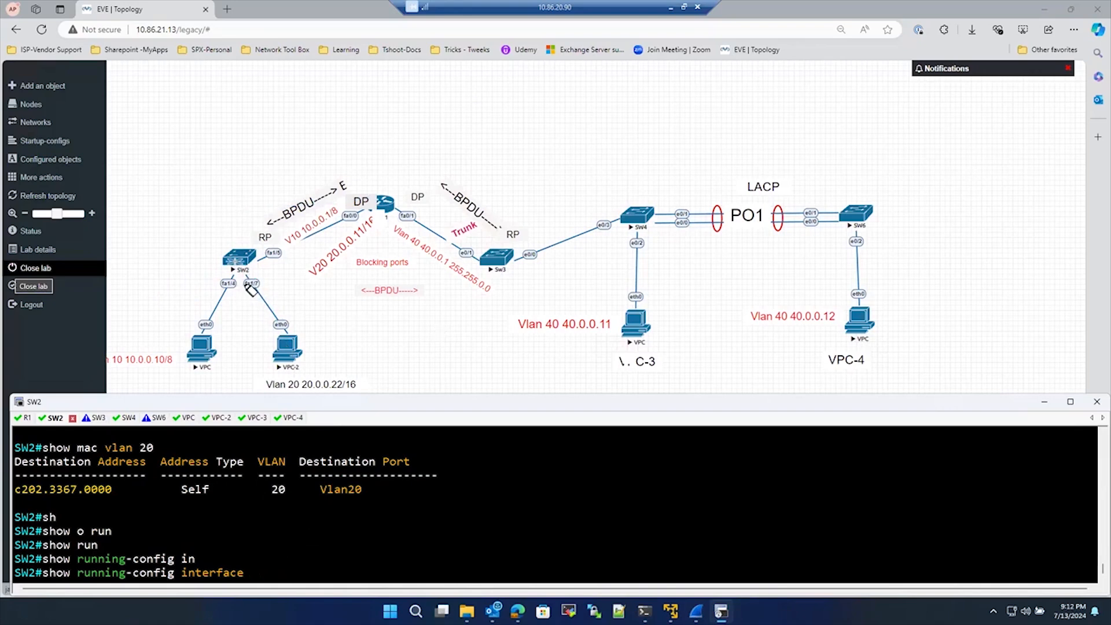
pyautogui.moveTo(252, 283); pyautogui.dragTo(301, 347)
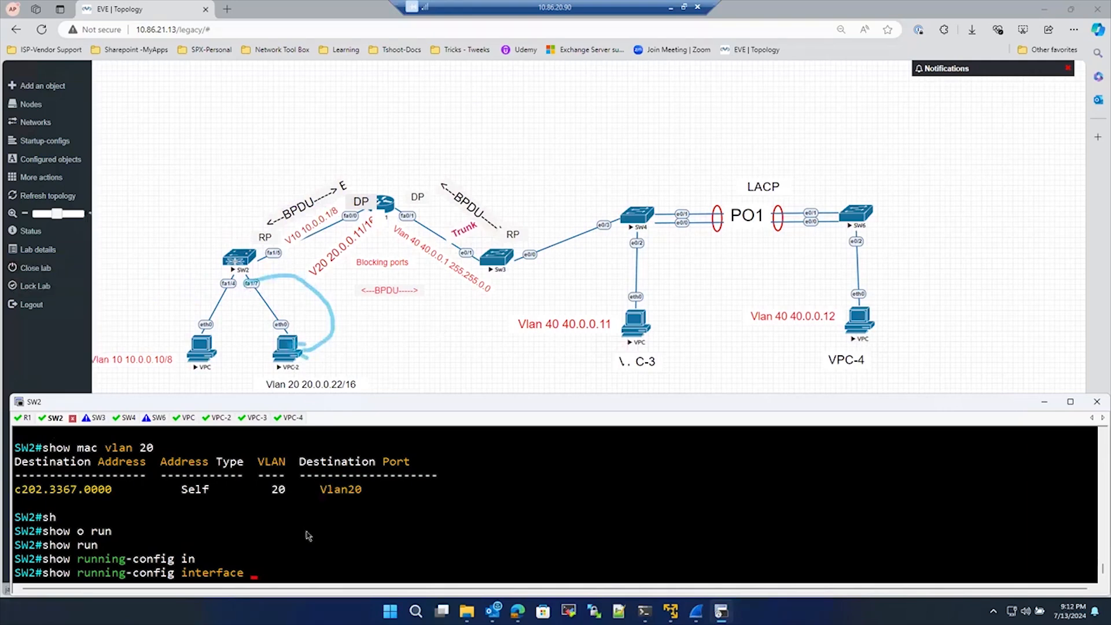
# Complete the command with fastEthernet 1/7 and display that interface's running configuration on SW2.
pyautogui.write('vl')
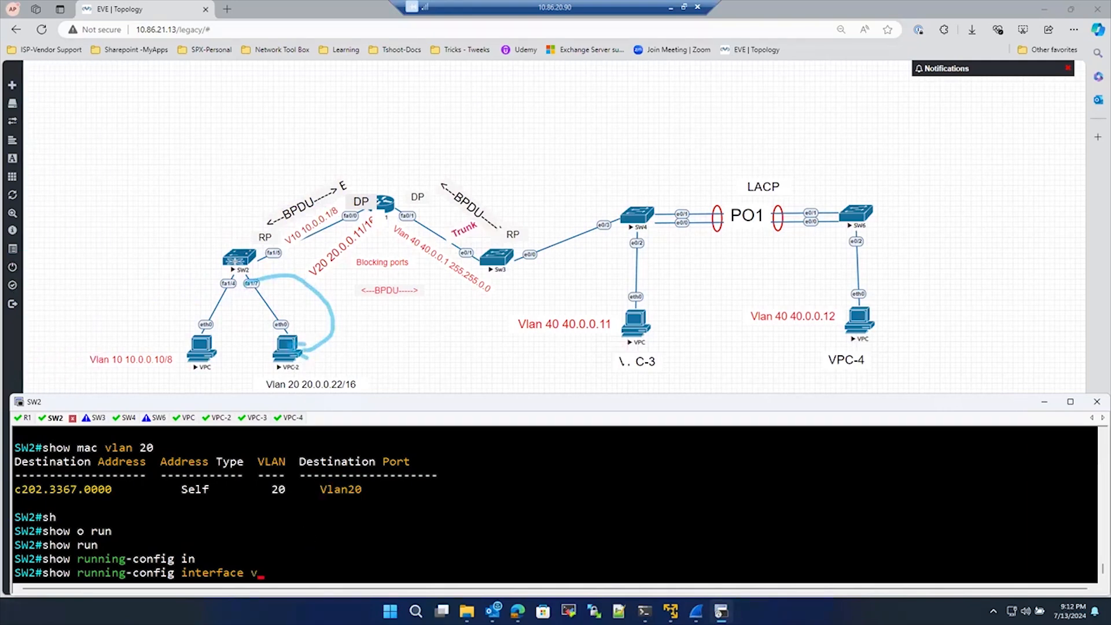
pyautogui.press('BackSpace')
pyautogui.press('BackSpace')
pyautogui.press('BackSpace')
pyautogui.write('fa')
pyautogui.press('Tab')
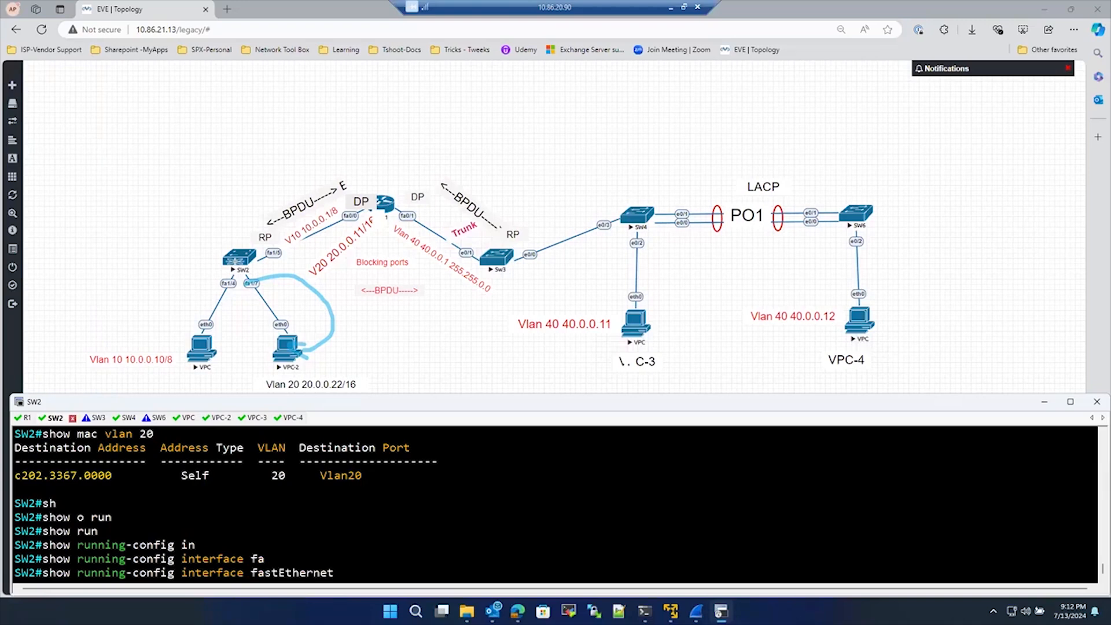
pyautogui.write('1/7')
pyautogui.press('Return')
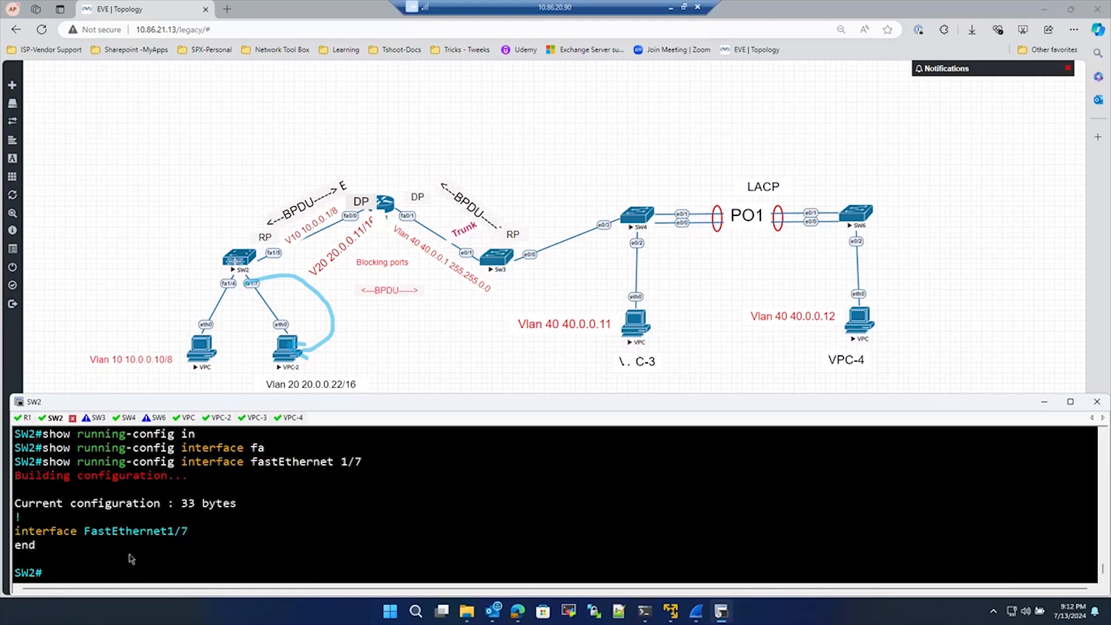
# Enter terminal configuration mode on SW2 and open interface fastEthernet 1/7 for configuration.
pyautogui.write('conf')
pyautogui.press('Tab')
pyautogui.press('Return')
pyautogui.press('Return')
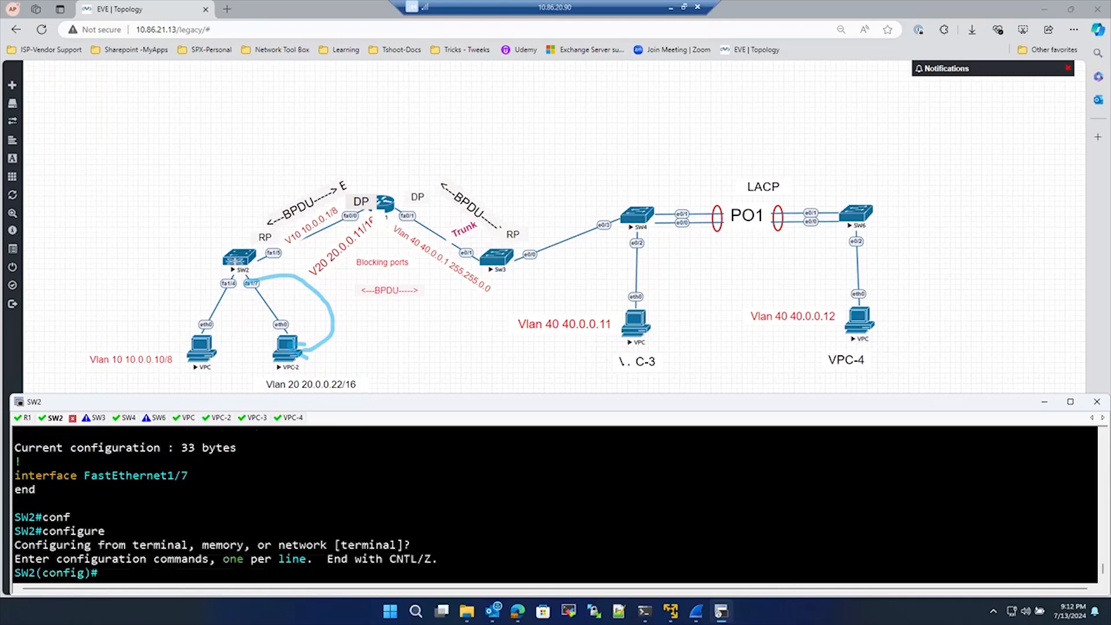
pyautogui.write('int')
pyautogui.press('Tab')
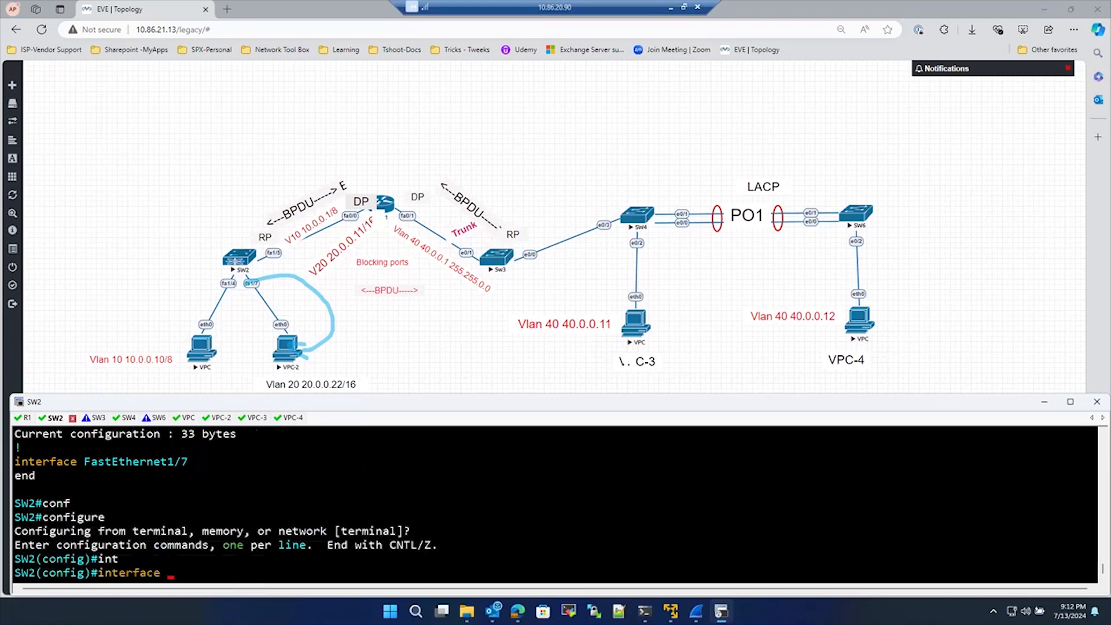
pyautogui.write('fa')
pyautogui.press('Tab')
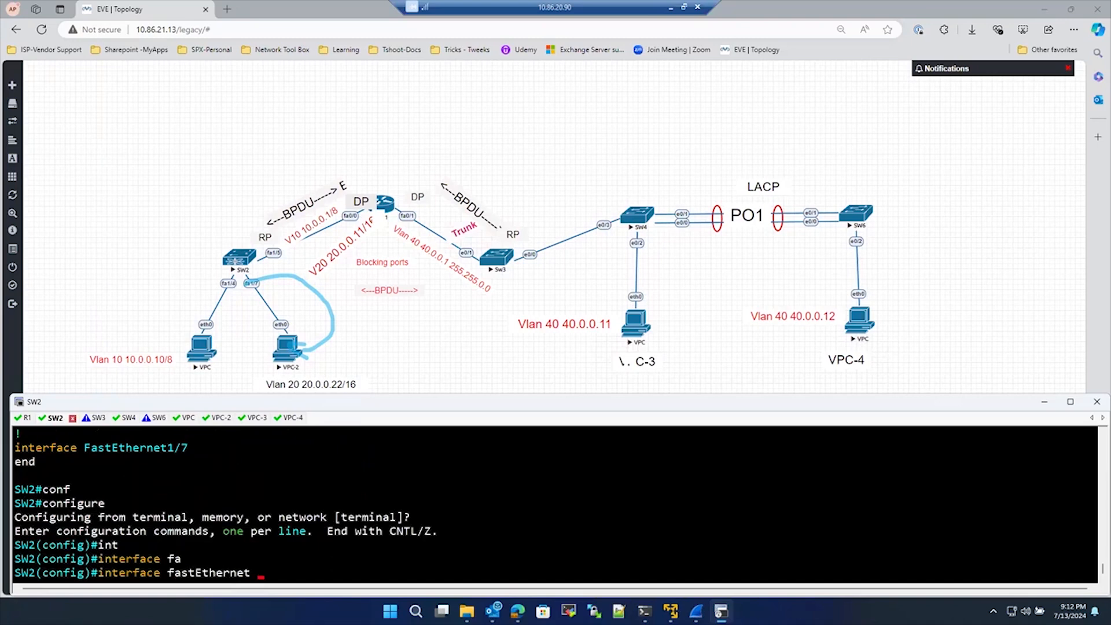
pyautogui.write('1/7')
pyautogui.press('Return')
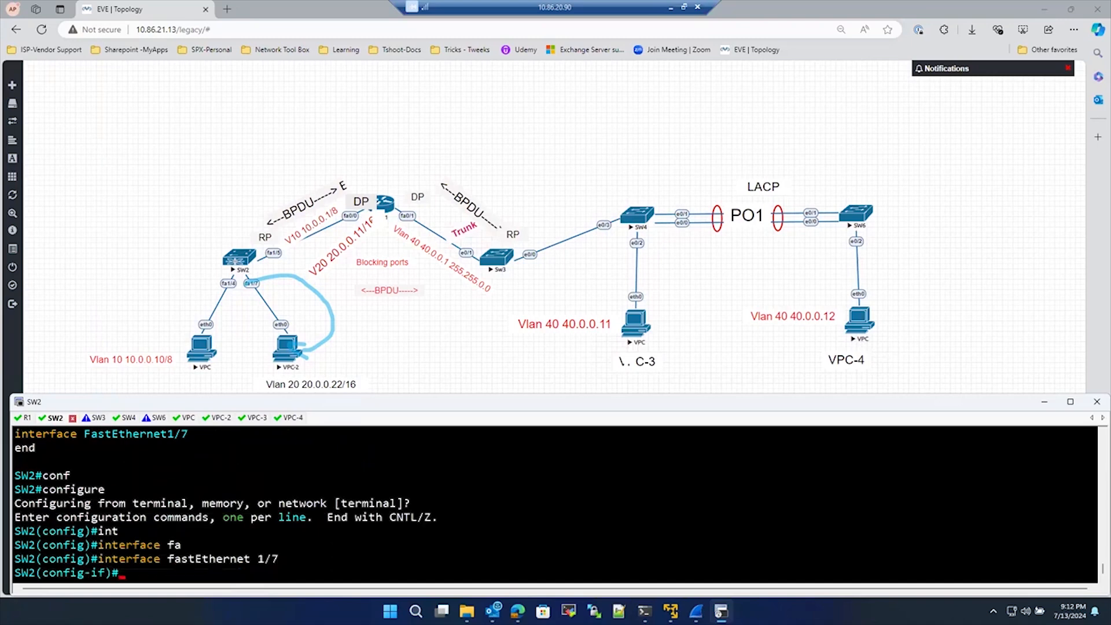
# Set the interface to access mode with switchport mode access.
pyautogui.write('sw')
pyautogui.press('Tab')
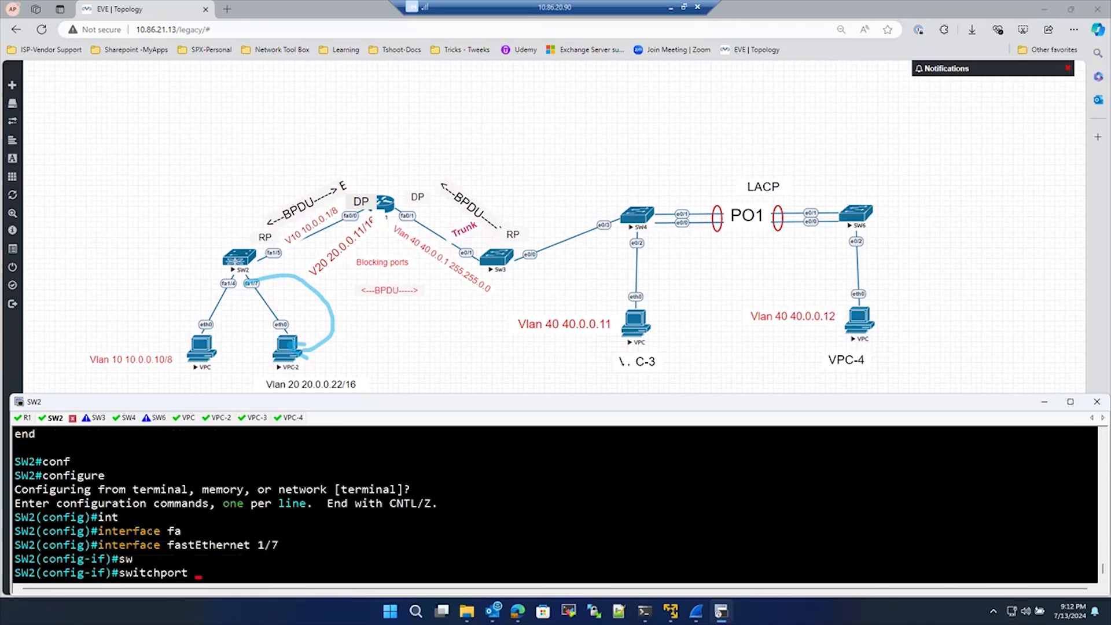
pyautogui.write('mod')
pyautogui.press('Tab')
pyautogui.write('acc')
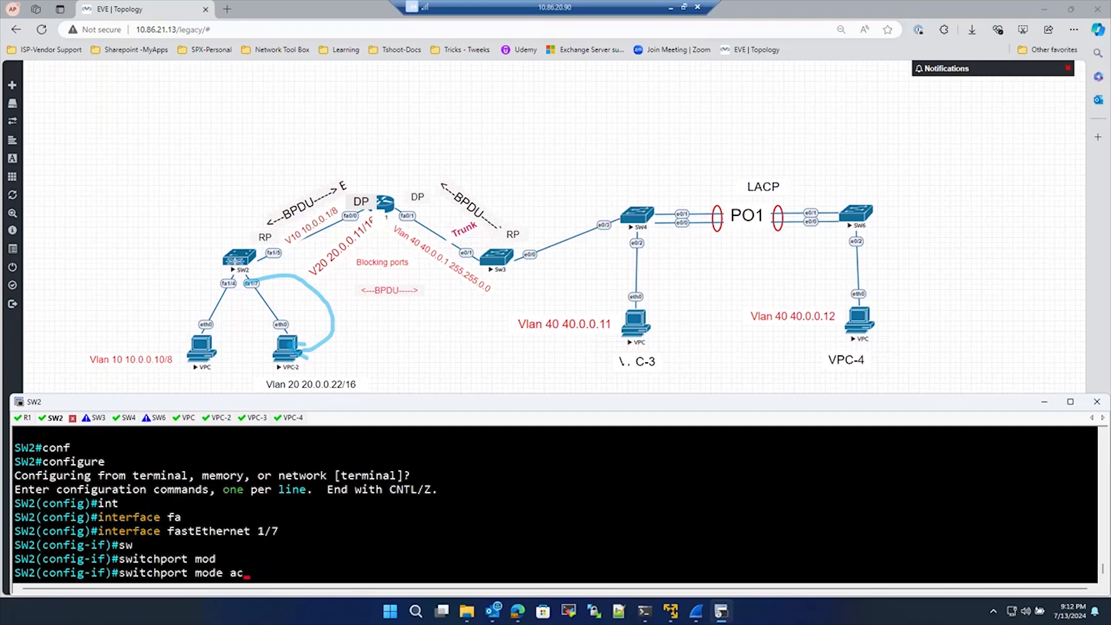
pyautogui.press('Tab')
pyautogui.press('Return')
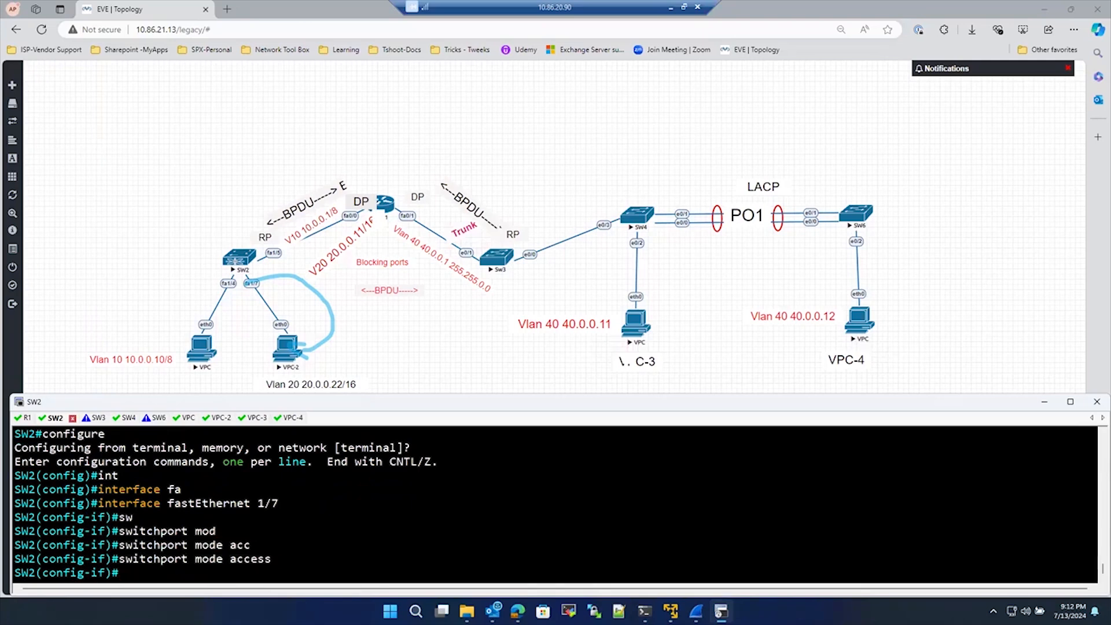
# Assign the port to VLAN 20 with switchport access vlan 20 and exit configuration mode.
pyautogui.write('sw')
pyautogui.press('Tab')
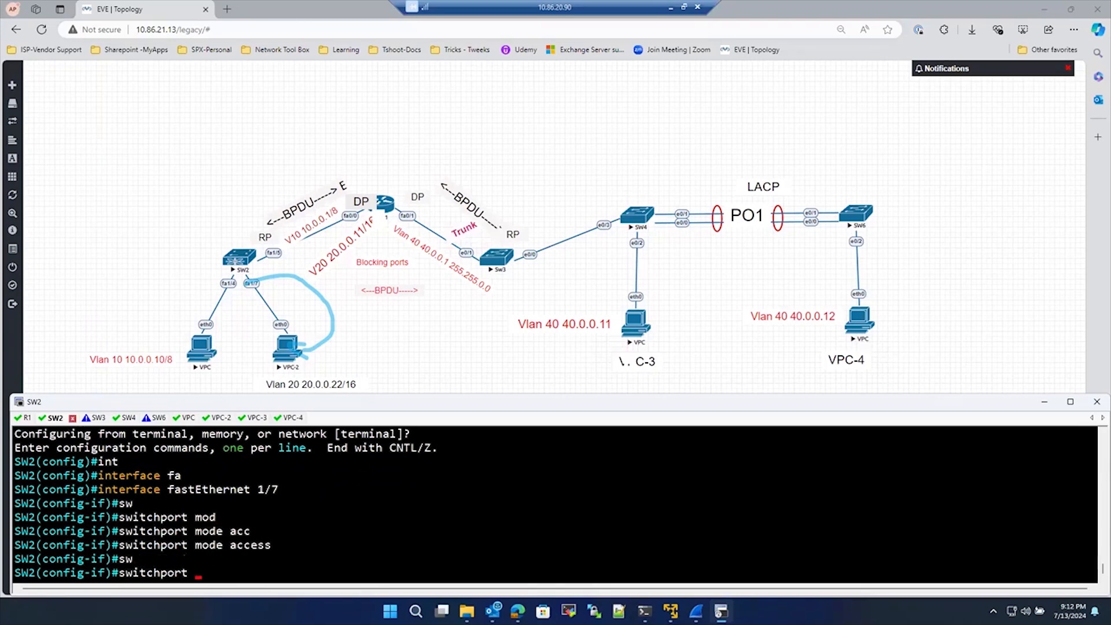
pyautogui.write('ac')
pyautogui.press('Tab')
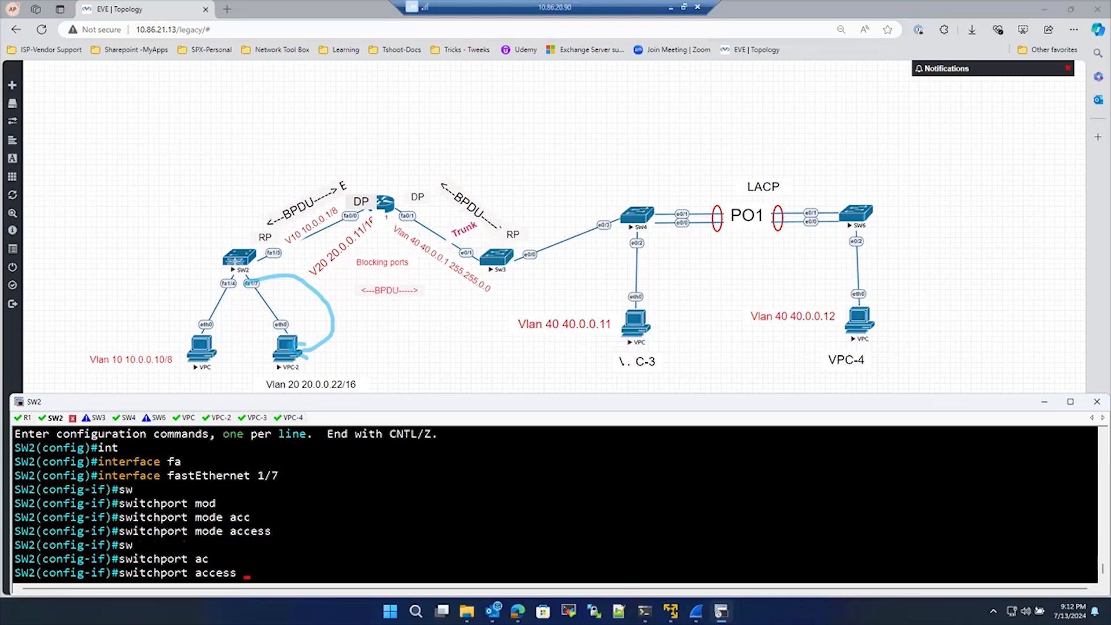
pyautogui.write('vl')
pyautogui.press('Tab')
pyautogui.write('20')
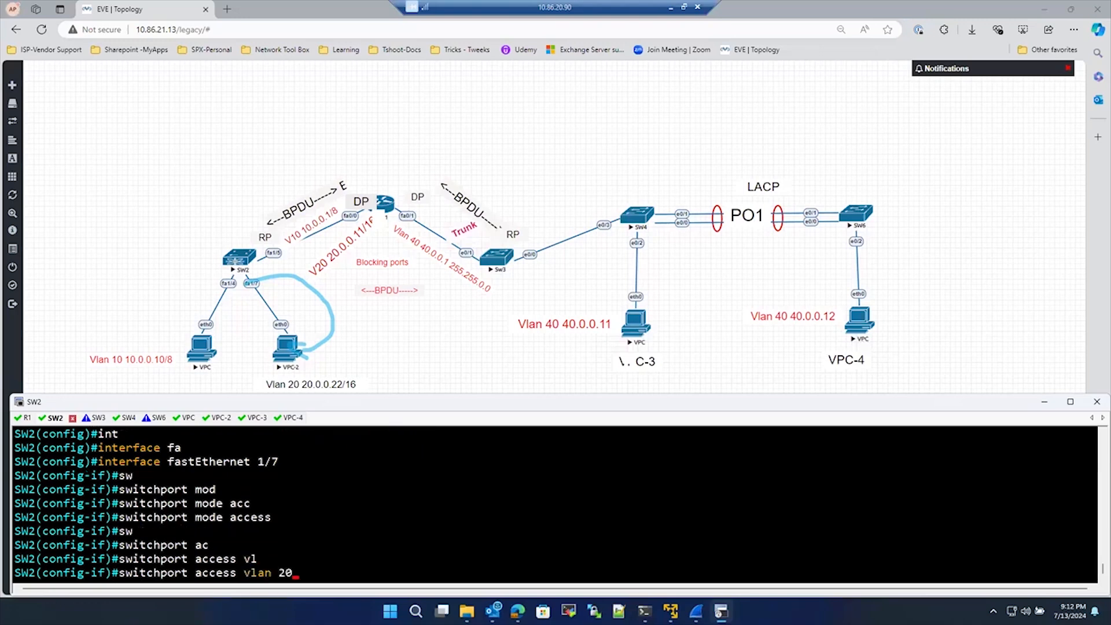
pyautogui.press('Return')
pyautogui.write('exit')
pyautogui.press('Return')
pyautogui.press('Return')
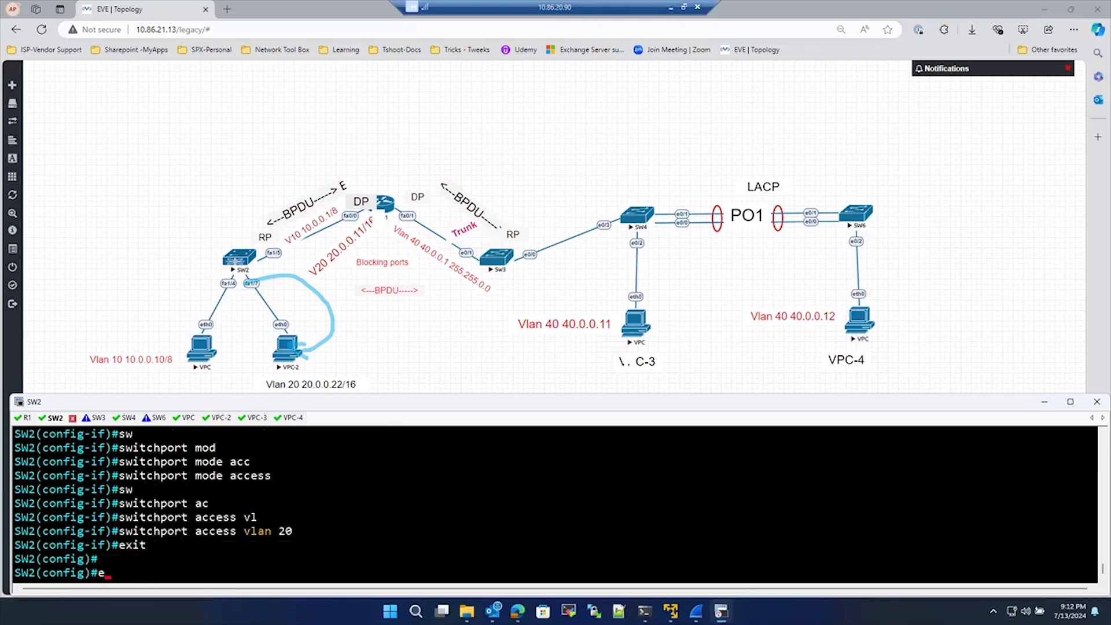
pyautogui.write('exit')
pyautogui.press('Return')
pyautogui.press('Return')
# Try to list SW2's VLANs with show vlan.
pyautogui.write('sh')
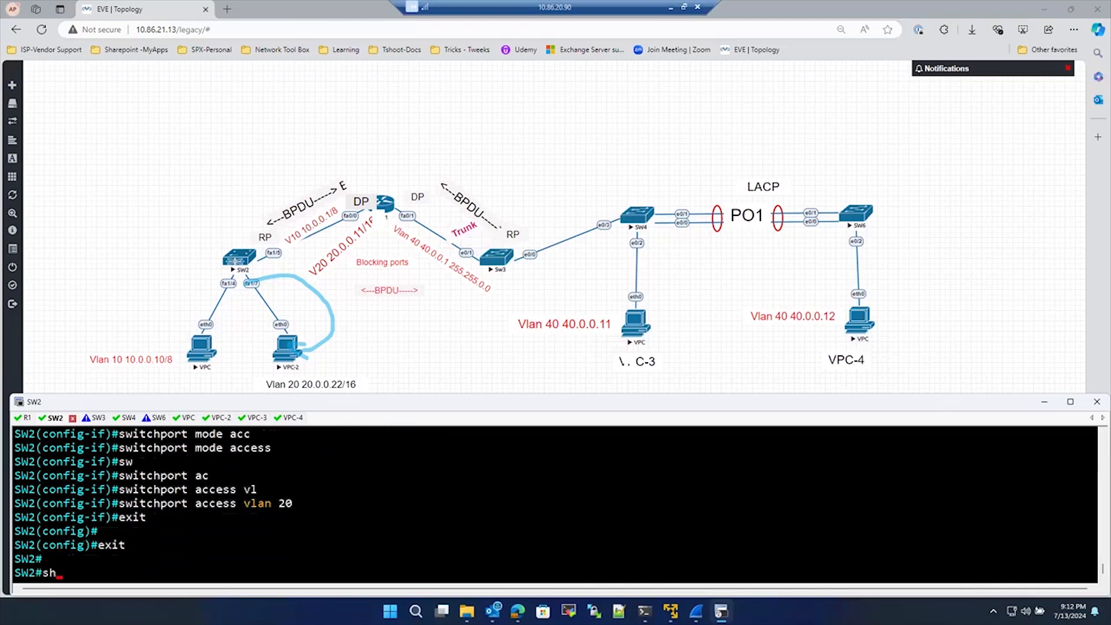
pyautogui.press('Tab')
pyautogui.write('p')
pyautogui.press('Return')
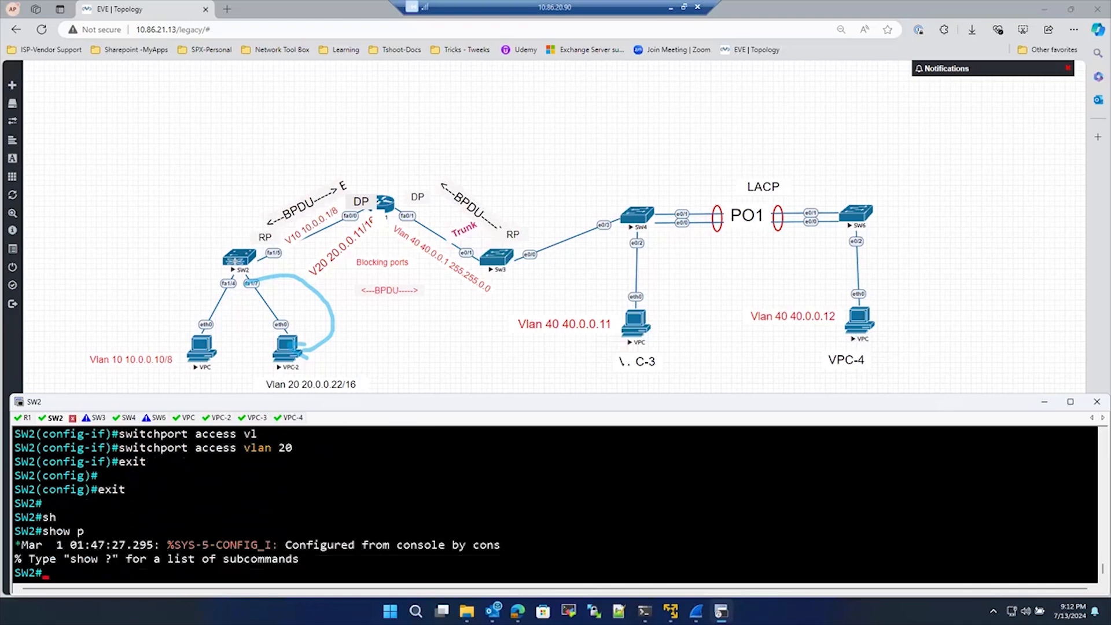
pyautogui.press('Return')
pyautogui.write('show')
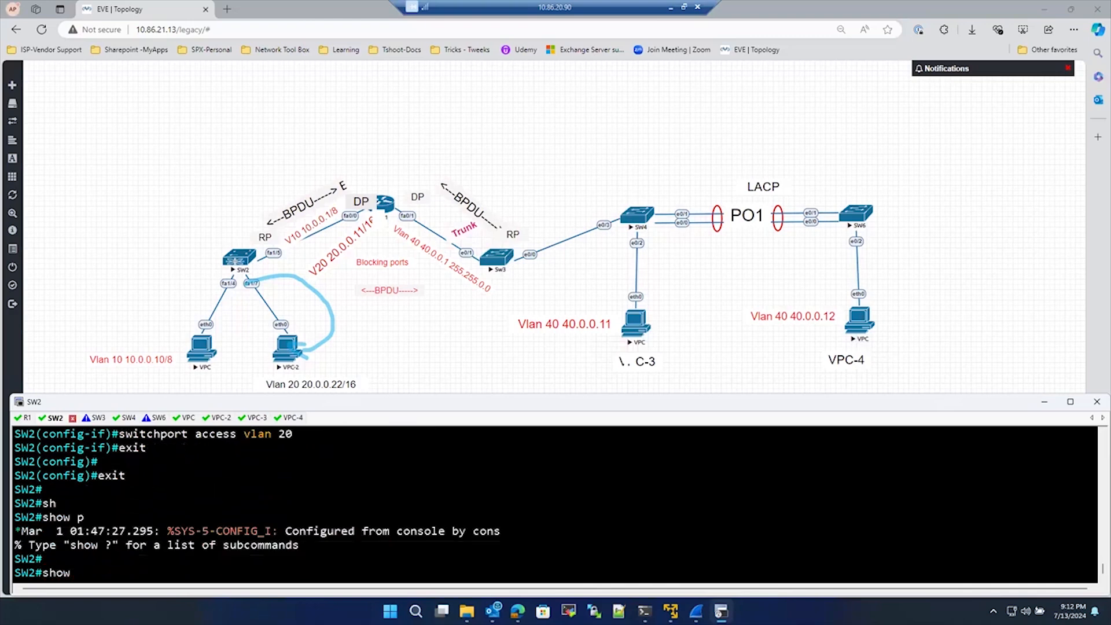
pyautogui.write(' vl')
pyautogui.press('Tab')
pyautogui.press('Return')
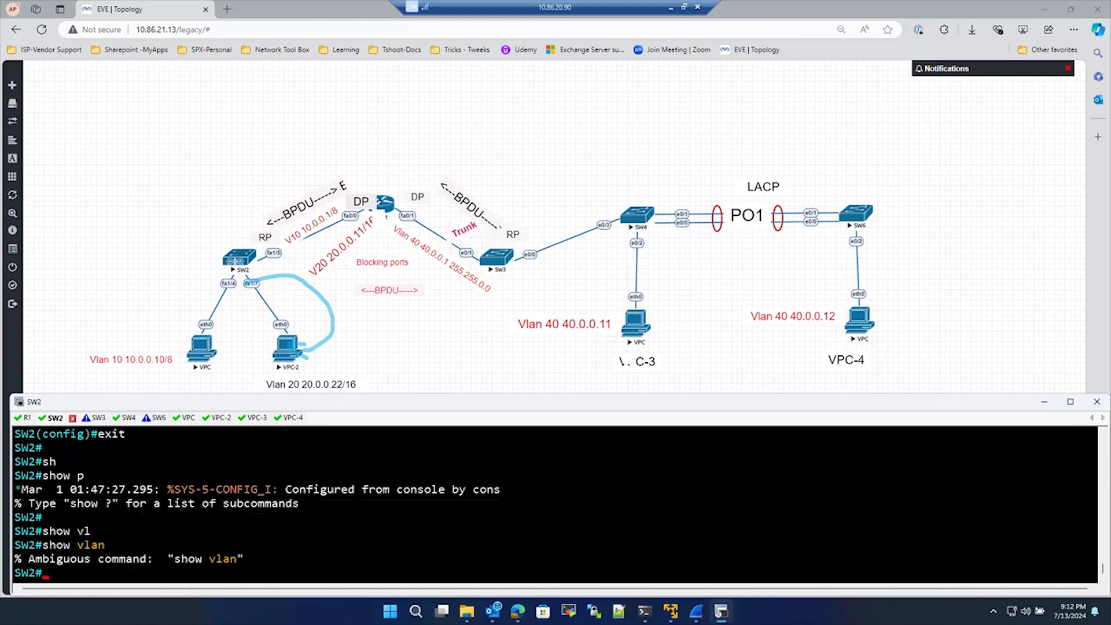
# Run show vlan-switch on SW2 and examine which ports are assigned to each VLAN.
pyautogui.write('show vlan-sw')
pyautogui.press('Tab')
pyautogui.press('Return')
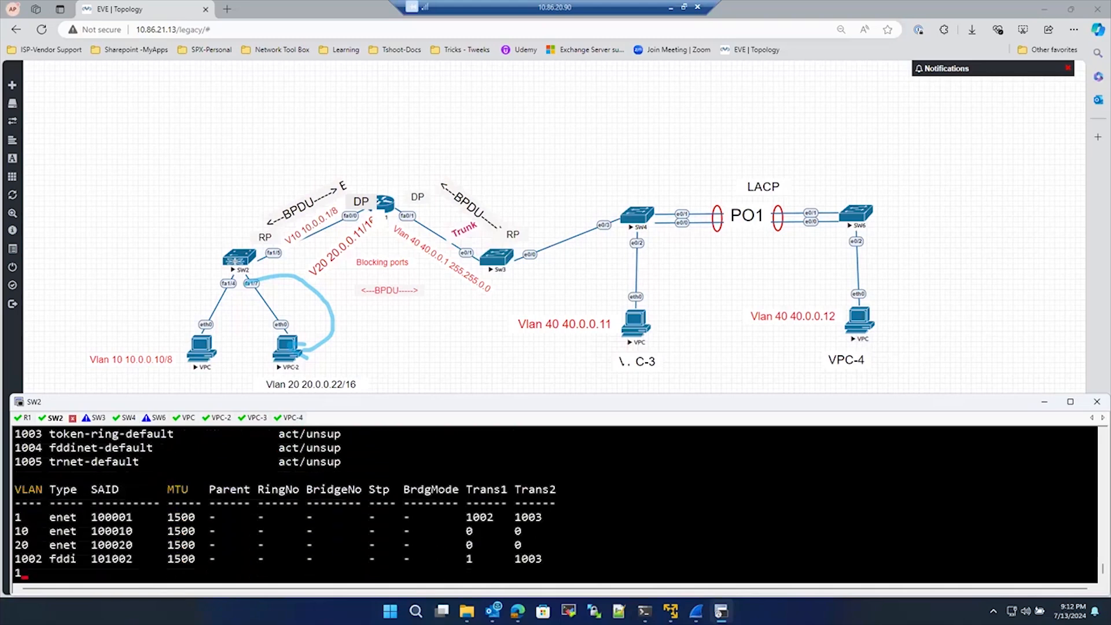
pyautogui.scroll(6, 203, 516)
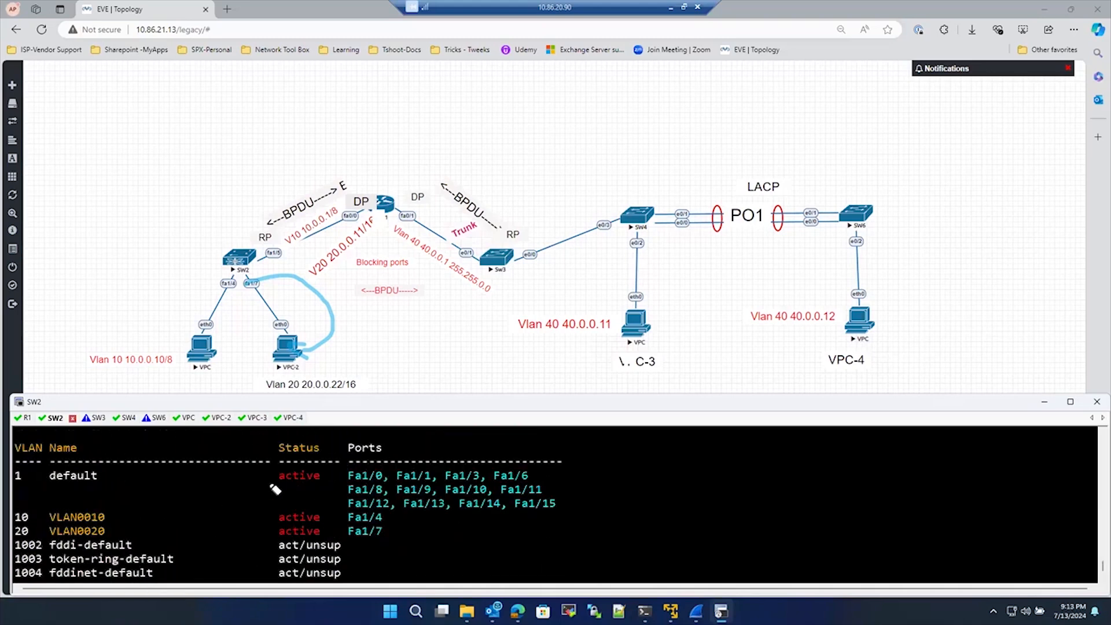
# Circle the VLAN 10 and 20 rows, write V20 beside the fa1/7 link, and clear the annotations.
pyautogui.moveTo(105, 501)
pyautogui.mouseDown()
pyautogui.moveTo(266, 559)
pyautogui.moveTo(390, 509)
pyautogui.mouseUp()
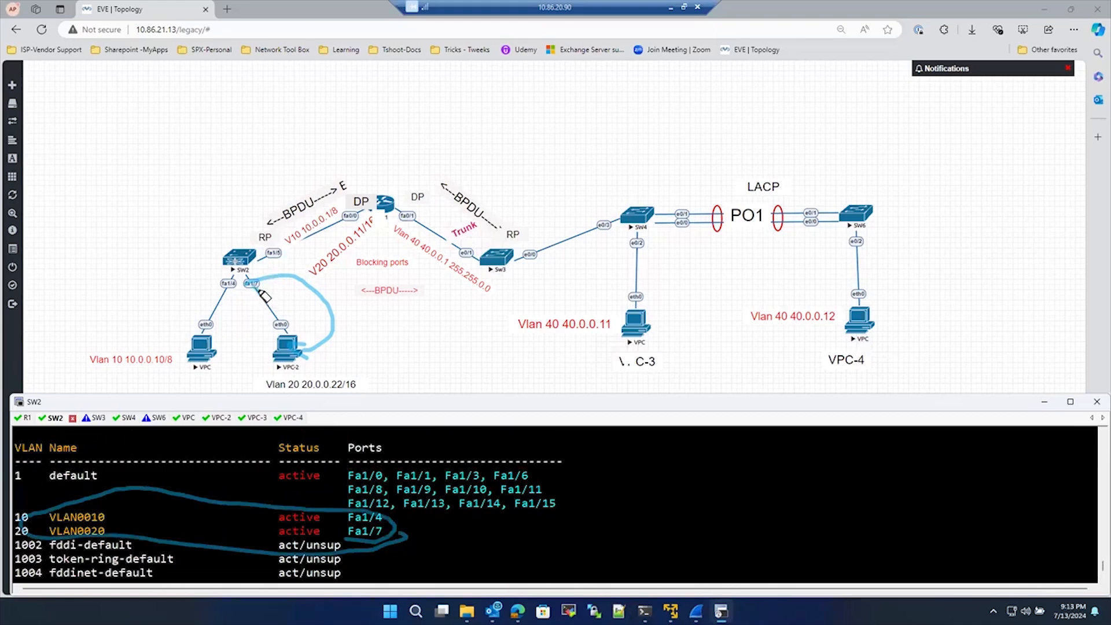
pyautogui.moveTo(235, 327)
pyautogui.mouseDown()
pyautogui.moveTo(244, 316)
pyautogui.moveTo(255, 332)
pyautogui.moveTo(259, 318)
pyautogui.moveTo(303, 299)
pyautogui.mouseUp()
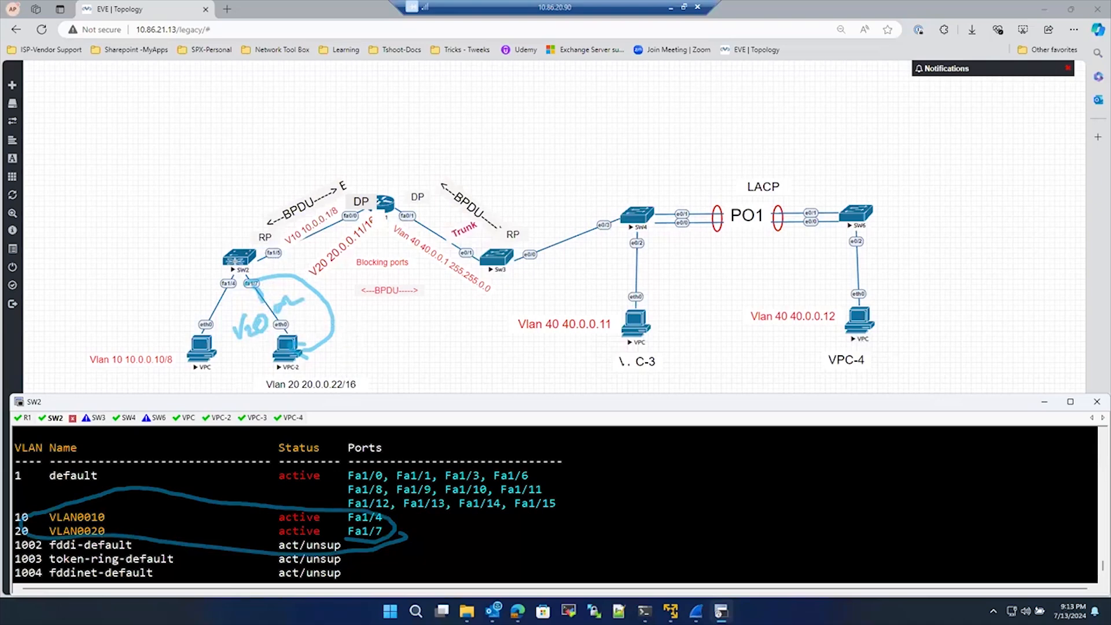
pyautogui.press('Escape')
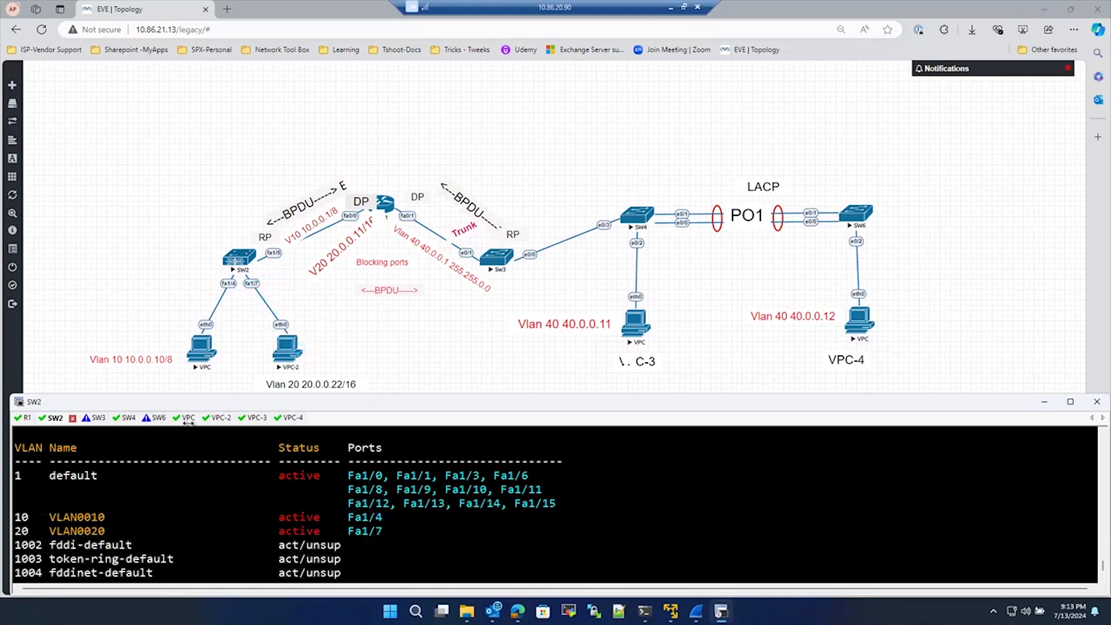
# Request an address on VPC-2 with ip dhcp and bring up the Wireshark capture to view its DHCP traffic.
pyautogui.click(221, 418)
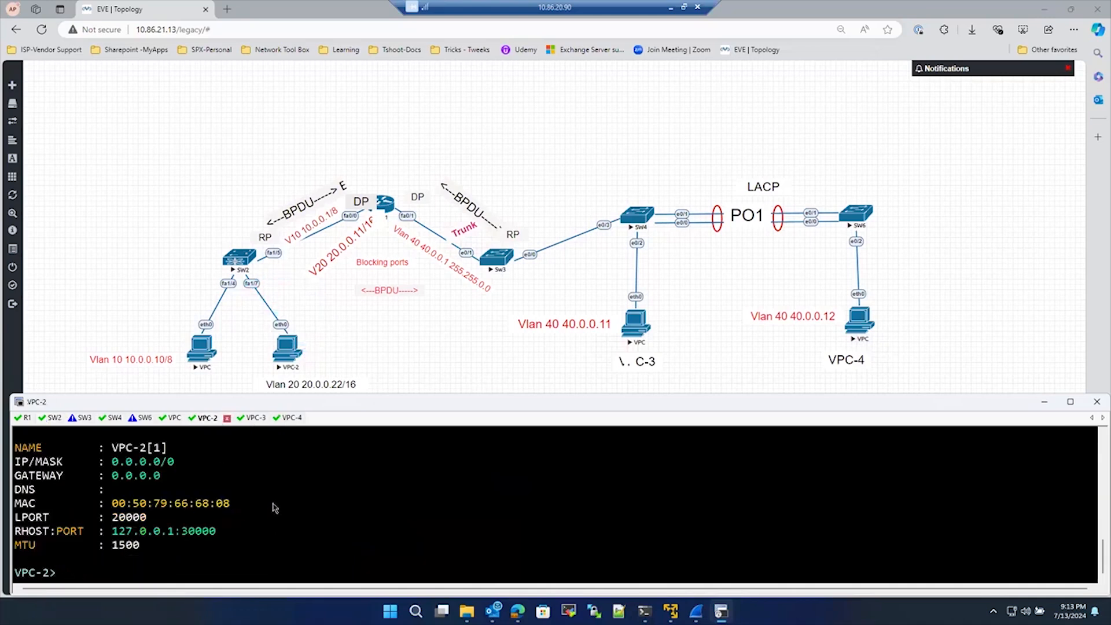
pyautogui.write('show ip')
pyautogui.press('Up')
pyautogui.press('Up')
pyautogui.press('Return')
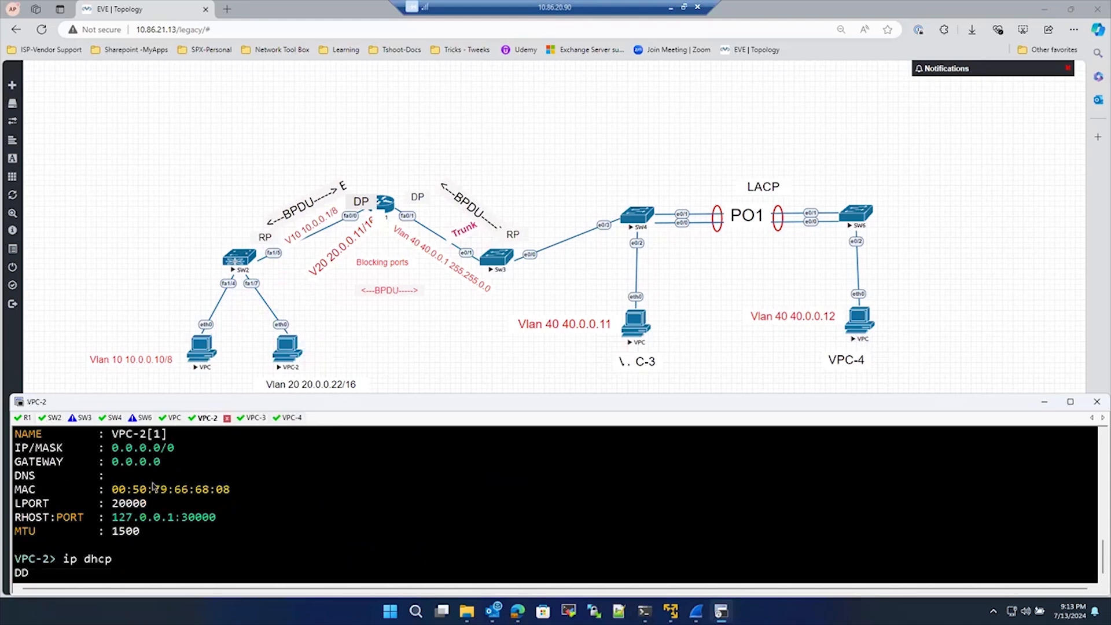
pyautogui.click(696, 611)
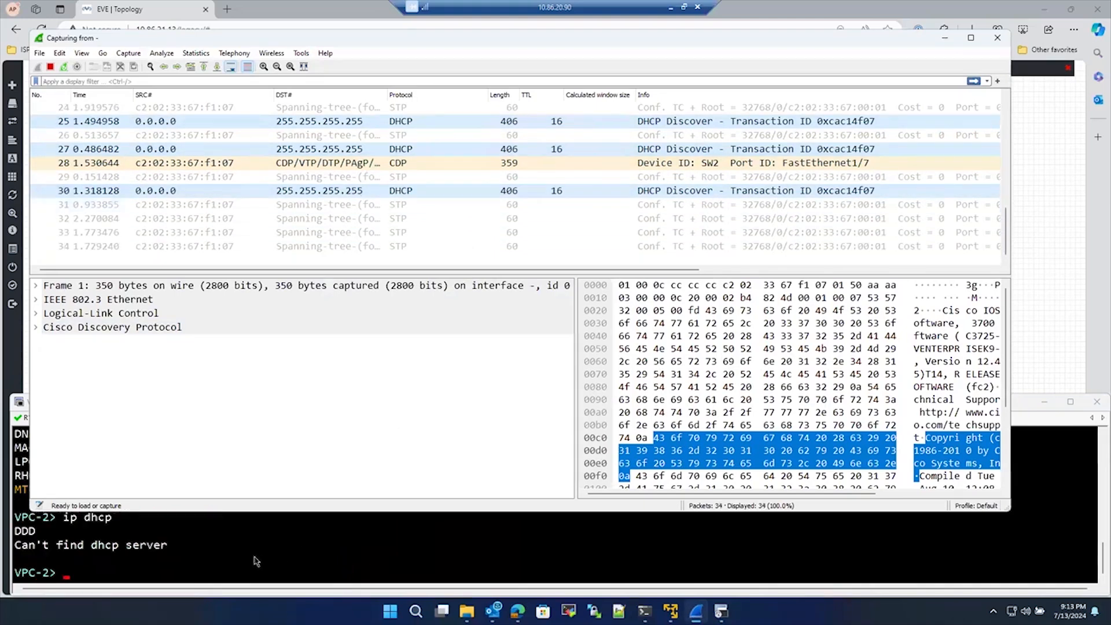
# Highlight the last output line in the VPC-2 console, and list all router interfaces in the R1 console with show ip interface brief.
pyautogui.click(153, 531)
pyautogui.moveTo(16, 550); pyautogui.dragTo(170, 549)
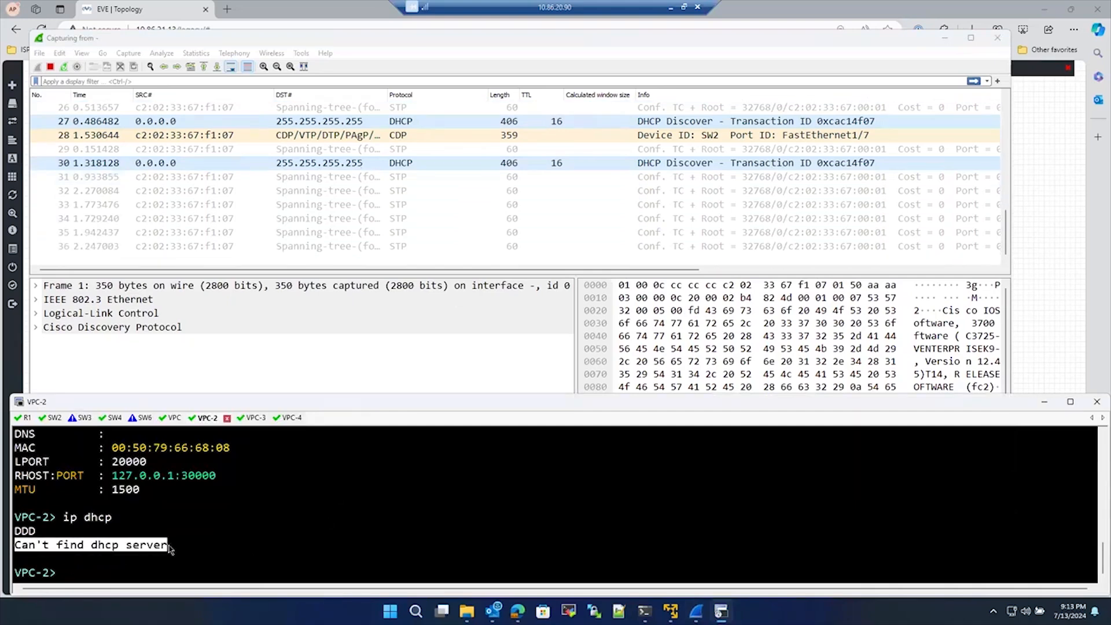
pyautogui.click(25, 418)
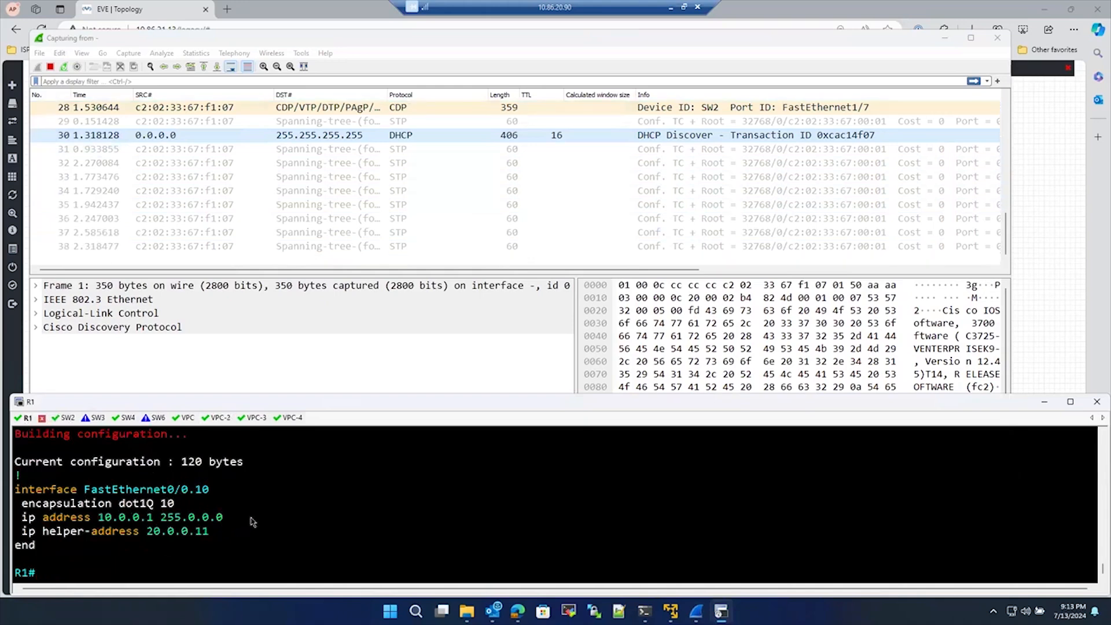
pyautogui.write('sho')
pyautogui.press('Tab')
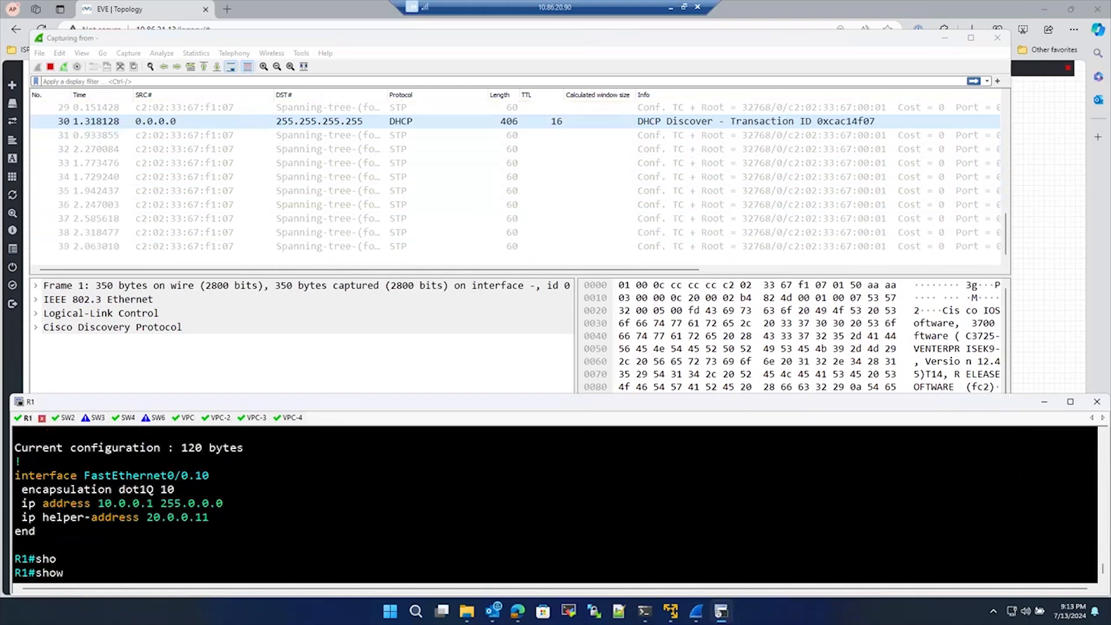
pyautogui.write('ip int')
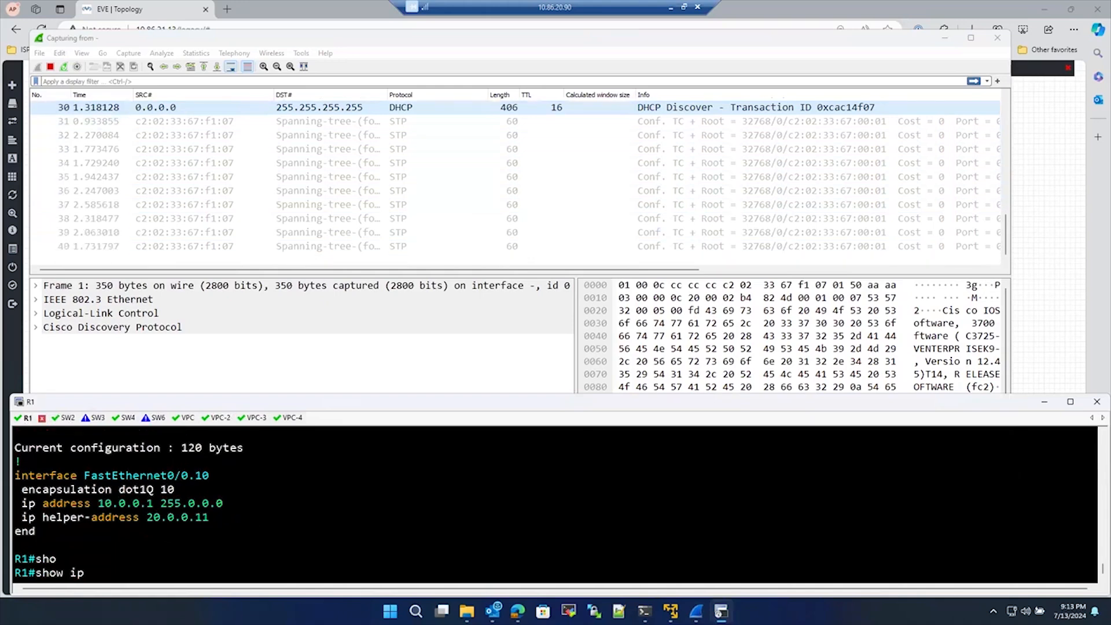
pyautogui.press('Tab')
pyautogui.write('b')
pyautogui.press('Tab')
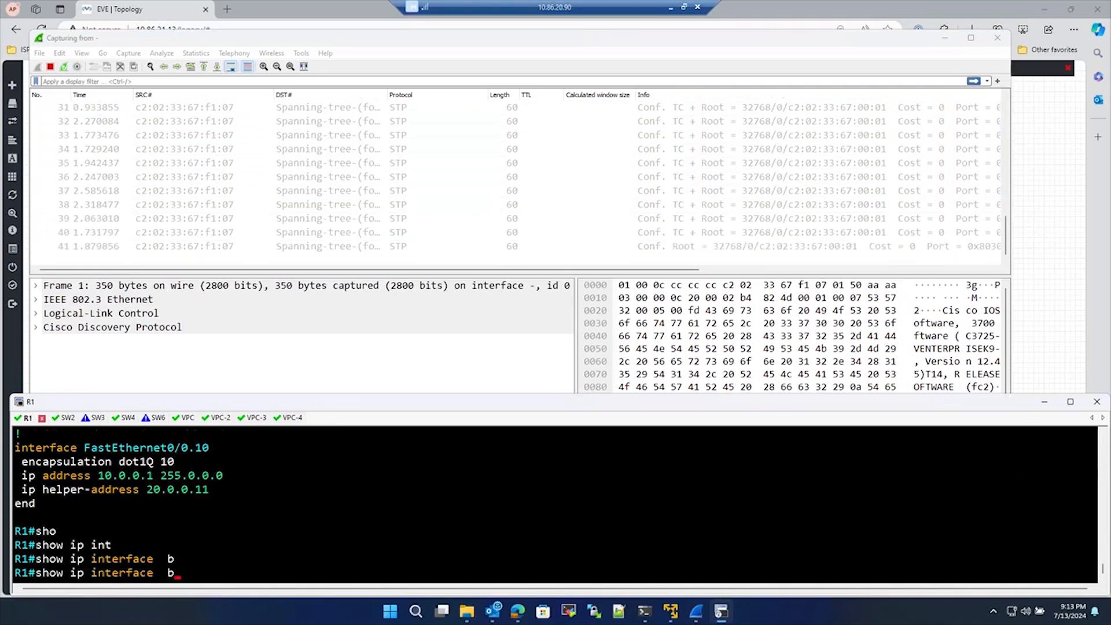
pyautogui.write('r')
pyautogui.press('Tab')
pyautogui.write('ief')
pyautogui.press('Return')
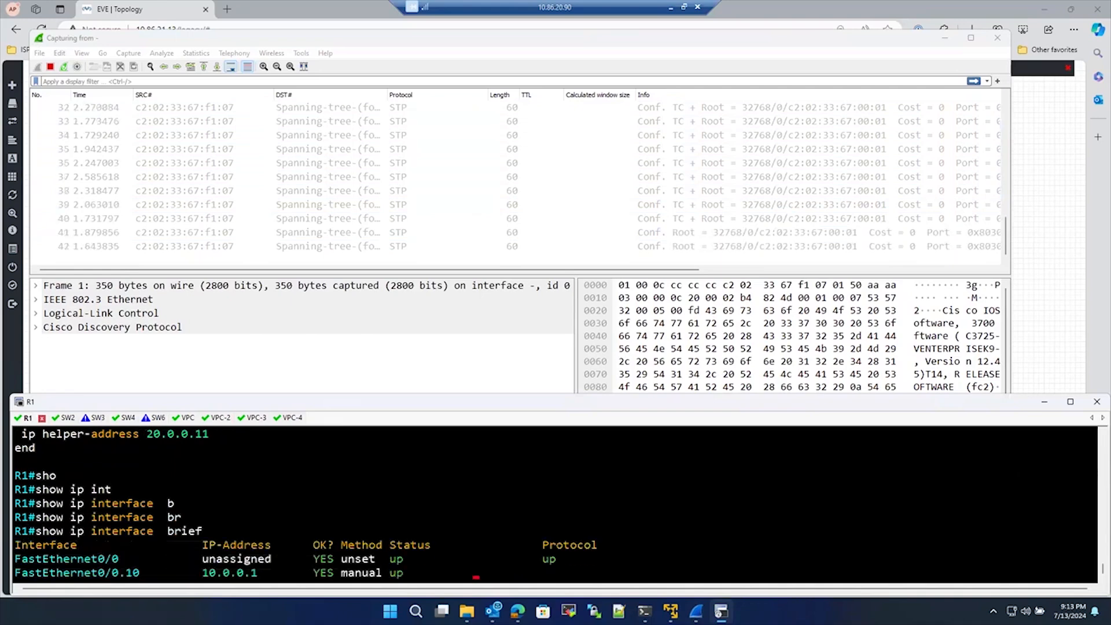
pyautogui.press('Return')
pyautogui.press('Return')
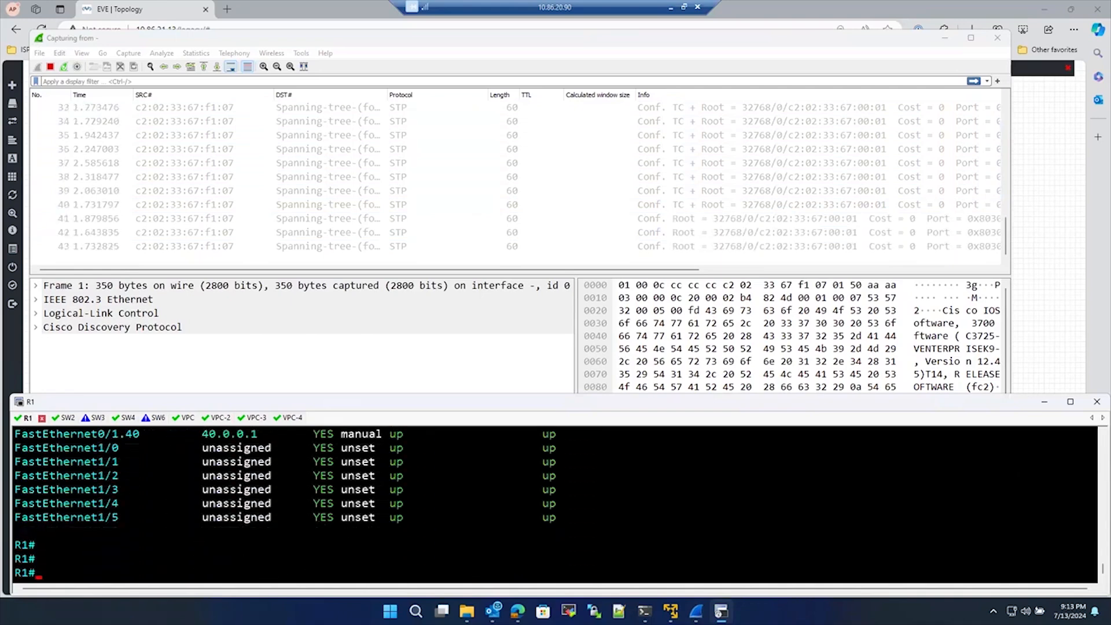
# Rerun show ip interface brief on R1 with the filter "| ex un" to hide unassigned interfaces.
pyautogui.press('Up')
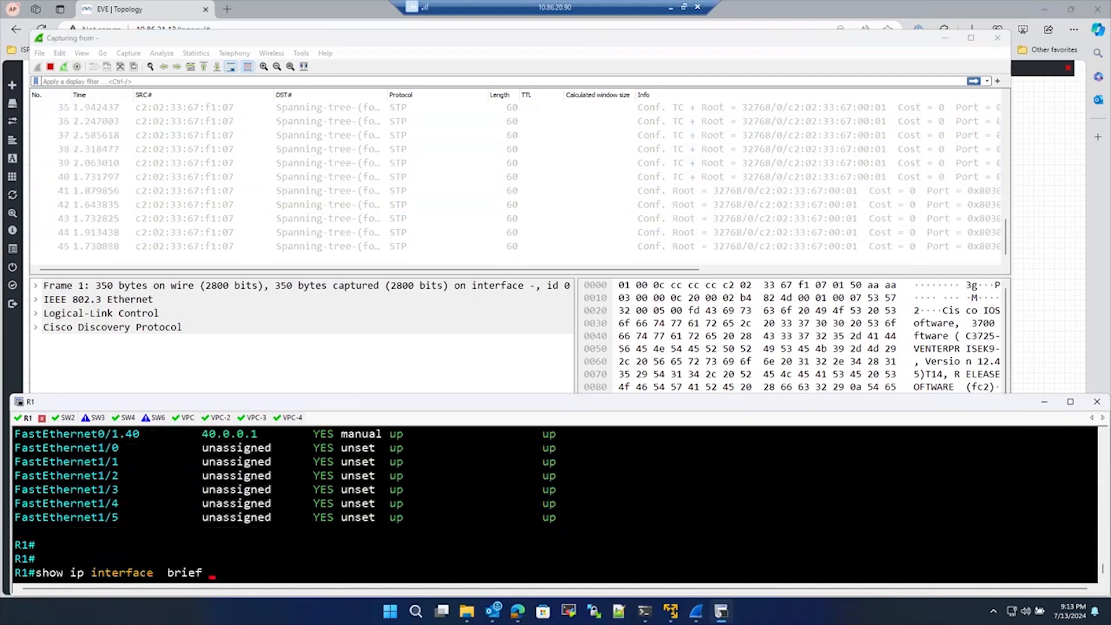
pyautogui.write('| ex un')
pyautogui.press('Return')
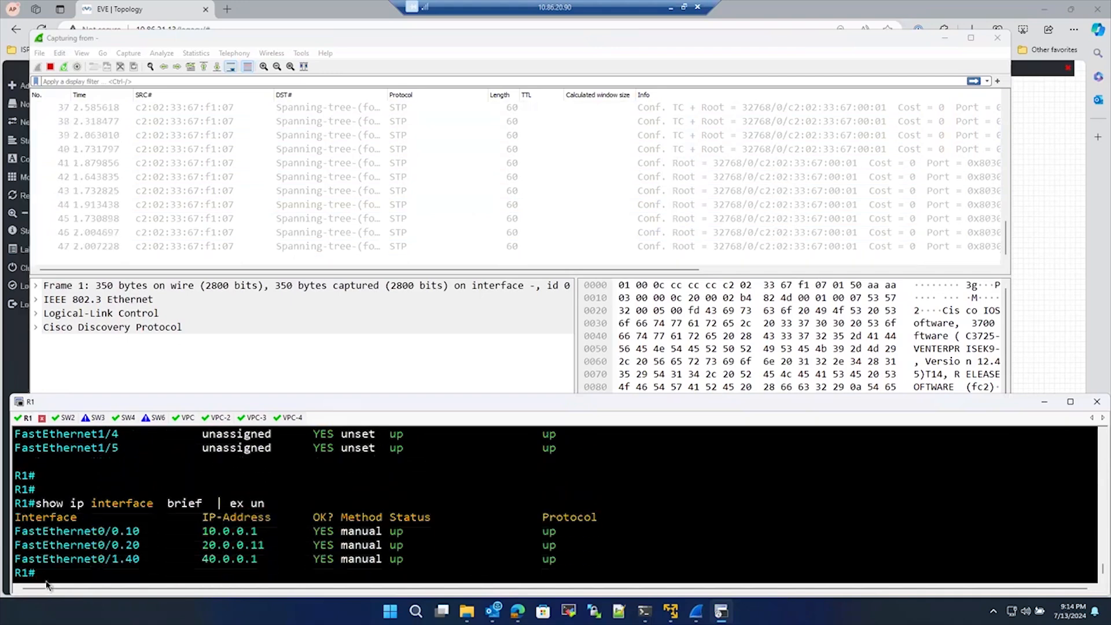
# Copy the name FastEthernet0/0.20 from the interface list and show its running configuration on R1.
pyautogui.moveTo(15, 545); pyautogui.dragTo(141, 551)
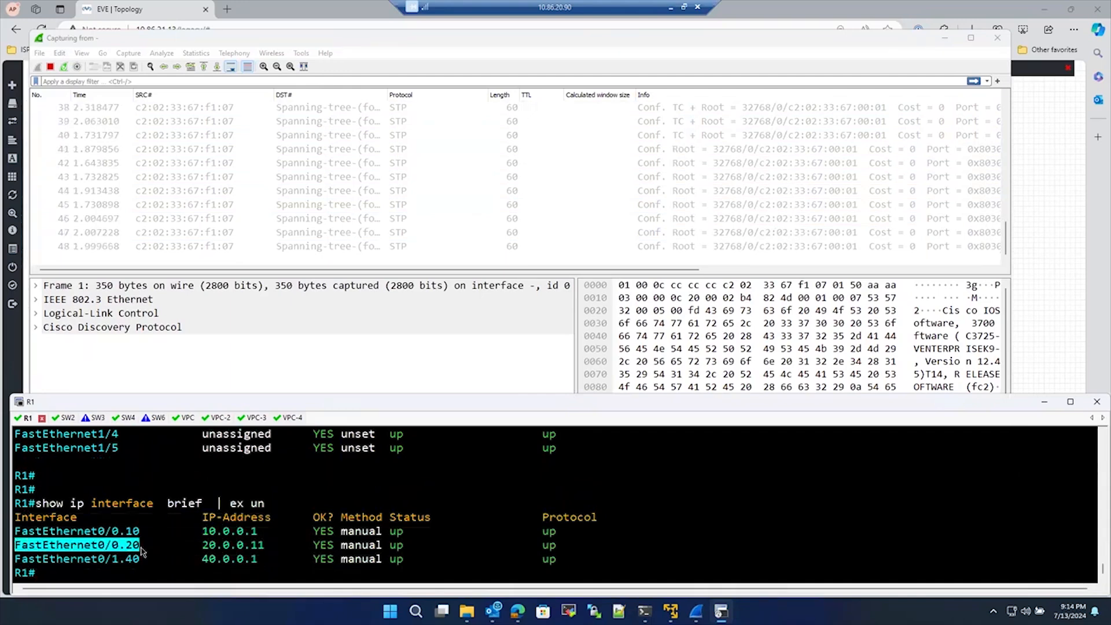
pyautogui.write('sho')
pyautogui.press('Tab')
pyautogui.write('run')
pyautogui.press('Tab')
pyautogui.write('in')
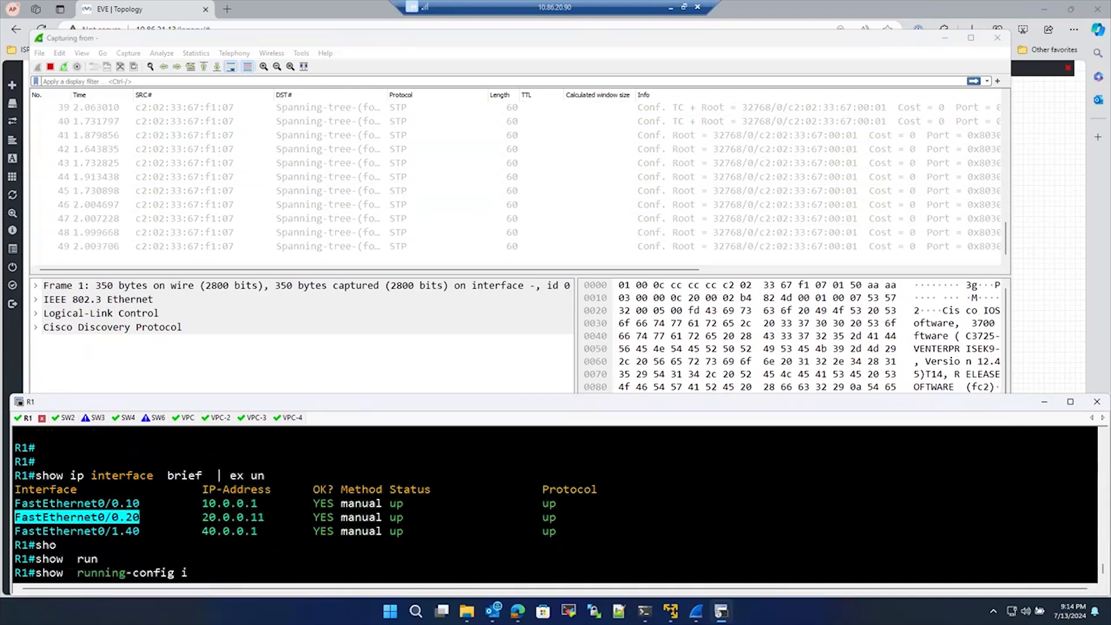
pyautogui.press('Tab')
pyautogui.moveTo(125, 489); pyautogui.dragTo(144, 507)
pyautogui.doubleClick(142, 503)
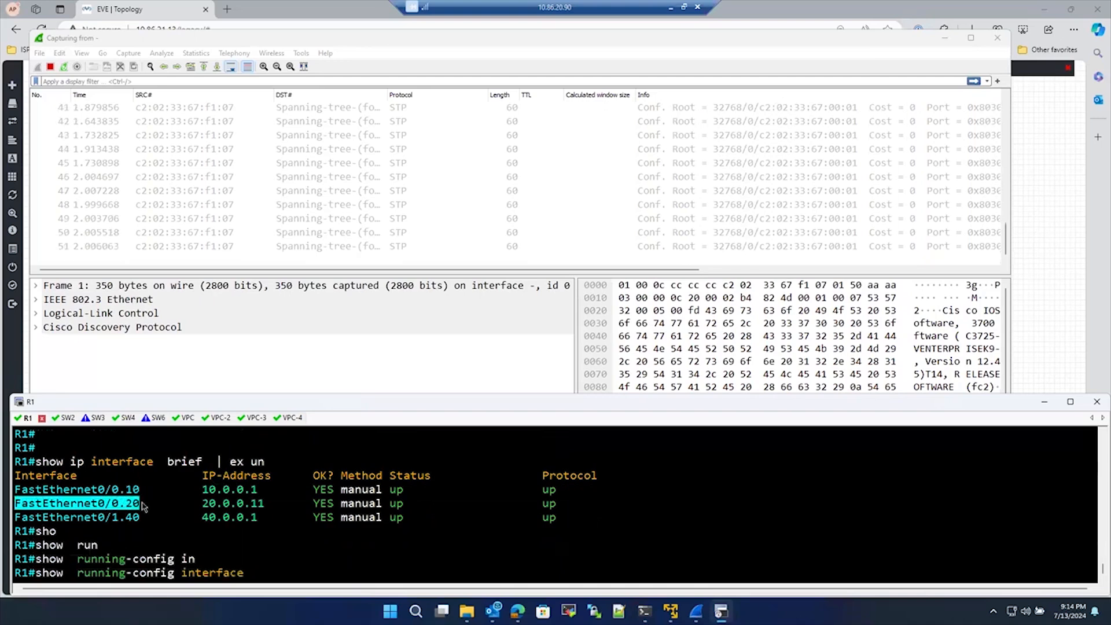
pyautogui.rightClick(200, 518)
pyautogui.press('Return')
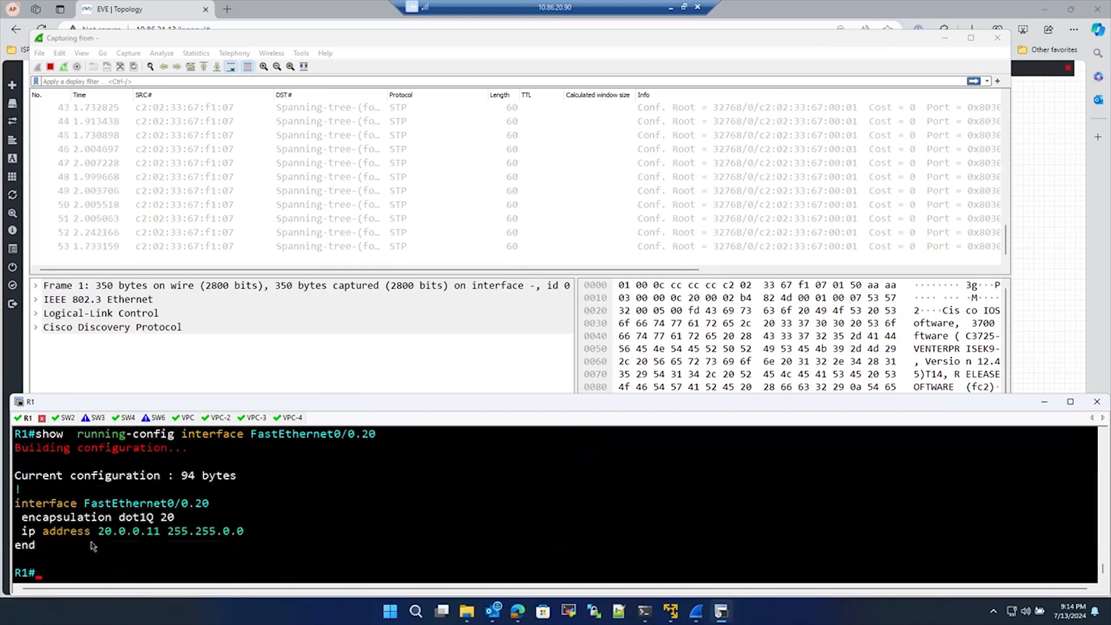
# Run show running-config | sec dhcp on R1 and highlight the DHCP pool configuration lines.
pyautogui.write('show run')
pyautogui.press('Tab')
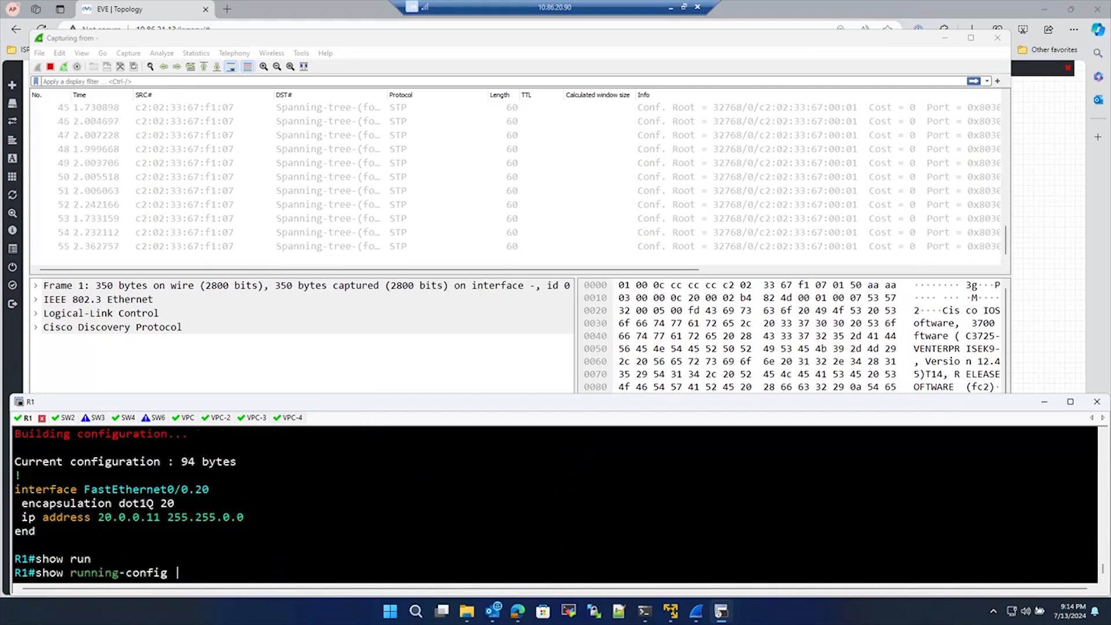
pyautogui.write('| sec dhcp')
pyautogui.press('Return')
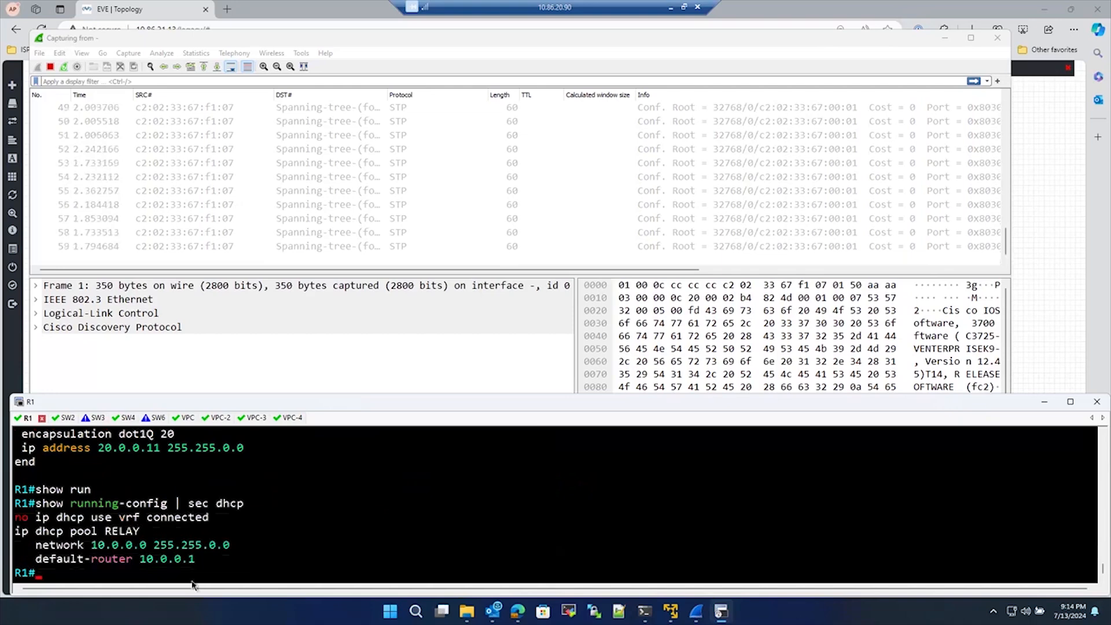
pyautogui.moveTo(202, 564); pyautogui.dragTo(21, 519)
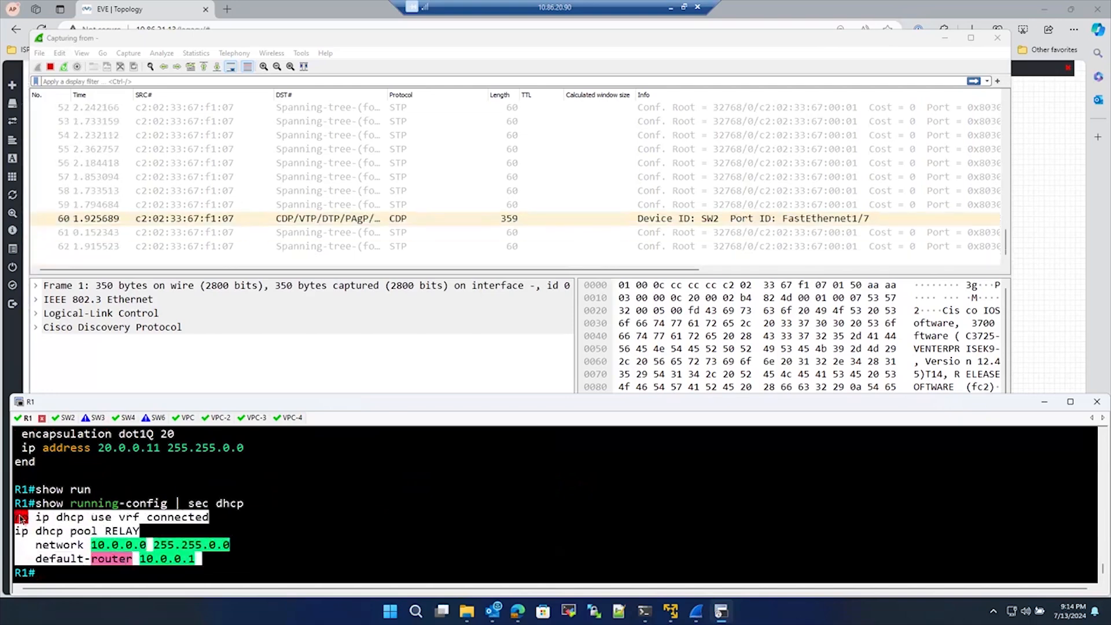
# Request a DHCP address in the VPC console with ip dhcp.
pyautogui.click(186, 419)
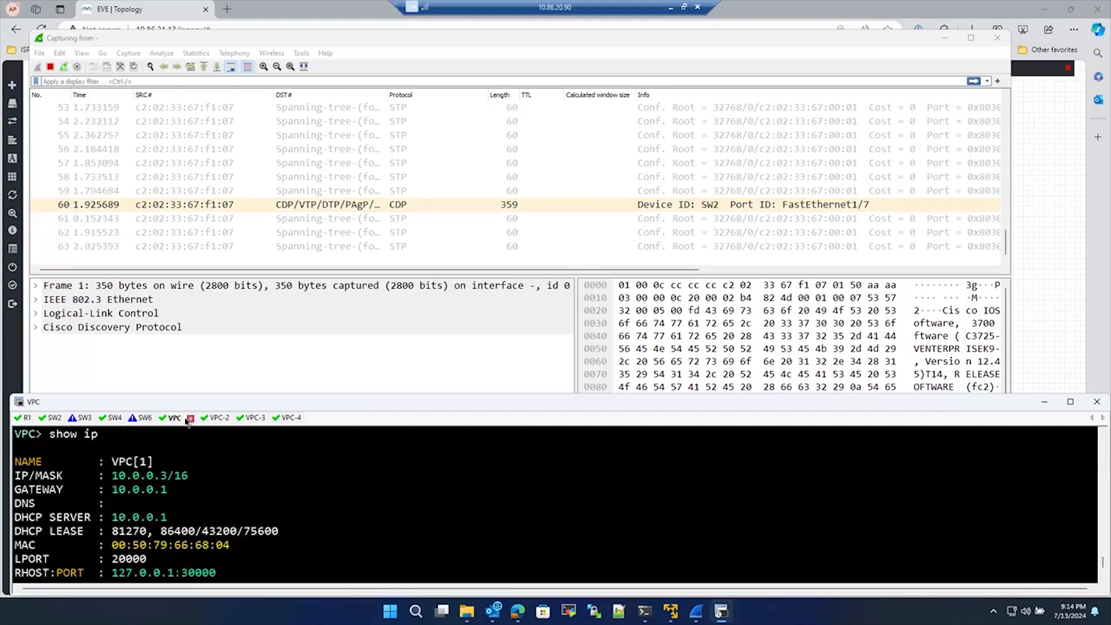
pyautogui.write('ip dhcp')
pyautogui.press('Return')
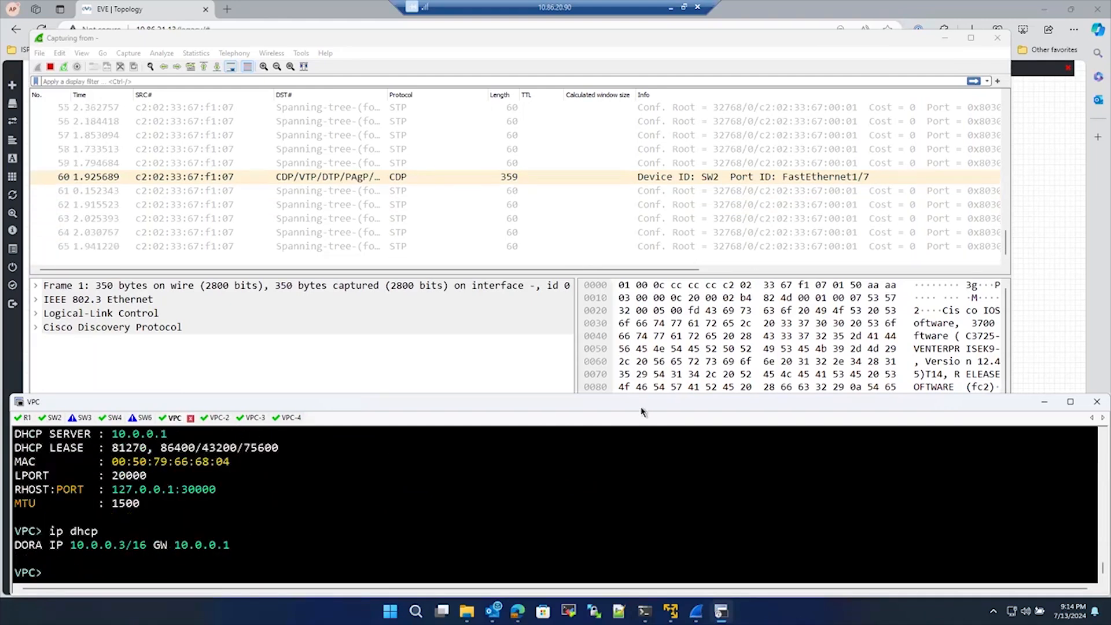
# Minimize the packet capture and draw an arrow on the topology from VPC-2 up past SW2, handwriting "Discover" beside it.
pyautogui.click(944, 39)
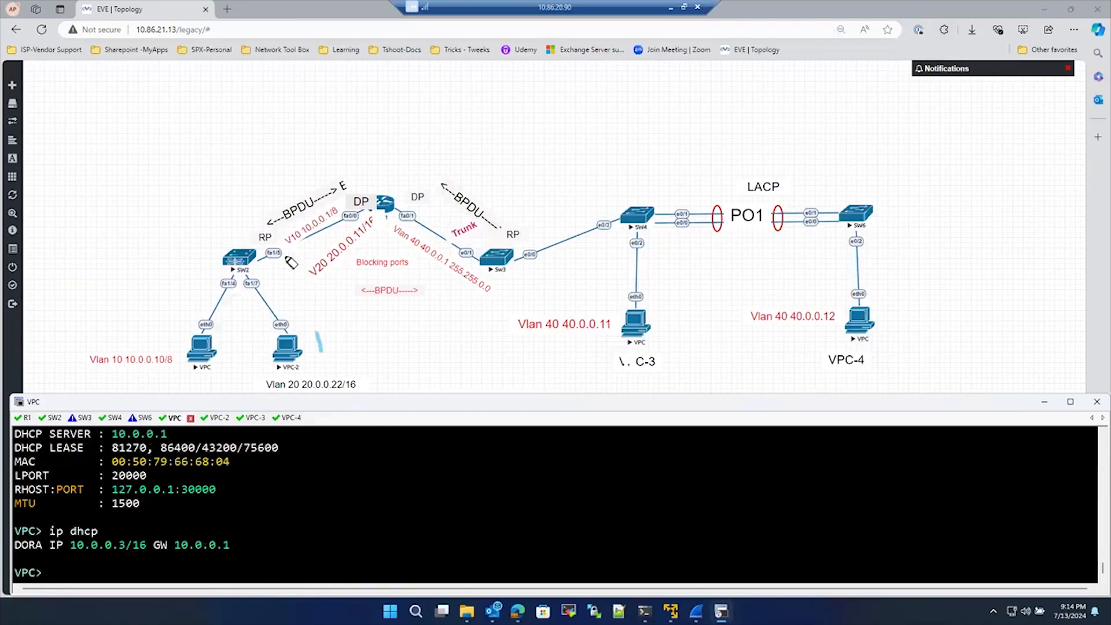
pyautogui.moveTo(321, 350); pyautogui.dragTo(236, 195)
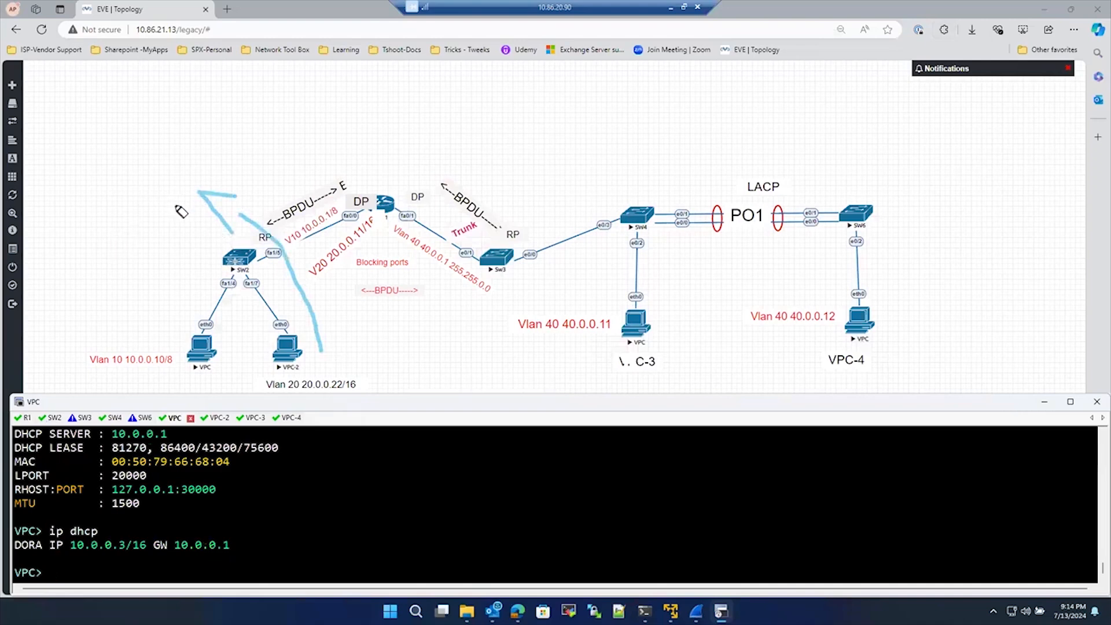
pyautogui.moveTo(99, 268)
pyautogui.mouseDown()
pyautogui.moveTo(168, 240)
pyautogui.moveTo(195, 210)
pyautogui.mouseUp()
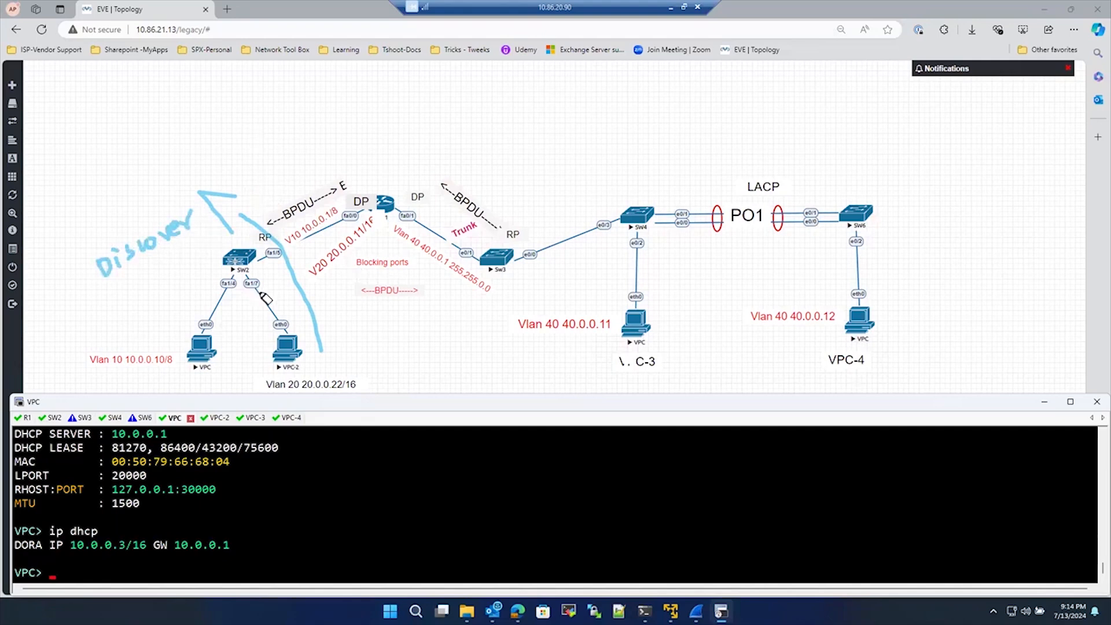
# Draw a short arrow from the router on the topology and handwrite a note at its end.
pyautogui.moveTo(392, 186); pyautogui.dragTo(443, 152)
pyautogui.moveTo(466, 124); pyautogui.dragTo(479, 134)
pyautogui.moveTo(465, 129); pyautogui.dragTo(484, 126)
pyautogui.moveTo(492, 120)
pyautogui.mouseDown()
pyautogui.moveTo(490, 140)
pyautogui.moveTo(502, 110)
pyautogui.mouseUp()
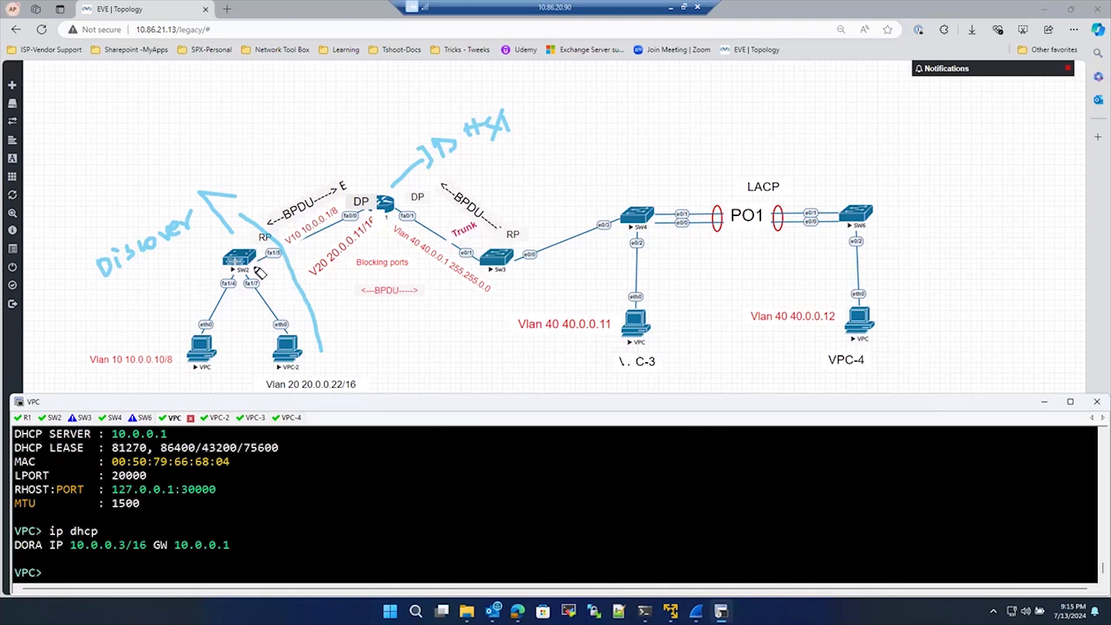
# Draw upward arrows from SW2 and the router, letter marks near SW2 and VPC-2, and a long curved arrow from the router to SW6.
pyautogui.moveTo(257, 255)
pyautogui.mouseDown()
pyautogui.moveTo(255, 156)
pyautogui.moveTo(273, 164)
pyautogui.moveTo(273, 147)
pyautogui.mouseUp()
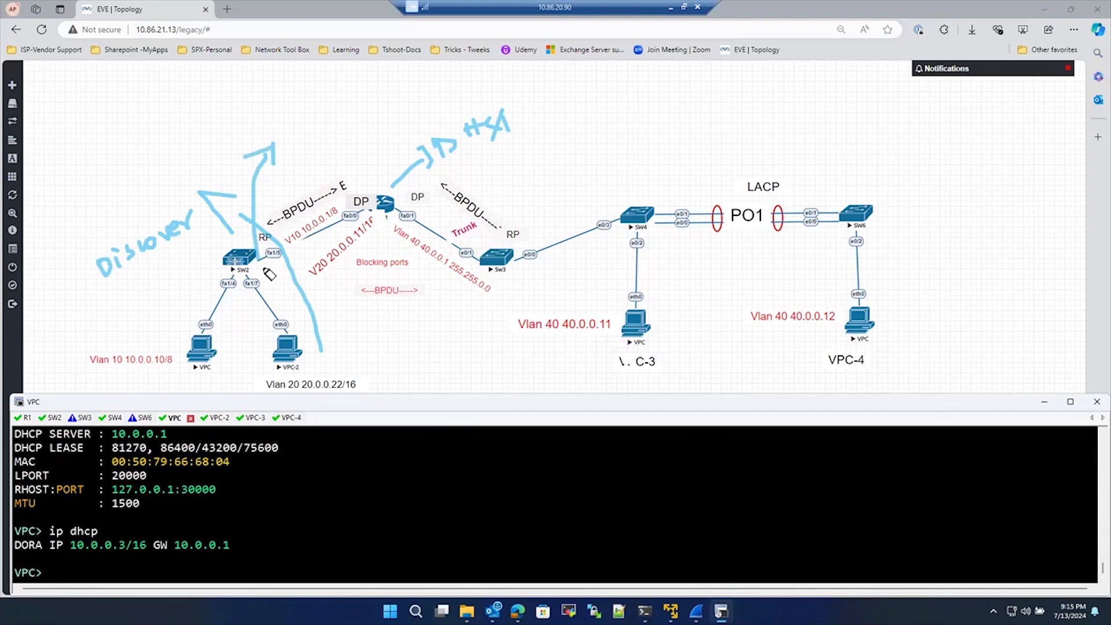
pyautogui.moveTo(261, 270); pyautogui.dragTo(264, 284)
pyautogui.moveTo(256, 351)
pyautogui.mouseDown()
pyautogui.moveTo(265, 333)
pyautogui.moveTo(274, 349)
pyautogui.mouseUp()
pyautogui.moveTo(367, 206)
pyautogui.mouseDown()
pyautogui.moveTo(373, 163)
pyautogui.moveTo(382, 169)
pyautogui.mouseUp()
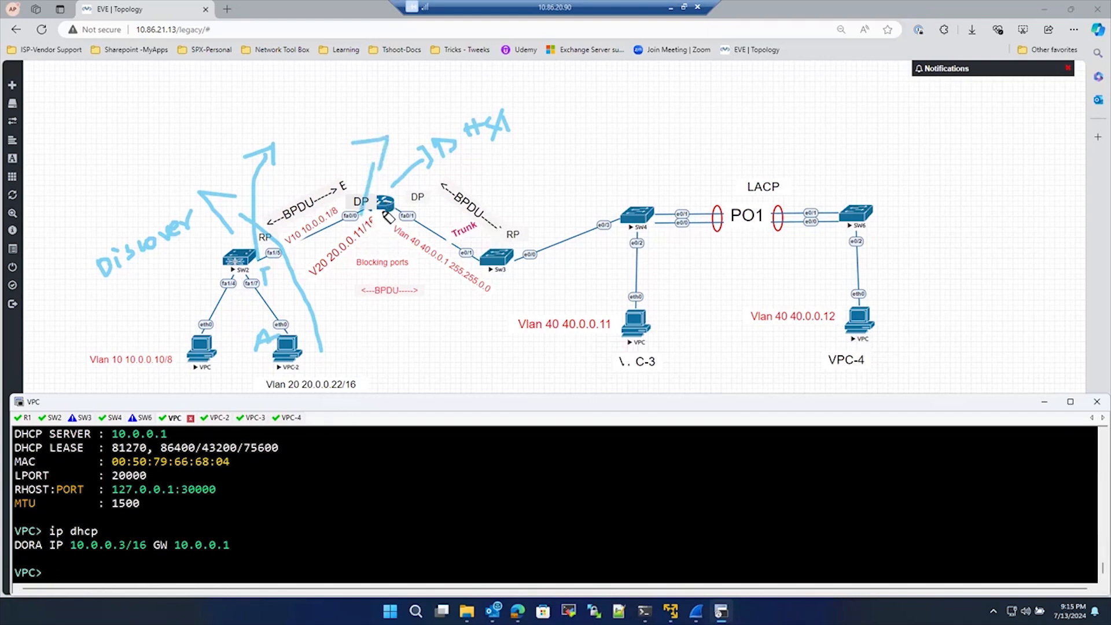
pyautogui.moveTo(389, 212)
pyautogui.mouseDown()
pyautogui.moveTo(900, 173)
pyautogui.moveTo(840, 202)
pyautogui.mouseUp()
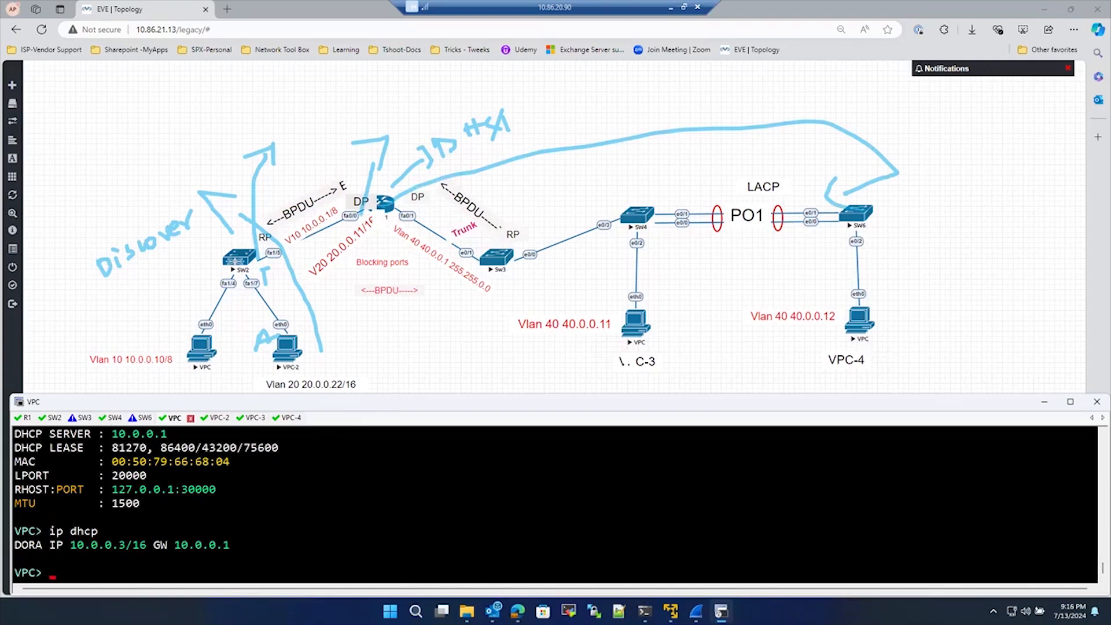
# Return to the Wireshark capture and select DHCP Discover packet 30.
pyautogui.hotkey('alt', 'Tab')
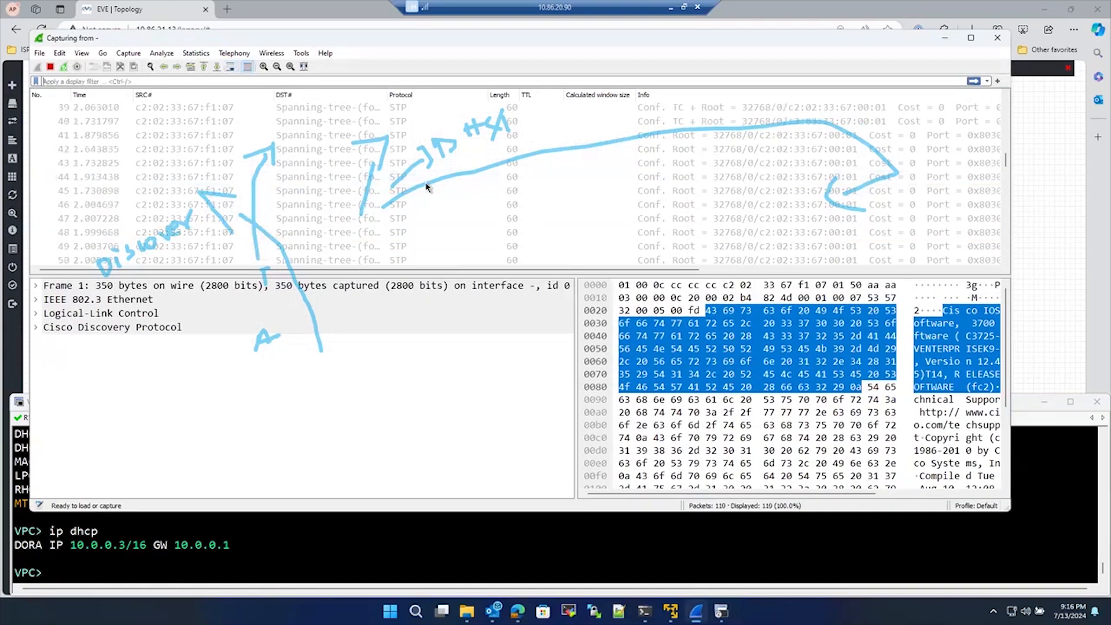
pyautogui.scroll(20, 425, 190)
pyautogui.scroll(6, 426, 187)
pyautogui.scroll(-5, 428, 190)
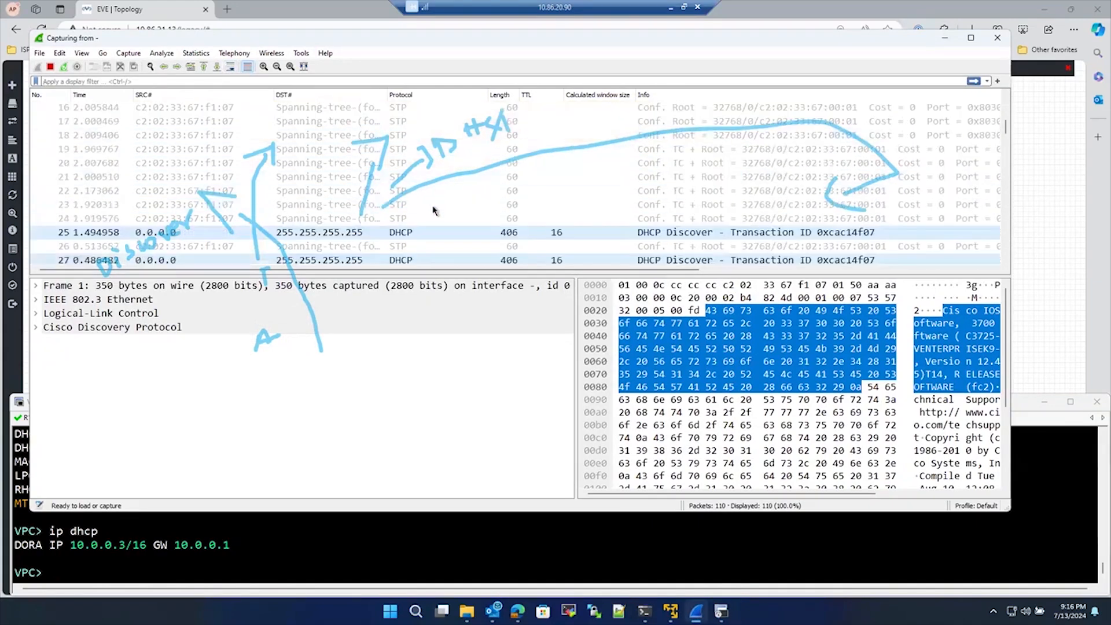
pyautogui.scroll(-3, 436, 210)
pyautogui.scroll(-1, 382, 228)
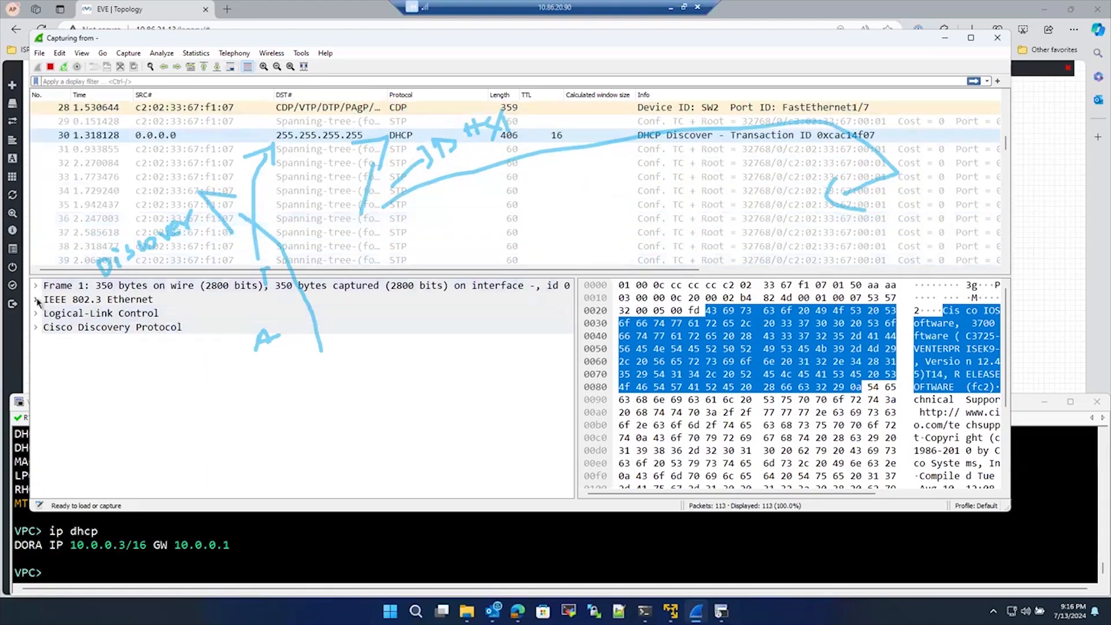
pyautogui.click(181, 139)
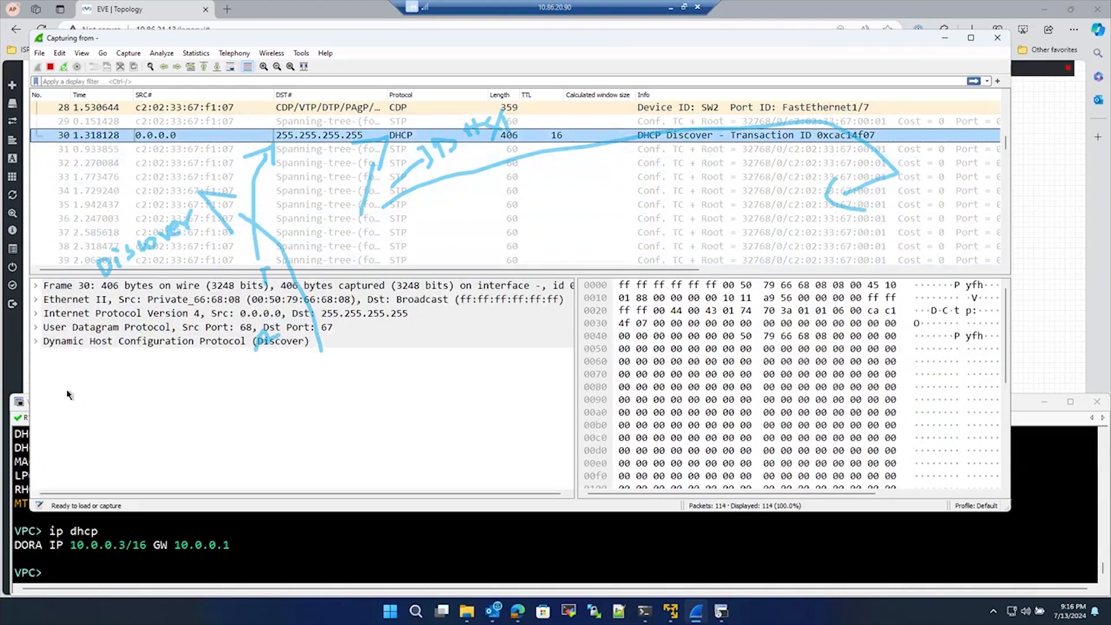
# Expand the Internet Protocol Version 4, Ethernet II and User Datagram Protocol headers of the selected packet to examine their addresses and ports.
pyautogui.click(36, 314)
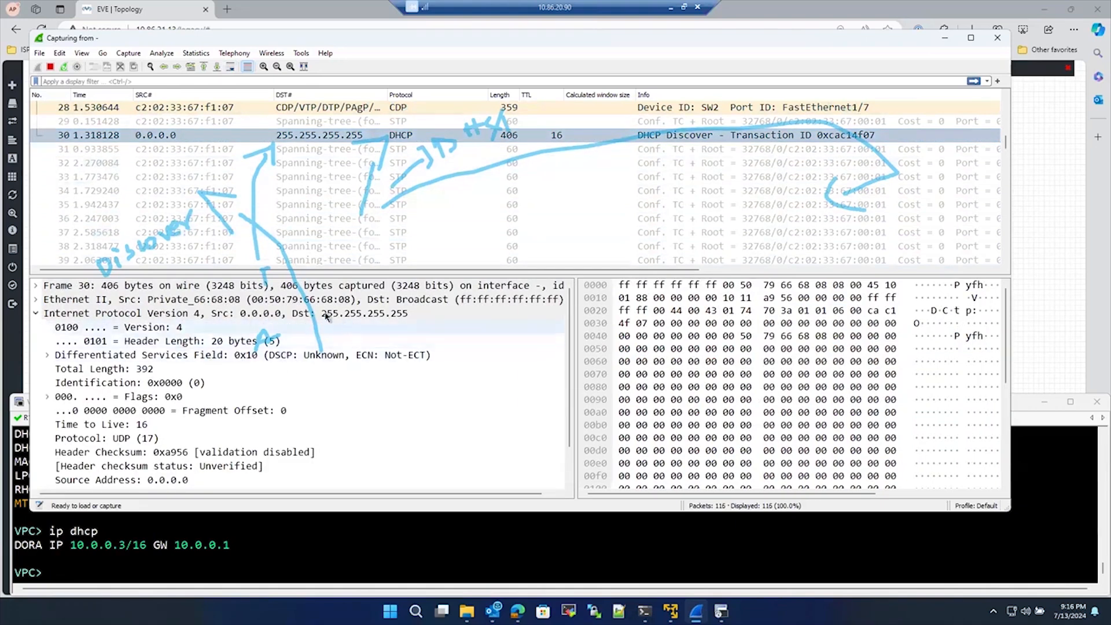
pyautogui.scroll(-1, 352, 397)
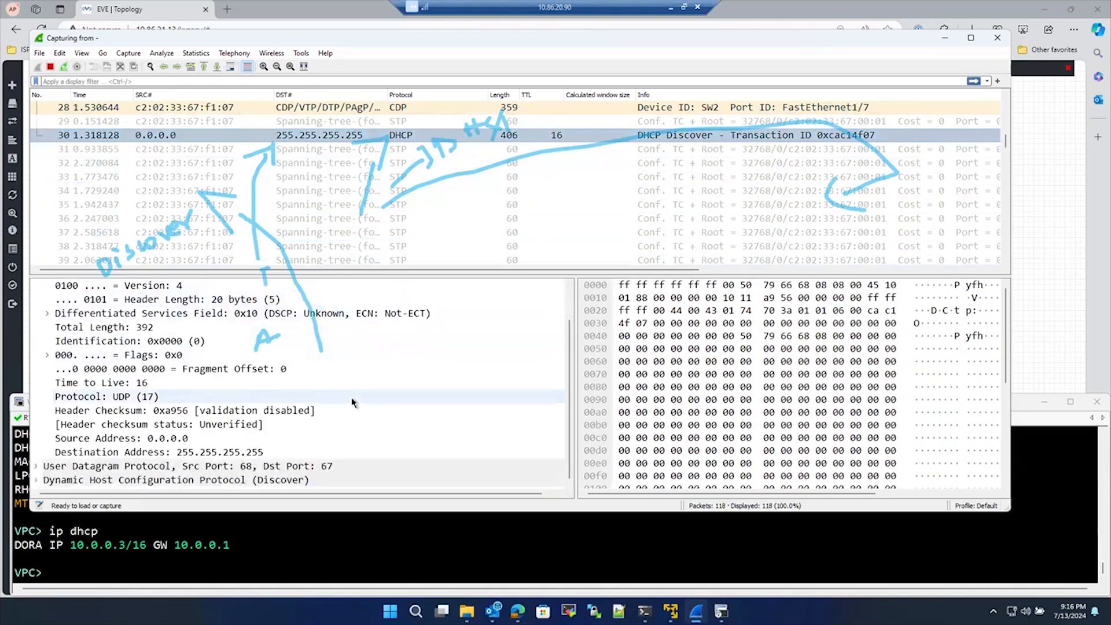
pyautogui.scroll(1, 206, 397)
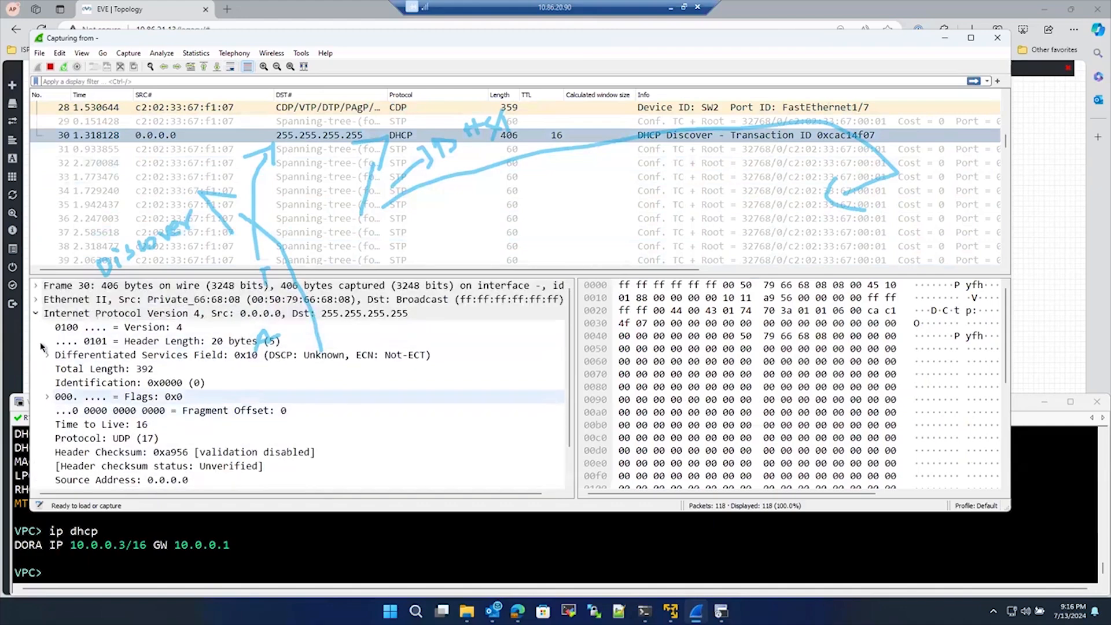
pyautogui.click(36, 299)
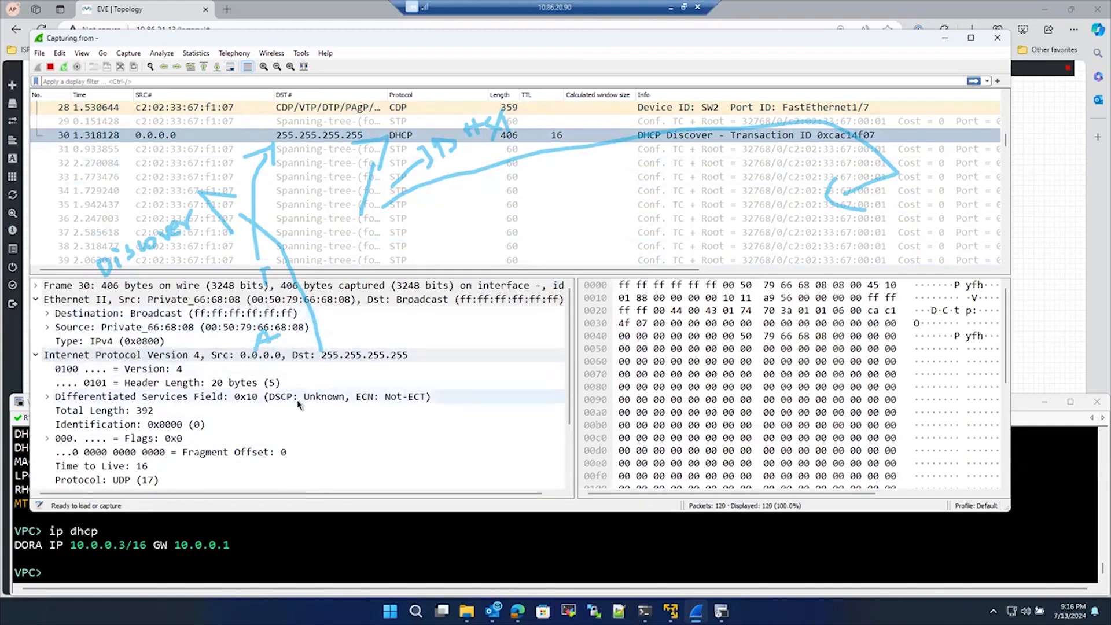
pyautogui.scroll(-2, 298, 403)
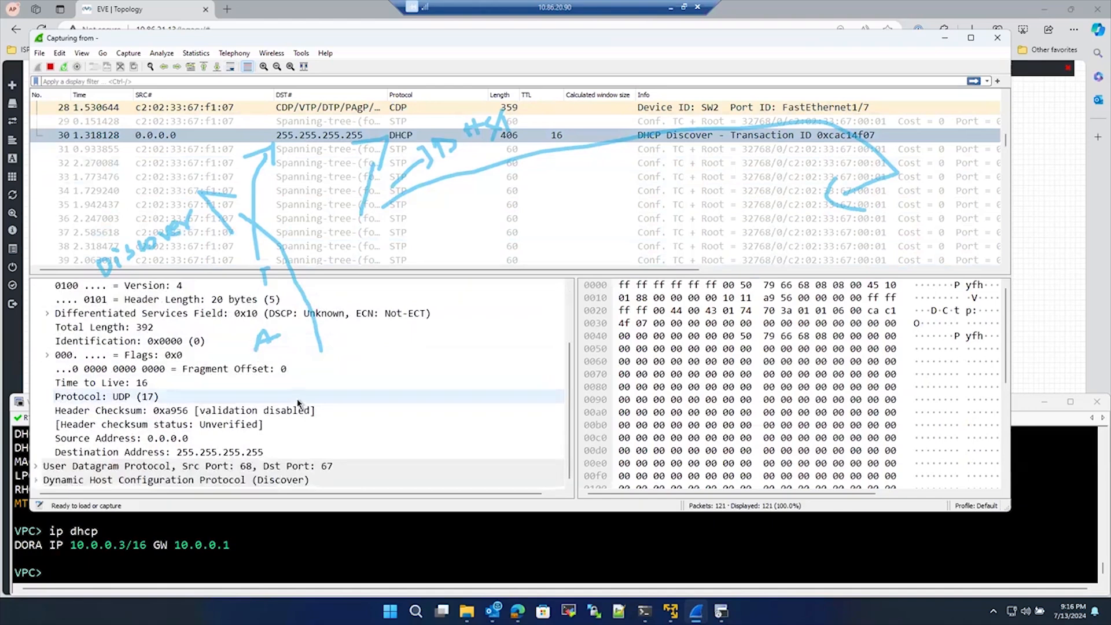
pyautogui.click(35, 467)
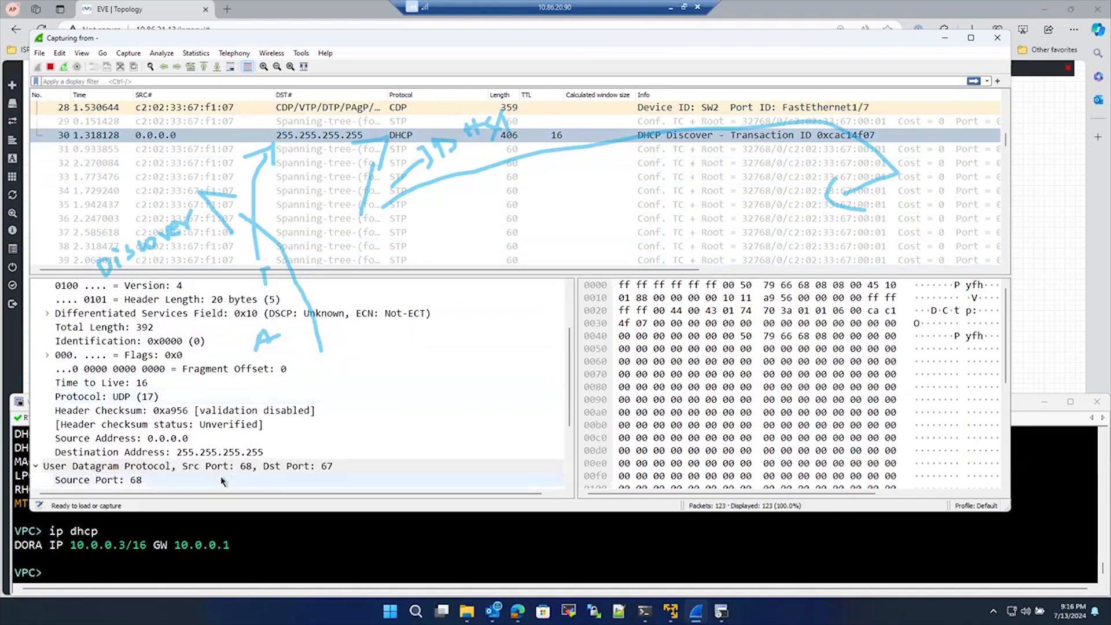
# Expand the Dynamic Host Configuration Protocol (Discover) section of packet 30 and its option 53, DHCP Message Type.
pyautogui.scroll(-1, 237, 466)
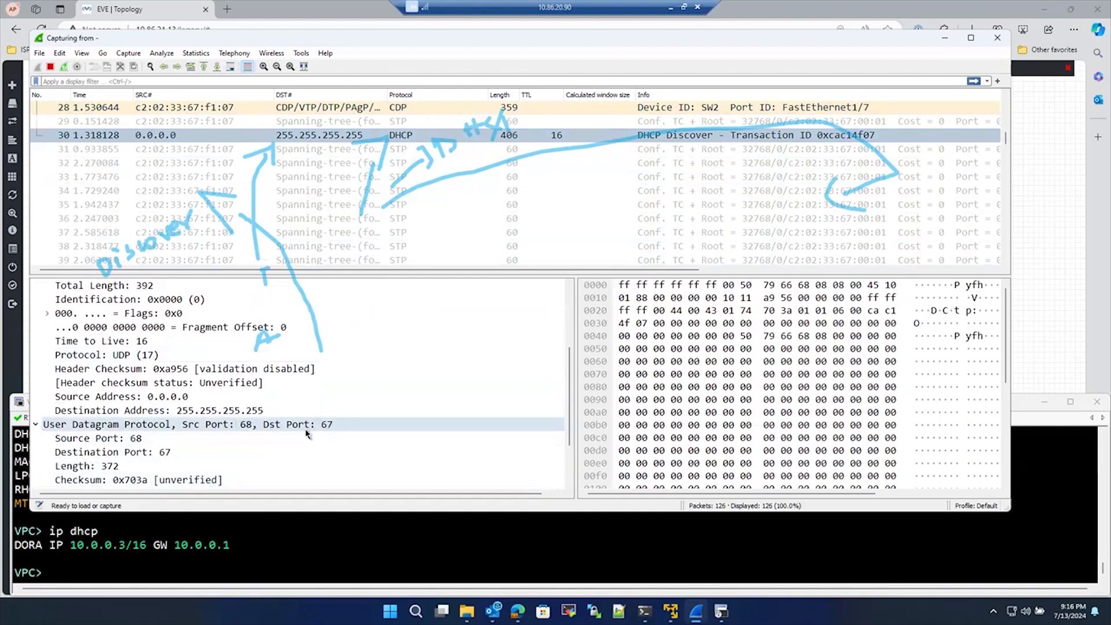
pyautogui.scroll(-2, 290, 447)
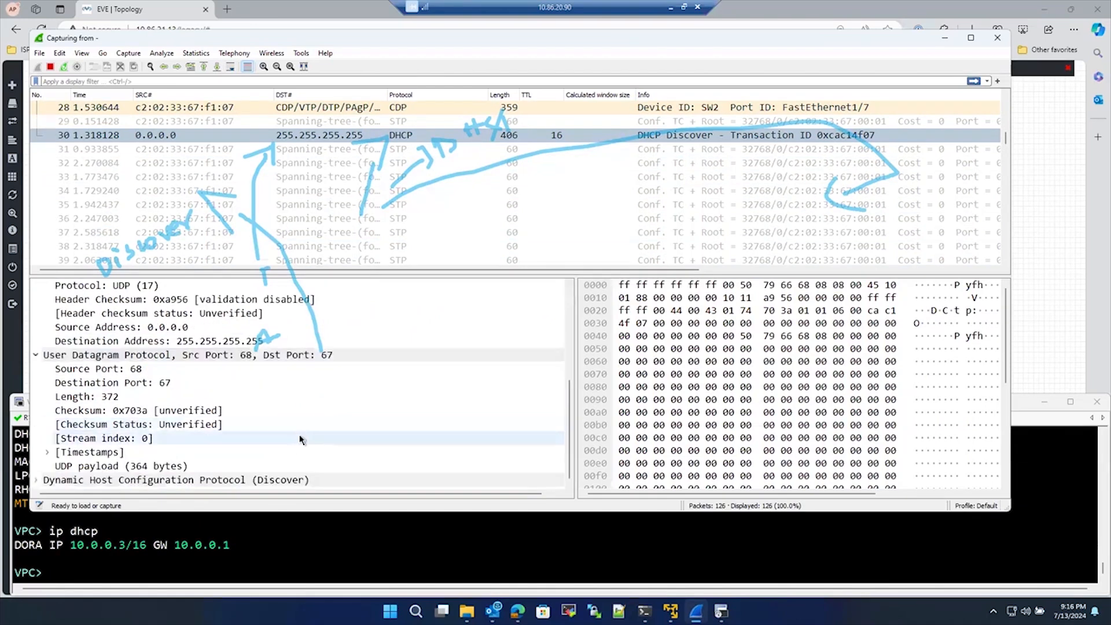
pyautogui.click(37, 480)
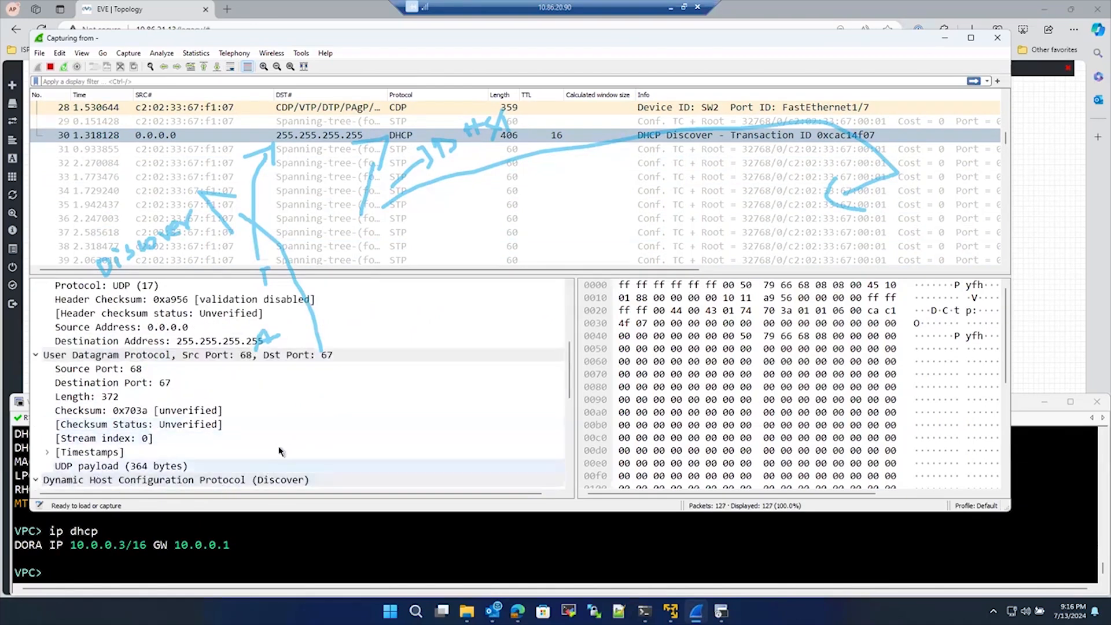
pyautogui.scroll(-7, 254, 443)
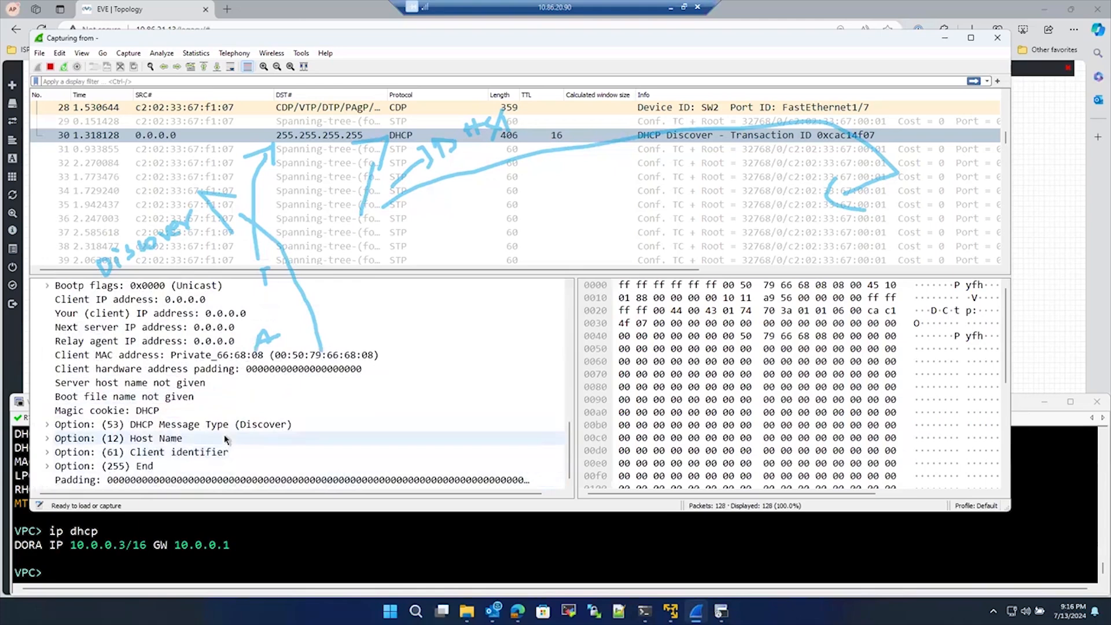
pyautogui.click(48, 424)
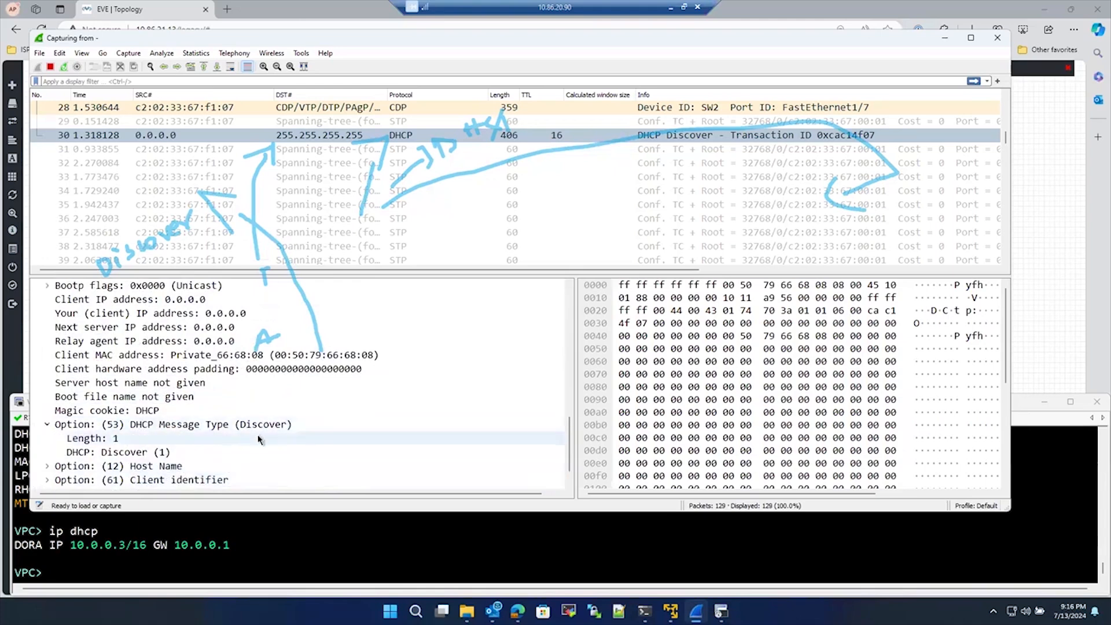
# Expand DHCP options 255 End, 12 Host Name and 61 Client identifier, selecting the host name and the client MAC address.
pyautogui.scroll(-1, 112, 475)
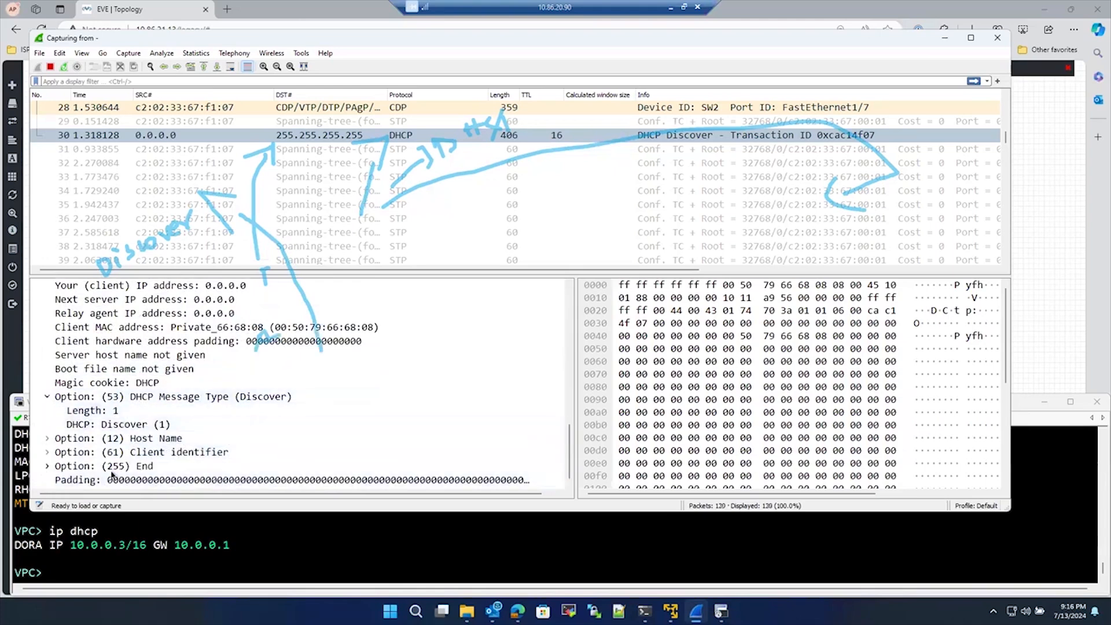
pyautogui.click(48, 466)
pyautogui.click(47, 438)
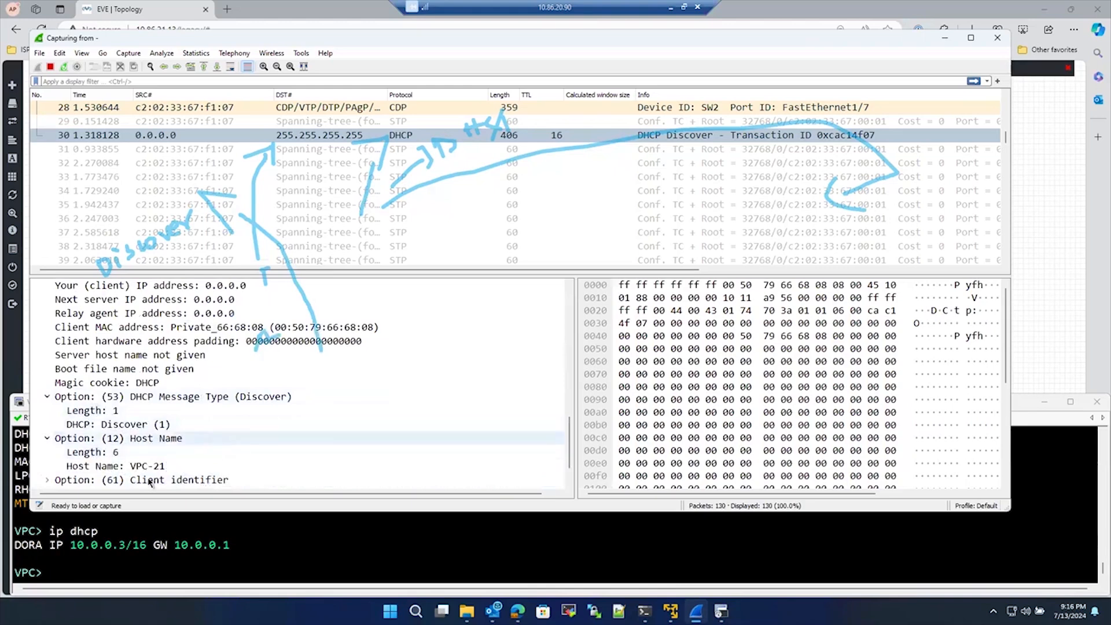
pyautogui.click(242, 464)
pyautogui.scroll(-1, 214, 460)
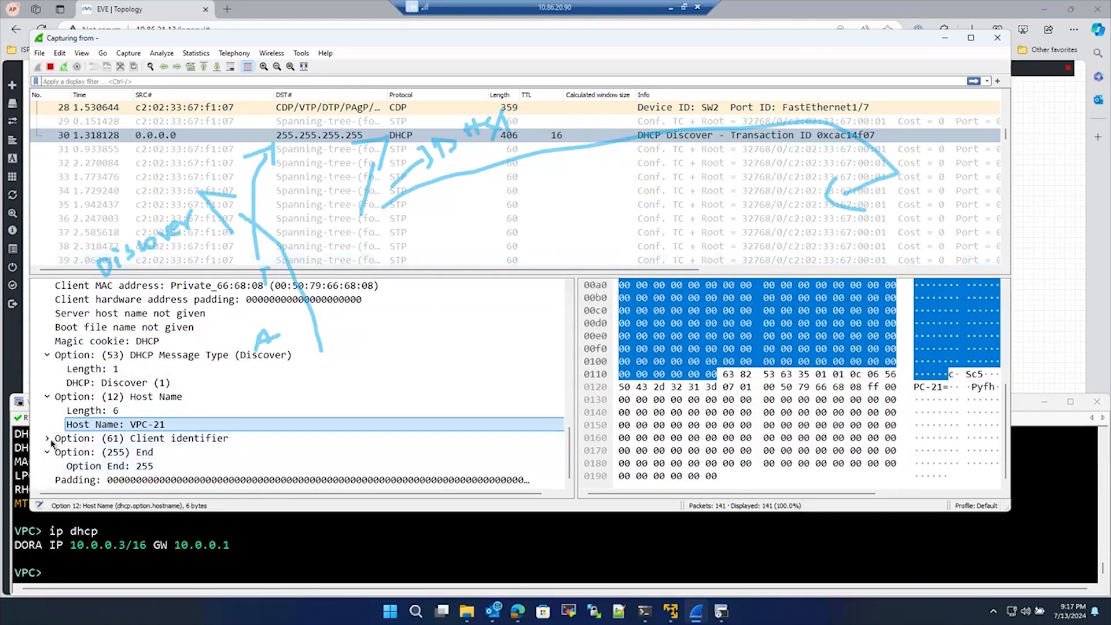
pyautogui.click(48, 438)
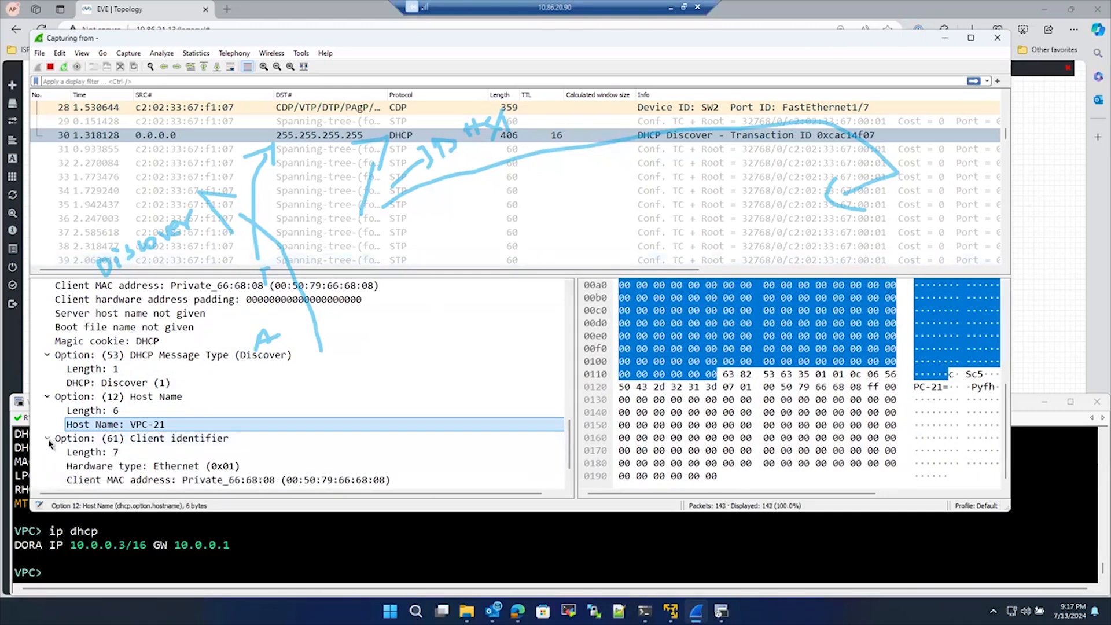
pyautogui.scroll(-1, 49, 442)
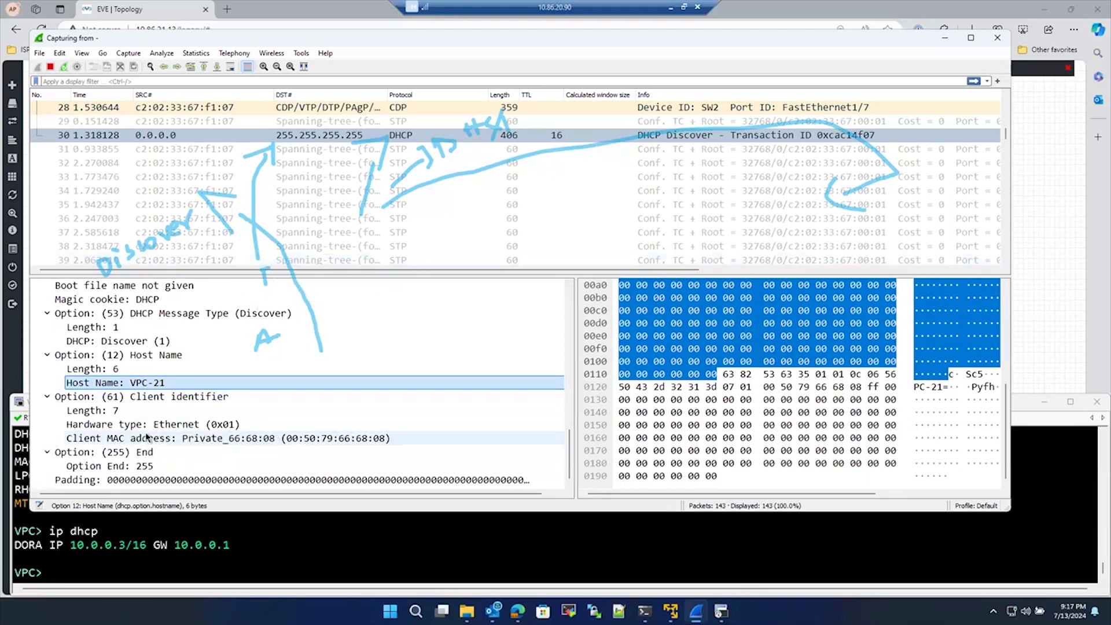
pyautogui.click(146, 439)
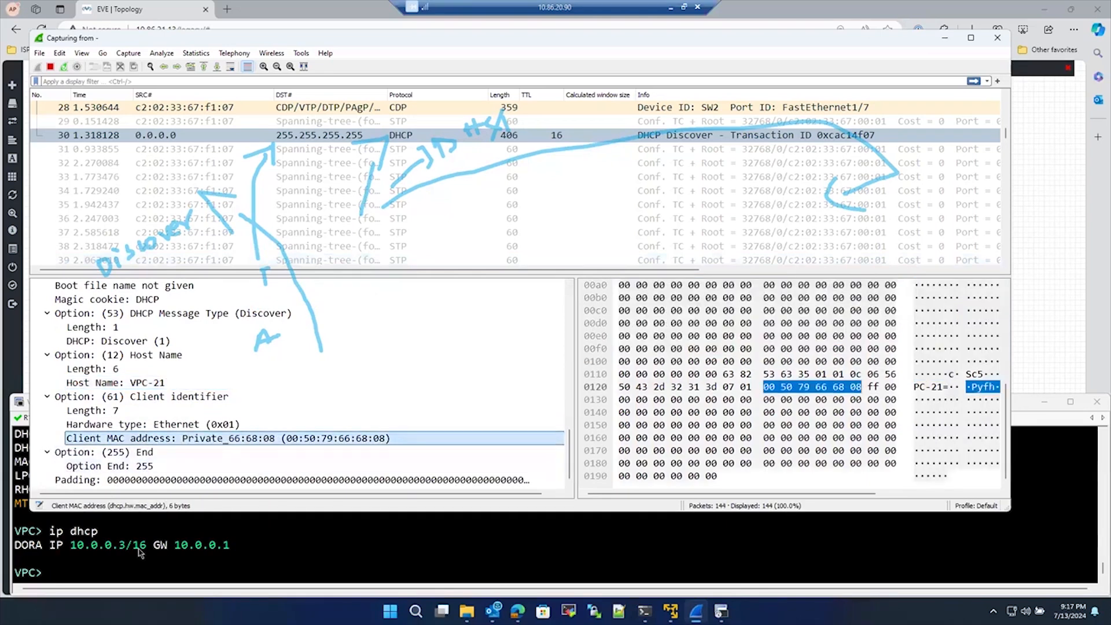
# Switch to the VPC-2 console and highlight the last part of its MAC address for comparison with the captured packet.
pyautogui.click(310, 536)
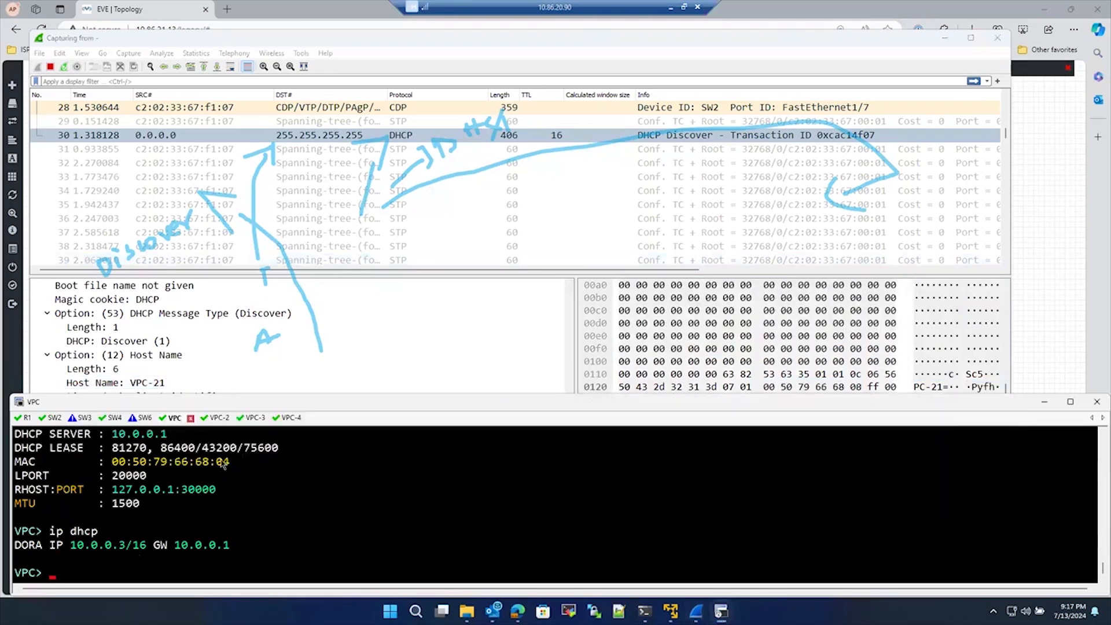
pyautogui.click(220, 419)
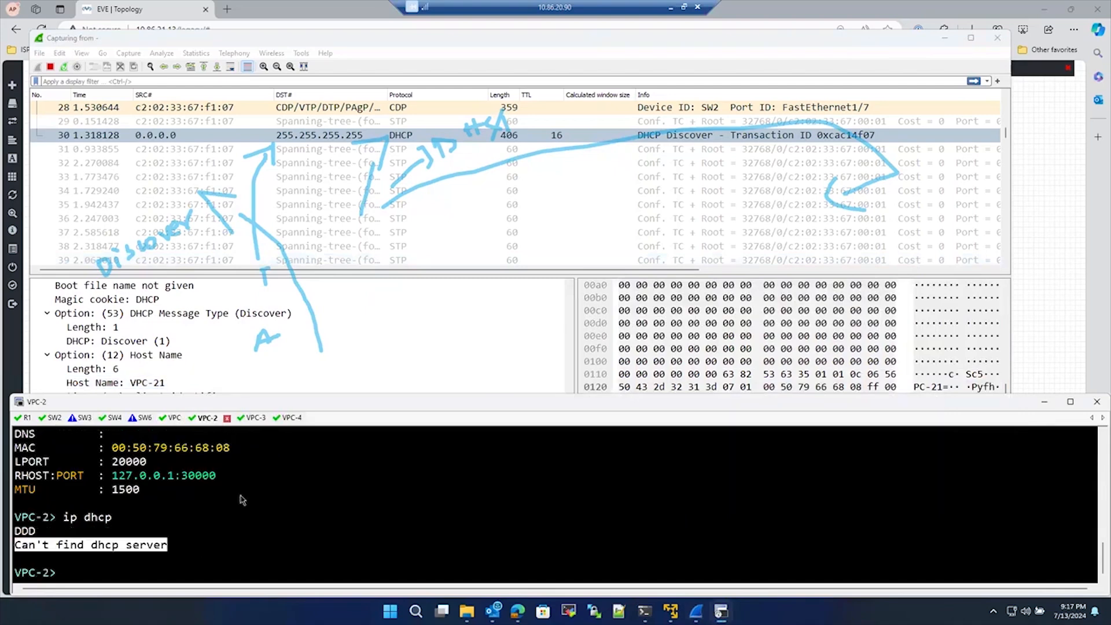
pyautogui.moveTo(200, 450); pyautogui.dragTo(232, 452)
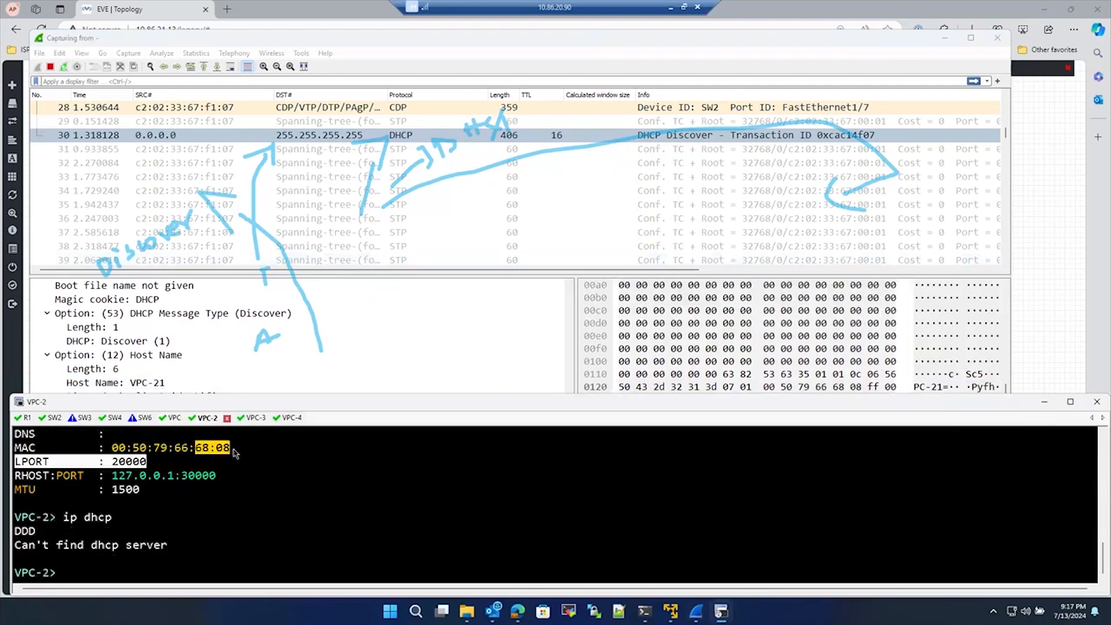
pyautogui.click(257, 499)
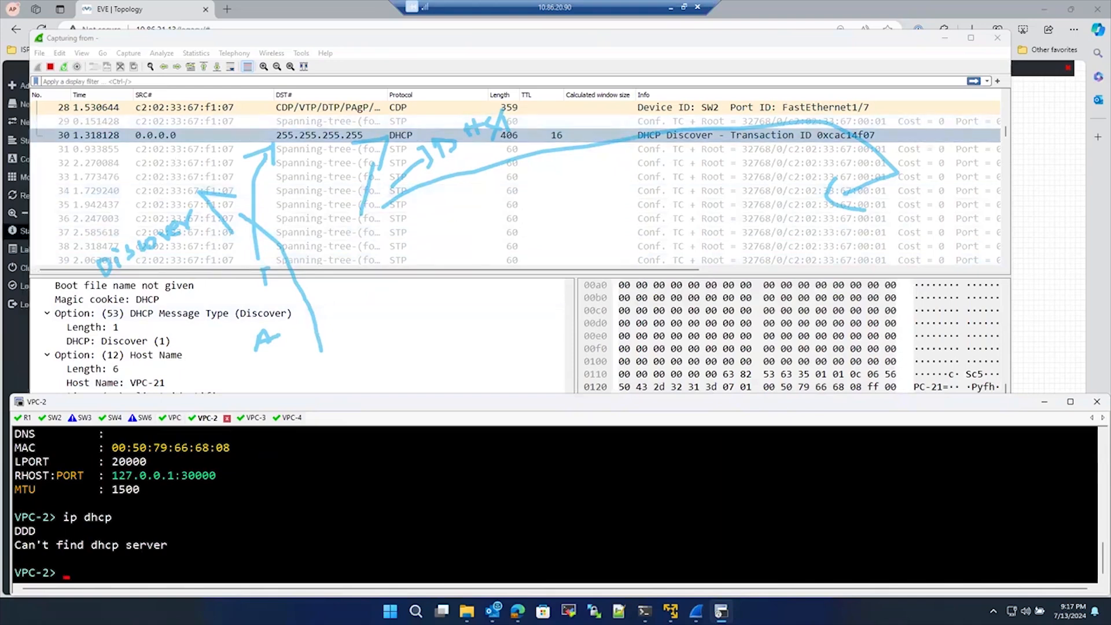
# Clear the drawn annotations and minimize the presentation and the Wireshark capture to show the topology.
pyautogui.press('Escape')
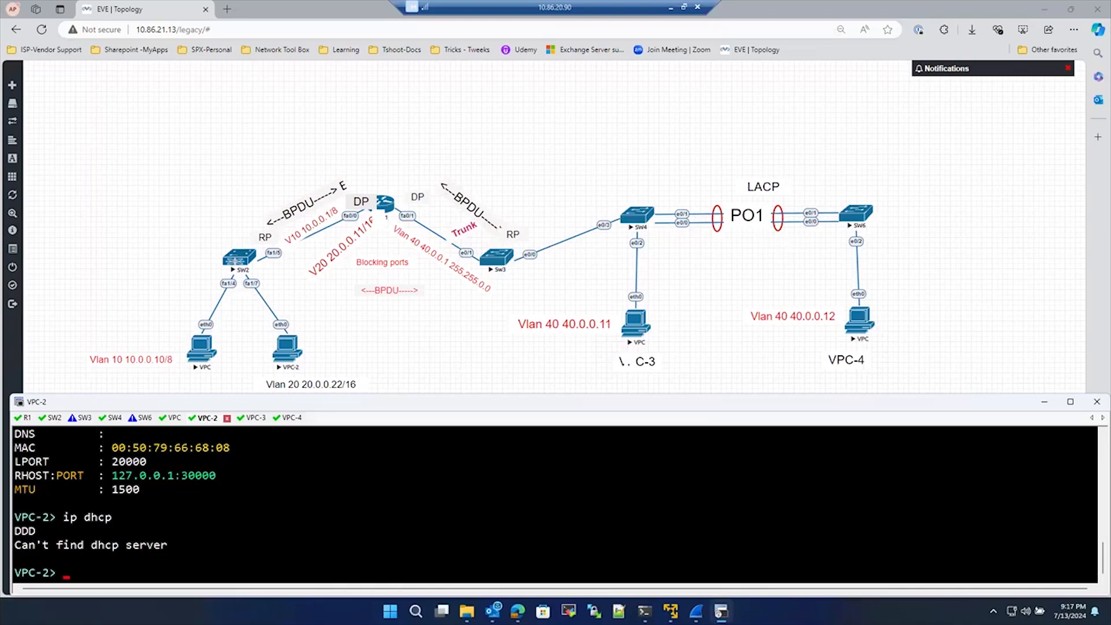
pyautogui.hotkey('alt', 'Tab')
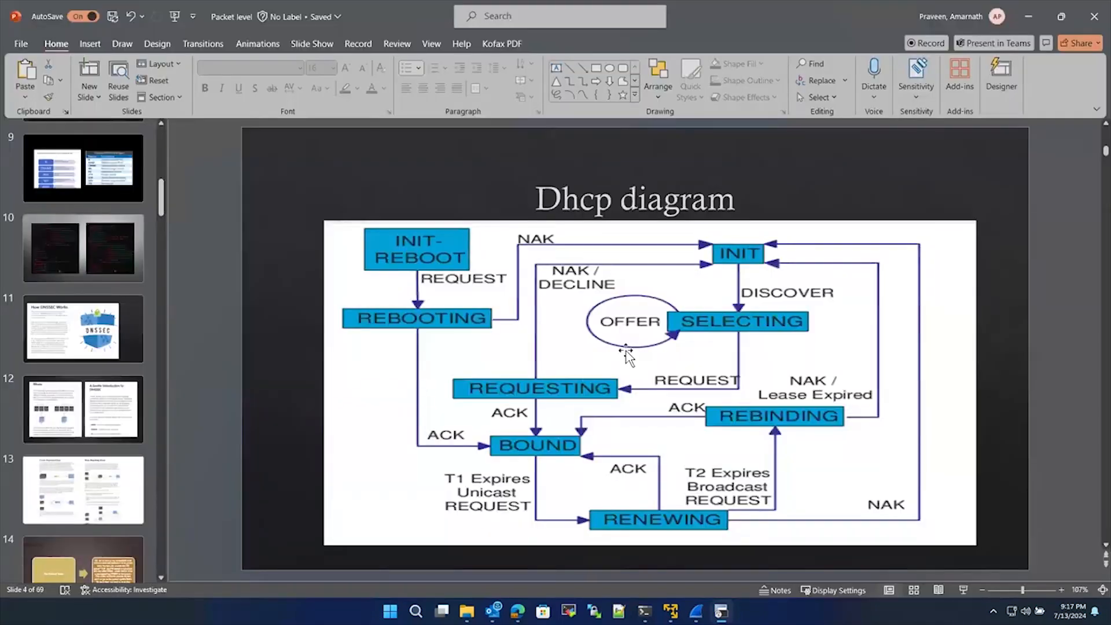
pyautogui.click(1028, 16)
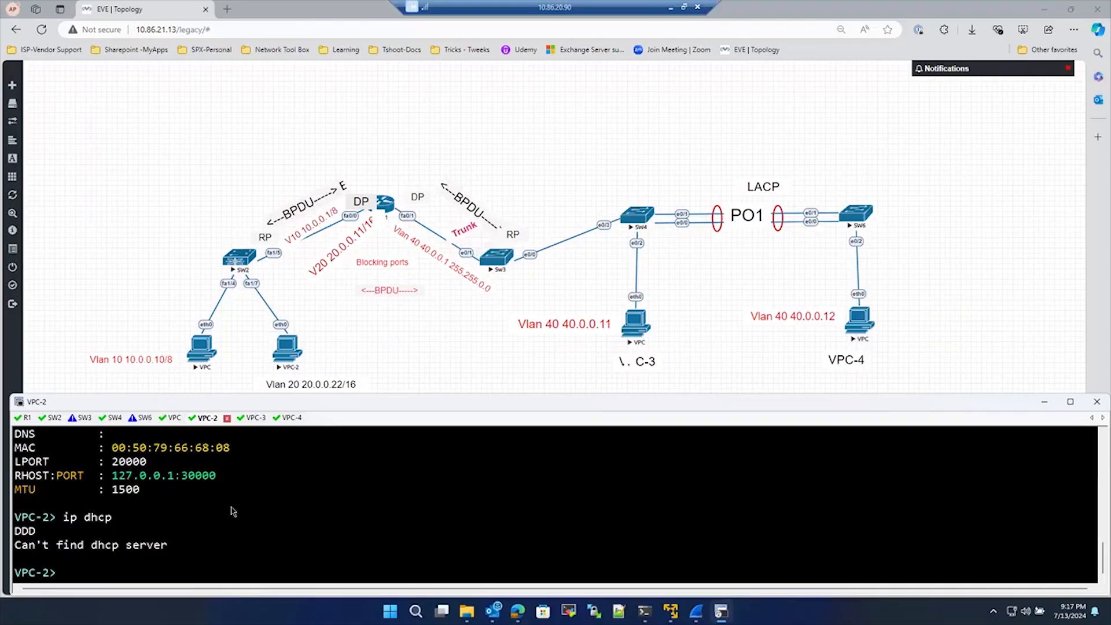
pyautogui.click(696, 611)
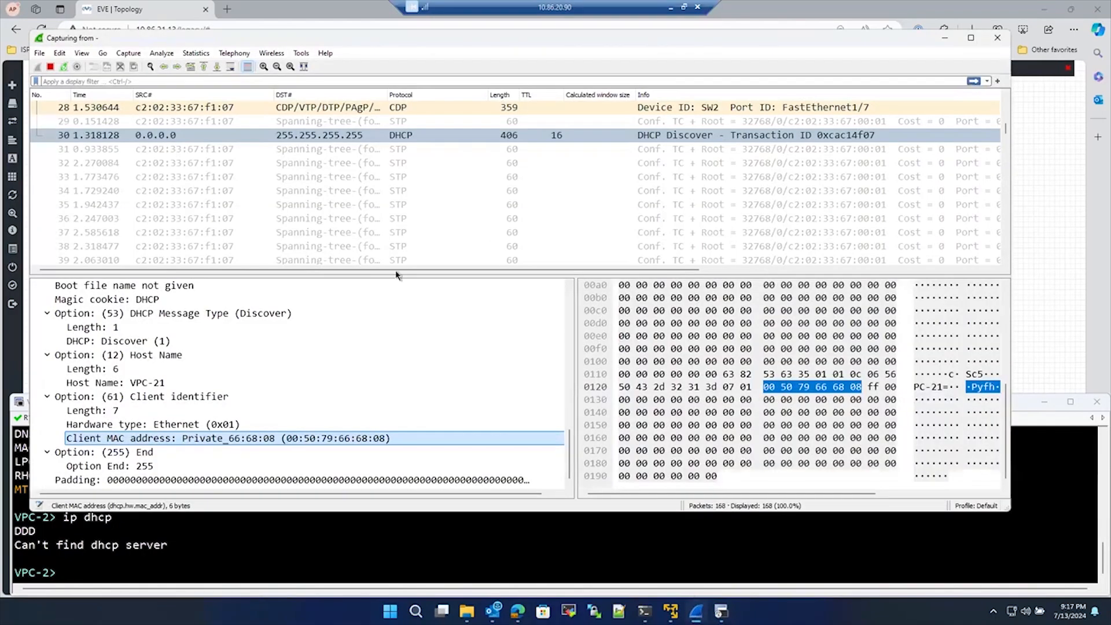
pyautogui.click(945, 38)
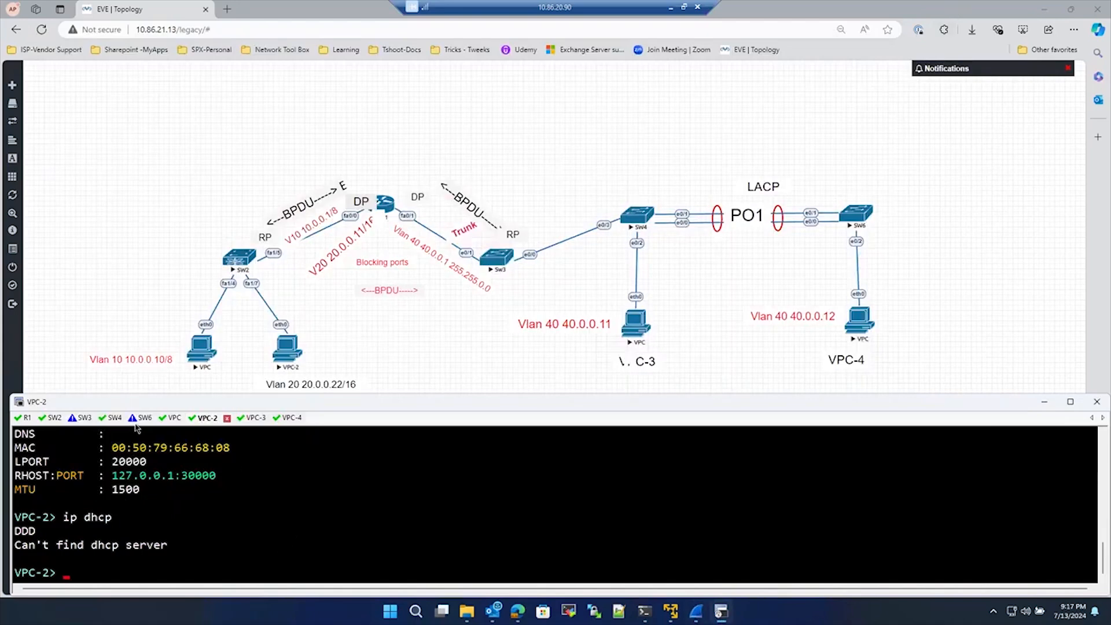
# Open the VPC console, circle the VPC in VLAN 10 on the topology, and list the options with "ip dhcp ?".
pyautogui.click(174, 417)
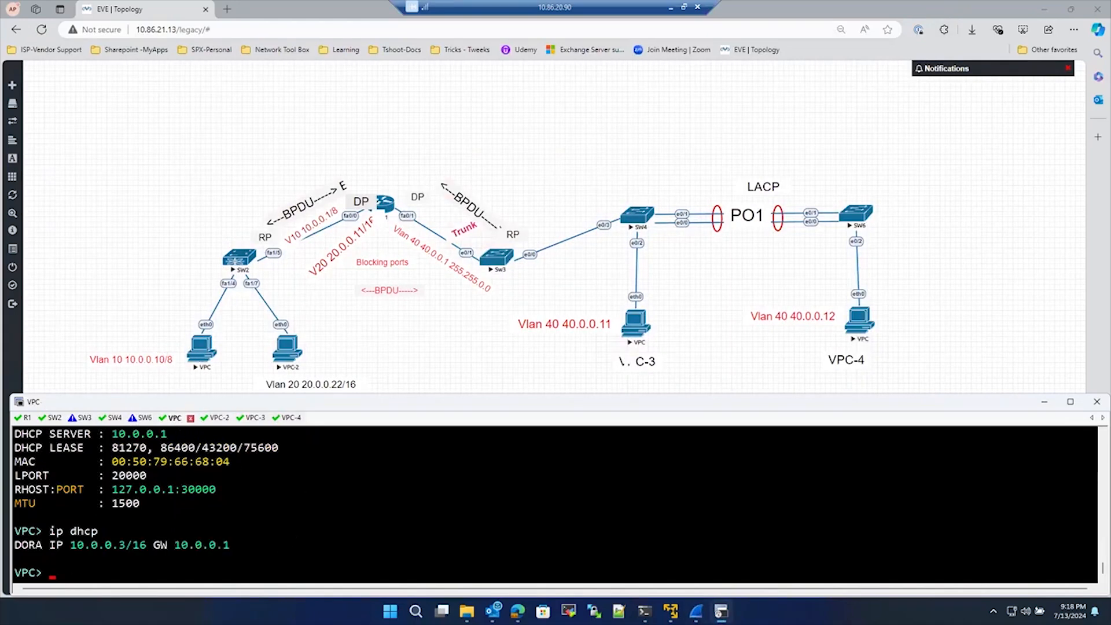
pyautogui.moveTo(173, 315); pyautogui.dragTo(218, 375)
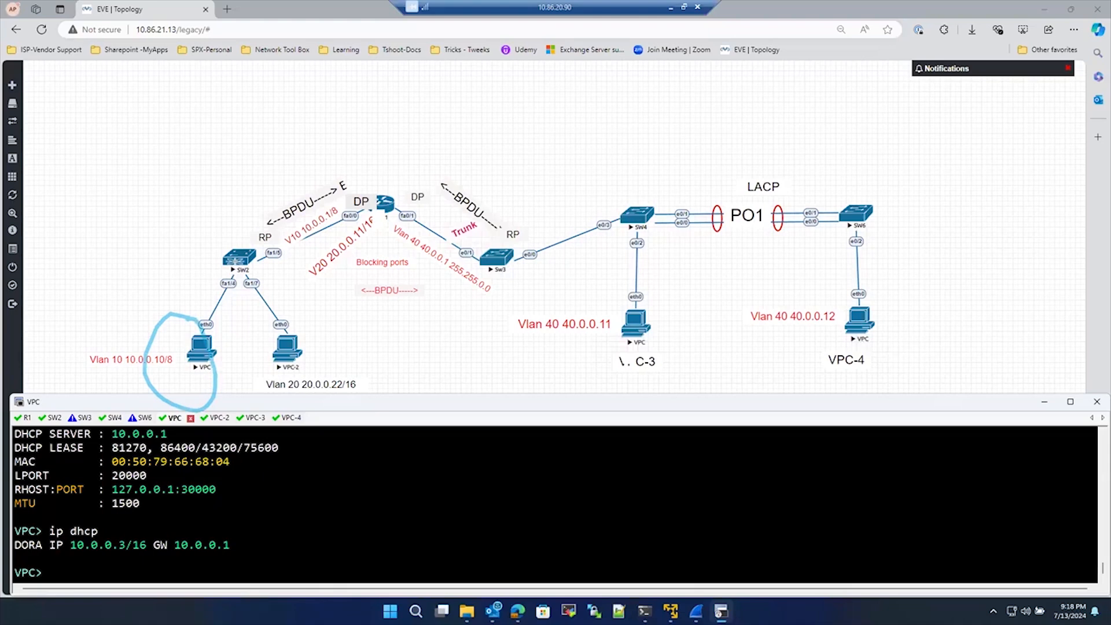
pyautogui.write('ip dhcp ?')
pyautogui.press('Return')
# Request an address on VPC with DHCP packet decoding by running "ip dhcp -d".
pyautogui.press('Up')
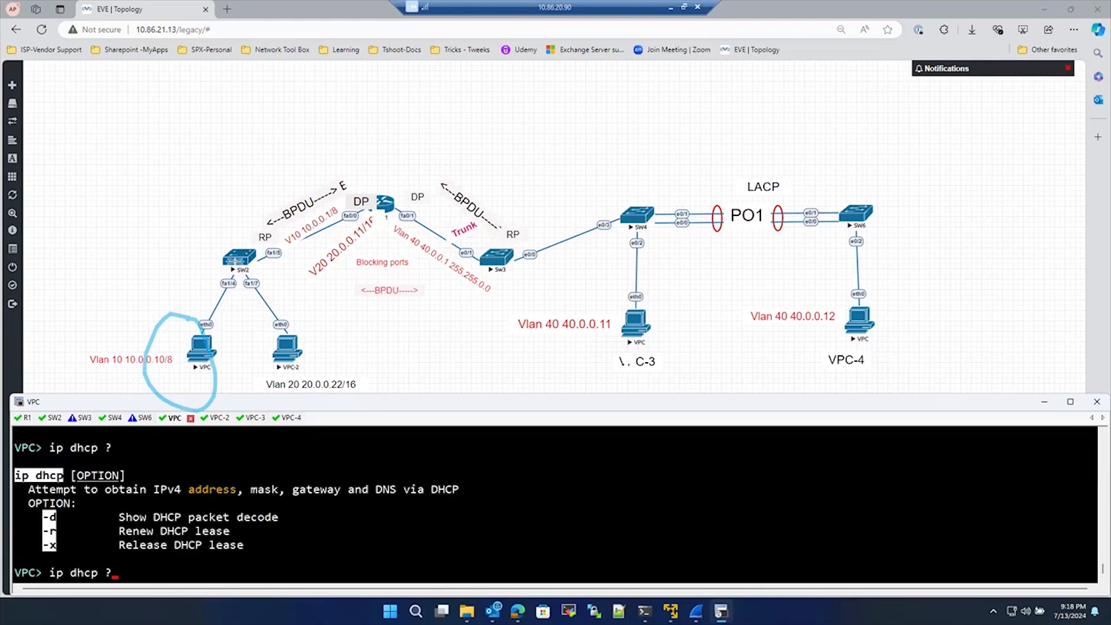
pyautogui.write('-d')
pyautogui.press('Return')
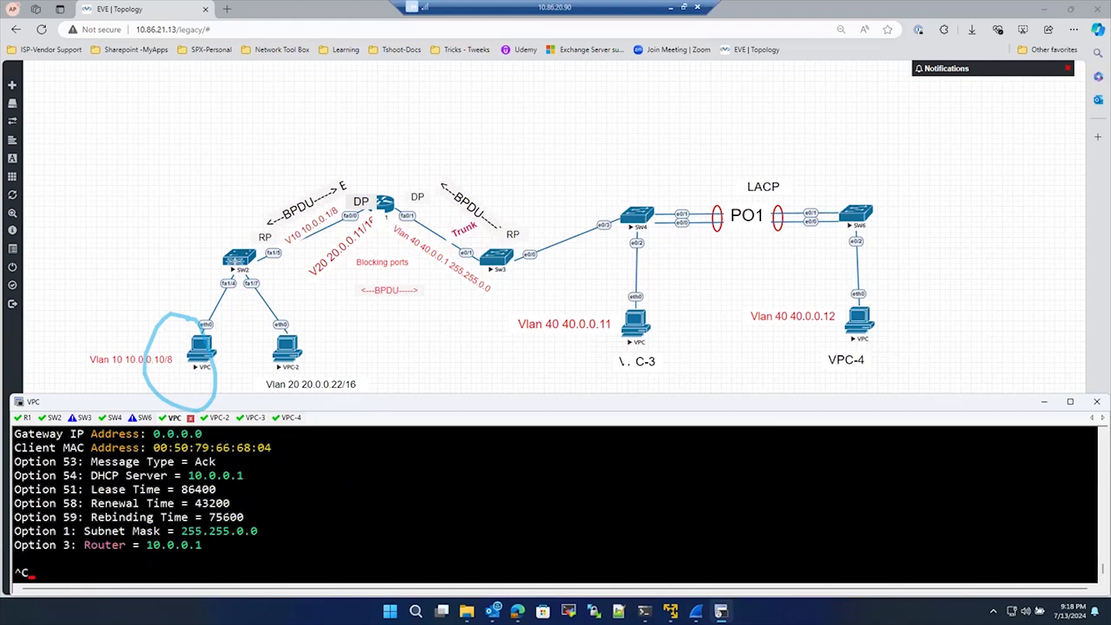
# Examine the decoded DHCP Request and Offer messages in VPC's console output.
pyautogui.scroll(2, 173, 529)
pyautogui.scroll(3, 172, 528)
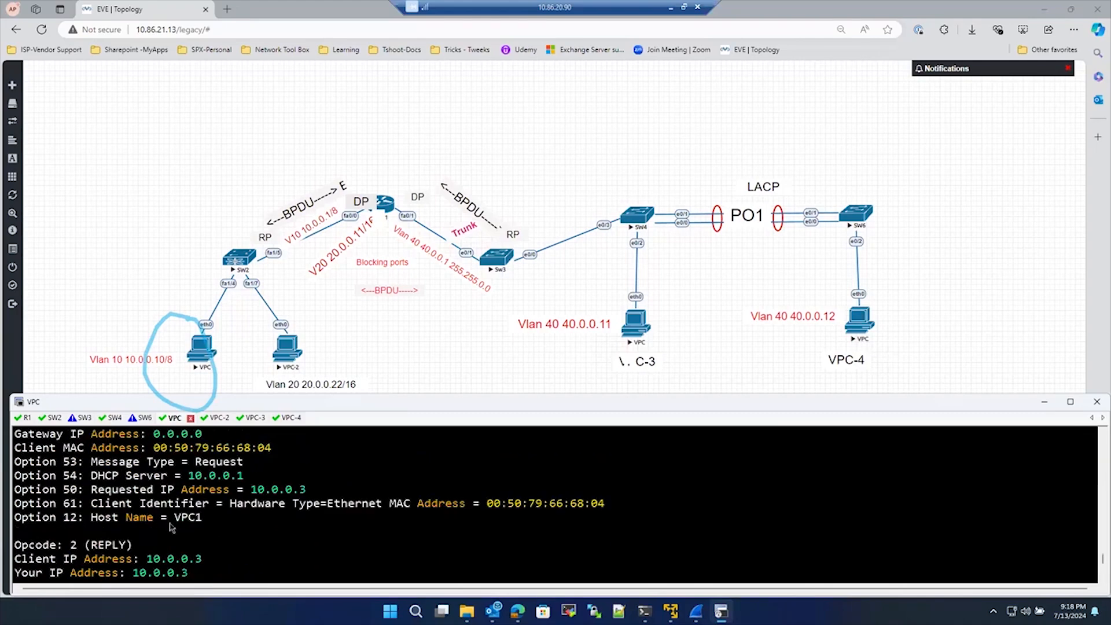
pyautogui.scroll(2, 171, 527)
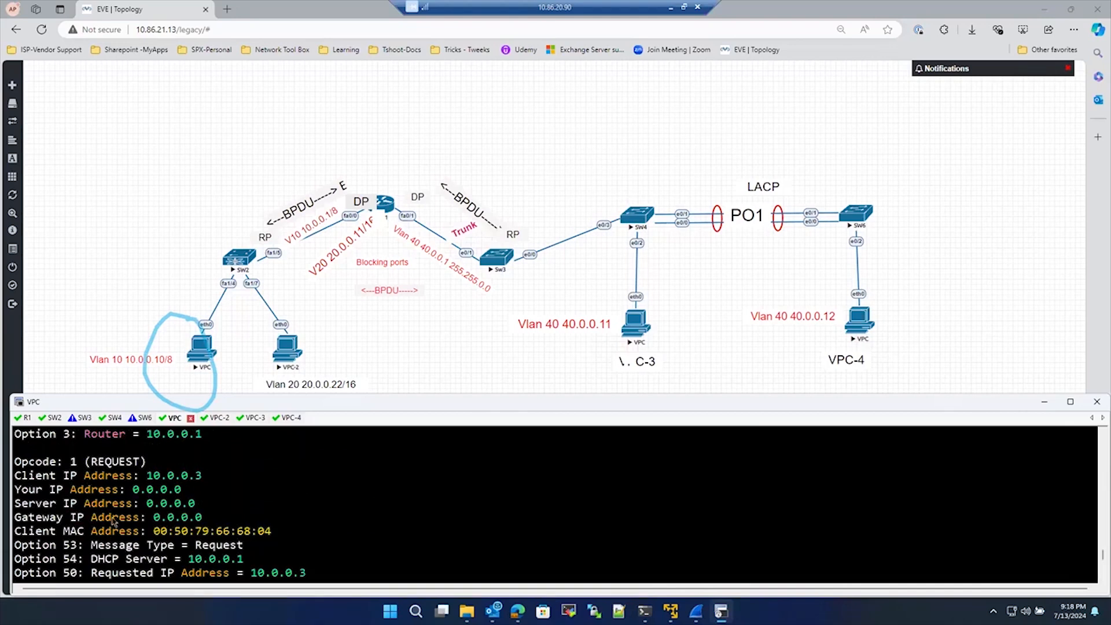
pyautogui.scroll(2, 130, 485)
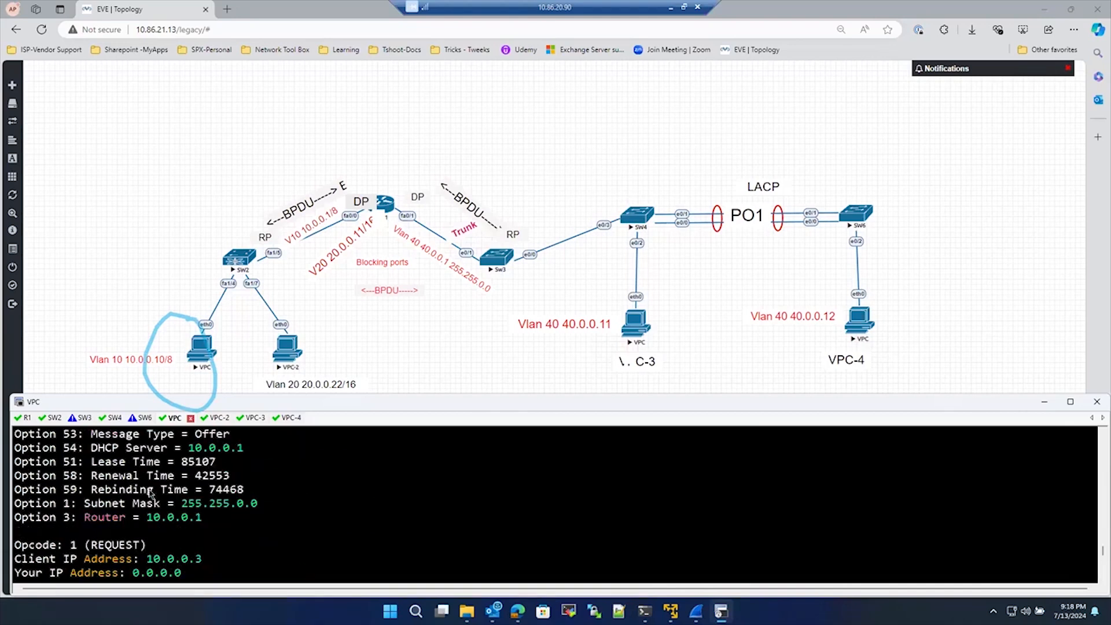
pyautogui.scroll(-3, 156, 472)
pyautogui.scroll(3, 146, 508)
pyautogui.scroll(1, 134, 514)
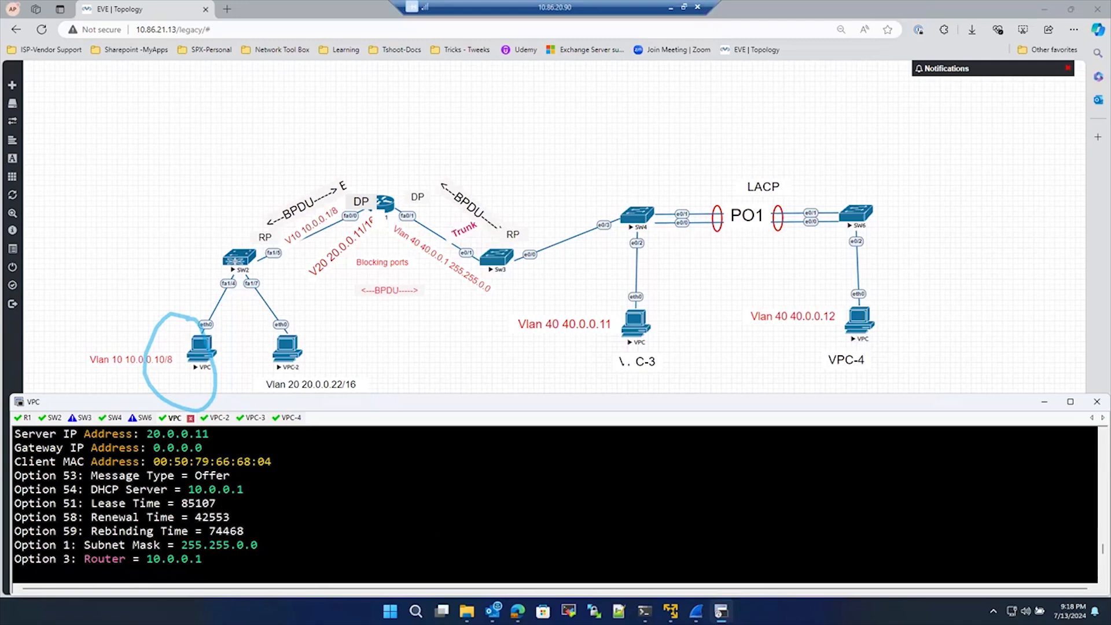
pyautogui.moveTo(242, 490); pyautogui.dragTo(329, 466)
pyautogui.moveTo(203, 441); pyautogui.dragTo(268, 429)
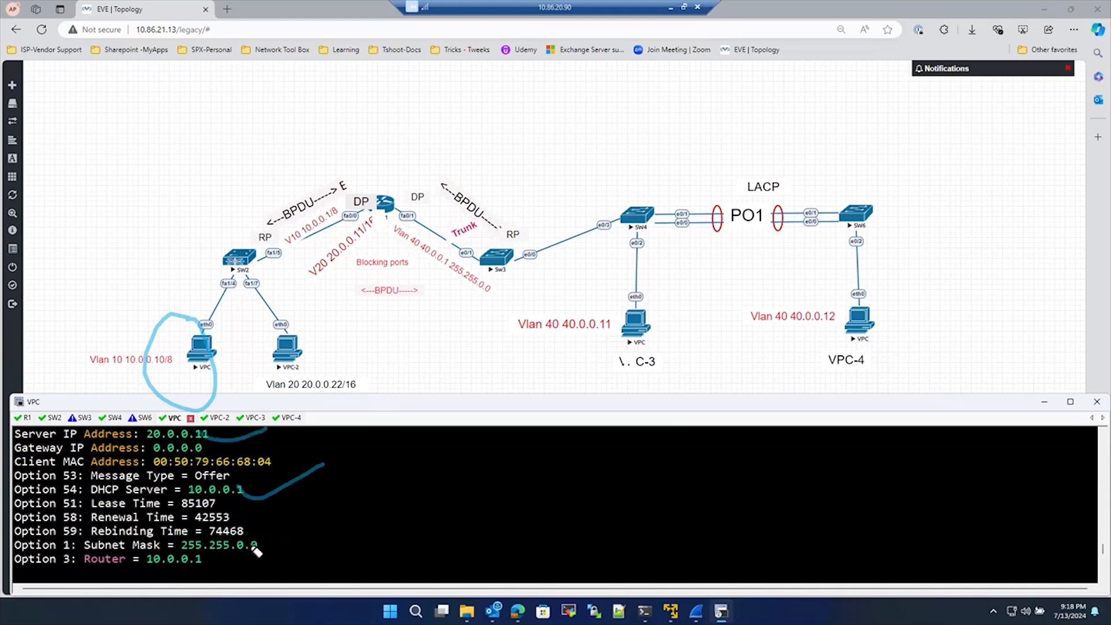
pyautogui.moveTo(257, 551); pyautogui.dragTo(311, 526)
pyautogui.moveTo(302, 543); pyautogui.dragTo(199, 561)
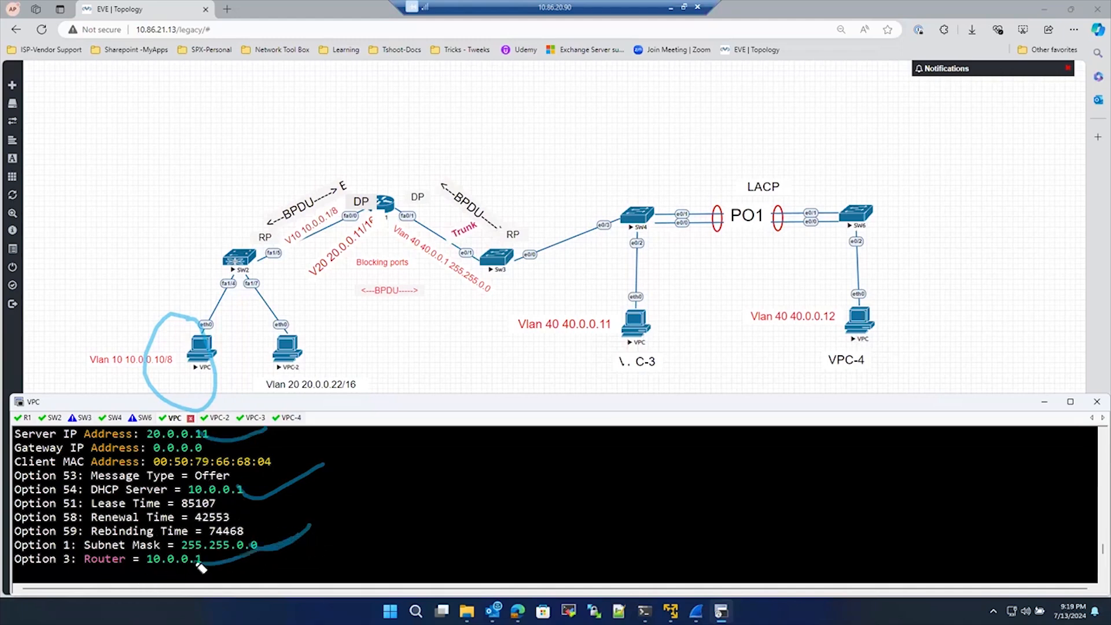
pyautogui.moveTo(229, 514); pyautogui.dragTo(281, 498)
pyautogui.moveTo(243, 532); pyautogui.dragTo(287, 512)
pyautogui.moveTo(224, 479); pyautogui.dragTo(292, 469)
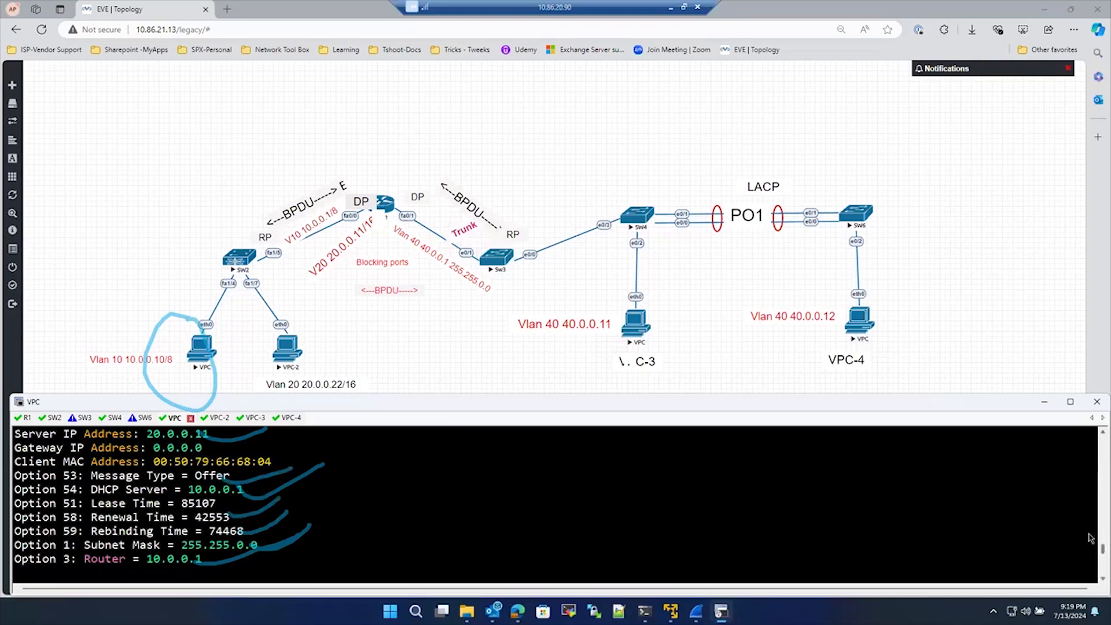
# Review the remaining decoded DHCP messages through the final Ack and the assigned IP and gateway at the output's end.
pyautogui.scroll(6, 1091, 553)
pyautogui.scroll(-9, 1091, 557)
pyautogui.scroll(-5, 1091, 559)
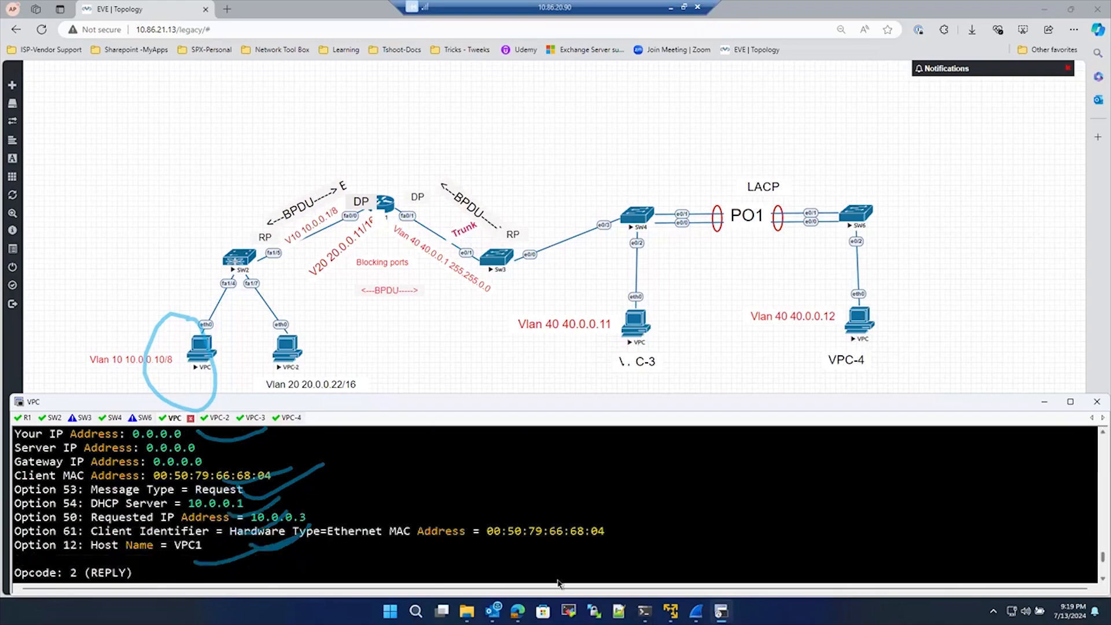
pyautogui.scroll(-6, 195, 542)
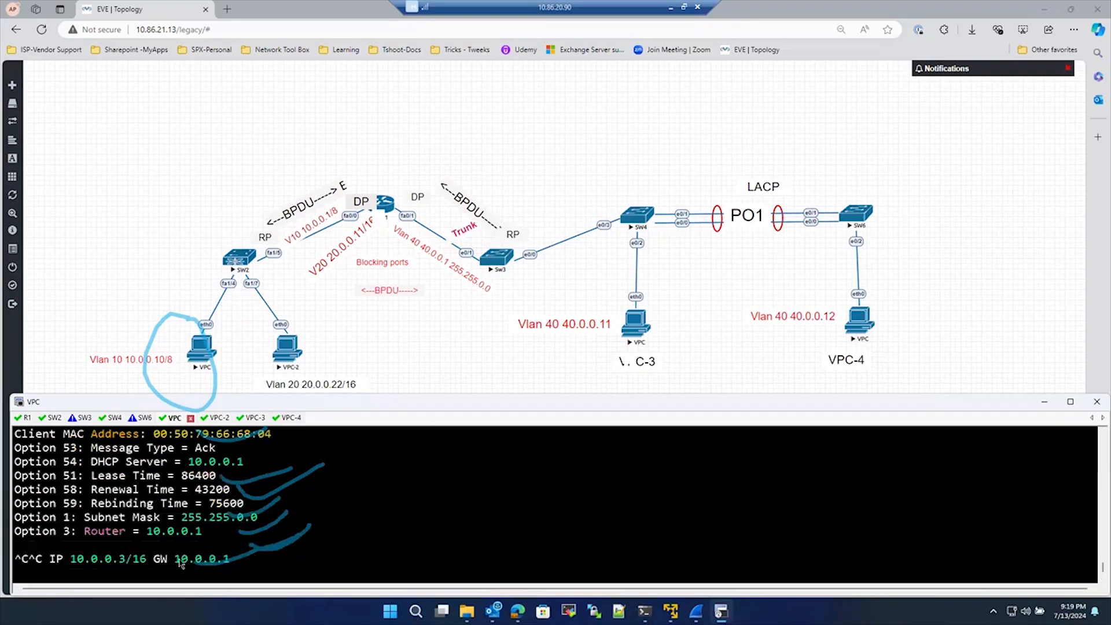
pyautogui.scroll(1, 181, 562)
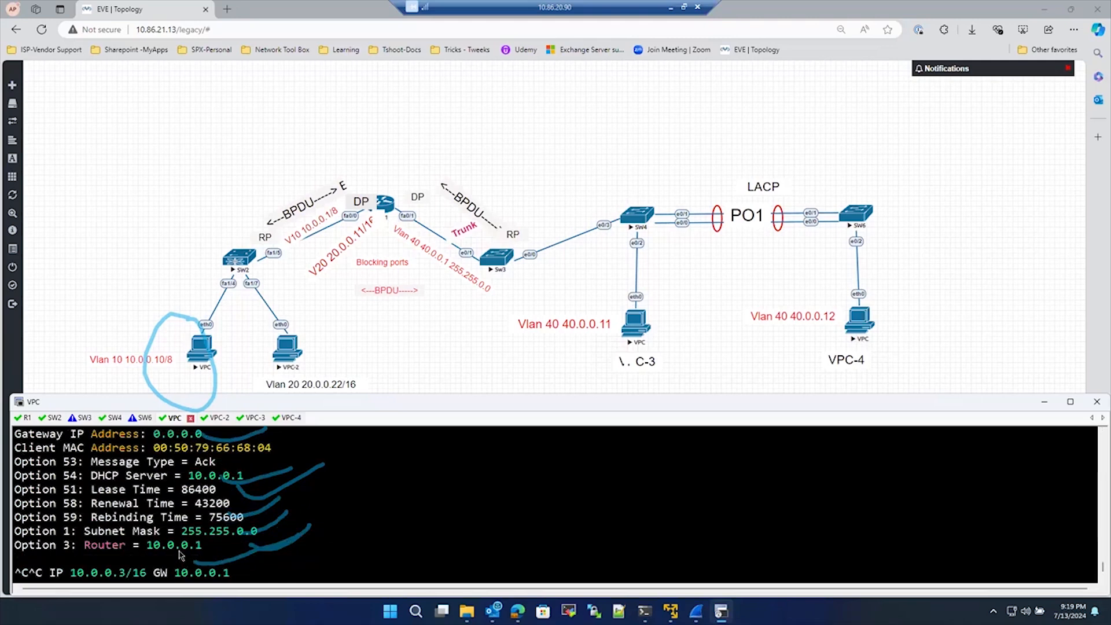
pyautogui.scroll(-1, 181, 562)
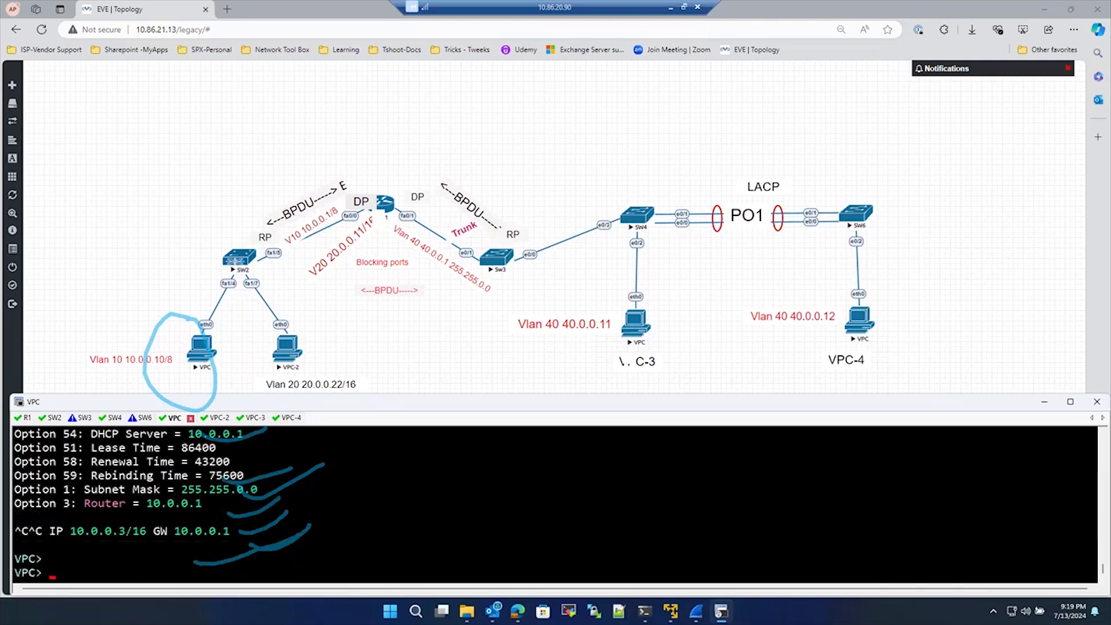
# Clear the drawn annotations and list the available DHCP options on VPC by running "ip dhcp ?".
pyautogui.press('Escape')
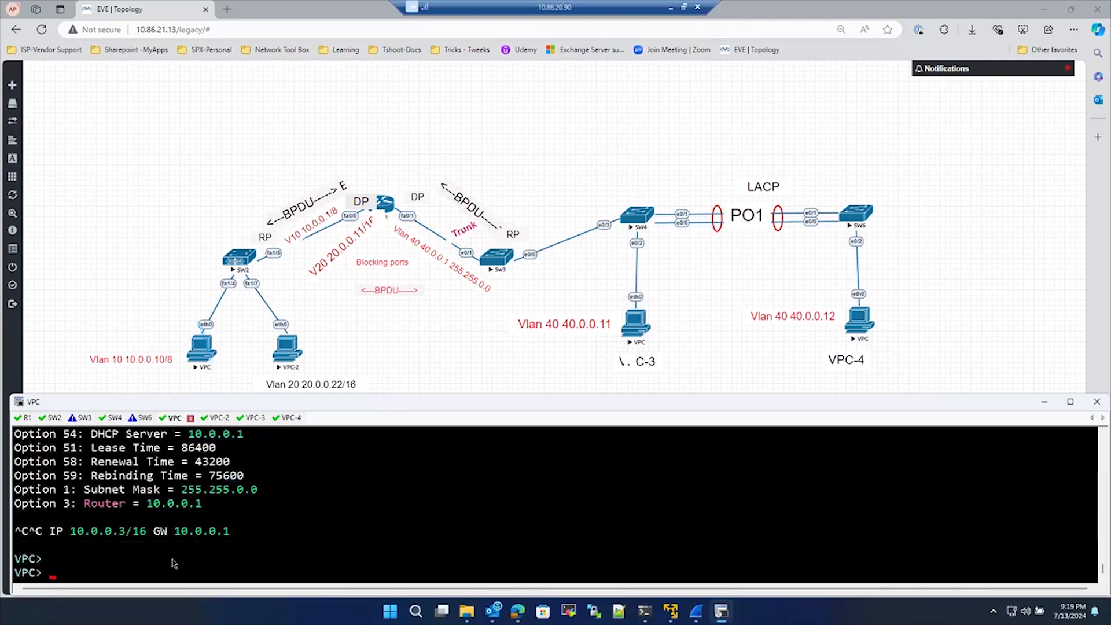
pyautogui.write('ip dhcp ?')
pyautogui.press('BackSpace')
pyautogui.write('-d')
pyautogui.press('BackSpace')
pyautogui.press('BackSpace')
pyautogui.write('?')
pyautogui.press('Return')
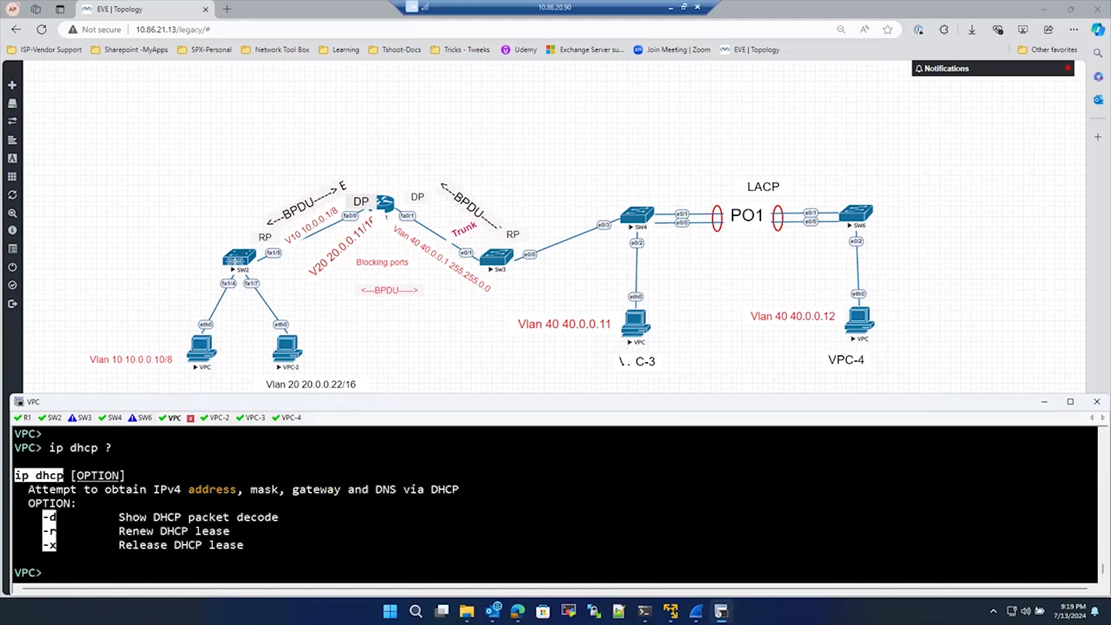
# Prepare the lease renewal command "ip dhcp -r" at the VPC prompt without running it.
pyautogui.write('-r')
pyautogui.press('BackSpace')
pyautogui.press('BackSpace')
pyautogui.press('BackSpace')
pyautogui.press('Up')
pyautogui.press('BackSpace')
pyautogui.write('-r')
# Close the old Wireshark capture, stopping it and quitting without saving its packets.
pyautogui.click(696, 611)
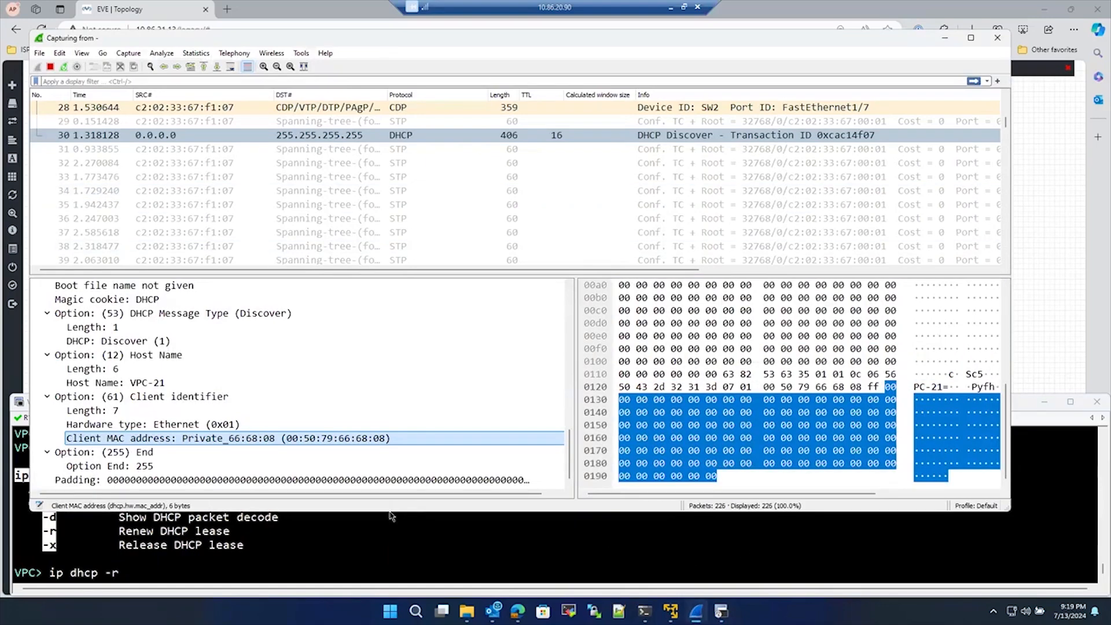
pyautogui.click(361, 536)
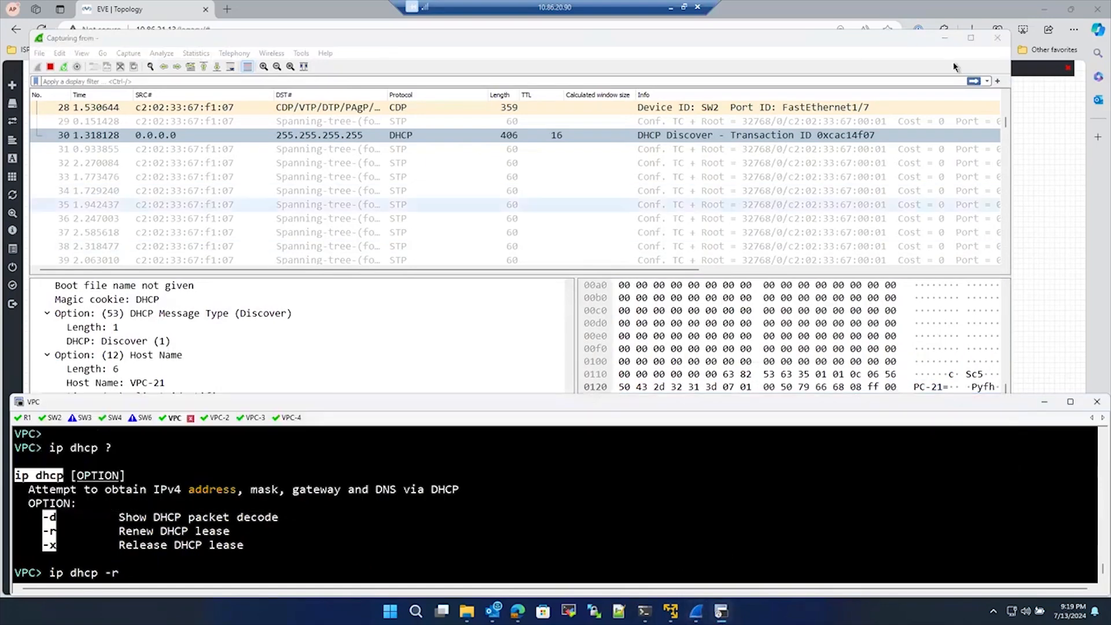
pyautogui.click(997, 37)
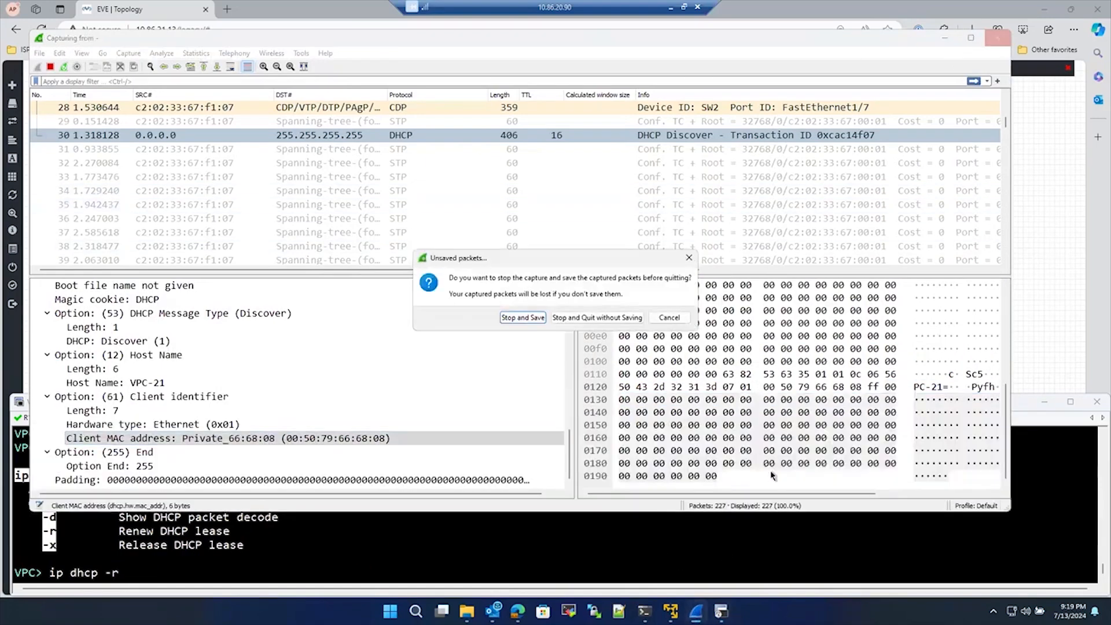
pyautogui.click(603, 319)
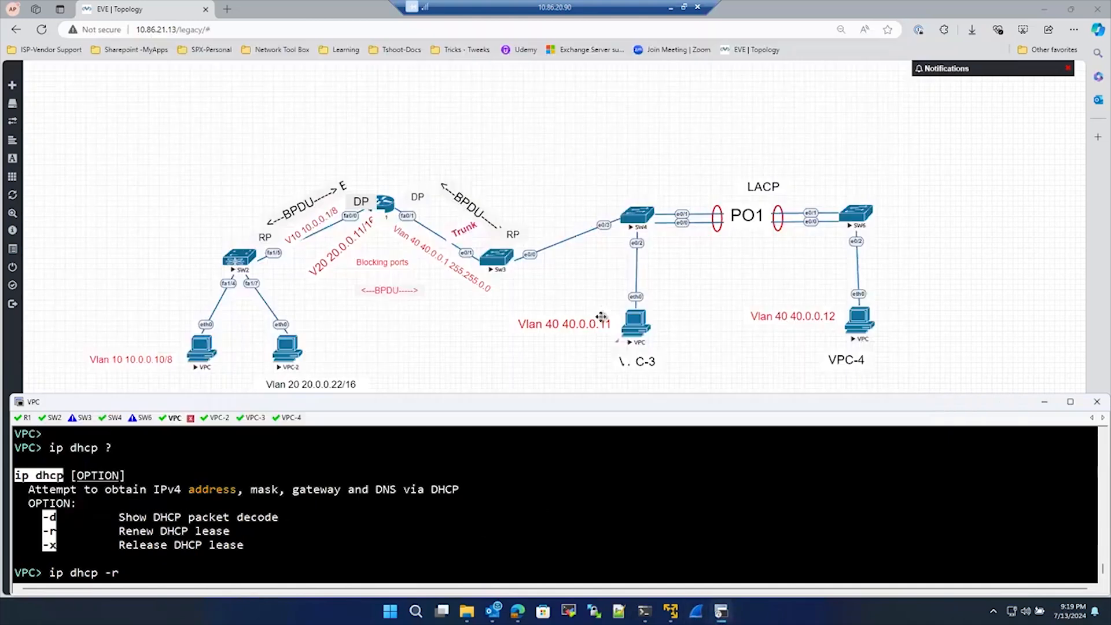
# Start a Wireshark capture on VPC's eth0 interface from the EVE topology, allowing wireshark_wrapper to open.
pyautogui.rightClick(192, 358)
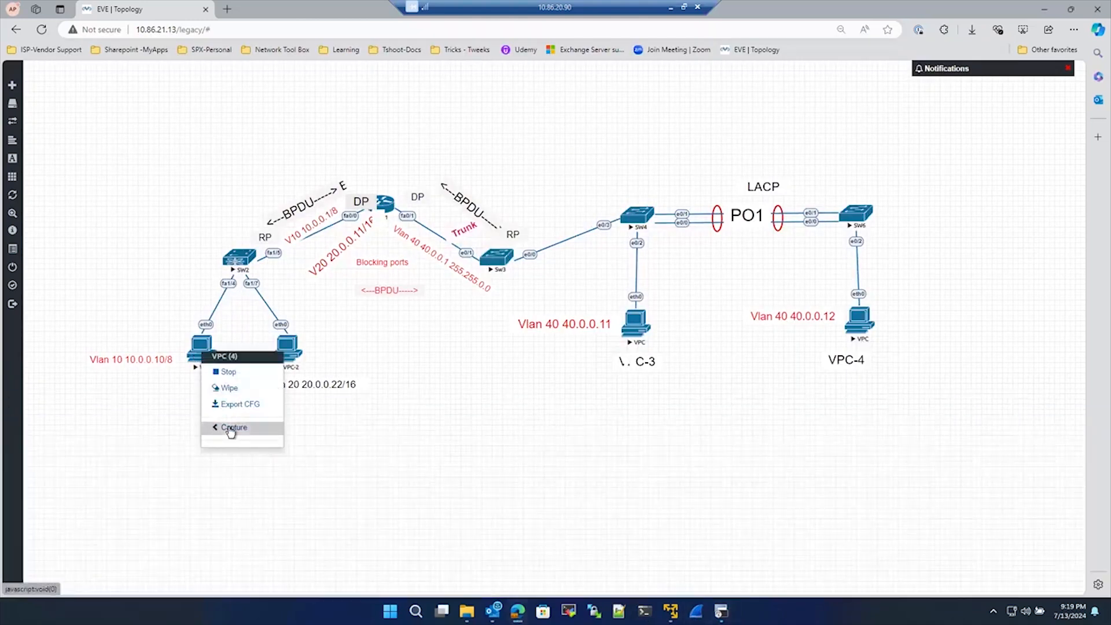
pyautogui.moveTo(231, 431)
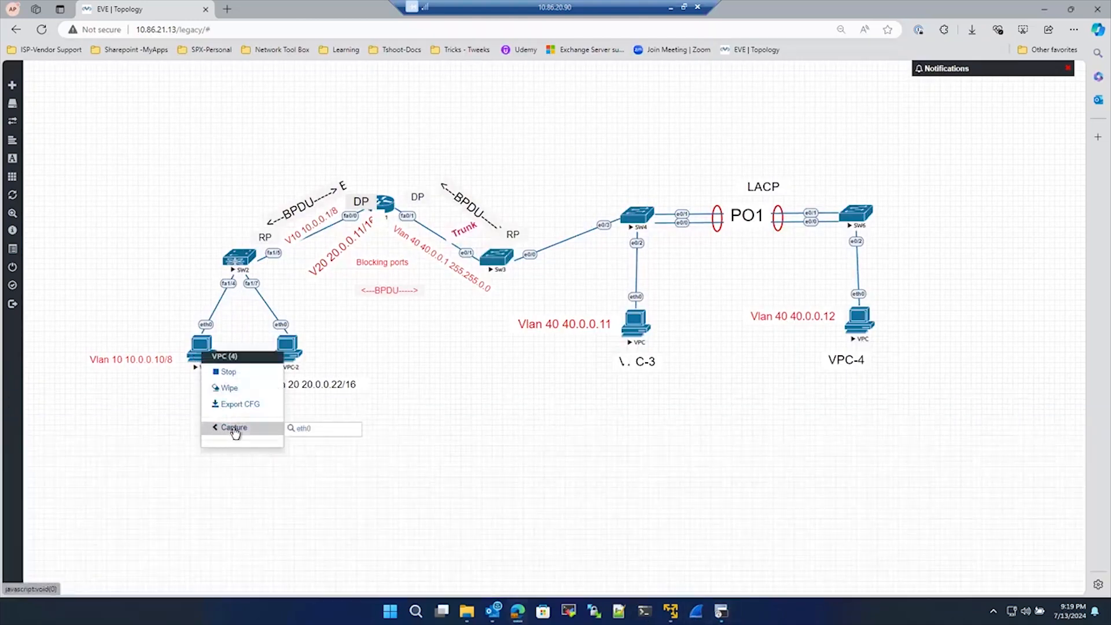
pyautogui.click(305, 429)
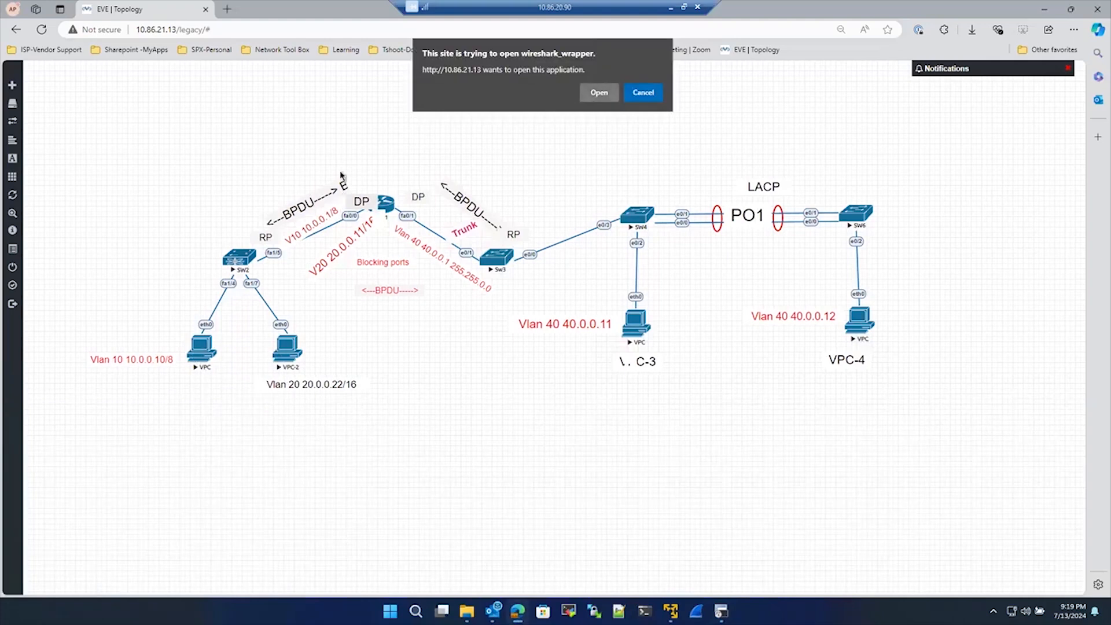
pyautogui.click(599, 92)
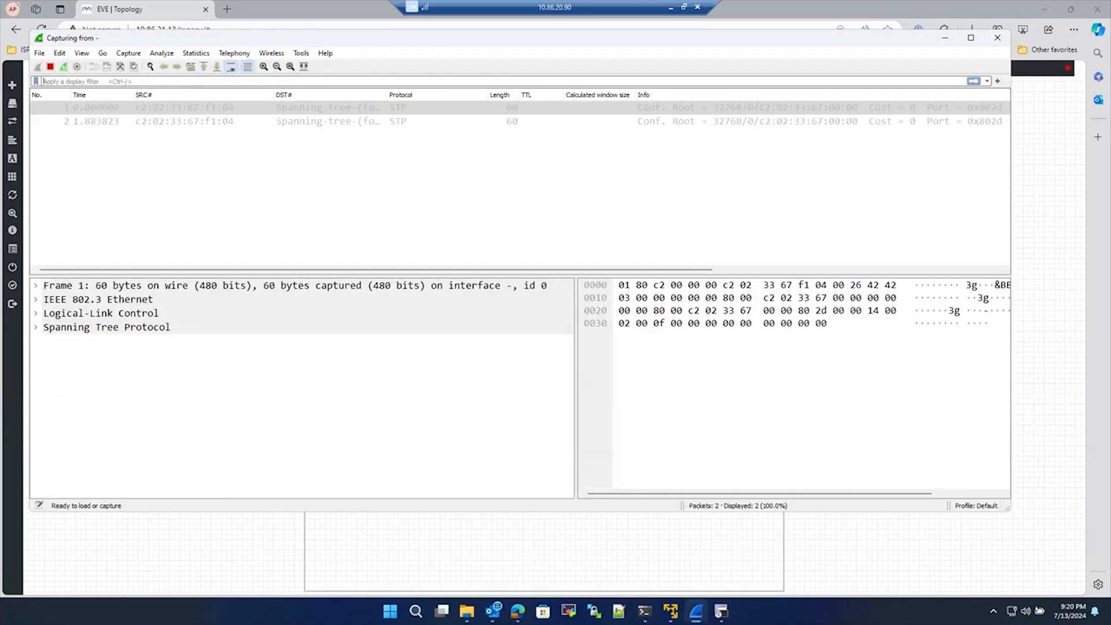
# Run the prepared "ip dhcp -r" in the VPC console and stop the Wireshark capture once the DHCP exchange is recorded.
pyautogui.click(721, 611)
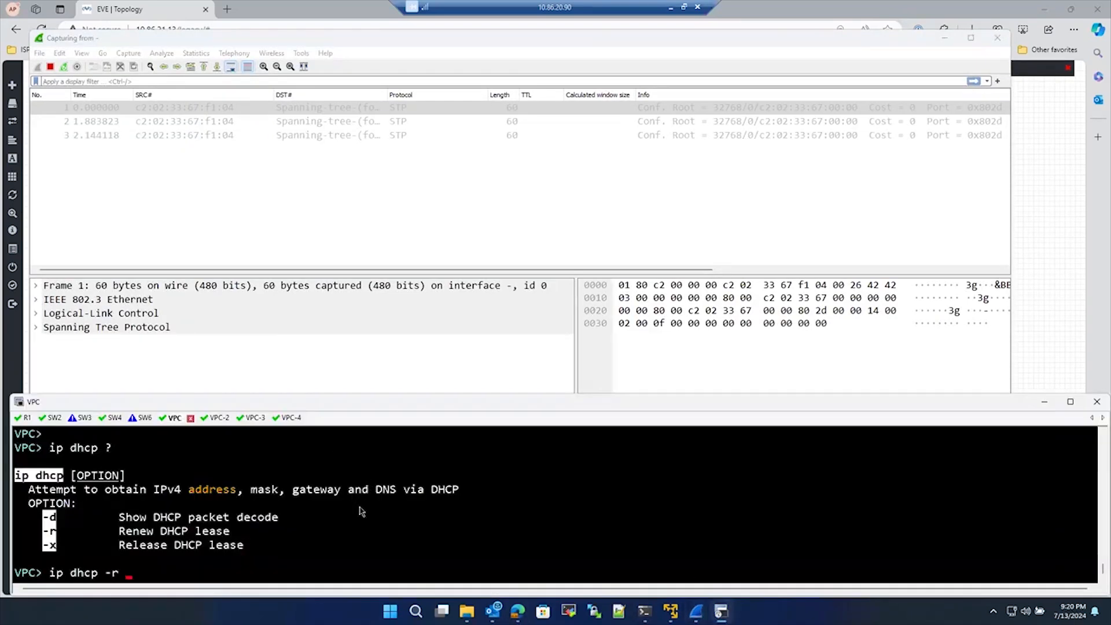
pyautogui.press('Return')
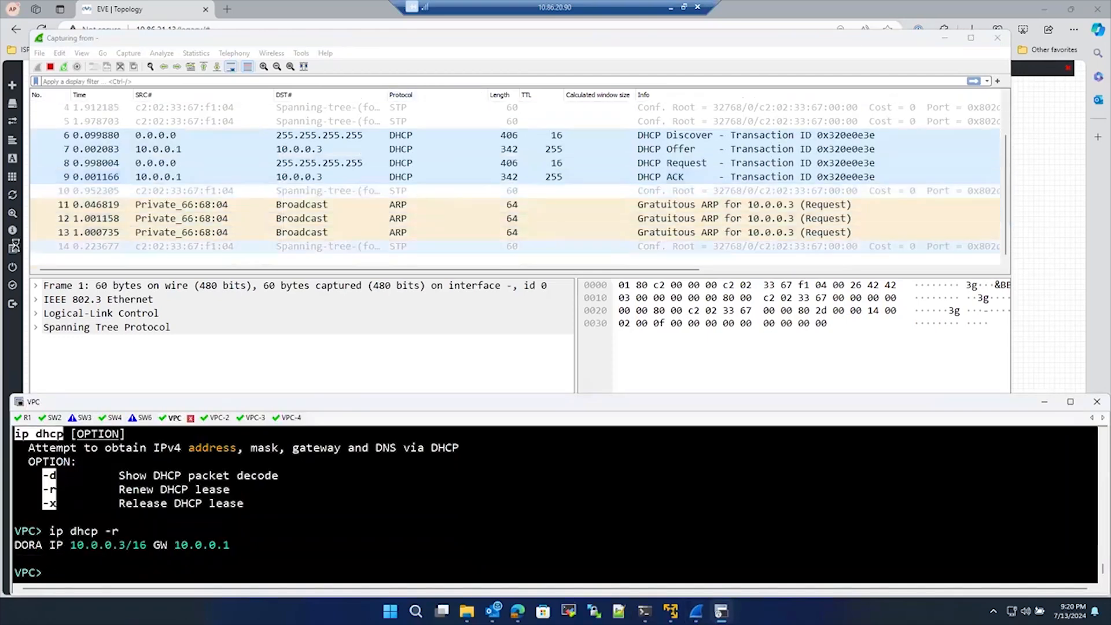
pyautogui.click(51, 67)
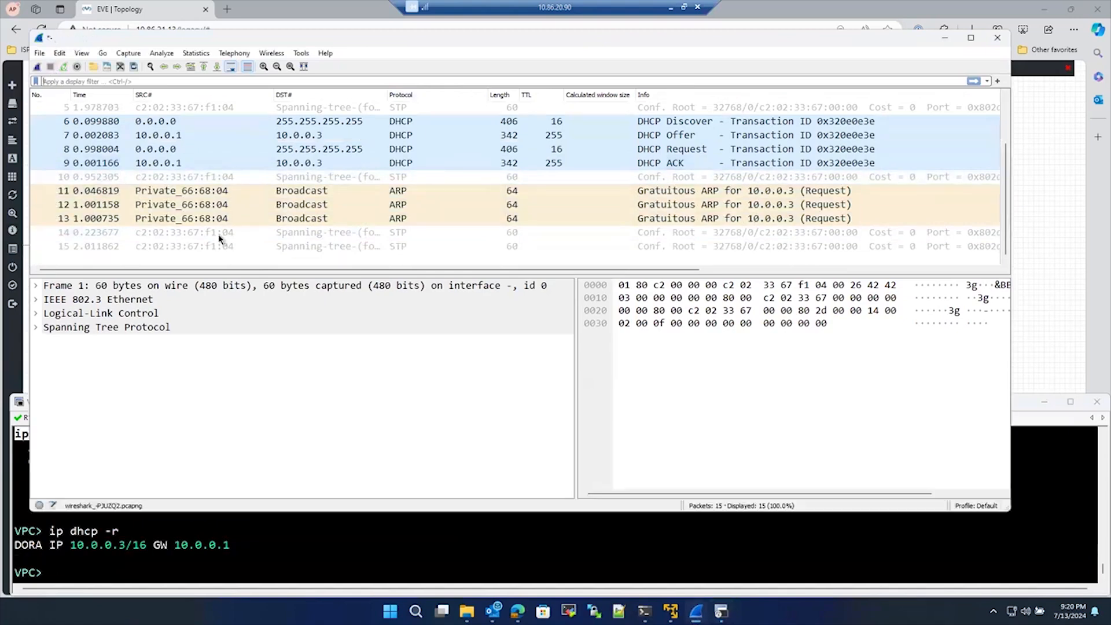
# Inspect the captured DHCP Discover, the first gratuitous ARP packet and the DHCP ACK in the packet list.
pyautogui.scroll(1, 220, 238)
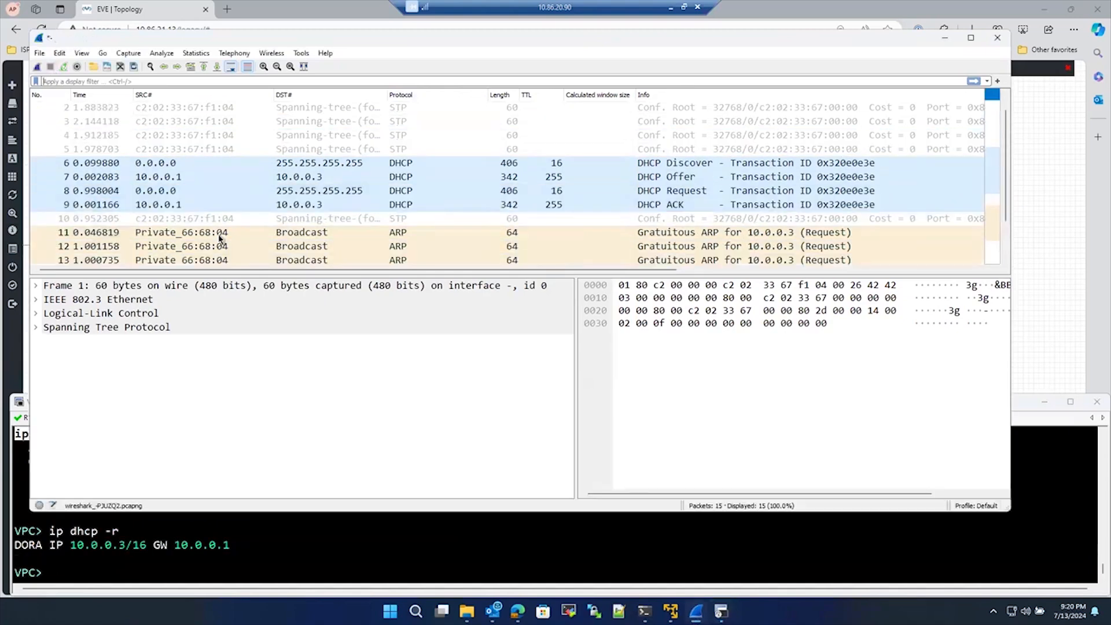
pyautogui.click(199, 164)
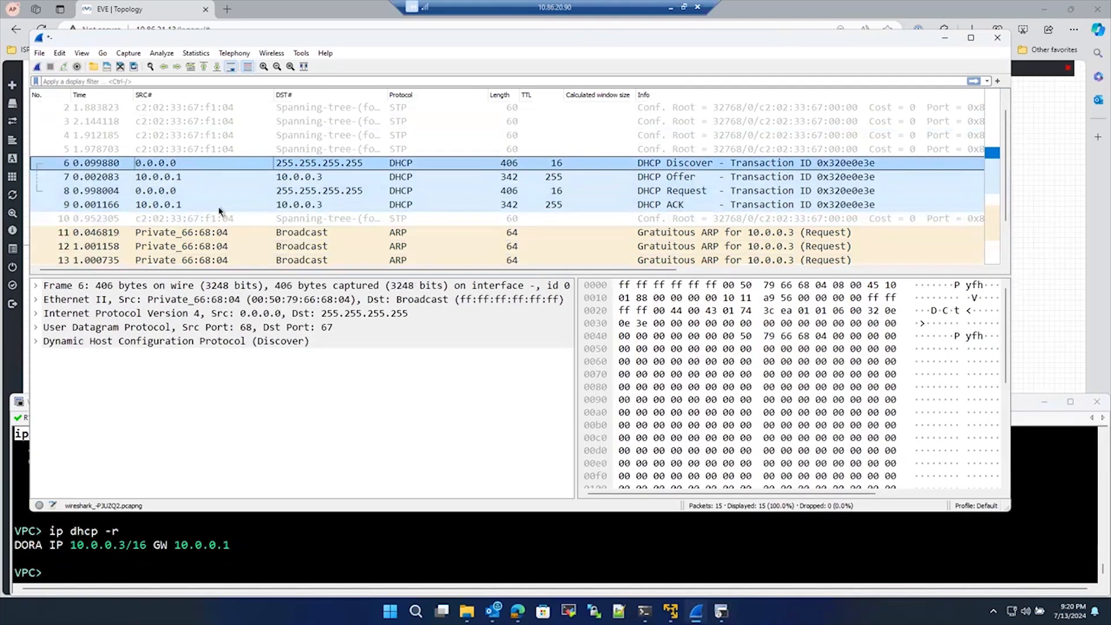
pyautogui.scroll(-1, 220, 218)
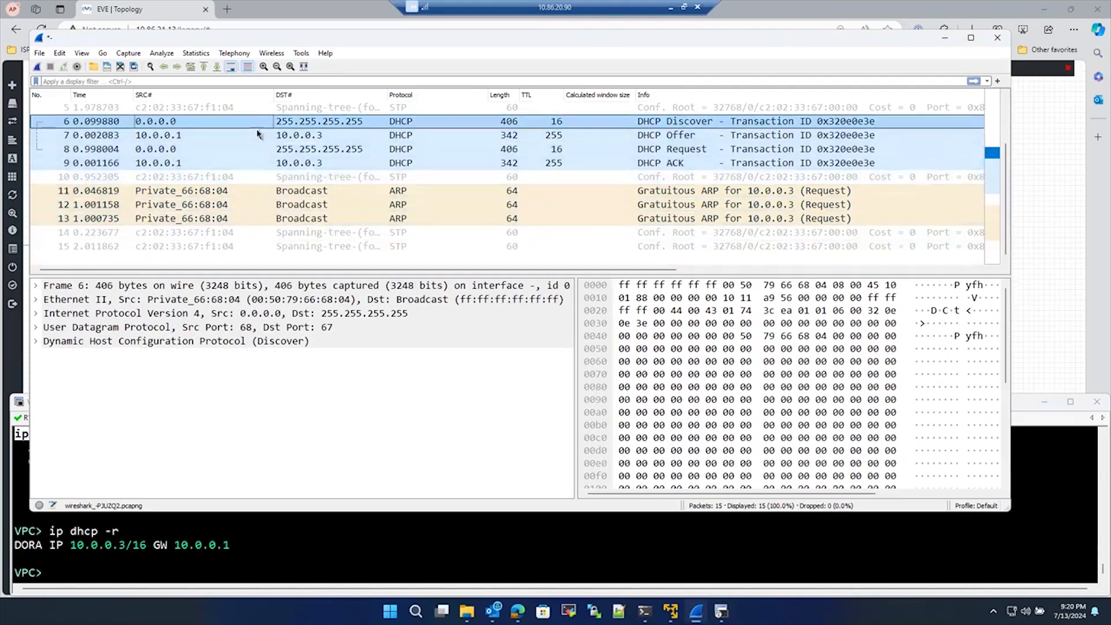
pyautogui.click(272, 193)
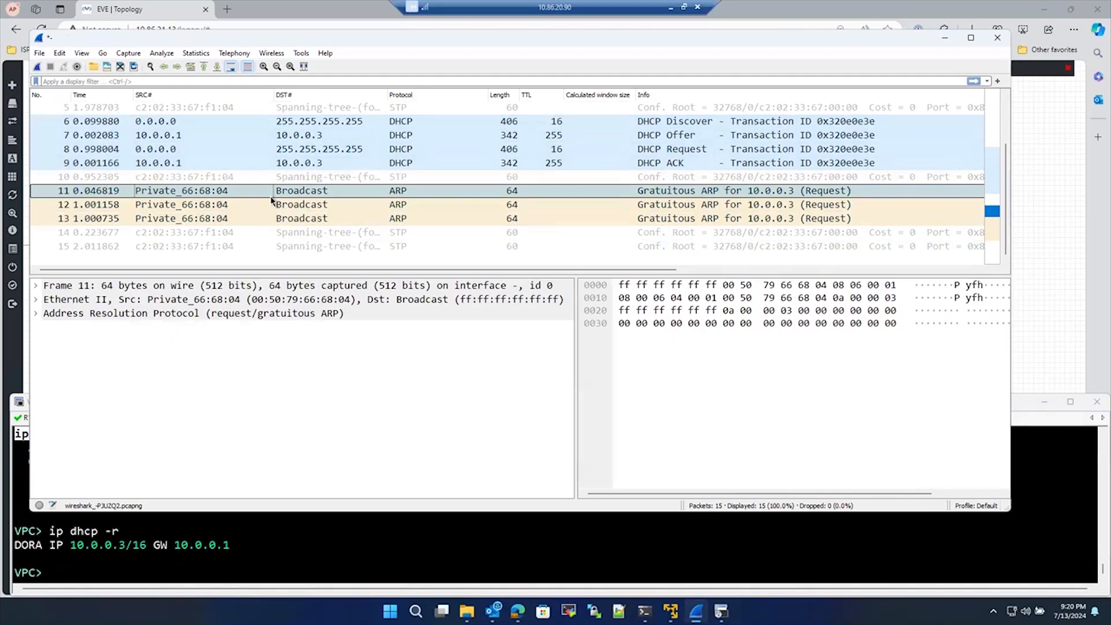
pyautogui.click(289, 163)
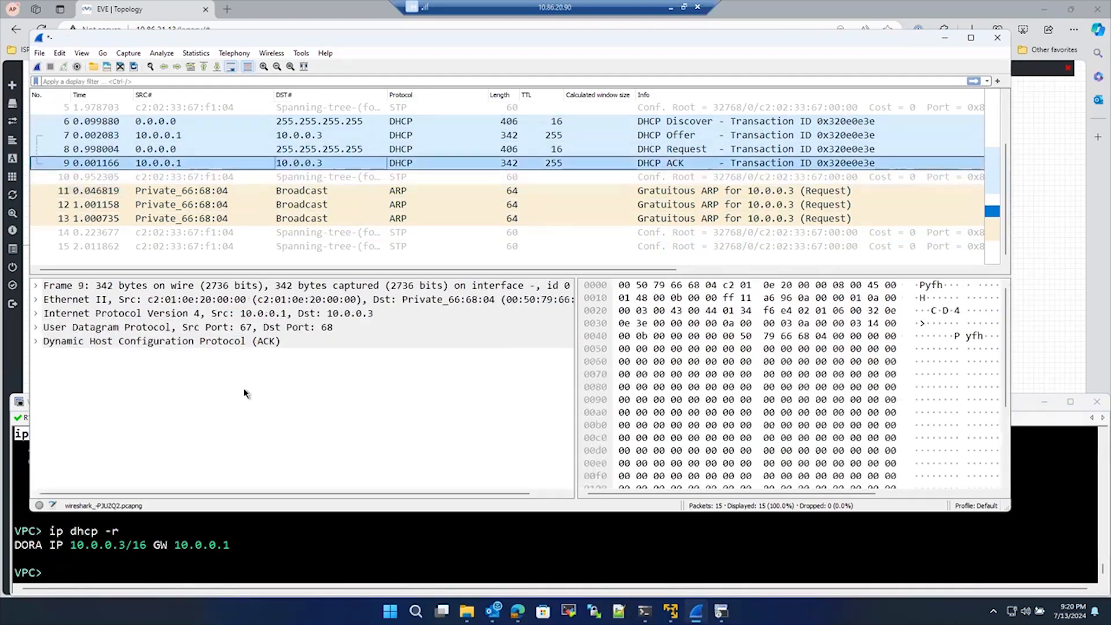
# Find the earlier "show ip" output in the VPC console and highlight its IP/MASK value.
pyautogui.click(164, 535)
pyautogui.scroll(3, 159, 521)
pyautogui.scroll(15, 159, 521)
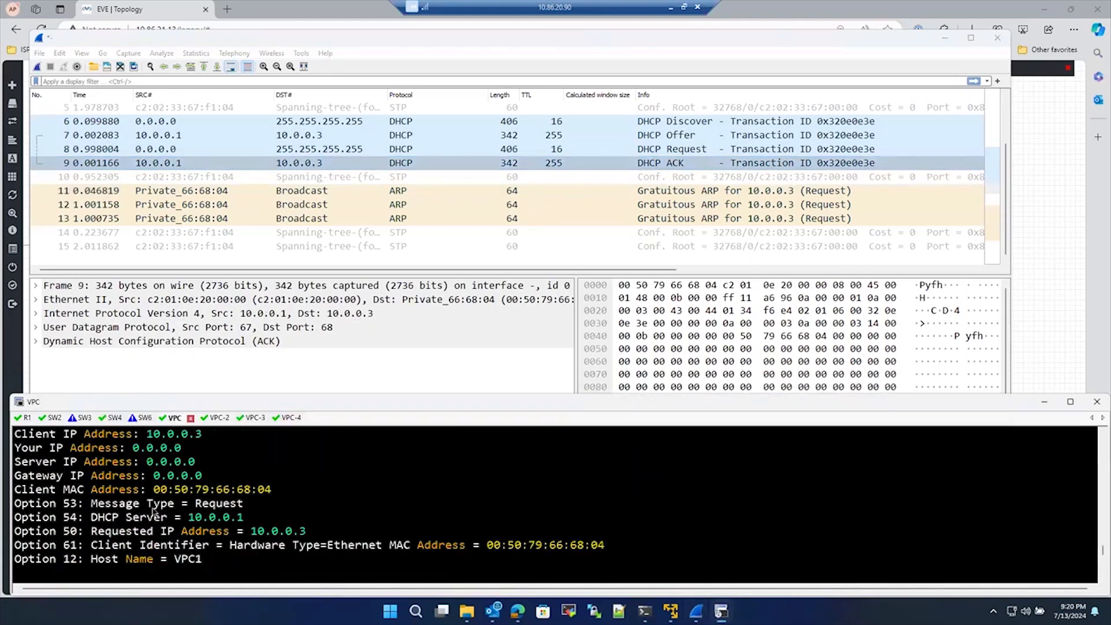
pyautogui.scroll(10, 105, 486)
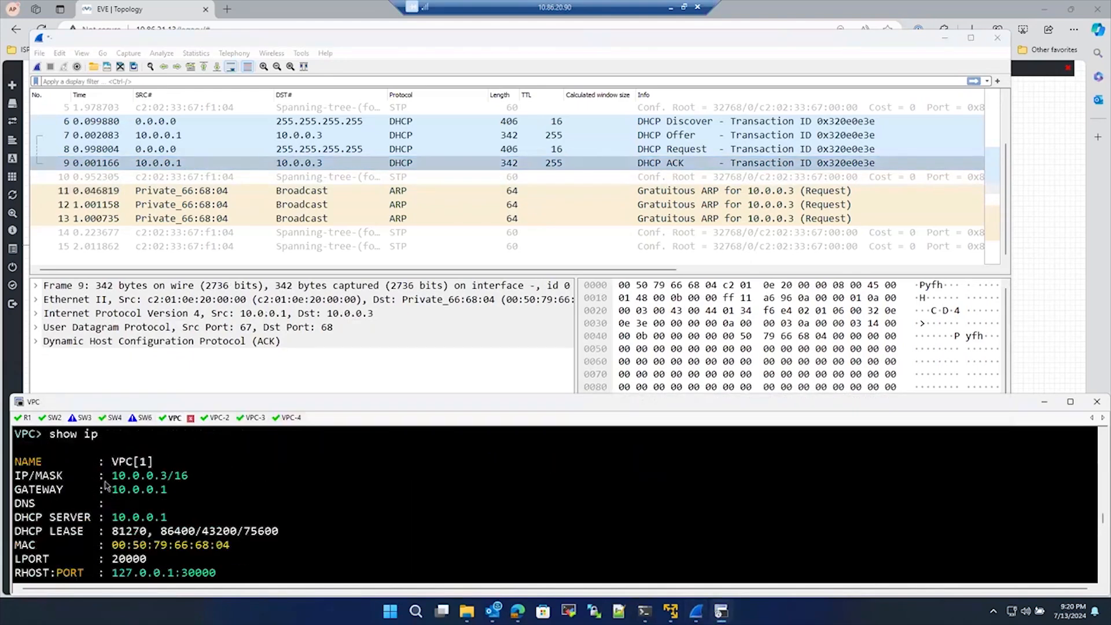
pyautogui.moveTo(106, 476); pyautogui.dragTo(191, 480)
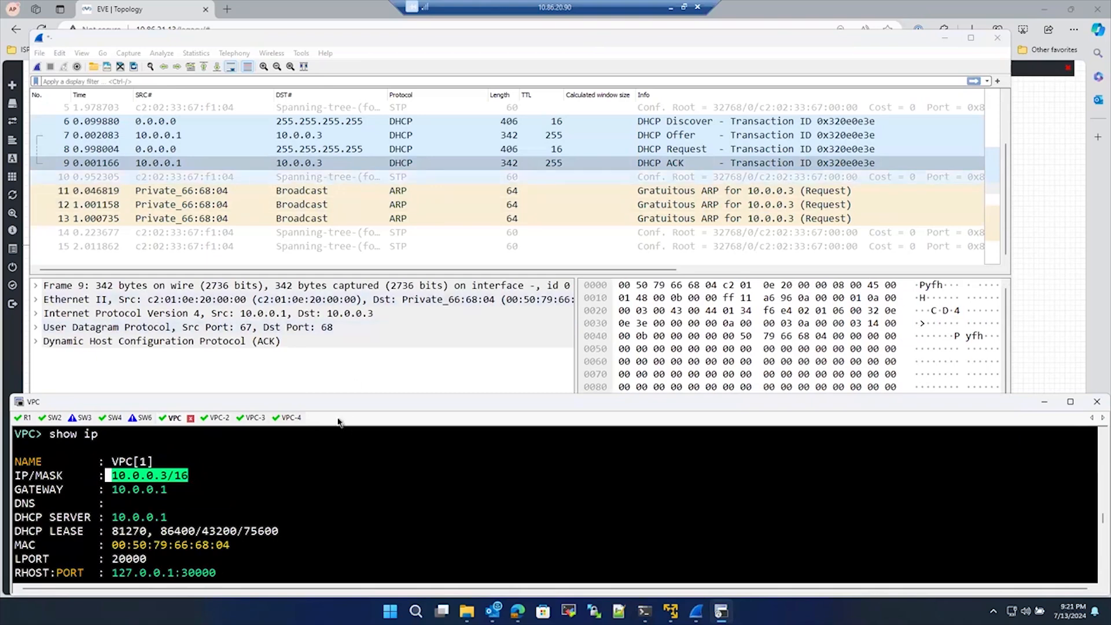
# Review the older renewals in the VPC console history and highlight the DHCP lease values in the earlier "show ip" output.
pyautogui.scroll(-2, 94, 566)
pyautogui.scroll(3, 141, 517)
pyautogui.scroll(3, 142, 516)
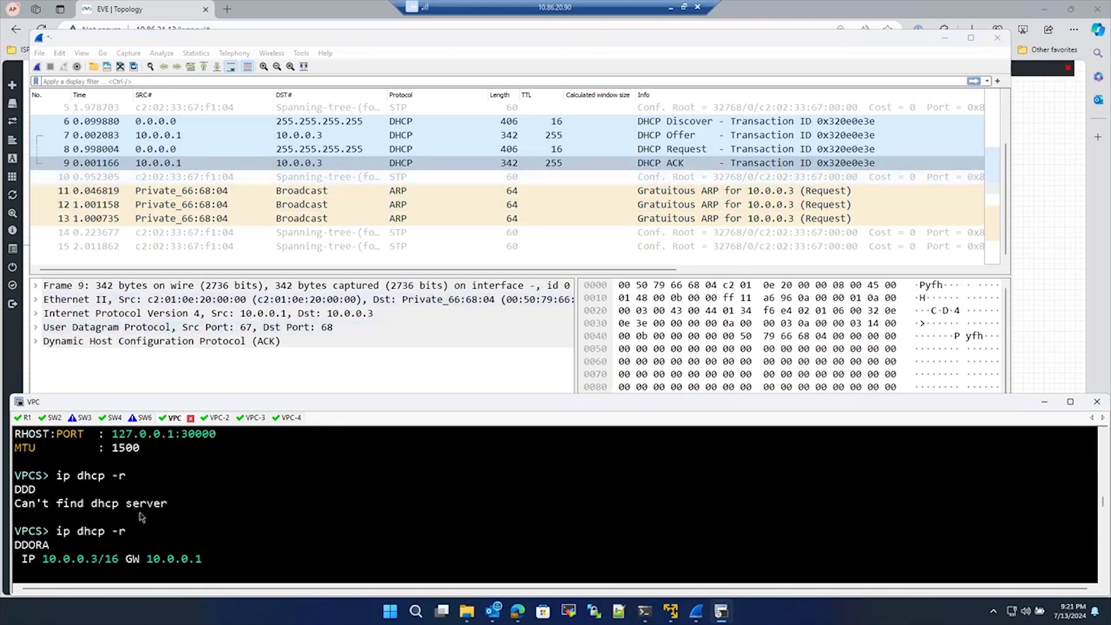
pyautogui.scroll(2, 141, 517)
pyautogui.scroll(-3, 141, 517)
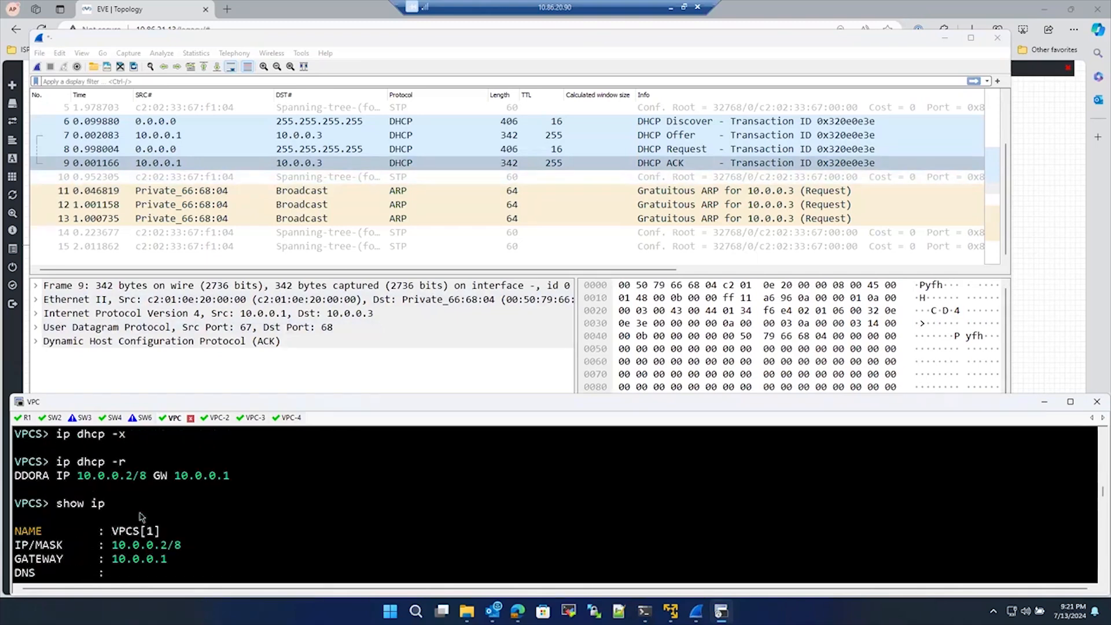
pyautogui.scroll(-2, 141, 517)
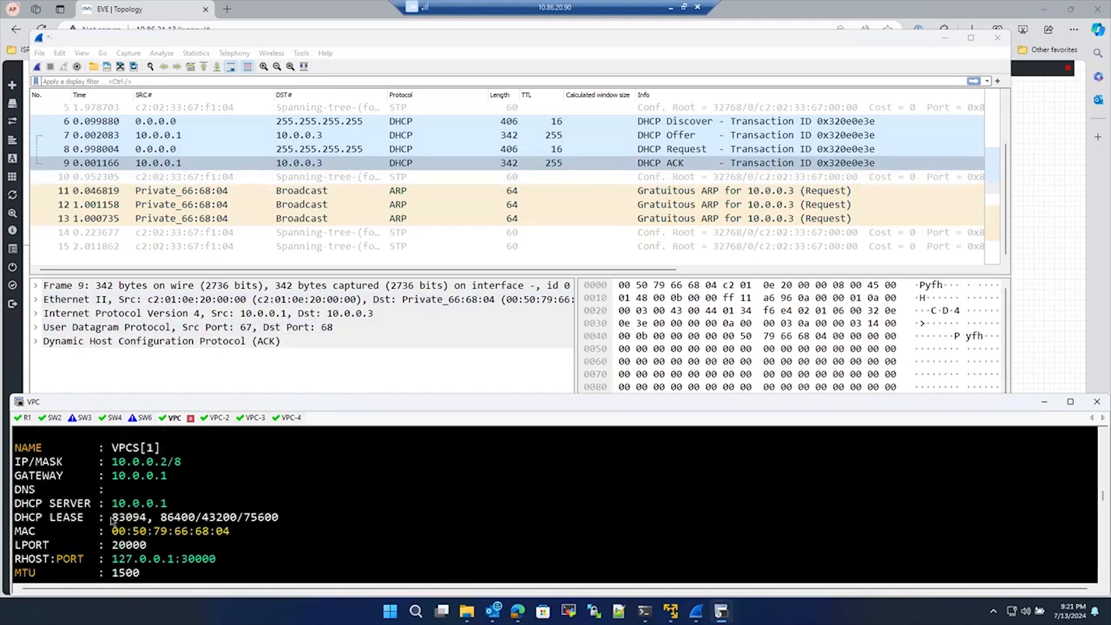
pyautogui.moveTo(112, 517); pyautogui.dragTo(261, 517)
pyautogui.scroll(-6, 237, 538)
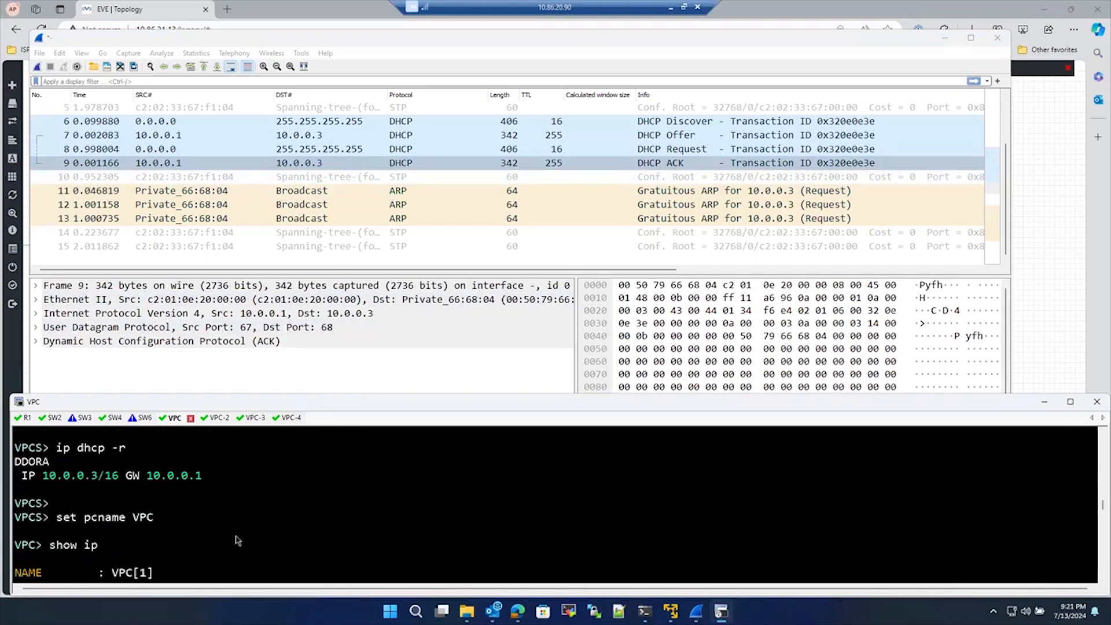
# Review the decoded DHCP messages in the VPC console through the Ack and highlight its Option 51 lease time.
pyautogui.scroll(-8, 236, 542)
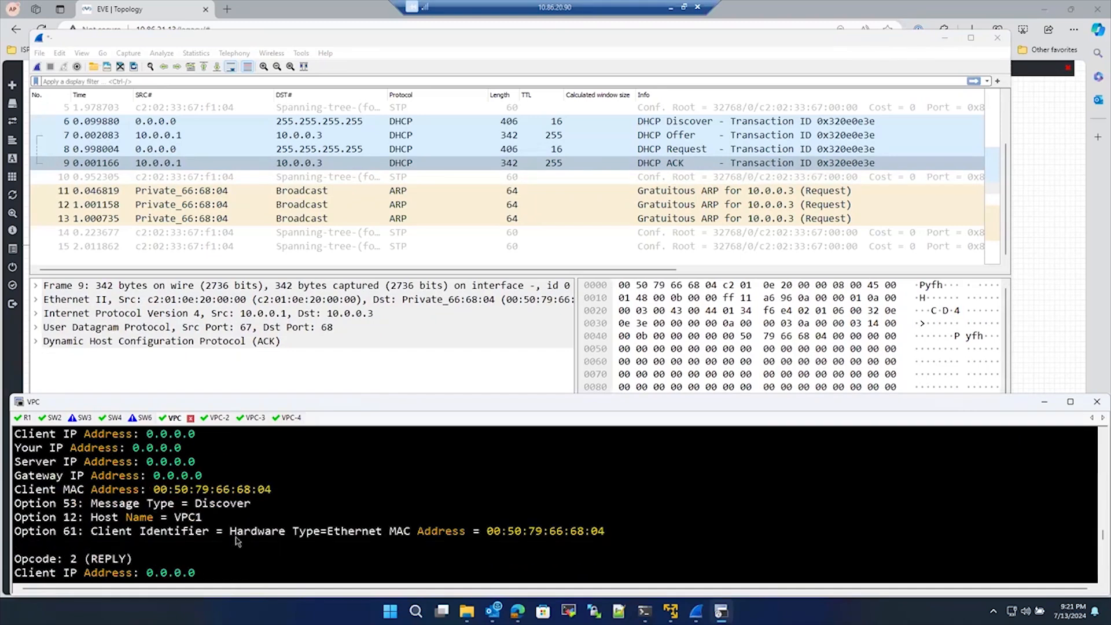
pyautogui.scroll(2, 234, 538)
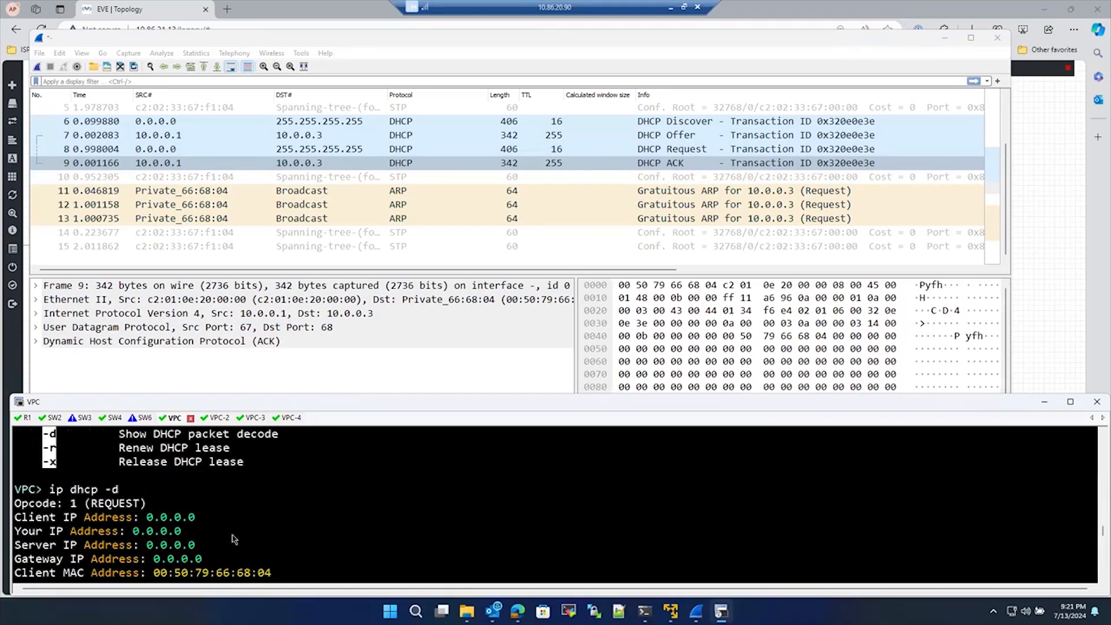
pyautogui.scroll(3, 234, 540)
pyautogui.scroll(-3, 234, 540)
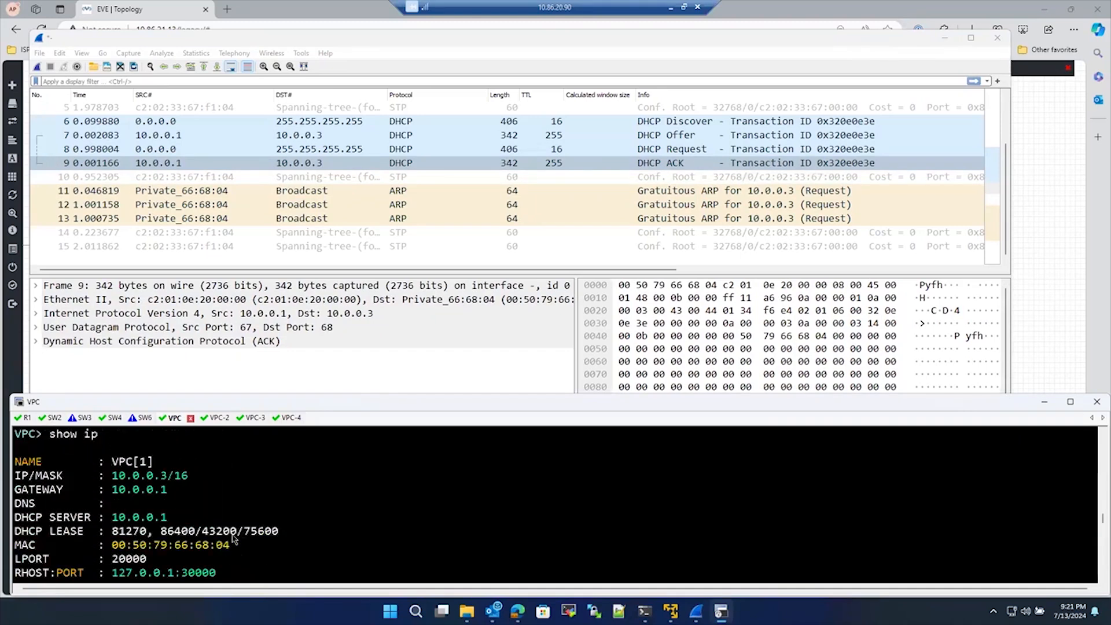
pyautogui.scroll(-5, 233, 540)
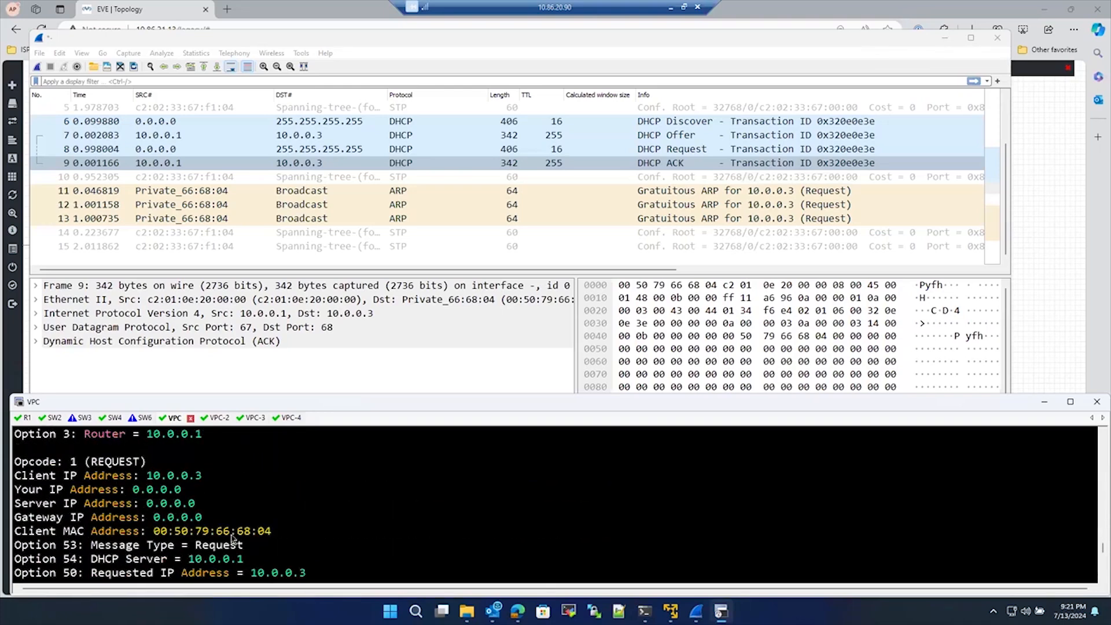
pyautogui.scroll(-1, 233, 539)
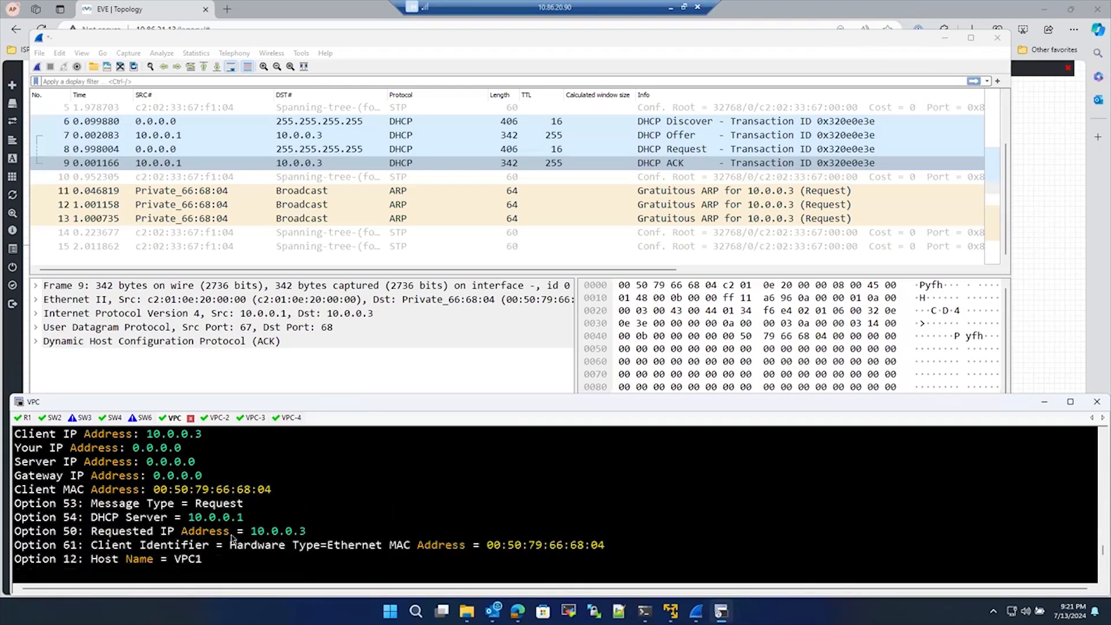
pyautogui.scroll(-3, 231, 538)
pyautogui.scroll(-2, 233, 539)
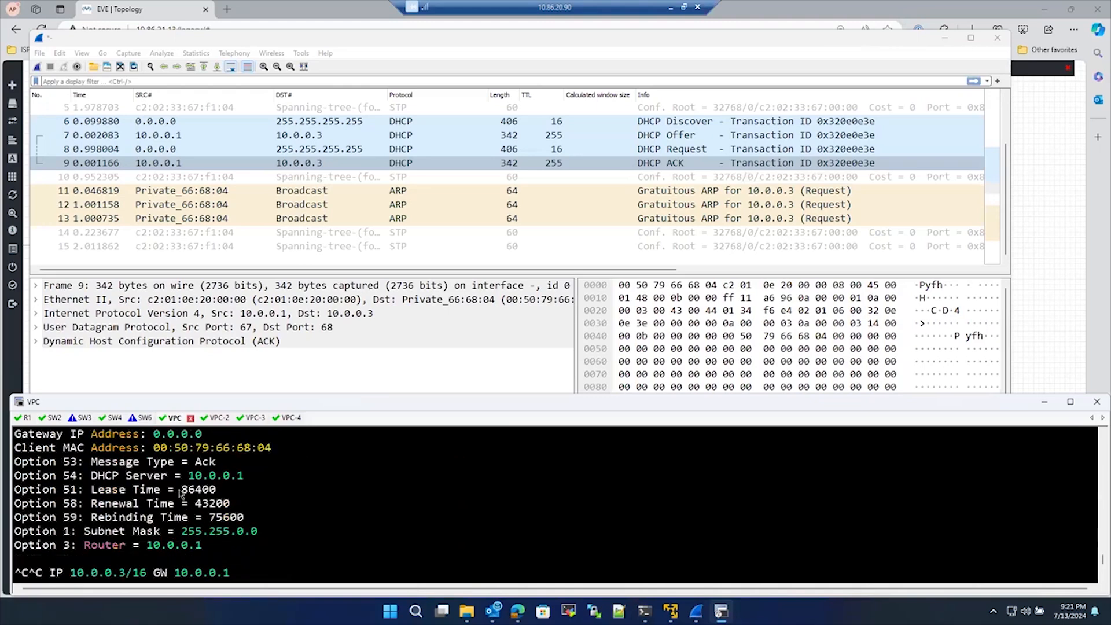
pyautogui.moveTo(178, 491); pyautogui.dragTo(230, 496)
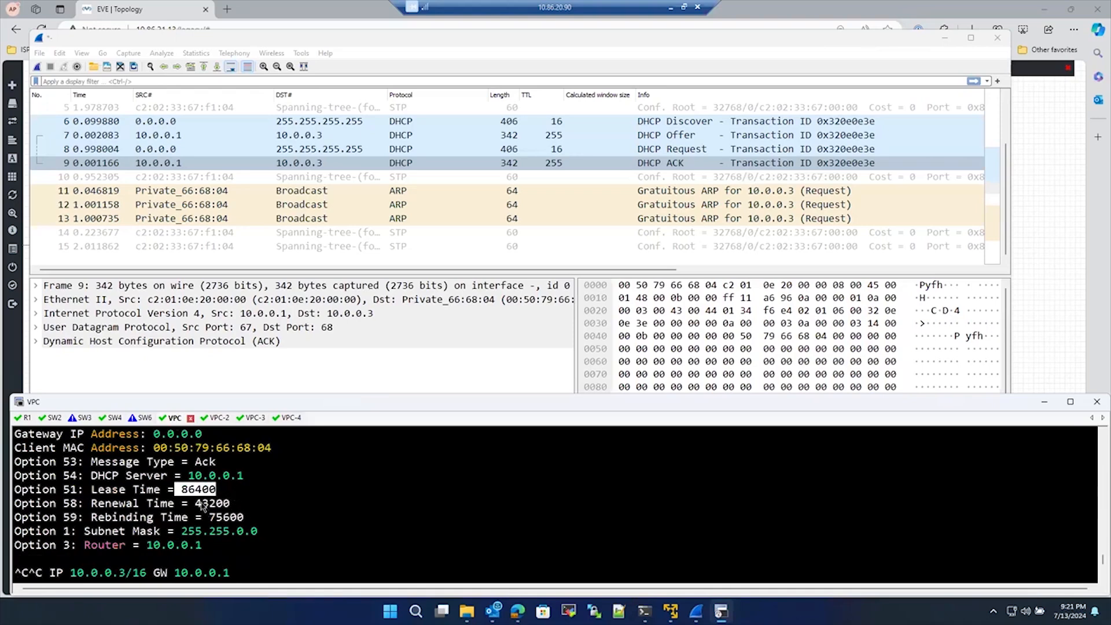
pyautogui.click(271, 495)
pyautogui.moveTo(185, 491); pyautogui.dragTo(234, 495)
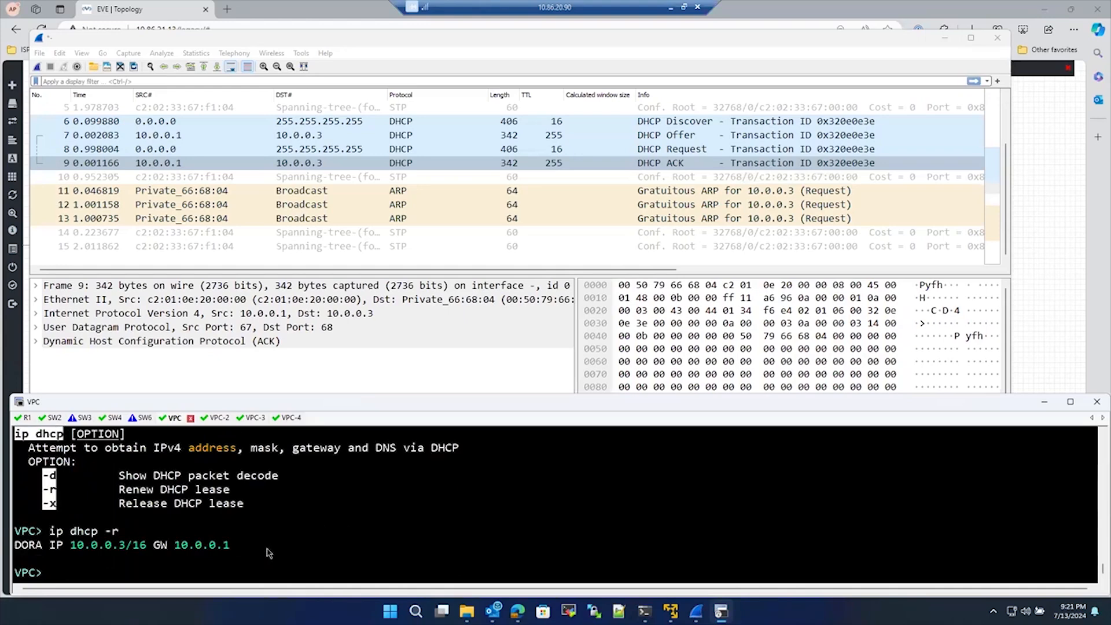
# Release VPC's DHCP lease by running "ip dhcp -x", and select the ACK packet's Dynamic Host Configuration Protocol layer in Wireshark.
pyautogui.press('Up')
pyautogui.press('BackSpace')
pyautogui.write('x')
pyautogui.press('Return')
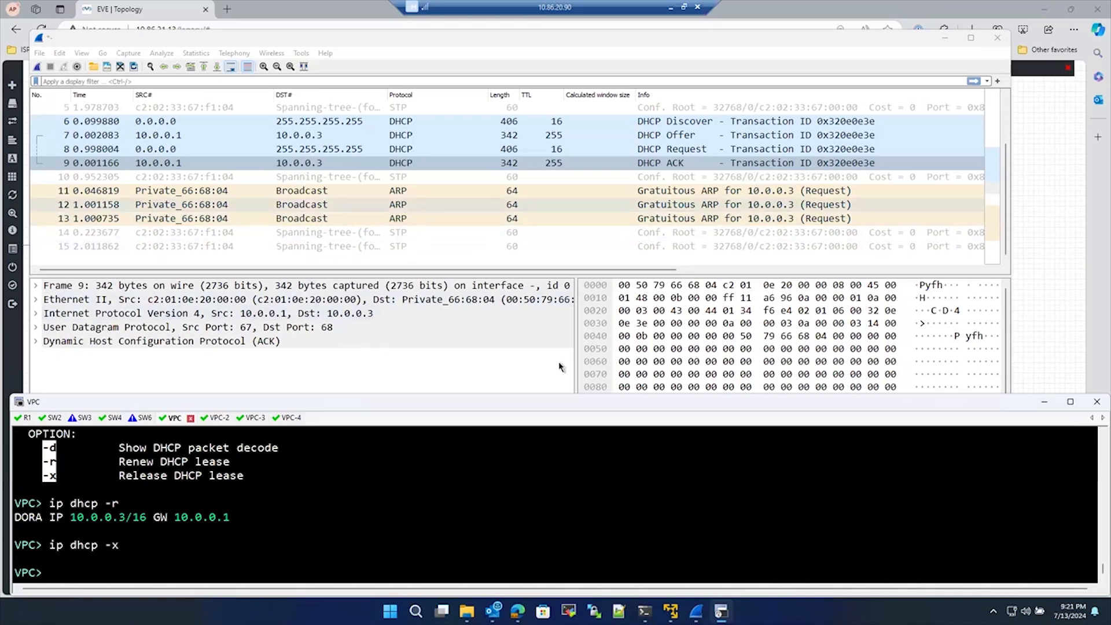
pyautogui.click(479, 346)
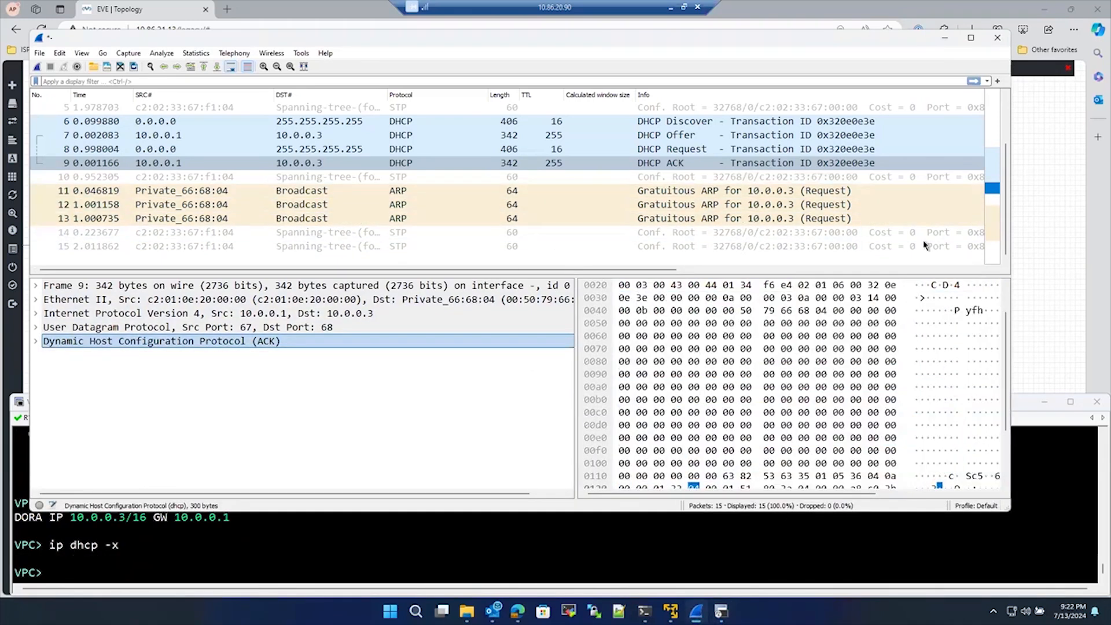
# Quit the finished Wireshark capture without saving its packets, and clear the console away from the EVE topology.
pyautogui.click(997, 41)
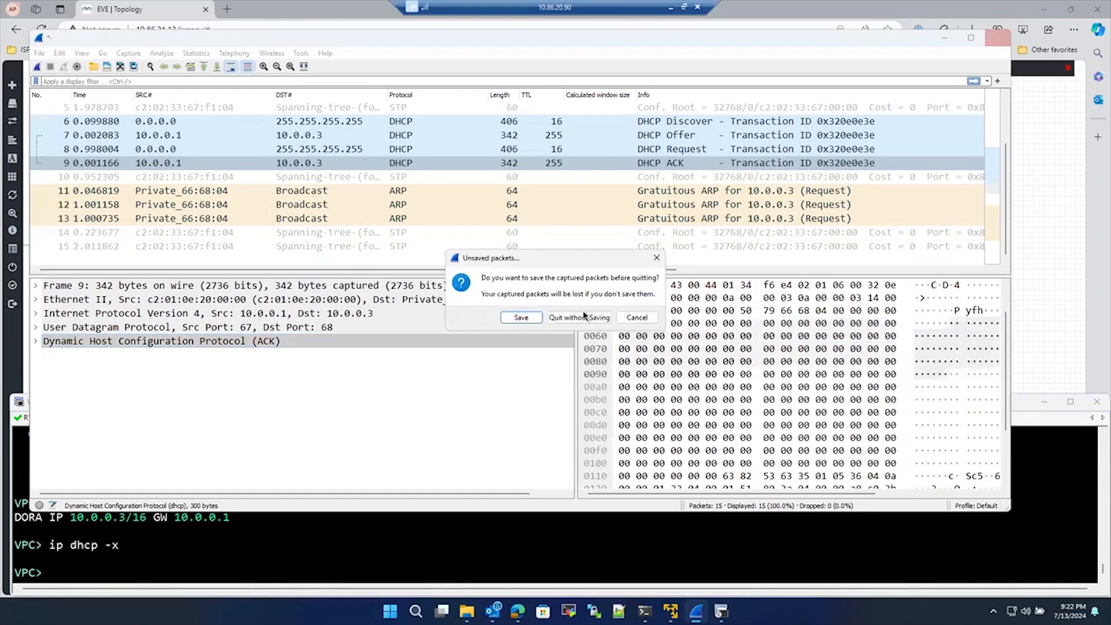
pyautogui.click(581, 317)
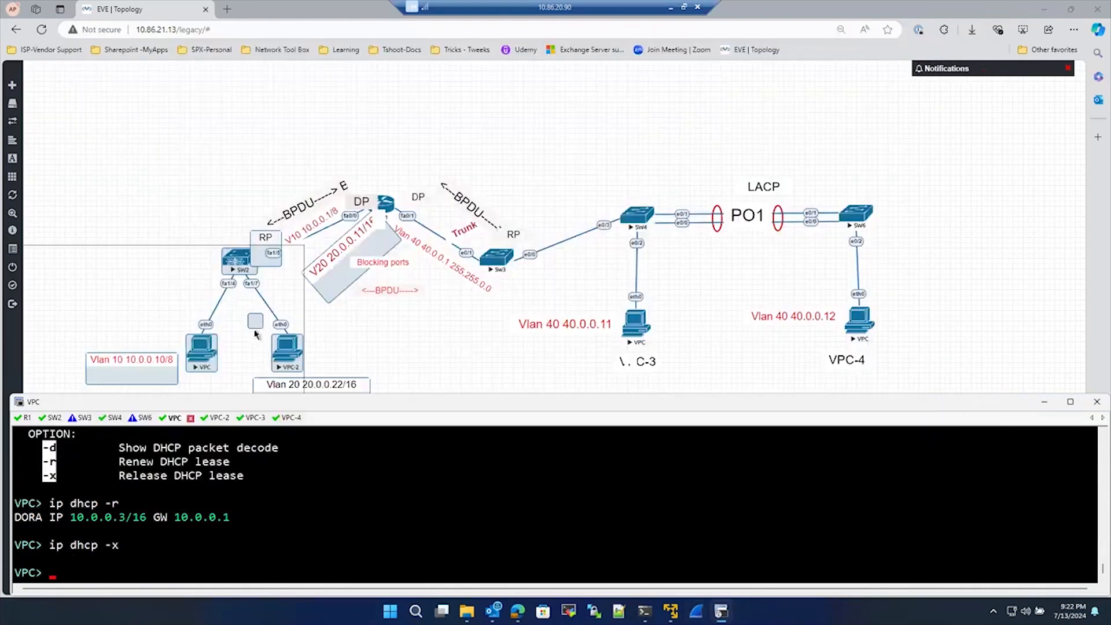
pyautogui.click(156, 276)
pyautogui.click(494, 404)
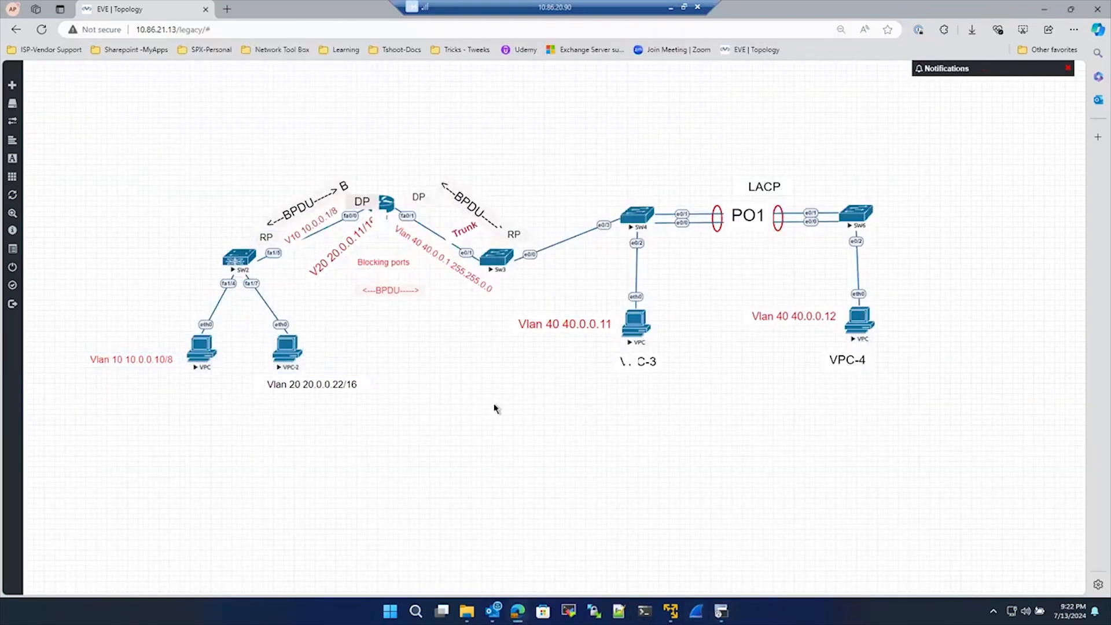
# Start a new Wireshark capture on the VPC node's eth0 interface from the EVE topology.
pyautogui.rightClick(200, 354)
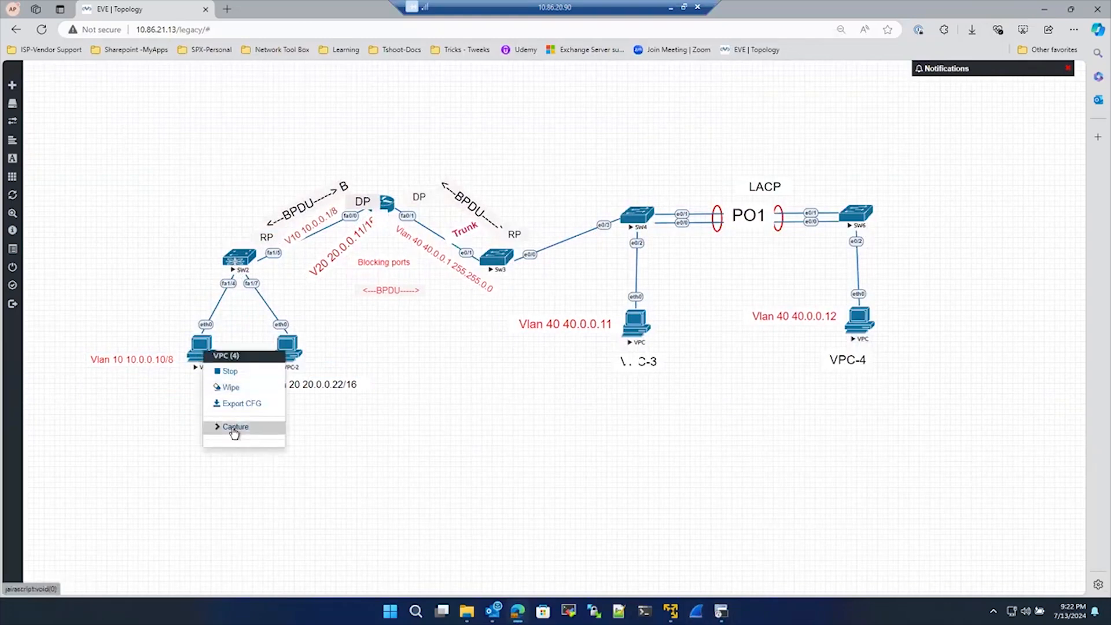
pyautogui.moveTo(235, 429)
pyautogui.click(306, 430)
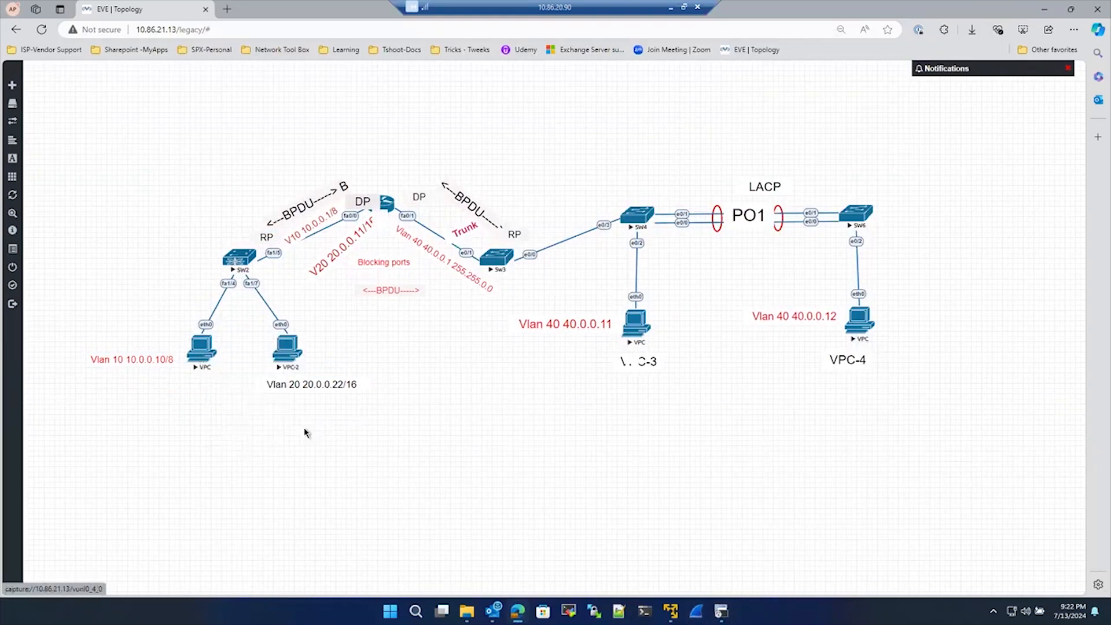
pyautogui.click(599, 95)
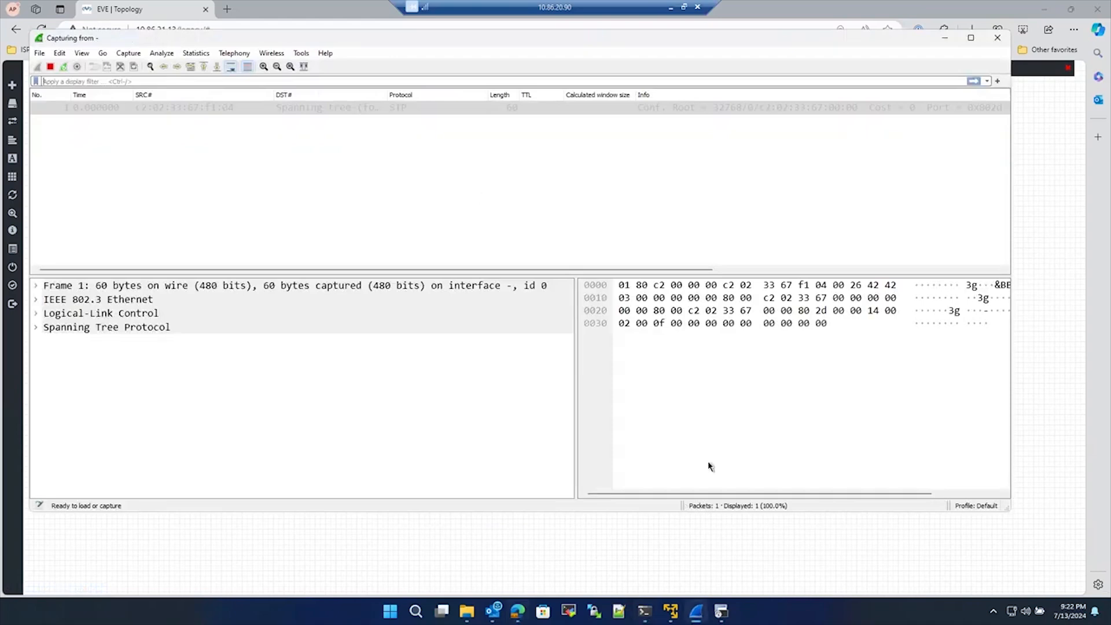
# Rerun "ip dhcp -x" in the VPC console to send a lease release during the capture.
pyautogui.click(721, 611)
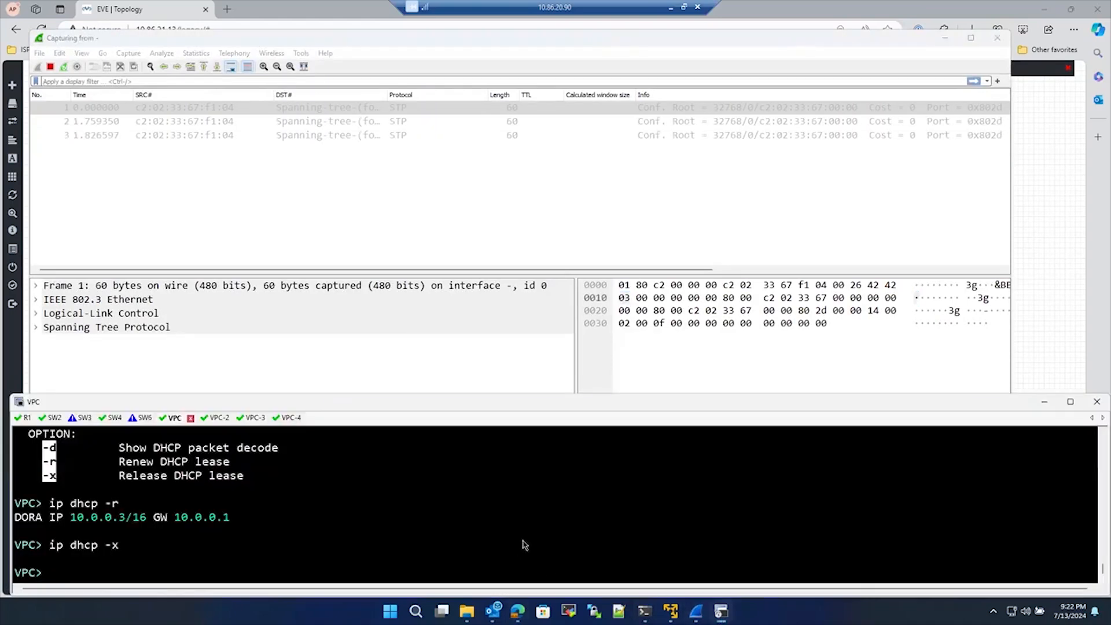
pyautogui.press('Up')
pyautogui.press('Return')
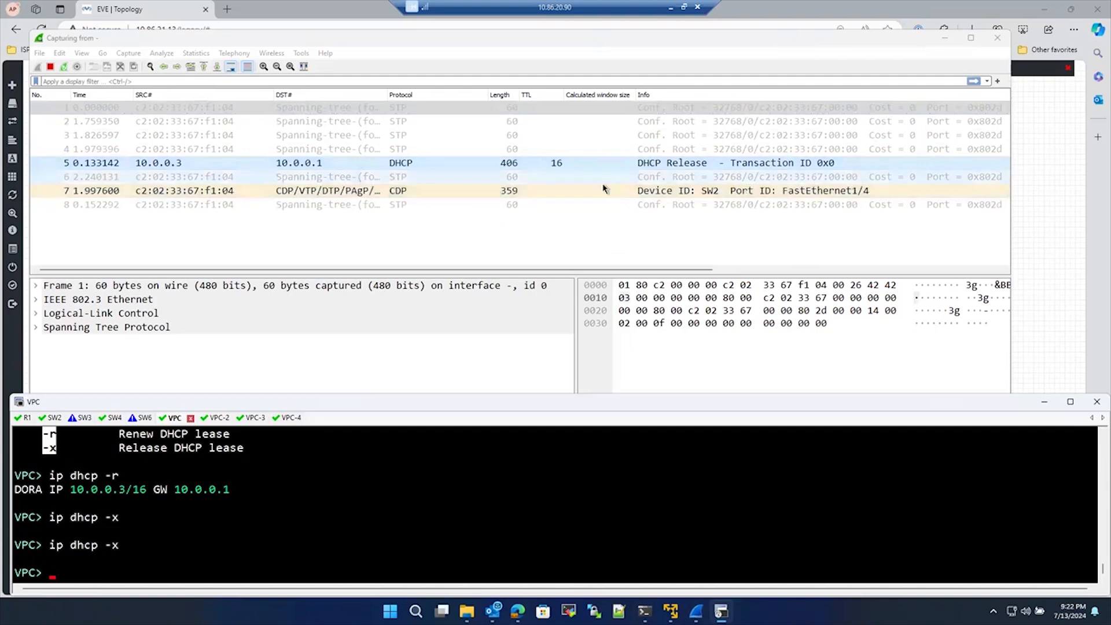
# Select the captured DHCP Release packet and expand its Dynamic Host Configuration Protocol (Release) layer.
pyautogui.click(317, 164)
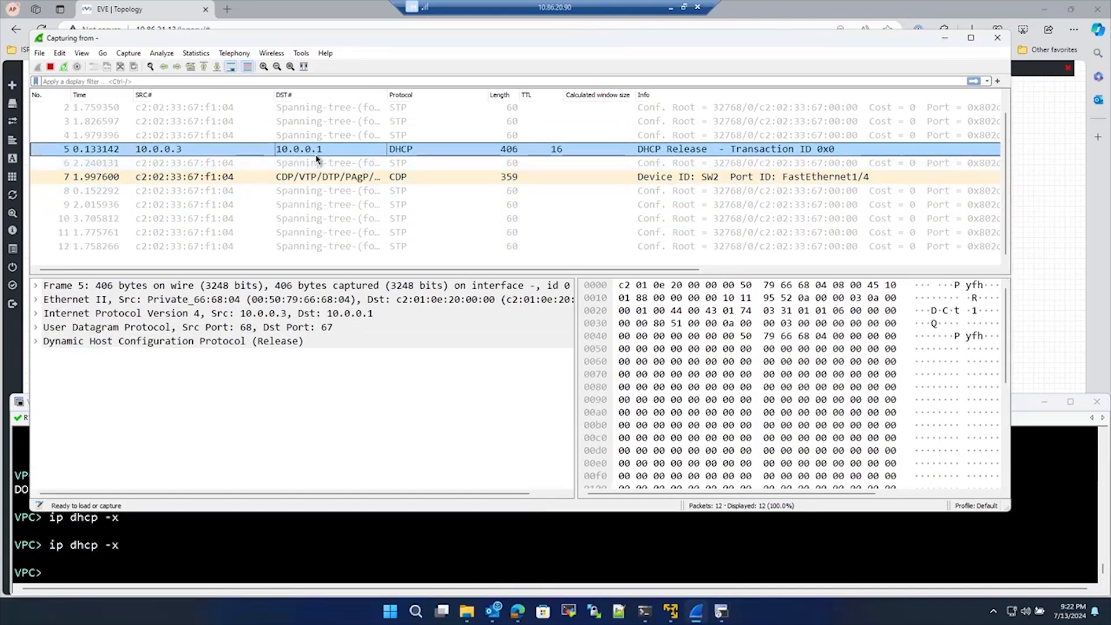
pyautogui.doubleClick(44, 345)
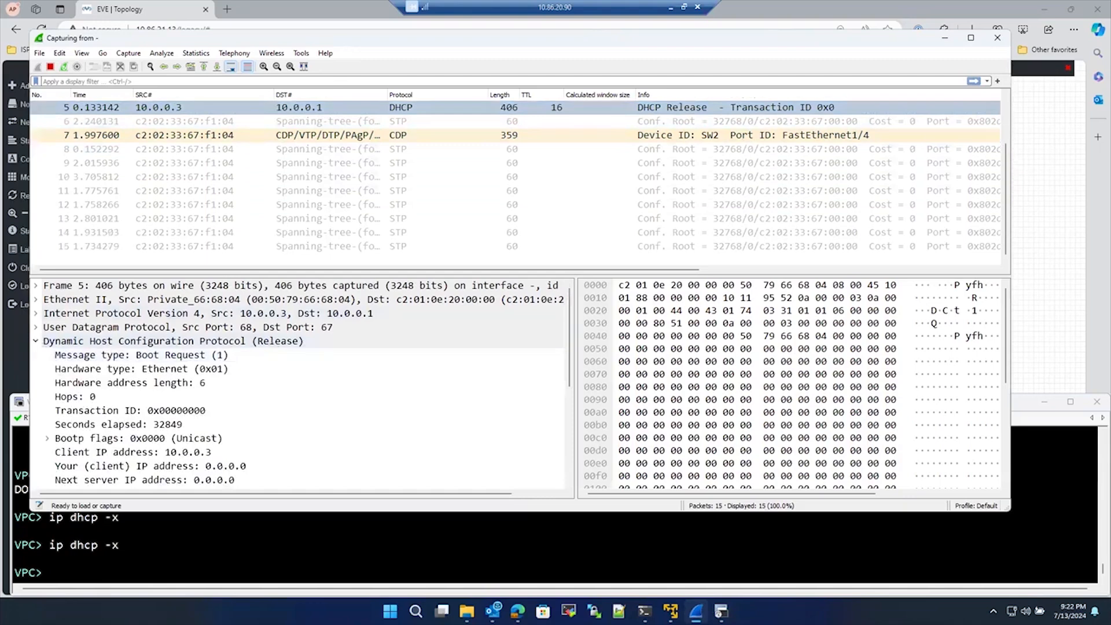
pyautogui.moveTo(241, 313)
pyautogui.mouseDown()
pyautogui.moveTo(266, 364)
pyautogui.moveTo(239, 316)
pyautogui.mouseUp()
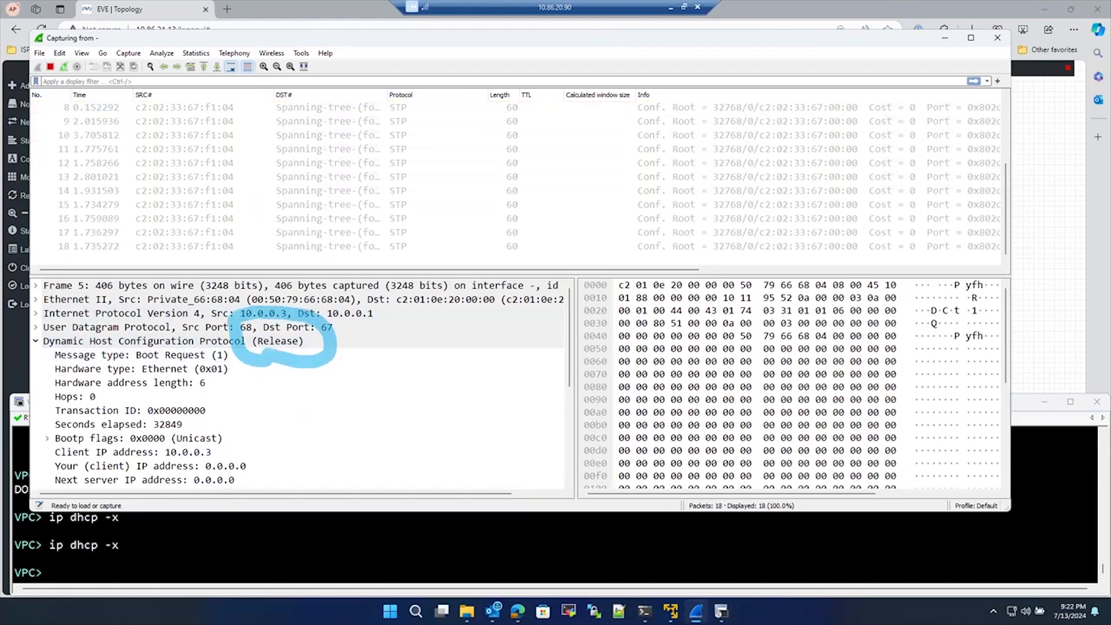
pyautogui.press('Escape')
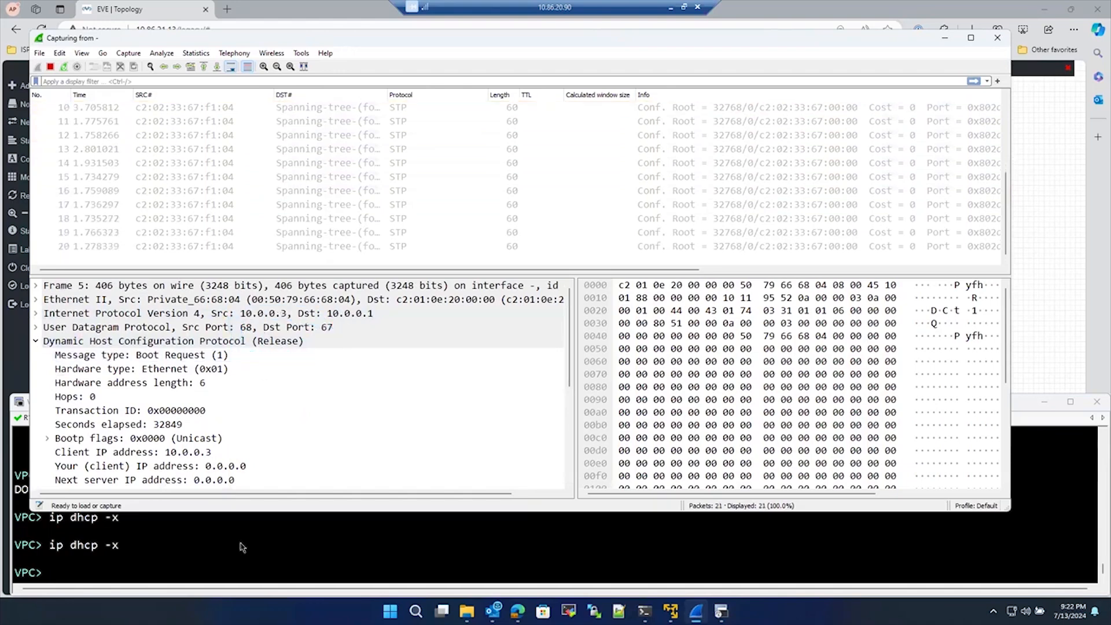
# Highlight the "Release DHCP lease" option description in the VPC console, and reselect the DHCP Release packet in Wireshark.
pyautogui.click(242, 546)
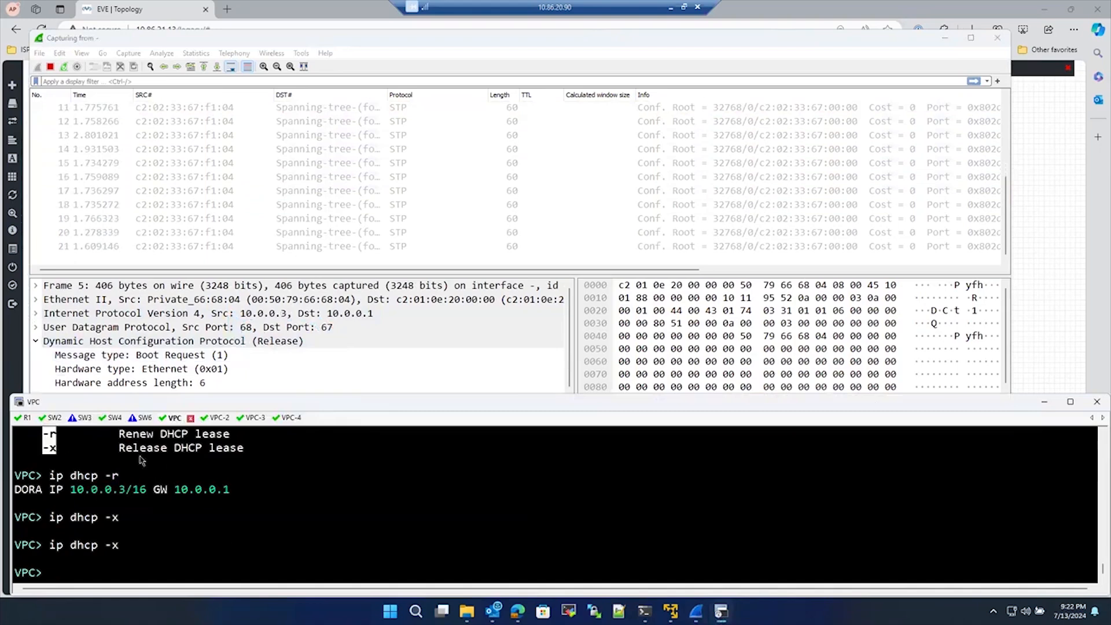
pyautogui.moveTo(125, 448); pyautogui.dragTo(239, 451)
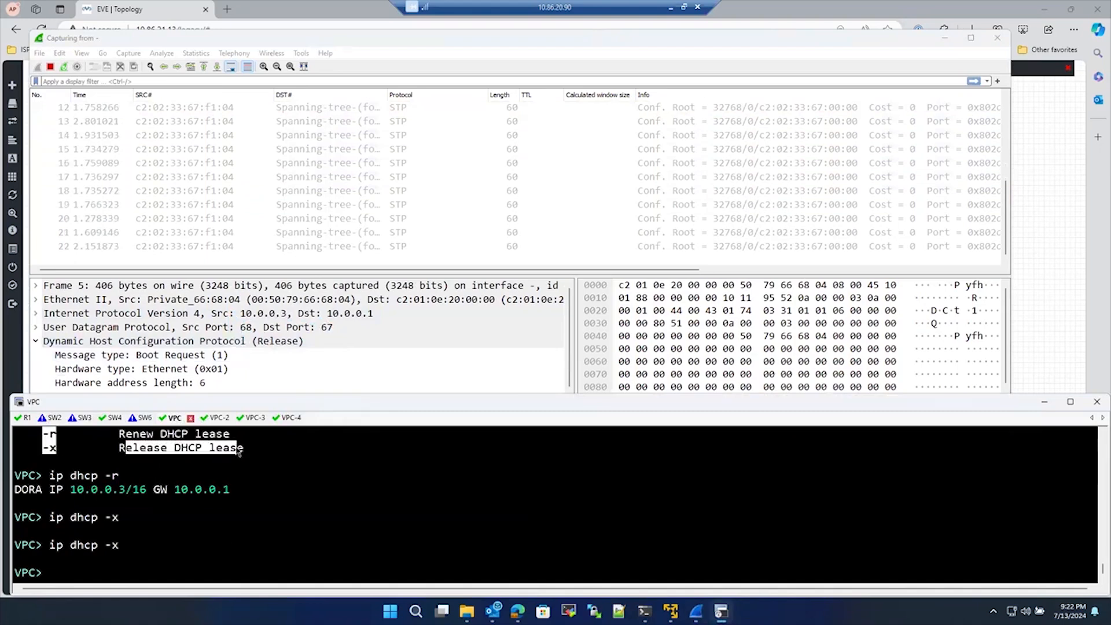
pyautogui.scroll(4, 373, 218)
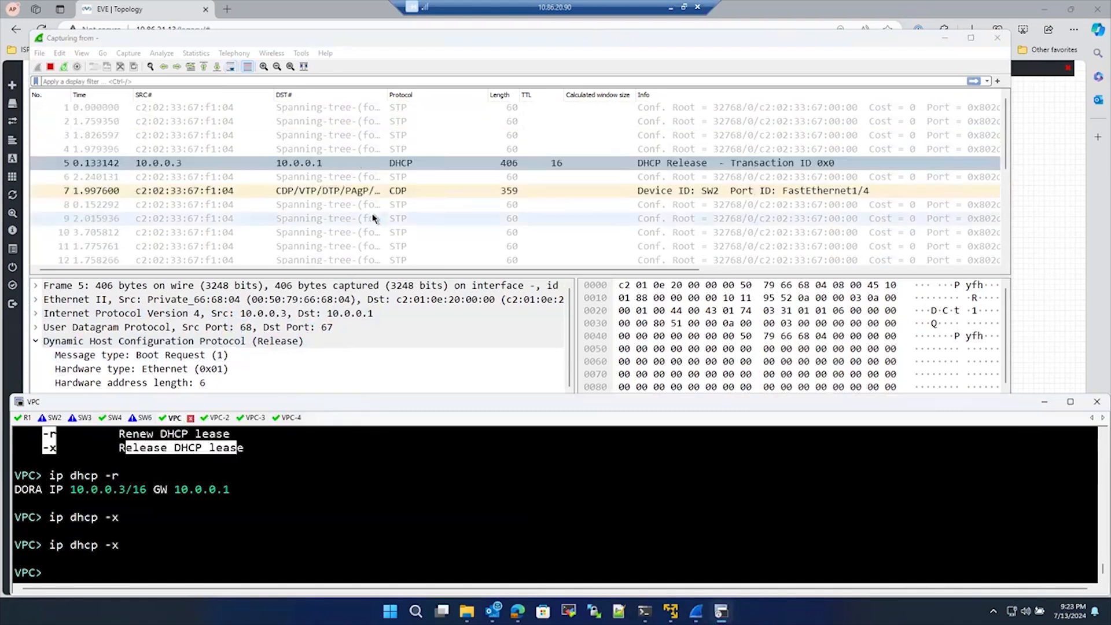
pyautogui.click(662, 164)
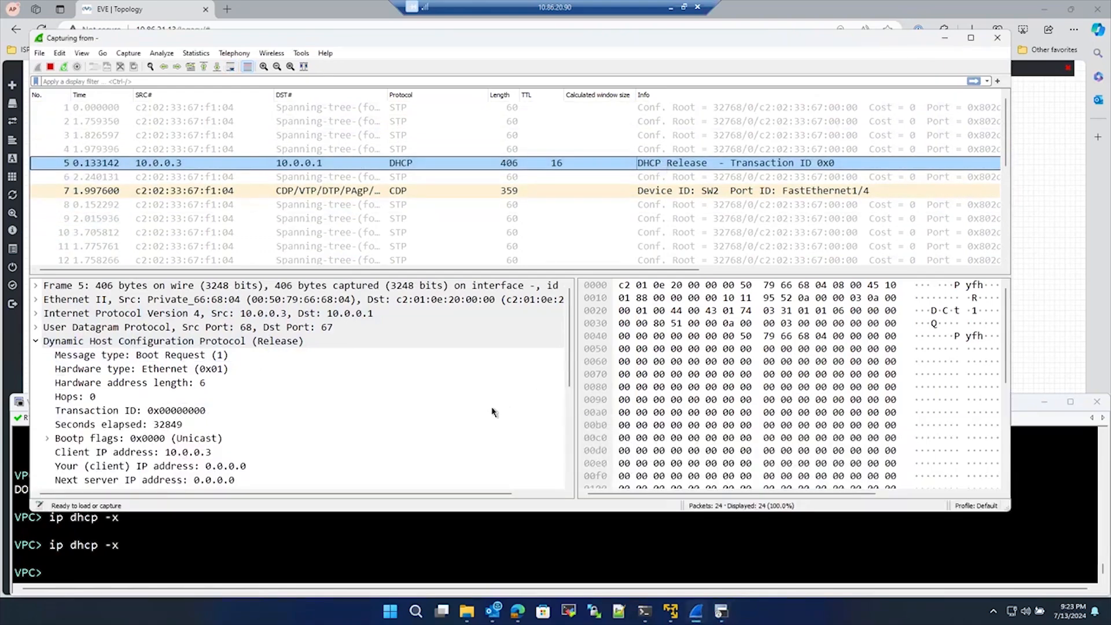
# Review the Release packet's DHCP fields, from the message type down to the option list.
pyautogui.scroll(-3, 494, 410)
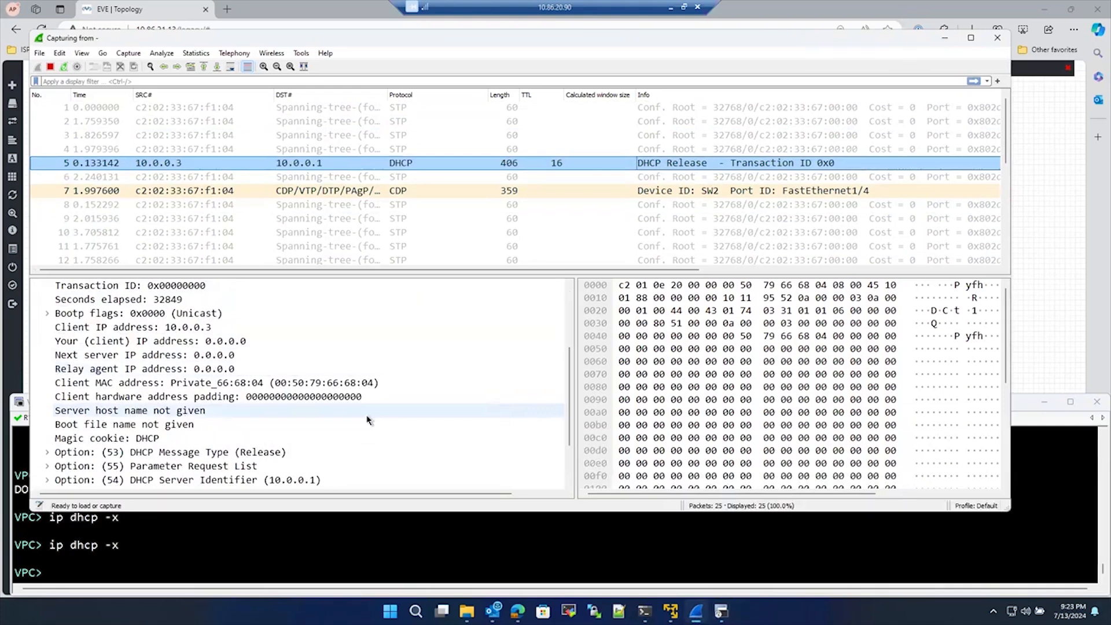
pyautogui.scroll(-2, 149, 458)
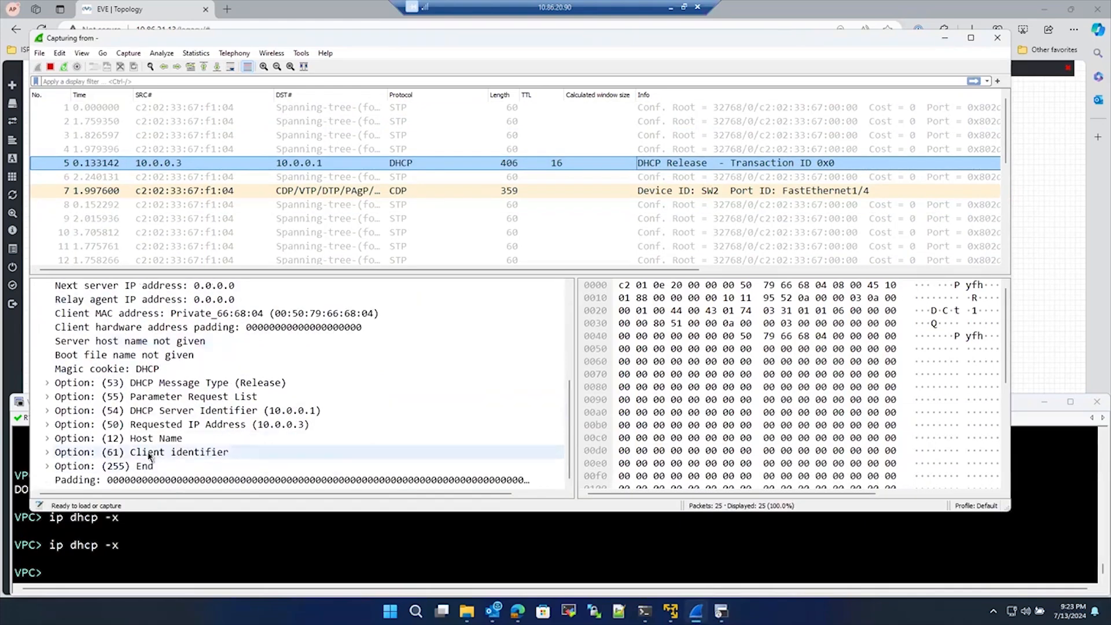
pyautogui.scroll(3, 163, 442)
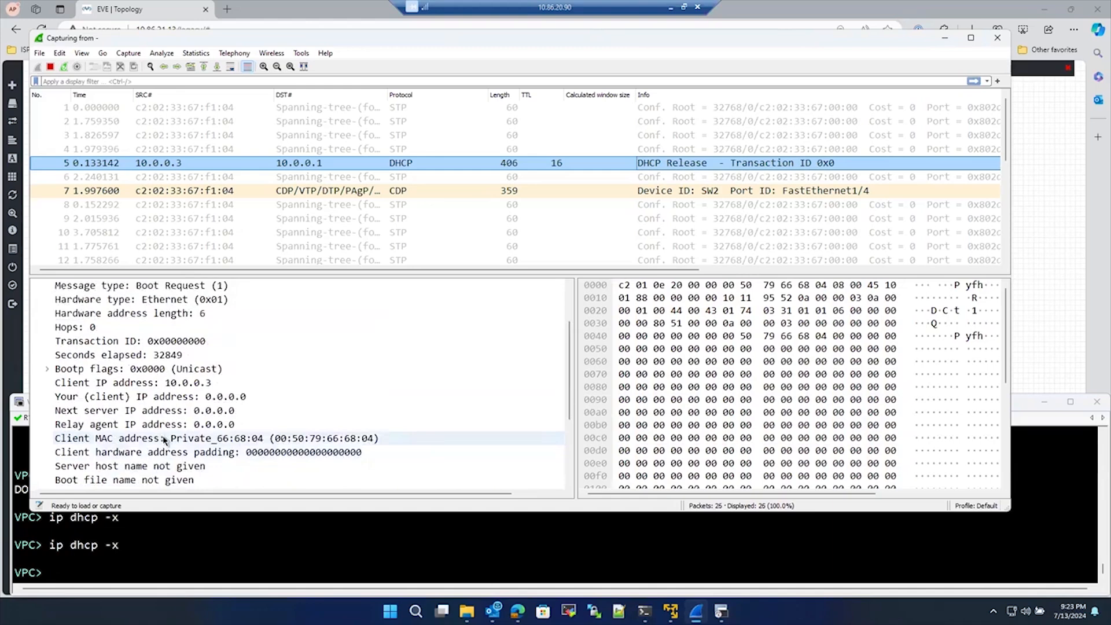
pyautogui.click(576, 166)
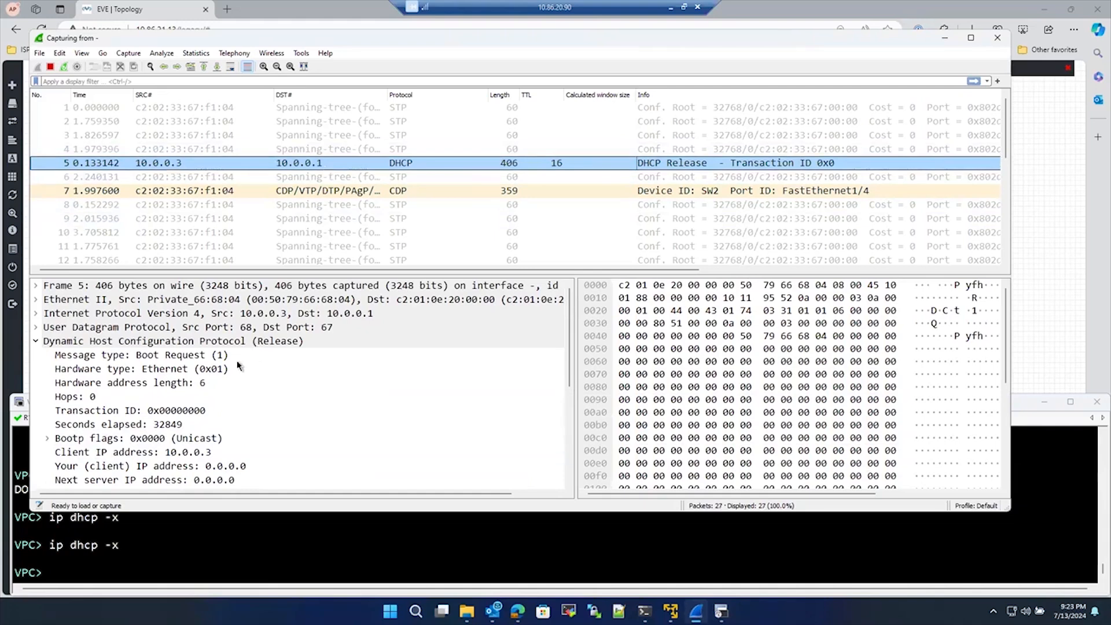
pyautogui.scroll(-3, 242, 363)
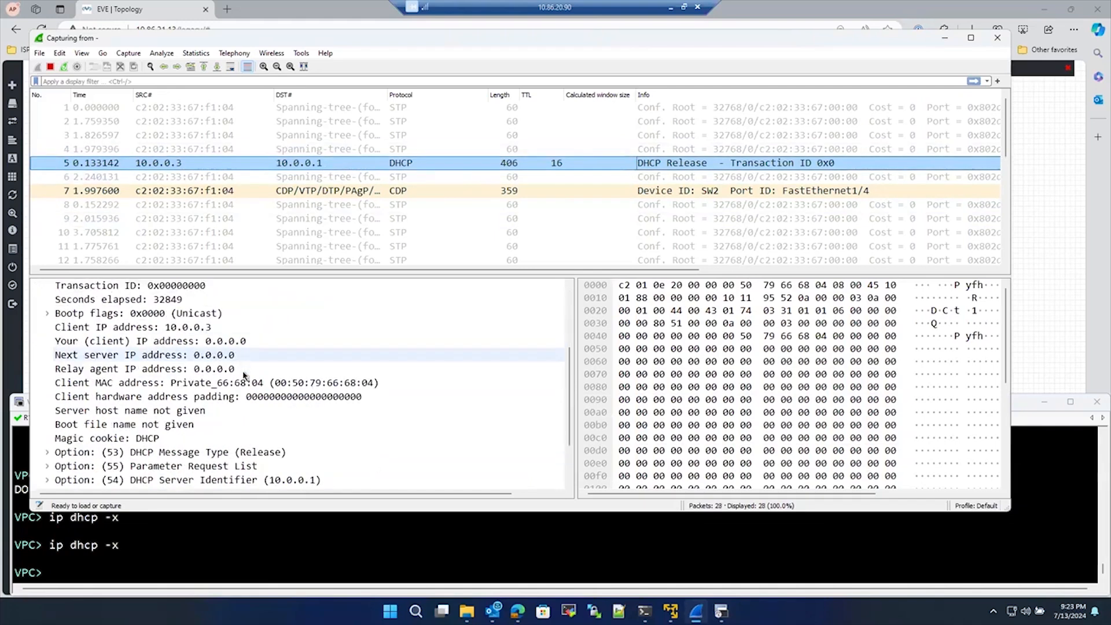
pyautogui.scroll(-2, 52, 454)
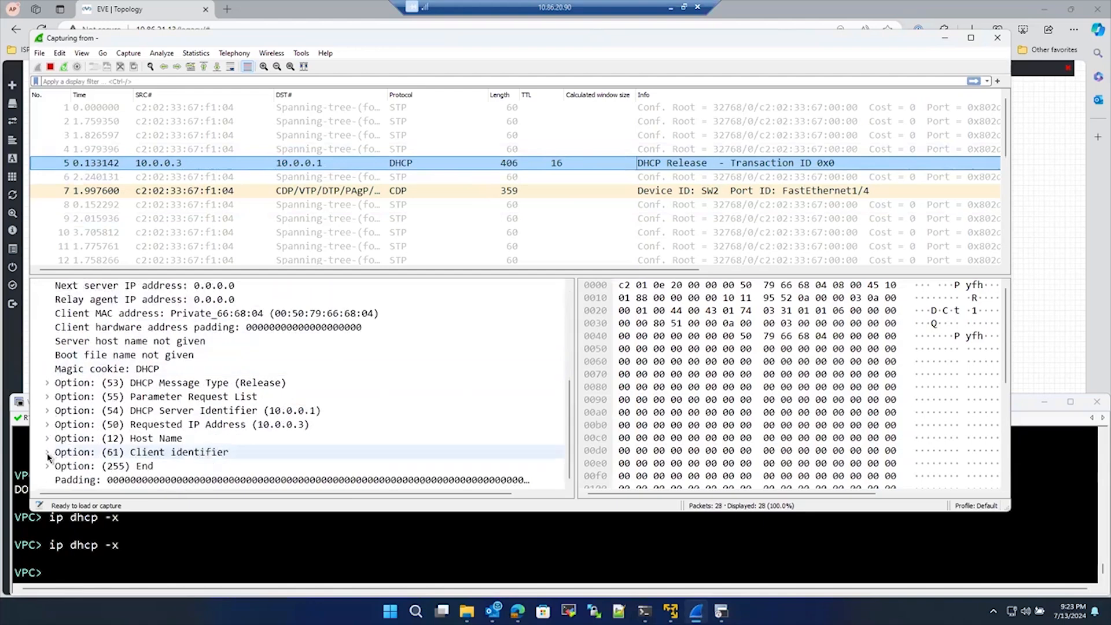
# Expand Option 61 Client identifier and Option 12 Host Name in the Release packet and recheck its client fields.
pyautogui.click(48, 453)
pyautogui.scroll(-1, 64, 449)
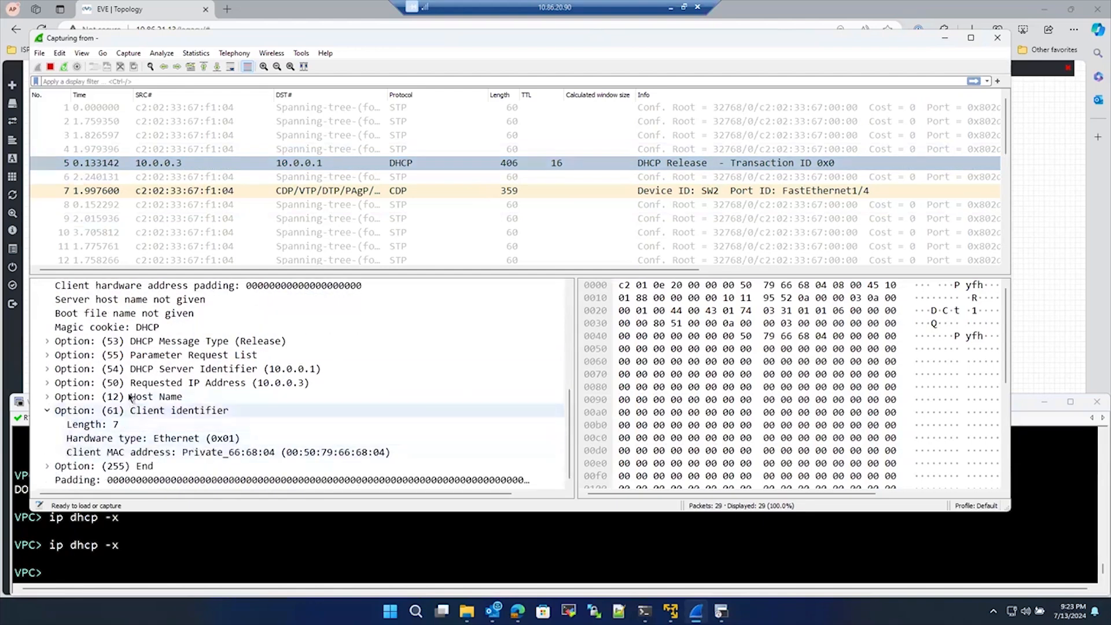
pyautogui.click(48, 397)
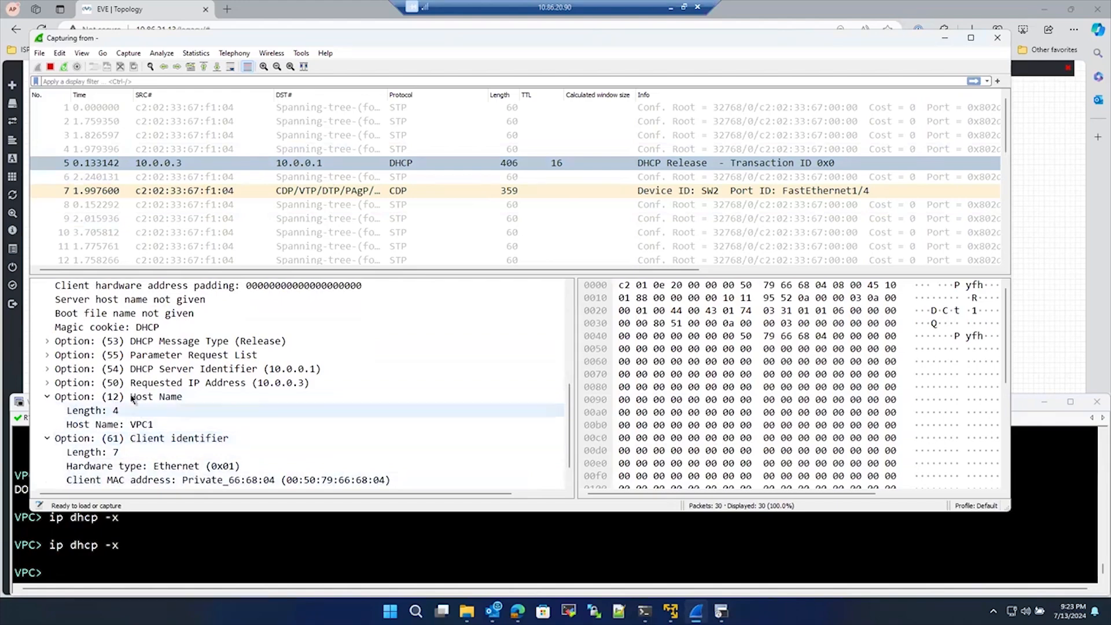
pyautogui.scroll(3, 132, 399)
pyautogui.scroll(3, 132, 399)
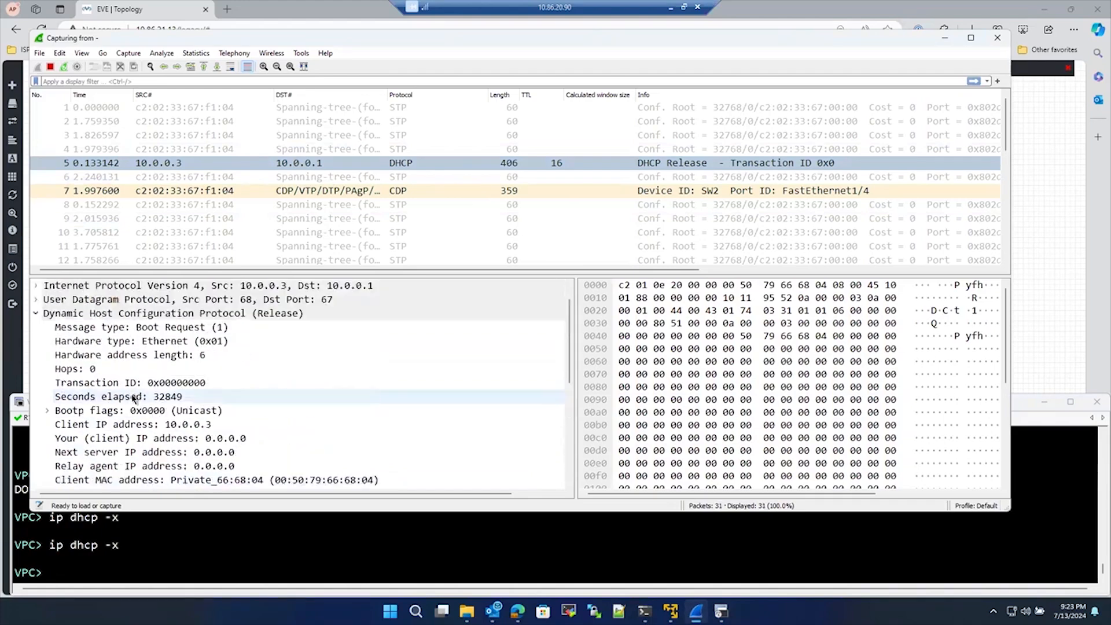
pyautogui.scroll(-6, 133, 399)
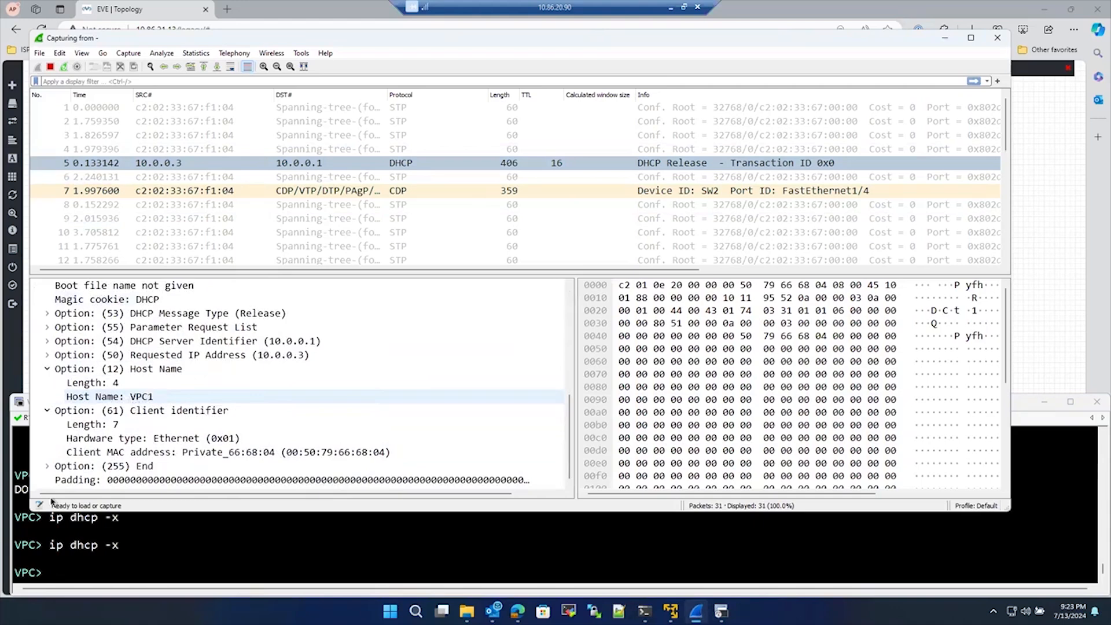
# Expand Option 255 End, Option 50 Requested IP Address and Option 54 DHCP Server Identifier in the Release packet.
pyautogui.click(47, 466)
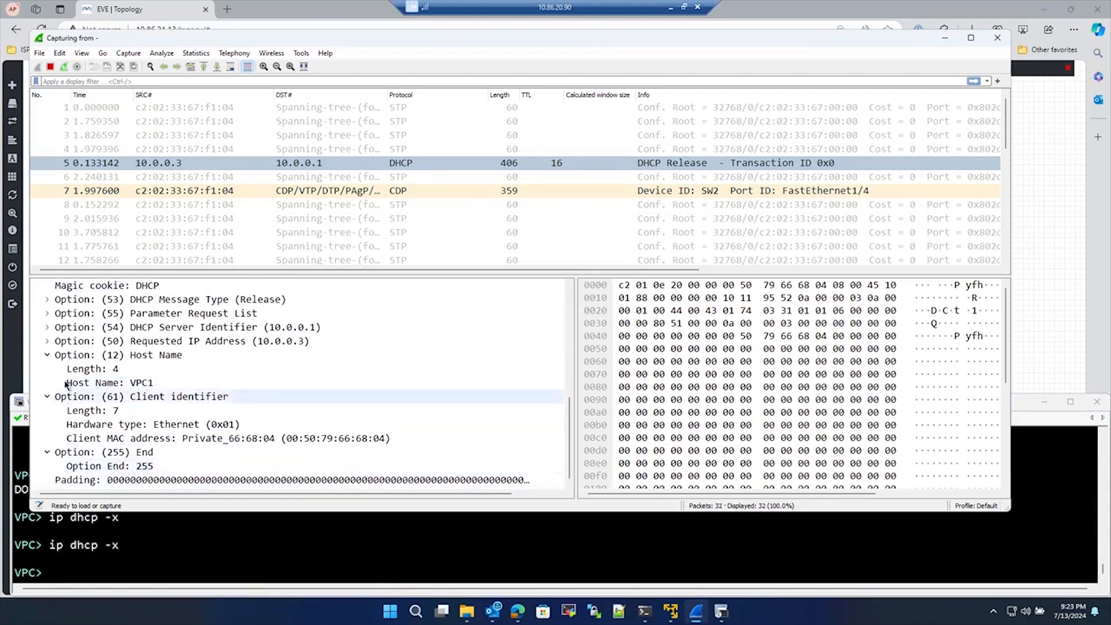
pyautogui.click(47, 341)
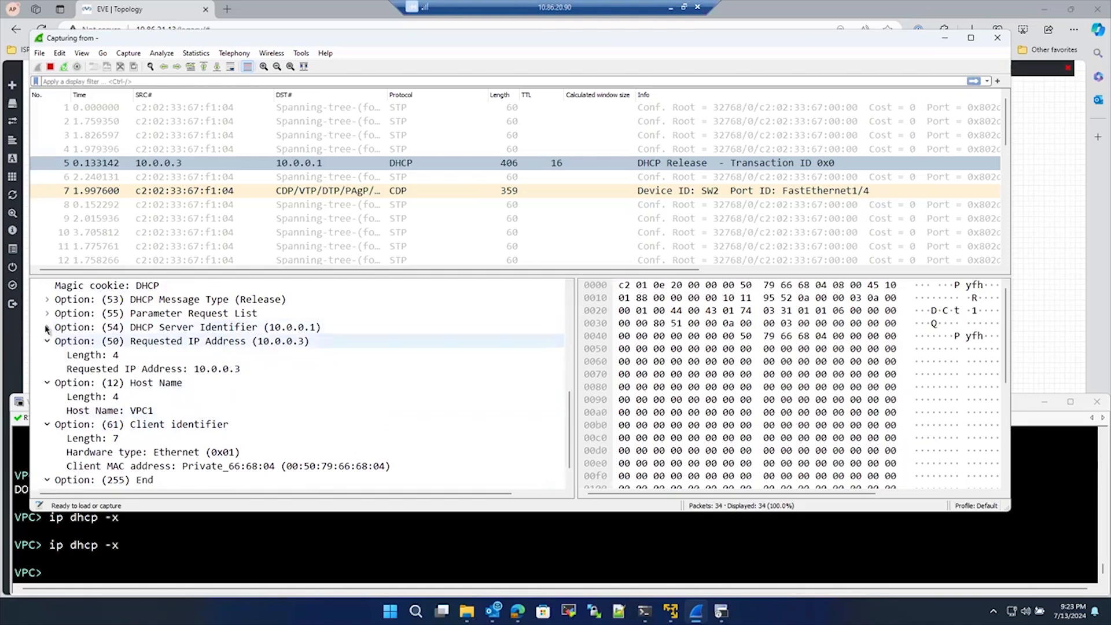
pyautogui.doubleClick(323, 329)
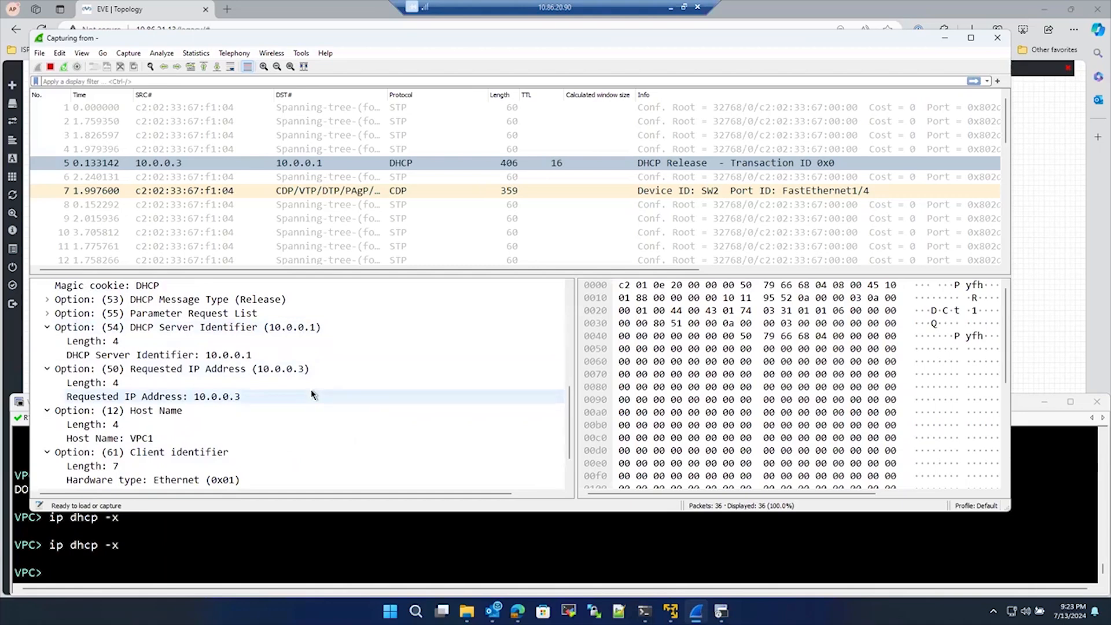
pyautogui.scroll(6, 311, 395)
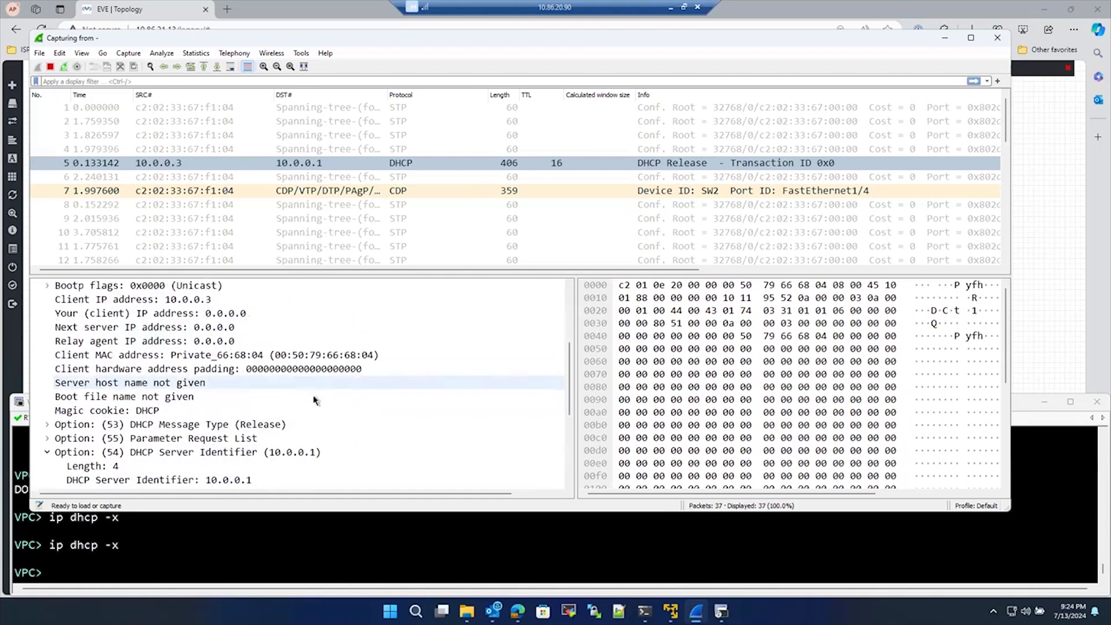
pyautogui.scroll(1, 314, 399)
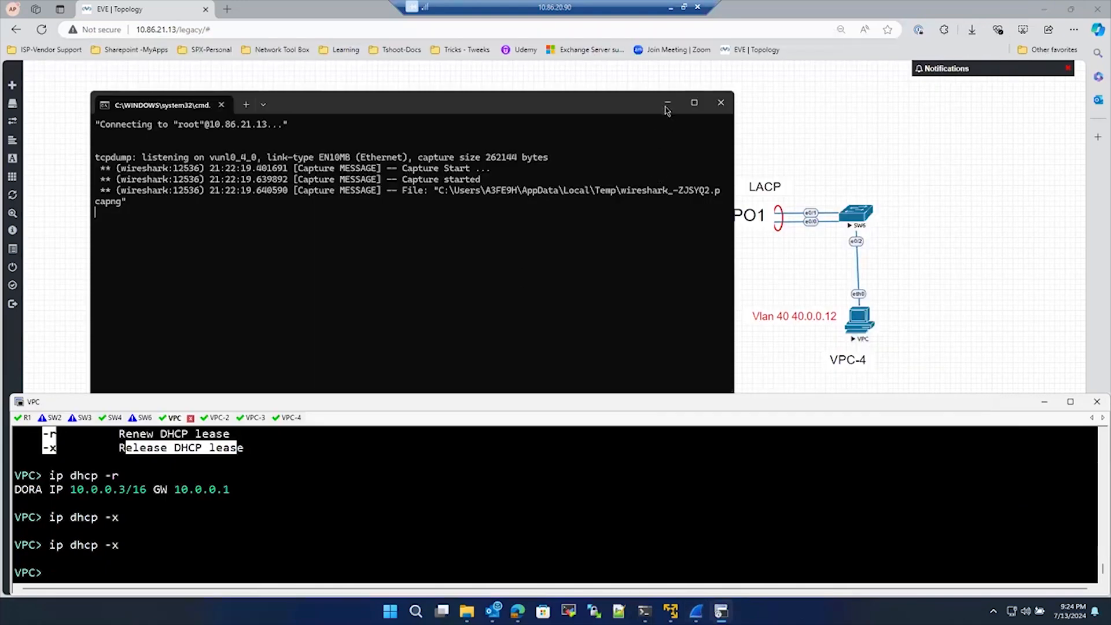
# Minimize the capture's command window and switch to the "Dhcp diagram" slide in PowerPoint.
pyautogui.click(667, 105)
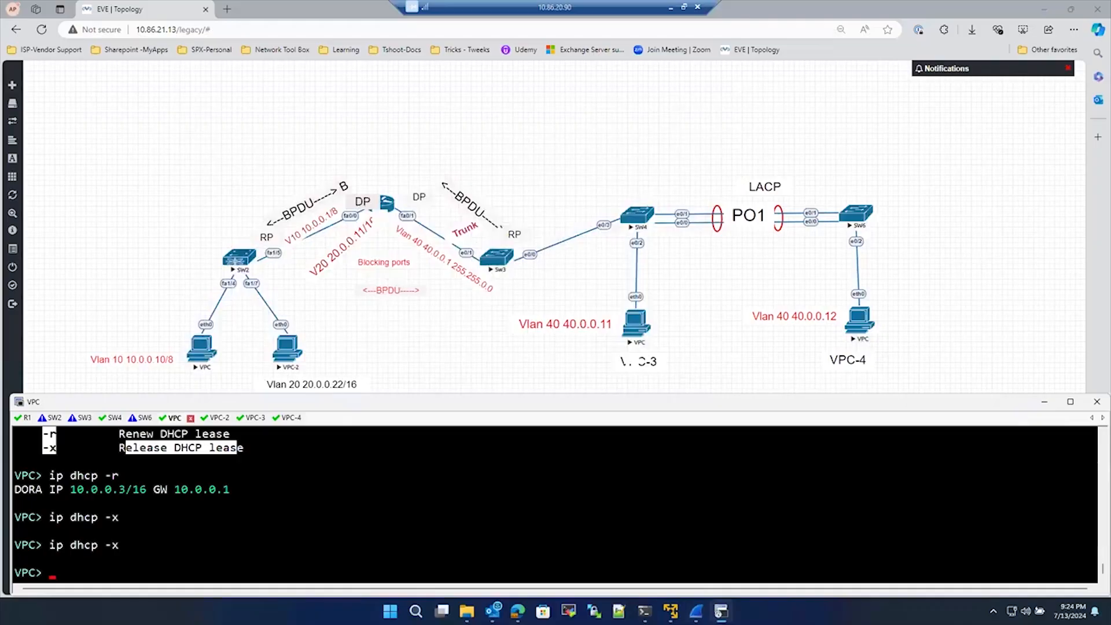
pyautogui.hotkey('alt', 'Tab')
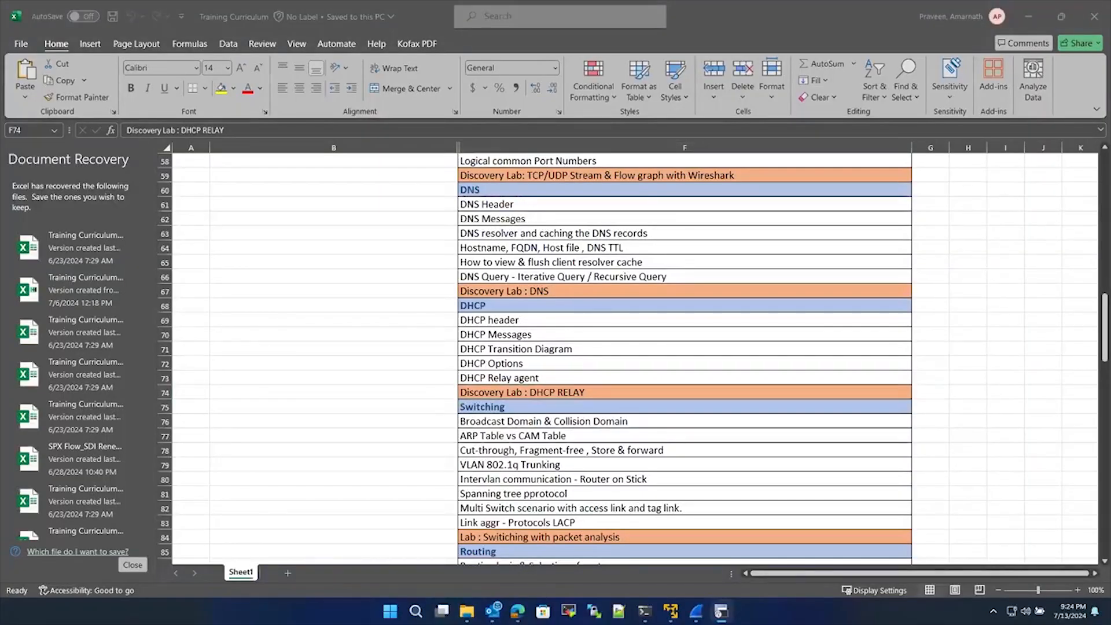
pyautogui.hotkey('alt', 'Tab')
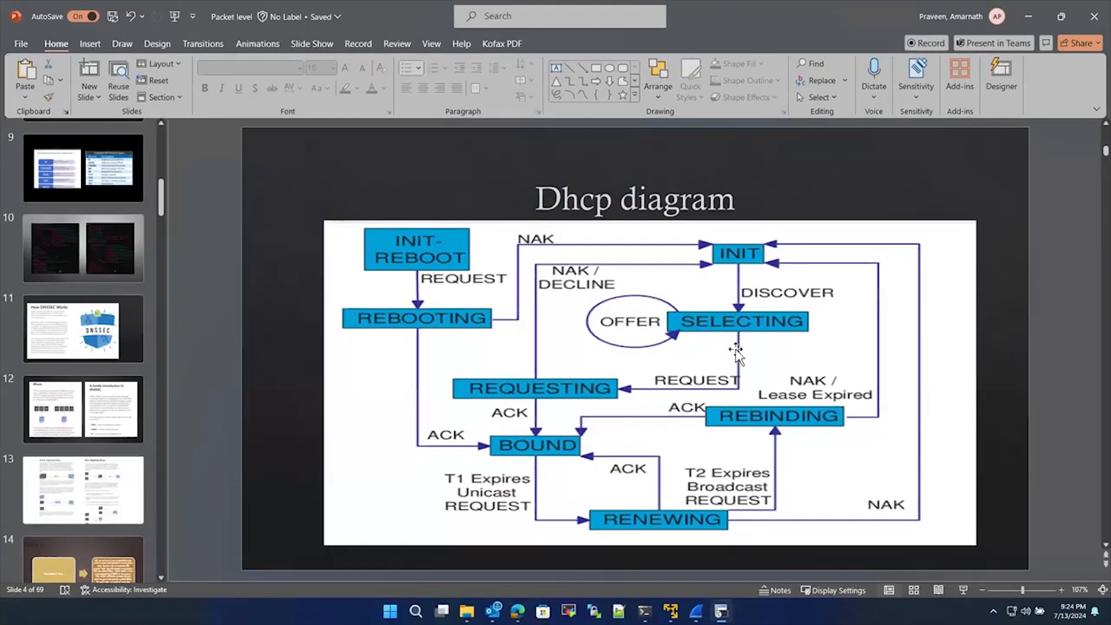
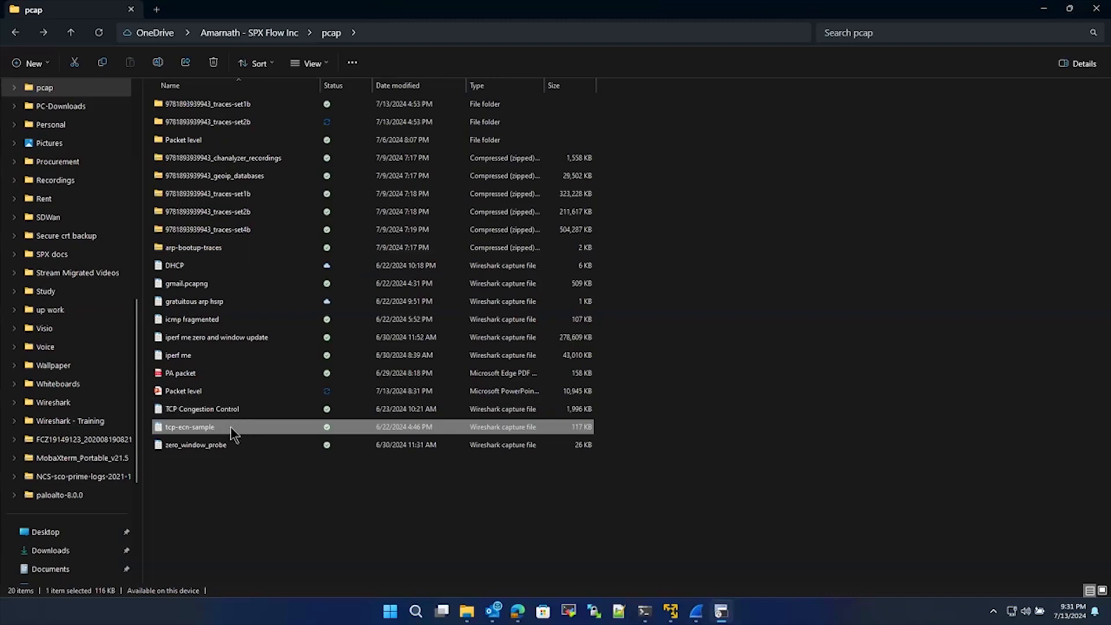
# Open the tcp-ecn-sample capture and tick the first packet's source and destination and the handshake packets' MSS values with the pen.
pyautogui.doubleClick(230, 426)
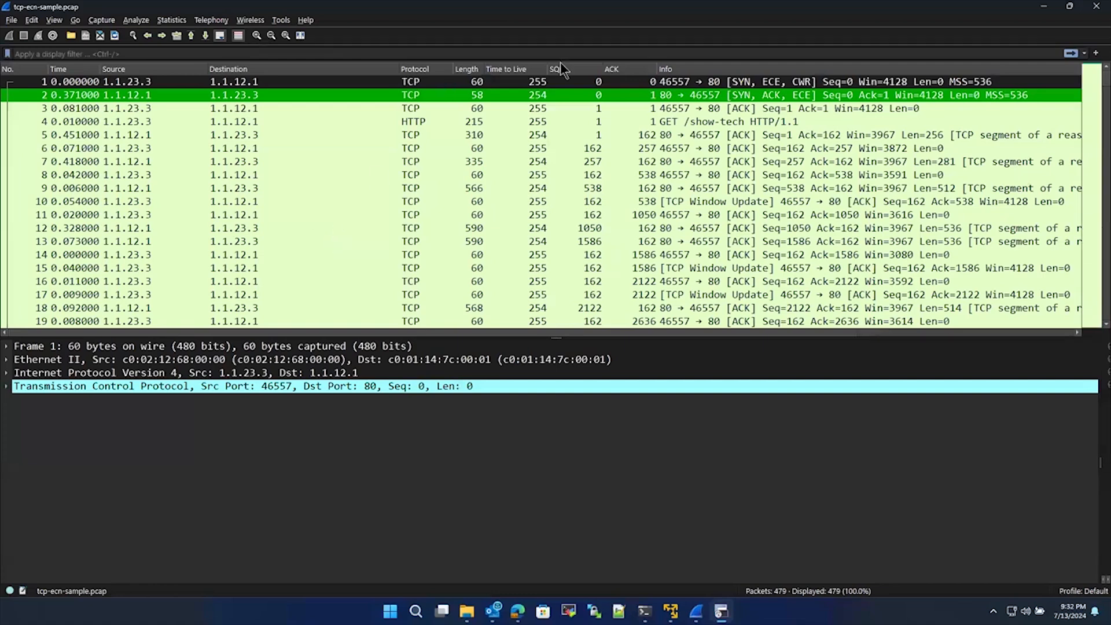
pyautogui.hotkey('ctrl', '2')
pyautogui.moveTo(147, 76); pyautogui.dragTo(196, 64)
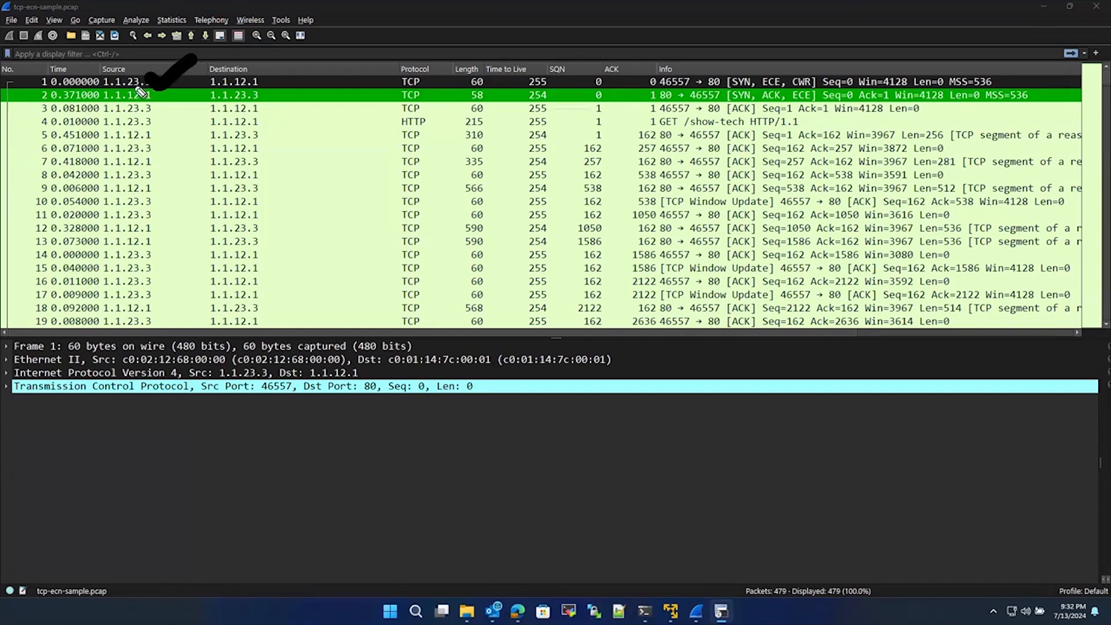
pyautogui.moveTo(261, 81); pyautogui.dragTo(323, 62)
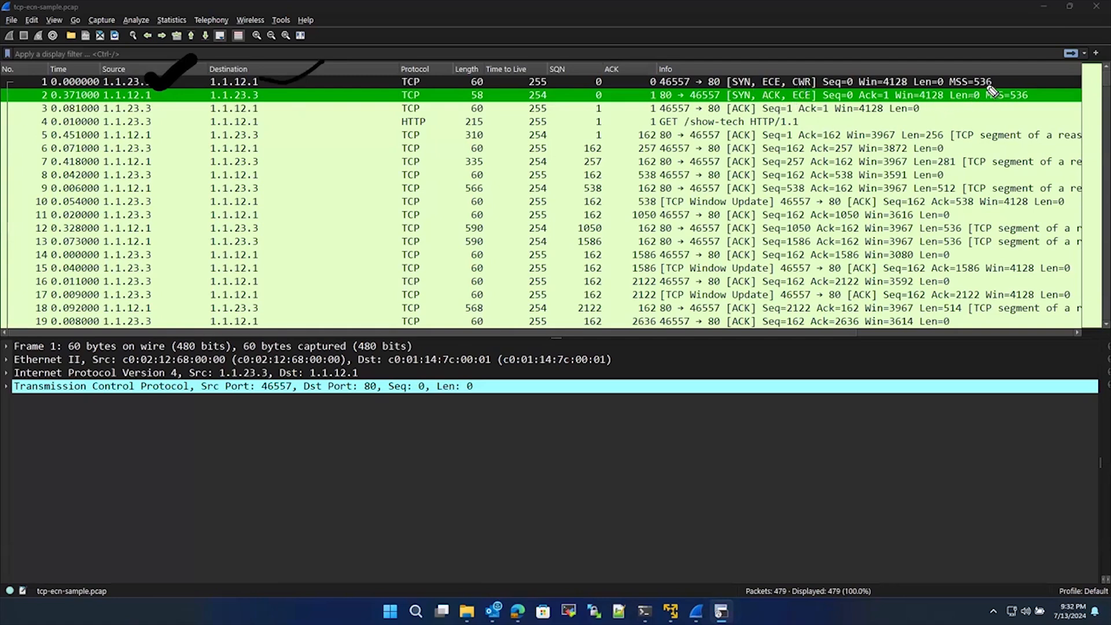
pyautogui.moveTo(993, 79)
pyautogui.mouseDown()
pyautogui.moveTo(1010, 57)
pyautogui.moveTo(914, 120)
pyautogui.moveTo(905, 108)
pyautogui.mouseUp()
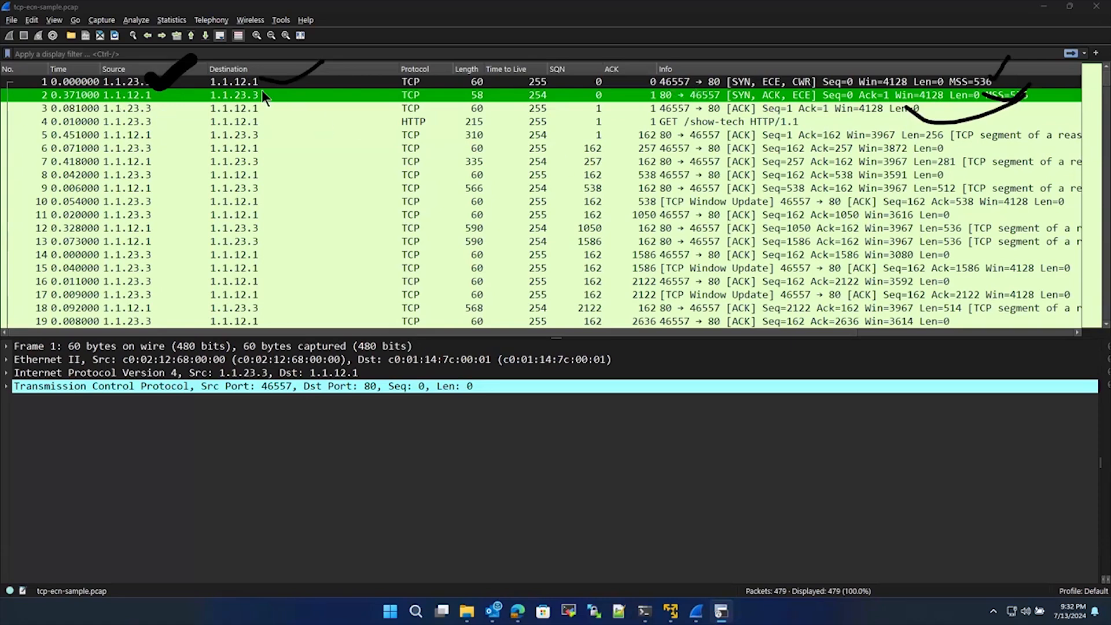
# Circle the TCP flags of the SYN and SYN-ACK packets in the Info column.
pyautogui.doubleClick(176, 82)
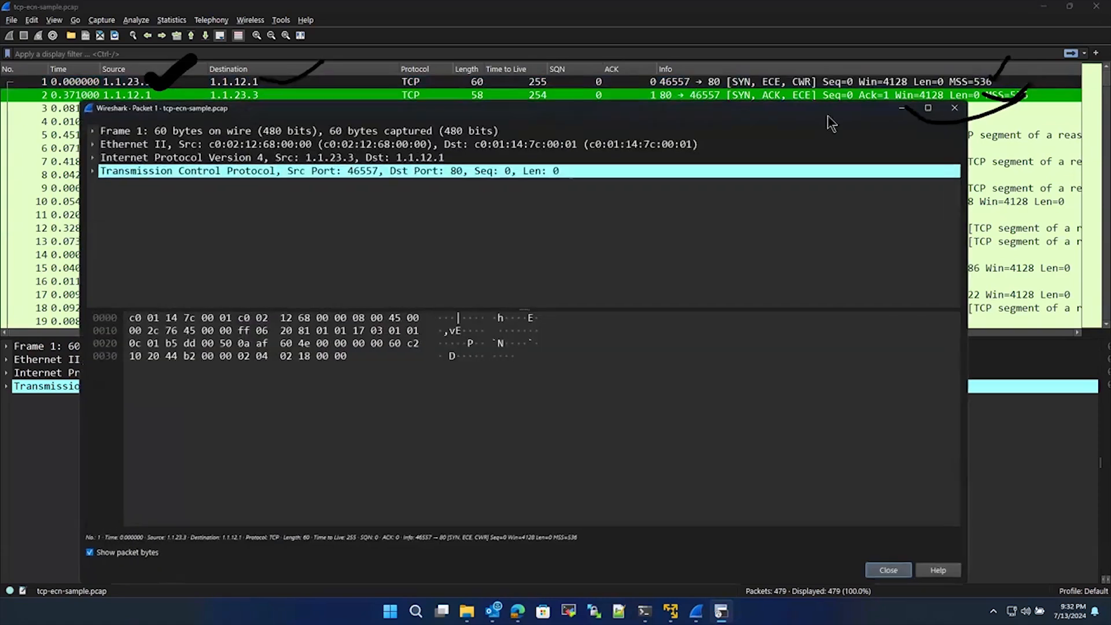
pyautogui.click(954, 109)
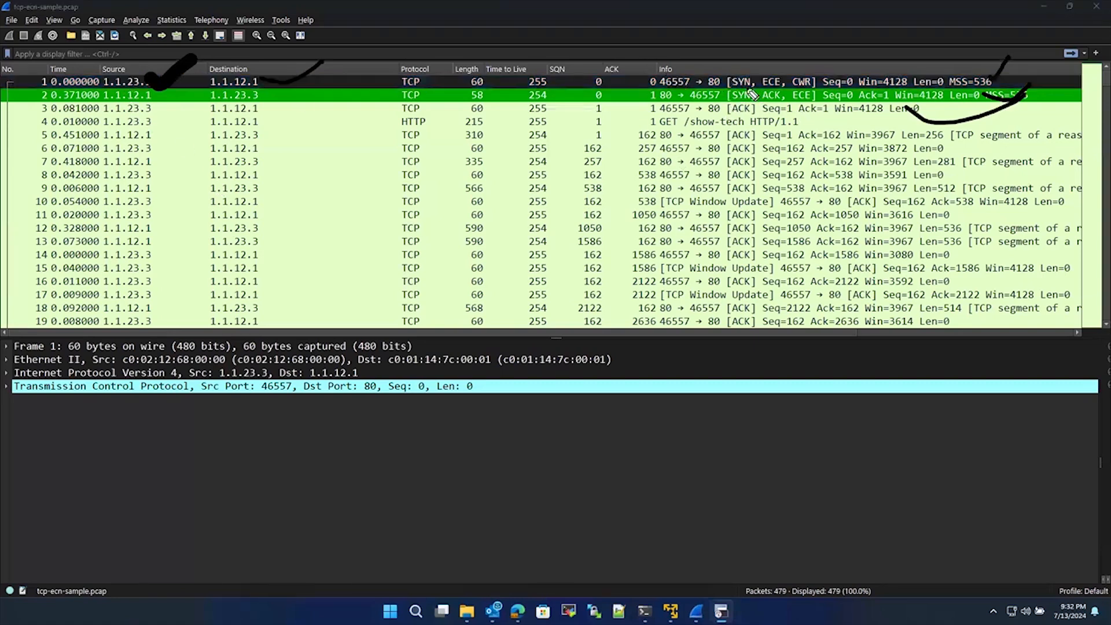
pyautogui.moveTo(769, 68); pyautogui.dragTo(702, 125)
pyautogui.moveTo(864, 103); pyautogui.dragTo(752, 56)
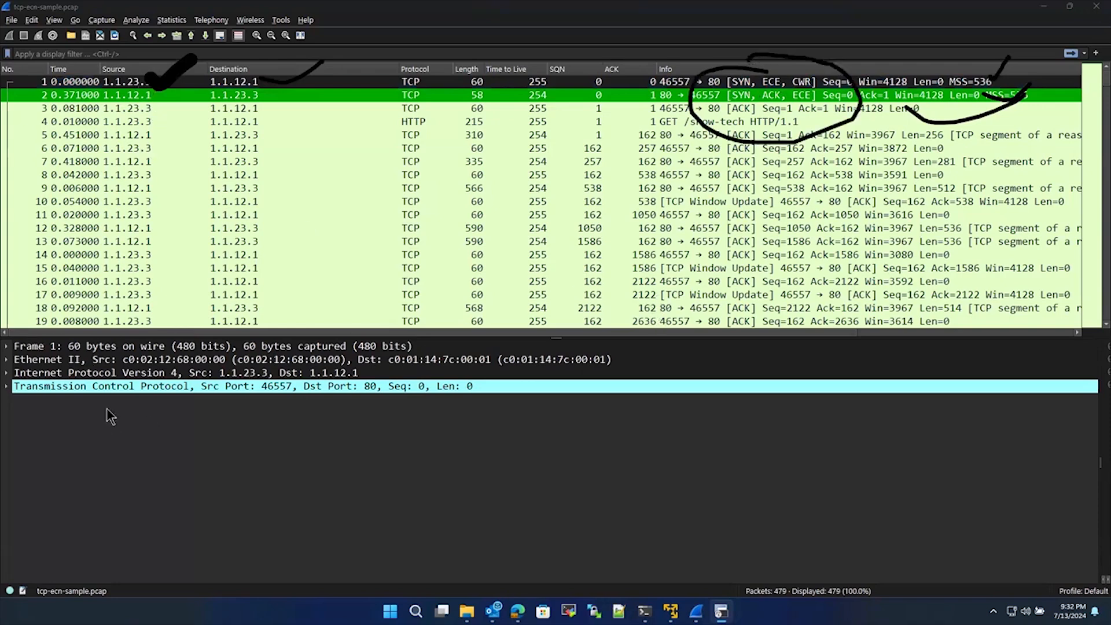
# Expand the Transmission Control Protocol header of packet 1 and circle the packet's source and destination IP addresses.
pyautogui.click(7, 386)
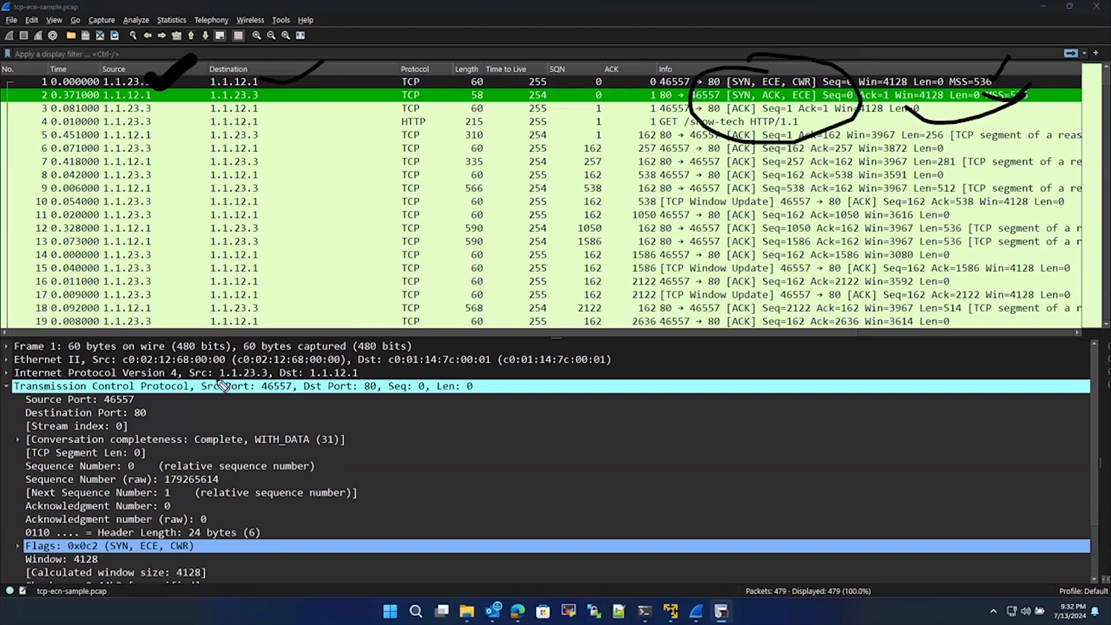
pyautogui.moveTo(282, 389); pyautogui.dragTo(271, 394)
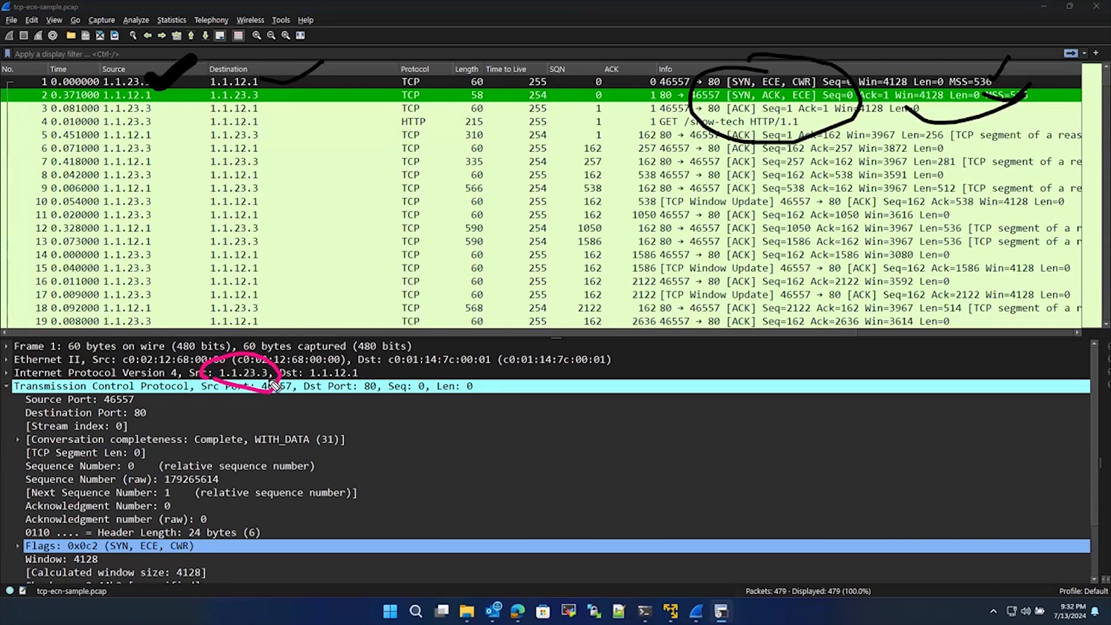
pyautogui.moveTo(371, 371)
pyautogui.mouseDown()
pyautogui.moveTo(304, 383)
pyautogui.moveTo(349, 388)
pyautogui.mouseUp()
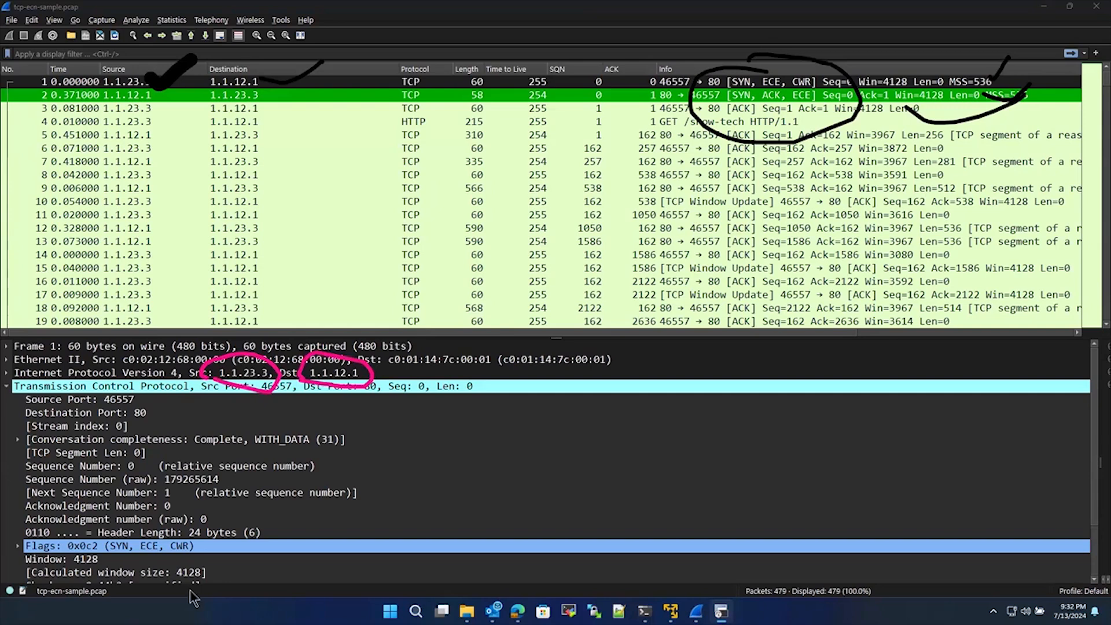
# Expand packet 1's TCP Flags and examine the ECN-Echo and Congestion Window Reduced bits.
pyautogui.scroll(-2, 196, 529)
pyautogui.click(19, 479)
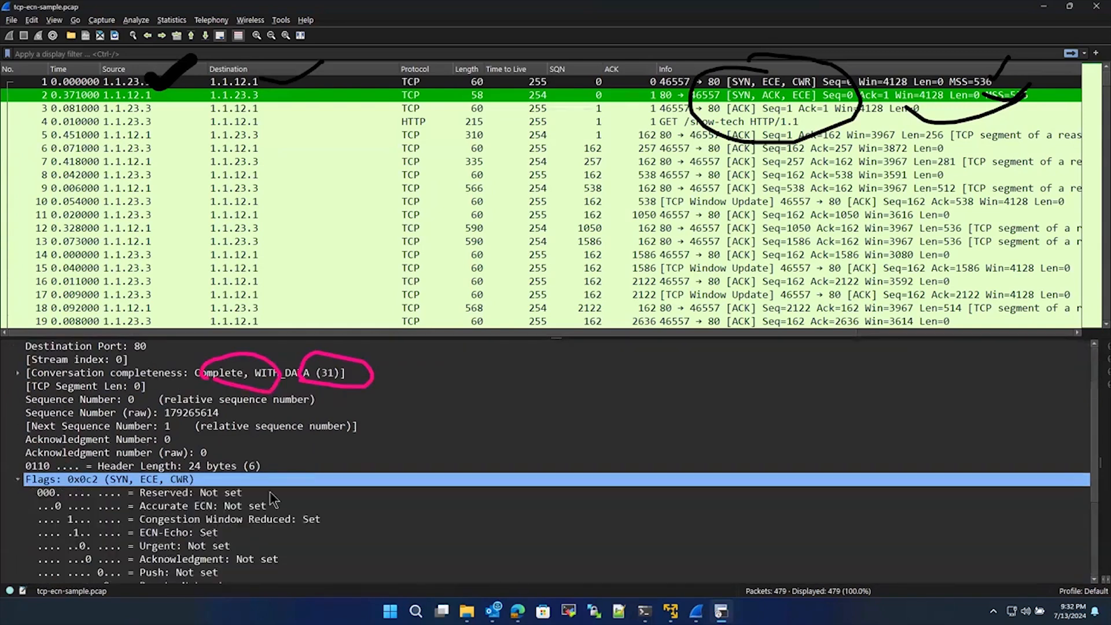
pyautogui.scroll(-2, 264, 485)
pyautogui.click(185, 452)
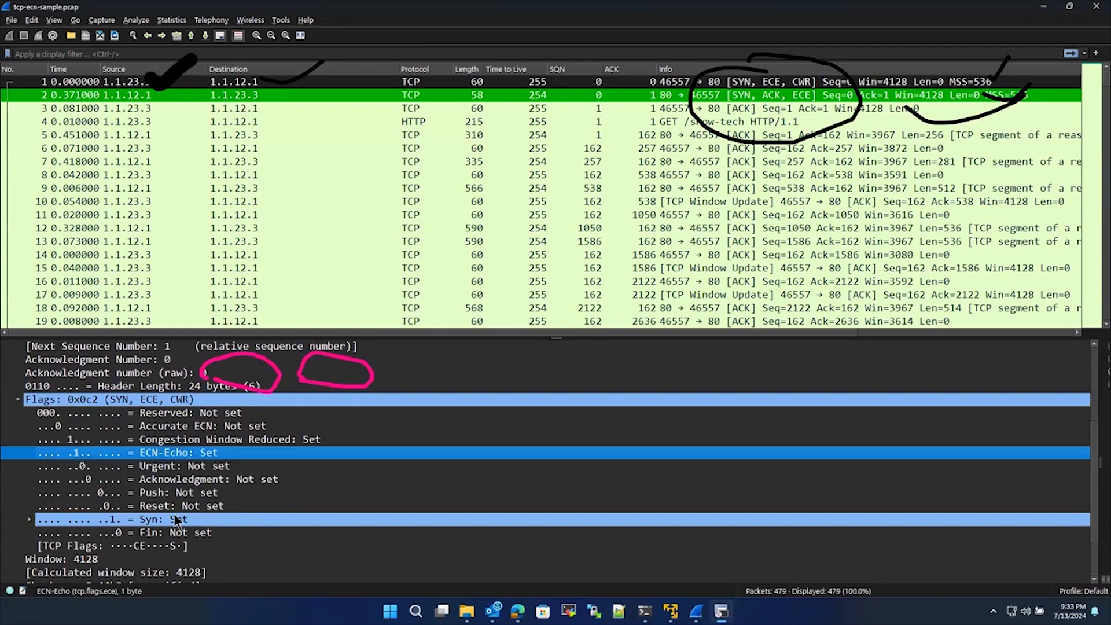
pyautogui.click(194, 442)
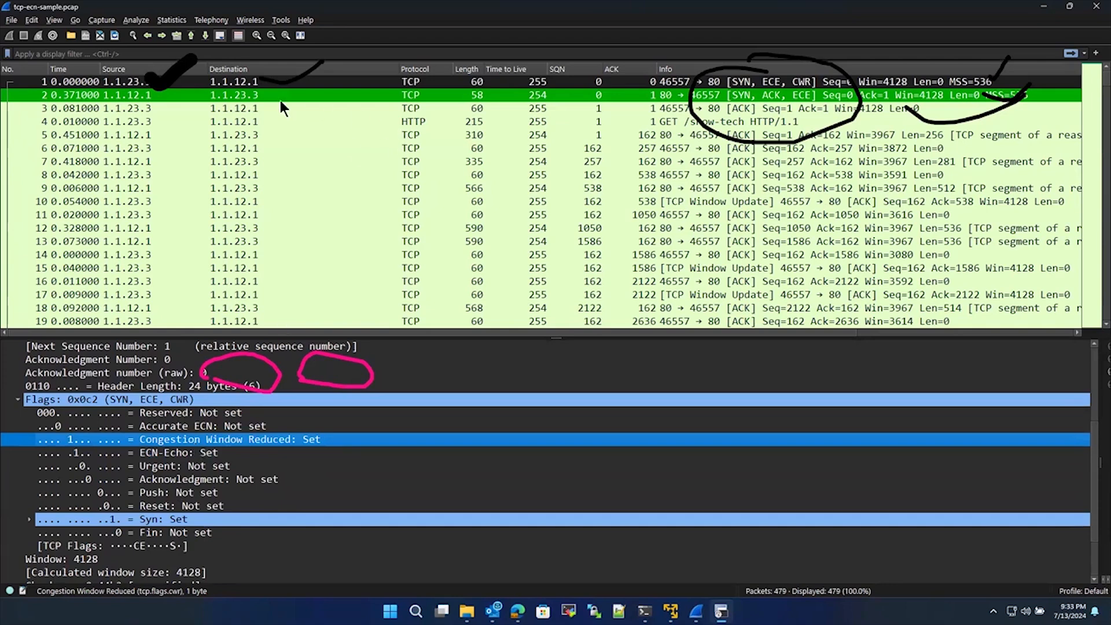
# Select the SYN-ACK packet, clear the pen marks, and compare its ECN-Echo and Congestion Window Reduced bits.
pyautogui.click(629, 97)
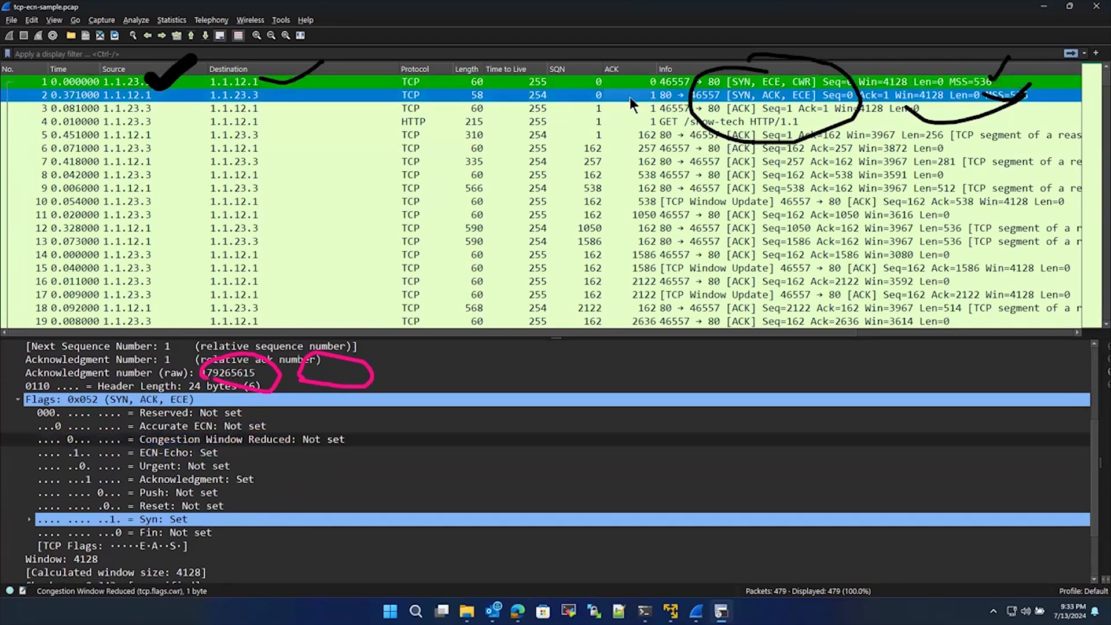
pyautogui.press('Escape')
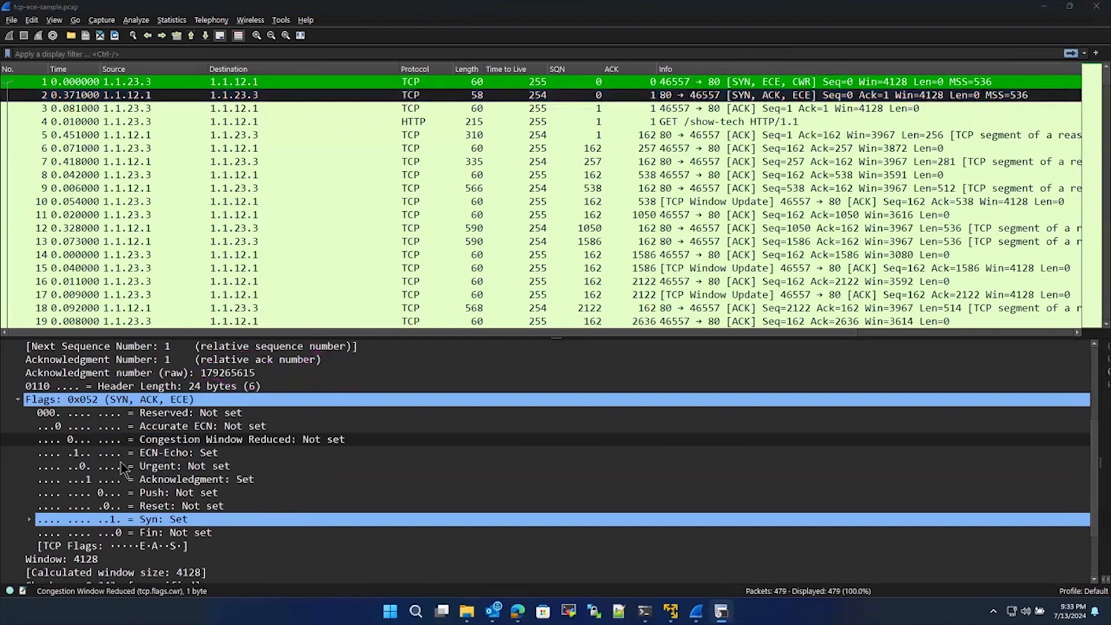
pyautogui.click(139, 455)
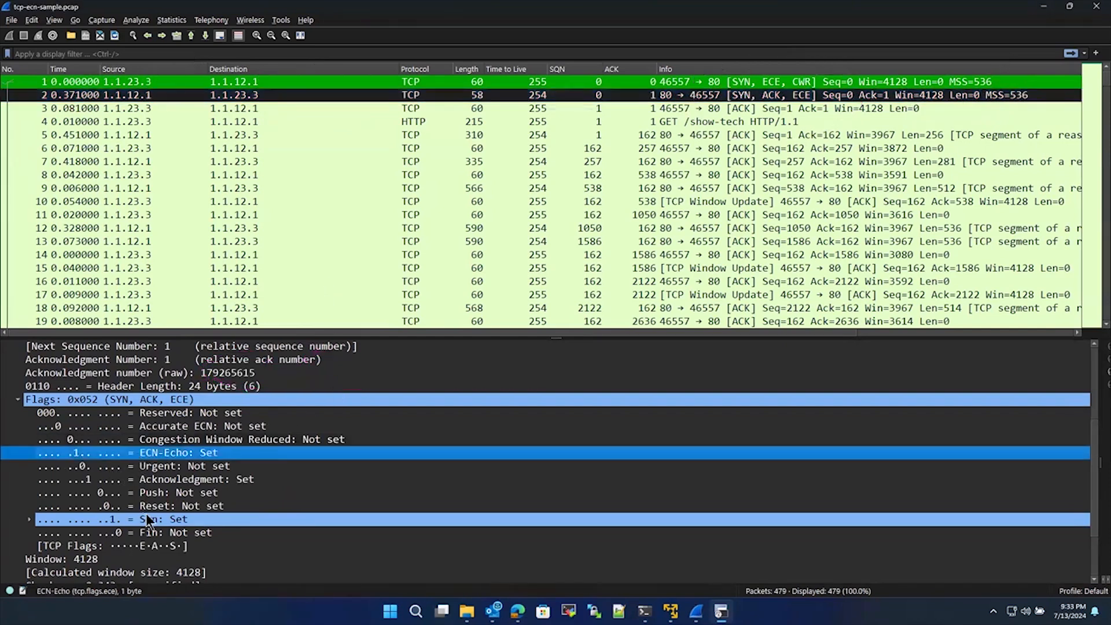
pyautogui.click(178, 439)
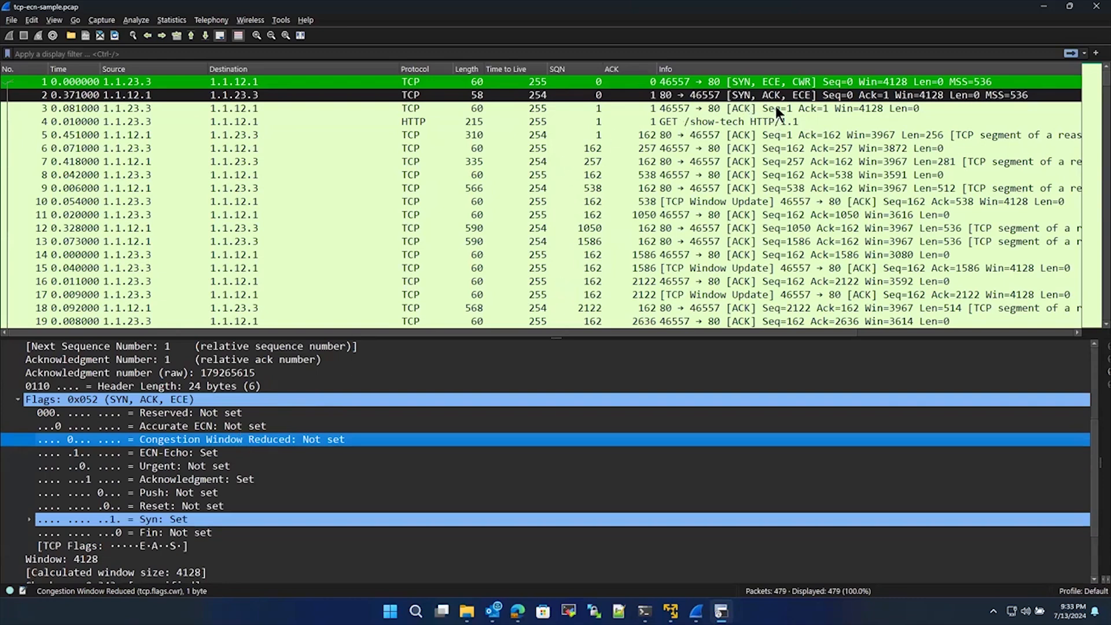
pyautogui.click(183, 454)
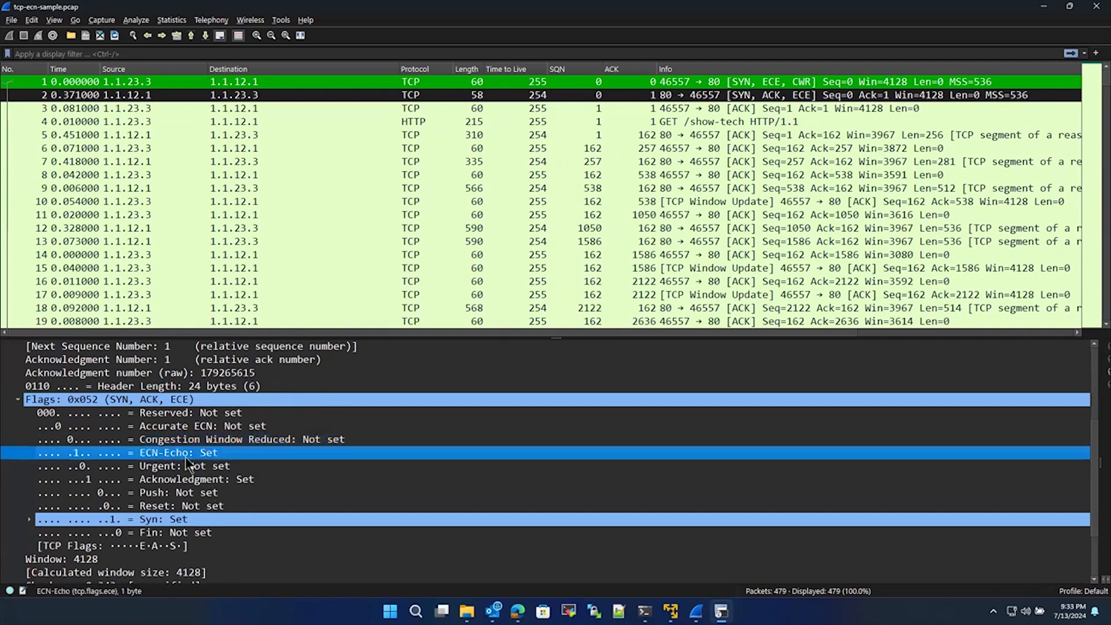
pyautogui.click(226, 439)
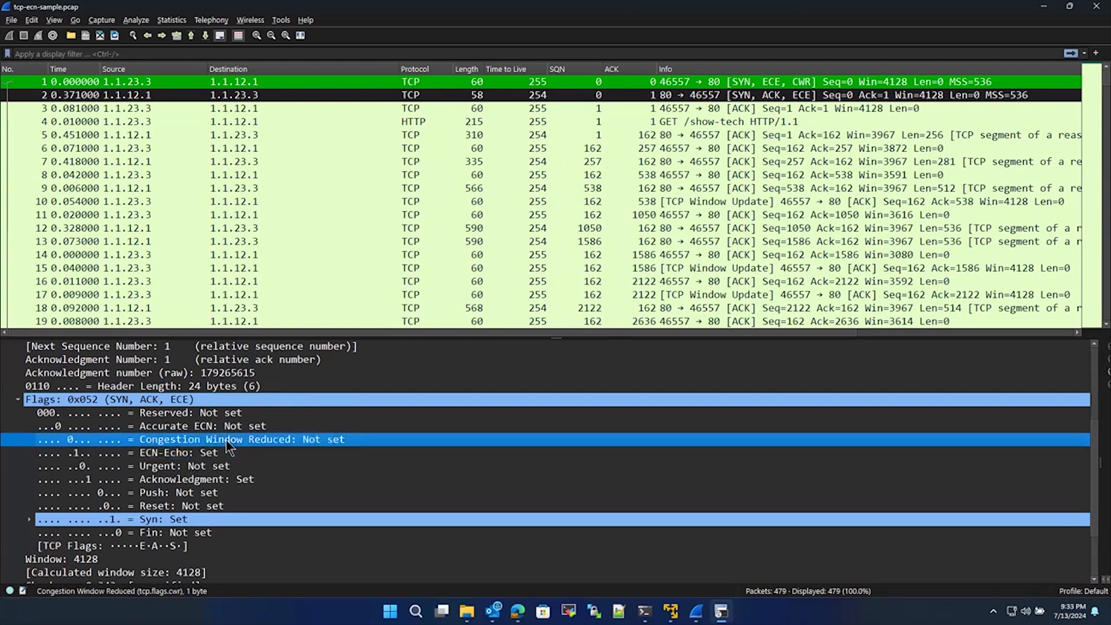
pyautogui.click(216, 452)
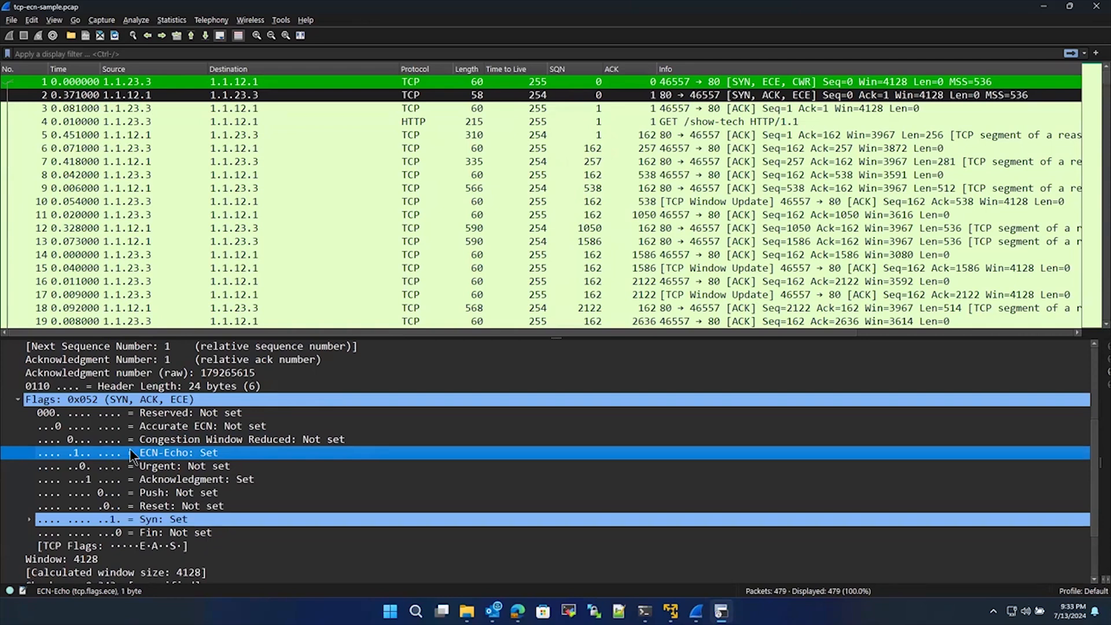
pyautogui.click(162, 439)
pyautogui.click(162, 450)
# Select the HTTP GET packet, then underline and label 1.1.23.3 as C and 1.1.12.1 as S in the first row.
pyautogui.click(410, 122)
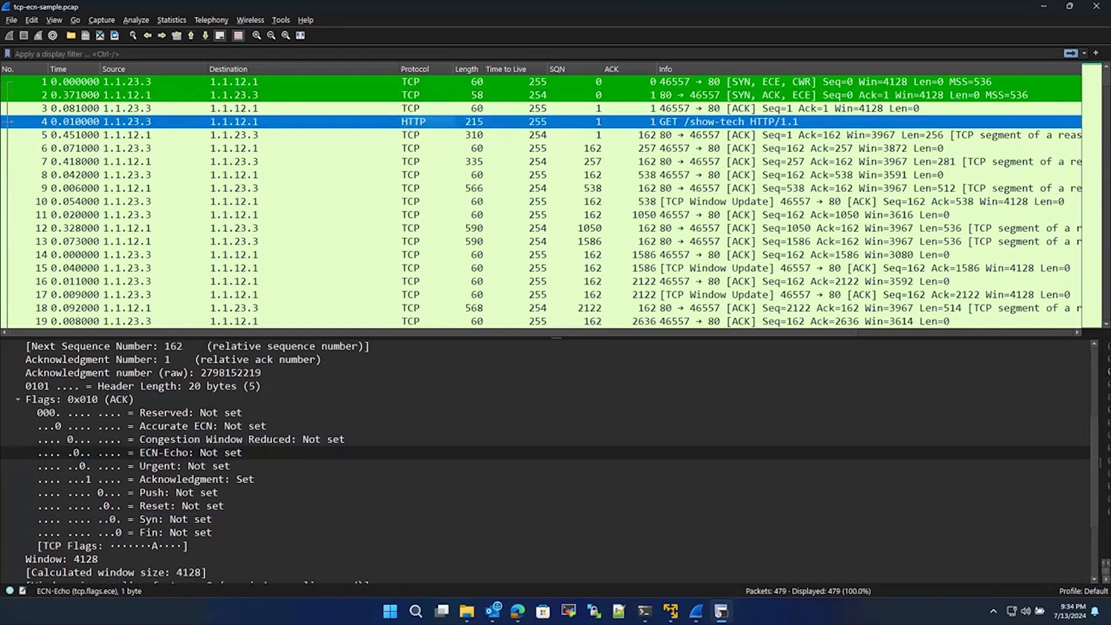
pyautogui.moveTo(184, 87)
pyautogui.mouseDown()
pyautogui.moveTo(164, 72)
pyautogui.moveTo(193, 89)
pyautogui.mouseUp()
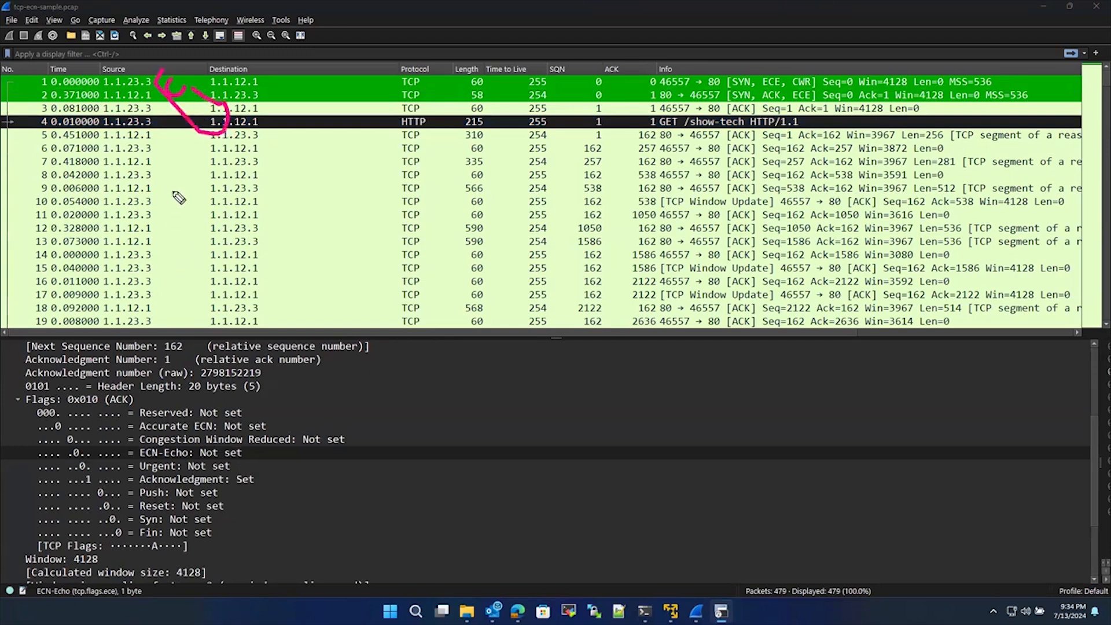
pyautogui.hotkey('ctrl', 'z')
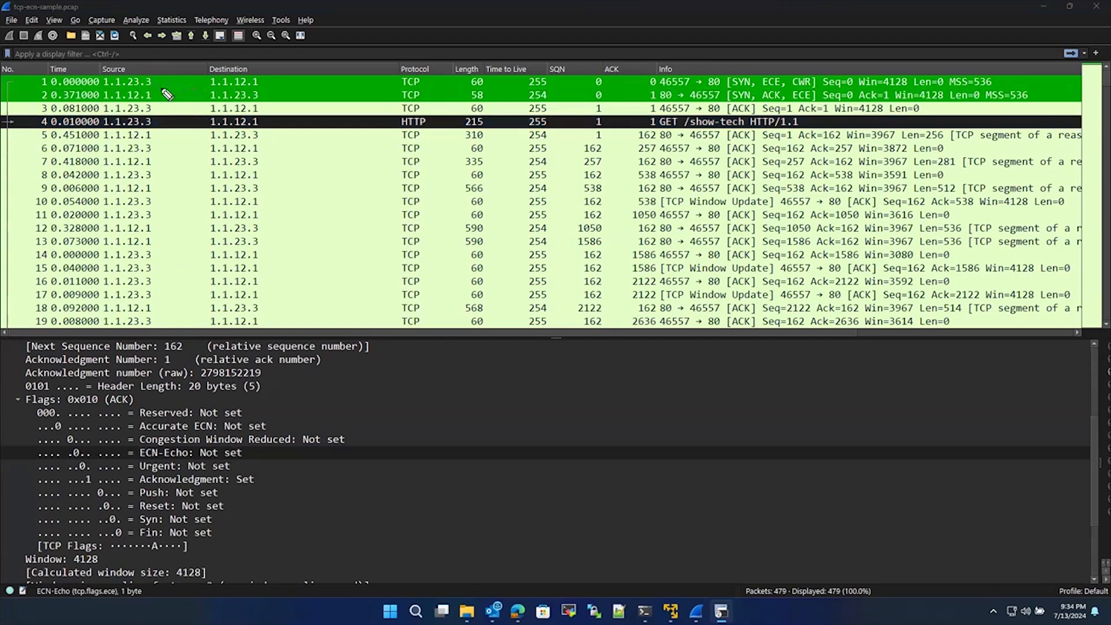
pyautogui.moveTo(168, 80)
pyautogui.mouseDown()
pyautogui.moveTo(169, 94)
pyautogui.moveTo(283, 83)
pyautogui.moveTo(277, 92)
pyautogui.mouseUp()
pyautogui.moveTo(103, 88); pyautogui.dragTo(258, 86)
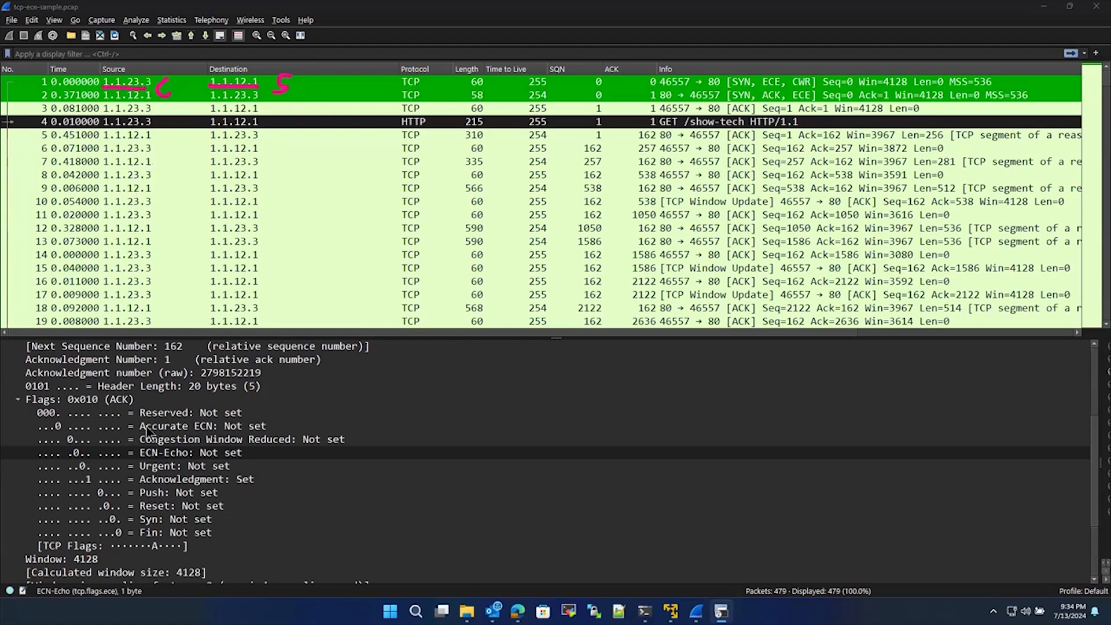
# Review the handshake's final ACK and the GET /show-tech packet, then tick the handshake packets in the Info column.
pyautogui.click(136, 110)
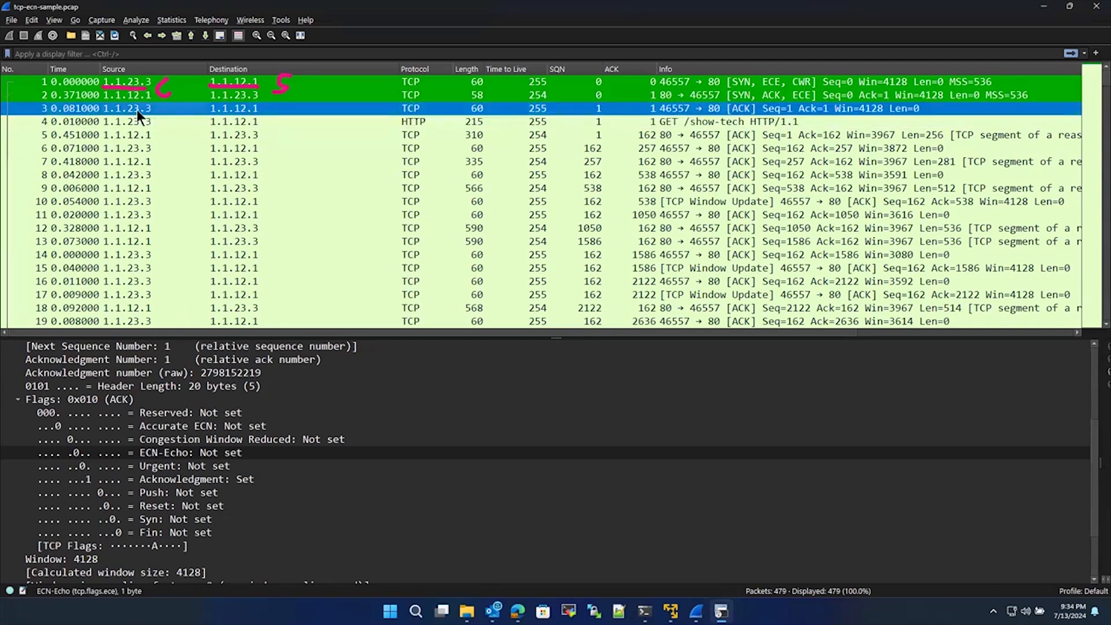
pyautogui.click(677, 121)
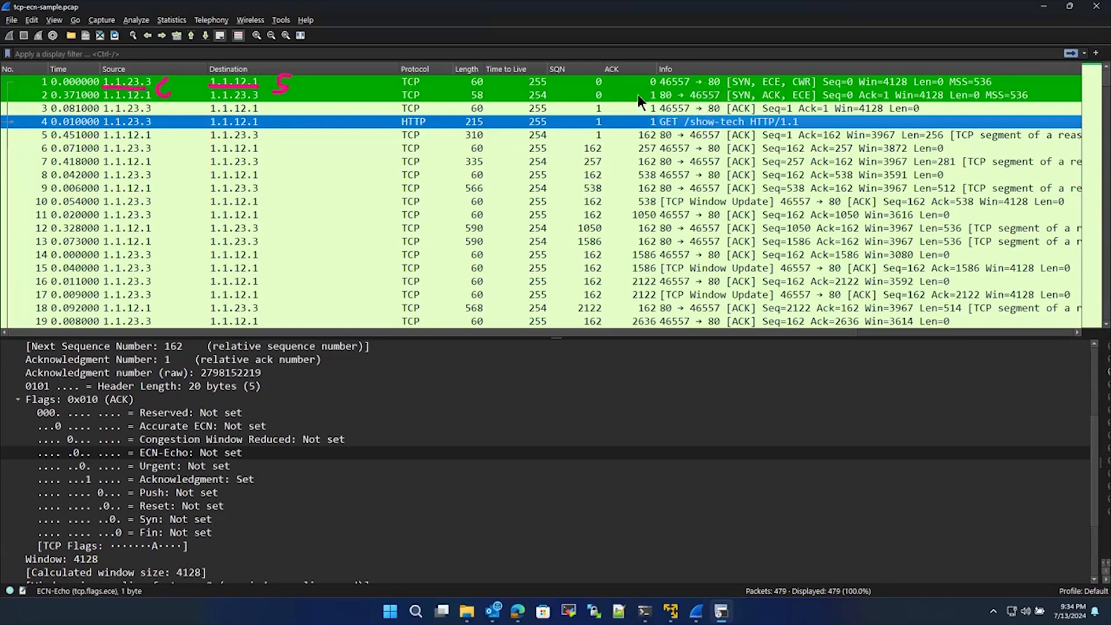
pyautogui.hotkey('ctrl', 'shift', '3')
pyautogui.moveTo(715, 82); pyautogui.dragTo(759, 97)
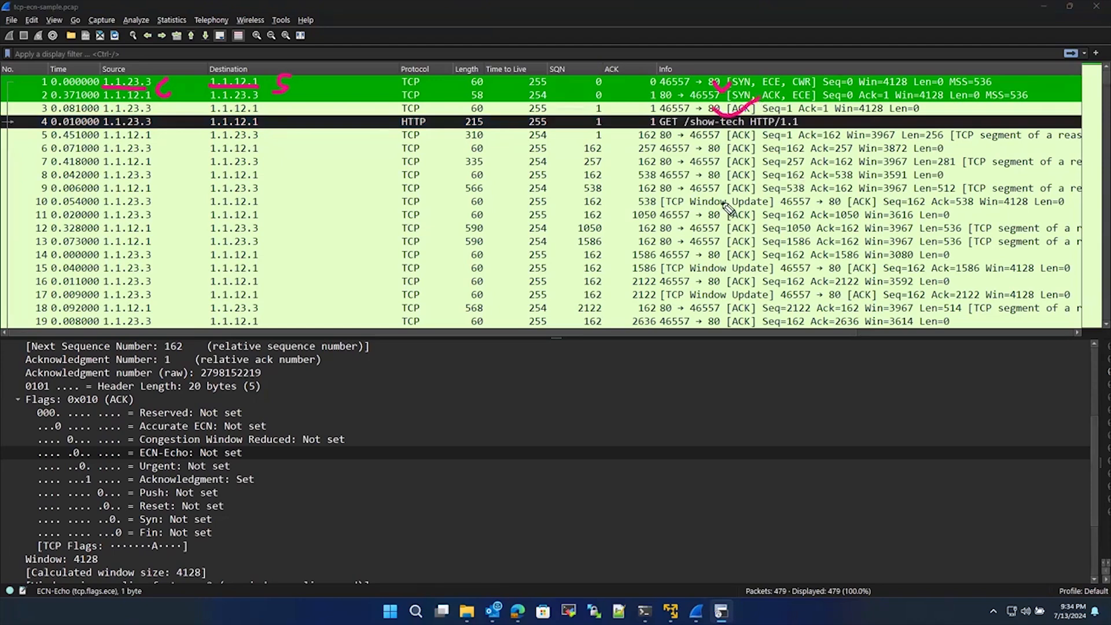
# Draw arrows linking ACK numbers to sequence numbers from packet 5 onward and underline packet 10's TCP Window Update.
pyautogui.click(638, 138)
pyautogui.moveTo(641, 137)
pyautogui.mouseDown()
pyautogui.moveTo(604, 156)
pyautogui.moveTo(614, 158)
pyautogui.mouseUp()
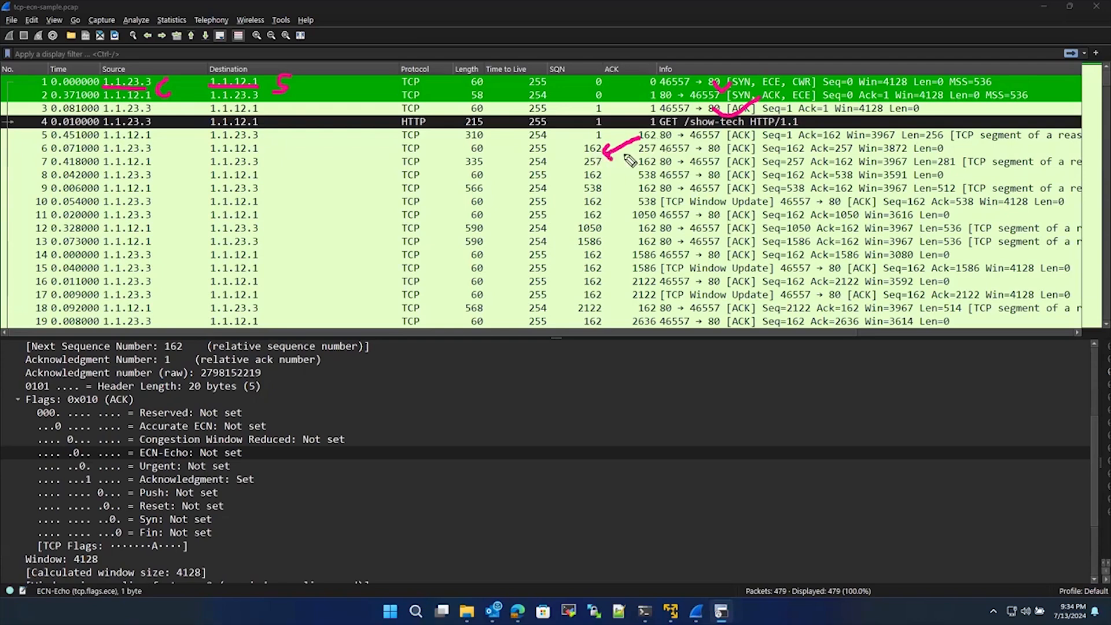
pyautogui.moveTo(641, 149); pyautogui.dragTo(614, 172)
pyautogui.moveTo(639, 168); pyautogui.dragTo(622, 182)
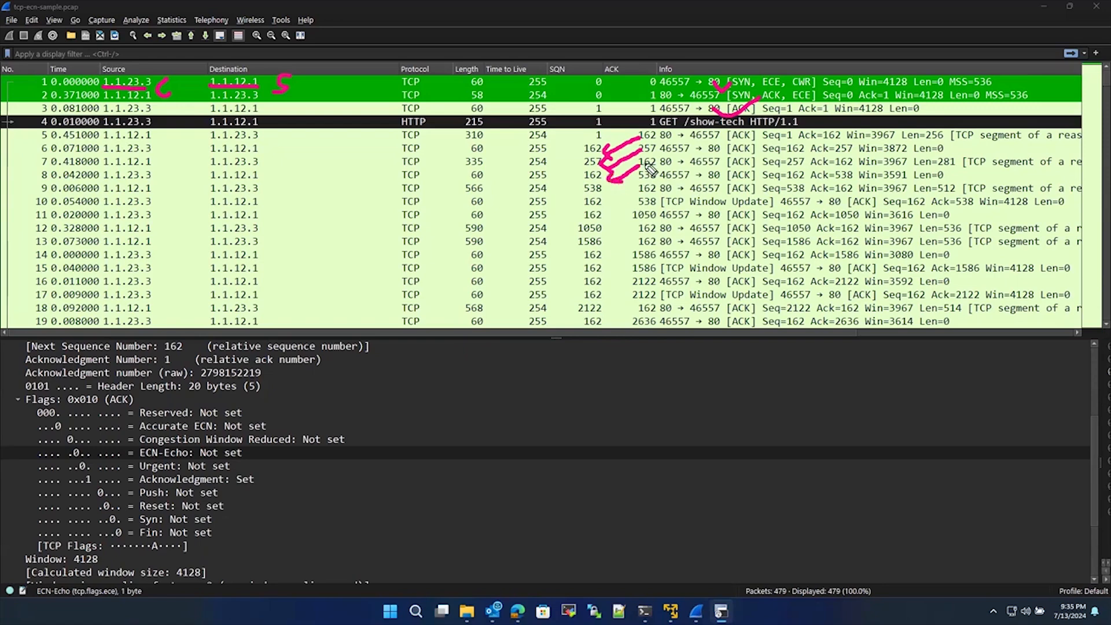
pyautogui.moveTo(647, 188)
pyautogui.mouseDown()
pyautogui.moveTo(639, 179)
pyautogui.moveTo(615, 192)
pyautogui.moveTo(630, 199)
pyautogui.mouseUp()
pyautogui.moveTo(662, 206); pyautogui.dragTo(771, 215)
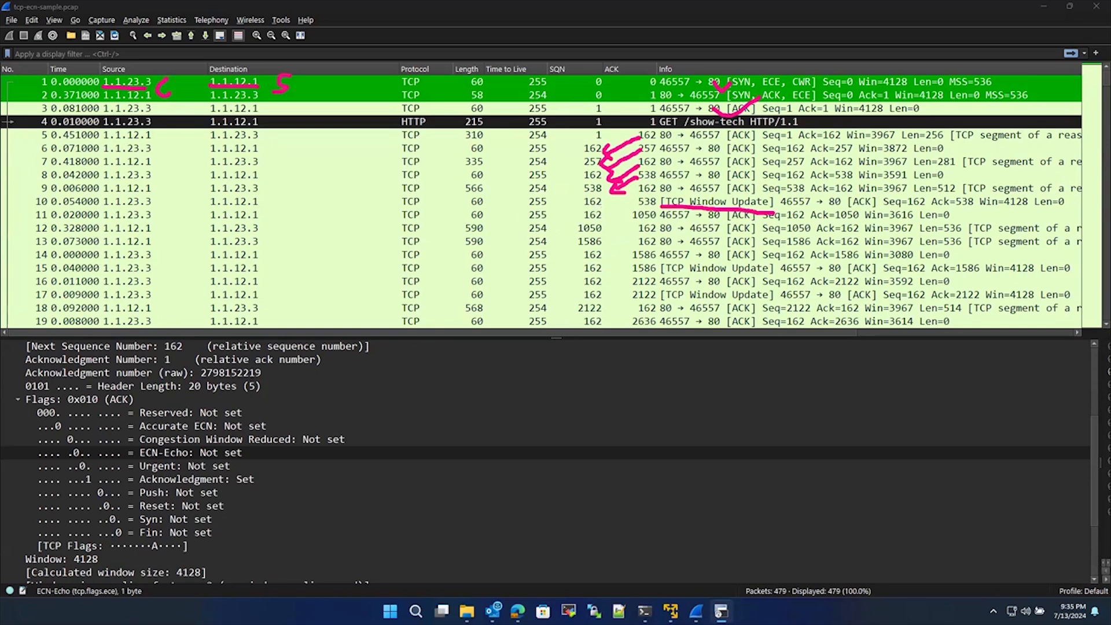
# Clear the pen marks and select the first TCP Window Update packet to check its flags and the packets that follow.
pyautogui.scroll(-1, 560, 220)
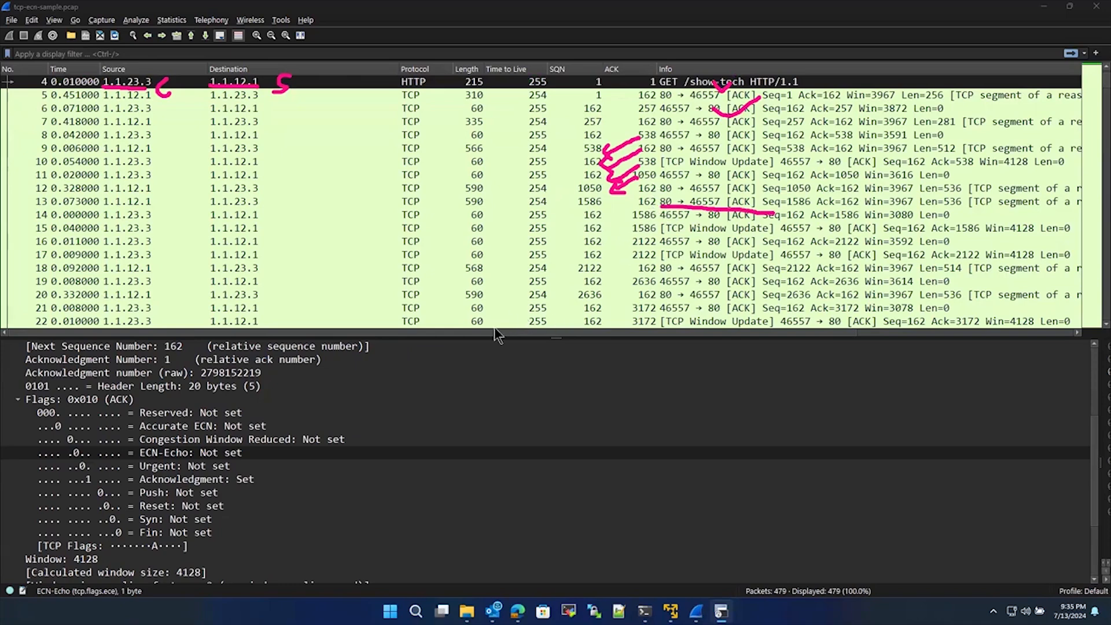
pyautogui.moveTo(496, 332); pyautogui.dragTo(602, 342)
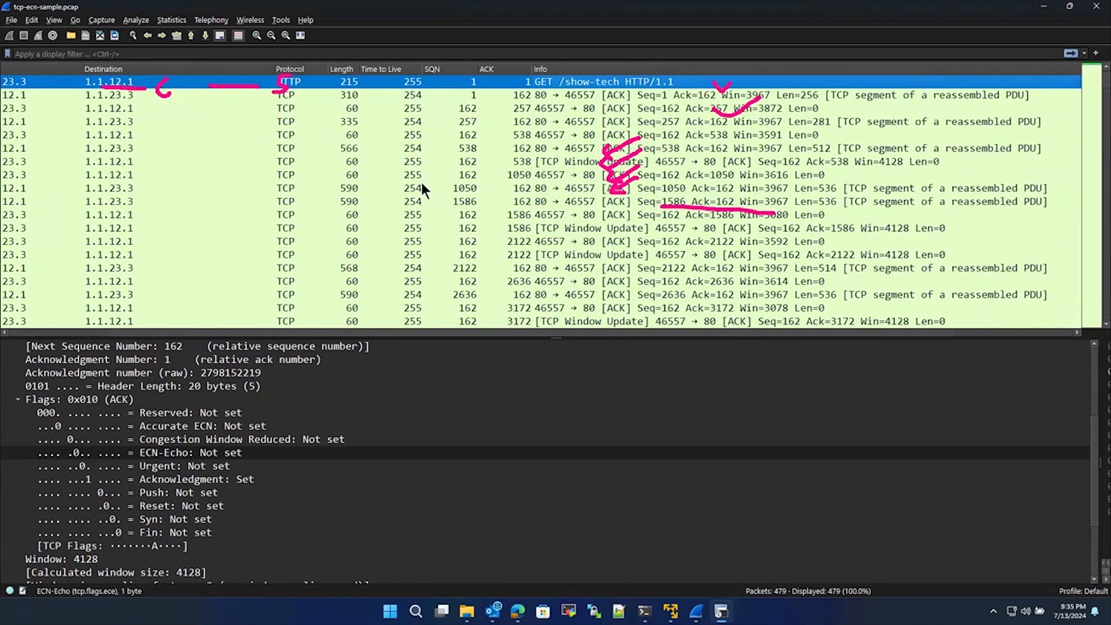
pyautogui.press('Escape')
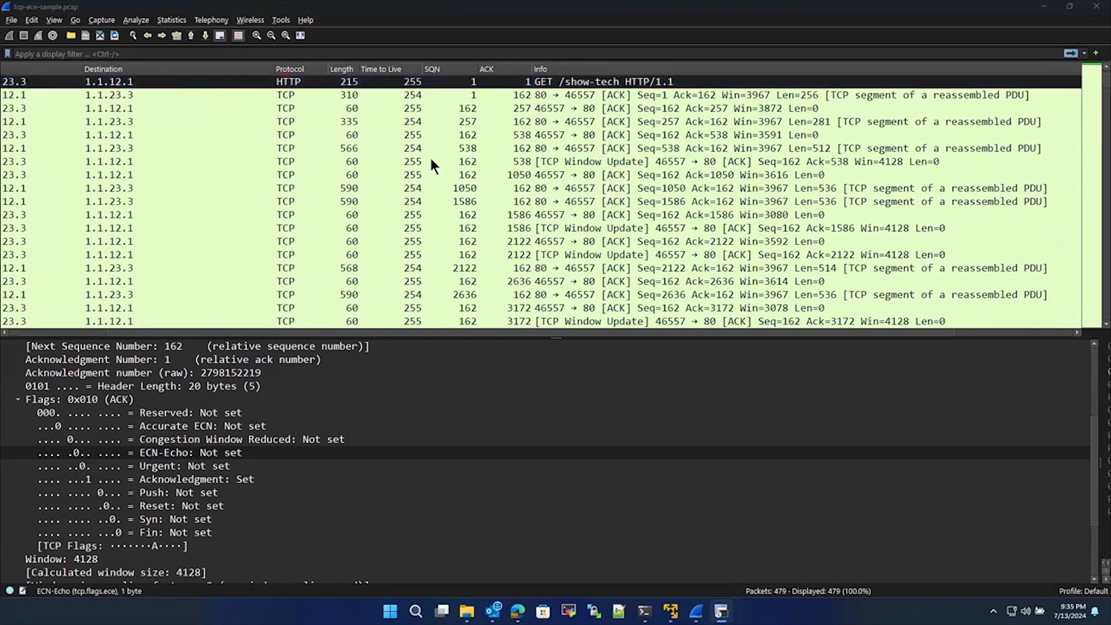
pyautogui.click(473, 165)
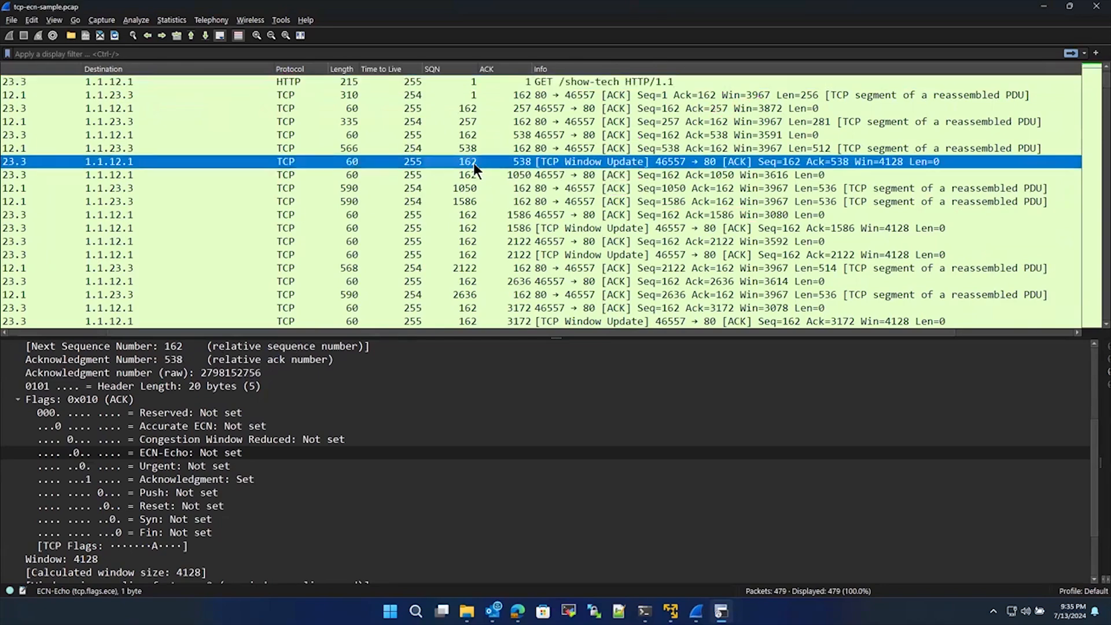
pyautogui.scroll(-1, 477, 218)
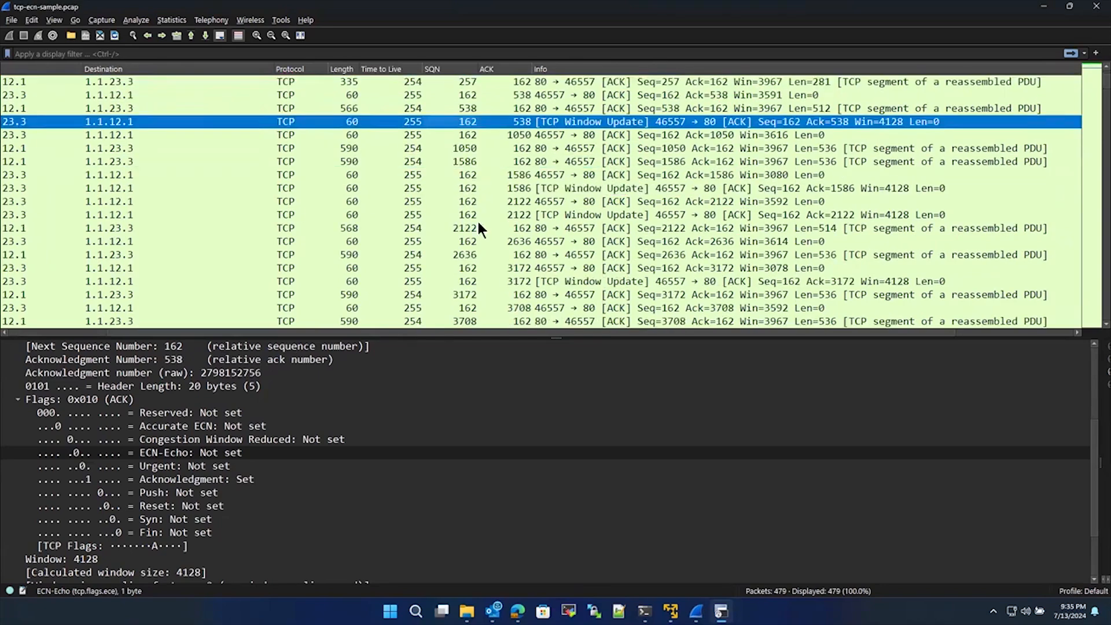
# Check the Window Updates with Ack=1586 and Ack=538, then draw an arrow from 538 and circle the 162 acknowledgment of the Seq=2122 segment.
pyautogui.click(500, 190)
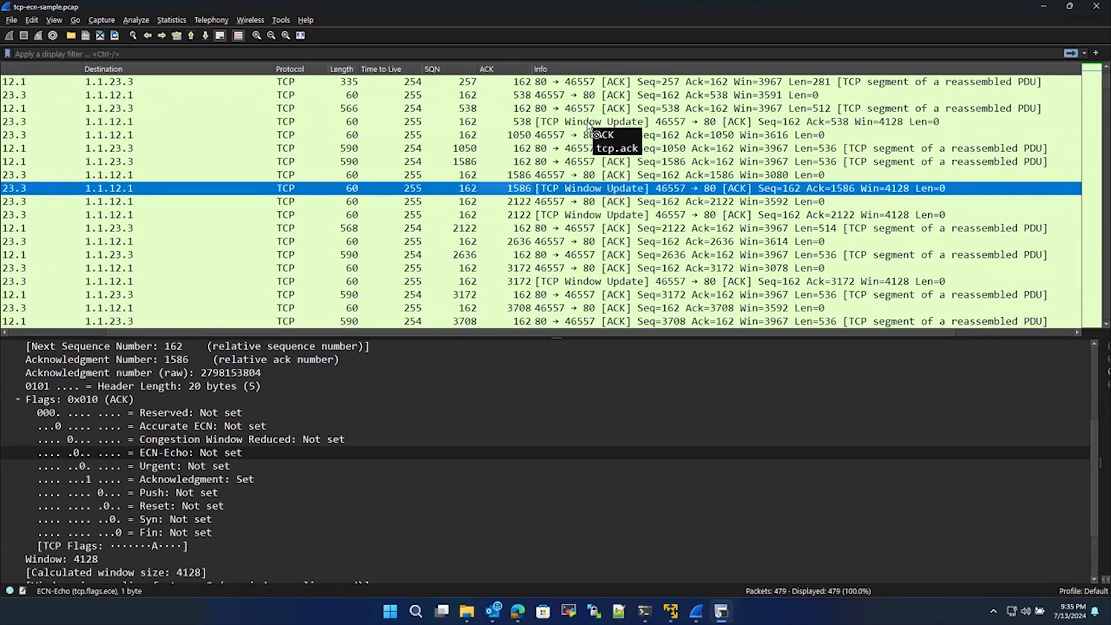
pyautogui.click(507, 122)
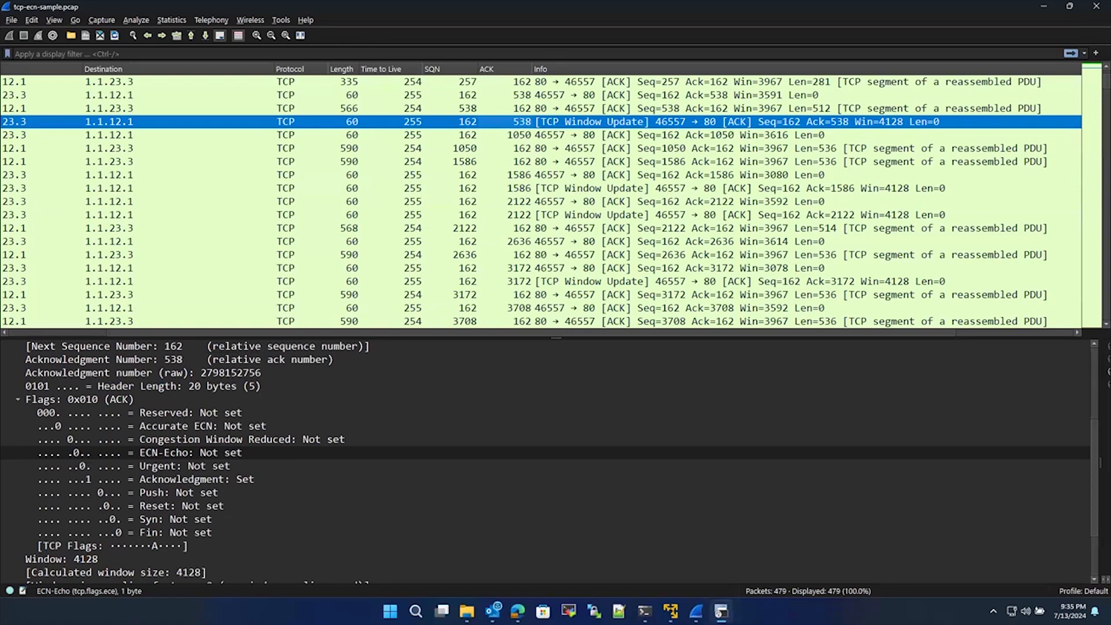
pyautogui.hotkey('ctrl', 'shift', 'd')
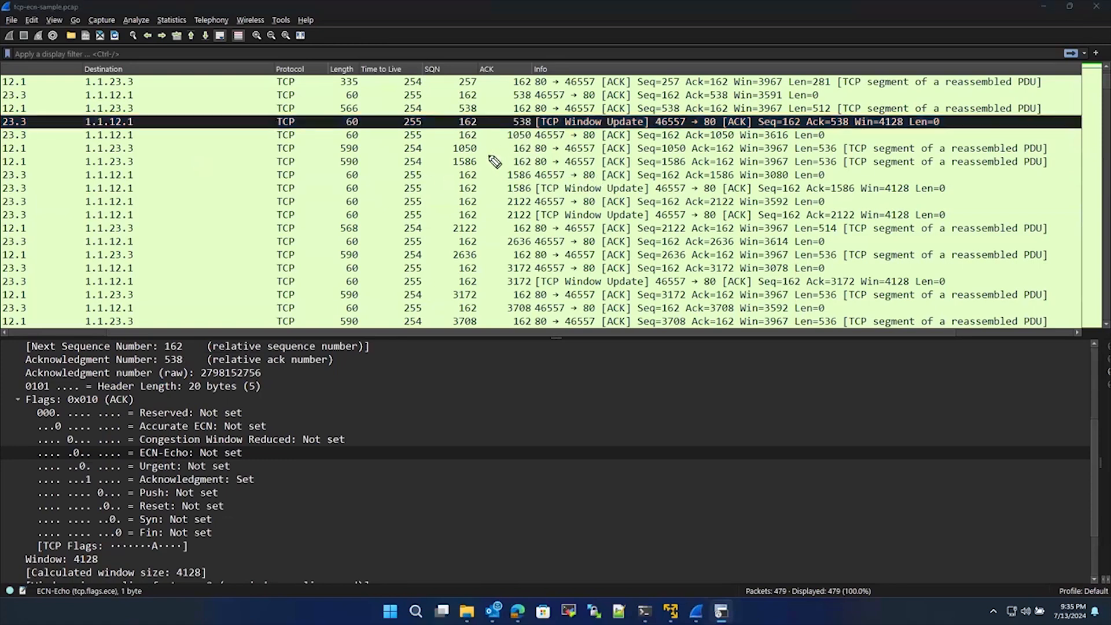
pyautogui.moveTo(490, 157)
pyautogui.mouseDown()
pyautogui.moveTo(520, 154)
pyautogui.moveTo(499, 163)
pyautogui.mouseUp()
pyautogui.moveTo(503, 121)
pyautogui.mouseDown()
pyautogui.moveTo(481, 122)
pyautogui.moveTo(505, 152)
pyautogui.mouseUp()
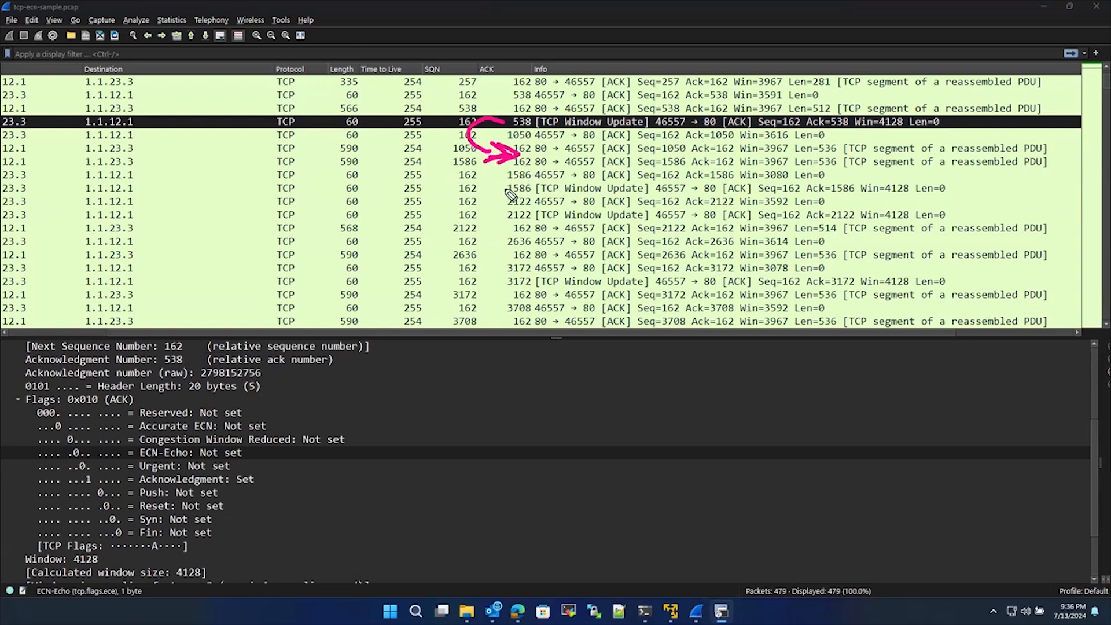
pyautogui.moveTo(507, 192)
pyautogui.mouseDown()
pyautogui.moveTo(506, 222)
pyautogui.moveTo(536, 229)
pyautogui.moveTo(512, 235)
pyautogui.mouseUp()
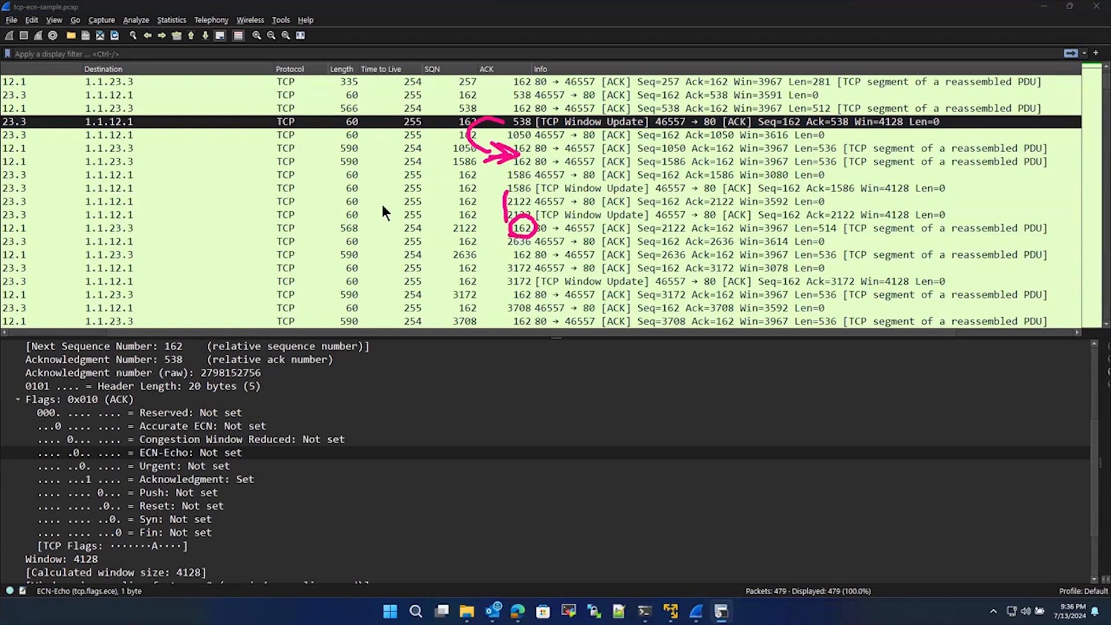
# Select the Window Update with Ack=2122, then find and select the ECE-flagged Window Update with Ack=16572.
pyautogui.click(553, 214)
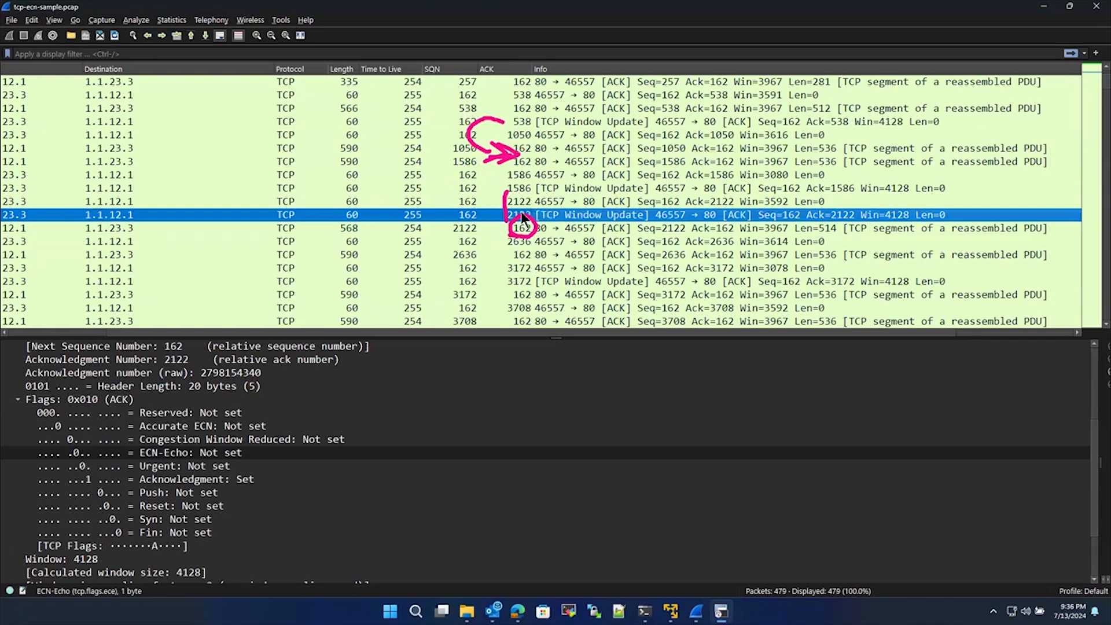
pyautogui.scroll(-2, 521, 240)
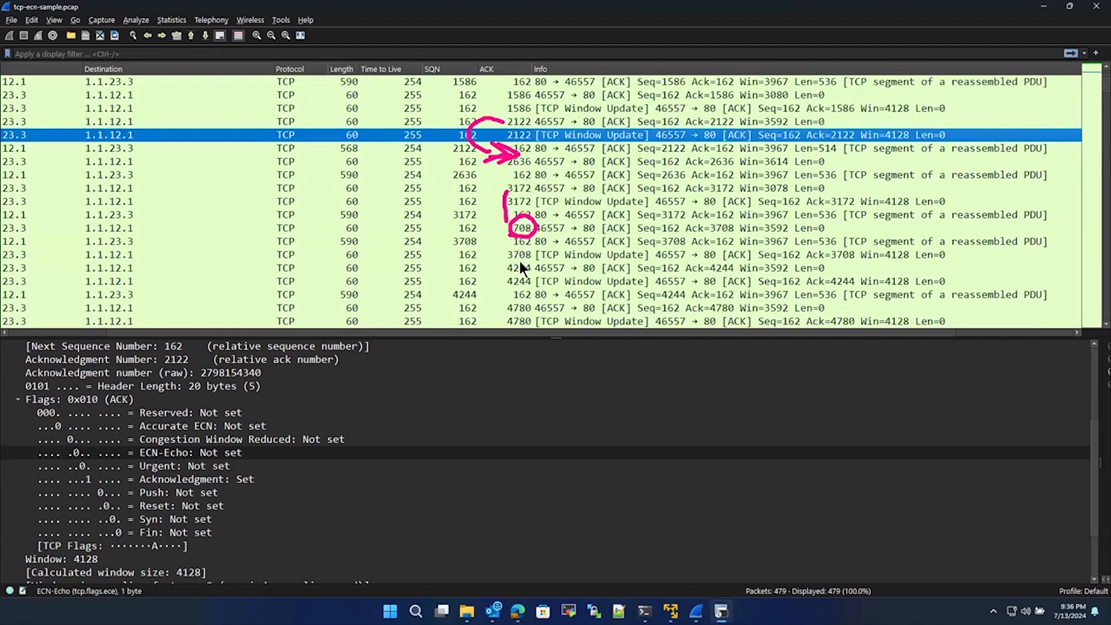
pyautogui.scroll(-15, 508, 262)
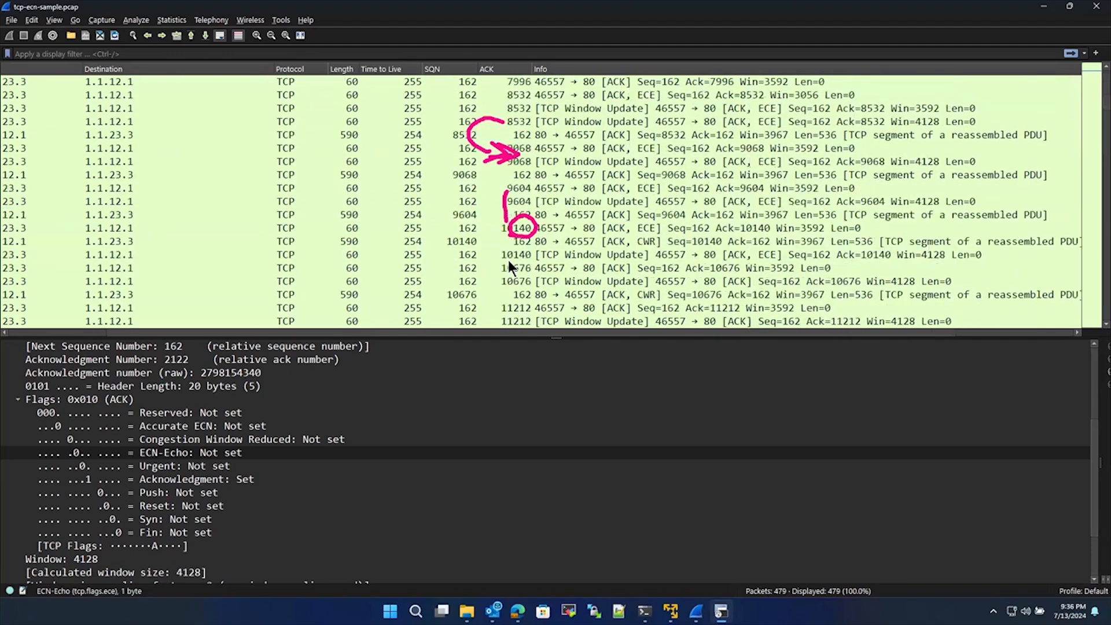
pyautogui.scroll(-12, 509, 258)
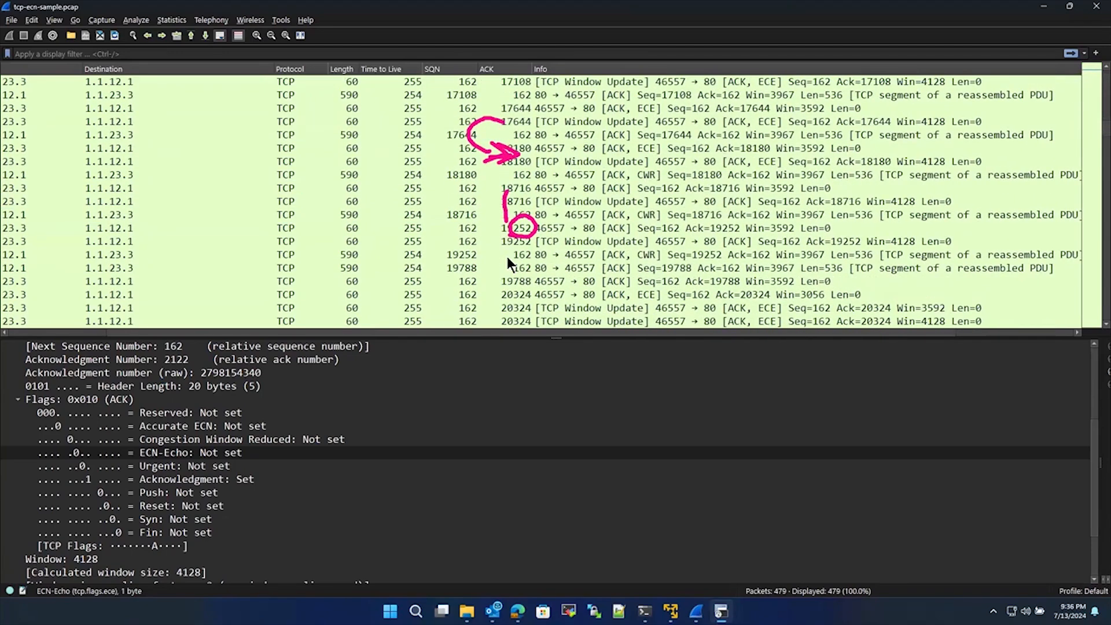
pyautogui.scroll(2, 508, 263)
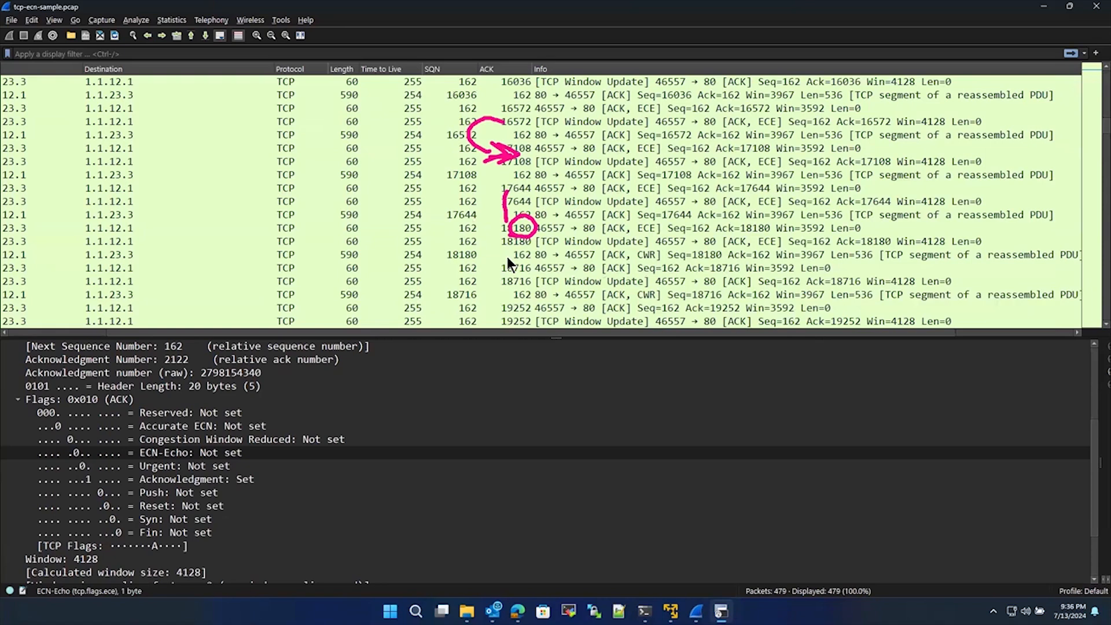
pyautogui.click(752, 123)
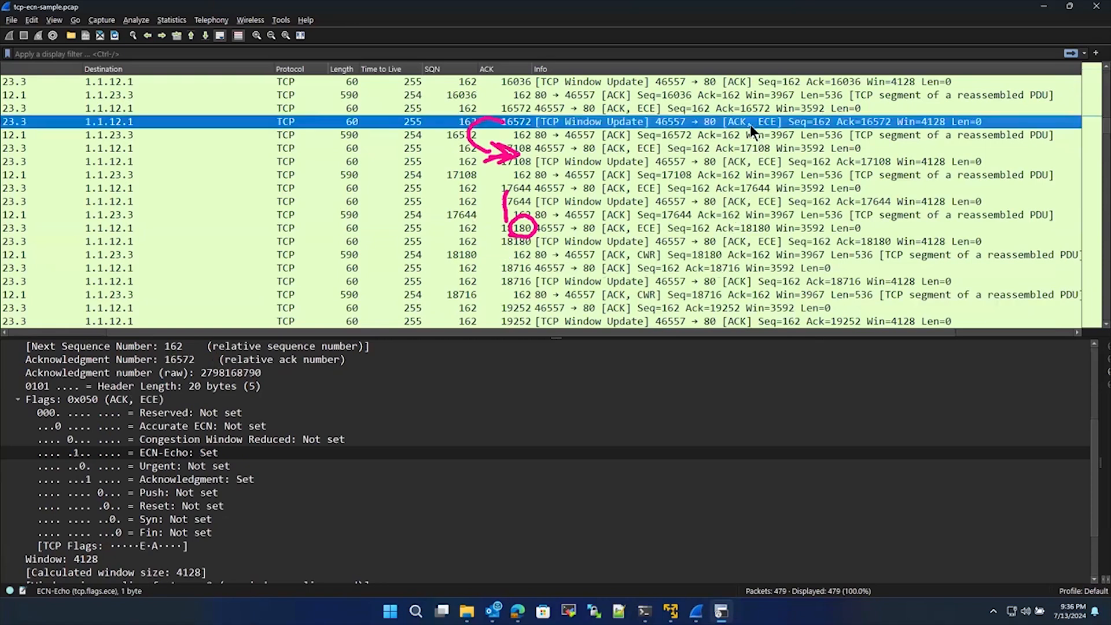
pyautogui.scroll(1, 733, 147)
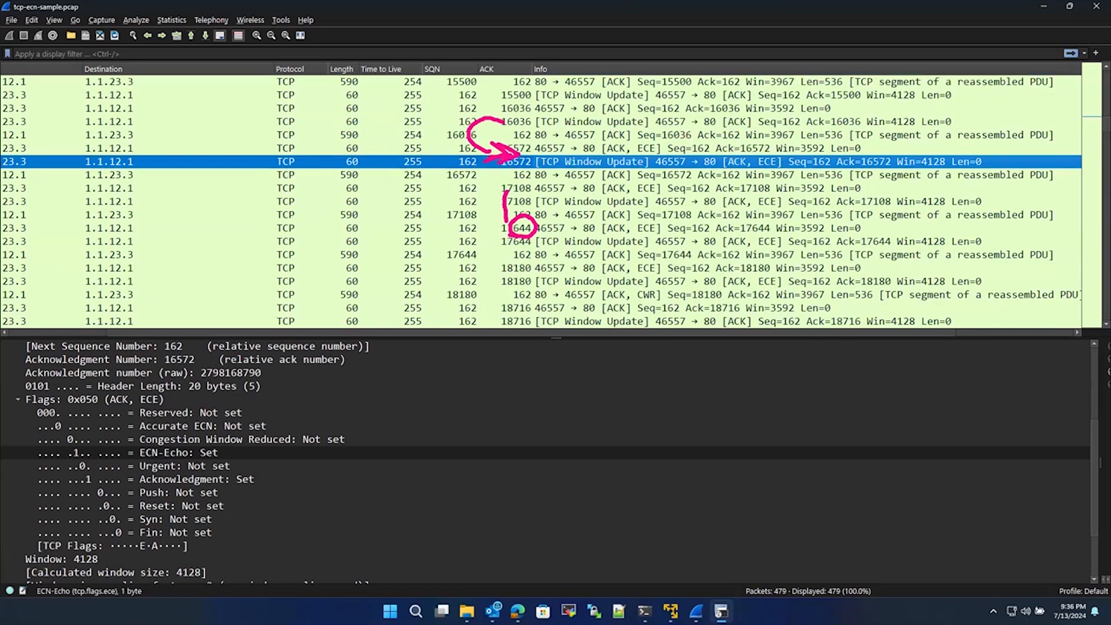
# Circle the Window Update details for Ack=16036 and the [ACK, ECE] flags of the selected Ack=16572 packet.
pyautogui.hotkey('ctrl', 'shift', '3')
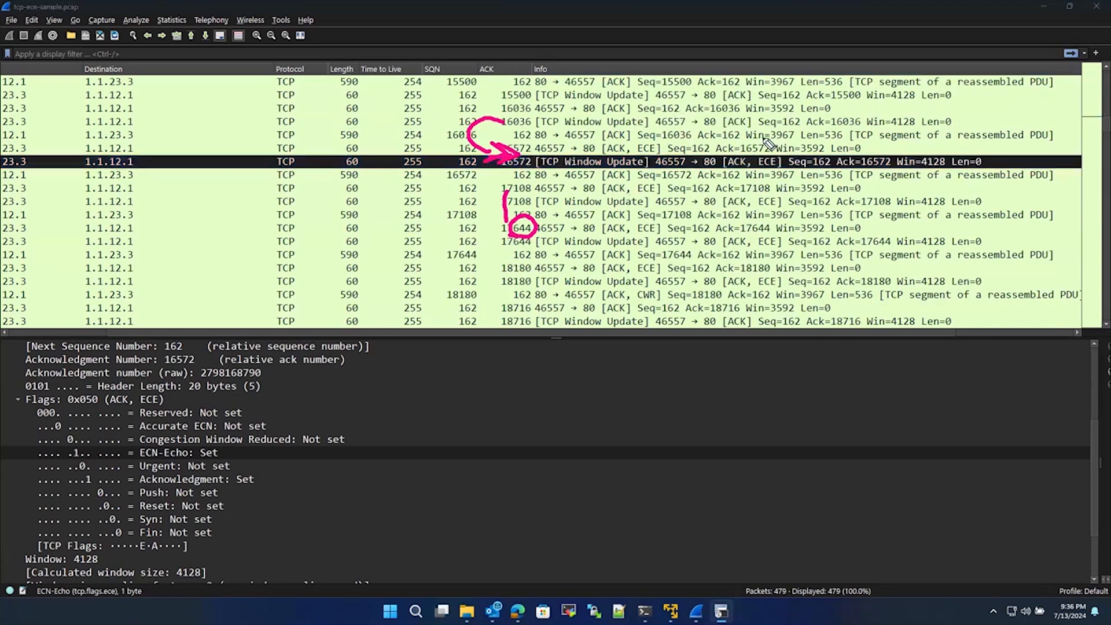
pyautogui.moveTo(658, 134)
pyautogui.mouseDown()
pyautogui.moveTo(960, 129)
pyautogui.moveTo(703, 115)
pyautogui.moveTo(665, 130)
pyautogui.mouseUp()
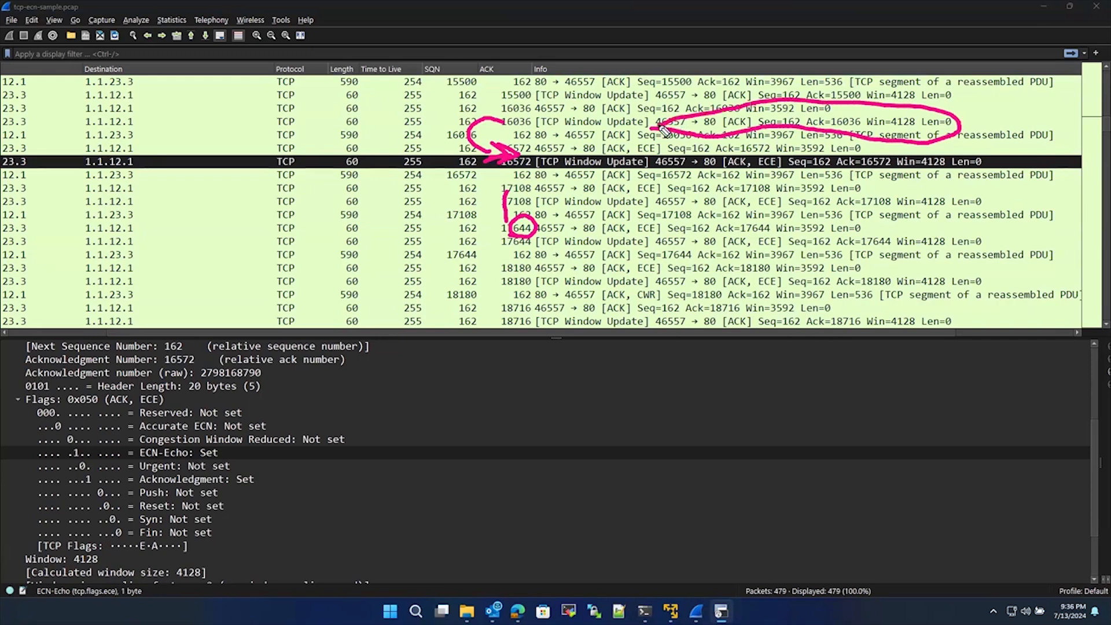
pyautogui.moveTo(744, 177)
pyautogui.mouseDown()
pyautogui.moveTo(707, 173)
pyautogui.moveTo(724, 183)
pyautogui.mouseUp()
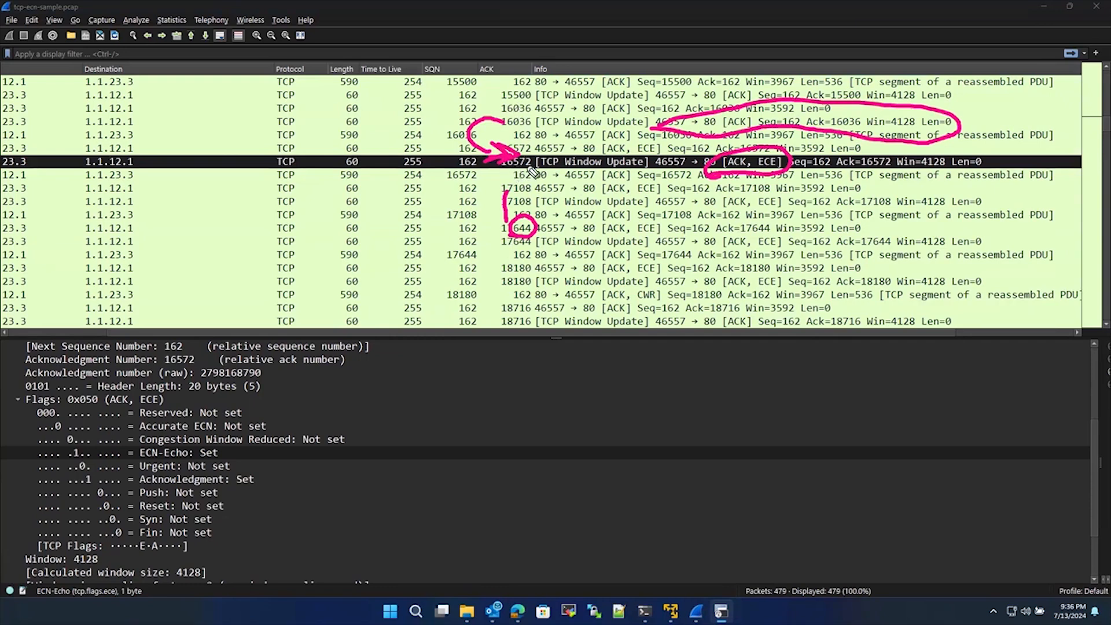
pyautogui.moveTo(508, 168); pyautogui.dragTo(509, 180)
# Clear the pen marks, circle the ACK of the Seq=17108 segment, then tick and underline the ACK, ECE flags of the Ack=17108 Window Update.
pyautogui.press('Escape')
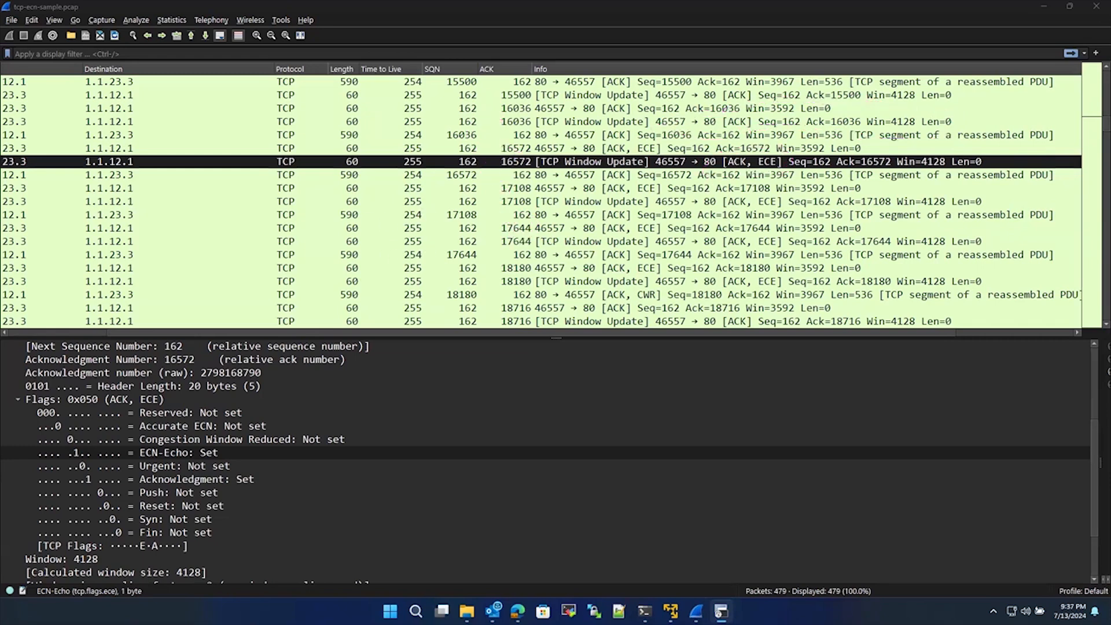
pyautogui.moveTo(515, 226)
pyautogui.mouseDown()
pyautogui.moveTo(531, 209)
pyautogui.moveTo(516, 225)
pyautogui.mouseUp()
pyautogui.moveTo(597, 204); pyautogui.dragTo(657, 175)
pyautogui.moveTo(725, 206); pyautogui.dragTo(769, 206)
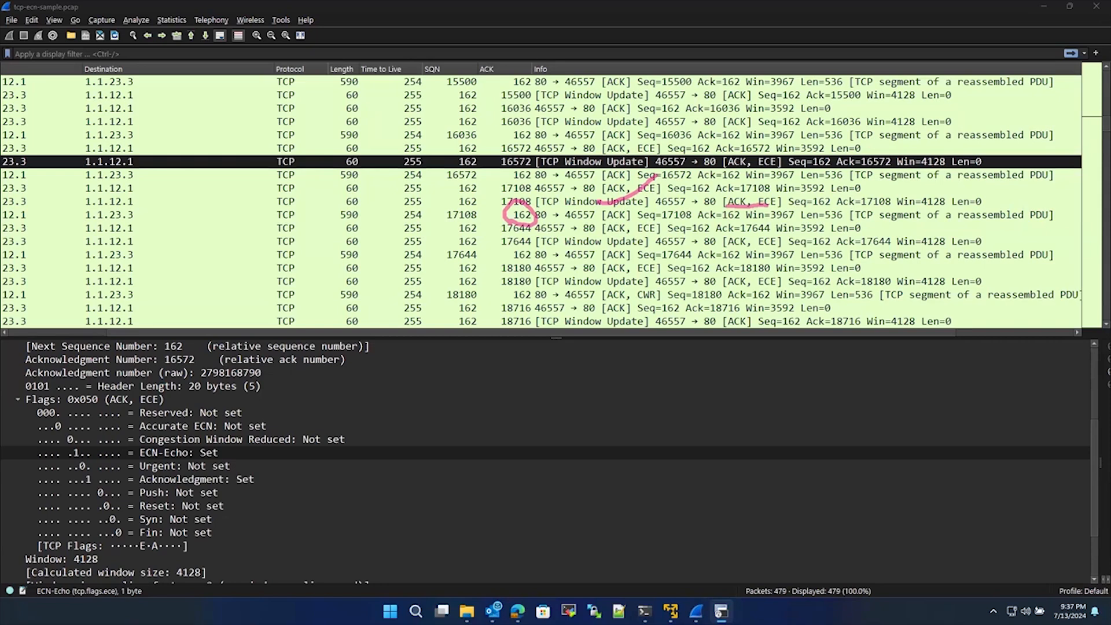
# Circle and tick the [ACK, CWR] packet, then circle its sequence number 18180 and the matching 18180 acknowledgments above it.
pyautogui.moveTo(623, 318)
pyautogui.mouseDown()
pyautogui.moveTo(663, 281)
pyautogui.moveTo(474, 301)
pyautogui.moveTo(663, 305)
pyautogui.mouseUp()
pyautogui.moveTo(550, 301); pyautogui.dragTo(576, 254)
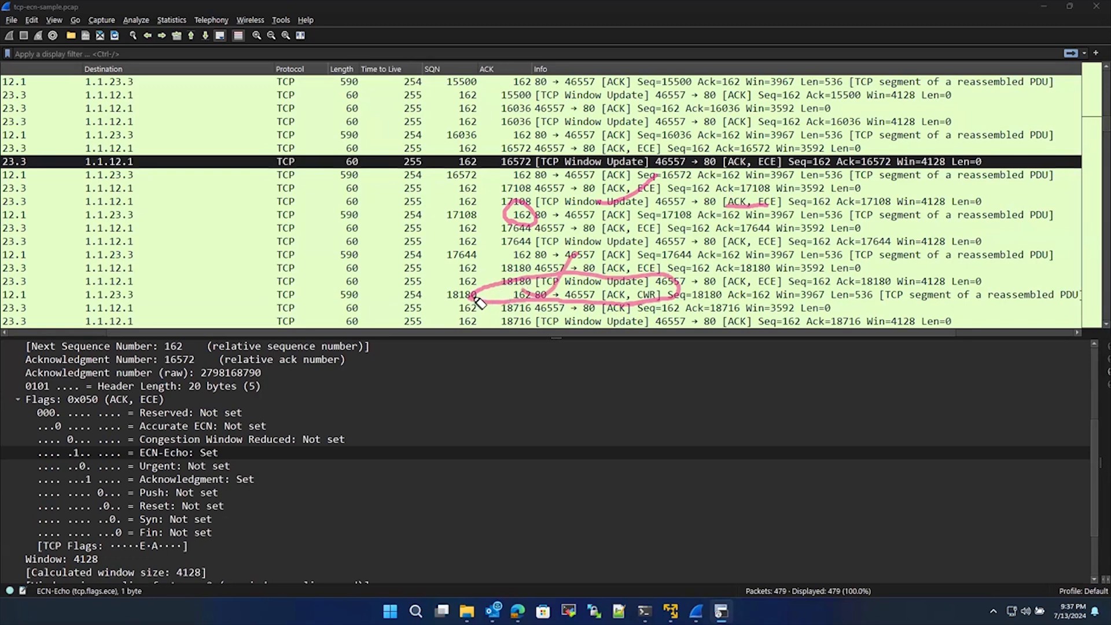
pyautogui.moveTo(453, 296)
pyautogui.mouseDown()
pyautogui.moveTo(463, 313)
pyautogui.moveTo(498, 282)
pyautogui.moveTo(546, 282)
pyautogui.moveTo(500, 269)
pyautogui.moveTo(514, 266)
pyautogui.mouseUp()
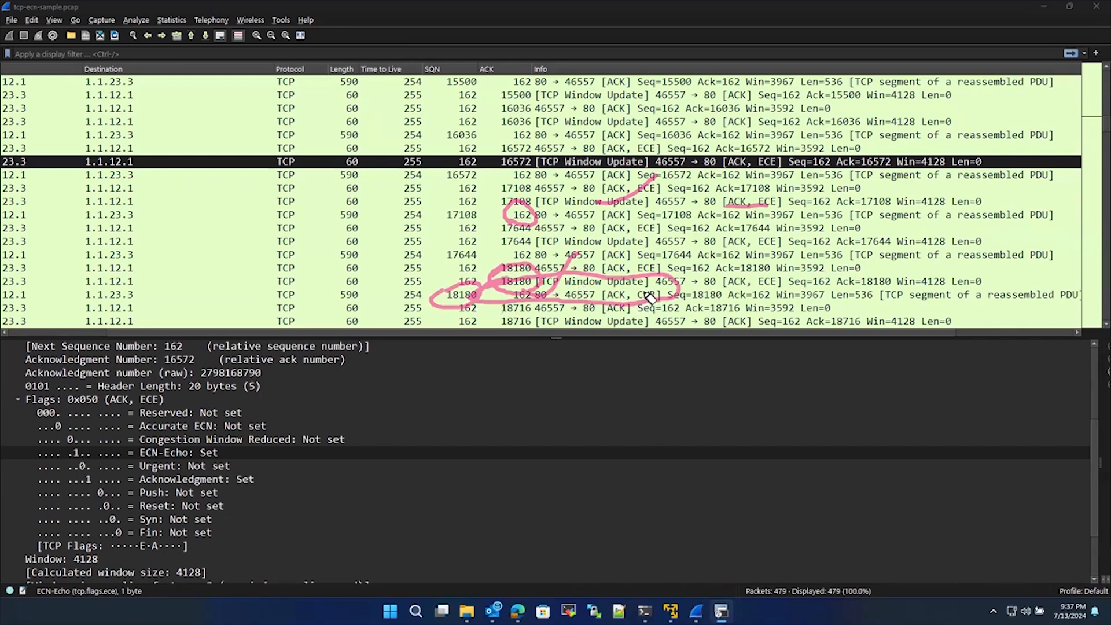
# Sketch a three-peak rise-and-fall curve over the packet details and draw a nearly horizontal line across its initial rise.
pyautogui.moveTo(474, 533)
pyautogui.mouseDown()
pyautogui.moveTo(495, 525)
pyautogui.moveTo(508, 419)
pyautogui.moveTo(552, 364)
pyautogui.moveTo(596, 439)
pyautogui.mouseUp()
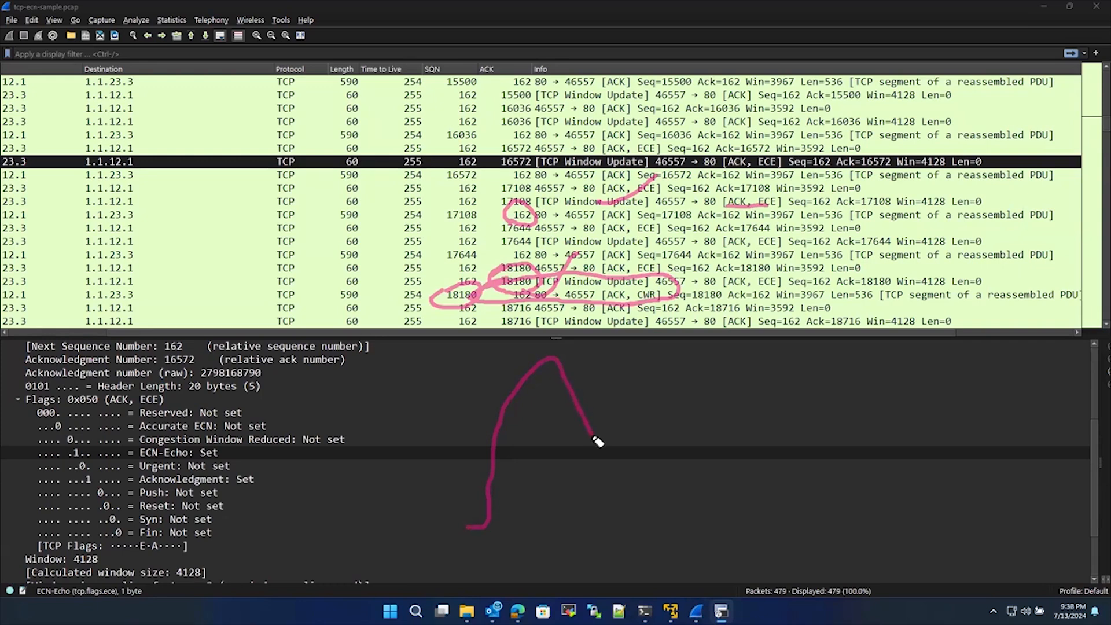
pyautogui.moveTo(596, 439)
pyautogui.mouseDown()
pyautogui.moveTo(614, 394)
pyautogui.moveTo(665, 344)
pyautogui.moveTo(693, 363)
pyautogui.moveTo(719, 416)
pyautogui.moveTo(748, 351)
pyautogui.moveTo(786, 401)
pyautogui.mouseUp()
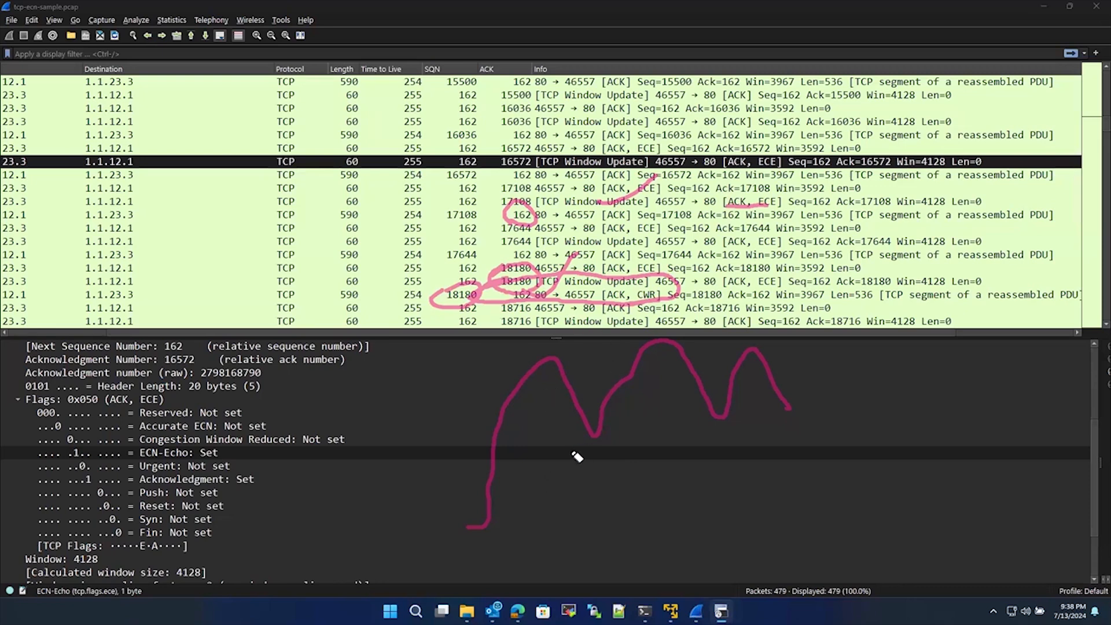
pyautogui.moveTo(428, 462); pyautogui.dragTo(787, 484)
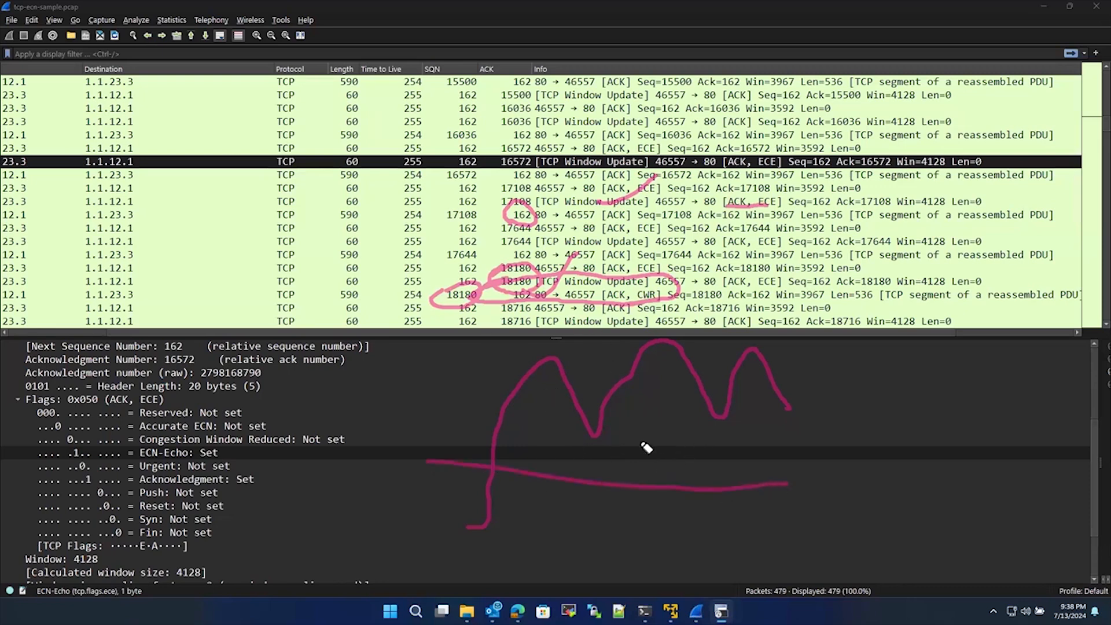
# Draw several horizontal lines across the three-peak curve and add a large closed shape with slanted lines beside it.
pyautogui.moveTo(541, 450); pyautogui.dragTo(1022, 440)
pyautogui.moveTo(571, 461); pyautogui.dragTo(857, 443)
pyautogui.moveTo(504, 428); pyautogui.dragTo(858, 421)
pyautogui.moveTo(470, 415); pyautogui.dragTo(952, 405)
pyautogui.moveTo(474, 404); pyautogui.dragTo(852, 409)
pyautogui.moveTo(929, 370)
pyautogui.mouseDown()
pyautogui.moveTo(1015, 400)
pyautogui.moveTo(983, 464)
pyautogui.mouseUp()
pyautogui.moveTo(1044, 360)
pyautogui.mouseDown()
pyautogui.moveTo(955, 354)
pyautogui.moveTo(930, 510)
pyautogui.mouseUp()
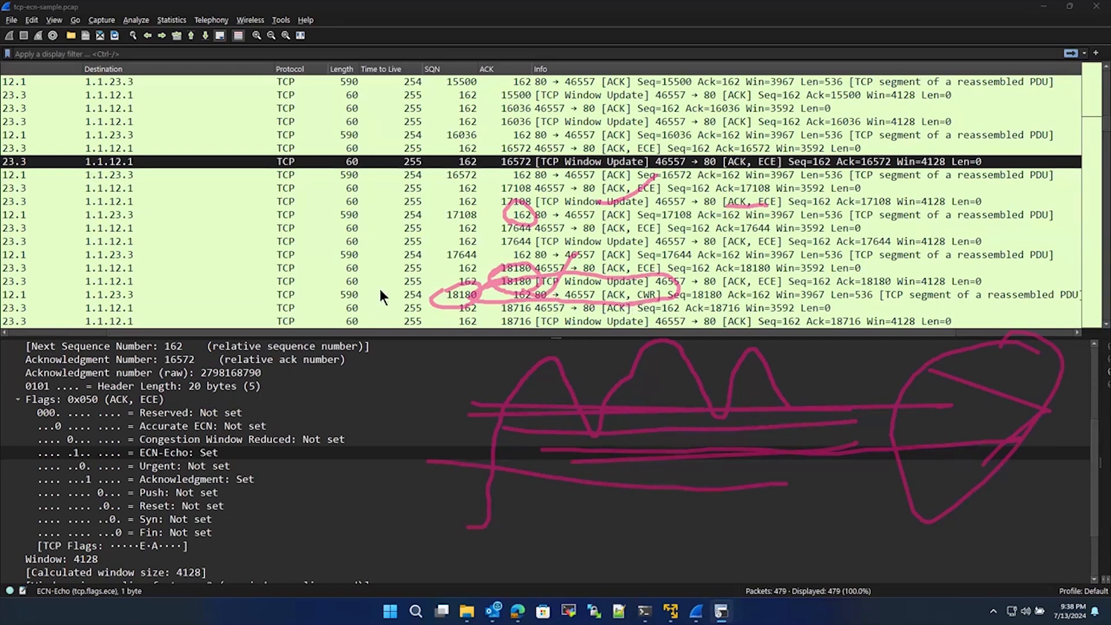
# Select the [ACK, CWR] packet with Seq=18180, reveal the number, time and source columns, and review the packets back to the handshake.
pyautogui.click(311, 295)
pyautogui.moveTo(369, 332); pyautogui.dragTo(74, 331)
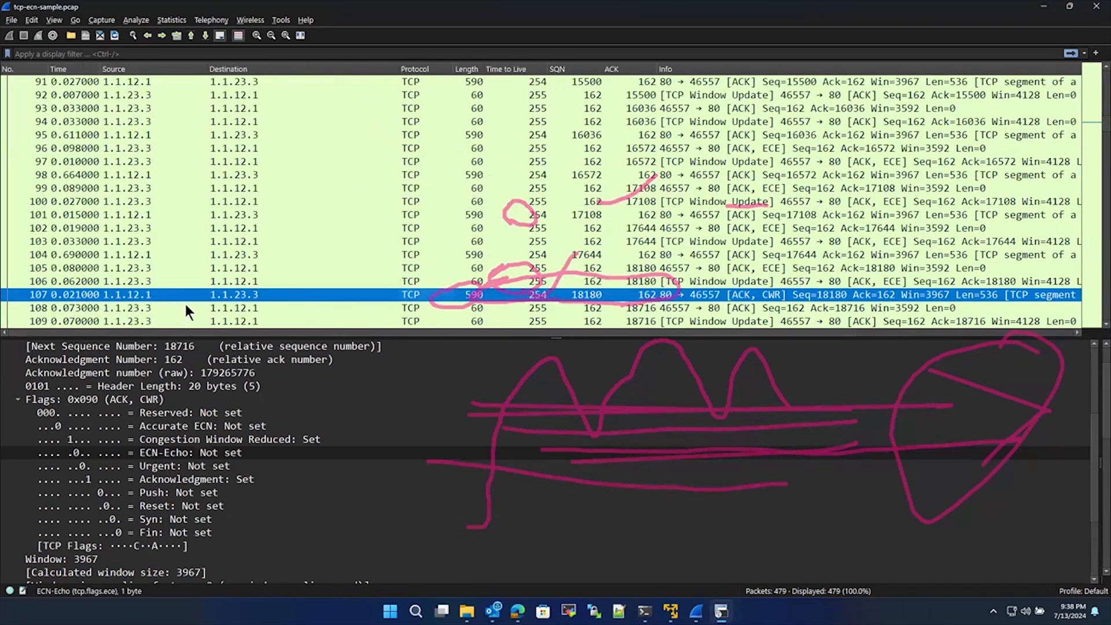
pyautogui.scroll(20, 200, 282)
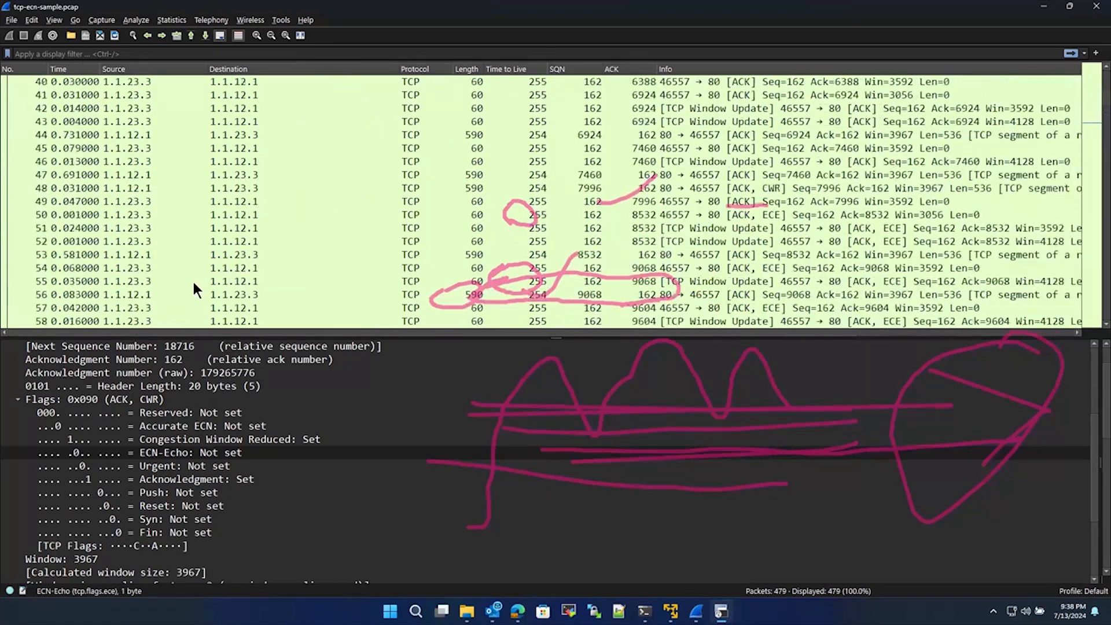
pyautogui.scroll(8, 194, 284)
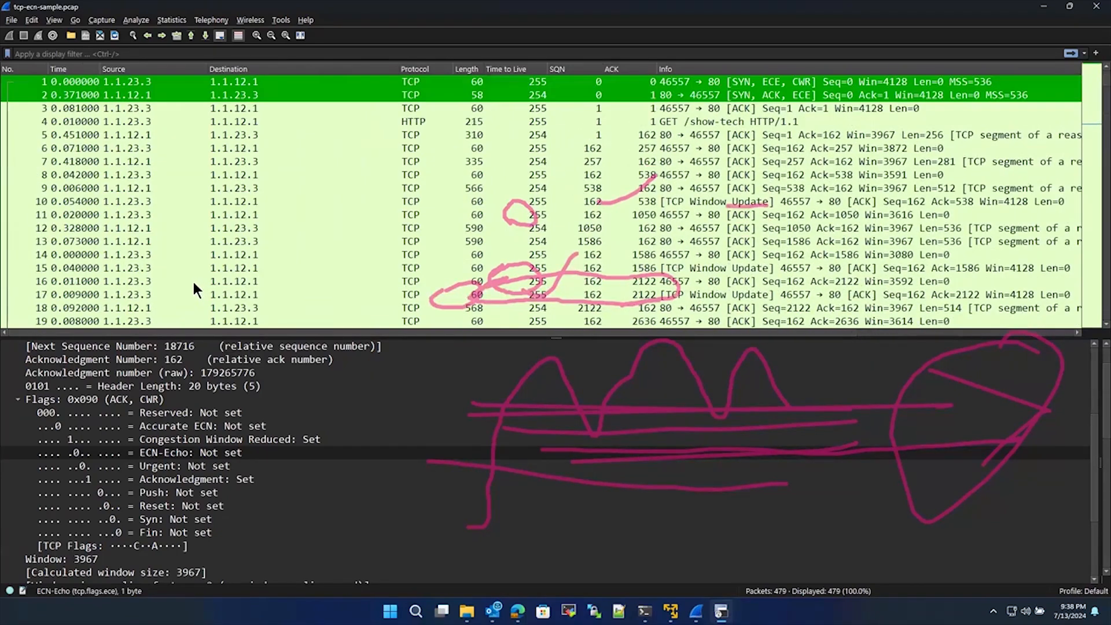
pyautogui.scroll(-20, 193, 279)
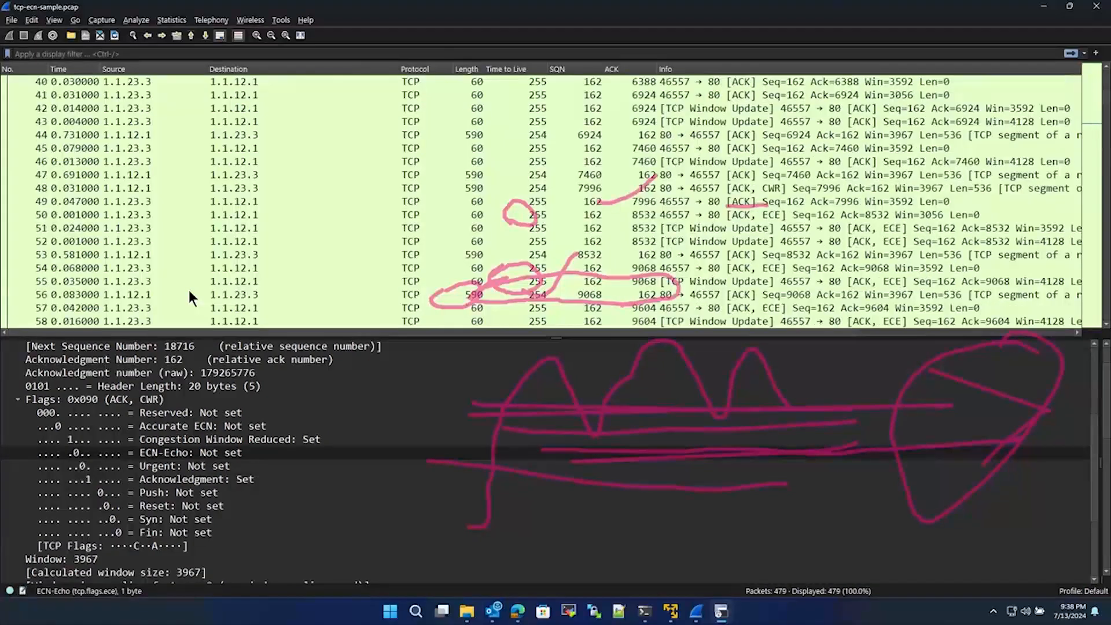
pyautogui.scroll(-14, 200, 272)
pyautogui.scroll(2, 199, 270)
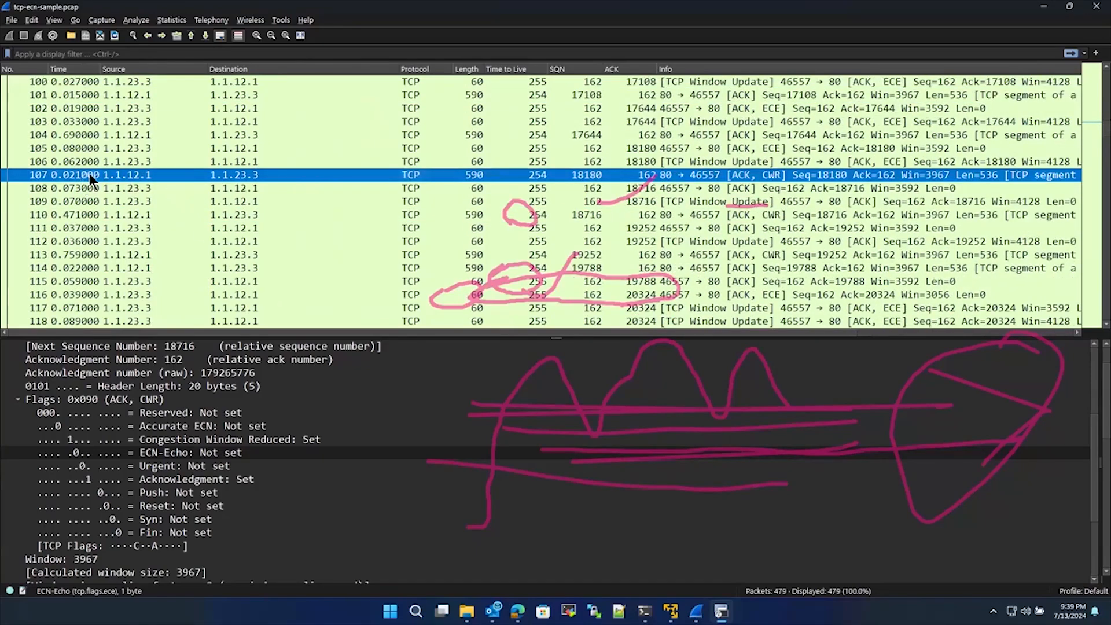
# Mark packet 107, then compare its flags with those of packets 109, 113, 116 and 114.
pyautogui.rightClick(155, 172)
pyautogui.press('Escape')
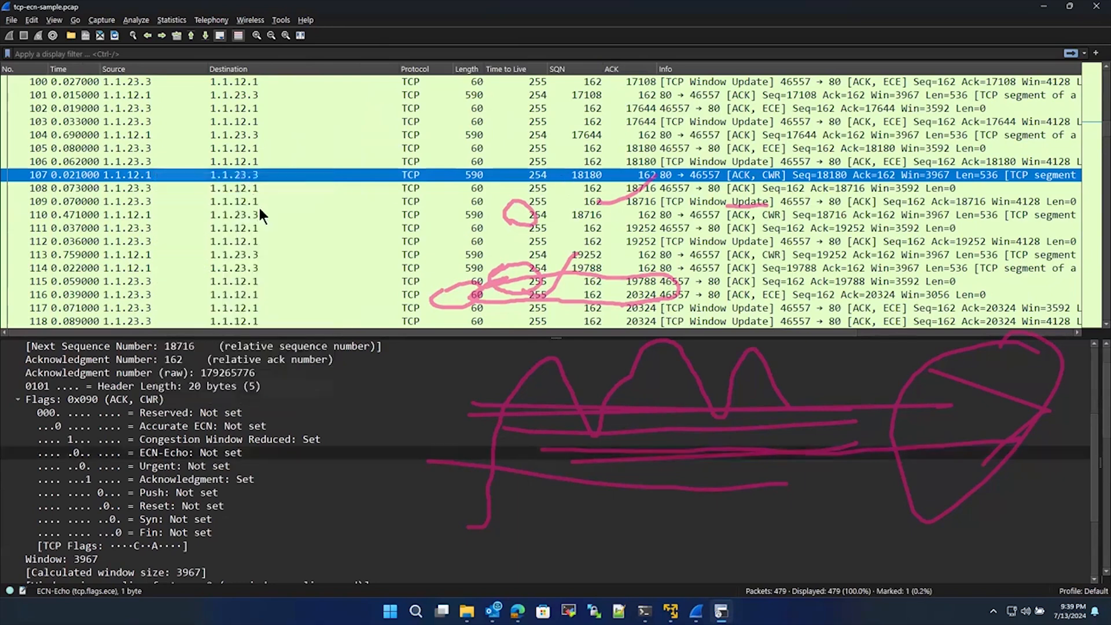
pyautogui.click(166, 201)
pyautogui.click(173, 254)
pyautogui.click(166, 294)
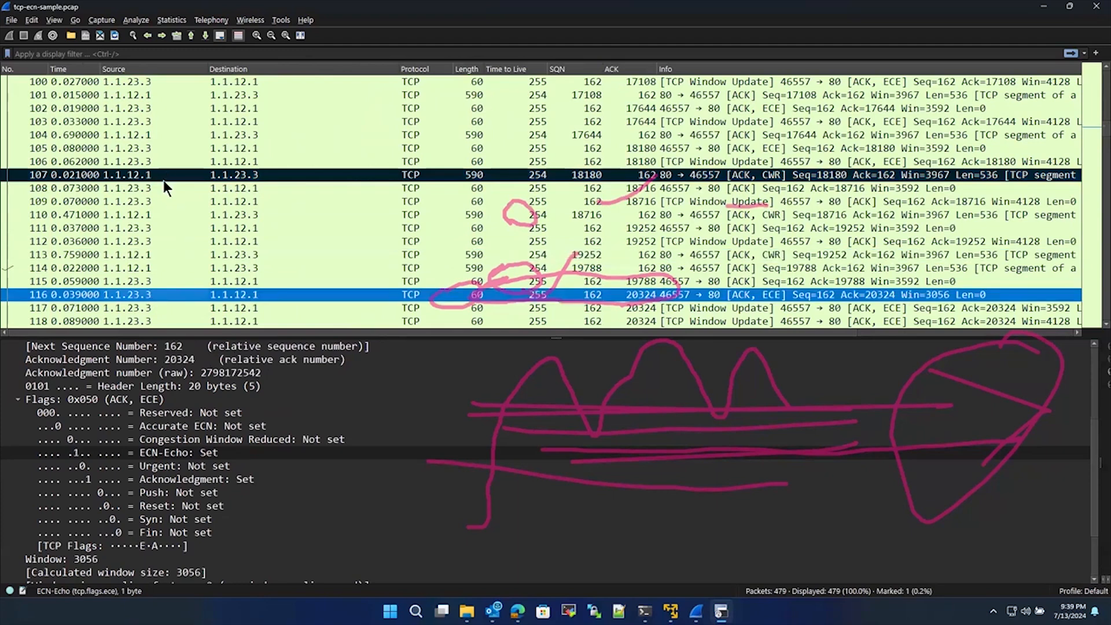
pyautogui.click(163, 178)
pyautogui.click(145, 269)
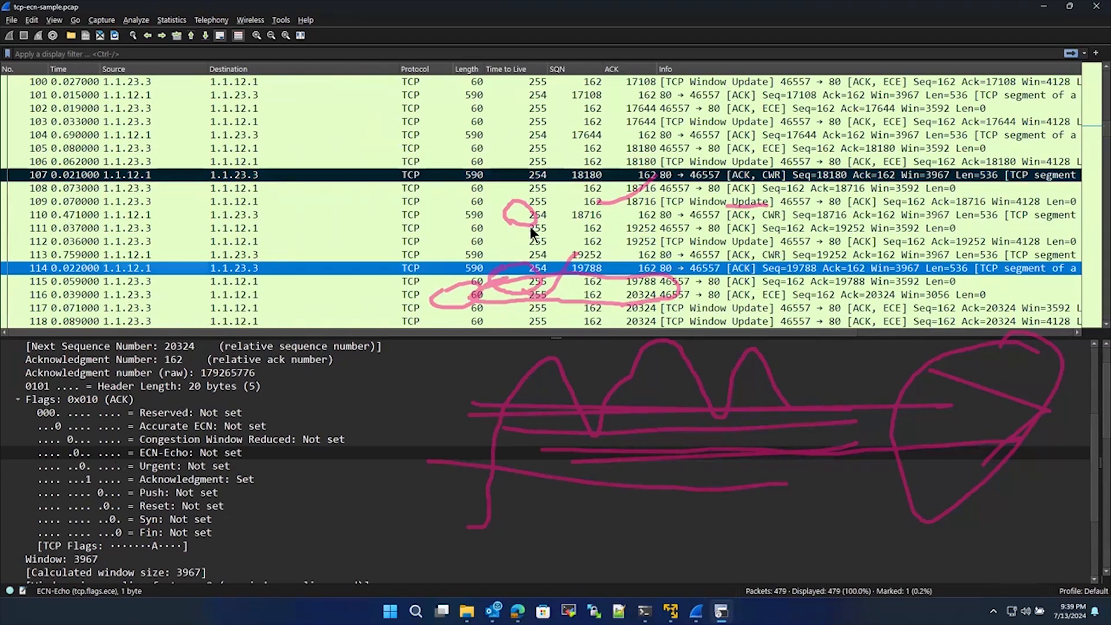
pyautogui.click(258, 176)
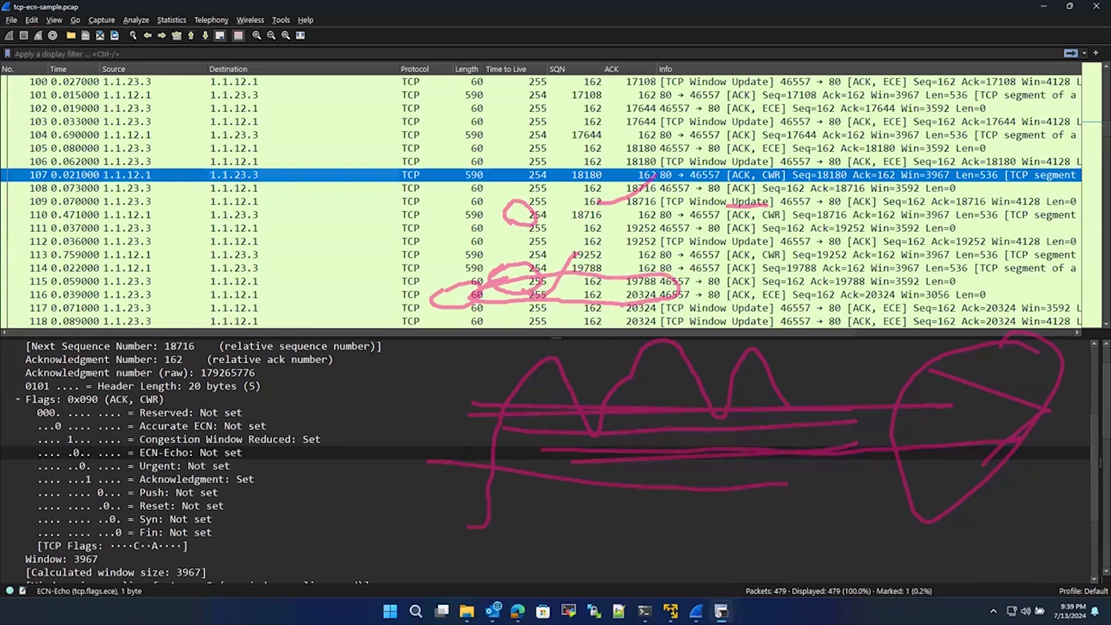
# Draw a tick beside packet 107's source address and review the packets before and after it.
pyautogui.hotkey('ctrl', 'shift', '5')
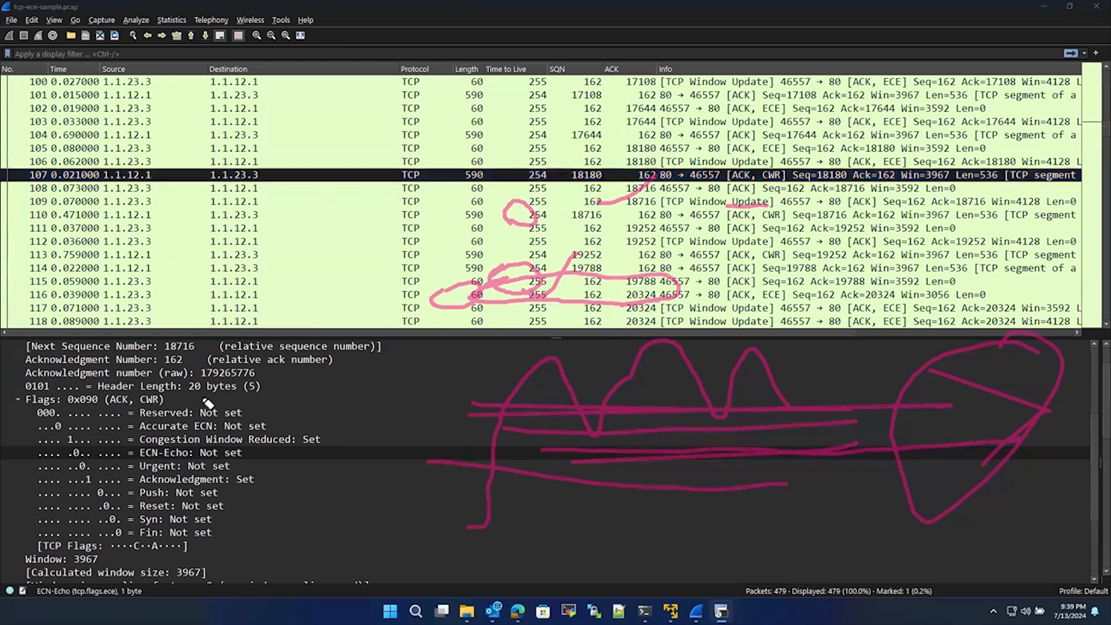
pyautogui.moveTo(151, 177); pyautogui.dragTo(191, 145)
pyautogui.moveTo(1083, 120)
pyautogui.mouseDown()
pyautogui.moveTo(1084, 74)
pyautogui.moveTo(1083, 130)
pyautogui.mouseUp()
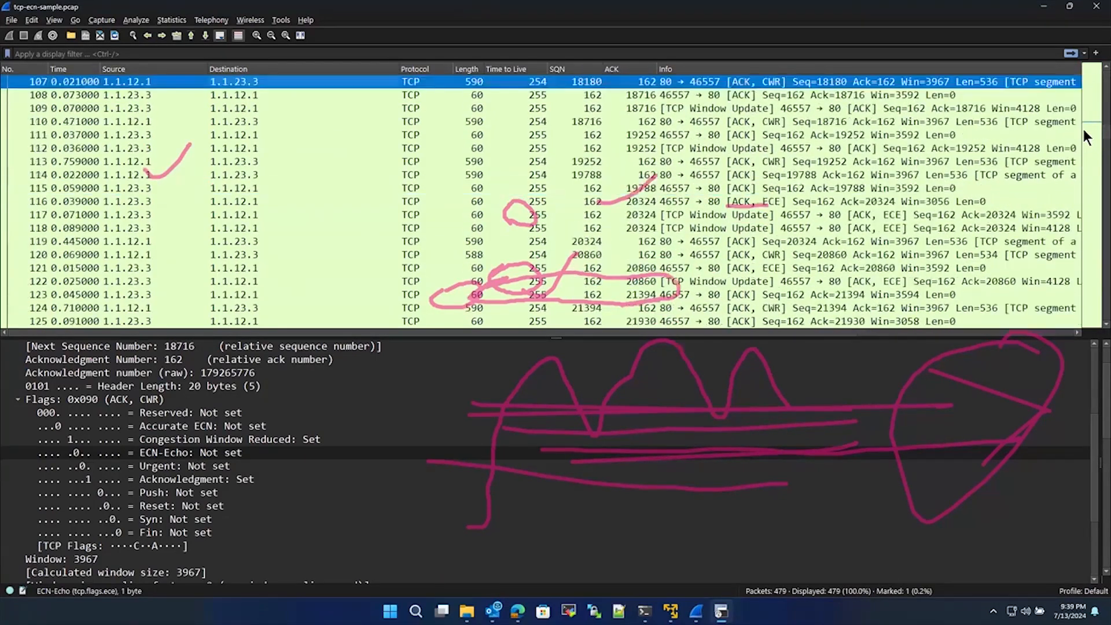
pyautogui.scroll(5, 471, 282)
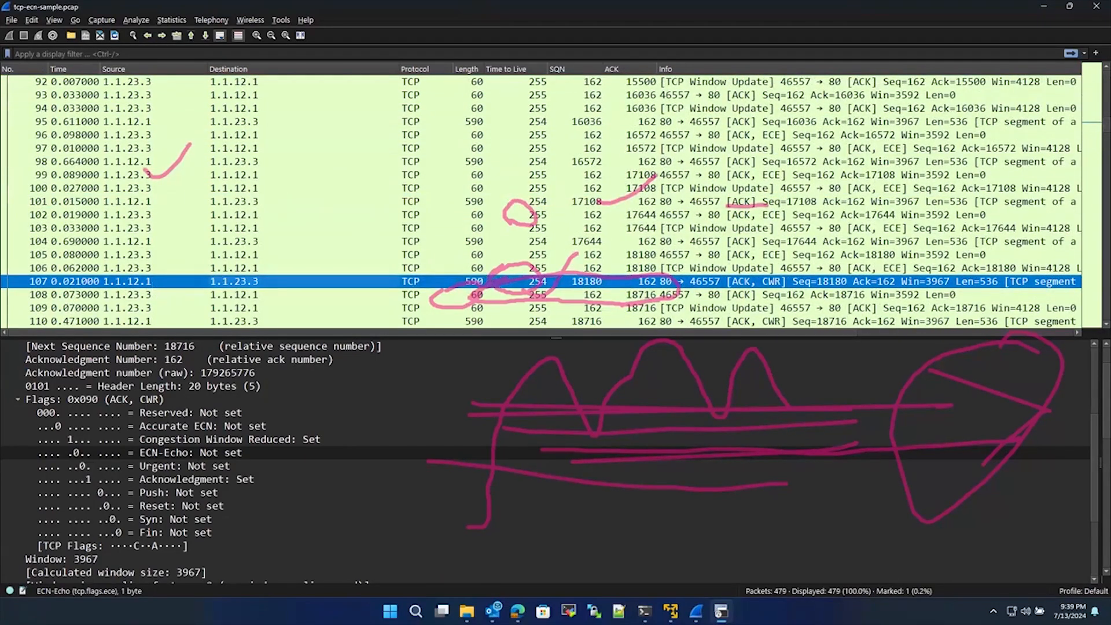
# Handwrite a letter beside packet 107's source address and another beside its destination address, and clear all annotations.
pyautogui.hotkey('ctrl', 'shift', '3')
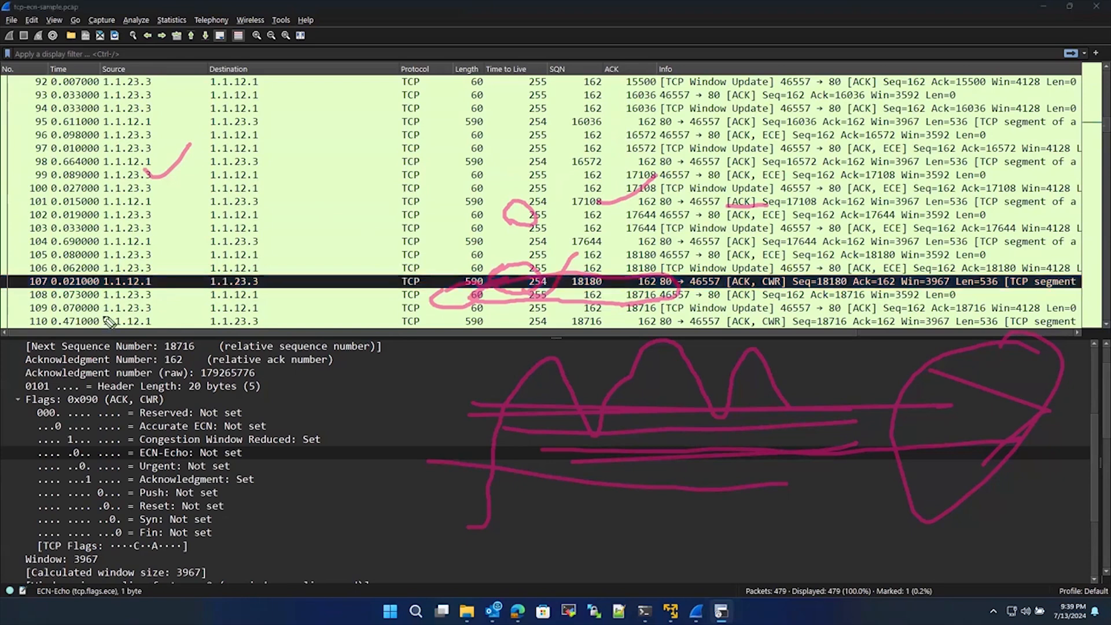
pyautogui.moveTo(169, 274); pyautogui.dragTo(168, 286)
pyautogui.moveTo(162, 267); pyautogui.dragTo(168, 286)
pyautogui.moveTo(295, 272); pyautogui.dragTo(275, 300)
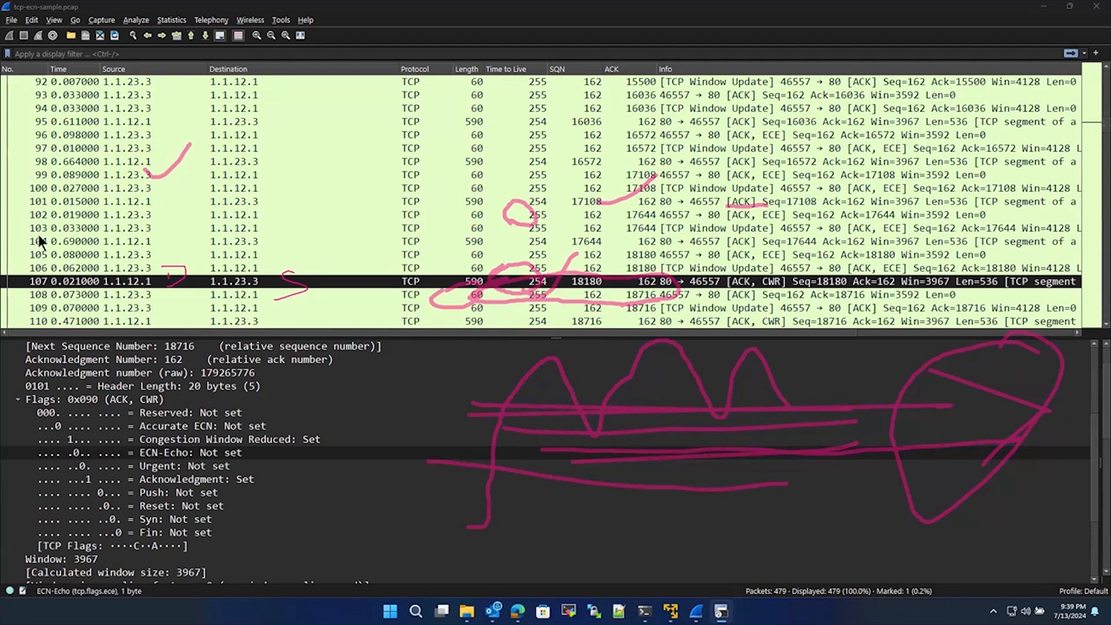
pyautogui.press('Escape')
# Compare the TCP flags of packets 108, 113 and 114.
pyautogui.click(681, 297)
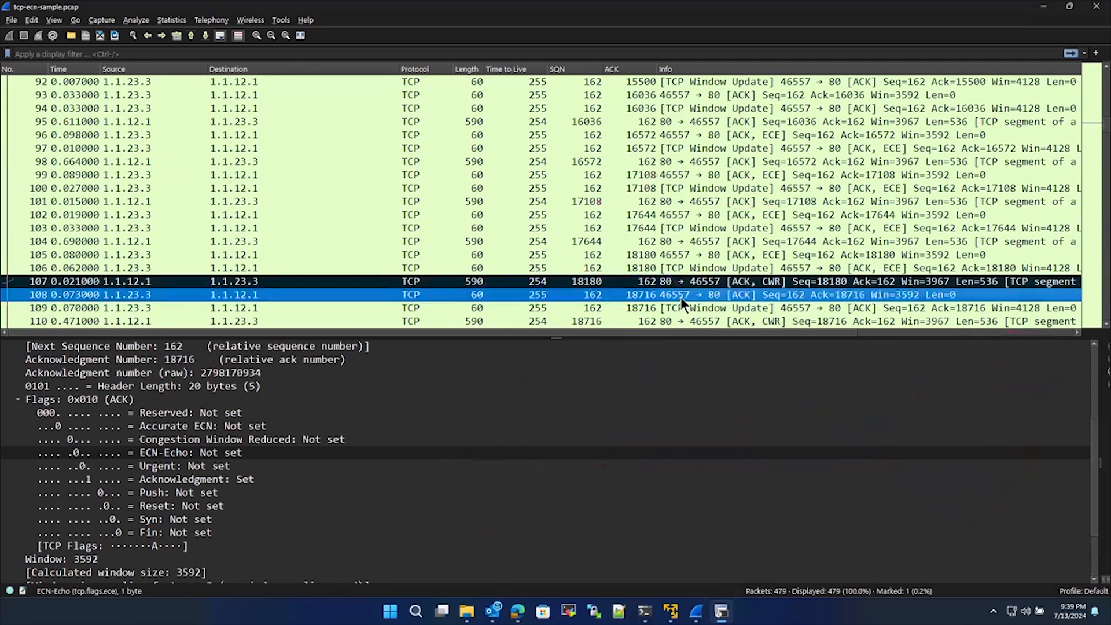
pyautogui.scroll(-2, 681, 297)
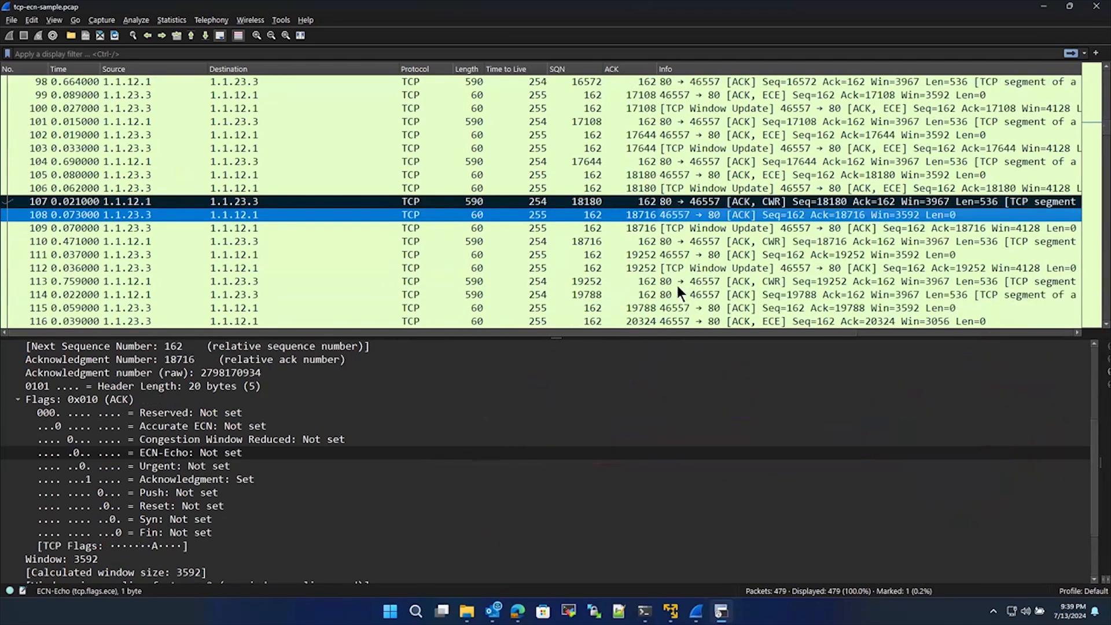
pyautogui.click(670, 283)
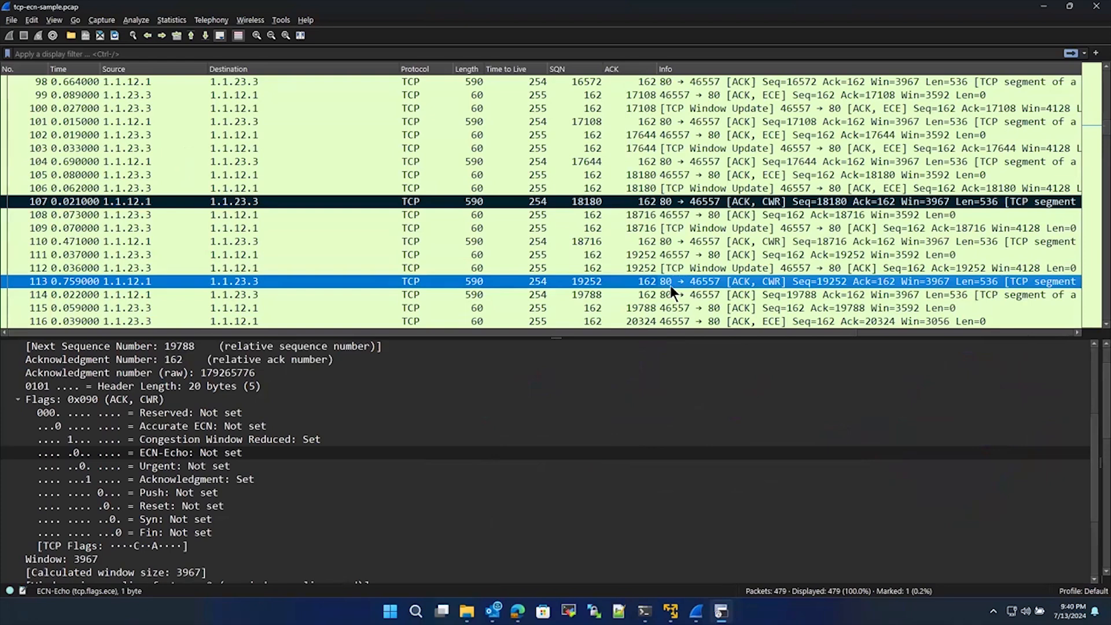
pyautogui.scroll(-1, 160, 269)
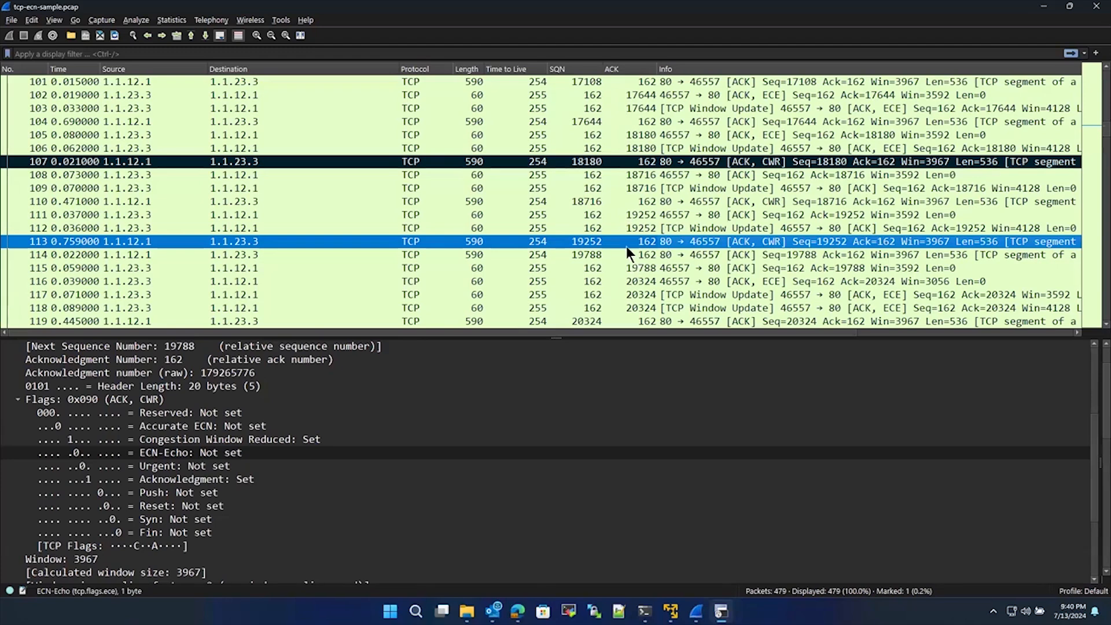
pyautogui.click(601, 258)
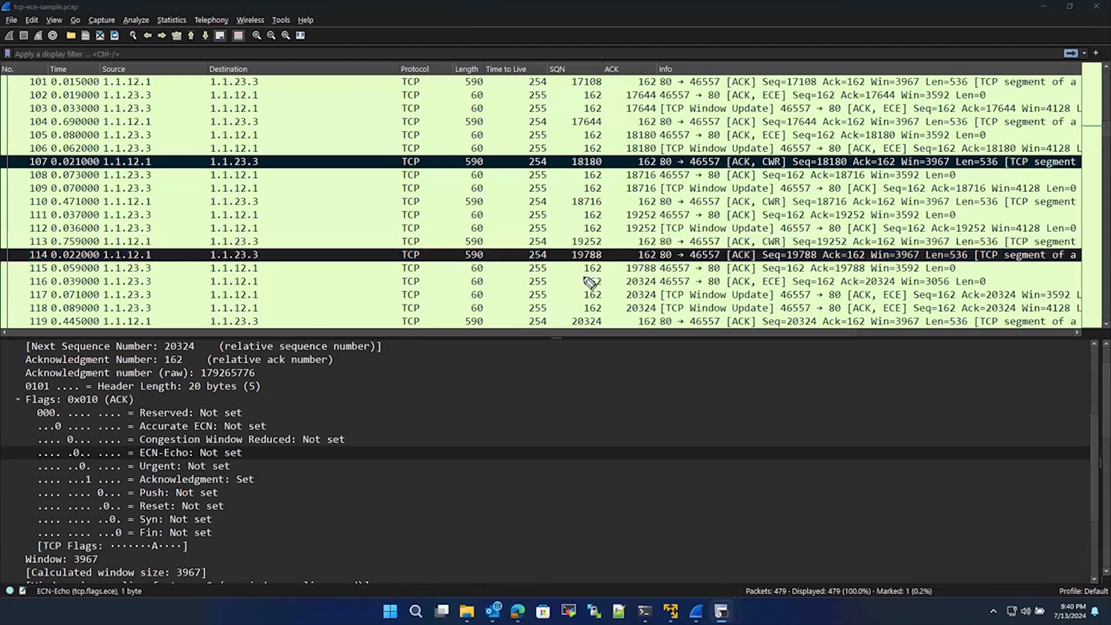
# Circle the sequence numbers of packets 115 to 118, and link packet 5's circled acknowledgment number to packet 6's sequence number.
pyautogui.moveTo(581, 264)
pyautogui.mouseDown()
pyautogui.moveTo(570, 309)
pyautogui.moveTo(590, 321)
pyautogui.moveTo(612, 300)
pyautogui.moveTo(586, 264)
pyautogui.mouseUp()
pyautogui.scroll(7, 869, 208)
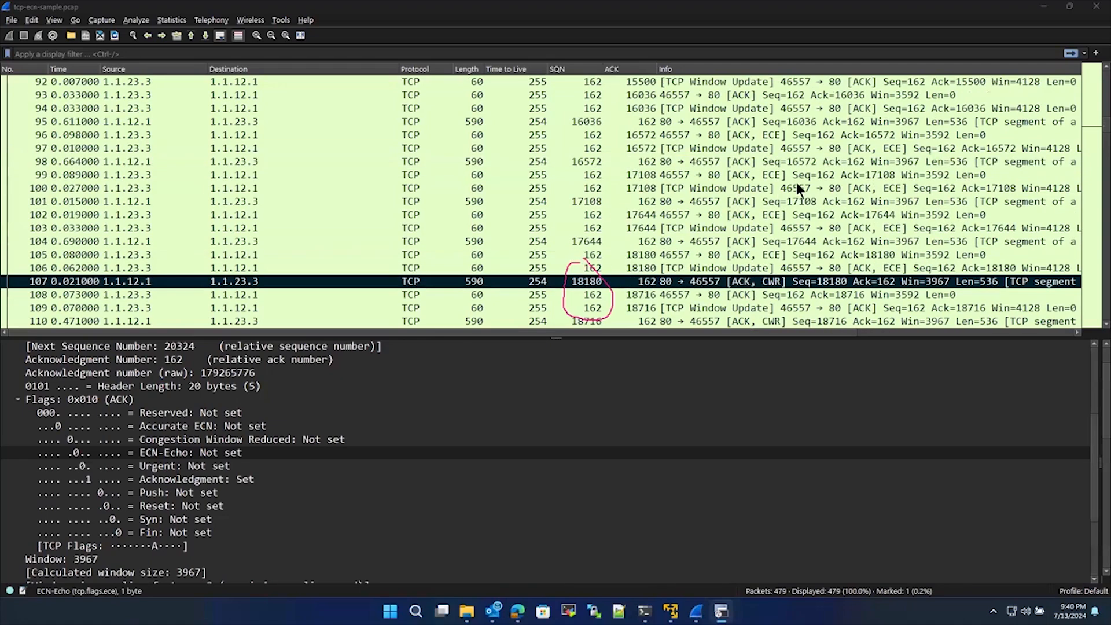
pyautogui.moveTo(1083, 122); pyautogui.dragTo(1084, 67)
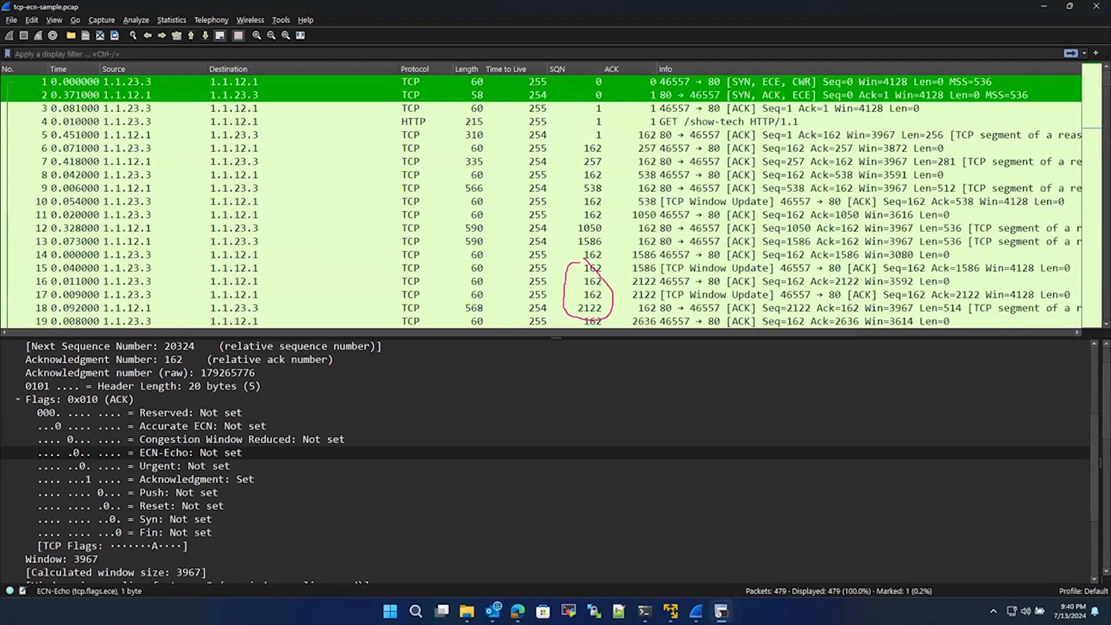
pyautogui.hotkey('ctrl', '2')
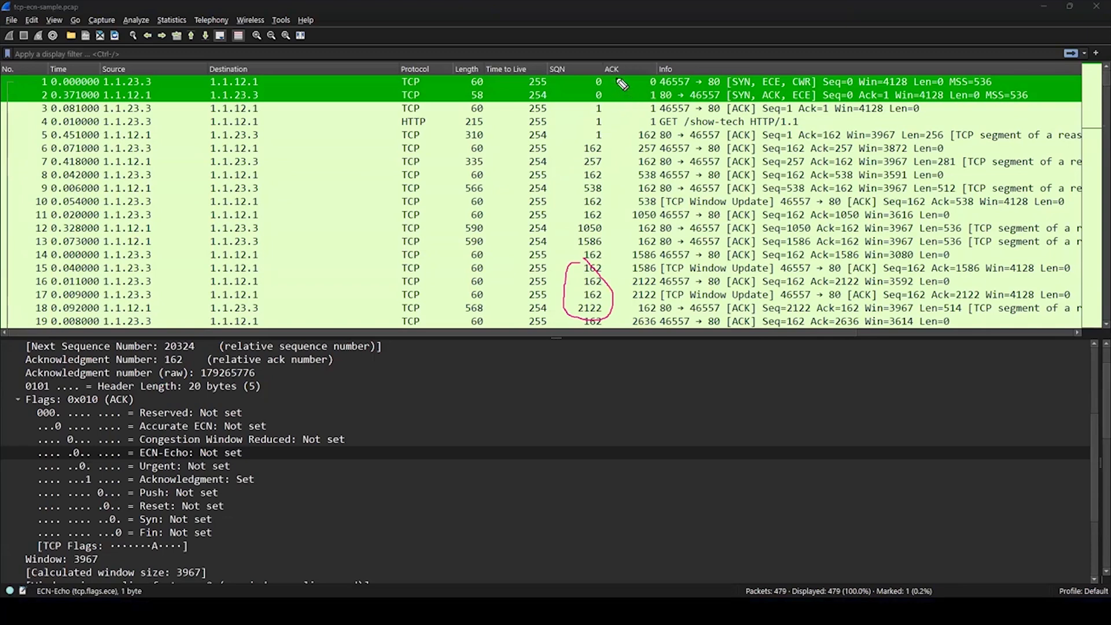
pyautogui.moveTo(613, 78)
pyautogui.mouseDown()
pyautogui.moveTo(614, 122)
pyautogui.moveTo(655, 133)
pyautogui.moveTo(584, 149)
pyautogui.moveTo(611, 152)
pyautogui.mouseUp()
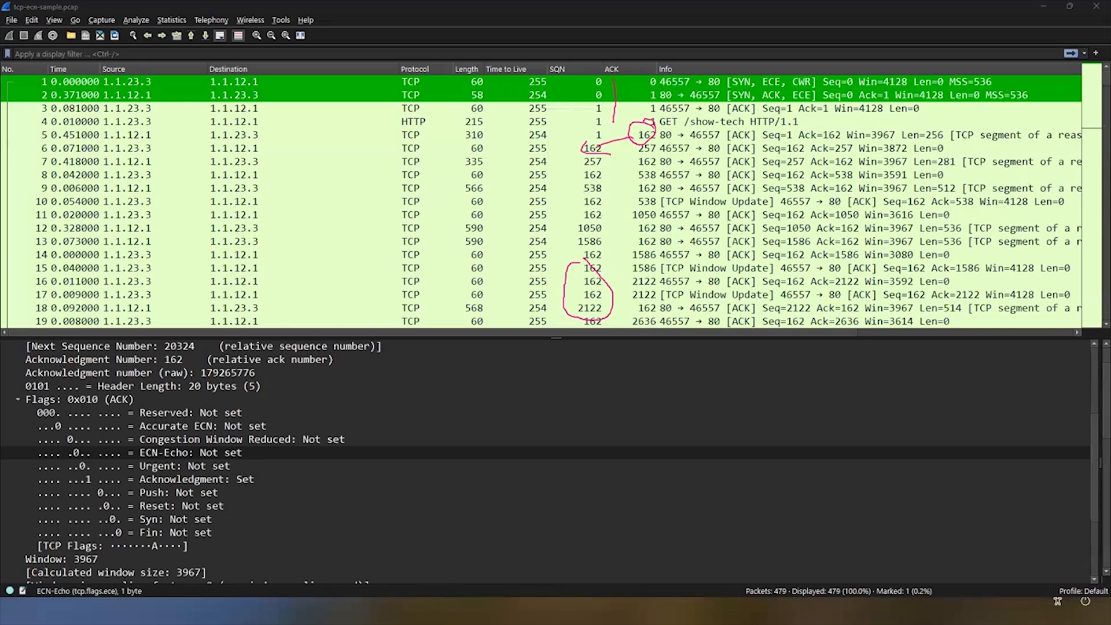
# Handwrite a circled 162 over the packet details with two arrows leading from it, and write 18 and 19 nearby.
pyautogui.moveTo(506, 504)
pyautogui.mouseDown()
pyautogui.moveTo(505, 517)
pyautogui.moveTo(541, 517)
pyautogui.moveTo(567, 498)
pyautogui.moveTo(557, 520)
pyautogui.moveTo(577, 514)
pyautogui.moveTo(599, 434)
pyautogui.moveTo(706, 362)
pyautogui.moveTo(782, 336)
pyautogui.moveTo(774, 351)
pyautogui.moveTo(813, 396)
pyautogui.moveTo(869, 377)
pyautogui.moveTo(839, 460)
pyautogui.mouseUp()
pyautogui.moveTo(847, 425)
pyautogui.mouseDown()
pyautogui.moveTo(866, 434)
pyautogui.moveTo(863, 460)
pyautogui.mouseUp()
pyautogui.moveTo(545, 475)
pyautogui.mouseDown()
pyautogui.moveTo(491, 539)
pyautogui.moveTo(521, 486)
pyautogui.mouseUp()
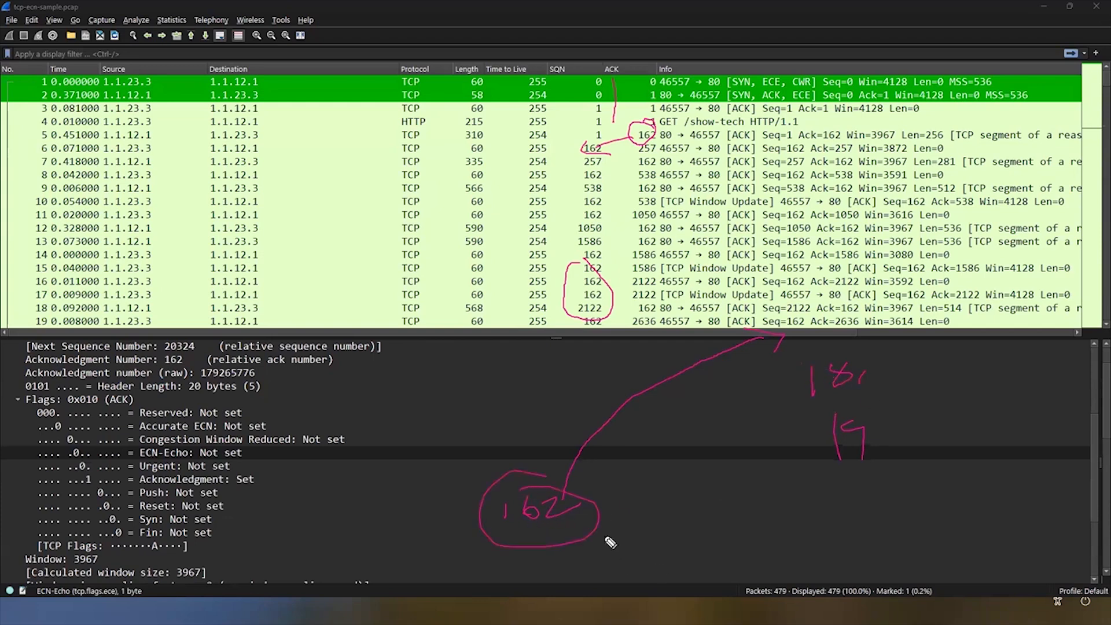
pyautogui.moveTo(594, 541)
pyautogui.mouseDown()
pyautogui.moveTo(739, 546)
pyautogui.moveTo(719, 564)
pyautogui.moveTo(762, 552)
pyautogui.mouseUp()
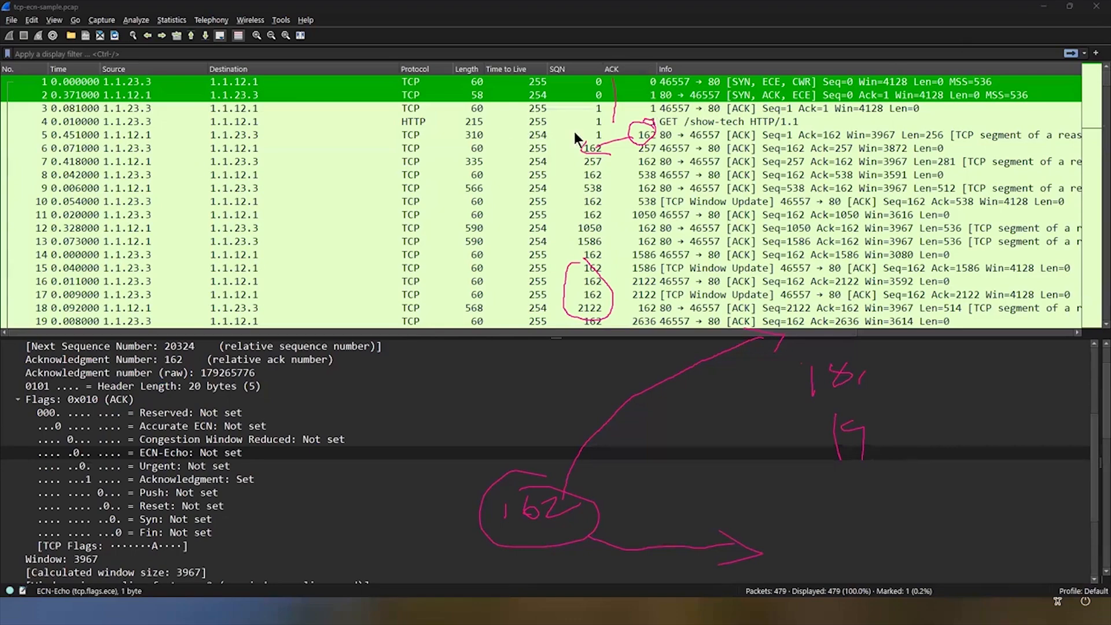
# Follow the sequence and acknowledgment numbers from the start of the capture to its end, checking packet 5 along the way.
pyautogui.scroll(-15, 612, 186)
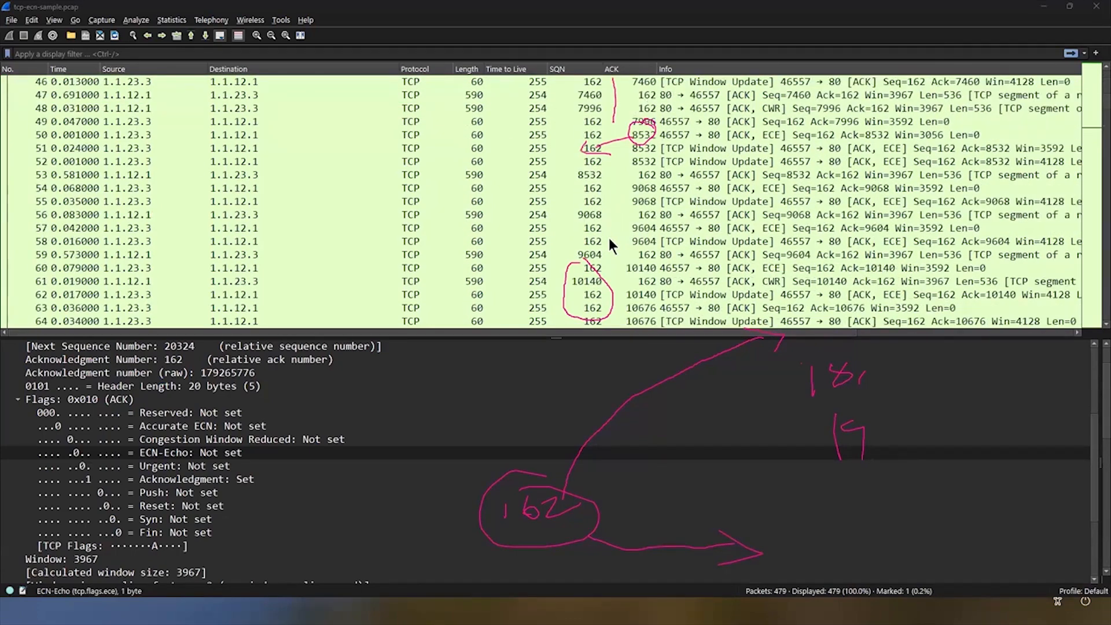
pyautogui.scroll(-20, 608, 237)
pyautogui.moveTo(1083, 139); pyautogui.dragTo(1084, 318)
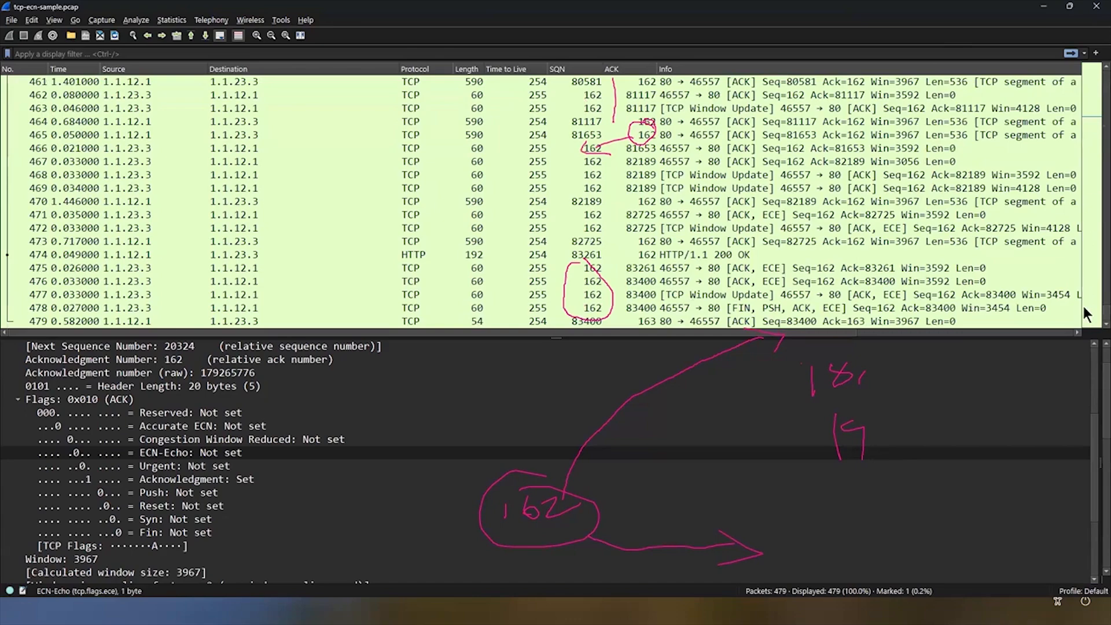
pyautogui.moveTo(1085, 315); pyautogui.dragTo(1086, 86)
pyautogui.scroll(20, 671, 110)
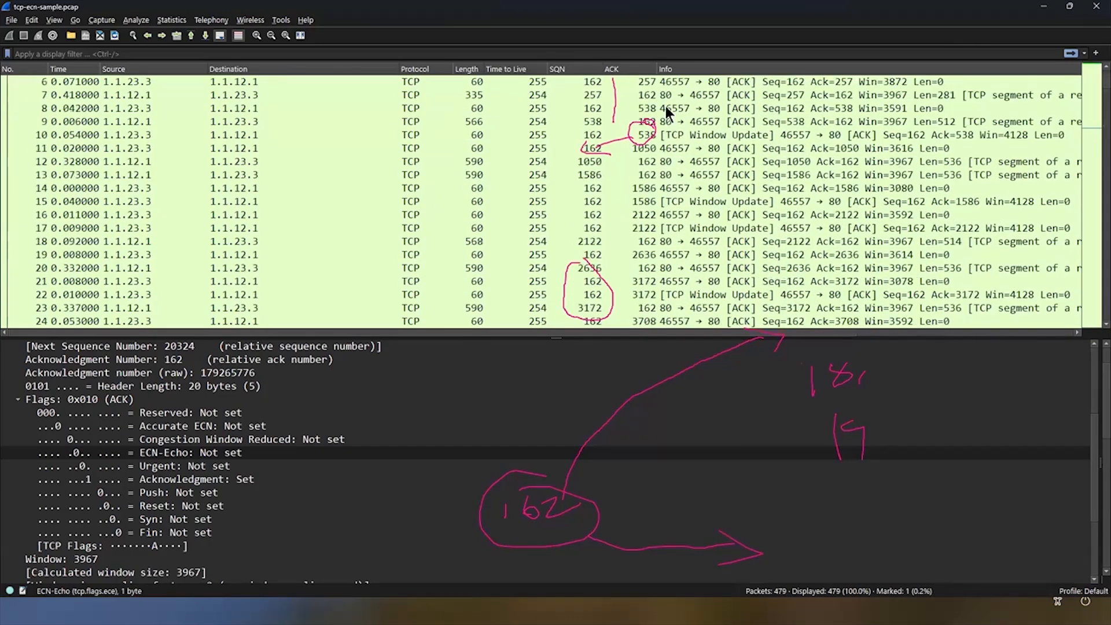
pyautogui.click(694, 134)
pyautogui.moveTo(1084, 80); pyautogui.dragTo(1084, 329)
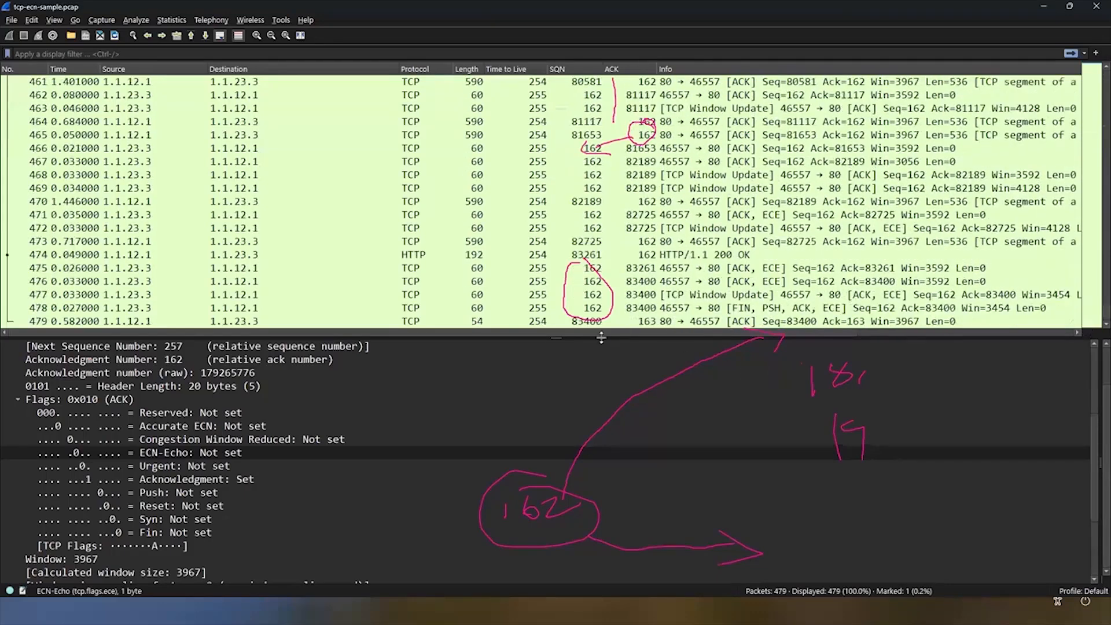
# Clear the annotations and compare the sequence and acknowledgment numbers of final packets 478 and 479.
pyautogui.click(575, 321)
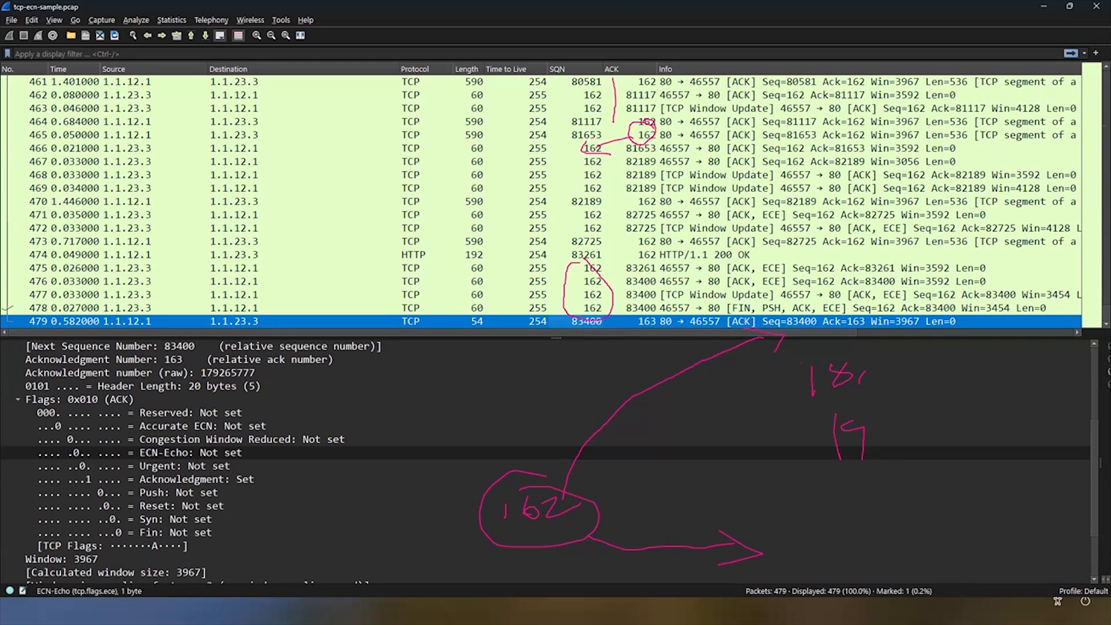
pyautogui.press('Escape')
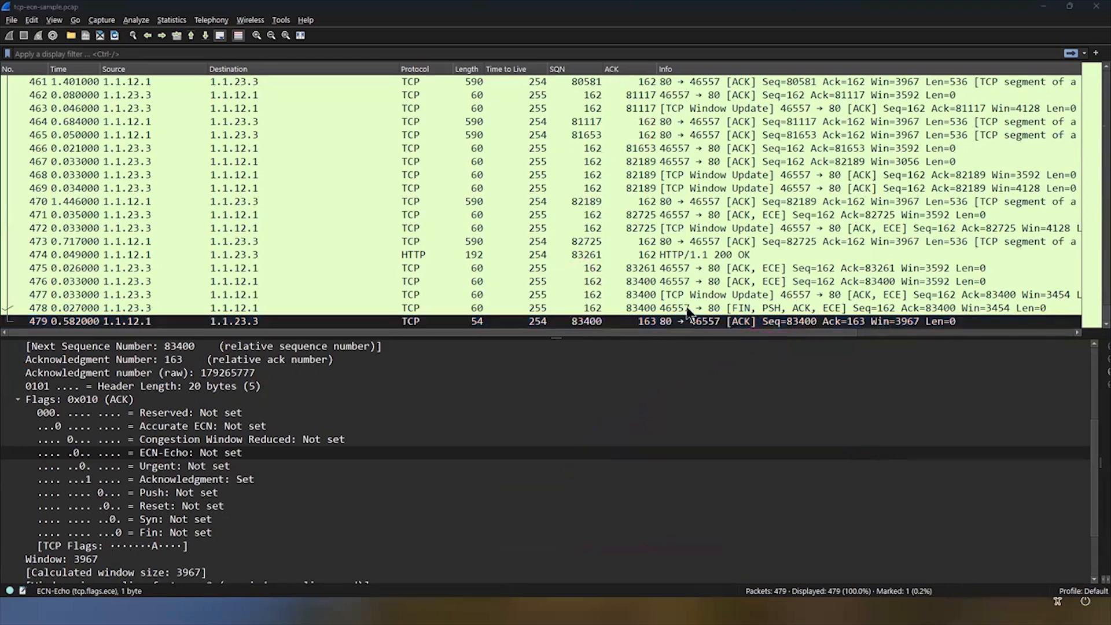
pyautogui.click(641, 308)
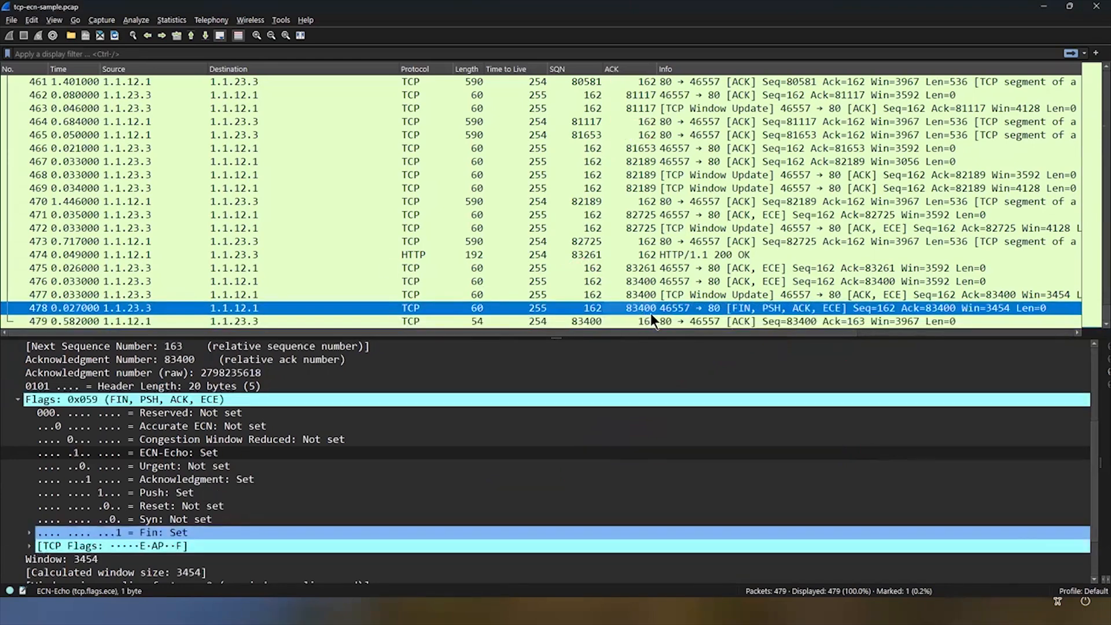
pyautogui.click(588, 322)
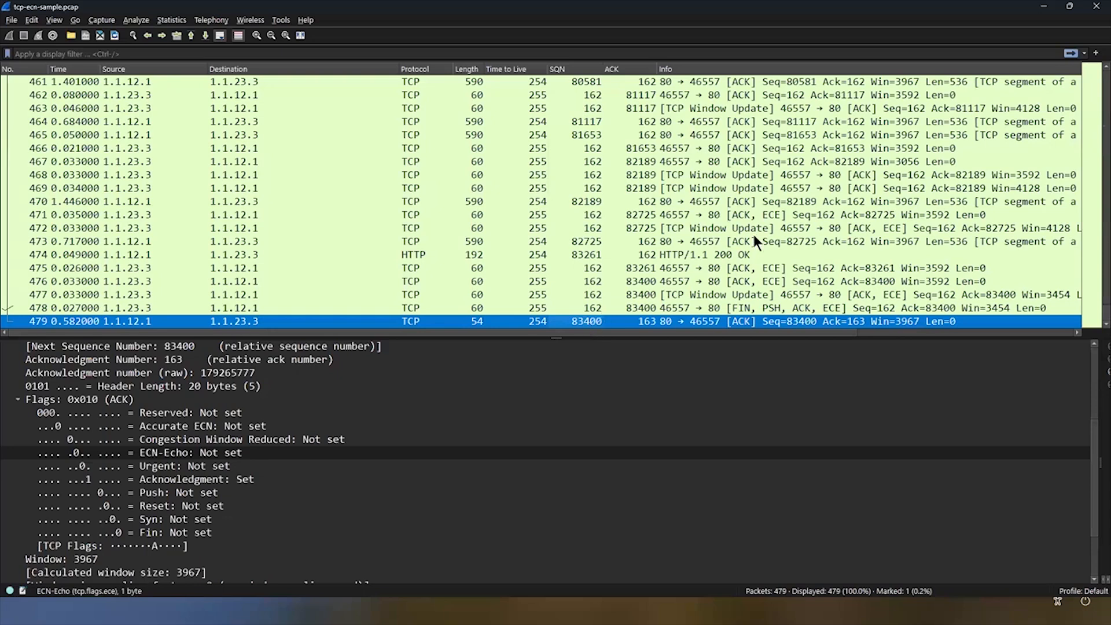
# Inspect the [ACK, ECE] packet 471 and compare it with packets 465, 466, 467 and 469 before it.
pyautogui.click(732, 215)
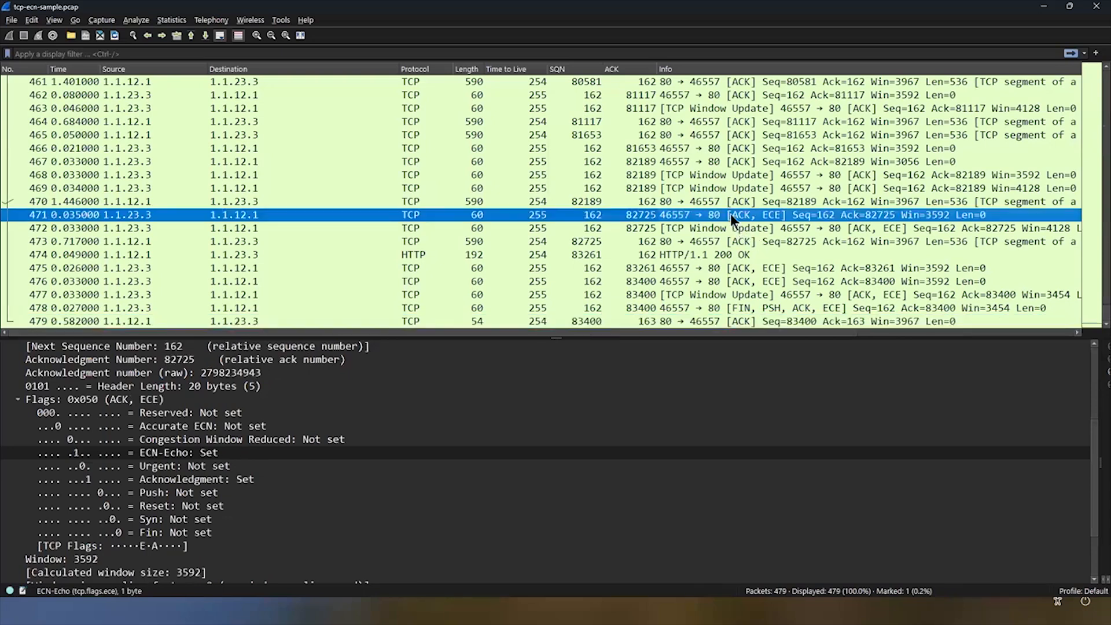
pyautogui.click(601, 140)
pyautogui.click(601, 149)
pyautogui.click(599, 161)
pyautogui.click(598, 188)
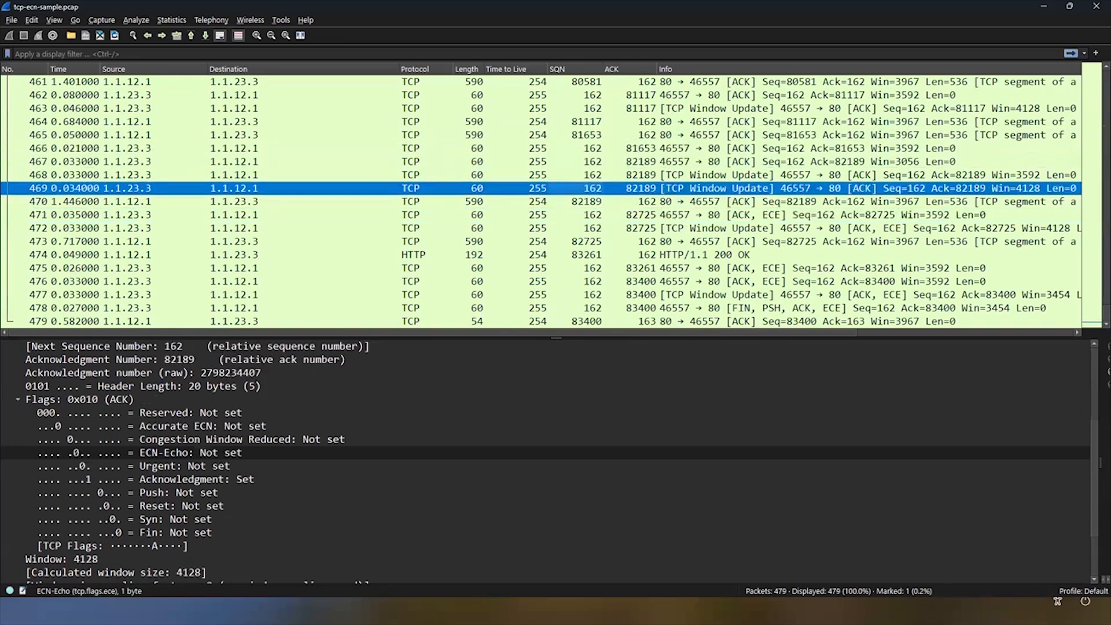
# Circle packet 471's source address and its [ACK, ECE] flags.
pyautogui.hotkey('ctrl', 'shift', '3')
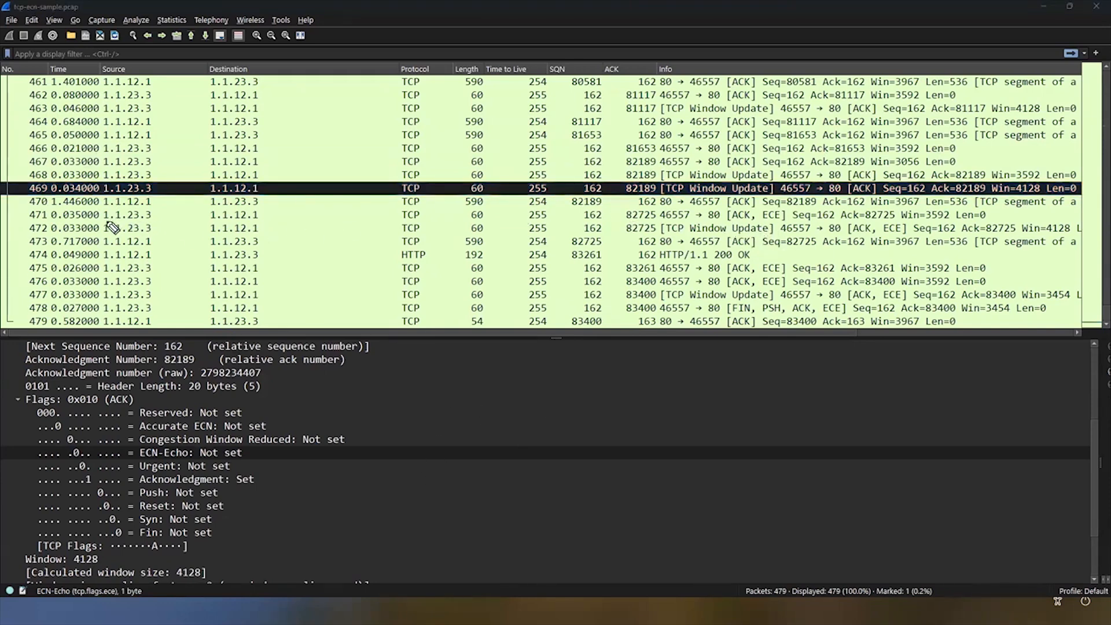
pyautogui.moveTo(102, 223); pyautogui.dragTo(131, 230)
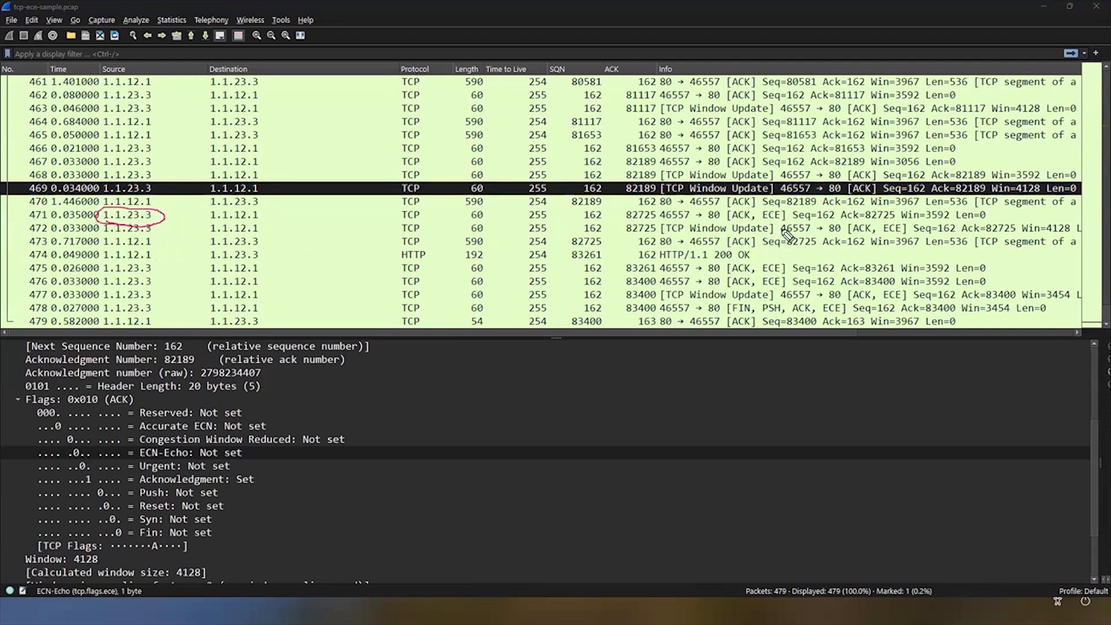
pyautogui.moveTo(732, 228)
pyautogui.mouseDown()
pyautogui.moveTo(774, 231)
pyautogui.moveTo(730, 217)
pyautogui.moveTo(731, 229)
pyautogui.mouseUp()
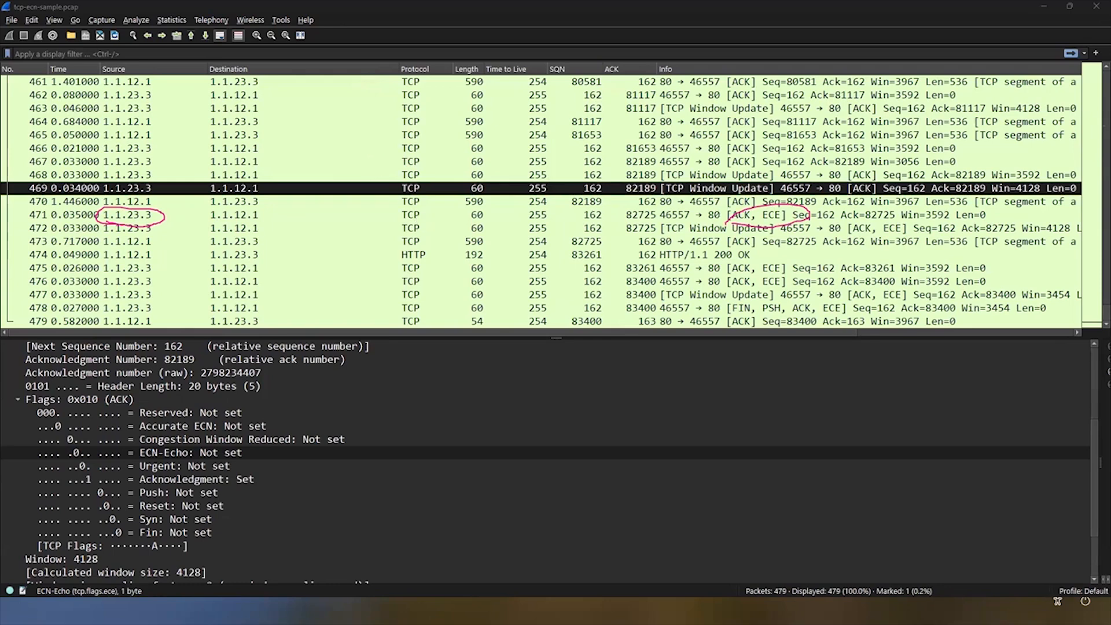
# Find the [ACK, CWR] packets 439 and 440 and compare their flags.
pyautogui.scroll(10, 495, 168)
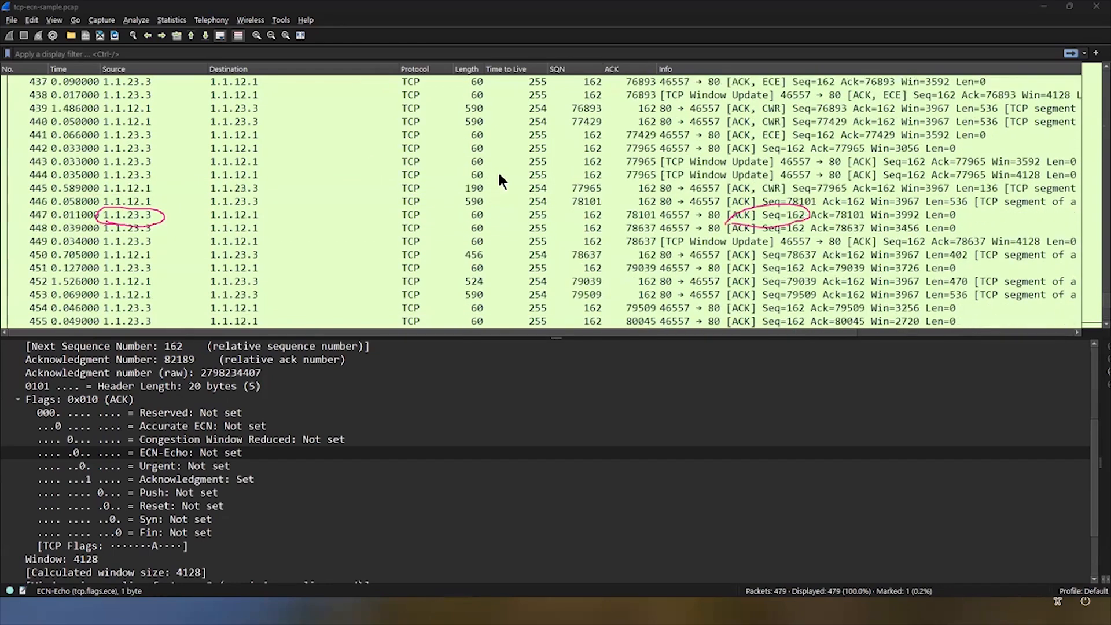
pyautogui.click(755, 203)
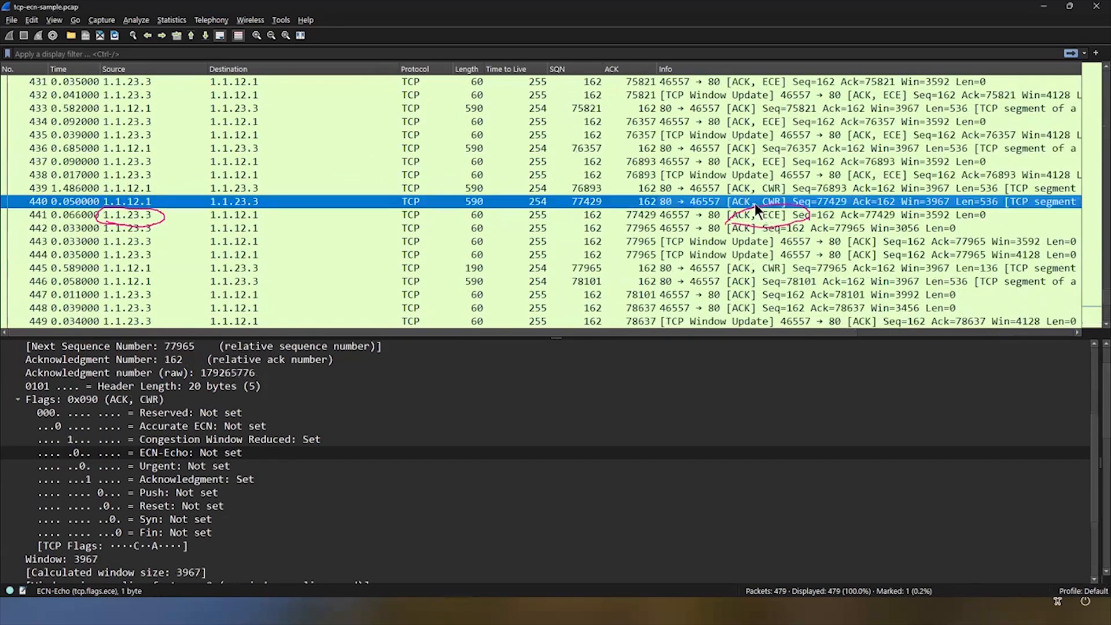
pyautogui.click(632, 192)
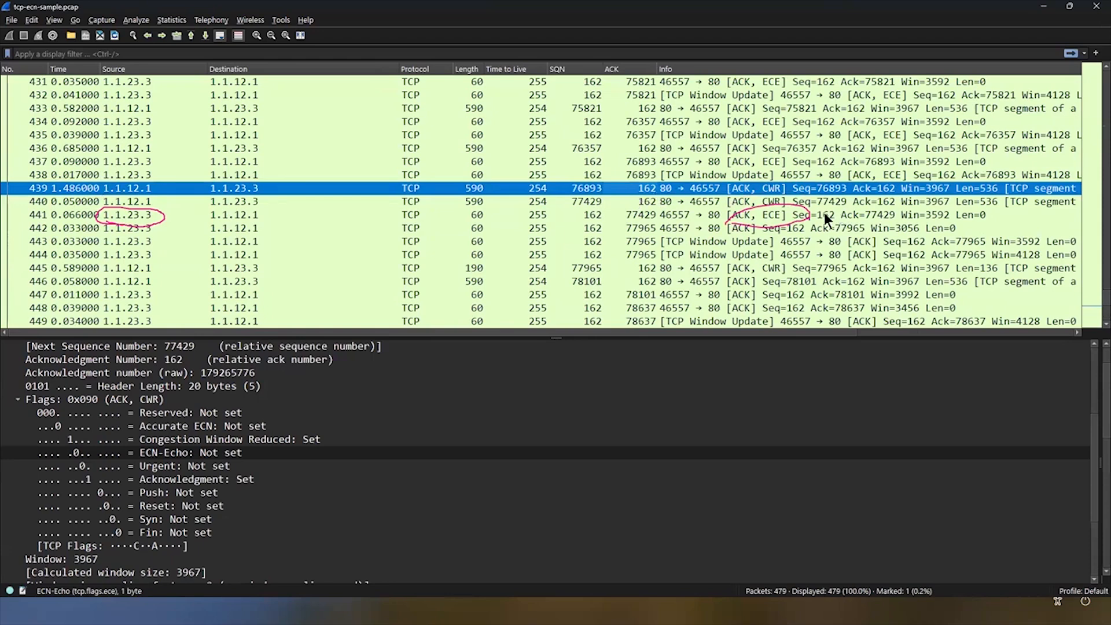
pyautogui.click(631, 204)
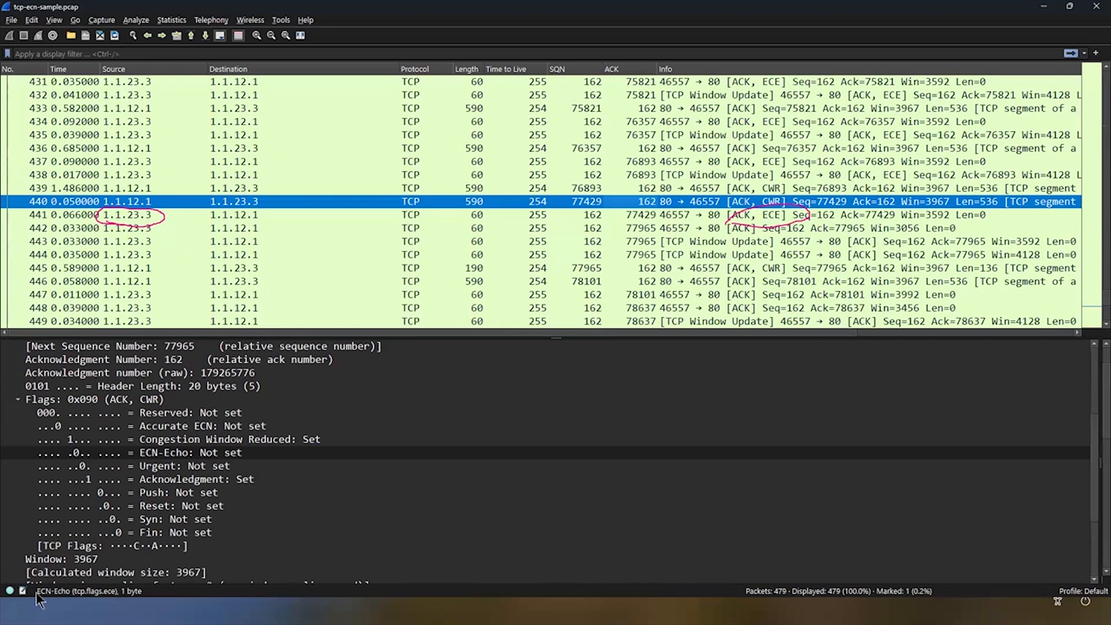
# Open the Expert Information, expand the TCP window update entries, and inspect packets 134, 177 and 449.
pyautogui.click(9, 590)
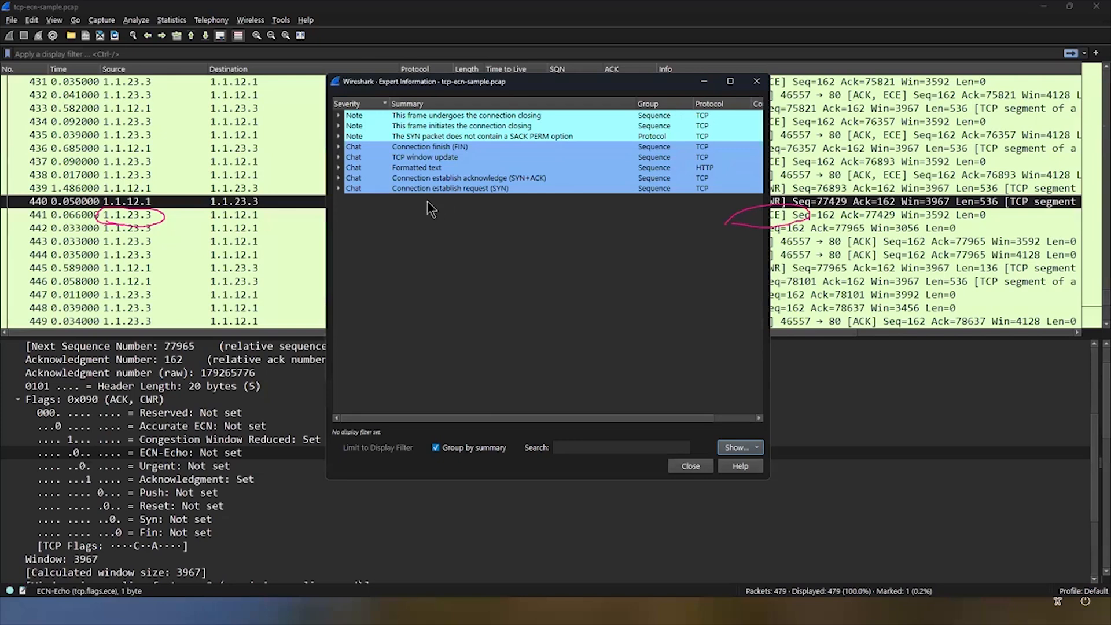
pyautogui.click(338, 157)
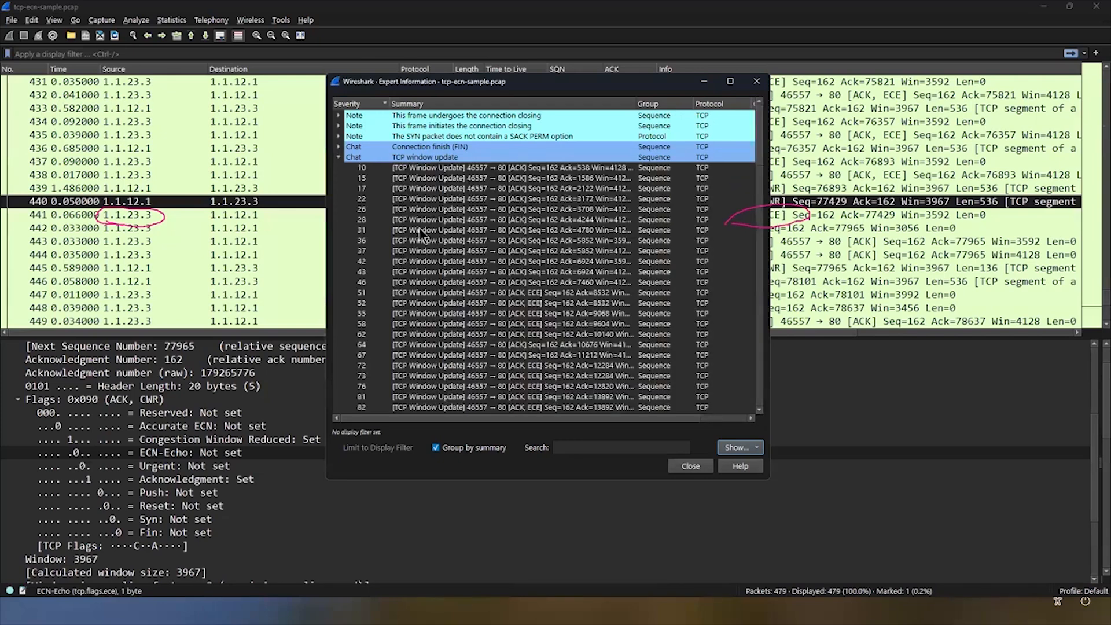
pyautogui.scroll(-13, 412, 322)
pyautogui.click(433, 259)
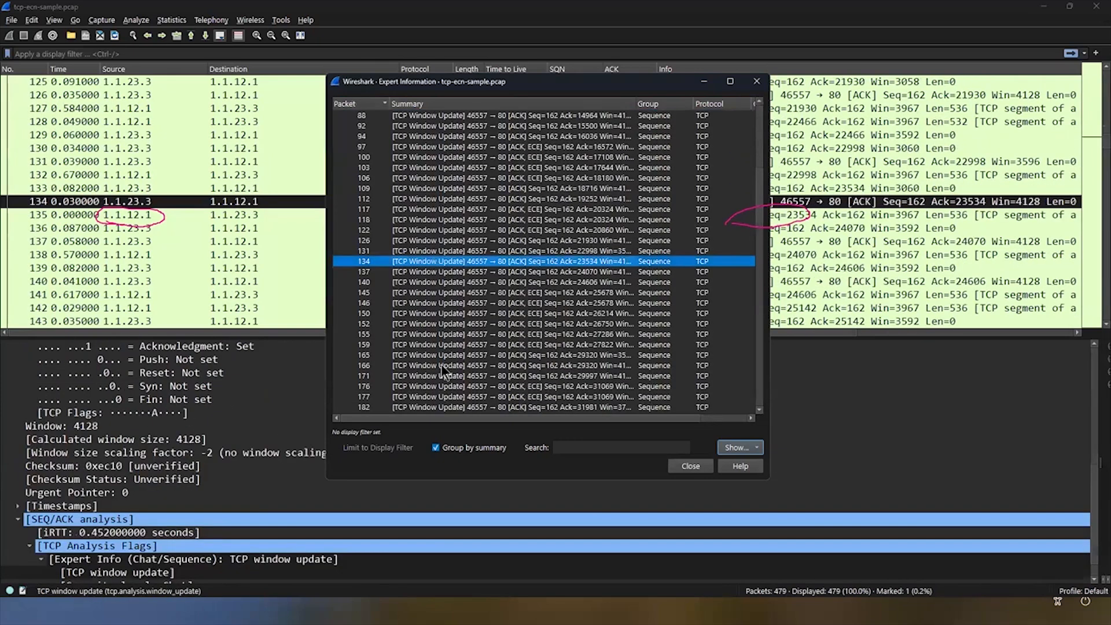
pyautogui.scroll(3, 441, 364)
pyautogui.click(440, 395)
pyautogui.scroll(-10, 445, 335)
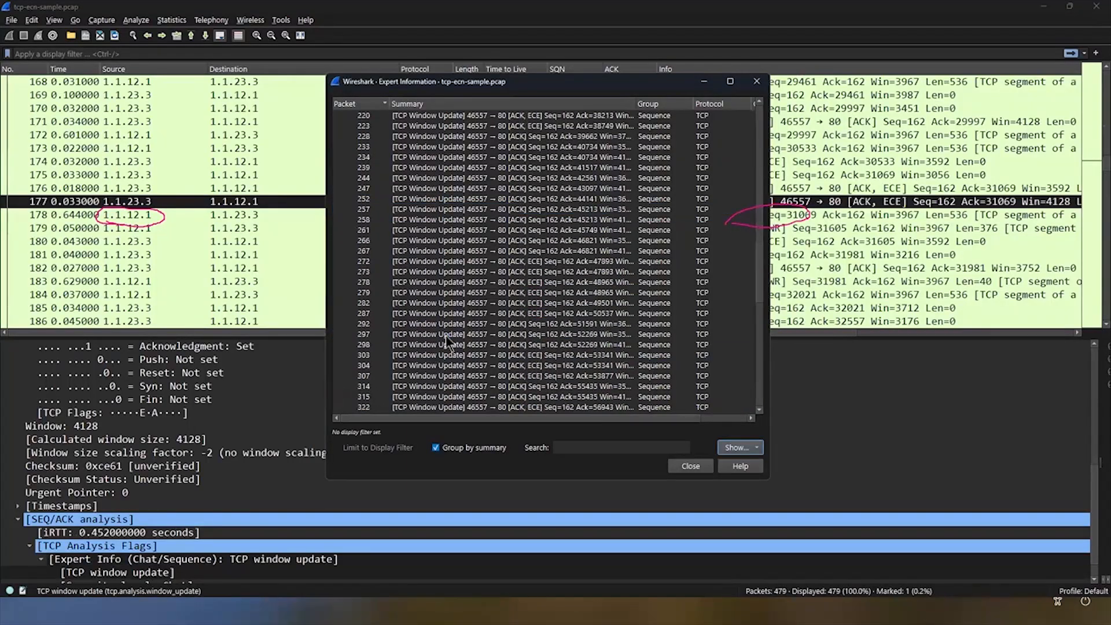
pyautogui.click(449, 292)
pyautogui.scroll(12, 446, 269)
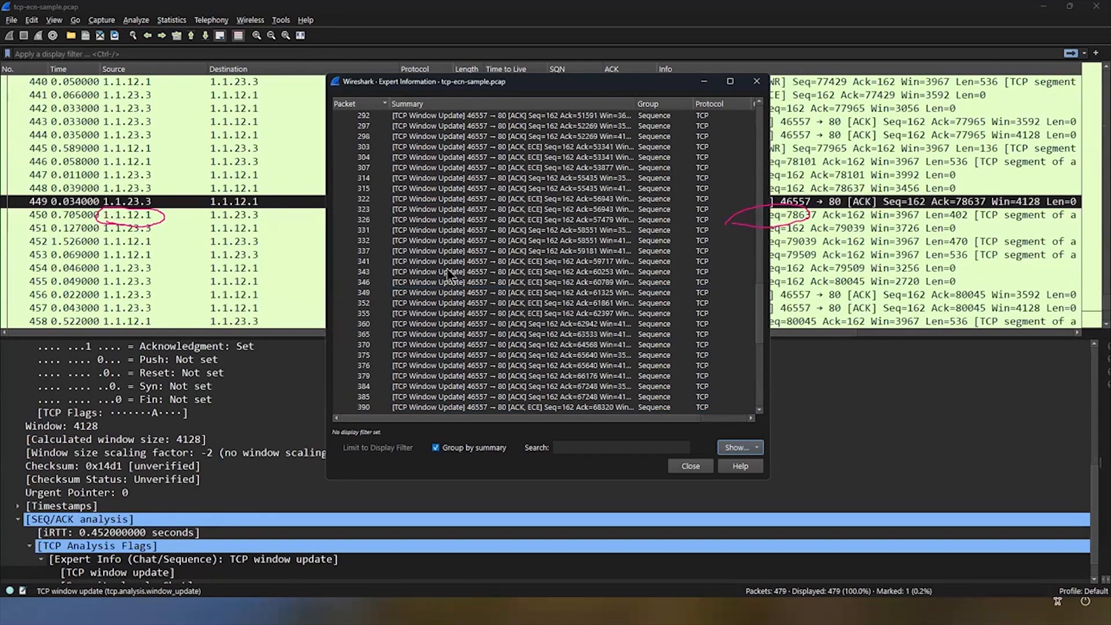
# Inspect more TCP window update entries in the Expert Information between packets 152 and 247, including 171, 197, 234 and 187.
pyautogui.scroll(7, 446, 268)
pyautogui.click(432, 168)
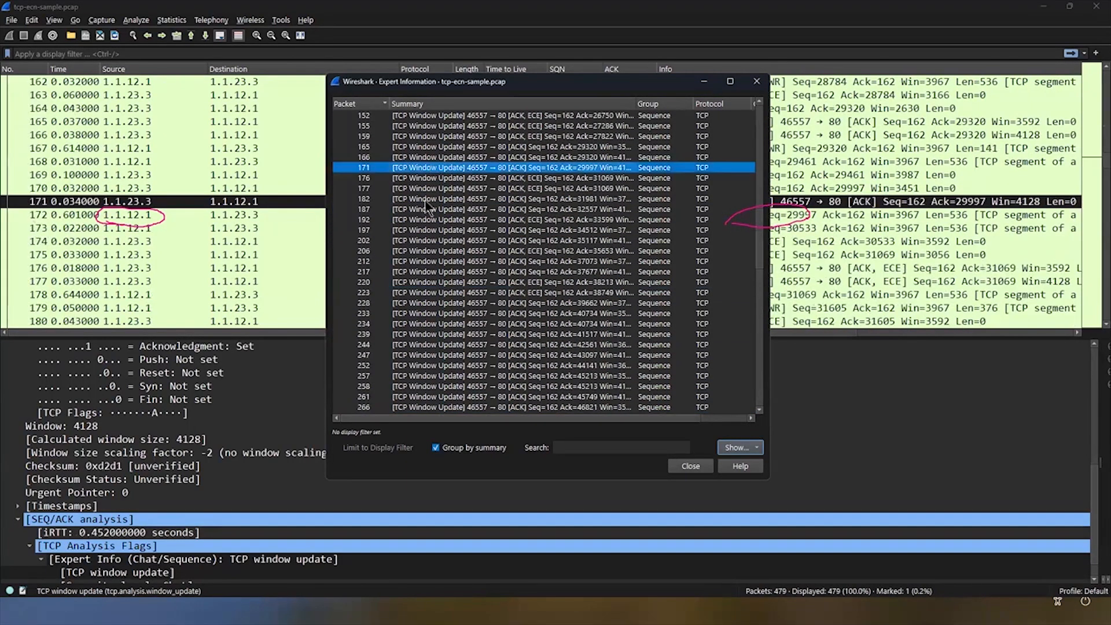
pyautogui.click(480, 230)
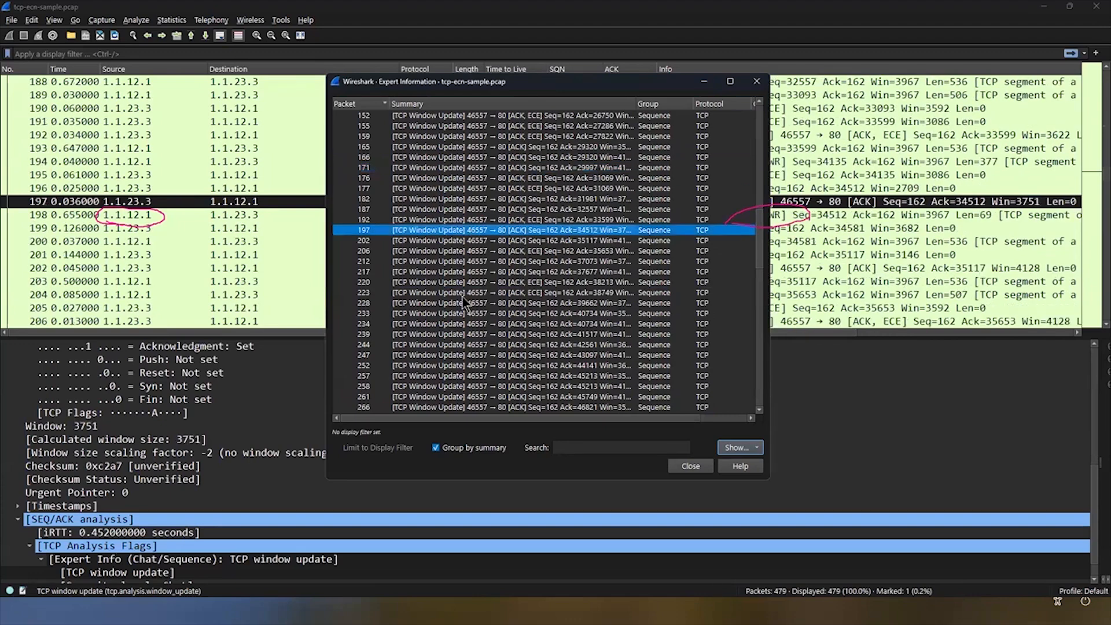
pyautogui.click(461, 293)
pyautogui.click(464, 355)
pyautogui.click(464, 250)
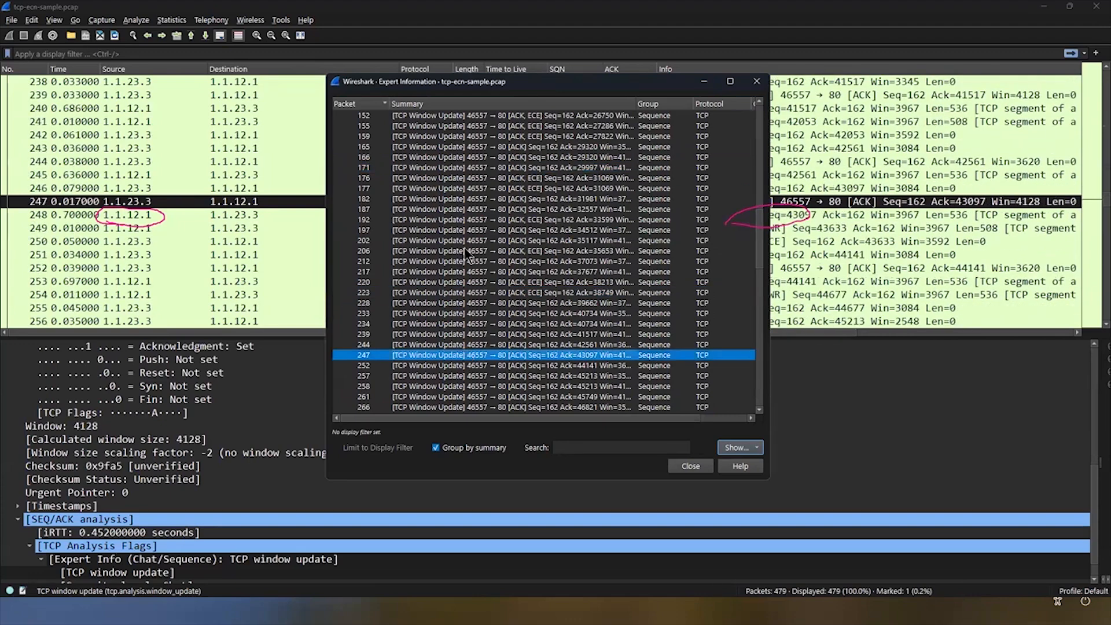
pyautogui.click(446, 176)
pyautogui.click(438, 157)
pyautogui.click(428, 136)
pyautogui.click(427, 126)
pyautogui.click(425, 209)
pyautogui.click(428, 261)
pyautogui.click(440, 292)
pyautogui.click(441, 323)
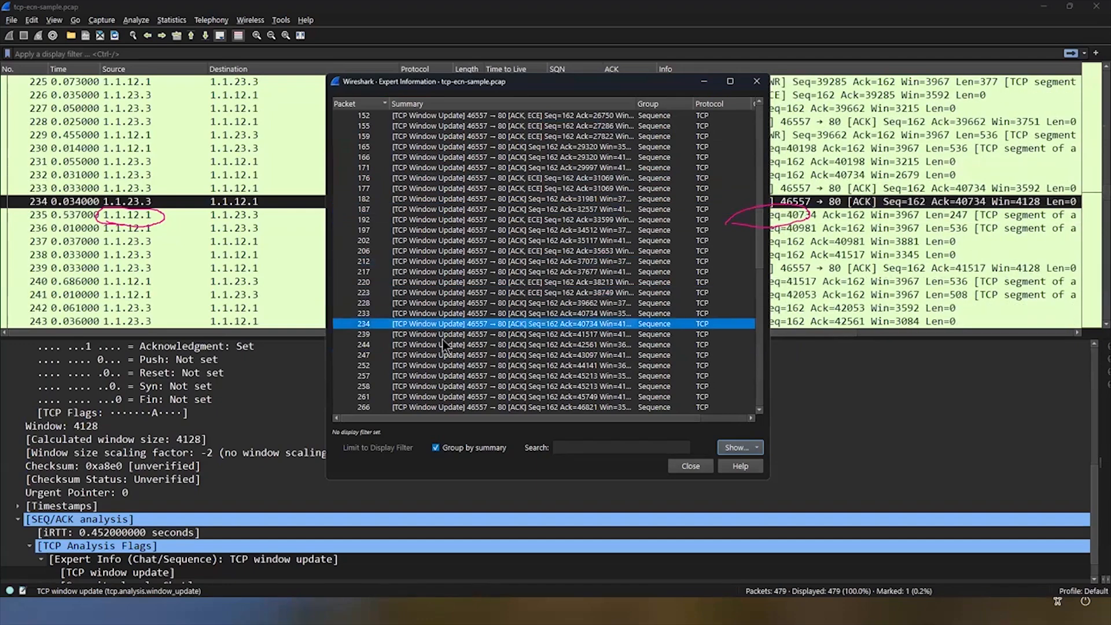
pyautogui.click(444, 343)
pyautogui.click(420, 210)
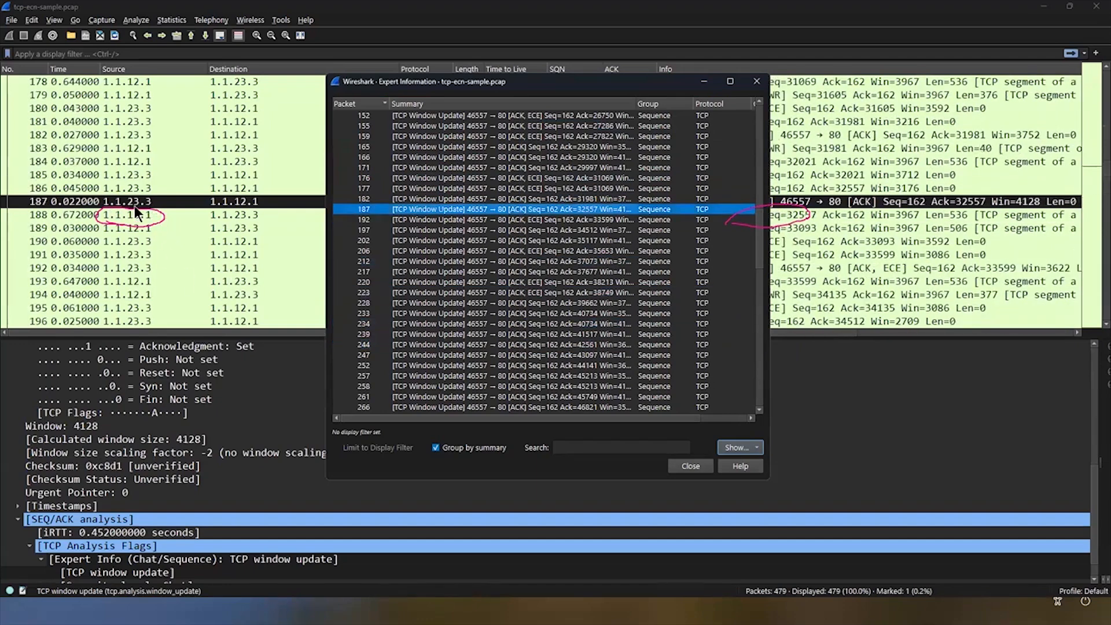
# Return to the packet list at packet 184 and go back to the first packet of the capture.
pyautogui.click(167, 162)
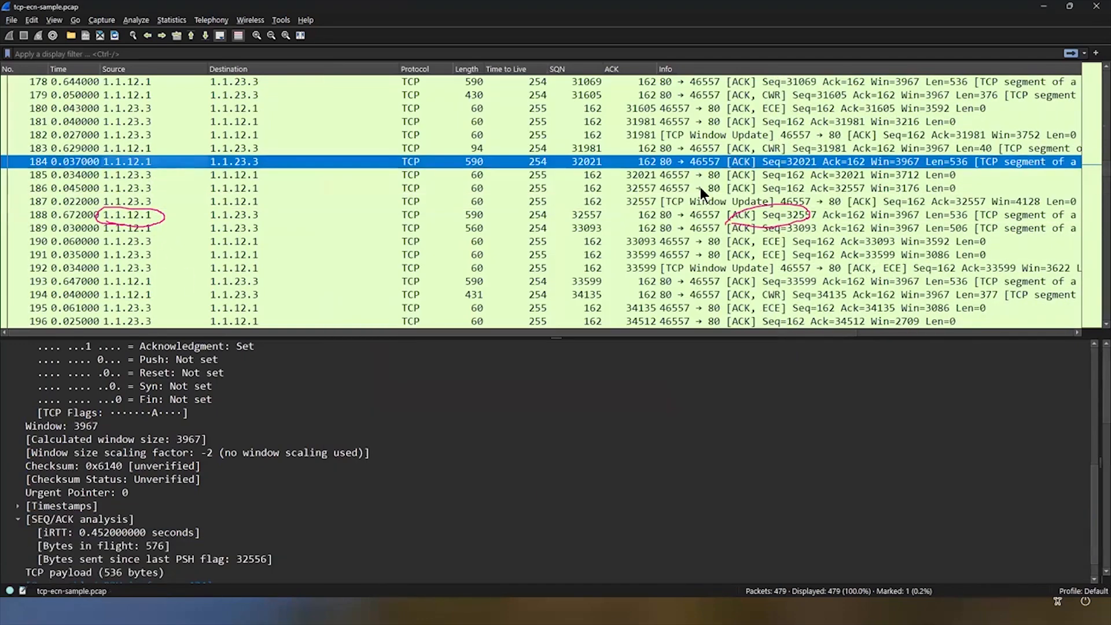
pyautogui.scroll(17, 1083, 138)
pyautogui.scroll(20, 288, 168)
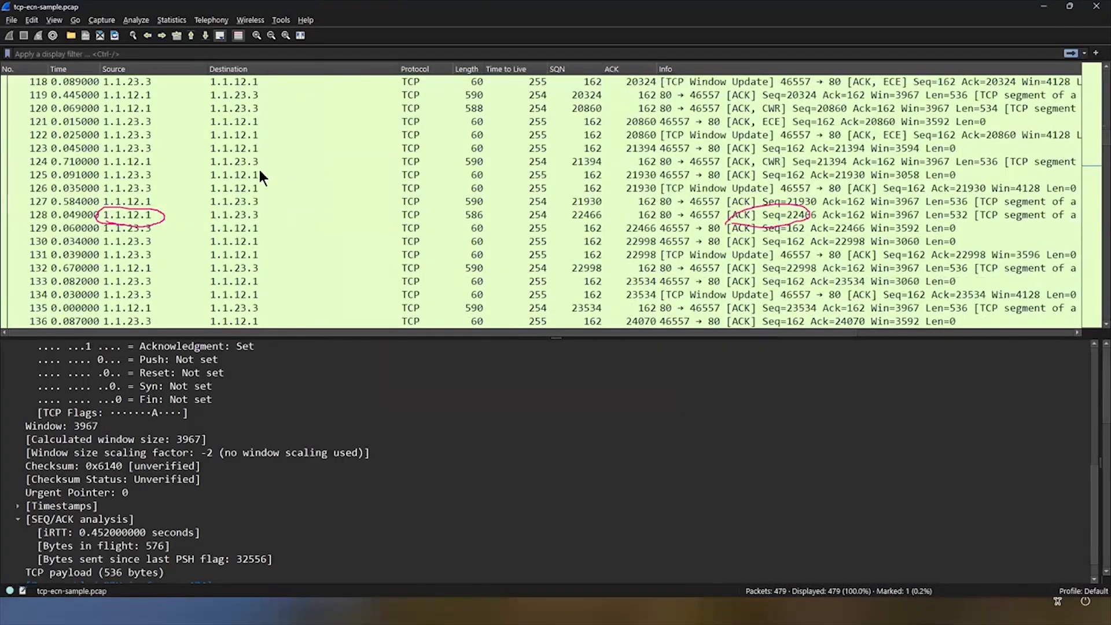
pyautogui.hotkey('ctrl', 'Home')
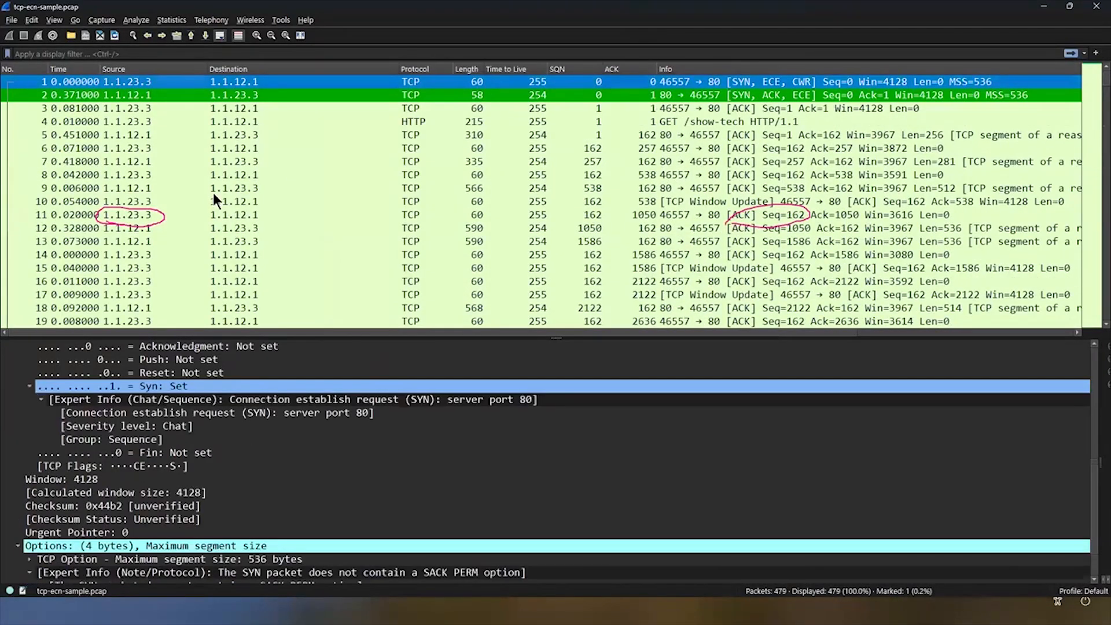
# Reopen the Expert Information, inspect TCP window update packets including 46, 106, 122 and 87, and close it.
pyautogui.click(9, 591)
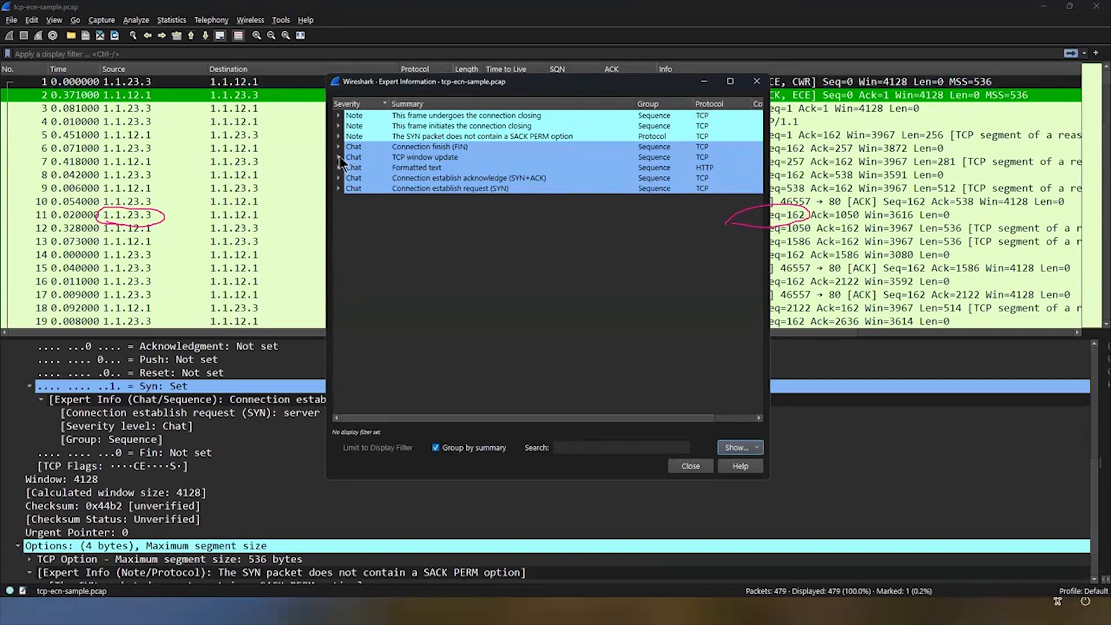
pyautogui.click(339, 157)
pyautogui.click(429, 199)
pyautogui.click(437, 282)
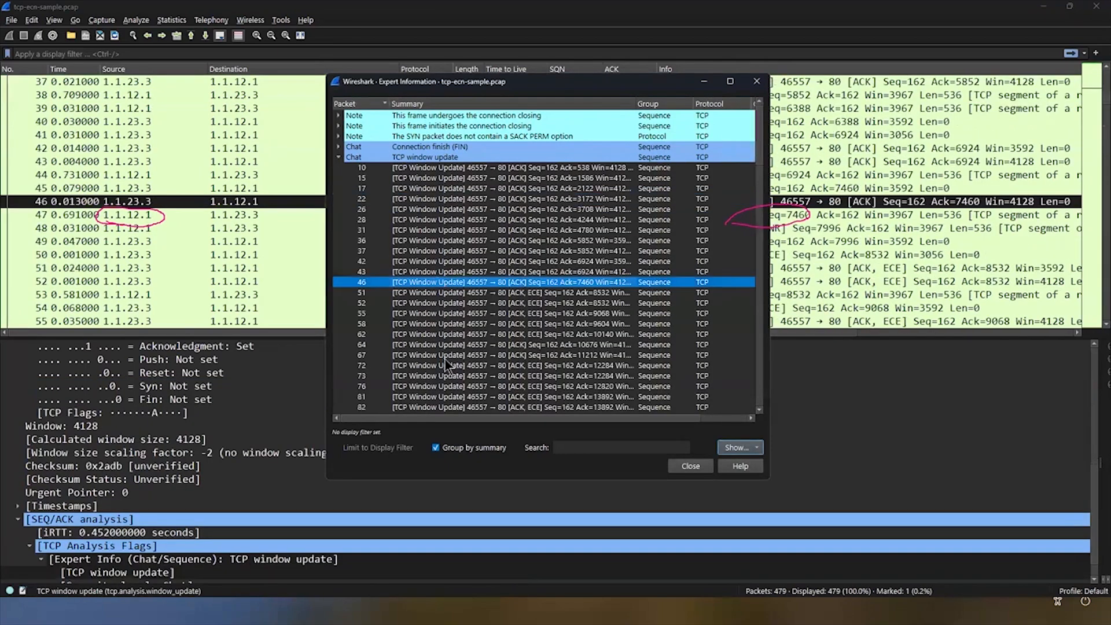
pyautogui.click(446, 359)
pyautogui.scroll(-5, 455, 275)
pyautogui.click(454, 274)
pyautogui.click(452, 332)
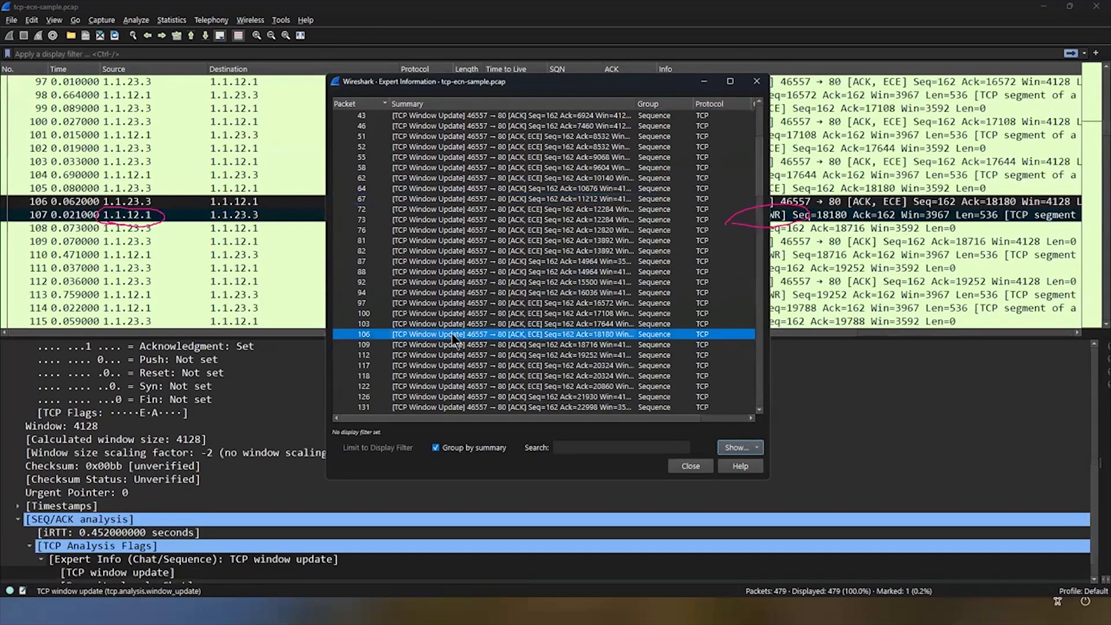
pyautogui.click(461, 376)
pyautogui.click(464, 387)
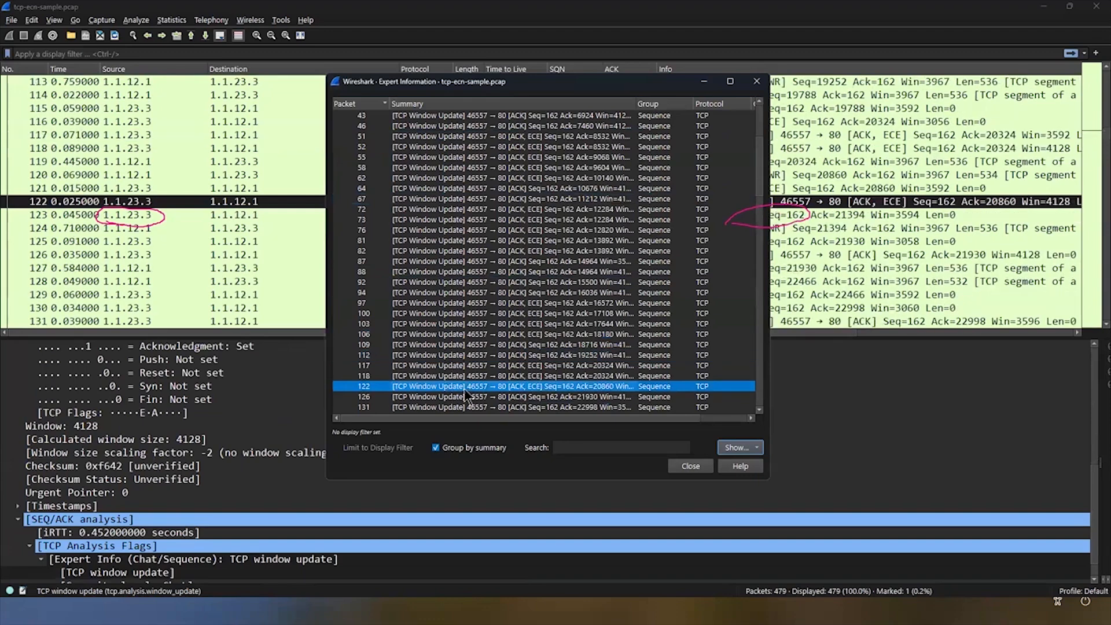
pyautogui.click(505, 262)
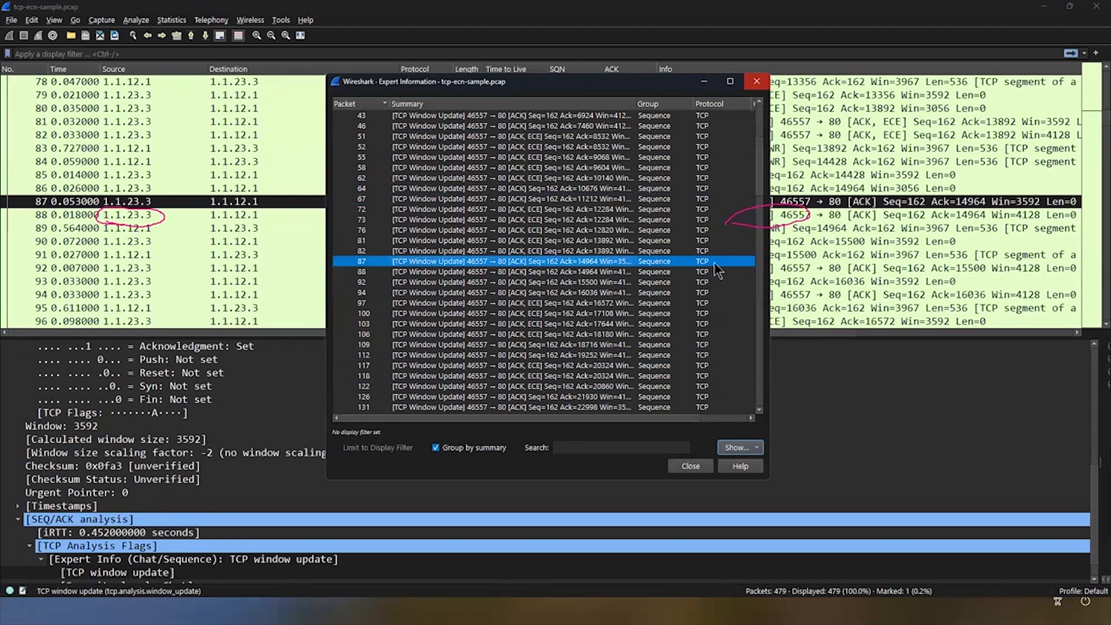
pyautogui.click(691, 465)
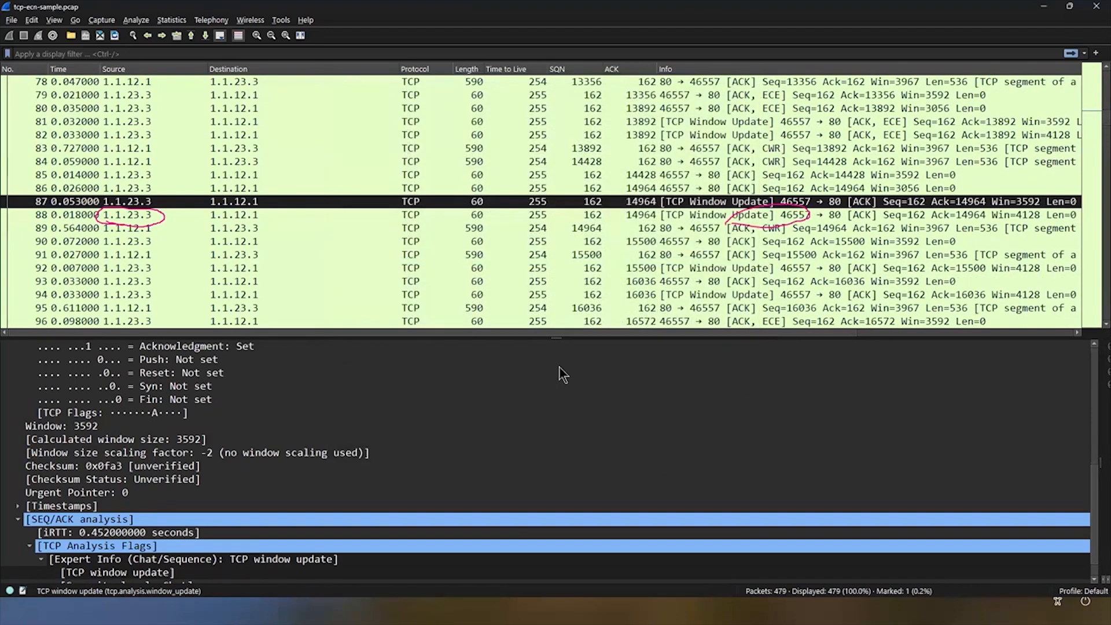
# Apply the display filter ip.addr == 1.1.12.1 to the packet list.
pyautogui.scroll(-11, 508, 290)
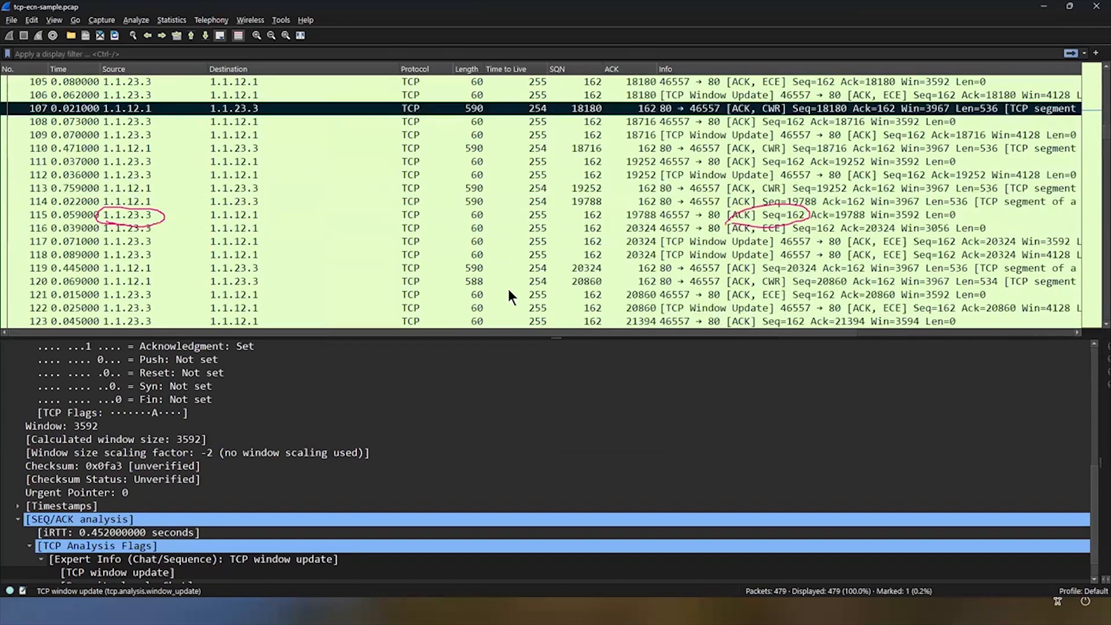
pyautogui.scroll(-15, 440, 287)
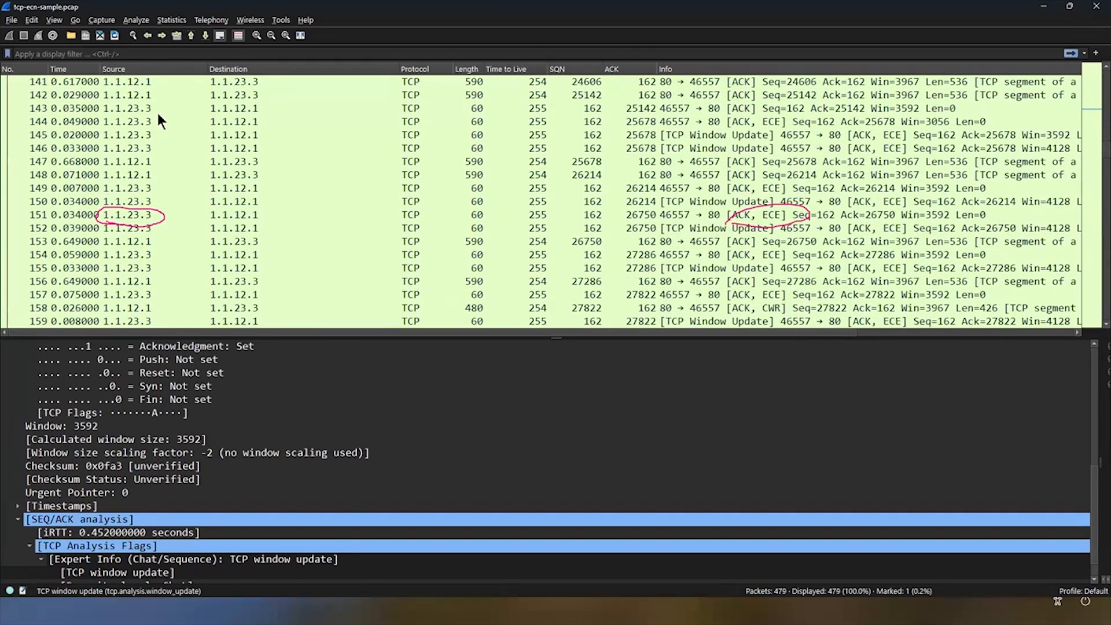
pyautogui.click(164, 54)
pyautogui.write('ip')
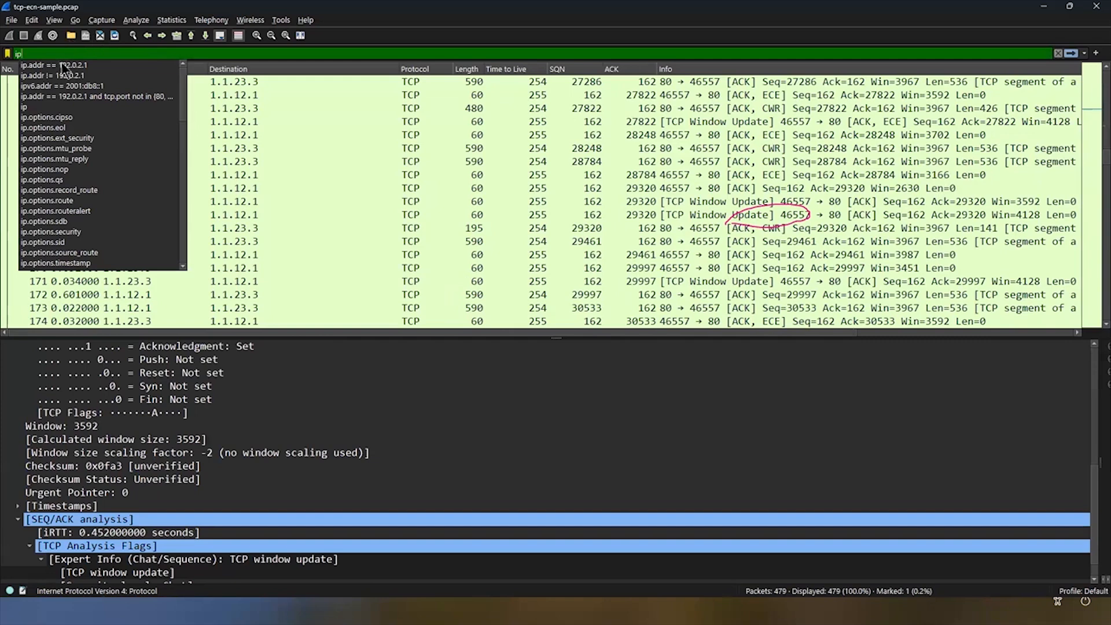
pyautogui.click(61, 63)
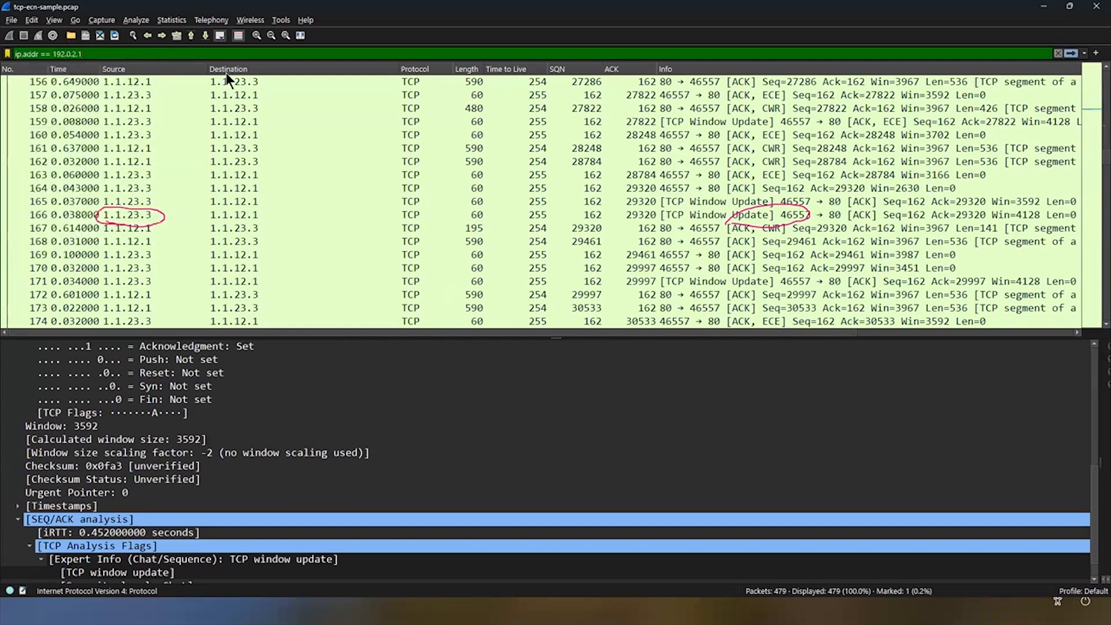
pyautogui.press('BackSpace')
pyautogui.press('BackSpace')
pyautogui.press('BackSpace')
pyautogui.press('BackSpace')
pyautogui.press('BackSpace')
pyautogui.press('BackSpace')
pyautogui.press('BackSpace')
pyautogui.press('BackSpace')
pyautogui.press('BackSpace')
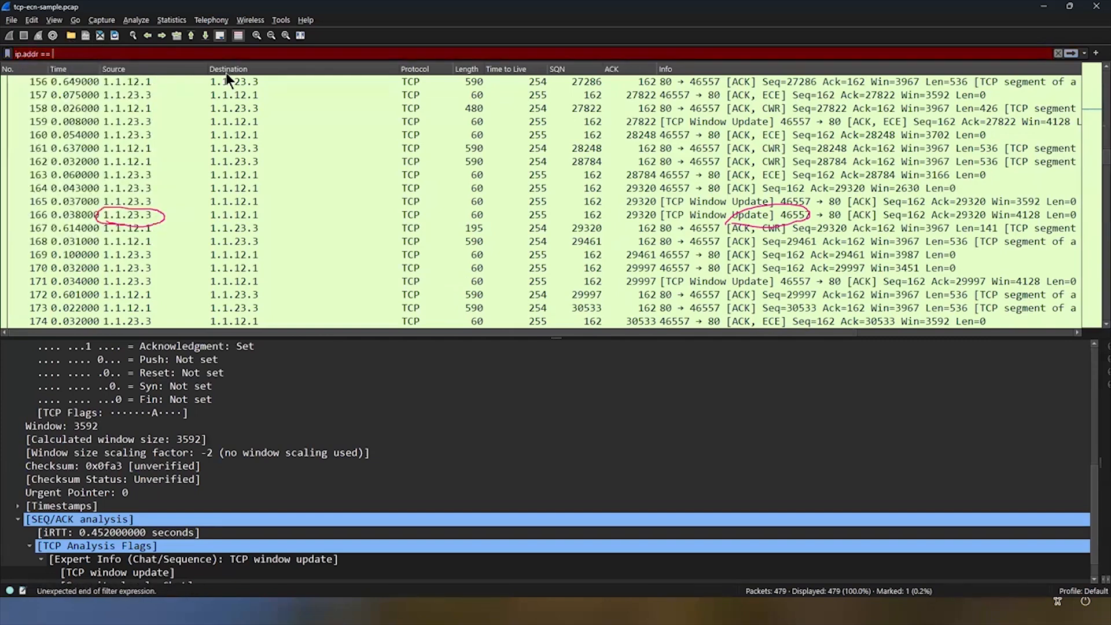
pyautogui.write('1.1.')
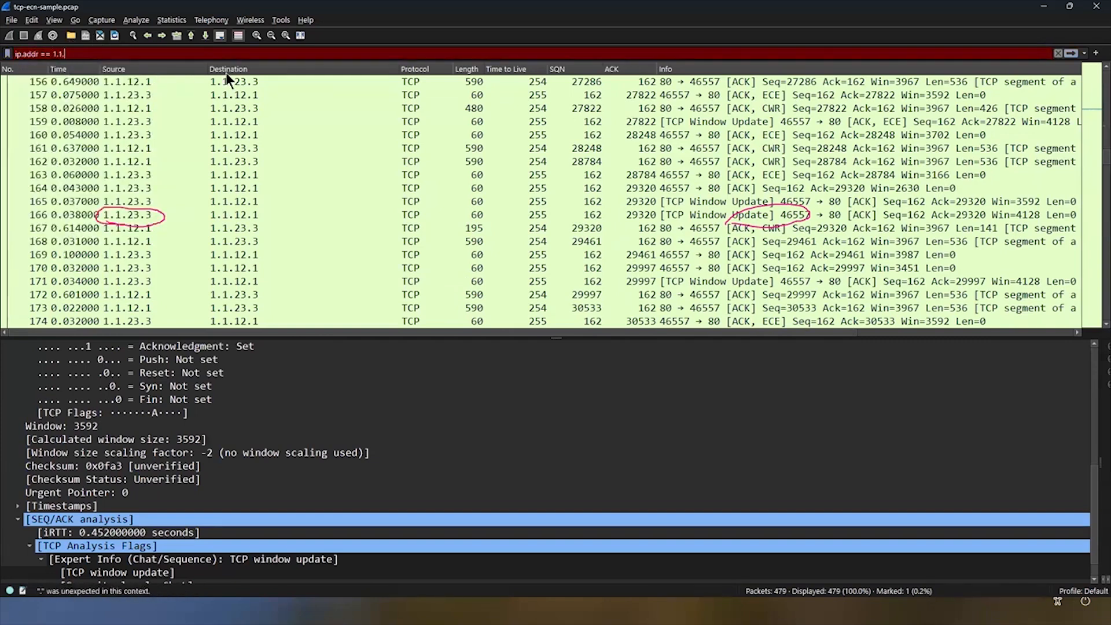
pyautogui.write('1')
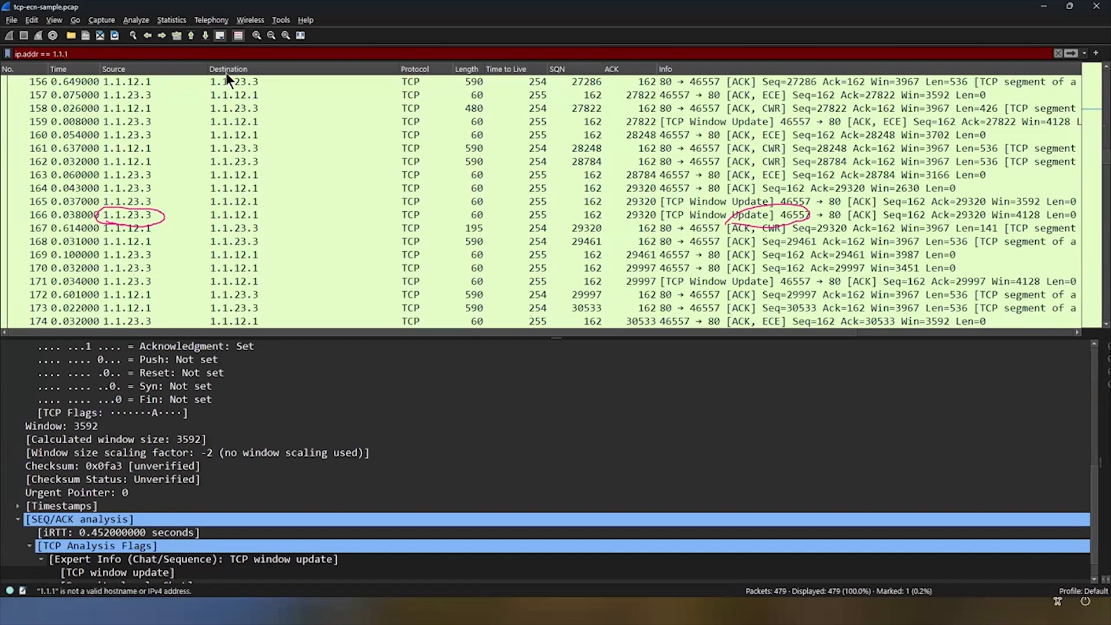
pyautogui.write('2.1')
pyautogui.press('Return')
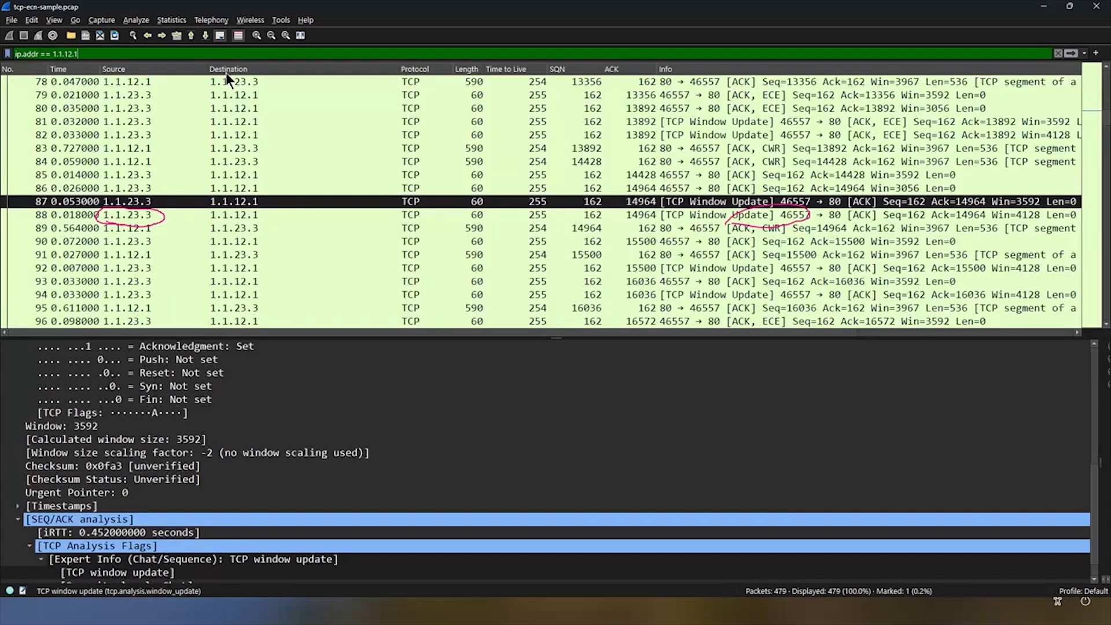
# Look through the filtered packets from the handshake to about packet 79 and return to the first one.
pyautogui.scroll(20, 297, 183)
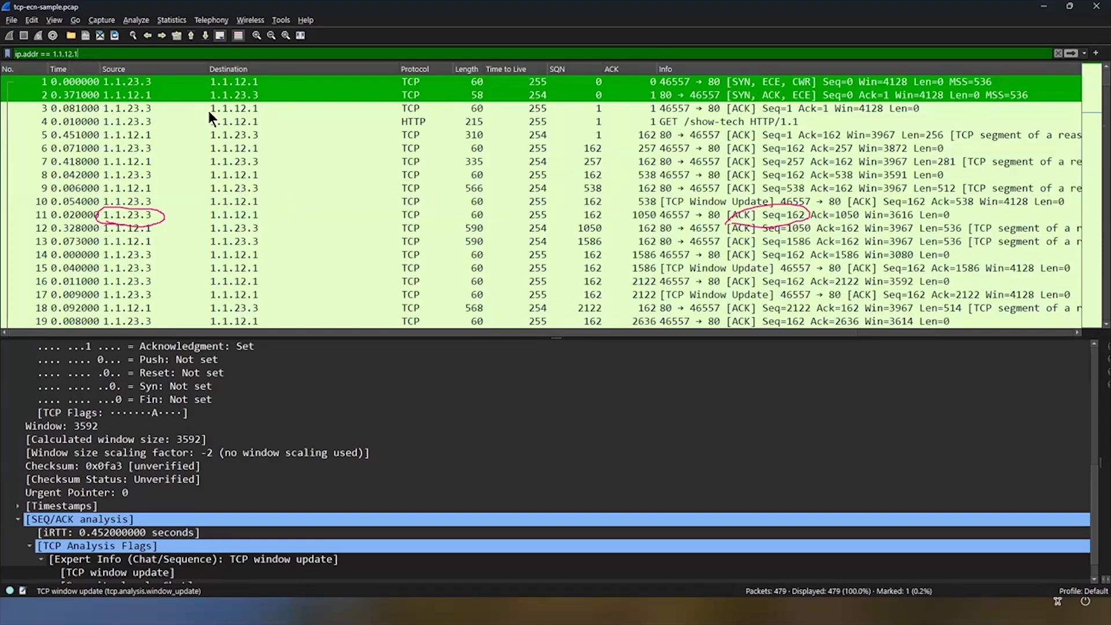
pyautogui.scroll(-20, 226, 224)
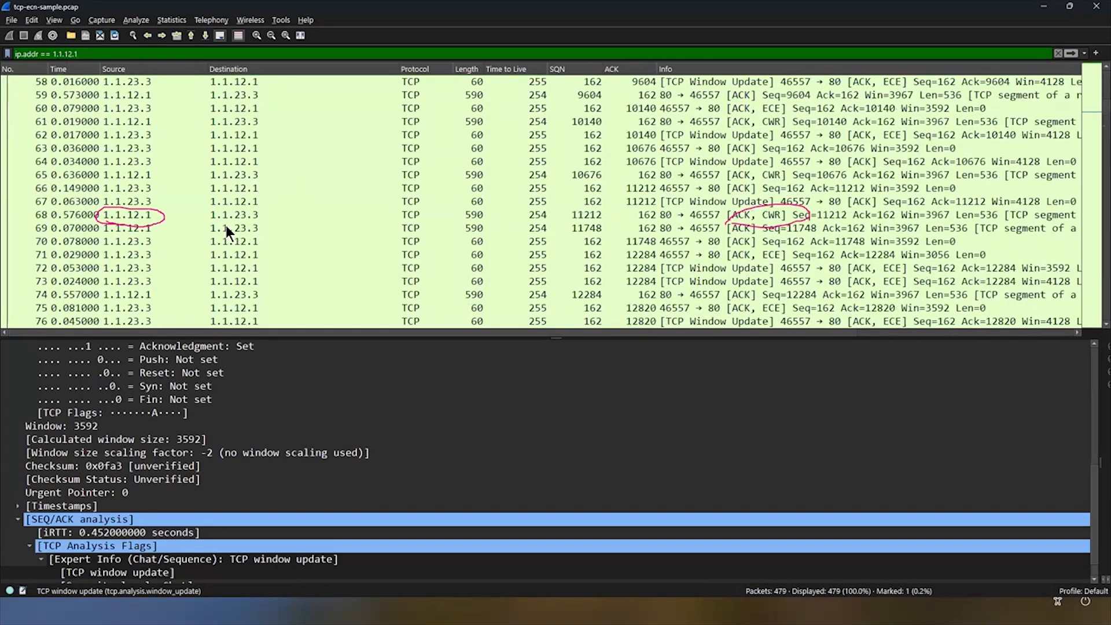
pyautogui.scroll(10, 227, 223)
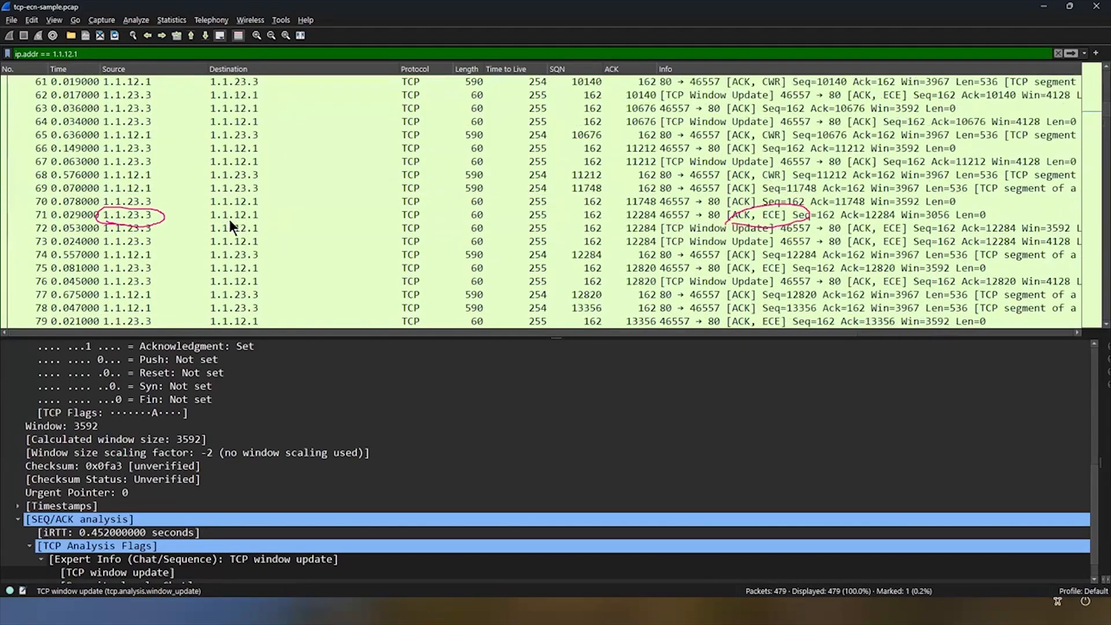
pyautogui.scroll(16, 228, 216)
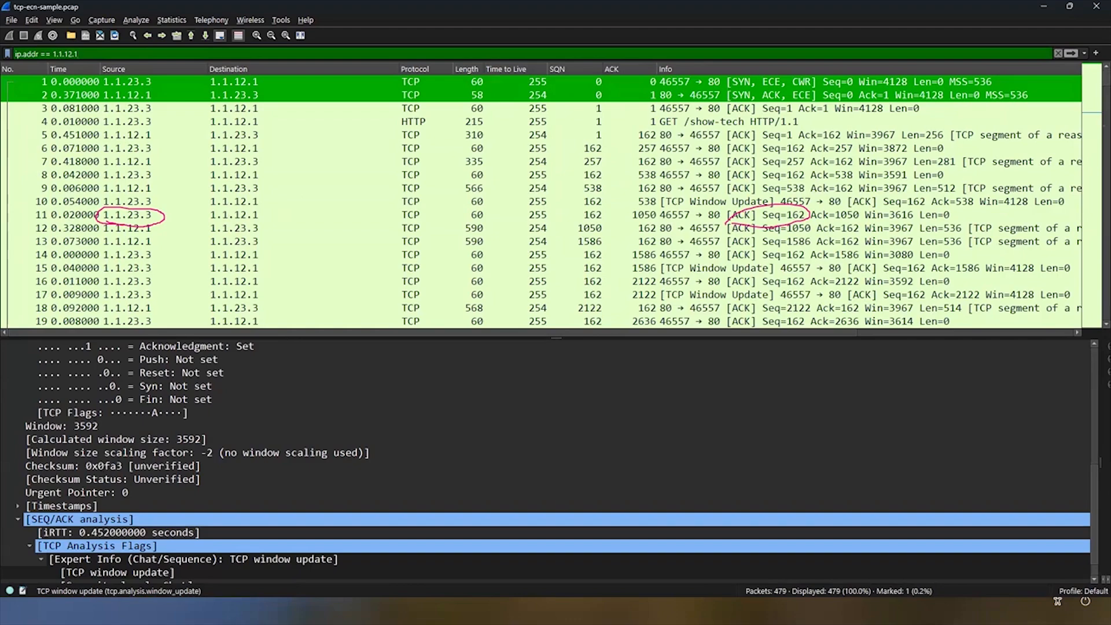
# Switch to the PowerPoint deck, clear the ink annotations, and read slide 29 on the TCP 3-way handshake, ECN and CWR.
pyautogui.hotkey('alt', 'Tab')
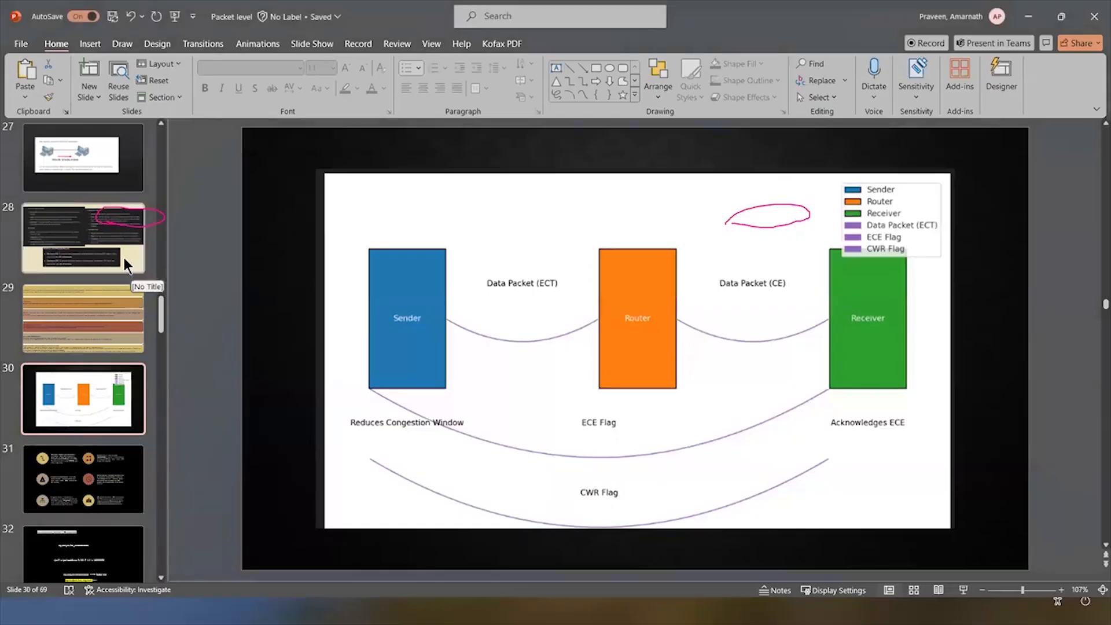
pyautogui.click(131, 325)
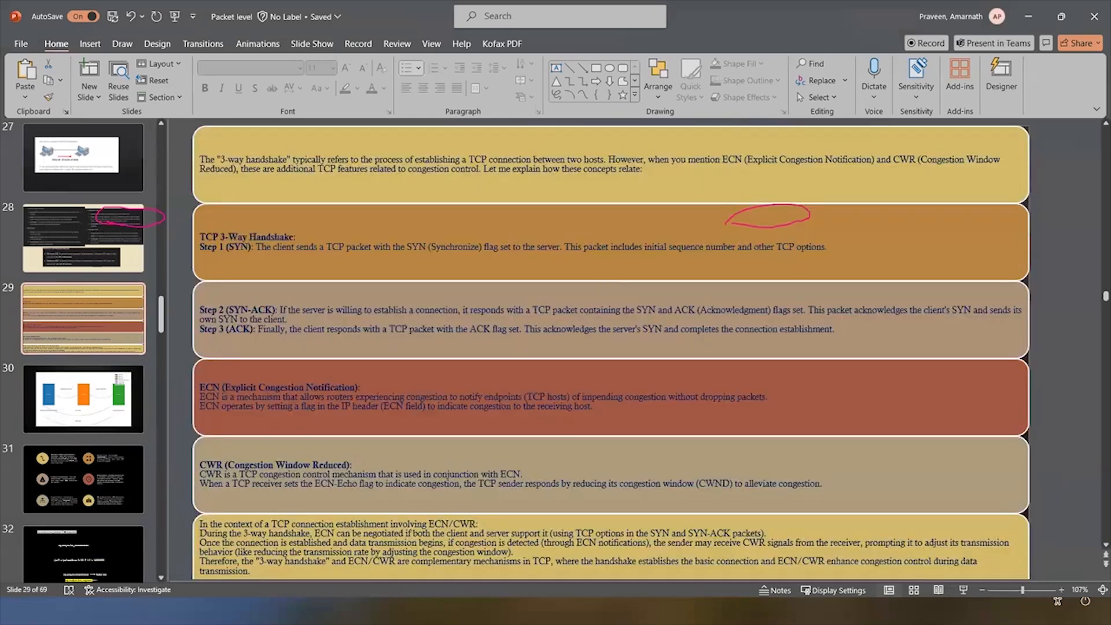
pyautogui.press('Escape')
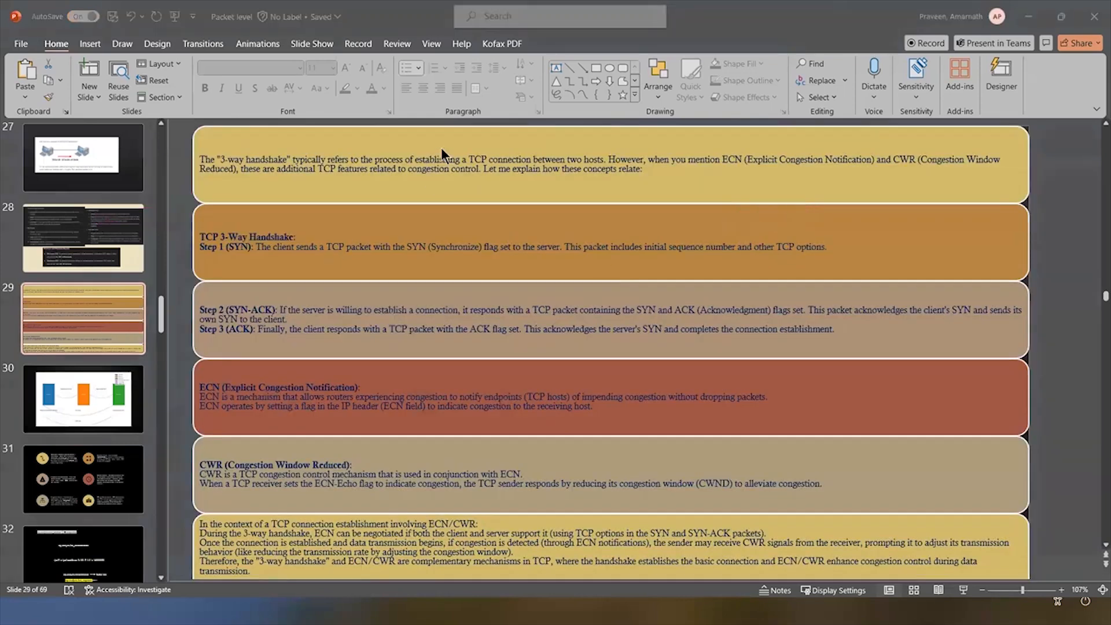
pyautogui.scroll(-1, 387, 328)
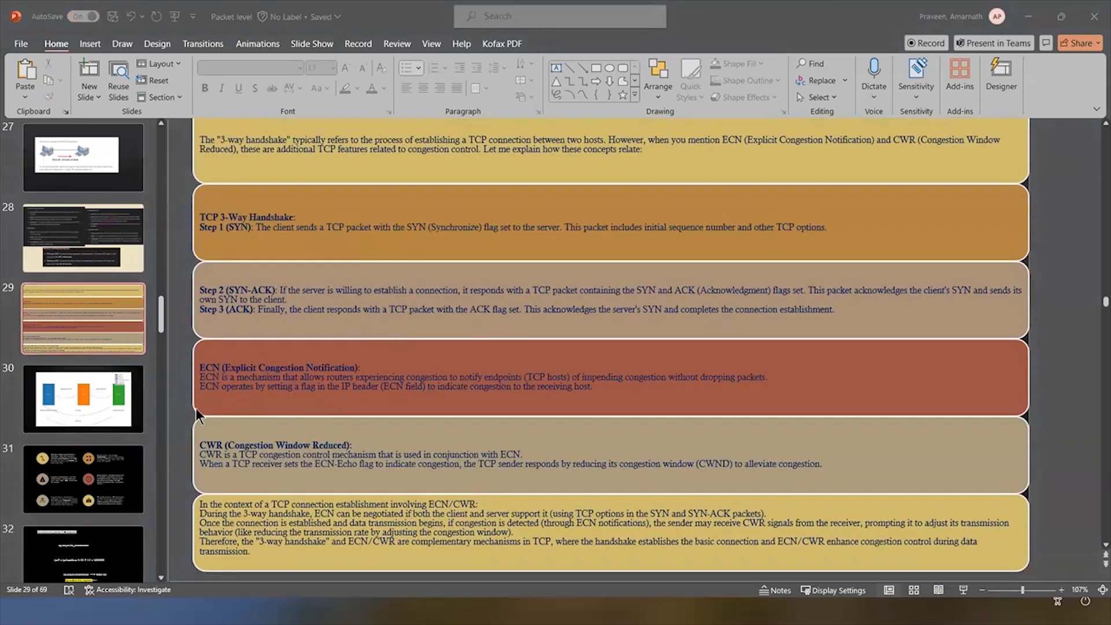
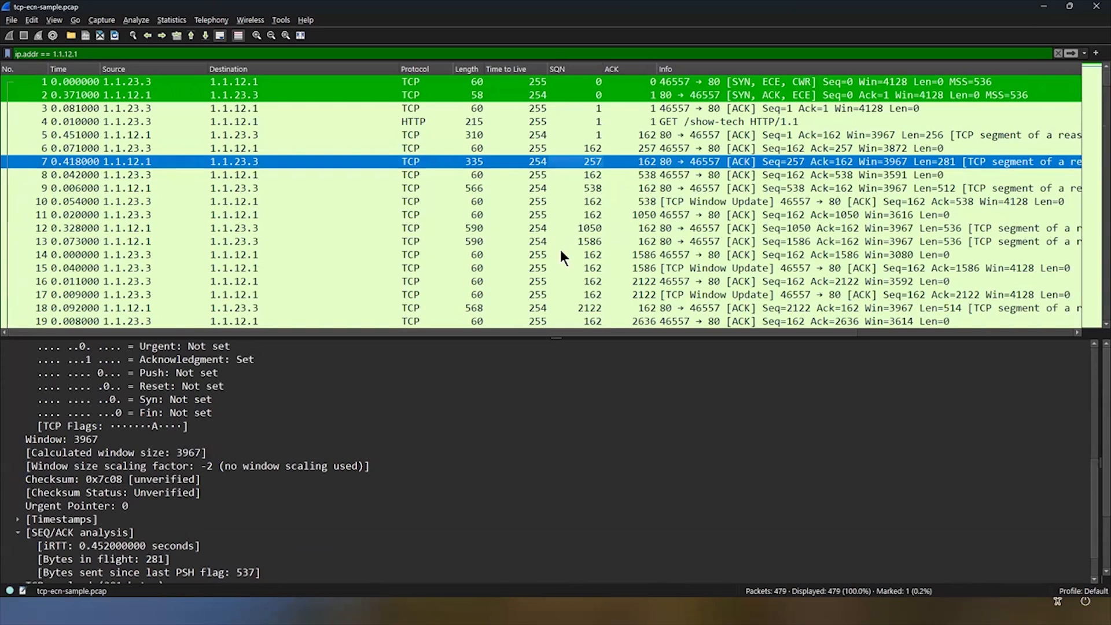
# Step through packets 8, 9, 10 and 11 in the Wireshark capture, comparing their sequence and acknowledgment numbers.
pyautogui.click(648, 176)
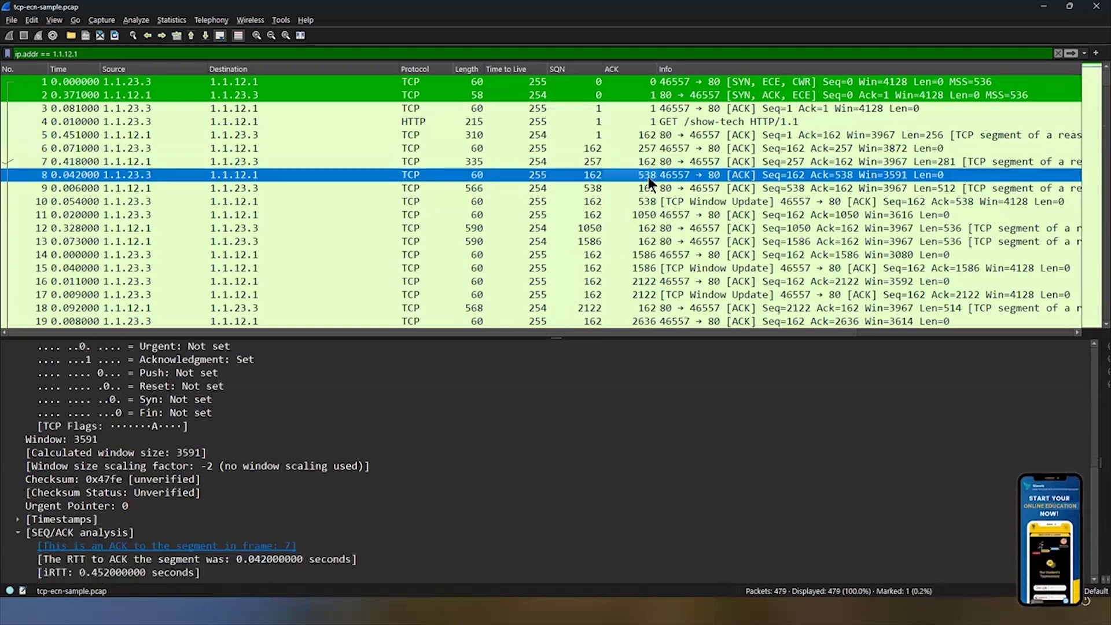
pyautogui.click(596, 190)
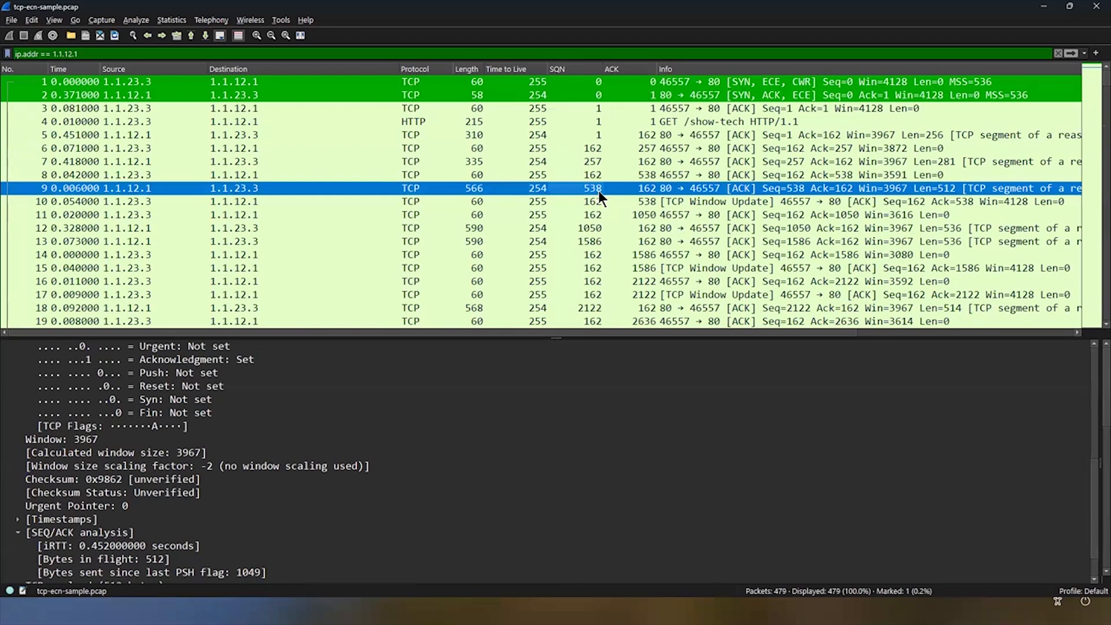
pyautogui.click(688, 207)
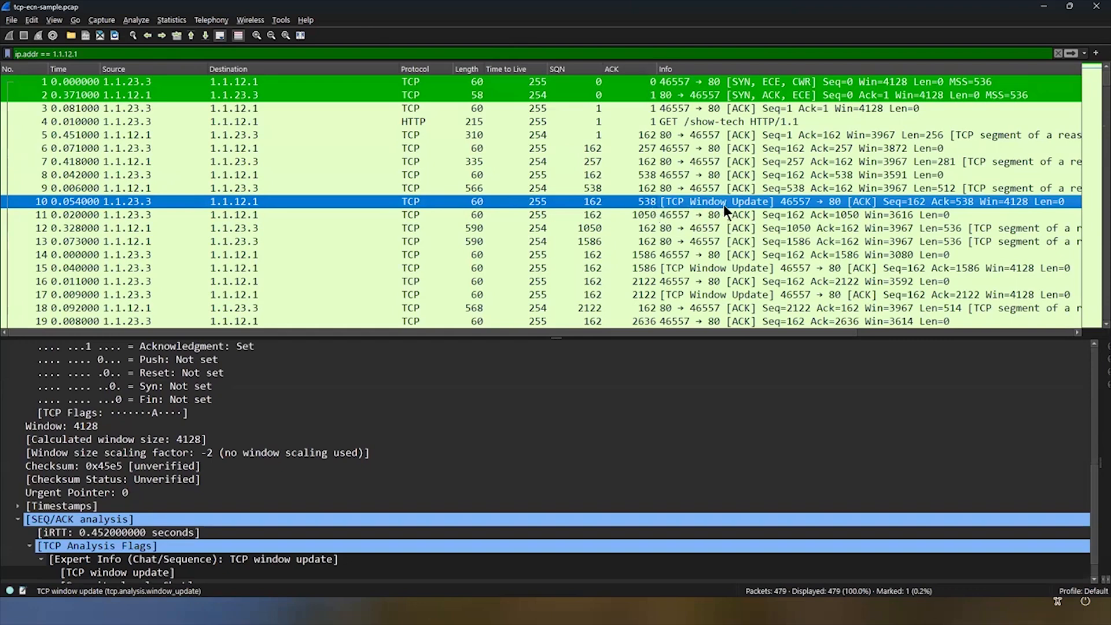
pyautogui.click(609, 218)
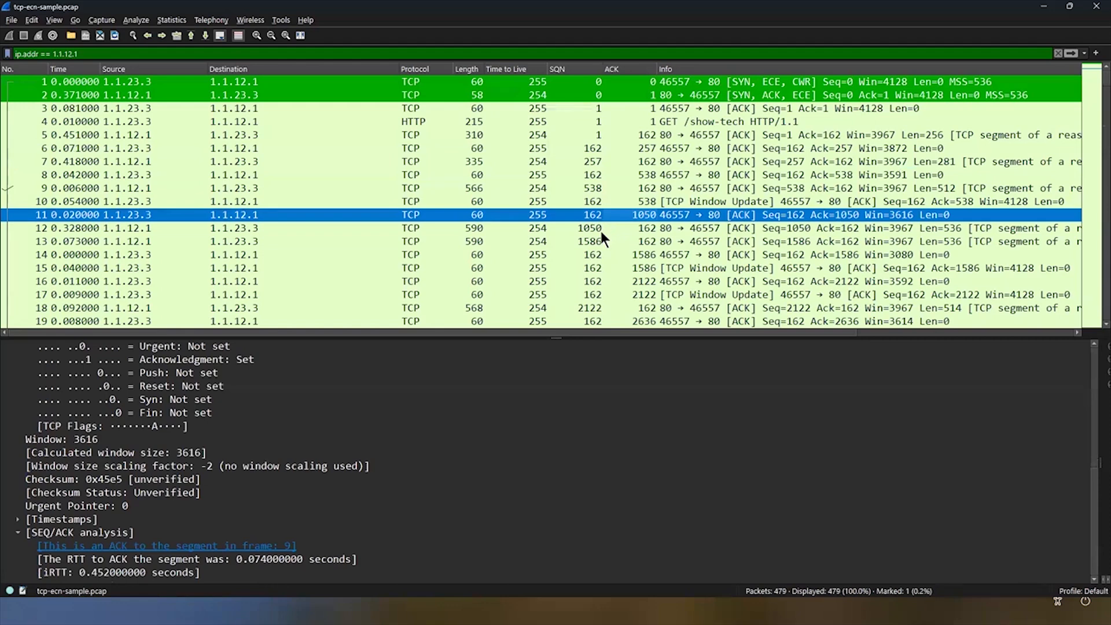
# Step through packets 12 to 15, comparing their sequence and acknowledgment numbers up to the Window Update.
pyautogui.click(651, 227)
pyautogui.click(648, 241)
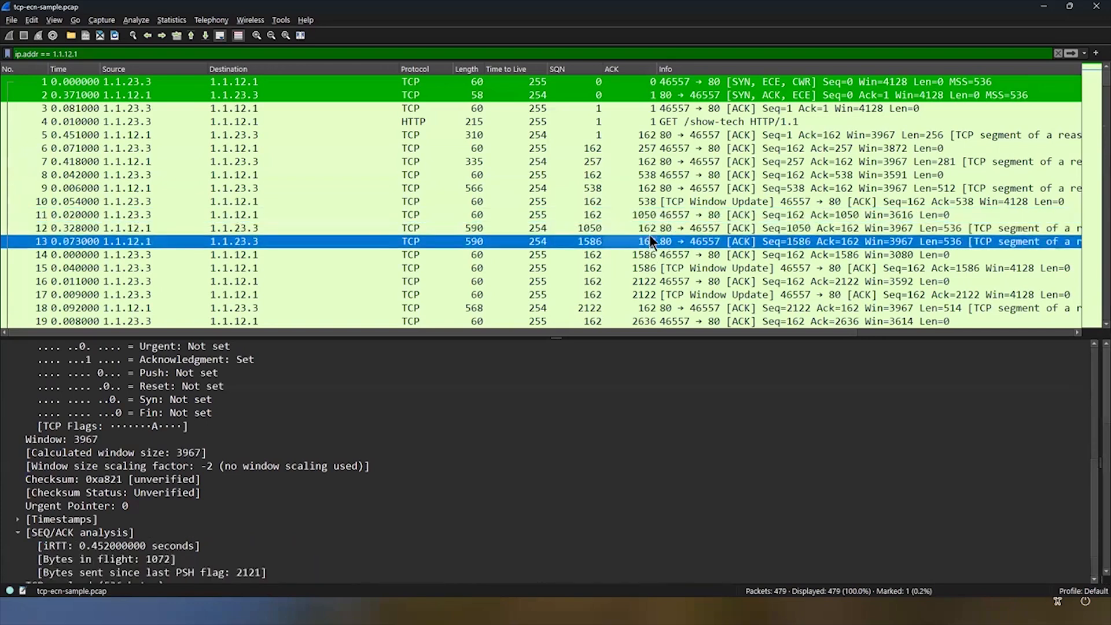
pyautogui.click(651, 228)
pyautogui.click(652, 241)
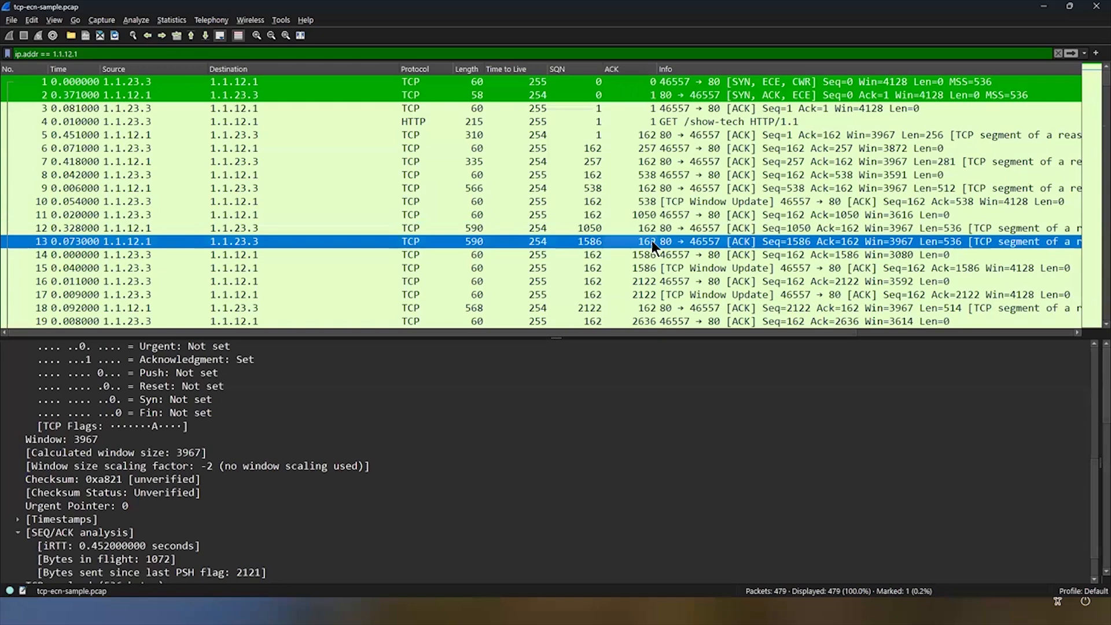
pyautogui.click(602, 251)
pyautogui.click(595, 269)
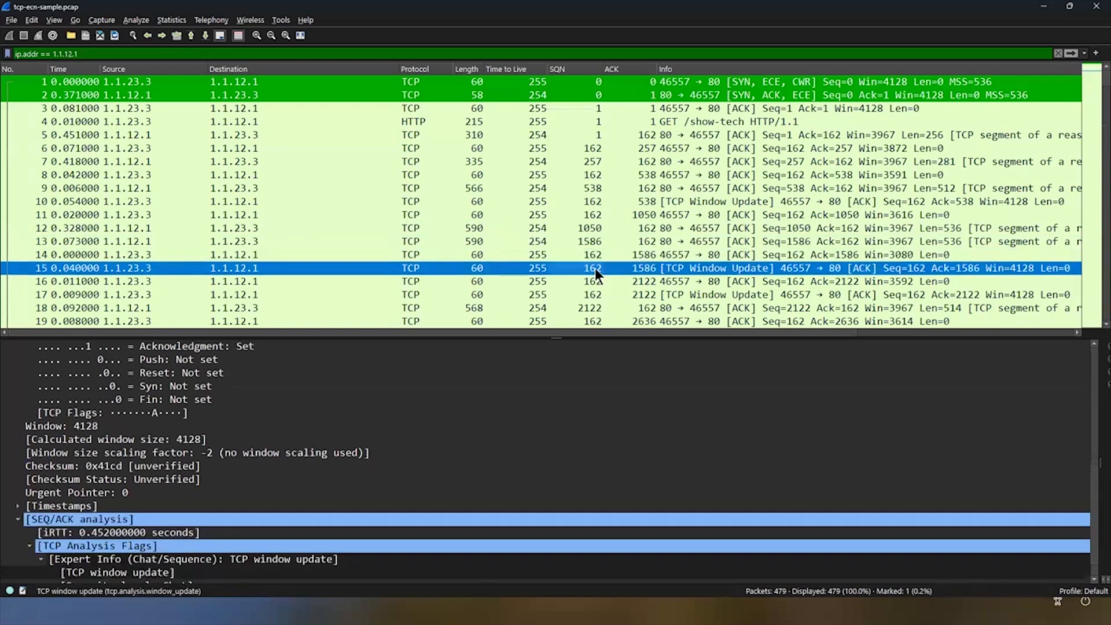
# Move on to packets 86 to 92 and compare their sequence numbers, acknowledgment numbers, CWR flag and Window Updates.
pyautogui.scroll(-3, 595, 268)
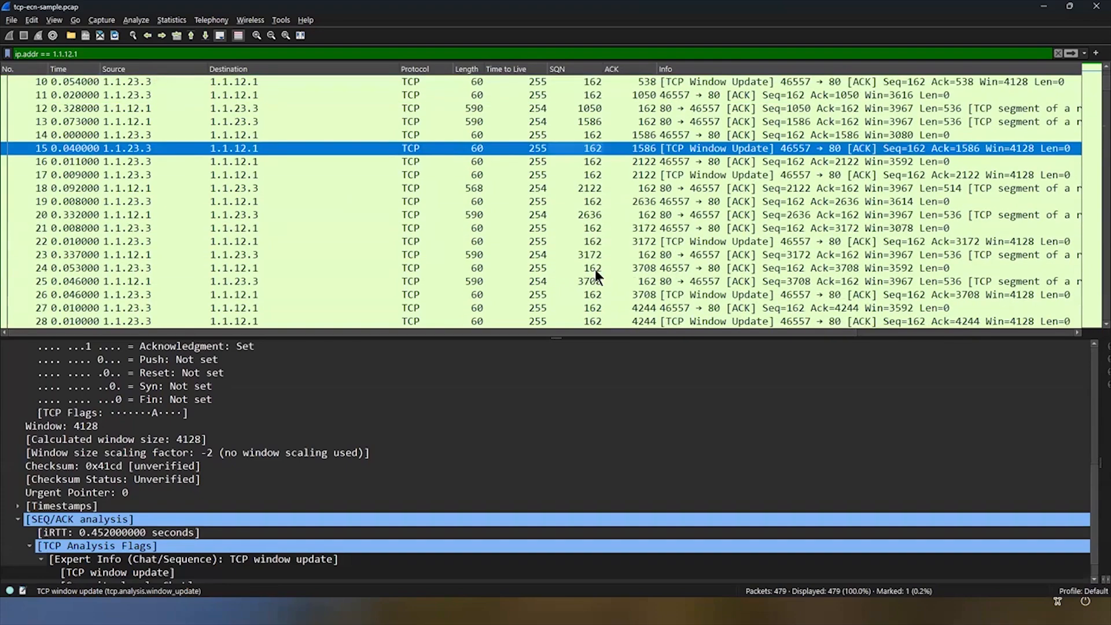
pyautogui.scroll(-7, 595, 269)
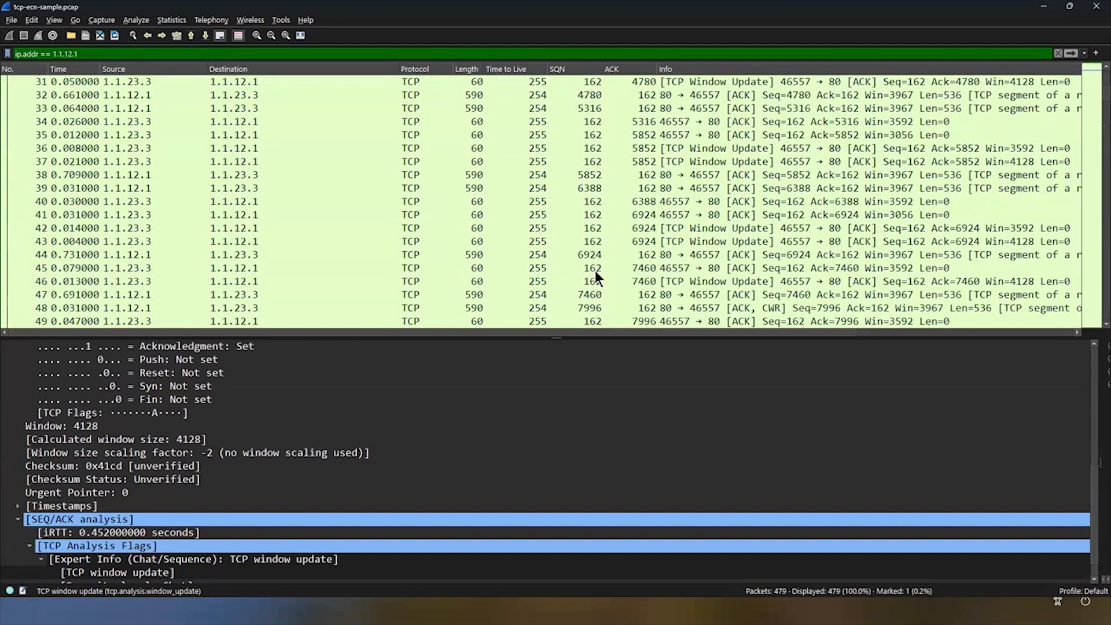
pyautogui.scroll(3, 590, 281)
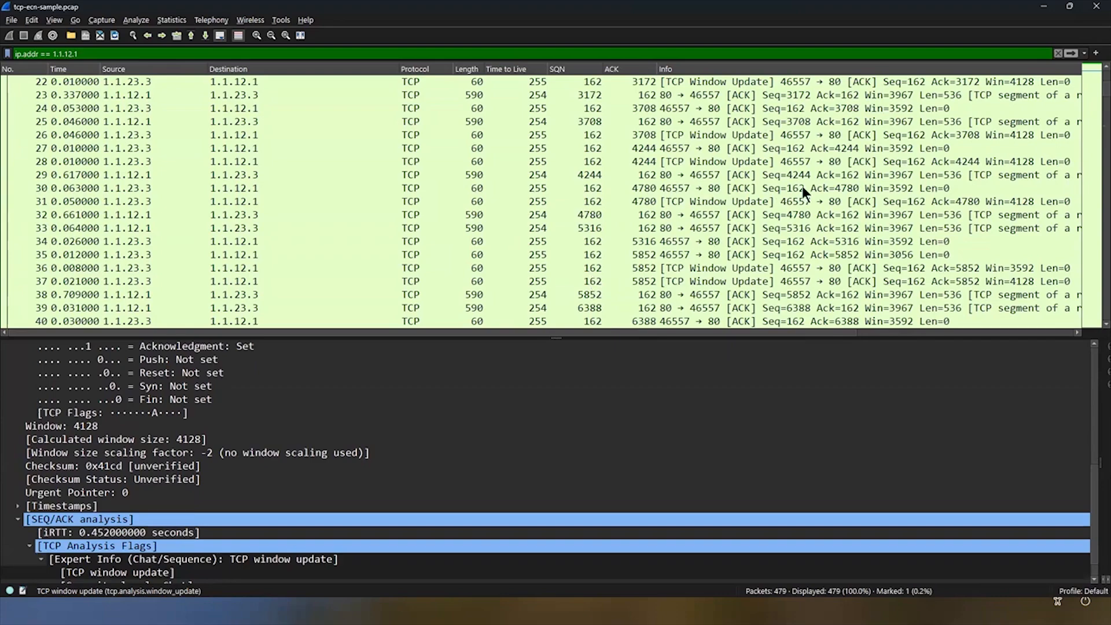
pyautogui.scroll(-19, 714, 277)
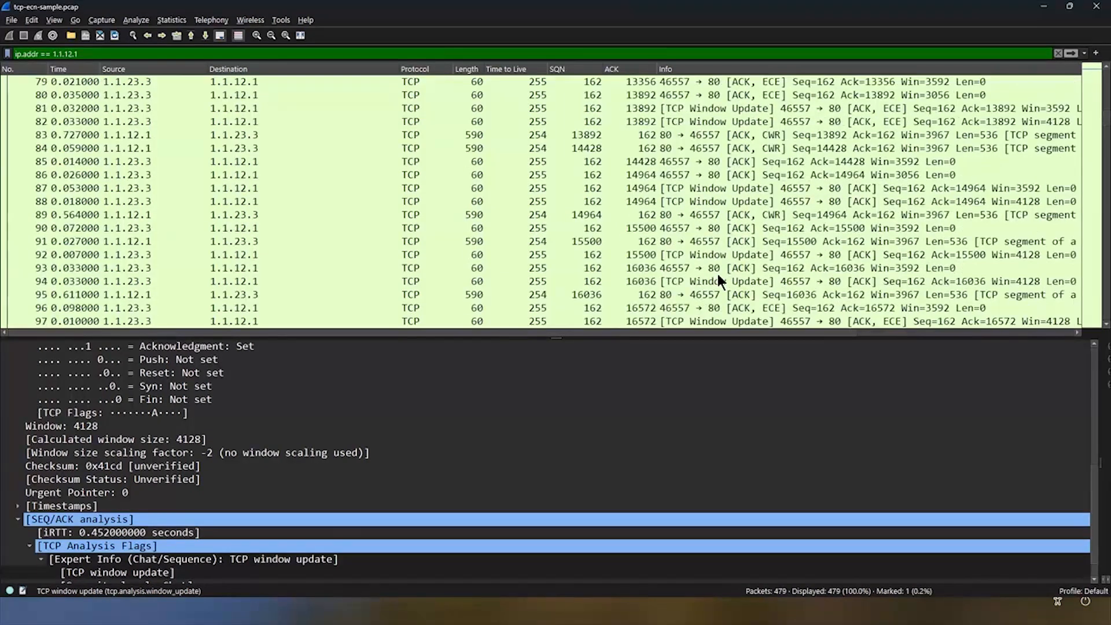
pyautogui.click(583, 176)
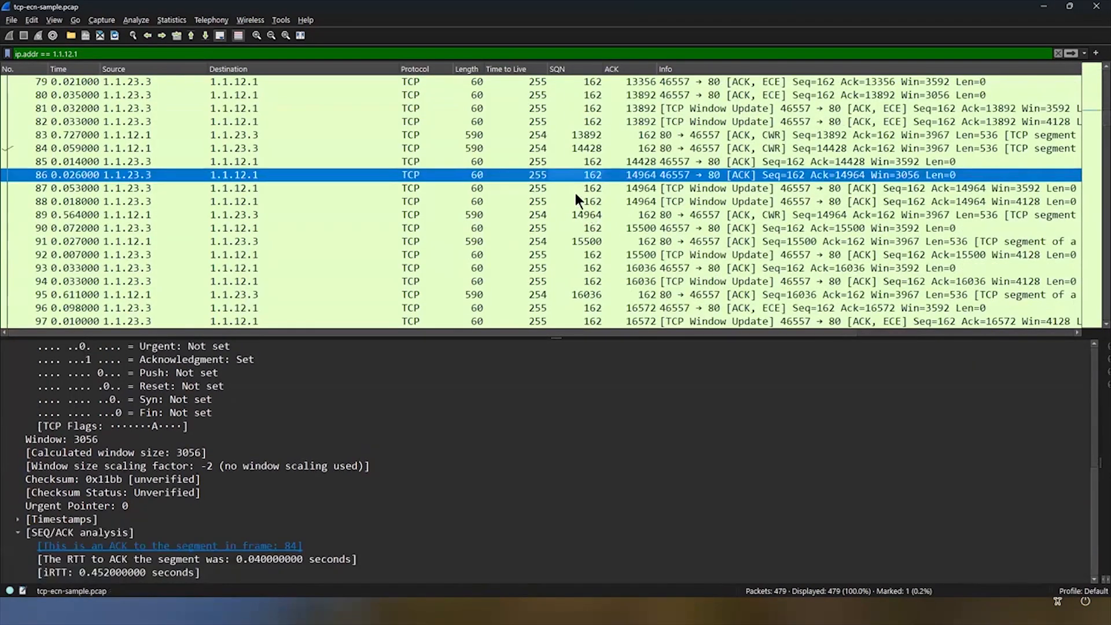
pyautogui.click(577, 193)
pyautogui.click(582, 215)
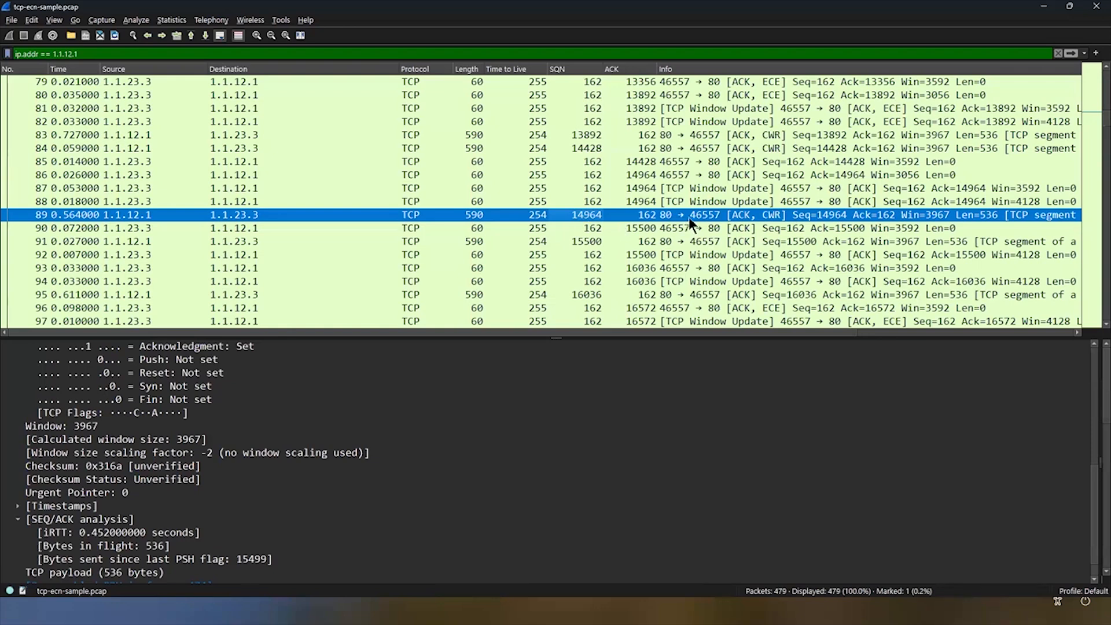
pyautogui.click(584, 231)
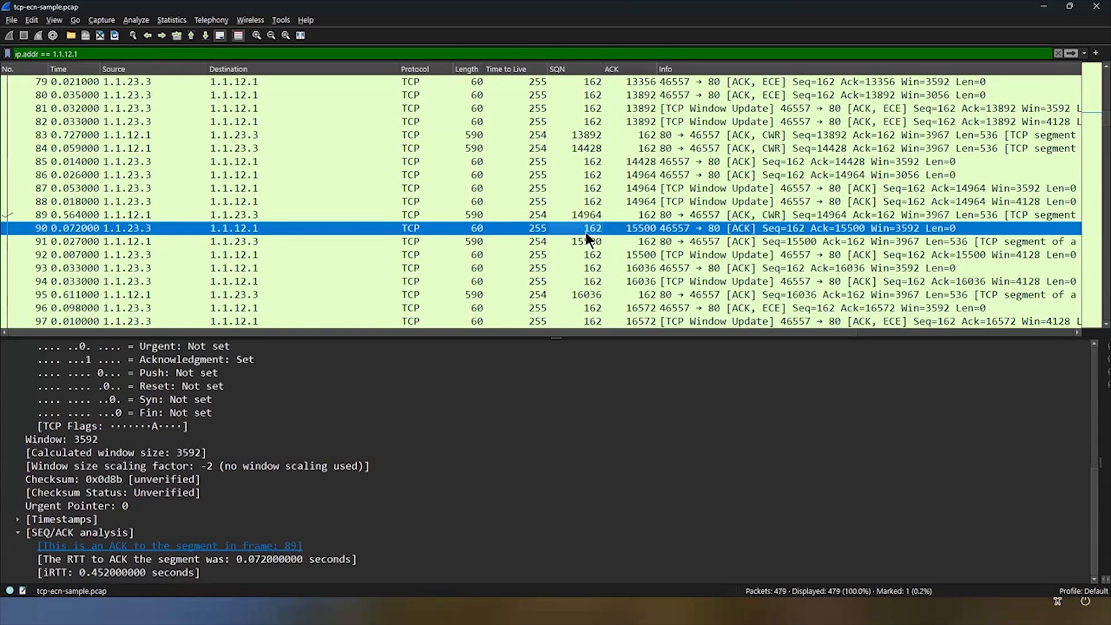
pyautogui.click(615, 255)
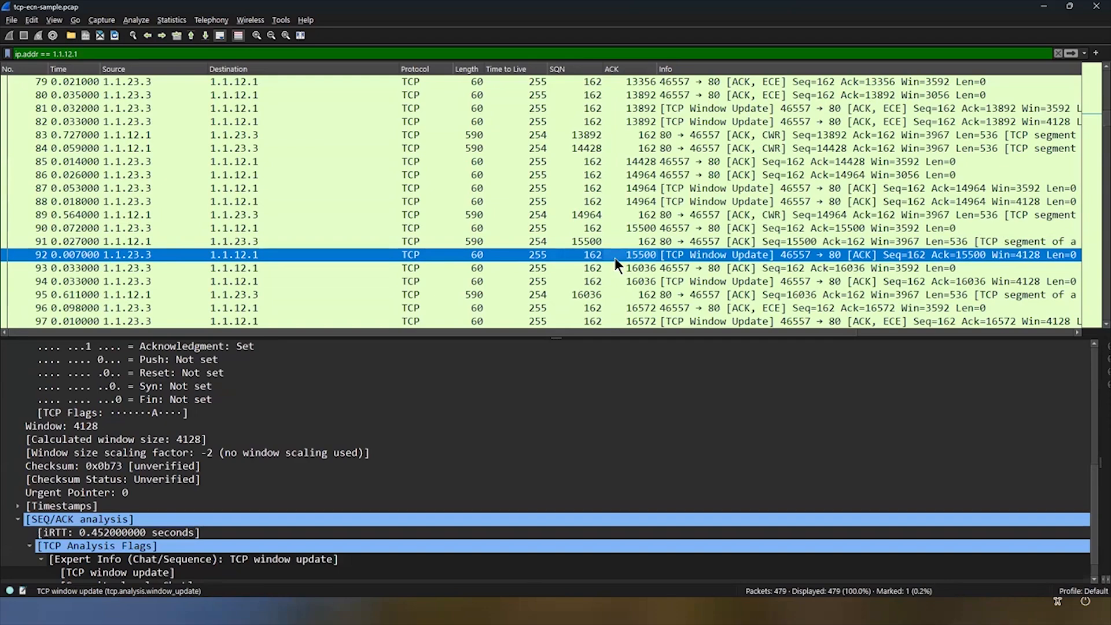
# Look through the rest of the filtered capture, from about packet 70 to the last packet, 479.
pyautogui.scroll(3, 629, 234)
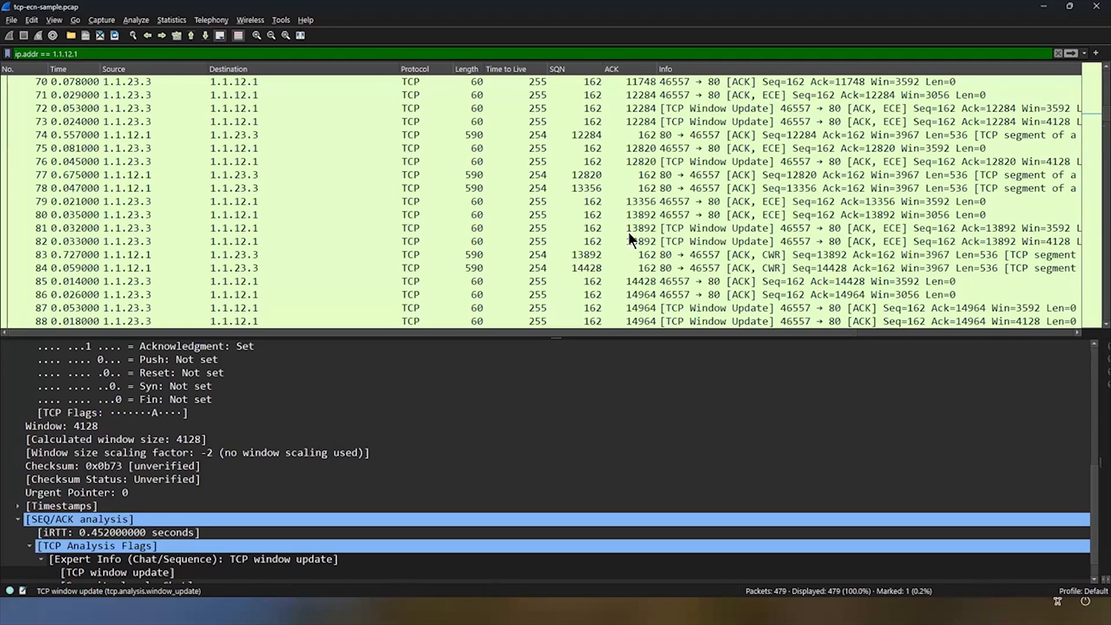
pyautogui.scroll(-20, 528, 179)
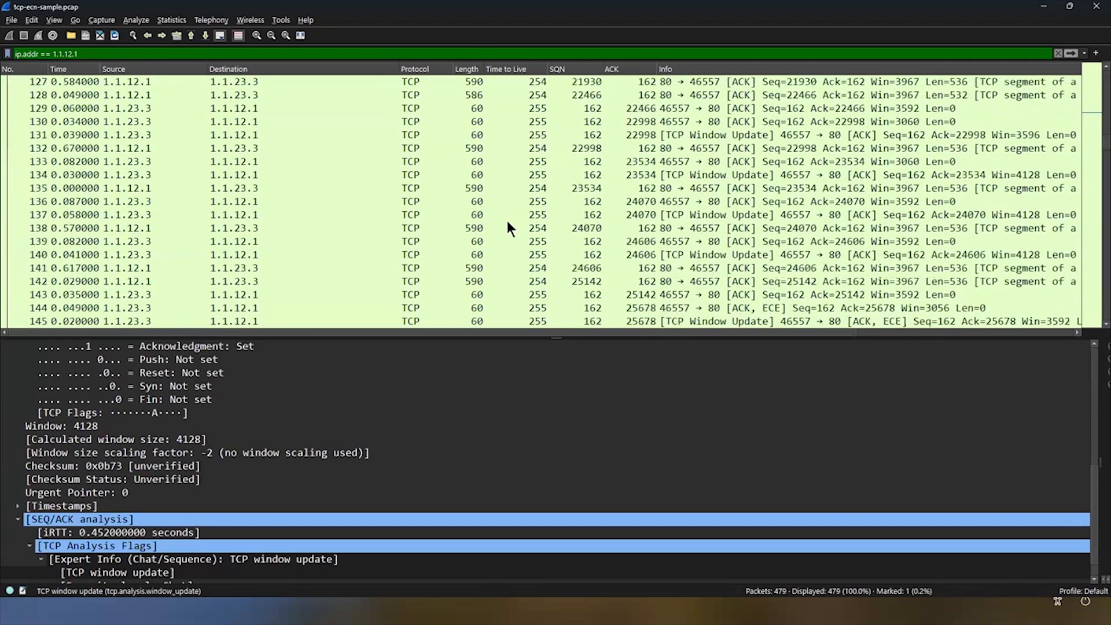
pyautogui.scroll(-12, 504, 229)
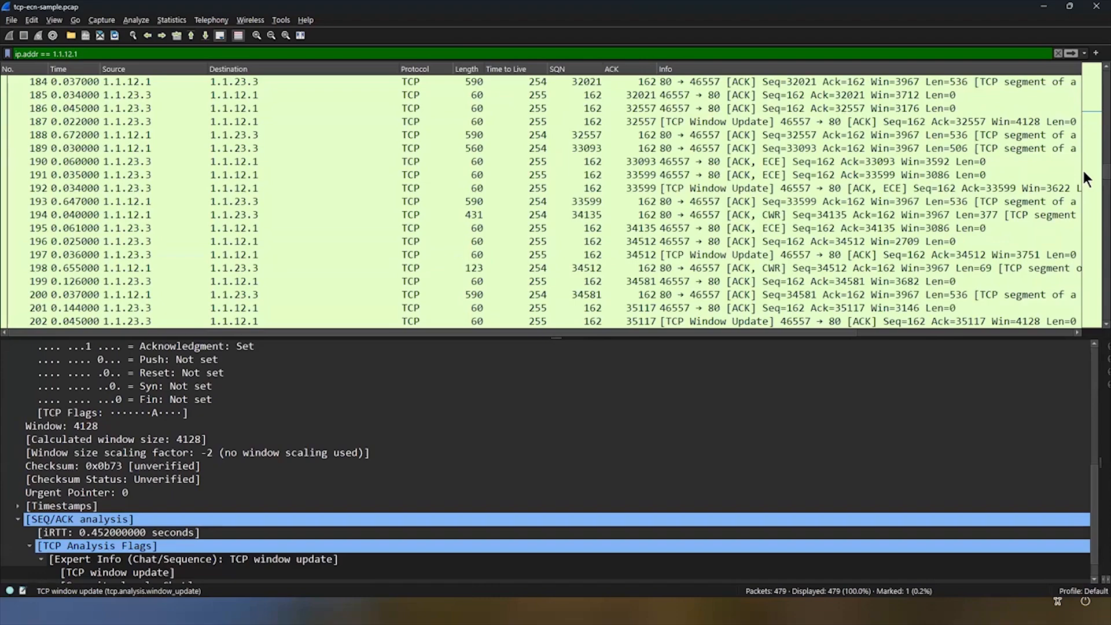
pyautogui.scroll(-20, 1083, 171)
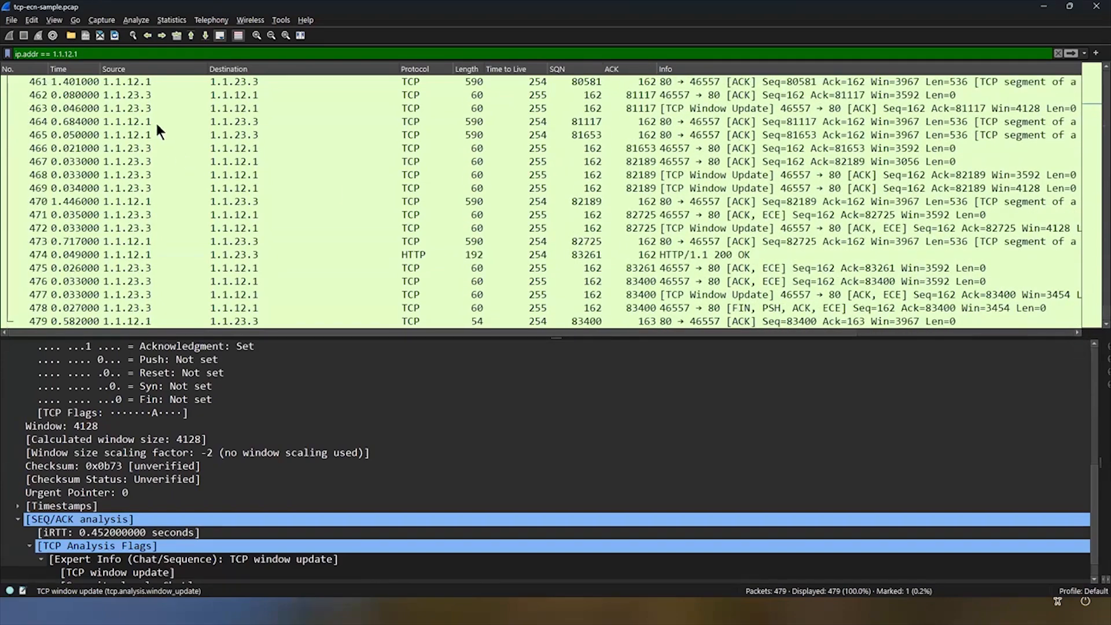
# Replace the current display filter with tcp.analysis.flags and apply it to the packet list.
pyautogui.tripleClick(62, 53)
pyautogui.write('tcp.anay')
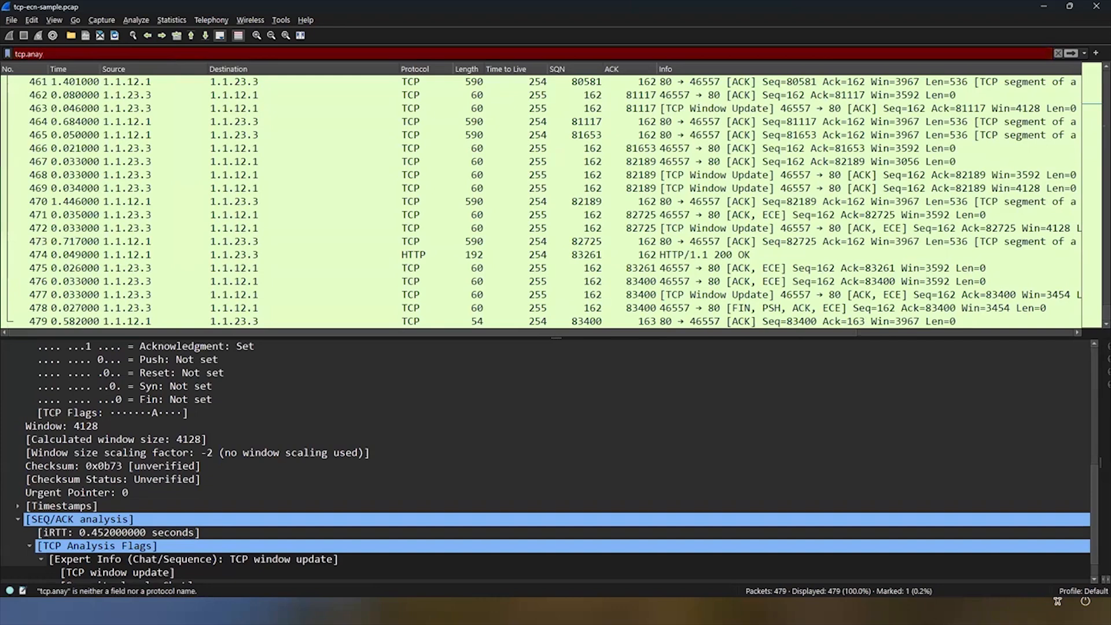
pyautogui.press('BackSpace')
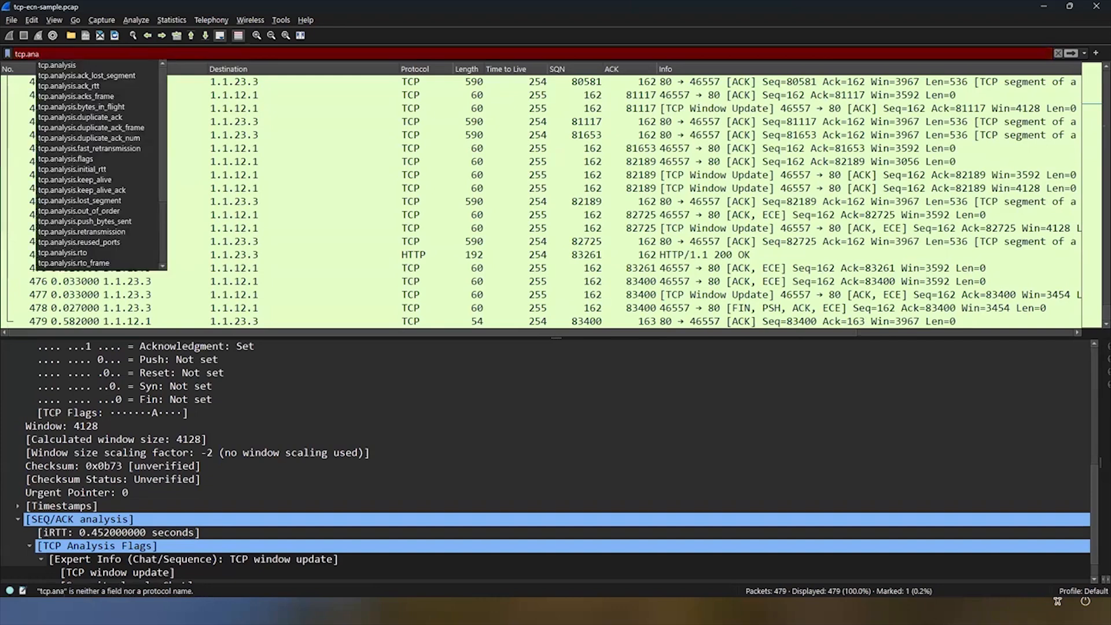
pyautogui.press('Down')
pyautogui.press('Down')
pyautogui.press('Down')
pyautogui.press('Down')
pyautogui.press('Down')
pyautogui.press('Down')
pyautogui.press('Down')
pyautogui.press('Down')
pyautogui.press('Down')
pyautogui.press('Down')
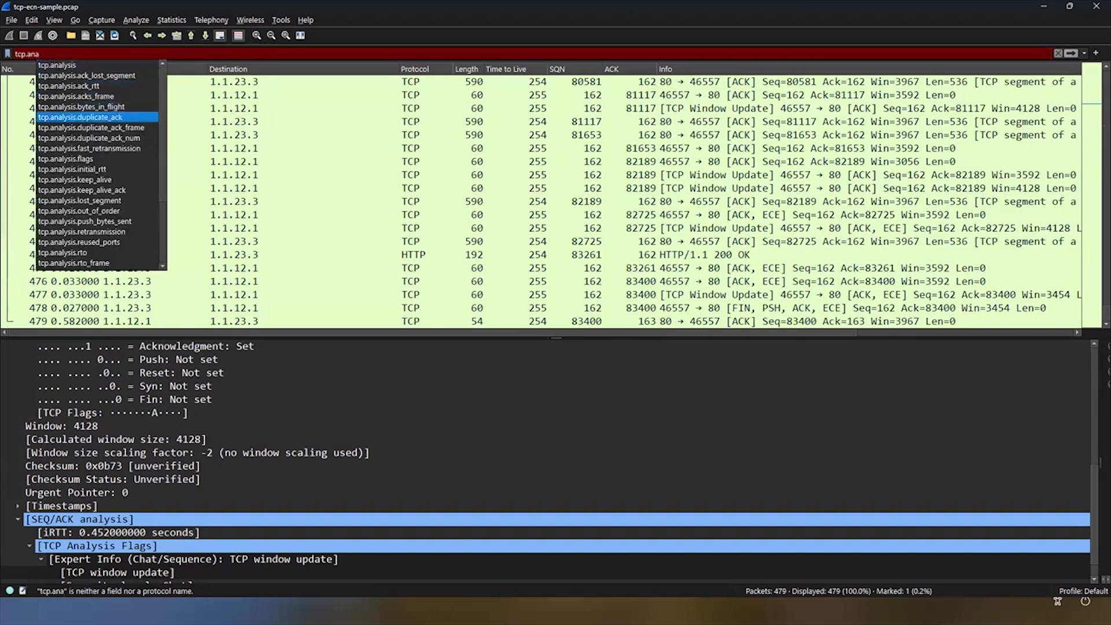
pyautogui.press('Return')
pyautogui.press('Return')
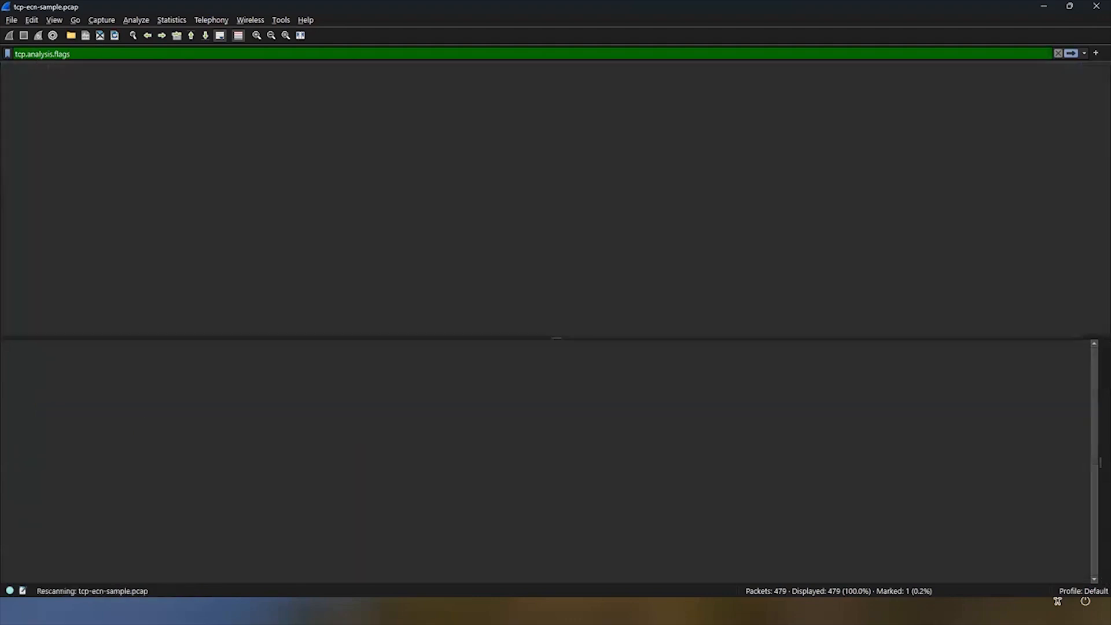
# Look through the packets matching tcp.analysis.flags, inspecting packets 10 and 438, and return to the first match.
pyautogui.scroll(-20, 262, 198)
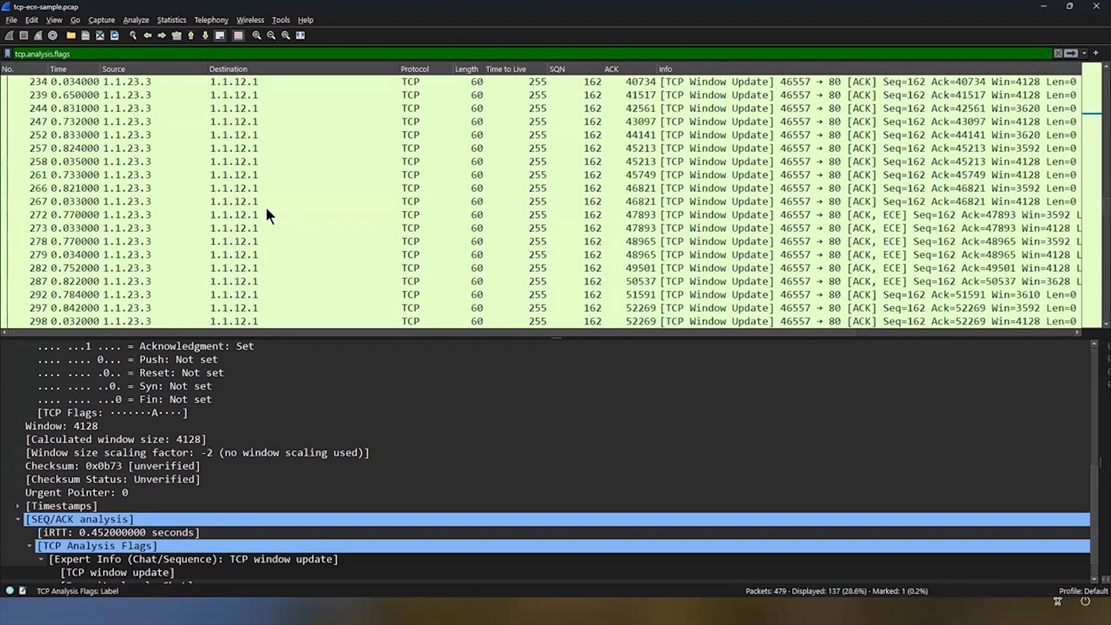
pyautogui.moveTo(1084, 256); pyautogui.dragTo(1083, 54)
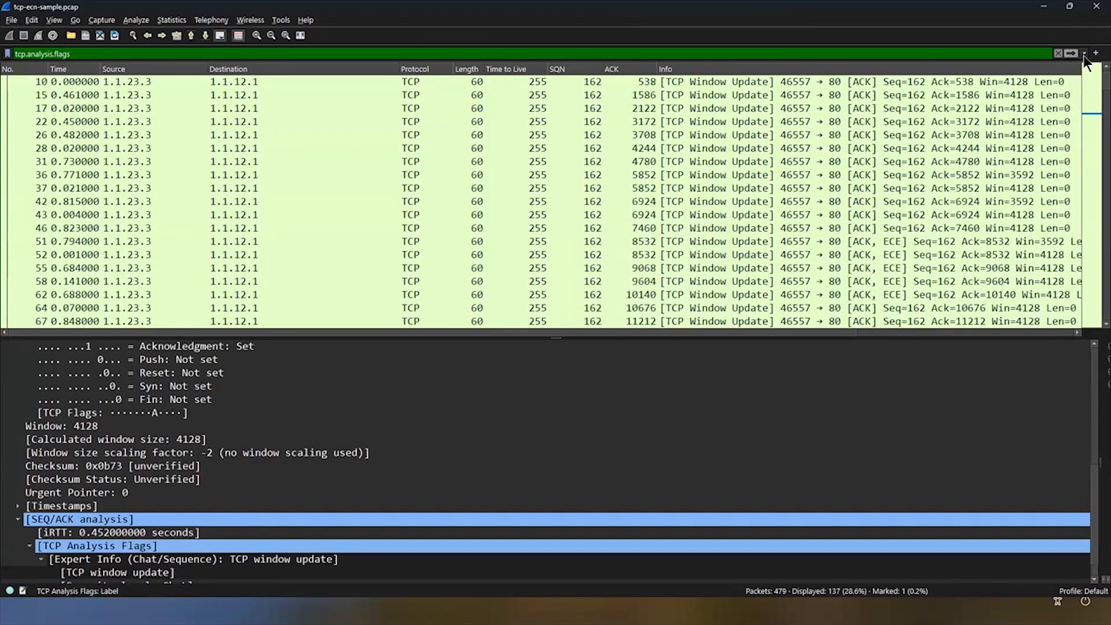
pyautogui.click(162, 82)
pyautogui.scroll(-18, 175, 255)
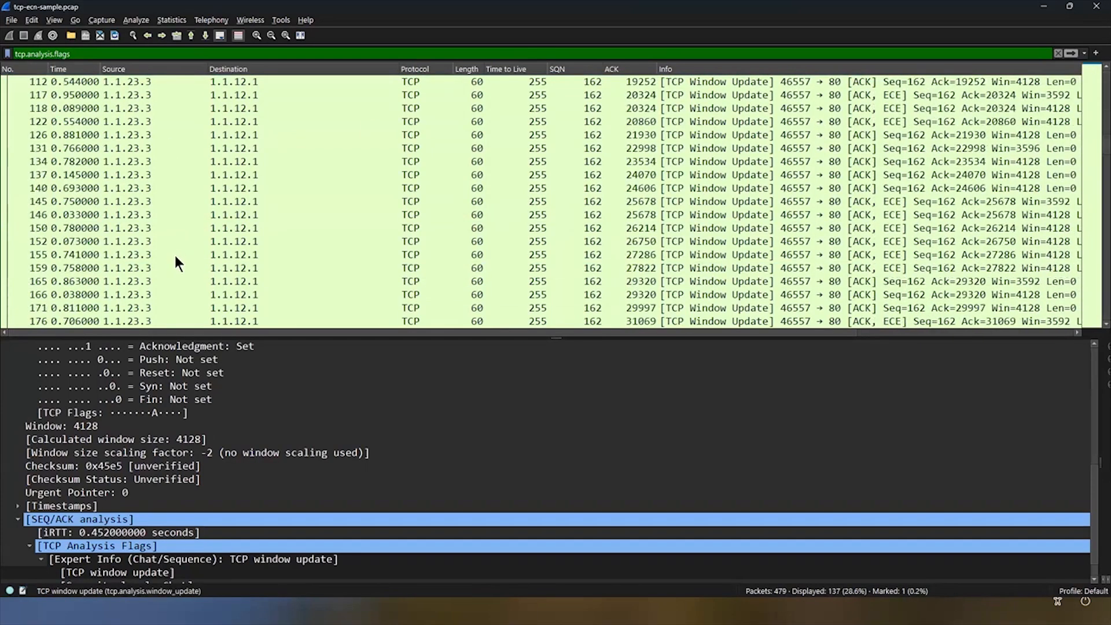
pyautogui.scroll(-20, 175, 255)
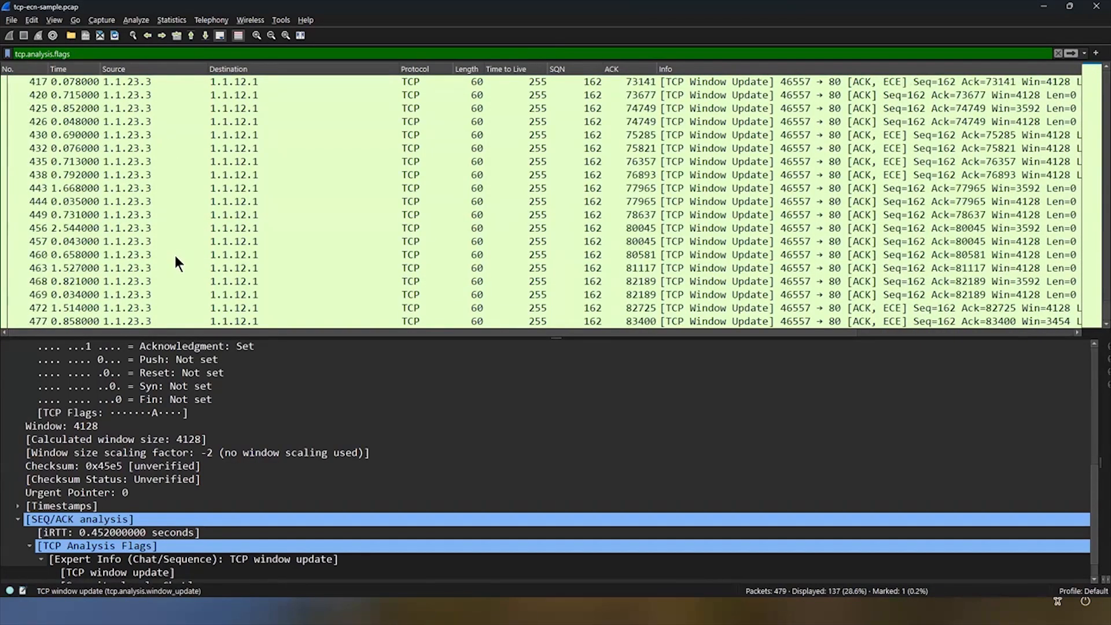
pyautogui.click(136, 171)
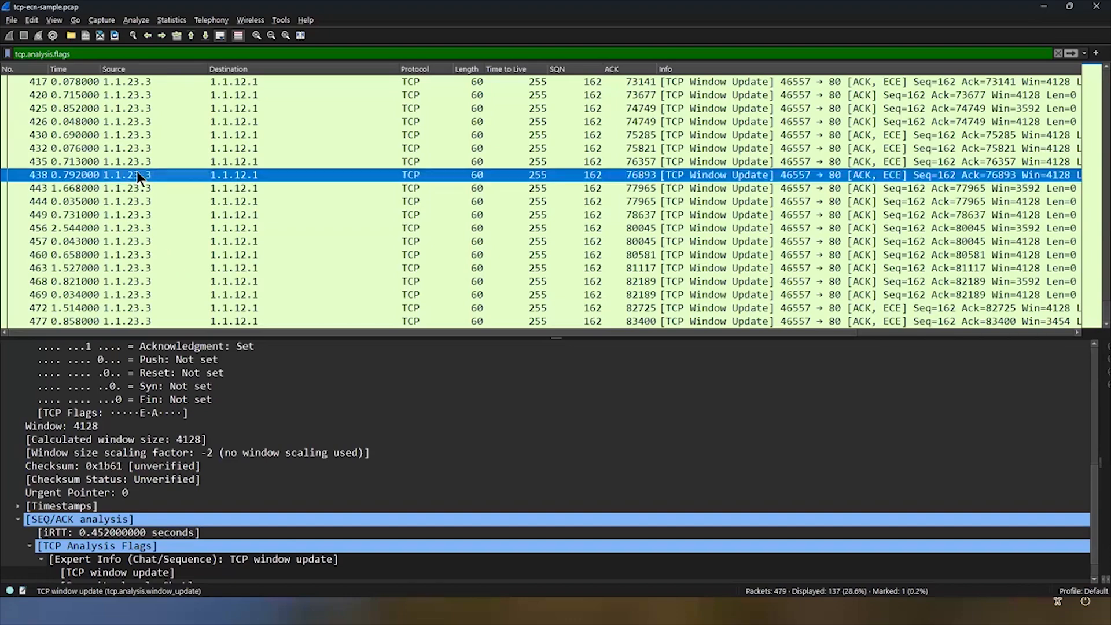
pyautogui.scroll(1, 153, 190)
pyautogui.scroll(20, 153, 190)
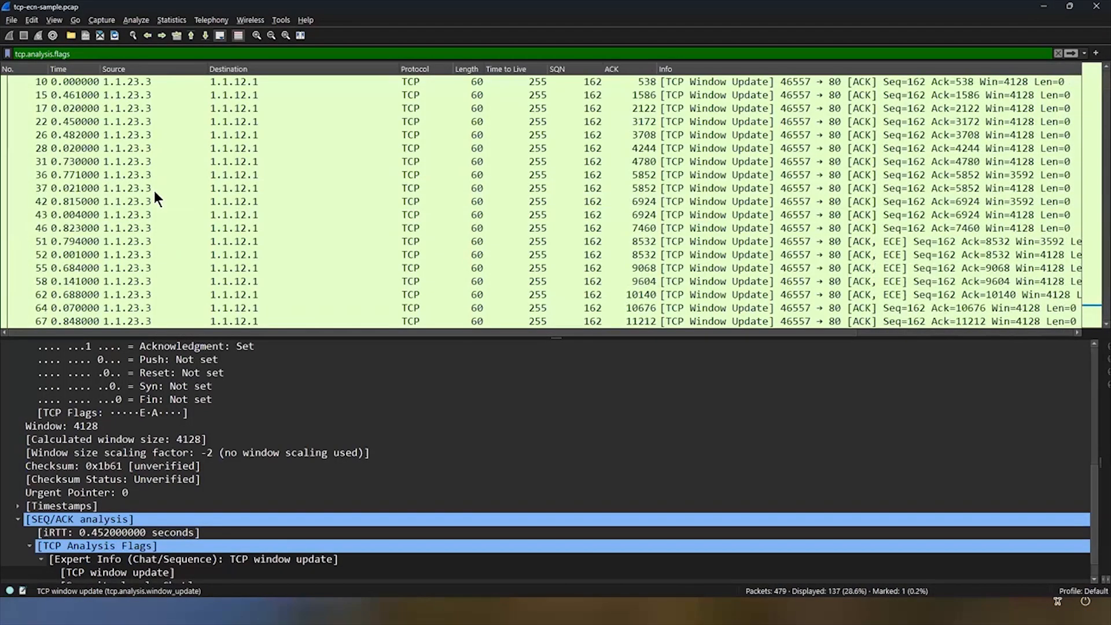
# Clear the display filter and return to the first packet of the full capture.
pyautogui.click(1059, 54)
pyautogui.scroll(20, 524, 164)
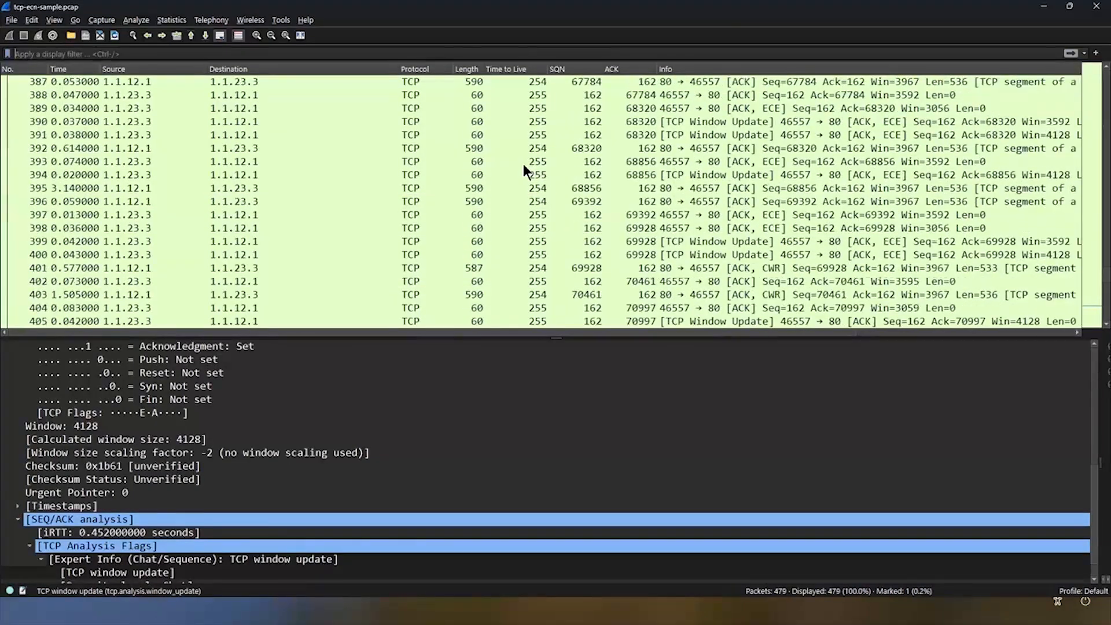
pyautogui.moveTo(1083, 242); pyautogui.dragTo(1083, 71)
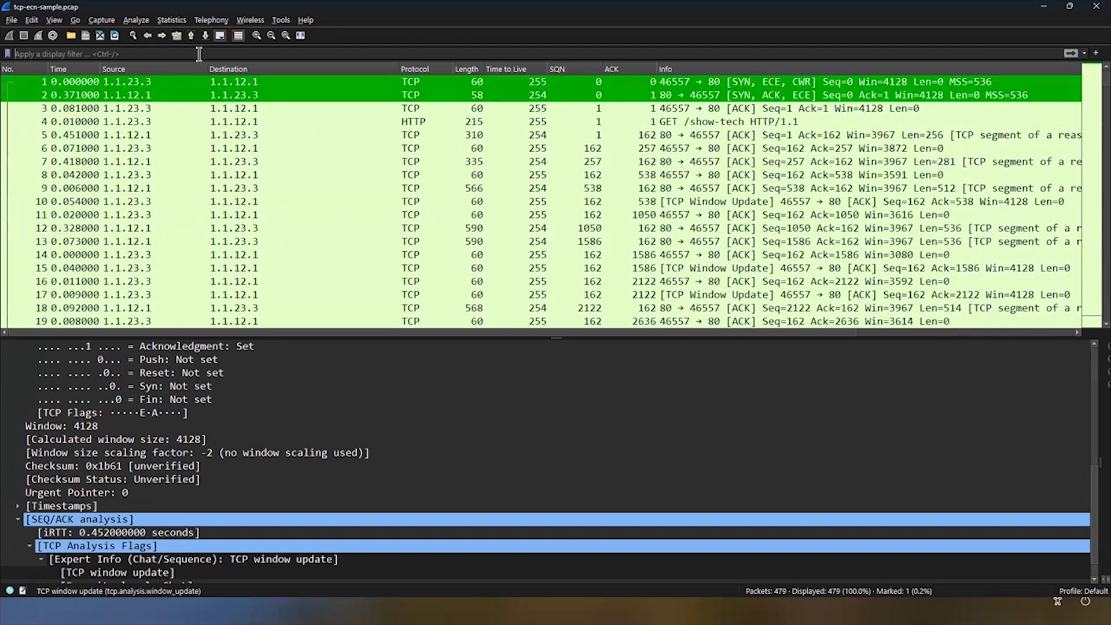
# Filter the full capture by tcp.analysis.flags again, choosing the field from the suggestions for tcp.
pyautogui.click(199, 54)
pyautogui.write('tcp')
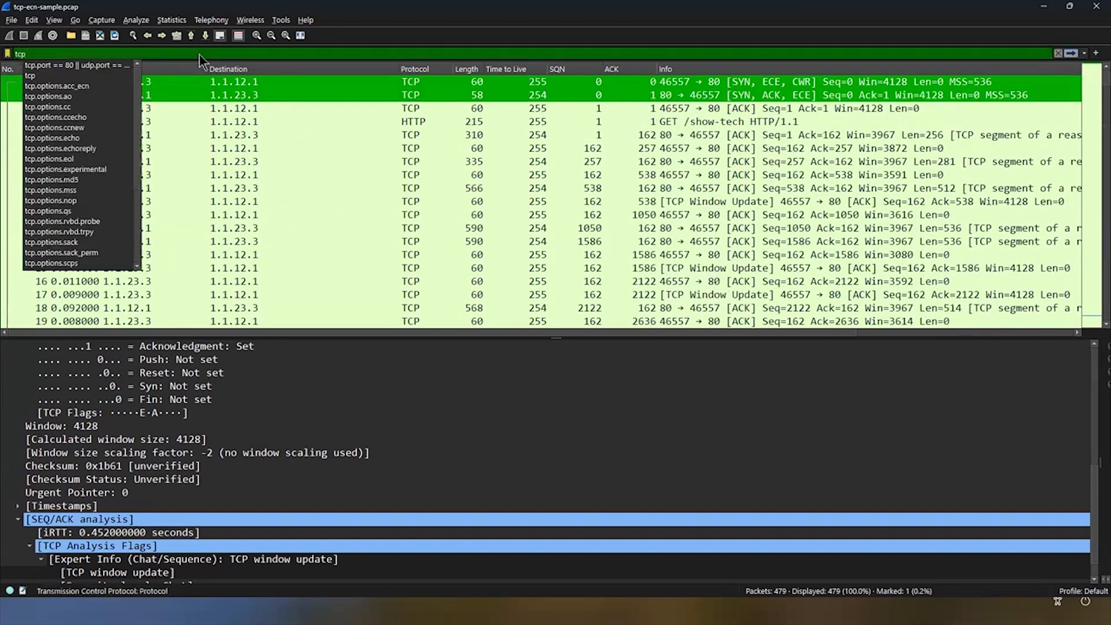
pyautogui.write('.')
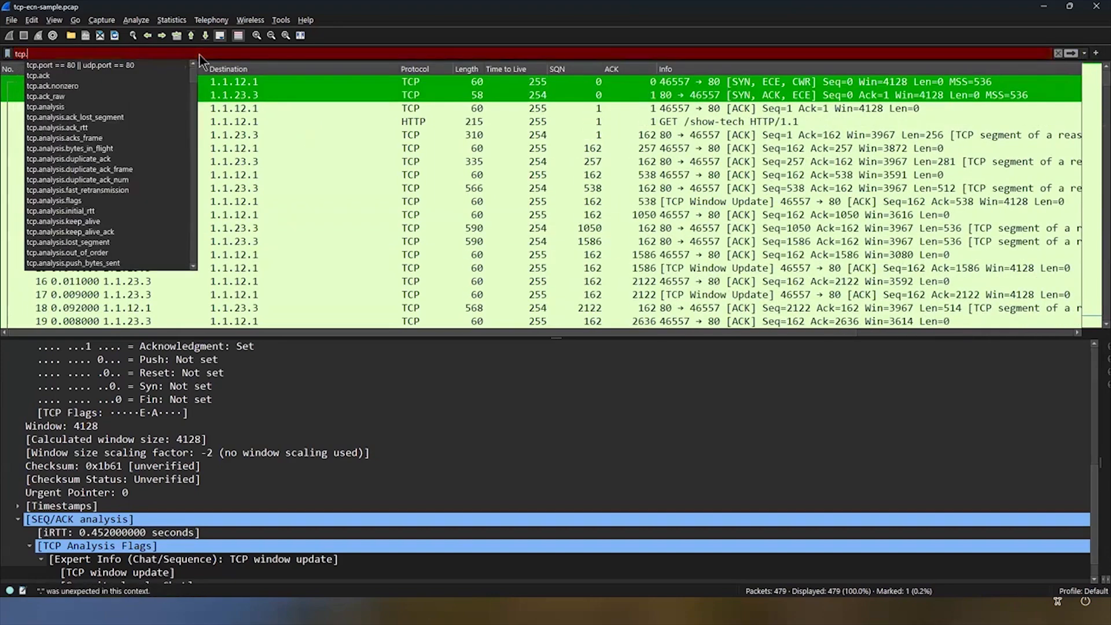
pyautogui.press('Down')
pyautogui.press('Down')
pyautogui.press('Down')
pyautogui.press('Down')
pyautogui.press('Down')
pyautogui.press('Down')
pyautogui.press('Down')
pyautogui.press('Down')
pyautogui.press('Down')
pyautogui.press('Down')
pyautogui.press('Down')
pyautogui.press('Down')
pyautogui.press('Down')
pyautogui.press('Down')
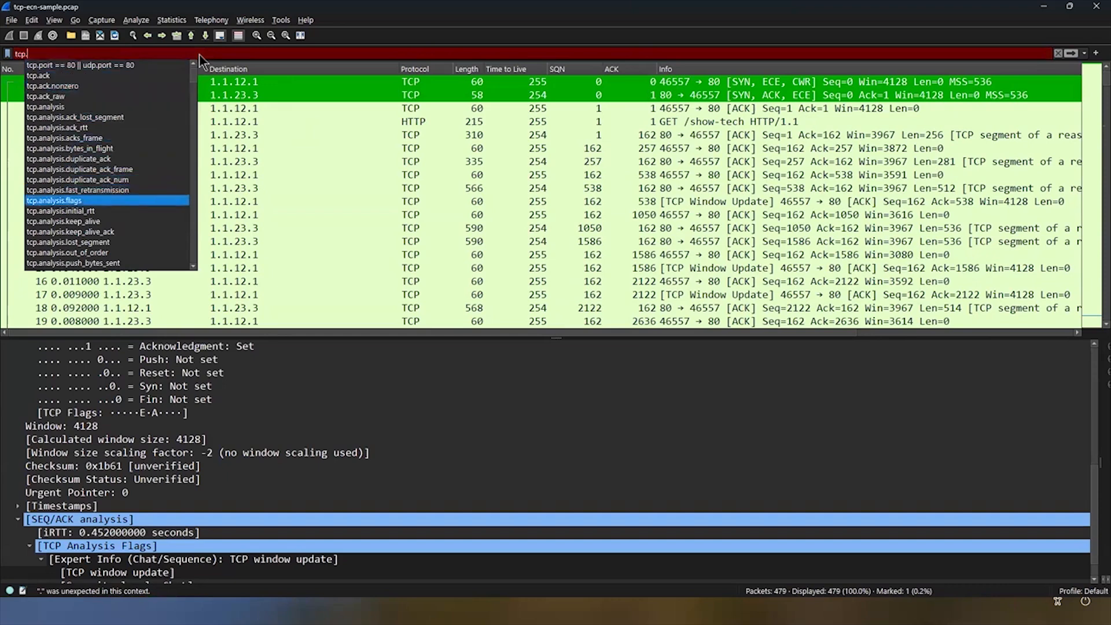
pyautogui.press('Return')
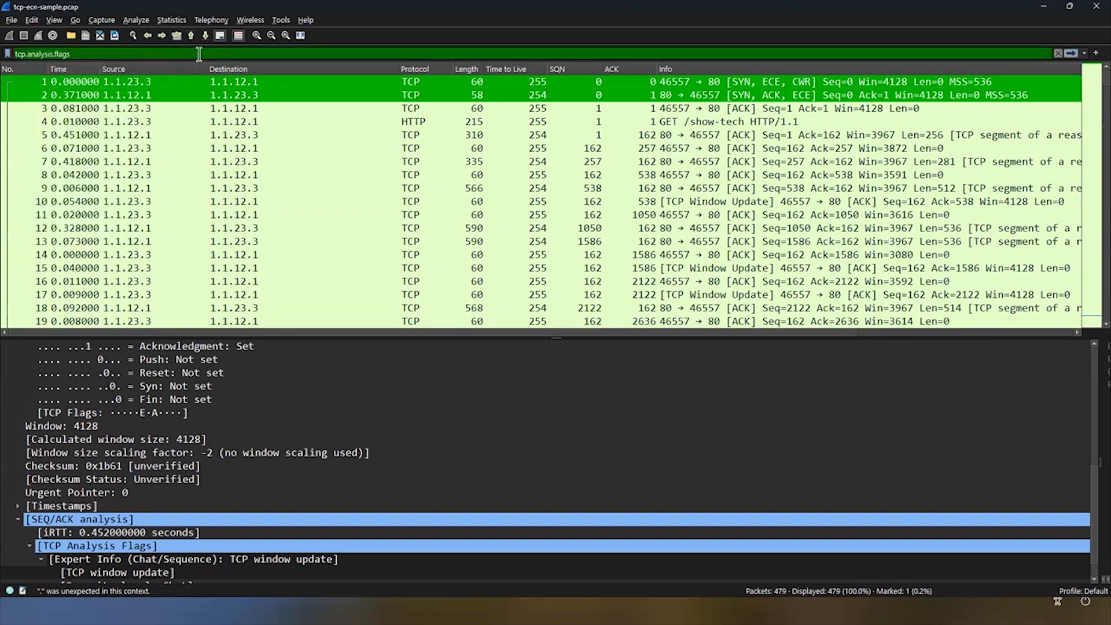
pyautogui.press('Return')
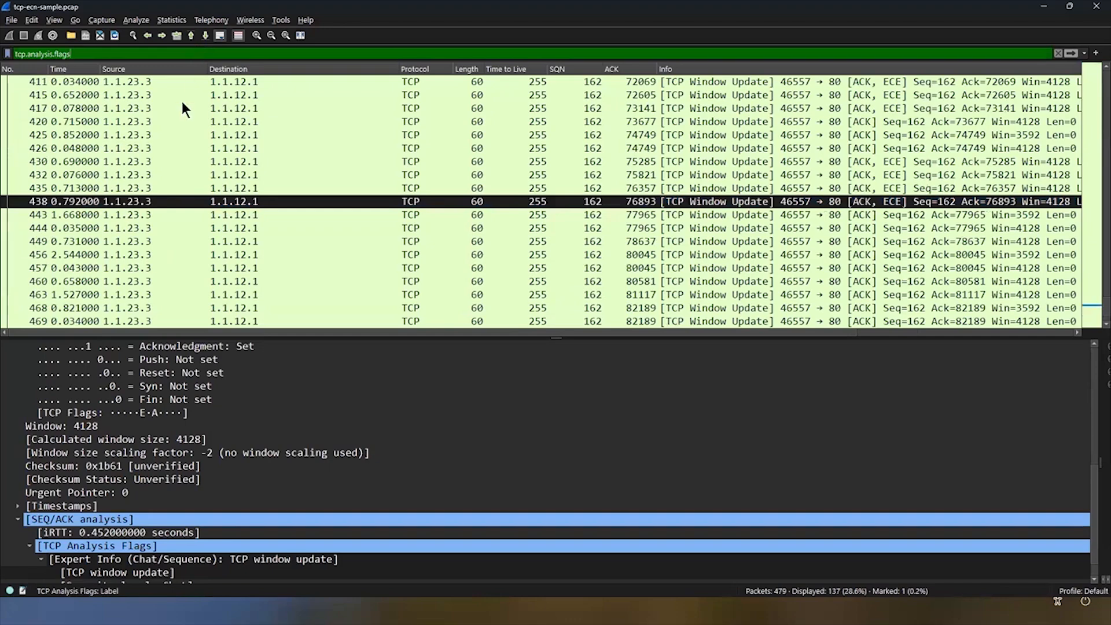
# Review the TCP Window Update packets in the filtered list from packet 10 to packet 477.
pyautogui.scroll(20, 183, 105)
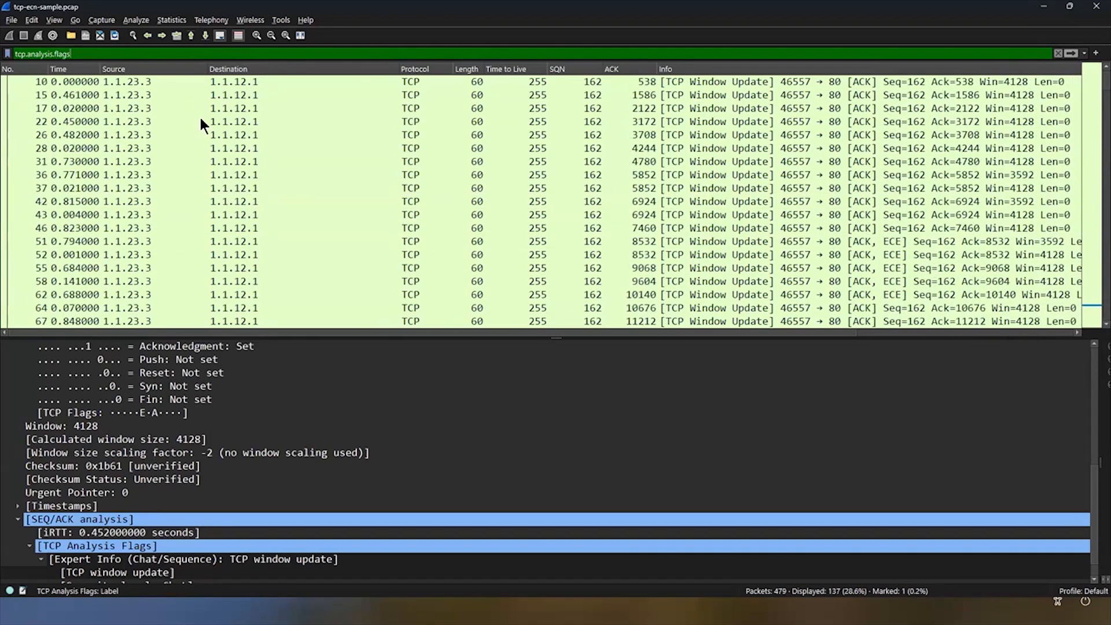
pyautogui.scroll(-20, 194, 114)
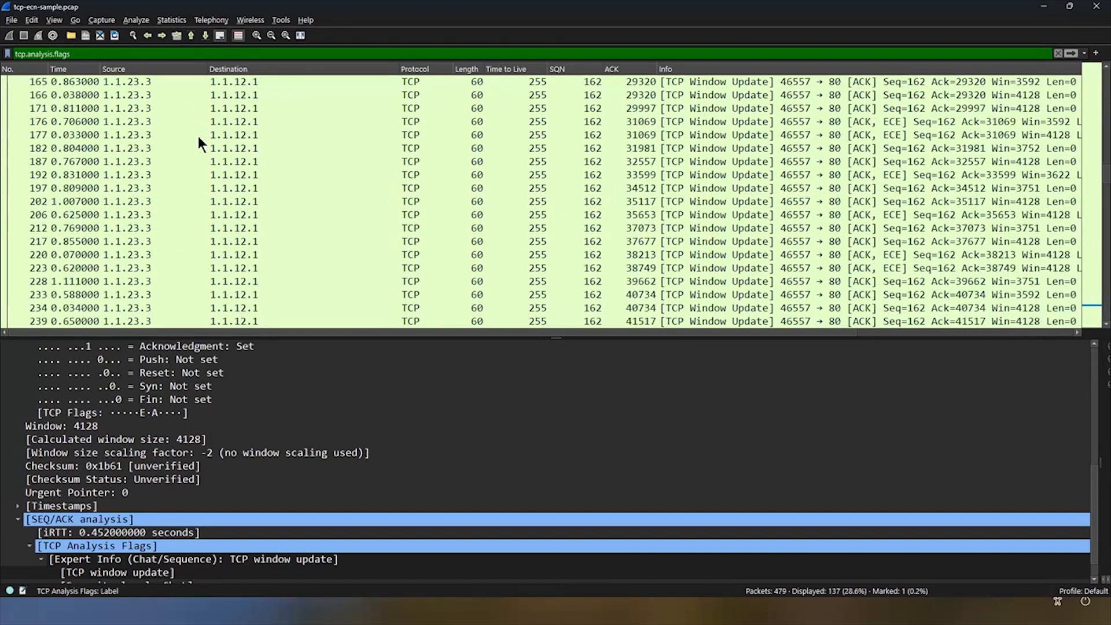
pyautogui.scroll(-10, 197, 142)
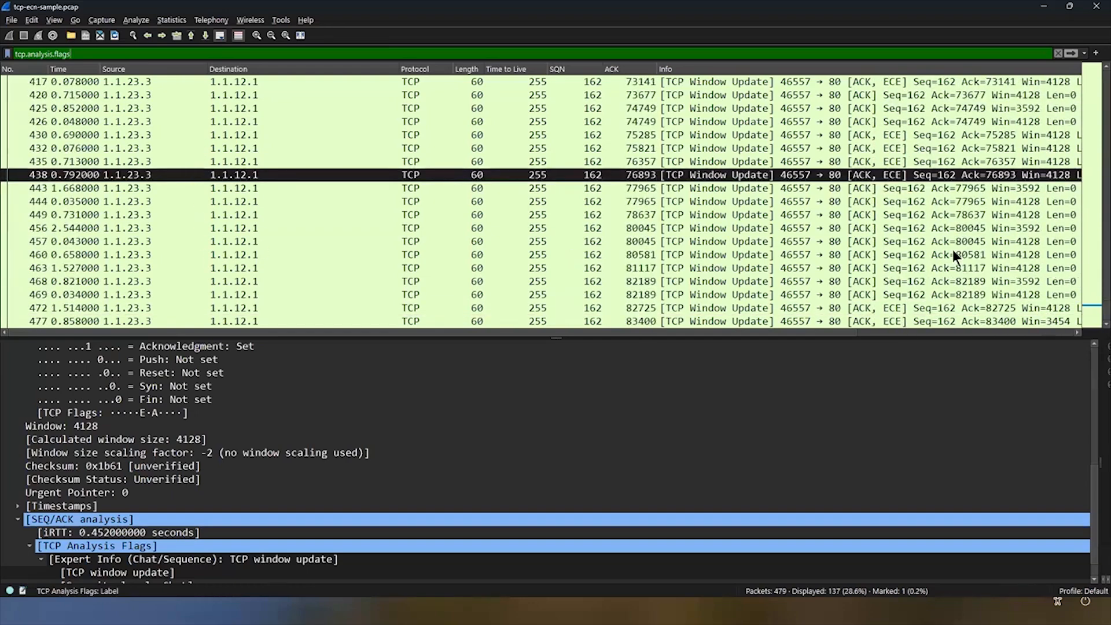
# Return to the start of the filtered packet list and clear the tcp.analysis.flags display filter to restore the full capture.
pyautogui.moveTo(1084, 310)
pyautogui.mouseDown()
pyautogui.moveTo(1084, 74)
pyautogui.moveTo(1083, 318)
pyautogui.mouseUp()
pyautogui.moveTo(1084, 243); pyautogui.dragTo(1081, 52)
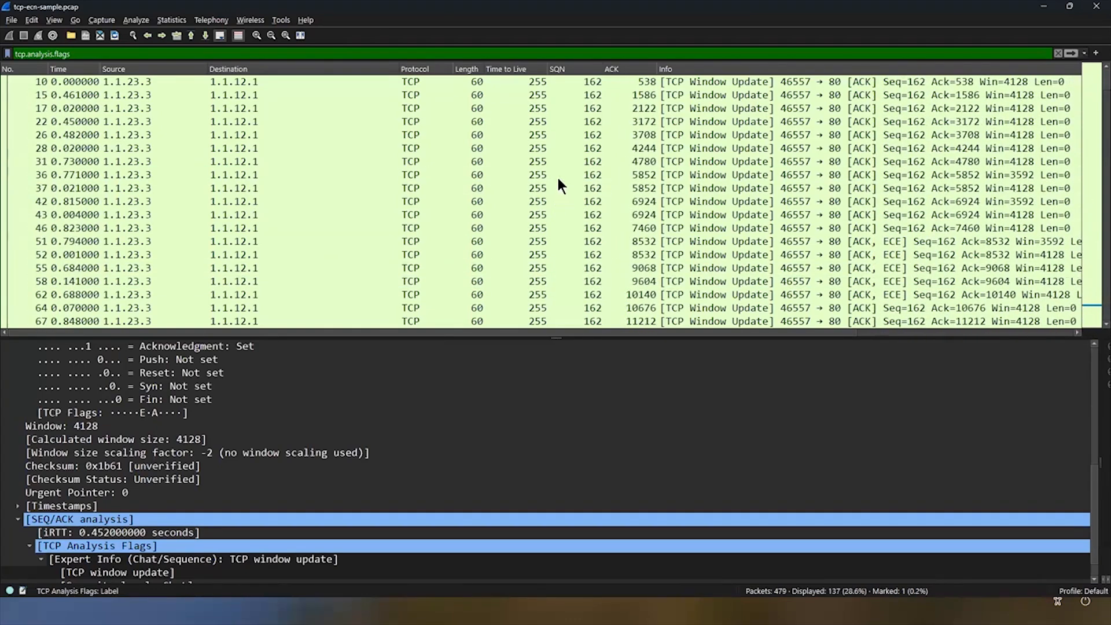
pyautogui.click(1060, 55)
pyautogui.scroll(20, 324, 223)
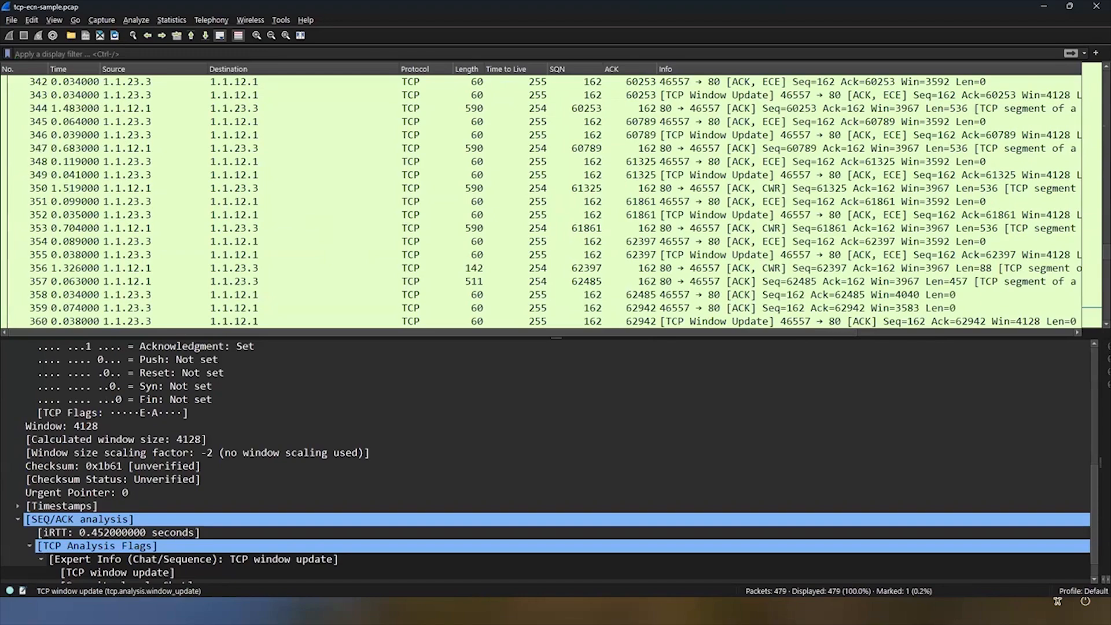
# Switch to the Training Curriculum workbook in Excel, look through the topics, and select the "Link aggr - Protocols LACP" entry under Switching.
pyautogui.hotkey('alt', 'Tab')
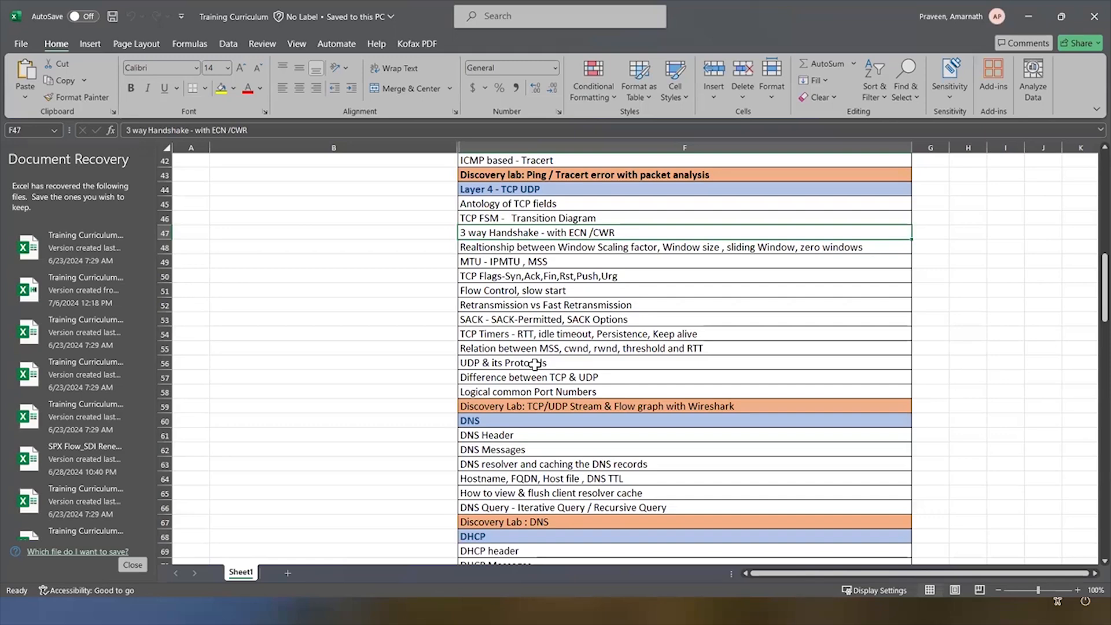
pyautogui.scroll(2, 535, 363)
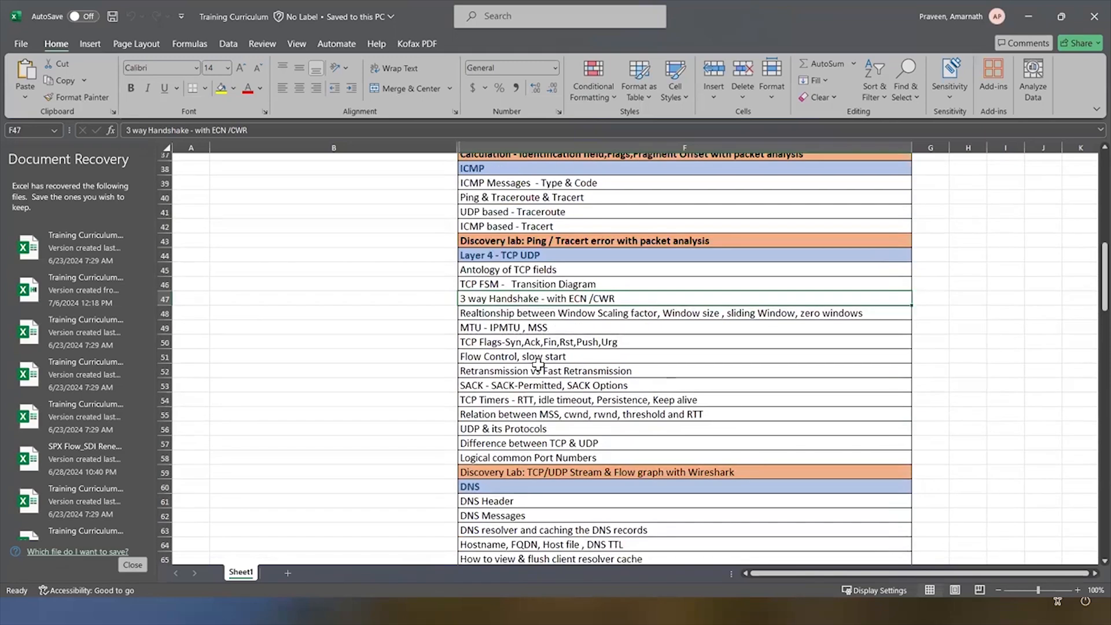
pyautogui.scroll(3, 537, 364)
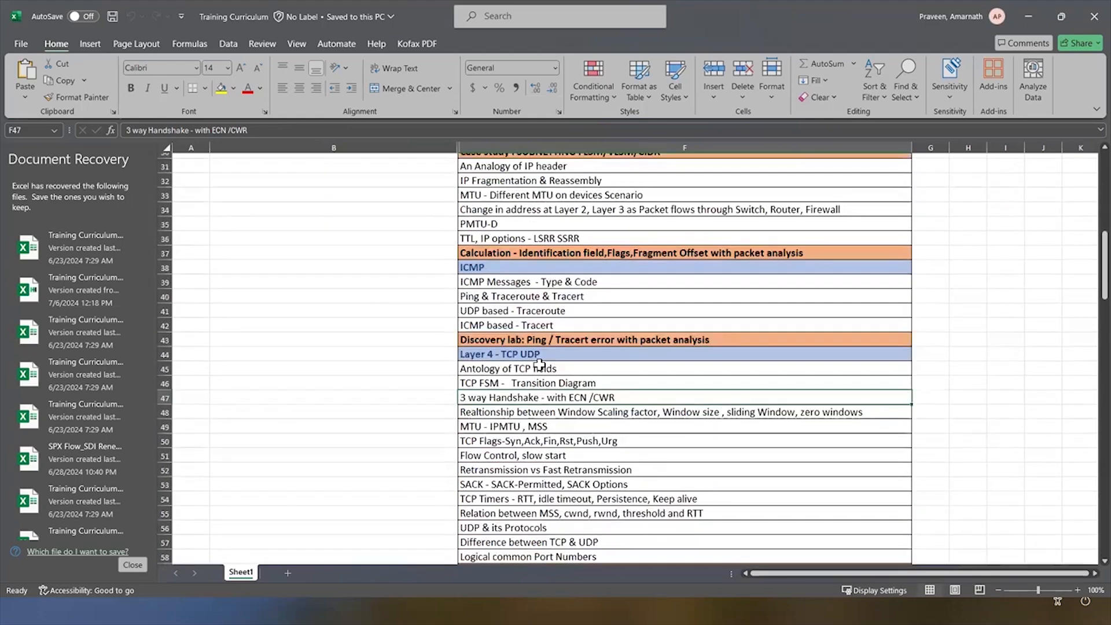
pyautogui.scroll(1, 539, 363)
pyautogui.scroll(-8, 539, 363)
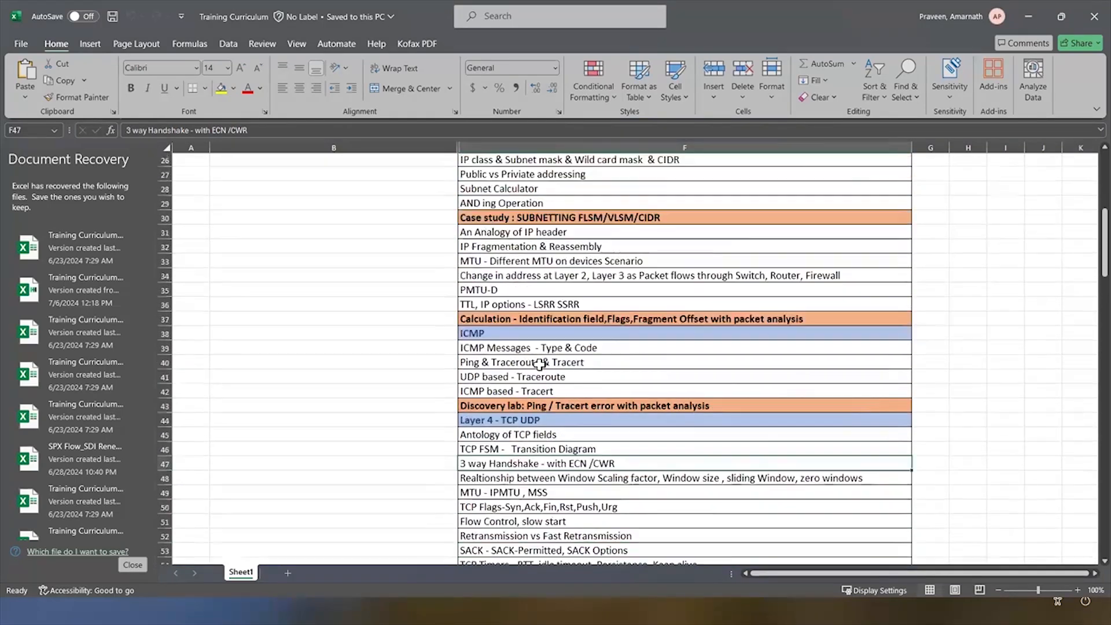
pyautogui.scroll(-4, 540, 366)
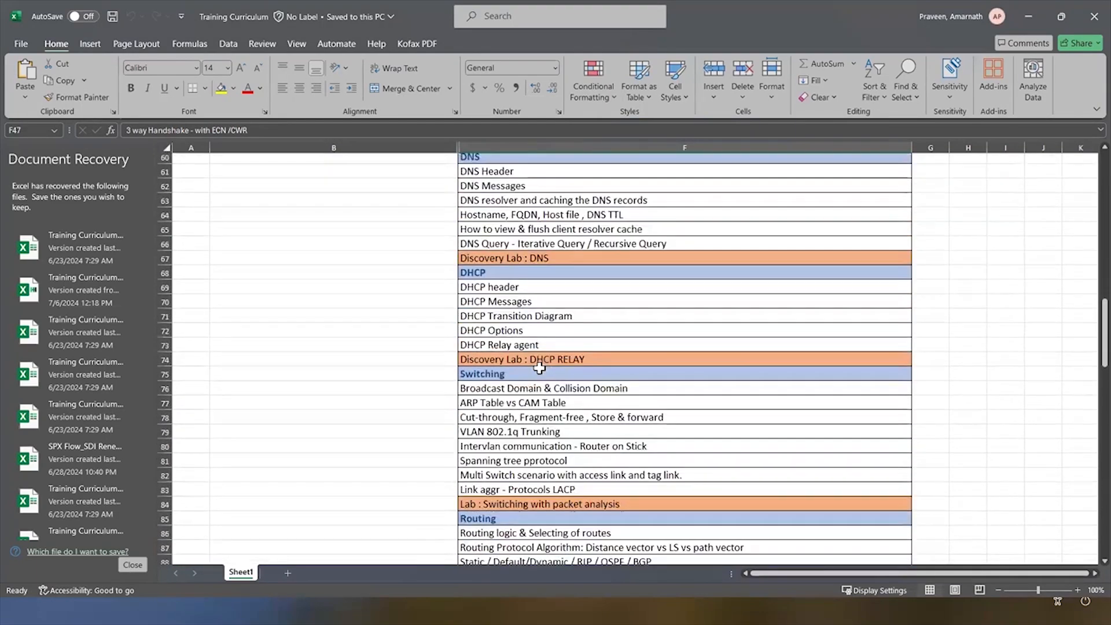
pyautogui.scroll(-2, 540, 367)
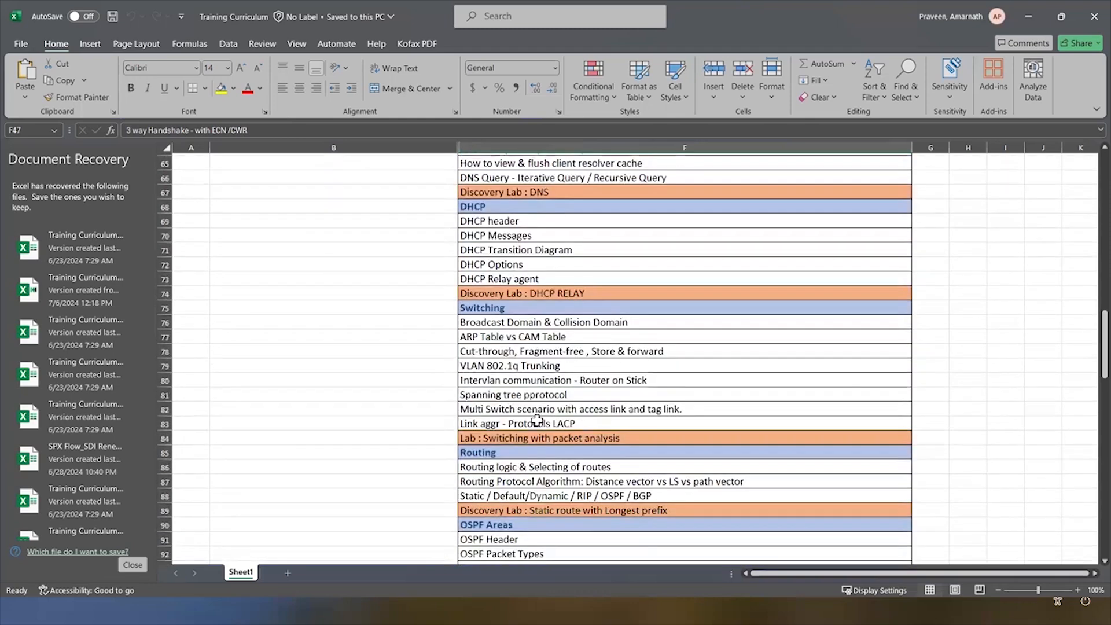
pyautogui.click(538, 425)
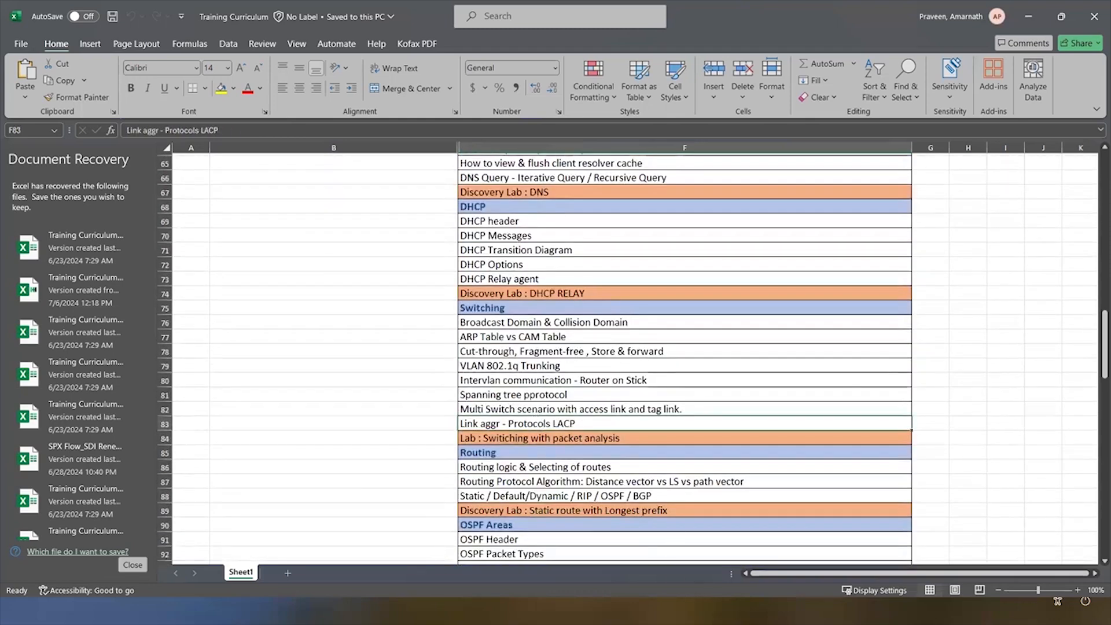
# Switch to the Packet level presentation in PowerPoint and handwrite Fa0/1 and Fa0/2 labels beside the switch links on slide 70.
pyautogui.hotkey('alt', 'Tab')
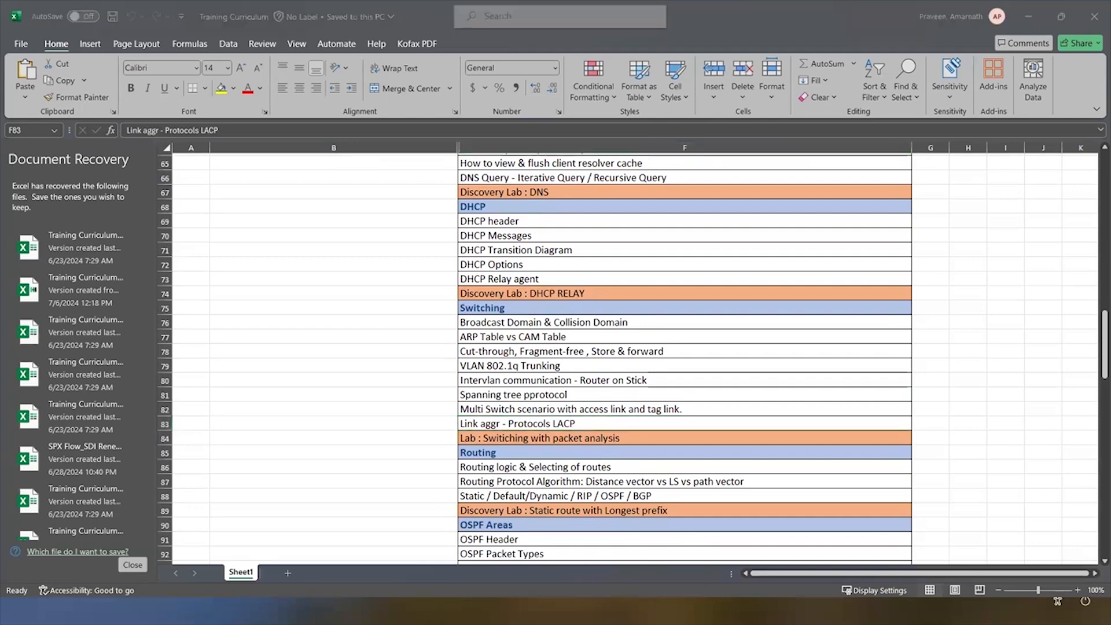
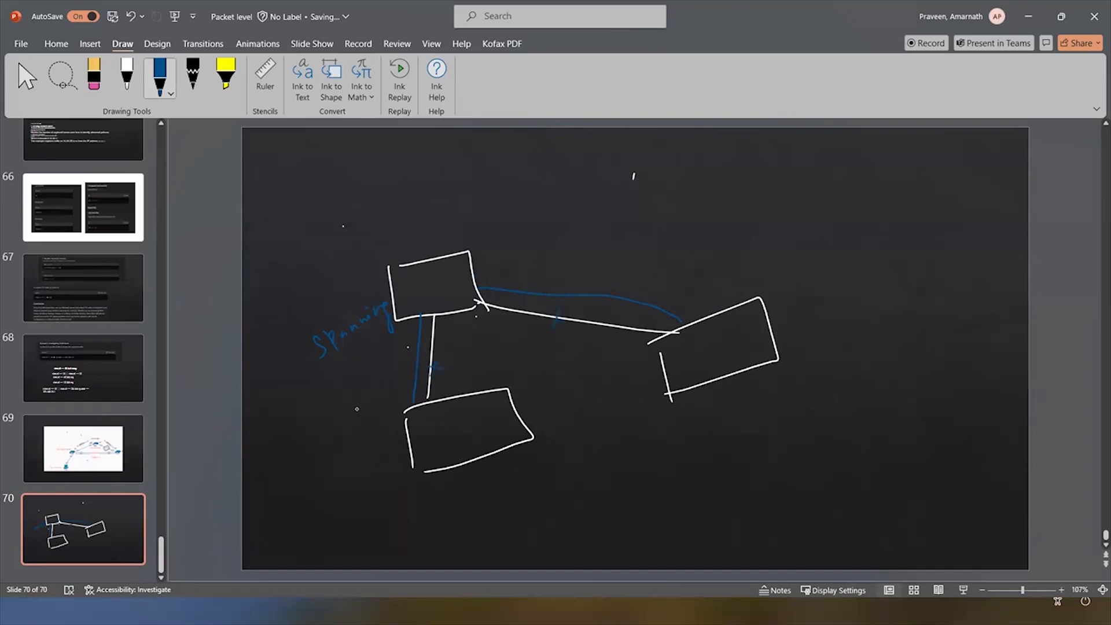
pyautogui.moveTo(357, 409)
pyautogui.mouseDown()
pyautogui.moveTo(364, 424)
pyautogui.moveTo(391, 409)
pyautogui.mouseUp()
pyautogui.moveTo(447, 375)
pyautogui.mouseDown()
pyautogui.moveTo(463, 391)
pyautogui.moveTo(499, 379)
pyautogui.mouseUp()
pyautogui.moveTo(580, 360); pyautogui.dragTo(615, 370)
pyautogui.moveTo(683, 273)
pyautogui.mouseDown()
pyautogui.moveTo(681, 300)
pyautogui.moveTo(697, 292)
pyautogui.mouseUp()
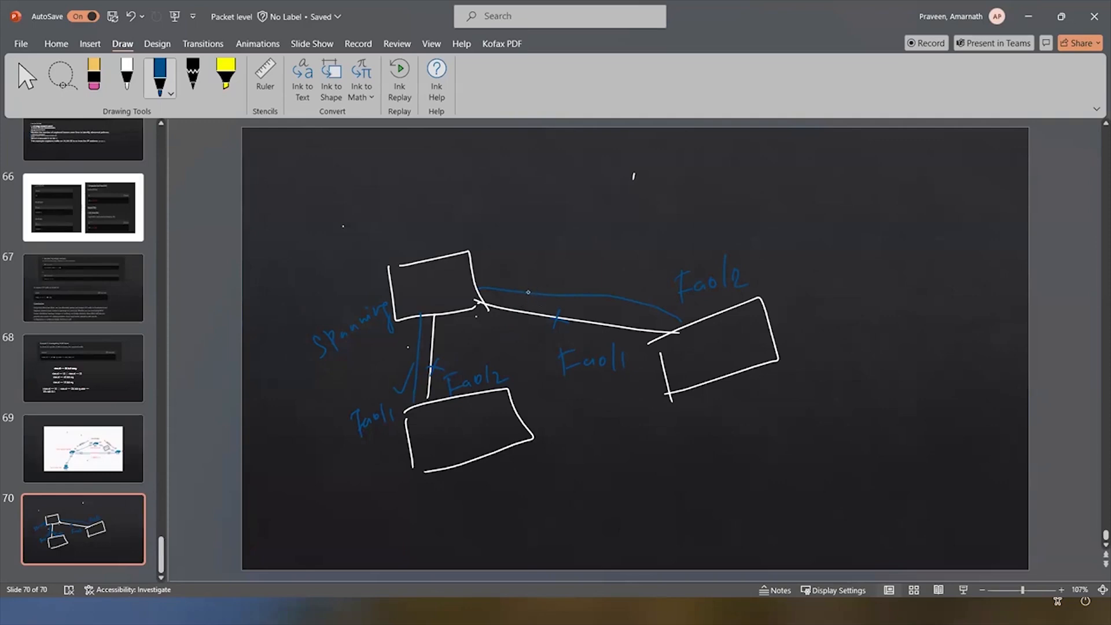
# Circle both pairs of switch links in blue ink, label each bundle Po1 and write LACP above them.
pyautogui.moveTo(440, 326)
pyautogui.mouseDown()
pyautogui.moveTo(461, 328)
pyautogui.moveTo(407, 348)
pyautogui.mouseUp()
pyautogui.moveTo(625, 219); pyautogui.dragTo(657, 219)
pyautogui.moveTo(580, 282); pyautogui.dragTo(591, 270)
pyautogui.moveTo(485, 346); pyautogui.dragTo(488, 365)
pyautogui.moveTo(497, 347); pyautogui.dragTo(499, 350)
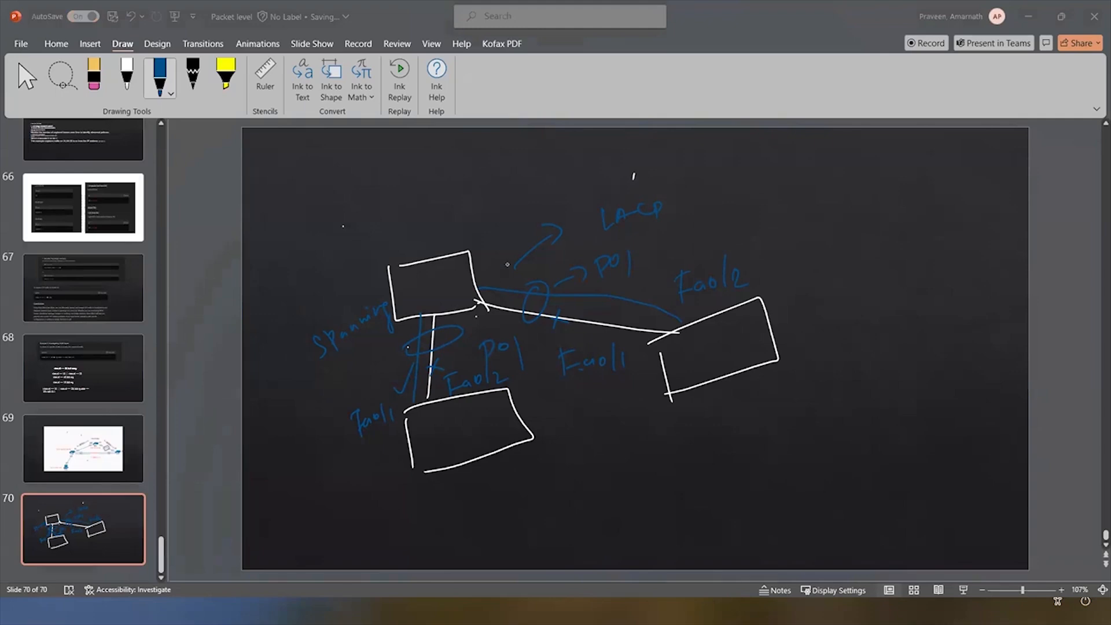
# Erase the handwritten switch diagram from the slide with the Eraser.
pyautogui.click(97, 88)
pyautogui.moveTo(469, 276); pyautogui.dragTo(500, 284)
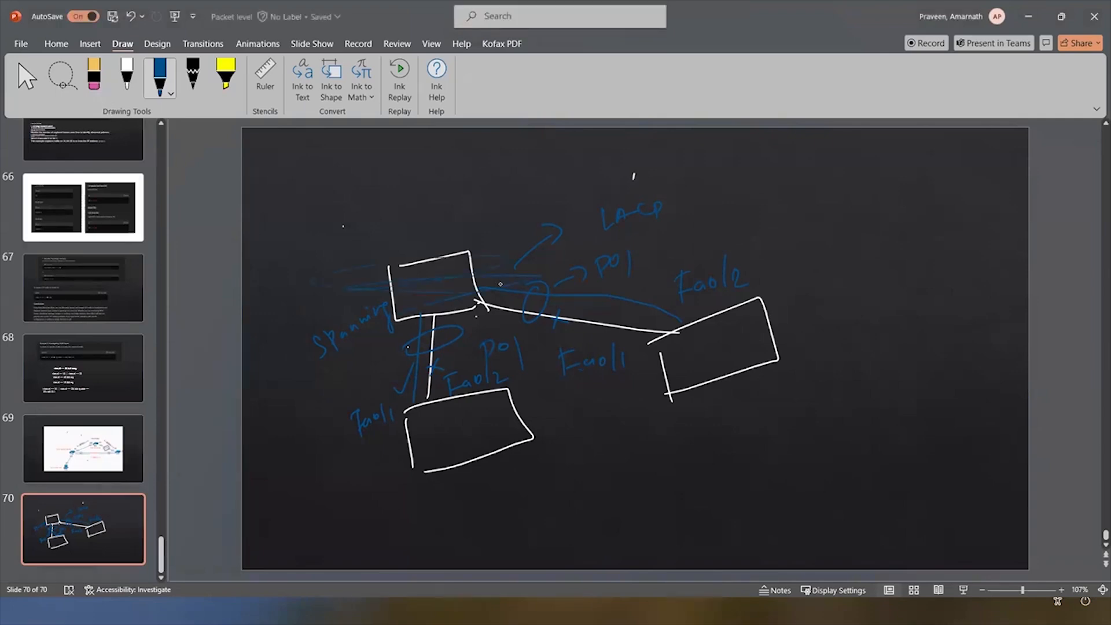
pyautogui.click(94, 78)
pyautogui.moveTo(633, 278)
pyautogui.mouseDown()
pyautogui.moveTo(752, 389)
pyautogui.moveTo(641, 238)
pyautogui.moveTo(392, 342)
pyautogui.moveTo(432, 355)
pyautogui.moveTo(481, 324)
pyautogui.moveTo(456, 427)
pyautogui.moveTo(461, 380)
pyautogui.moveTo(704, 273)
pyautogui.moveTo(861, 267)
pyautogui.moveTo(486, 287)
pyautogui.moveTo(578, 238)
pyautogui.moveTo(613, 198)
pyautogui.moveTo(311, 261)
pyautogui.mouseUp()
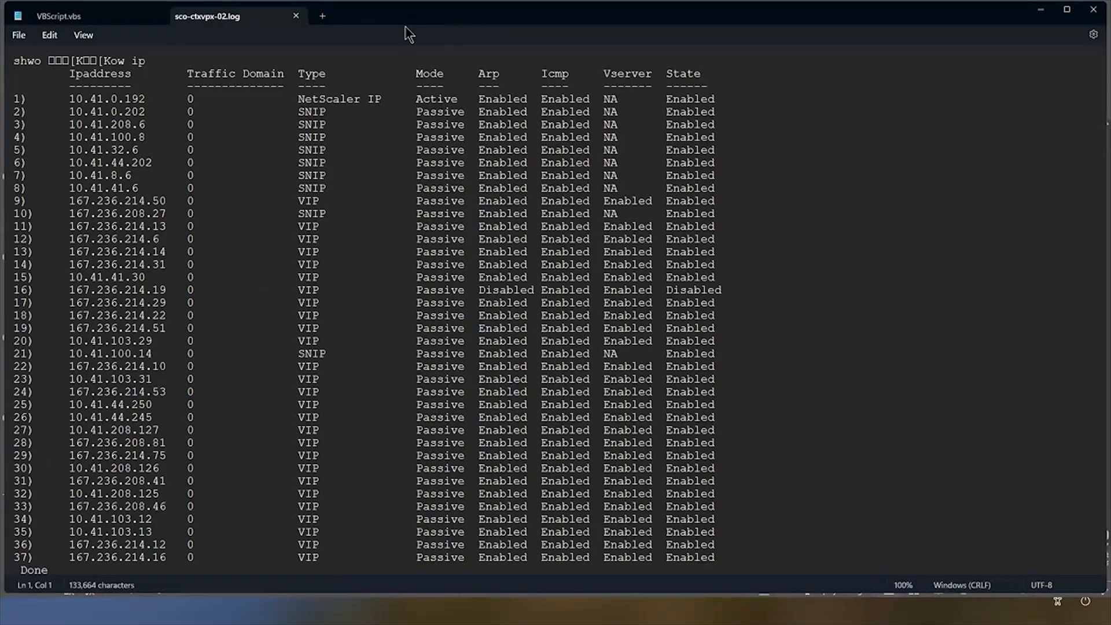
# Switch to Notepad, maximize its window and open a blank document in place of sco-ctxvpx-02.log.
pyautogui.moveTo(406, 26); pyautogui.dragTo(205, 47)
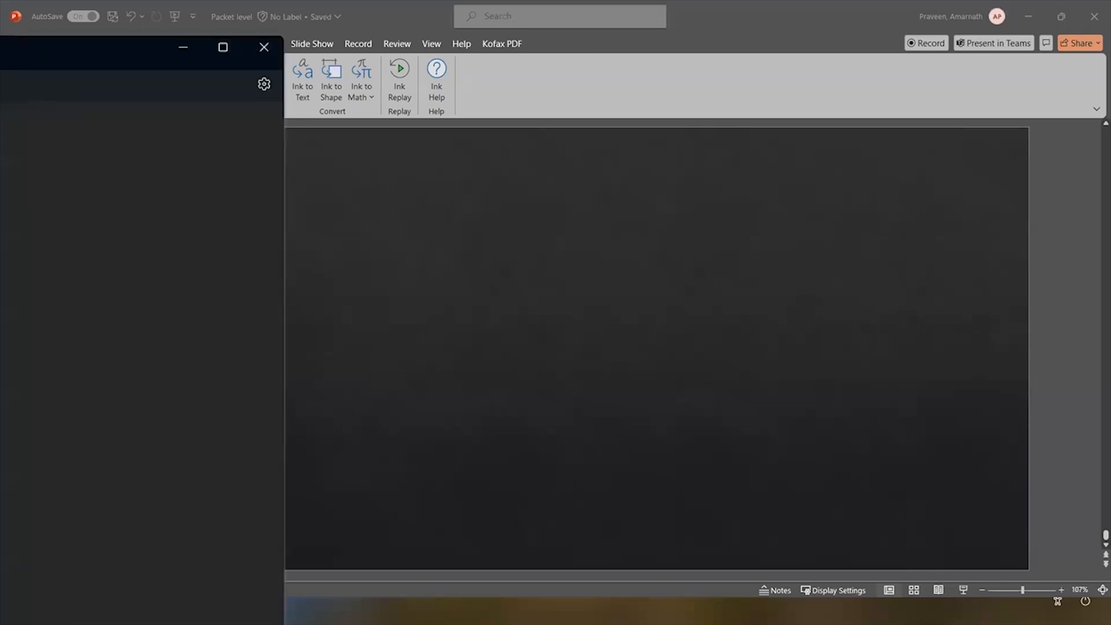
pyautogui.moveTo(0, 52); pyautogui.dragTo(868, 87)
pyautogui.click(1085, 84)
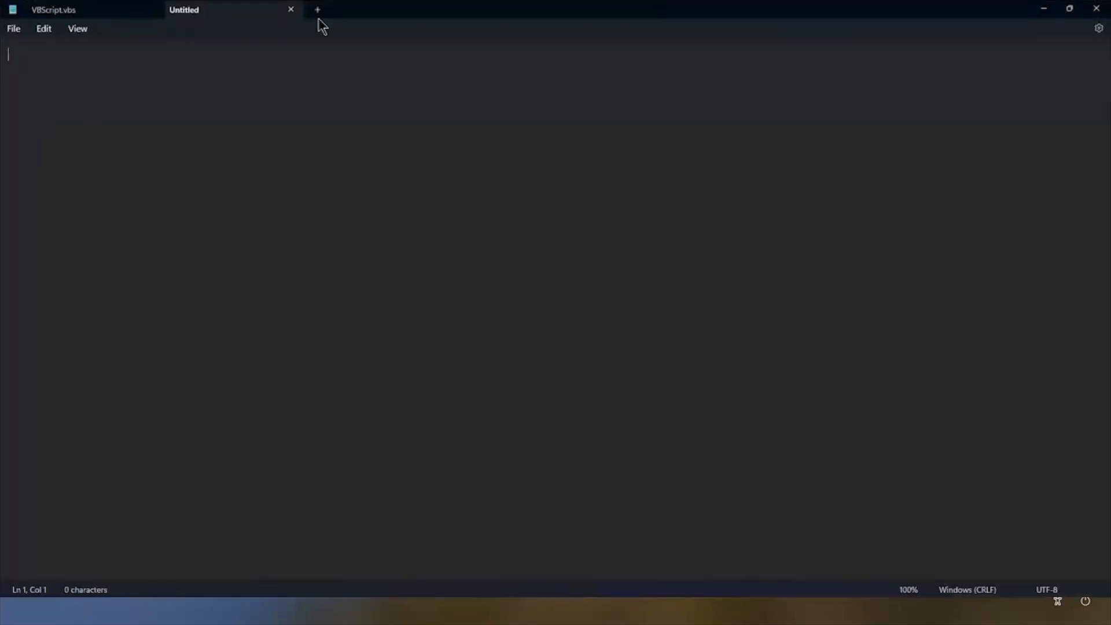
# Enter "int fa 0/1" several lines down the blank document and "int fa 0/2" a few lines below it.
pyautogui.press('Return')
pyautogui.press('Return')
pyautogui.press('Return')
pyautogui.press('Return')
pyautogui.press('Return')
pyautogui.press('Return')
pyautogui.press('Return')
pyautogui.press('Return')
pyautogui.write('int fa 0/1')
pyautogui.press('Return')
pyautogui.press('Return')
pyautogui.press('Return')
pyautogui.press('Return')
pyautogui.press('Return')
pyautogui.write('int fa 0/2 ')
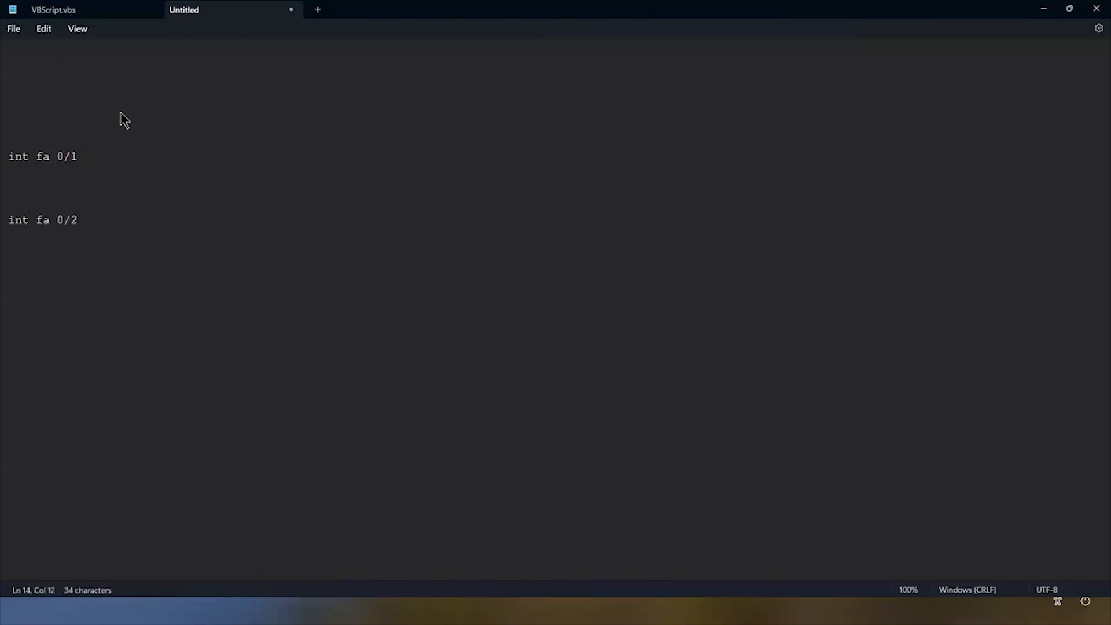
# Extend the int fa 0/1 and int fa 0/2 lines with long rows of dashes as two parallel links.
pyautogui.write('-------------------------------')
pyautogui.click(95, 156)
pyautogui.write('--------------------------------------------')
pyautogui.click(316, 220)
pyautogui.write('---------------')
# Label the two ends between the dashed links as SW1 and sw2, spacing sw2 out to the far end.
pyautogui.click(50, 183)
pyautogui.write('SW1')
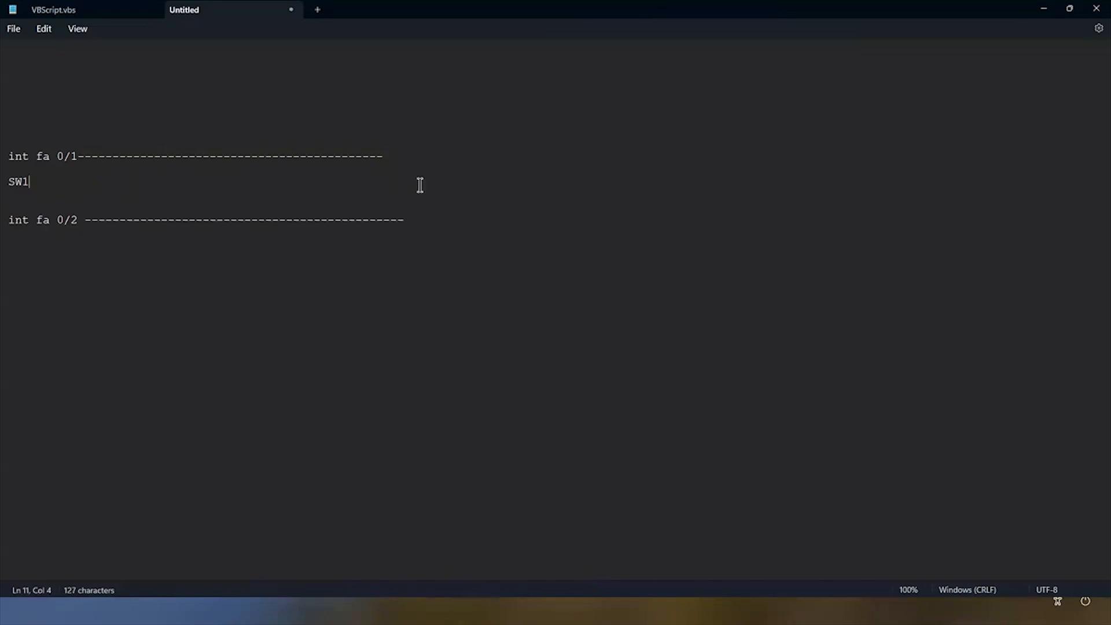
pyautogui.press('Tab')
pyautogui.press('Tab')
pyautogui.press('Tab')
pyautogui.press('Tab')
pyautogui.press('Tab')
pyautogui.press('Tab')
pyautogui.press('Tab')
pyautogui.press('Tab')
pyautogui.press('Tab')
pyautogui.press('Tab')
pyautogui.press('Tab')
pyautogui.press('BackSpace')
pyautogui.press('BackSpace')
pyautogui.press('BackSpace')
pyautogui.press('BackSpace')
pyautogui.press('BackSpace')
pyautogui.press('BackSpace')
pyautogui.write('sw2')
pyautogui.click(337, 143)
pyautogui.click(359, 161)
# Copy the interface names fa 0/1 and fa 0/2 to the sw2 end of their respective dashed links.
pyautogui.moveTo(37, 157); pyautogui.dragTo(81, 165)
pyautogui.hotkey('ctrl', 'c')
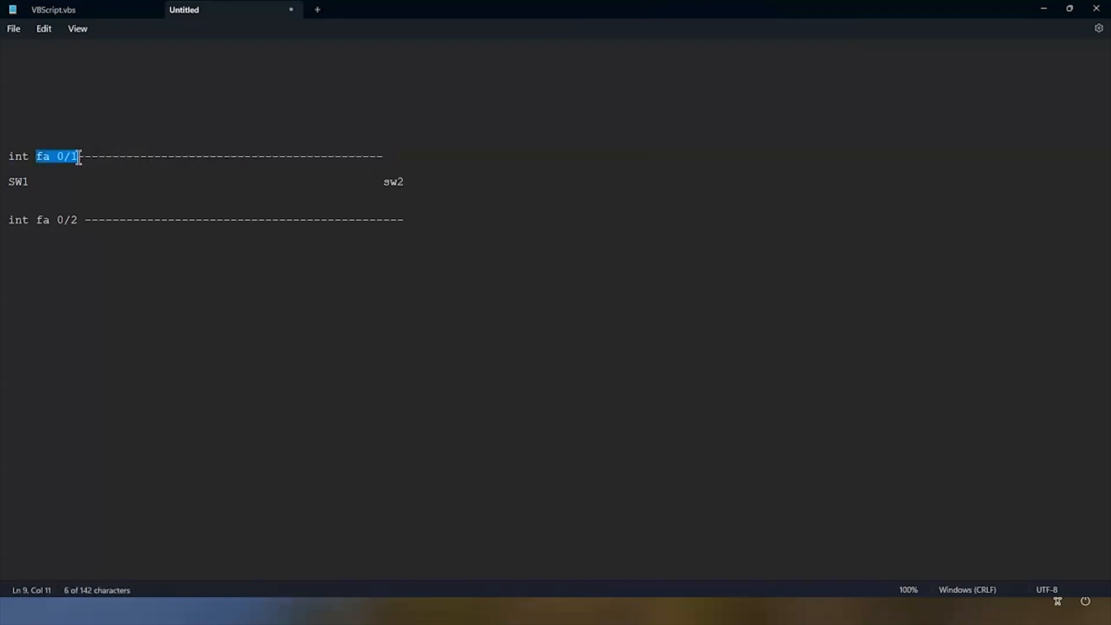
pyautogui.click(351, 157)
pyautogui.hotkey('ctrl', 'v')
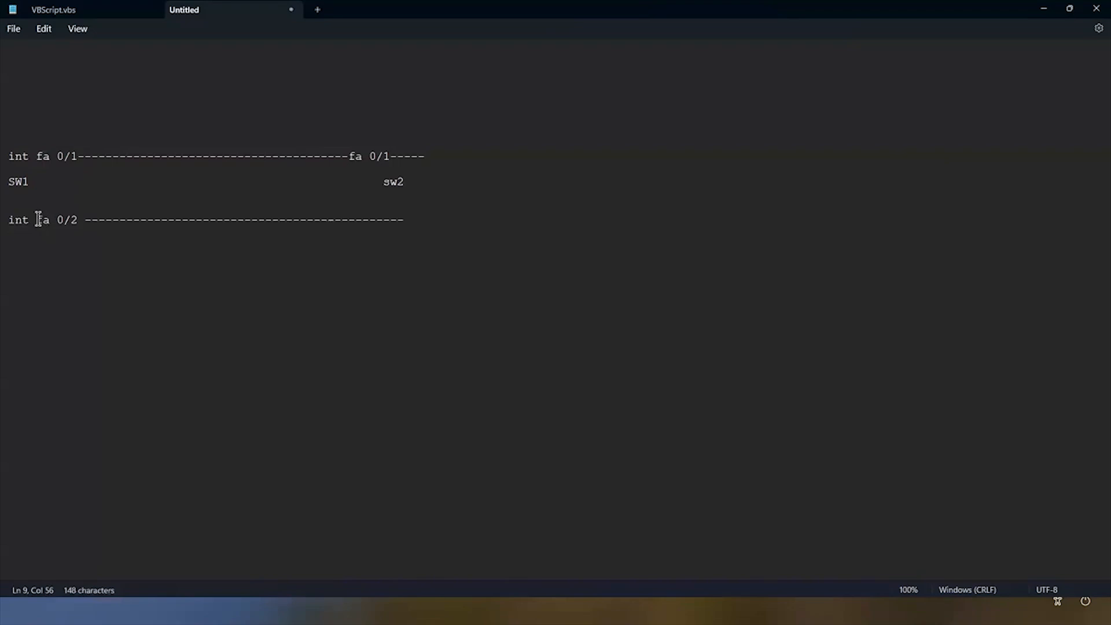
pyautogui.moveTo(36, 219); pyautogui.dragTo(76, 223)
pyautogui.hotkey('ctrl', 'c')
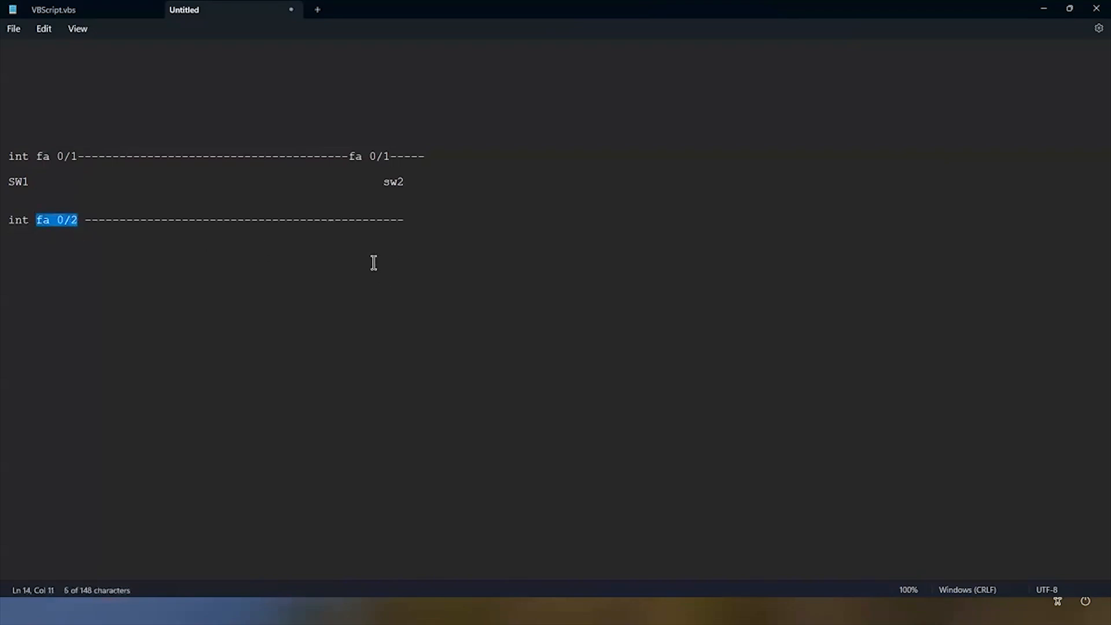
pyautogui.click(356, 221)
pyautogui.hotkey('ctrl', 'v')
pyautogui.click(426, 272)
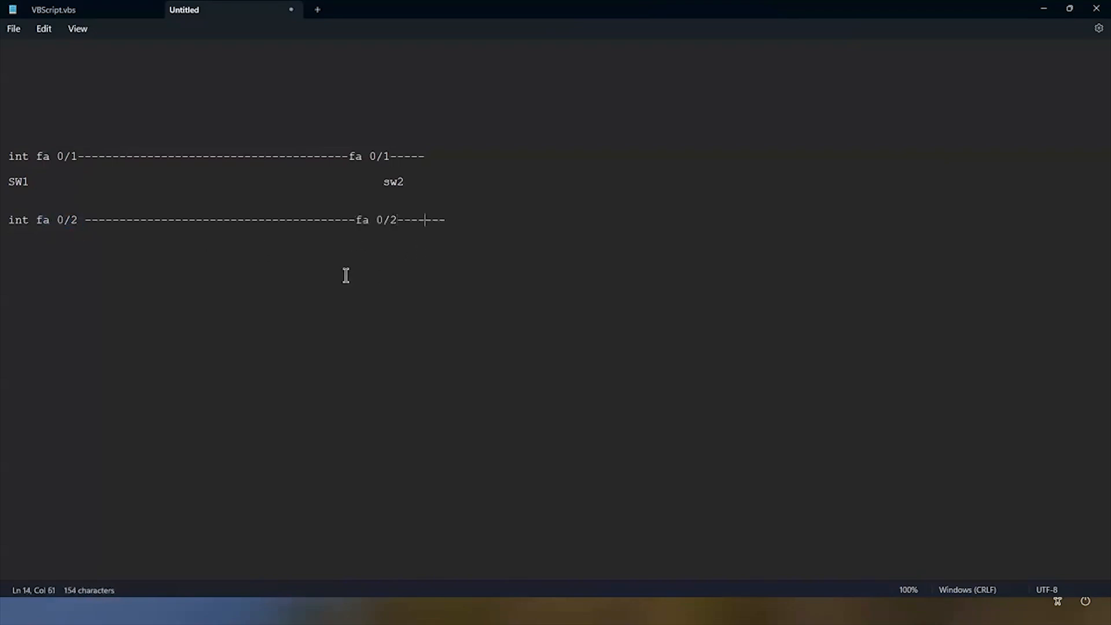
# Add the port-channel label Po1 between the two links, midway from SW1 to sw2.
pyautogui.click(175, 184)
pyautogui.write('Pol')
pyautogui.click(218, 310)
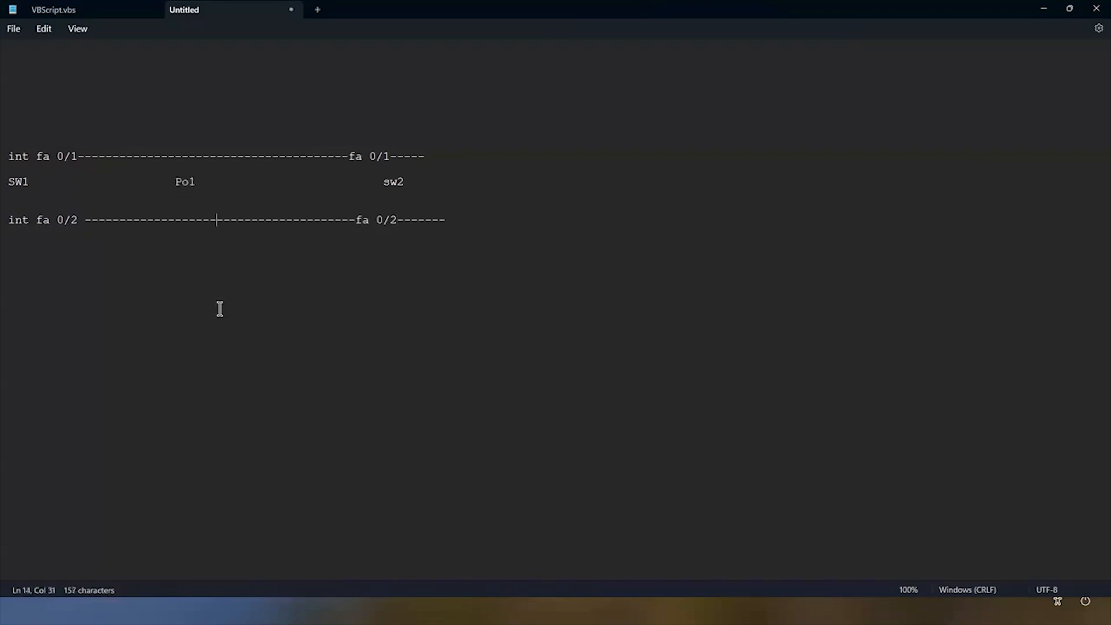
pyautogui.click(185, 132)
pyautogui.click(87, 304)
# Below the diagram, write the int fa0/1 configuration with the lines "switch port mode trunk" and "allowed 40".
pyautogui.click(531, 226)
pyautogui.press('Return')
pyautogui.press('Return')
pyautogui.press('Return')
pyautogui.press('Return')
pyautogui.press('Return')
pyautogui.write('int fa0/1')
pyautogui.press('Return')
pyautogui.press('Return')
pyautogui.write('switch port mode tr')
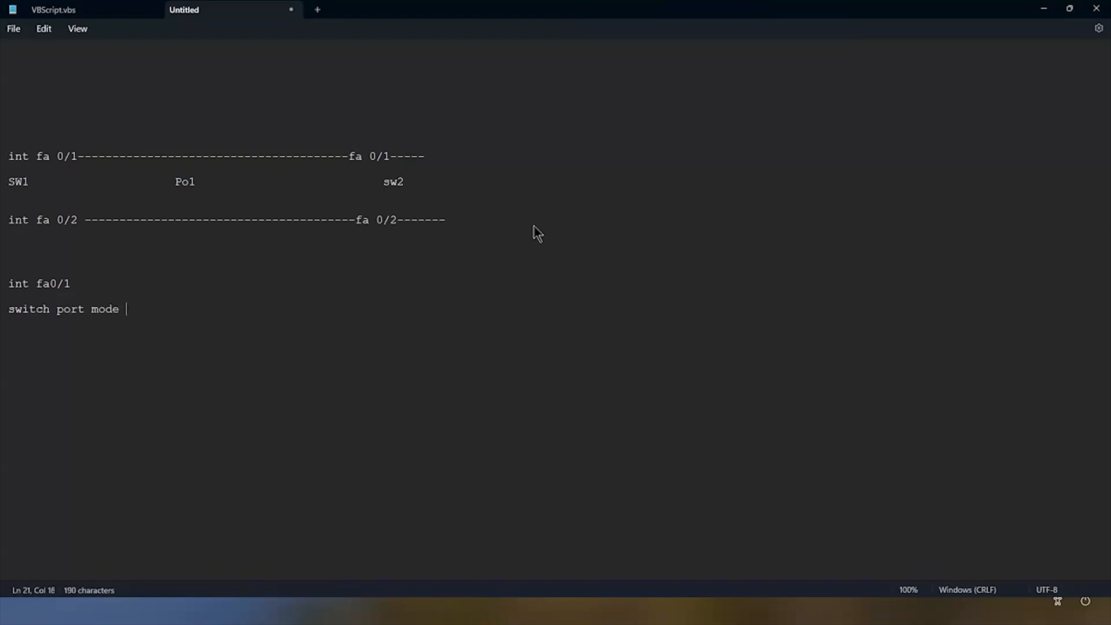
pyautogui.write('unk')
pyautogui.press('Return')
pyautogui.press('Return')
pyautogui.write('allow')
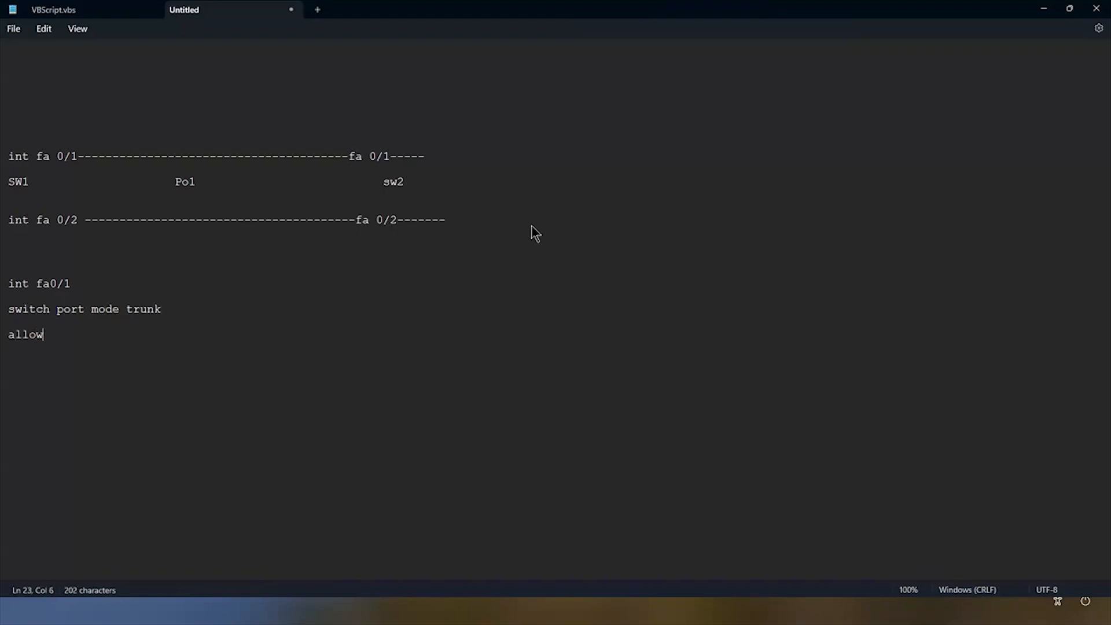
pyautogui.write('ed 40')
# Add an "int fa0/2" block containing a copy of the fa0/1 trunk mode and allowed 40 lines.
pyautogui.press('Return')
pyautogui.press('Return')
pyautogui.write('int fa0/2')
pyautogui.press('Return')
pyautogui.press('Return')
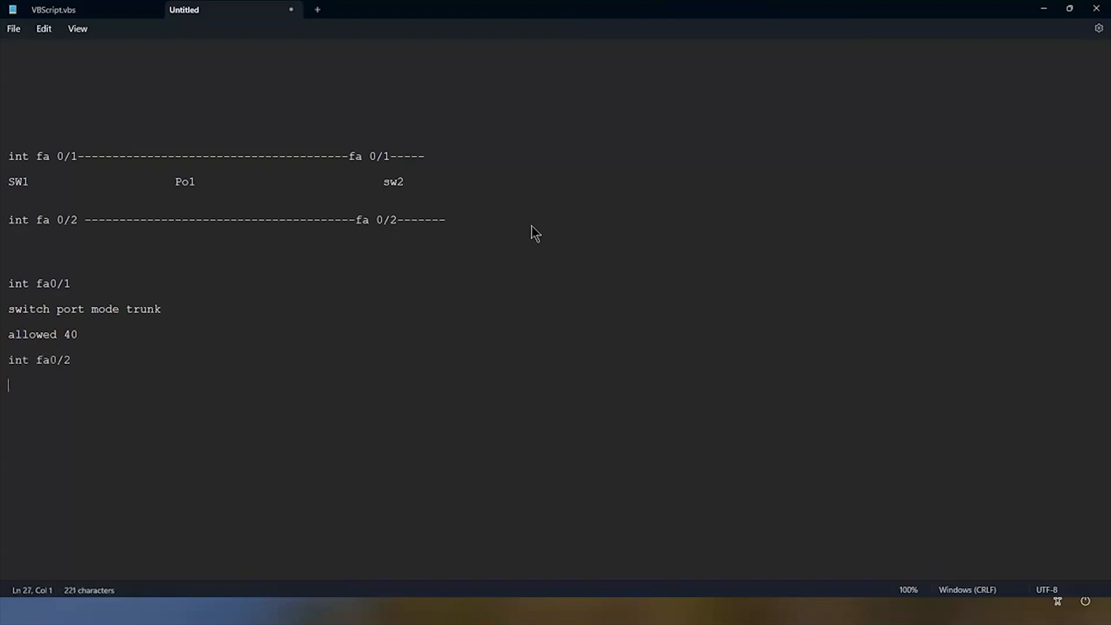
pyautogui.moveTo(8, 309); pyautogui.dragTo(78, 335)
pyautogui.hotkey('ctrl', 'c')
pyautogui.click(46, 380)
pyautogui.hotkey('ctrl', 'v')
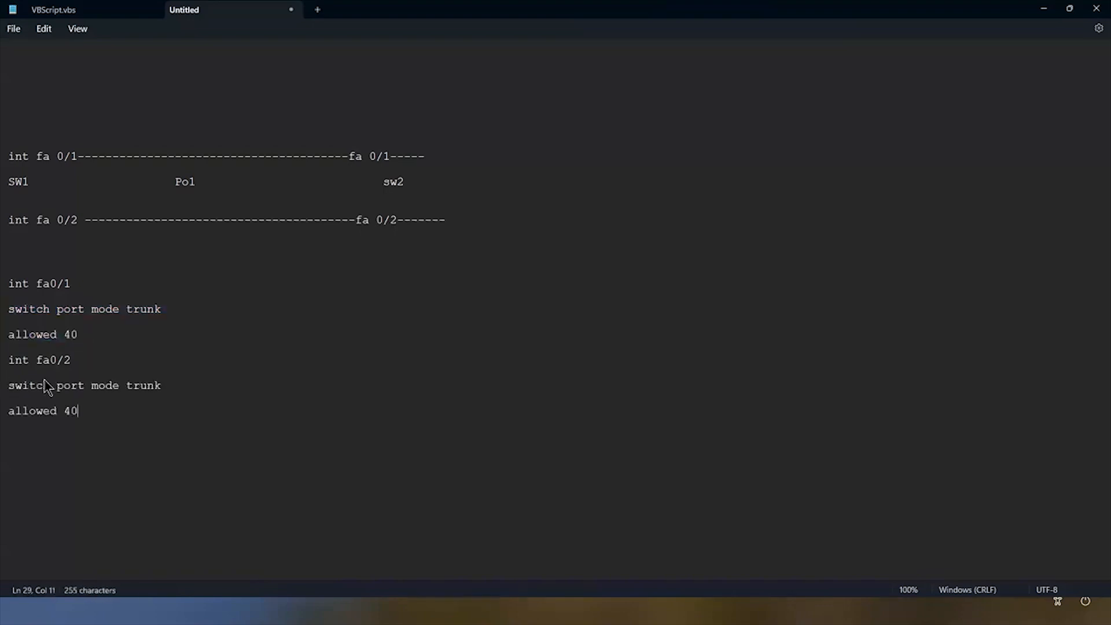
# Add an "int po1" block containing the same "switch port mode trunk" and "allowed 40" lines.
pyautogui.press('Return')
pyautogui.press('Return')
pyautogui.write('int pol')
pyautogui.press('Return')
pyautogui.press('Return')
pyautogui.moveTo(8, 312); pyautogui.dragTo(89, 335)
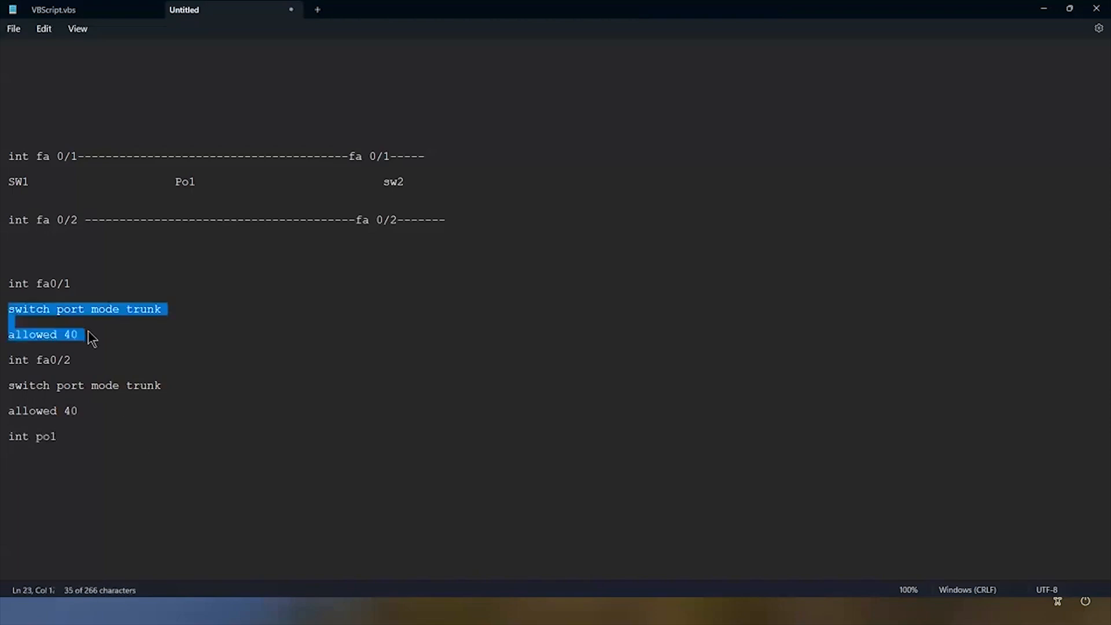
pyautogui.click(30, 469)
pyautogui.hotkey('ctrl', 'v')
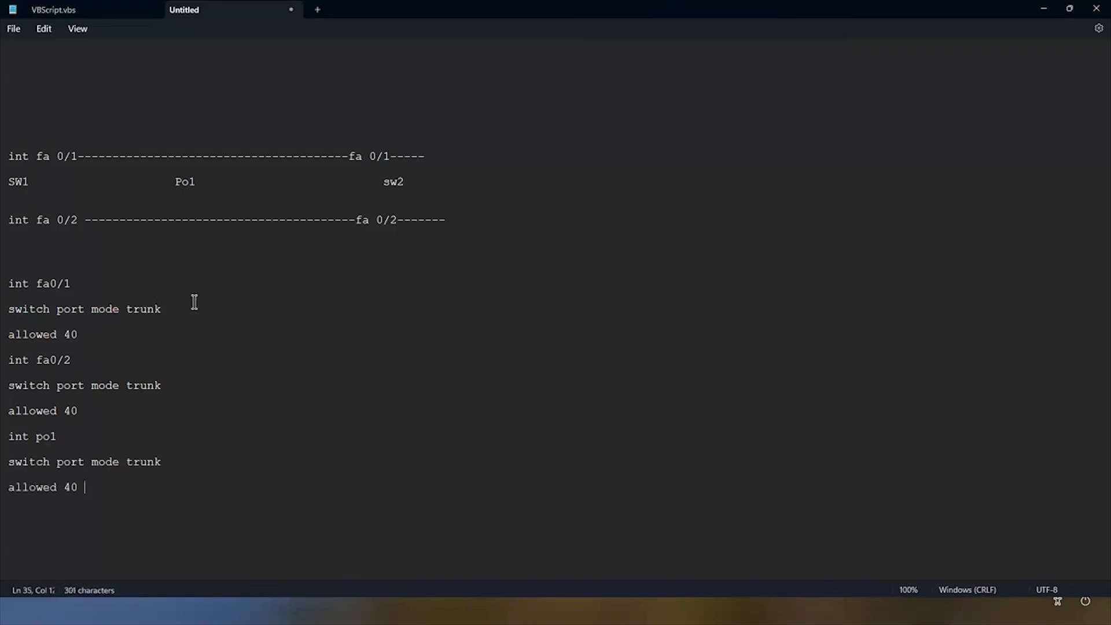
# Insert the heading "Sw1 and SW2" above the interface configuration and underline it with equals signs.
pyautogui.click(21, 260)
pyautogui.write('Sw1 and SW2')
pyautogui.press('Return')
pyautogui.write('=====')
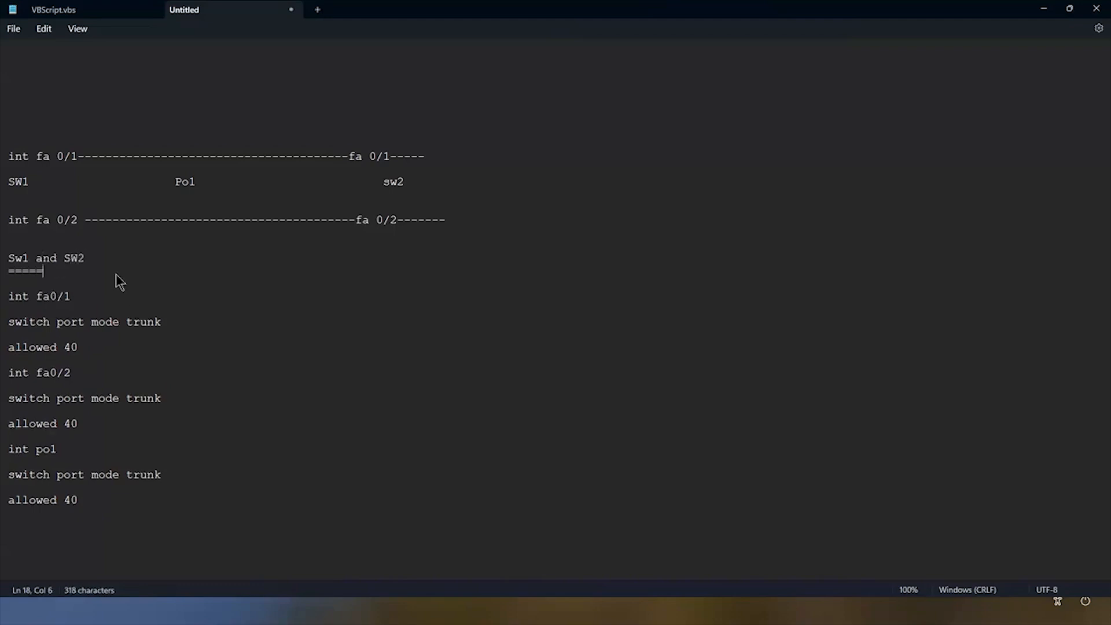
# Complete the equals-sign underline below the "Sw1 and SW2" heading and add "channel-group 1 mode active -----> lcap" below the fa0/1 trunk line.
pyautogui.write('========')
pyautogui.click(245, 389)
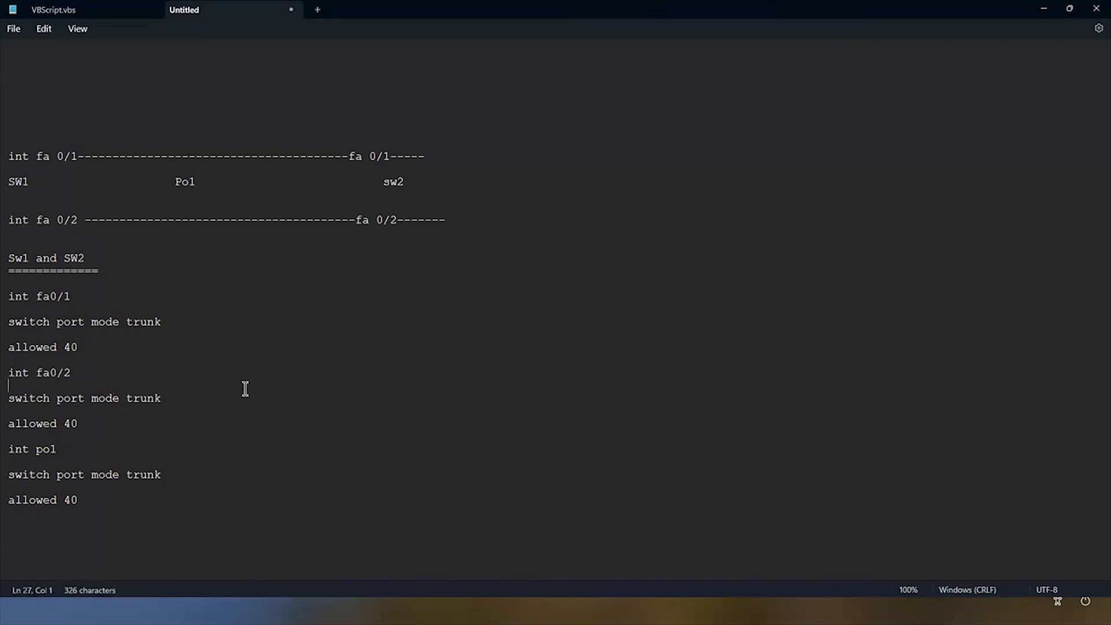
pyautogui.click(181, 319)
pyautogui.press('Return')
pyautogui.press('Return')
pyautogui.write('cha')
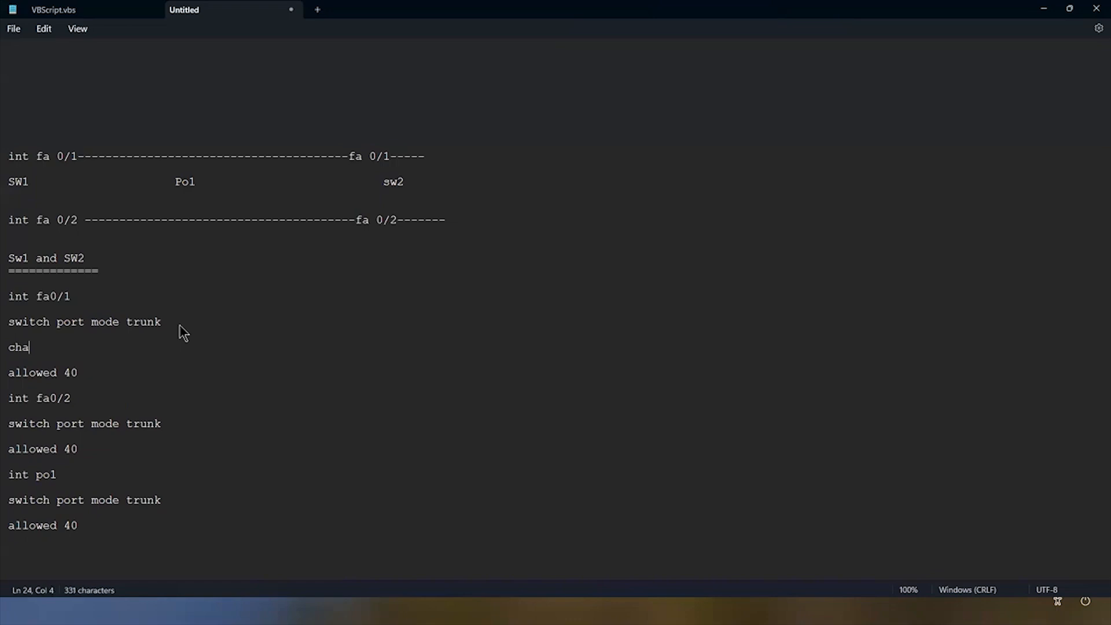
pyautogui.write('nnel-group 1')
pyautogui.write('mode ')
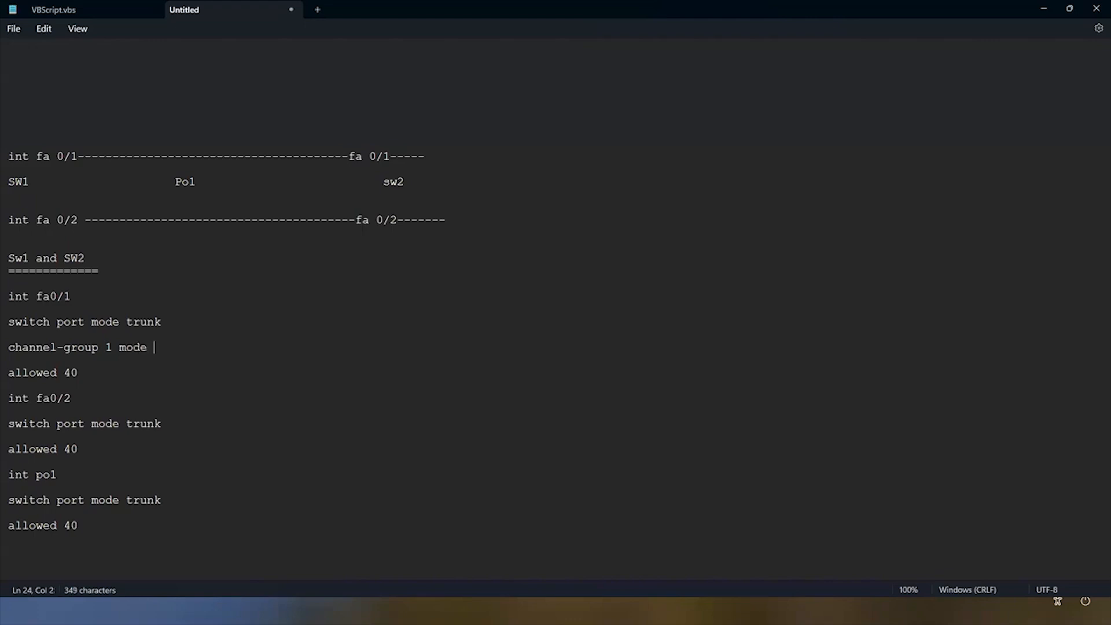
pyautogui.write('active')
pyautogui.moveTo(154, 349); pyautogui.dragTo(204, 354)
pyautogui.click(231, 352)
pyautogui.write('------> lcap')
# Copy the channel-group line below the fa0/2 trunk line and remove the extra blank lines before "allowed 40".
pyautogui.moveTo(10, 348); pyautogui.dragTo(300, 357)
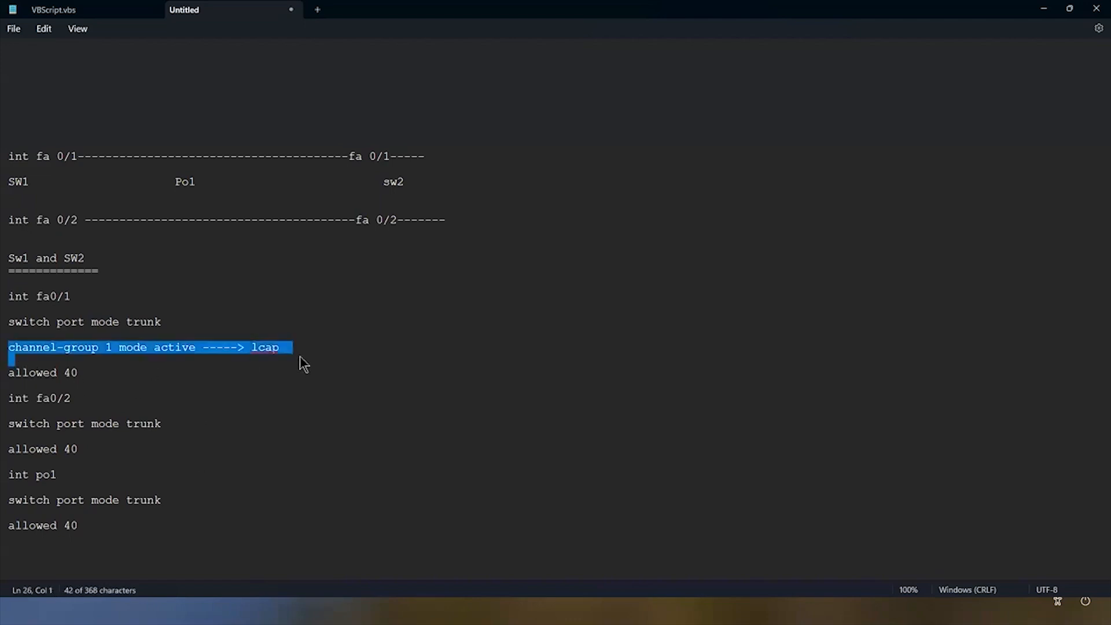
pyautogui.click(76, 473)
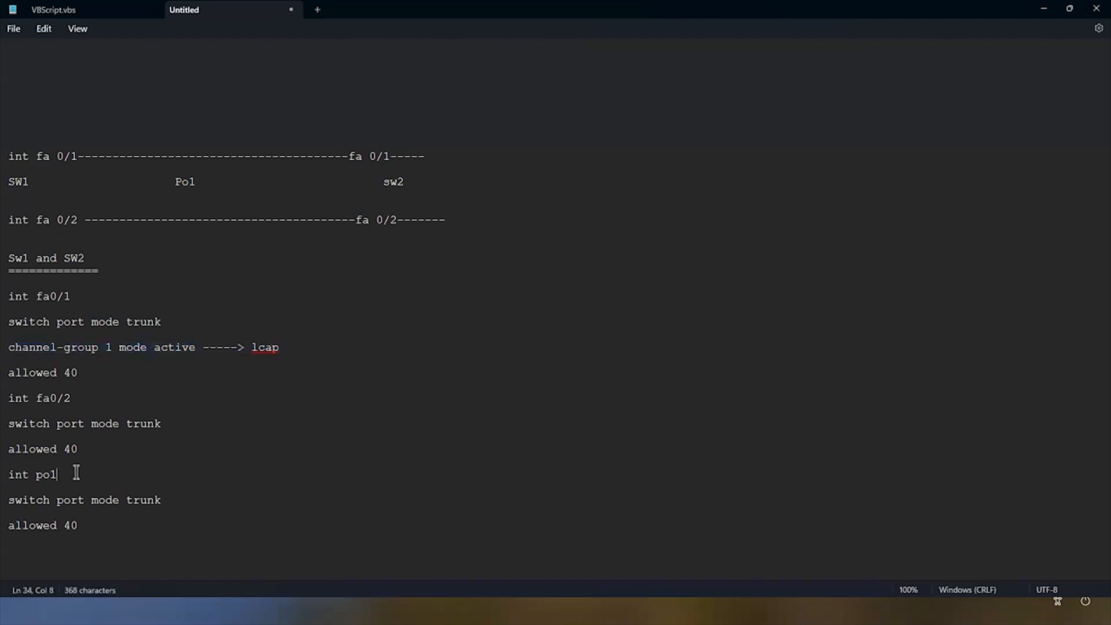
pyautogui.click(198, 417)
pyautogui.click(196, 421)
pyautogui.press('Return')
pyautogui.press('Return')
pyautogui.hotkey('ctrl', 'v')
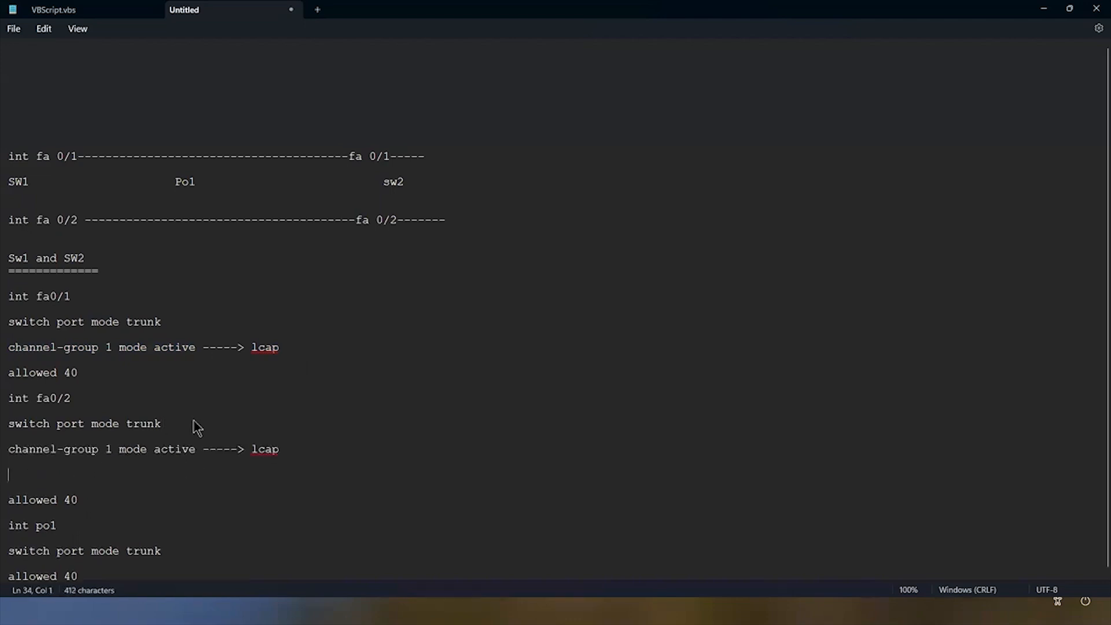
pyautogui.scroll(-1, 177, 457)
pyautogui.scroll(1, 178, 457)
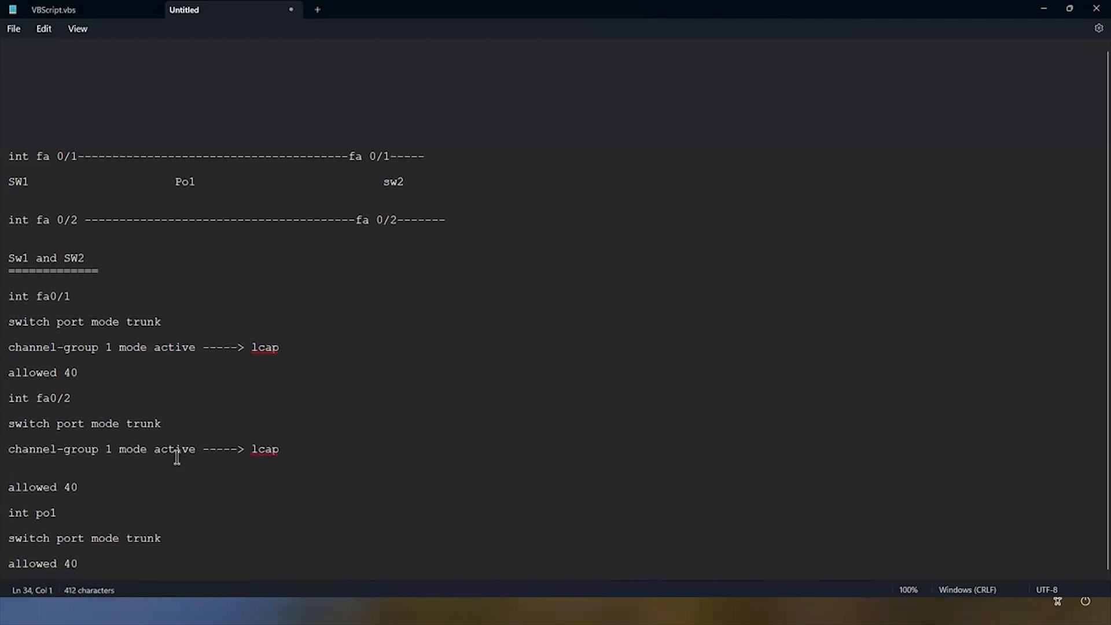
pyautogui.press('Delete')
pyautogui.press('Delete')
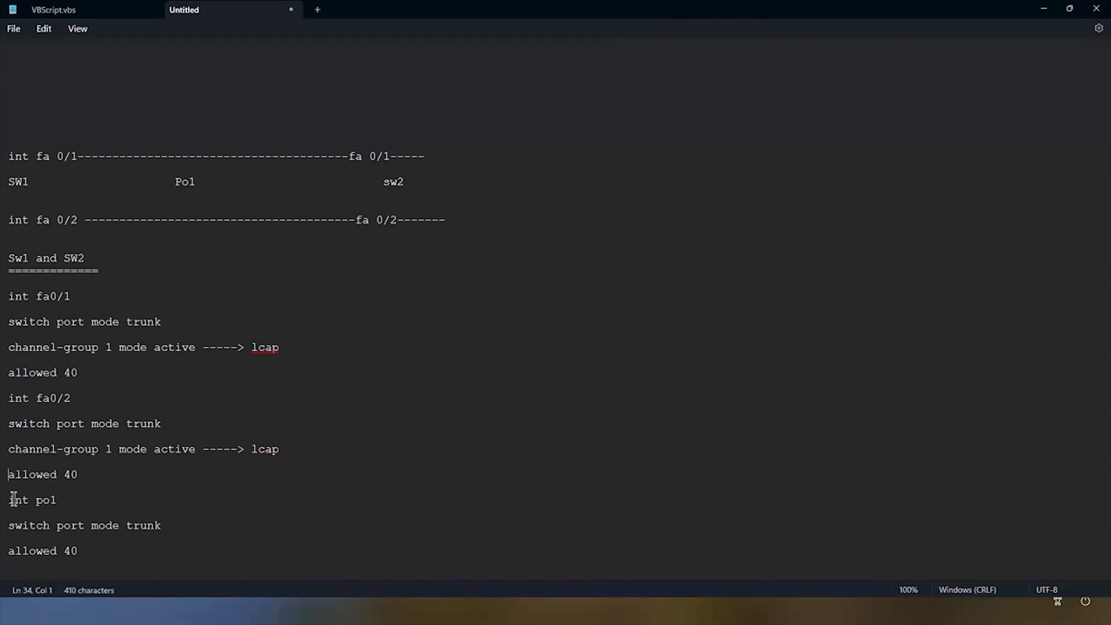
pyautogui.click(85, 480)
pyautogui.moveTo(16, 295); pyautogui.dragTo(157, 372)
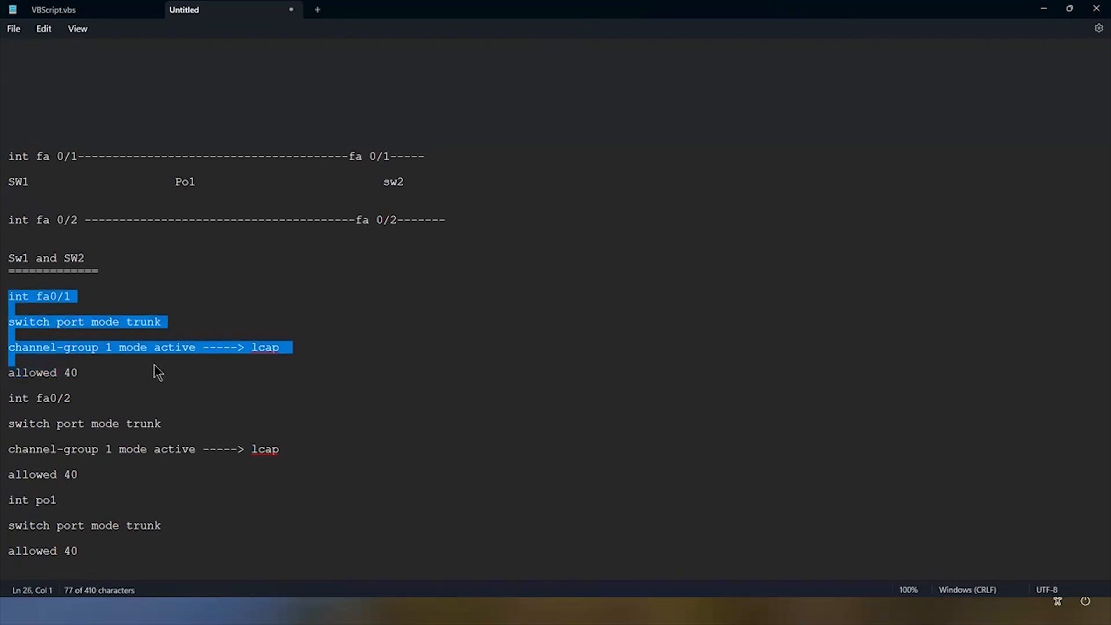
pyautogui.click(196, 452)
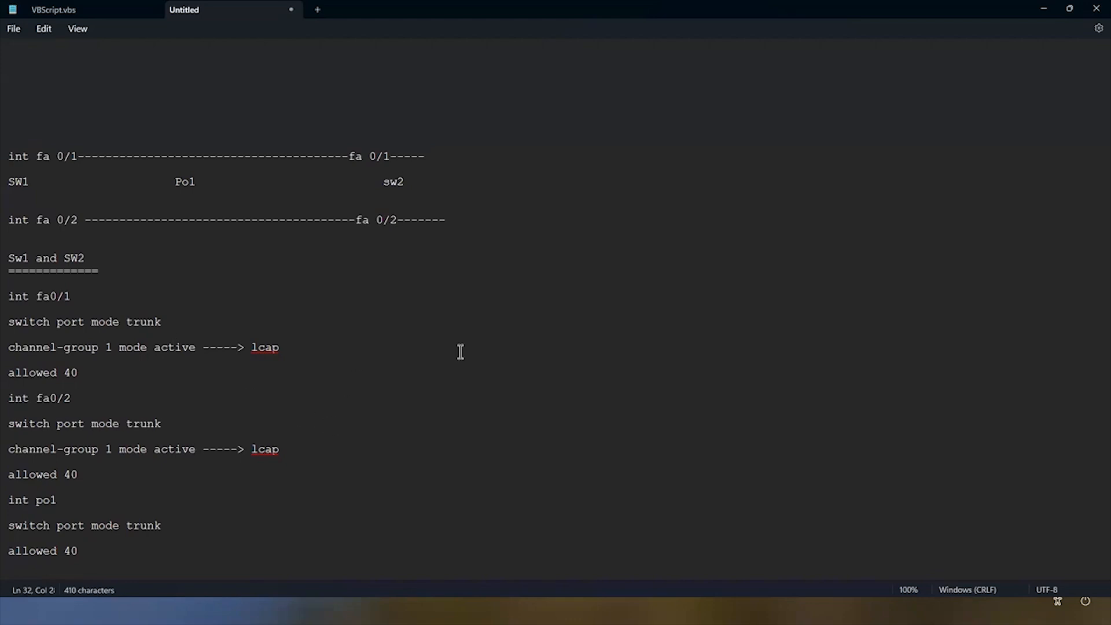
# Add the note "channel group - passive" far to the right on the heading's underline row.
pyautogui.click(325, 272)
pyautogui.write('channel gropy')
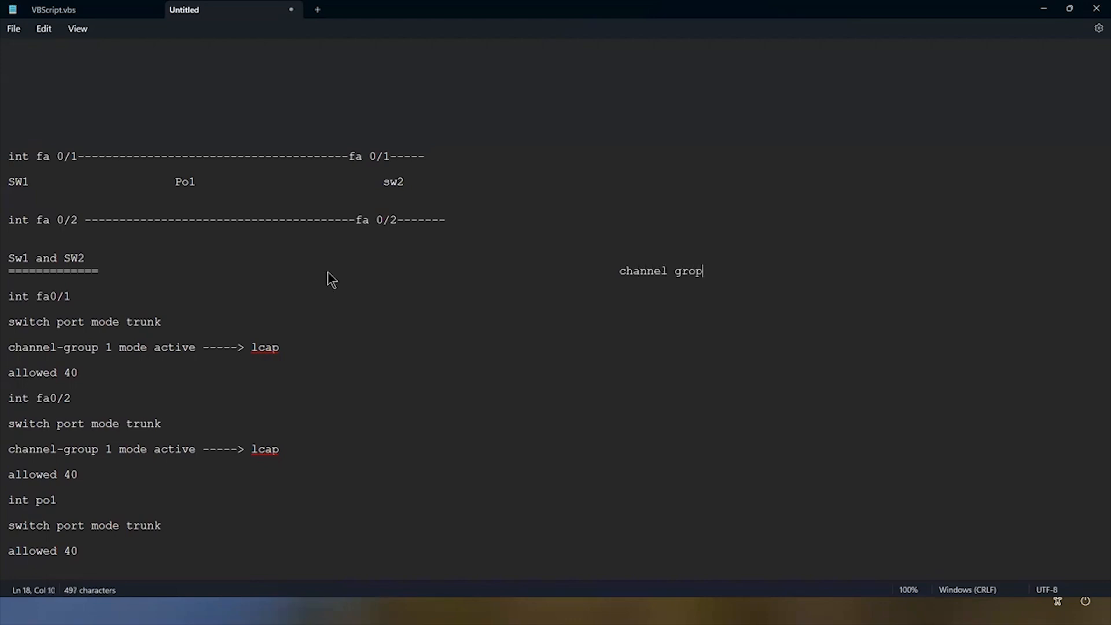
pyautogui.press('BackSpace')
pyautogui.press('BackSpace')
pyautogui.write('up - passive')
# Add a "+" after the fa0/1 "switch port mode trunk" text and a widely spaced "-" on the same line.
pyautogui.click(259, 331)
pyautogui.write('+')
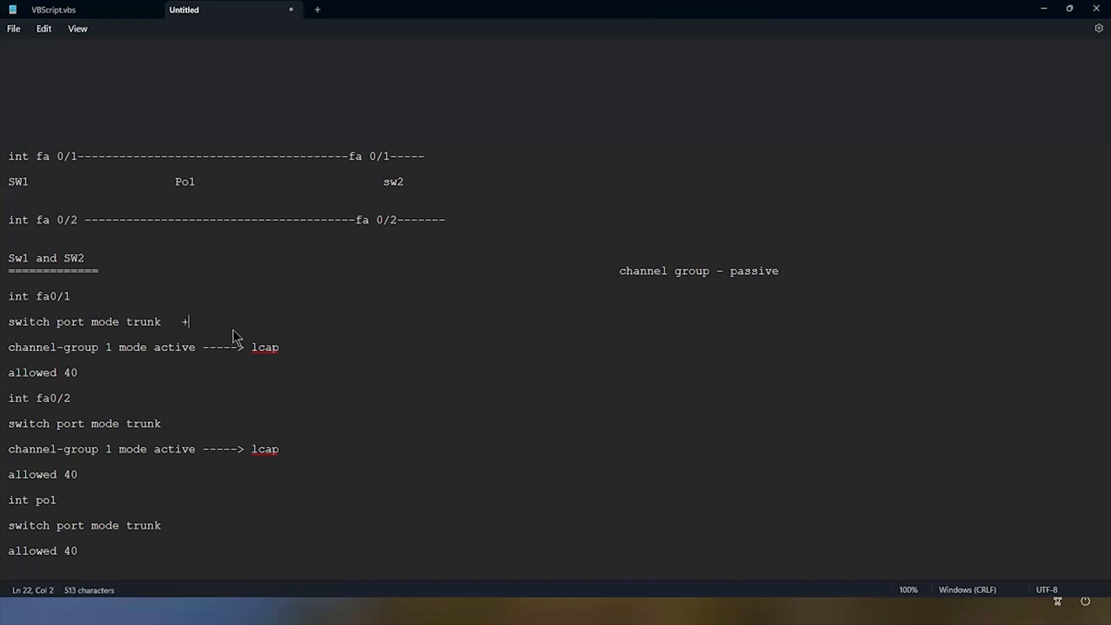
pyautogui.click(612, 299)
pyautogui.click(268, 322)
pyautogui.press('BackSpace')
pyautogui.press('BackSpace')
pyautogui.press('BackSpace')
pyautogui.write('-')
# Add two widely spaced "active" labels on the "int fa0/2" line and ignore the spelling flag on the second one.
pyautogui.click(228, 397)
pyautogui.write('active                                      actie')
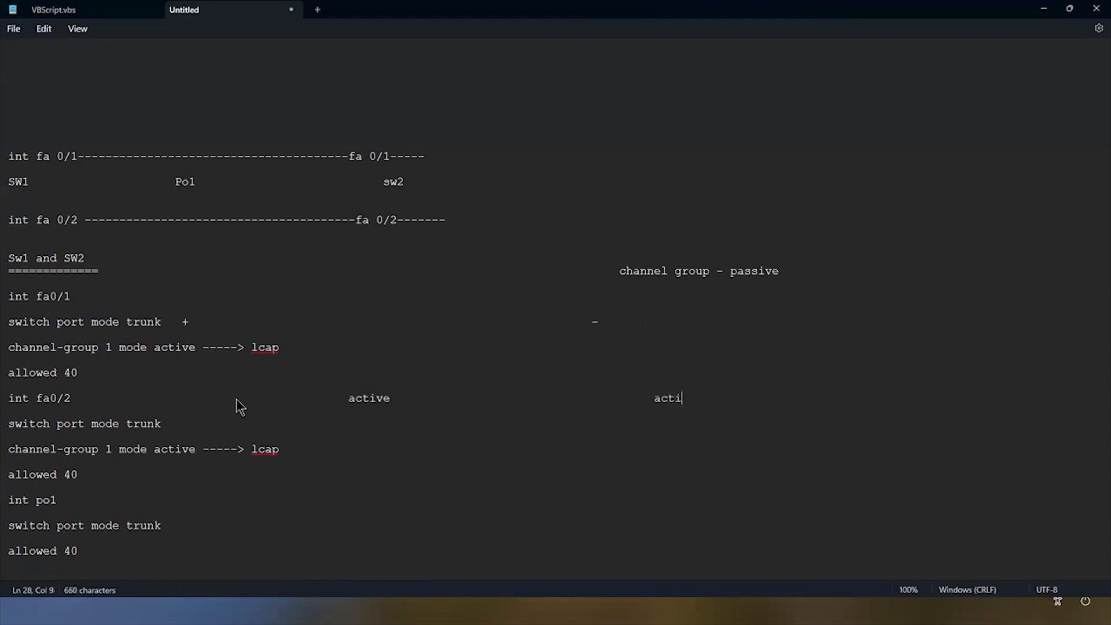
pyautogui.press('BackSpace')
pyautogui.press('BackSpace')
pyautogui.press('BackSpace')
pyautogui.press('BackSpace')
pyautogui.write('tive')
pyautogui.press('BackSpace')
pyautogui.press('BackSpace')
pyautogui.press('BackSpace')
pyautogui.press('BackSpace')
pyautogui.press('BackSpace')
pyautogui.write('ctive')
pyautogui.rightClick(665, 401)
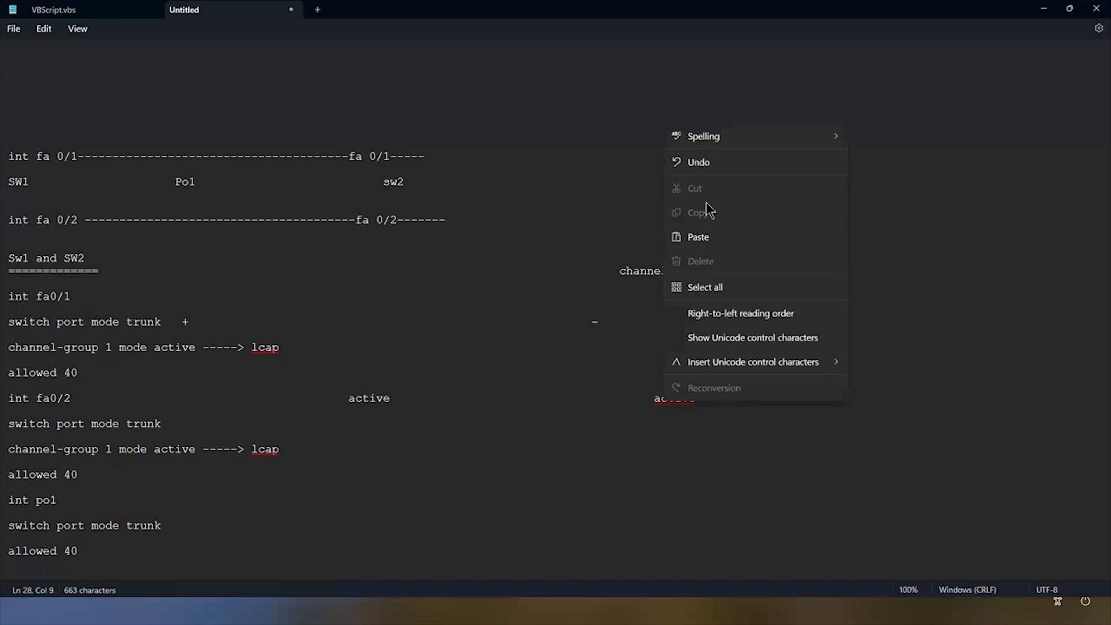
pyautogui.moveTo(755, 133)
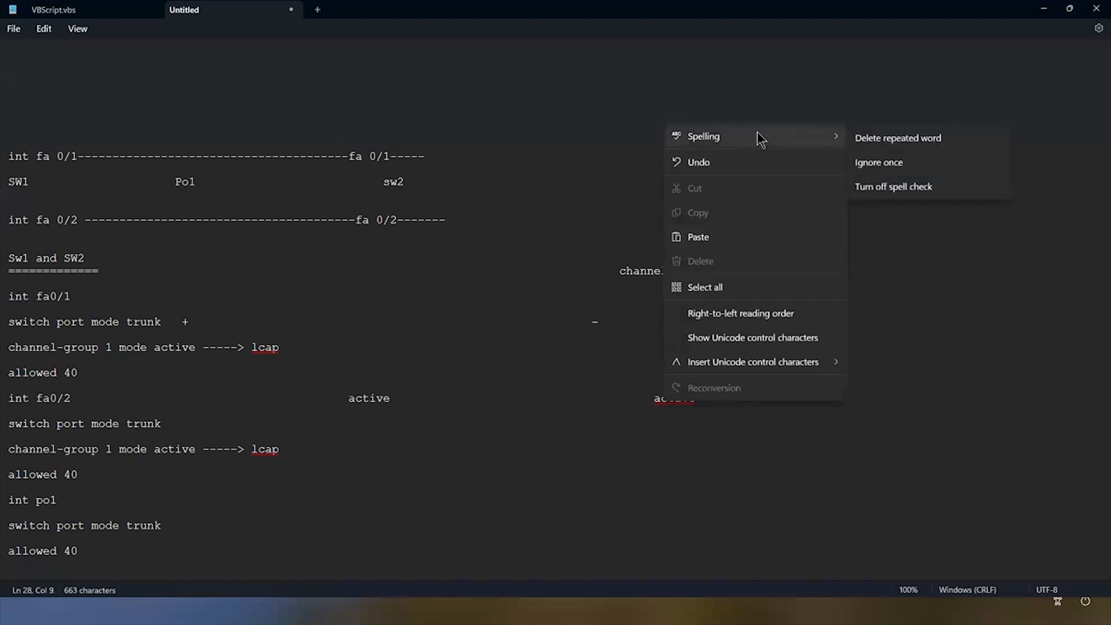
pyautogui.click(903, 170)
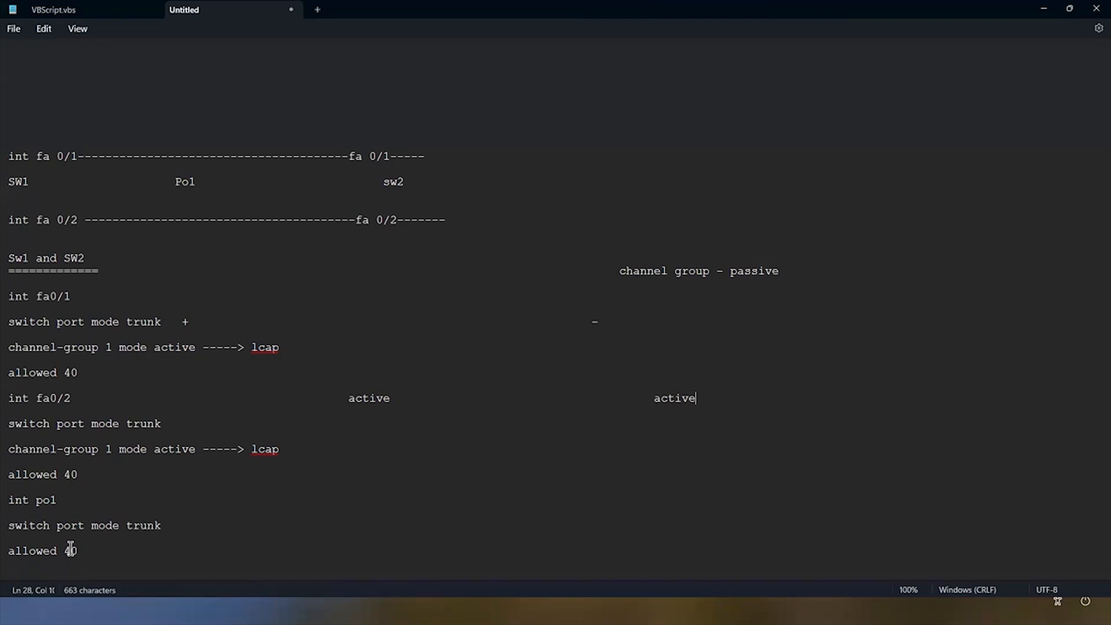
# Add the verification command "show etherchannel summary" below the int po1 section.
pyautogui.click(185, 547)
pyautogui.press('Return')
pyautogui.press('Return')
pyautogui.press('Return')
pyautogui.write('show')
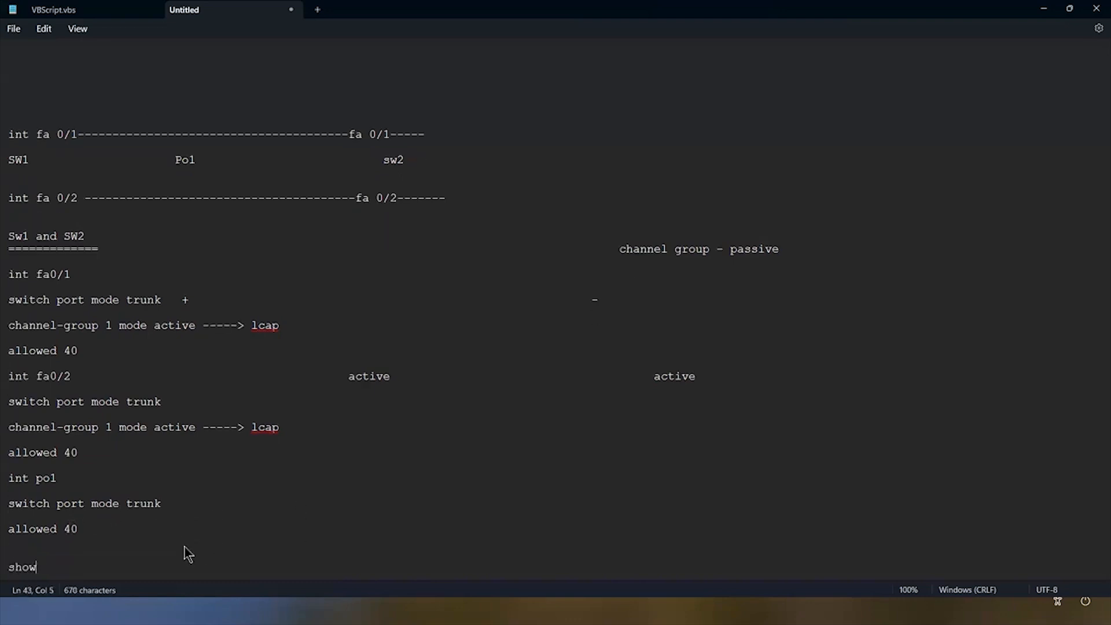
pyautogui.write(' etherchannel summary')
pyautogui.press('Return')
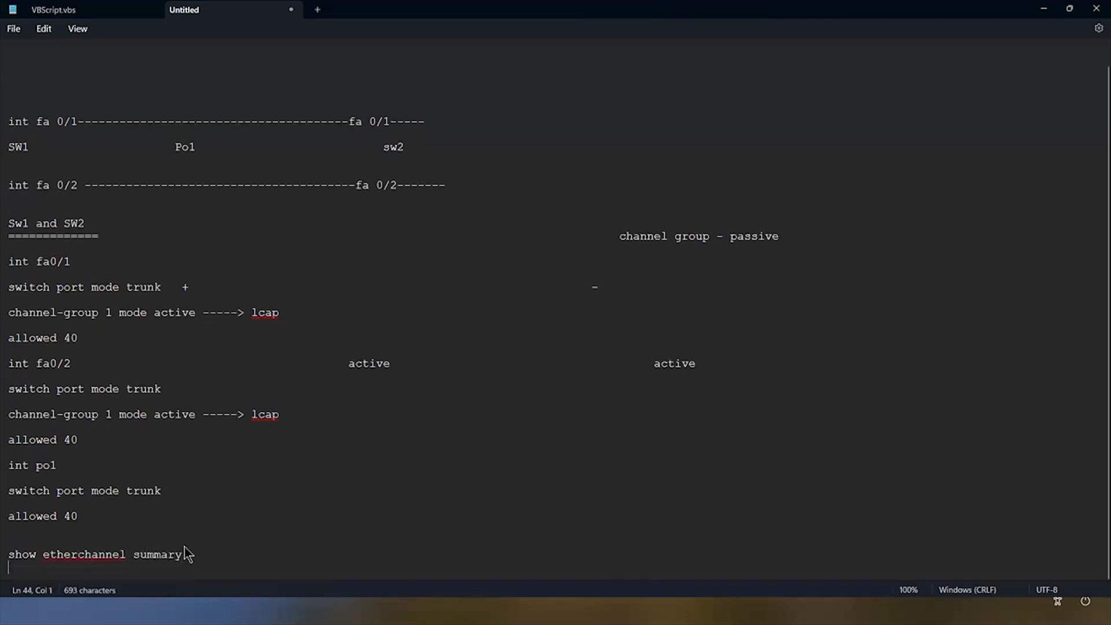
# Add the line "bundled --- suspended" below the show etherchannel summary command.
pyautogui.press('Return')
pyautogui.write('bubdled')
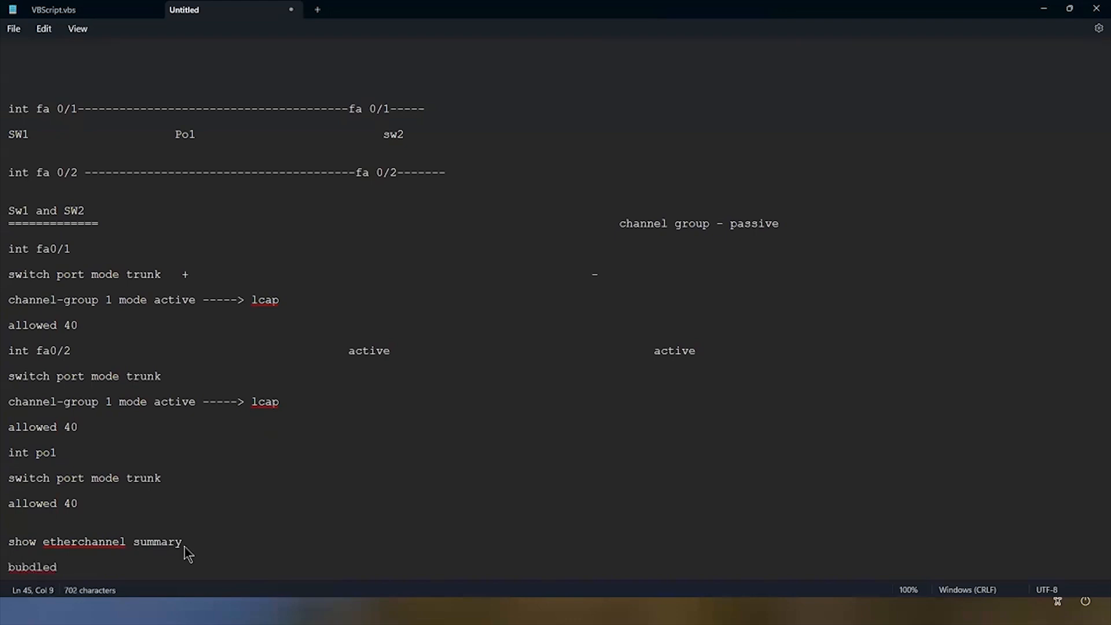
pyautogui.press('BackSpace')
pyautogui.press('BackSpace')
pyautogui.press('BackSpace')
pyautogui.press('BackSpace')
pyautogui.press('BackSpace')
pyautogui.press('BackSpace')
pyautogui.write('ndeled')
pyautogui.press('BackSpace')
pyautogui.press('BackSpace')
pyautogui.press('BackSpace')
pyautogui.press('BackSpace')
pyautogui.write('led --- suspended')
# Append ", 30" to the "allowed 40" line of interface fa0/1.
pyautogui.click(133, 387)
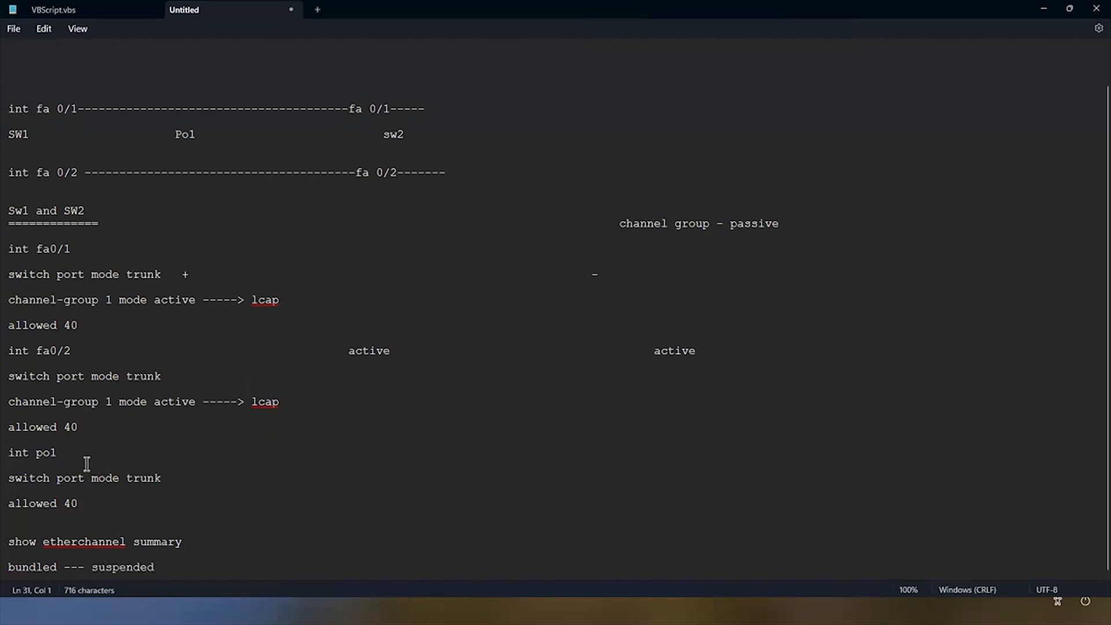
pyautogui.click(129, 428)
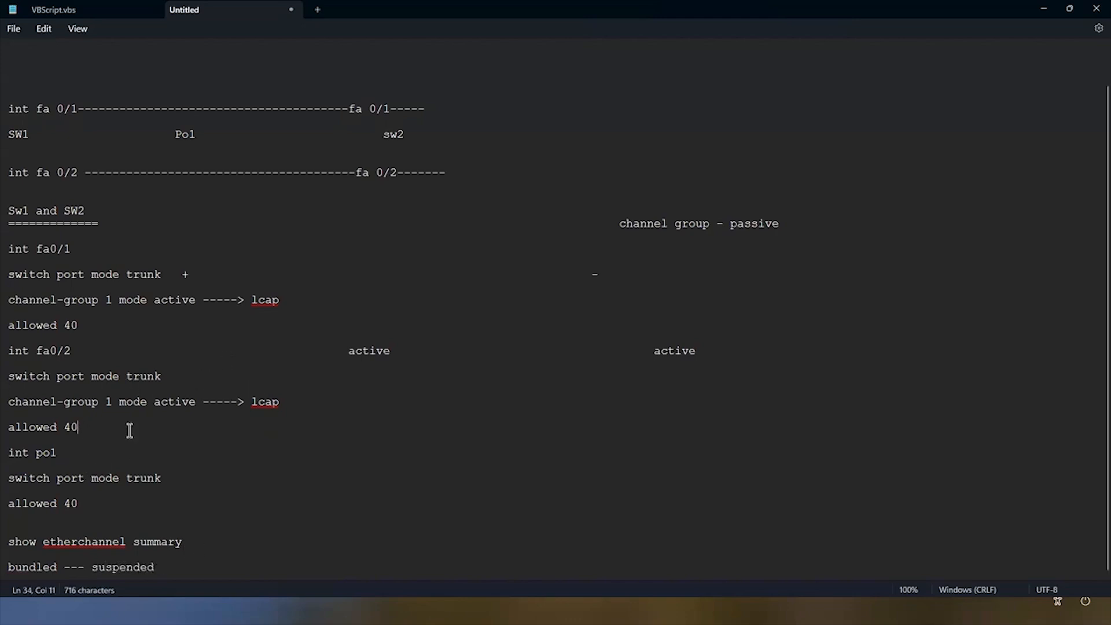
pyautogui.click(99, 326)
pyautogui.write(', 30')
pyautogui.scroll(1, 214, 454)
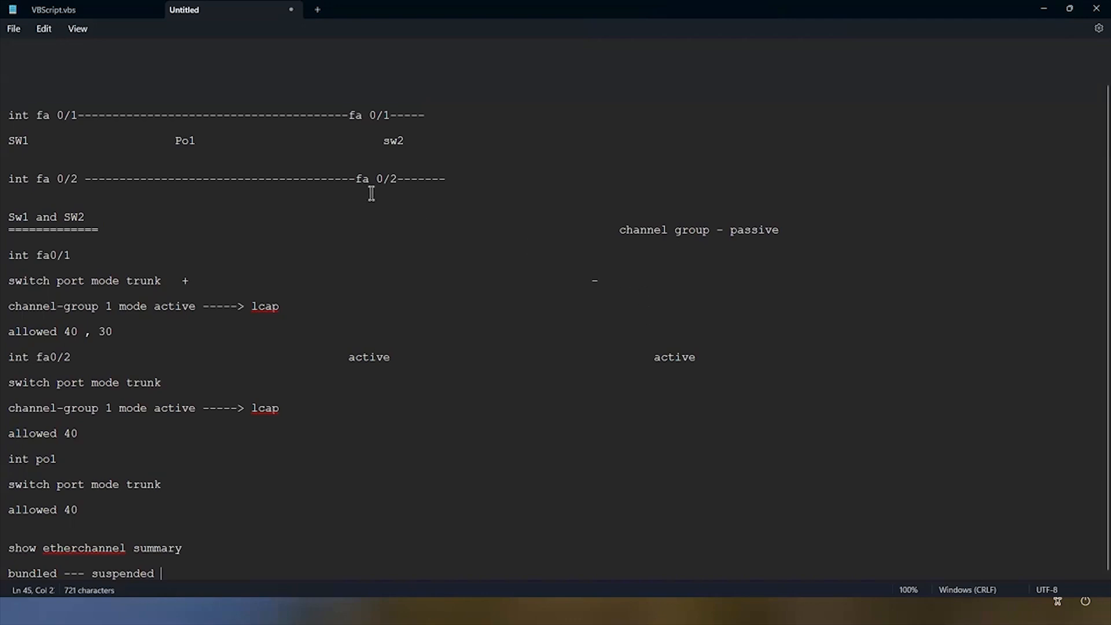
# Label the port-channel diagram with "40 ,30" between SW1 and Po1 and "30" between Po1 and sw2.
pyautogui.click(126, 141)
pyautogui.write('40')
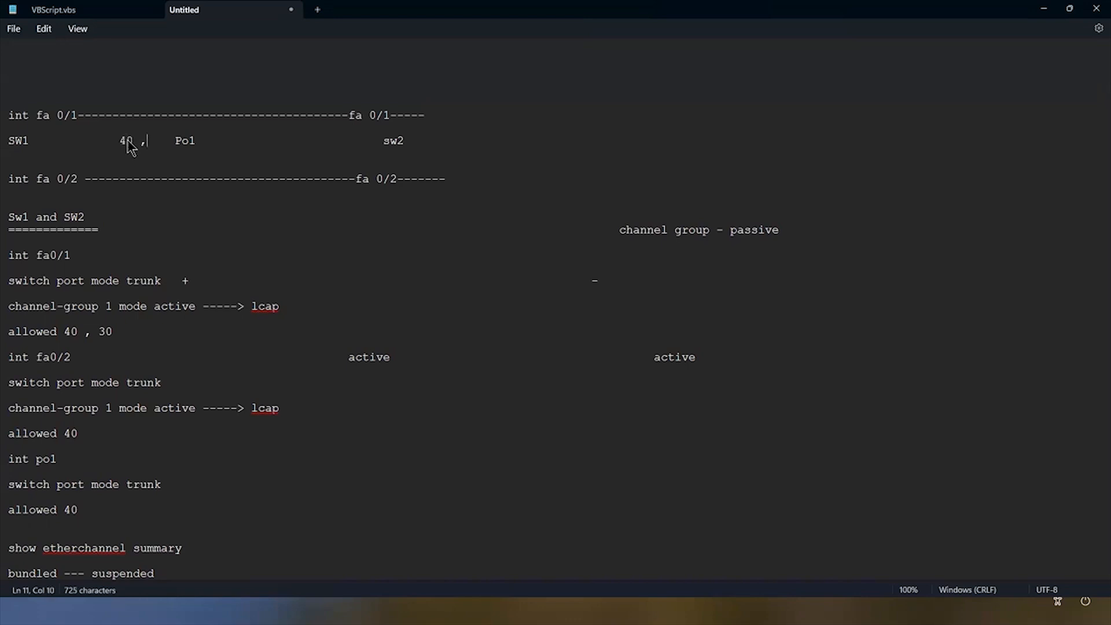
pyautogui.write(' ,30')
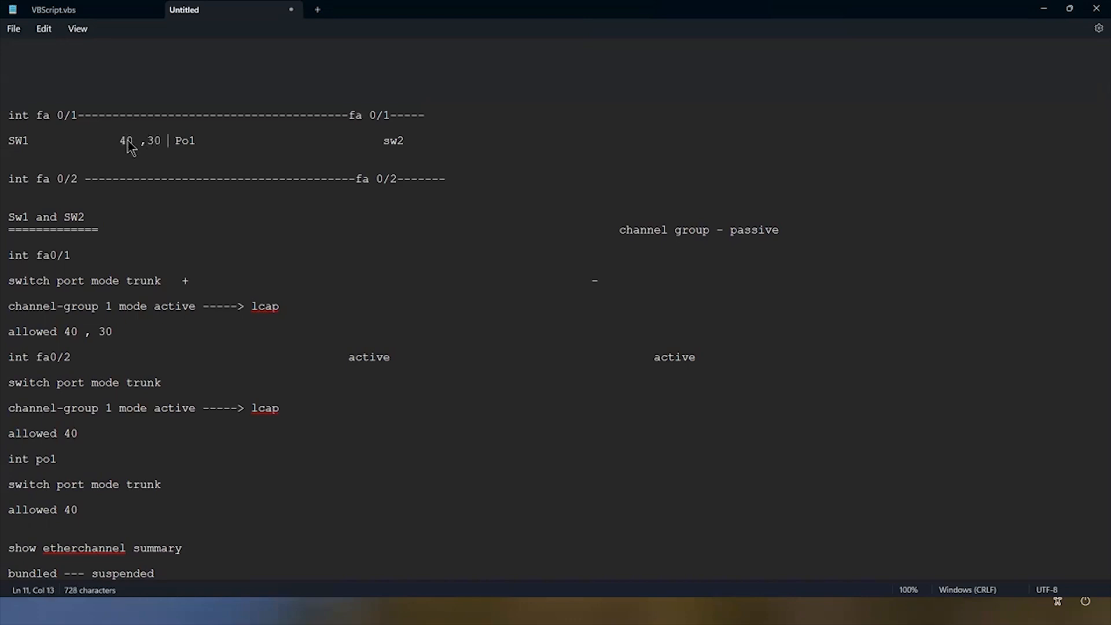
pyautogui.click(328, 130)
pyautogui.click(340, 140)
pyautogui.write('30')
pyautogui.click(360, 285)
pyautogui.click(162, 575)
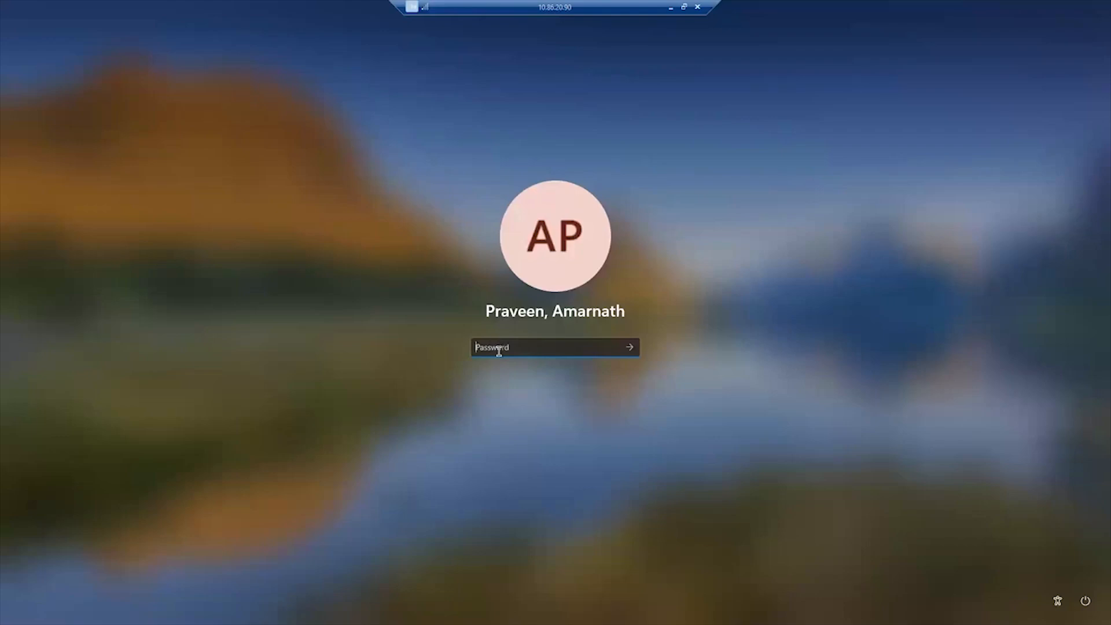
# Sign back in to the locked remote desktop session with the account password.
pyautogui.write('••••••••••••••••')
pyautogui.press('Return')
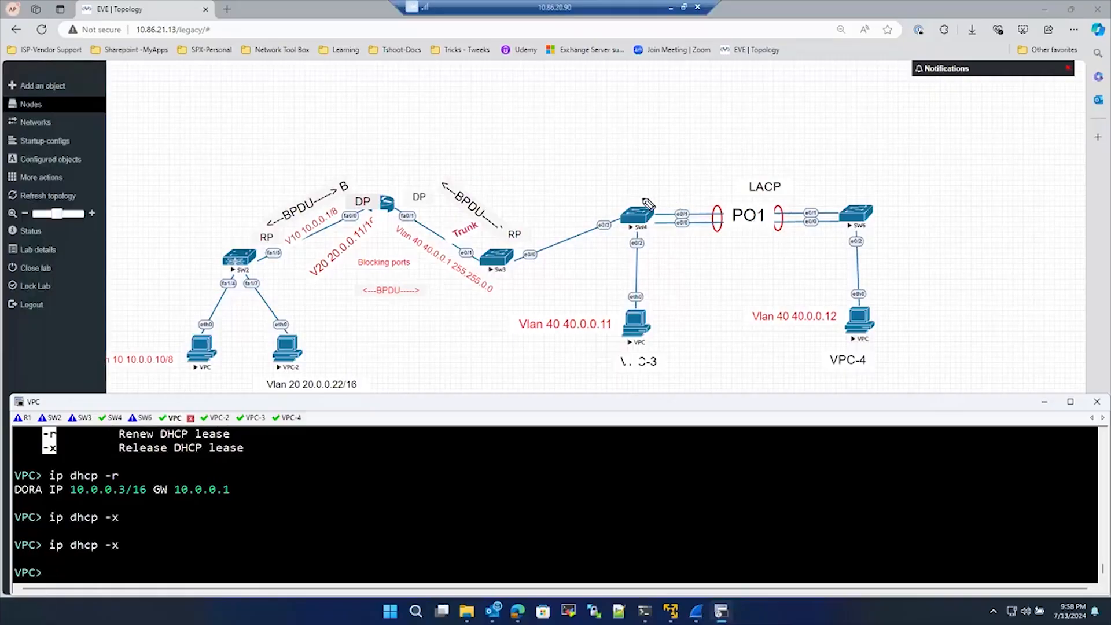
# Draw an arc linking SW4 and SW6 on the topology, mark both switches "a", and draw arrows at SW4's port-channel links.
pyautogui.moveTo(641, 199)
pyautogui.mouseDown()
pyautogui.moveTo(764, 120)
pyautogui.moveTo(861, 200)
pyautogui.mouseUp()
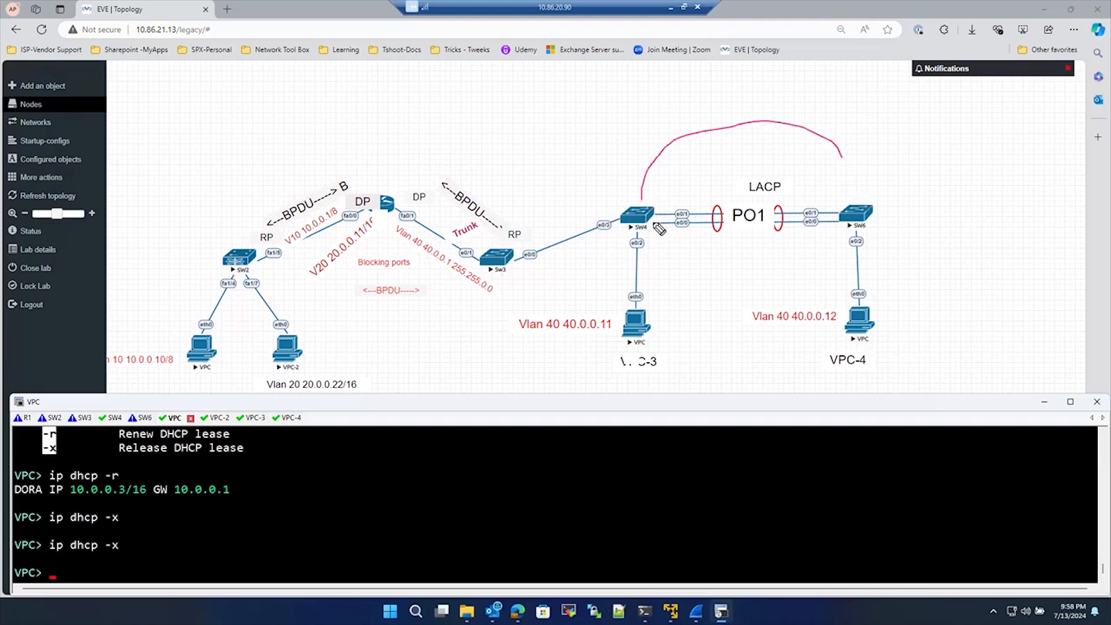
pyautogui.moveTo(620, 184); pyautogui.dragTo(627, 191)
pyautogui.moveTo(875, 185); pyautogui.dragTo(893, 188)
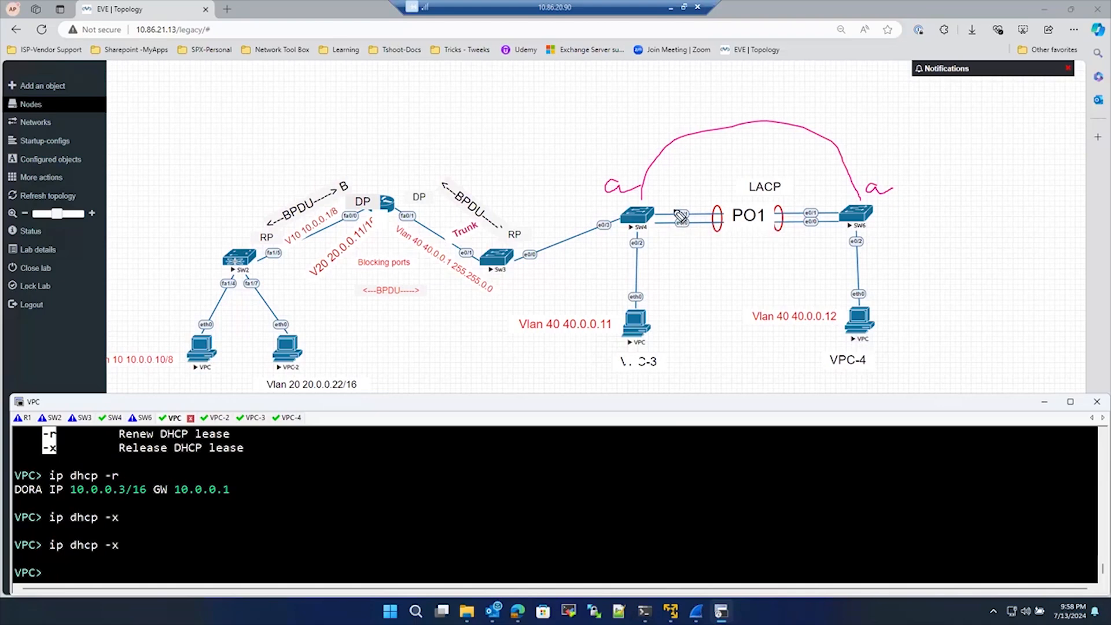
pyautogui.moveTo(674, 210)
pyautogui.mouseDown()
pyautogui.moveTo(689, 189)
pyautogui.moveTo(697, 259)
pyautogui.mouseUp()
pyautogui.click(687, 178)
# Open the SW4 console session and enter privileged mode with "en".
pyautogui.click(113, 417)
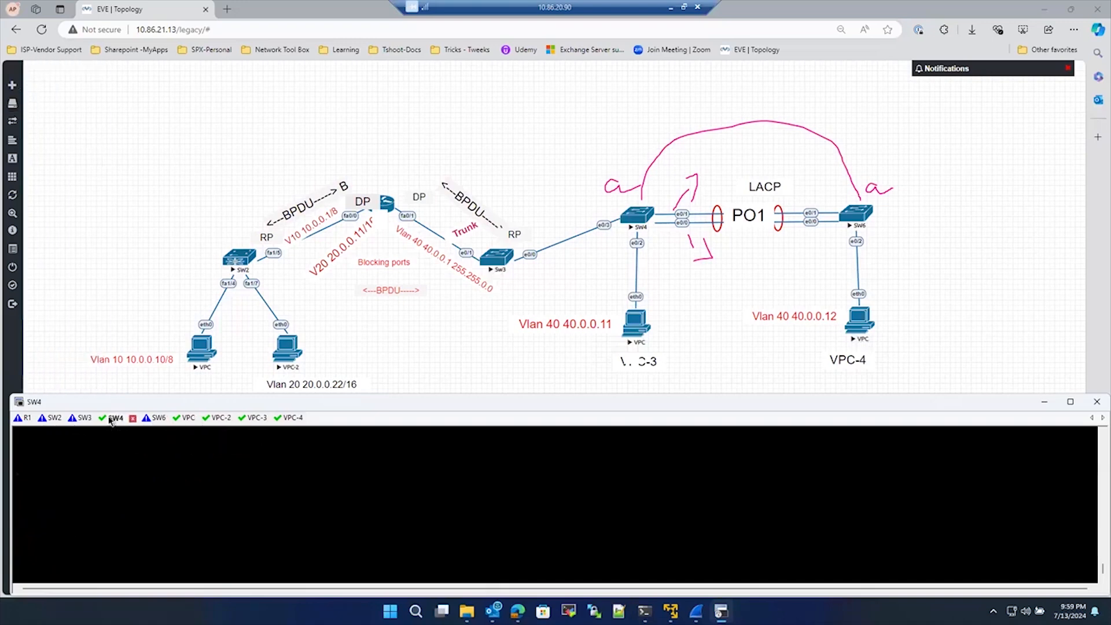
pyautogui.press('Return')
pyautogui.press('Return')
pyautogui.press('Return')
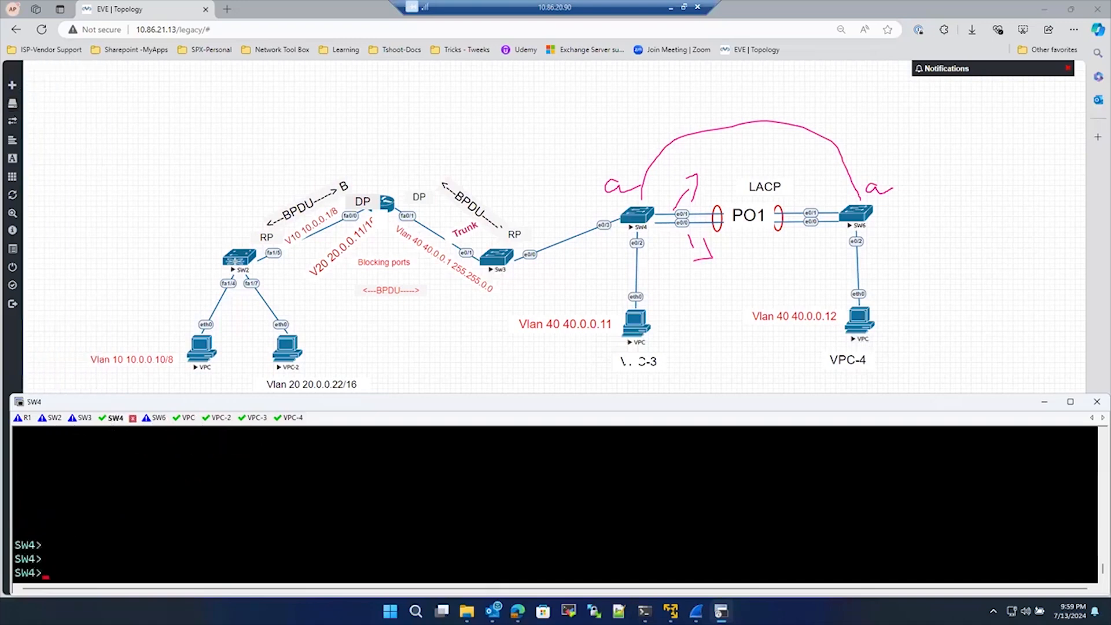
pyautogui.write('en')
pyautogui.press('Return')
pyautogui.press('Return')
pyautogui.press('Return')
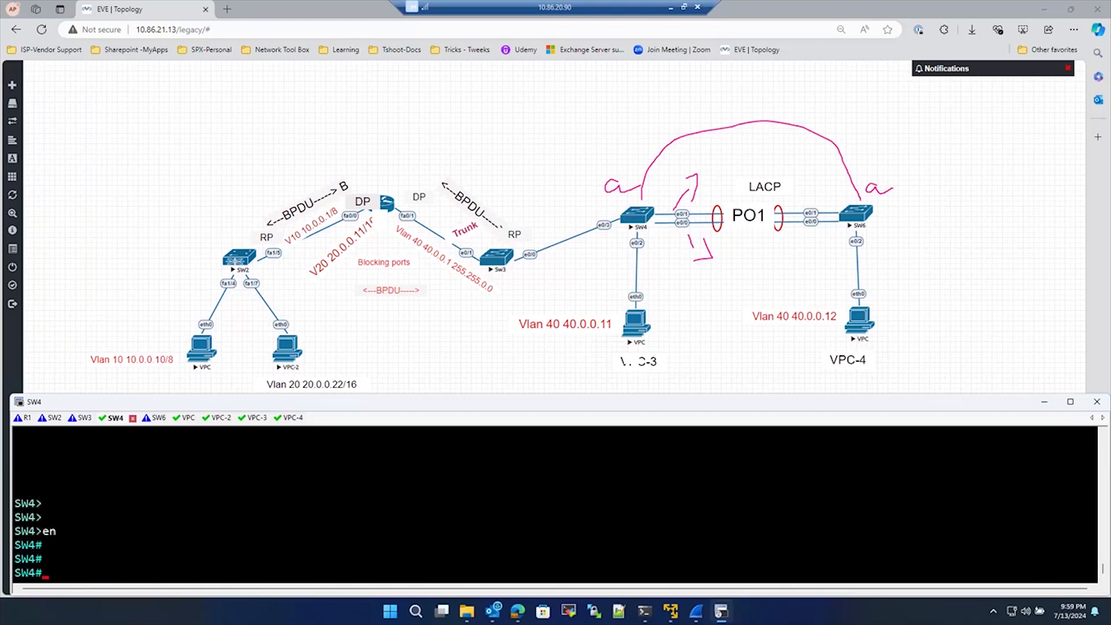
# Show SW4's running configuration for interface ethernet 0/1.
pyautogui.write('sho')
pyautogui.press('Tab')
pyautogui.write('run')
pyautogui.press('Tab')
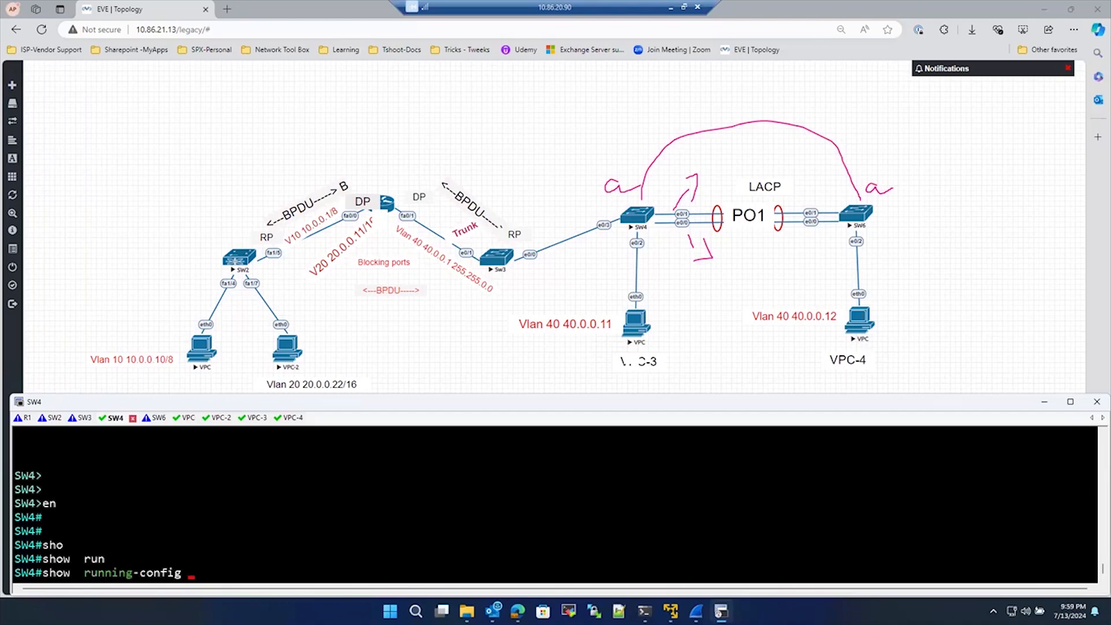
pyautogui.write('int')
pyautogui.press('Tab')
pyautogui.write('et')
pyautogui.press('Tab')
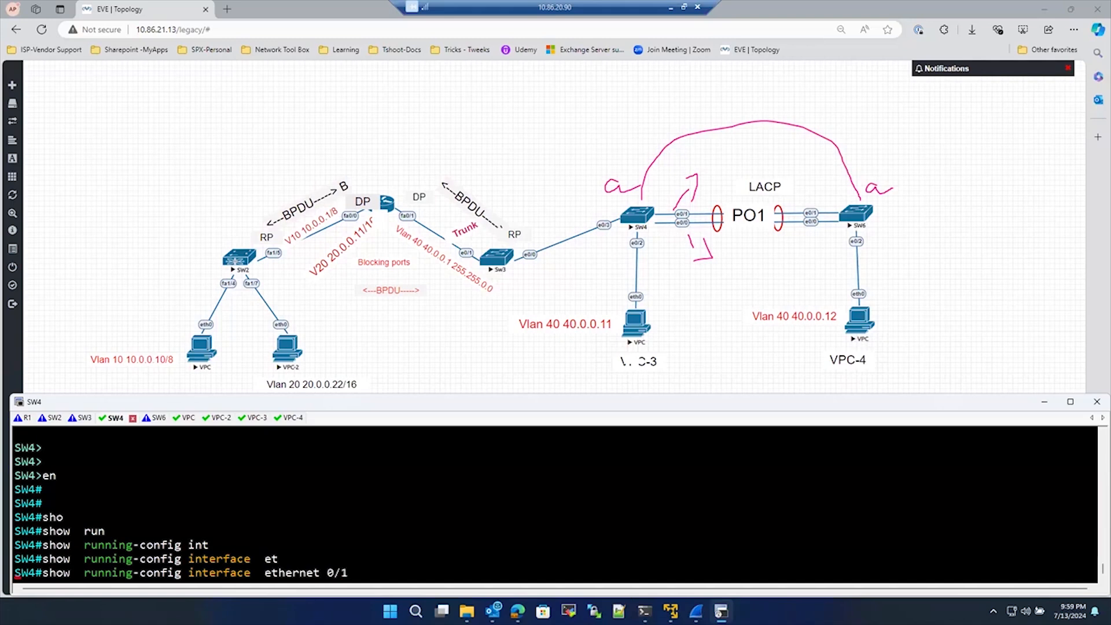
pyautogui.write('0/1')
pyautogui.press('Return')
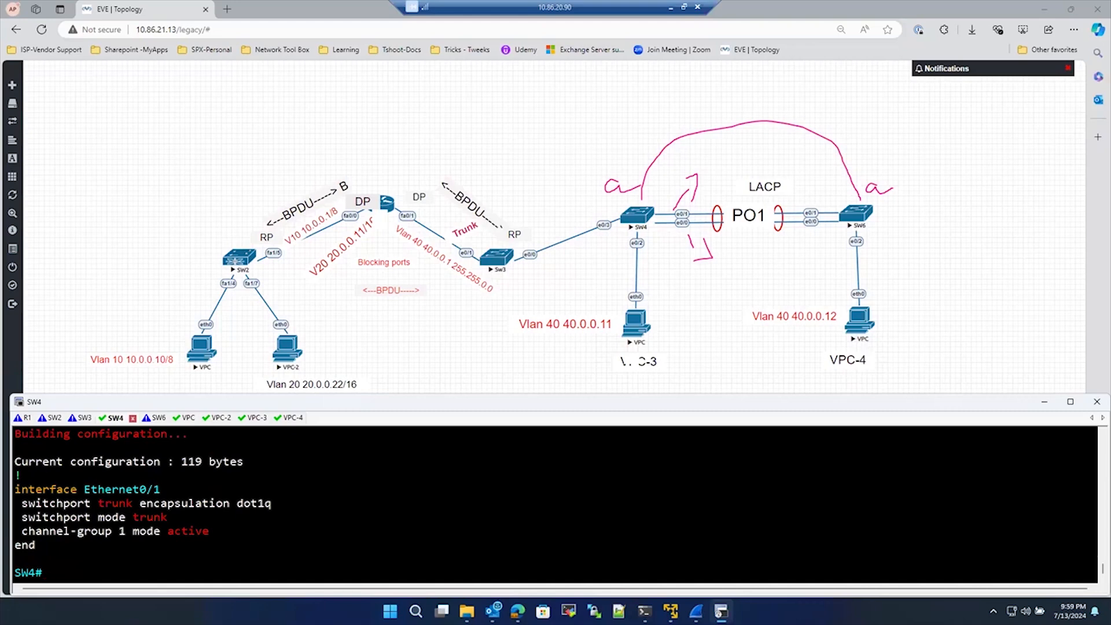
# Mark the dot1q encapsulation, trunk mode and channel-group lines in the Ethernet0/1 output with the annotation pen.
pyautogui.moveTo(276, 496); pyautogui.dragTo(339, 488)
pyautogui.moveTo(171, 518); pyautogui.dragTo(222, 508)
pyautogui.moveTo(54, 543)
pyautogui.mouseDown()
pyautogui.moveTo(223, 531)
pyautogui.moveTo(168, 529)
pyautogui.mouseUp()
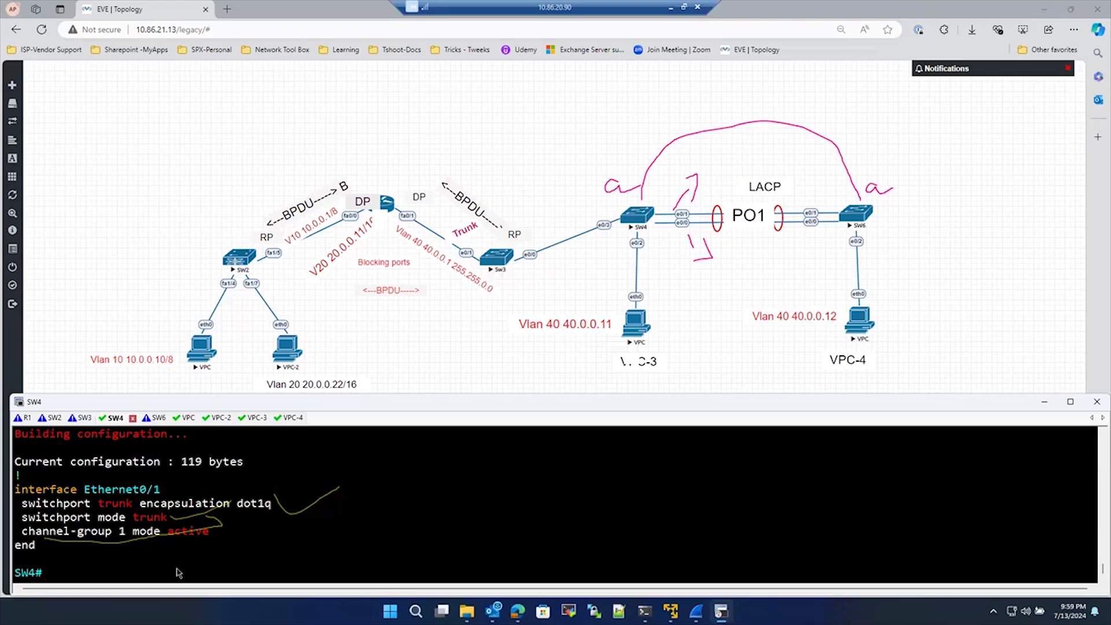
# Show SW4's trunk interfaces and mark Po1's spanning-tree forwarding VLANs in the output with the annotation pen.
pyautogui.write('sho')
pyautogui.press('Tab')
pyautogui.write('int')
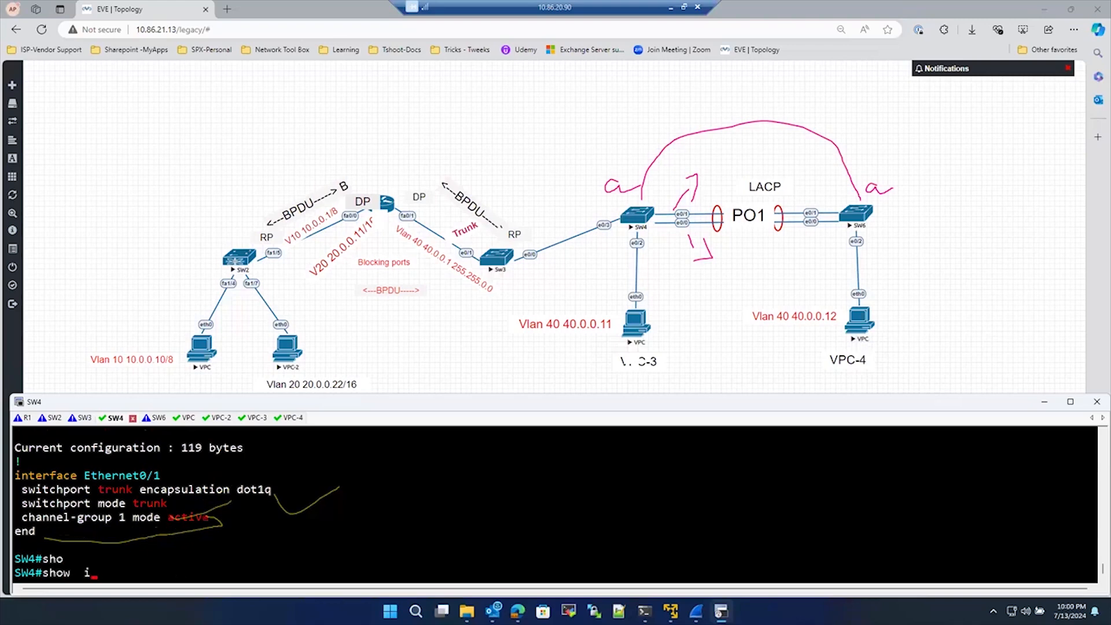
pyautogui.press('Tab')
pyautogui.write('tr')
pyautogui.press('Tab')
pyautogui.press('Return')
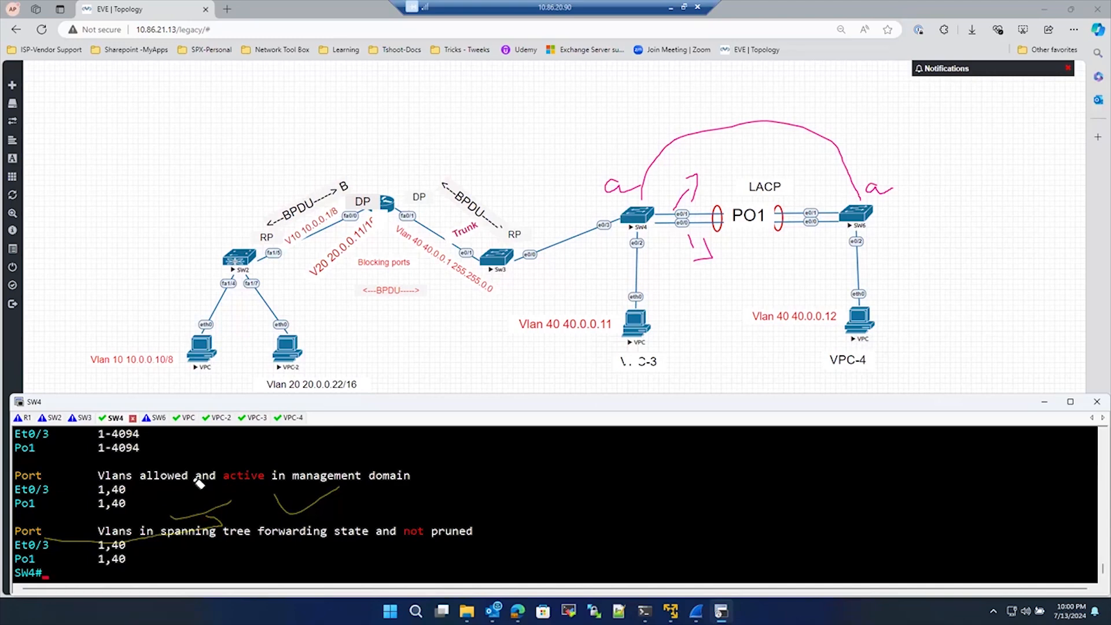
pyautogui.moveTo(131, 531); pyautogui.dragTo(136, 582)
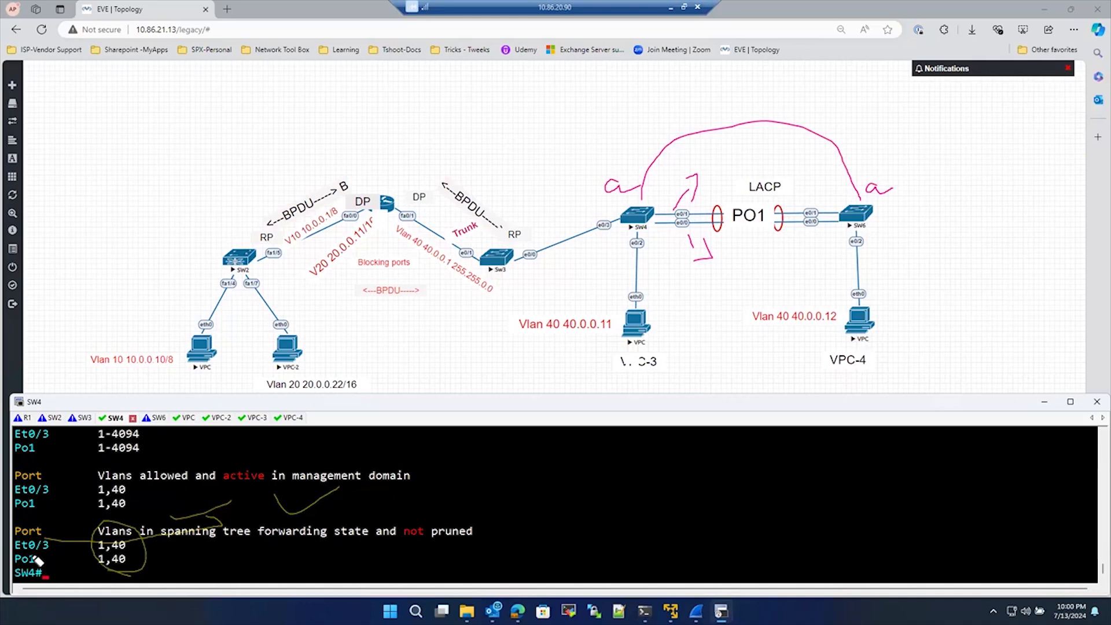
pyautogui.moveTo(23, 559); pyautogui.dragTo(149, 560)
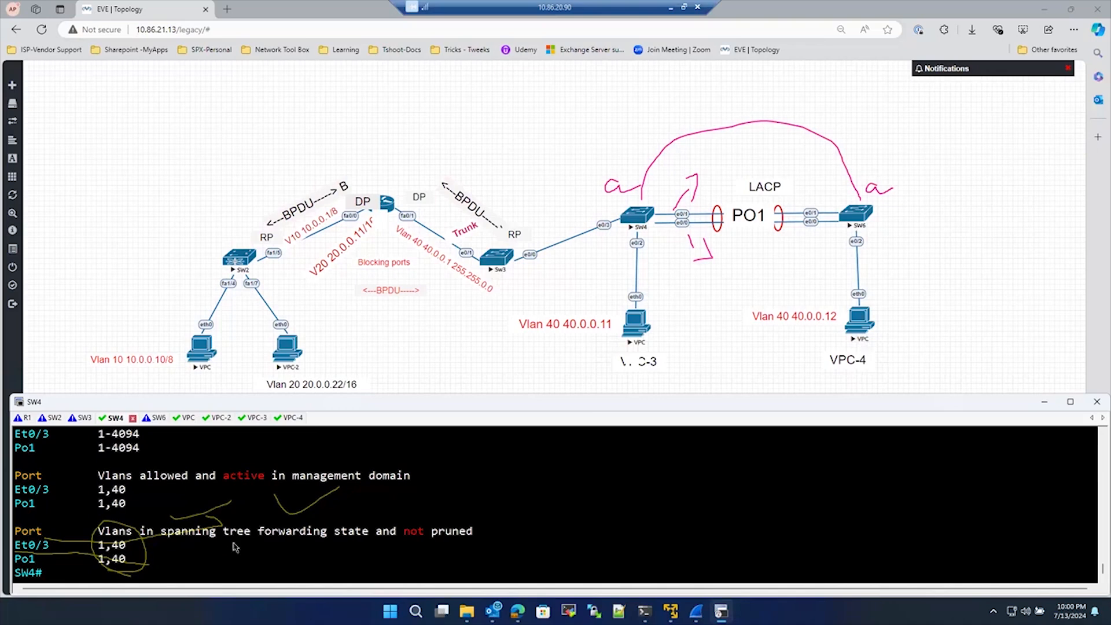
# List SW4's CDP neighbors with "show cdp neighbors".
pyautogui.write('sh')
pyautogui.press('Tab')
pyautogui.write('o cdp')
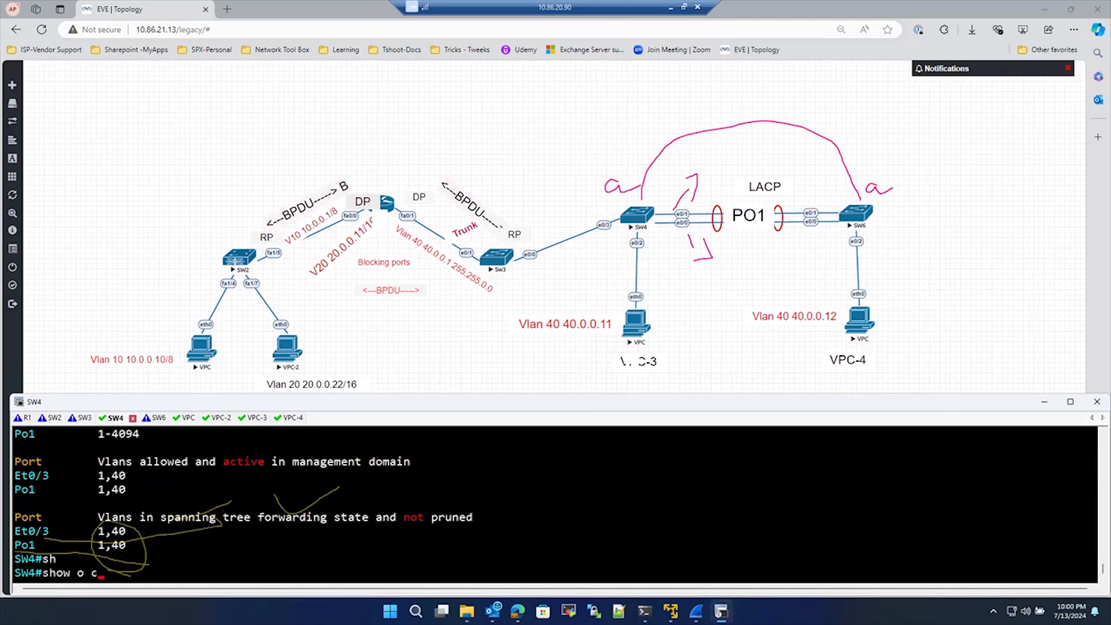
pyautogui.press('Tab')
pyautogui.press('BackSpace')
pyautogui.press('BackSpace')
pyautogui.press('BackSpace')
pyautogui.press('BackSpace')
pyautogui.press('BackSpace')
pyautogui.press('BackSpace')
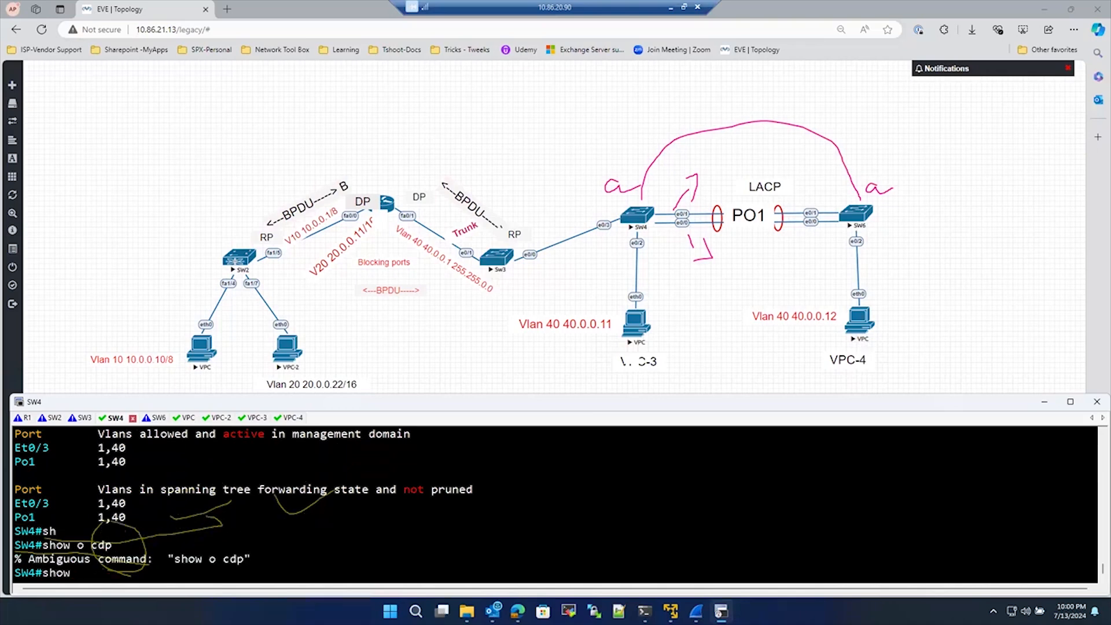
pyautogui.write('cdp')
pyautogui.press('Tab')
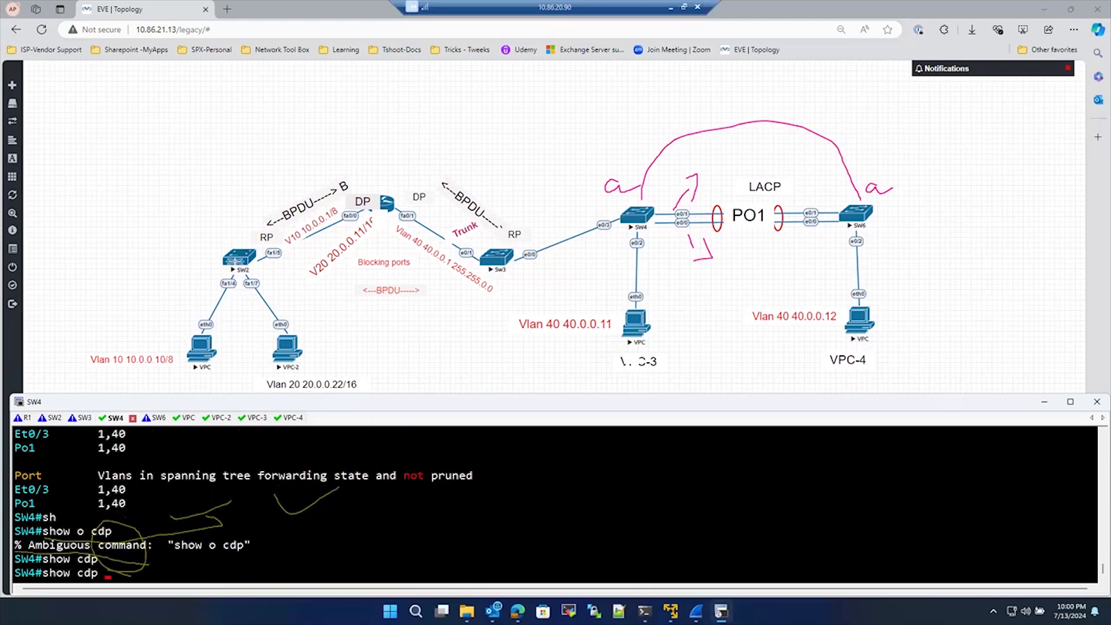
pyautogui.write('ne')
pyautogui.press('Tab')
pyautogui.press('Return')
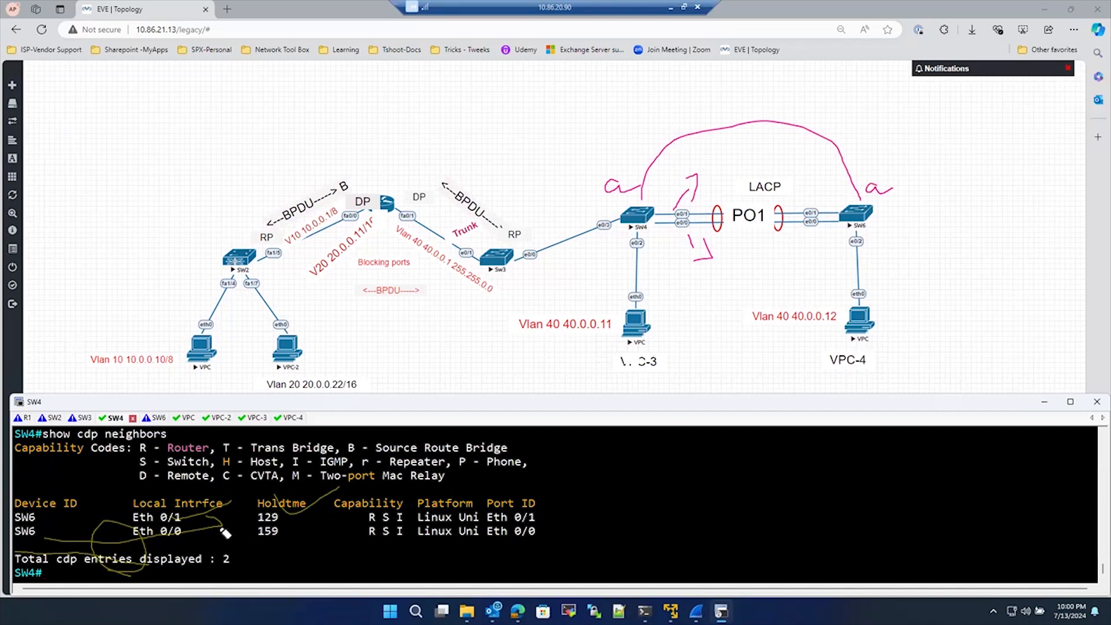
# Circle the local interfaces in the CDP output, trace SW4's e0/1 and e0/0 links on the topology, and clear all pen annotations.
pyautogui.moveTo(161, 511)
pyautogui.mouseDown()
pyautogui.moveTo(133, 542)
pyautogui.moveTo(155, 501)
pyautogui.mouseUp()
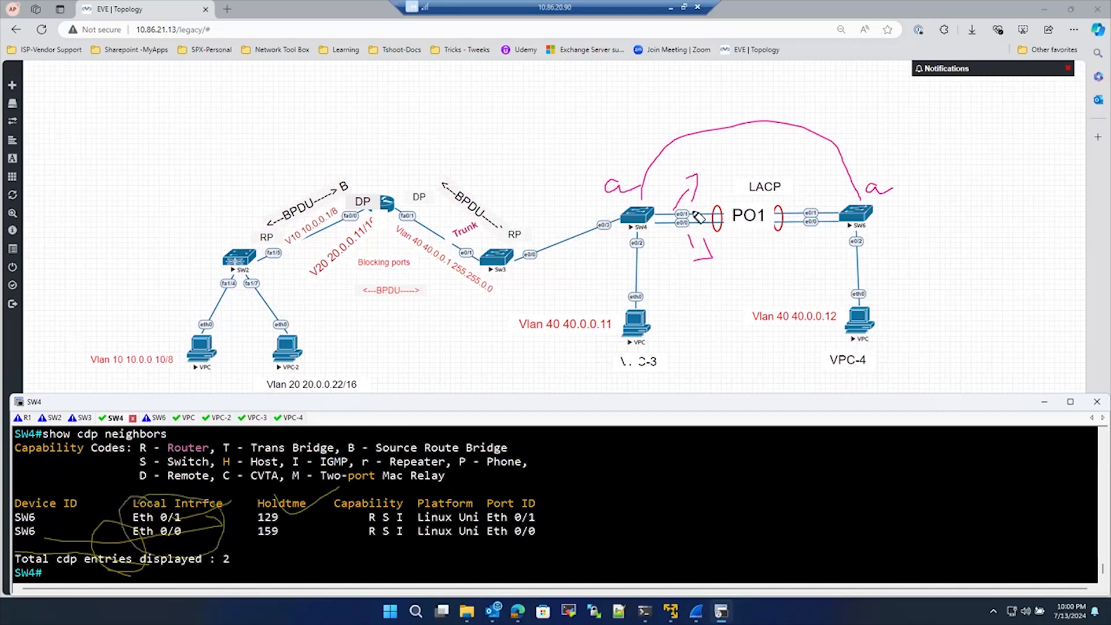
pyautogui.moveTo(692, 214); pyautogui.dragTo(722, 191)
pyautogui.moveTo(695, 210); pyautogui.dragTo(740, 175)
pyautogui.moveTo(695, 224); pyautogui.dragTo(736, 168)
pyautogui.moveTo(685, 229); pyautogui.dragTo(739, 208)
pyautogui.moveTo(117, 513); pyautogui.dragTo(193, 519)
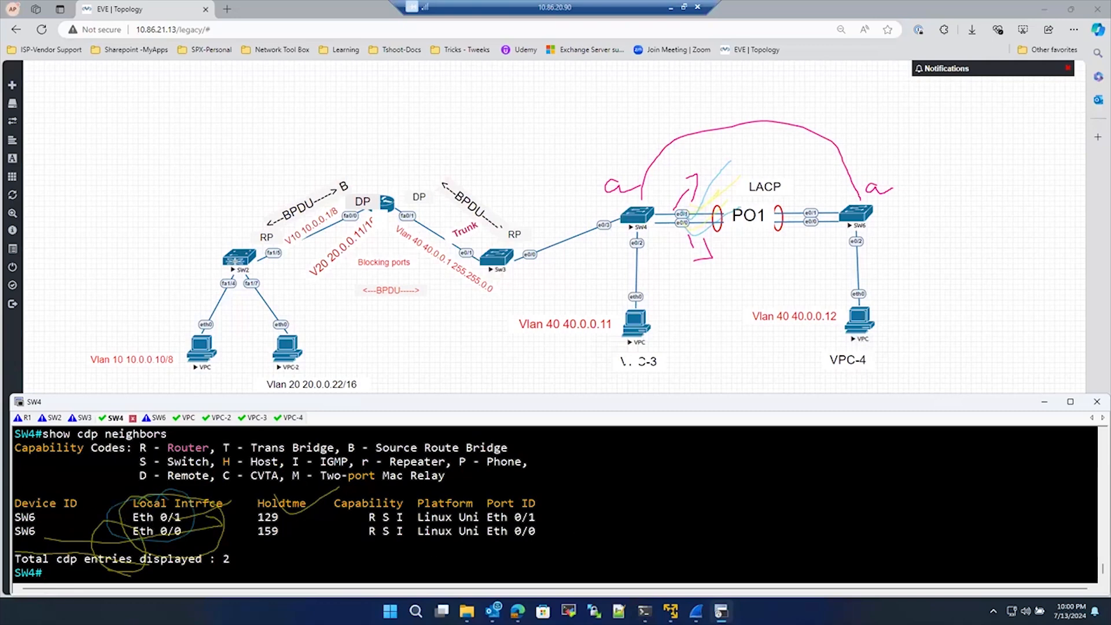
pyautogui.press('e')
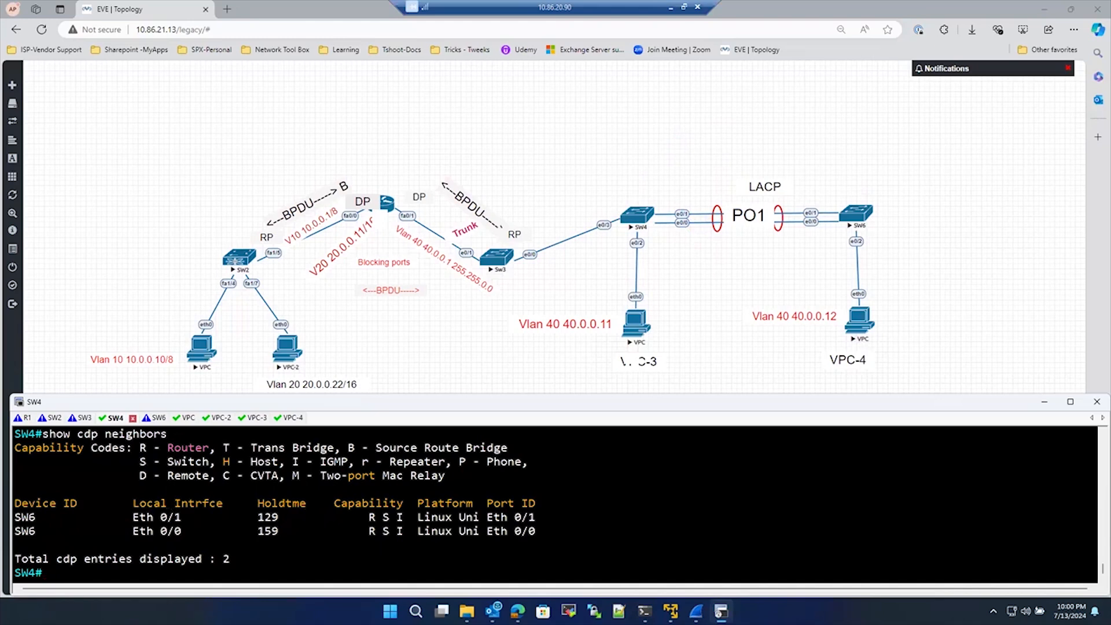
pyautogui.moveTo(312, 536); pyautogui.dragTo(311, 539)
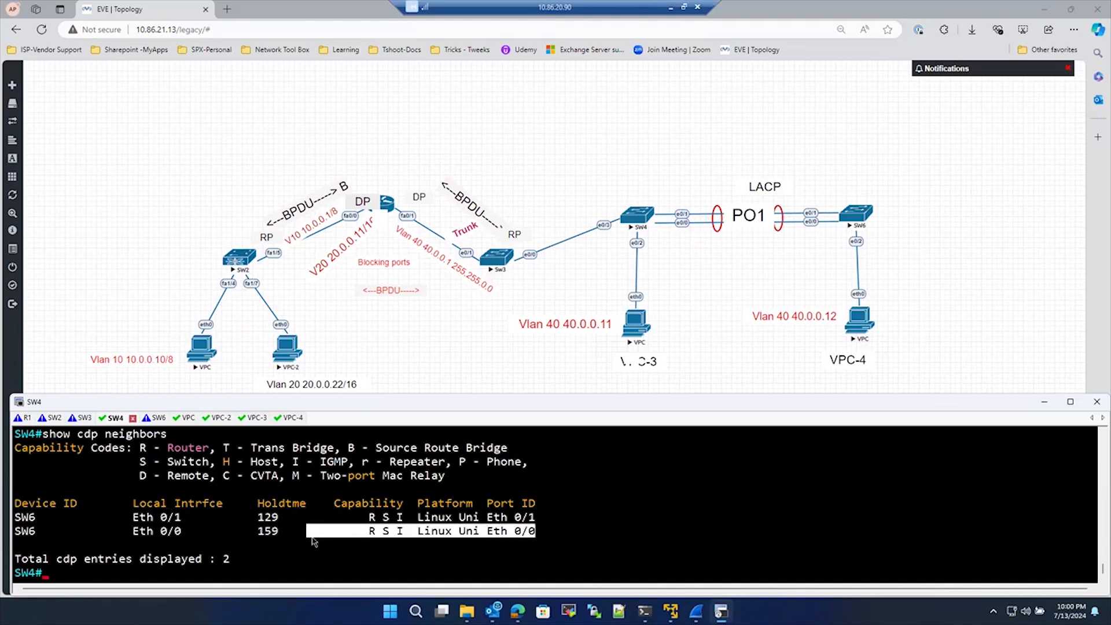
# Query SW4's LLDP neighbors with "show lldp neighbors".
pyautogui.write('sh')
pyautogui.press('Tab')
pyautogui.write('o c')
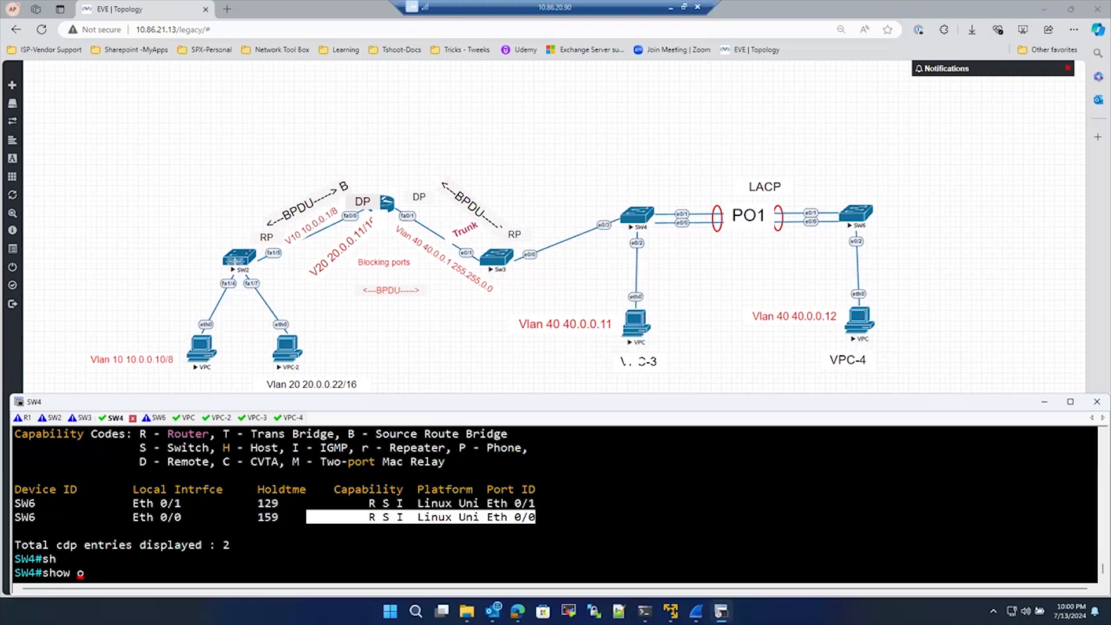
pyautogui.press('Tab')
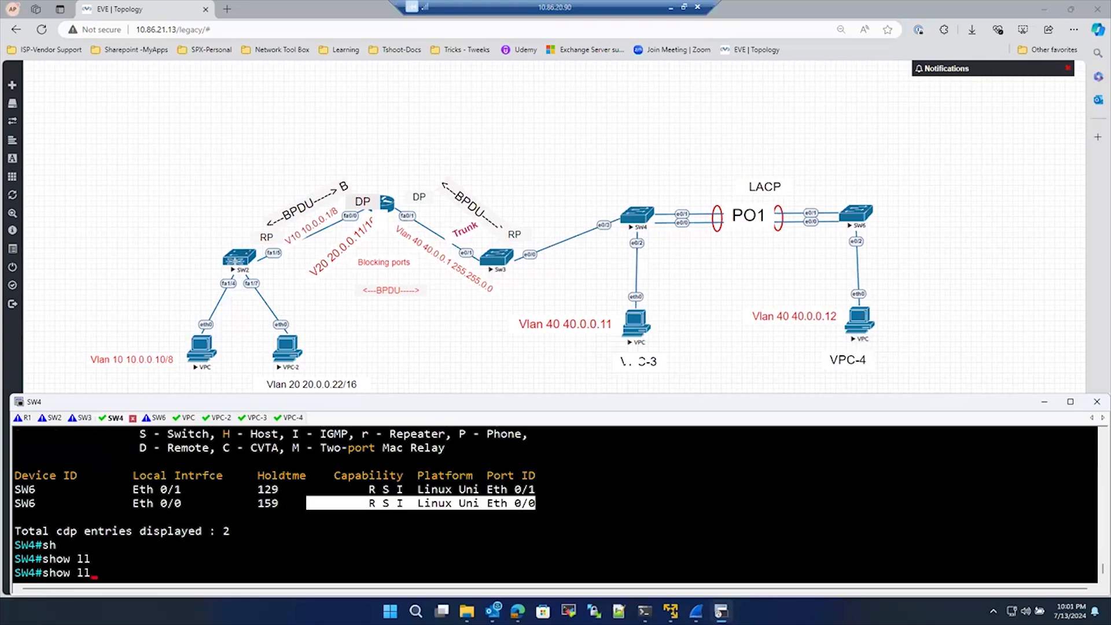
pyautogui.write('d')
pyautogui.press('Tab')
pyautogui.write('ne')
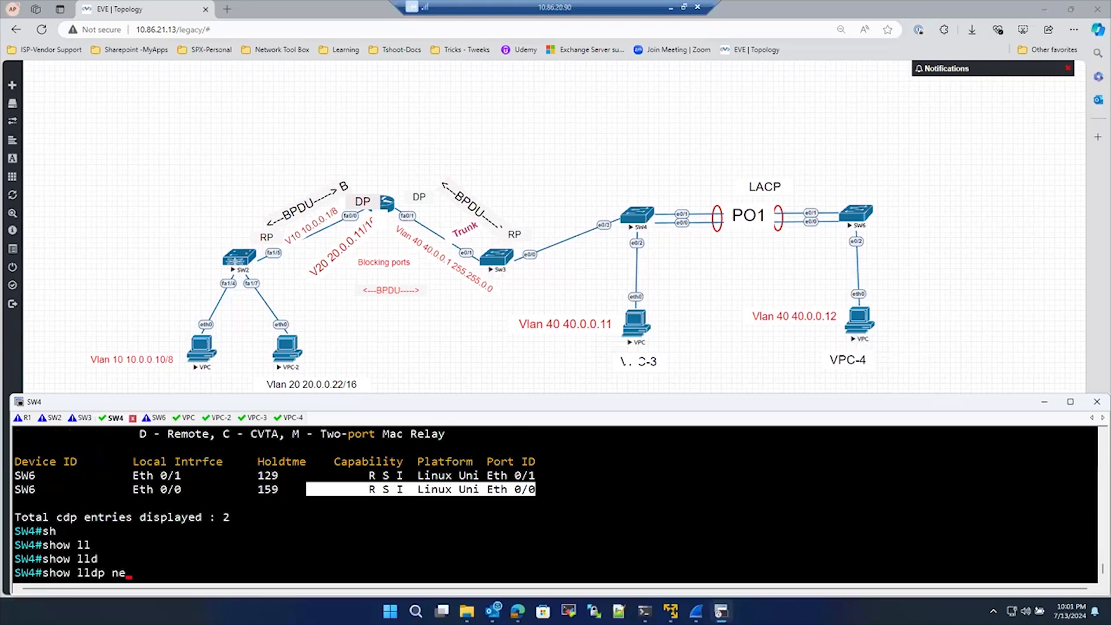
pyautogui.press('Tab')
pyautogui.press('Return')
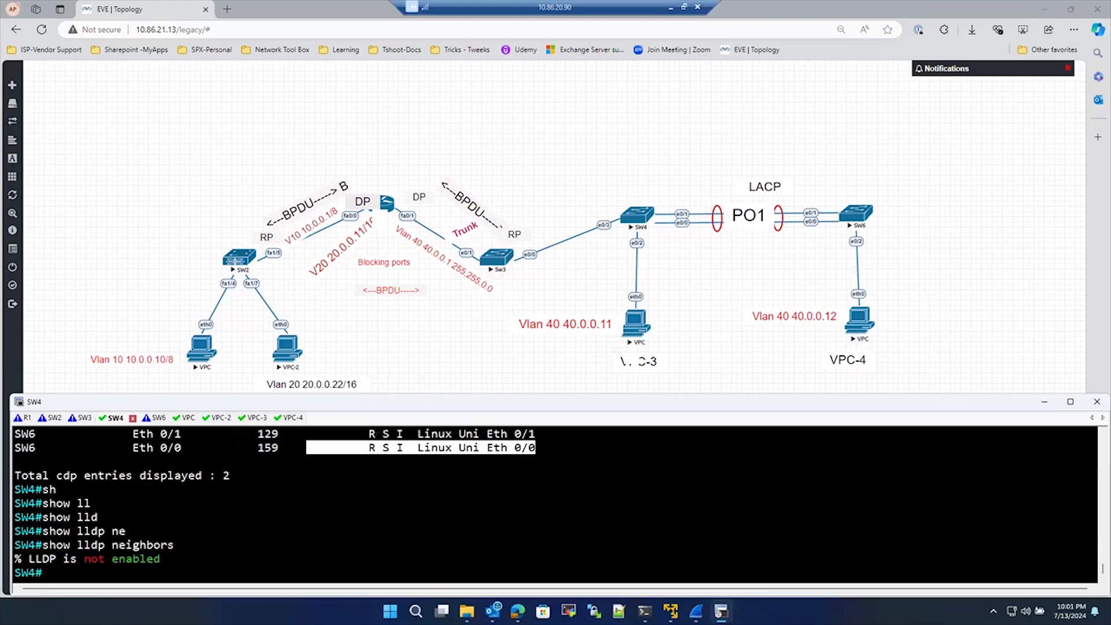
# Enable LLDP globally on SW4 with "lldp run" in terminal configuration mode and return to privileged mode.
pyautogui.write('conf')
pyautogui.press('Tab')
pyautogui.press('Return')
pyautogui.press('Return')
pyautogui.press('Return')
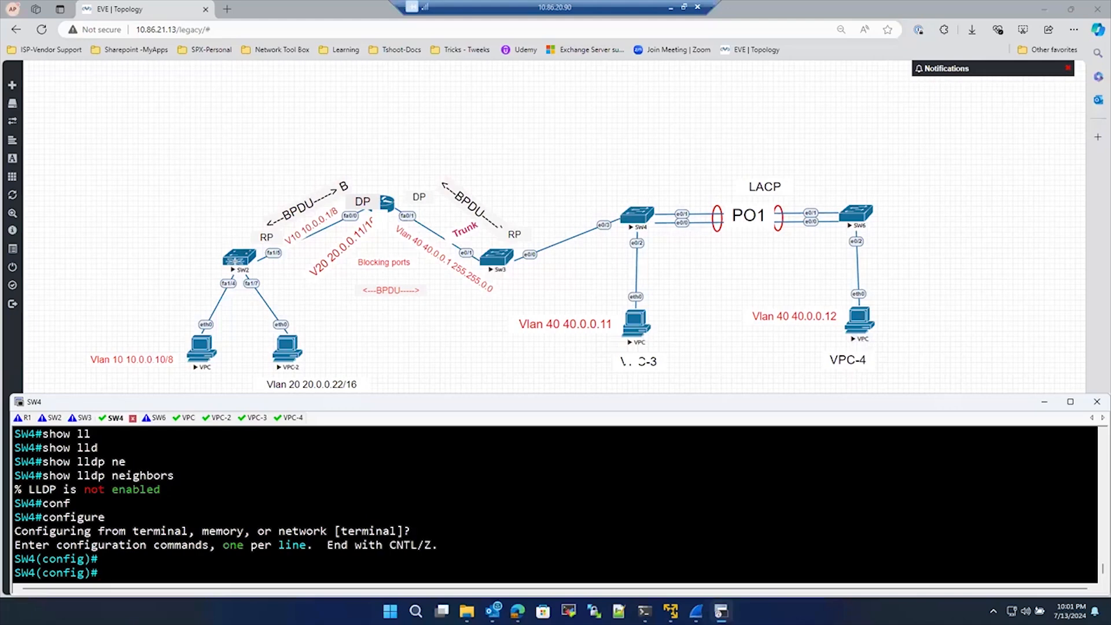
pyautogui.write('ll')
pyautogui.press('Tab')
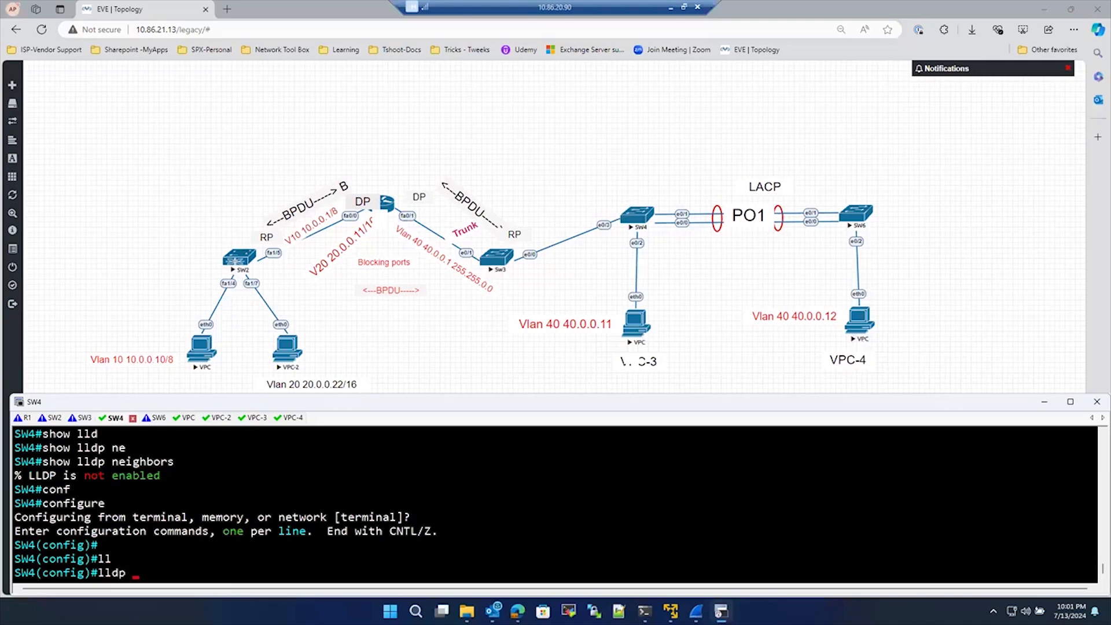
pyautogui.write('ru')
pyautogui.press('Tab')
pyautogui.press('Return')
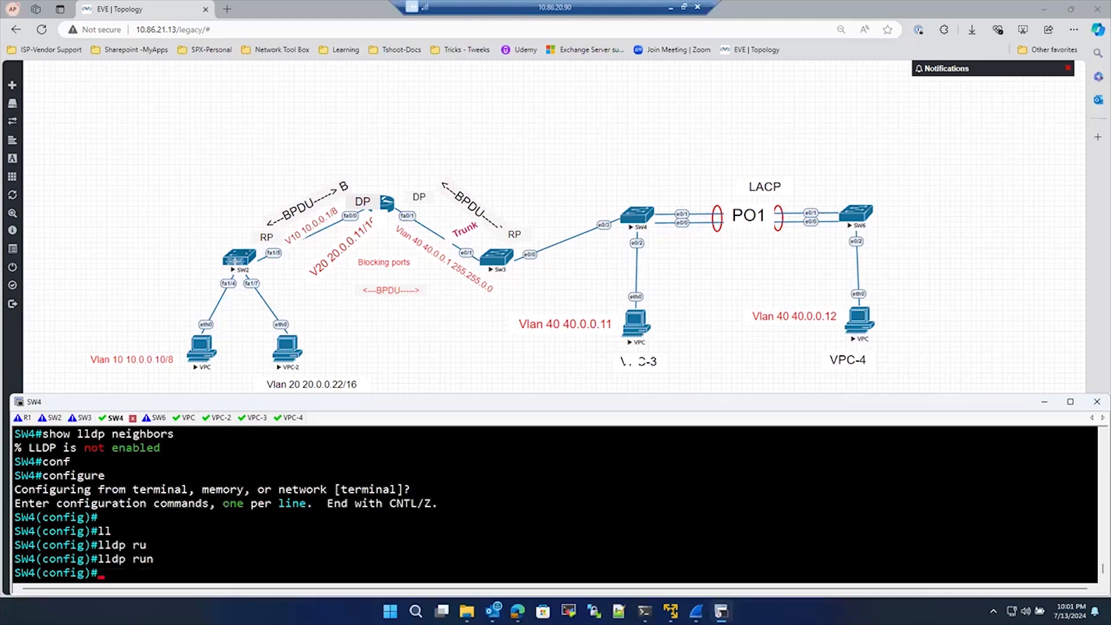
pyautogui.write('exit')
pyautogui.press('Return')
pyautogui.press('Return')
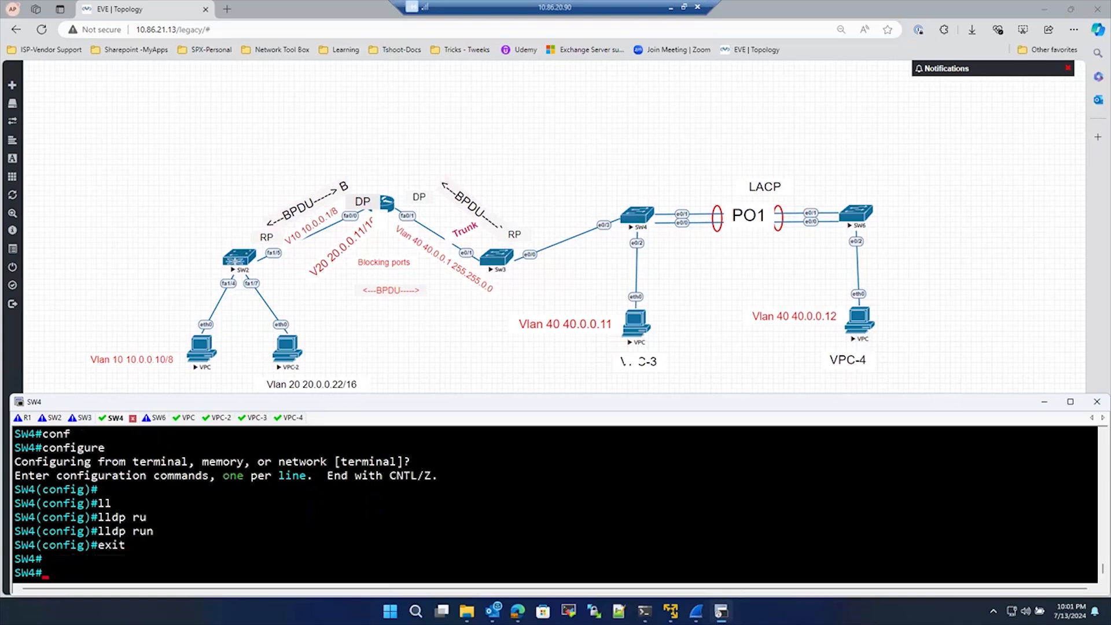
# Check the LLDP neighbor table on SW4 again.
pyautogui.press('Up')
pyautogui.press('Up')
pyautogui.press('Return')
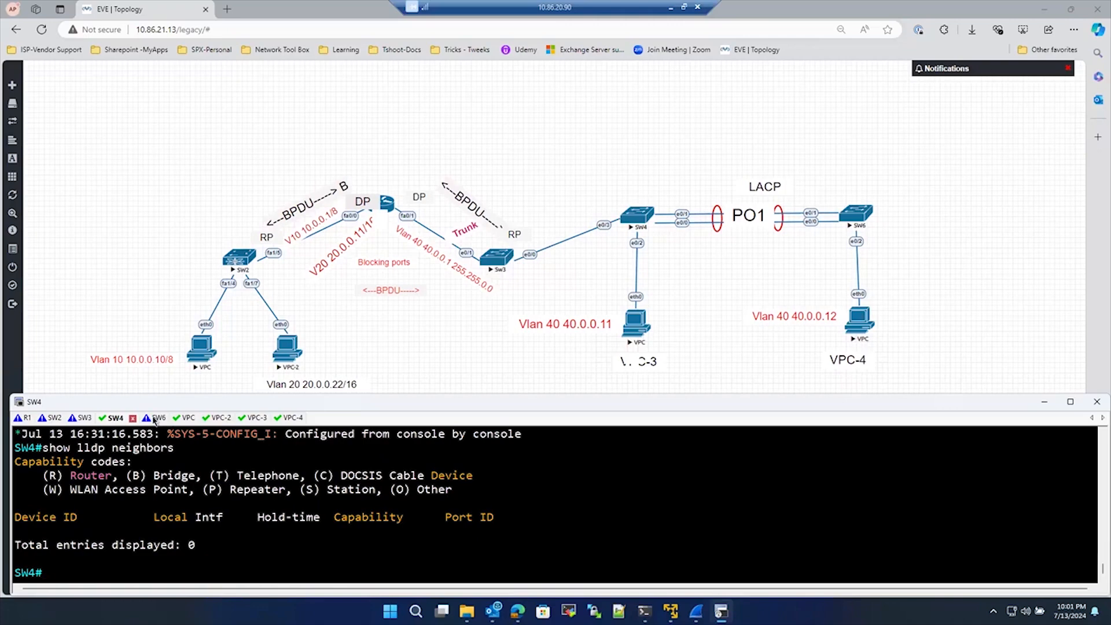
# Switch to the SW6 console session and enter privileged mode with "en".
pyautogui.click(157, 418)
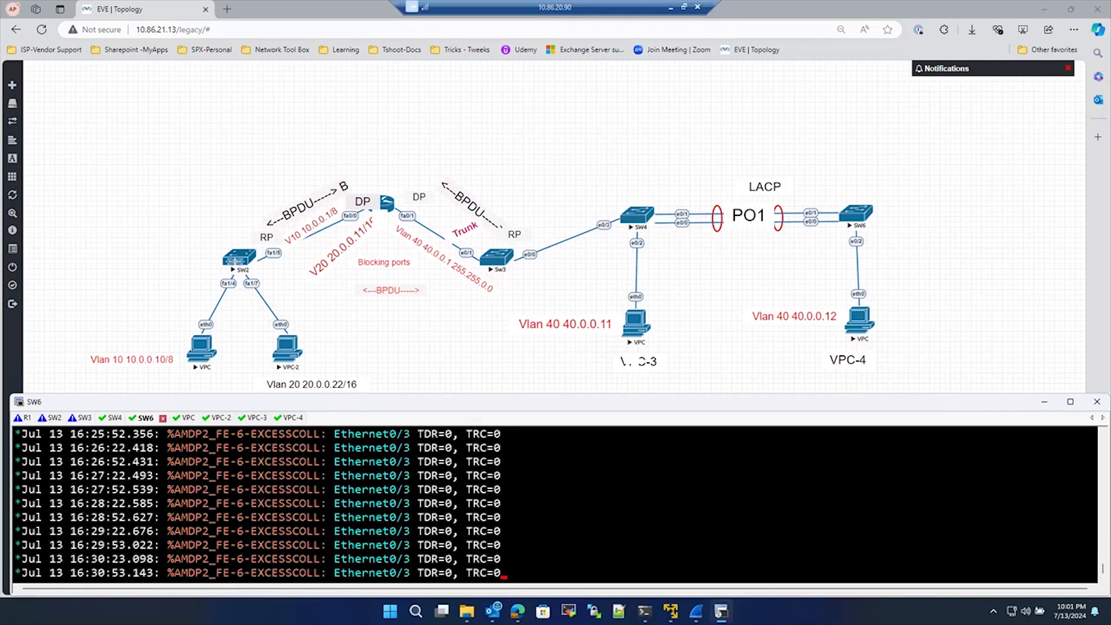
pyautogui.press('Return')
pyautogui.press('Return')
pyautogui.press('Return')
pyautogui.press('Return')
pyautogui.write('en')
pyautogui.press('Return')
pyautogui.press('Return')
# Enable LLDP globally on SW6 with "lldp run" in terminal configuration mode and return to privileged mode.
pyautogui.write('conf')
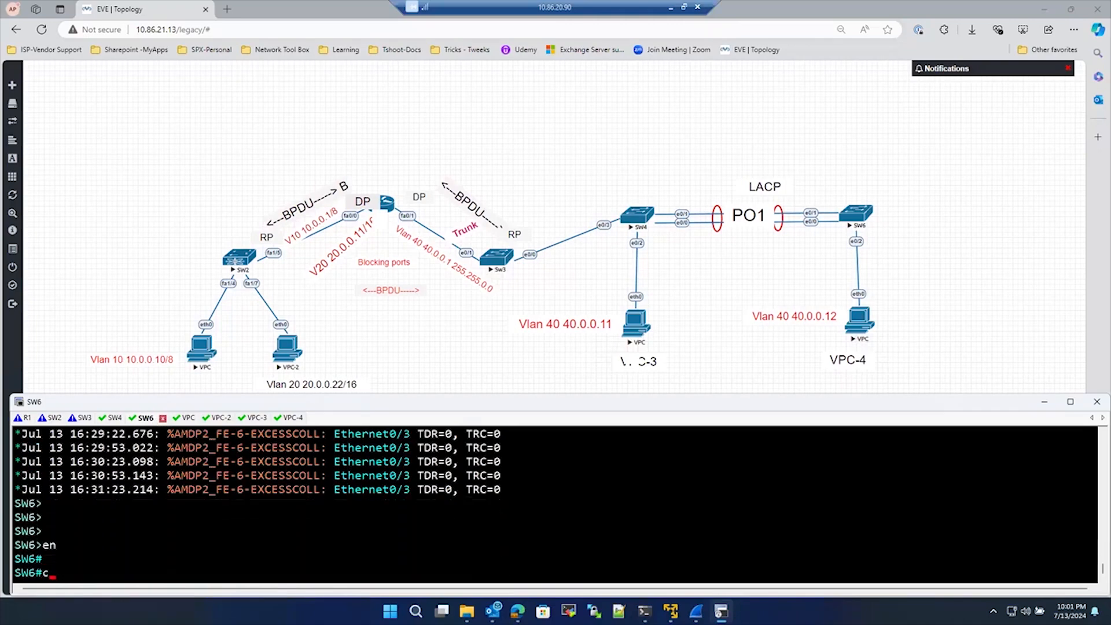
pyautogui.press('Tab')
pyautogui.press('Return')
pyautogui.press('Return')
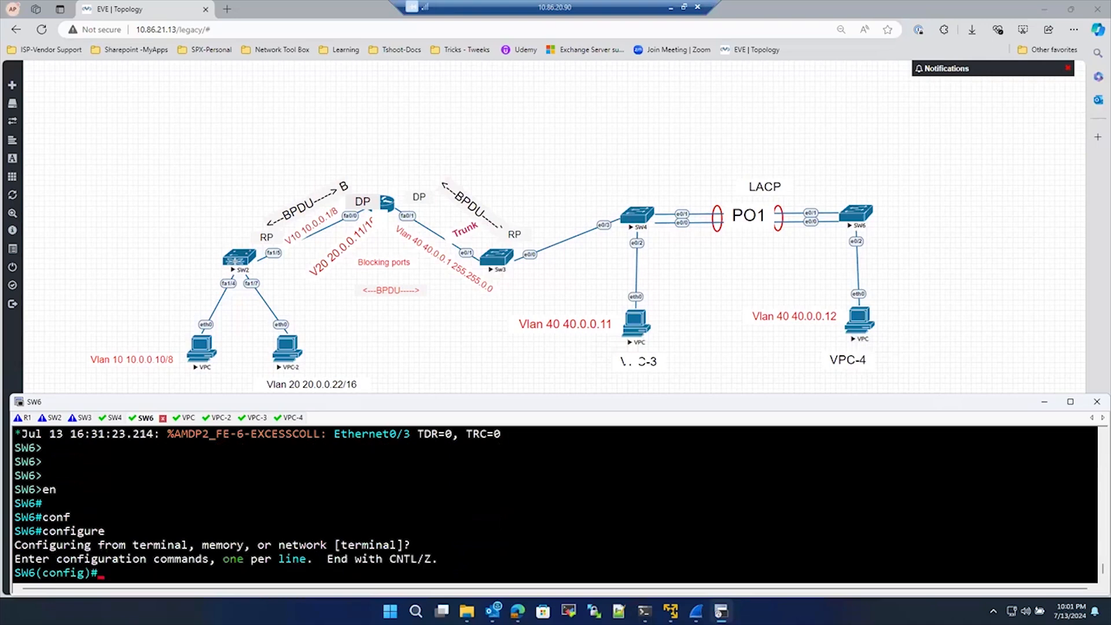
pyautogui.write('ll')
pyautogui.press('Tab')
pyautogui.write('ru')
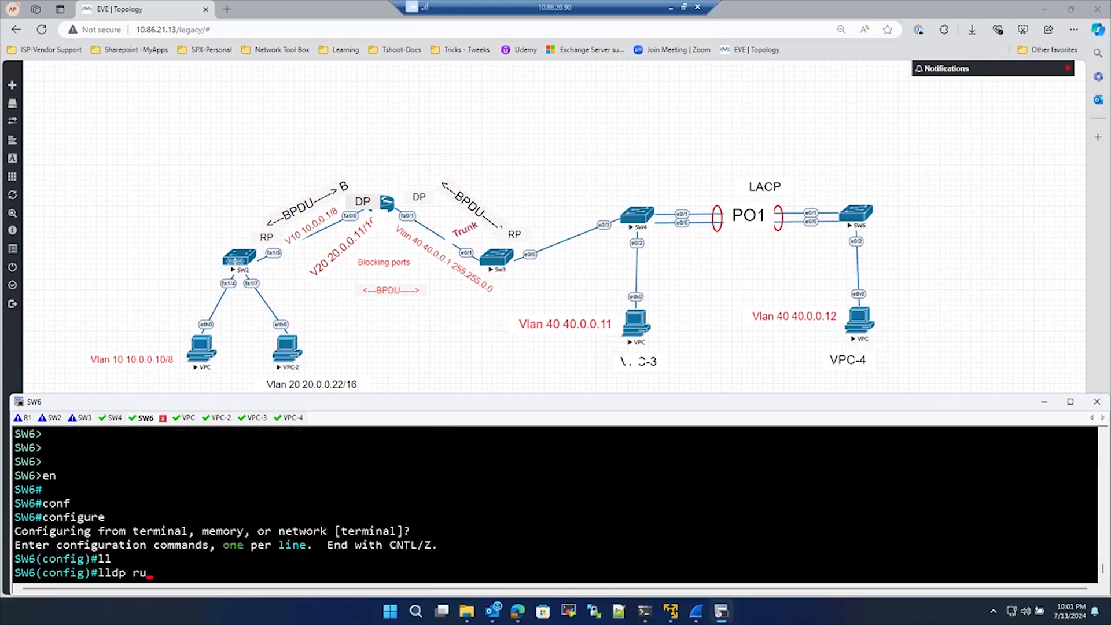
pyautogui.press('Tab')
pyautogui.press('Return')
pyautogui.write('exit')
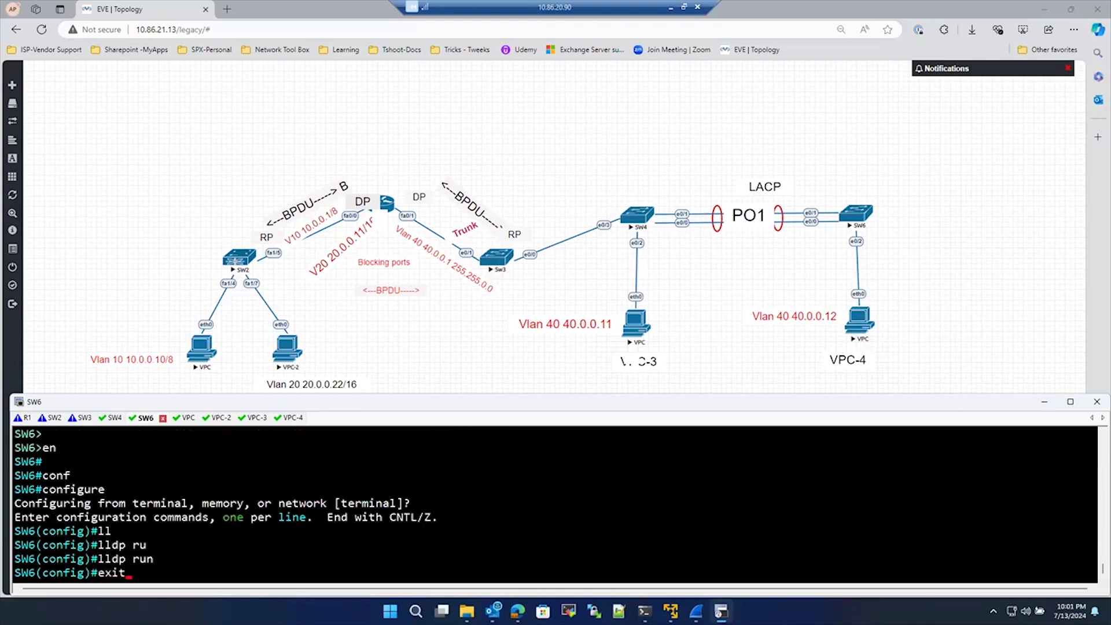
pyautogui.press('Return')
pyautogui.press('Return')
# List SW6's LLDP neighbors with "show lldp neighbors".
pyautogui.write('show')
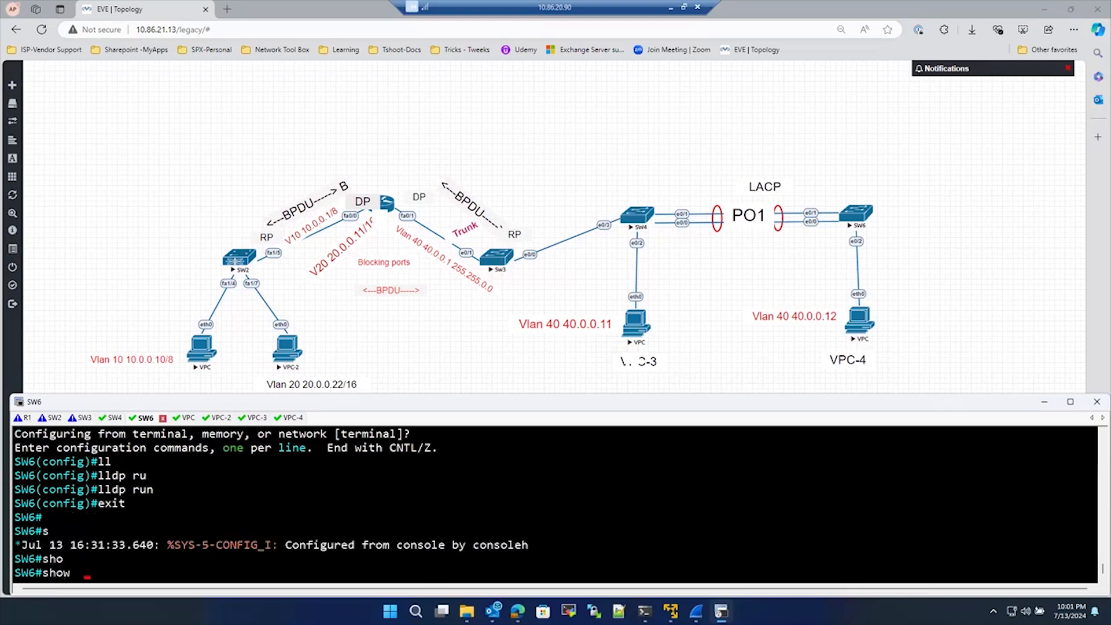
pyautogui.press('Tab')
pyautogui.write('ll')
pyautogui.press('Tab')
pyautogui.write('d')
pyautogui.press('Tab')
pyautogui.write('p')
pyautogui.press('Tab')
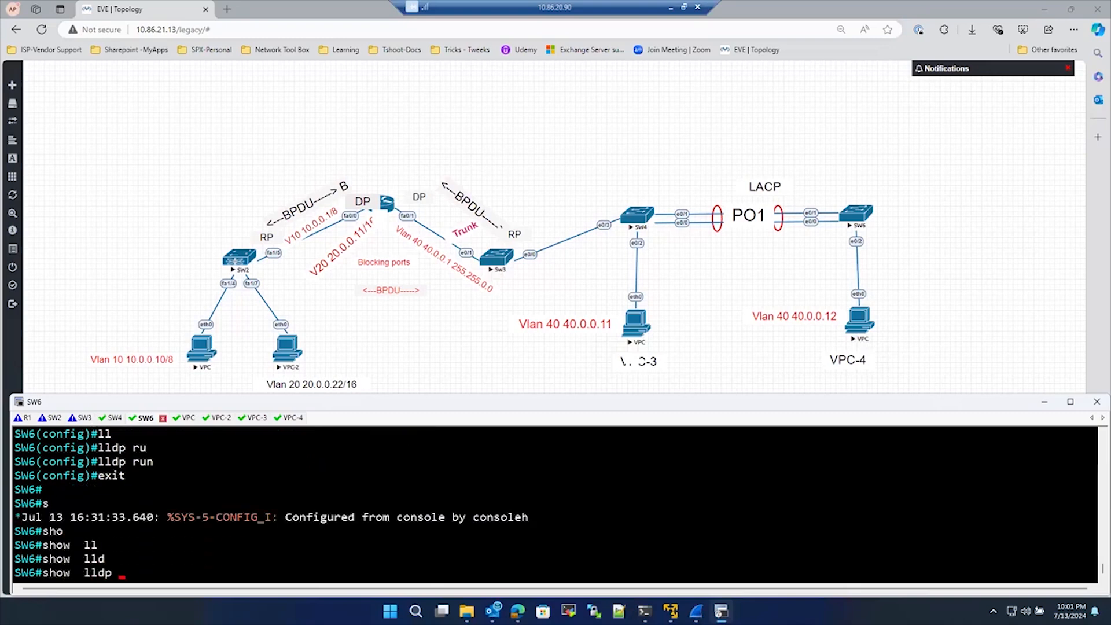
pyautogui.write('ne')
pyautogui.press('Tab')
pyautogui.press('Return')
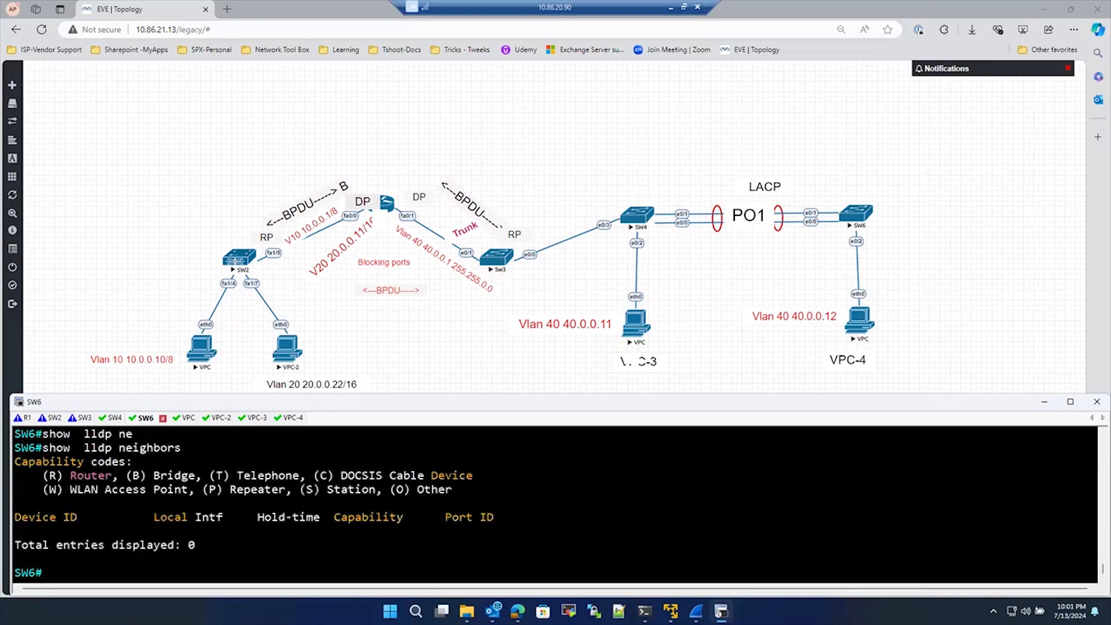
# Return to the SW4 console session and rerun "show lldp neighbors".
pyautogui.click(113, 417)
pyautogui.press('Return')
pyautogui.press('Return')
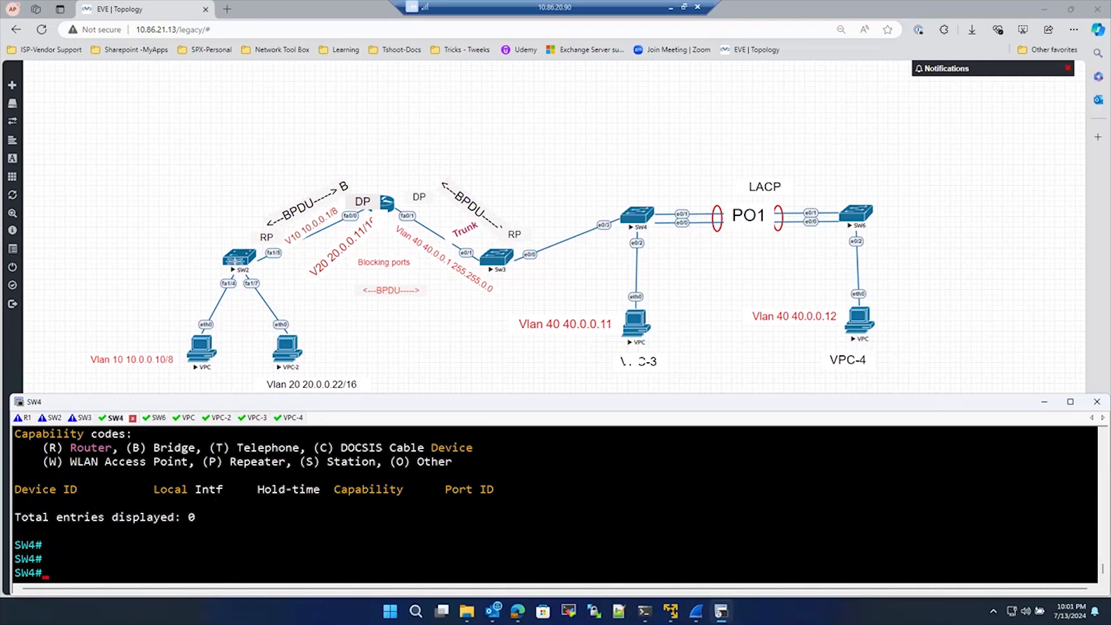
pyautogui.press('Up')
pyautogui.press('Return')
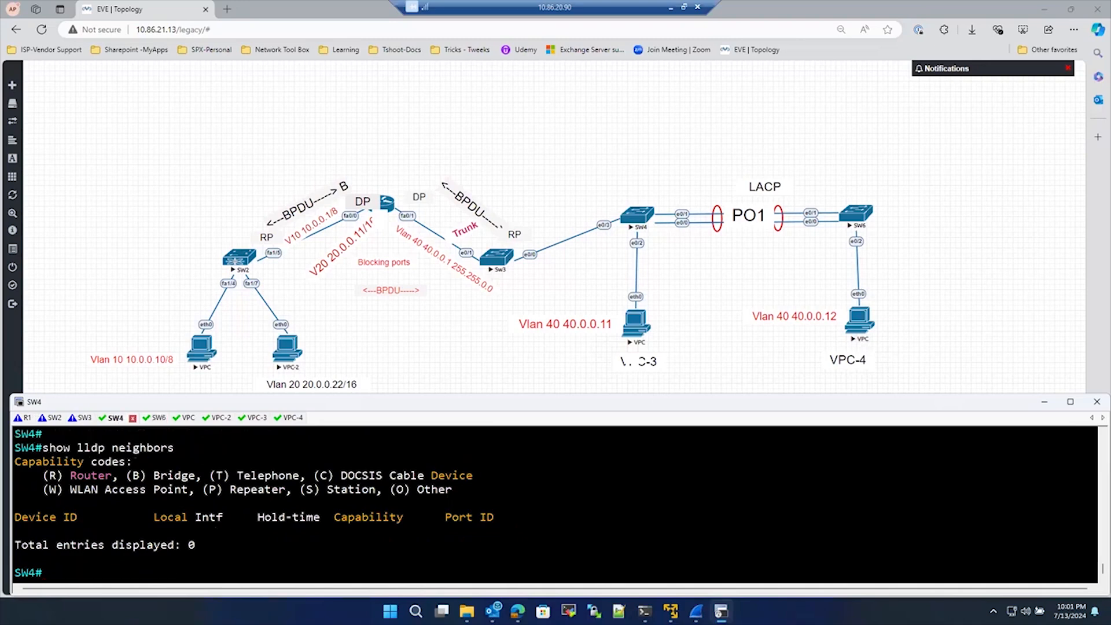
# Rerun "show cdp neighbors" on SW4 and mark the first SW6 entry's local interface, platform and port ID with the pen.
pyautogui.press('BackSpace')
pyautogui.press('Up')
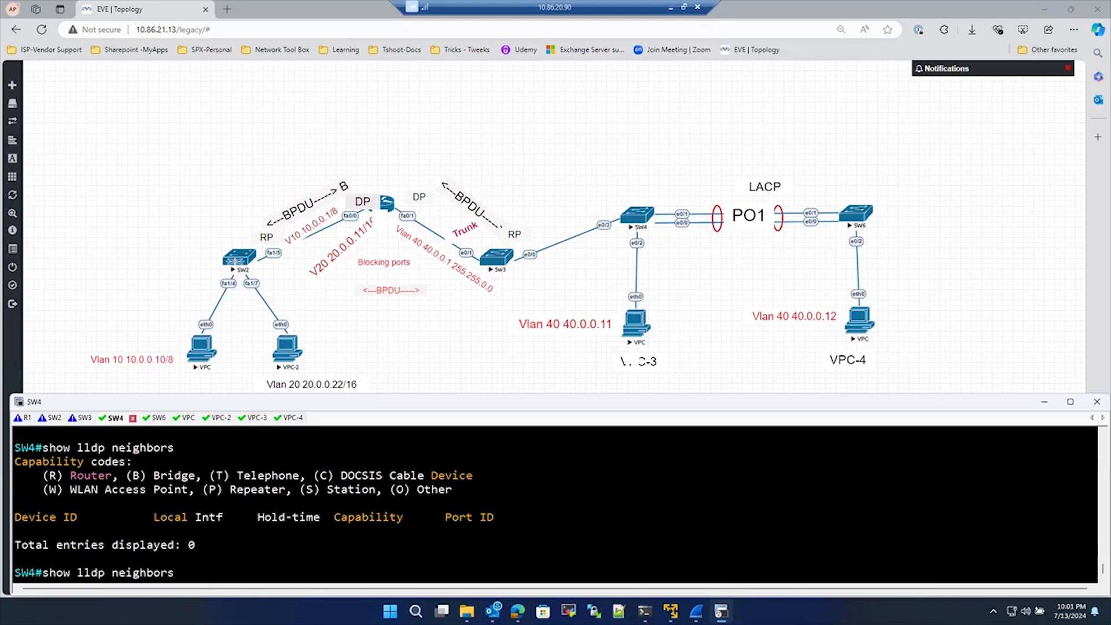
pyautogui.press('Up')
pyautogui.press('Return')
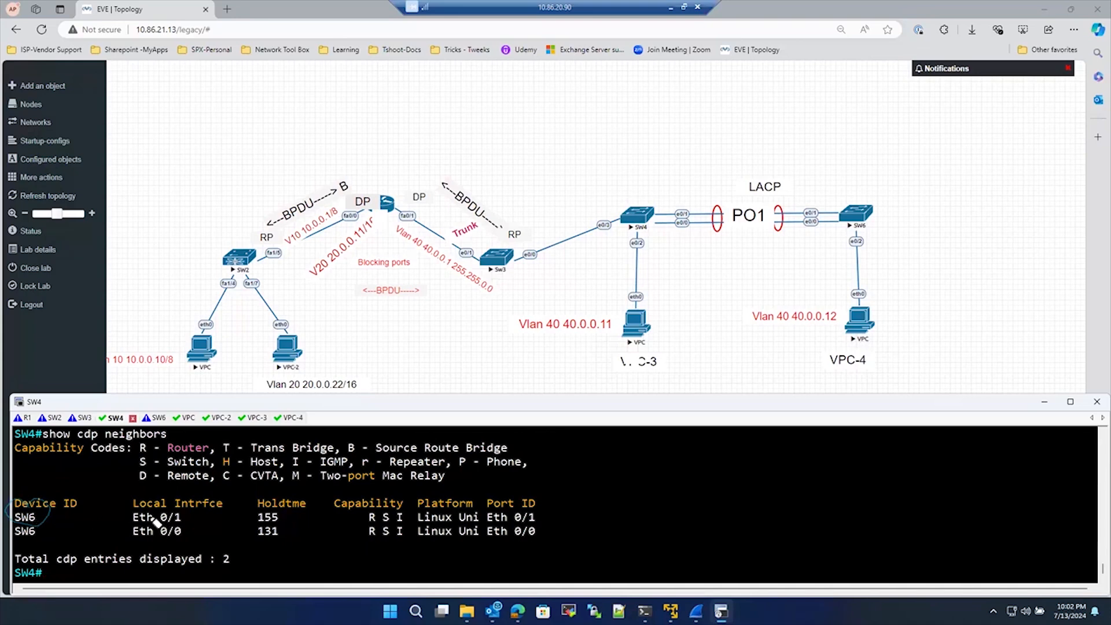
pyautogui.moveTo(132, 522); pyautogui.dragTo(61, 567)
pyautogui.moveTo(449, 528)
pyautogui.mouseDown()
pyautogui.moveTo(516, 523)
pyautogui.moveTo(514, 507)
pyautogui.moveTo(408, 527)
pyautogui.mouseUp()
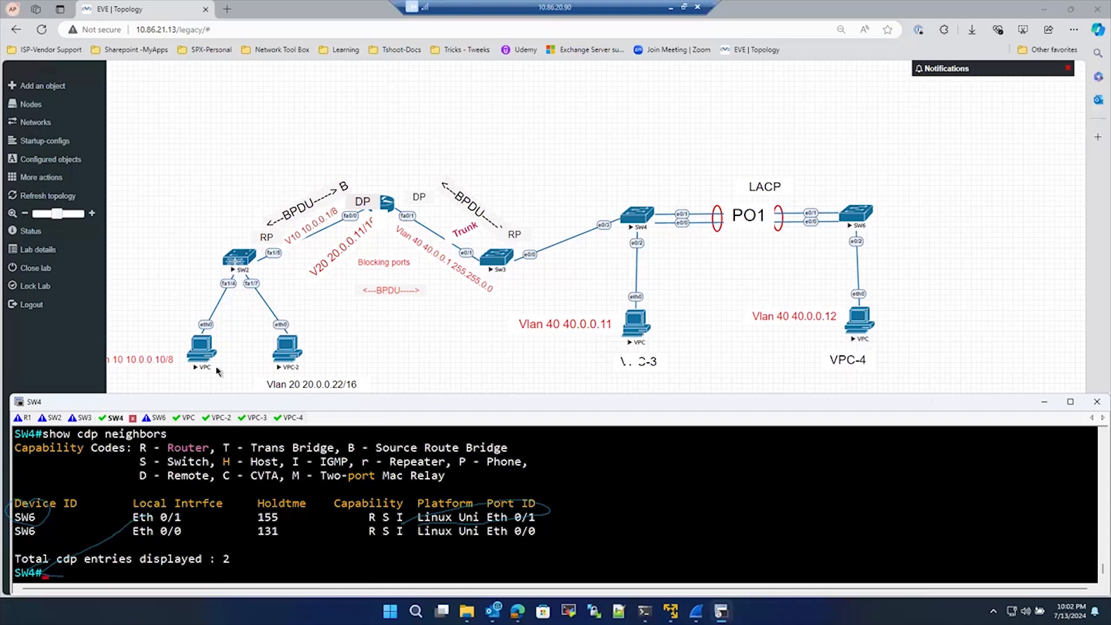
# Switch to the SW6 console session and list its neighbors with "show cdp neighbors".
pyautogui.click(158, 418)
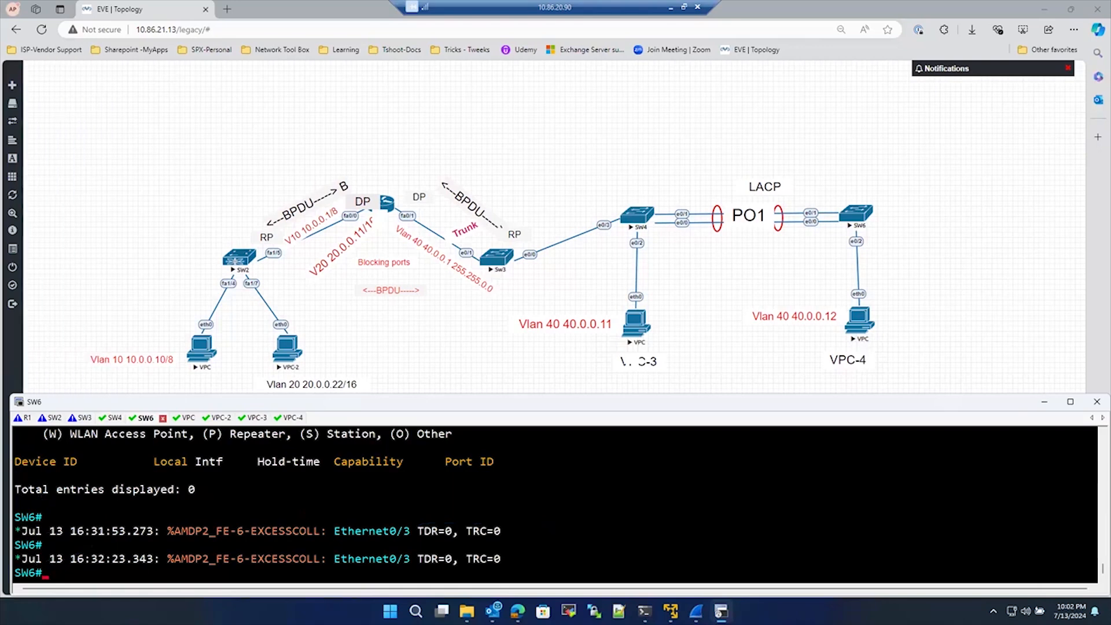
pyautogui.write('show  cdp neighbors')
pyautogui.press('Return')
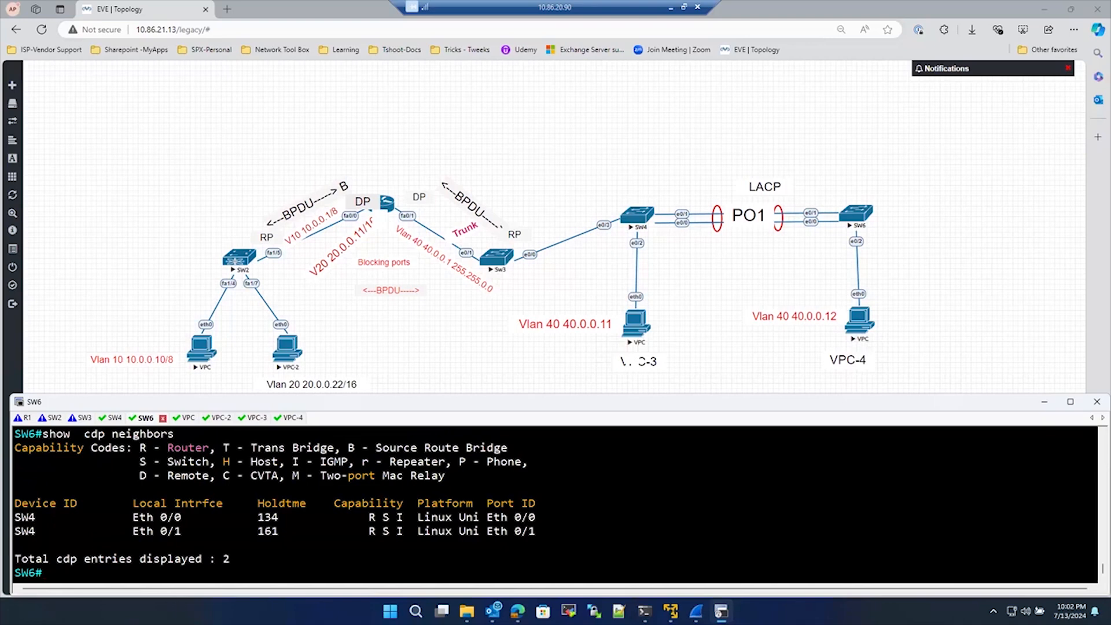
# Circle the SW4 entries, link Eth 0/0 and Eth 0/1 to SW6's diagram ports, trace SW6 to SW4 with the pen, and clear the marks.
pyautogui.moveTo(38, 541)
pyautogui.mouseDown()
pyautogui.moveTo(51, 508)
pyautogui.moveTo(30, 534)
pyautogui.mouseUp()
pyautogui.moveTo(23, 533)
pyautogui.mouseDown()
pyautogui.moveTo(7, 499)
pyautogui.moveTo(23, 529)
pyautogui.moveTo(12, 524)
pyautogui.moveTo(52, 511)
pyautogui.mouseUp()
pyautogui.moveTo(154, 517); pyautogui.dragTo(813, 222)
pyautogui.moveTo(168, 536)
pyautogui.mouseDown()
pyautogui.moveTo(324, 520)
pyautogui.moveTo(821, 249)
pyautogui.moveTo(817, 227)
pyautogui.mouseUp()
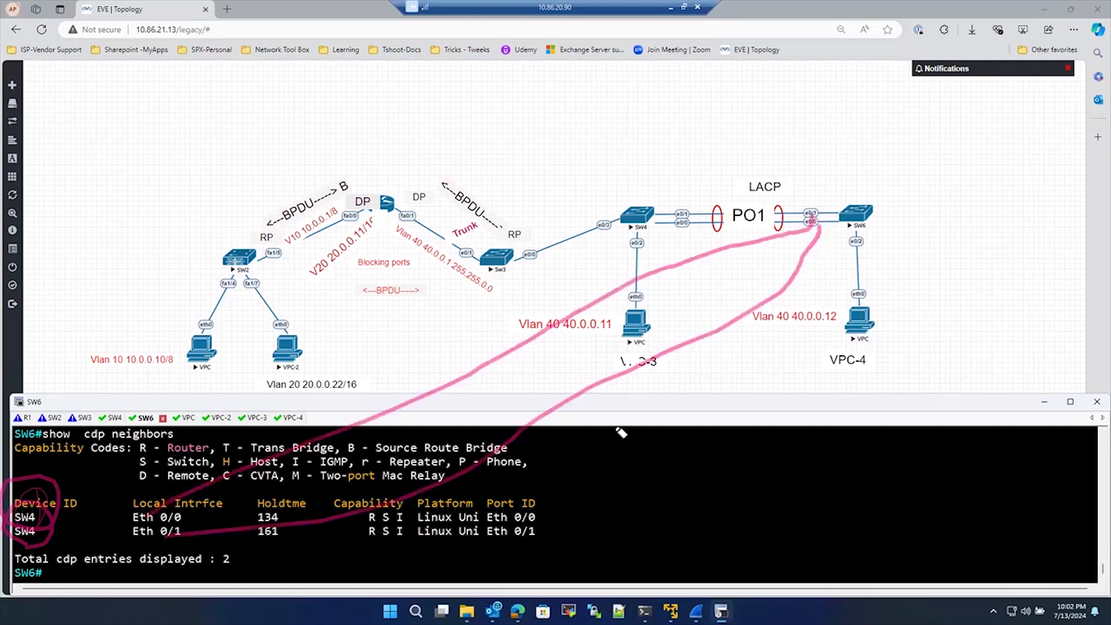
pyautogui.moveTo(855, 180)
pyautogui.mouseDown()
pyautogui.moveTo(905, 198)
pyautogui.moveTo(868, 182)
pyautogui.moveTo(665, 168)
pyautogui.moveTo(618, 215)
pyautogui.mouseUp()
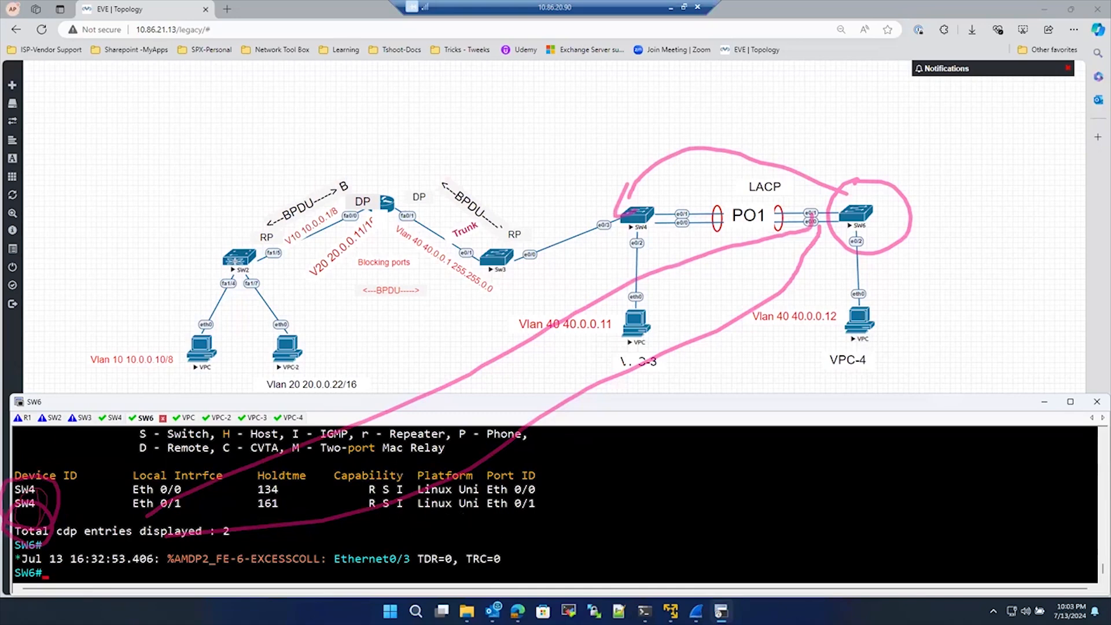
pyautogui.press('Escape')
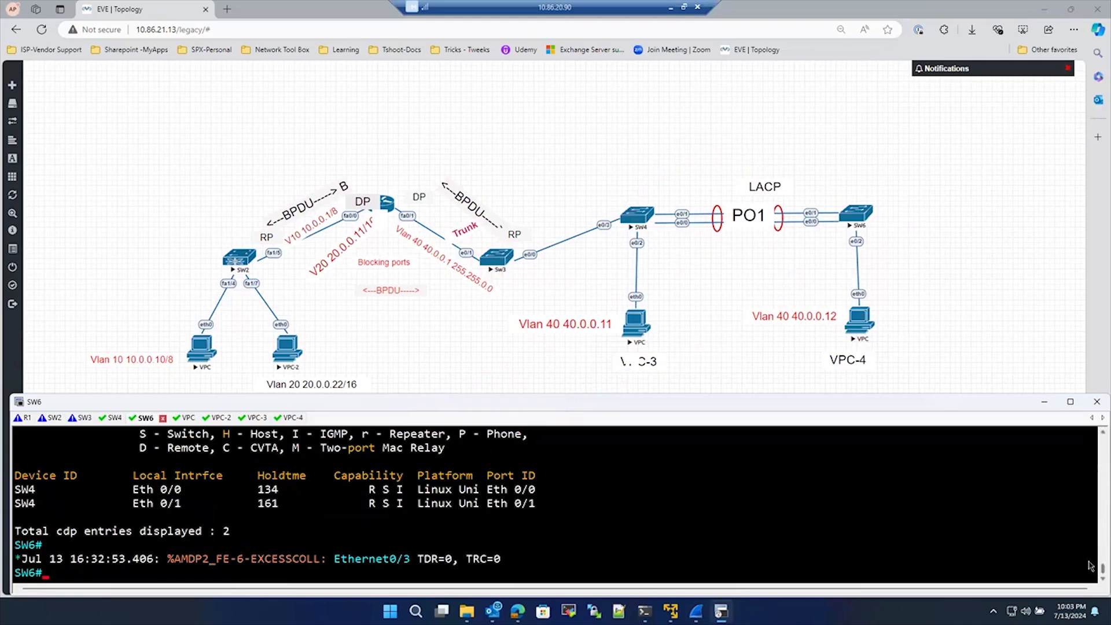
pyautogui.scroll(4, 1091, 566)
pyautogui.scroll(-4, 1091, 570)
pyautogui.scroll(4, 1091, 567)
pyautogui.scroll(-2, 325, 532)
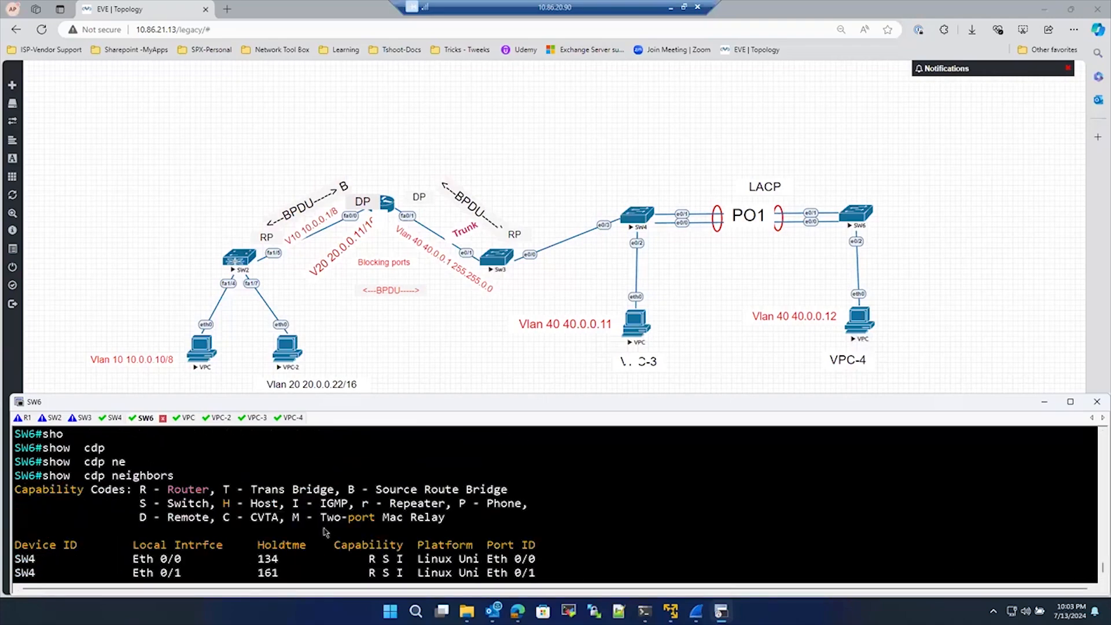
pyautogui.scroll(-1, 326, 531)
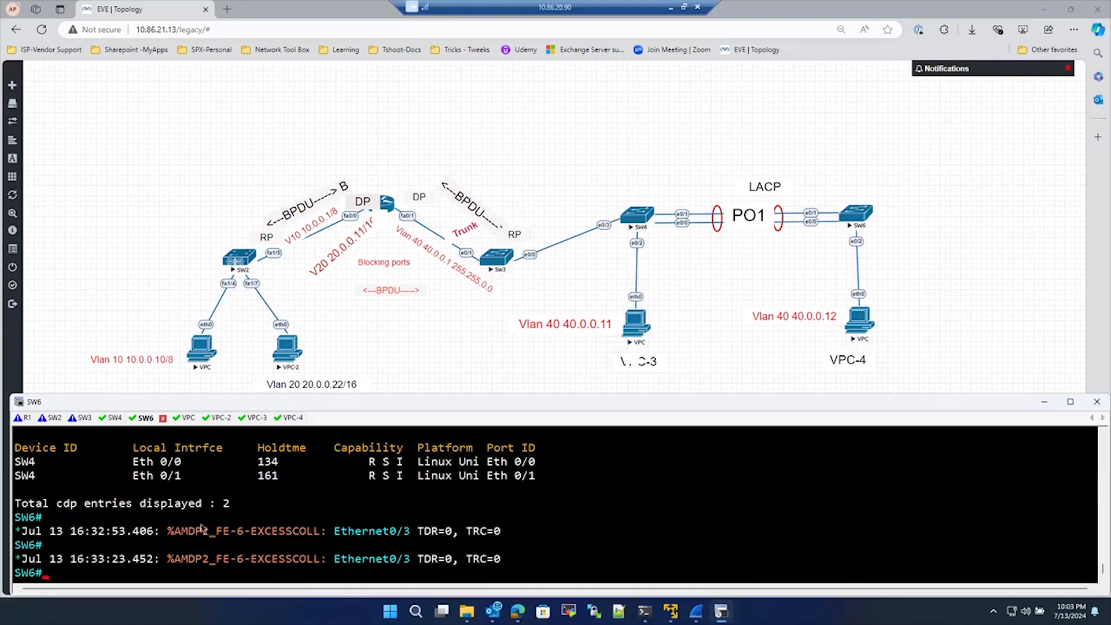
# Display SW6's Ethernet 0/1 configuration with "show running-config interface ethernet 0/1".
pyautogui.write('sho')
pyautogui.press('Tab')
pyautogui.write('run')
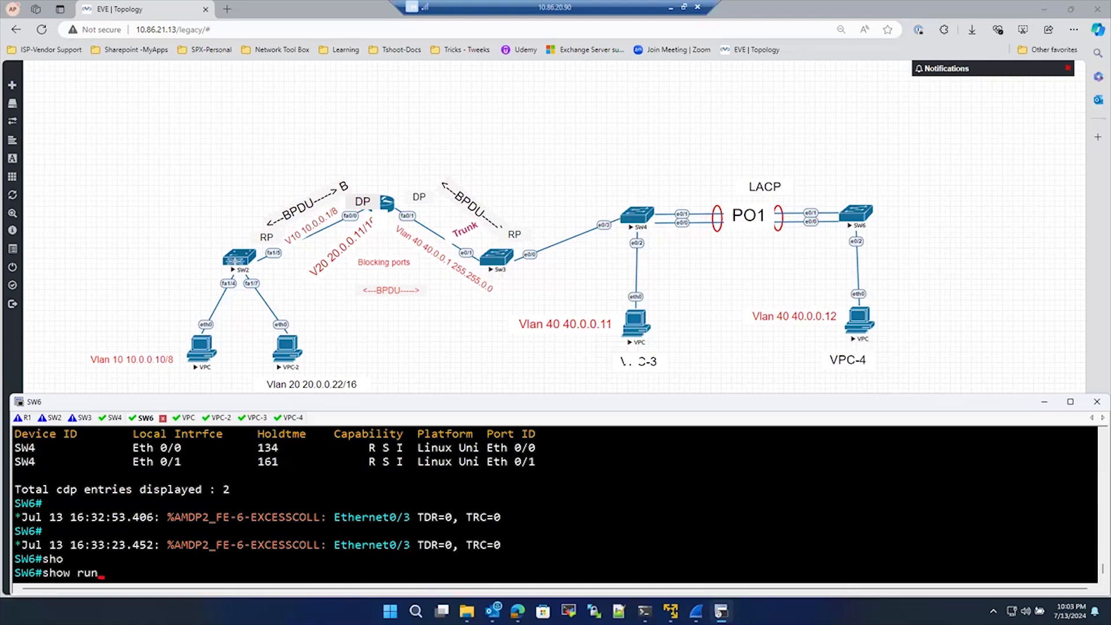
pyautogui.press('Tab')
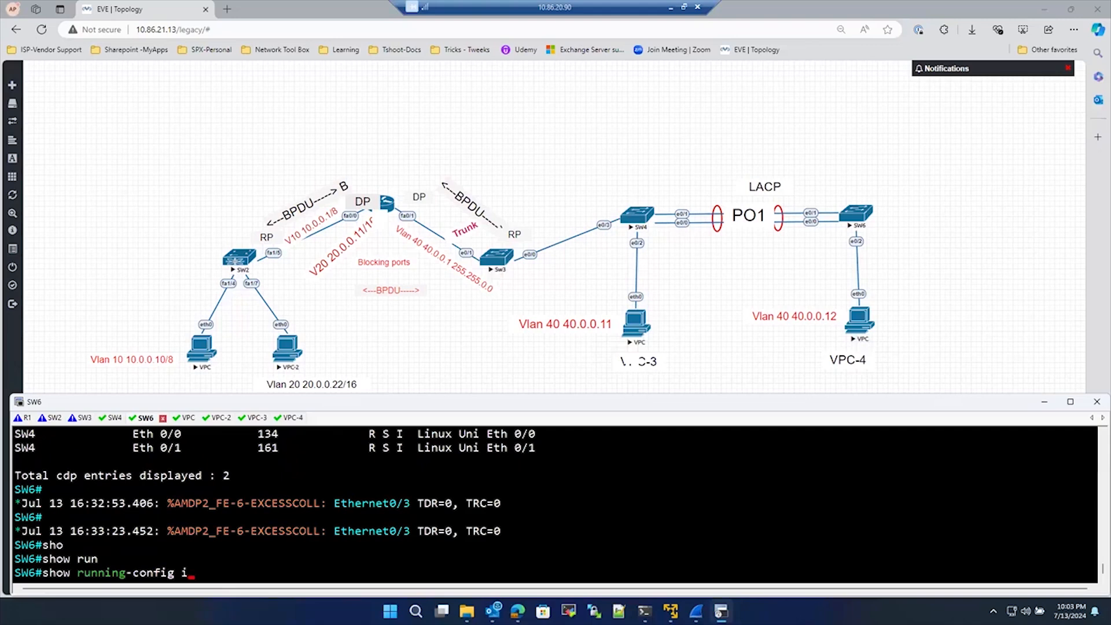
pyautogui.write('int')
pyautogui.press('Tab')
pyautogui.write('et')
pyautogui.press('Tab')
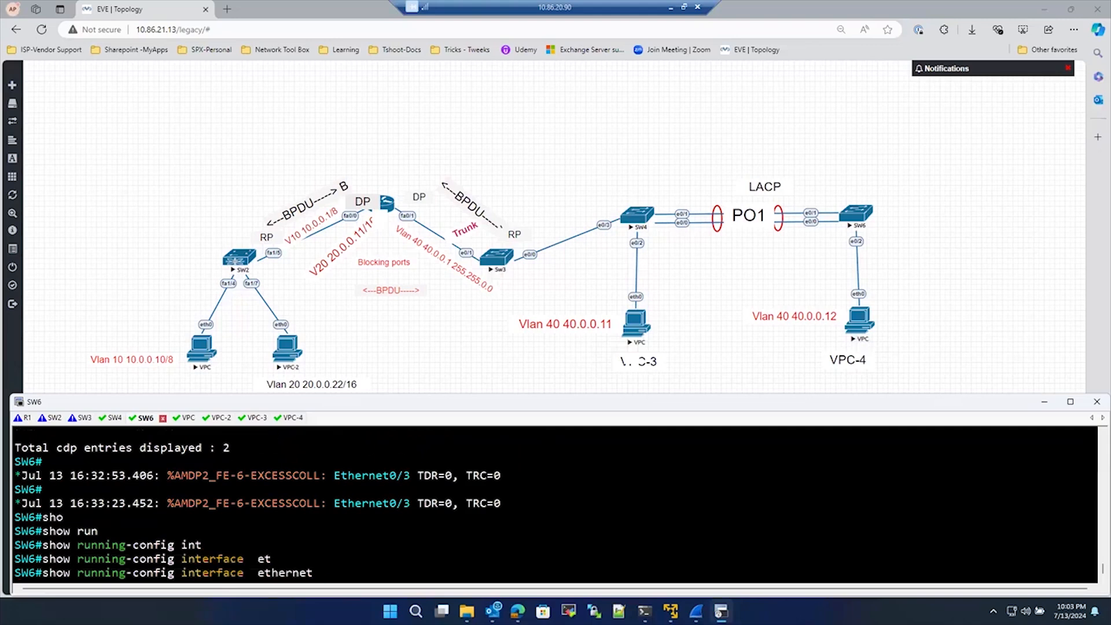
pyautogui.write('0/1')
pyautogui.press('Return')
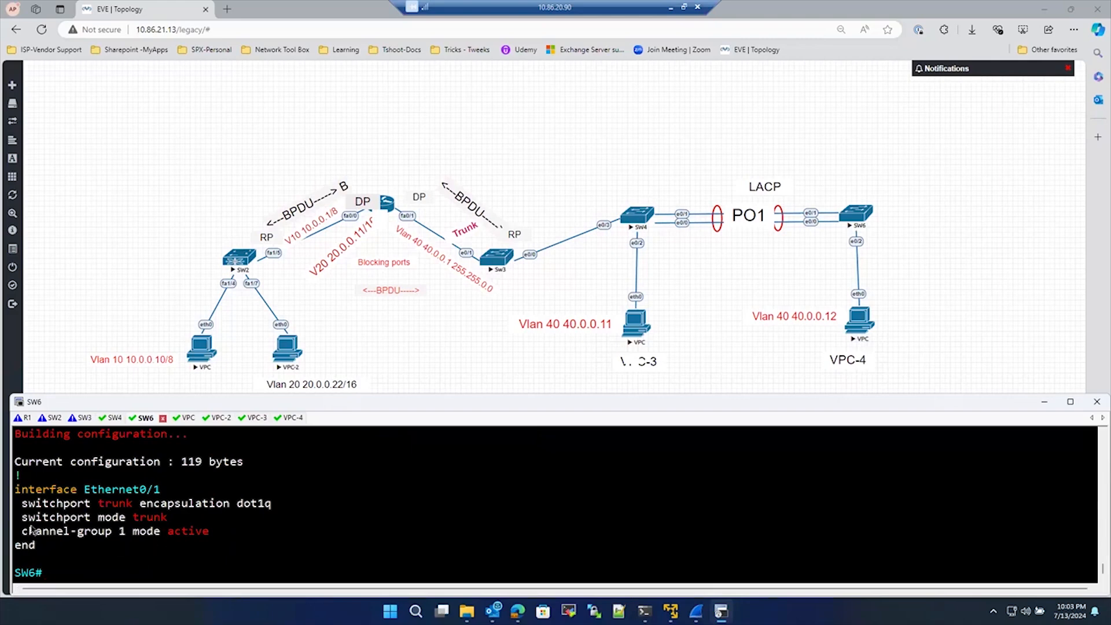
# Highlight and circle the "channel-group 1 mode active" line, and tick SW6's e0/1 and e0/0 ports on the topology with the pen.
pyautogui.moveTo(22, 530); pyautogui.dragTo(211, 544)
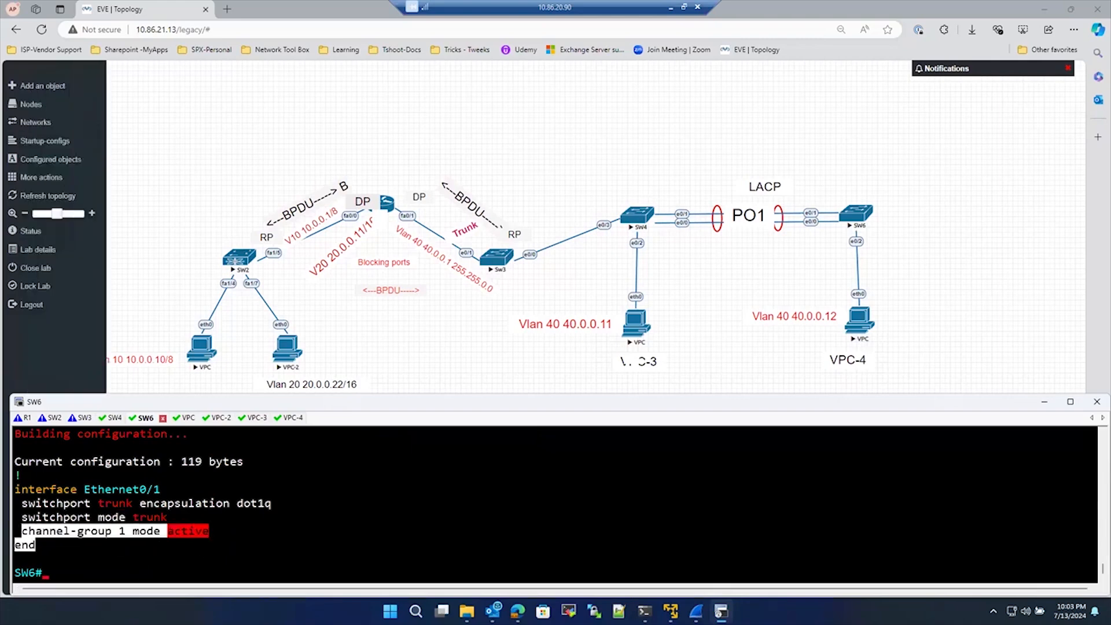
pyautogui.moveTo(220, 559)
pyautogui.mouseDown()
pyautogui.moveTo(217, 526)
pyautogui.moveTo(40, 504)
pyautogui.moveTo(214, 536)
pyautogui.mouseUp()
pyautogui.moveTo(814, 206); pyautogui.dragTo(832, 177)
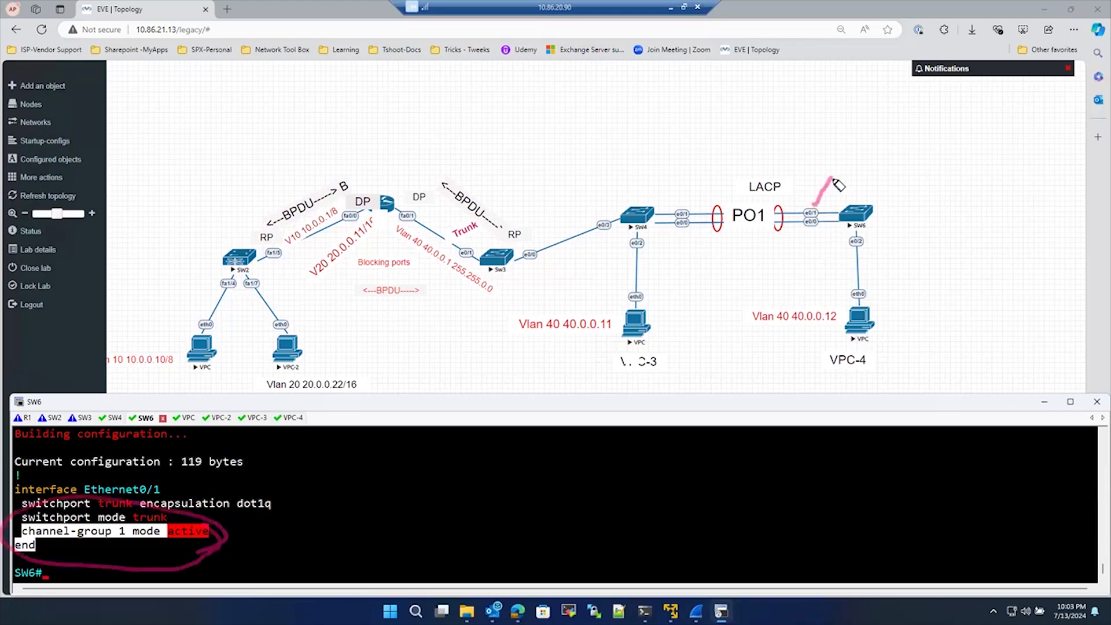
pyautogui.moveTo(815, 225)
pyautogui.mouseDown()
pyautogui.moveTo(847, 195)
pyautogui.moveTo(814, 195)
pyautogui.moveTo(817, 239)
pyautogui.mouseUp()
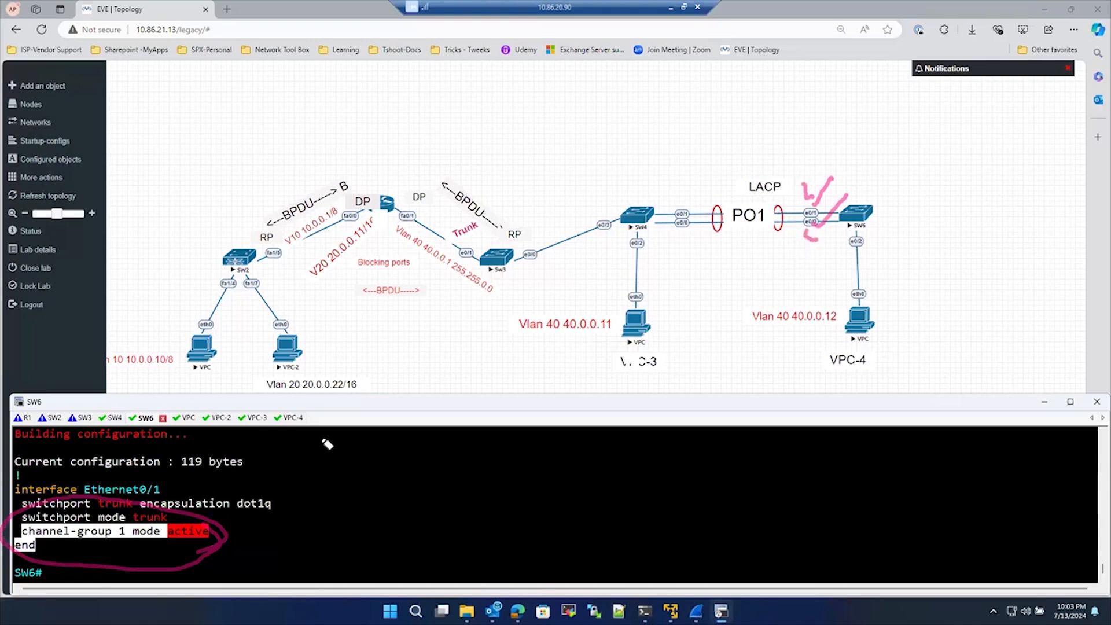
# Run "show ip interface brief | ex un" on SW6 and switch to the SW4 console session.
pyautogui.click(301, 547)
pyautogui.write('sho')
pyautogui.press('Tab')
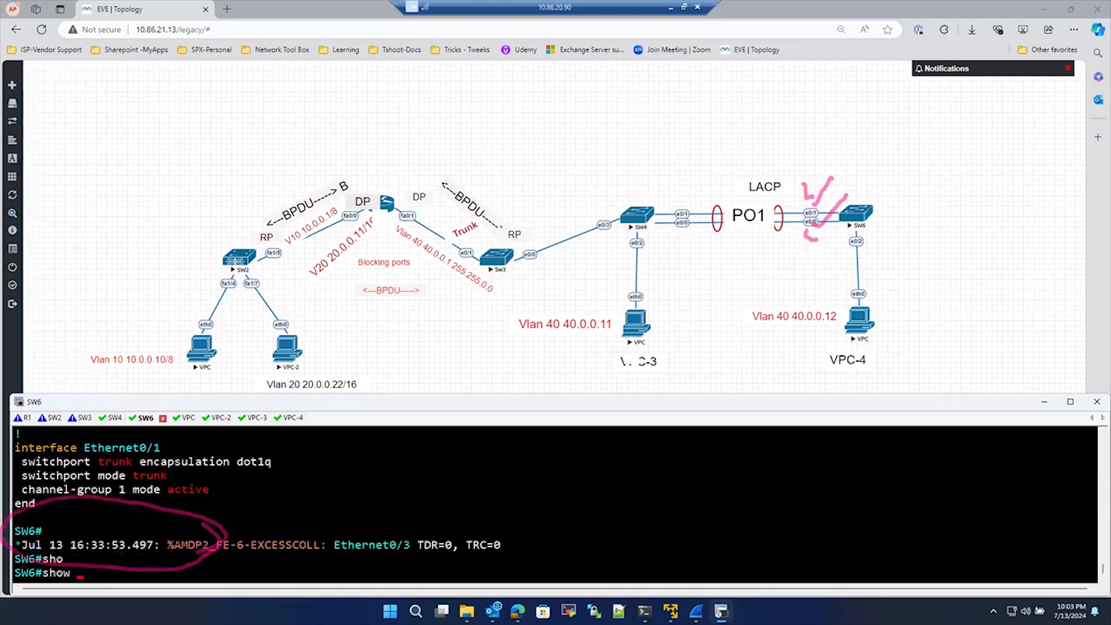
pyautogui.write('ip int')
pyautogui.press('Tab')
pyautogui.write('br')
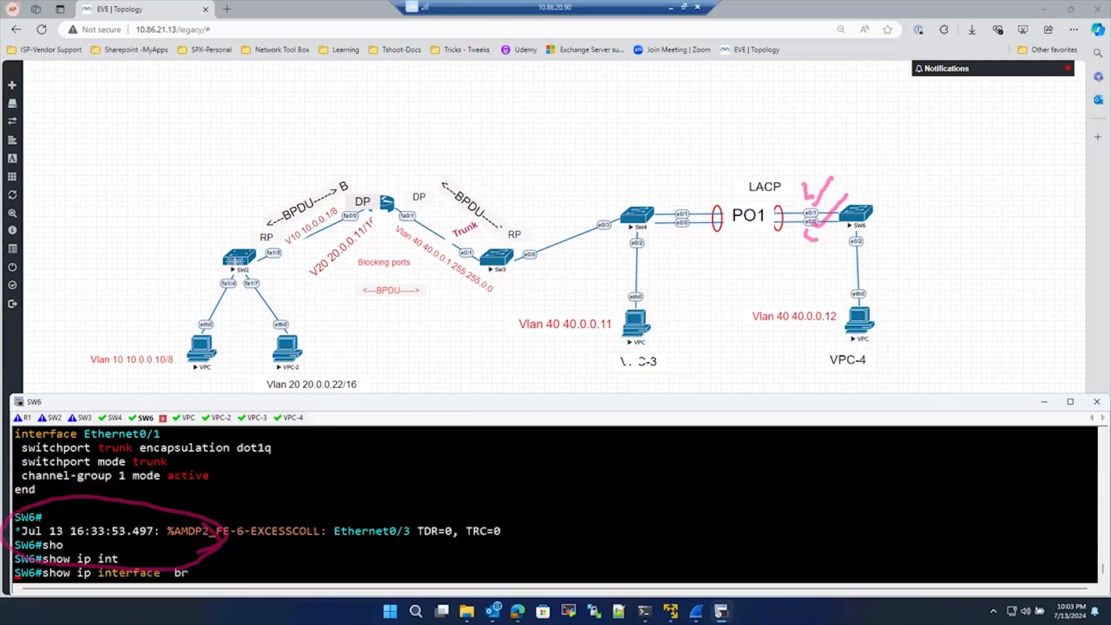
pyautogui.press('Tab')
pyautogui.write('| ex un')
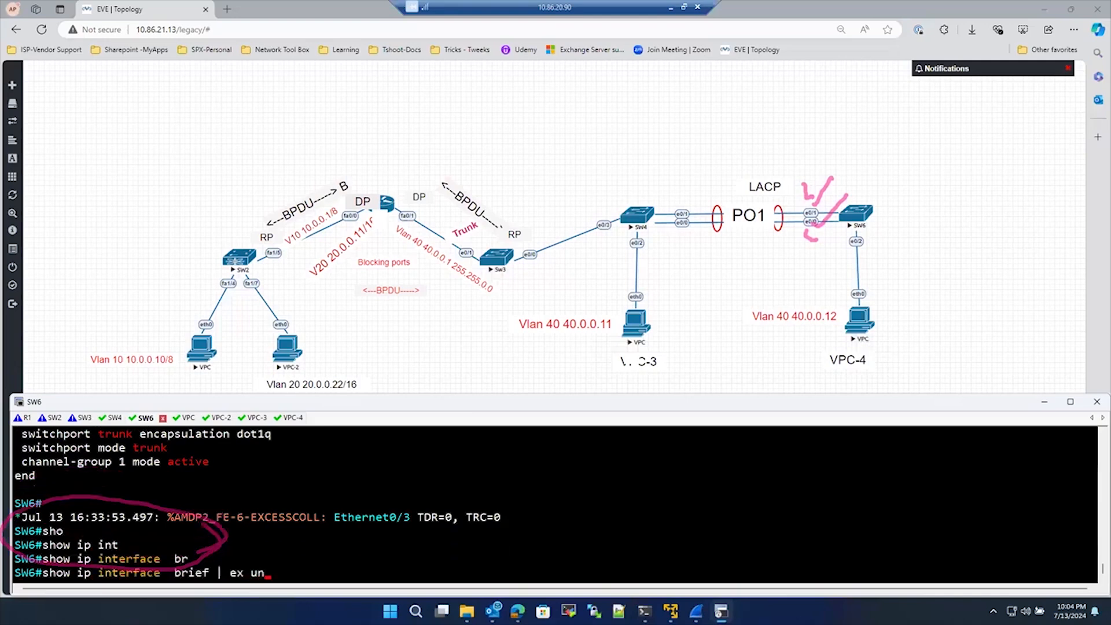
pyautogui.press('Return')
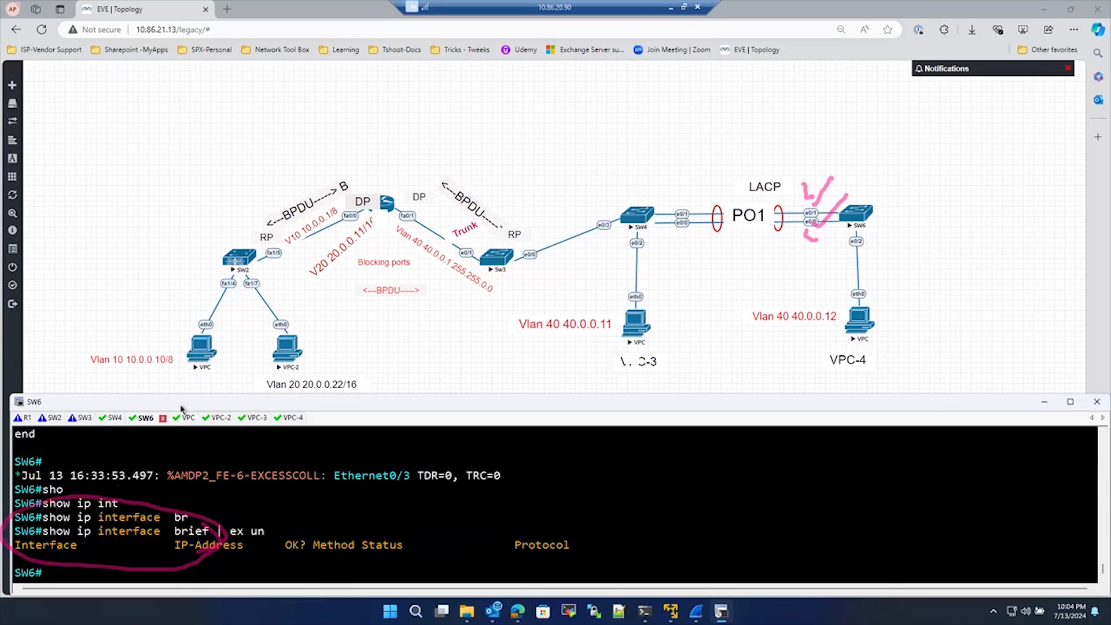
pyautogui.click(117, 421)
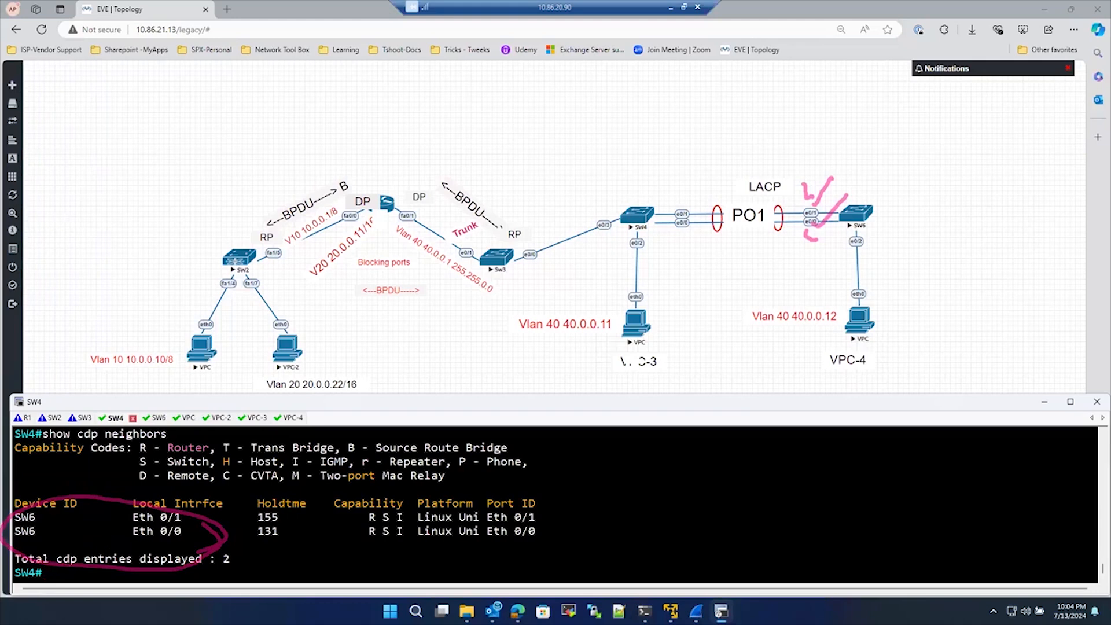
pyautogui.write('sho')
pyautogui.press('Tab')
pyautogui.write('run')
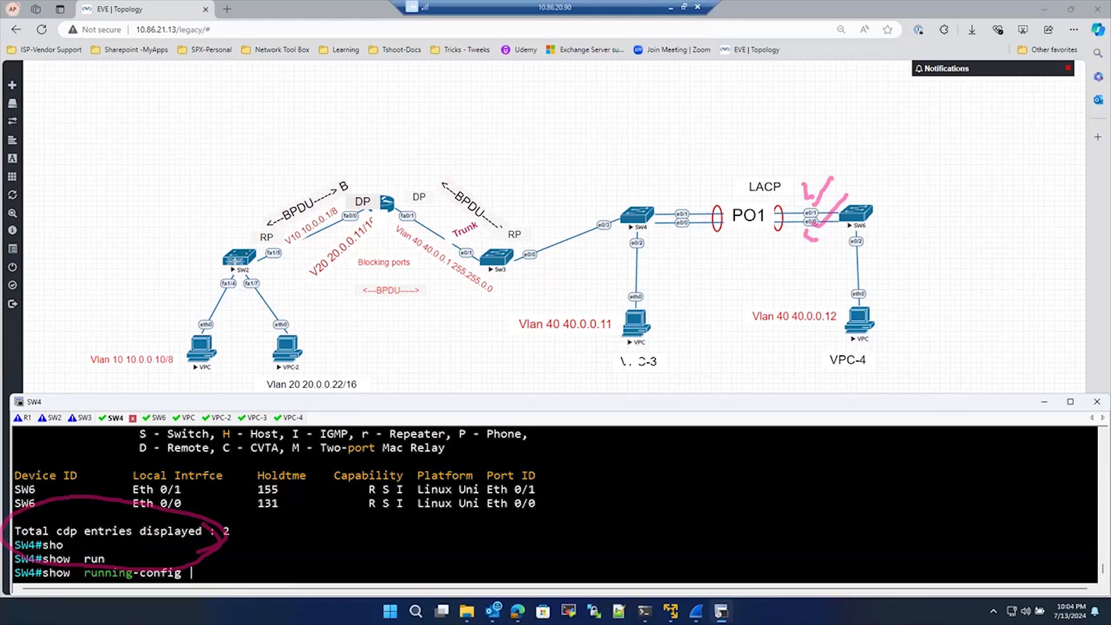
pyautogui.press('BackSpace')
pyautogui.press('BackSpace')
pyautogui.press('BackSpace')
pyautogui.press('BackSpace')
pyautogui.press('BackSpace')
pyautogui.press('BackSpace')
pyautogui.press('BackSpace')
pyautogui.press('BackSpace')
pyautogui.press('BackSpace')
pyautogui.press('BackSpace')
pyautogui.press('BackSpace')
pyautogui.press('BackSpace')
pyautogui.press('BackSpace')
pyautogui.press('BackSpace')
pyautogui.press('BackSpace')
pyautogui.press('BackSpace')
pyautogui.press('BackSpace')
pyautogui.press('BackSpace')
pyautogui.press('BackSpace')
pyautogui.press('BackSpace')
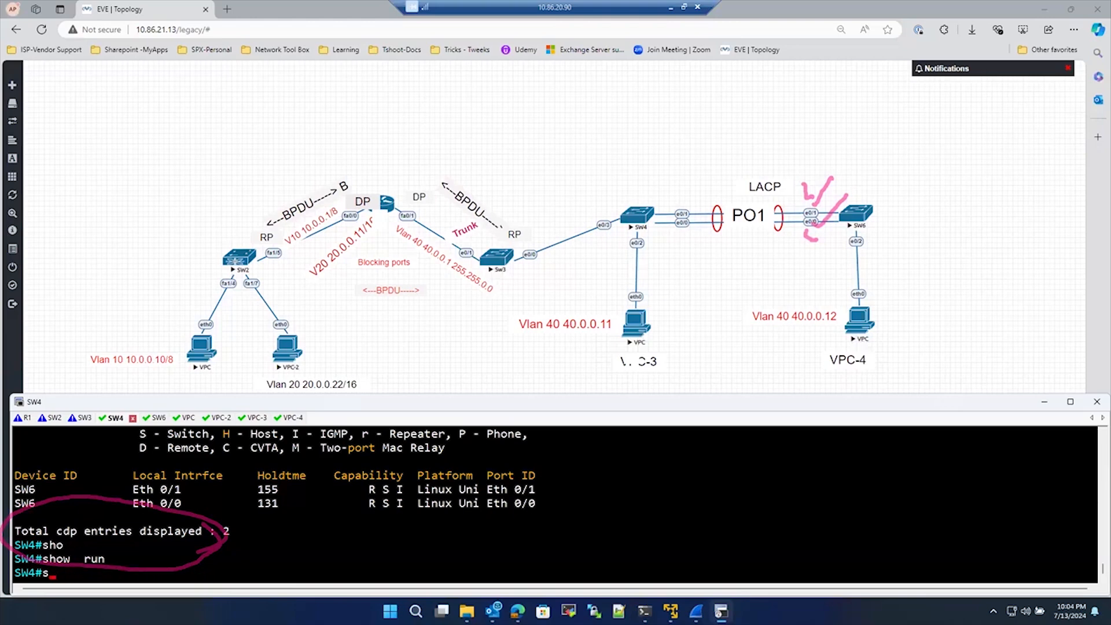
# List SW4's interfaces with "show ip interface brief" and clear the pen marks from the screen.
pyautogui.write('show ip int')
pyautogui.press('Tab')
pyautogui.write('br')
pyautogui.press('Tab')
pyautogui.press('Return')
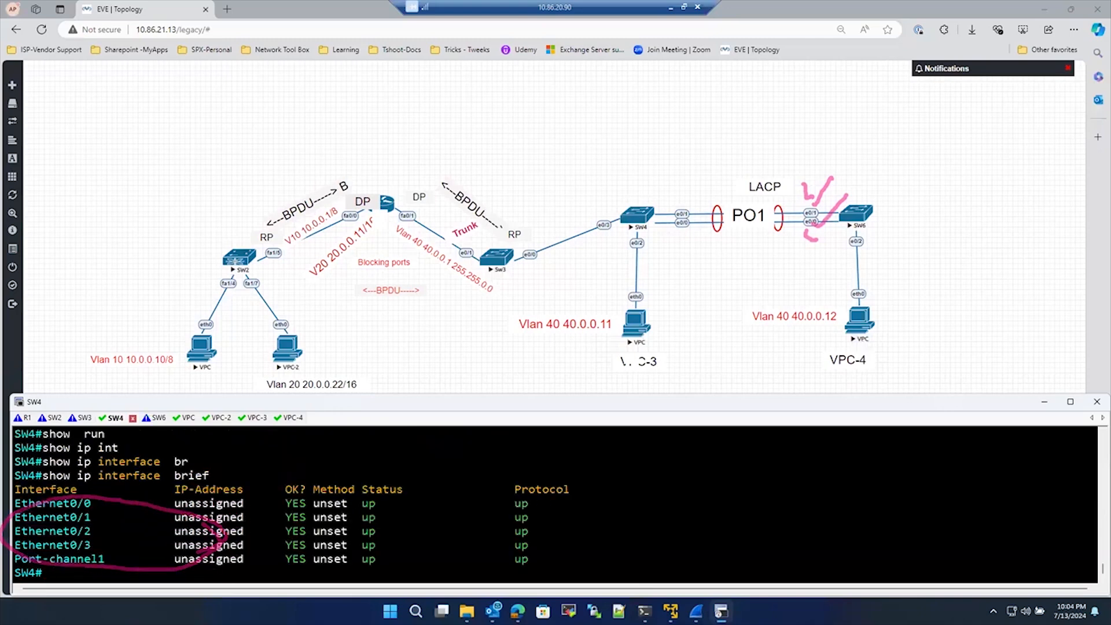
pyautogui.press('Escape')
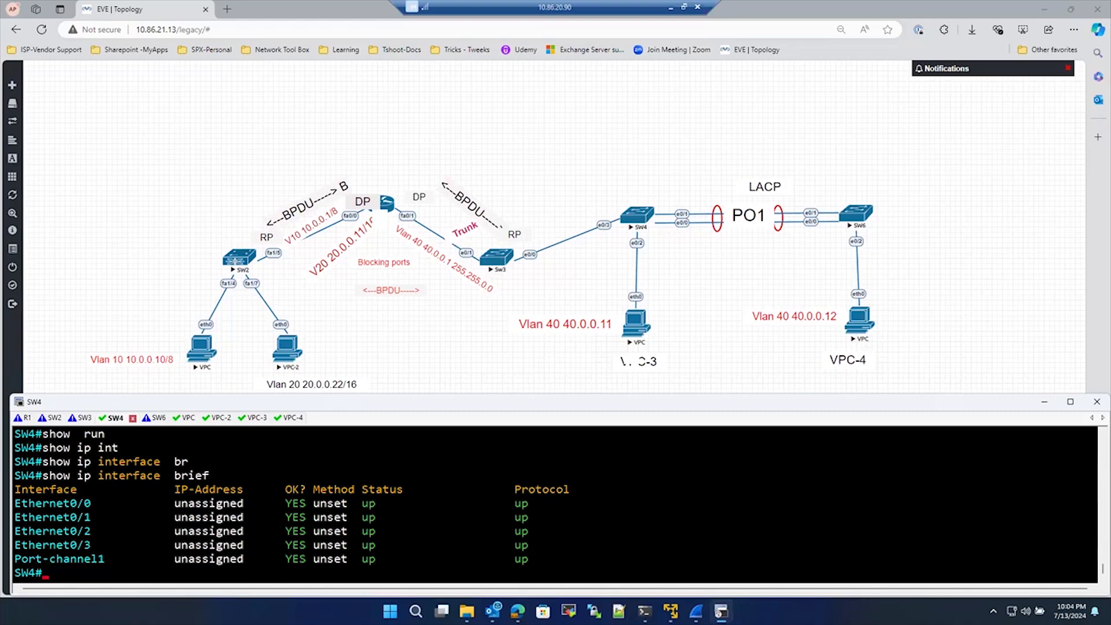
# Write "L3" and "L2" above the topology with the pen, circle each, and draw arrows from both to Port-channel1.
pyautogui.moveTo(399, 118)
pyautogui.mouseDown()
pyautogui.moveTo(440, 156)
pyautogui.moveTo(462, 155)
pyautogui.moveTo(431, 157)
pyautogui.mouseUp()
pyautogui.moveTo(523, 104)
pyautogui.mouseDown()
pyautogui.moveTo(558, 133)
pyautogui.moveTo(621, 126)
pyautogui.mouseUp()
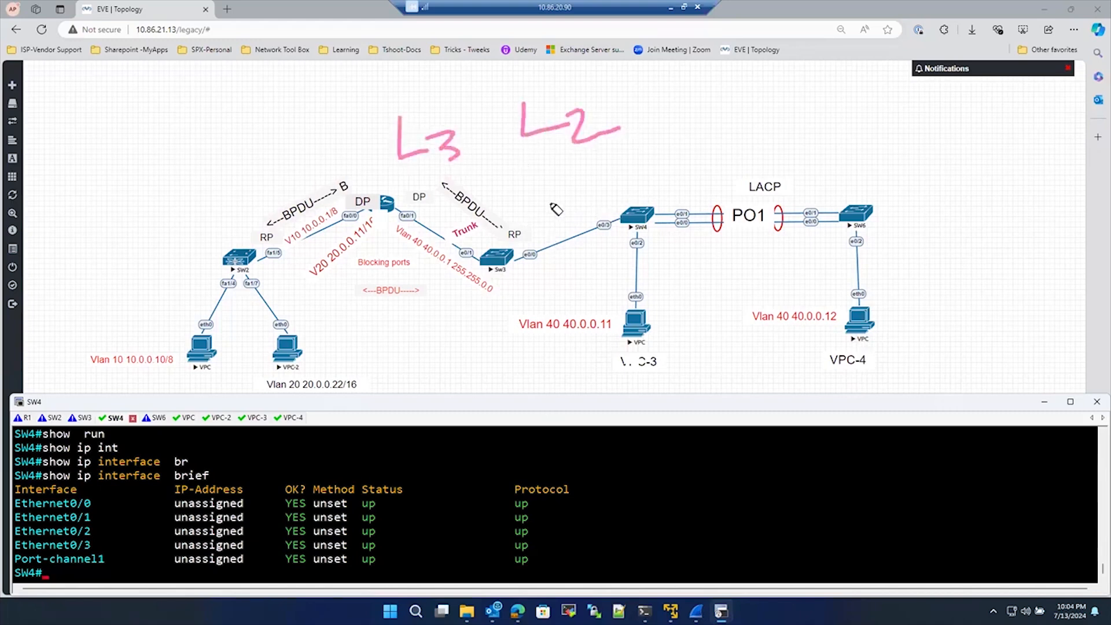
pyautogui.moveTo(429, 96); pyautogui.dragTo(445, 110)
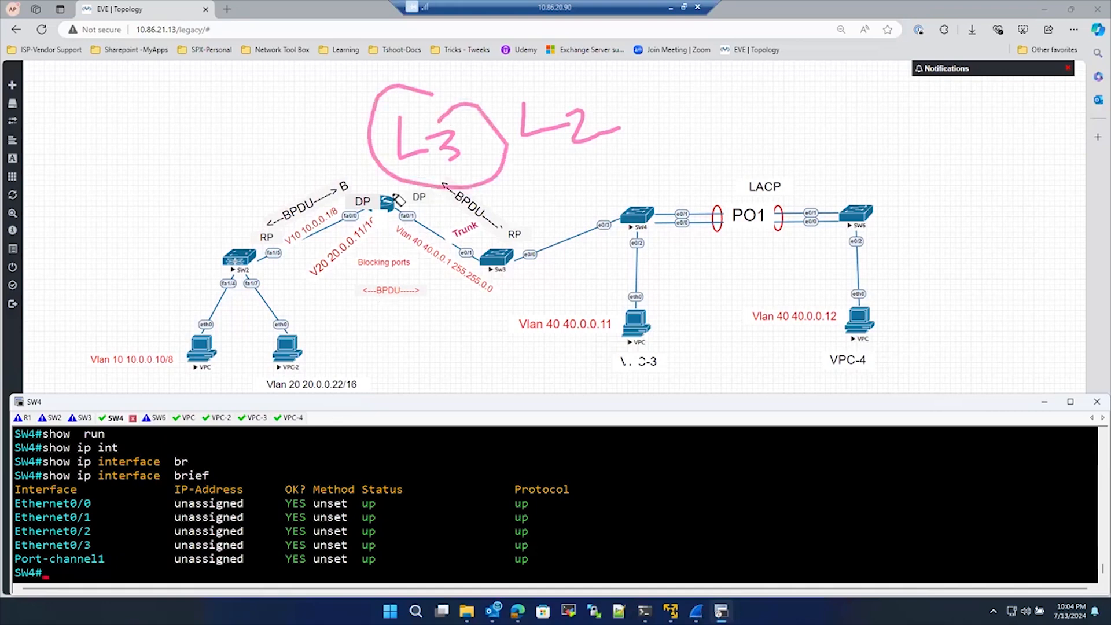
pyautogui.moveTo(424, 175); pyautogui.dragTo(102, 587)
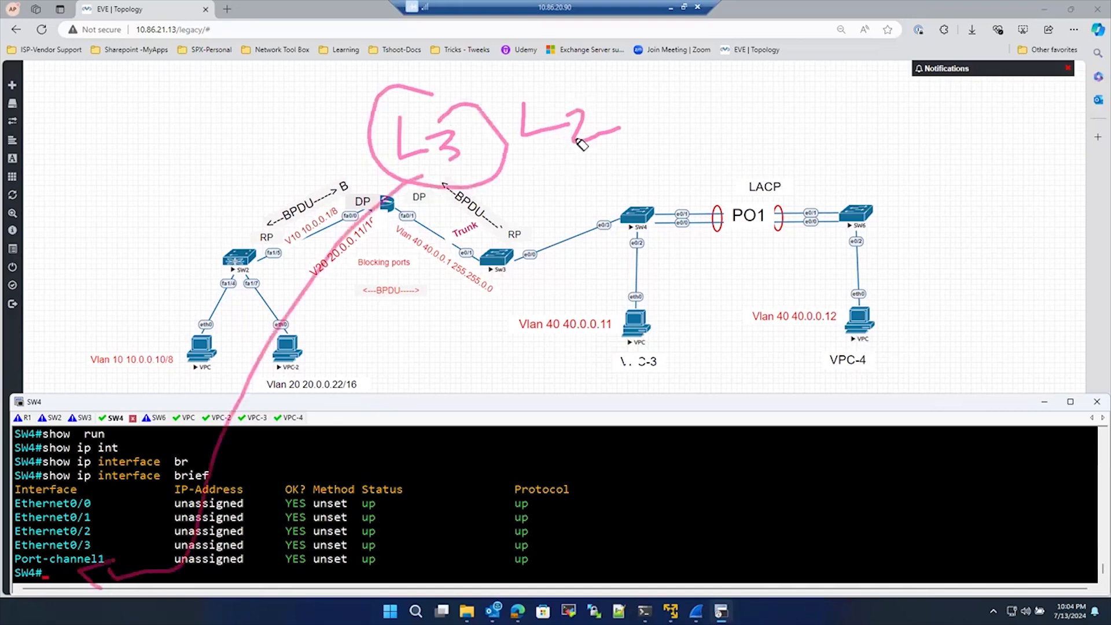
pyautogui.moveTo(576, 85); pyautogui.dragTo(573, 112)
pyautogui.moveTo(573, 113)
pyautogui.mouseDown()
pyautogui.moveTo(93, 558)
pyautogui.moveTo(116, 557)
pyautogui.mouseUp()
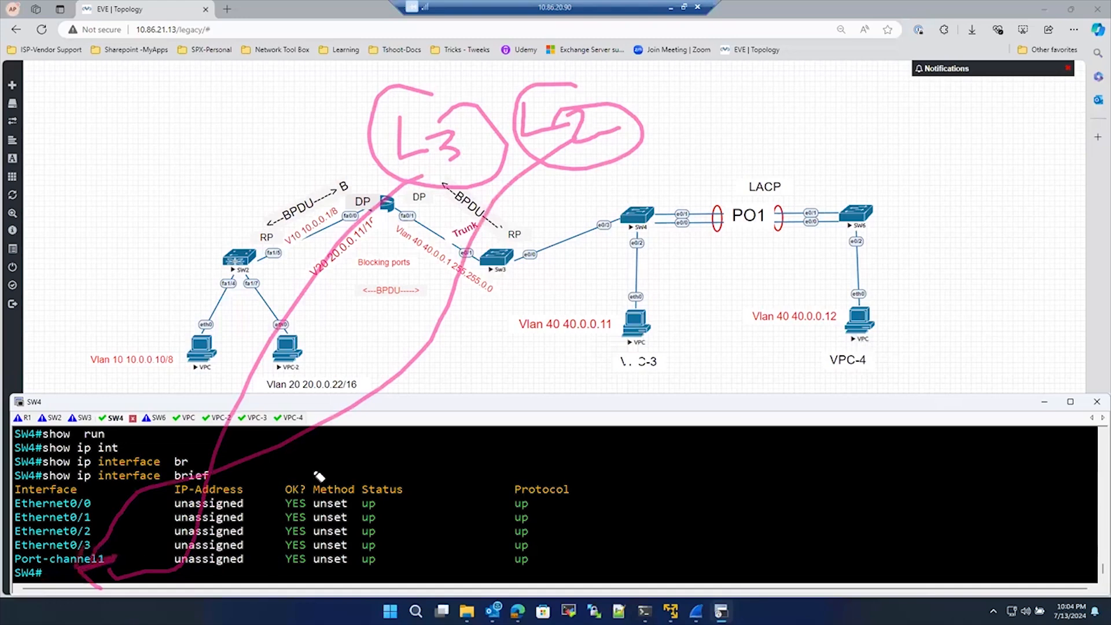
# Write "vlans", a circled "R" and a circled "L2" linked to the vlans note, and erase all pen marks.
pyautogui.moveTo(331, 320)
pyautogui.mouseDown()
pyautogui.moveTo(354, 293)
pyautogui.moveTo(374, 334)
pyautogui.moveTo(387, 323)
pyautogui.moveTo(414, 328)
pyautogui.mouseUp()
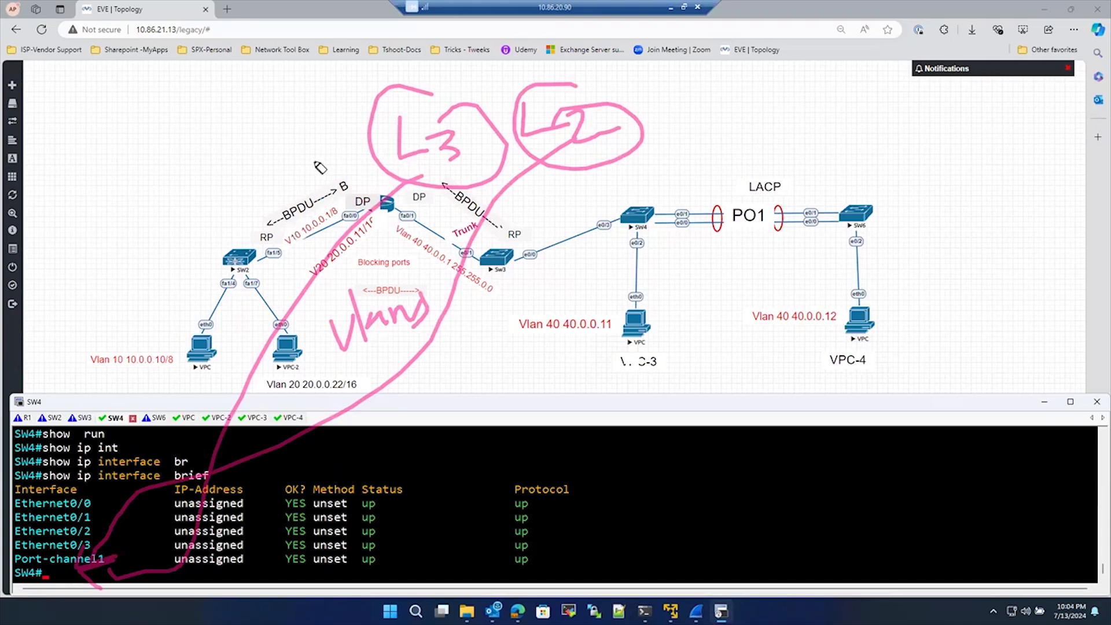
pyautogui.moveTo(219, 158)
pyautogui.mouseDown()
pyautogui.moveTo(227, 184)
pyautogui.moveTo(255, 188)
pyautogui.mouseUp()
pyautogui.moveTo(197, 118); pyautogui.dragTo(215, 131)
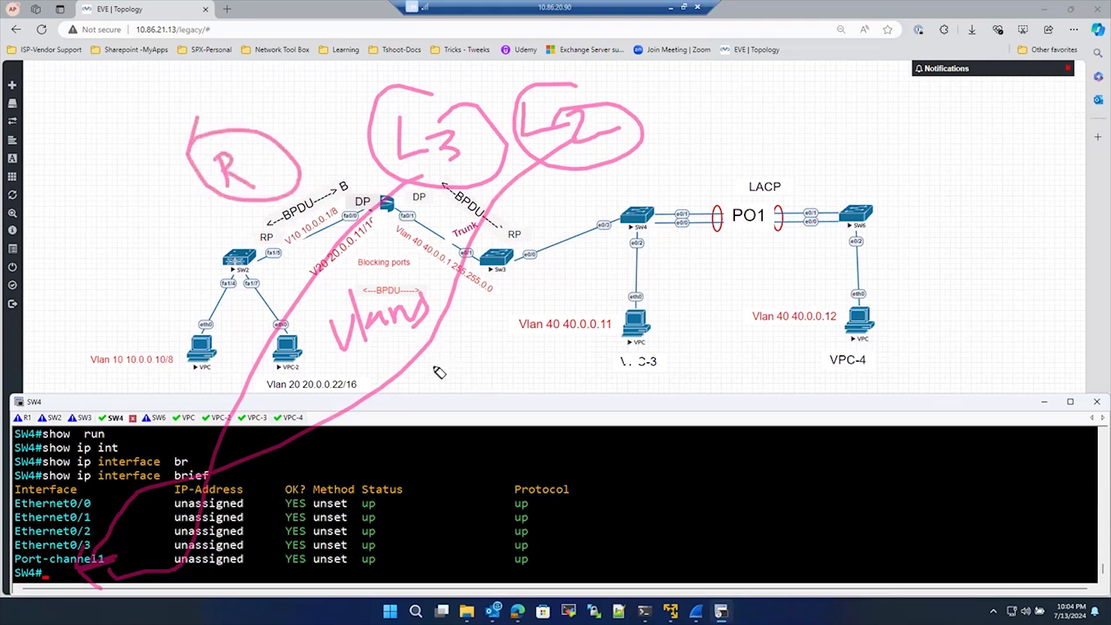
pyautogui.moveTo(433, 366)
pyautogui.mouseDown()
pyautogui.moveTo(457, 368)
pyautogui.moveTo(466, 383)
pyautogui.mouseUp()
pyautogui.moveTo(431, 330); pyautogui.dragTo(452, 390)
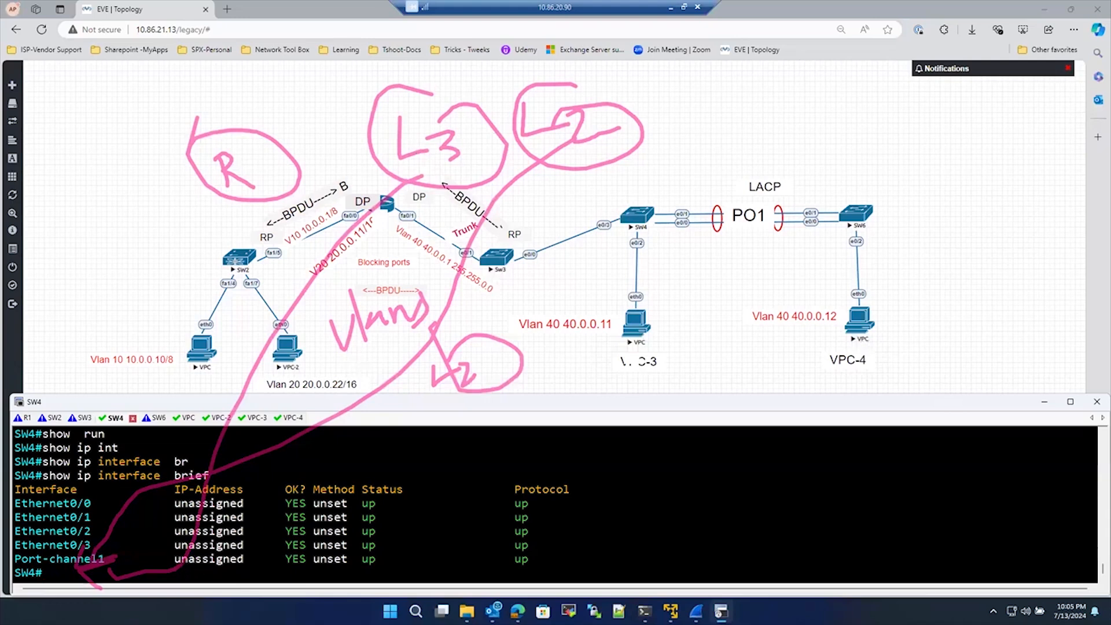
pyautogui.press('e')
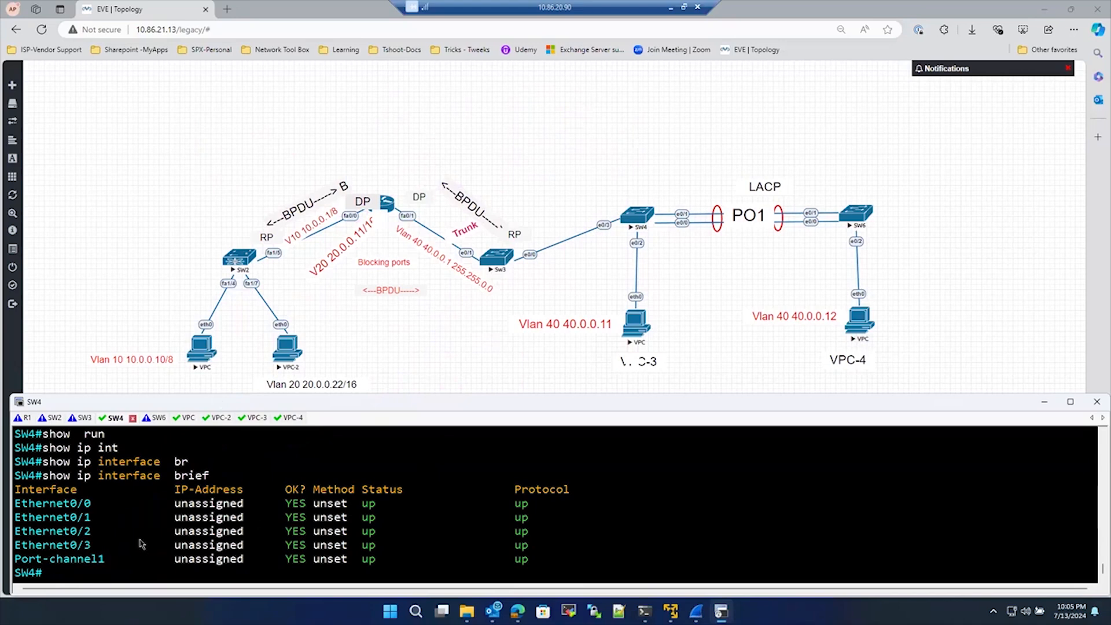
pyautogui.write('o run')
pyautogui.press('Tab')
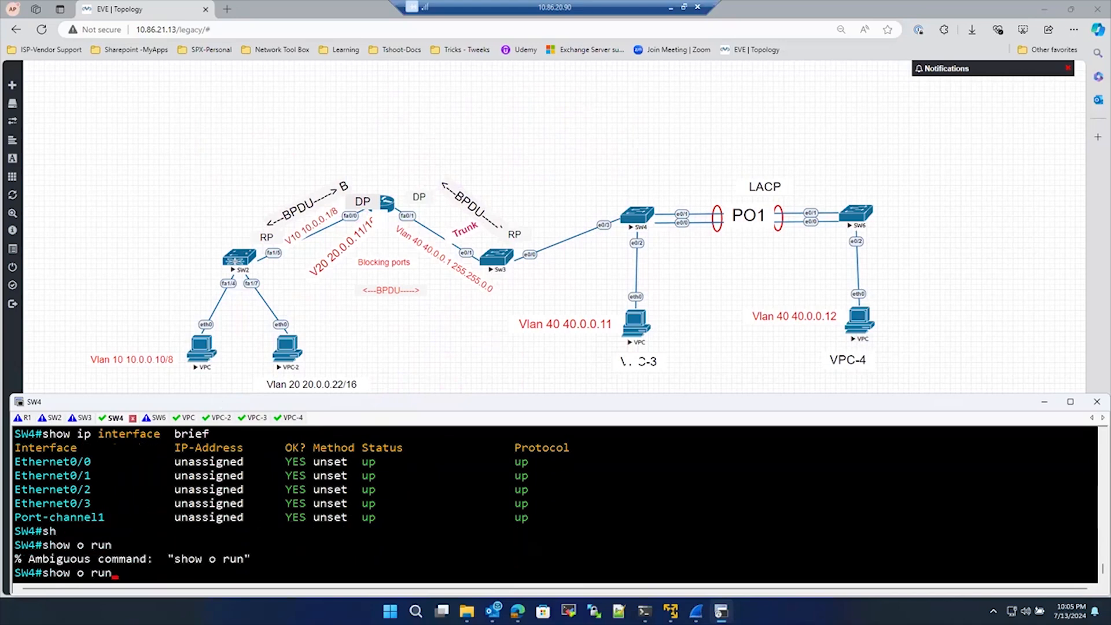
pyautogui.press('BackSpace')
pyautogui.press('BackSpace')
pyautogui.press('BackSpace')
pyautogui.press('BackSpace')
pyautogui.press('BackSpace')
pyautogui.press('BackSpace')
pyautogui.press('BackSpace')
# Display SW4's port-channel configuration with "show running-config interface port-channel 1".
pyautogui.press('Tab')
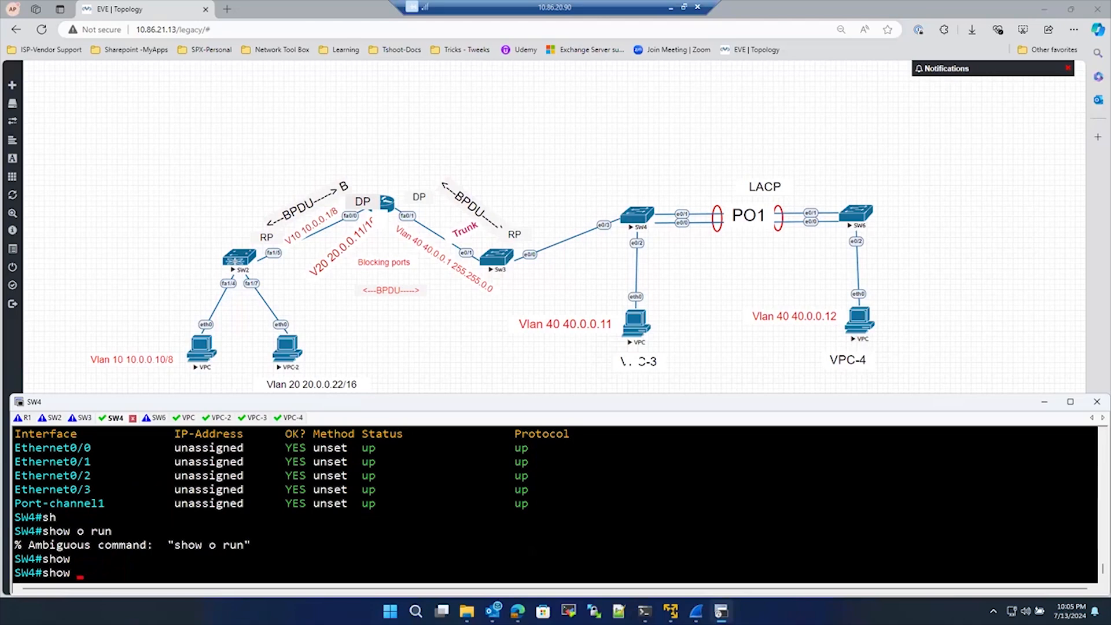
pyautogui.write('run')
pyautogui.press('Tab')
pyautogui.write('in')
pyautogui.press('Tab')
pyautogui.write('po')
pyautogui.press('Tab')
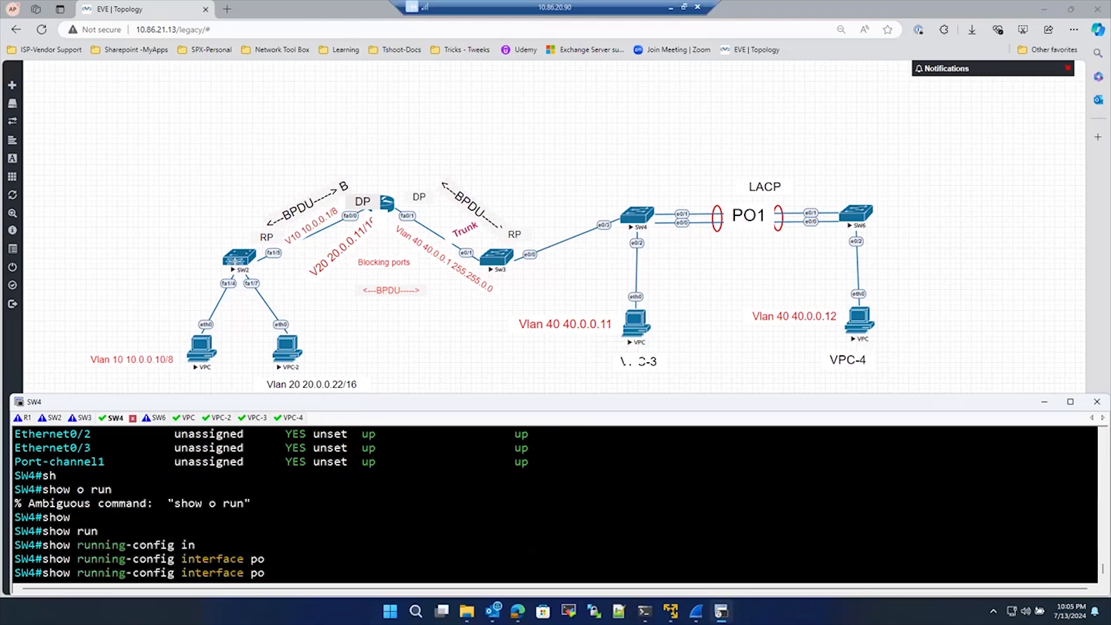
pyautogui.write('r')
pyautogui.press('Tab')
pyautogui.write('t')
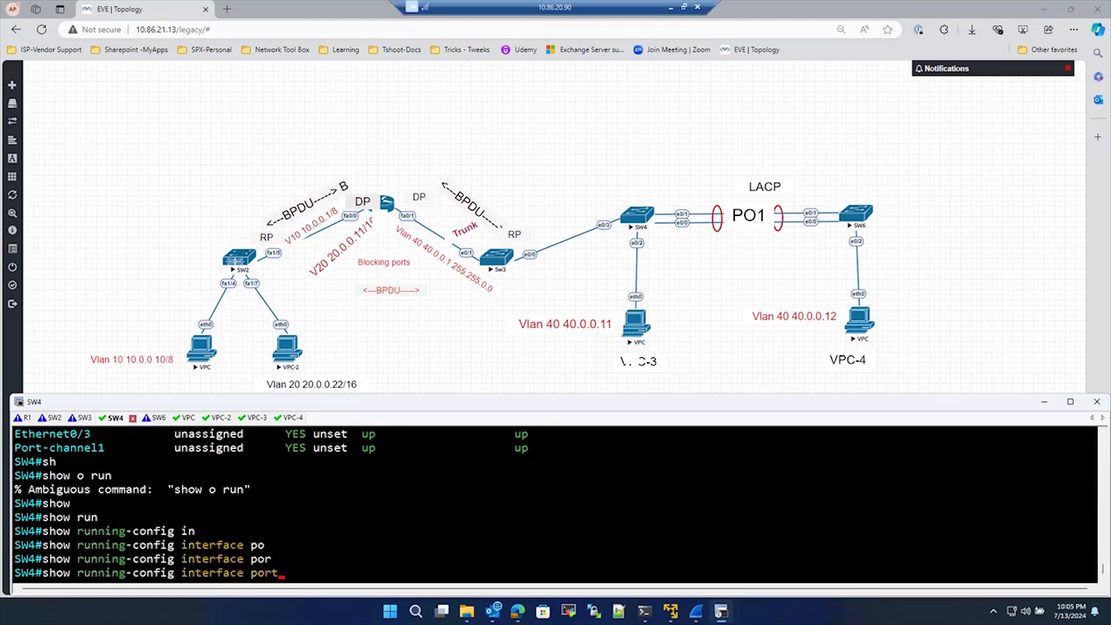
pyautogui.write('-c')
pyautogui.press('Tab')
pyautogui.write('1')
pyautogui.press('Return')
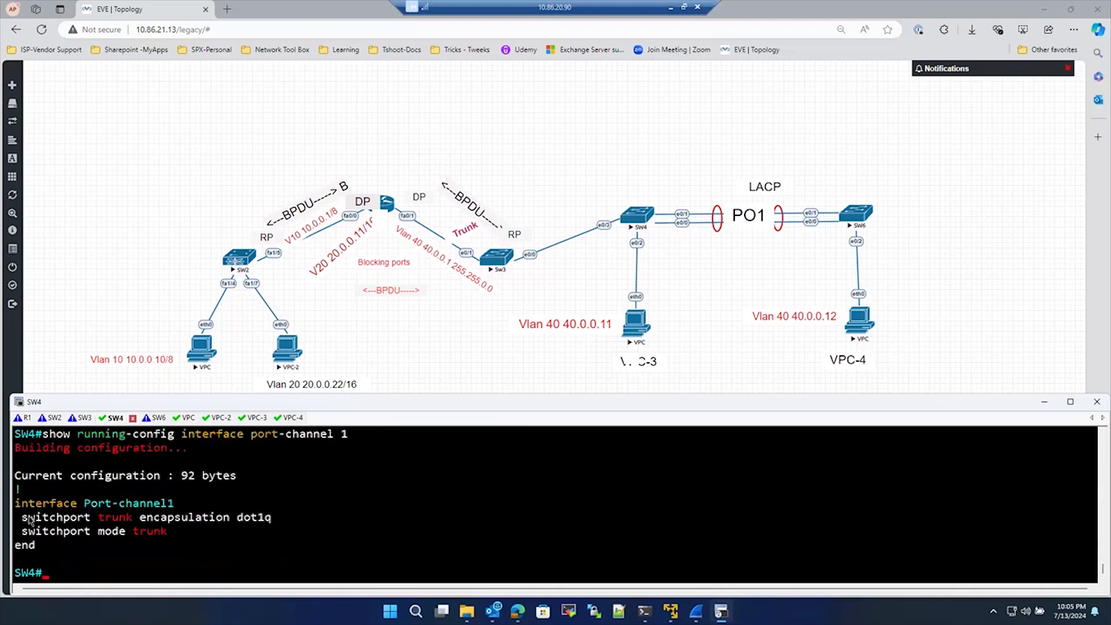
# Highlight and circle the trunk lines in the Port-channel1 configuration, and draw check marks over the member ports of SW4 and SW6.
pyautogui.moveTo(29, 516); pyautogui.dragTo(176, 544)
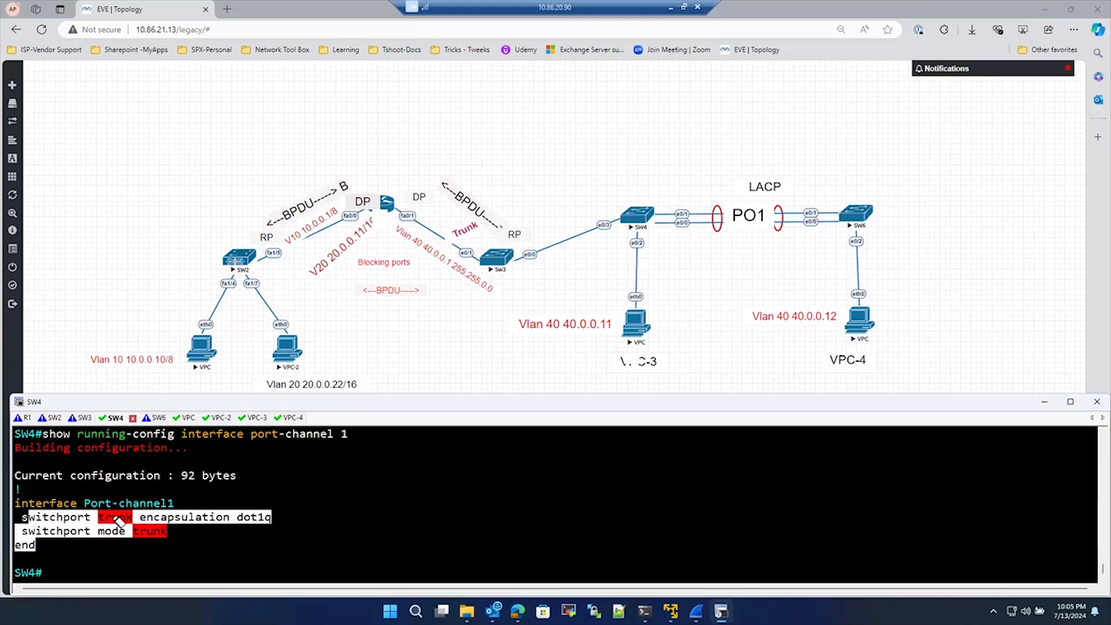
pyautogui.moveTo(178, 540)
pyautogui.mouseDown()
pyautogui.moveTo(189, 538)
pyautogui.moveTo(171, 534)
pyautogui.mouseUp()
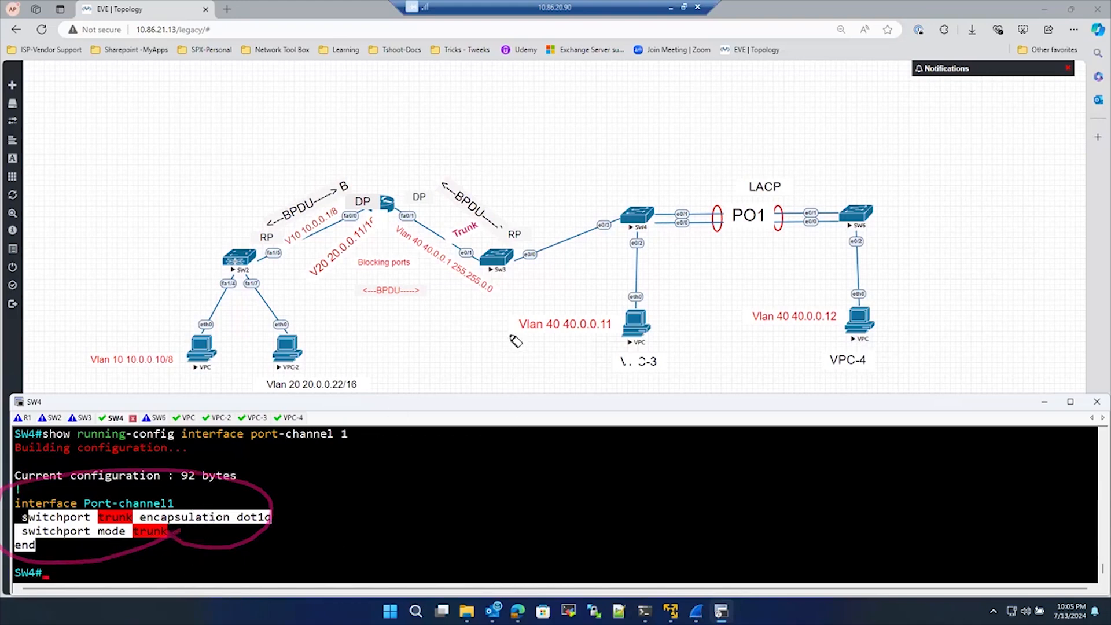
pyautogui.moveTo(677, 199); pyautogui.dragTo(707, 182)
pyautogui.moveTo(810, 187); pyautogui.dragTo(826, 184)
pyautogui.moveTo(817, 229); pyautogui.dragTo(853, 202)
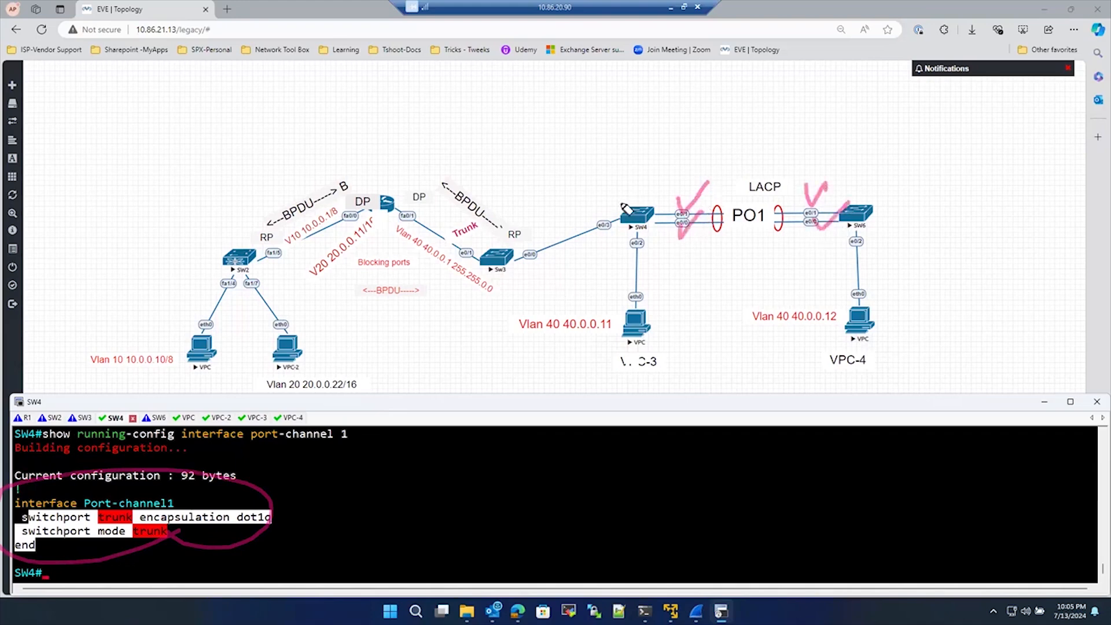
# Write a circled "PO" joined to a "T" above SW4, and a "T" beside a circled "PO" above SW6 with the pen.
pyautogui.moveTo(630, 150); pyautogui.dragTo(639, 184)
pyautogui.moveTo(628, 153)
pyautogui.mouseDown()
pyautogui.moveTo(634, 165)
pyautogui.moveTo(658, 149)
pyautogui.mouseUp()
pyautogui.moveTo(591, 116); pyautogui.dragTo(626, 146)
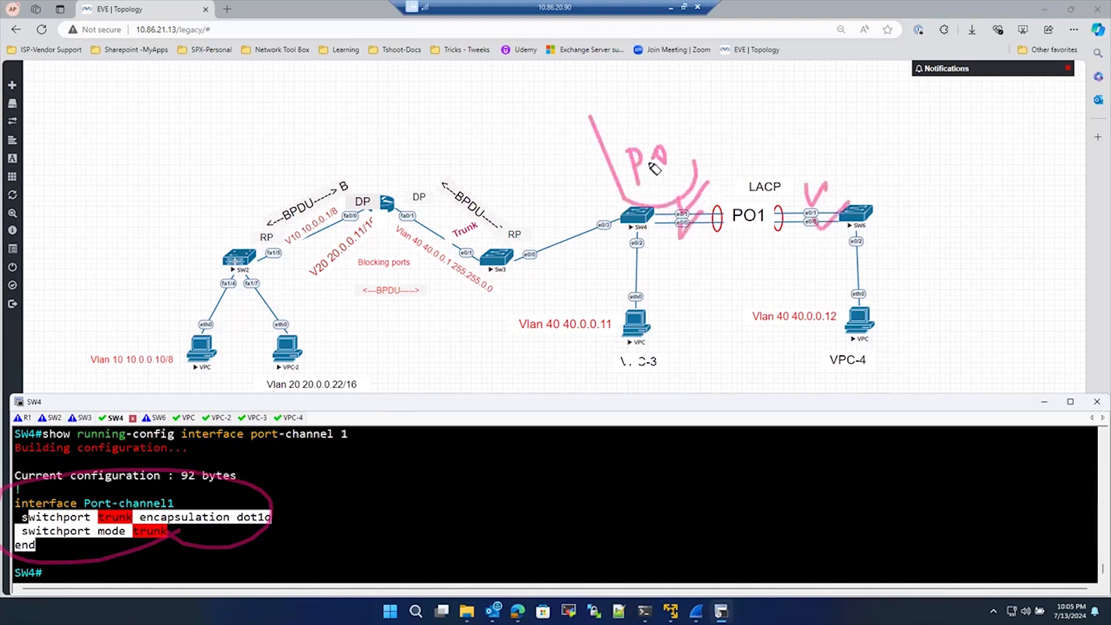
pyautogui.moveTo(706, 155)
pyautogui.mouseDown()
pyautogui.moveTo(744, 148)
pyautogui.moveTo(797, 109)
pyautogui.moveTo(785, 151)
pyautogui.mouseUp()
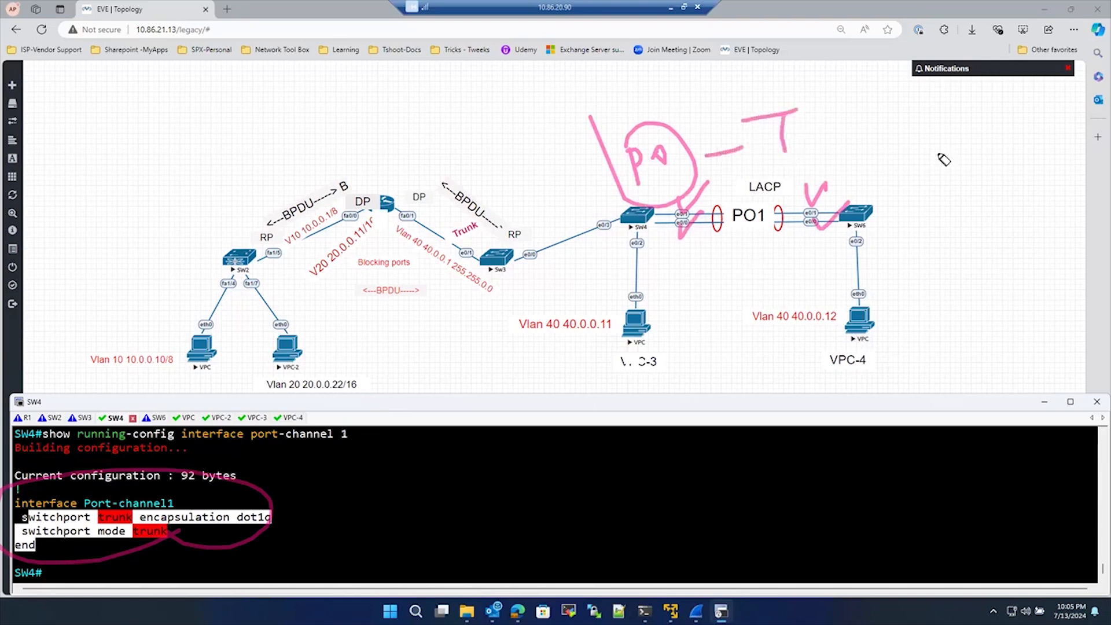
pyautogui.moveTo(898, 122); pyautogui.dragTo(900, 156)
pyautogui.moveTo(896, 123)
pyautogui.mouseDown()
pyautogui.moveTo(910, 116)
pyautogui.moveTo(908, 137)
pyautogui.moveTo(921, 144)
pyautogui.moveTo(912, 104)
pyautogui.mouseUp()
pyautogui.moveTo(836, 133)
pyautogui.mouseDown()
pyautogui.moveTo(862, 129)
pyautogui.moveTo(853, 162)
pyautogui.mouseUp()
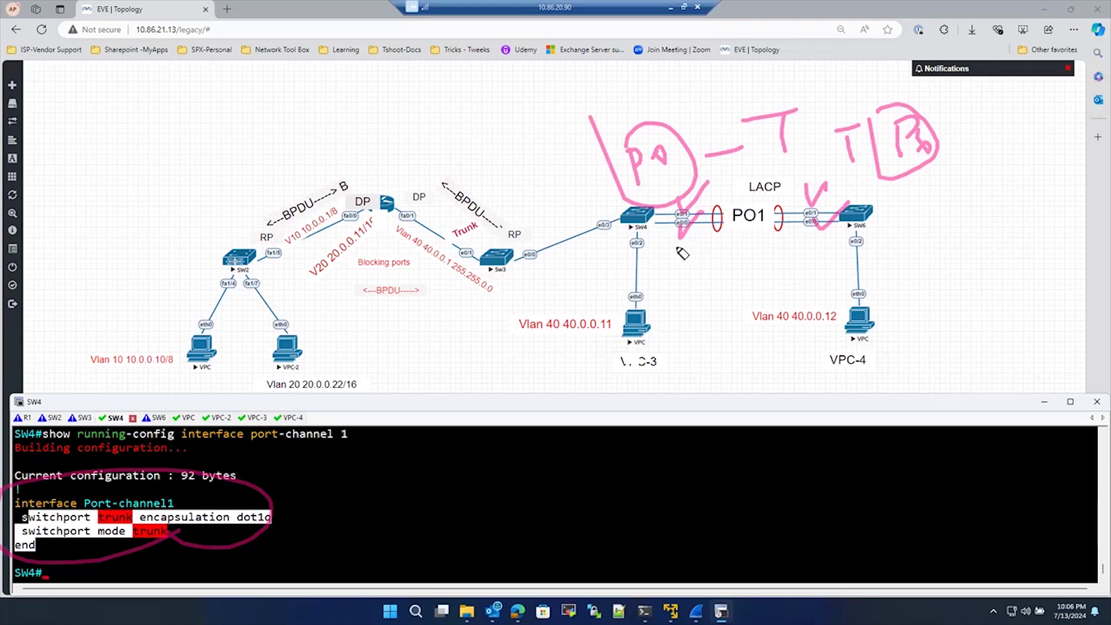
# Write "40" below the SW4 and SW6 member ports, erase all pen marks and clear the terminal highlight.
pyautogui.moveTo(683, 246)
pyautogui.mouseDown()
pyautogui.moveTo(670, 262)
pyautogui.moveTo(705, 251)
pyautogui.moveTo(676, 278)
pyautogui.mouseUp()
pyautogui.moveTo(716, 238); pyautogui.dragTo(717, 239)
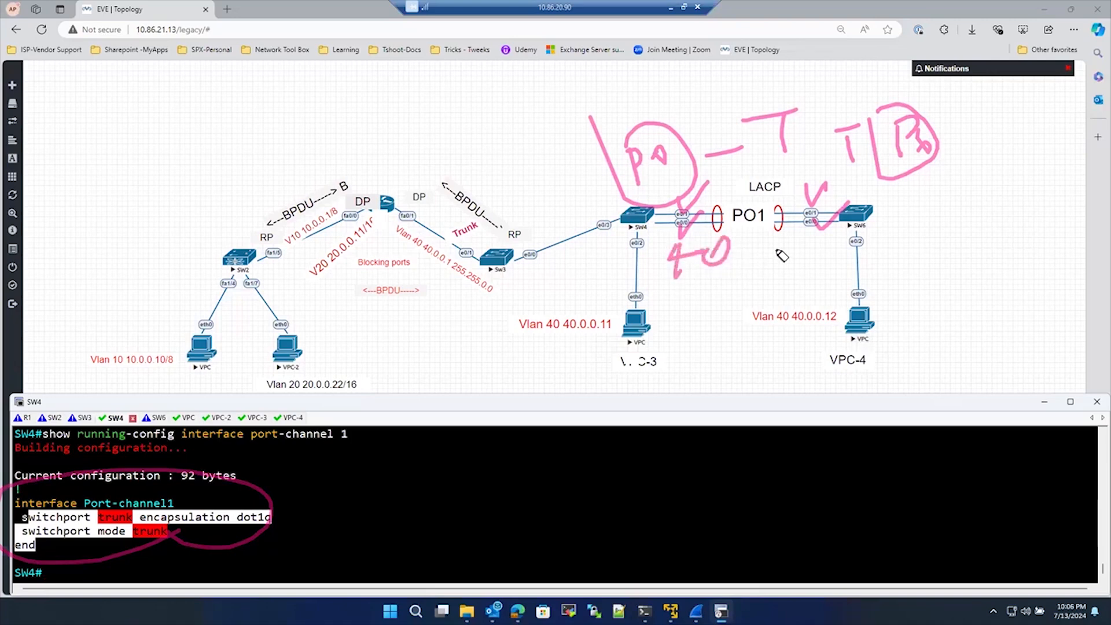
pyautogui.moveTo(792, 240); pyautogui.dragTo(810, 253)
pyautogui.moveTo(802, 242)
pyautogui.mouseDown()
pyautogui.moveTo(799, 272)
pyautogui.moveTo(822, 249)
pyautogui.mouseUp()
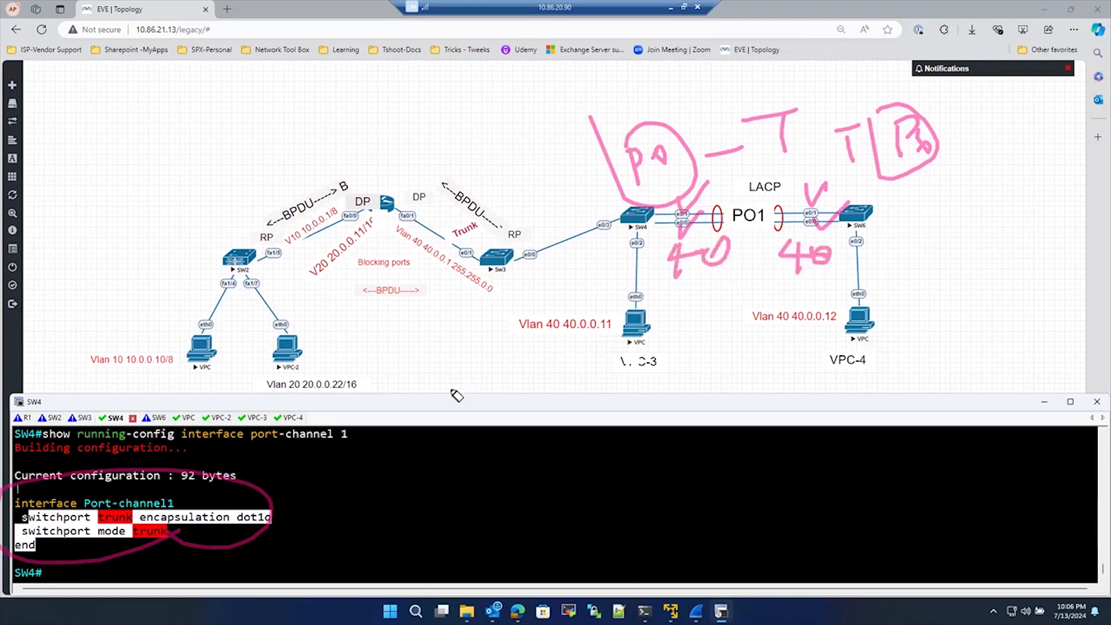
pyautogui.press('e')
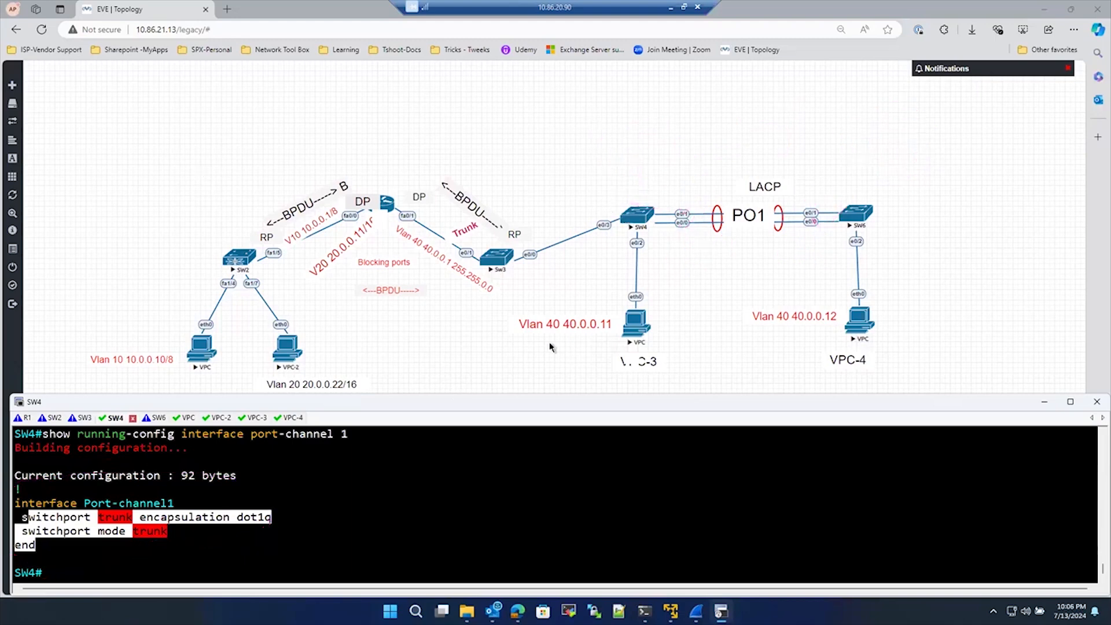
pyautogui.click(203, 512)
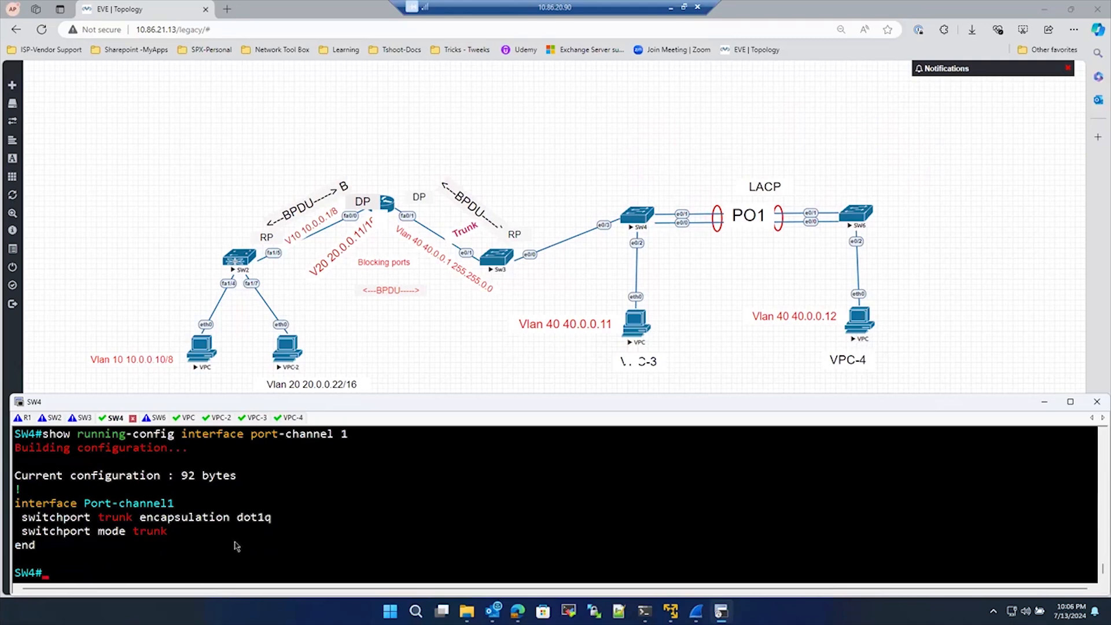
# Run "show interfaces trunk" on SW4 and highlight Po1's VLAN list in the spanning tree forwarding section.
pyautogui.write('sho')
pyautogui.press('Tab')
pyautogui.write('int')
pyautogui.press('Tab')
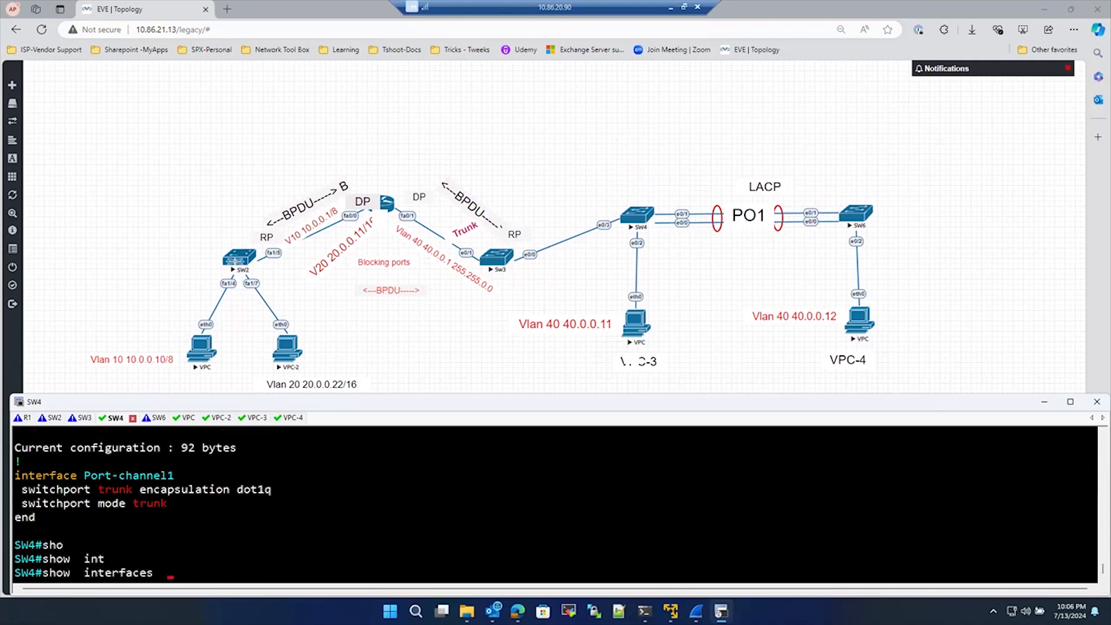
pyautogui.write('trun')
pyautogui.press('Tab')
pyautogui.press('Return')
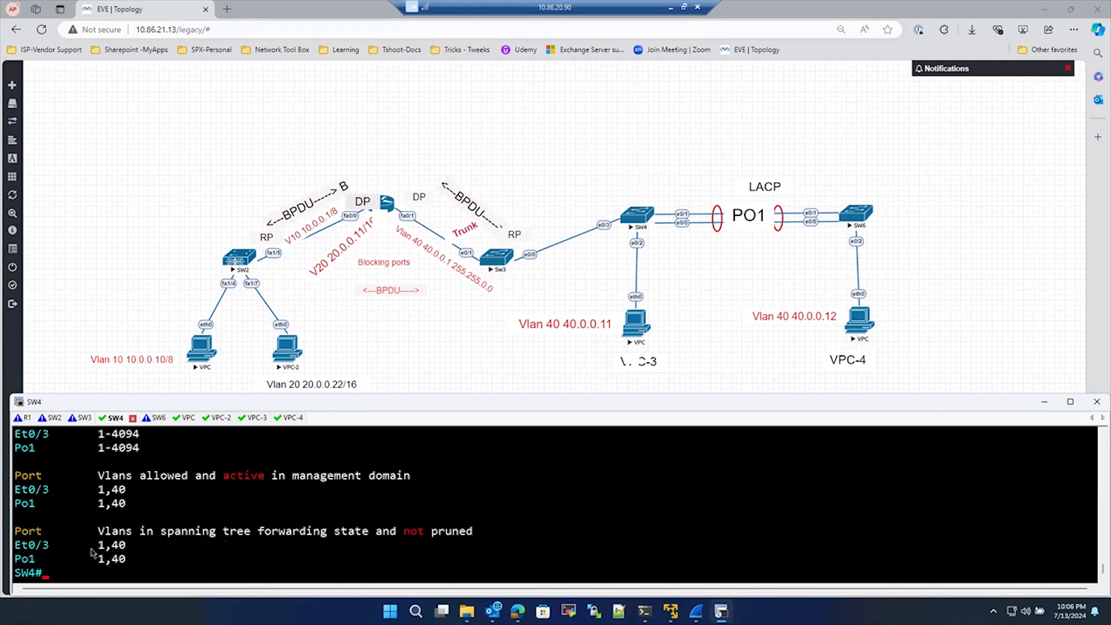
pyautogui.moveTo(137, 546); pyautogui.dragTo(91, 559)
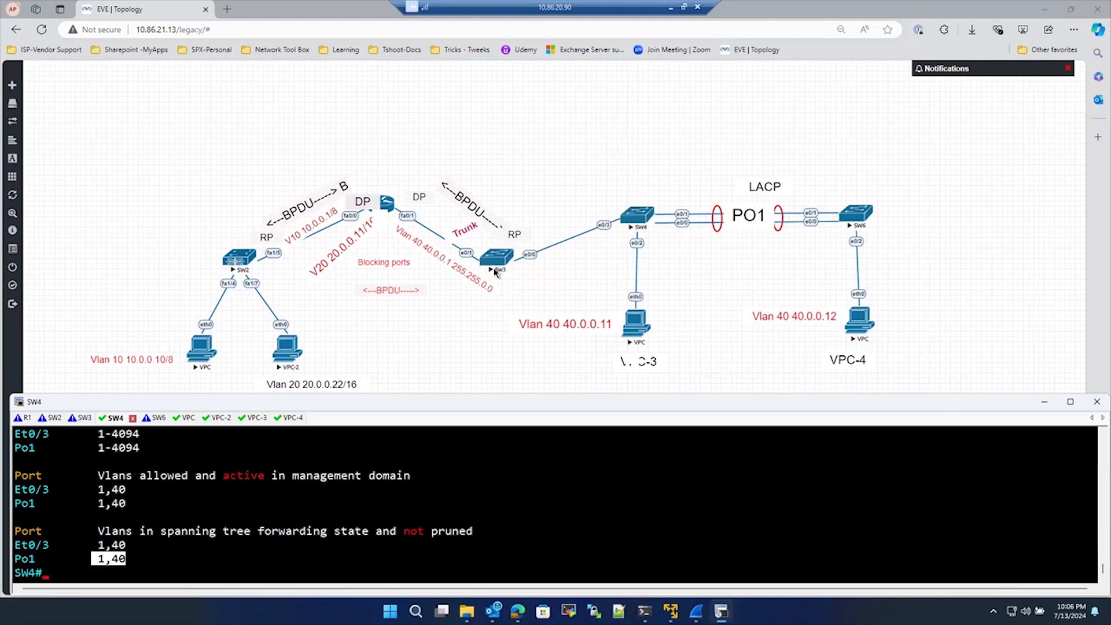
pyautogui.click(339, 499)
# Switch to Wireshark and close the old capture.
pyautogui.click(696, 612)
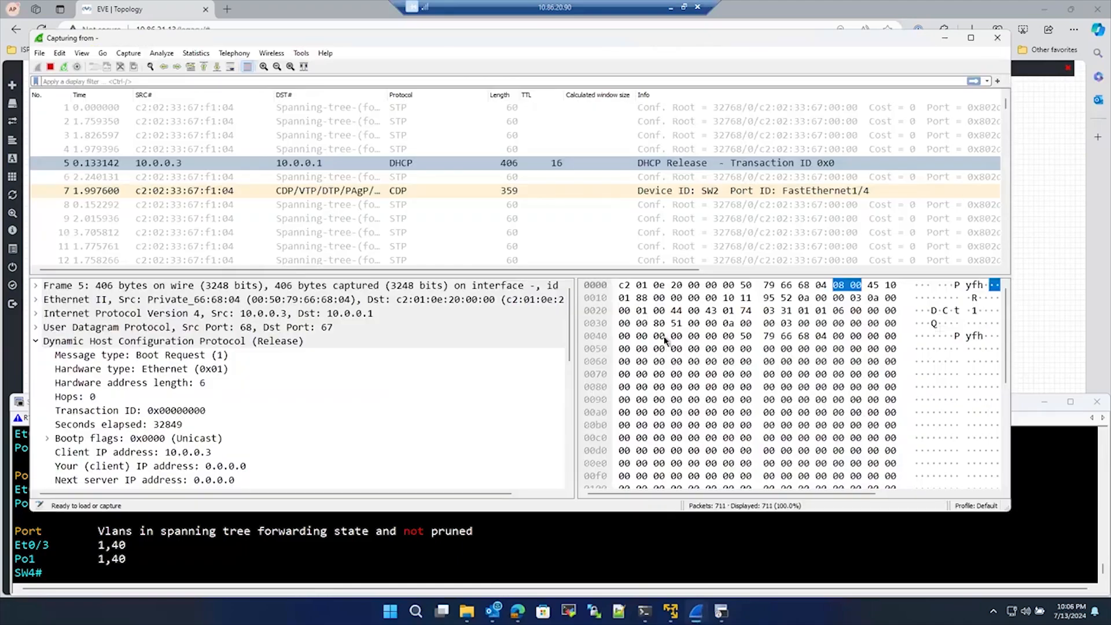
pyautogui.click(997, 38)
pyautogui.click(606, 316)
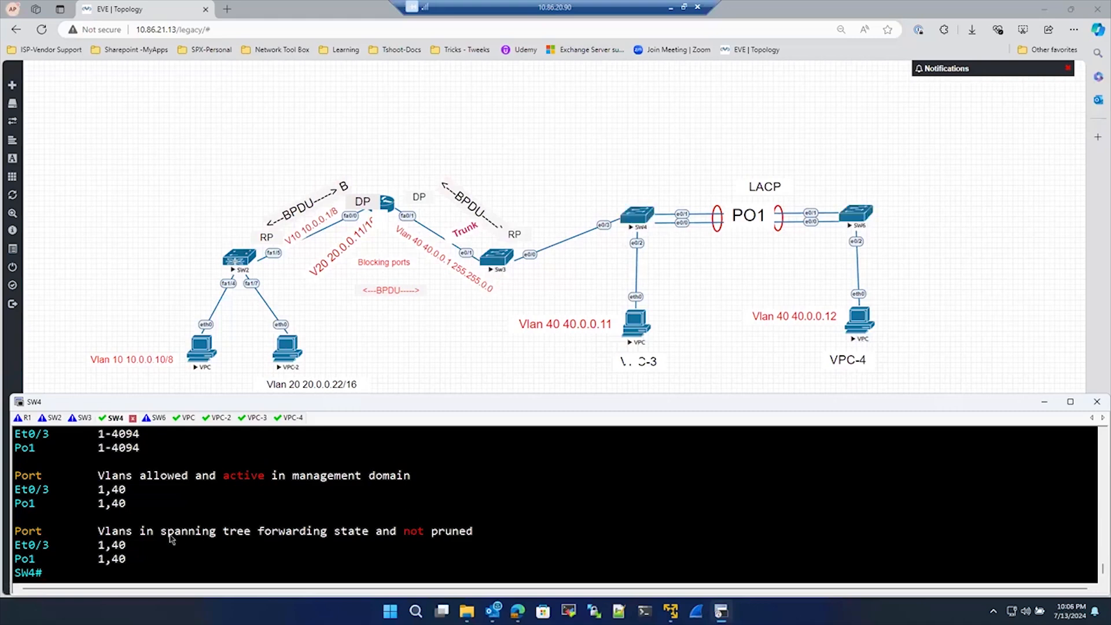
# Start a packet capture on SW4's e0/0 interface from the topology, allowing the browser to open wireshark_wrapper.
pyautogui.rightClick(652, 218)
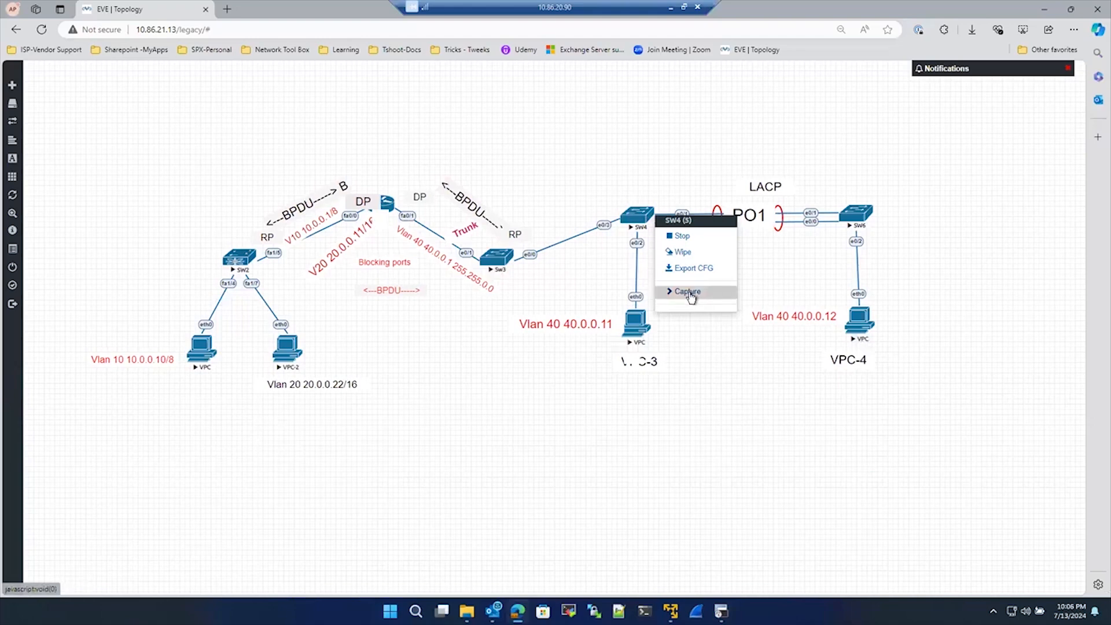
pyautogui.moveTo(690, 294)
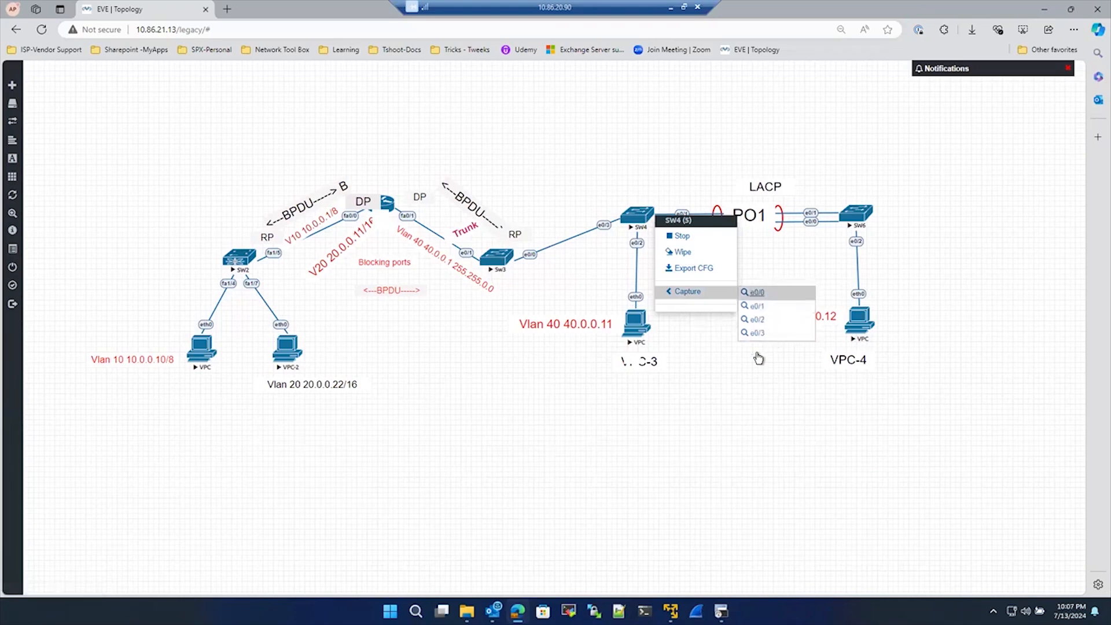
pyautogui.click(762, 296)
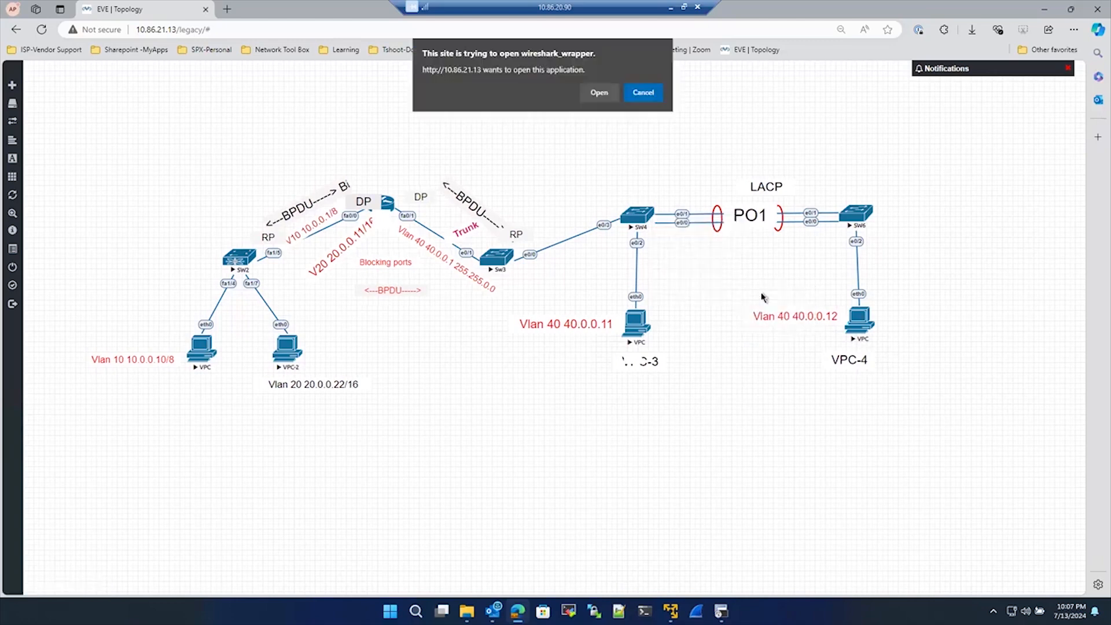
pyautogui.click(597, 94)
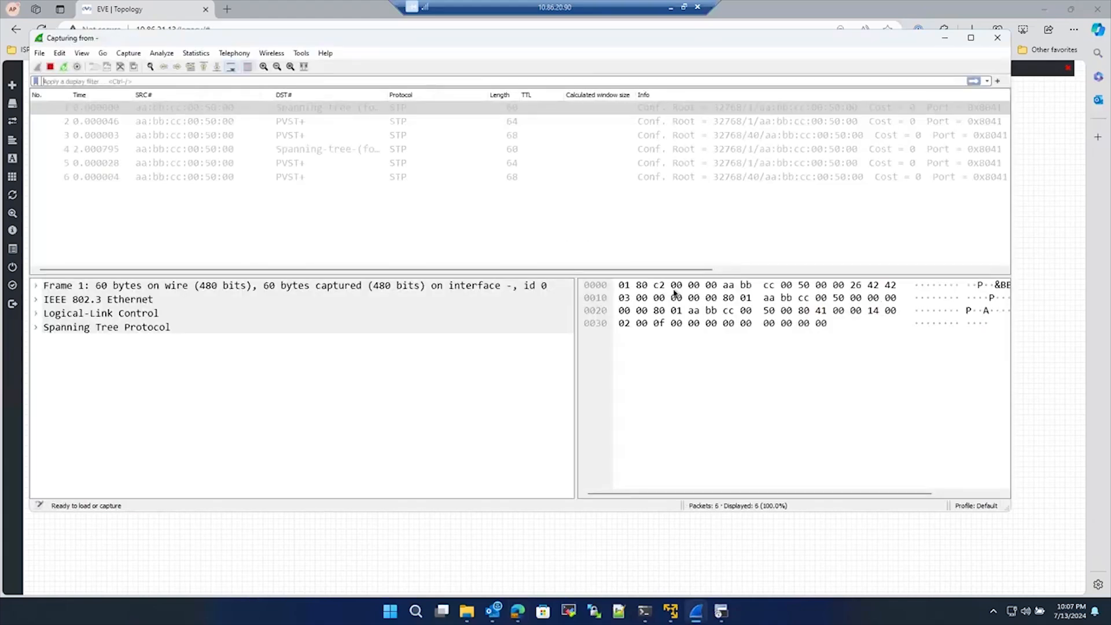
# Switch to the SW4 console session and run "show etherchannel summary".
pyautogui.click(721, 611)
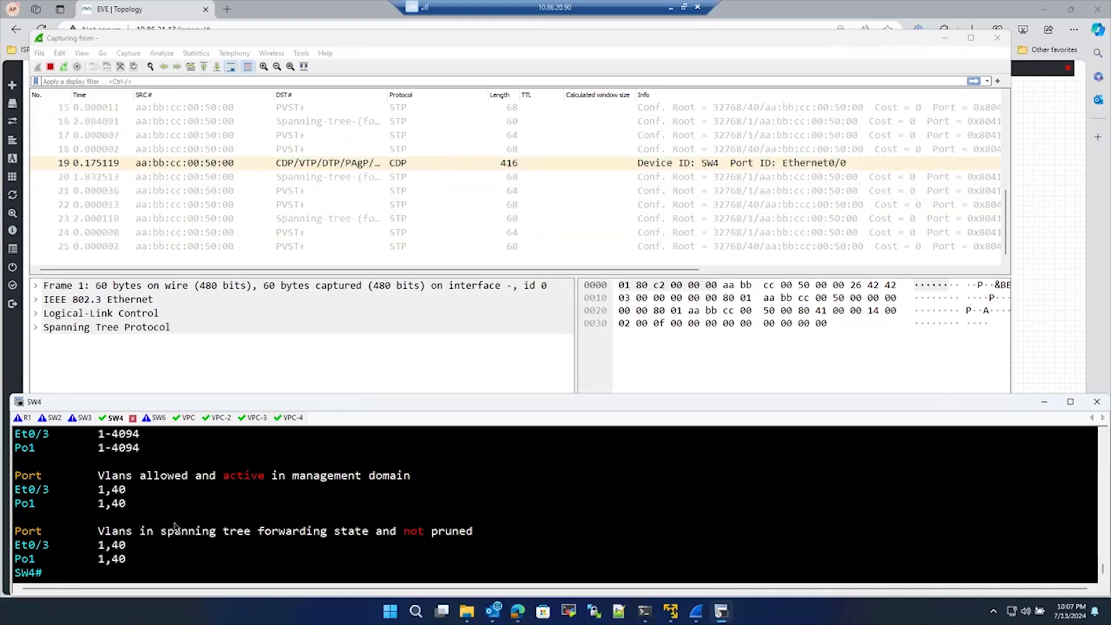
pyautogui.write('co')
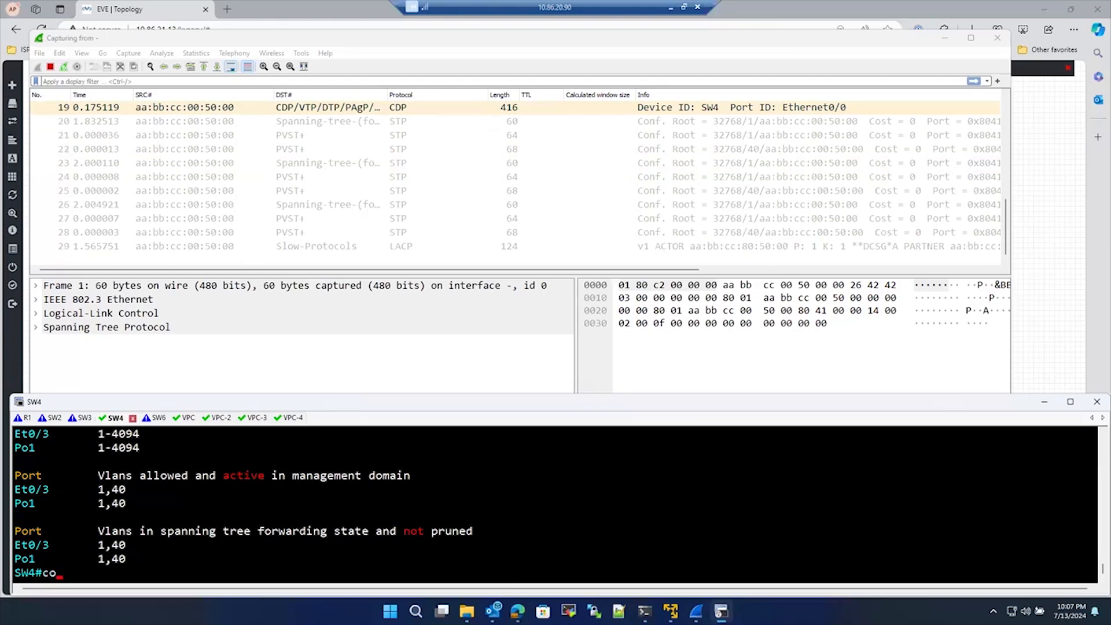
pyautogui.write('show')
pyautogui.press('Tab')
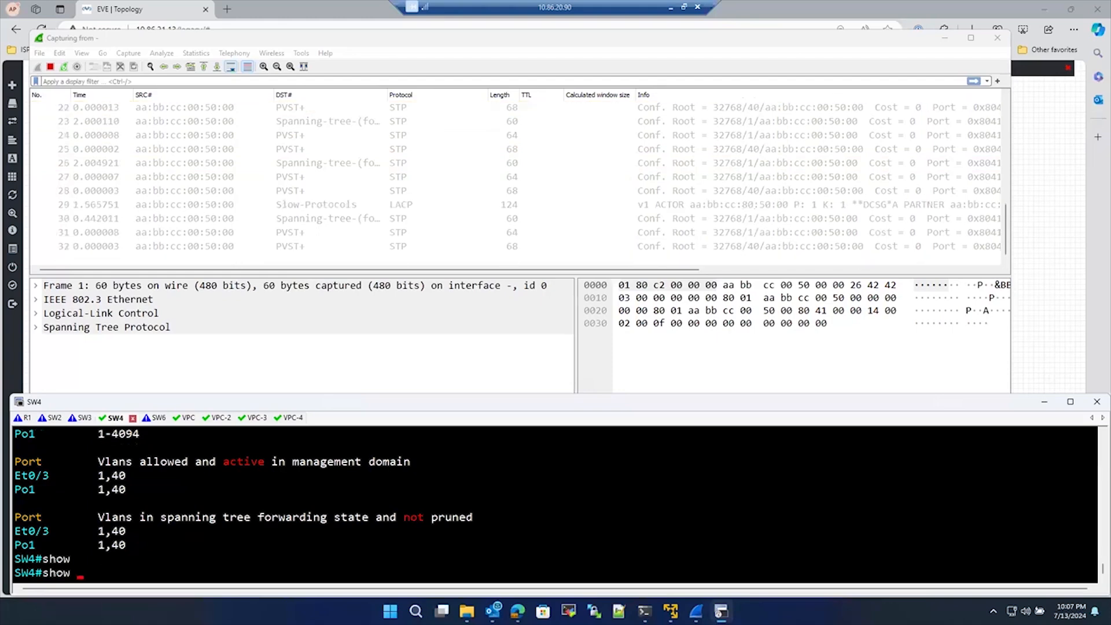
pyautogui.write('et')
pyautogui.press('Tab')
pyautogui.write('herch')
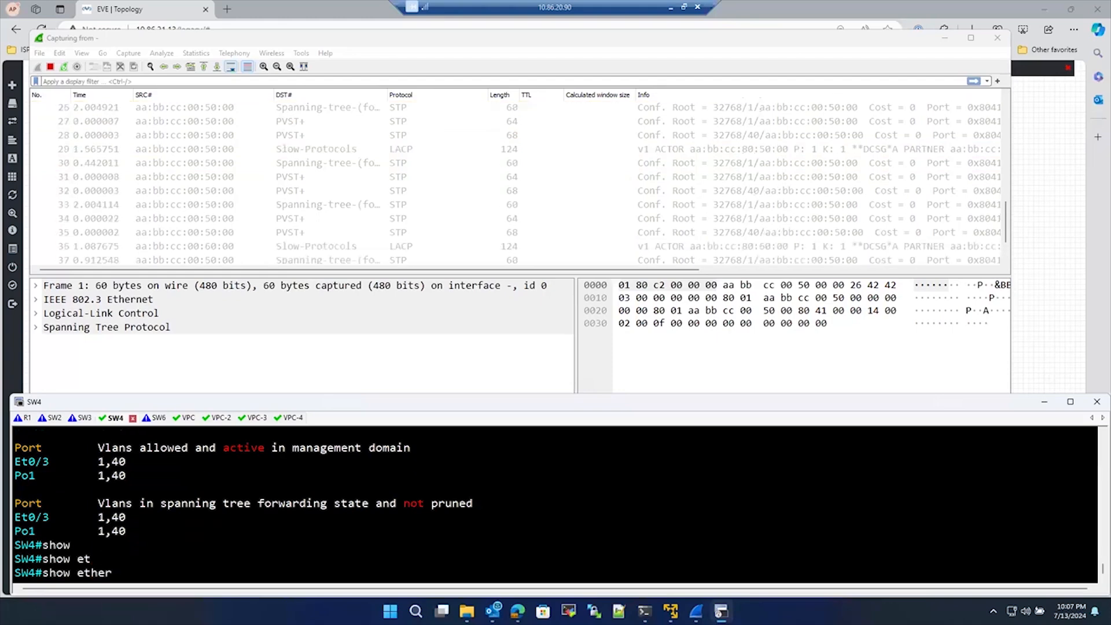
pyautogui.press('Tab')
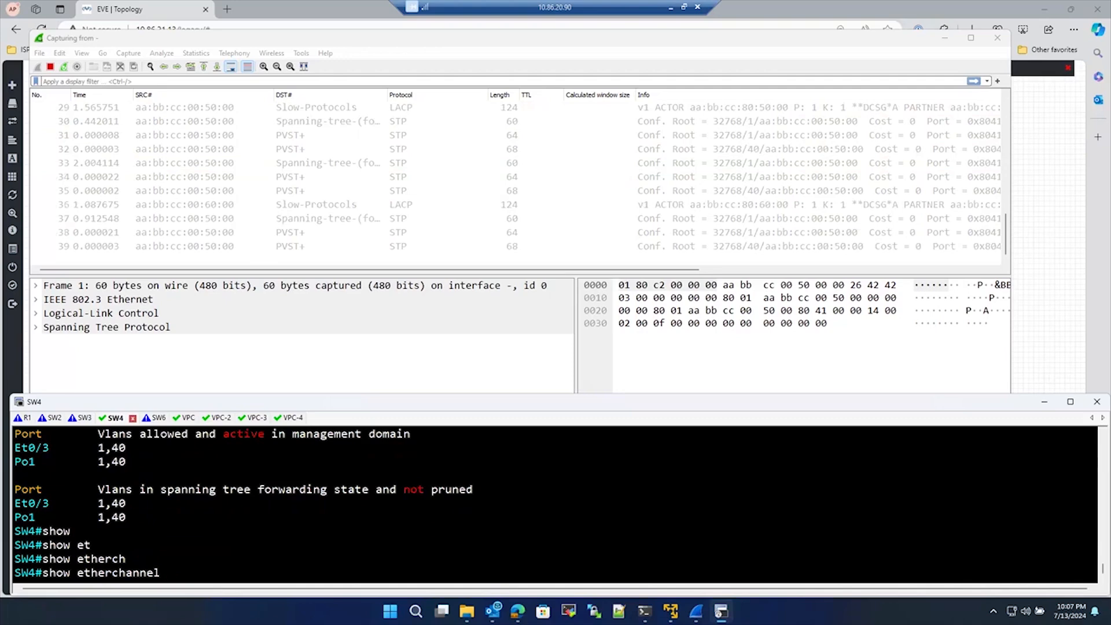
pyautogui.write('su')
pyautogui.press('Return')
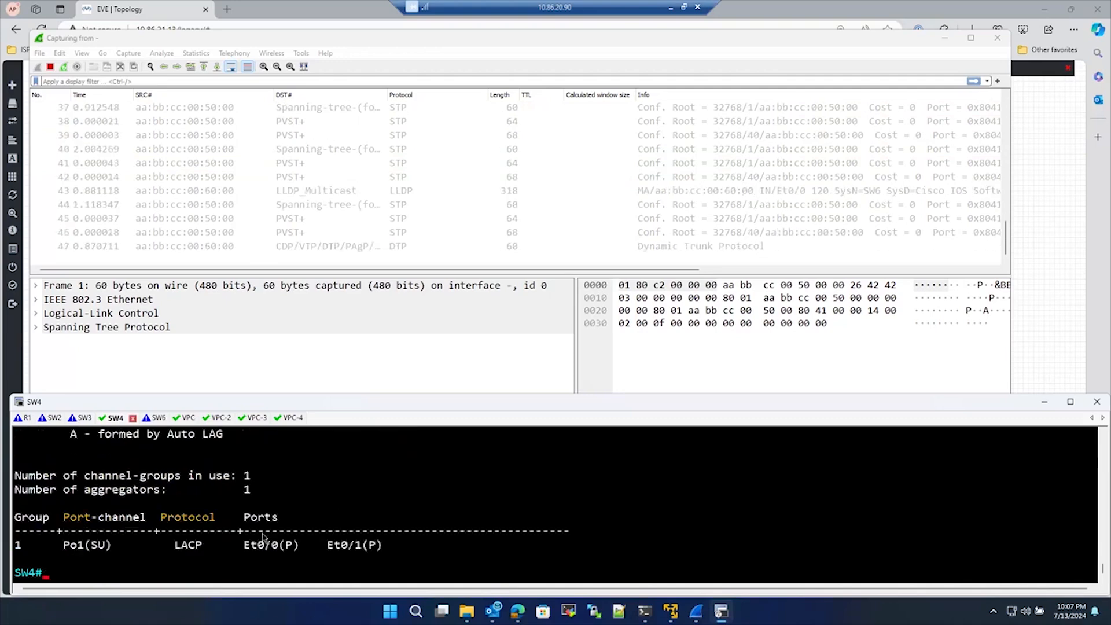
# Highlight the "bundled in port-channel" flag description and the Et0/0 and Et0/1 port entries in the EtherChannel summary.
pyautogui.scroll(2, 230, 517)
pyautogui.scroll(4, 230, 517)
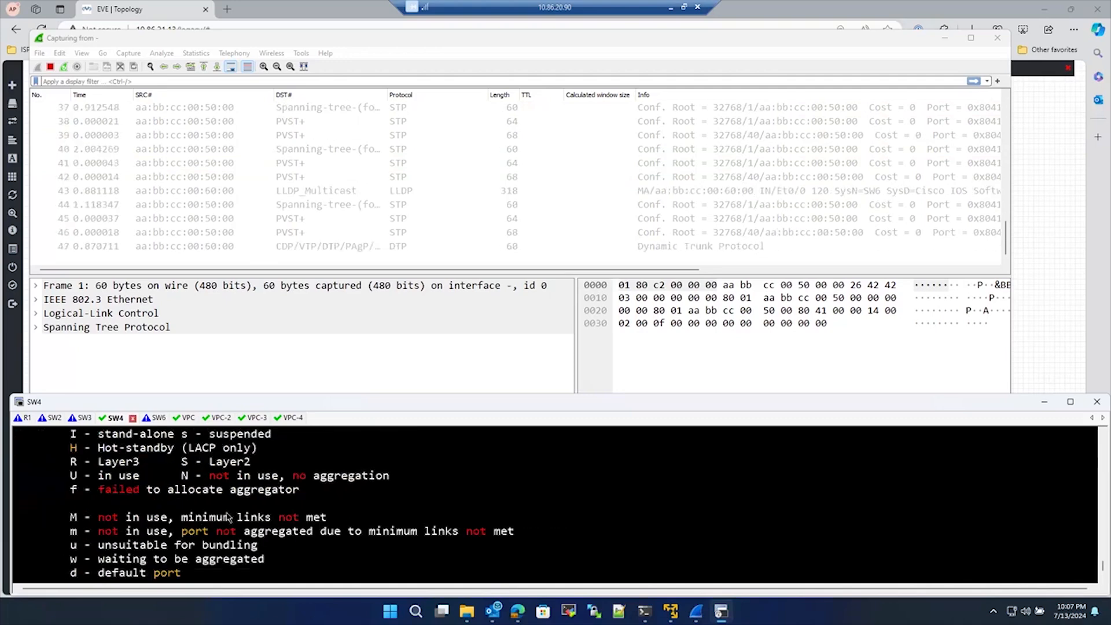
pyautogui.moveTo(209, 503); pyautogui.dragTo(370, 503)
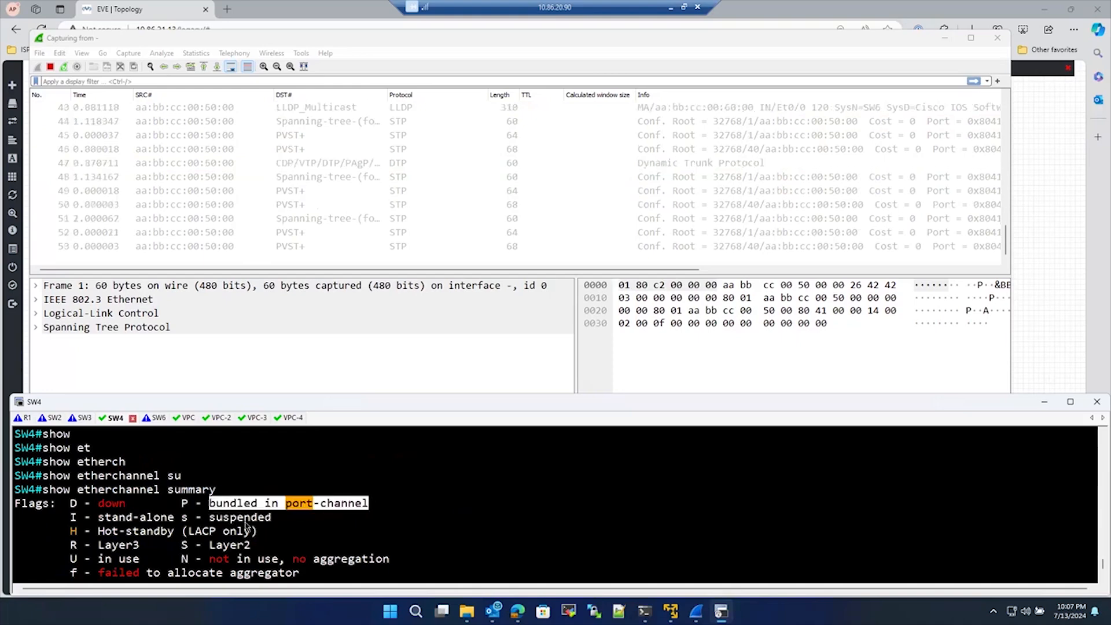
pyautogui.scroll(-4, 250, 521)
pyautogui.moveTo(238, 545); pyautogui.dragTo(382, 547)
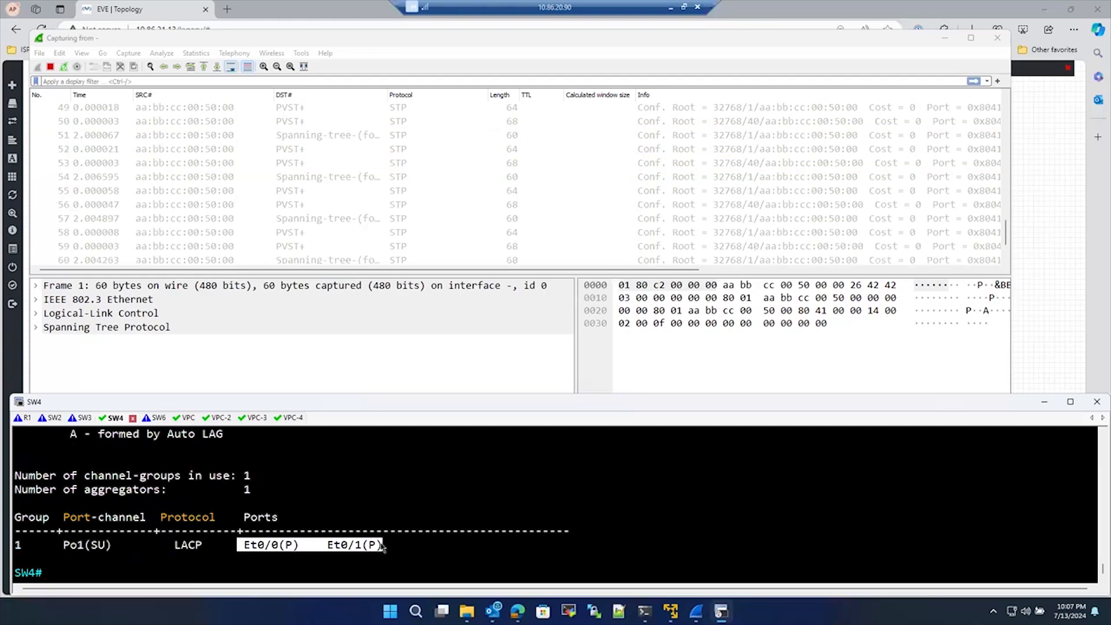
pyautogui.click(164, 568)
# Enter global configuration mode on SW4 from the terminal.
pyautogui.write('conf')
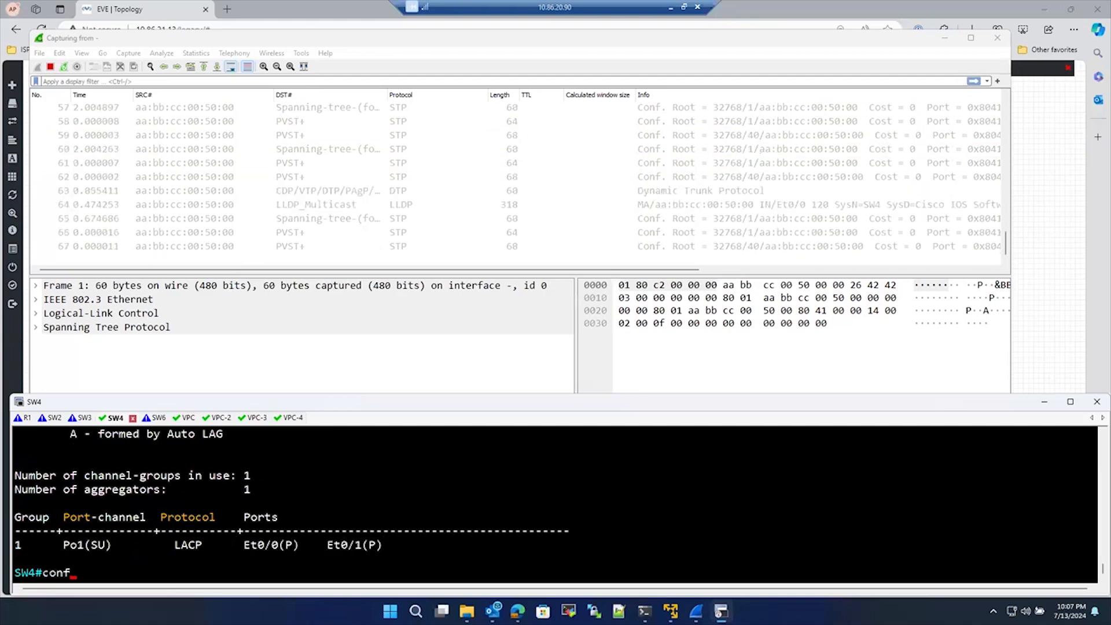
pyautogui.press('Tab')
pyautogui.press('Return')
pyautogui.press('Return')
# Select the interface range ethernet 0/0 - 1 on SW4 and shut down both member ports.
pyautogui.write('int')
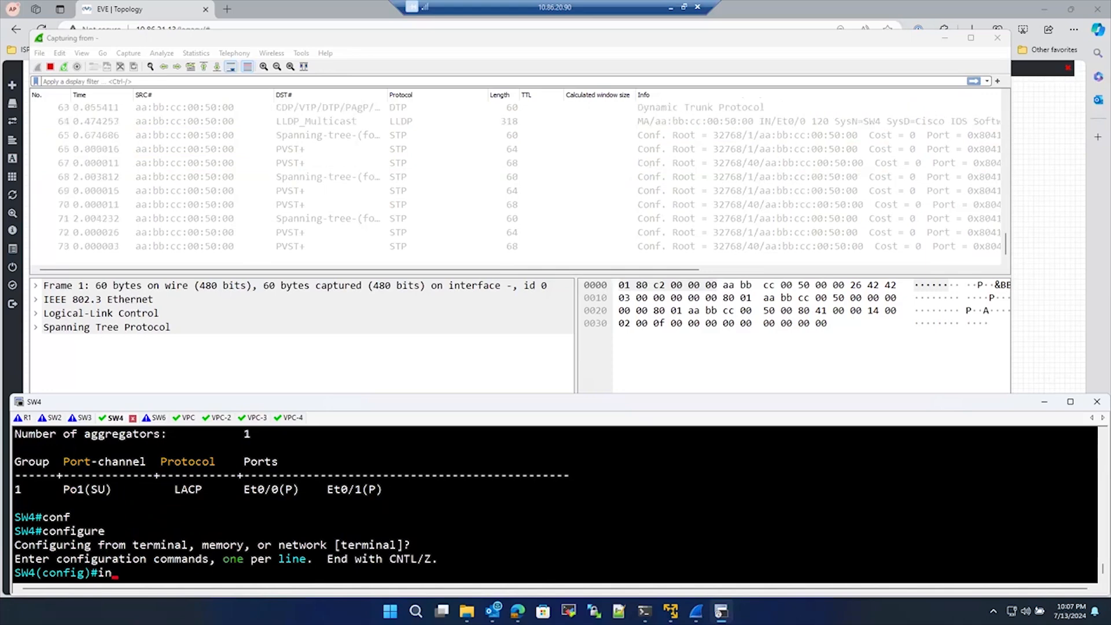
pyautogui.press('Tab')
pyautogui.write('ra')
pyautogui.press('Tab')
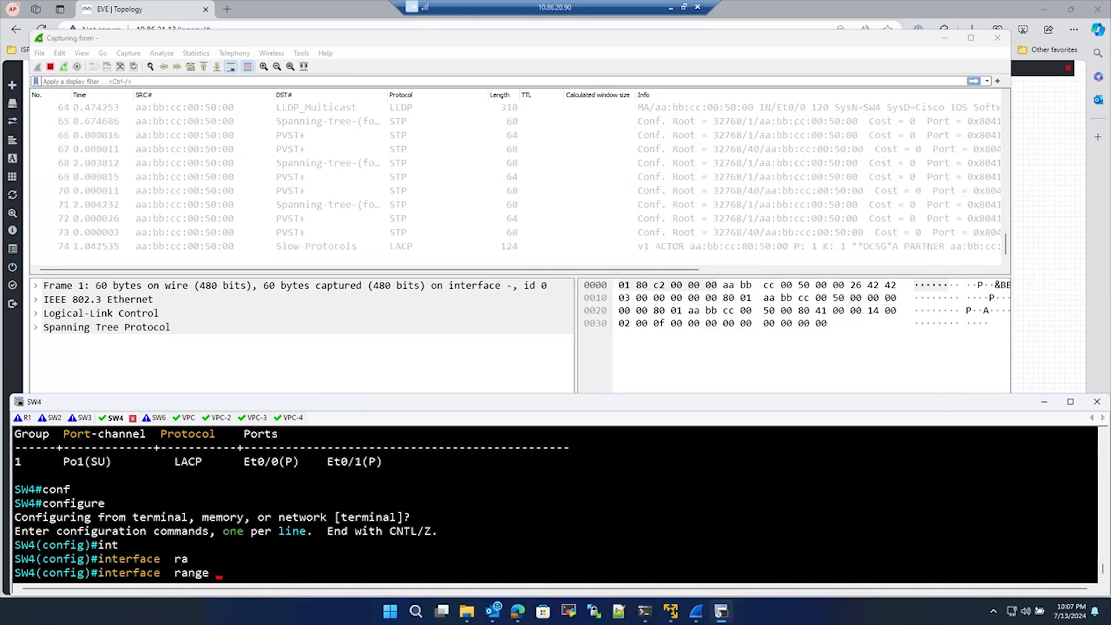
pyautogui.write('f')
pyautogui.press('Tab')
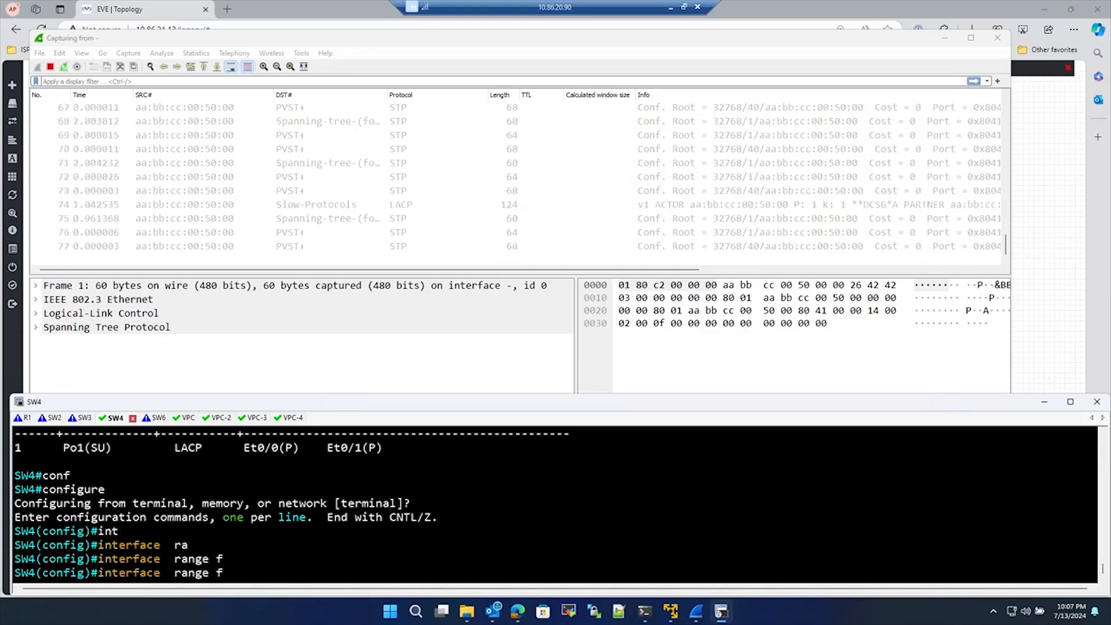
pyautogui.press('BackSpace')
pyautogui.write('et')
pyautogui.press('Tab')
pyautogui.write('0/0 -')
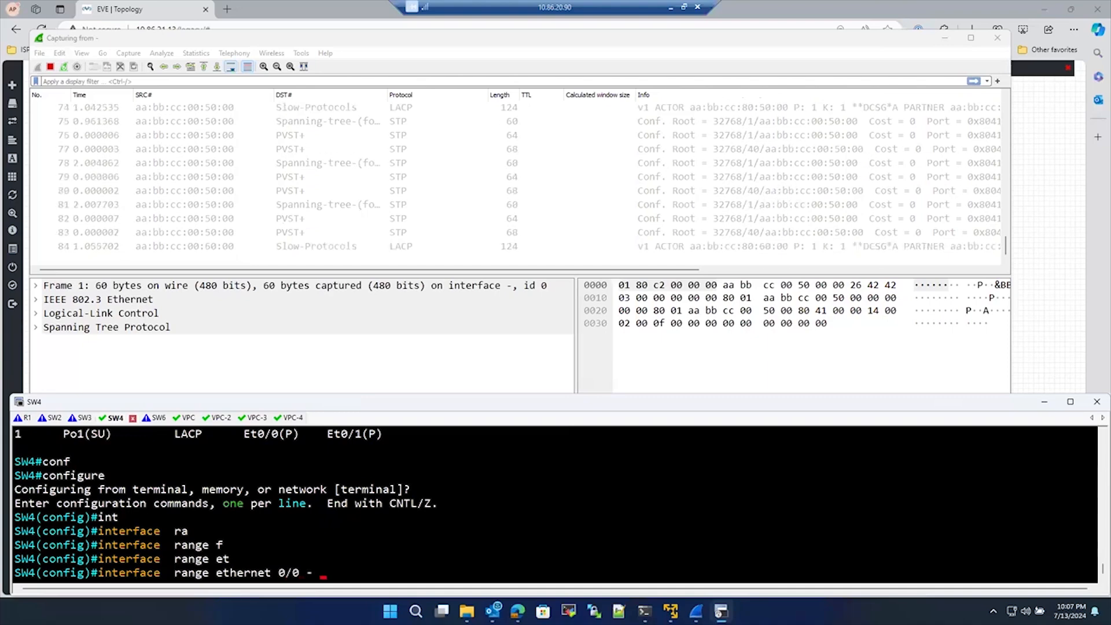
pyautogui.write(' 2')
pyautogui.press('BackSpace')
pyautogui.write('1')
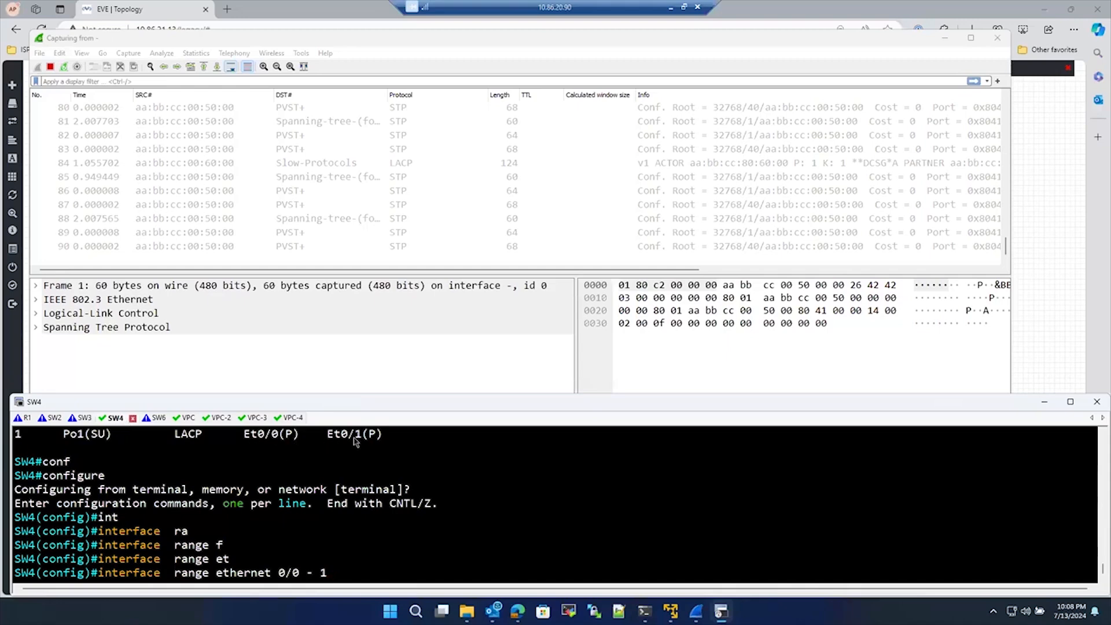
pyautogui.press('Return')
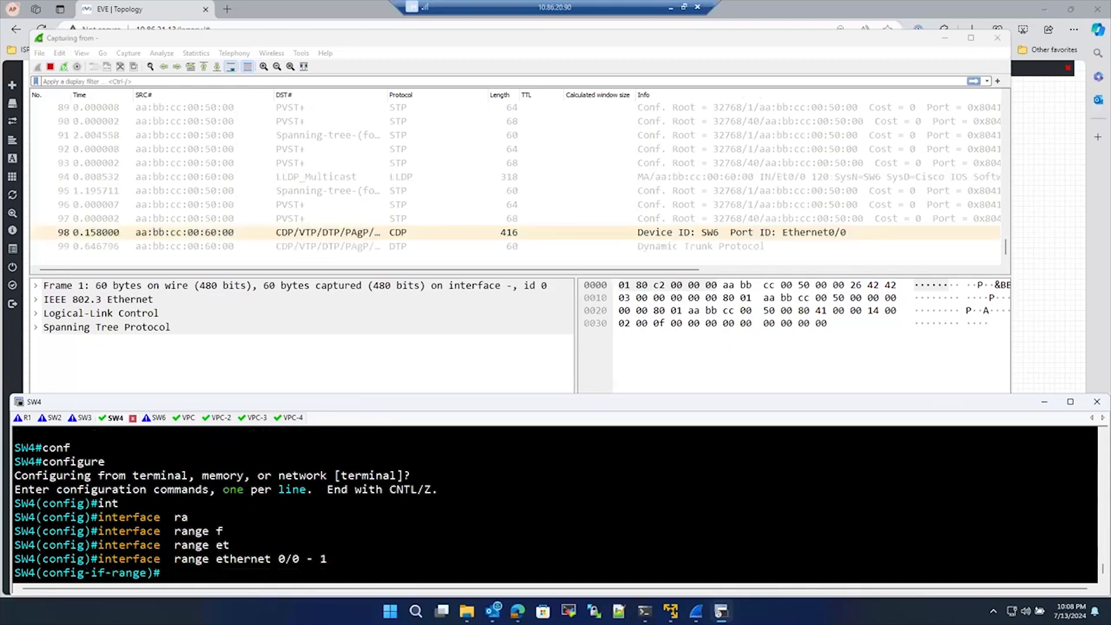
pyautogui.press('Return')
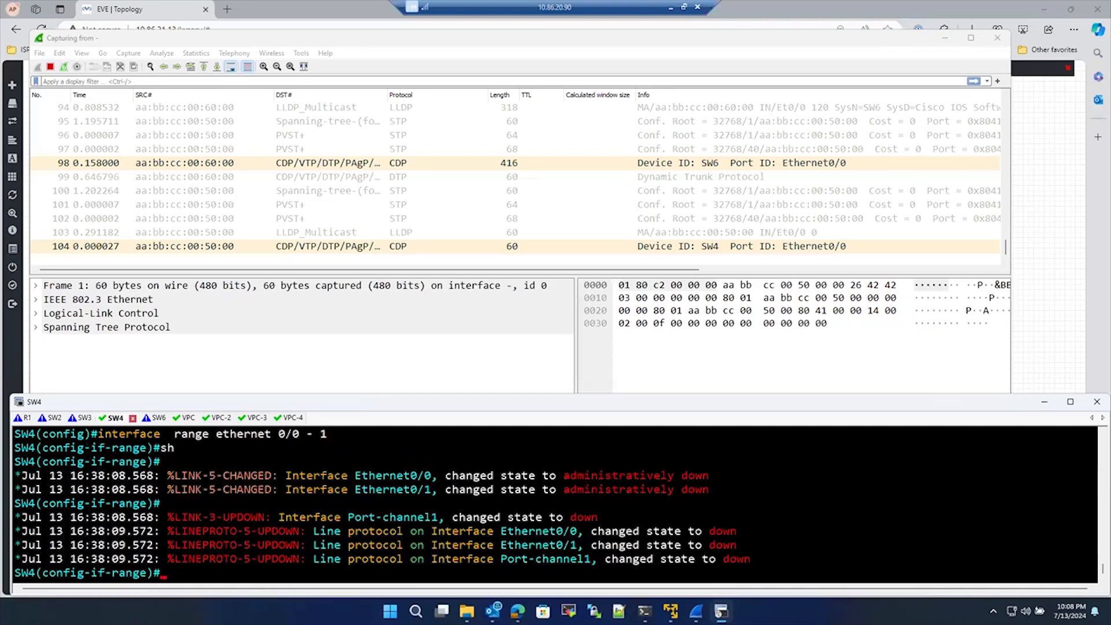
# Exit the interface range and global configuration modes to return to SW4's privileged EXEC prompt.
pyautogui.write('exit')
pyautogui.press('Return')
pyautogui.press('Return')
pyautogui.press('Return')
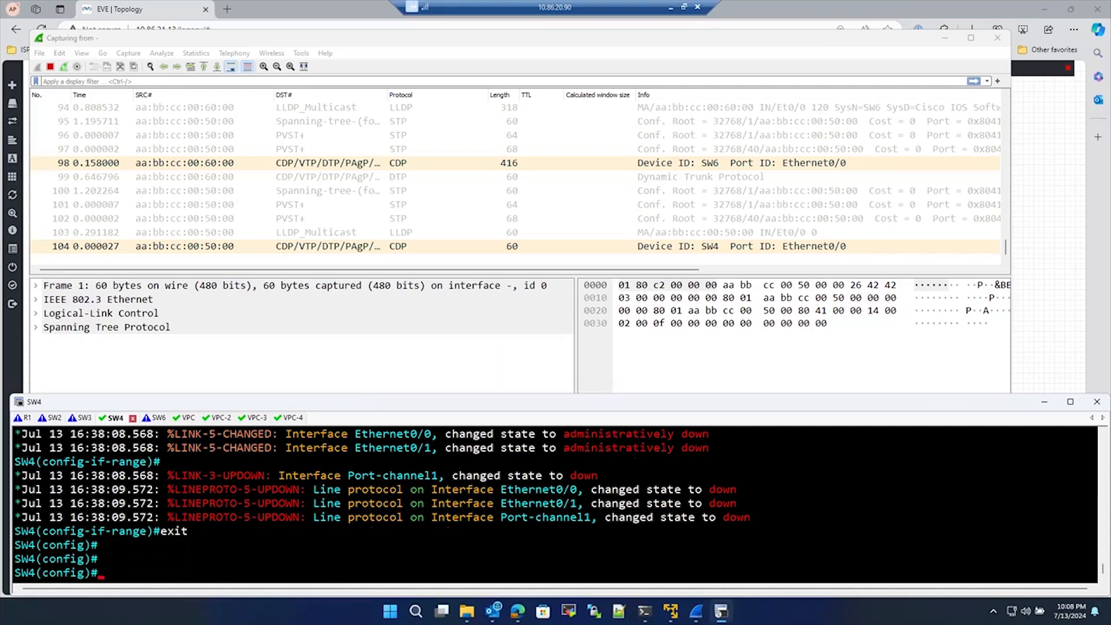
pyautogui.write('exit')
pyautogui.press('Return')
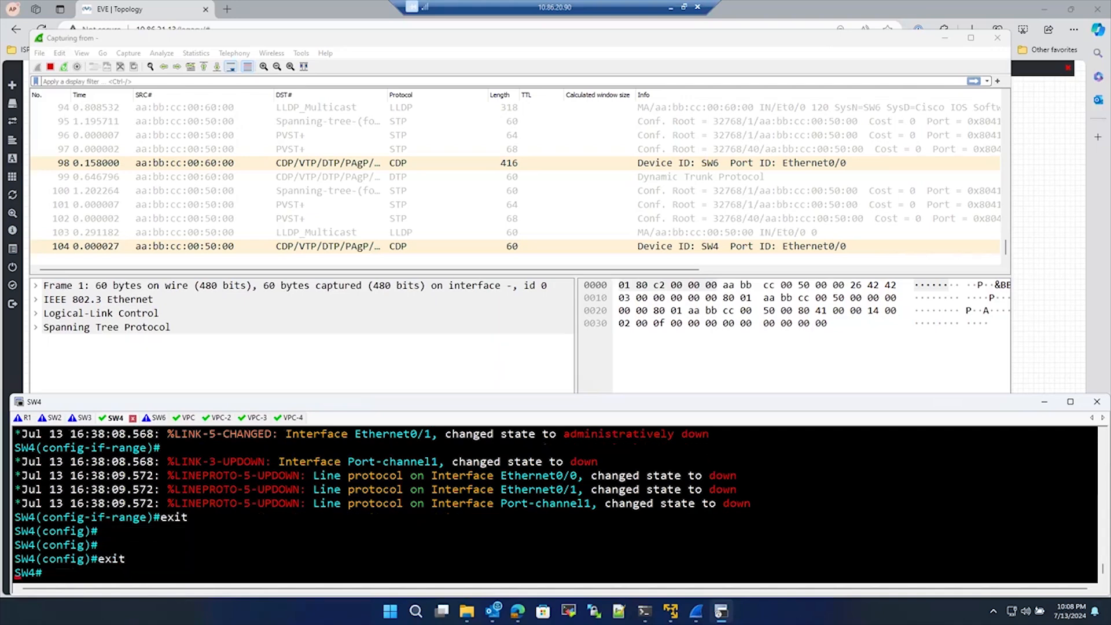
pyautogui.press('Return')
# Run "show etherchannel summary" on SW4 to check the port-channel with its member ports shut down.
pyautogui.write('sh')
pyautogui.press('Tab')
pyautogui.write('o')
pyautogui.press('BackSpace')
pyautogui.write('et')
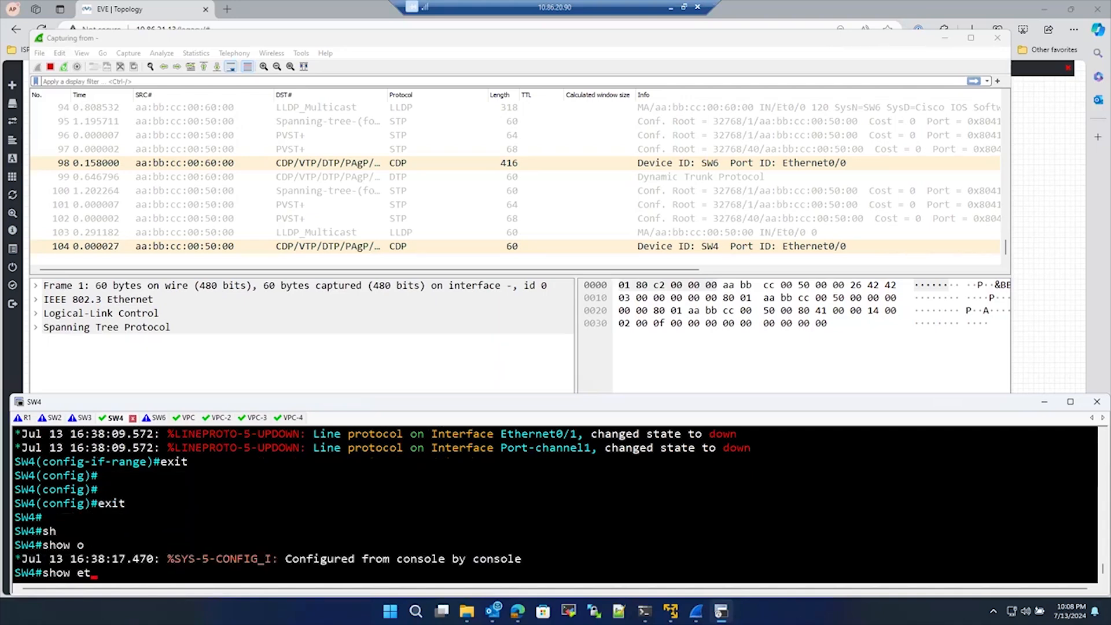
pyautogui.press('Tab')
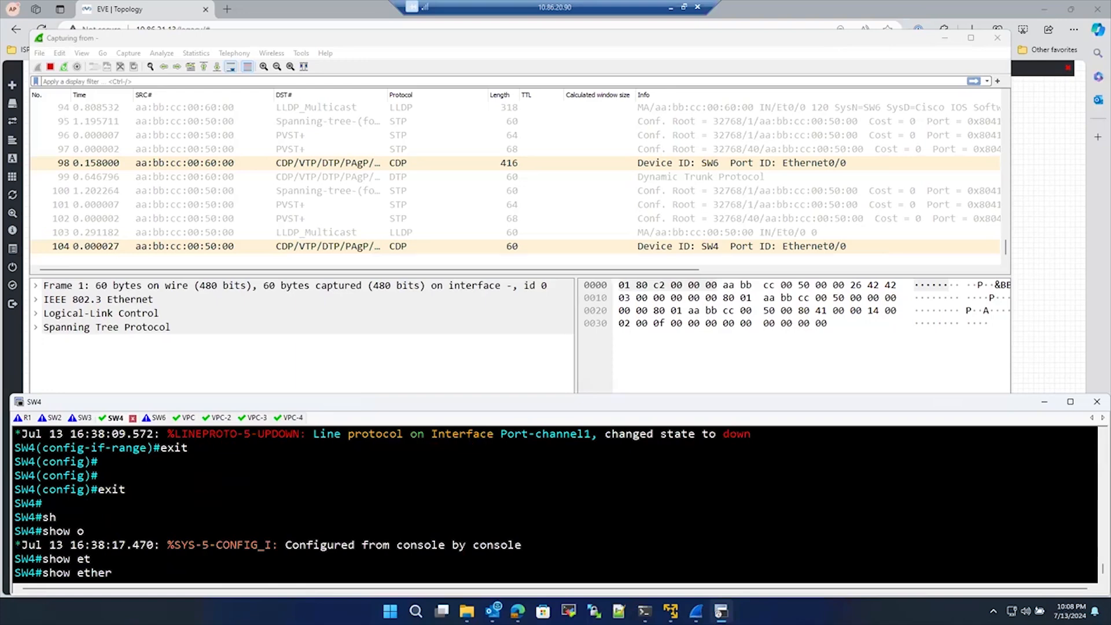
pyautogui.write('ch')
pyautogui.press('Tab')
pyautogui.write('su')
pyautogui.press('Tab')
pyautogui.press('Return')
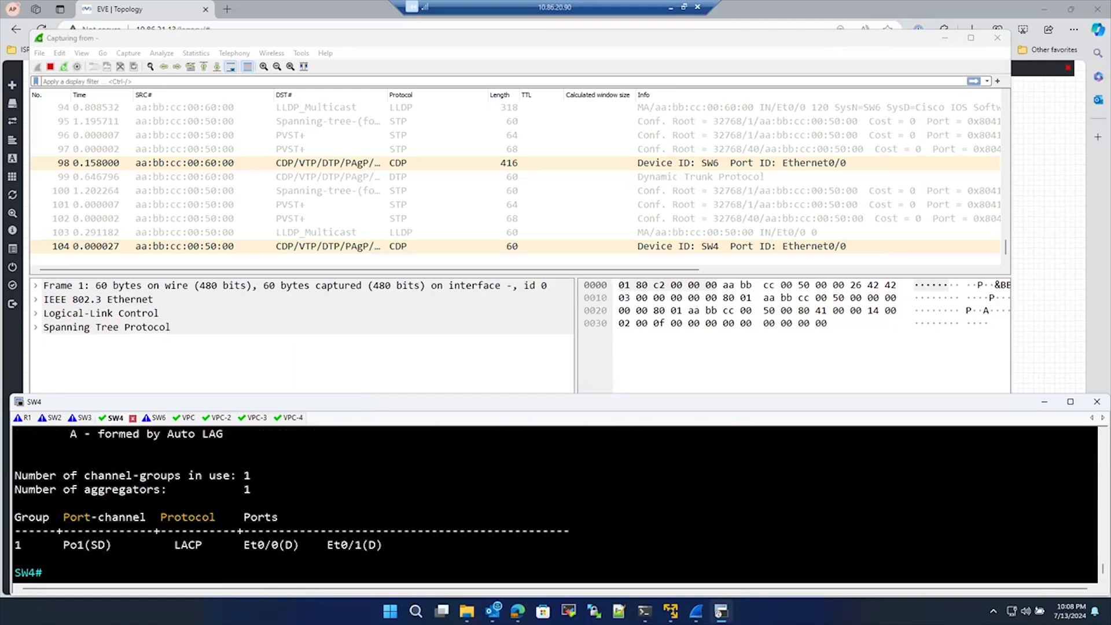
# Highlight the Et0/0 and Et0/1 port entries and the "down" flag description in the EtherChannel summary.
pyautogui.moveTo(278, 546); pyautogui.dragTo(383, 550)
pyautogui.scroll(6, 135, 505)
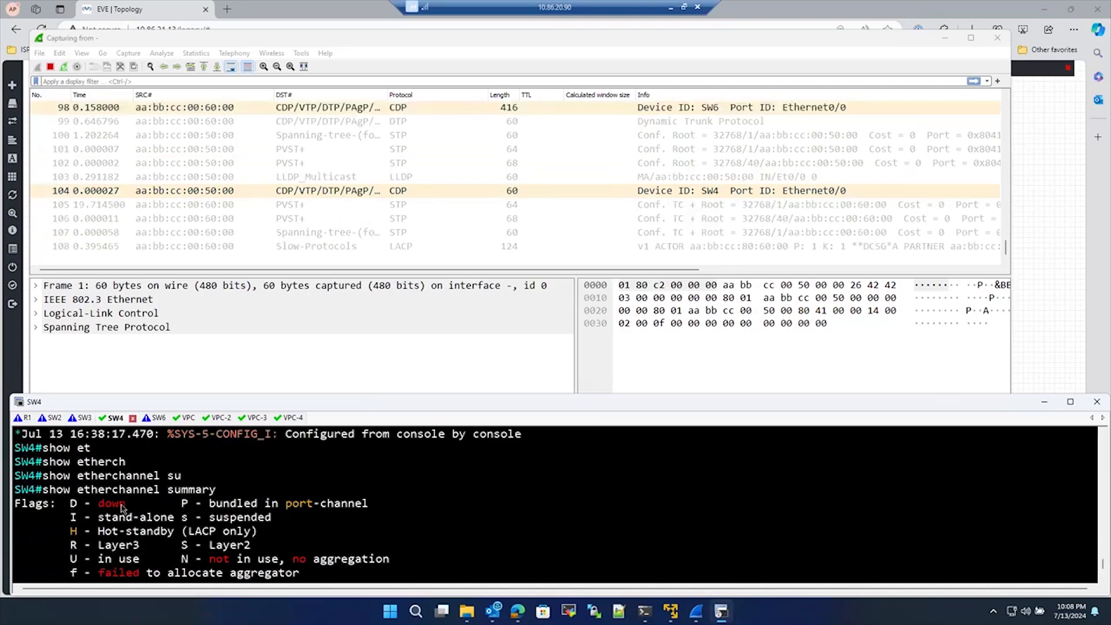
pyautogui.moveTo(65, 503); pyautogui.dragTo(127, 504)
pyautogui.scroll(-6, 172, 515)
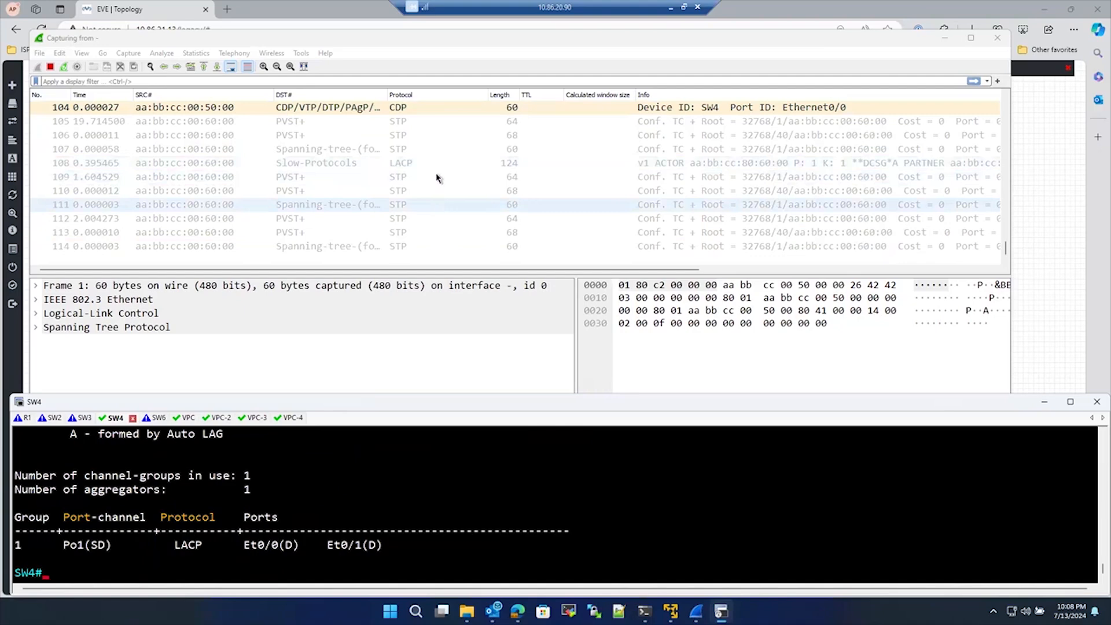
# Switch to Wireshark, stop the capture with LACP packet 108 selected, and expand its Link Aggregation Control Protocol details.
pyautogui.click(393, 108)
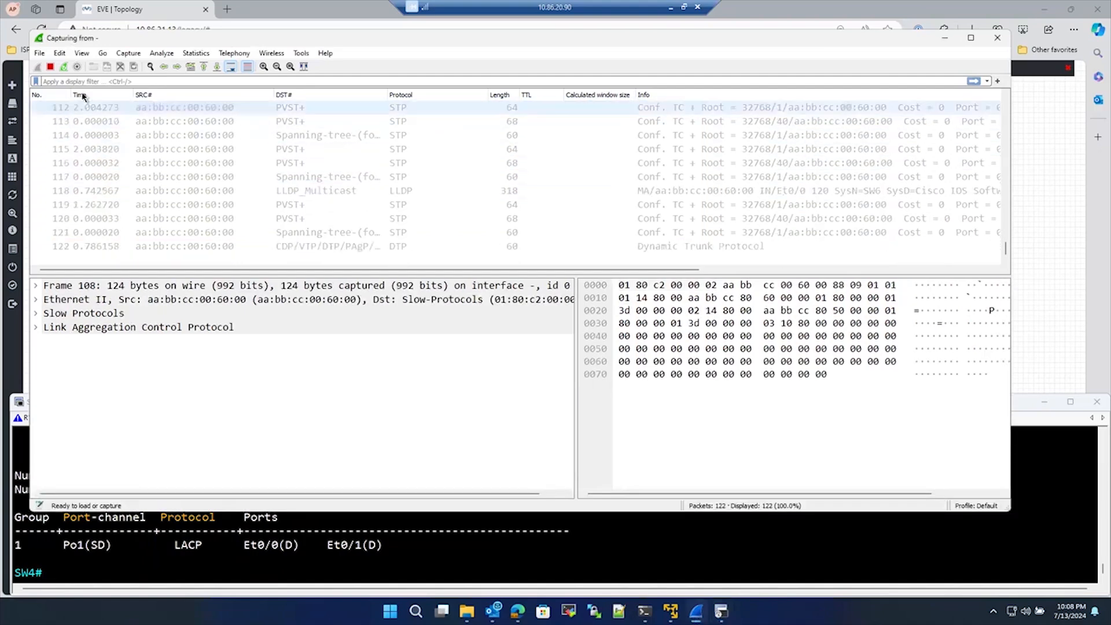
pyautogui.hotkey('ctrl', 'e')
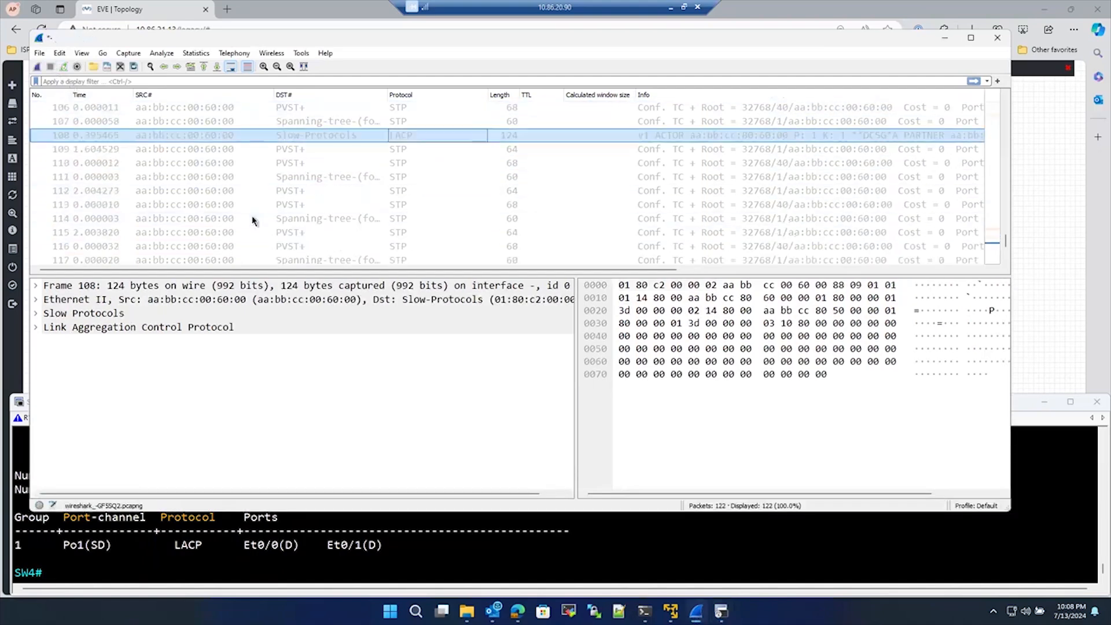
pyautogui.click(36, 327)
pyautogui.scroll(-6, 195, 409)
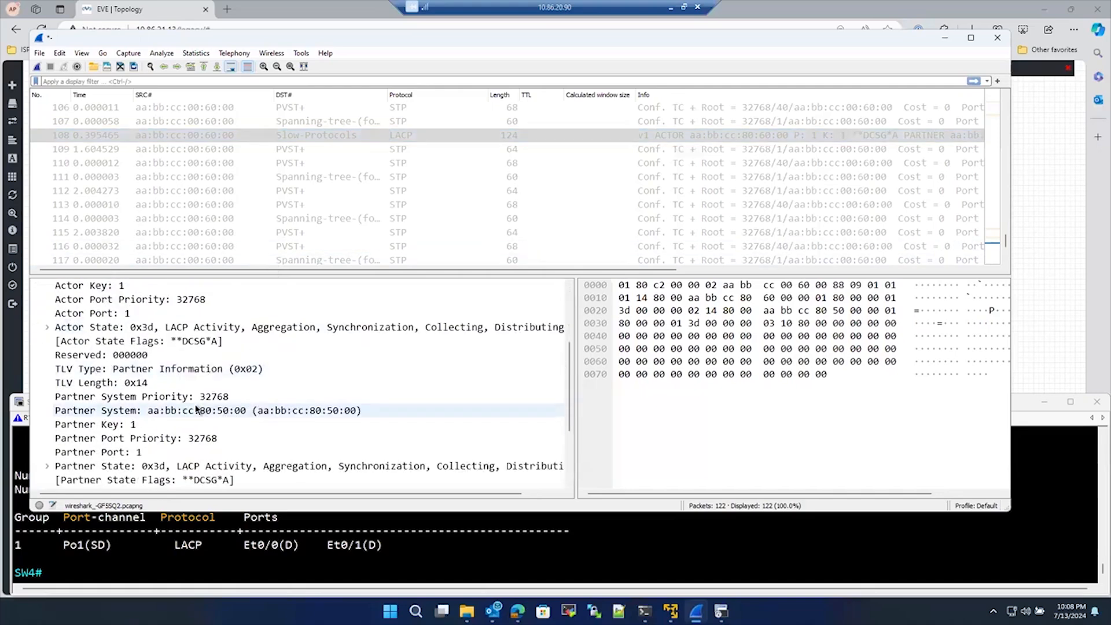
pyautogui.scroll(6, 196, 409)
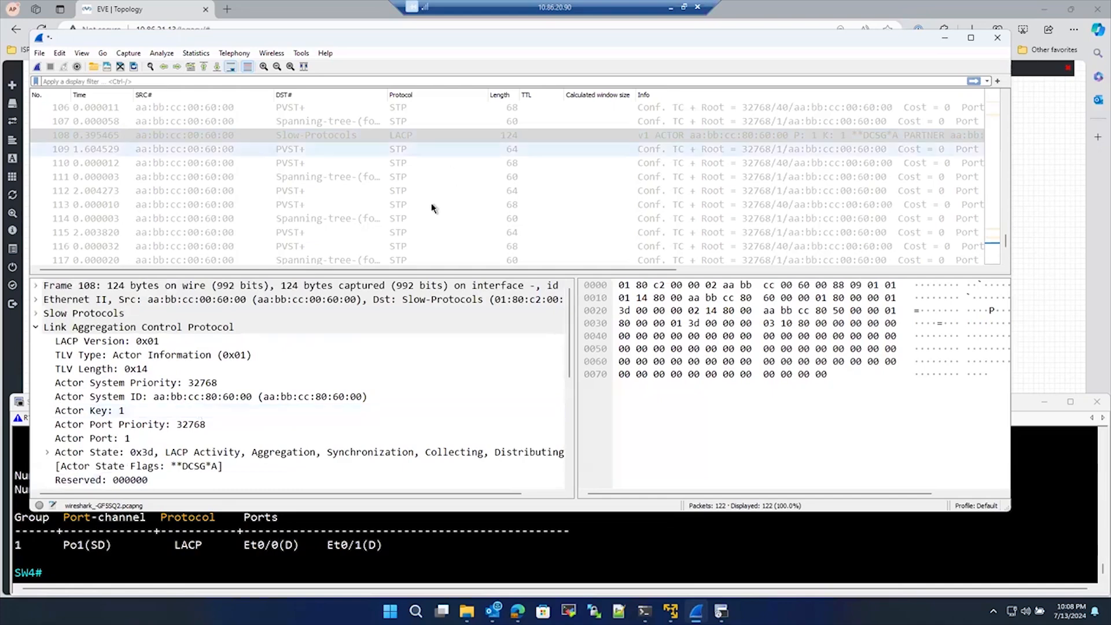
# Select LLDP packet 118 and look back through the earlier packets in the capture for LACP frames.
pyautogui.scroll(-2, 432, 220)
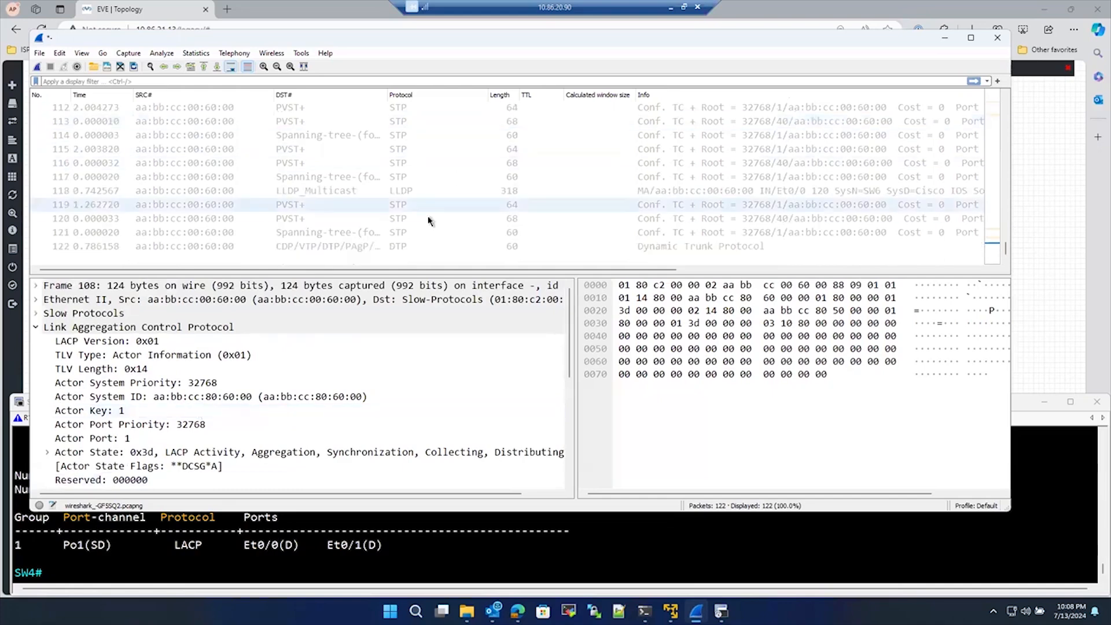
pyautogui.click(450, 193)
pyautogui.scroll(7, 450, 193)
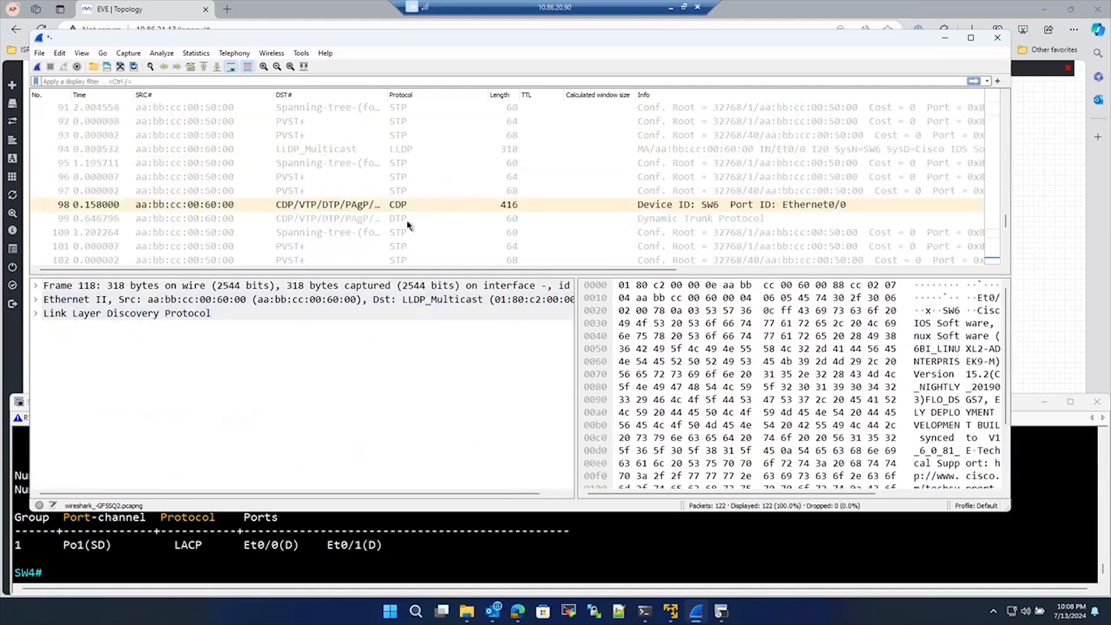
pyautogui.scroll(2, 410, 219)
pyautogui.scroll(10, 413, 216)
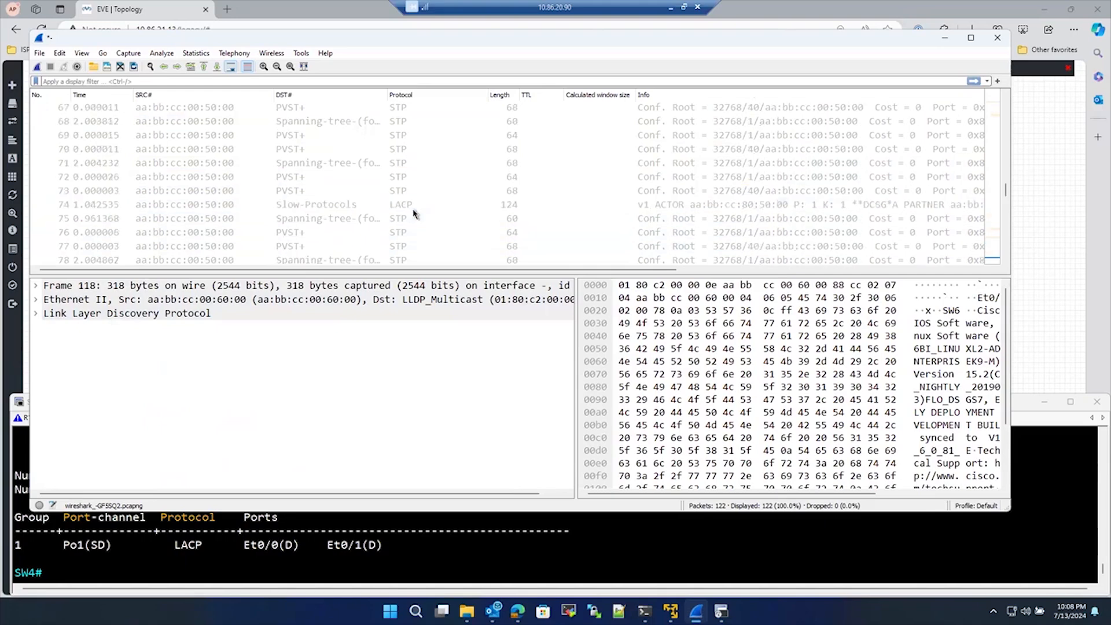
# Apply the display filter "lacp" to the captured packets.
pyautogui.click(208, 82)
pyautogui.write('lac')
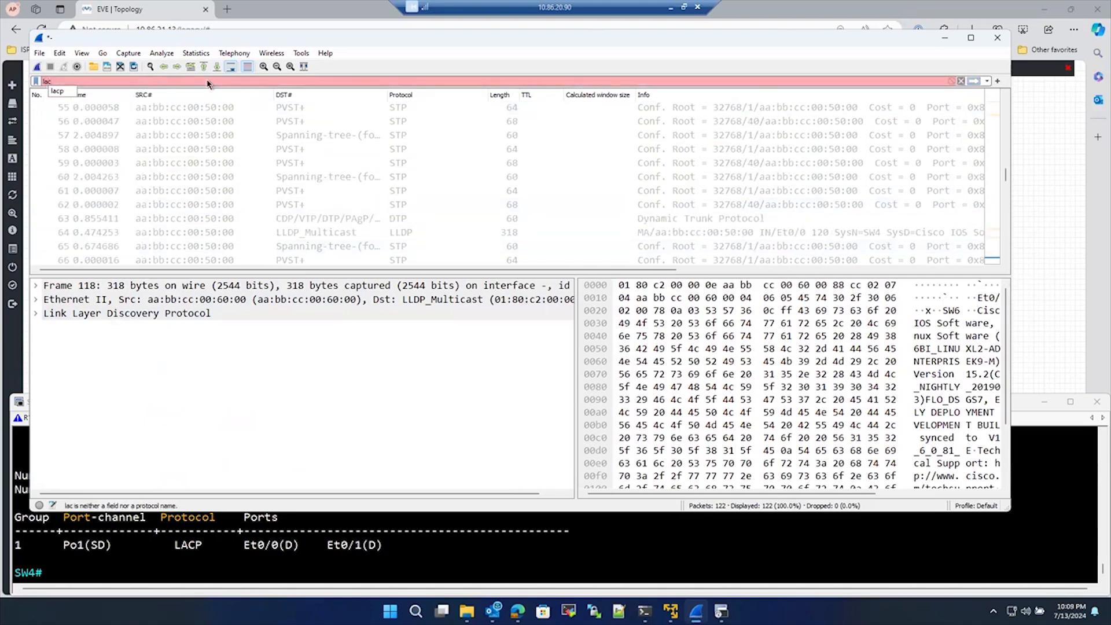
pyautogui.write('p')
pyautogui.press('Return')
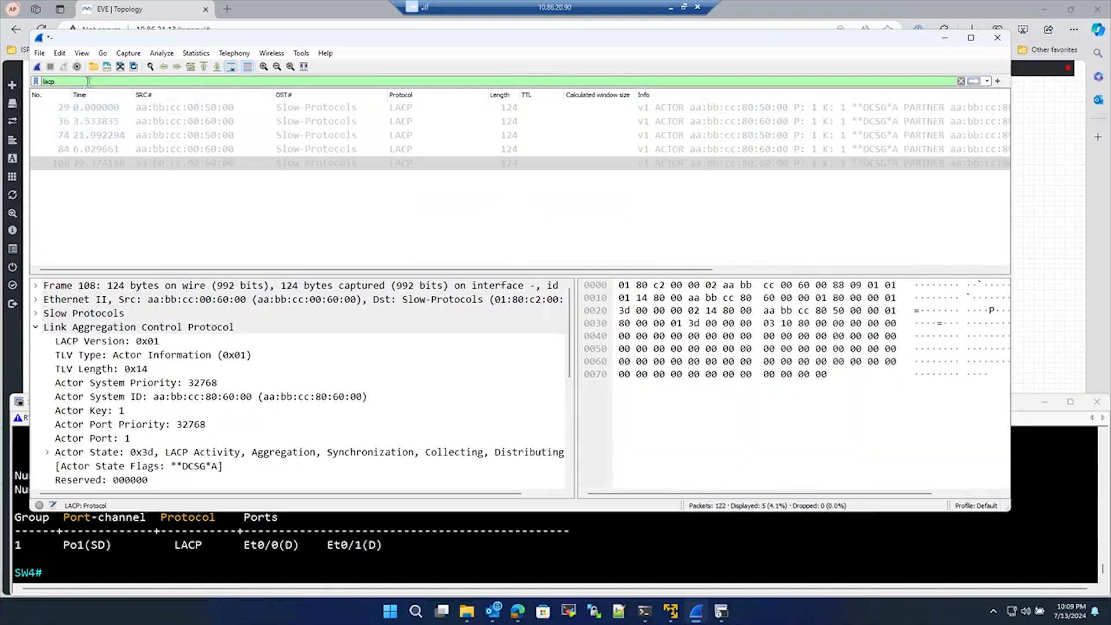
# Select LACP packet 29 and examine its actor and partner system, key, port and state fields.
pyautogui.click(161, 113)
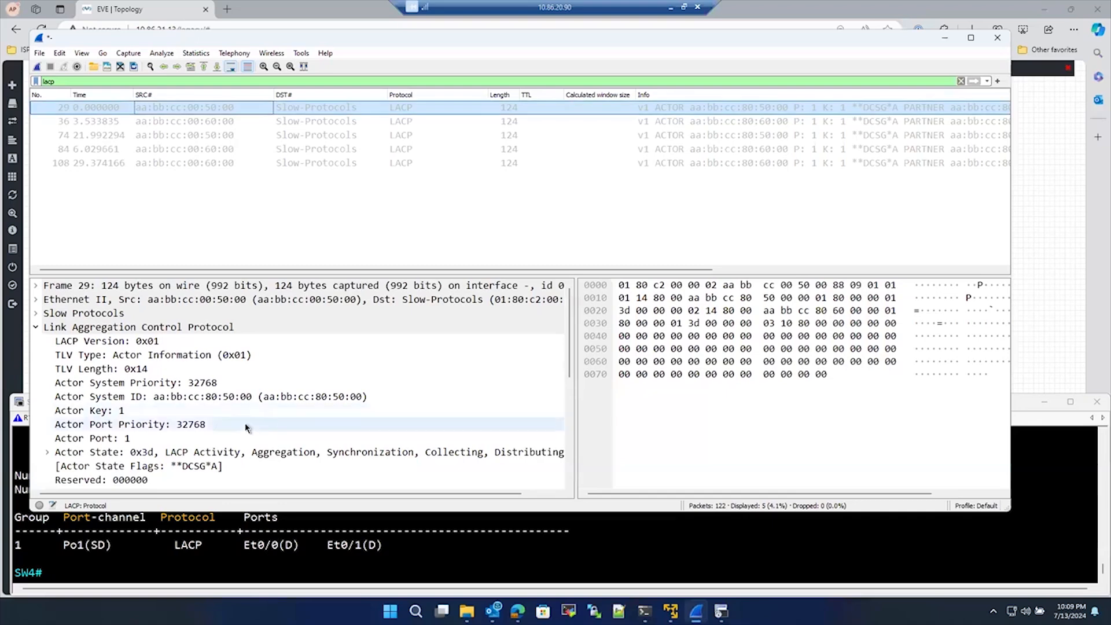
pyautogui.scroll(-4, 247, 427)
pyautogui.scroll(-2, 249, 427)
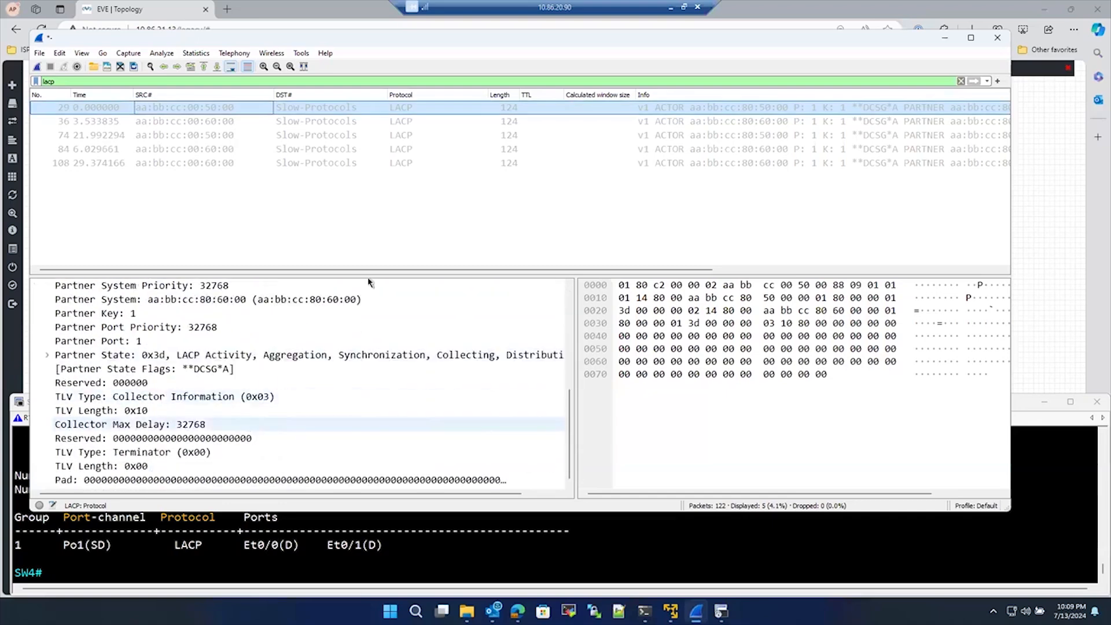
pyautogui.moveTo(384, 270); pyautogui.dragTo(783, 287)
pyautogui.moveTo(226, 285); pyautogui.dragTo(253, 356)
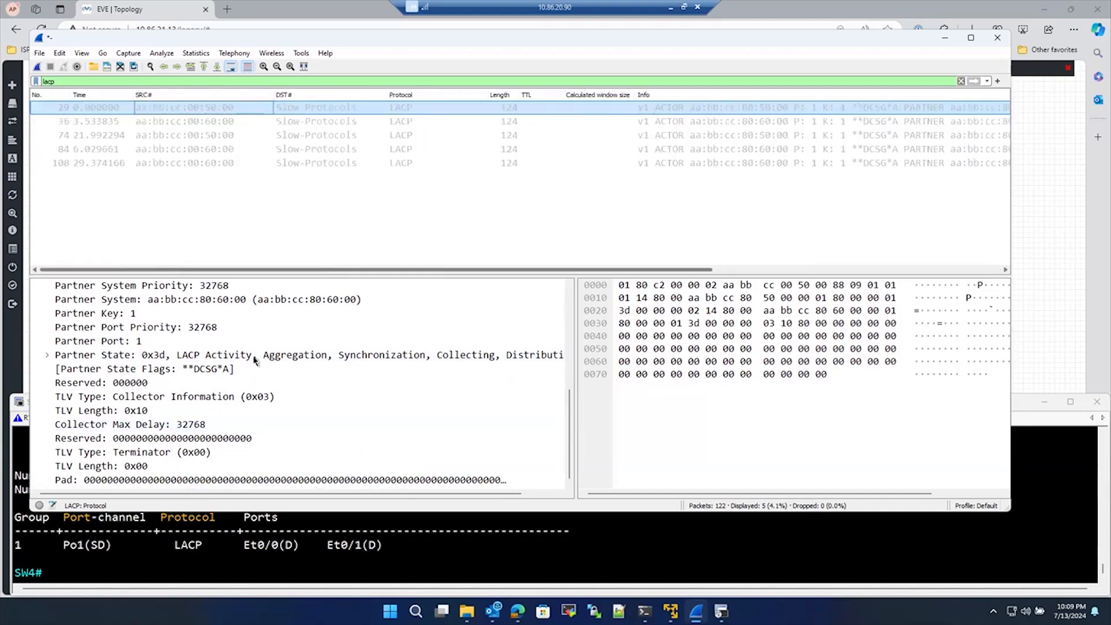
# Return to the SW4 console and list the possible completions of "show interfaces ether" with "?".
pyautogui.click(400, 545)
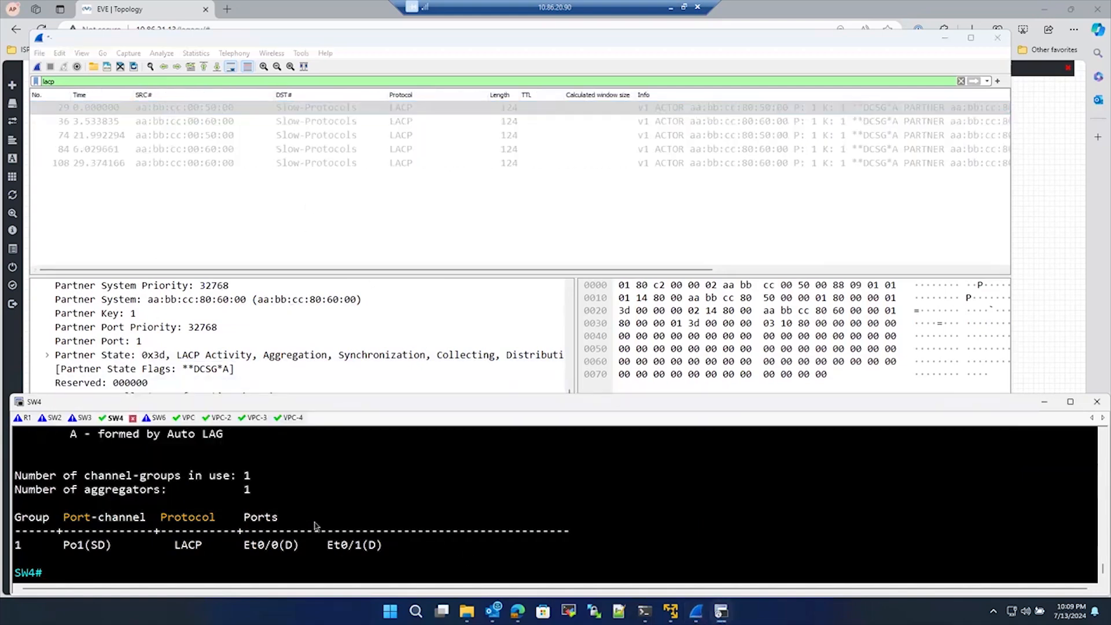
pyautogui.click(208, 109)
pyautogui.click(240, 510)
pyautogui.write('sho')
pyautogui.press('Tab')
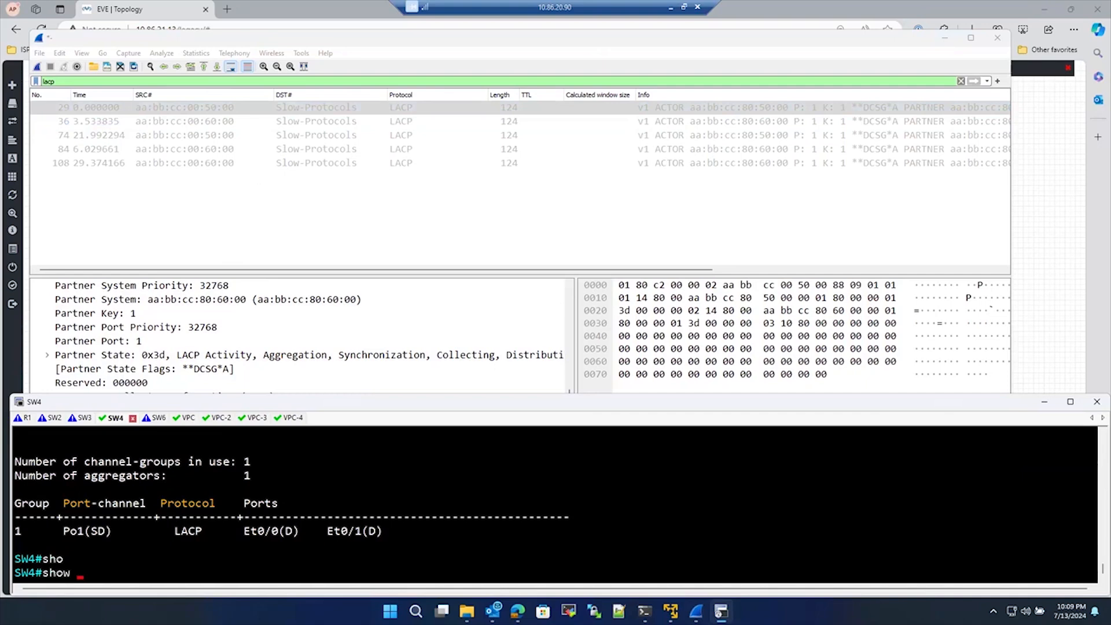
pyautogui.write('int')
pyautogui.press('Tab')
pyautogui.write('et')
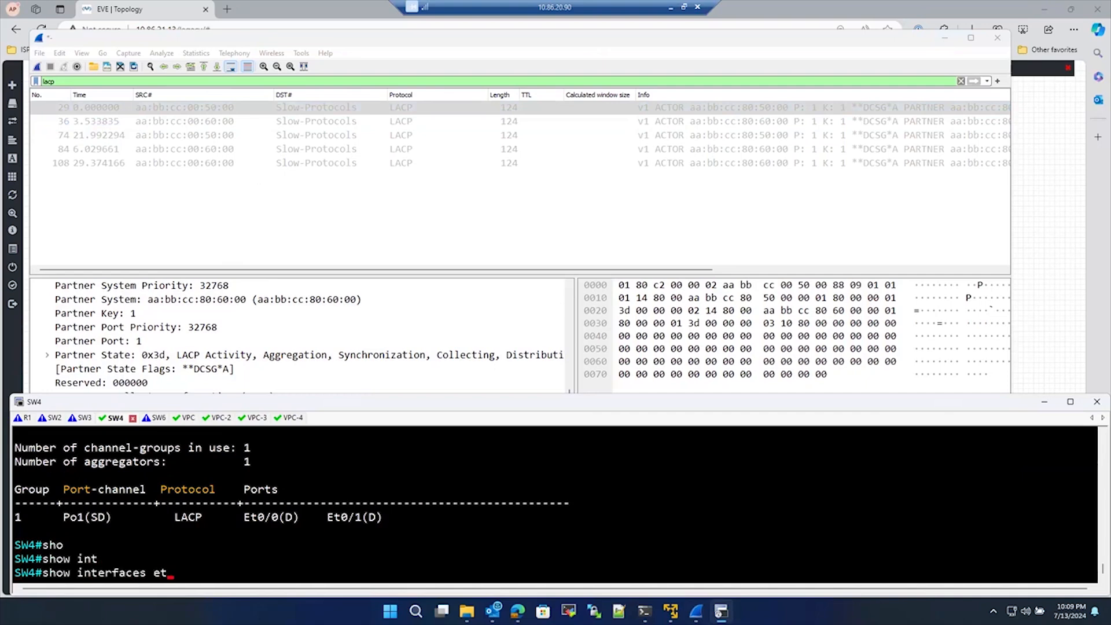
pyautogui.press('Tab')
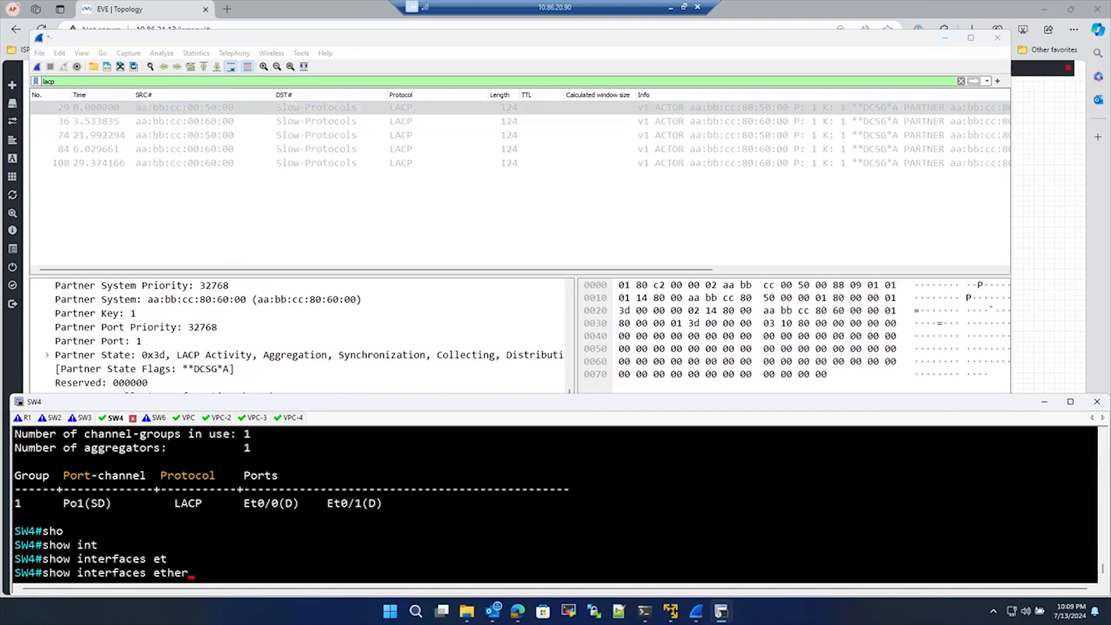
pyautogui.press('BackSpace')
pyautogui.press('BackSpace')
pyautogui.press('BackSpace')
pyautogui.write('et')
pyautogui.press('Tab')
pyautogui.write('?')
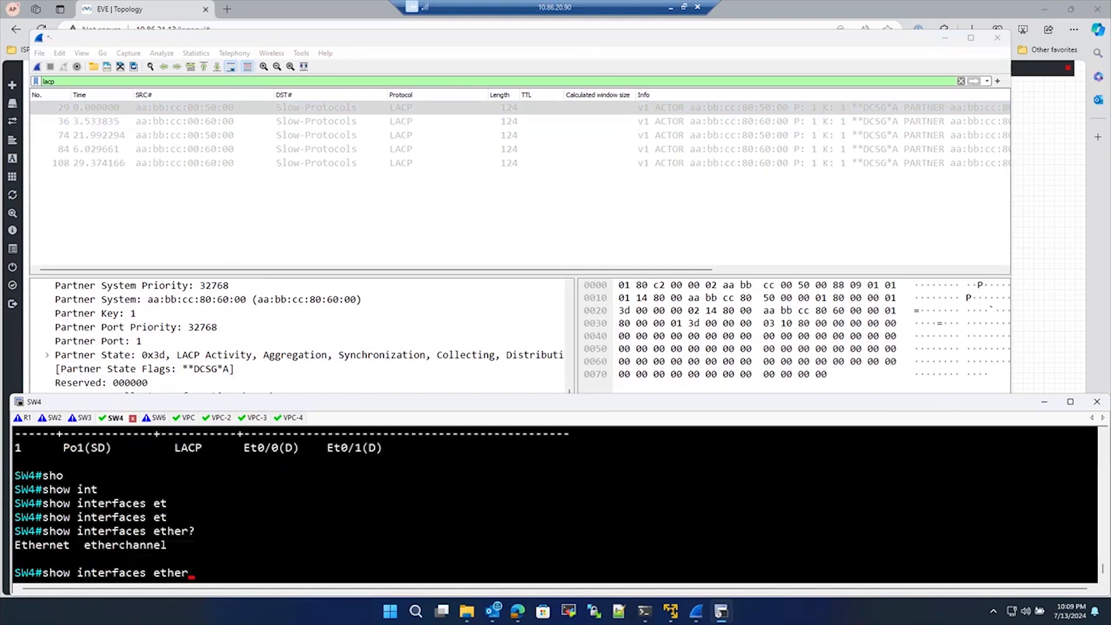
# Run "show interfaces ethernet 0/0" and examine the interface status and hardware address at the start of the output.
pyautogui.write('net 0/0')
pyautogui.press('Return')
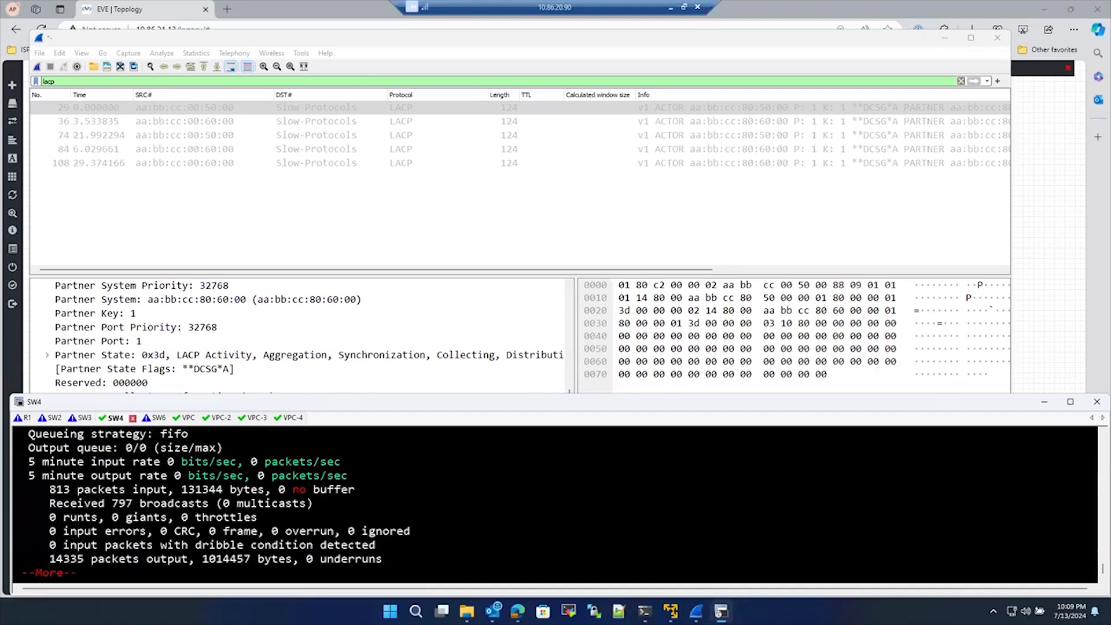
pyautogui.scroll(3, 240, 496)
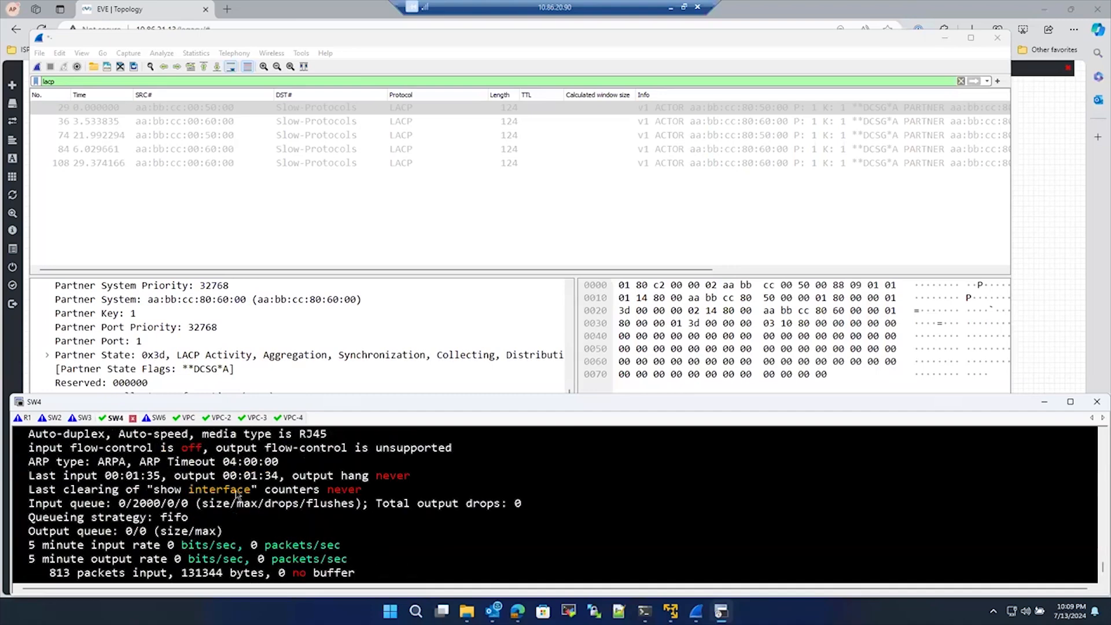
pyautogui.scroll(4, 239, 495)
pyautogui.scroll(-1, 240, 495)
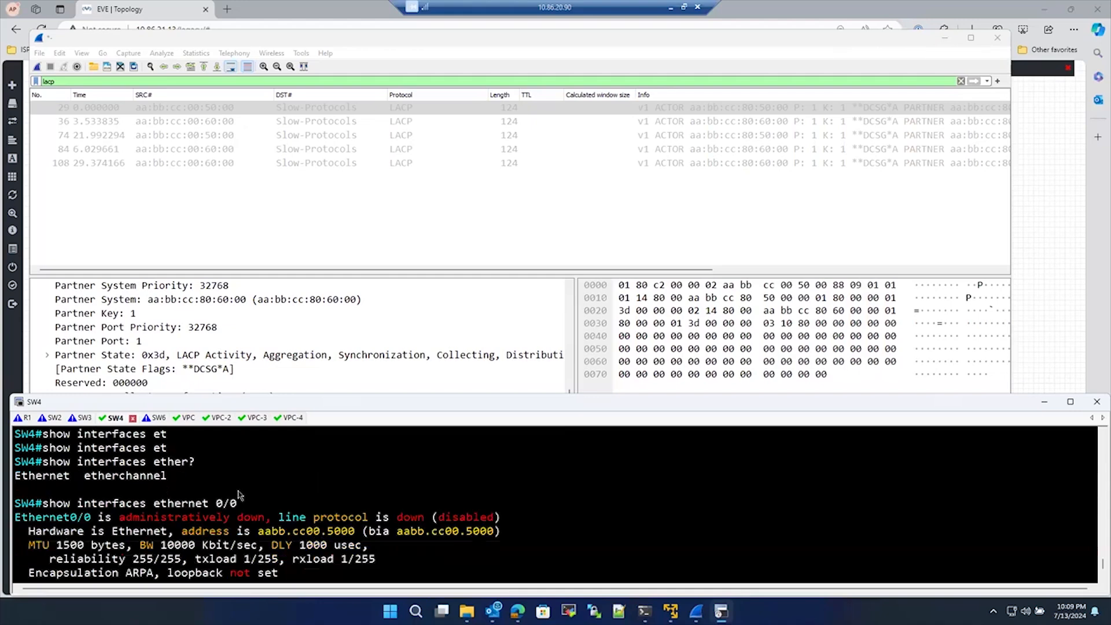
# Highlight "5000" in SW4's Ethernet0/0 hardware address and draw an annotation arrow linking it to packet 29's source, labelled SW4.
pyautogui.moveTo(328, 531); pyautogui.dragTo(362, 531)
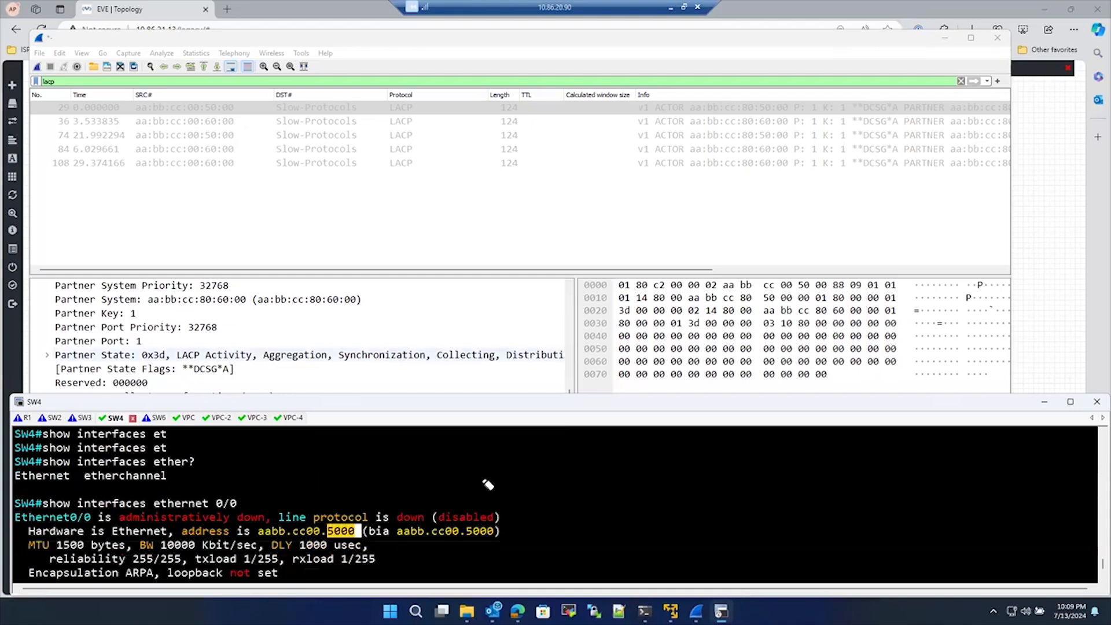
pyautogui.moveTo(216, 110)
pyautogui.mouseDown()
pyautogui.moveTo(298, 132)
pyautogui.moveTo(399, 362)
pyautogui.mouseUp()
pyautogui.moveTo(389, 417)
pyautogui.mouseDown()
pyautogui.moveTo(327, 532)
pyautogui.moveTo(333, 543)
pyautogui.mouseUp()
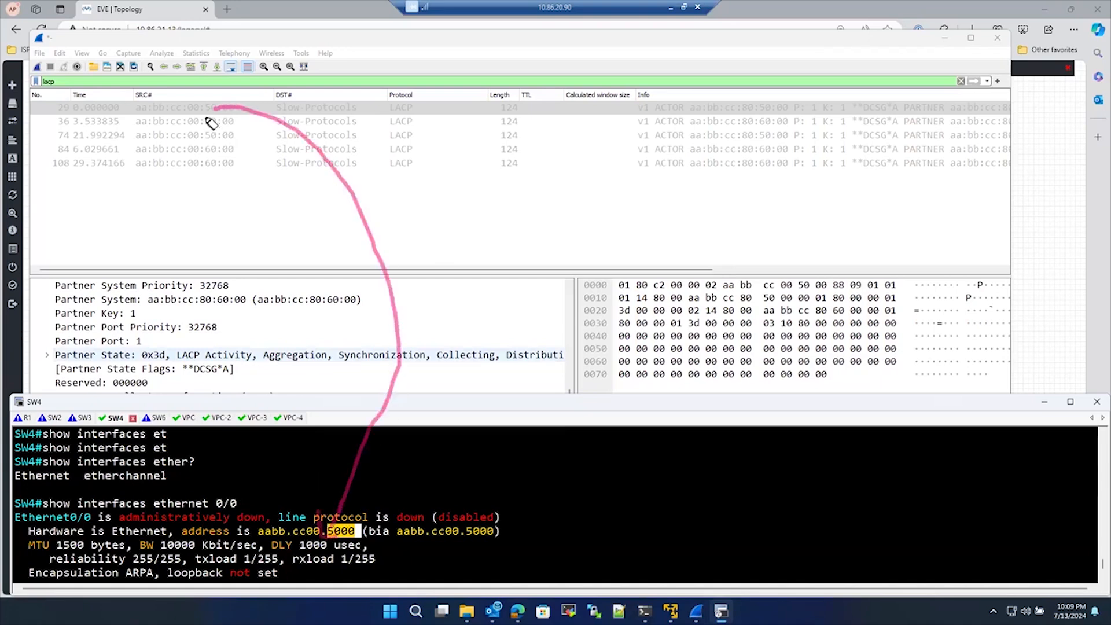
pyautogui.moveTo(180, 97); pyautogui.dragTo(174, 114)
pyautogui.moveTo(187, 100)
pyautogui.mouseDown()
pyautogui.moveTo(189, 110)
pyautogui.moveTo(231, 104)
pyautogui.moveTo(221, 123)
pyautogui.mouseUp()
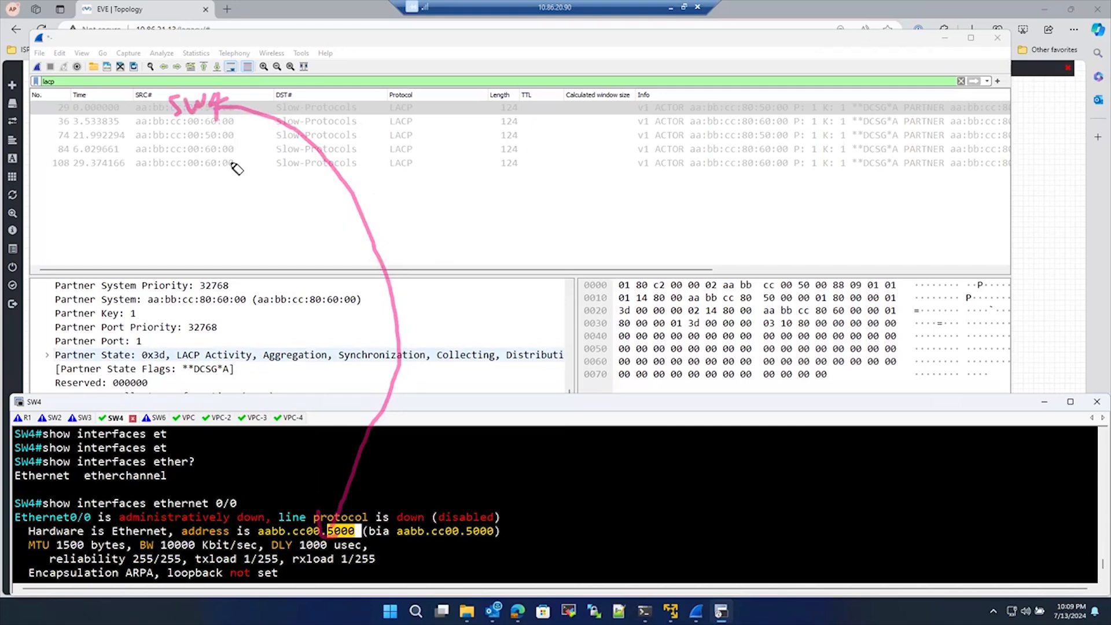
# Mark packet 36's source address with a freehand annotation and an arrow labelled SW6.
pyautogui.moveTo(134, 128); pyautogui.dragTo(149, 131)
pyautogui.moveTo(253, 142); pyautogui.dragTo(159, 122)
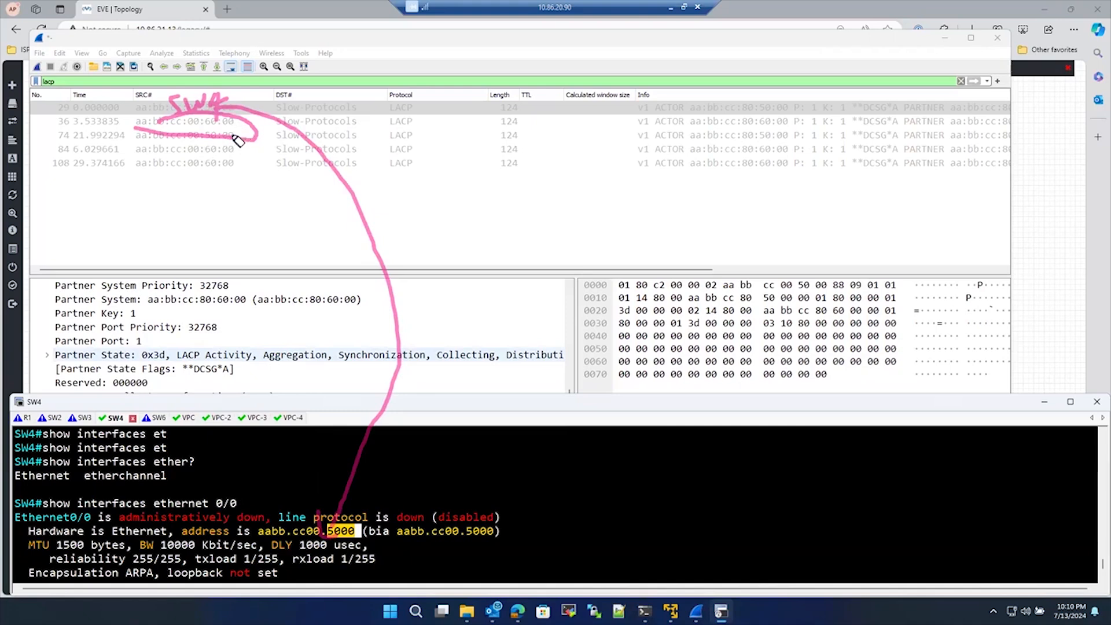
pyautogui.moveTo(245, 139)
pyautogui.mouseDown()
pyautogui.moveTo(200, 230)
pyautogui.moveTo(205, 256)
pyautogui.moveTo(242, 237)
pyautogui.moveTo(246, 249)
pyautogui.mouseUp()
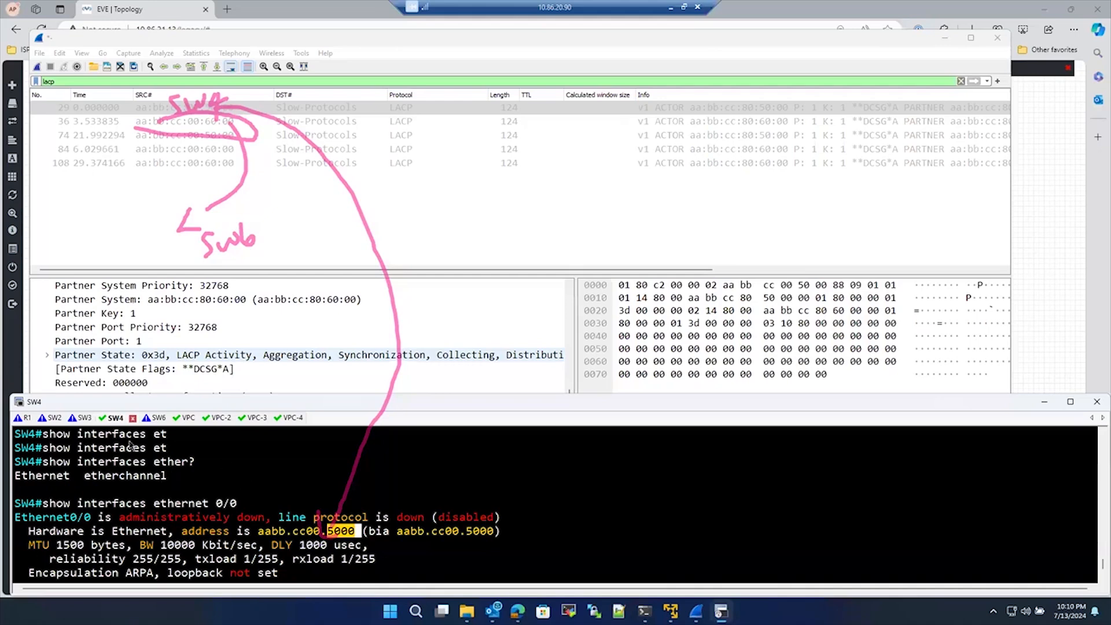
# Switch to the SW6 console and try to show the interface with "show interfaces ether 0/0".
pyautogui.click(154, 417)
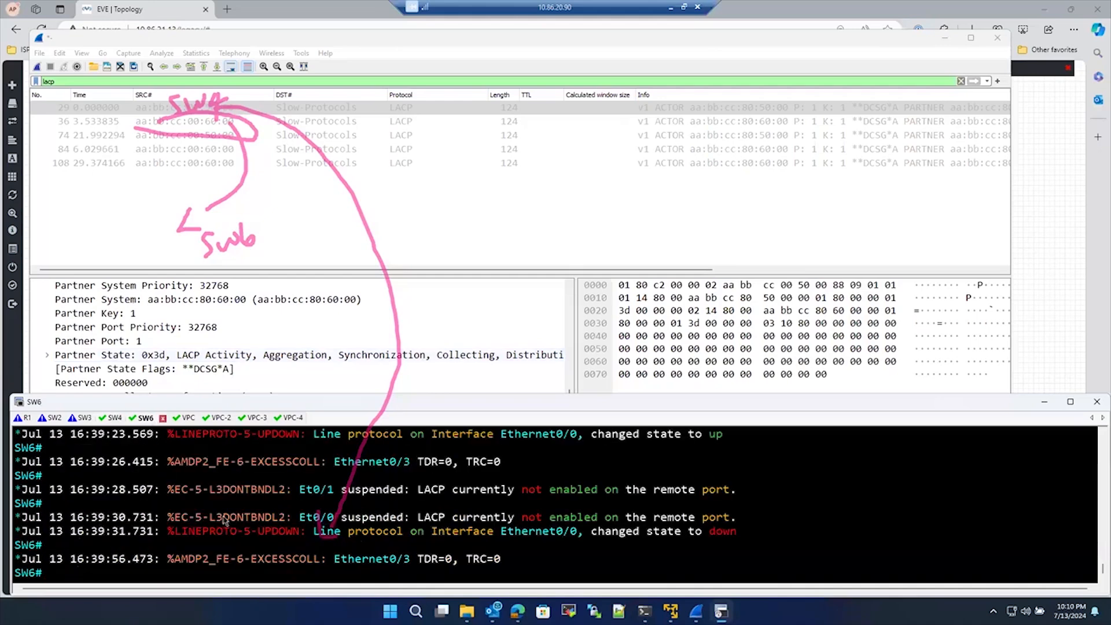
pyautogui.write('sho')
pyautogui.press('Tab')
pyautogui.write('int')
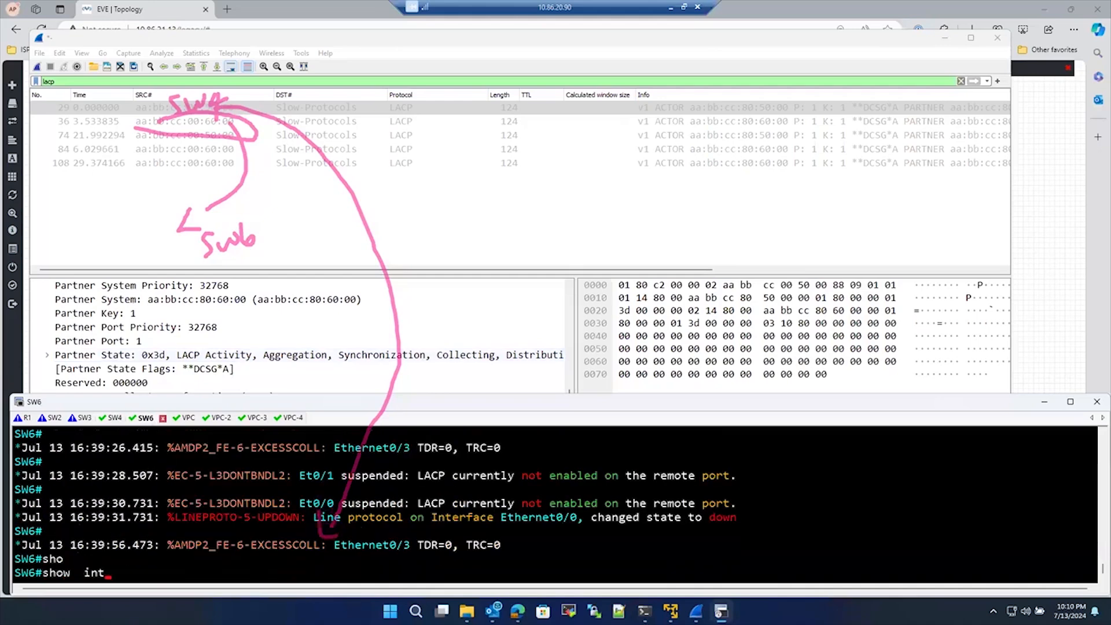
pyautogui.press('Tab')
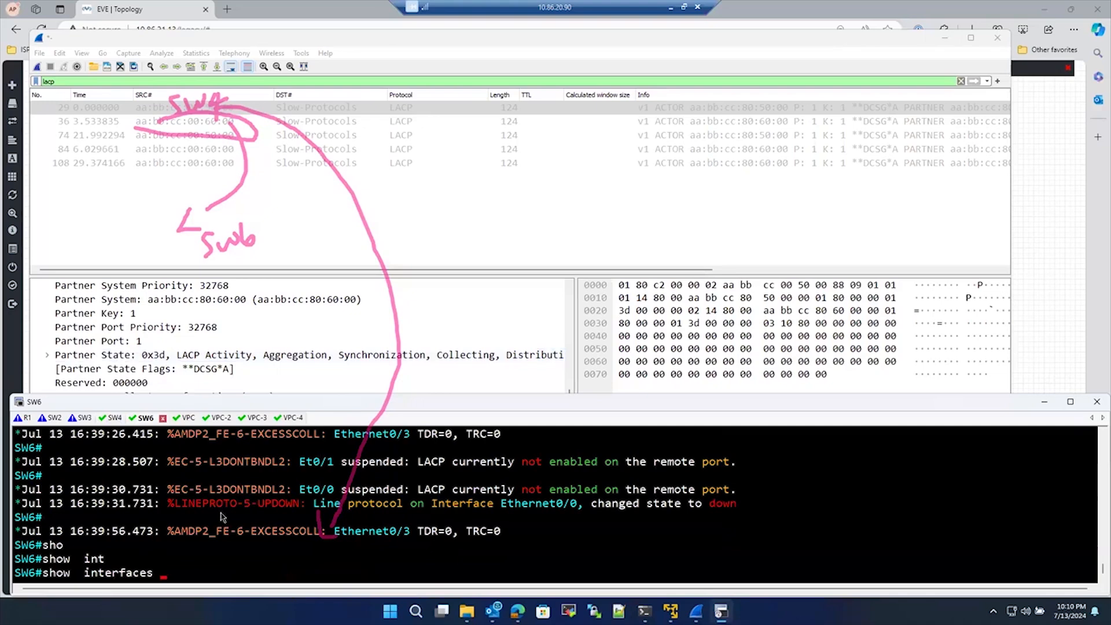
pyautogui.write('et')
pyautogui.press('Tab')
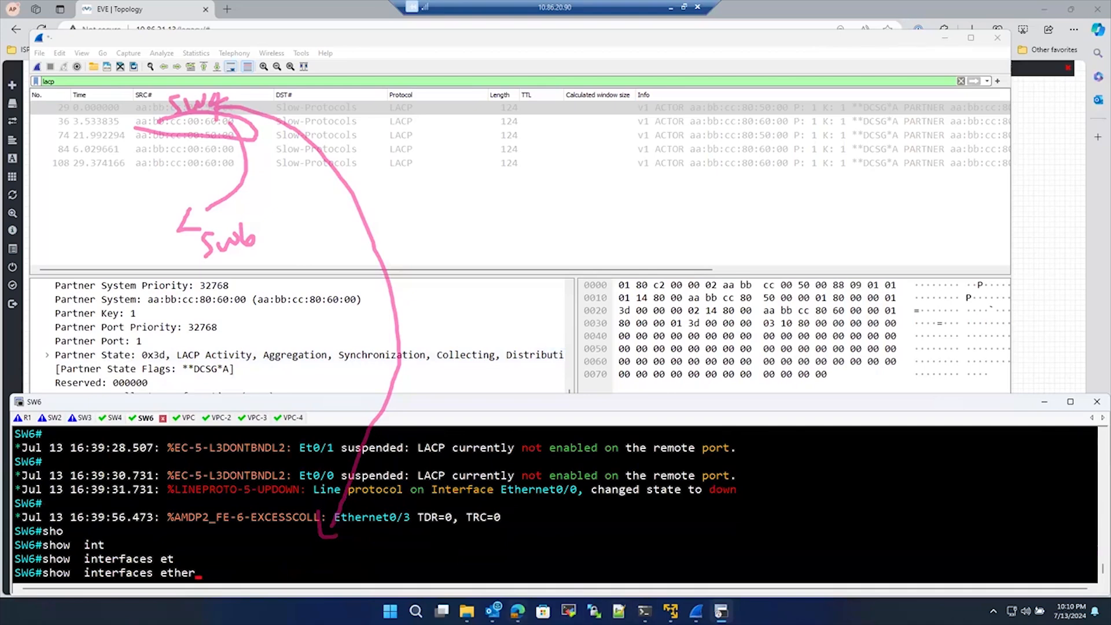
pyautogui.click(518, 611)
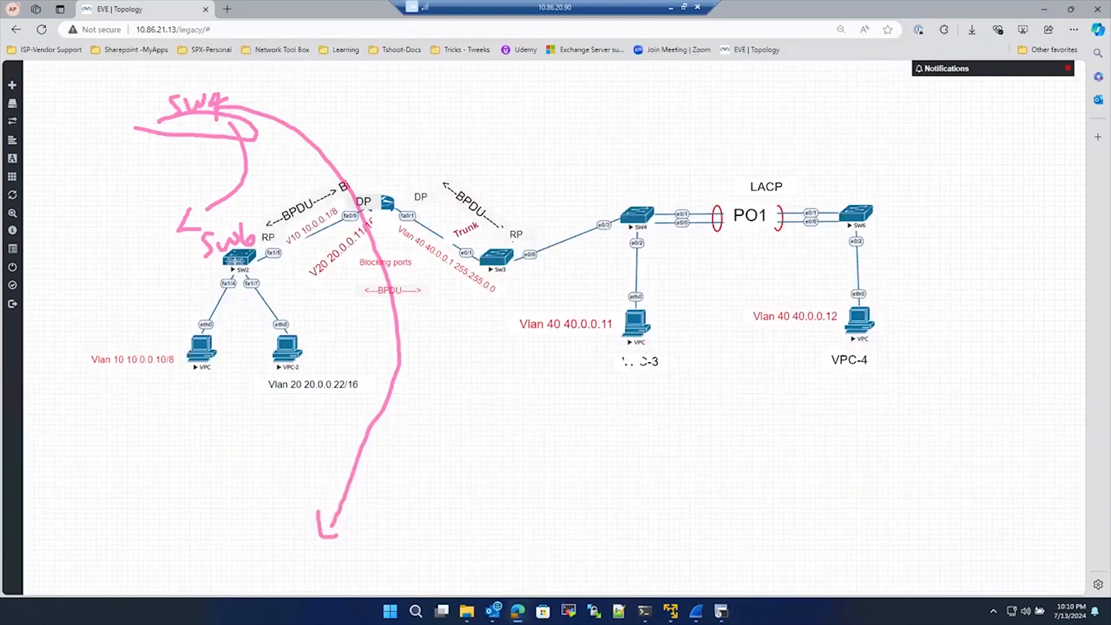
pyautogui.click(518, 611)
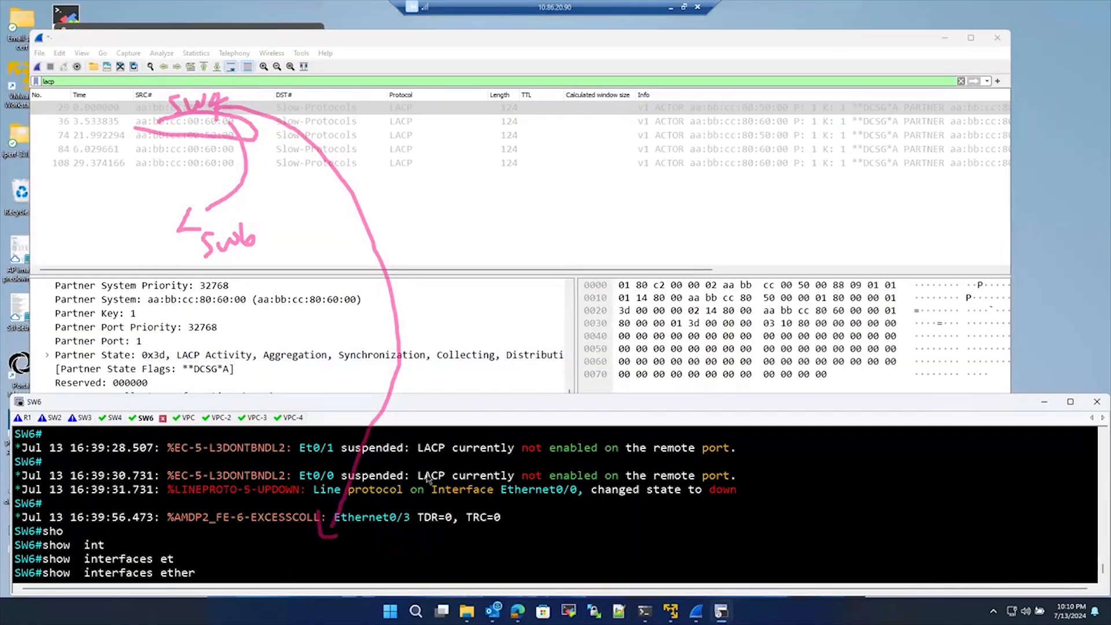
pyautogui.press('Tab')
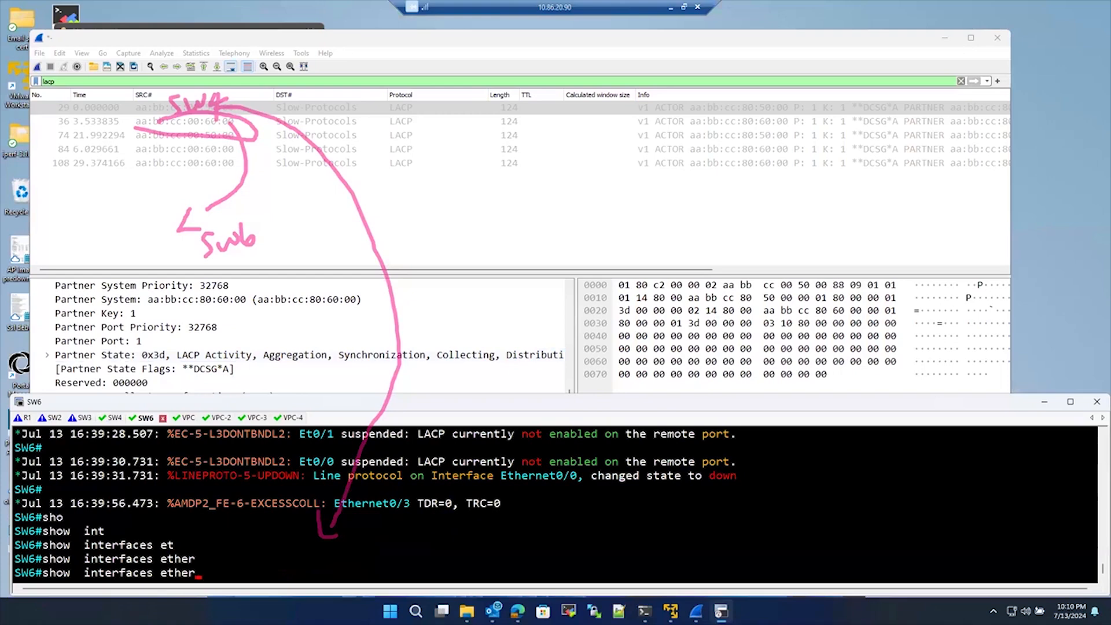
pyautogui.write('0/0')
pyautogui.press('Return')
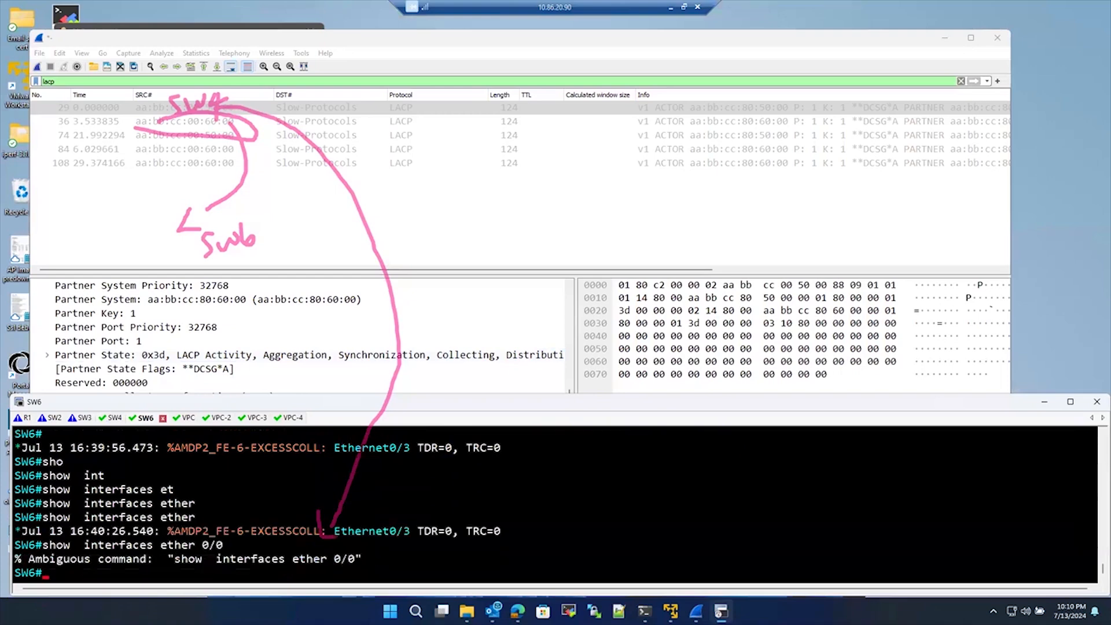
# Run "show int ethernet 0/0" on SW6 and examine the interface status and hardware address at the start of the output.
pyautogui.write('sho')
pyautogui.press('Tab')
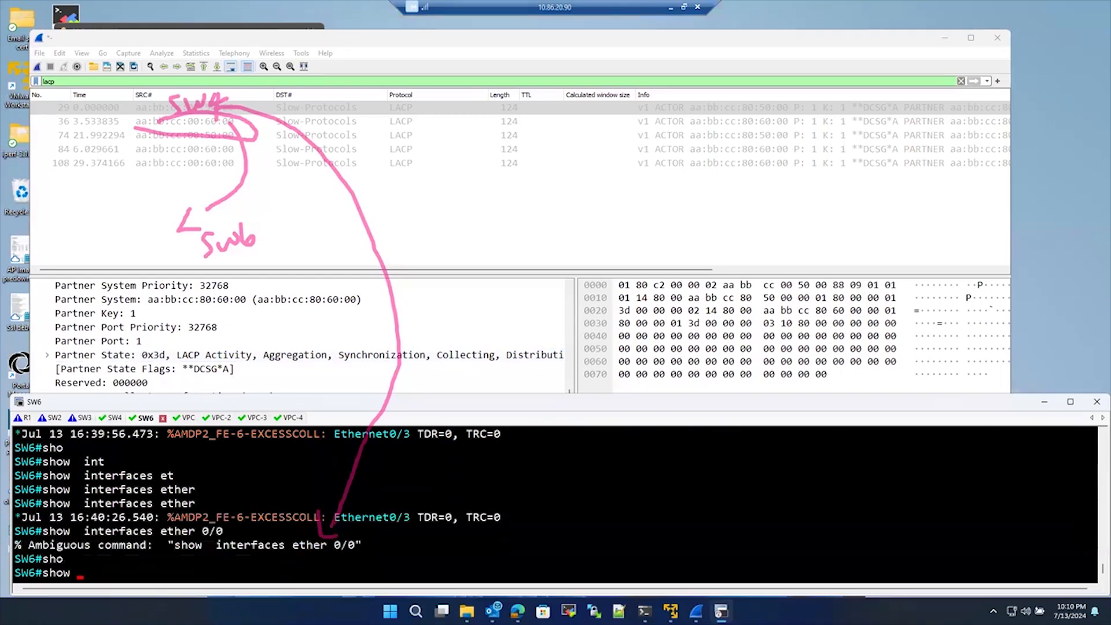
pyautogui.write('int ether')
pyautogui.press('Tab')
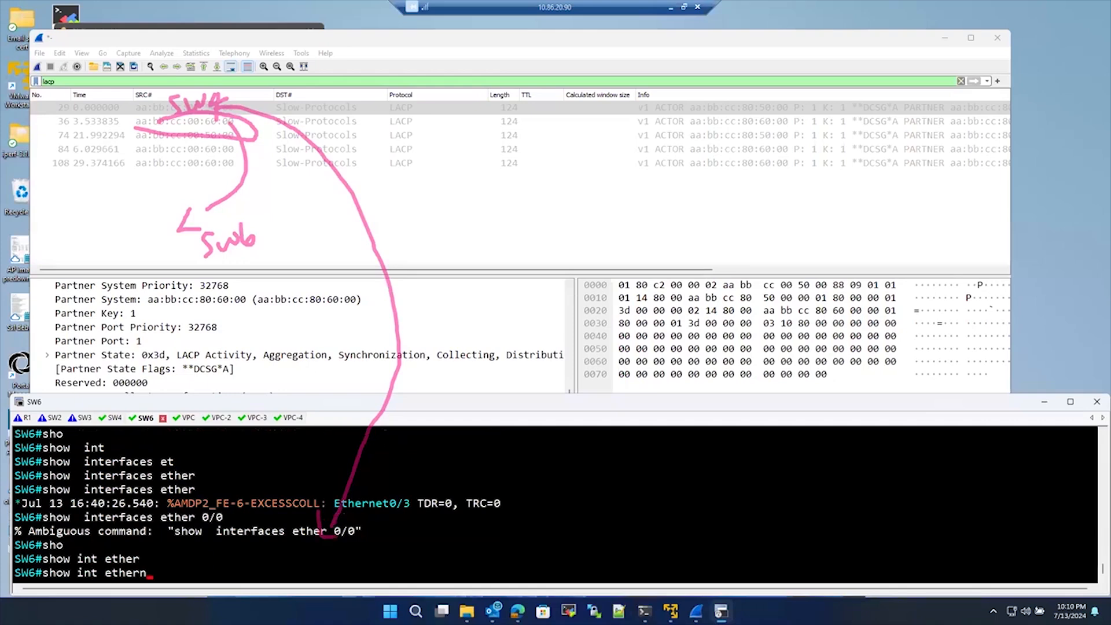
pyautogui.write('n')
pyautogui.press('Tab')
pyautogui.write('0/')
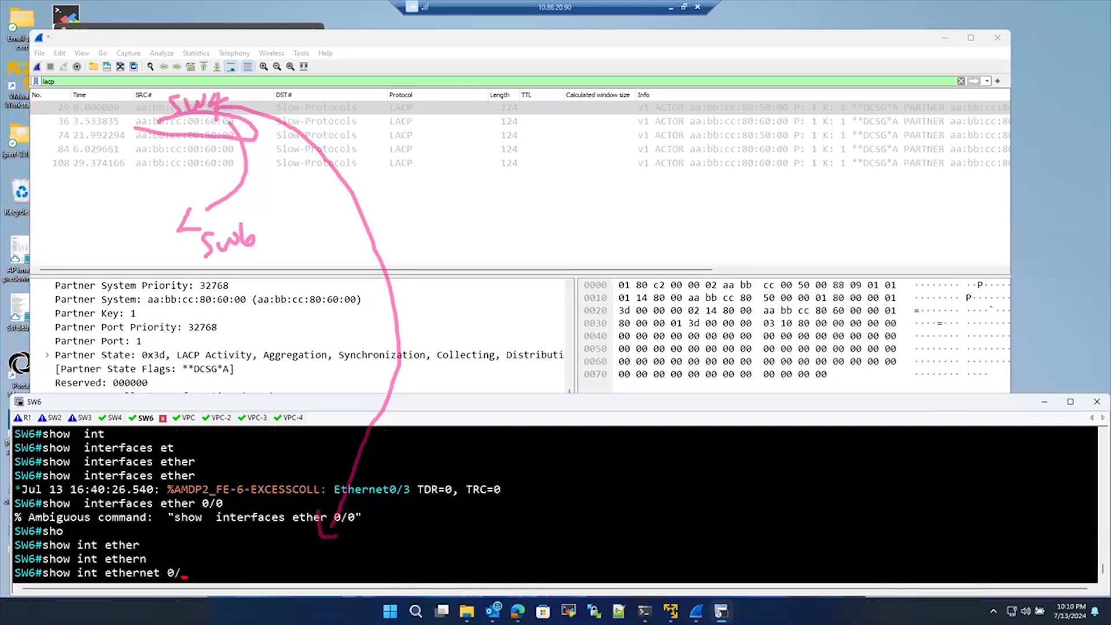
pyautogui.write('0')
pyautogui.press('Return')
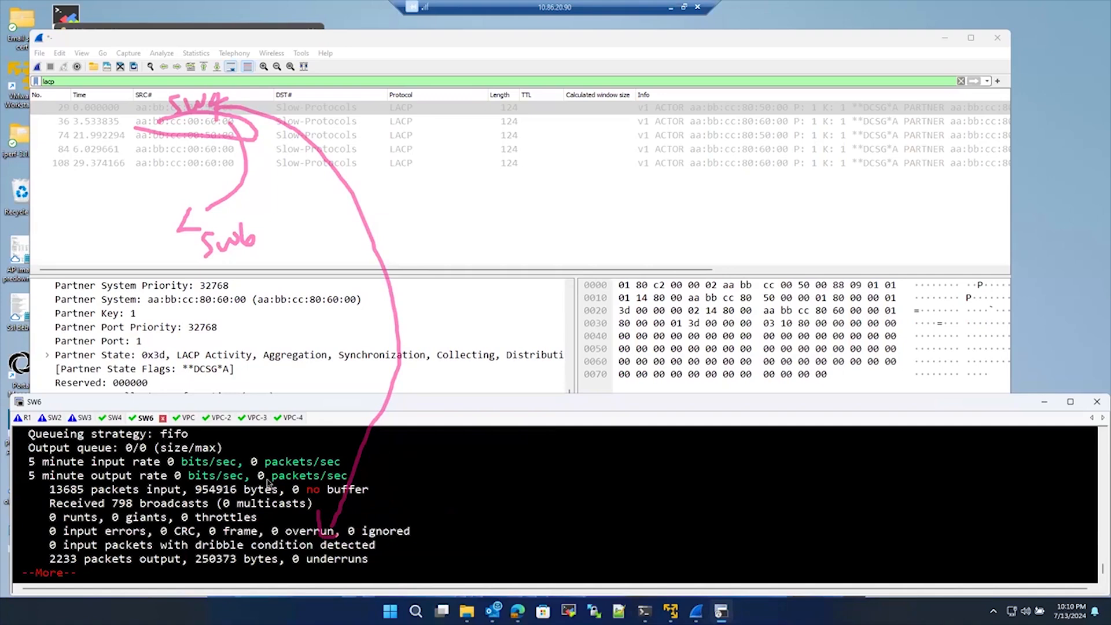
pyautogui.scroll(5, 266, 486)
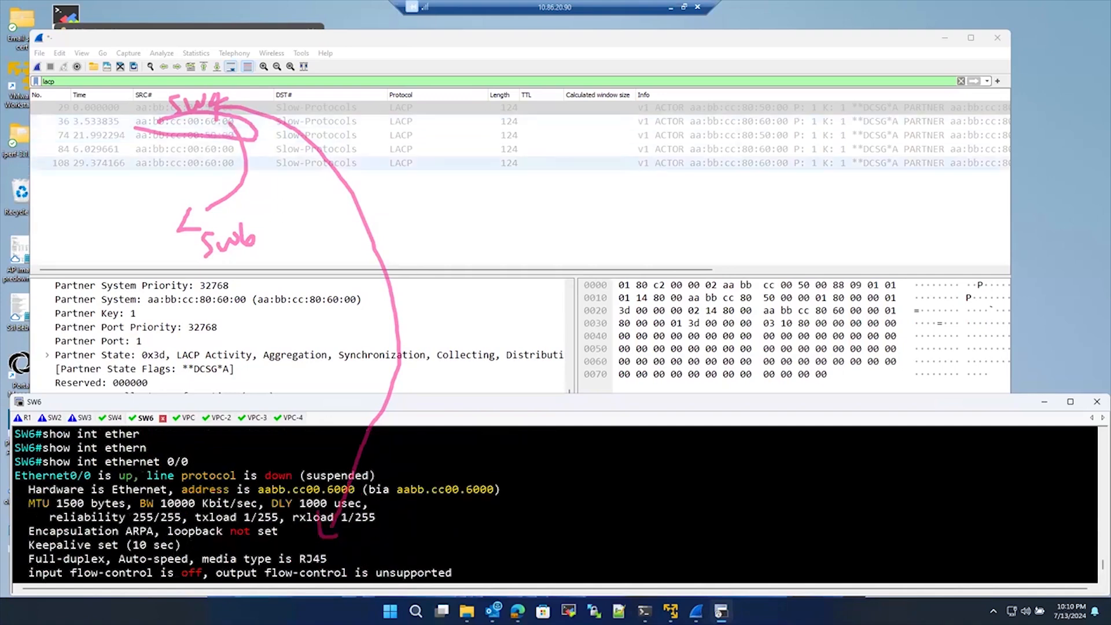
# Draw an annotation line from SW6's hardware address to the matching packet source, and clear all annotations from the screen.
pyautogui.moveTo(347, 492)
pyautogui.mouseDown()
pyautogui.moveTo(322, 312)
pyautogui.moveTo(250, 118)
pyautogui.moveTo(255, 139)
pyautogui.mouseUp()
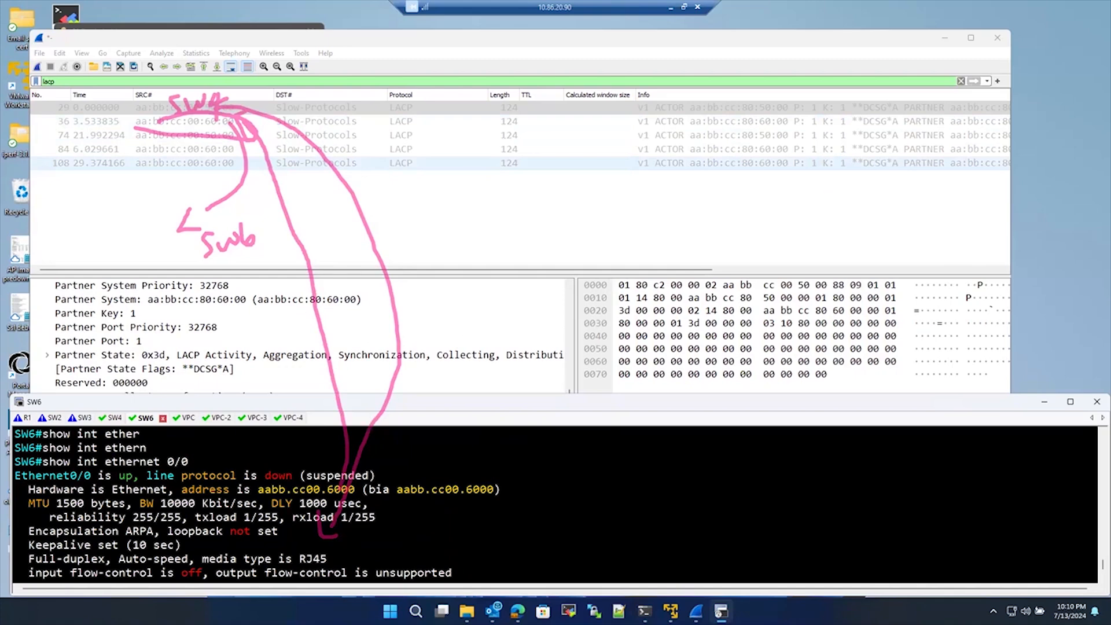
pyautogui.press('Escape')
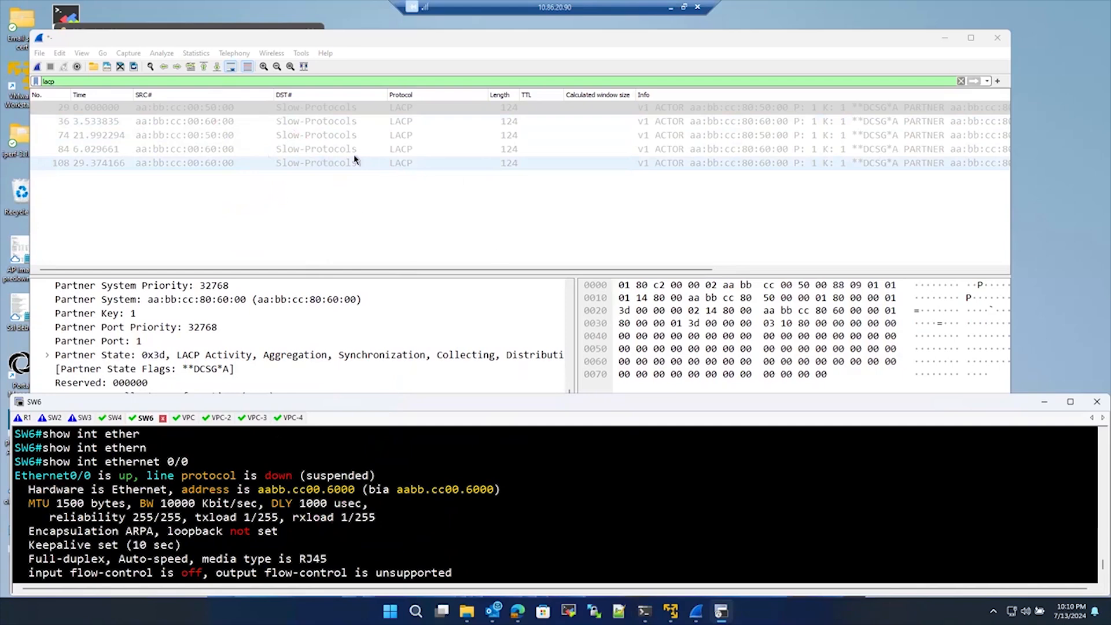
# Select LACP packet 108 and expand its Partner State to examine the LACP Activity and Aggregation flags.
pyautogui.click(301, 148)
pyautogui.click(295, 166)
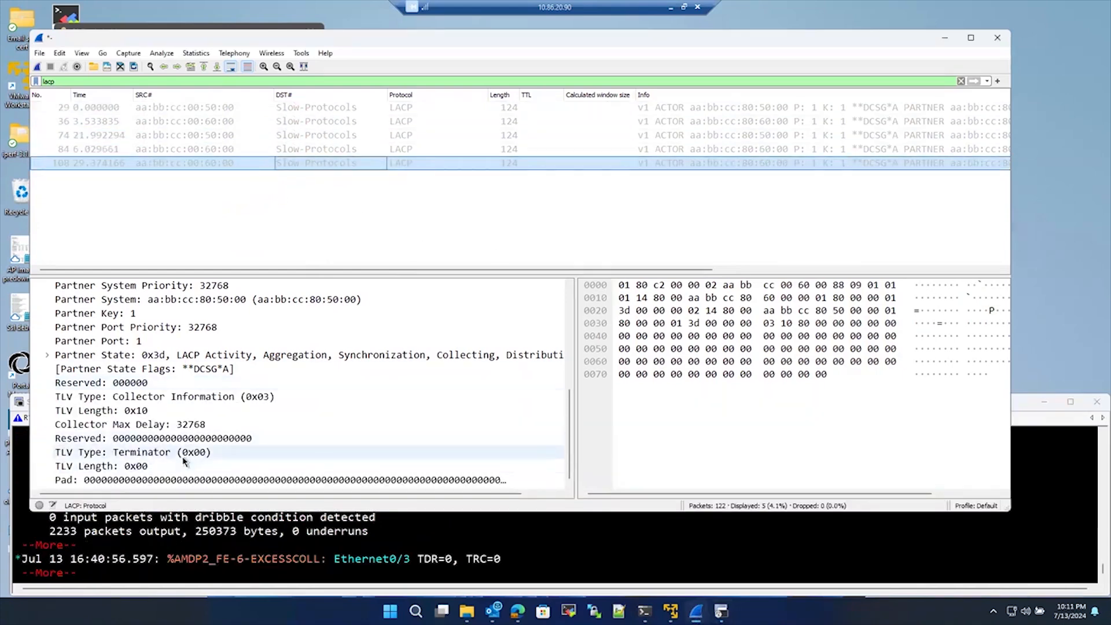
pyautogui.scroll(2, 185, 461)
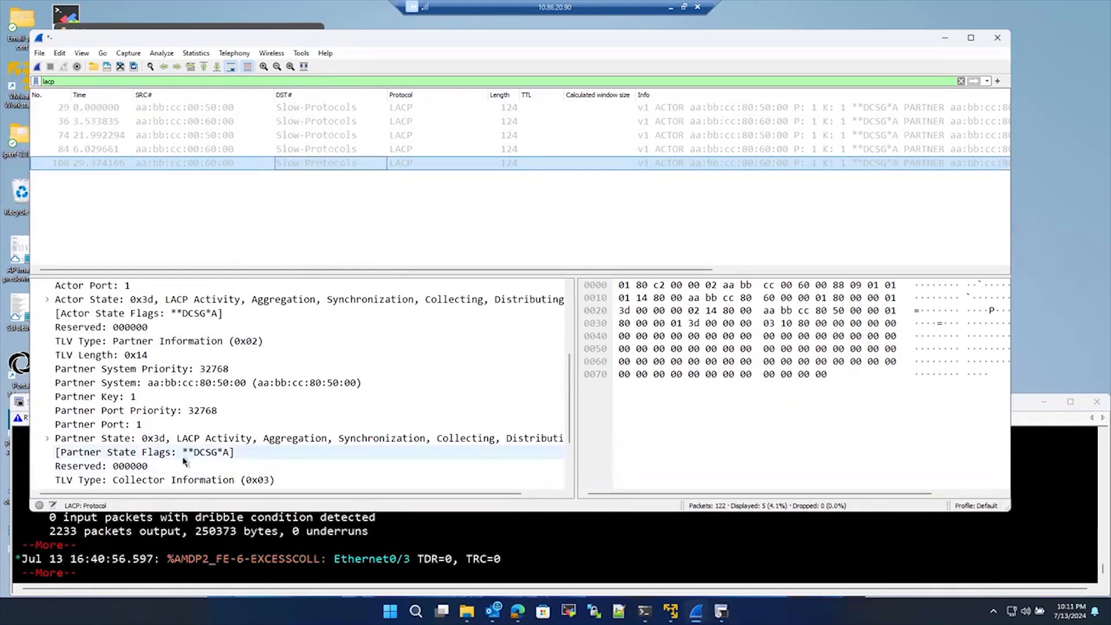
pyautogui.click(47, 438)
pyautogui.scroll(-2, 235, 455)
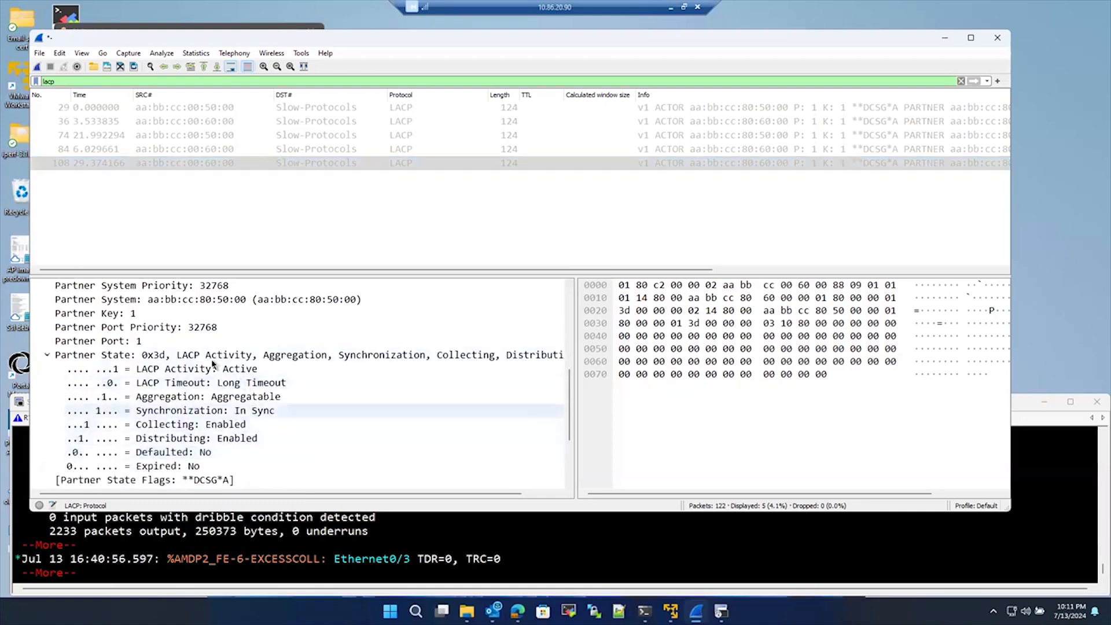
pyautogui.click(254, 371)
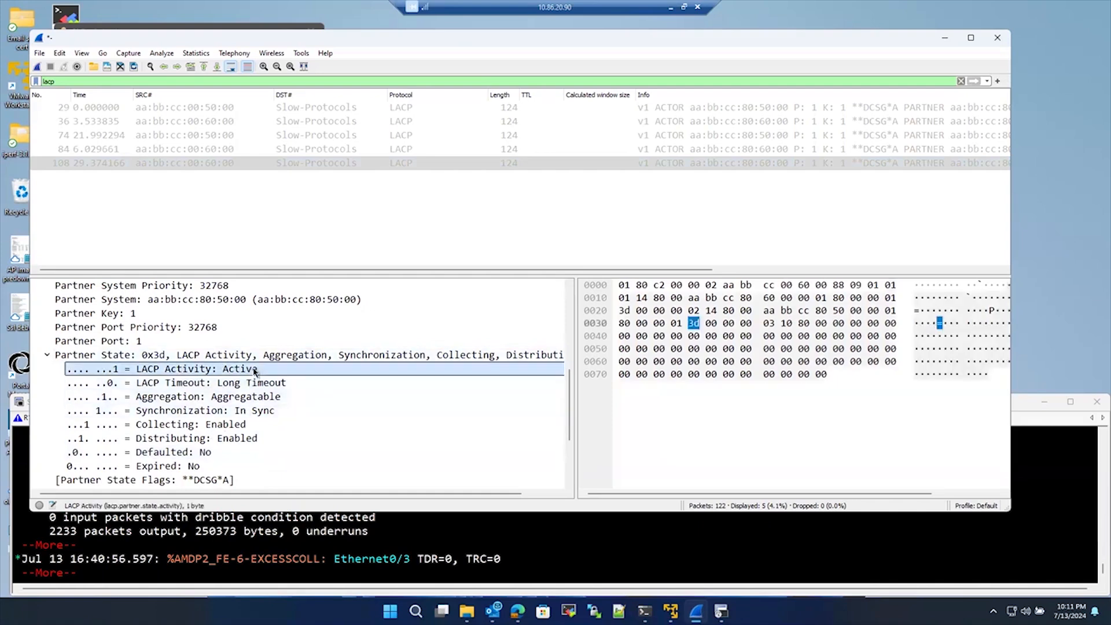
pyautogui.click(245, 399)
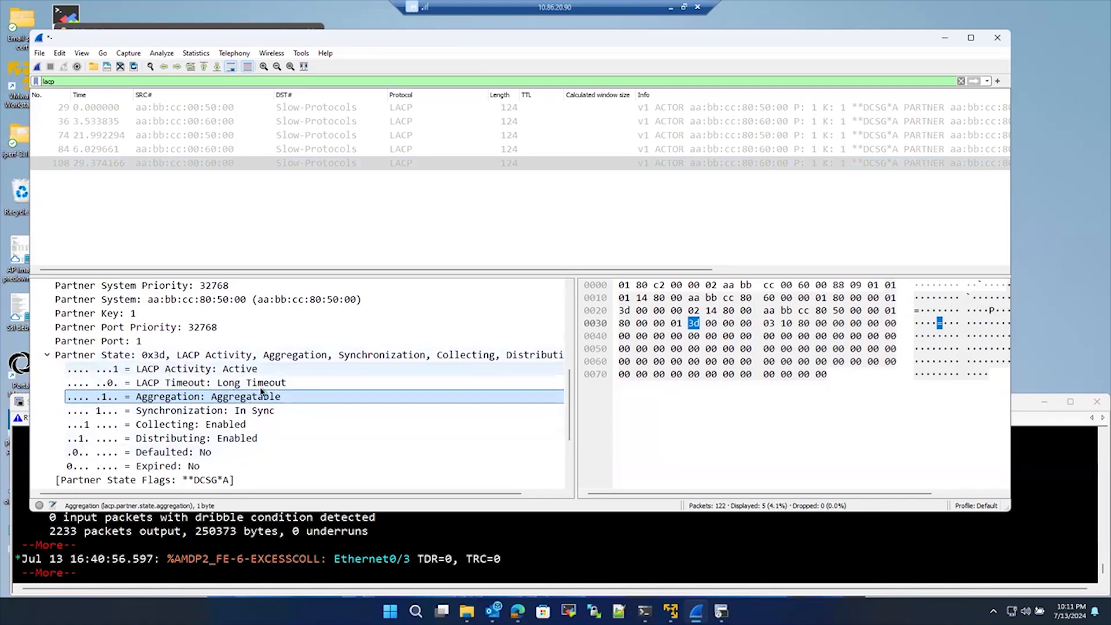
# Expand packet 108's Actor State and examine its Synchronization and LACP Activity flags.
pyautogui.scroll(2, 260, 392)
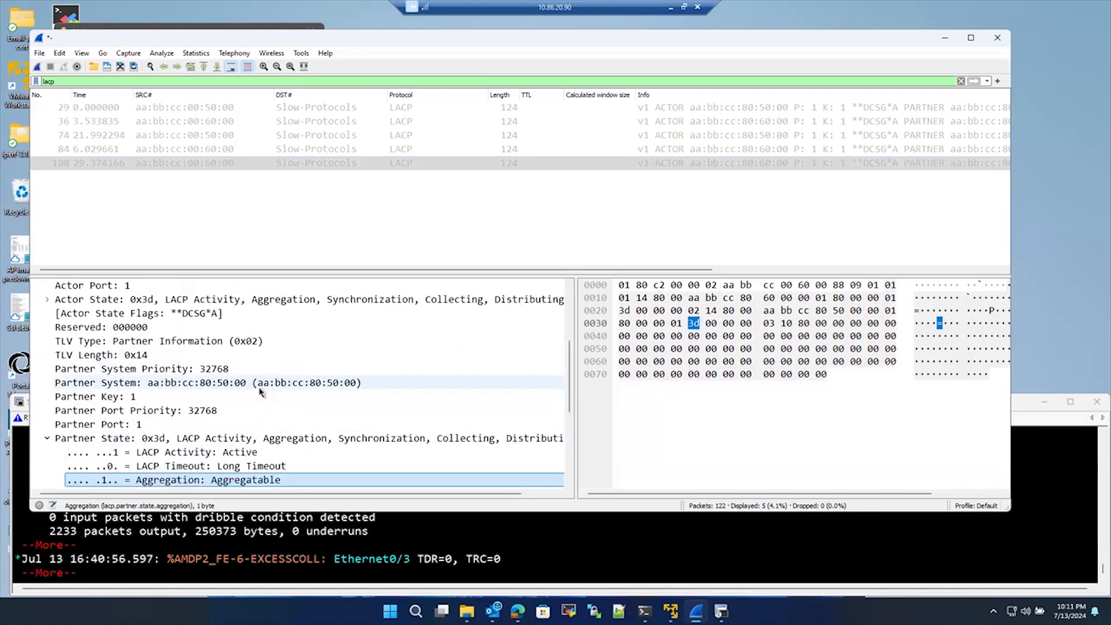
pyautogui.click(48, 300)
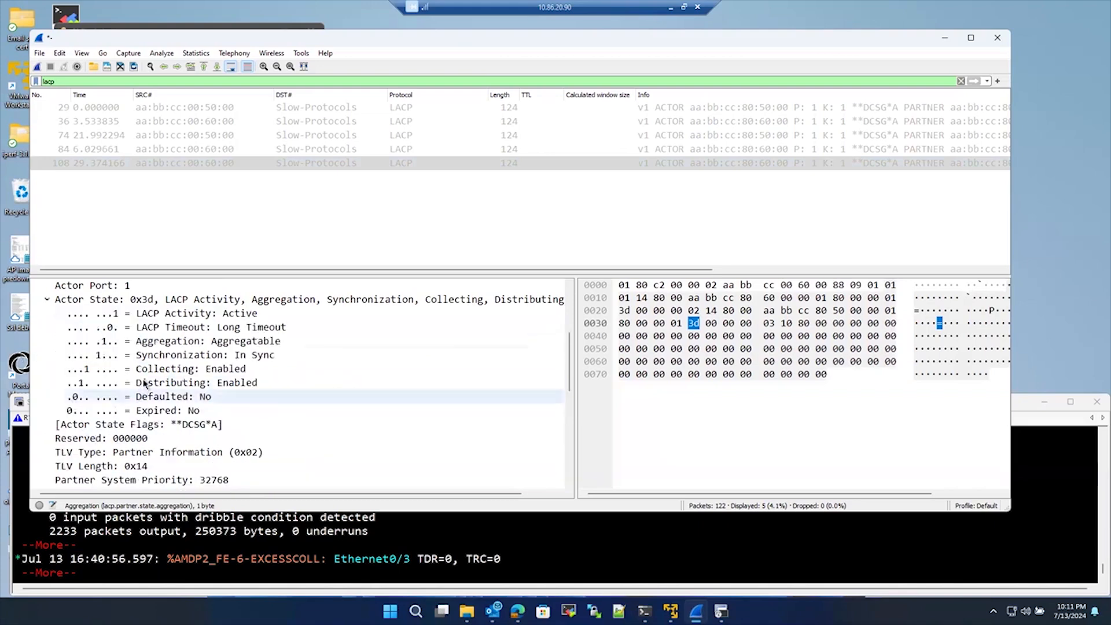
pyautogui.click(163, 356)
pyautogui.scroll(1, 167, 356)
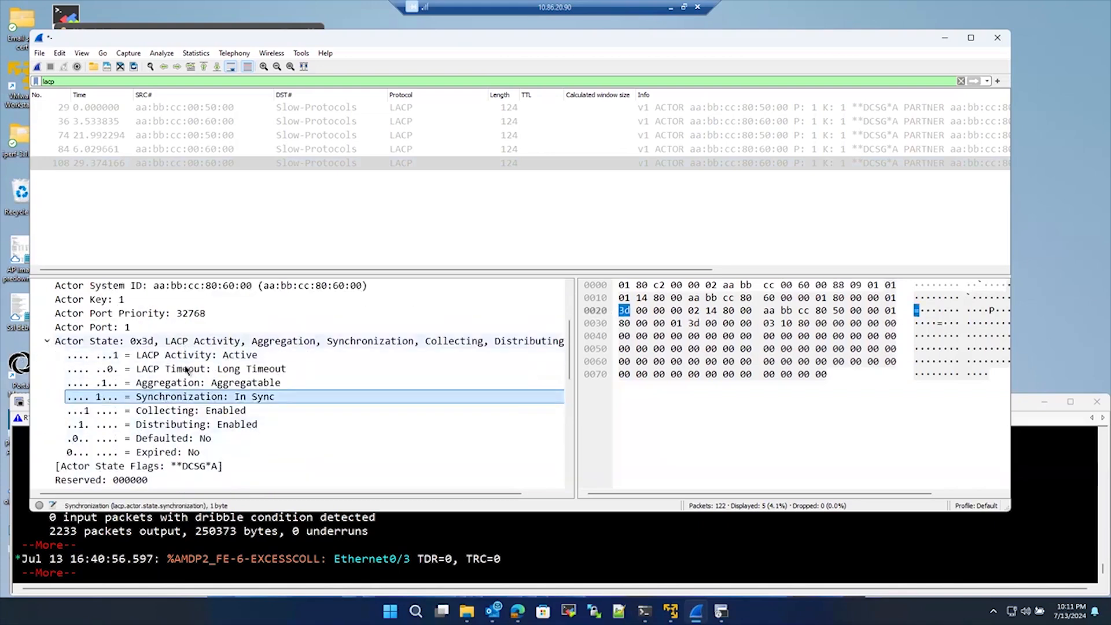
pyautogui.click(186, 355)
# Examine packet 108's actor TLV length, port priority and system ID, expand Slow Protocols, and review the fields down to the terminator.
pyautogui.scroll(3, 176, 367)
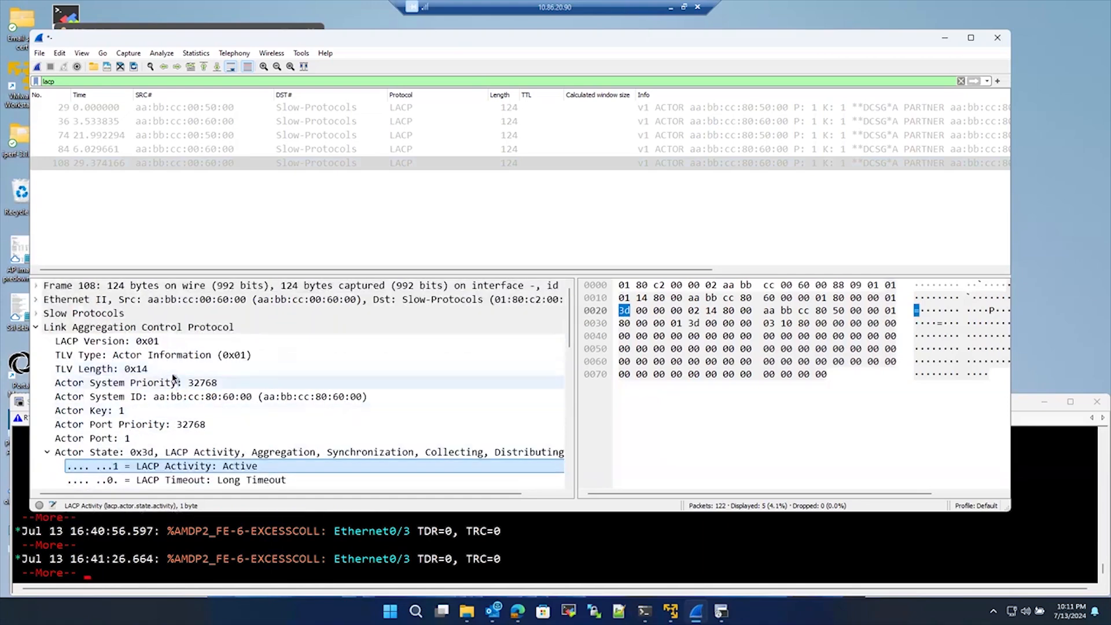
pyautogui.click(169, 369)
pyautogui.click(173, 424)
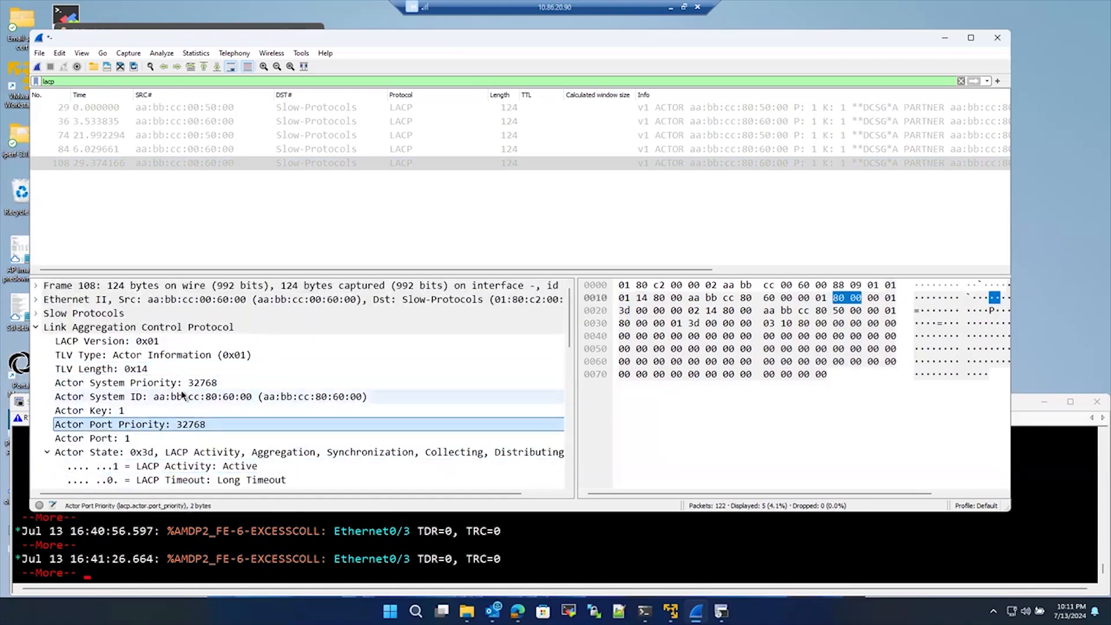
pyautogui.click(182, 397)
pyautogui.click(37, 313)
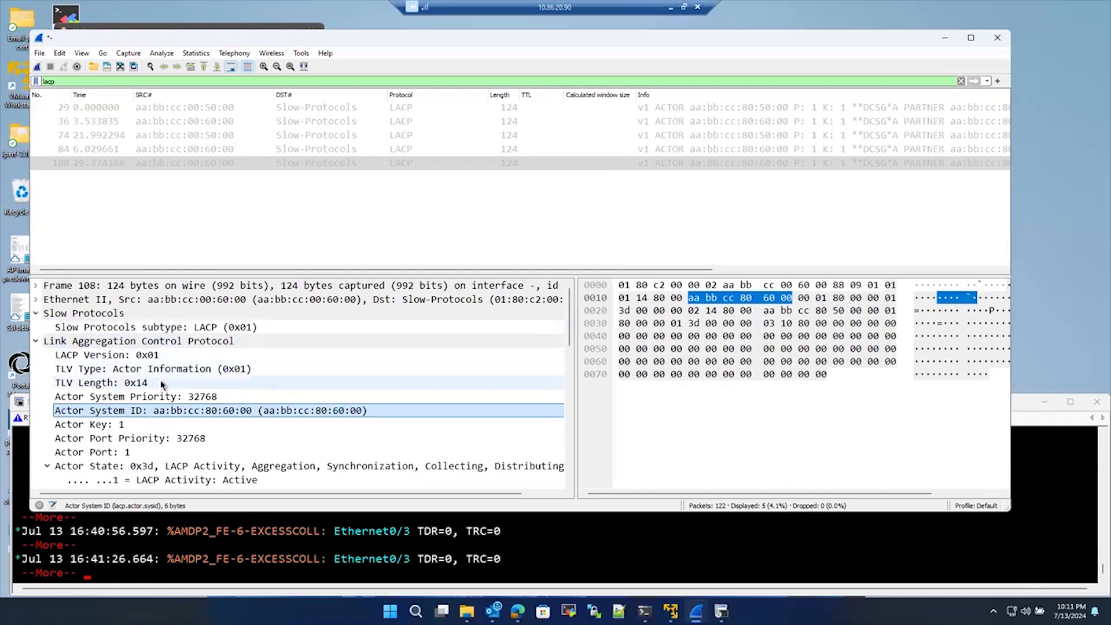
pyautogui.scroll(-4, 147, 421)
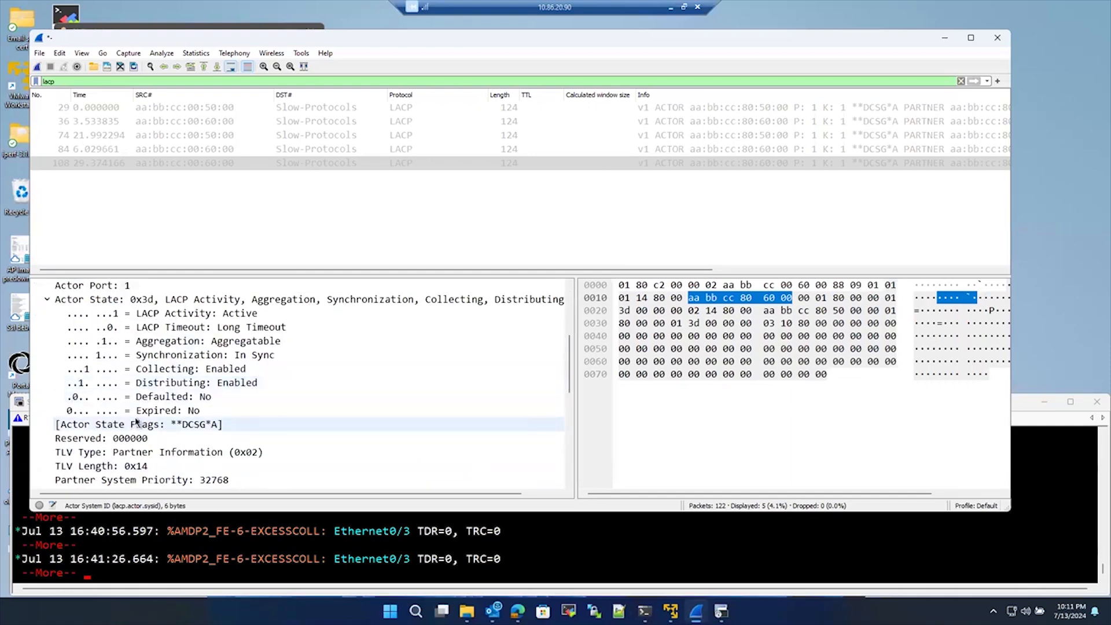
pyautogui.scroll(-5, 137, 422)
pyautogui.scroll(-3, 136, 422)
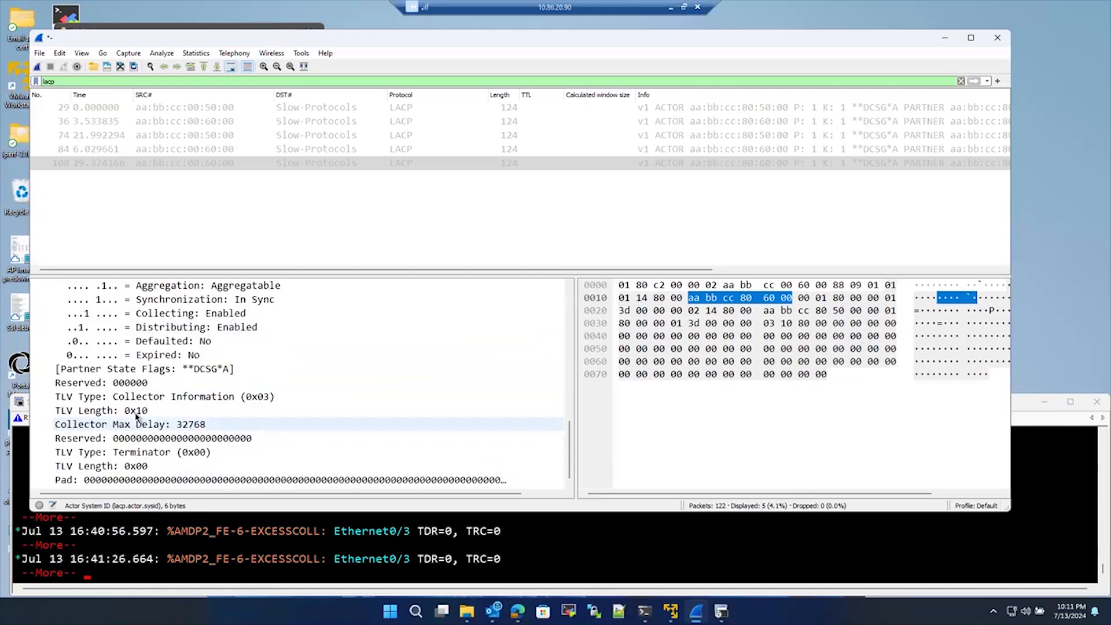
pyautogui.scroll(3, 140, 419)
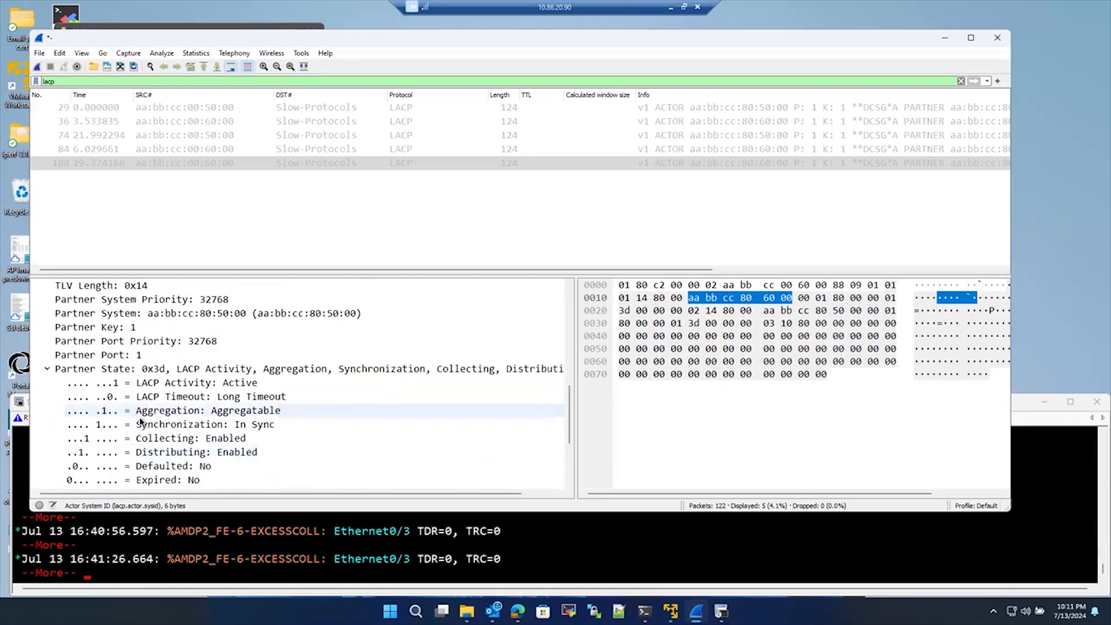
pyautogui.scroll(7, 142, 422)
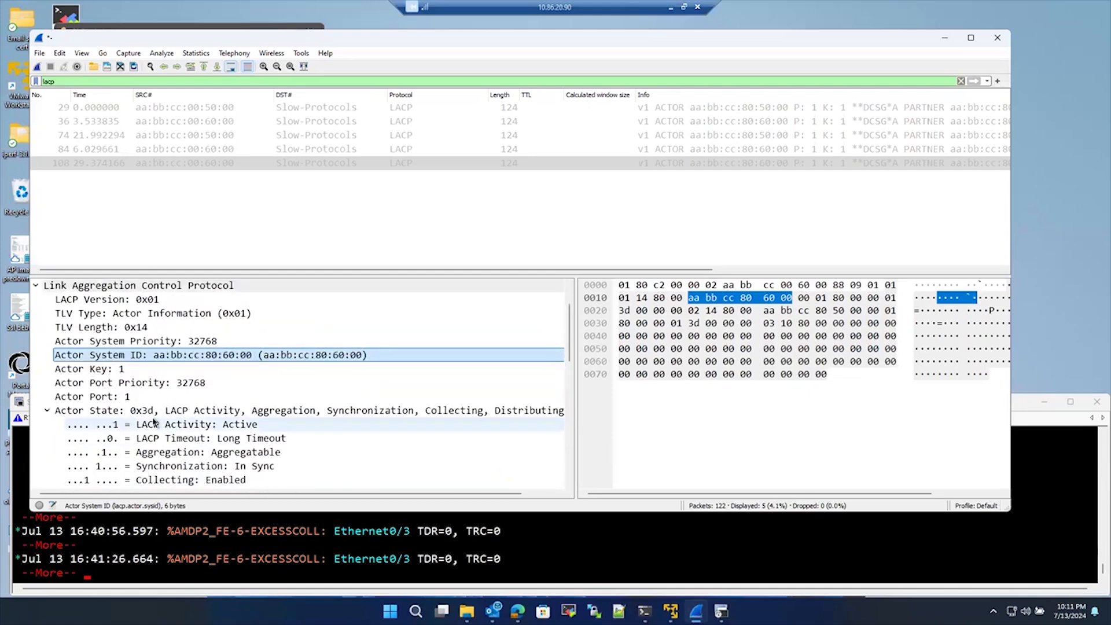
# Select LACP packet 36, clear the lacp display filter, and quit the capture without saving its packets.
pyautogui.scroll(2, 181, 429)
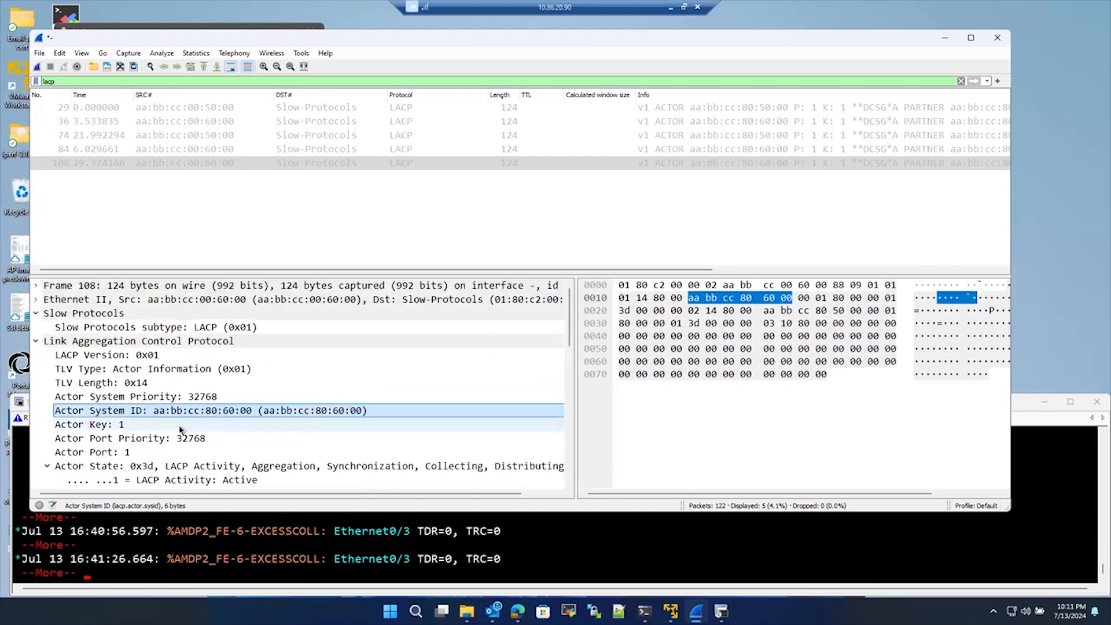
pyautogui.click(335, 120)
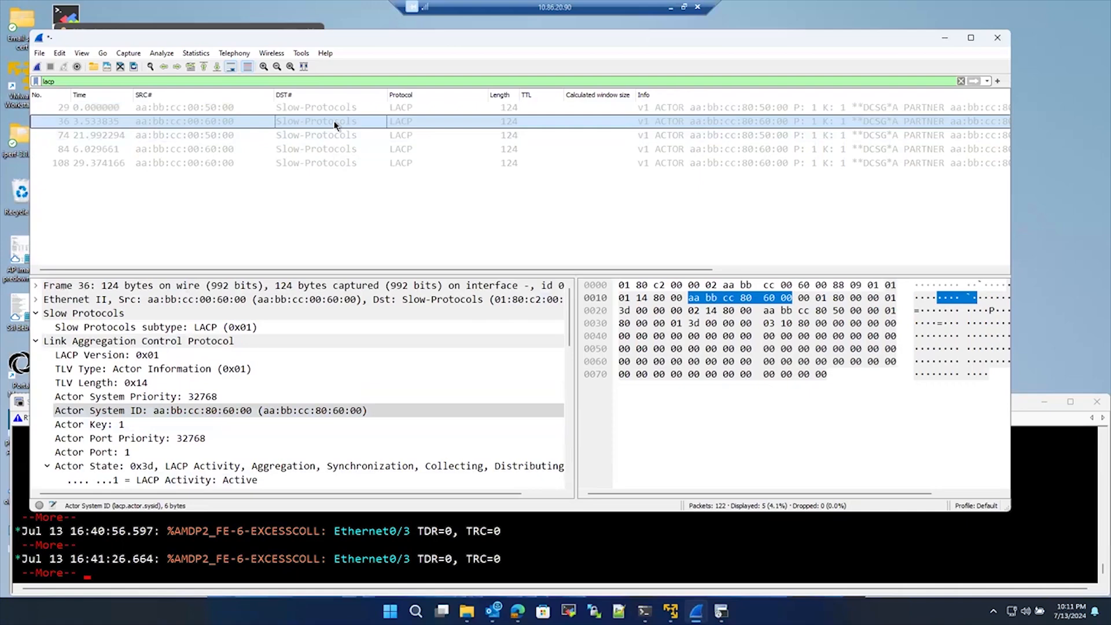
pyautogui.click(961, 81)
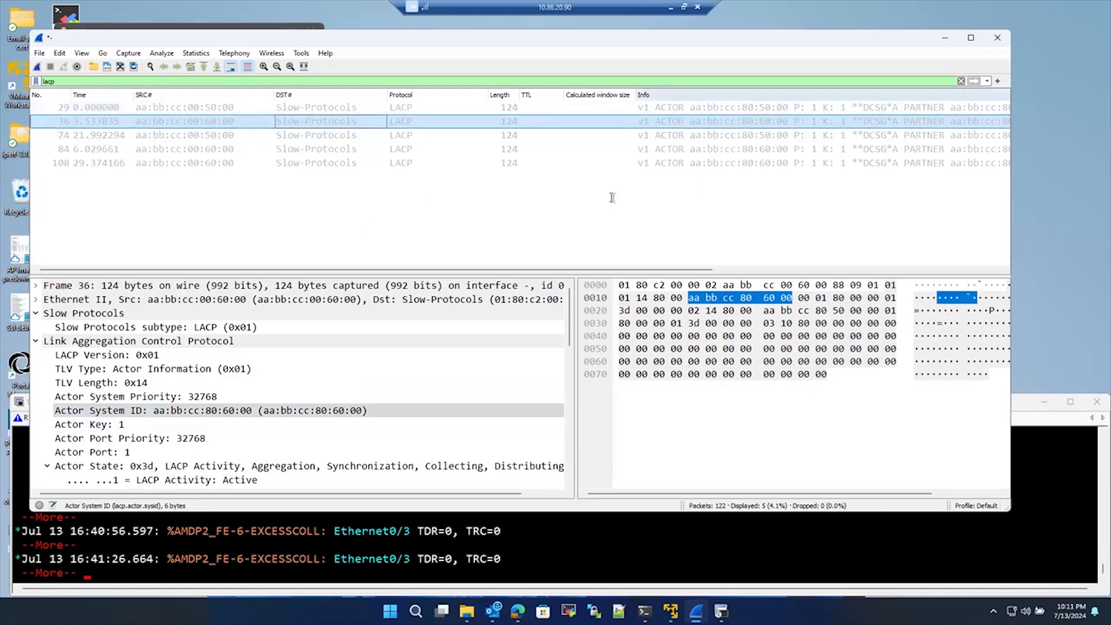
pyautogui.click(997, 38)
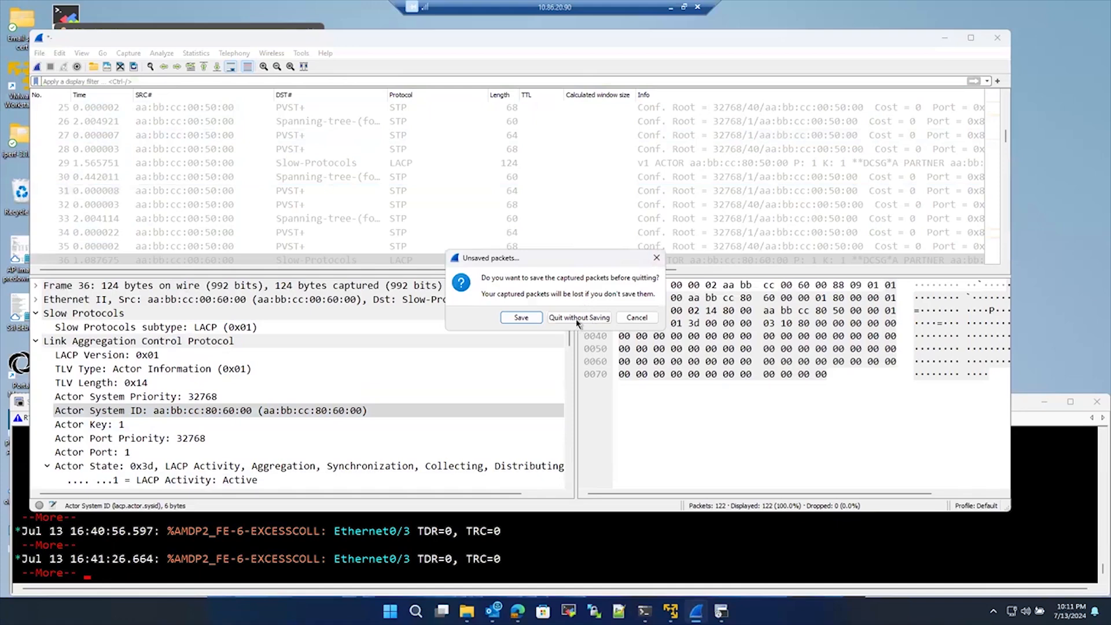
pyautogui.click(577, 318)
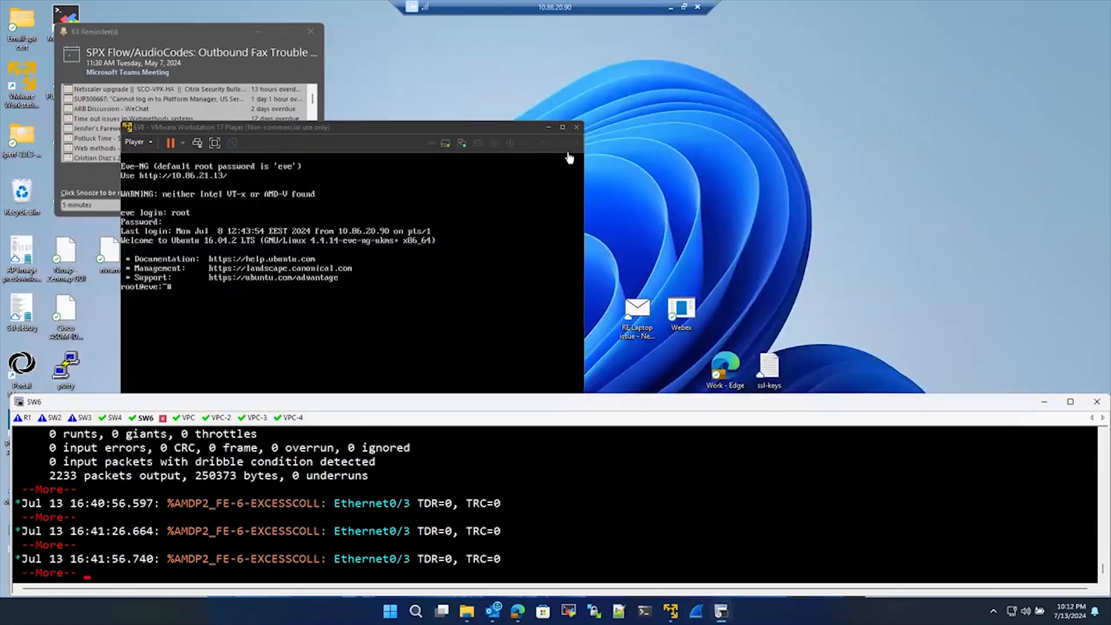
# Switch to the EVE-NG topology in the browser and start a new Wireshark capture on SW4's e0/0 interface.
pyautogui.click(293, 132)
pyautogui.moveTo(293, 131); pyautogui.dragTo(219, 62)
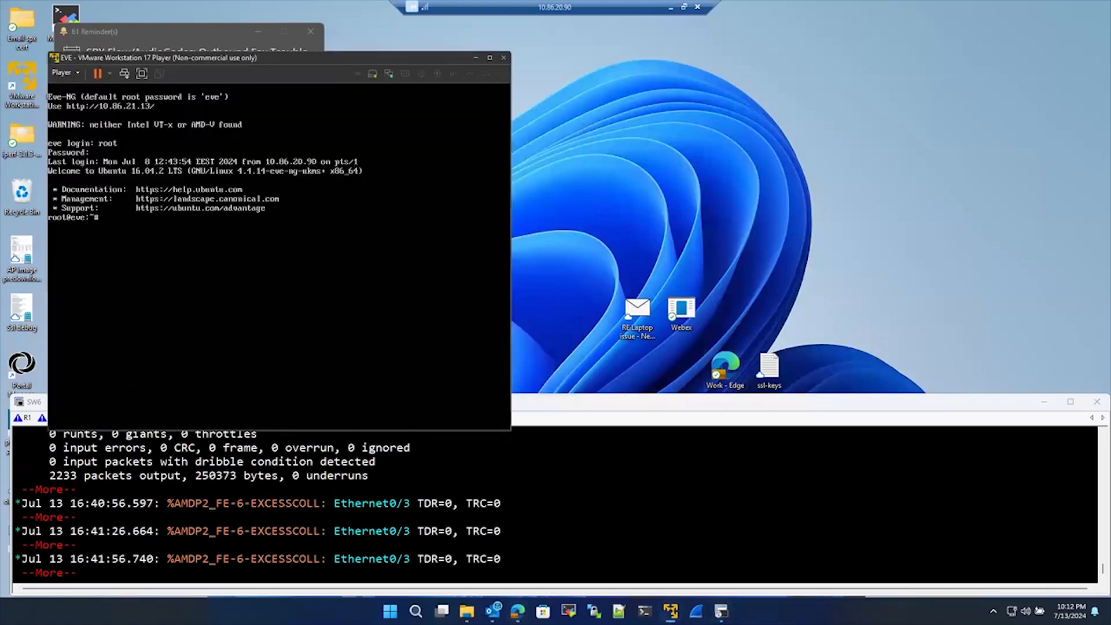
pyautogui.click(517, 612)
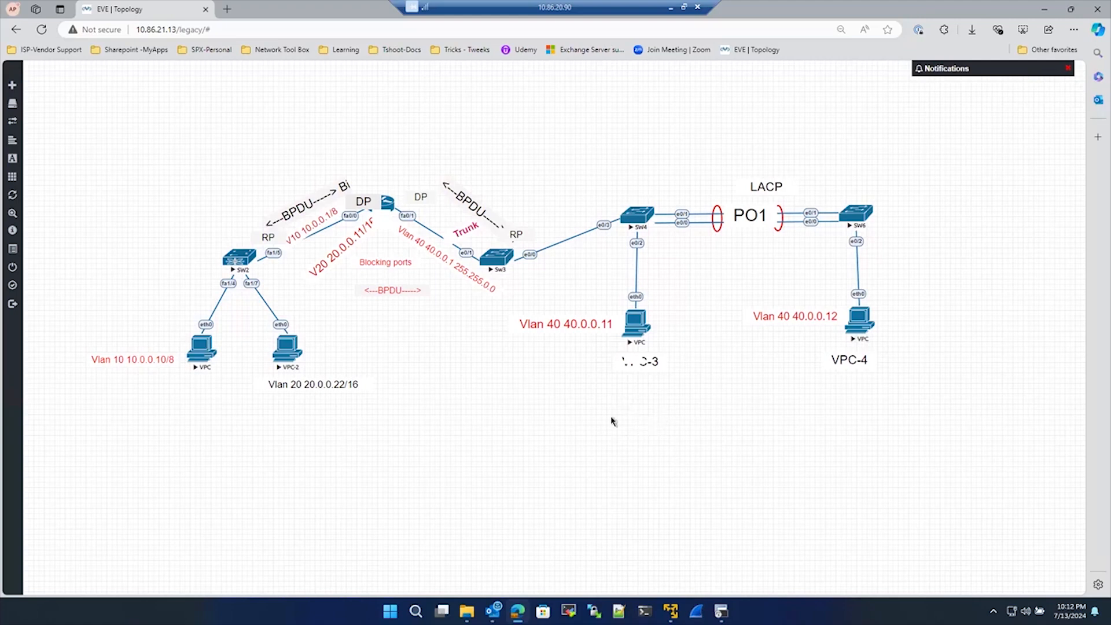
pyautogui.click(721, 611)
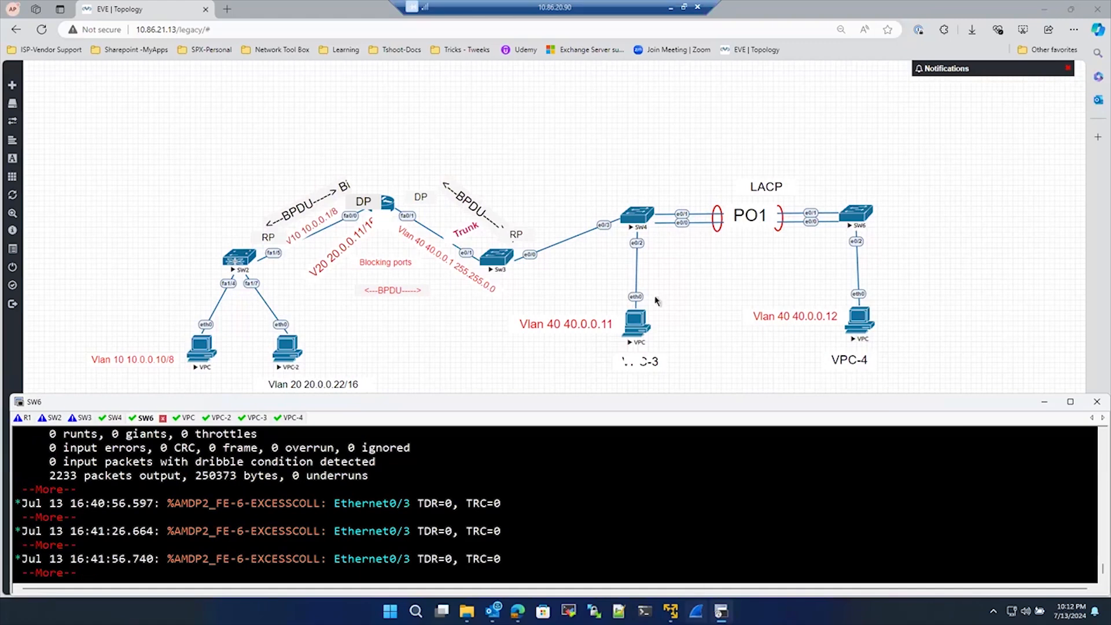
pyautogui.rightClick(640, 225)
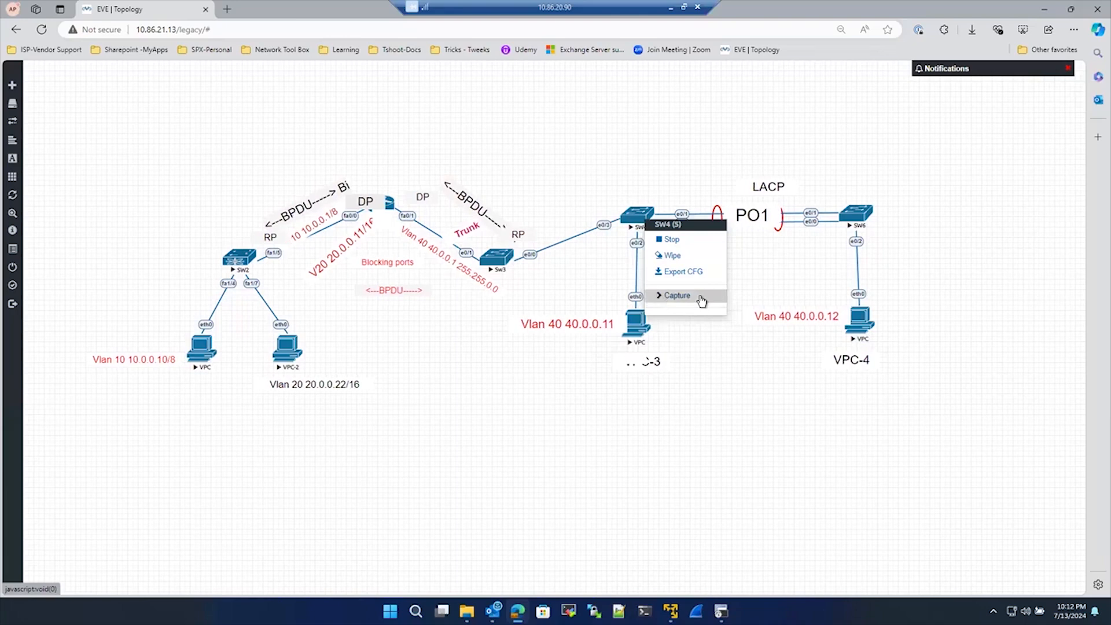
pyautogui.click(683, 297)
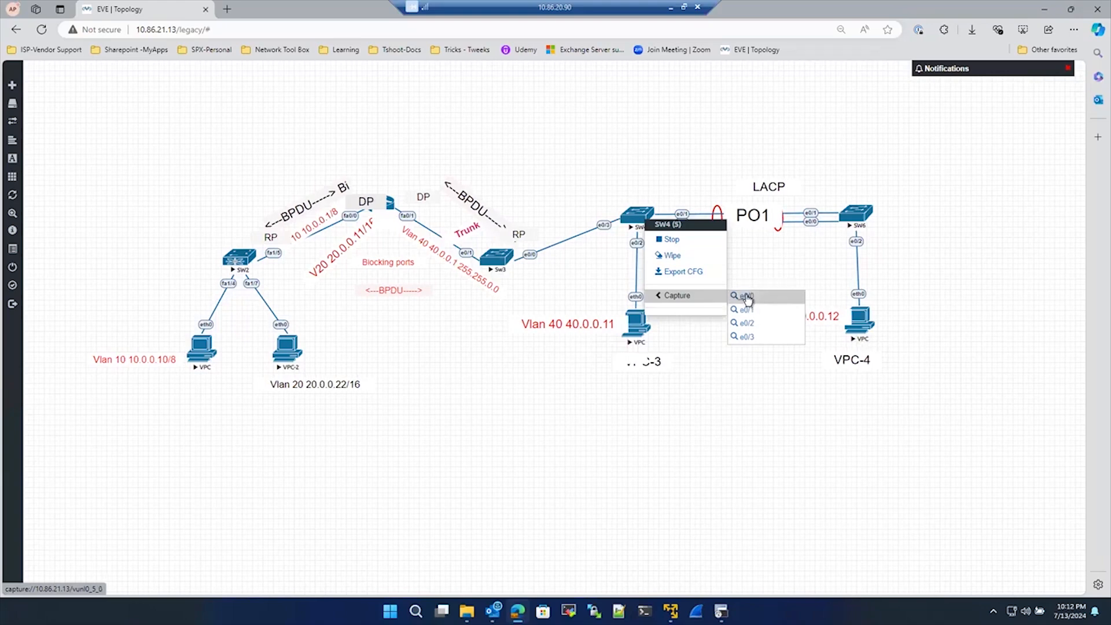
pyautogui.click(747, 297)
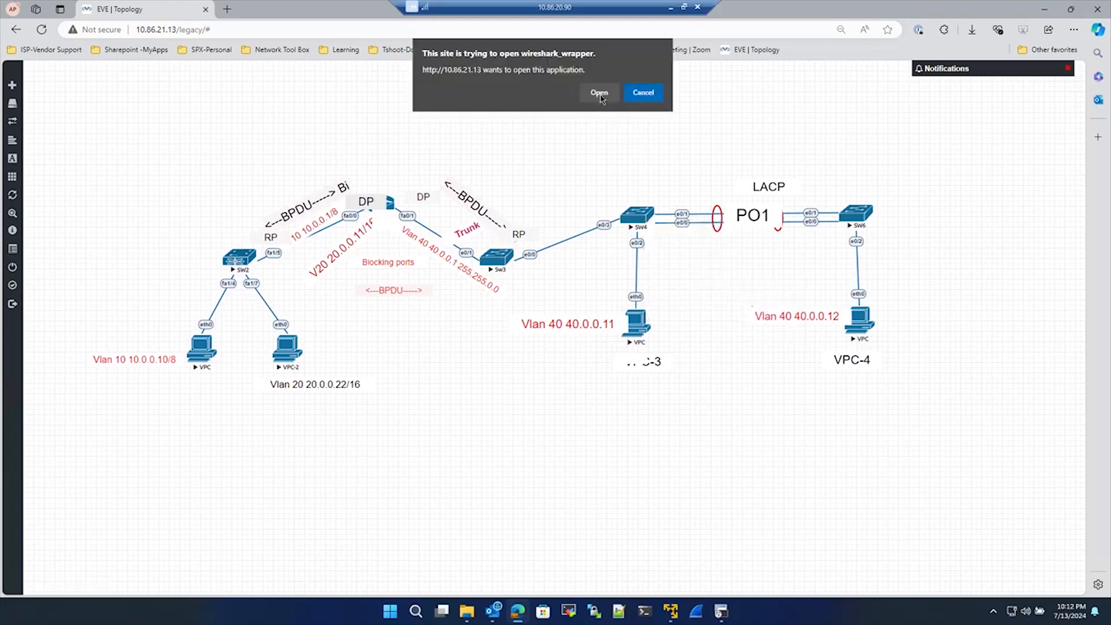
pyautogui.click(602, 94)
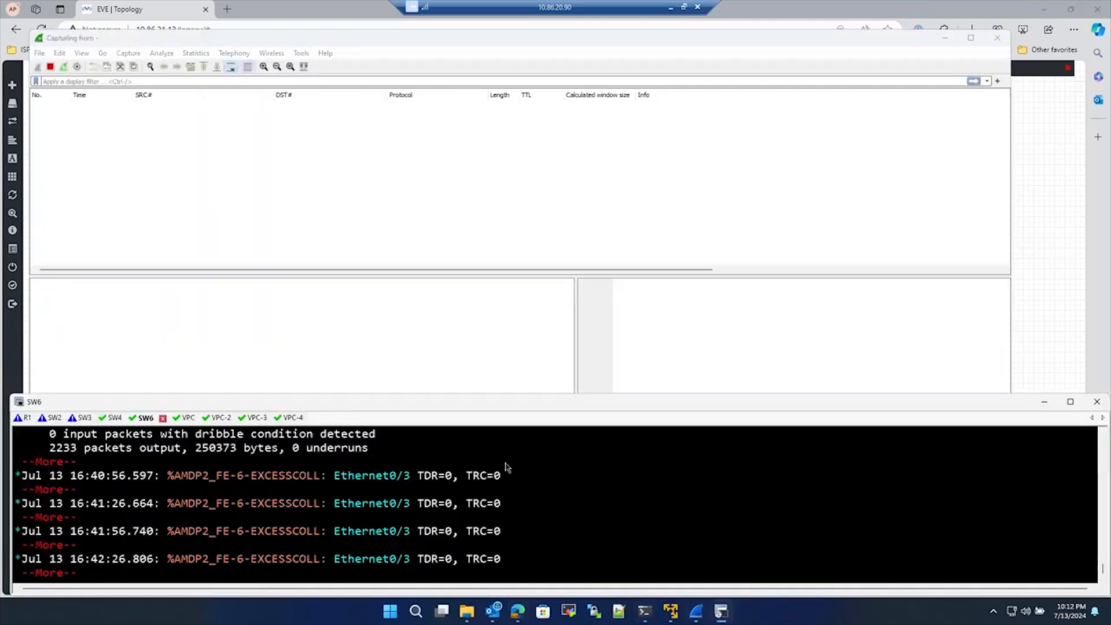
# Advance SW6's paused output, switch to SW4's console, and page through its interface output to the command prompt.
pyautogui.press('space')
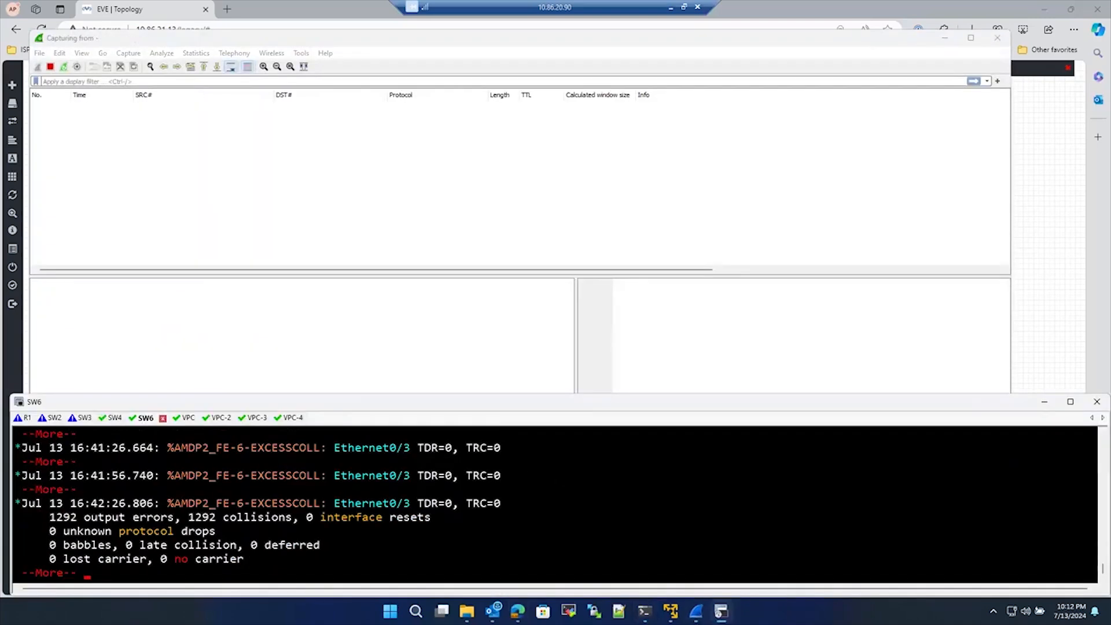
pyautogui.click(112, 418)
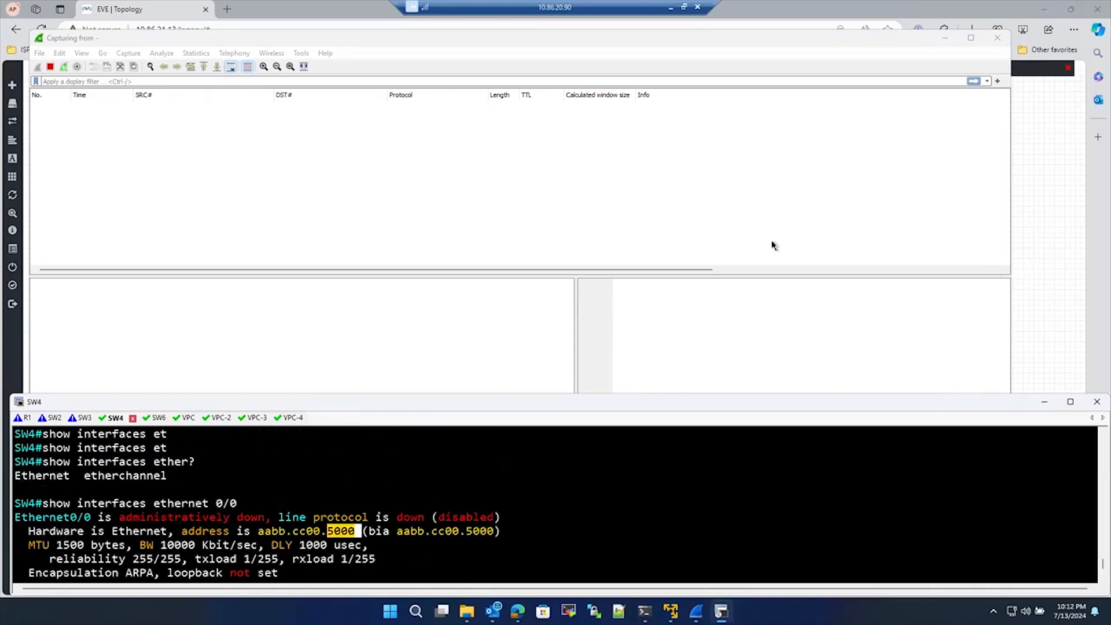
pyautogui.hotkey('alt', 'Tab')
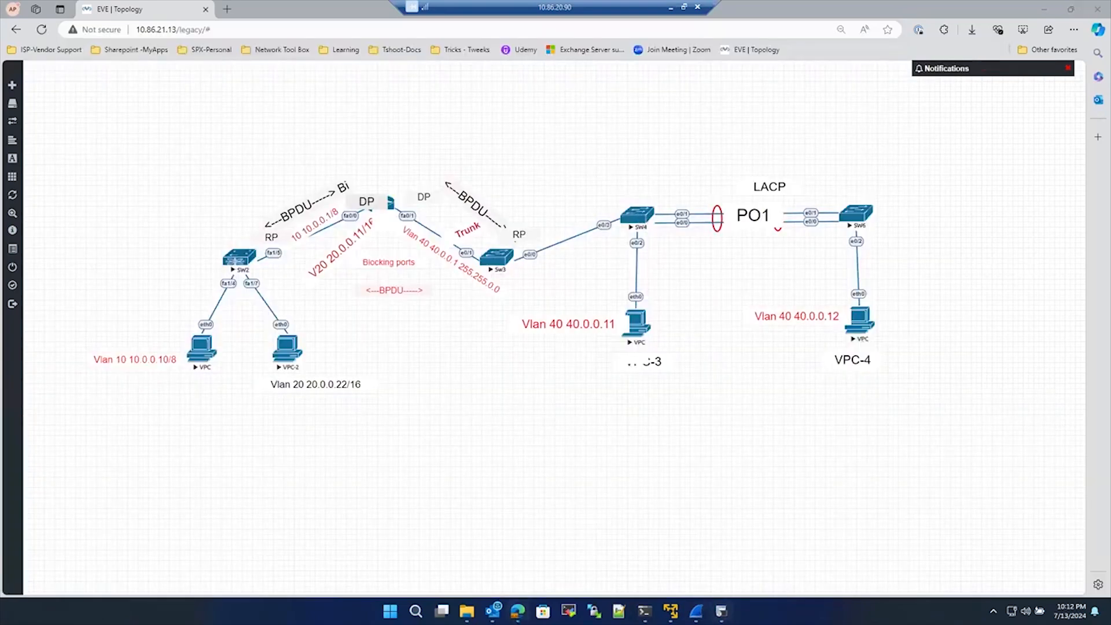
pyautogui.hotkey('alt', 'Tab')
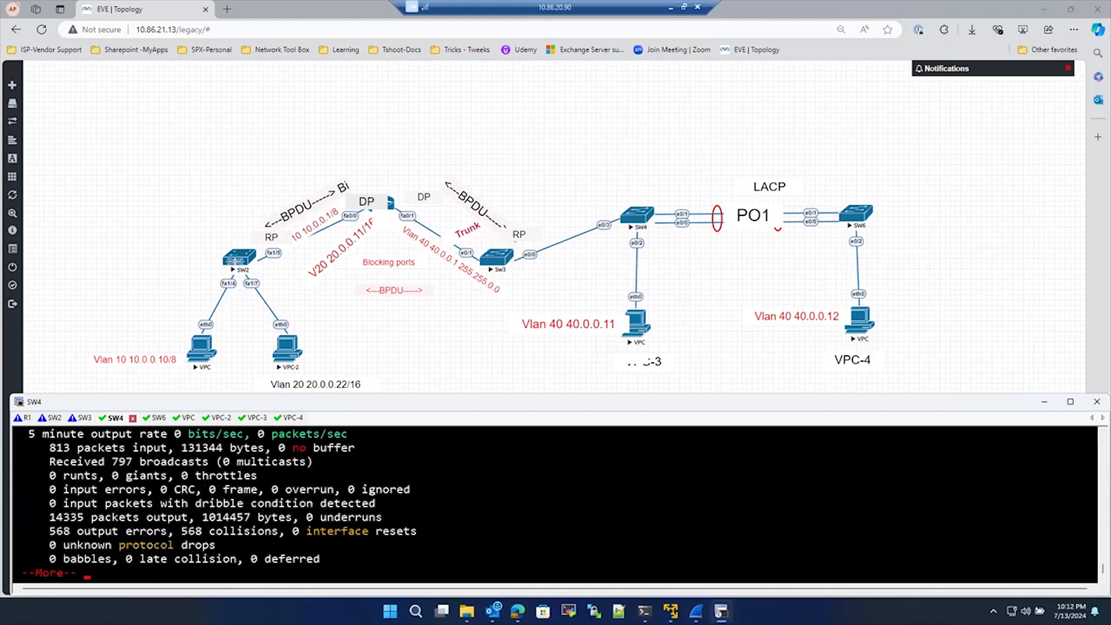
pyautogui.press('space')
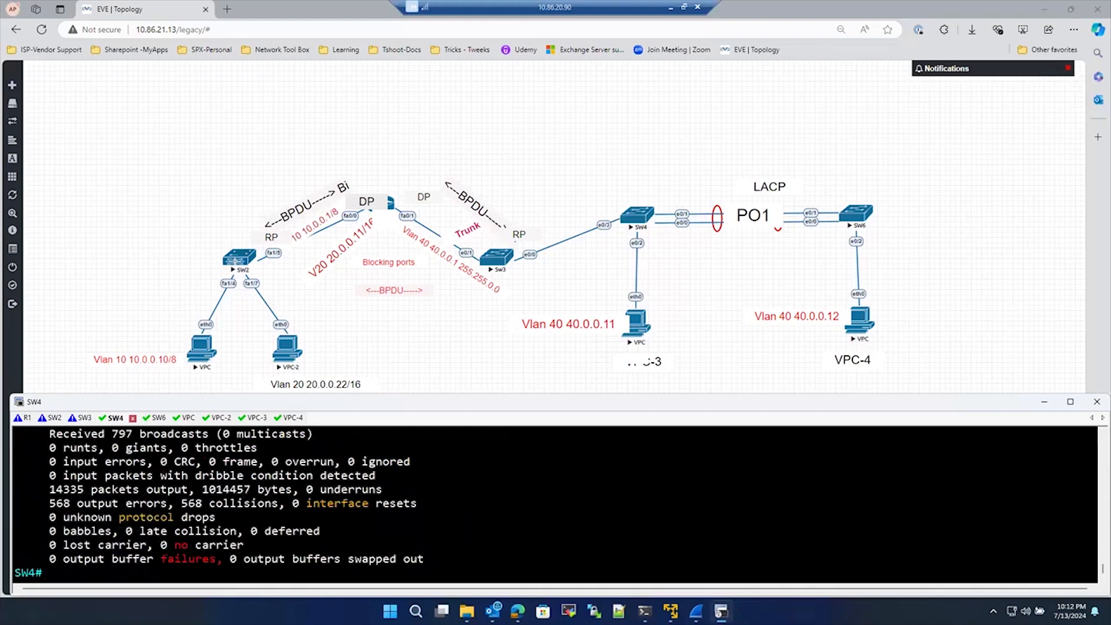
pyautogui.write('conf')
pyautogui.press('Tab')
pyautogui.press('Return')
pyautogui.press('Return')
pyautogui.press('Return')
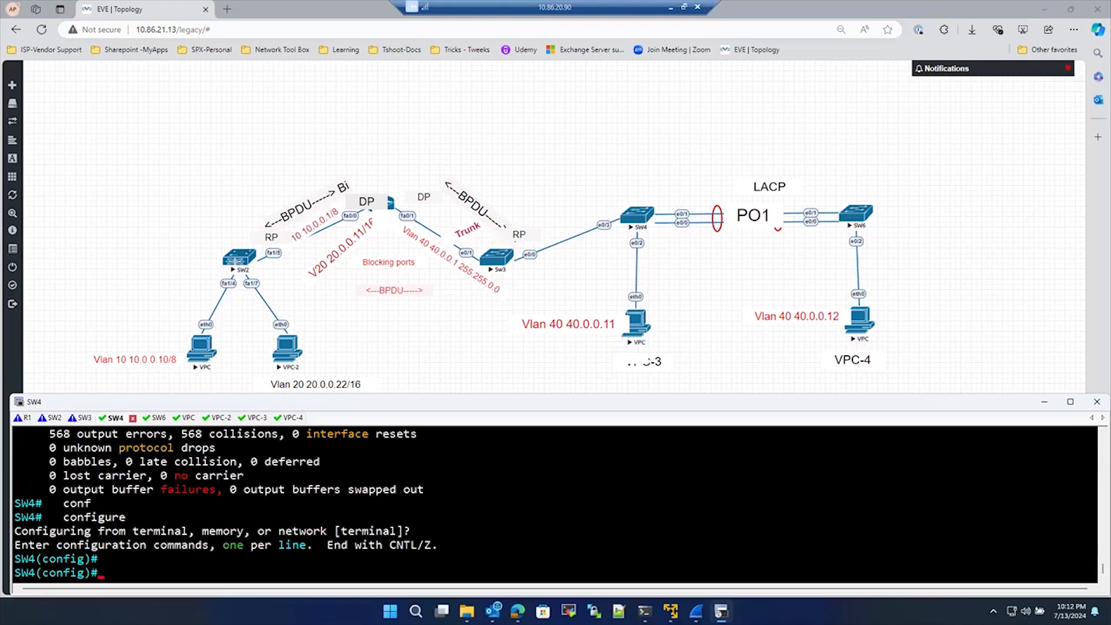
pyautogui.write('int')
pyautogui.press('Tab')
pyautogui.write('r')
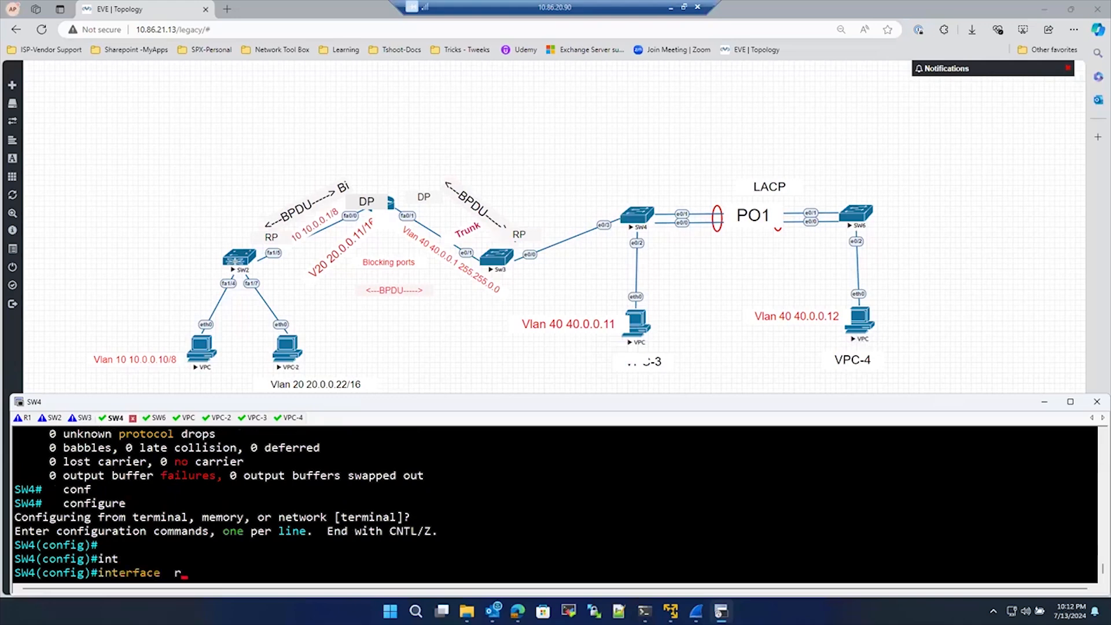
pyautogui.write('an')
pyautogui.press('Tab')
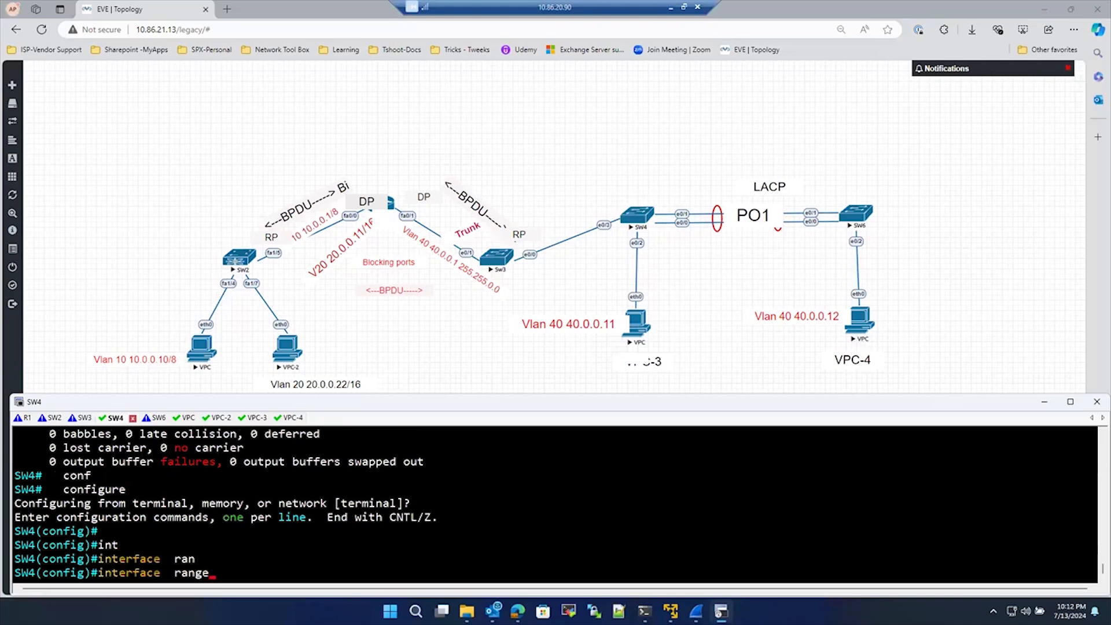
pyautogui.press('Tab')
pyautogui.press('BackSpace')
pyautogui.press('BackSpace')
pyautogui.press('BackSpace')
pyautogui.press('BackSpace')
pyautogui.press('BackSpace')
pyautogui.press('BackSpace')
pyautogui.press('BackSpace')
pyautogui.press('BackSpace')
pyautogui.press('BackSpace')
pyautogui.press('BackSpace')
pyautogui.press('BackSpace')
pyautogui.press('BackSpace')
pyautogui.press('BackSpace')
pyautogui.press('BackSpace')
pyautogui.press('BackSpace')
pyautogui.press('BackSpace')
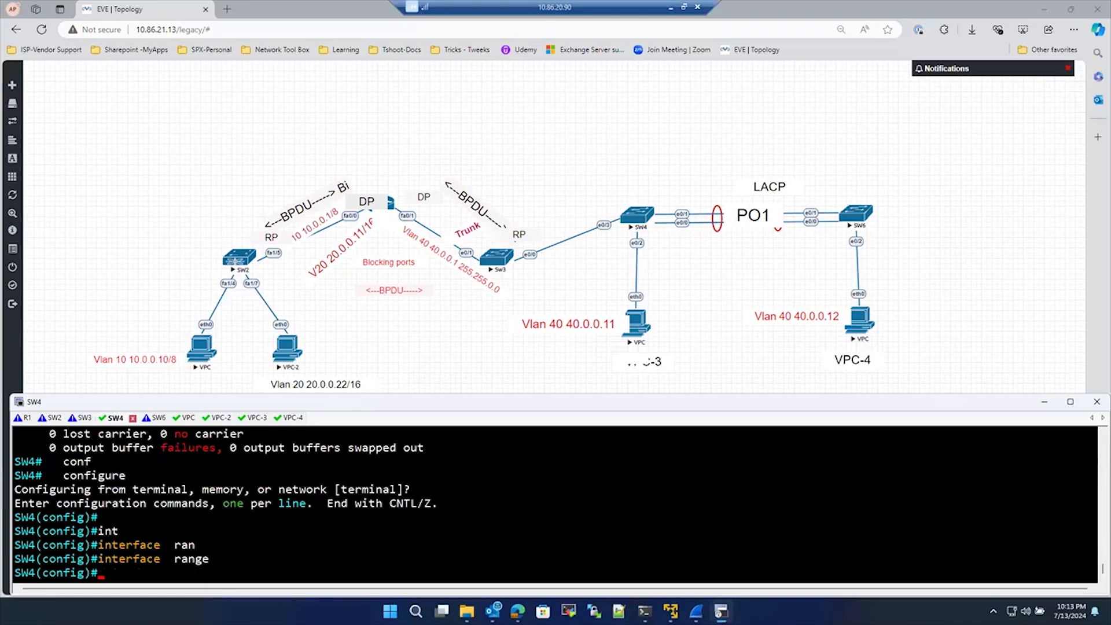
pyautogui.write('exit')
pyautogui.press('Return')
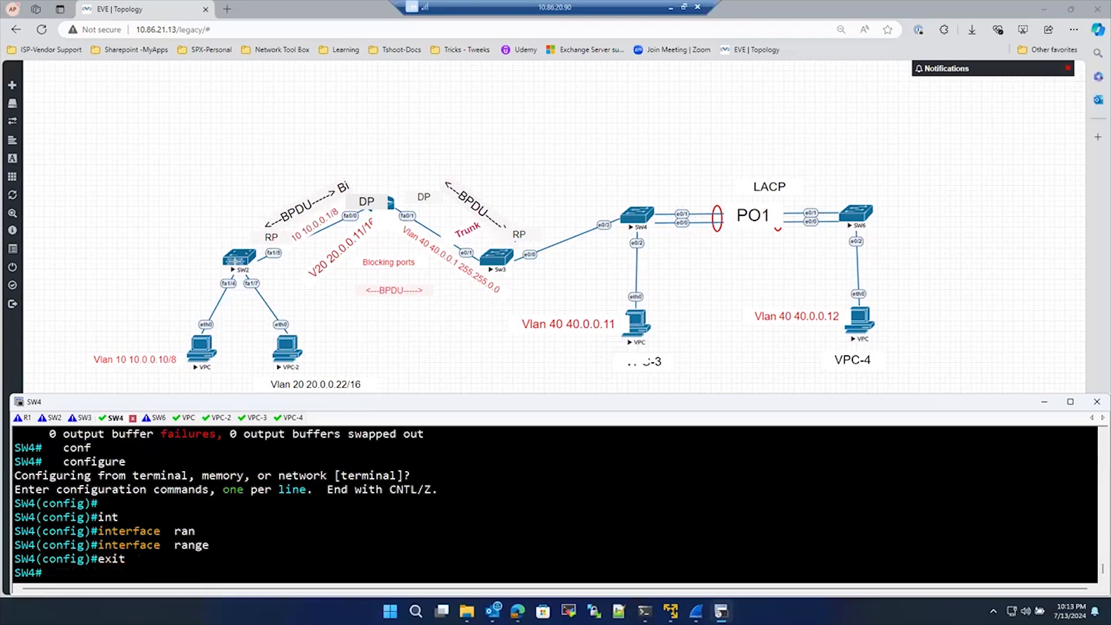
# Run "show ip int br" on SW4 and examine the status and protocol of Port-channel1.
pyautogui.press('Return')
pyautogui.write('show ip ')
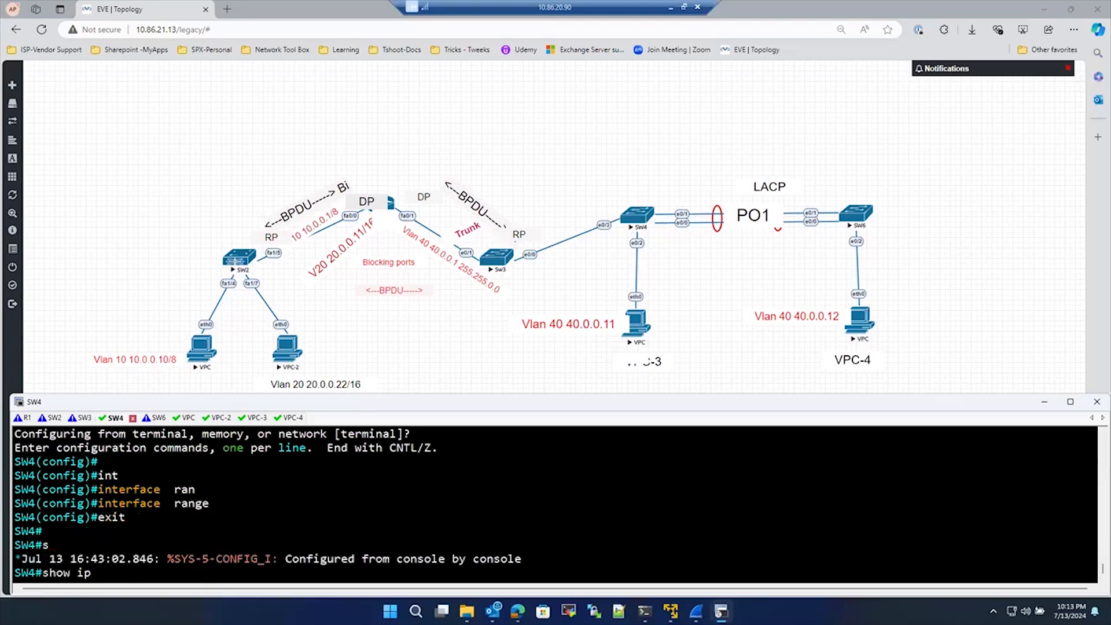
pyautogui.write('int br')
pyautogui.press('Return')
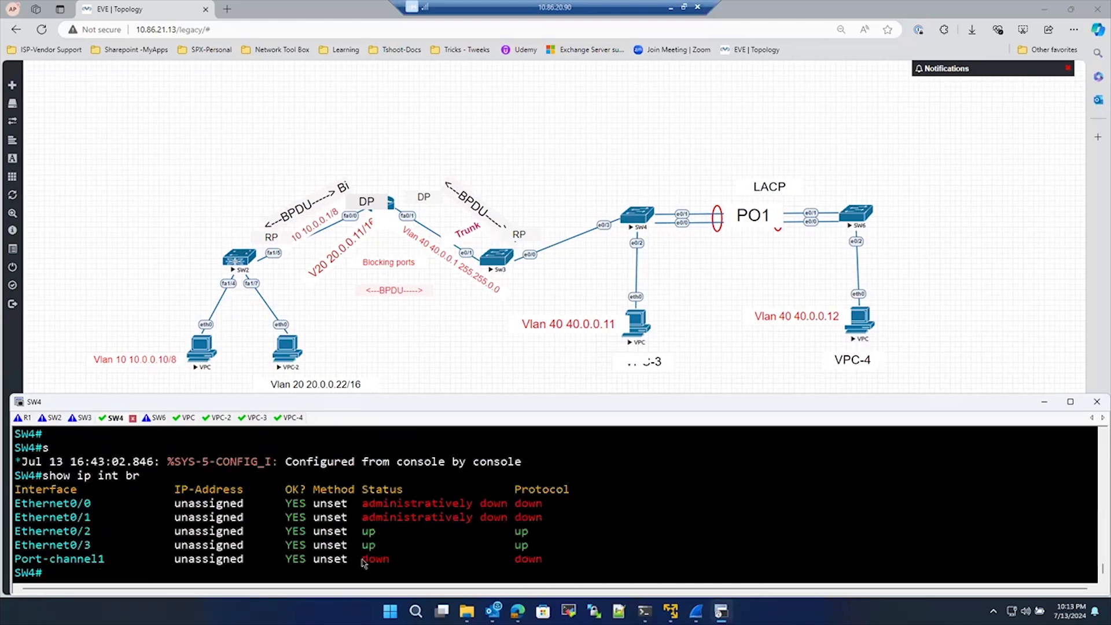
pyautogui.moveTo(364, 560); pyautogui.dragTo(556, 565)
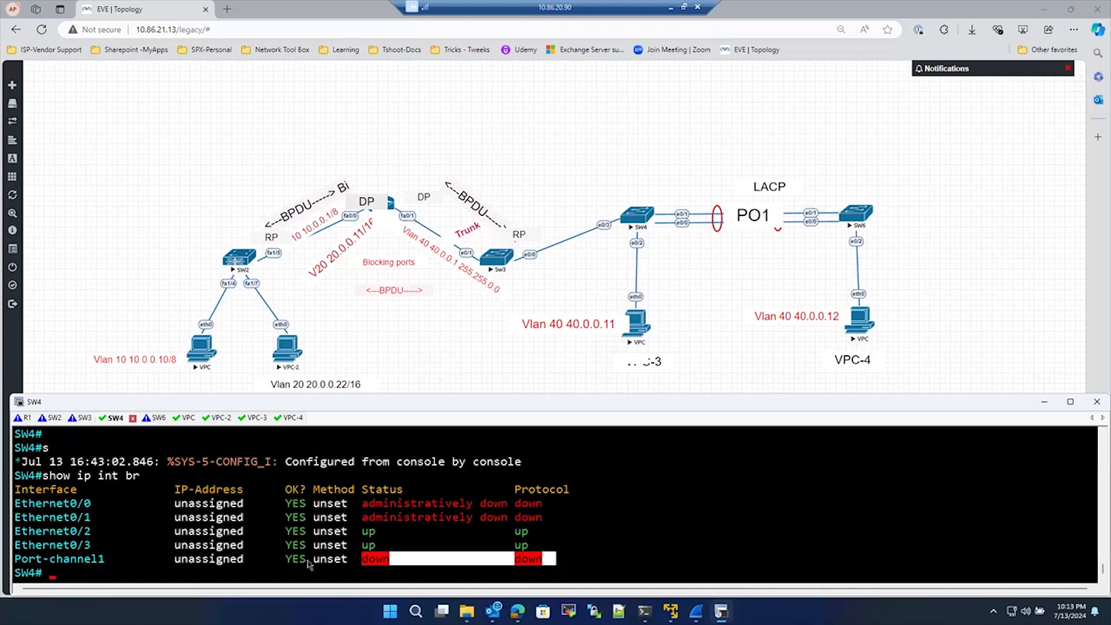
pyautogui.click(357, 562)
pyautogui.moveTo(537, 561); pyautogui.dragTo(544, 560)
# Enter configuration mode on SW4, enable interface range ethernet 0/0-1 with "no sh", and exit to global configuration mode.
pyautogui.write('conf')
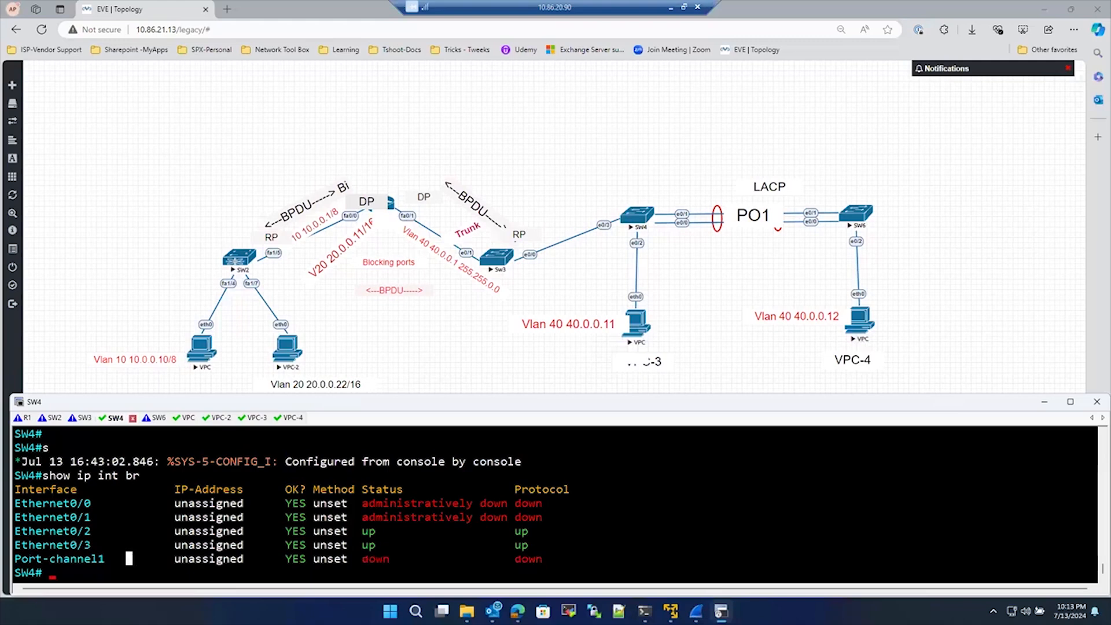
pyautogui.press('Tab')
pyautogui.press('Return')
pyautogui.press('Return')
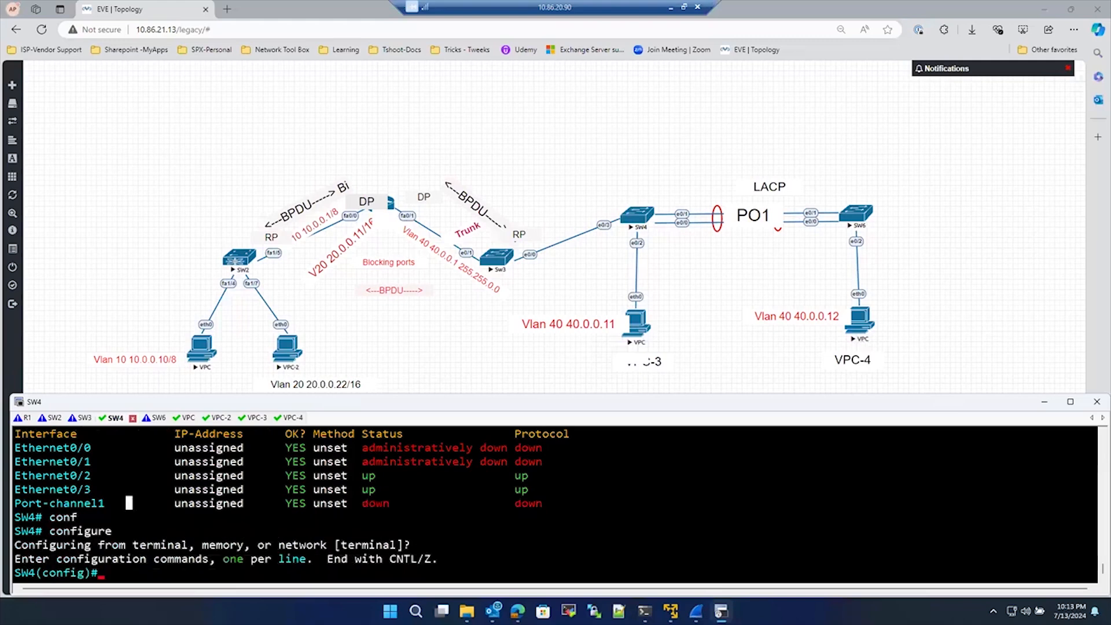
pyautogui.write('int')
pyautogui.press('Tab')
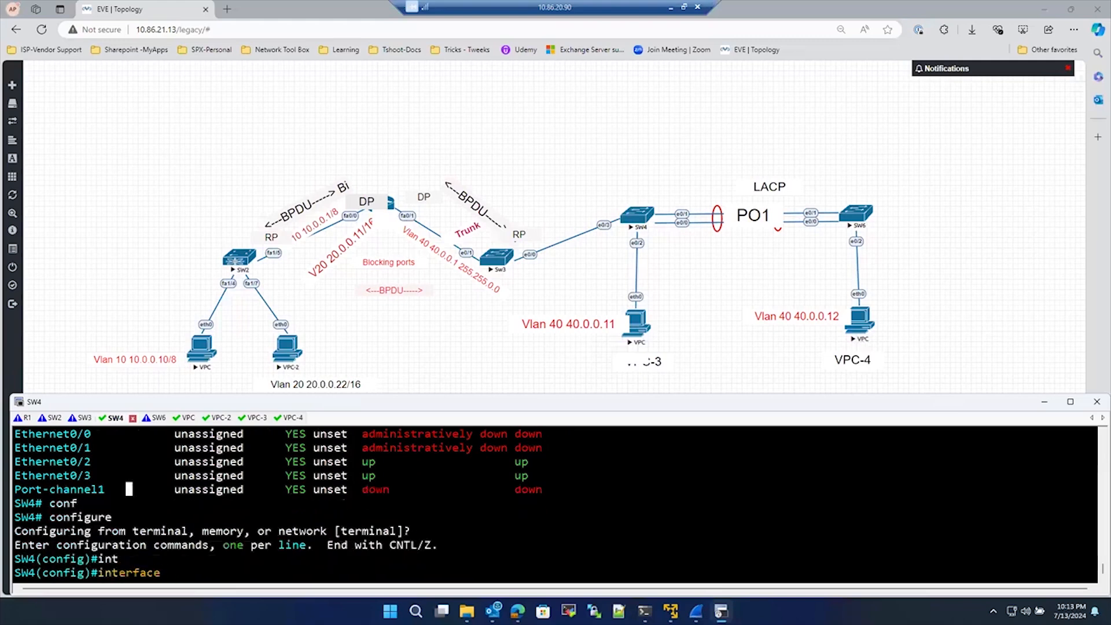
pyautogui.write('ra')
pyautogui.press('Tab')
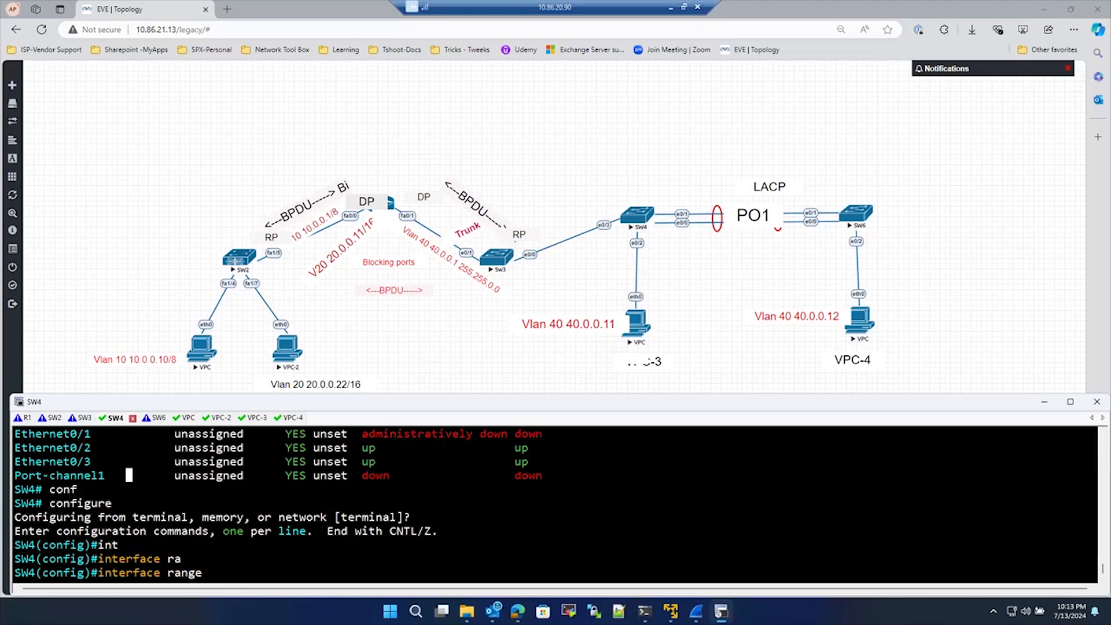
pyautogui.write('et')
pyautogui.press('Tab')
pyautogui.write('0')
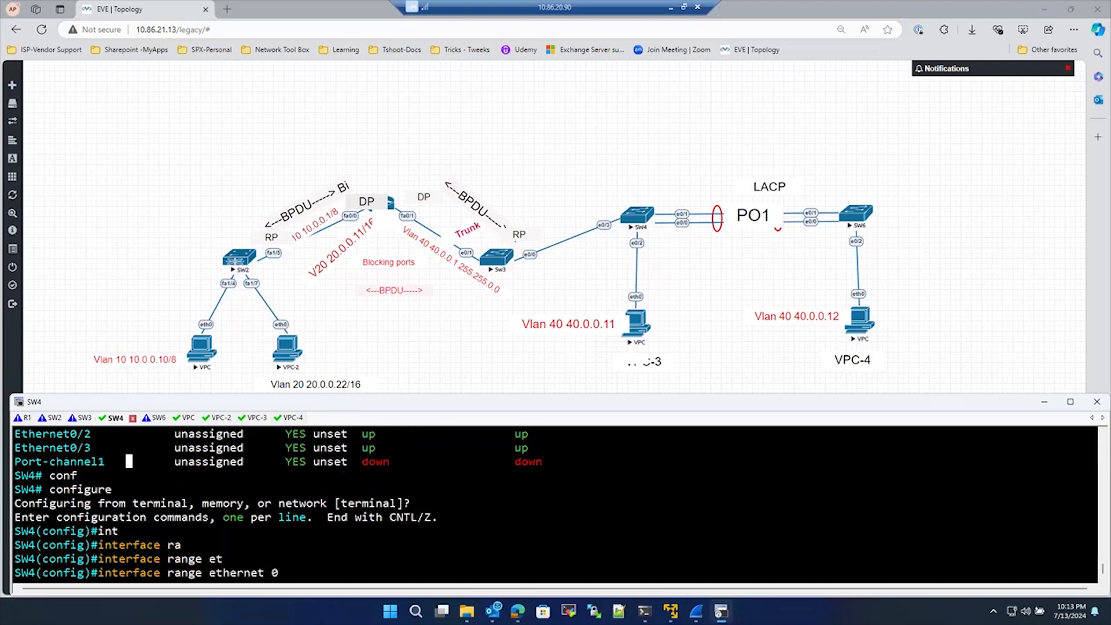
pyautogui.write('/0-1')
pyautogui.press('Return')
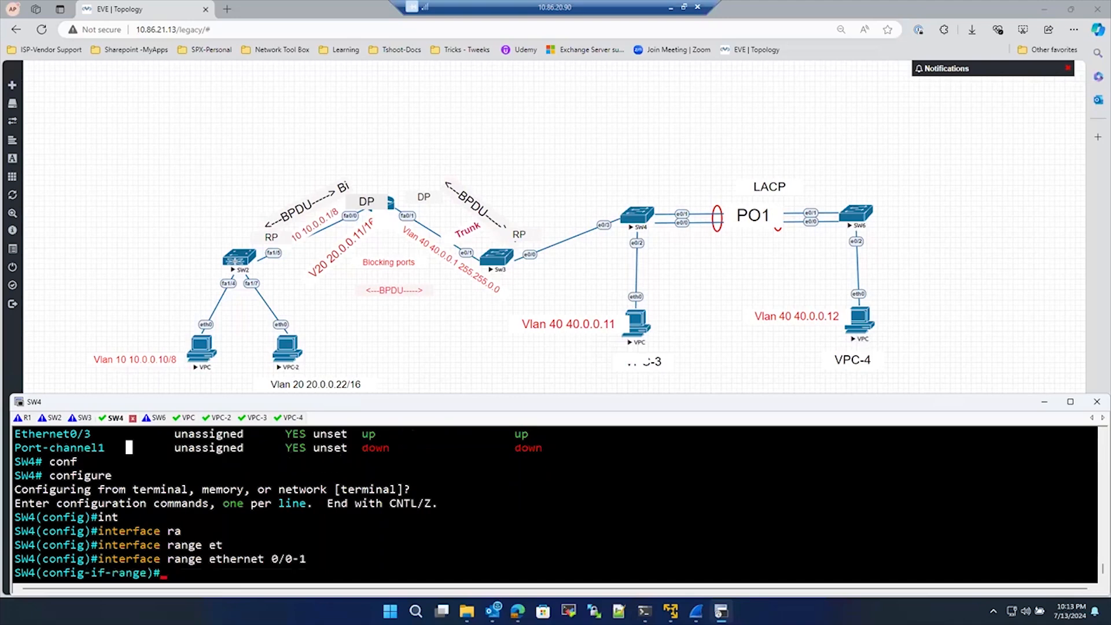
pyautogui.write('no sh')
pyautogui.press('Return')
pyautogui.write('exi')
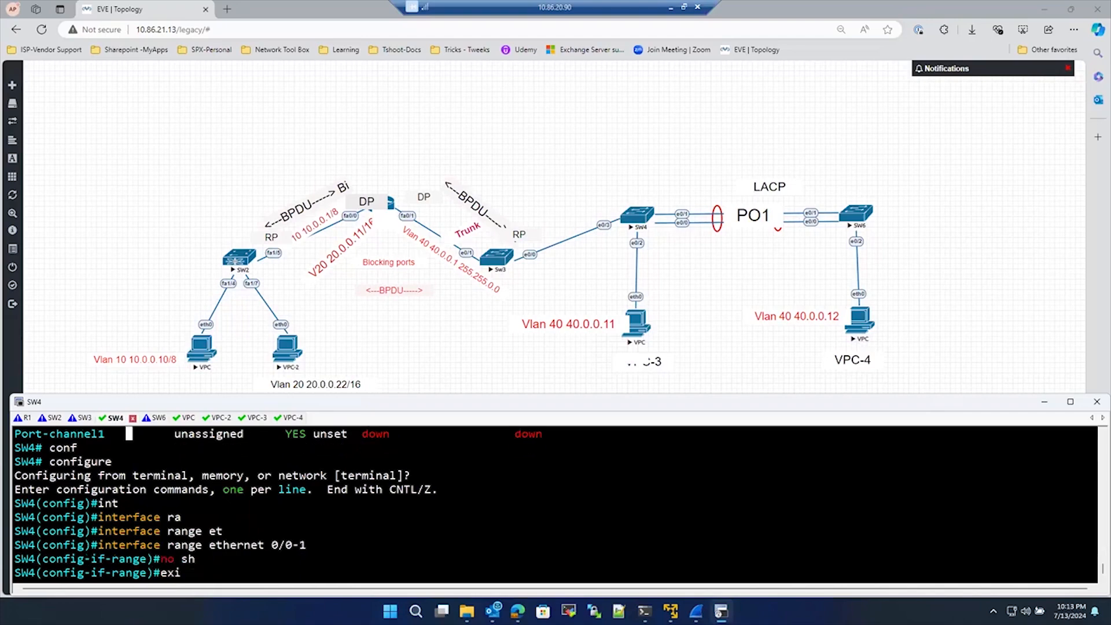
pyautogui.write('t')
pyautogui.press('Return')
pyautogui.press('Return')
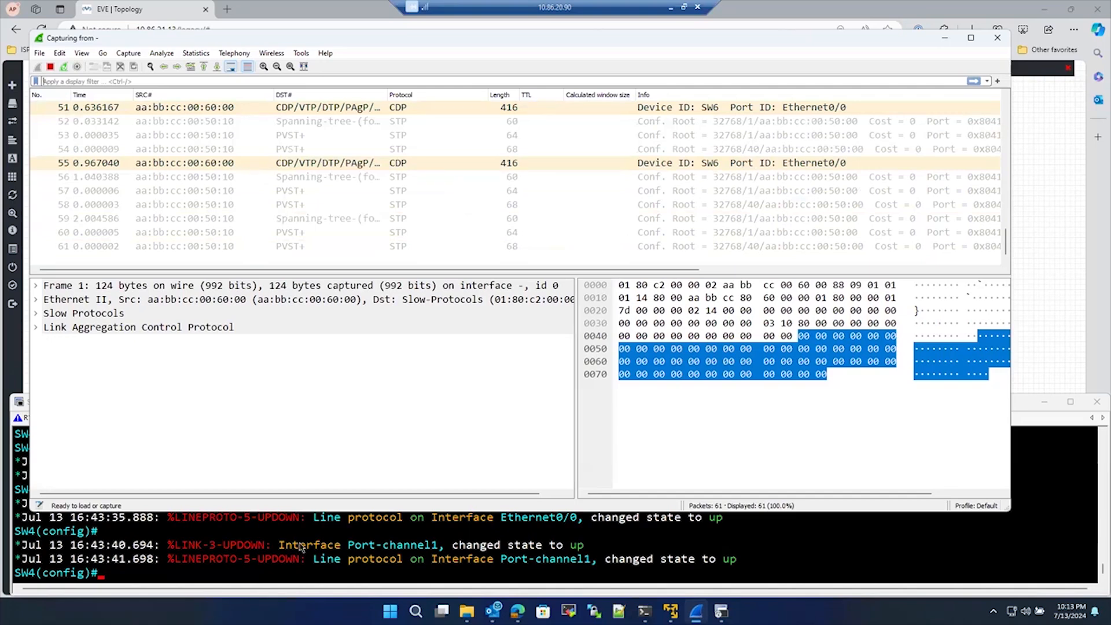
# Exit configuration mode on SW4 and return to the privileged EXEC prompt.
pyautogui.click(297, 544)
pyautogui.write('exit')
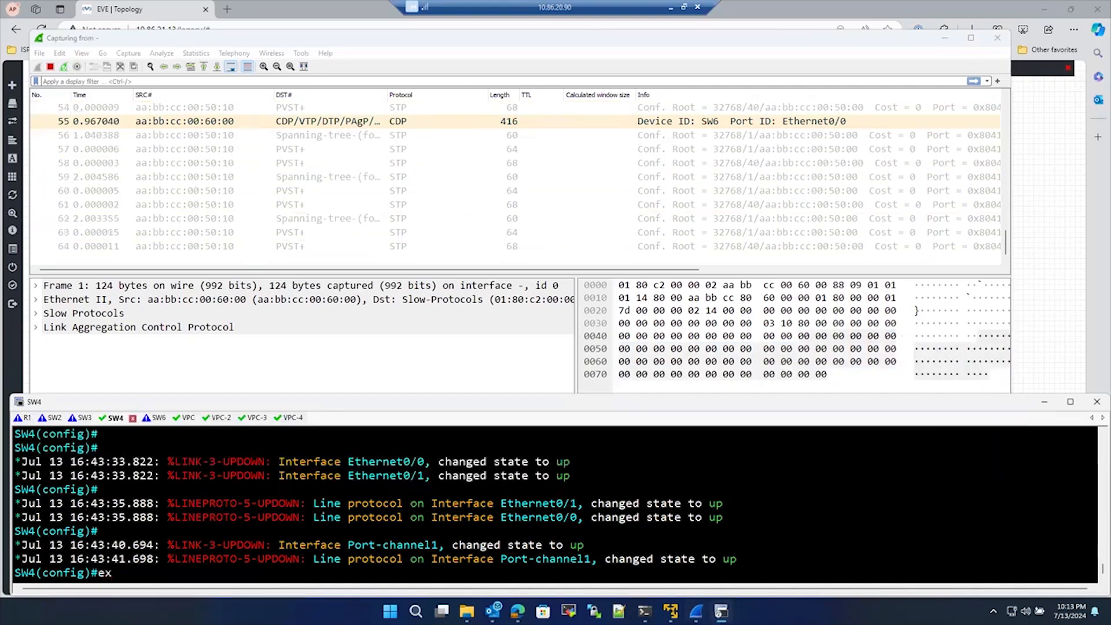
pyautogui.press('Return')
pyautogui.press('Return')
pyautogui.press('Return')
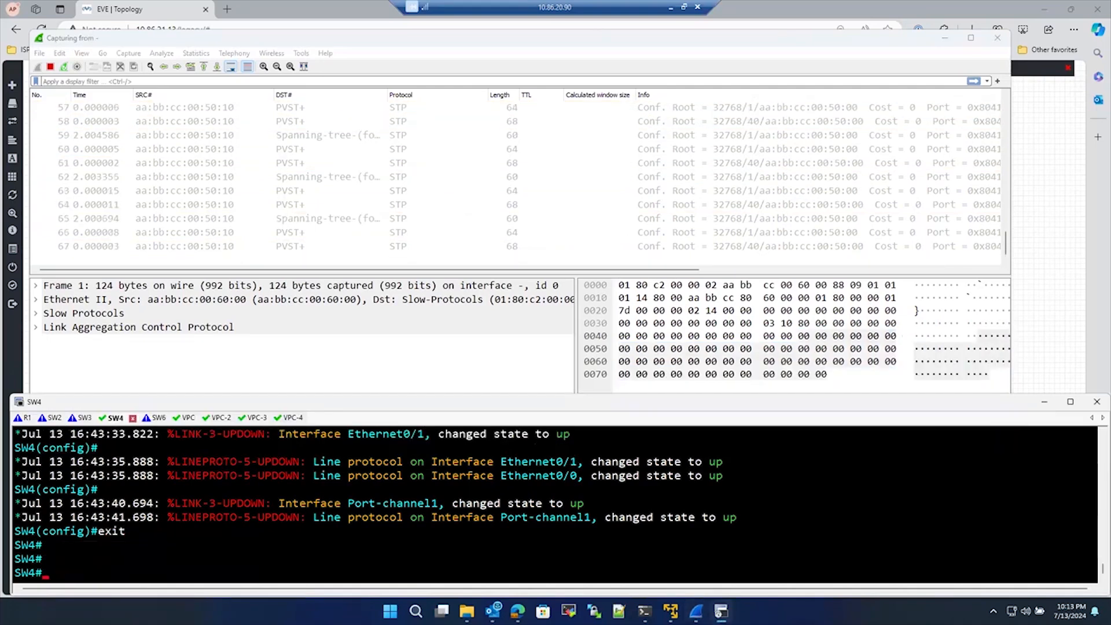
# Run "show etherchannel su" on SW4 and examine the member ports listed for port-channel Po1.
pyautogui.write('sh')
pyautogui.press('Tab')
pyautogui.write('o')
pyautogui.press('BackSpace')
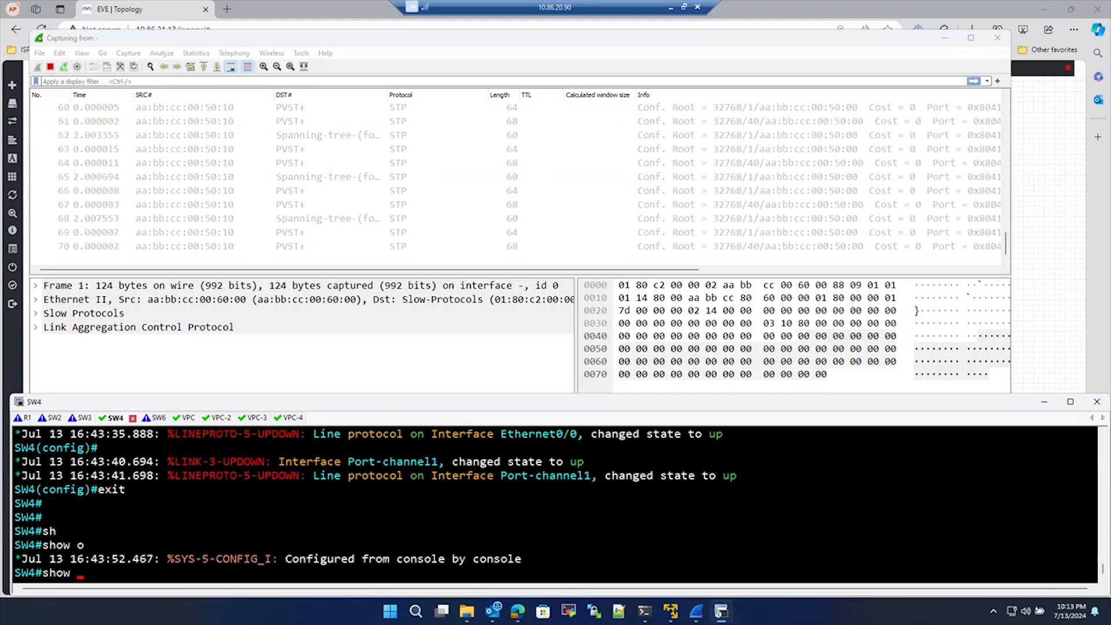
pyautogui.write('et')
pyautogui.press('Tab')
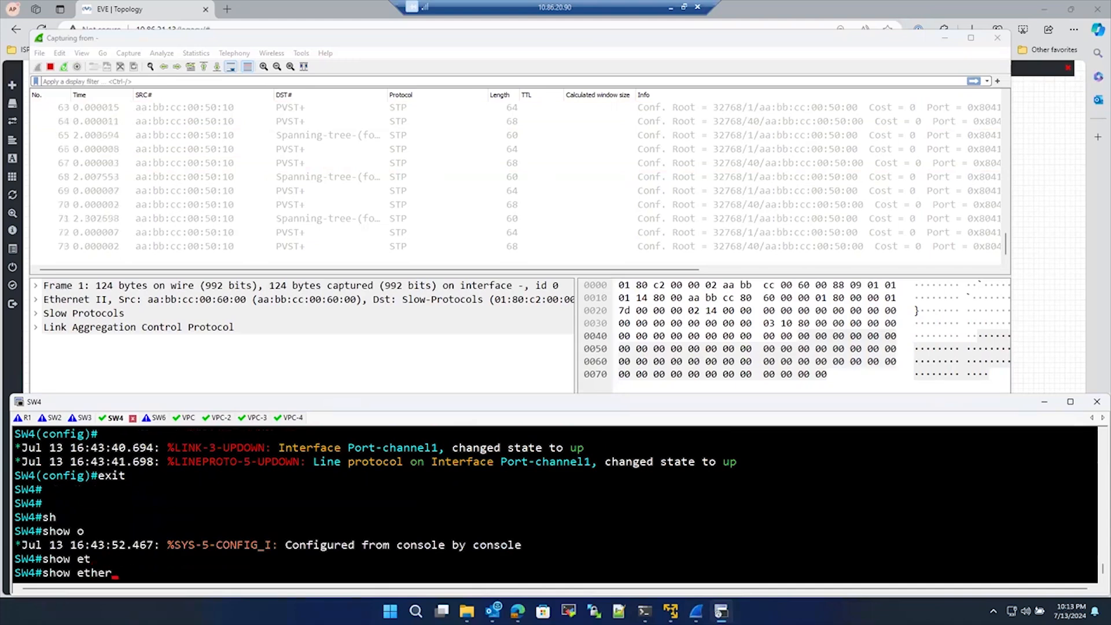
pyautogui.write('ne')
pyautogui.press('Tab')
pyautogui.write('su')
pyautogui.press('Tab')
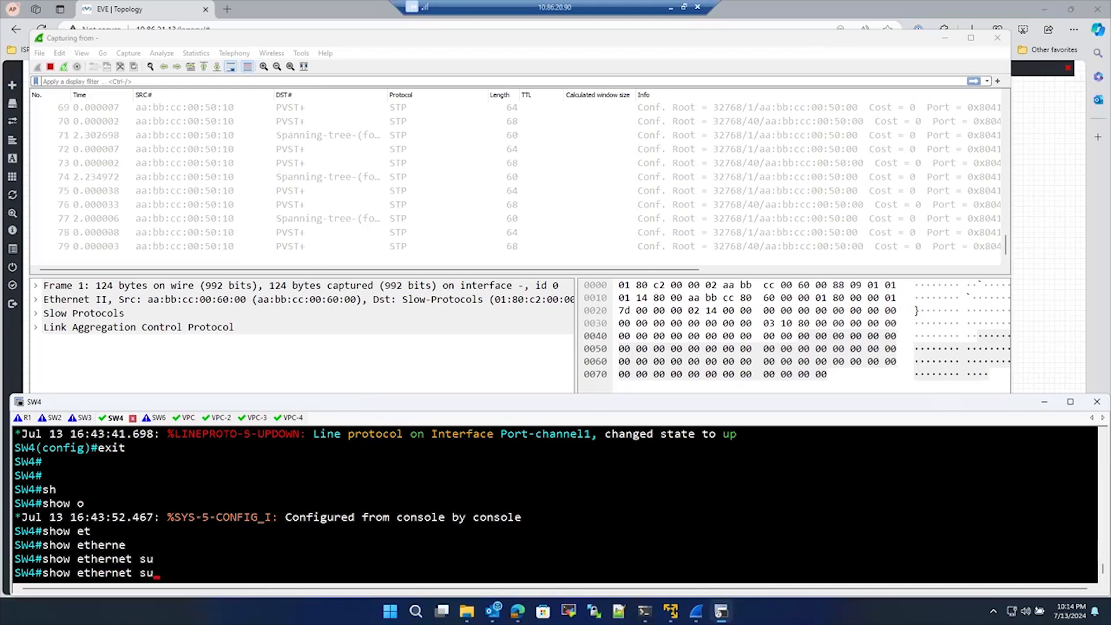
pyautogui.press('BackSpace')
pyautogui.press('BackSpace')
pyautogui.press('BackSpace')
pyautogui.press('BackSpace')
pyautogui.press('BackSpace')
pyautogui.press('BackSpace')
pyautogui.press('BackSpace')
pyautogui.write('erch')
pyautogui.press('Tab')
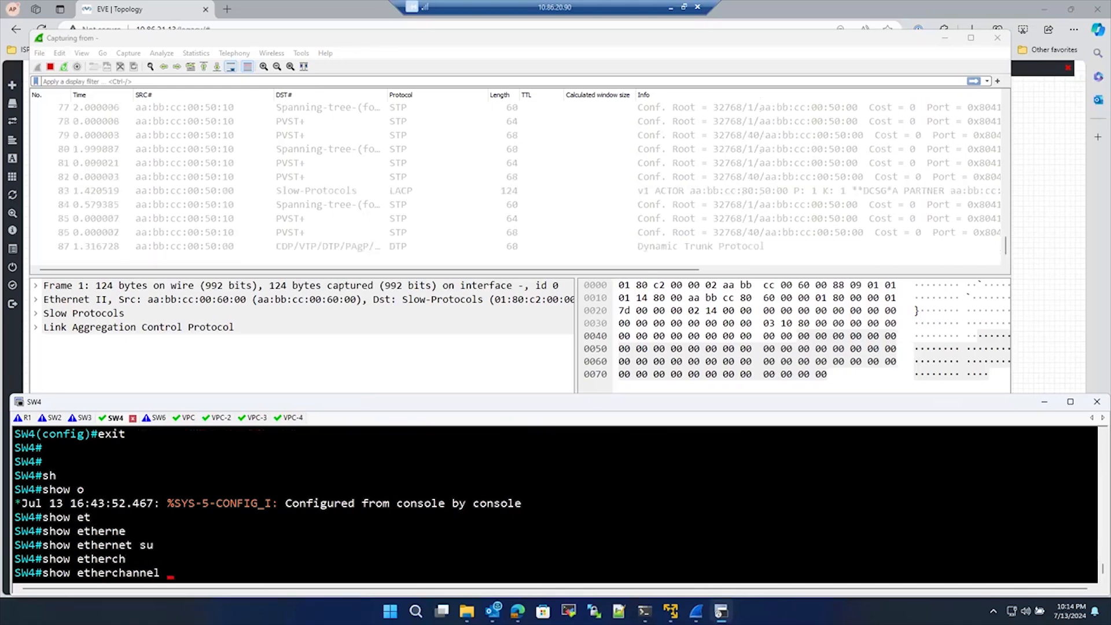
pyautogui.write('su')
pyautogui.press('Return')
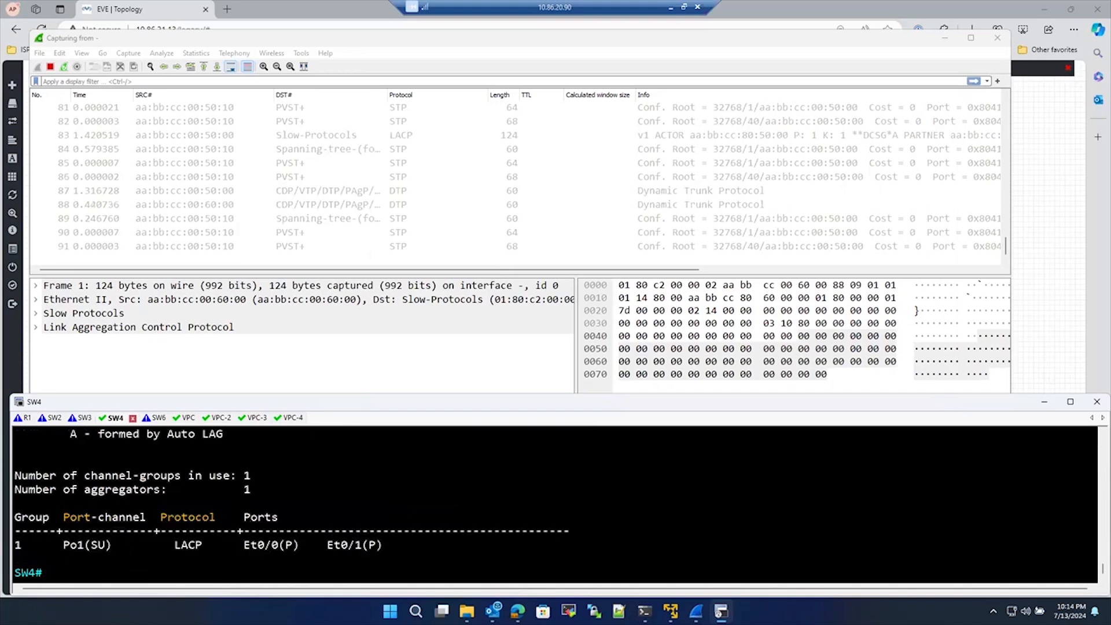
pyautogui.moveTo(273, 547); pyautogui.dragTo(397, 549)
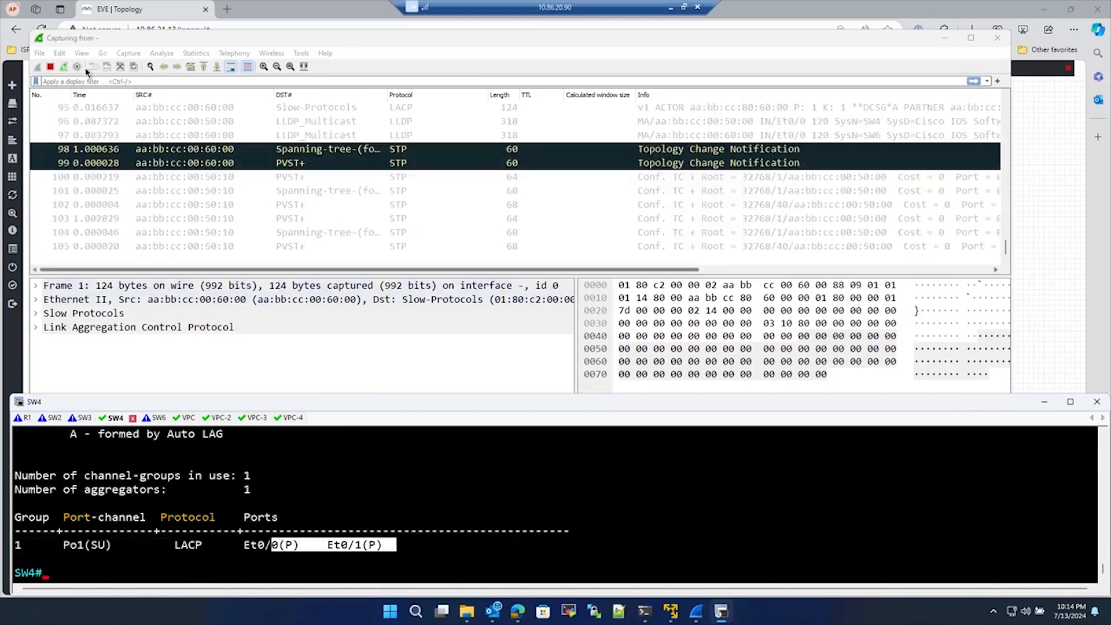
# Stop the packet capture in Wireshark and look back through the captured packets alongside SW4's EtherChannel summary.
pyautogui.scroll(18, 439, 203)
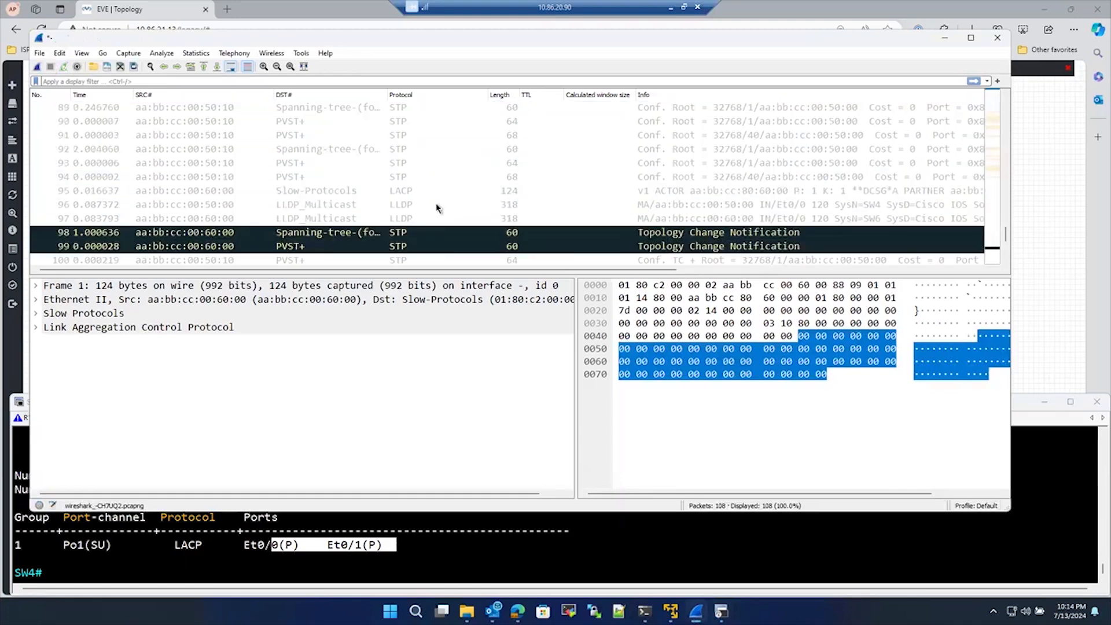
pyautogui.scroll(5, 440, 193)
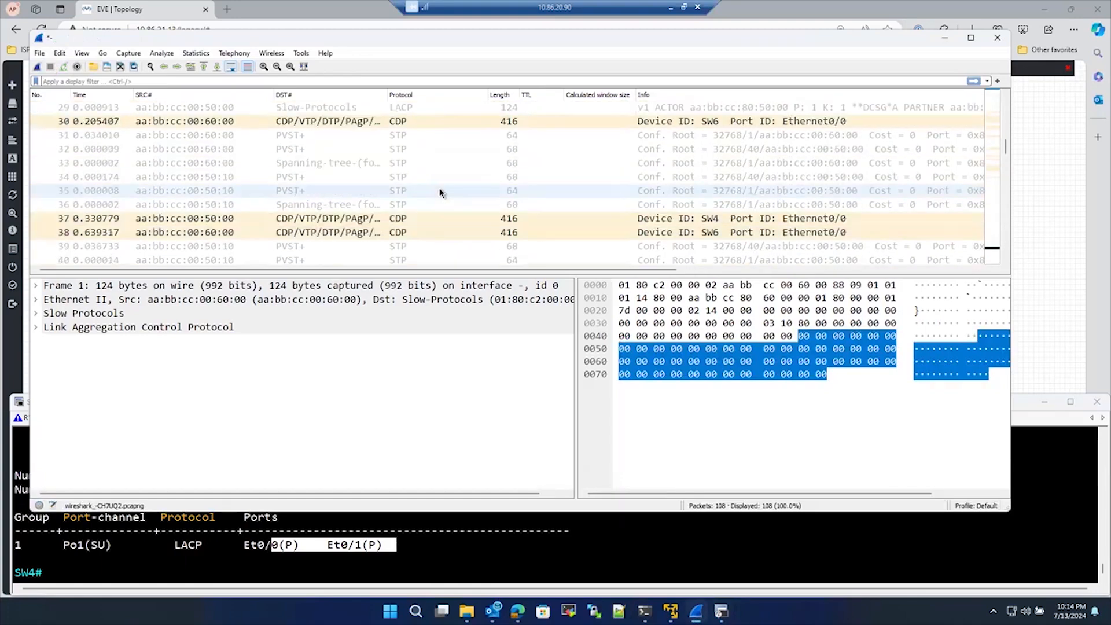
pyautogui.scroll(2, 439, 192)
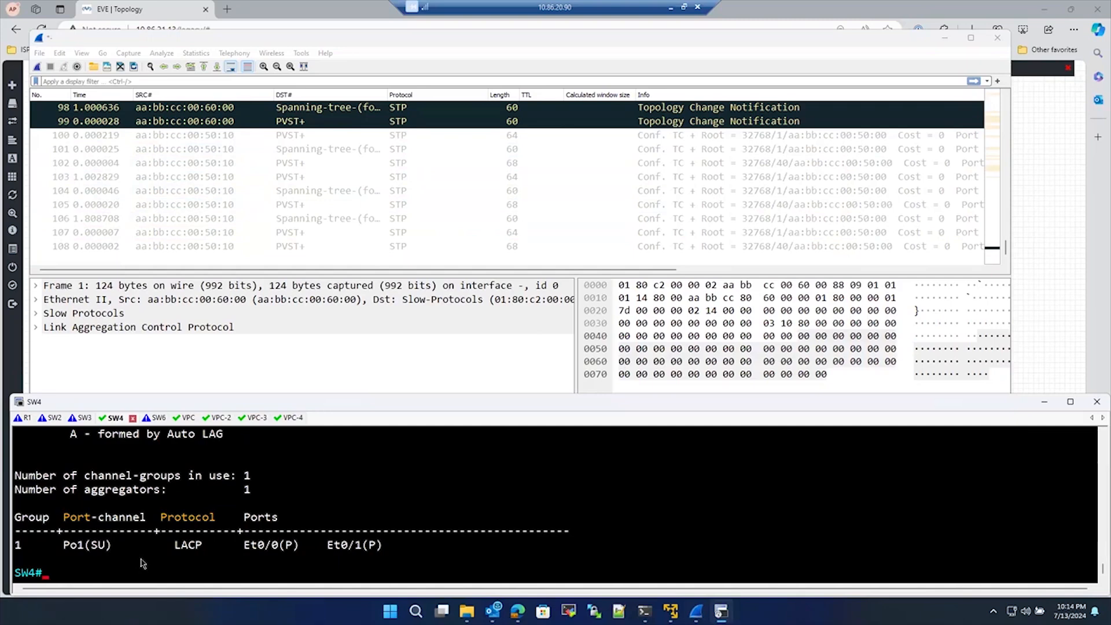
pyautogui.moveTo(272, 545); pyautogui.dragTo(351, 562)
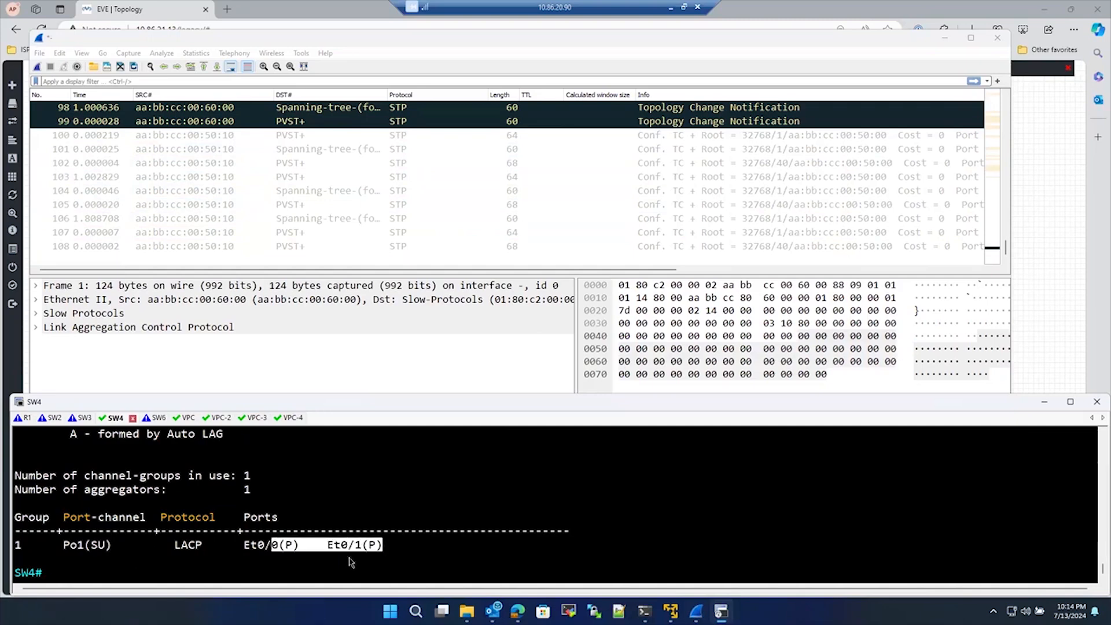
# Filter the captured packets in Wireshark with the display filter "lacp".
pyautogui.click(161, 80)
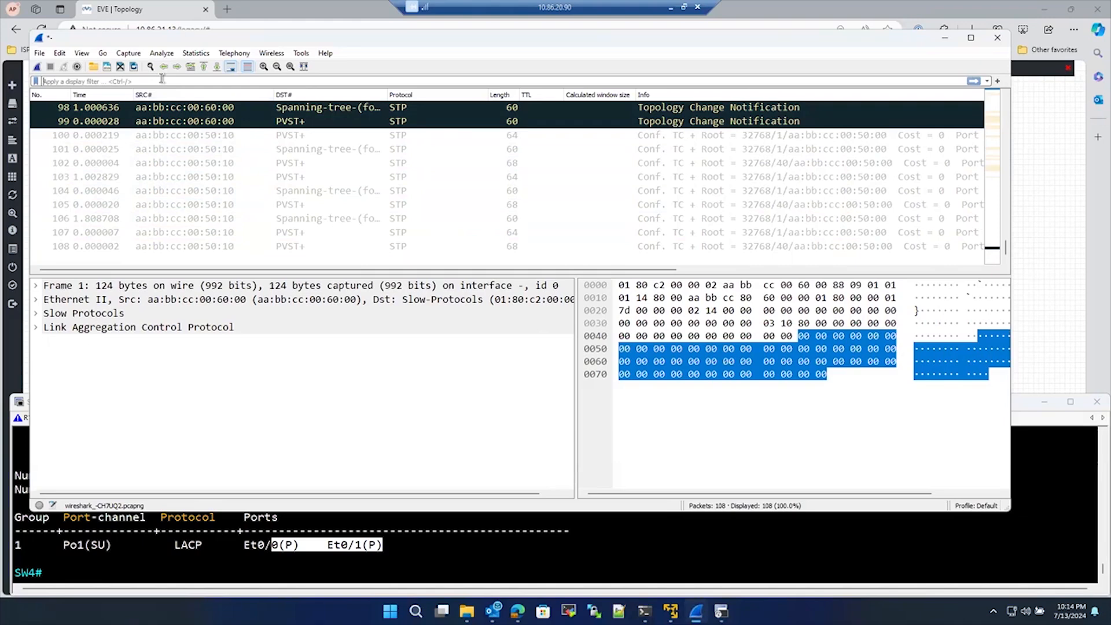
pyautogui.write('l')
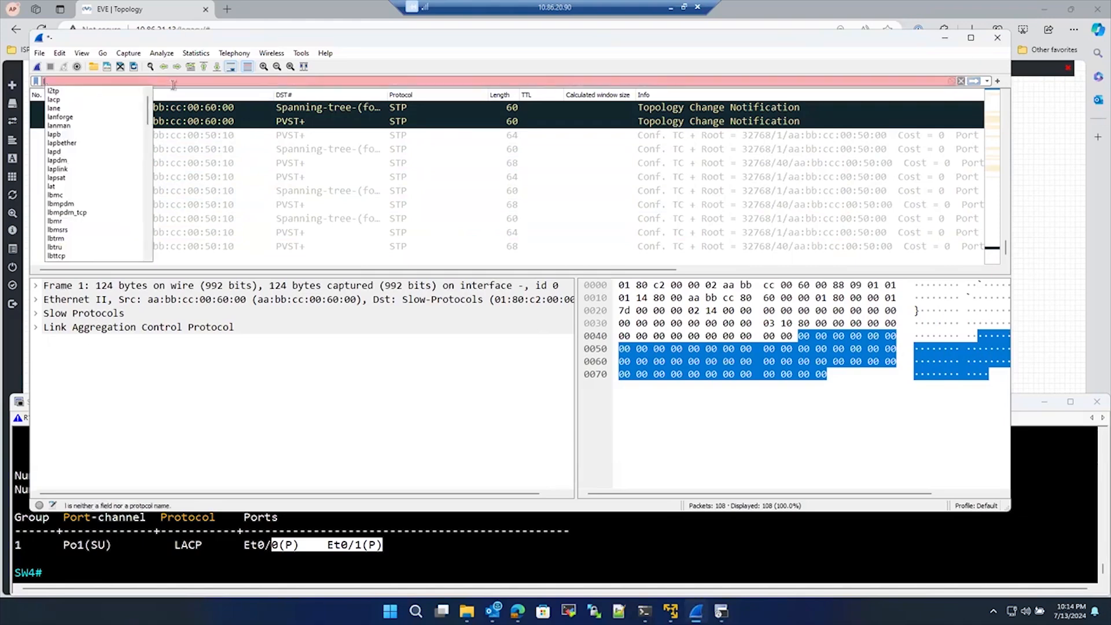
pyautogui.write('cap')
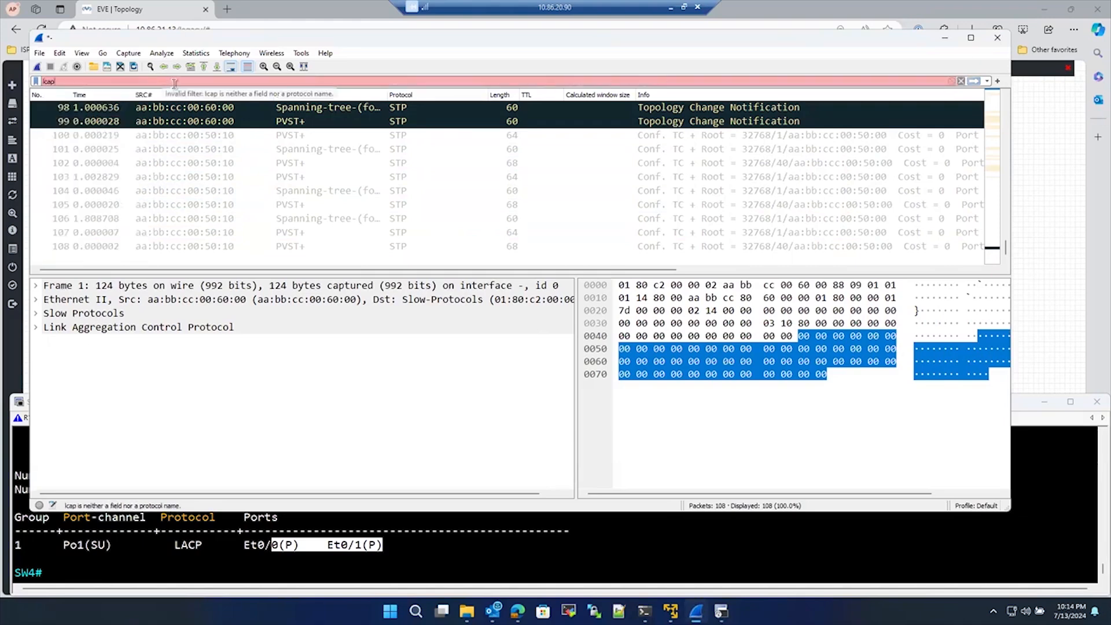
pyautogui.press('BackSpace')
pyautogui.press('BackSpace')
pyautogui.press('BackSpace')
pyautogui.press('BackSpace')
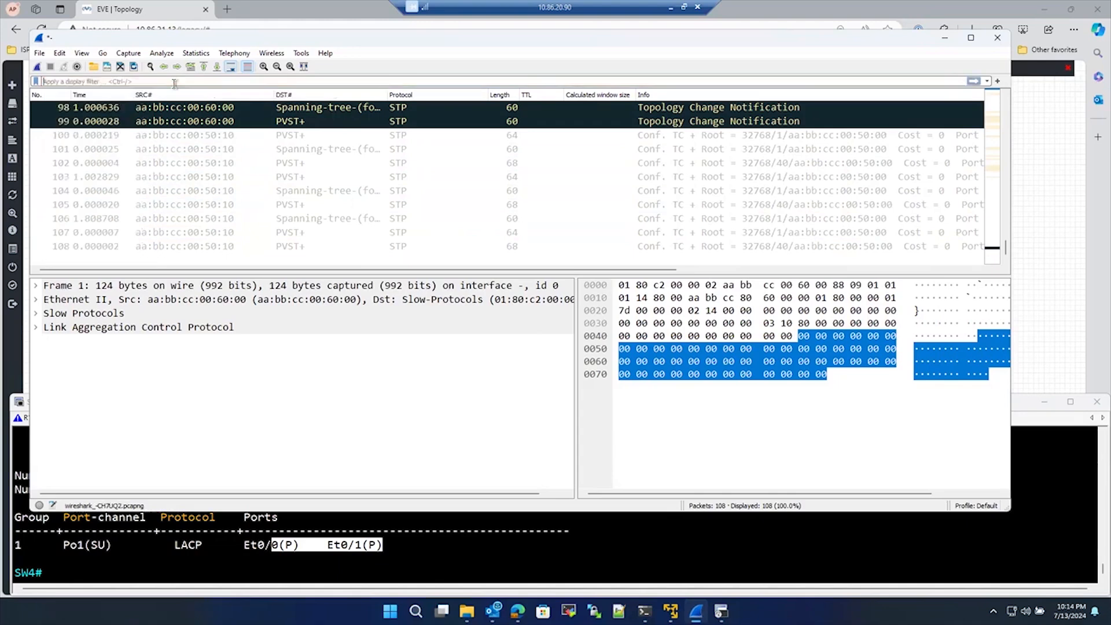
pyautogui.write('lacp')
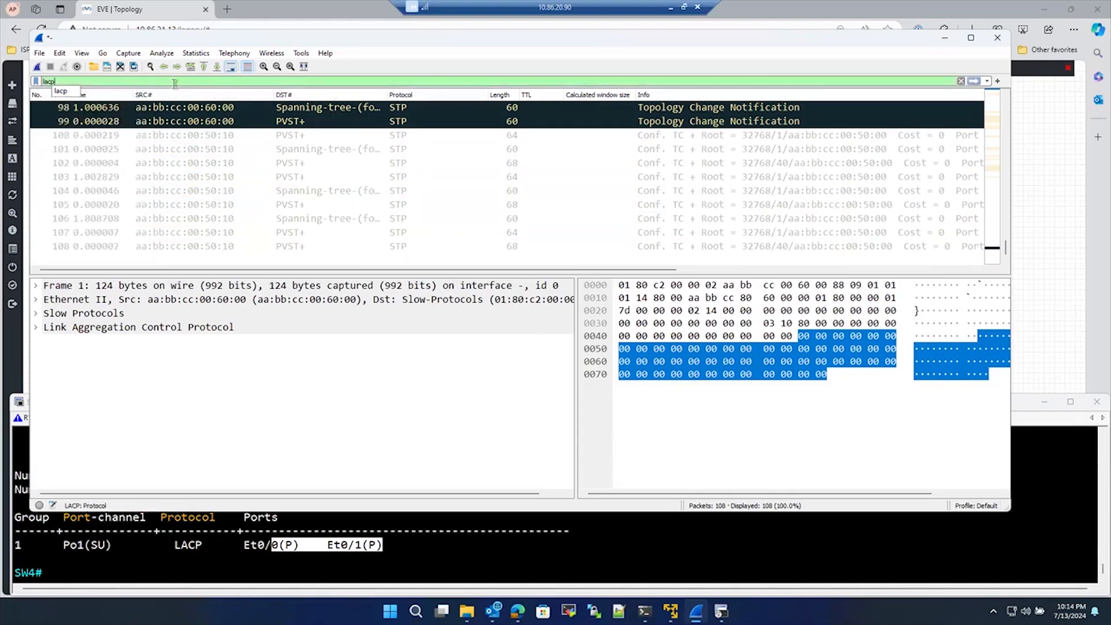
pyautogui.press('Return')
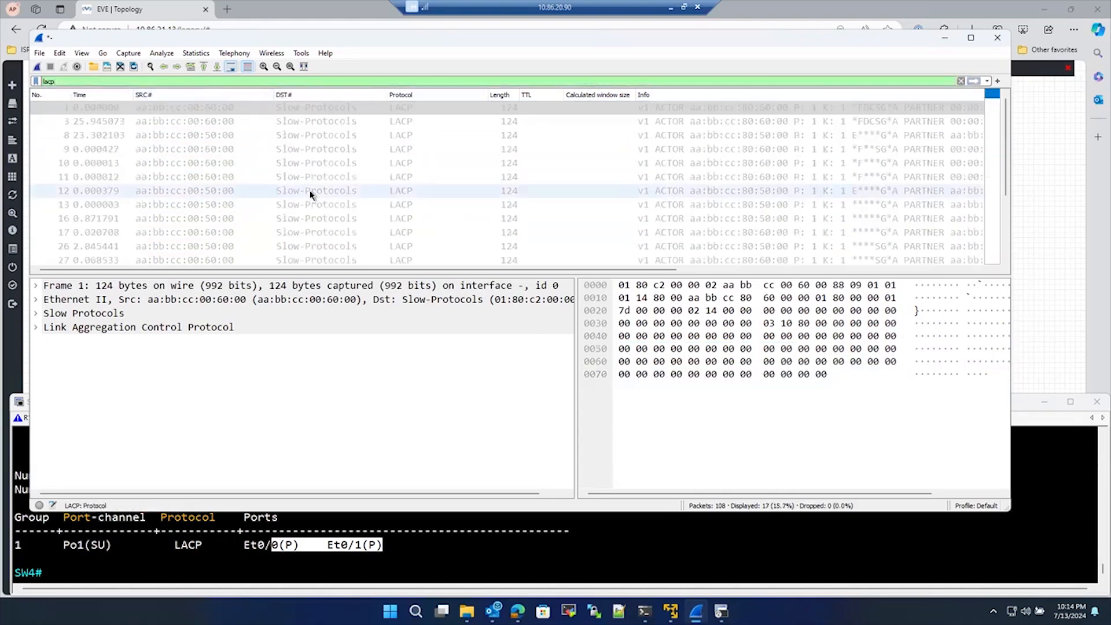
# Select the first LACP packet and mark the source as SW6 and the destination as SW4 with the on-screen pen.
pyautogui.scroll(2, 267, 198)
pyautogui.click(227, 112)
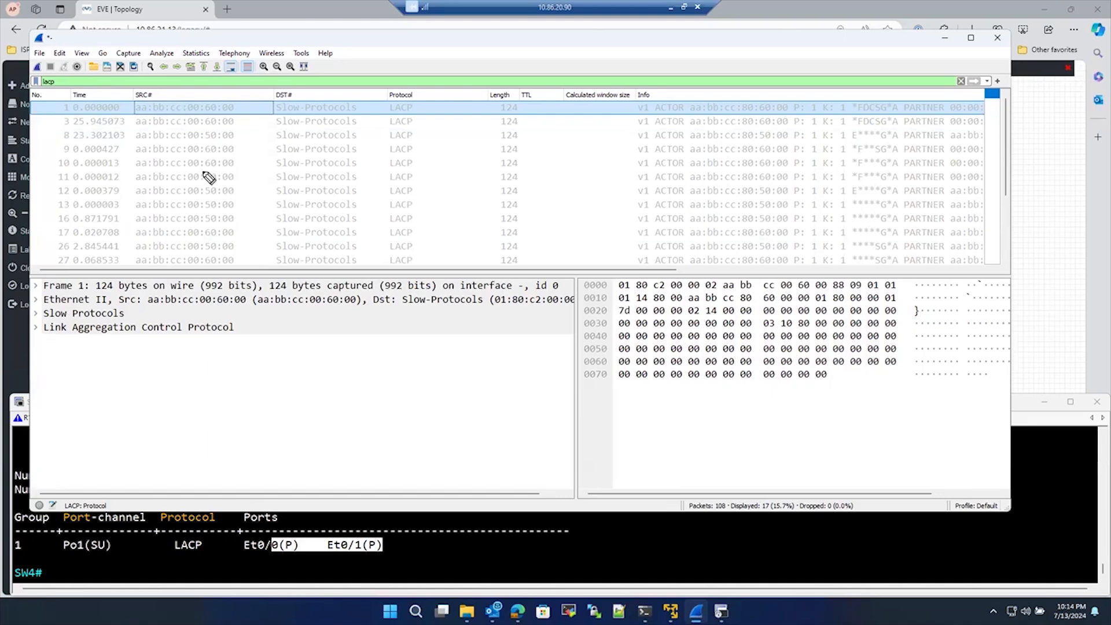
pyautogui.moveTo(189, 94)
pyautogui.mouseDown()
pyautogui.moveTo(185, 113)
pyautogui.moveTo(223, 108)
pyautogui.mouseUp()
pyautogui.click(191, 101)
pyautogui.moveTo(315, 86)
pyautogui.mouseDown()
pyautogui.moveTo(321, 100)
pyautogui.moveTo(354, 99)
pyautogui.moveTo(370, 129)
pyautogui.mouseUp()
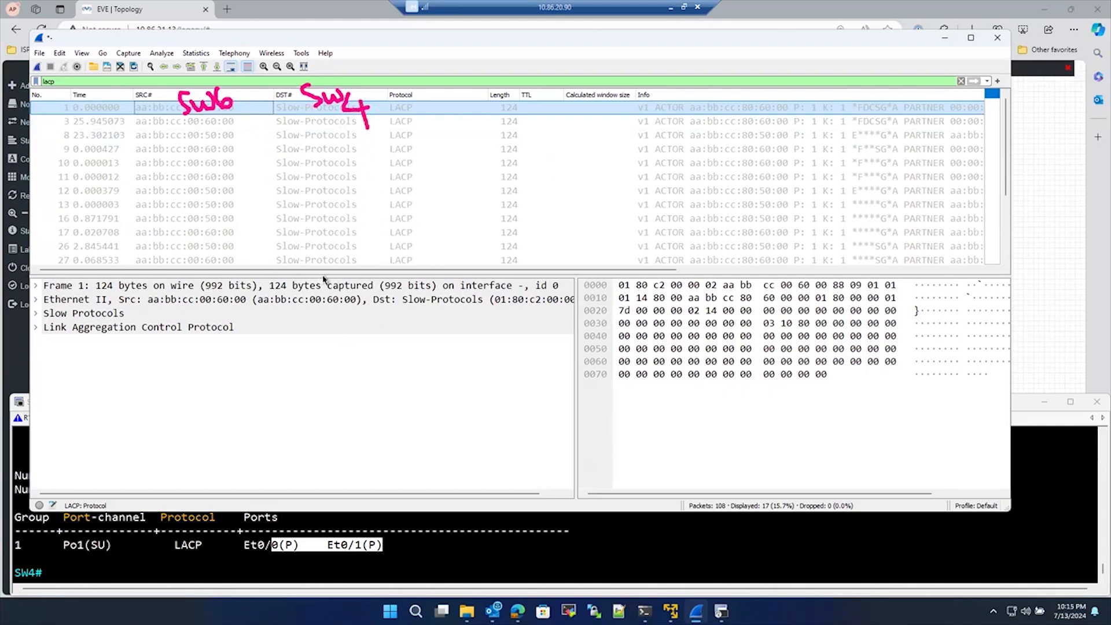
pyautogui.moveTo(416, 272); pyautogui.dragTo(109, 269)
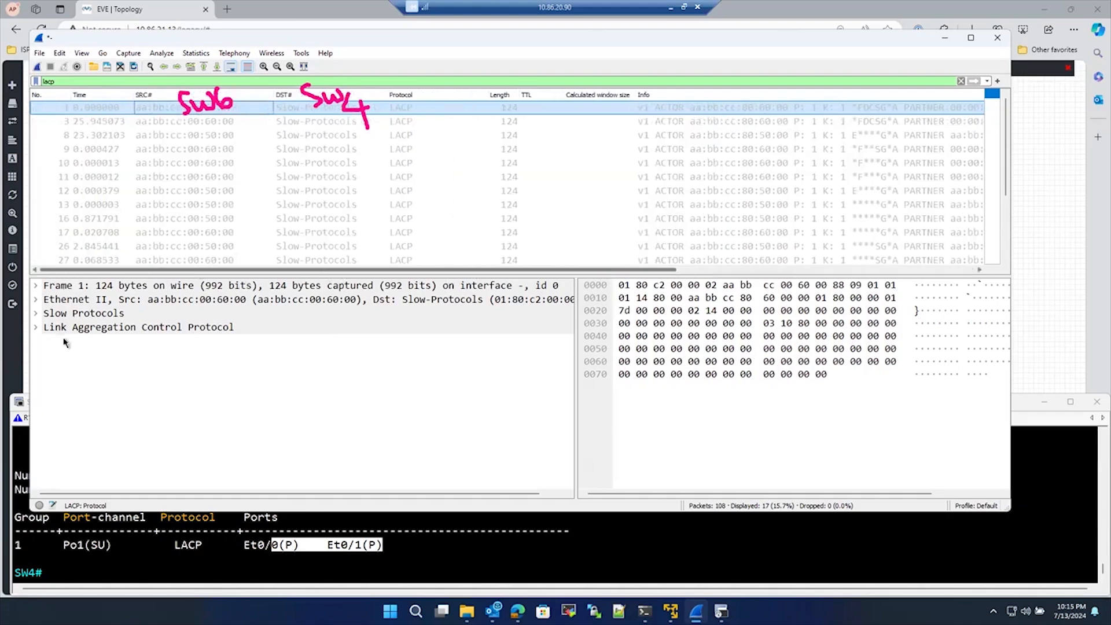
# Expand the first packet's Link Aggregation Control Protocol details and Partner State, and examine the LACP Activity flag.
pyautogui.click(36, 328)
pyautogui.scroll(-6, 91, 426)
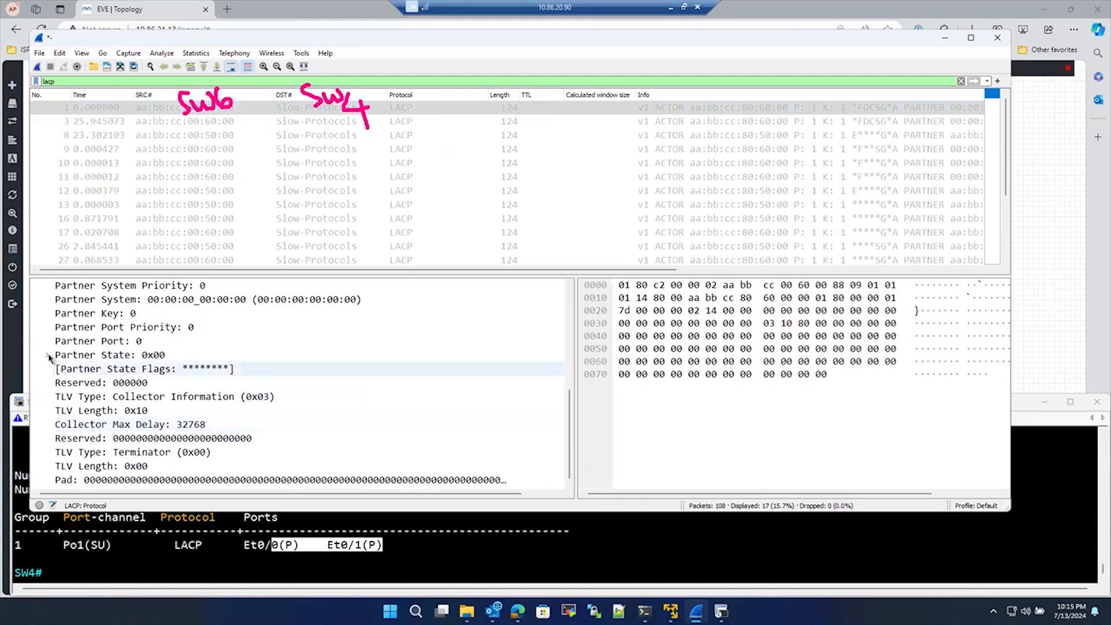
pyautogui.click(47, 355)
pyautogui.scroll(-3, 147, 398)
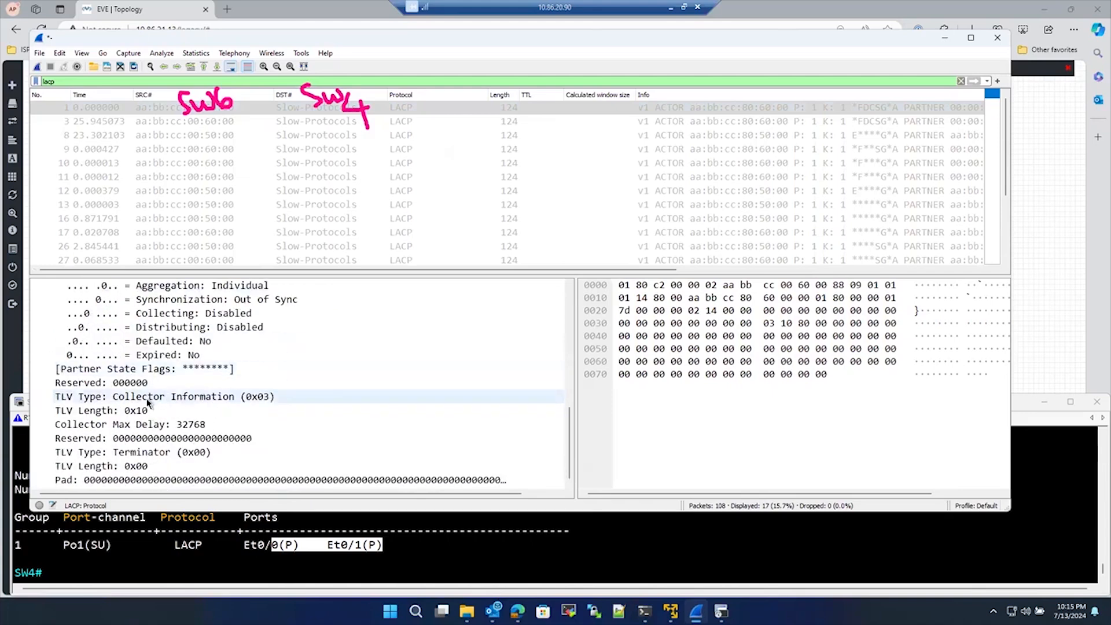
pyautogui.scroll(2, 147, 398)
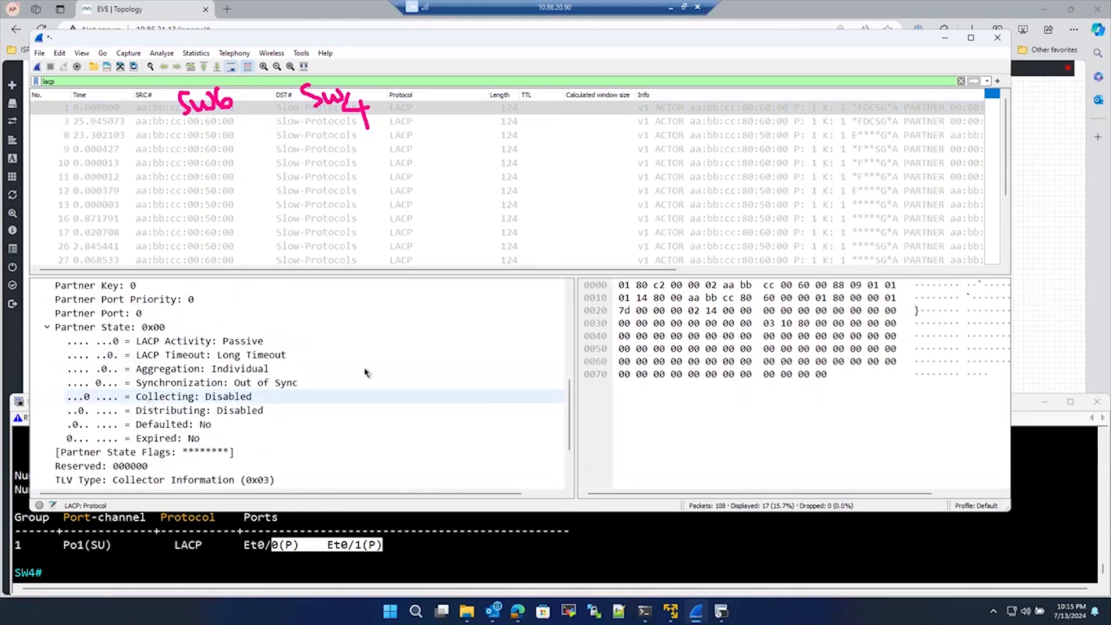
pyautogui.click(245, 342)
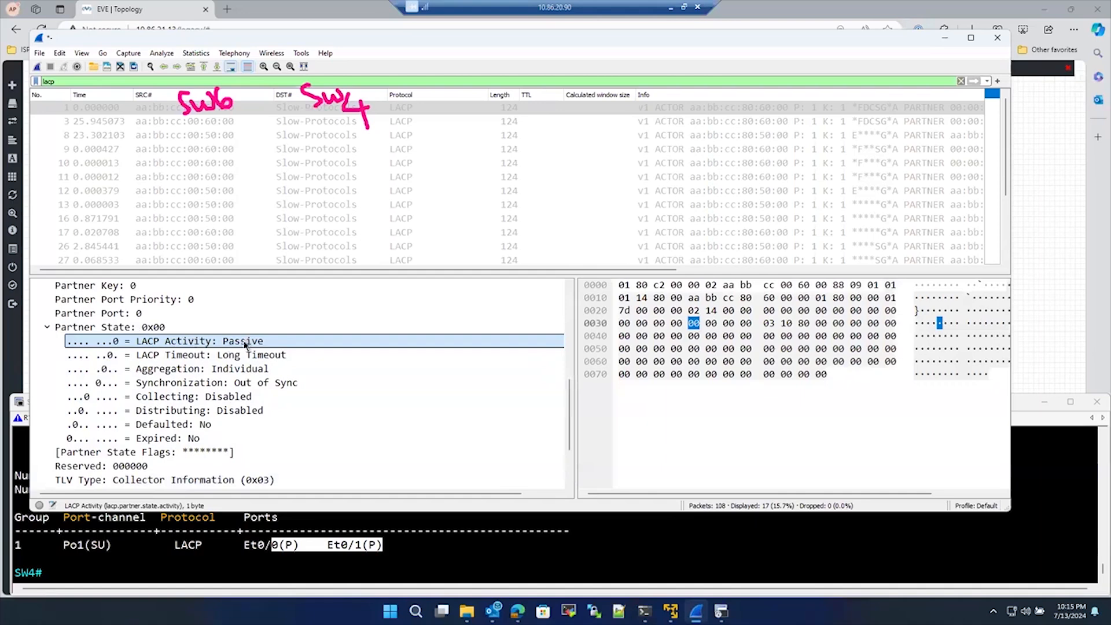
# Step through LACP packets 3, 10 and 28, and examine the partner's LACP Activity flag in packet 28.
pyautogui.click(213, 123)
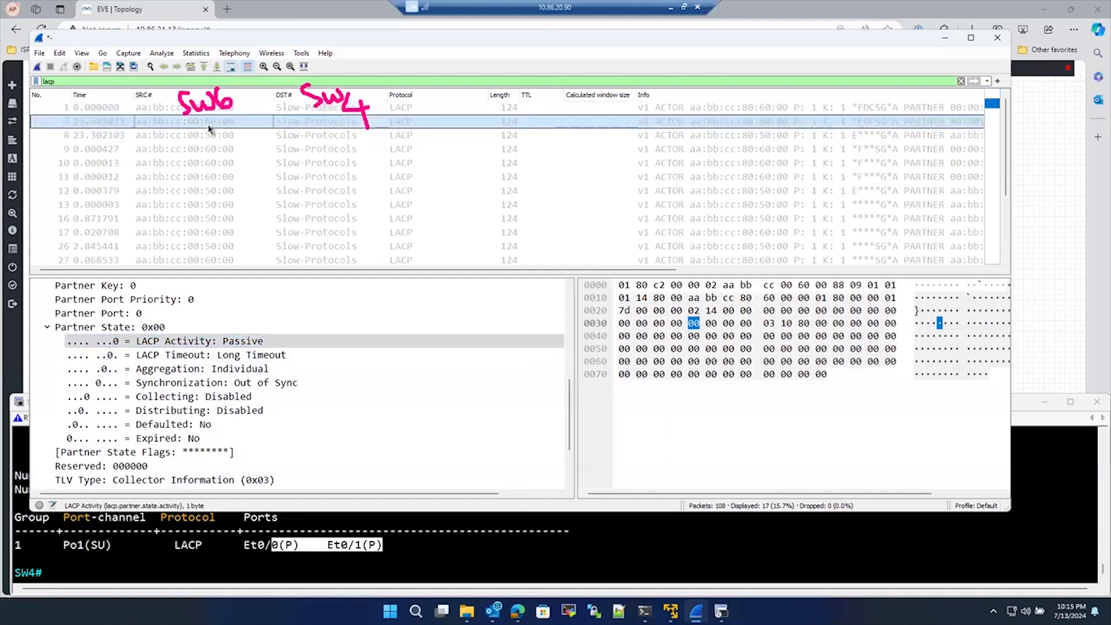
pyautogui.click(210, 163)
pyautogui.scroll(-2, 215, 192)
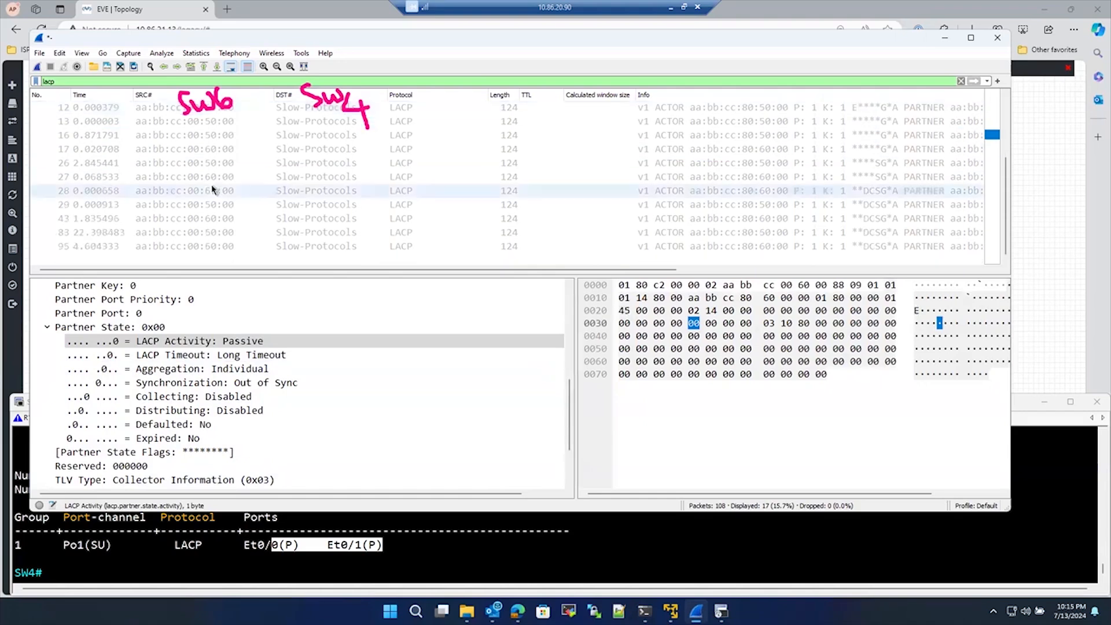
pyautogui.click(211, 189)
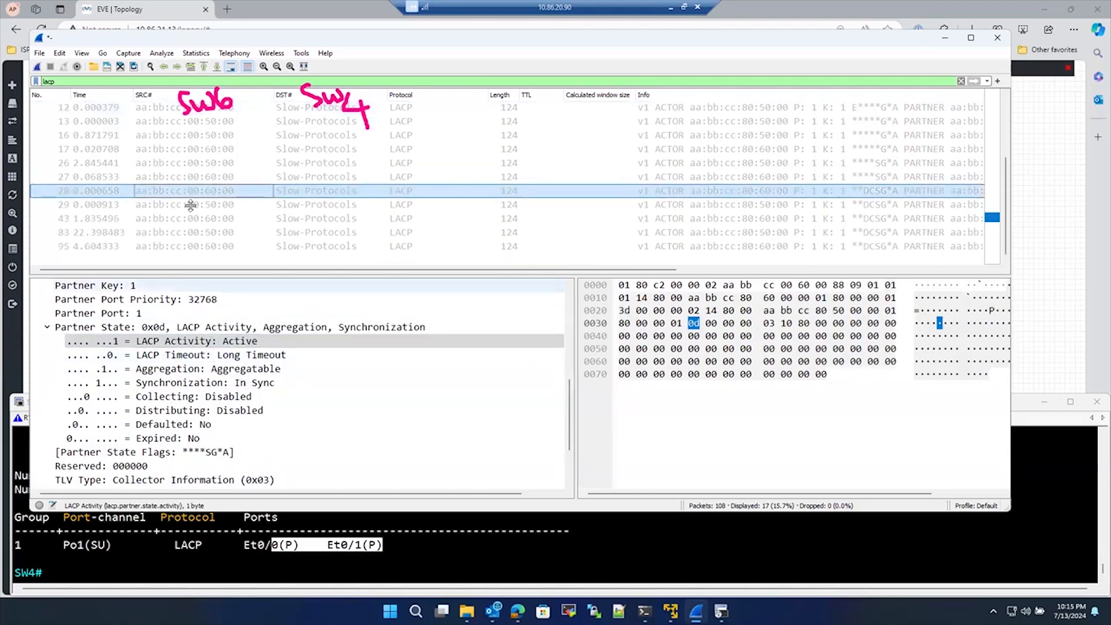
pyautogui.click(233, 341)
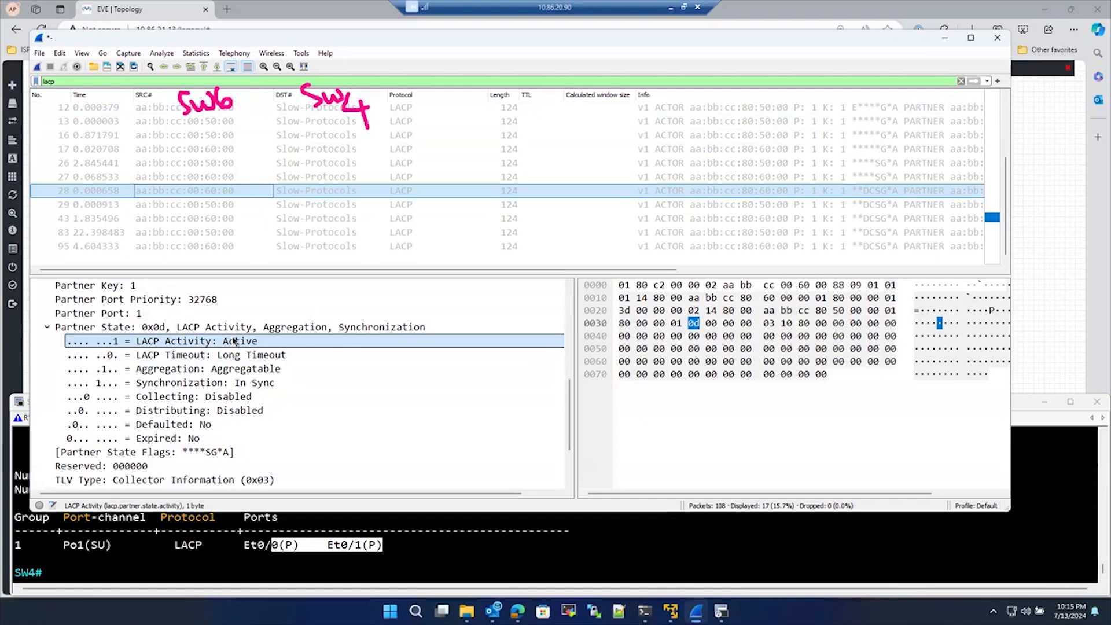
# Compare the Partner State flags across LACP packets 29, 95, 26, 16 and 13.
pyautogui.click(213, 210)
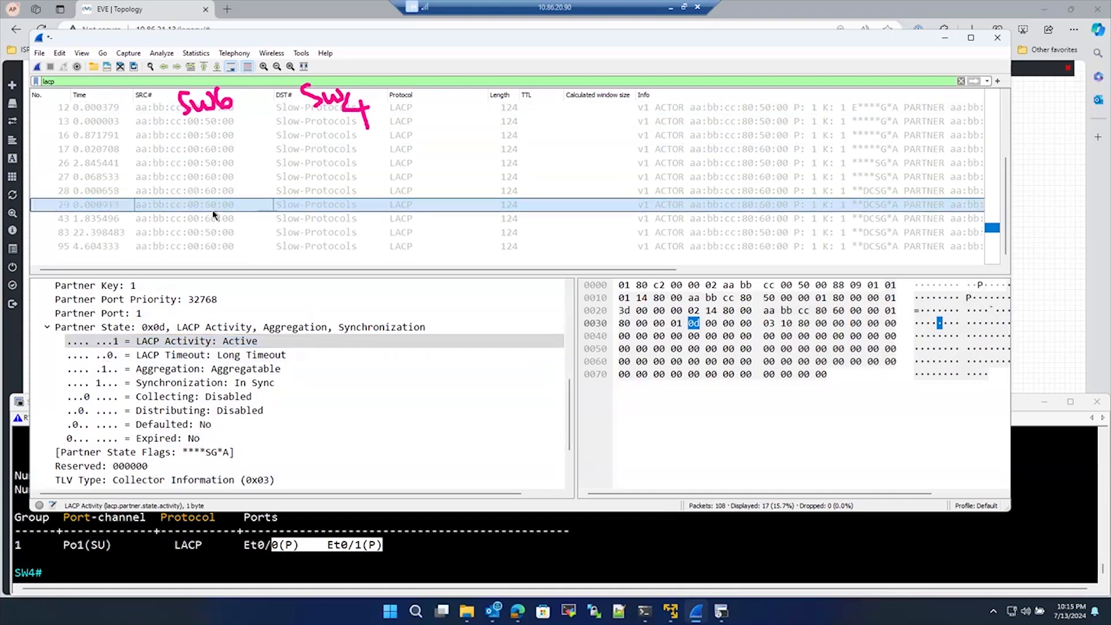
pyautogui.click(214, 247)
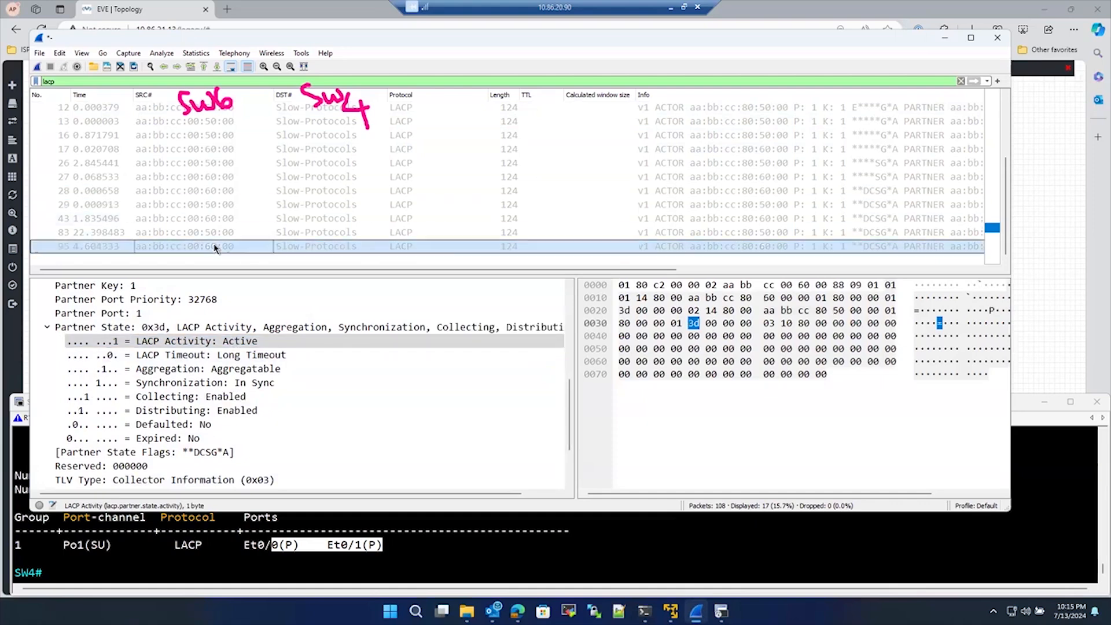
pyautogui.click(217, 163)
pyautogui.click(218, 138)
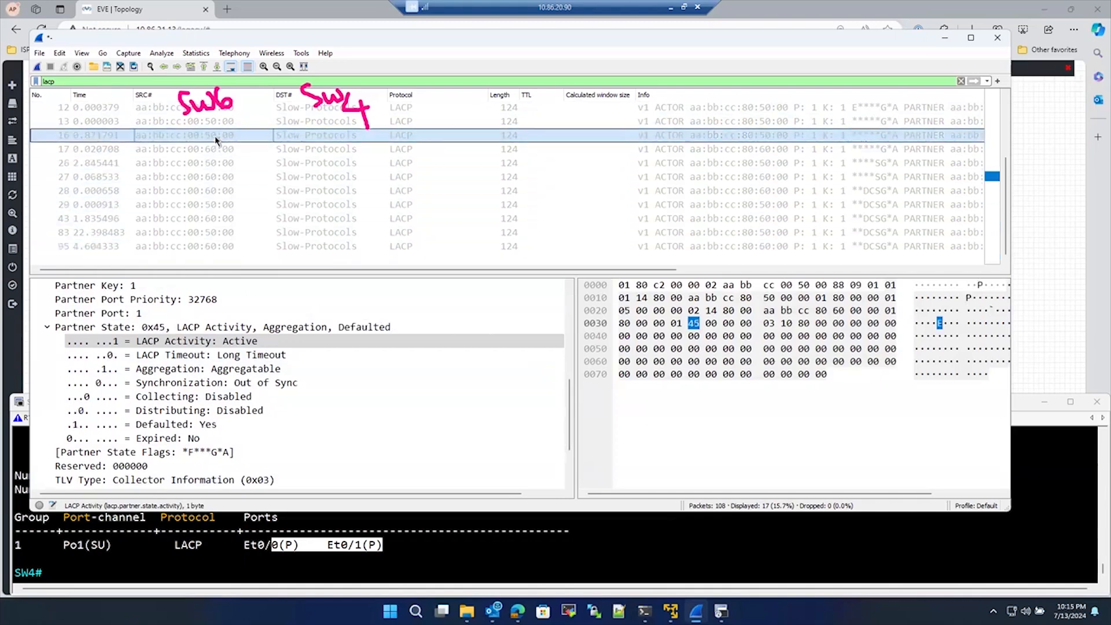
pyautogui.click(251, 123)
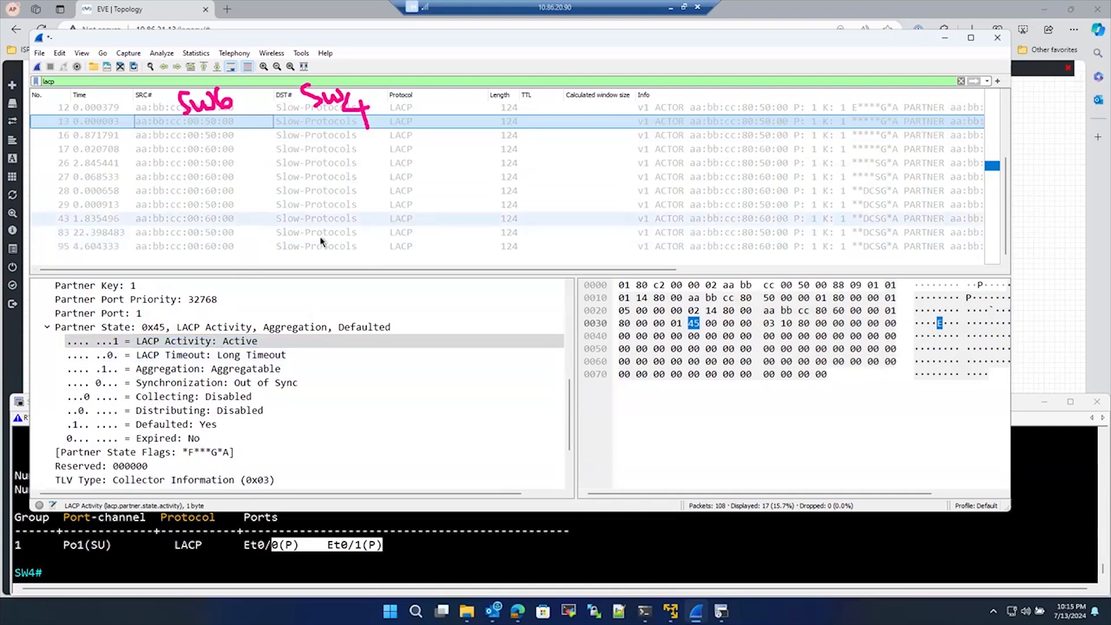
# Return to LACP packet 3, sketch the exchange between SW6 and SW4 with the on-screen pen, and clear the annotations.
pyautogui.scroll(2, 318, 241)
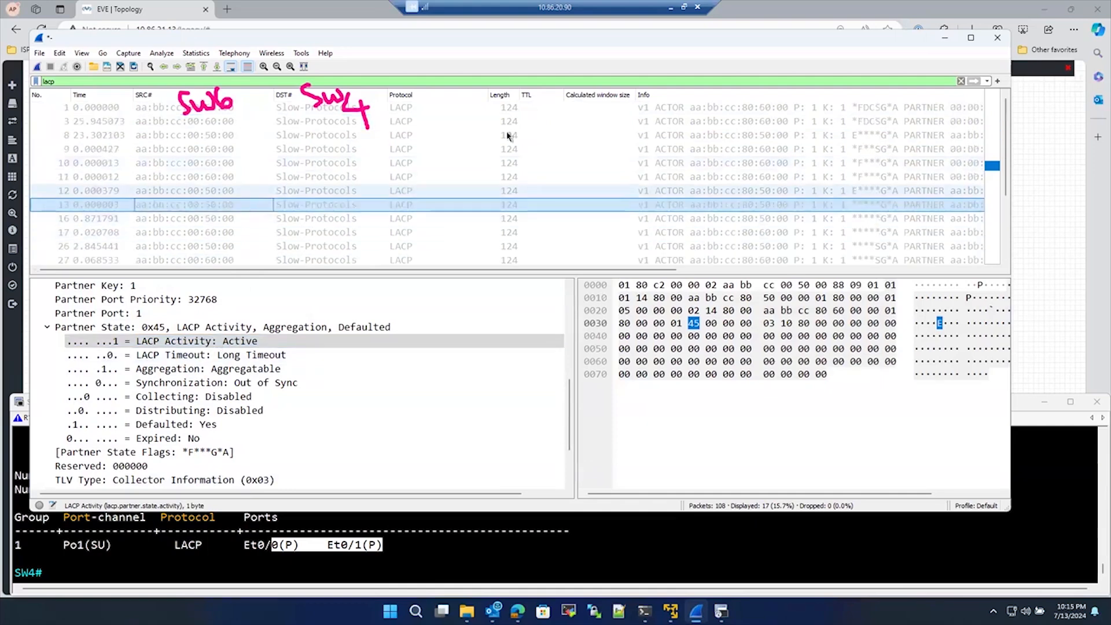
pyautogui.click(452, 119)
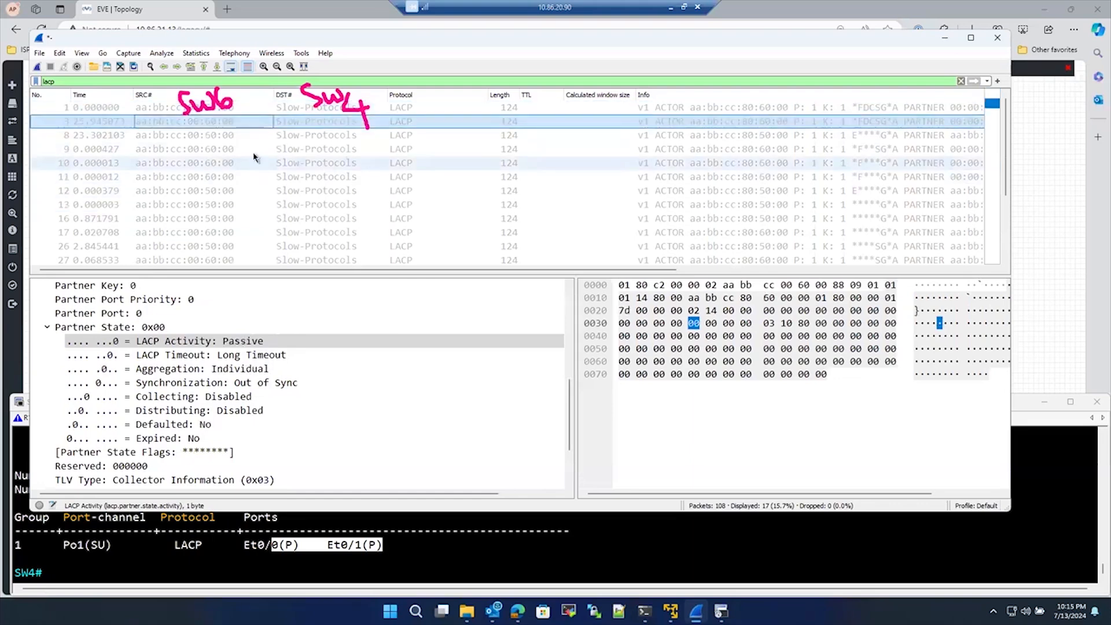
pyautogui.click(235, 120)
pyautogui.moveTo(234, 121)
pyautogui.mouseDown()
pyautogui.moveTo(276, 107)
pyautogui.moveTo(241, 138)
pyautogui.mouseUp()
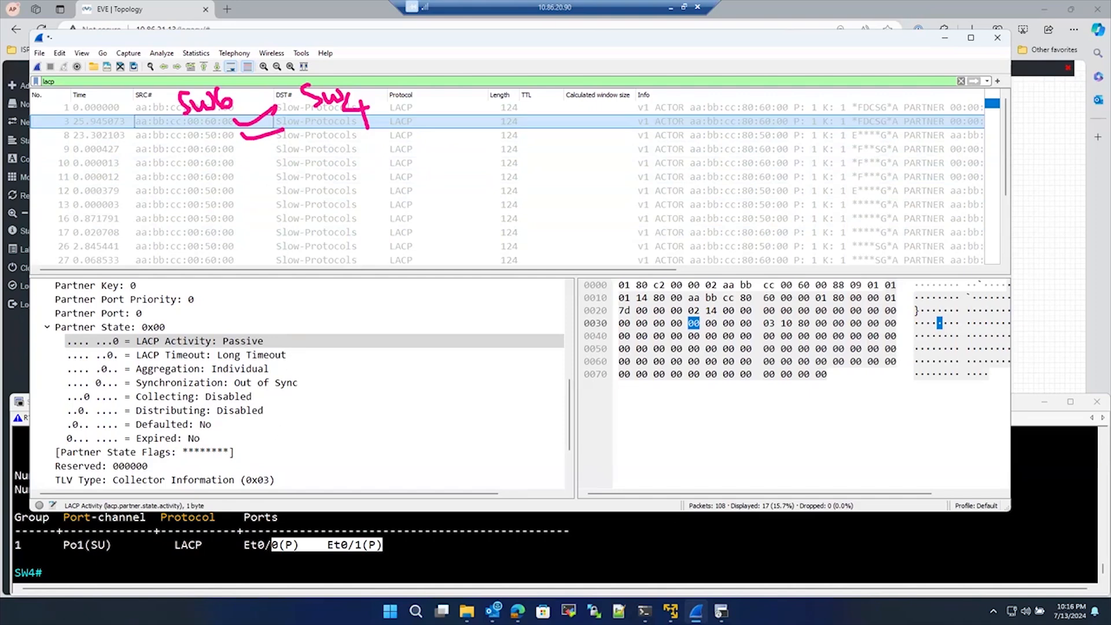
pyautogui.press('Escape')
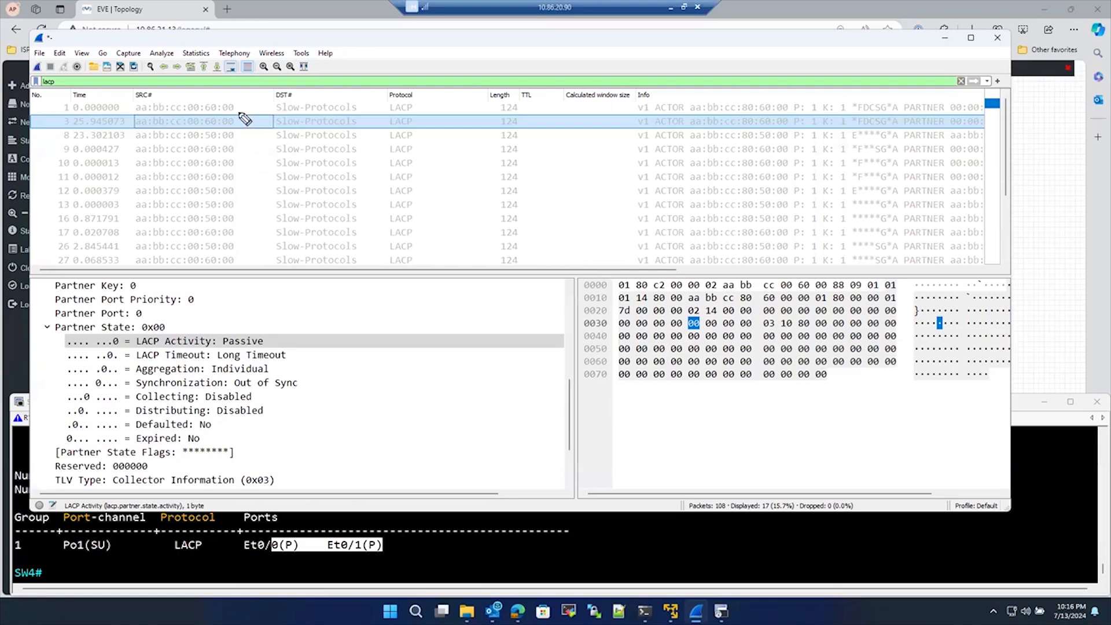
# Label the source addresses of the first LACP packets as SW6 and SW4 with the on-screen pen.
pyautogui.moveTo(236, 110); pyautogui.dragTo(269, 124)
pyautogui.moveTo(227, 191)
pyautogui.mouseDown()
pyautogui.moveTo(270, 145)
pyautogui.moveTo(253, 179)
pyautogui.moveTo(245, 174)
pyautogui.moveTo(272, 168)
pyautogui.moveTo(297, 198)
pyautogui.mouseUp()
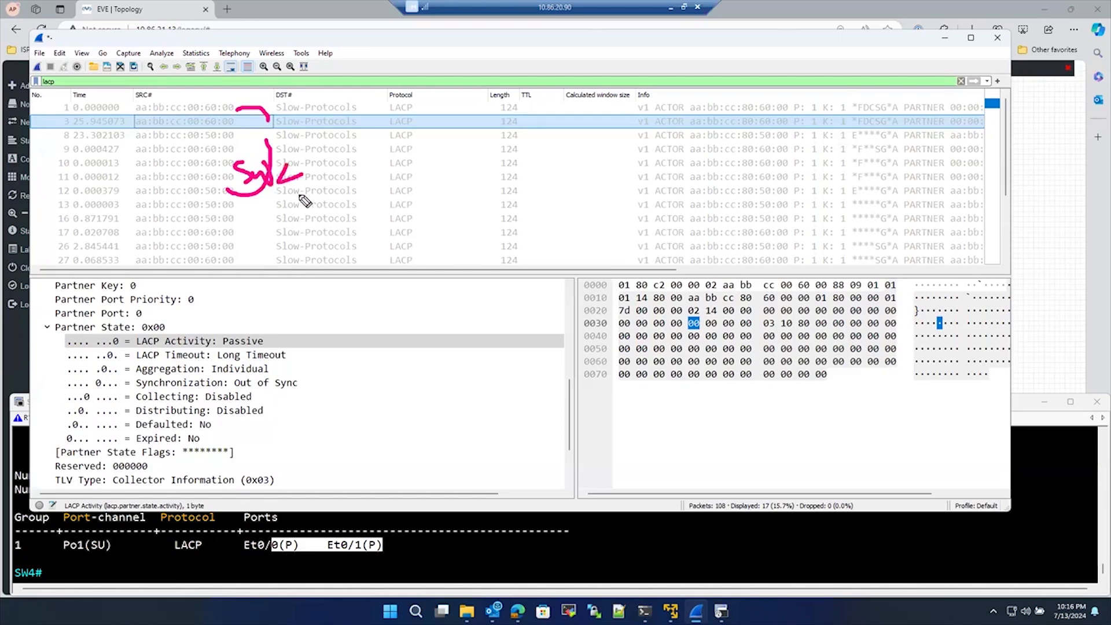
pyautogui.moveTo(279, 107)
pyautogui.mouseDown()
pyautogui.moveTo(320, 129)
pyautogui.moveTo(318, 110)
pyautogui.mouseUp()
pyautogui.moveTo(325, 103)
pyautogui.mouseDown()
pyautogui.moveTo(333, 117)
pyautogui.moveTo(322, 117)
pyautogui.mouseUp()
pyautogui.moveTo(199, 104); pyautogui.dragTo(250, 94)
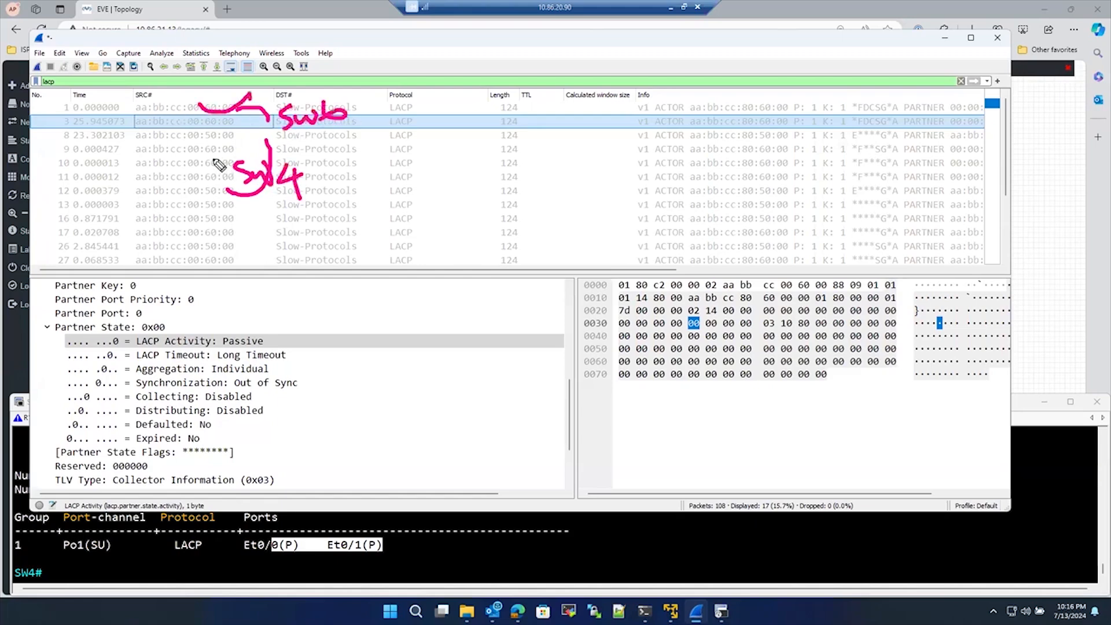
pyautogui.moveTo(219, 143); pyautogui.dragTo(267, 129)
pyautogui.click(550, 341)
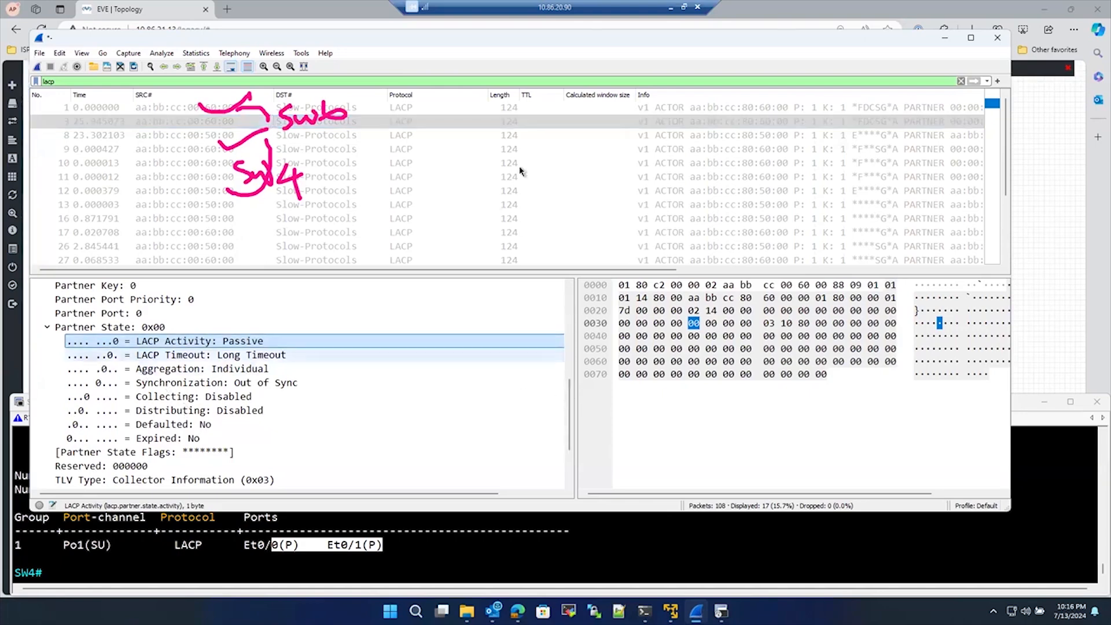
# Remove the lacp display filter, try filtering for tcn, and clear the filter again.
pyautogui.click(961, 81)
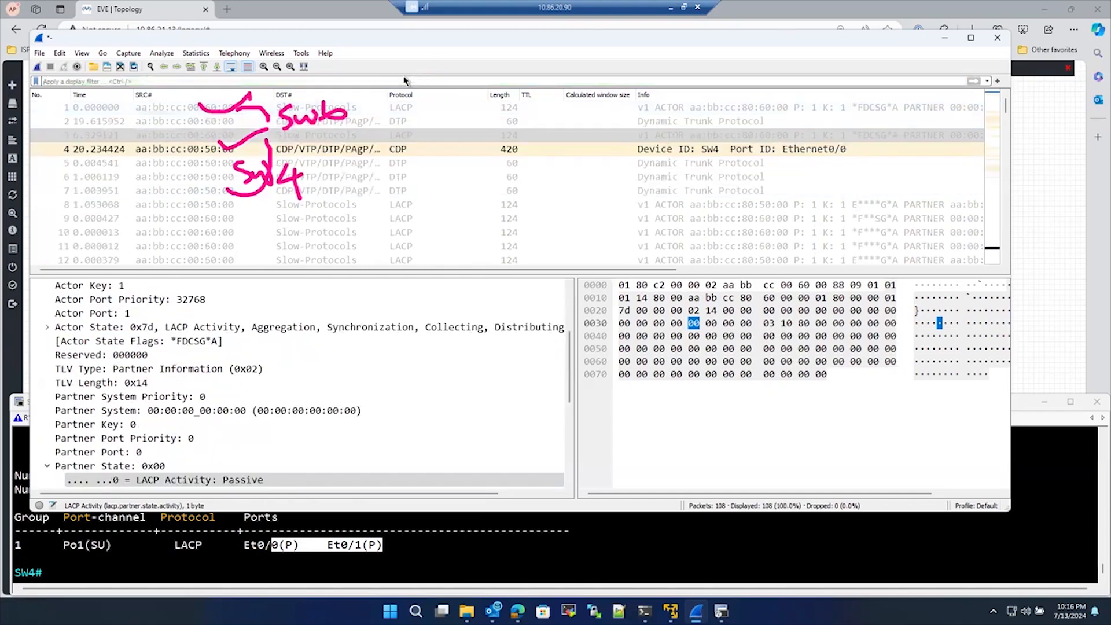
pyautogui.click(402, 81)
pyautogui.write('tcn')
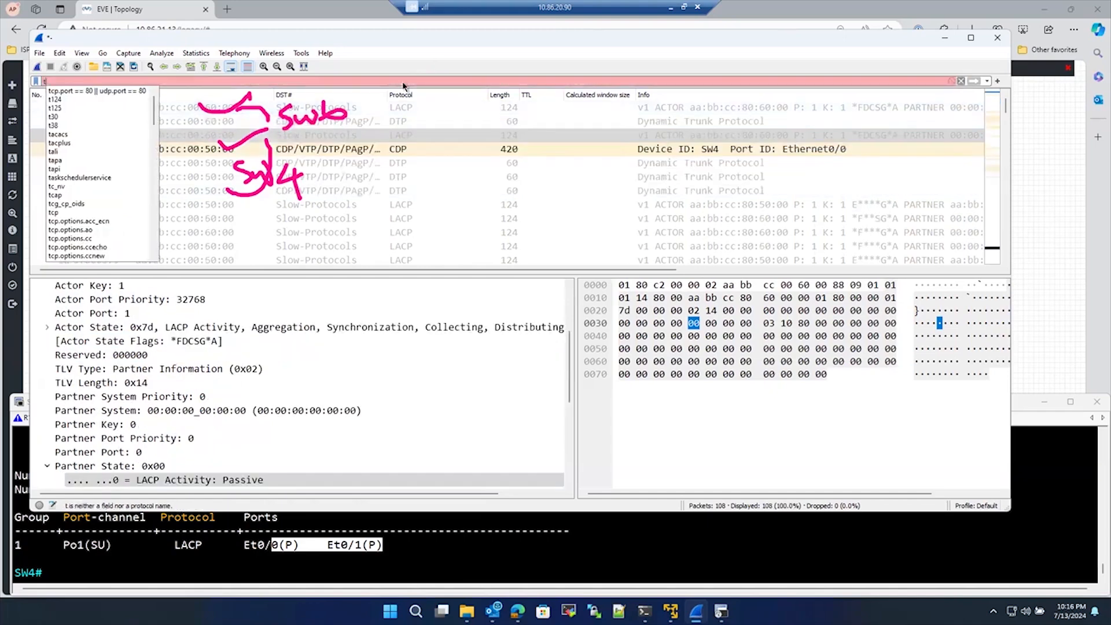
pyautogui.click(960, 81)
# Locate Topology Change Notification packets 98 and 99 and expand packet 99's 802.1Q Virtual LAN details.
pyautogui.scroll(-10, 550, 215)
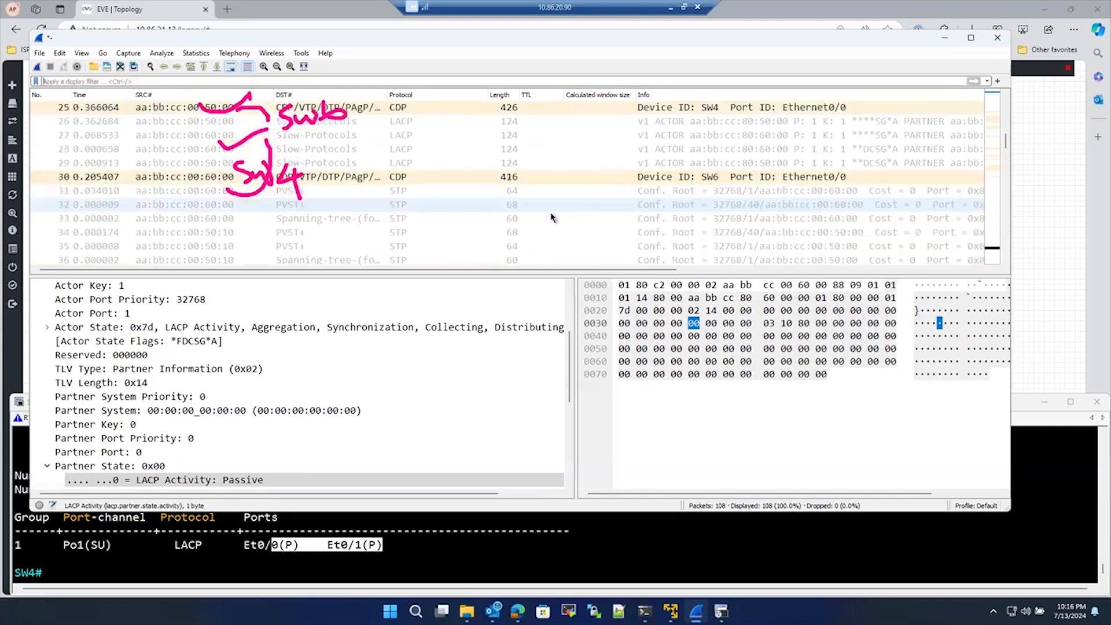
pyautogui.scroll(-20, 550, 237)
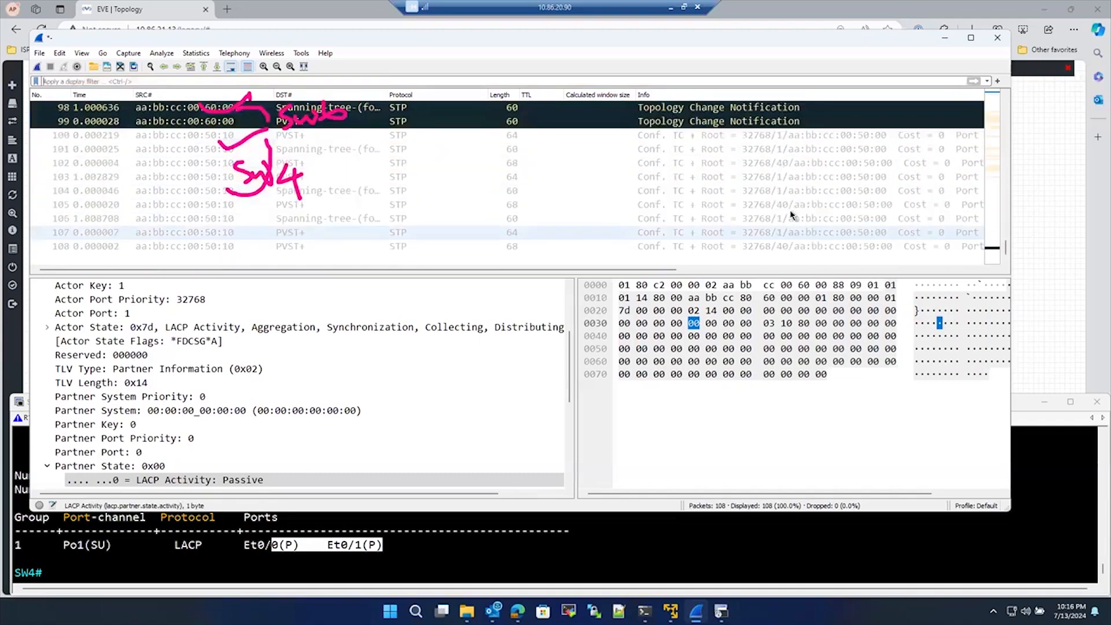
pyautogui.click(547, 110)
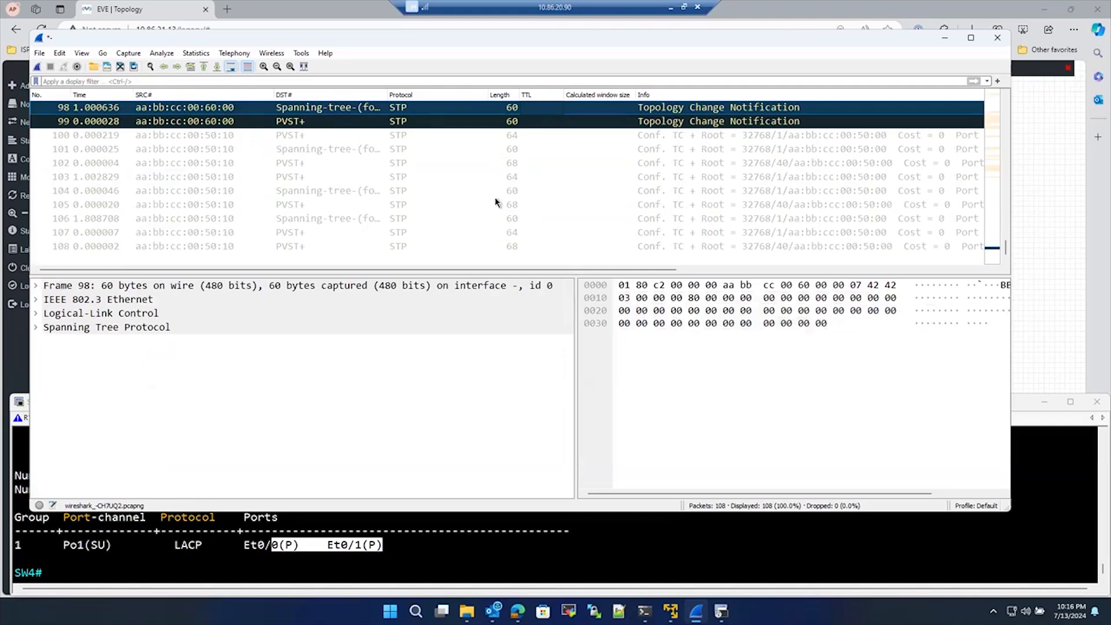
pyautogui.click(258, 121)
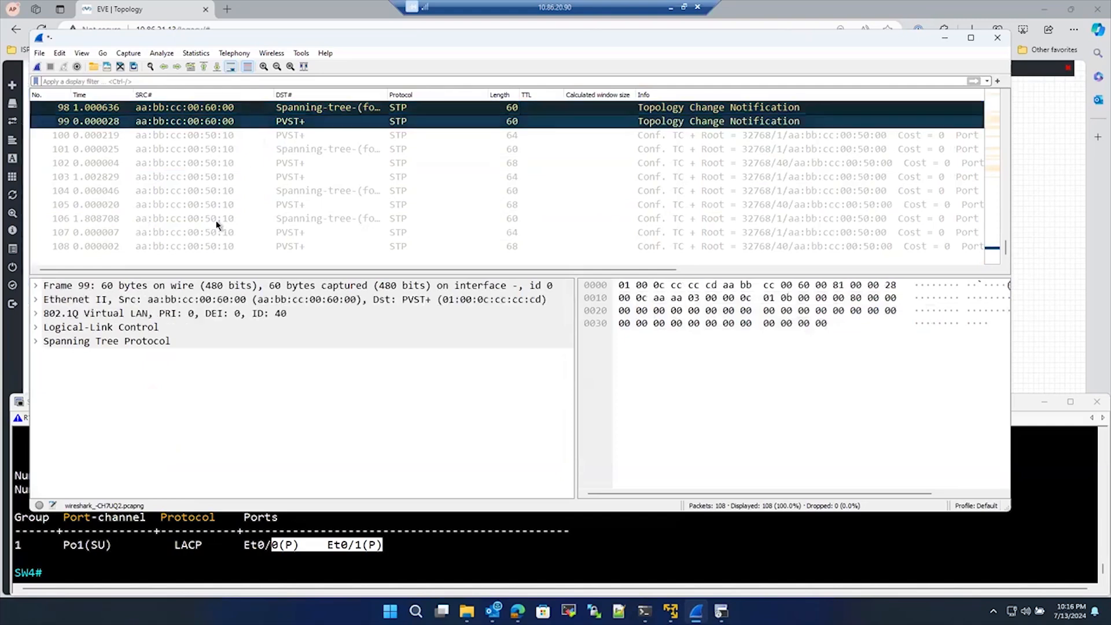
pyautogui.click(36, 316)
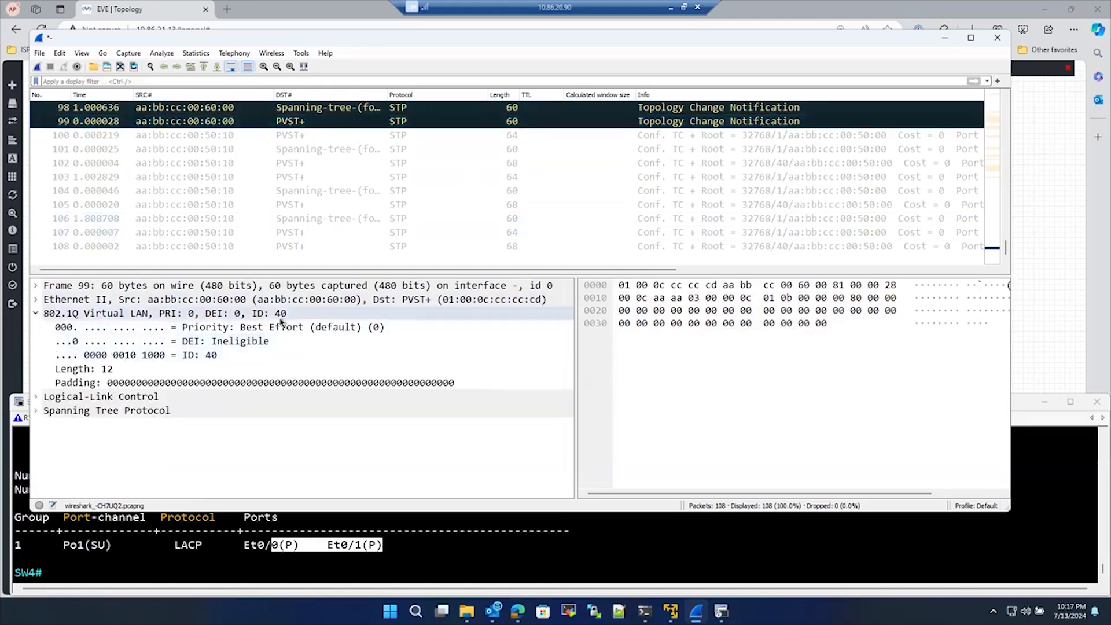
# Switch to the SW4 console and list its VLANs with show vlan.
pyautogui.click(98, 580)
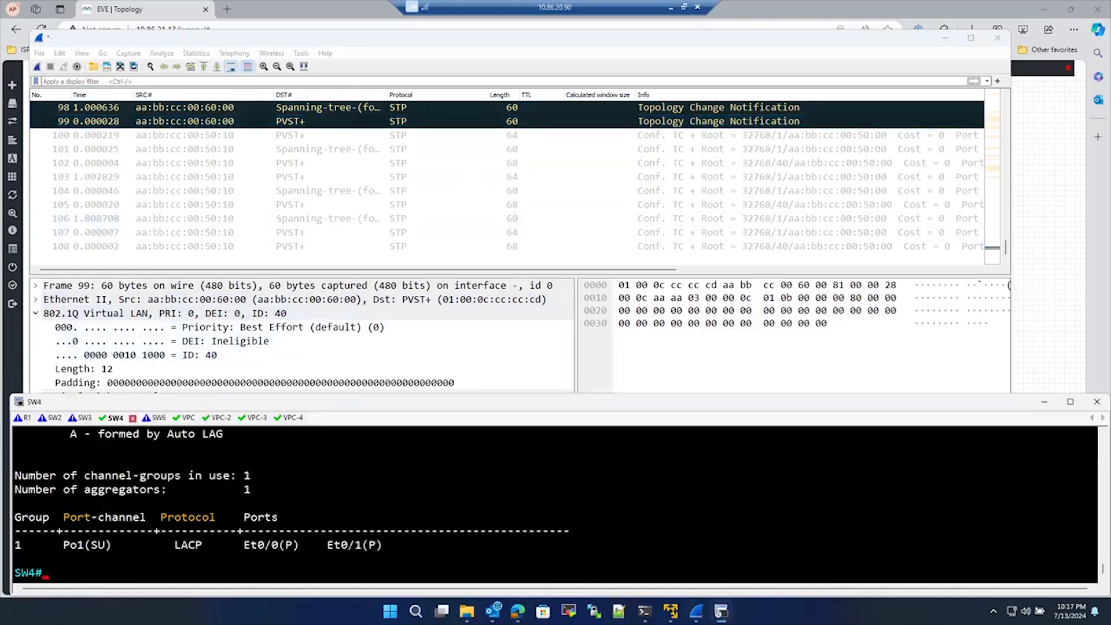
pyautogui.write('sho')
pyautogui.press('Tab')
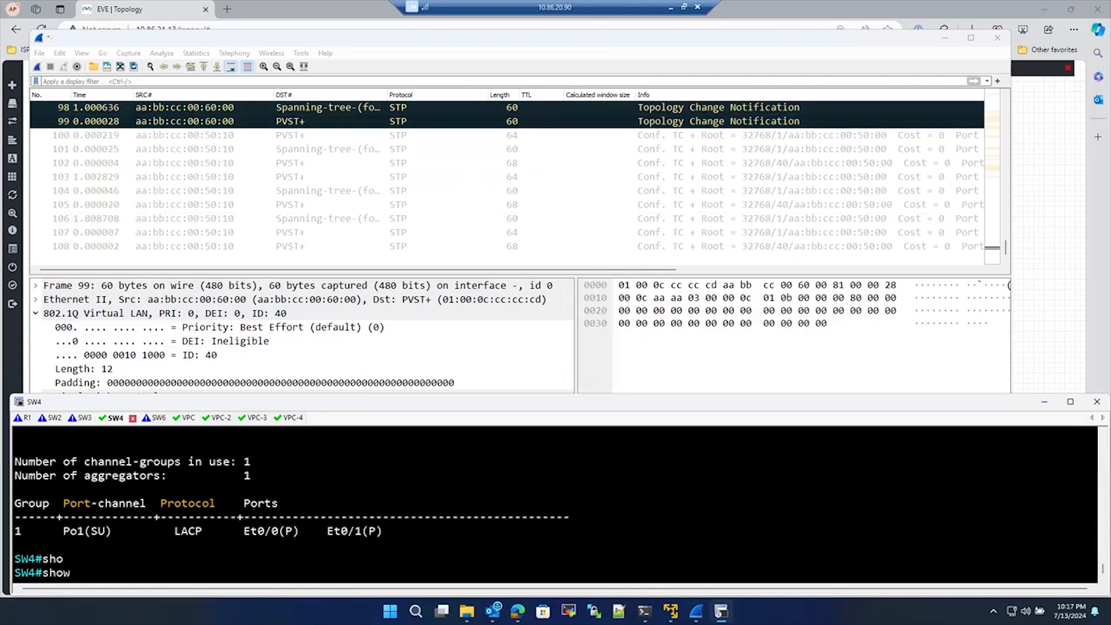
pyautogui.write('vl')
pyautogui.press('Tab')
pyautogui.press('Return')
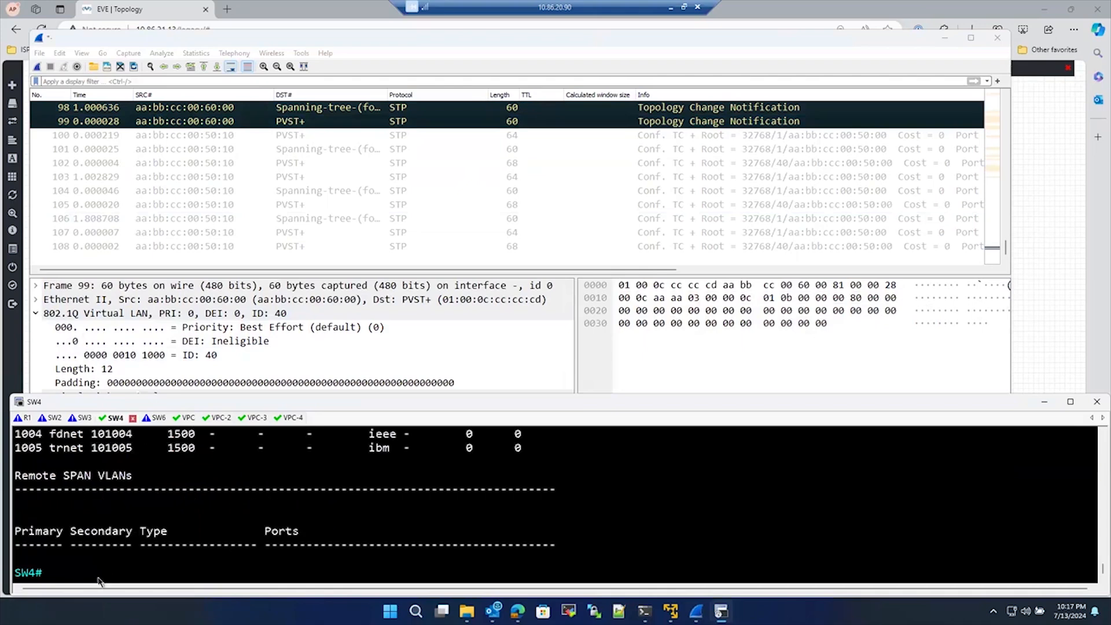
# List the VLANs on SW6 with show vlan and highlight the VLAN 40 entry.
pyautogui.click(152, 417)
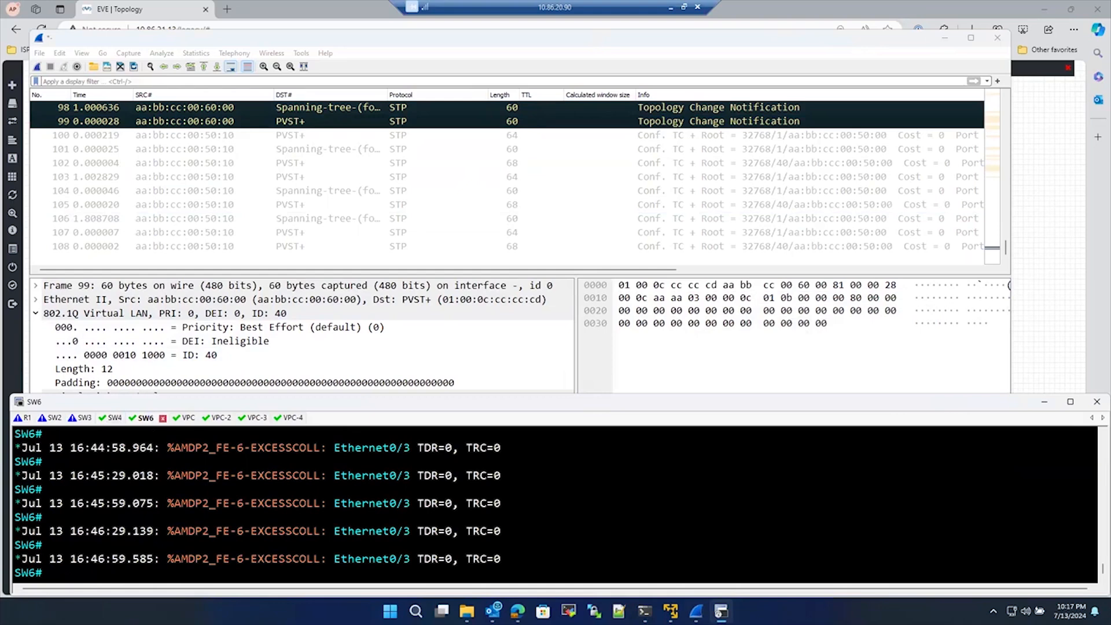
pyautogui.write('show vlan')
pyautogui.press('Return')
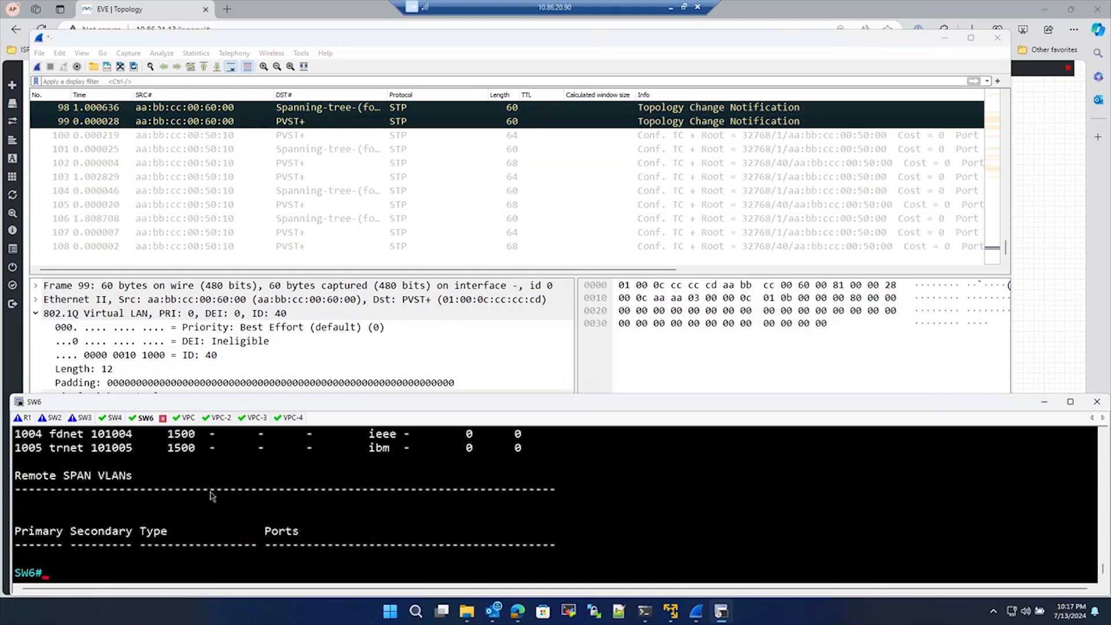
pyautogui.scroll(6, 145, 492)
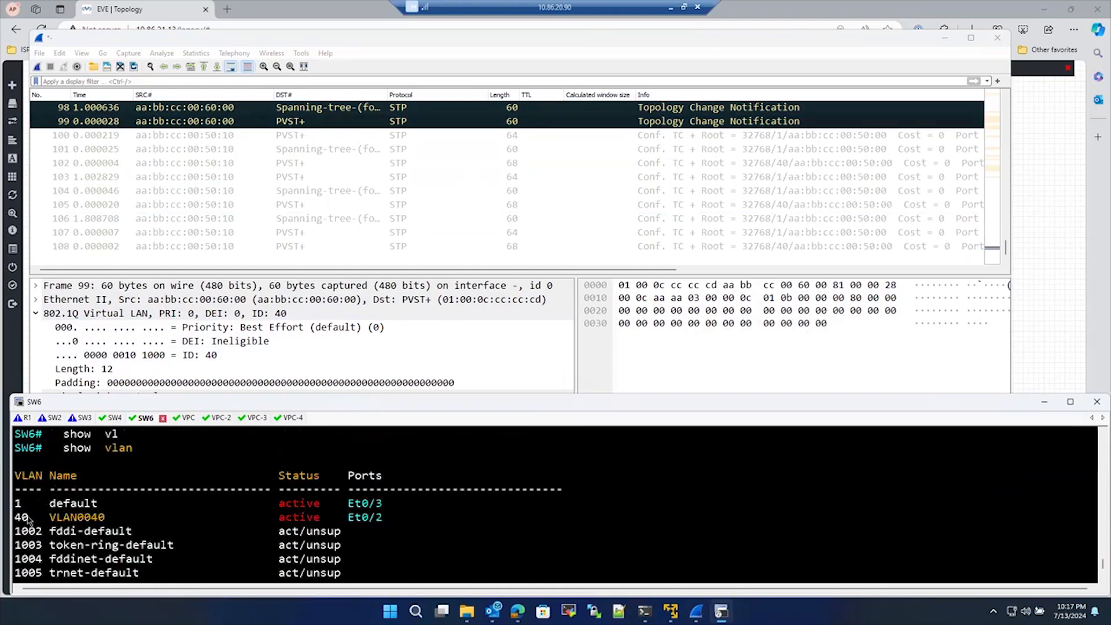
pyautogui.moveTo(18, 516); pyautogui.dragTo(341, 529)
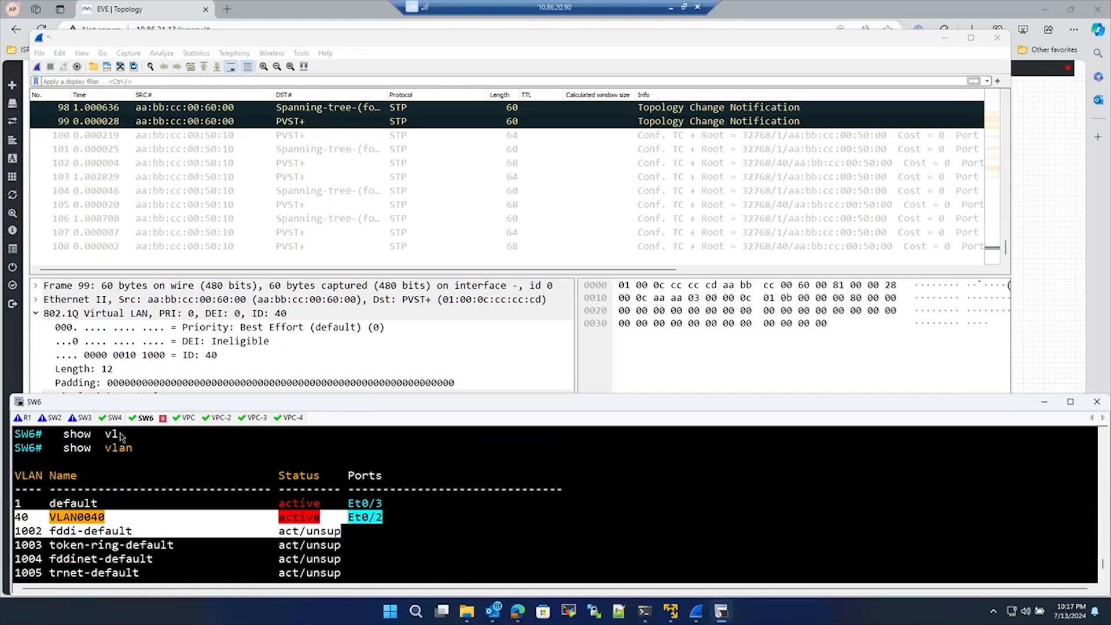
# Return to the SW4 console and examine the VLAN 40 entry in its VLAN table.
pyautogui.click(113, 417)
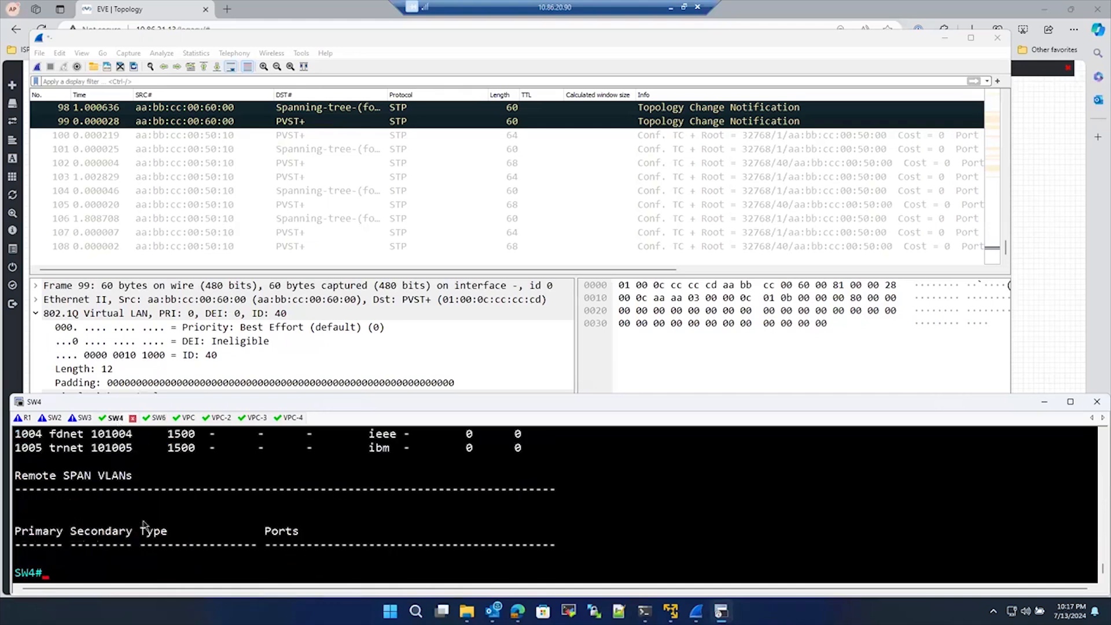
pyautogui.scroll(4, 138, 521)
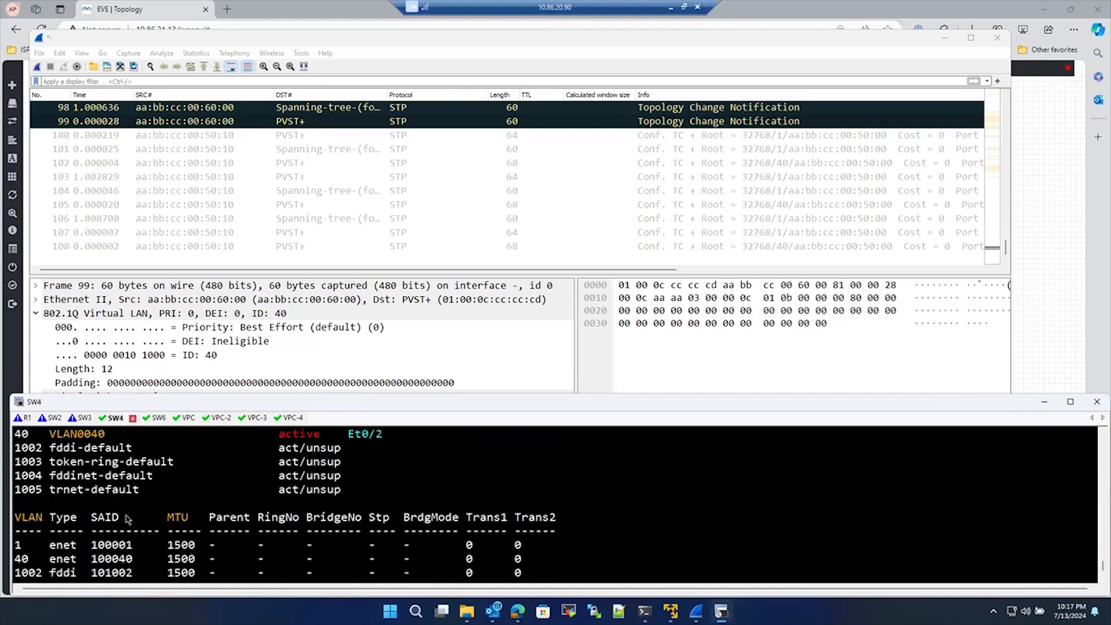
pyautogui.scroll(1, 127, 517)
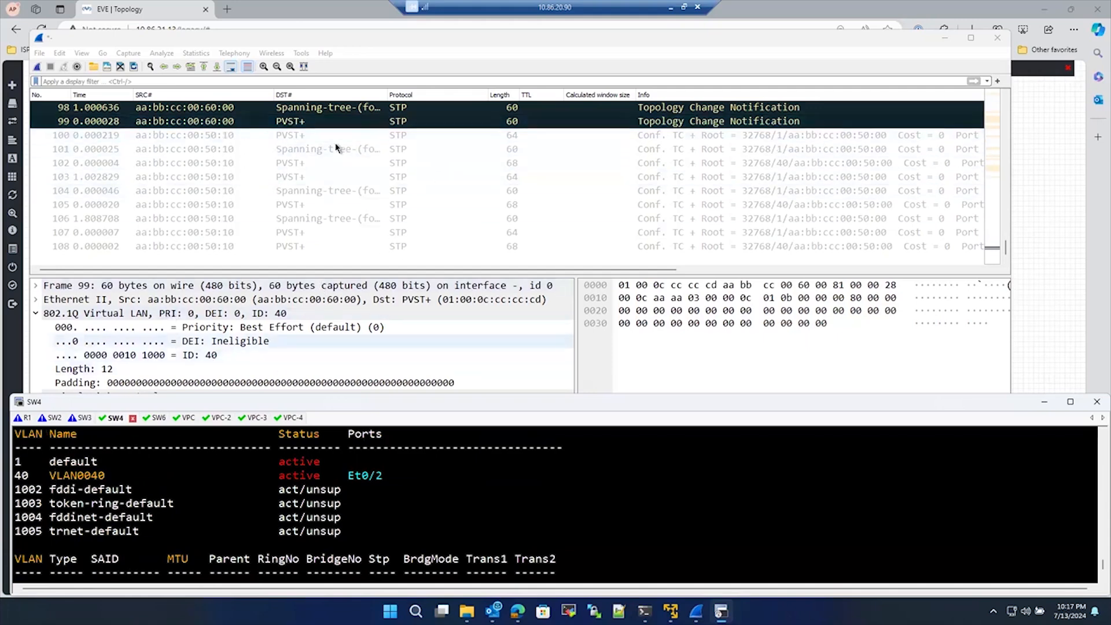
# Switch to Wireshark, expand packet 98's Spanning Tree Protocol details, and examine the BPDU Type in packet 99.
pyautogui.click(320, 110)
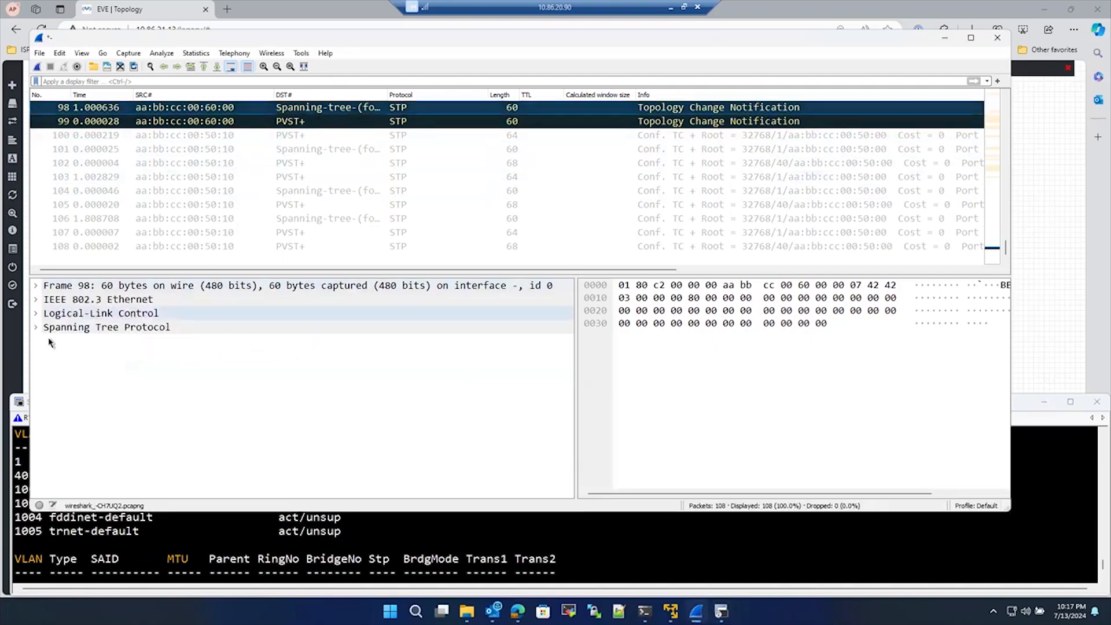
pyautogui.click(36, 328)
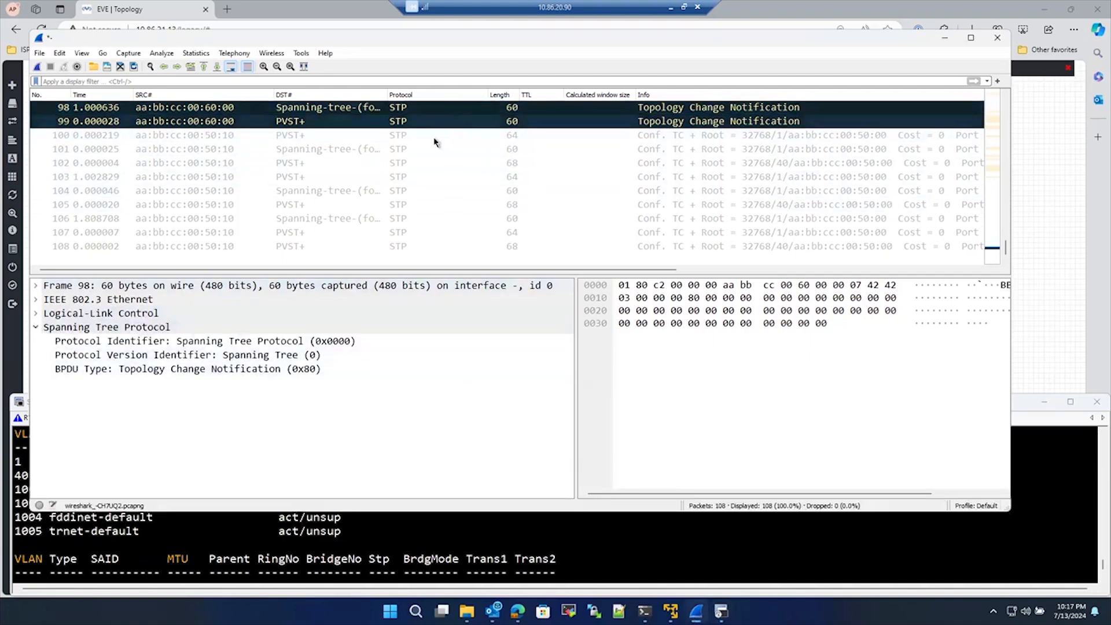
pyautogui.click(450, 122)
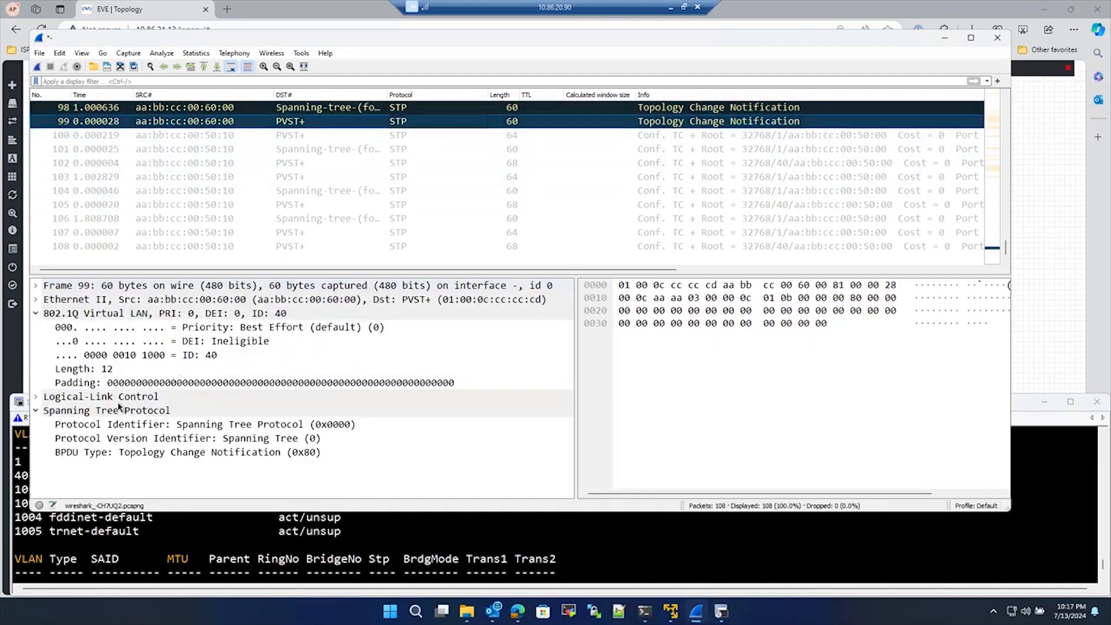
pyautogui.click(46, 398)
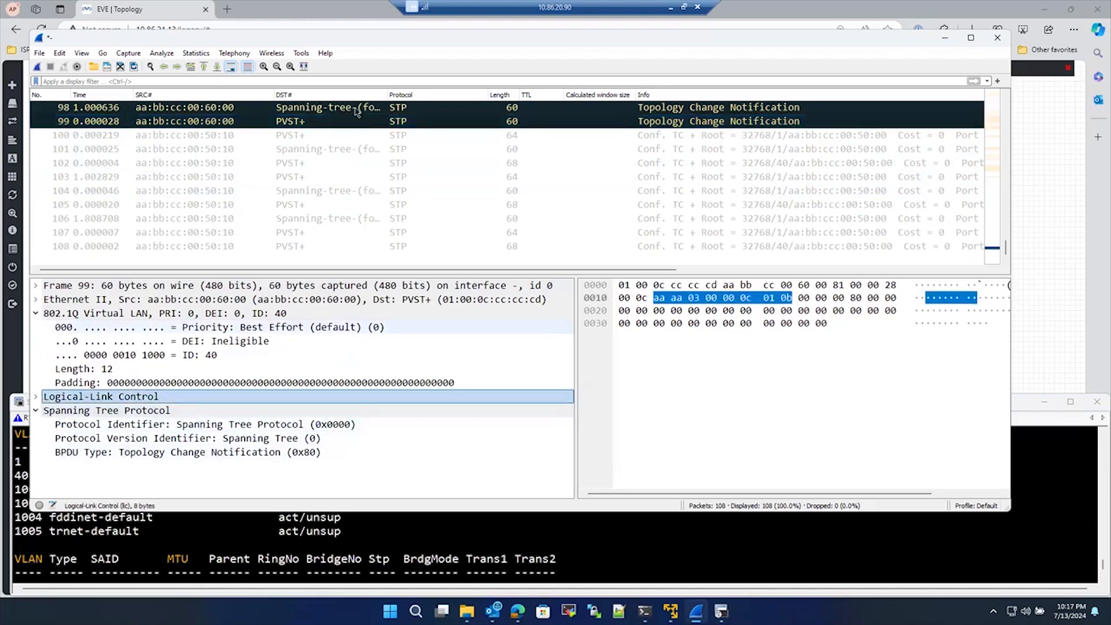
pyautogui.click(276, 404)
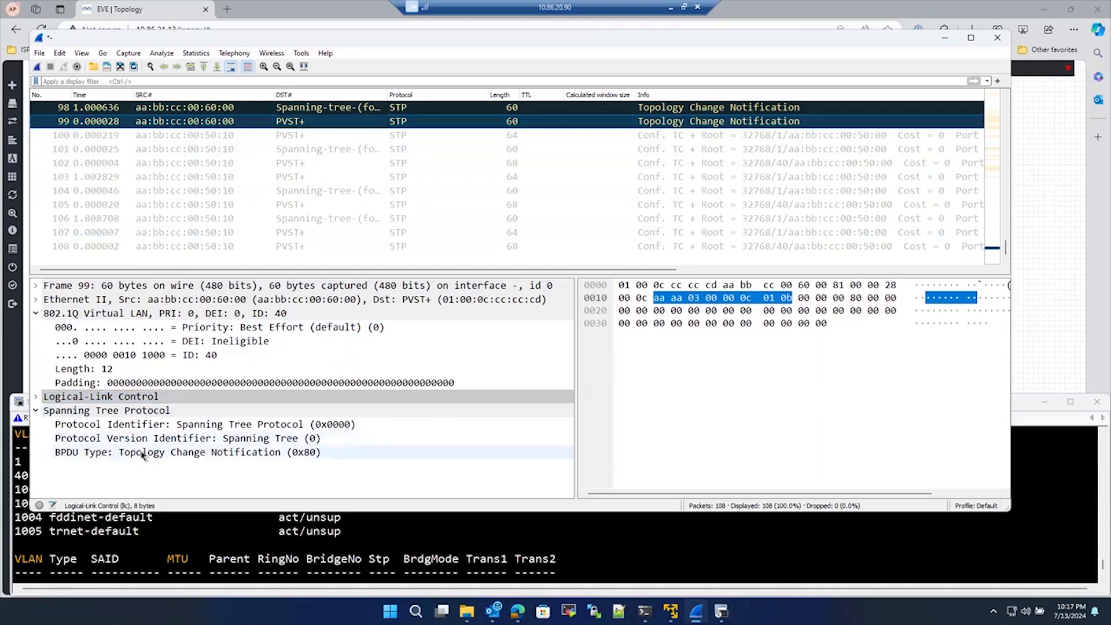
pyautogui.click(144, 453)
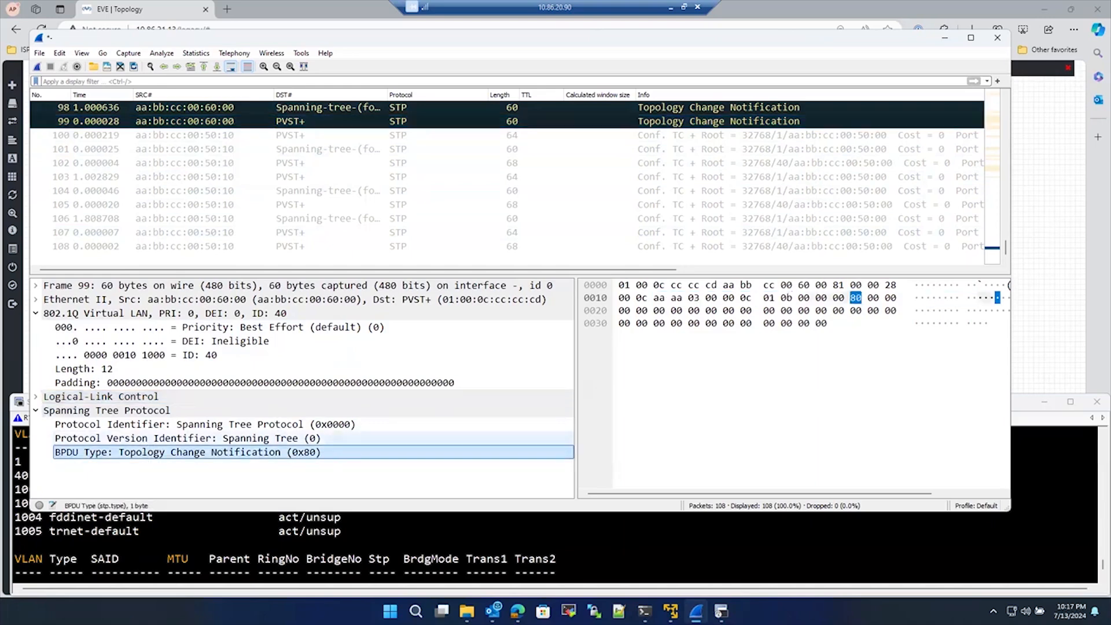
# Circle and mark the Topology Change Notification BPDU Type in packet 99 with the on-screen pen.
pyautogui.moveTo(130, 472); pyautogui.dragTo(302, 479)
pyautogui.moveTo(330, 438)
pyautogui.mouseDown()
pyautogui.moveTo(30, 468)
pyautogui.moveTo(175, 487)
pyautogui.mouseUp()
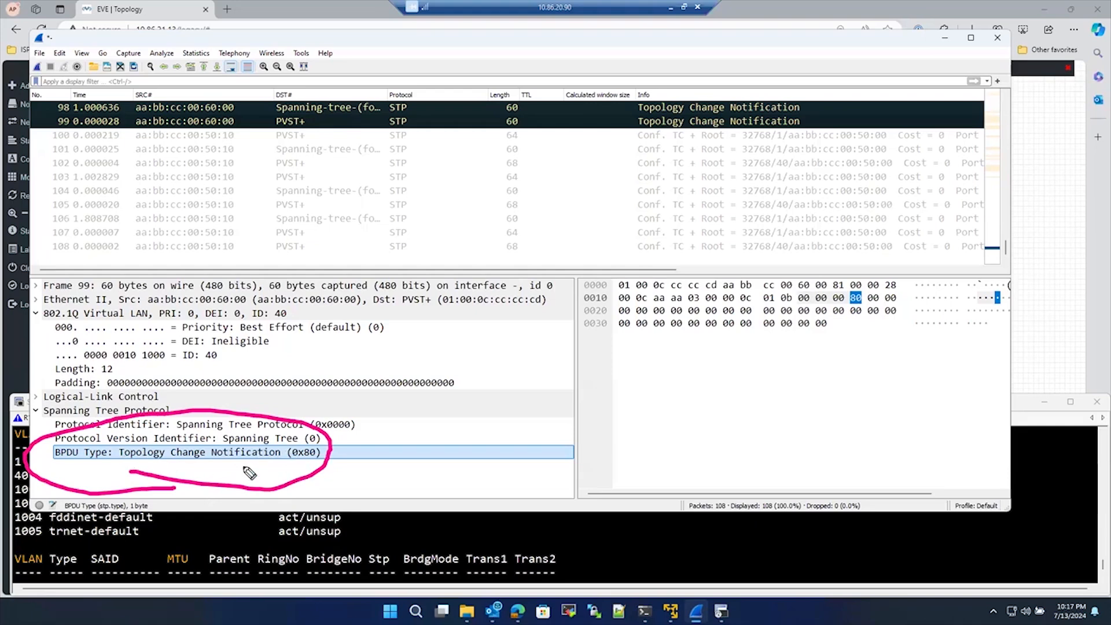
pyautogui.moveTo(224, 456); pyautogui.dragTo(323, 402)
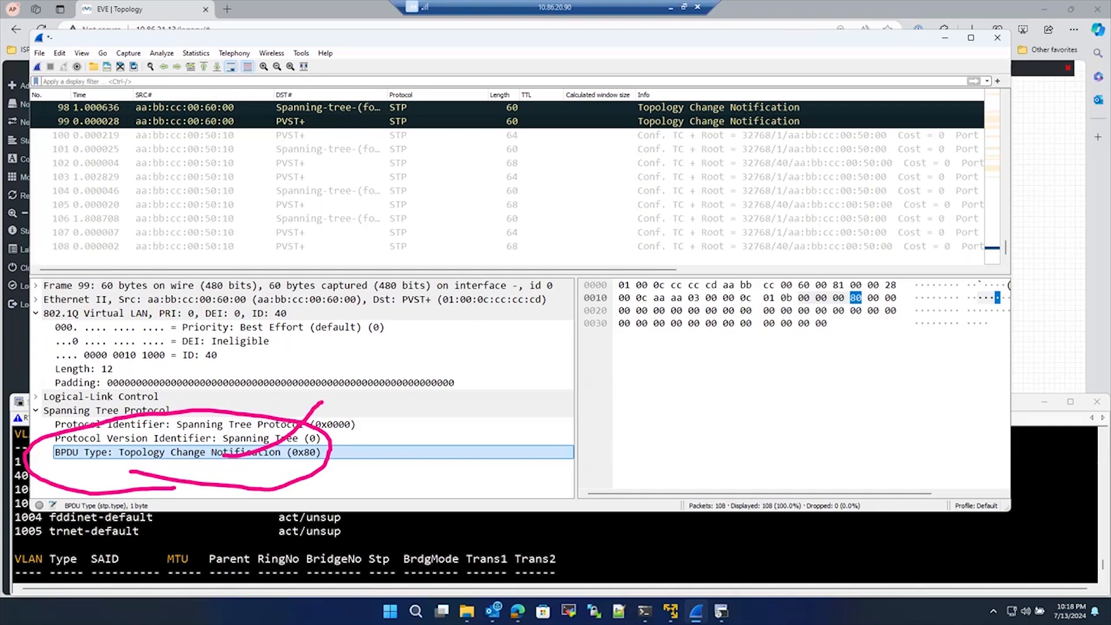
# Compare the Spanning Tree Protocol details of packets 101 and 98, and expand packet 101's BPDU flags.
pyautogui.click(290, 149)
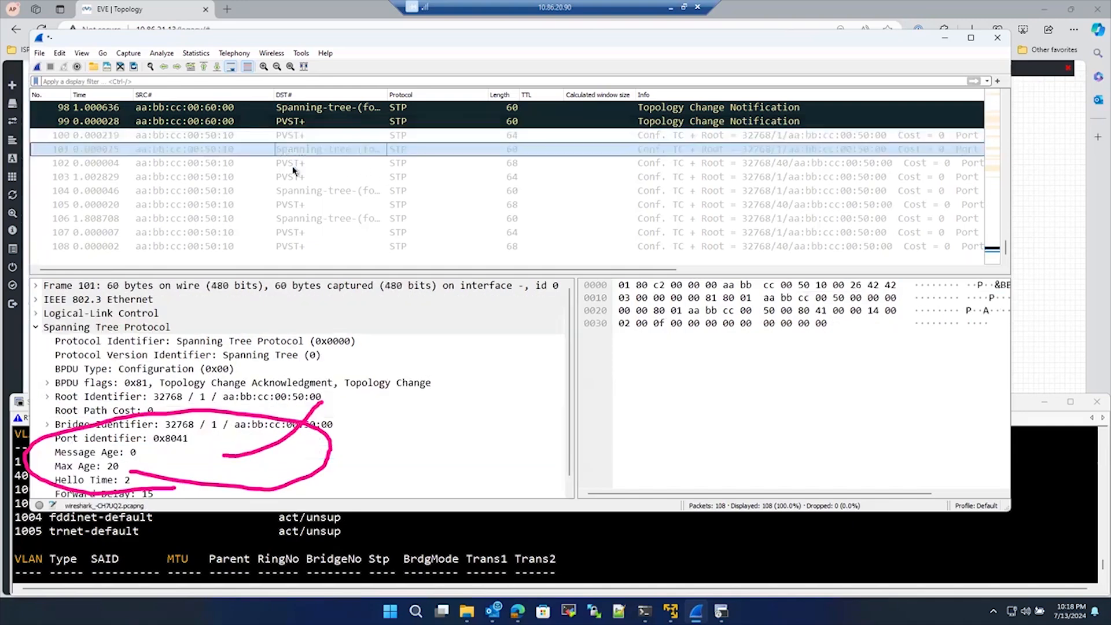
pyautogui.scroll(-1, 192, 449)
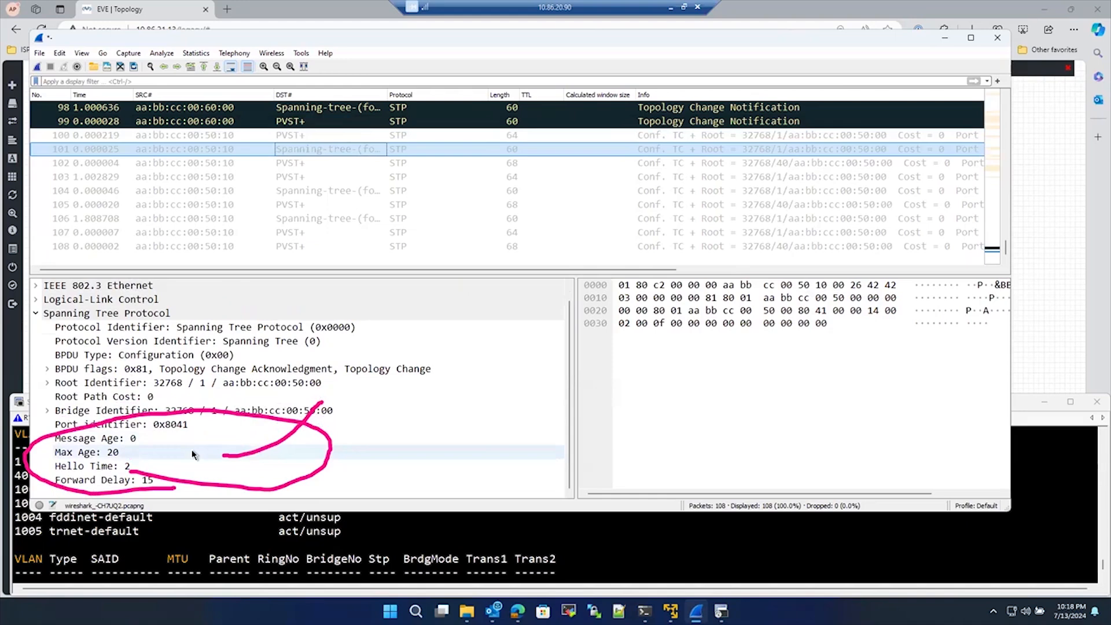
pyautogui.scroll(1, 133, 428)
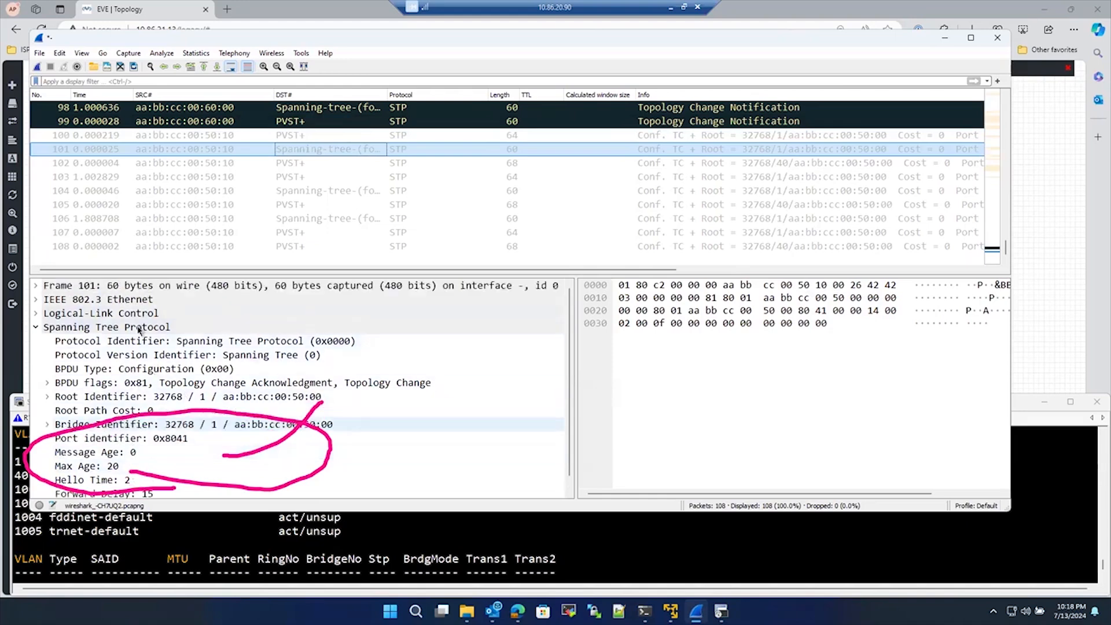
pyautogui.scroll(-1, 149, 438)
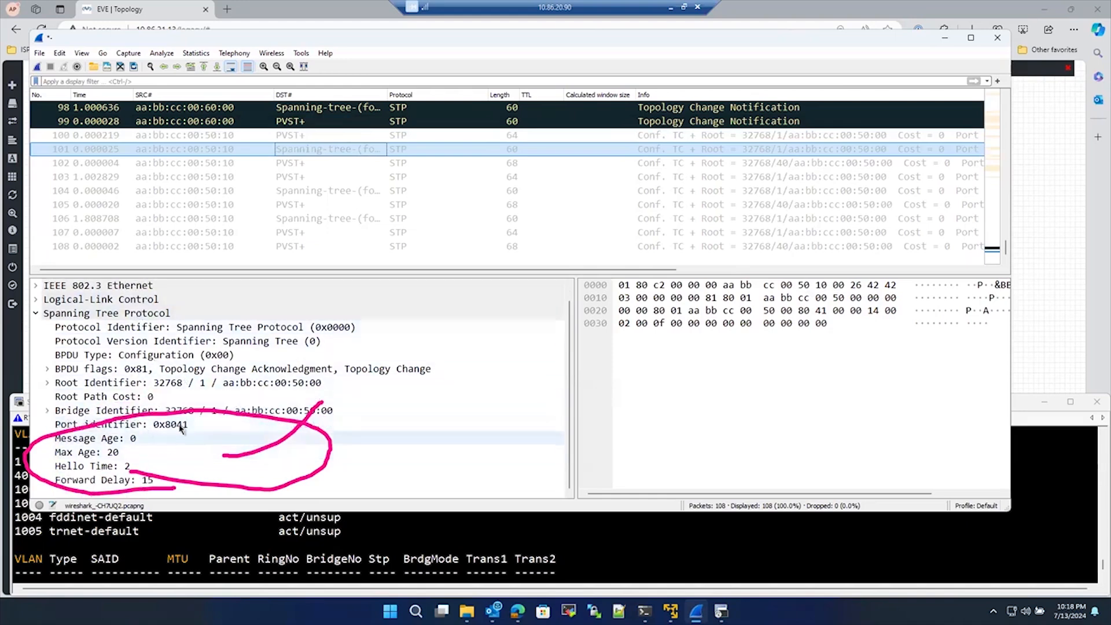
pyautogui.click(346, 111)
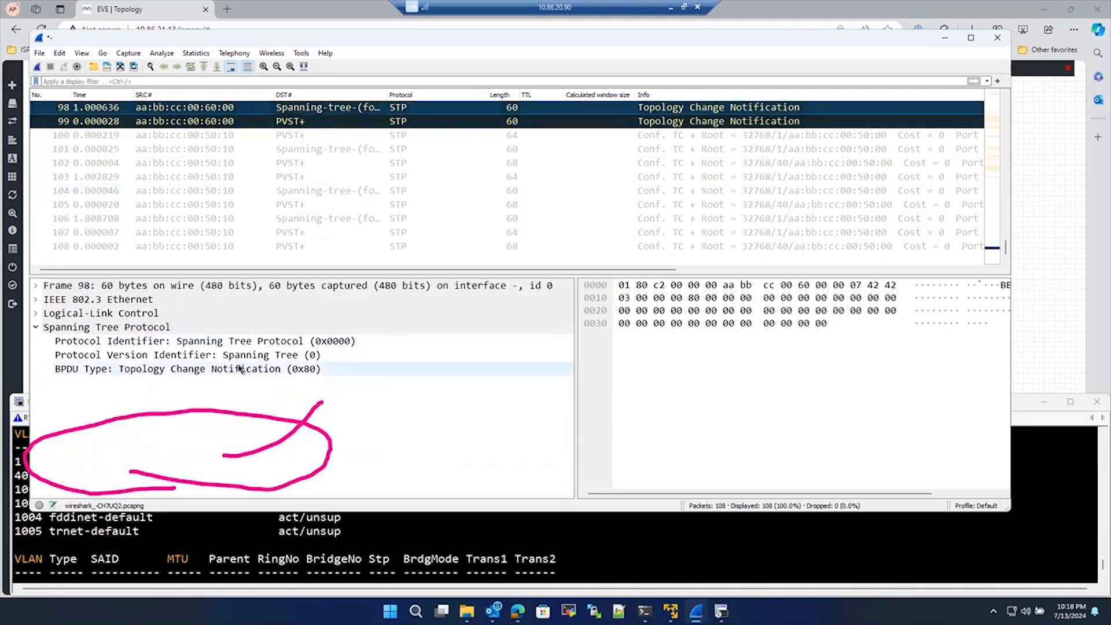
pyautogui.click(302, 151)
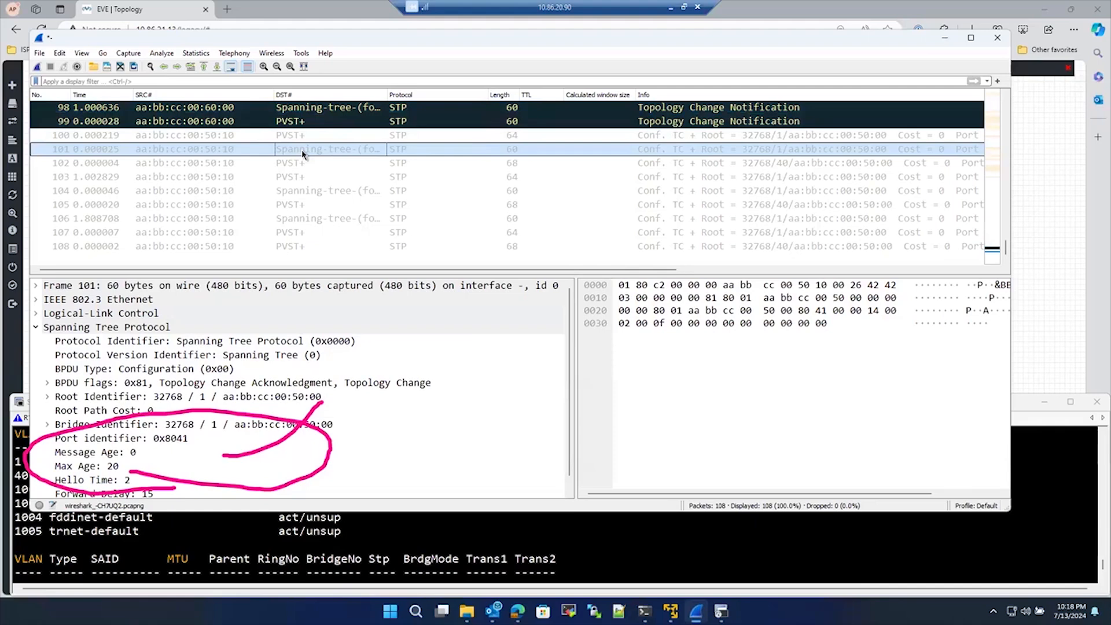
pyautogui.click(47, 383)
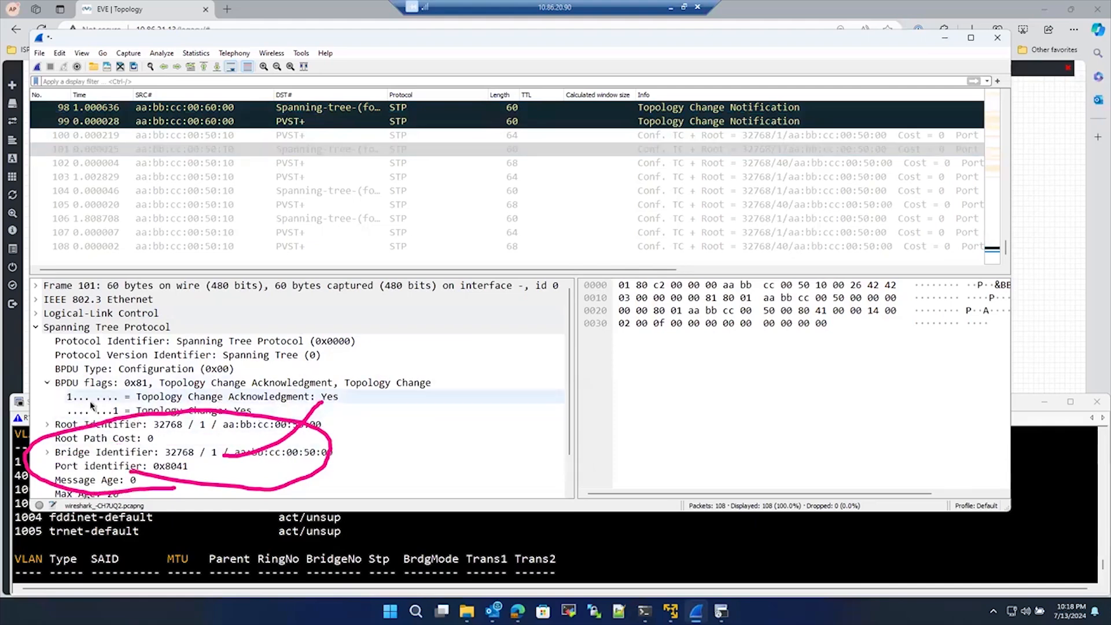
# Examine the Topology Change Acknowledgment and Topology Change bits in packet 101's BPDU flags.
pyautogui.scroll(-1, 91, 405)
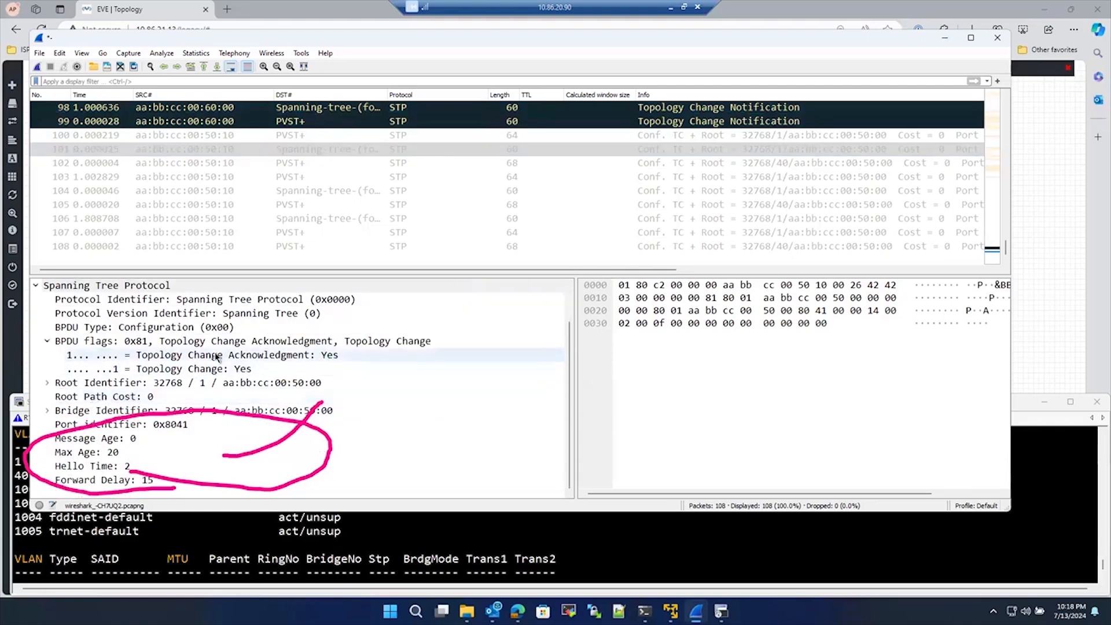
pyautogui.click(218, 358)
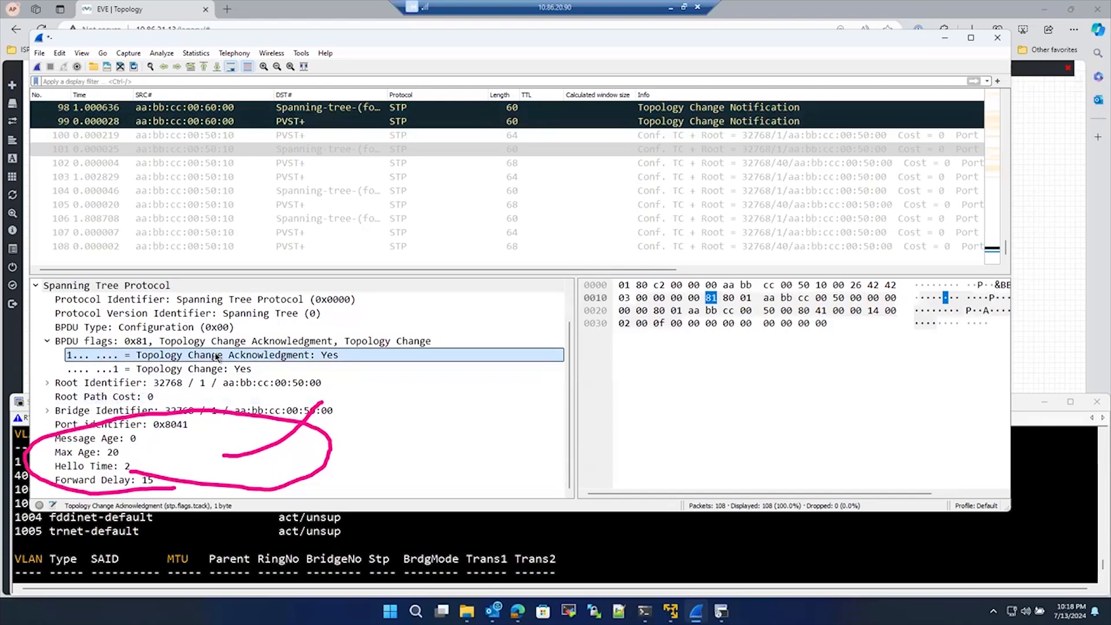
pyautogui.click(209, 382)
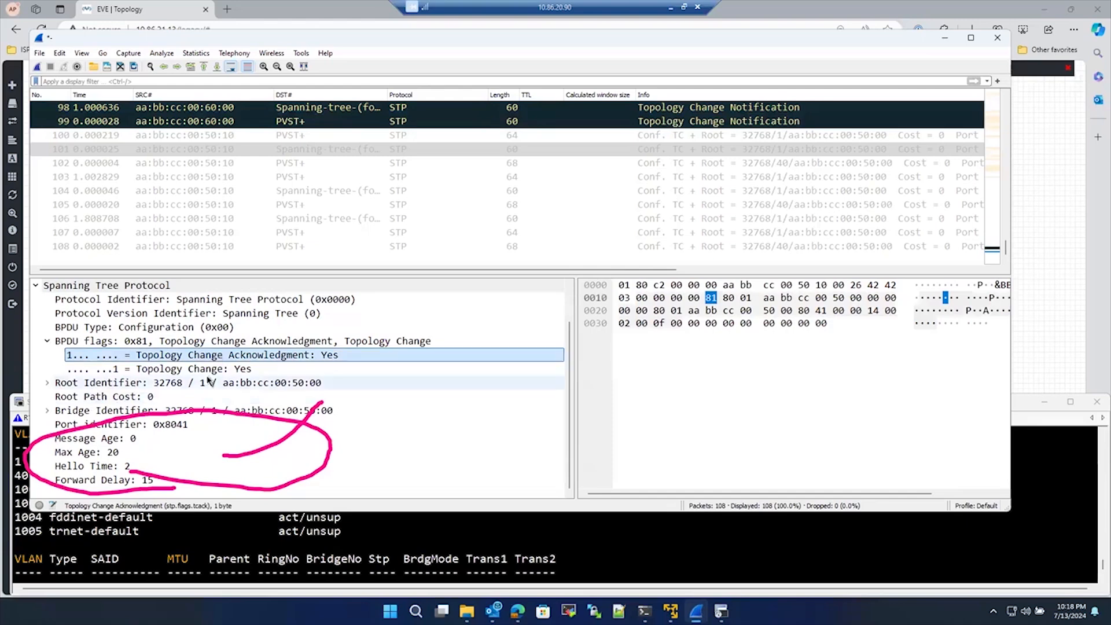
pyautogui.click(206, 370)
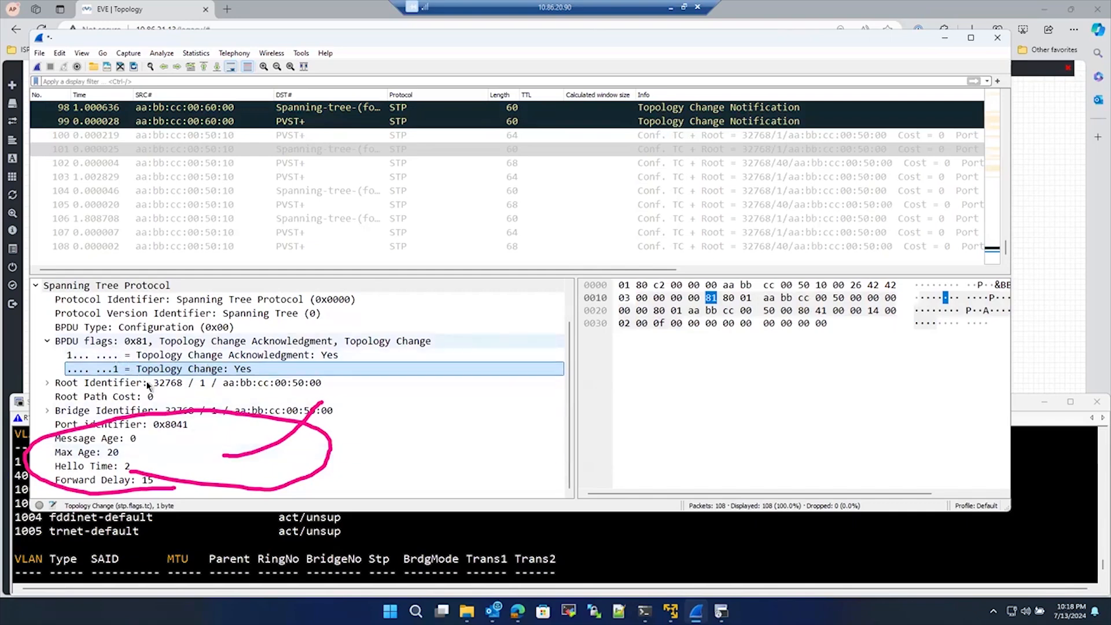
# Go back to packet 99, clear the pen marks, and examine its 802.1Q VLAN ID and BPDU Type.
pyautogui.click(333, 122)
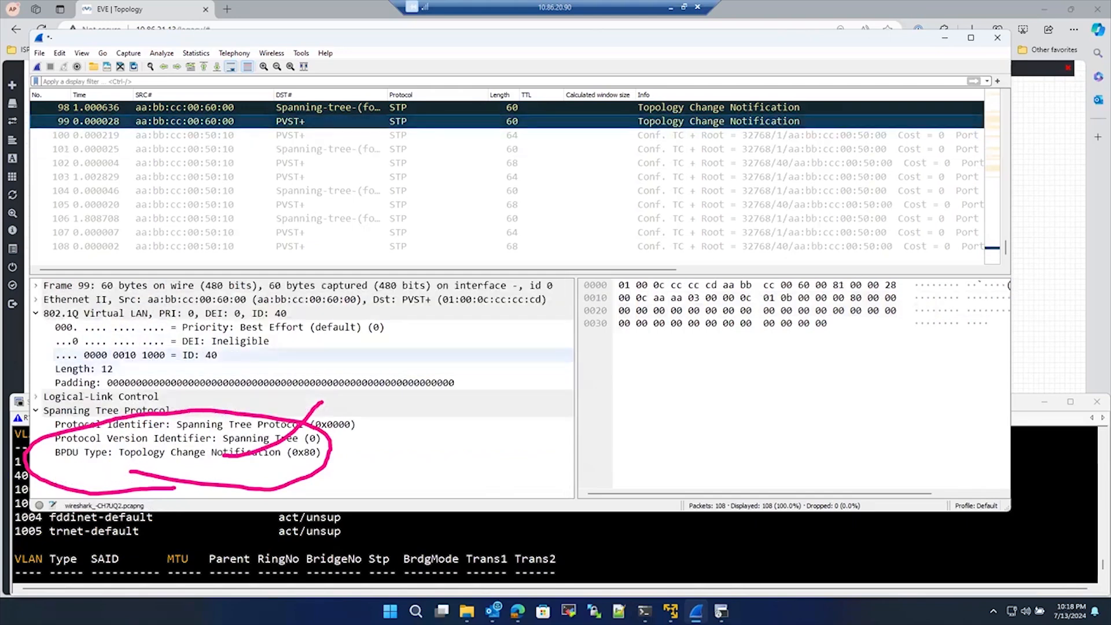
pyautogui.press('Escape')
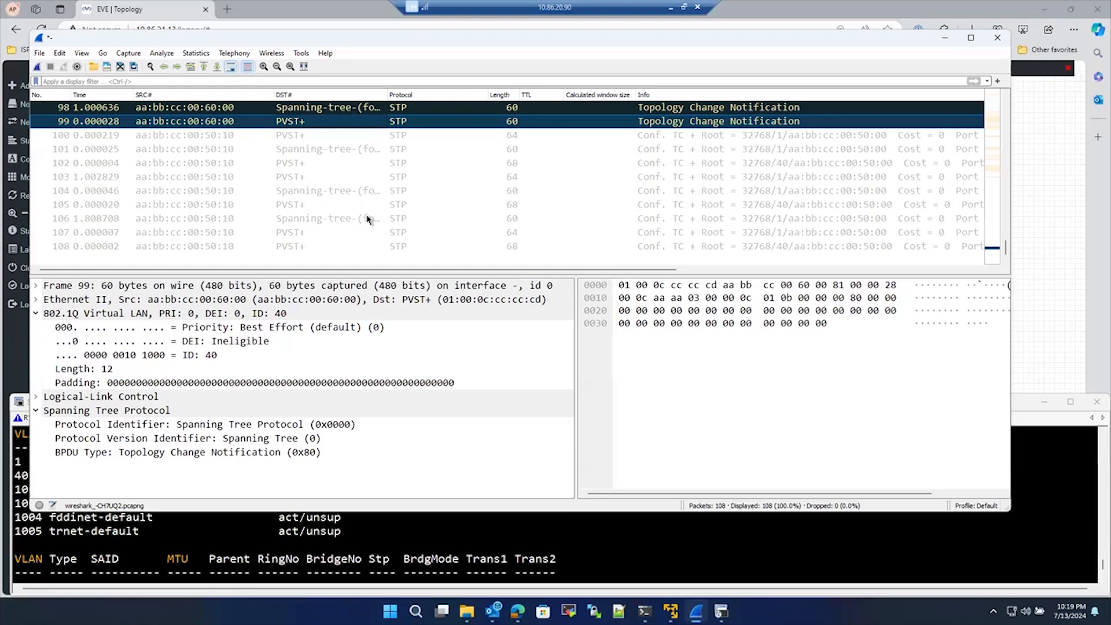
pyautogui.click(202, 355)
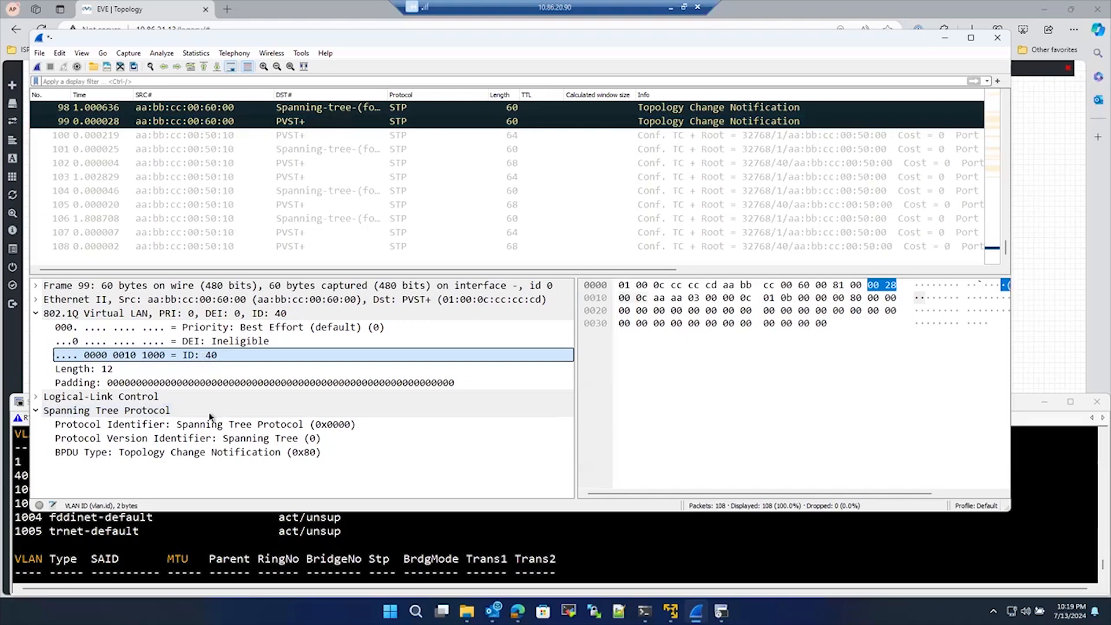
pyautogui.click(205, 456)
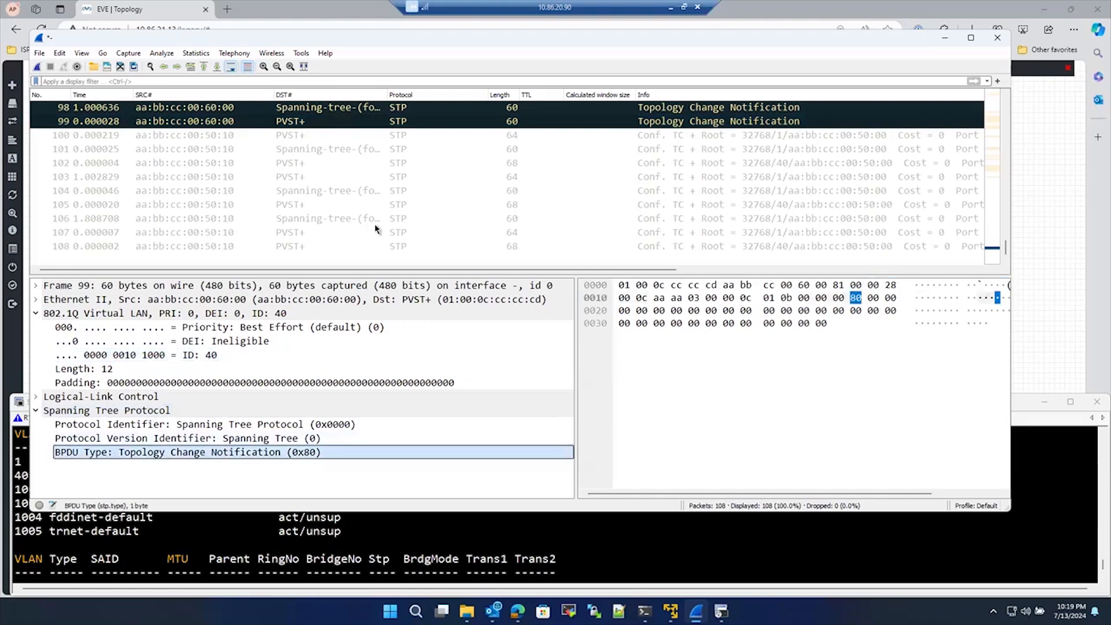
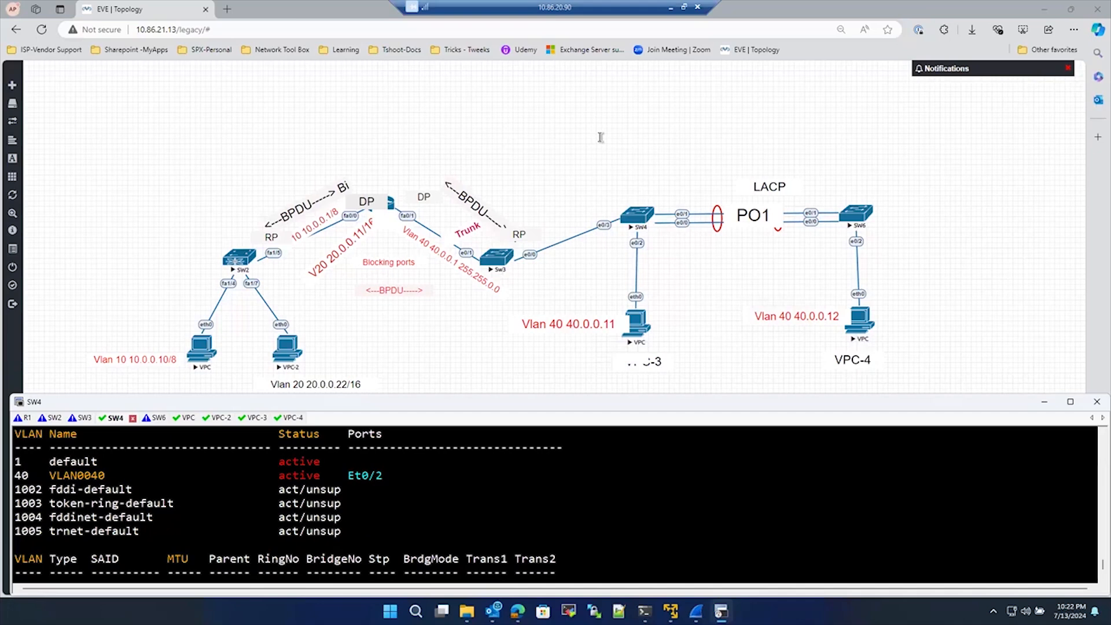
# Open the R1 console session and enter privileged EXEC mode.
pyautogui.click(23, 417)
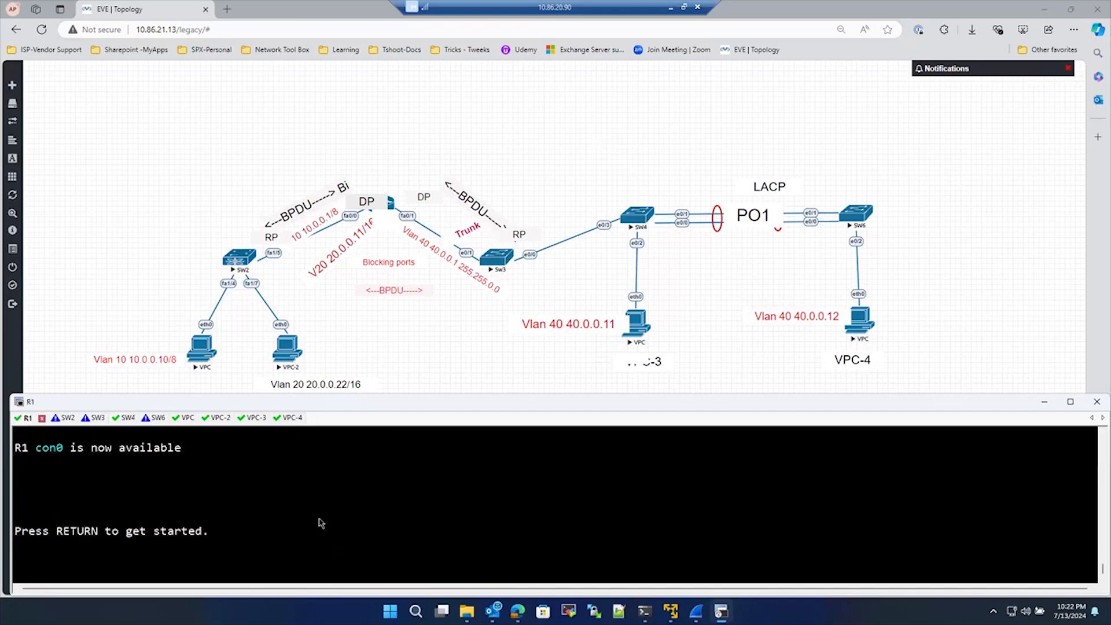
pyautogui.press('Return')
pyautogui.press('Return')
pyautogui.press('Return')
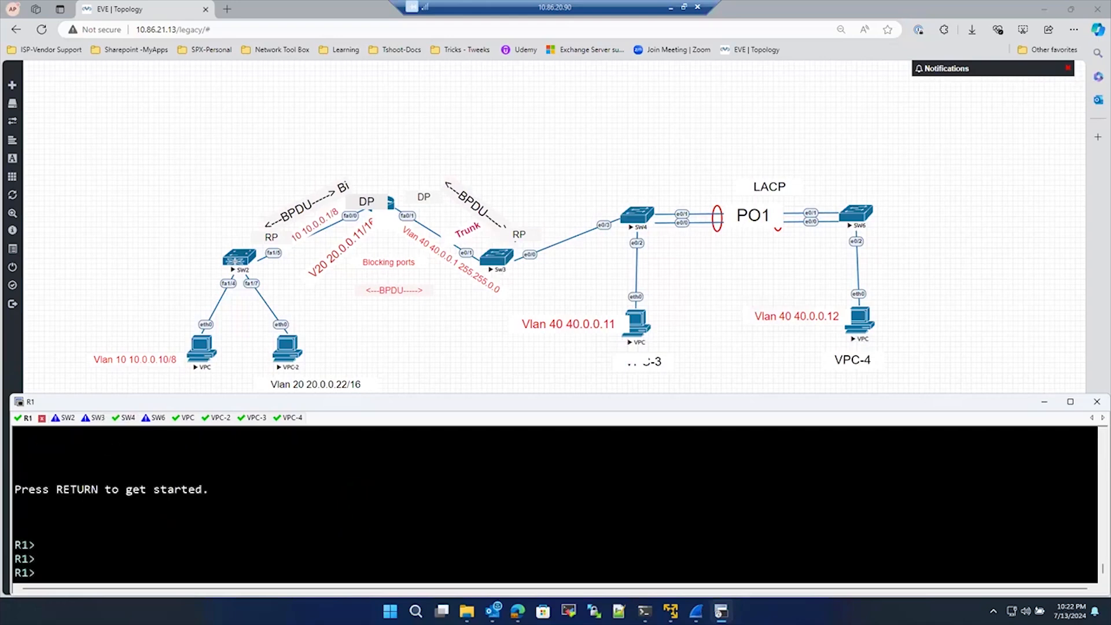
pyautogui.write('en')
pyautogui.press('Return')
pyautogui.press('Return')
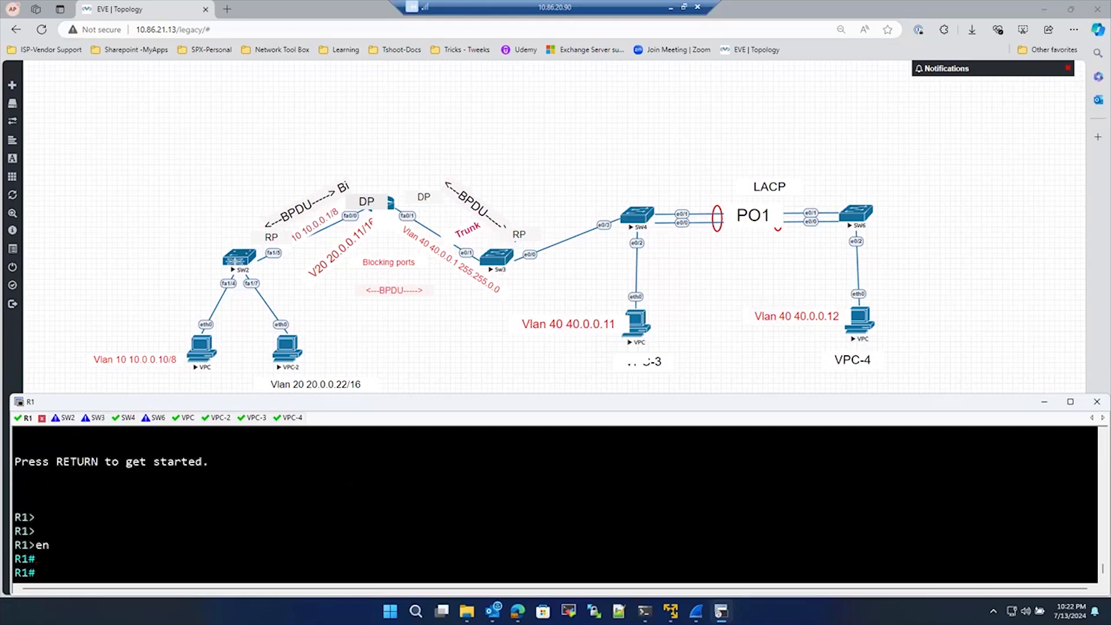
# List R1's IP interfaces in brief, excluding the unassigned ones, with show ip interface br | ex un.
pyautogui.write('sho')
pyautogui.press('Tab')
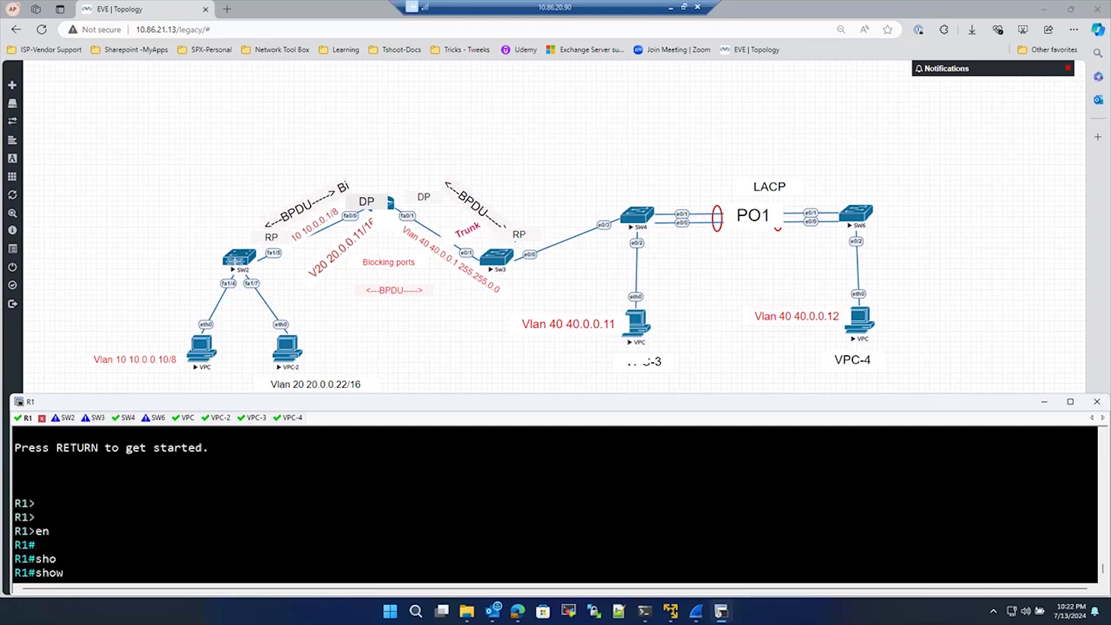
pyautogui.write('ip int')
pyautogui.press('Tab')
pyautogui.write('br | ex un')
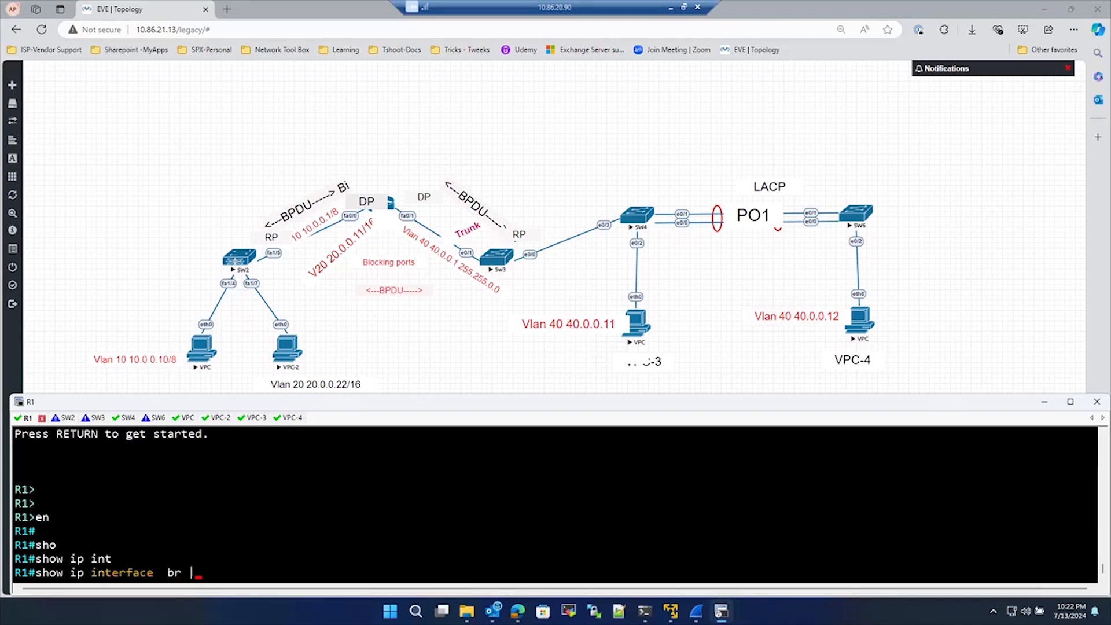
pyautogui.press('Return')
# Display R1's running configuration for subinterface FastEthernet 0/0.10 with show run int.
pyautogui.write('sh')
pyautogui.press('Tab')
pyautogui.write('o run')
pyautogui.press('Tab')
pyautogui.write('i')
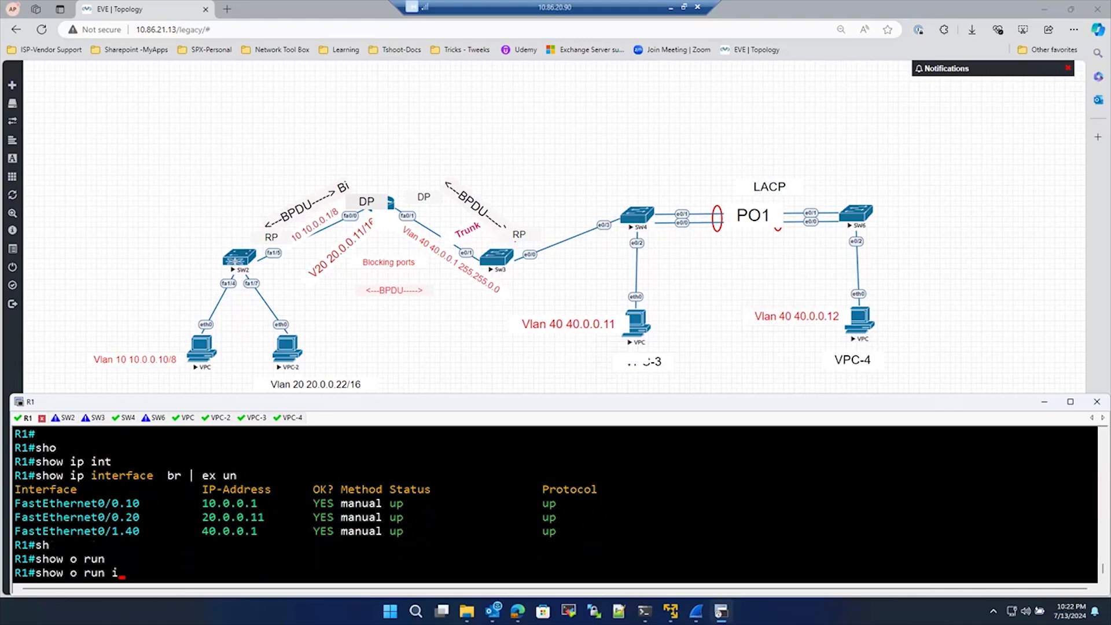
pyautogui.write('nt')
pyautogui.press('Tab')
pyautogui.press('BackSpace')
pyautogui.press('BackSpace')
pyautogui.press('BackSpace')
pyautogui.press('BackSpace')
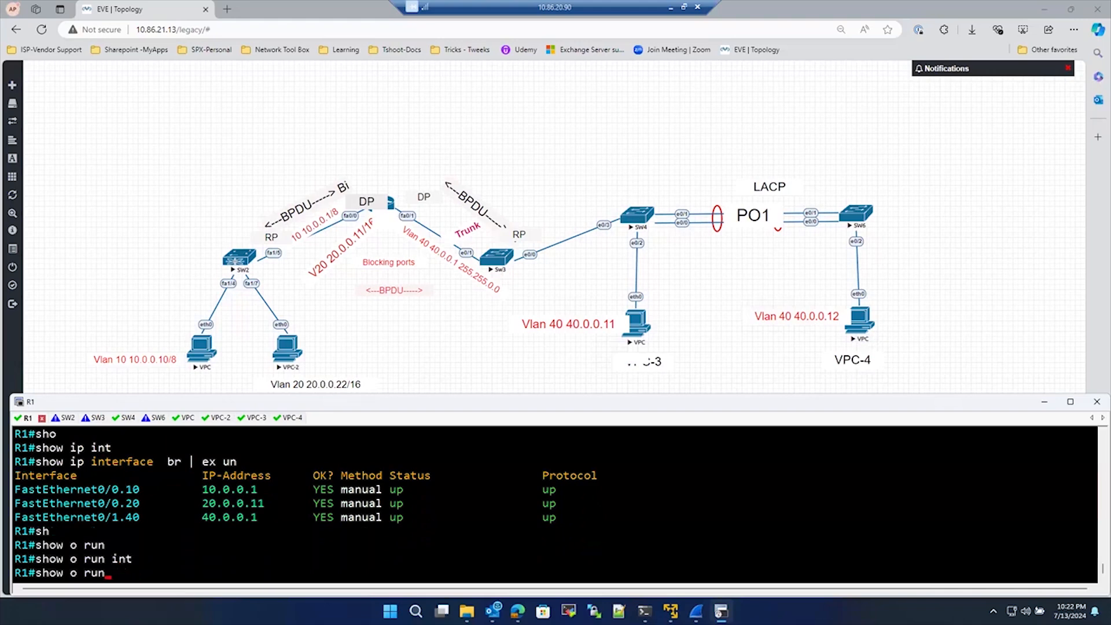
pyautogui.press('BackSpace')
pyautogui.press('BackSpace')
pyautogui.press('BackSpace')
pyautogui.press('BackSpace')
pyautogui.press('BackSpace')
pyautogui.write('run int')
pyautogui.press('Tab')
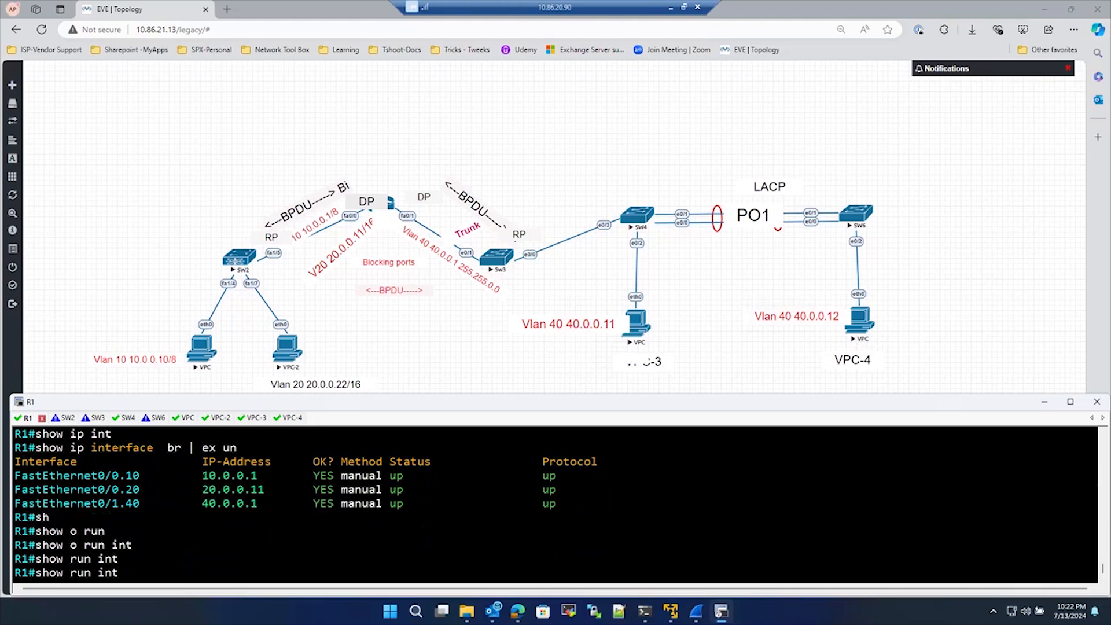
pyautogui.write('fa')
pyautogui.press('Tab')
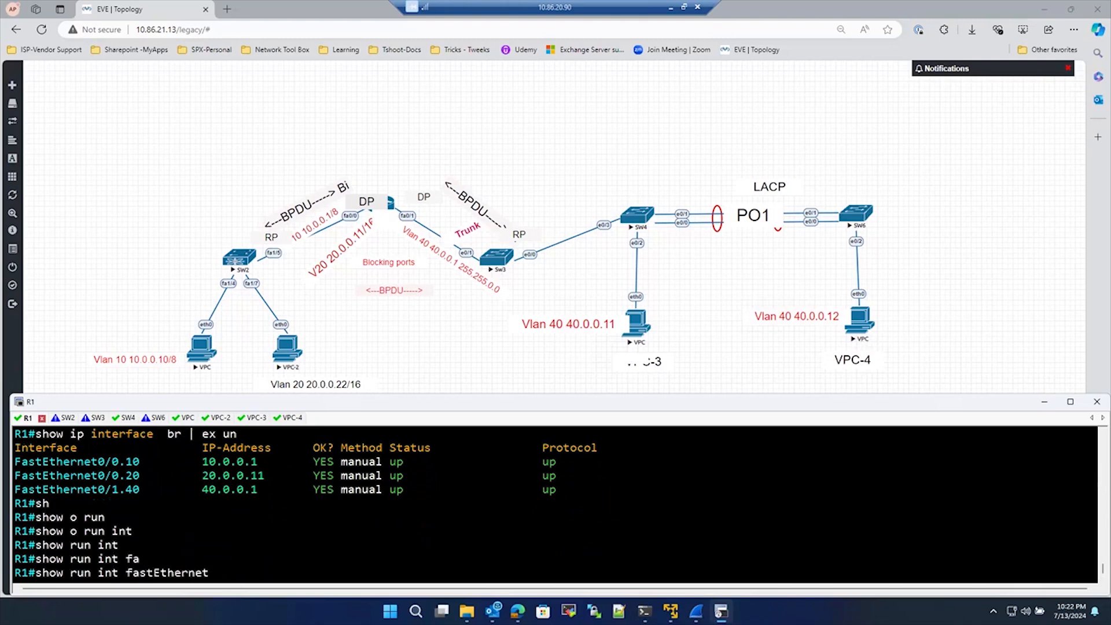
pyautogui.write('0/0.10')
pyautogui.press('Return')
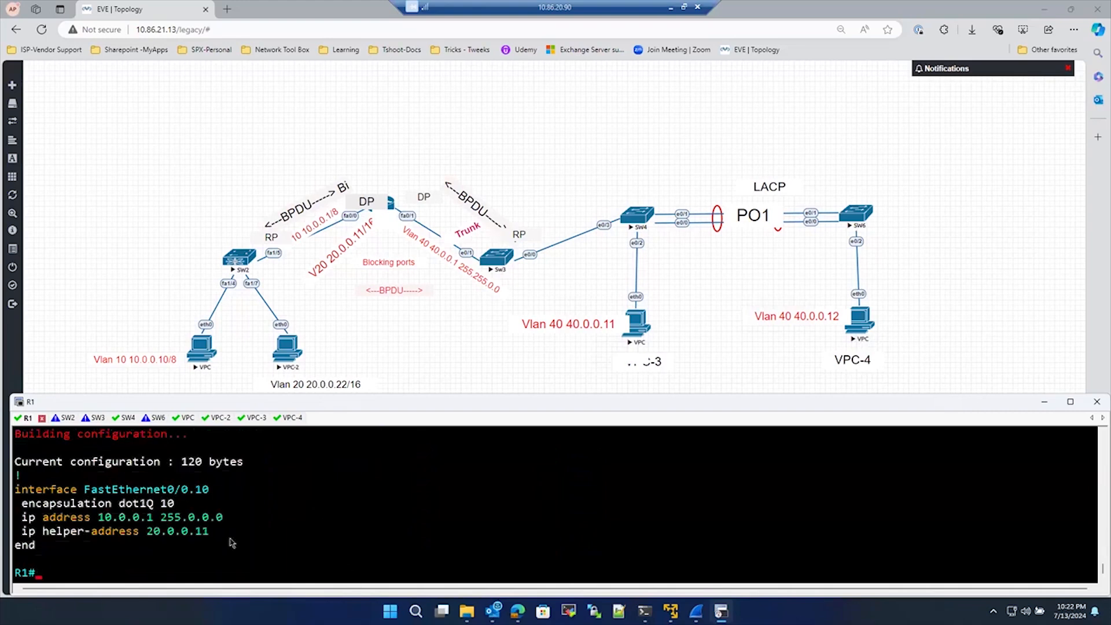
# Highlight the ip helper-address value 20.0.0.11 in the FastEthernet0/0.10 configuration.
pyautogui.moveTo(147, 531); pyautogui.dragTo(208, 535)
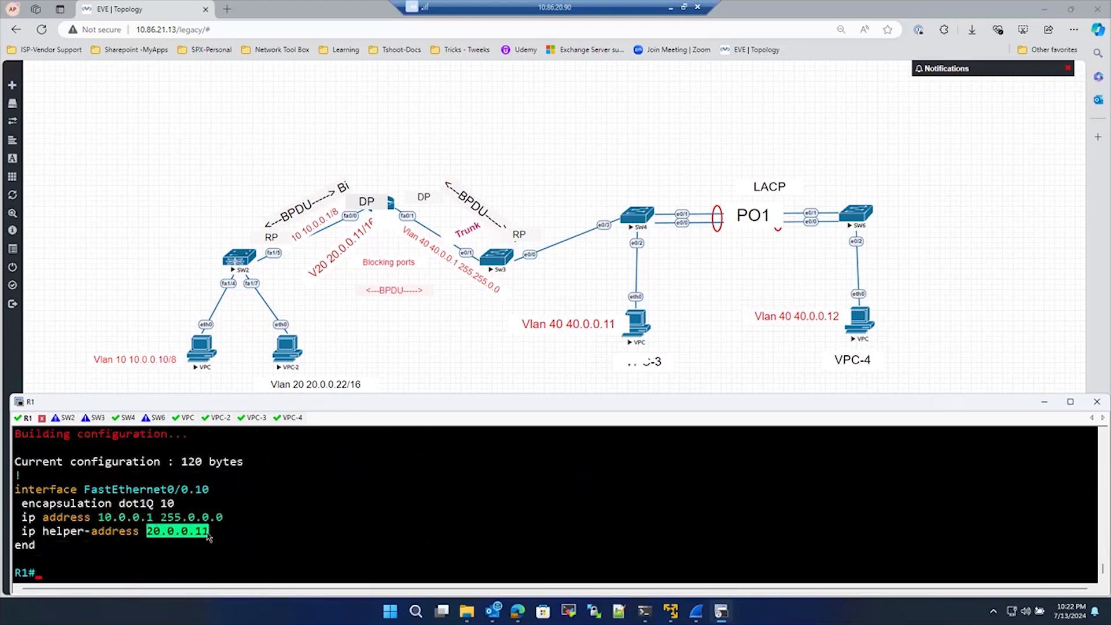
pyautogui.moveTo(141, 531); pyautogui.dragTo(218, 535)
pyautogui.moveTo(144, 531); pyautogui.dragTo(210, 531)
pyautogui.click(145, 531)
pyautogui.moveTo(145, 530); pyautogui.dragTo(207, 537)
pyautogui.click(269, 492)
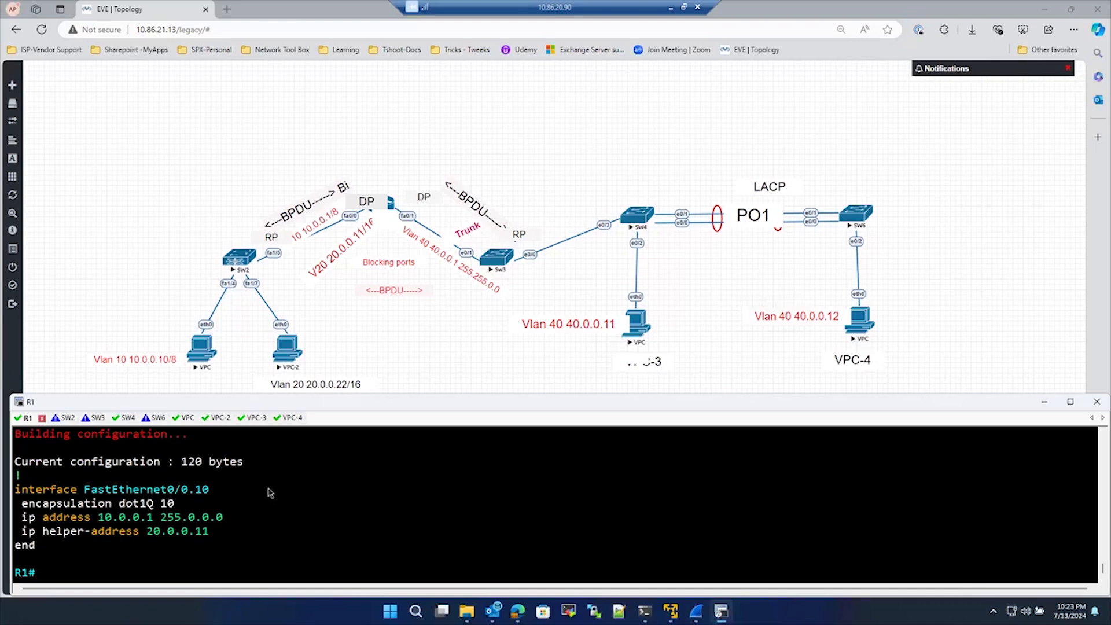
pyautogui.moveTo(148, 534); pyautogui.dragTo(212, 536)
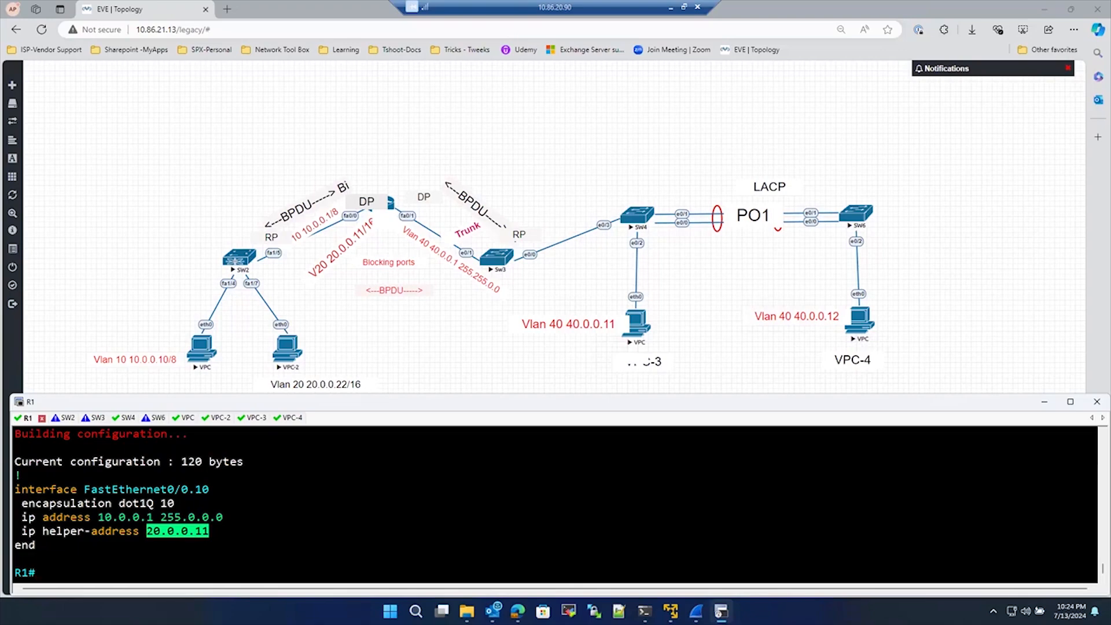
# Switch to Wireshark, review the earliest LACP, DTP and CDP packets, and close the capture.
pyautogui.click(696, 611)
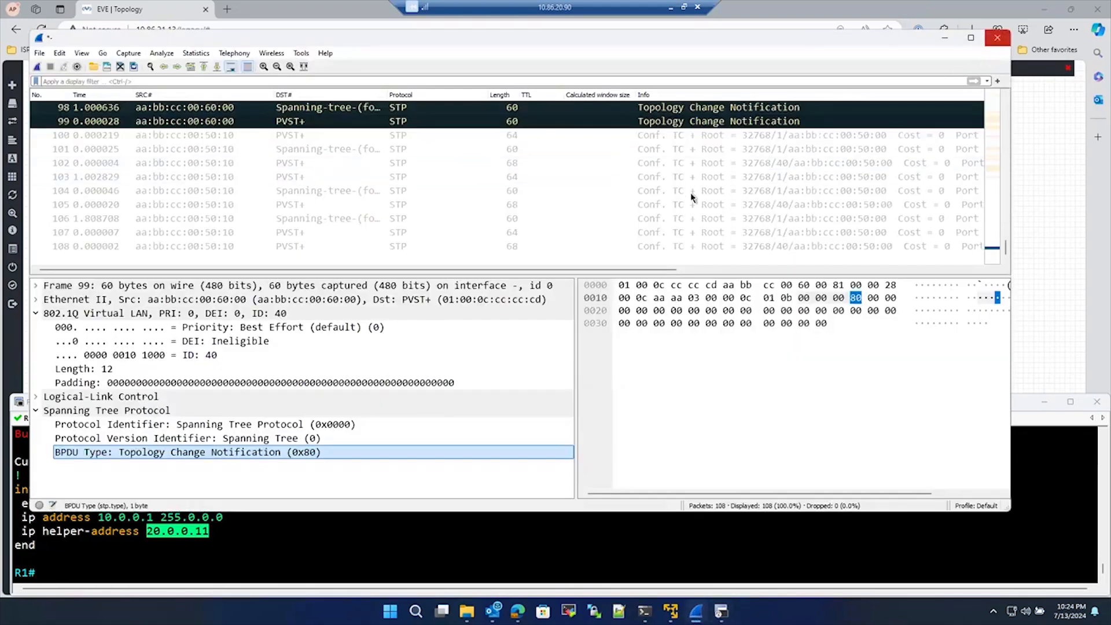
pyautogui.scroll(13, 685, 204)
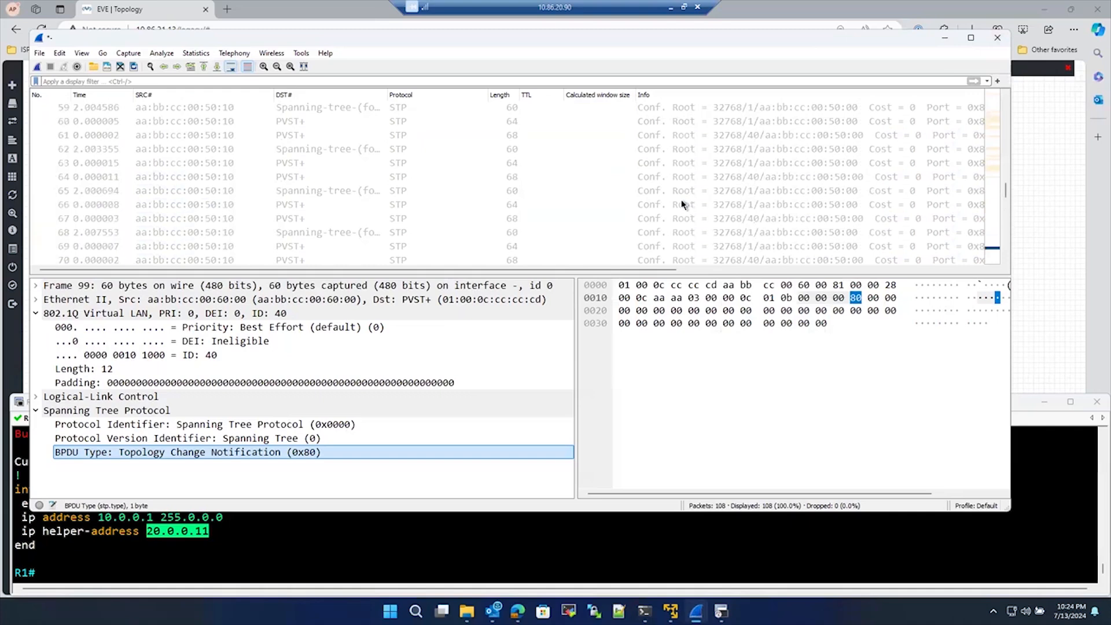
pyautogui.scroll(19, 676, 196)
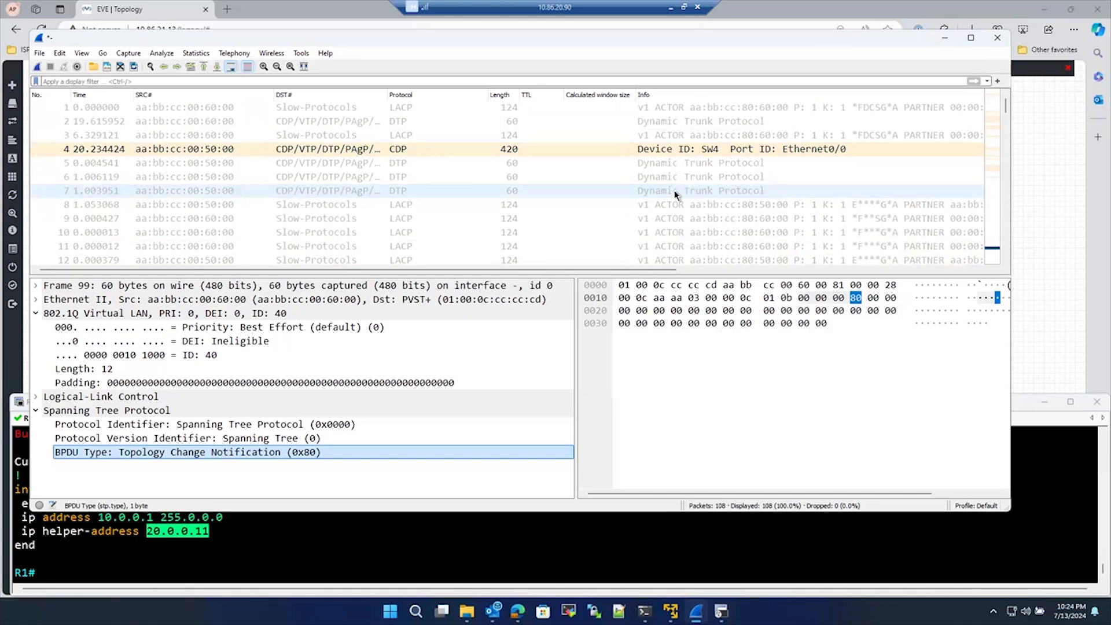
pyautogui.scroll(-3, 675, 190)
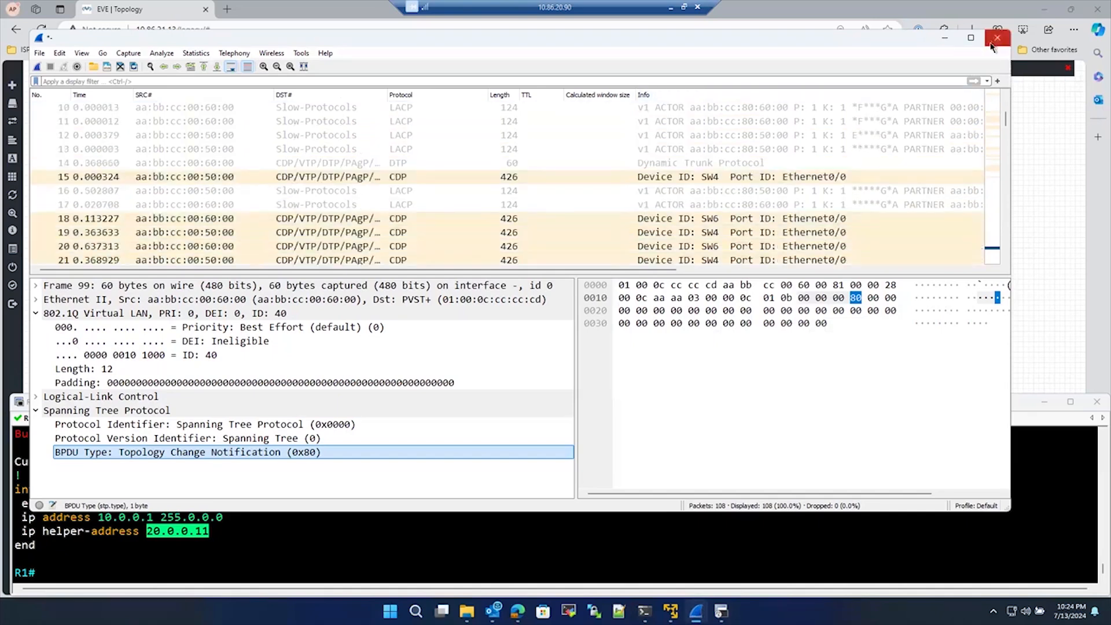
pyautogui.click(993, 46)
pyautogui.click(577, 318)
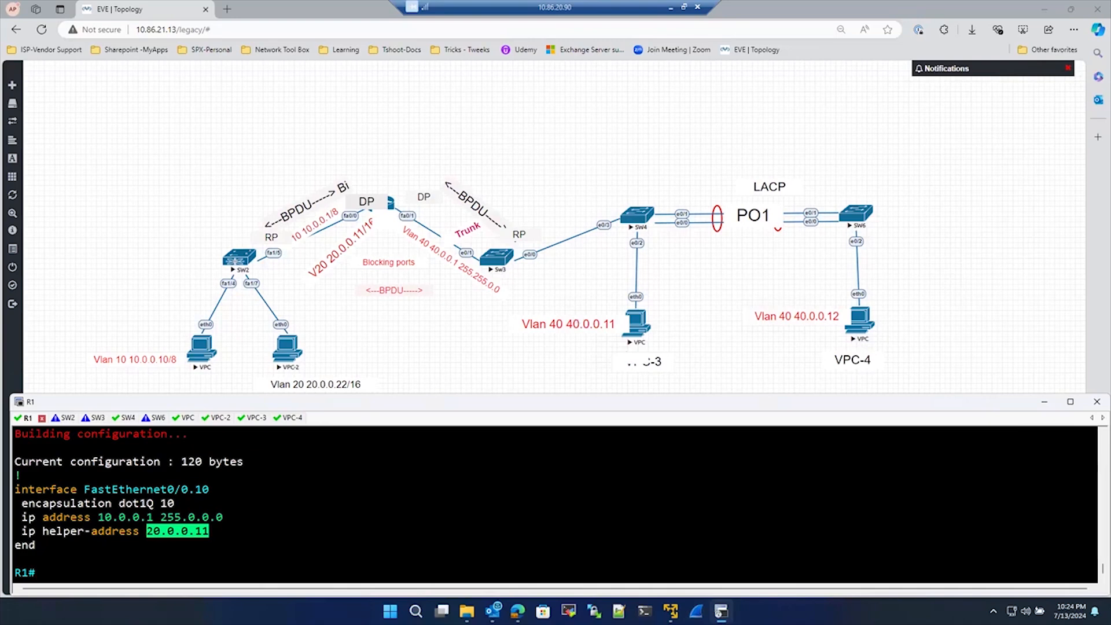
# Switch to the pcap folder, open the tcp-ecn-sample capture in Wireshark, and select packet 1.
pyautogui.hotkey('alt', 'Tab')
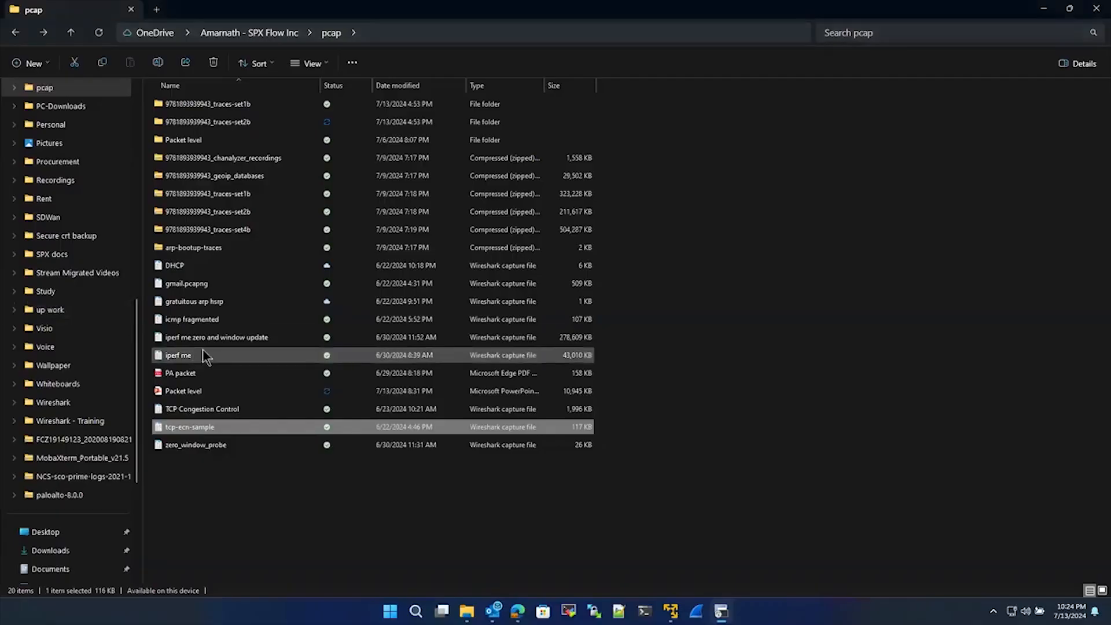
pyautogui.doubleClick(192, 432)
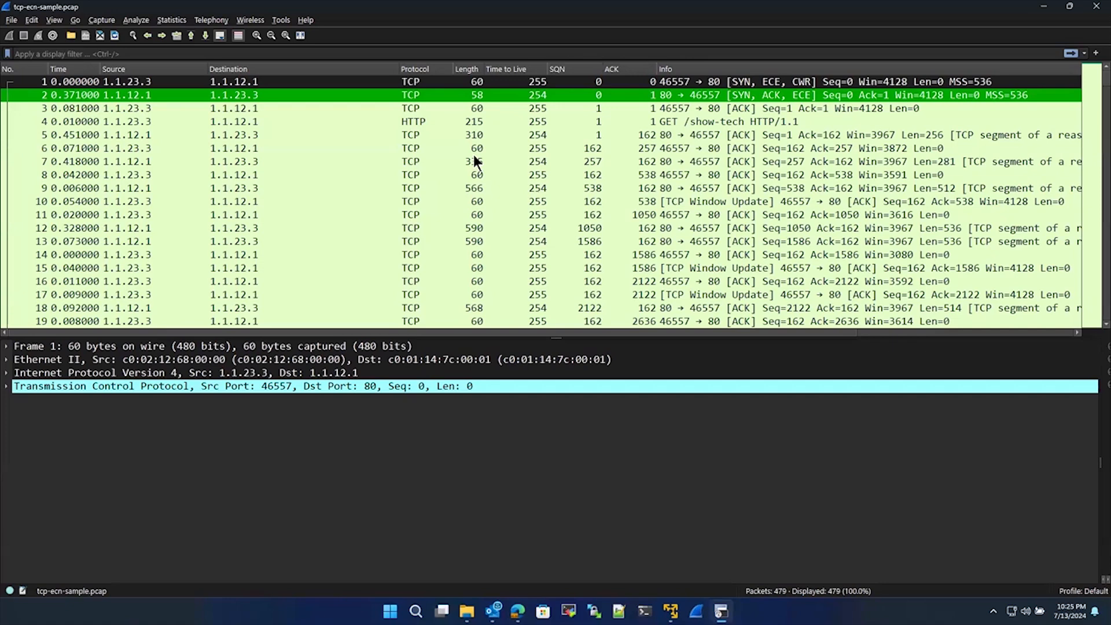
pyautogui.click(283, 82)
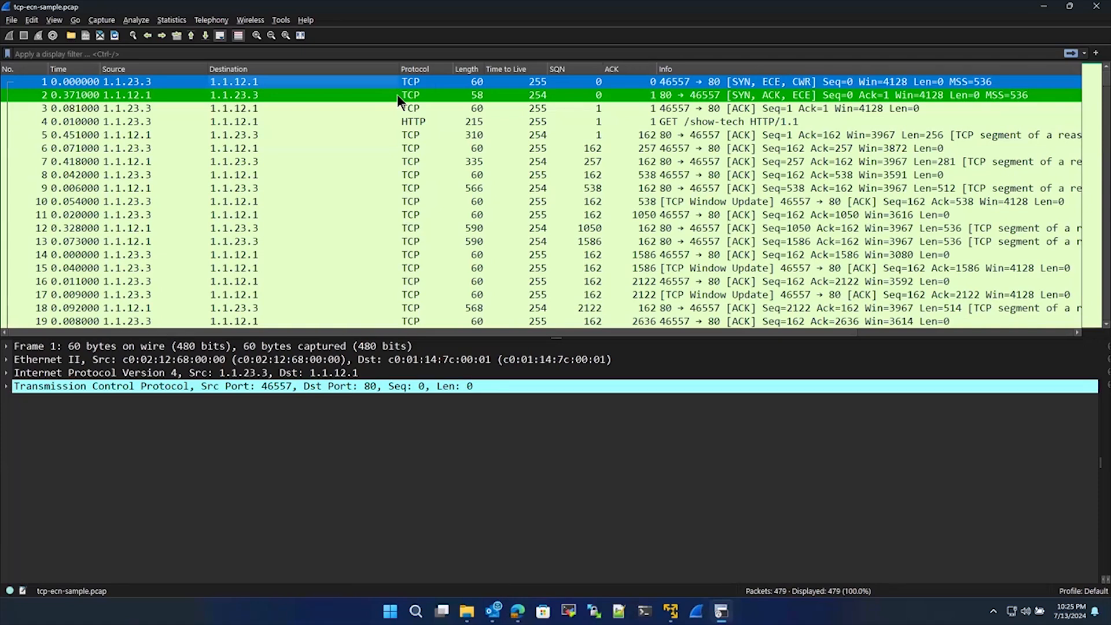
# Expand the Transmission Control Protocol details of packet 10, the TCP Window Update, and examine its calculated window size.
pyautogui.click(681, 203)
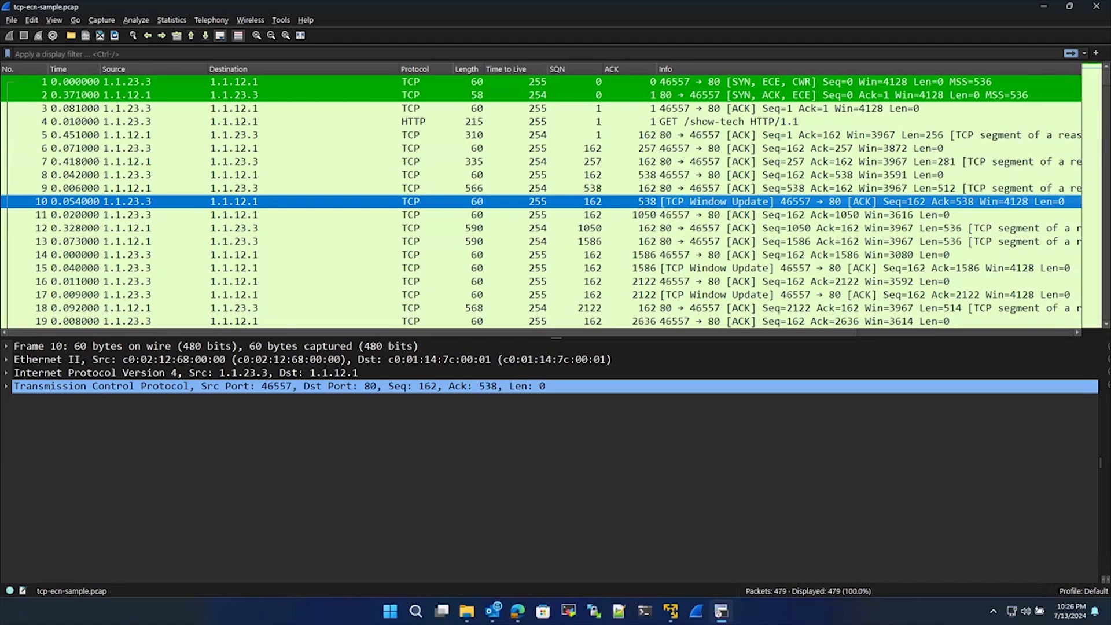
pyautogui.click(7, 387)
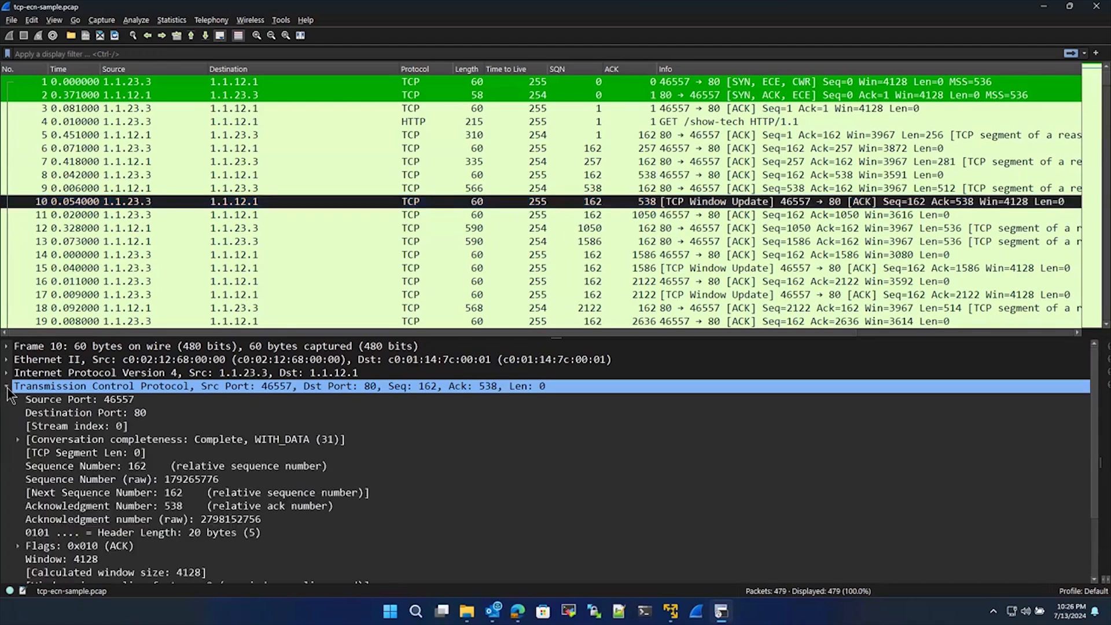
pyautogui.press('End')
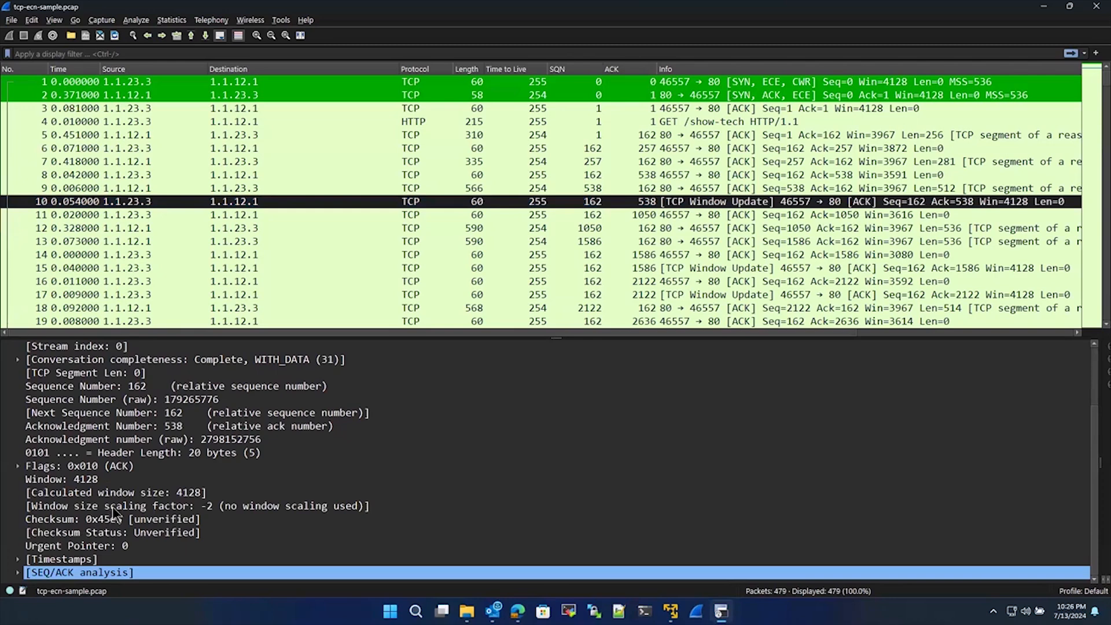
pyautogui.click(117, 491)
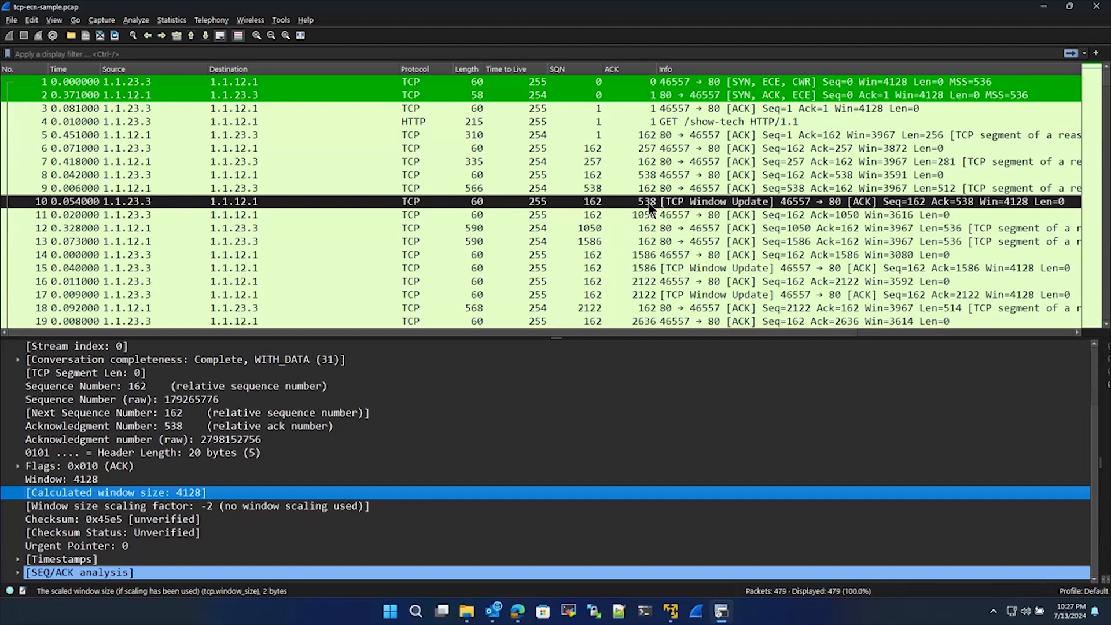
# Examine packet 8's calculated window size and the window updates after it, and return to the pcap folder.
pyautogui.click(634, 174)
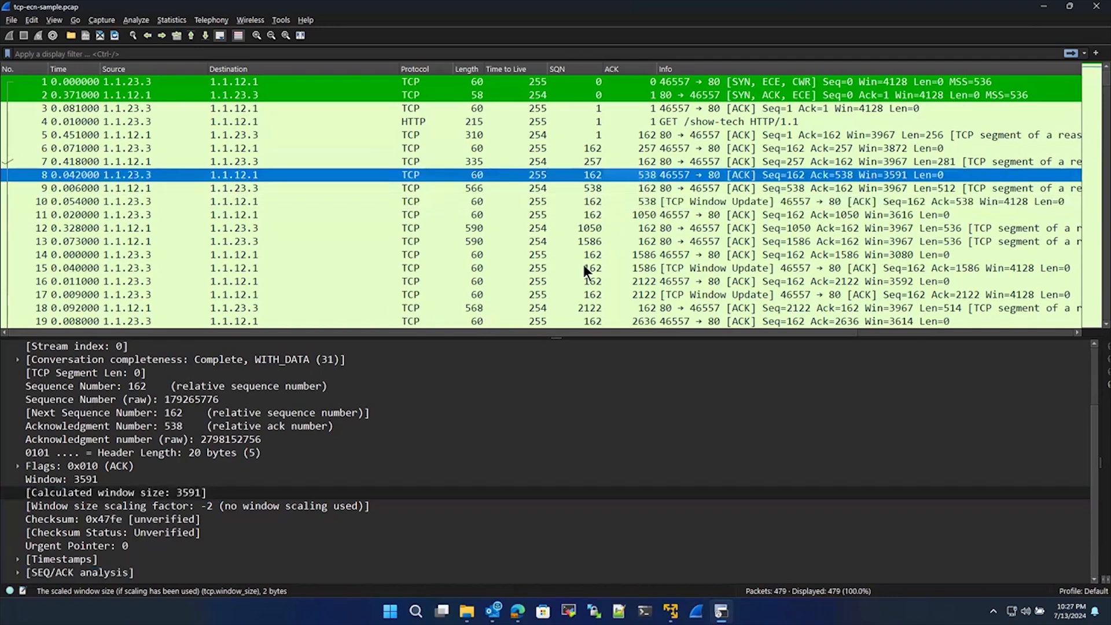
pyautogui.scroll(-4, 525, 260)
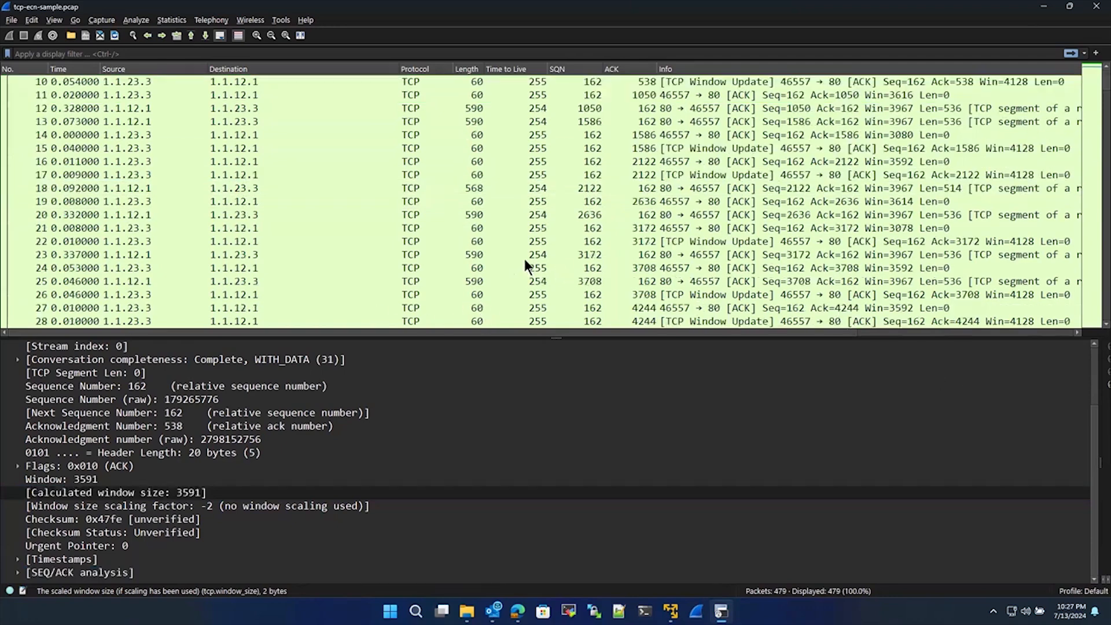
pyautogui.click(1044, 6)
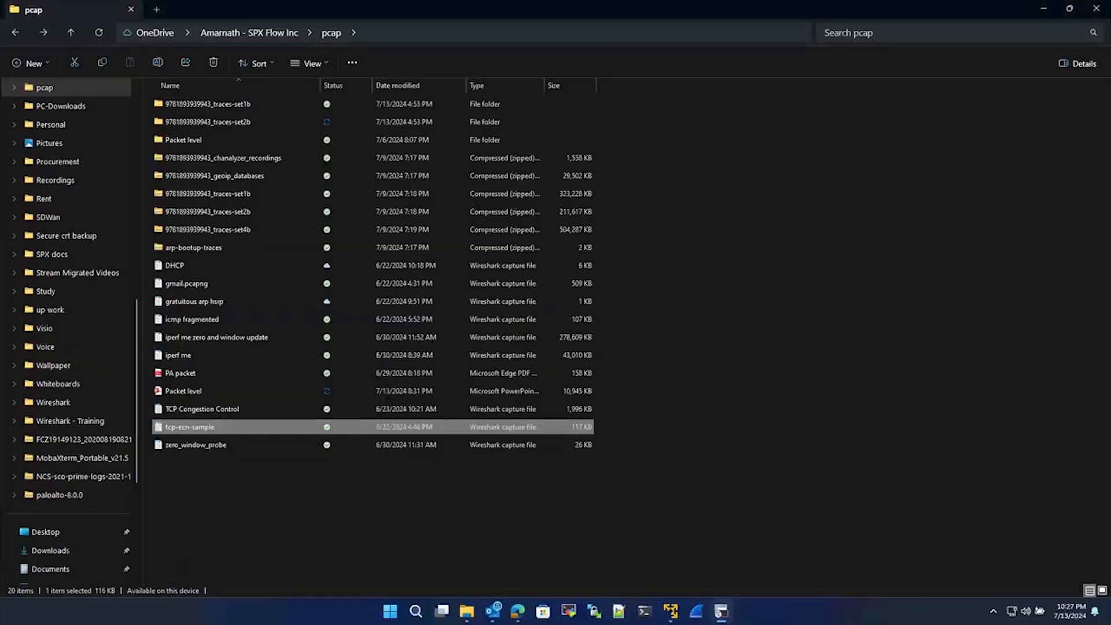